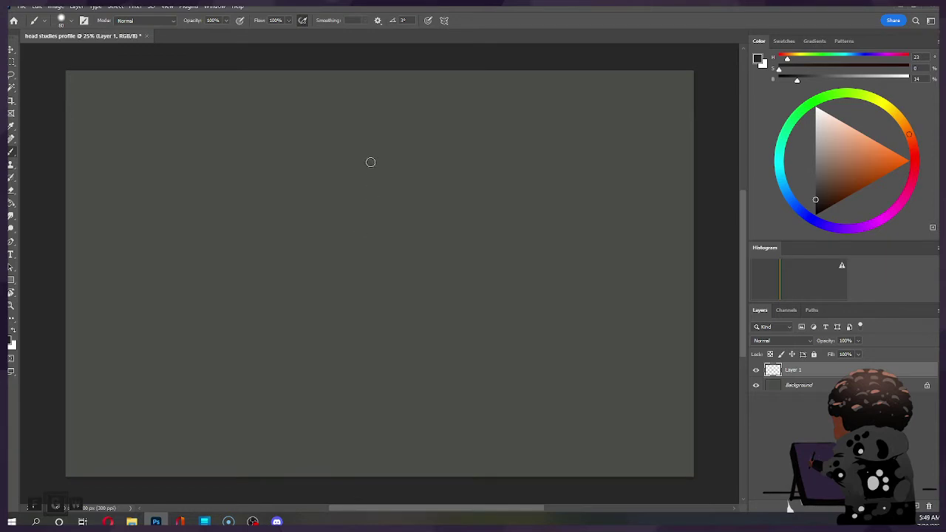
Sketch a rough circle for the cranium in the upper middle of the canvas on Layer 1, with a faint inner guide stroke.
left_click_drag(372, 136, 365, 176)
mouse_move(371, 136)
left_mouse_down()
mouse_move(399, 134)
mouse_move(344, 214)
mouse_move(469, 215)
left_mouse_up()
key("ctrl+z")
key("ctrl+z")
mouse_move(394, 117)
left_mouse_down()
mouse_move(460, 167)
mouse_move(407, 255)
mouse_move(338, 178)
mouse_move(382, 130)
mouse_move(363, 133)
mouse_move(341, 230)
mouse_move(435, 246)
mouse_move(345, 171)
mouse_move(420, 256)
left_mouse_up()
mouse_move(348, 152)
left_mouse_down()
mouse_move(435, 125)
mouse_move(451, 146)
left_mouse_up()
Try several slanted strokes for the nose bridge off the circle's lower front edge, undoing the unwanted ones.
left_click_drag(460, 213, 473, 240)
key("ctrl+z")
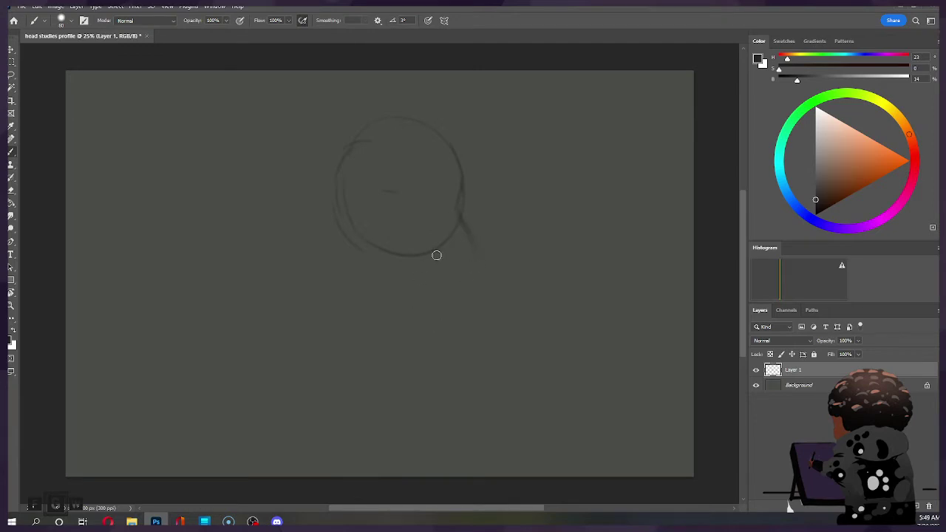
key("ctrl+z")
left_click_drag(458, 211, 470, 241)
key("ctrl+z")
key("e")
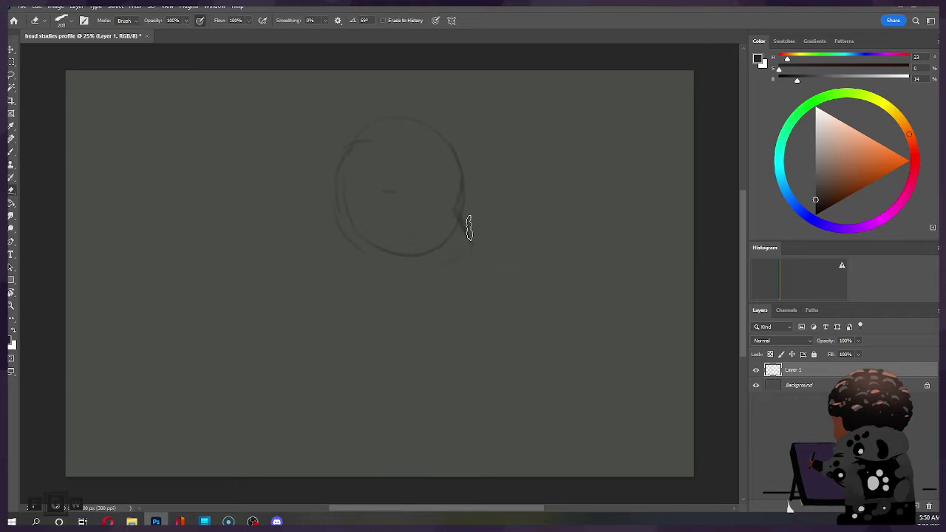
right_click(465, 201)
key("b")
left_click(641, 304)
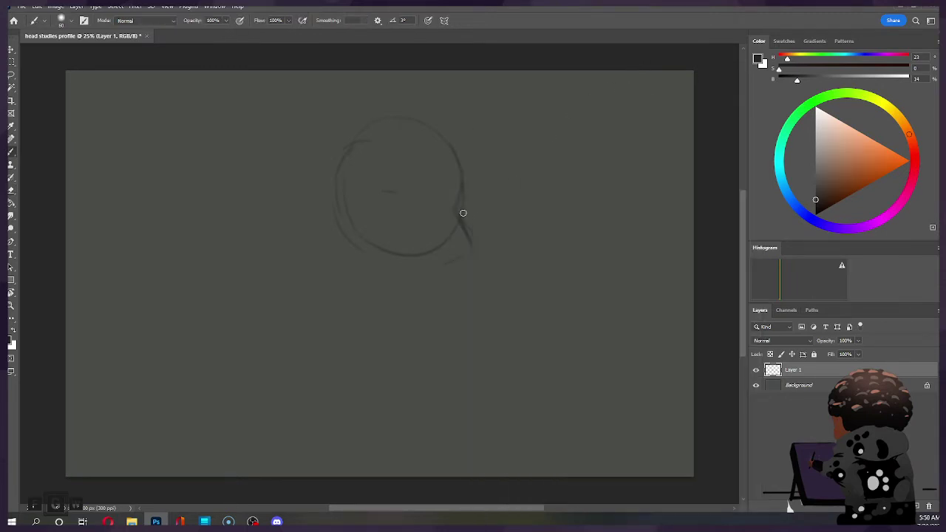
left_click_drag(463, 216, 471, 244)
Set the eraser to Soft Round Pressure Opacity and Flow at 100 px and fade the slanted nose stroke.
key("e")
right_click(513, 201)
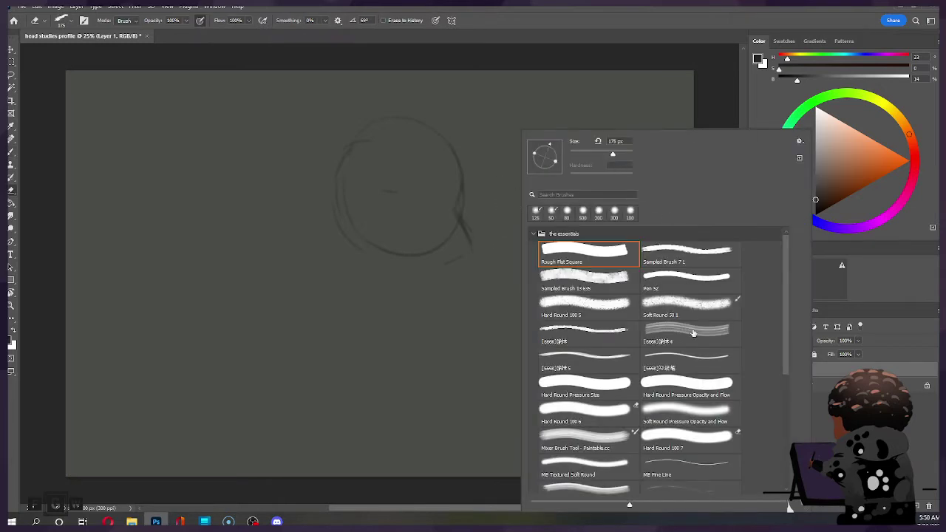
left_click(691, 407)
left_click(680, 100)
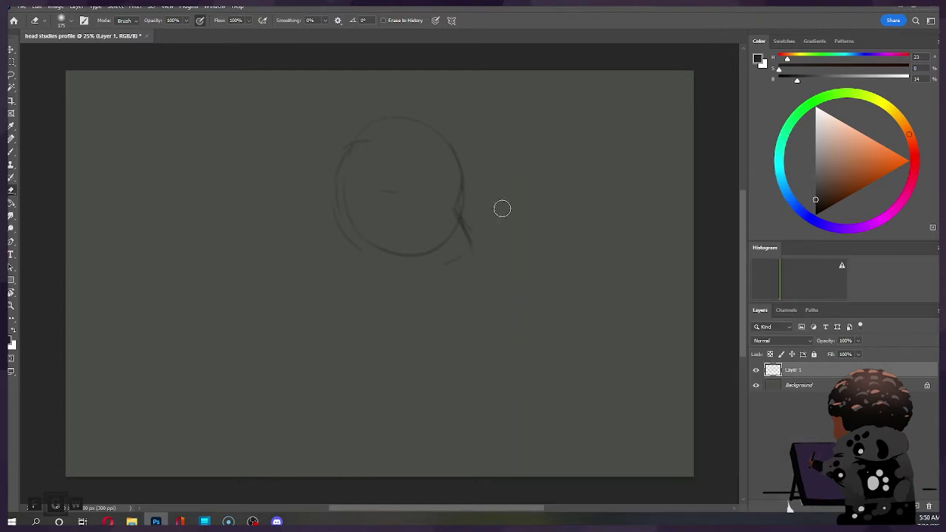
key("bracketleft")
left_click_drag(474, 230, 452, 208)
Switch the eraser to Hard Round 100 6 at 90 px and rub out the nose stroke where it meets the circle.
right_click(476, 222)
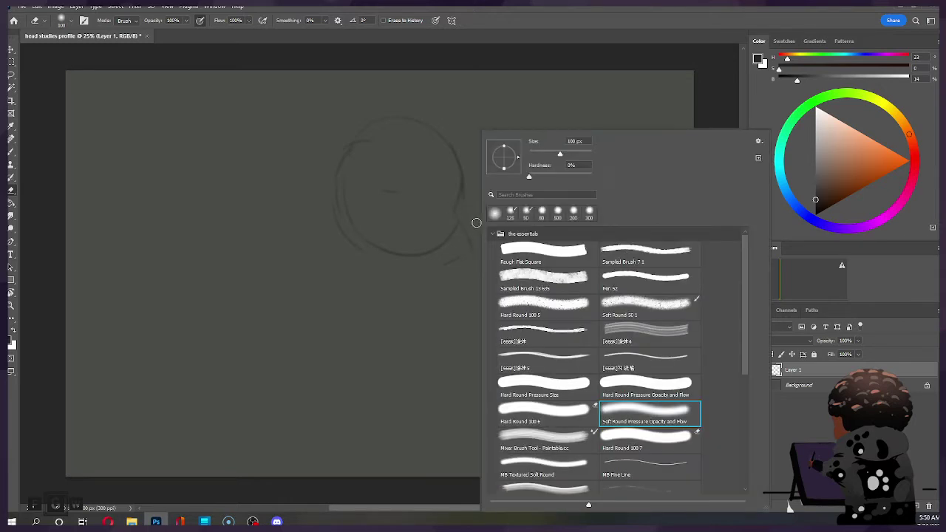
left_click(537, 415)
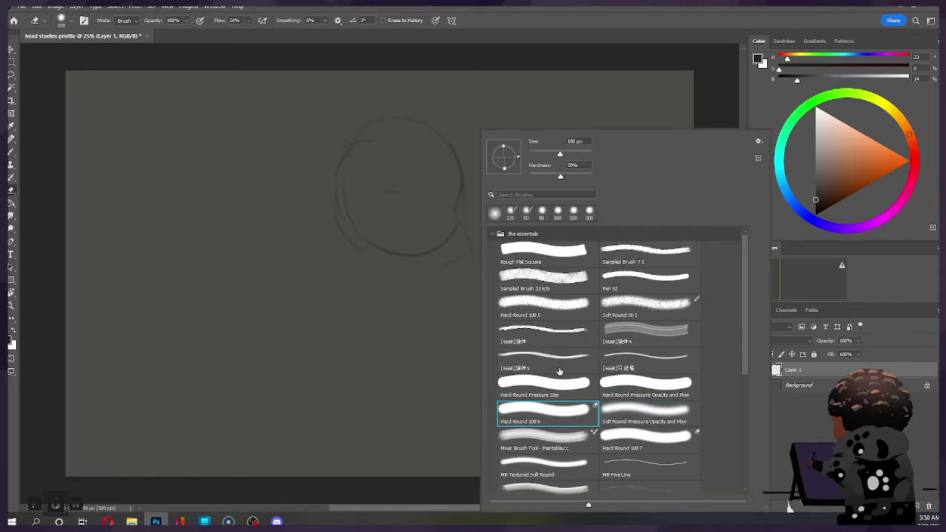
left_click(696, 73)
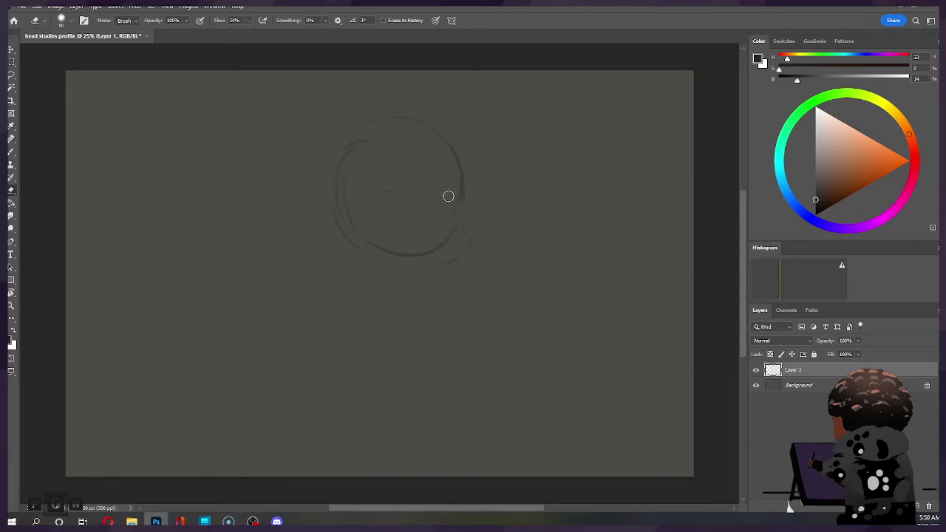
Set the brush to Hard Round 100 5 at 70 px and redraw the slanted nose stroke from the circle's front edge.
key("b")
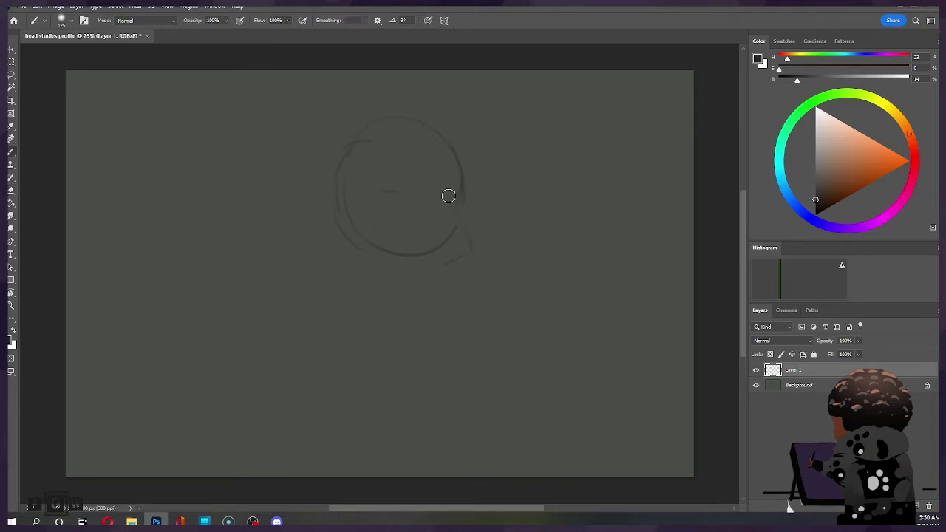
right_click(450, 205)
left_click(526, 318)
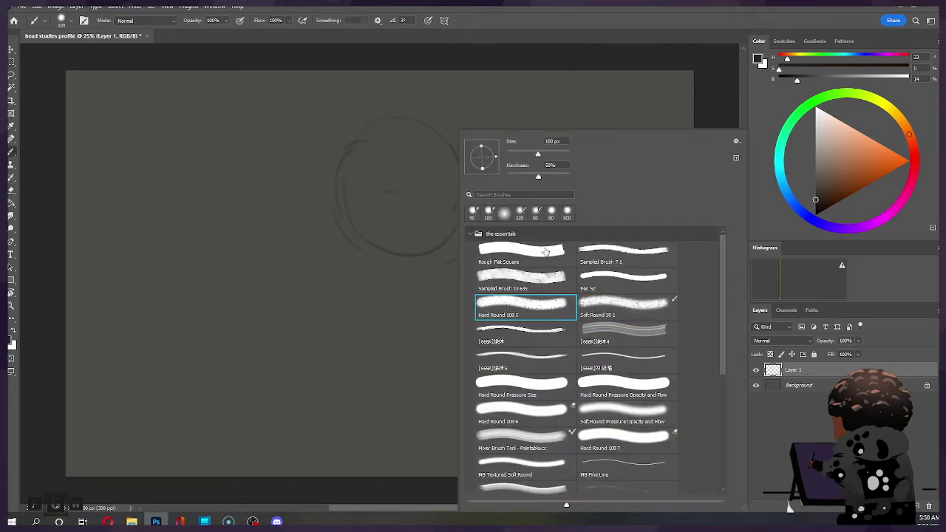
left_click(540, 95)
key("bracketleft")
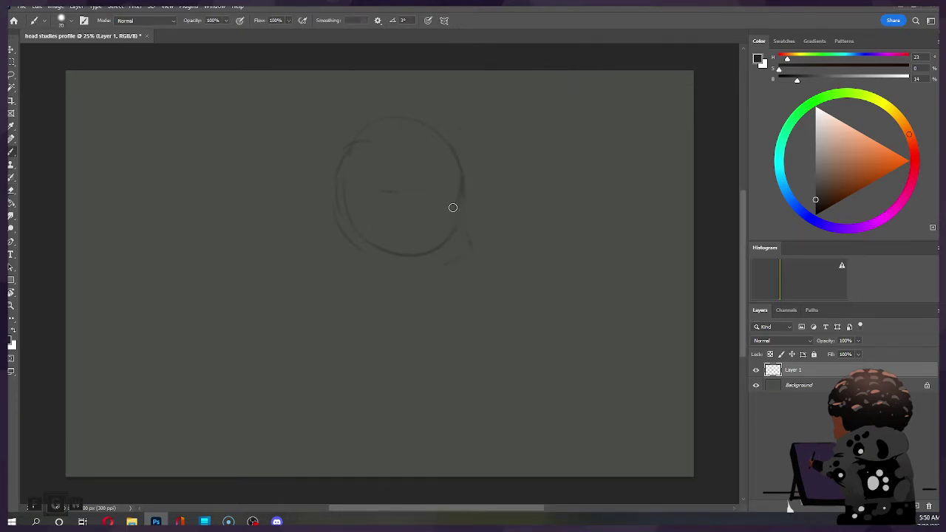
left_click_drag(456, 209, 473, 250)
left_click(108, 522)
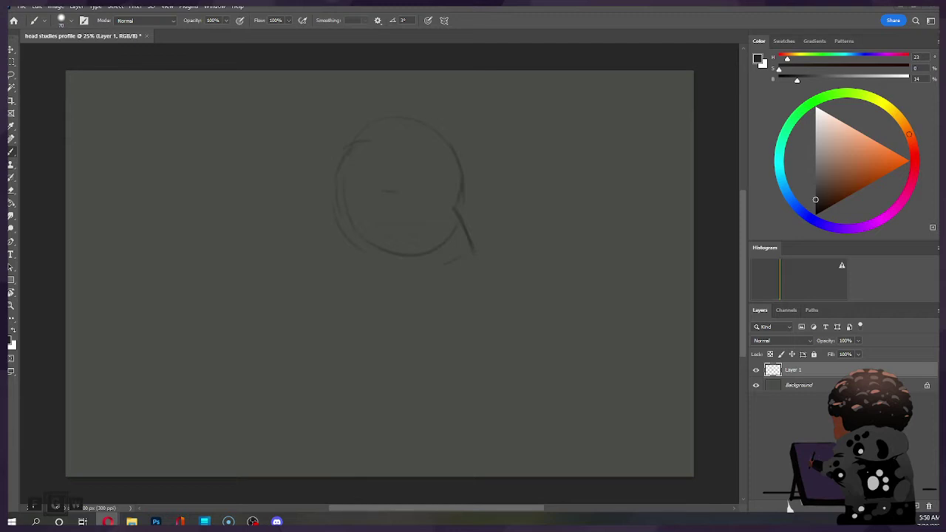
Replace the nose stroke and the circle's lower front with a curved face line down to the chin and short jaw strokes.
key("e")
right_click(476, 228)
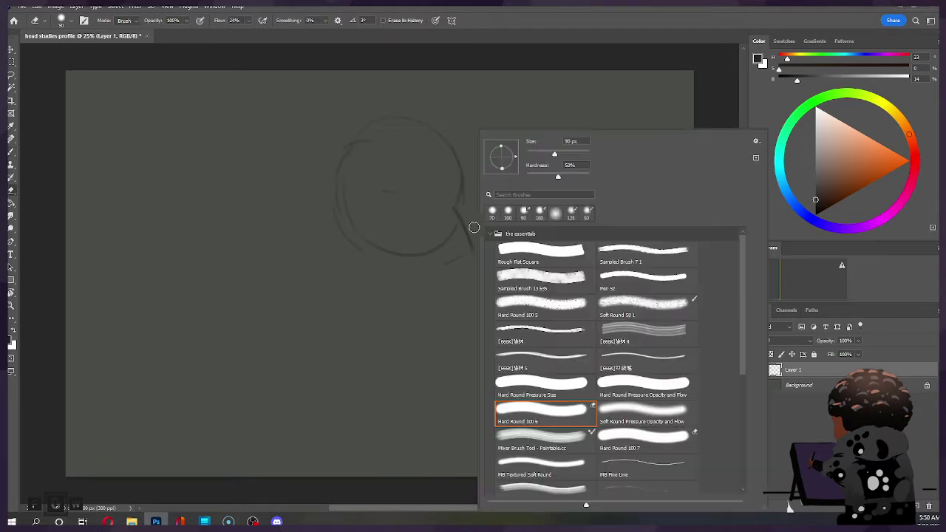
left_click(652, 82)
key("bracketright")
key("bracketright")
key("bracketright")
key("bracketright")
key("bracketright")
mouse_move(465, 237)
left_mouse_down()
mouse_move(466, 268)
mouse_move(437, 270)
mouse_move(450, 186)
mouse_move(441, 256)
left_mouse_up()
key("b")
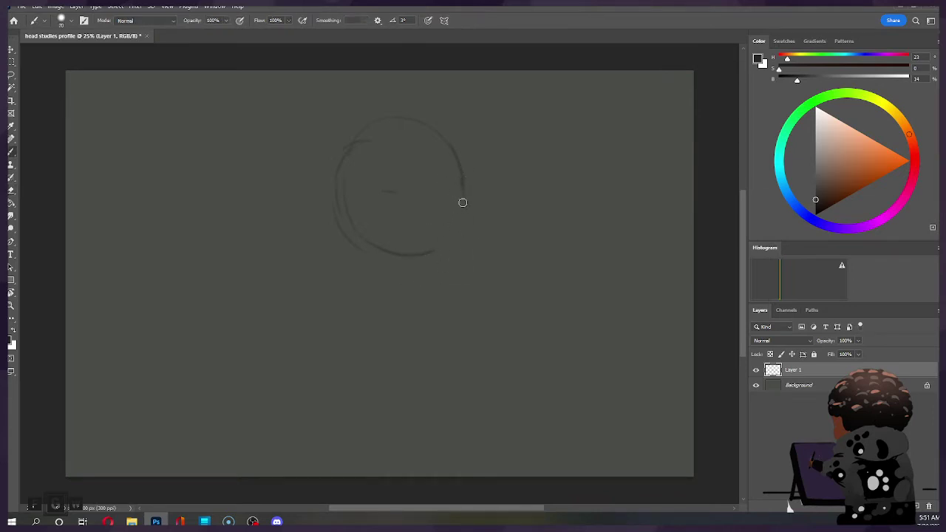
left_click_drag(466, 192, 437, 326)
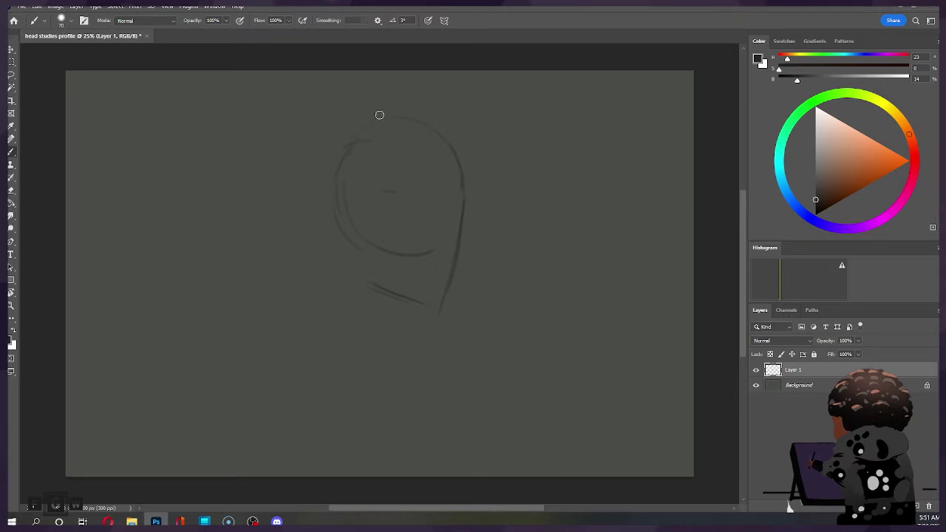
Lasso the cranium and scale it up slightly with Free Transform, aligning its front edge with the face line.
key("l")
mouse_move(345, 252)
left_mouse_down()
mouse_move(448, 255)
mouse_move(413, 109)
mouse_move(300, 259)
left_mouse_up()
key("ctrl+t")
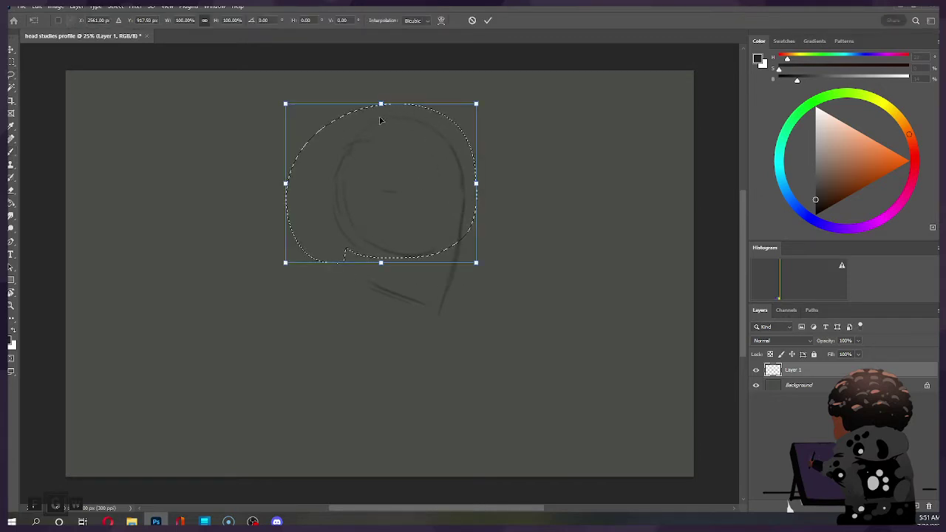
left_click_drag(284, 96, 257, 74)
mouse_move(447, 164)
left_mouse_down()
mouse_move(456, 176)
mouse_move(450, 170)
left_mouse_up()
left_click(488, 20)
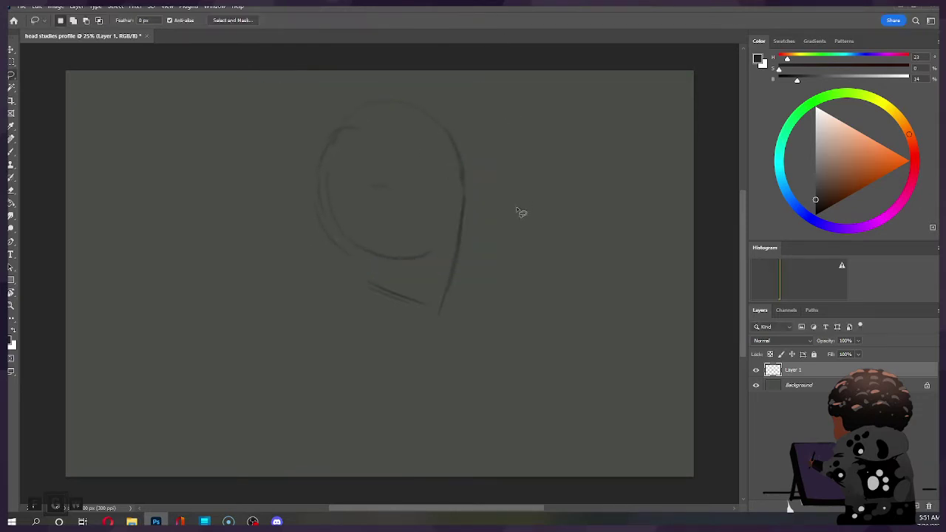
Thin the lower face line, then sketch the jaw from chin to rear corner and extend the back of the skull.
key("e")
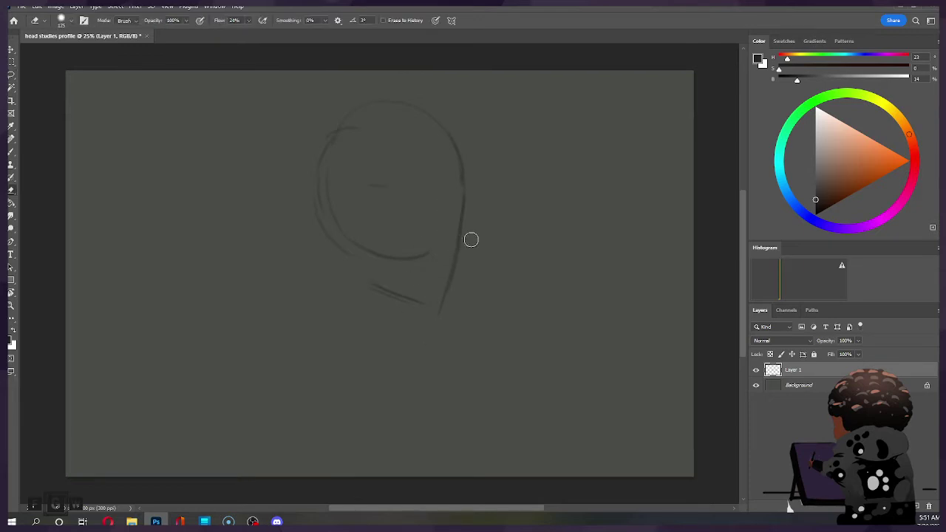
mouse_move(454, 244)
left_mouse_down()
mouse_move(474, 237)
mouse_move(444, 295)
left_mouse_up()
key("b")
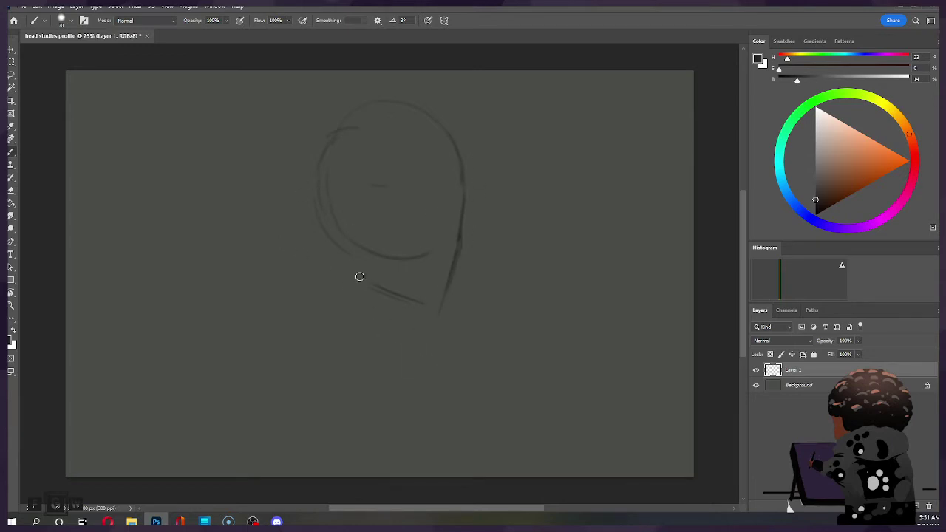
mouse_move(353, 275)
left_mouse_down()
mouse_move(443, 299)
mouse_move(349, 277)
mouse_move(435, 303)
mouse_move(463, 269)
mouse_move(428, 296)
mouse_move(449, 290)
mouse_move(438, 293)
mouse_move(470, 200)
left_mouse_up()
left_click_drag(344, 232, 362, 290)
left_click_drag(314, 213, 339, 117)
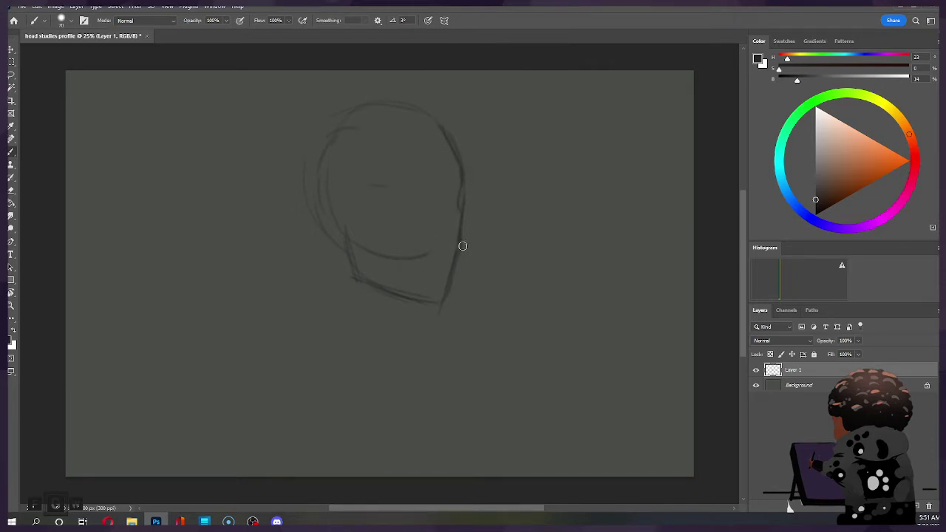
Sketch the nose, lips and mouth line along the front of the face and reinforce the underside of the jaw.
left_click_drag(457, 210, 473, 244)
key("ctrl+z")
left_click_drag(469, 239, 459, 245)
left_click_drag(427, 276, 443, 271)
key("e")
key("b")
left_click_drag(432, 270, 449, 266)
left_click_drag(466, 241, 459, 263)
left_click_drag(432, 268, 450, 266)
left_click_drag(368, 283, 437, 308)
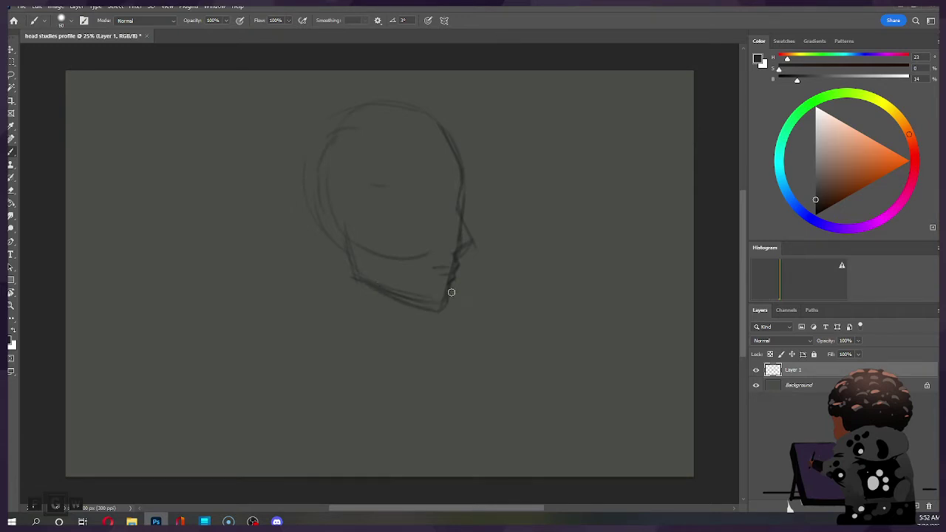
Erase the underside of the jaw with a larger eraser and redraw it slightly higher, with a defined chin.
key("e")
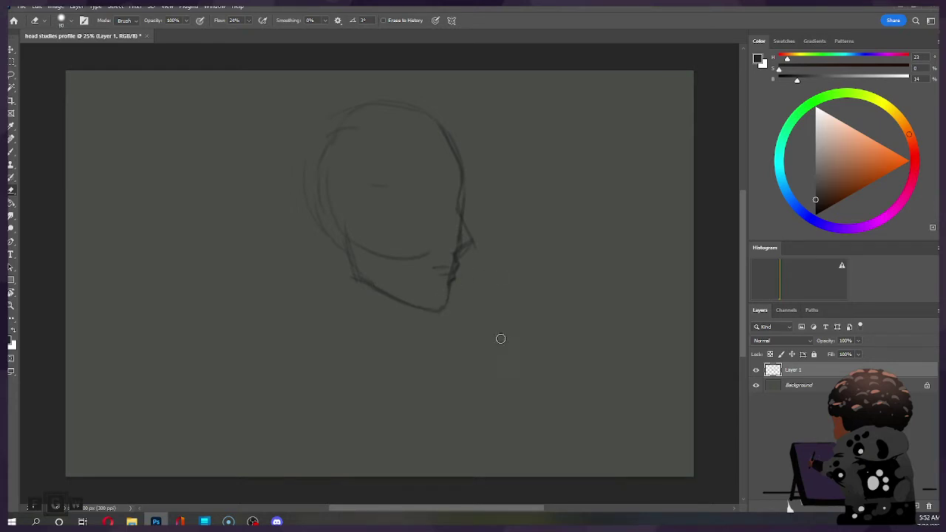
key("bracketright")
key("bracketright")
key("bracketright")
key("bracketleft")
left_click_drag(383, 291, 454, 313)
key("b")
mouse_move(380, 291)
left_mouse_down()
mouse_move(441, 307)
mouse_move(445, 295)
left_mouse_up()
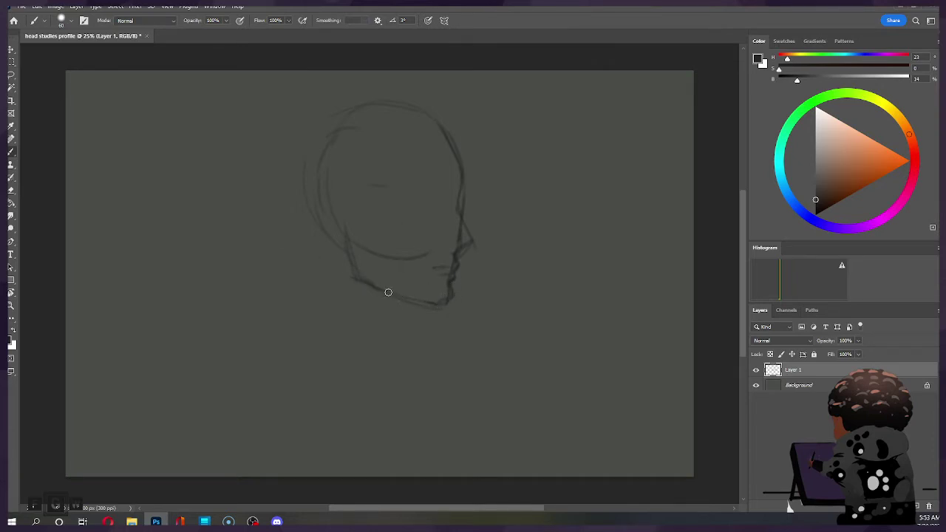
Clean up and darken the chin contour, then draw a rounder curve for the rear of the jaw.
key("e")
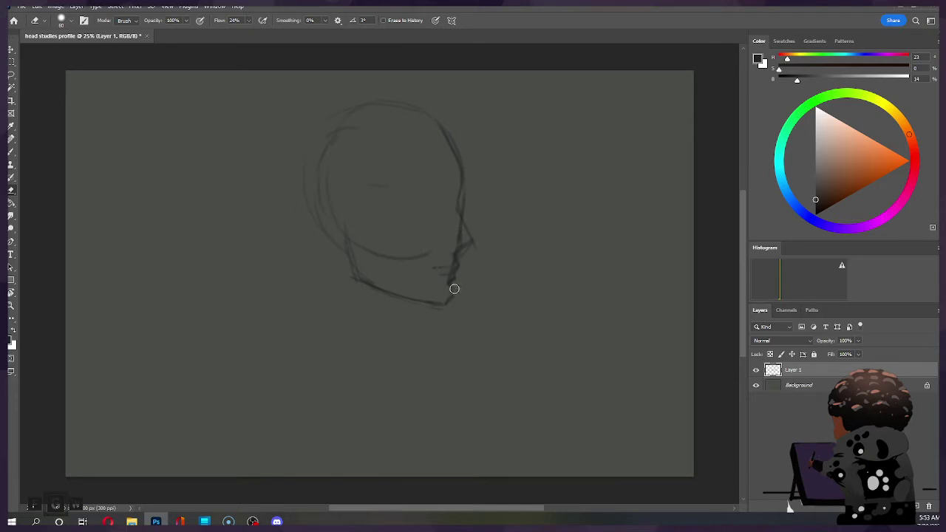
key("b")
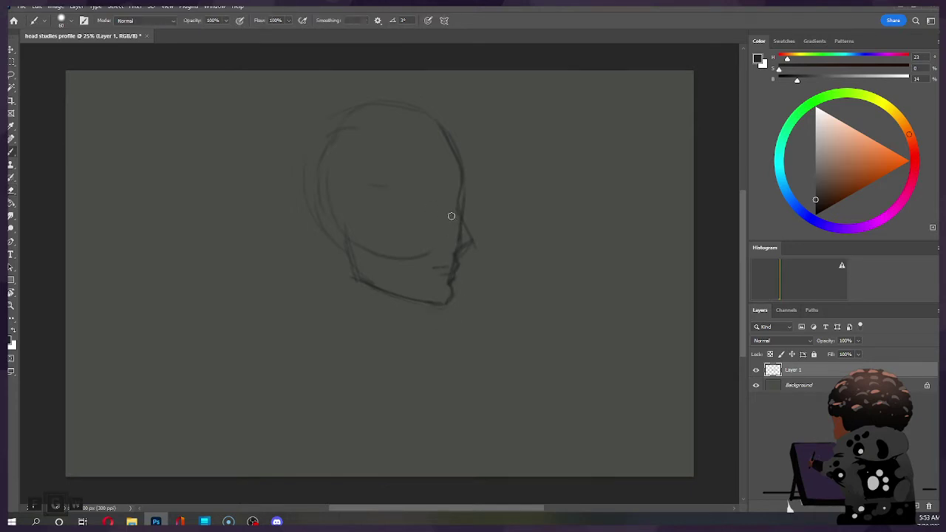
left_click_drag(454, 297, 431, 303)
left_click_drag(347, 237, 410, 300)
Erase the leftover corner strokes behind the jaw curve and enlarge the eraser to 200 px.
key("e")
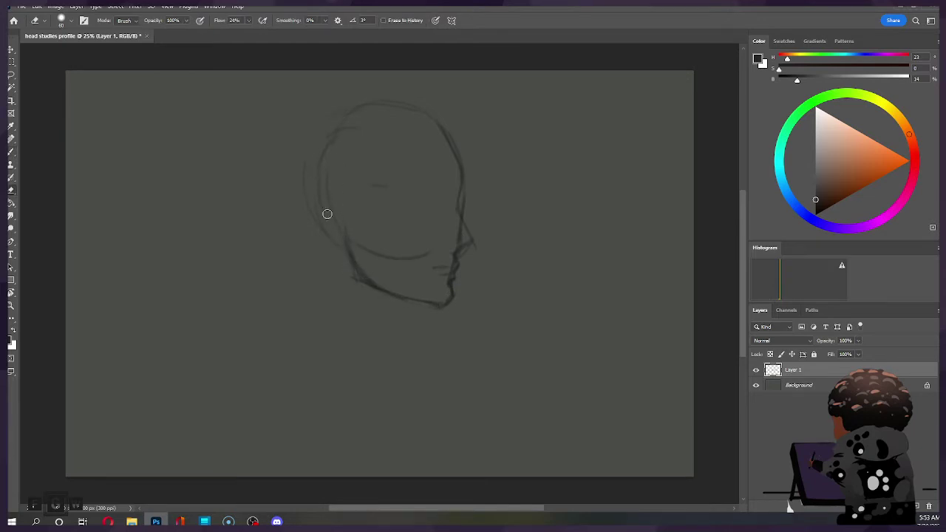
left_click_drag(371, 290, 355, 268)
key("bracketright")
key("bracketright")
key("bracketright")
key("bracketright")
left_click(108, 522)
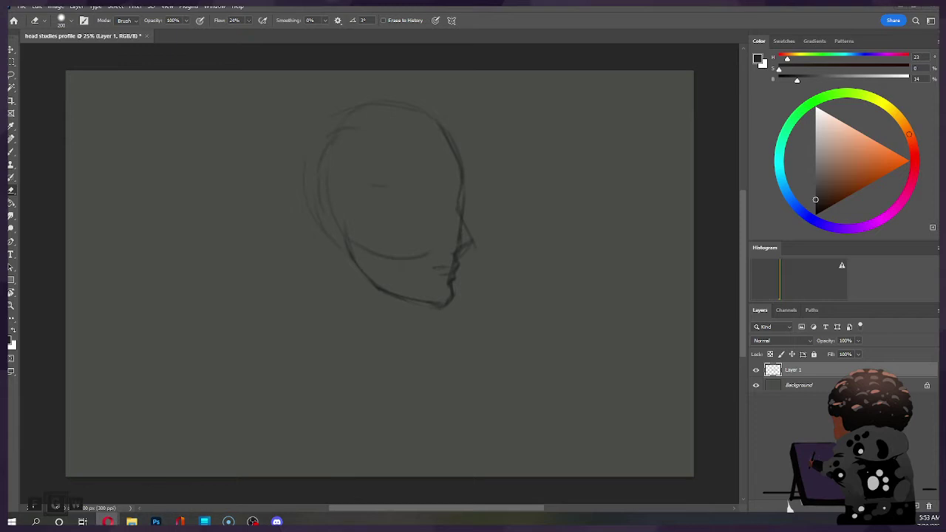
left_click(485, 297)
Sketch the eye with short angular strokes behind the nose bridge and touch up the underside of the nose.
key("b")
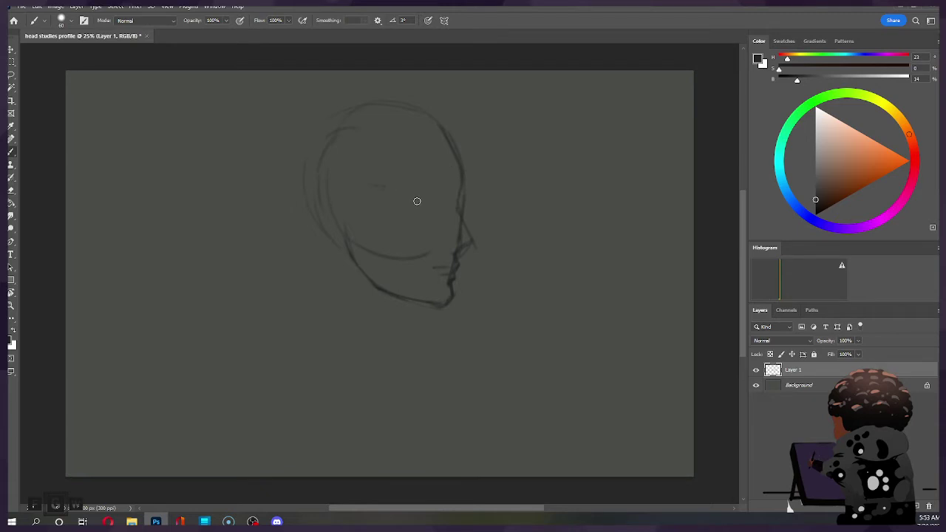
left_click_drag(443, 209, 419, 204)
key("e")
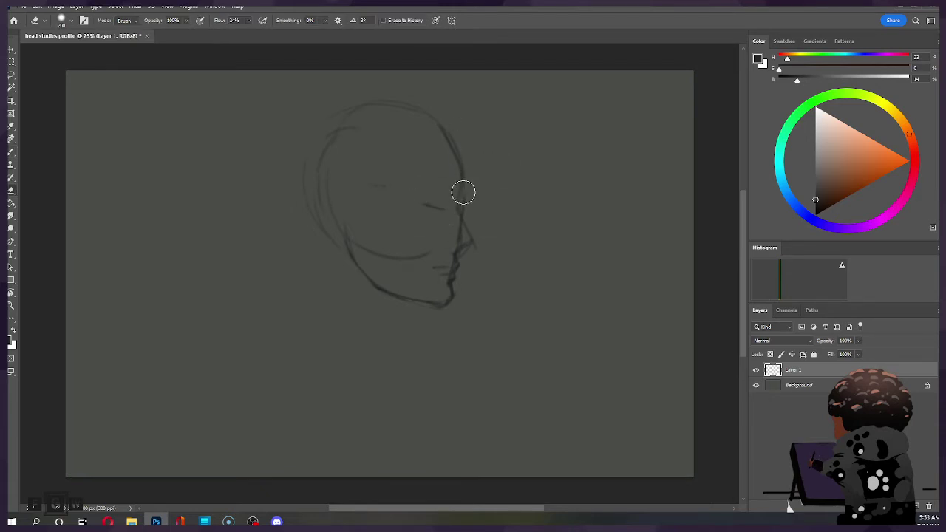
key("b")
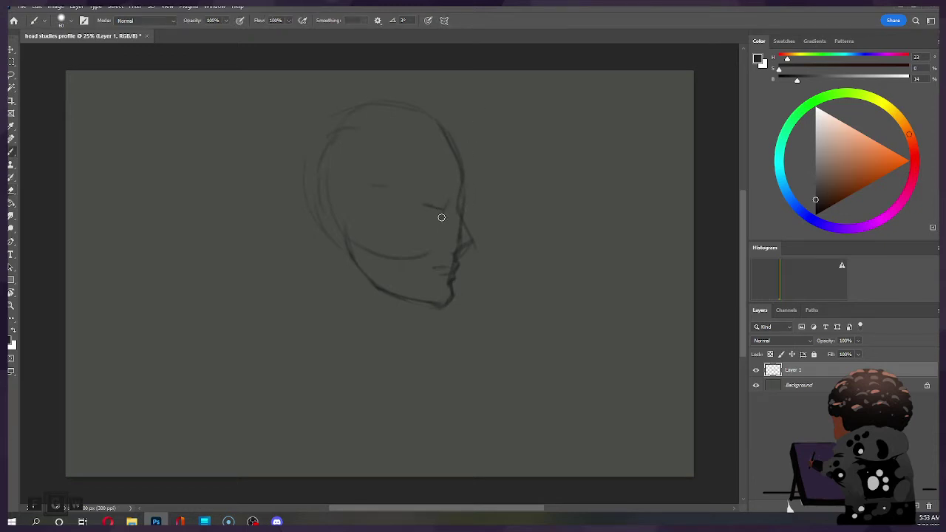
left_click_drag(447, 200, 441, 214)
left_click_drag(468, 245, 461, 250)
Erase the rear jaw line between the skull and the chin.
key("e")
mouse_move(415, 252)
left_mouse_down()
mouse_move(366, 275)
mouse_move(343, 257)
mouse_move(367, 273)
left_mouse_up()
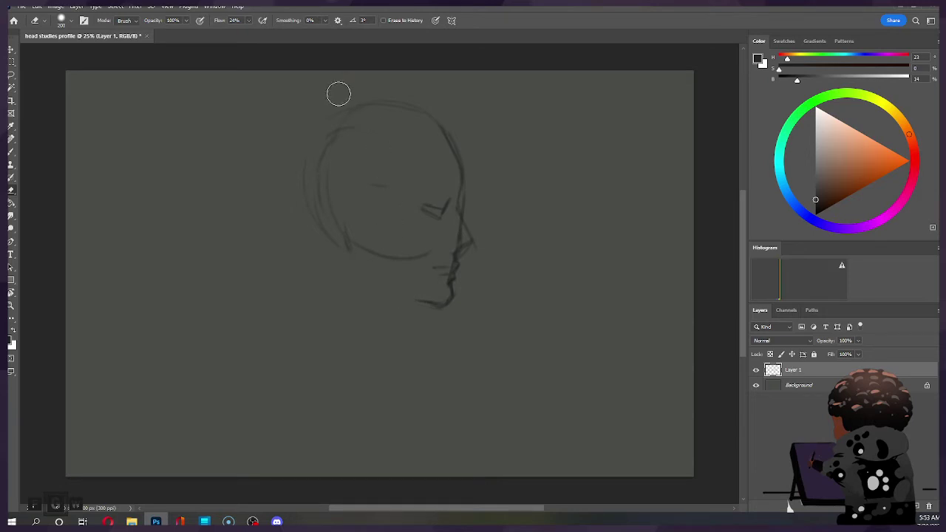
Refine and darken the contour from the forehead to the nose bridge, erasing the stray strokes along it.
key("b")
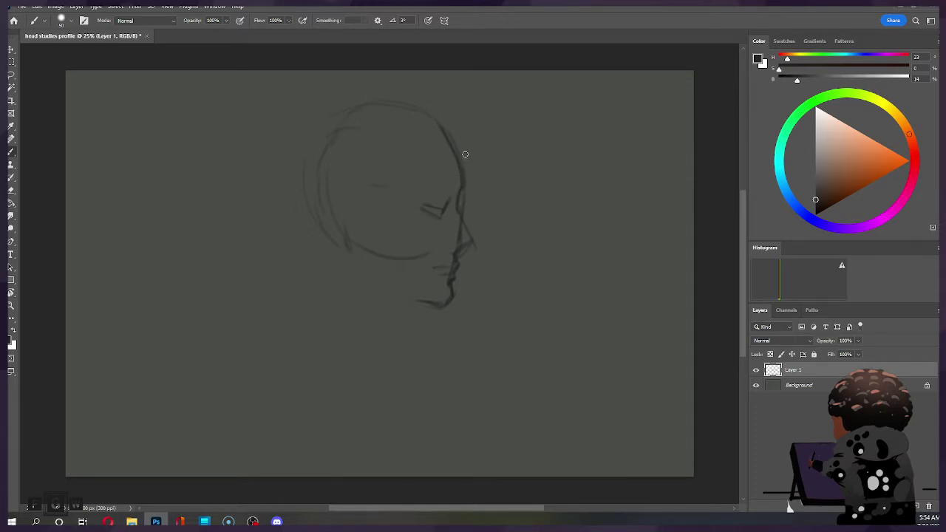
key("e")
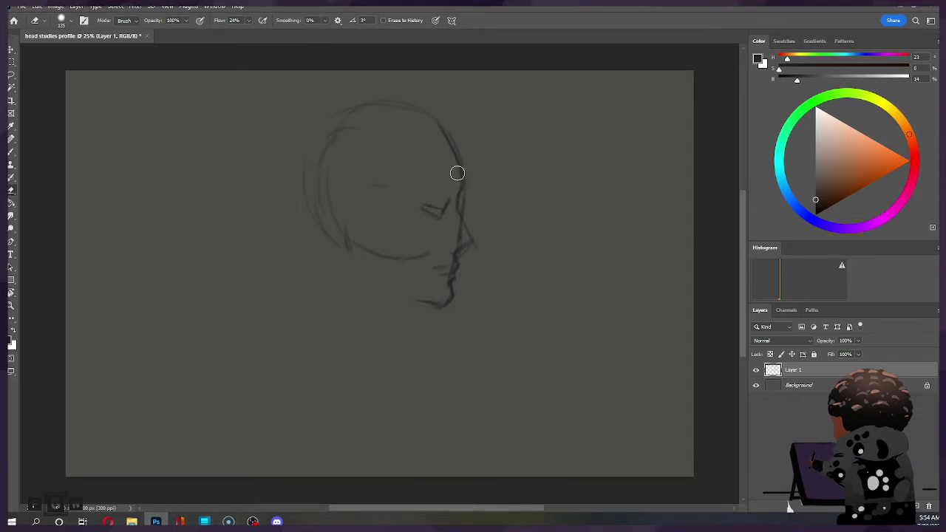
left_click_drag(465, 173, 448, 138)
key("b")
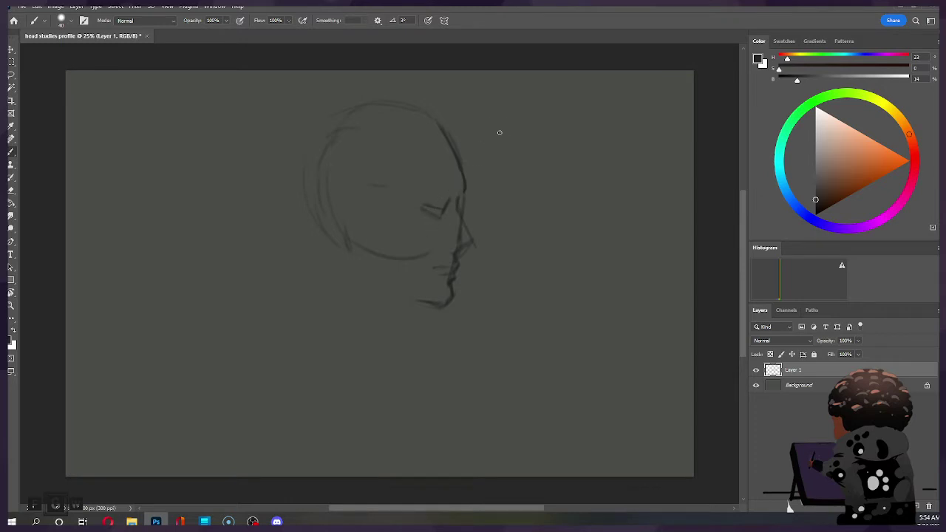
key("e")
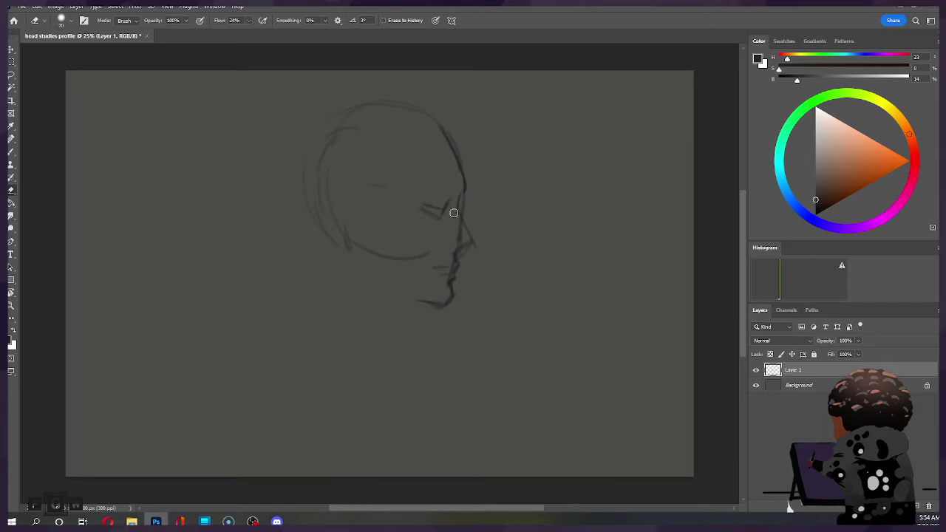
key("b")
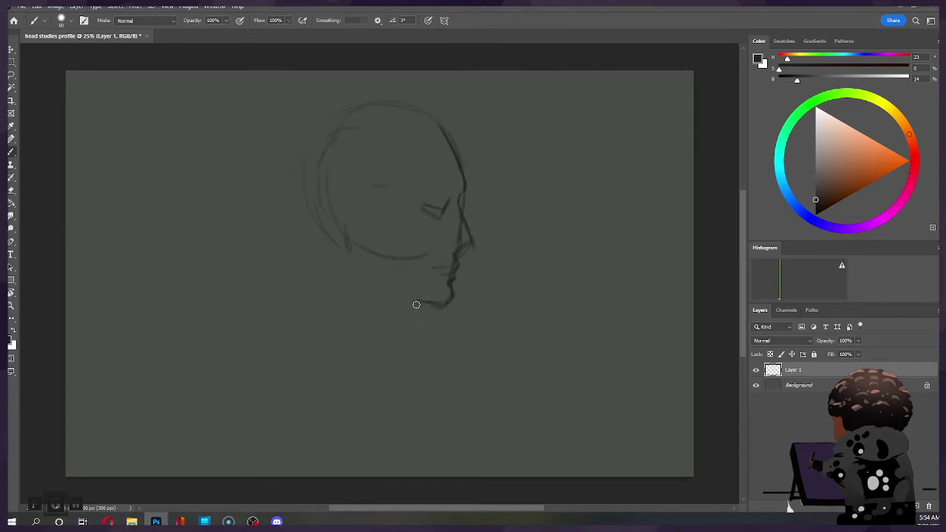
Extend the underside of the jaw backward and sketch the front and back lines of the neck.
key("ctrl+z")
mouse_move(370, 309)
left_mouse_down()
mouse_move(391, 294)
mouse_move(417, 300)
left_mouse_up()
key("ctrl+z")
left_click_drag(407, 297, 346, 357)
left_click_drag(326, 276, 290, 344)
left_click_drag(351, 370, 373, 336)
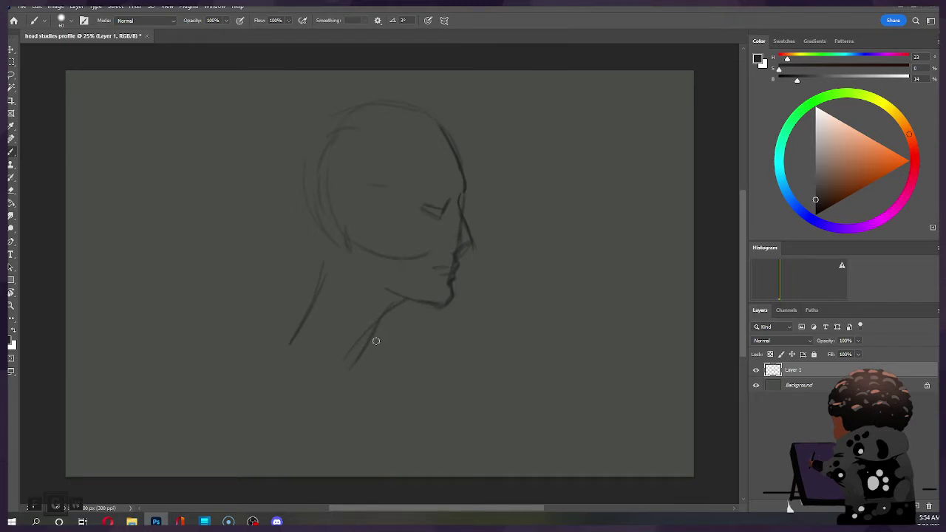
left_click_drag(305, 320, 286, 349)
Clean up the doubled neck strokes with a larger eraser, leaving one longer front neck line.
key("e")
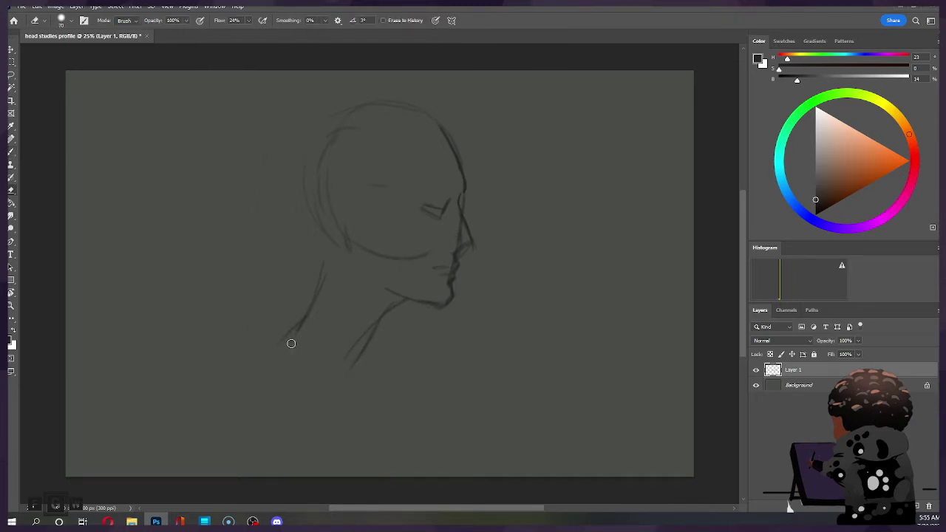
key("bracketright")
key("bracketright")
key("bracketright")
mouse_move(378, 333)
left_mouse_down()
mouse_move(389, 311)
mouse_move(342, 385)
left_mouse_up()
Restroke the back of the neck, then erase that neck line completely.
key("b")
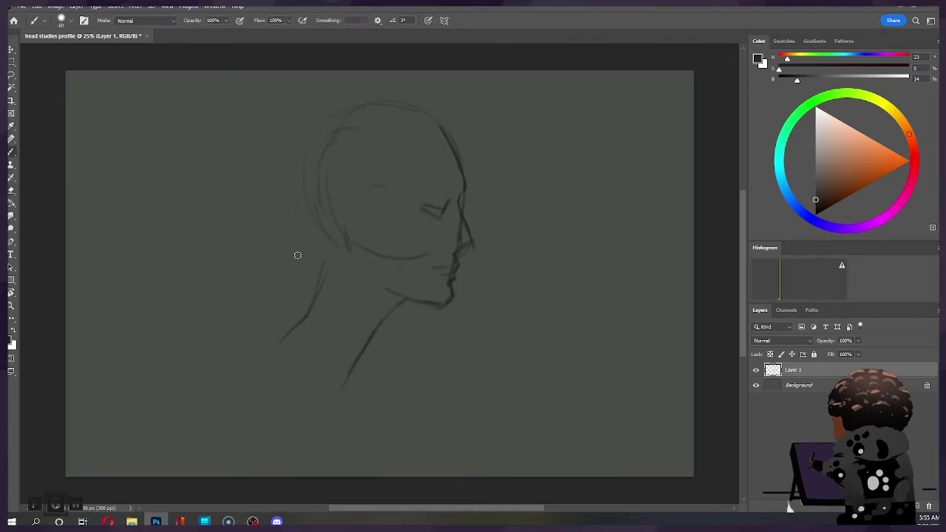
left_click_drag(315, 283, 266, 347)
left_click_drag(303, 305, 287, 326)
key("e")
mouse_move(325, 287)
left_mouse_down()
mouse_move(317, 268)
mouse_move(302, 296)
mouse_move(327, 256)
mouse_move(299, 291)
left_mouse_up()
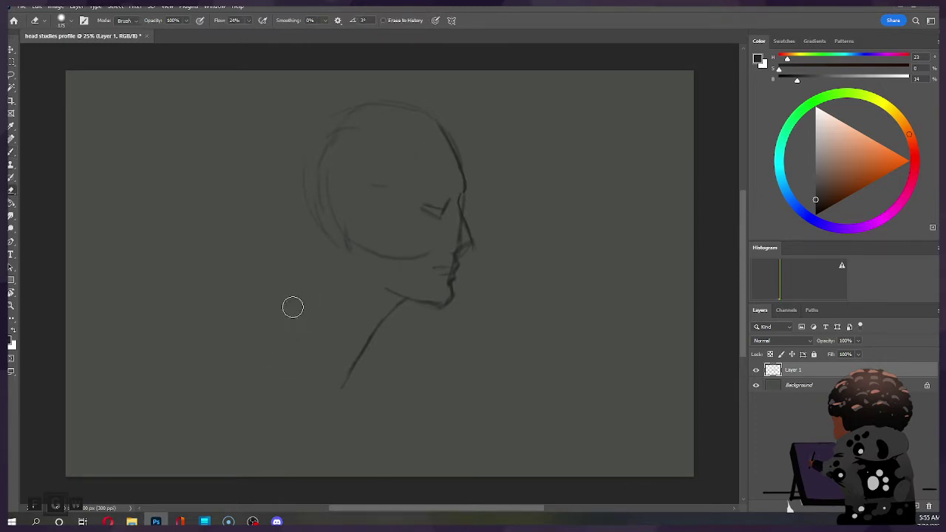
mouse_move(421, 202)
left_mouse_down()
mouse_move(458, 209)
mouse_move(441, 214)
left_mouse_up()
Scale the whole head drawing down to 86.65% and reposition it slightly lower on the canvas.
key("ctrl")
key("ctrl+t")
left_click_drag(486, 122, 456, 162)
left_click_drag(427, 253, 437, 224)
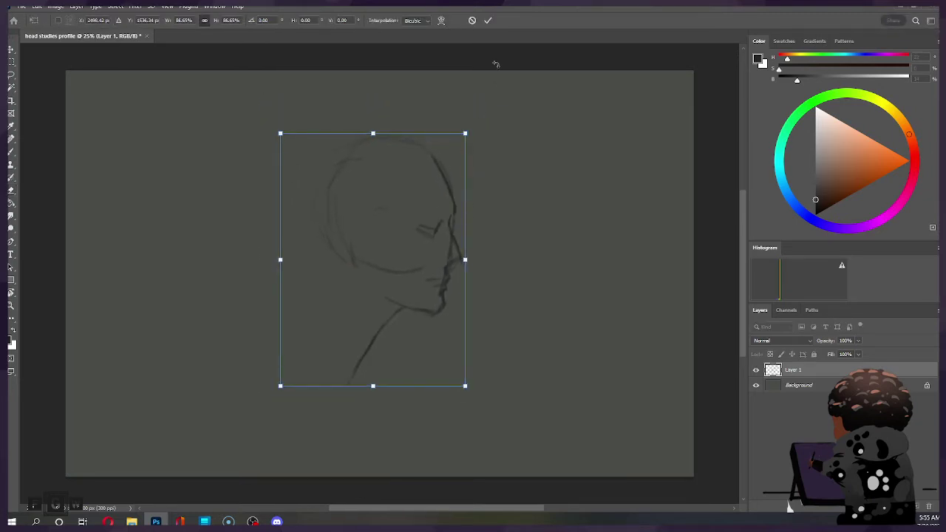
key("Return")
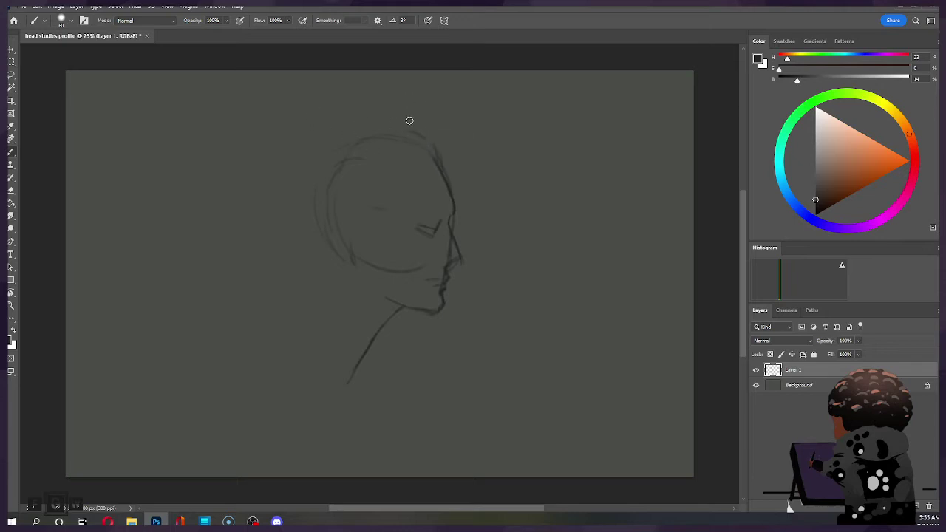
Draw the hair outline from above the forehead over the crown and down the back of the head to the nape.
left_click_drag(407, 127, 359, 127)
left_click_drag(317, 147, 291, 187)
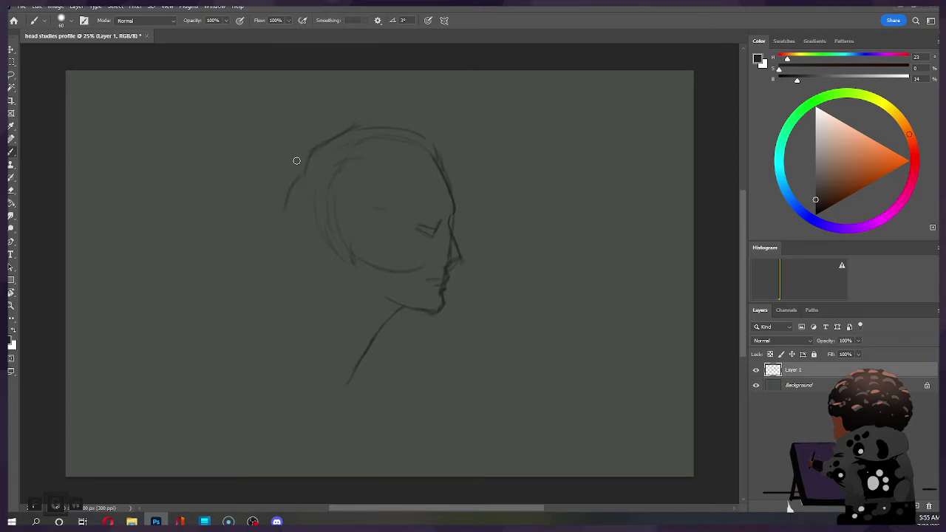
mouse_move(306, 171)
left_mouse_down()
mouse_move(297, 218)
mouse_move(283, 217)
mouse_move(289, 222)
left_mouse_up()
mouse_move(300, 245)
left_mouse_down()
mouse_move(319, 278)
mouse_move(342, 285)
left_mouse_up()
Draw the back of the neck sloping down from the nape and erase the extra strokes beside it.
mouse_move(327, 283)
left_mouse_down()
mouse_move(340, 290)
mouse_move(314, 329)
left_mouse_up()
mouse_move(320, 274)
left_mouse_down()
mouse_move(328, 292)
mouse_move(288, 346)
left_mouse_up()
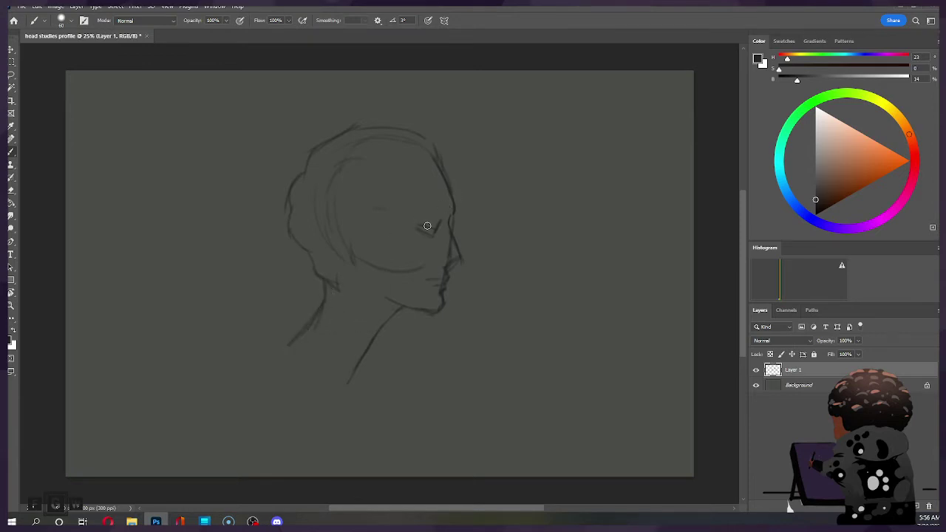
key("e")
left_click_drag(339, 311, 297, 342)
Sketch a rounded hair bun with a tie stroke at the back of the head.
key("b")
mouse_move(289, 214)
left_mouse_down()
mouse_move(265, 215)
mouse_move(258, 247)
left_mouse_up()
key("ctrl+z")
left_click_drag(285, 201, 289, 219)
mouse_move(264, 199)
left_mouse_down()
mouse_move(296, 204)
mouse_move(255, 227)
mouse_move(263, 251)
mouse_move(294, 270)
left_mouse_up()
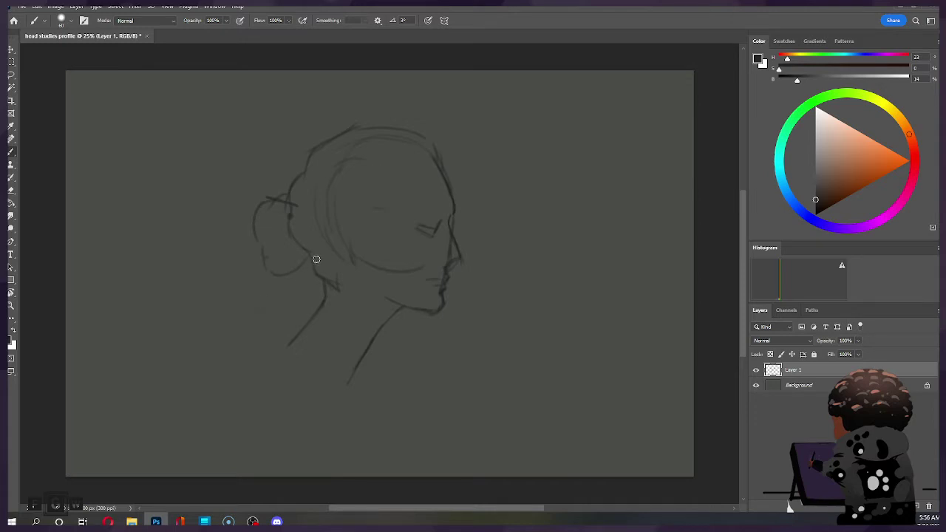
key("ctrl+z")
key("ctrl+z")
mouse_move(266, 225)
left_mouse_down()
mouse_move(266, 247)
mouse_move(291, 267)
left_mouse_up()
left_click_drag(278, 195, 267, 201)
Darken the upper eyelid stroke and lighten the strokes beneath the eye.
key("e")
key("b")
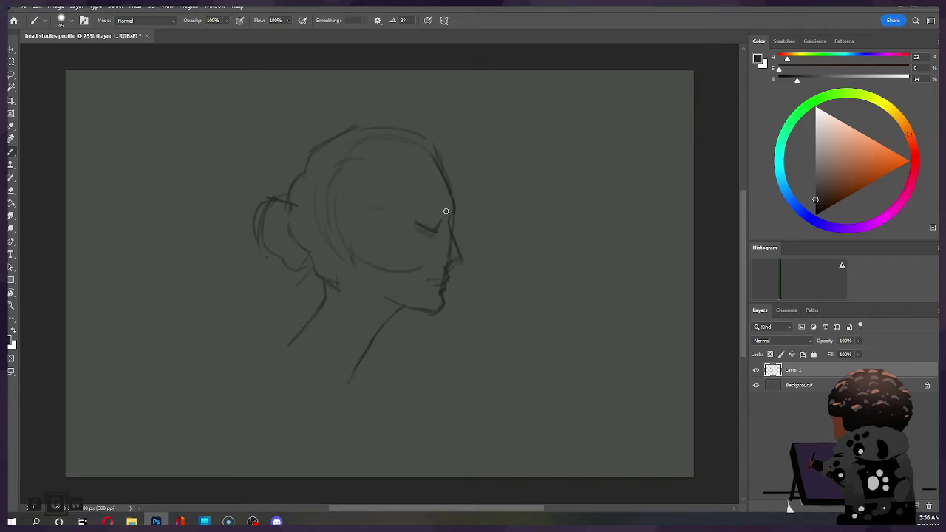
key("e")
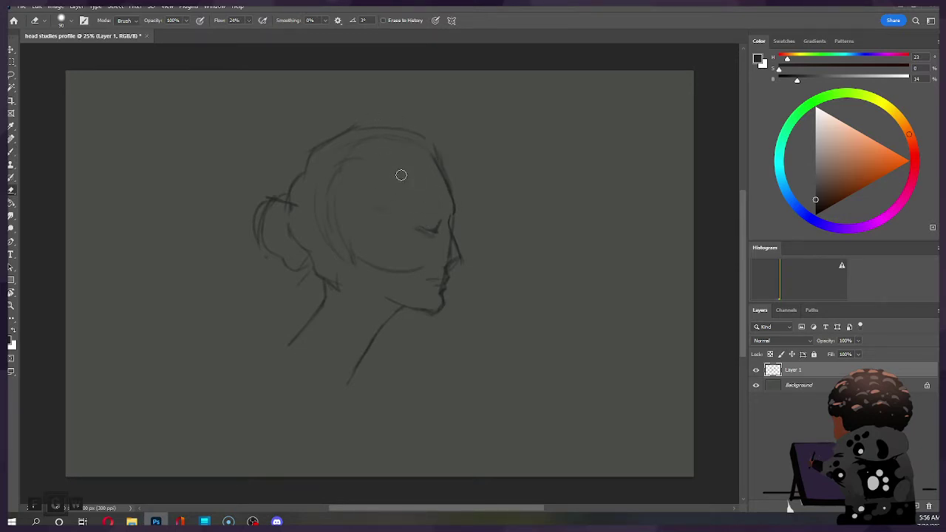
Sketch the ear at the back of the jaw and erase the cranium construction lines around it with a larger eraser.
key("b")
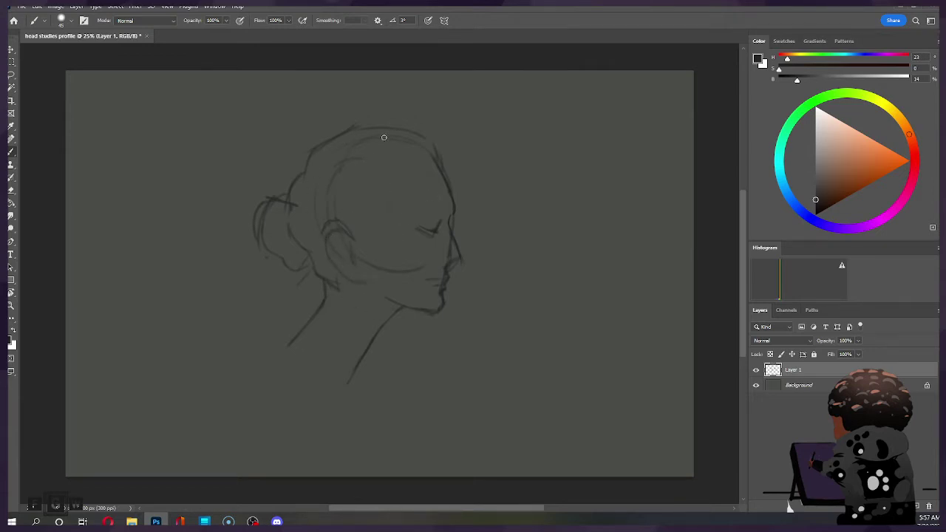
key("e")
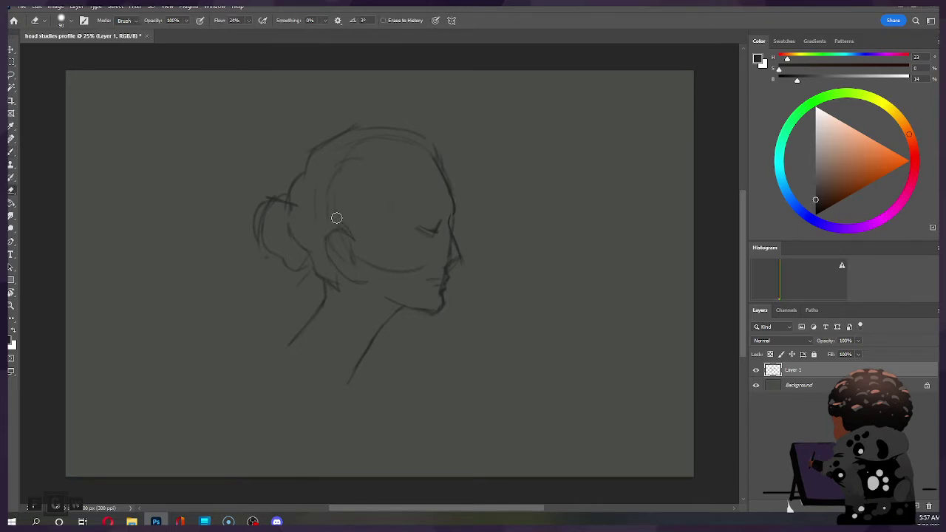
key("bracketright")
key("bracketright")
key("bracketright")
key("bracketright")
Lasso the ear and transform it, moving it slightly lower and making it a little smaller.
key("l")
mouse_move(358, 222)
left_mouse_down()
mouse_move(321, 240)
mouse_move(334, 272)
mouse_move(361, 295)
mouse_move(379, 278)
mouse_move(360, 244)
mouse_move(362, 222)
left_mouse_up()
key("ctrl+t")
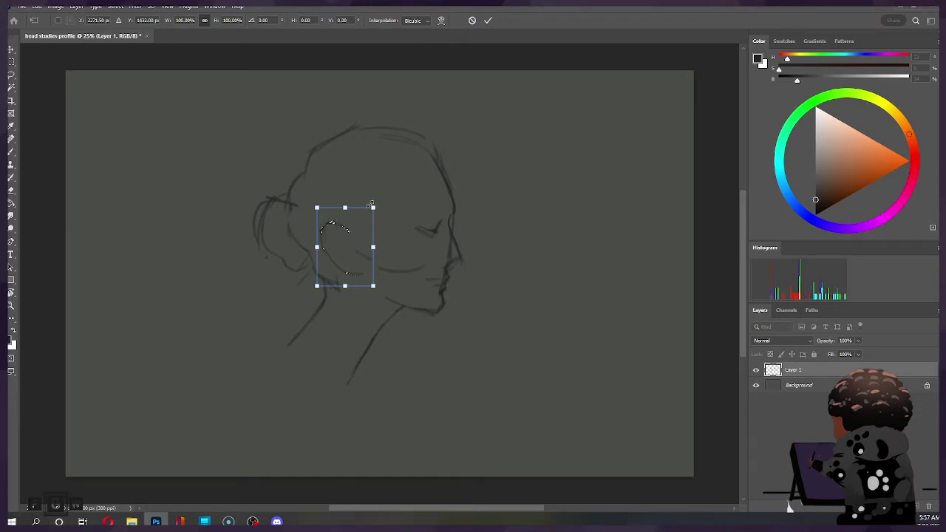
left_click_drag(350, 242, 352, 247)
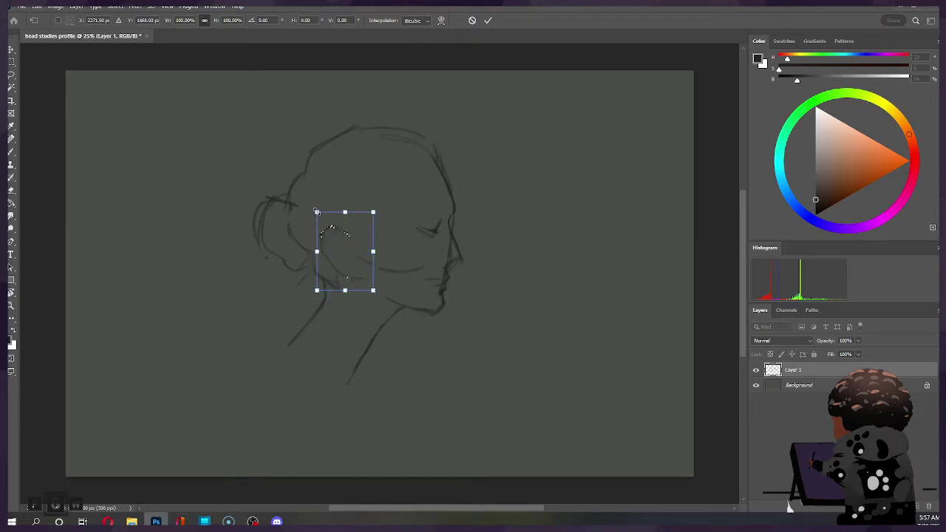
left_click_drag(317, 213, 318, 221)
left_click_drag(374, 254, 376, 253)
left_click(488, 20)
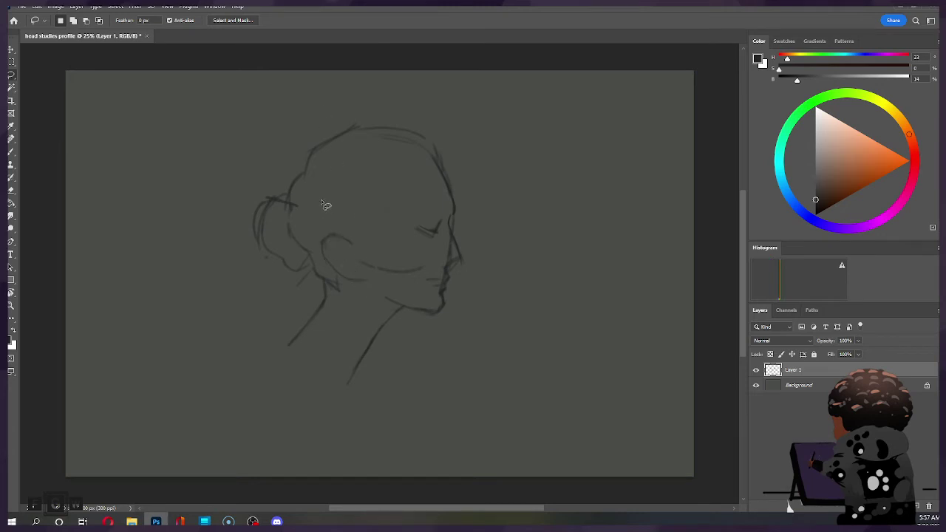
Draw the rear jaw line from below the ear to the chin and clean up the strokes around it.
key("b")
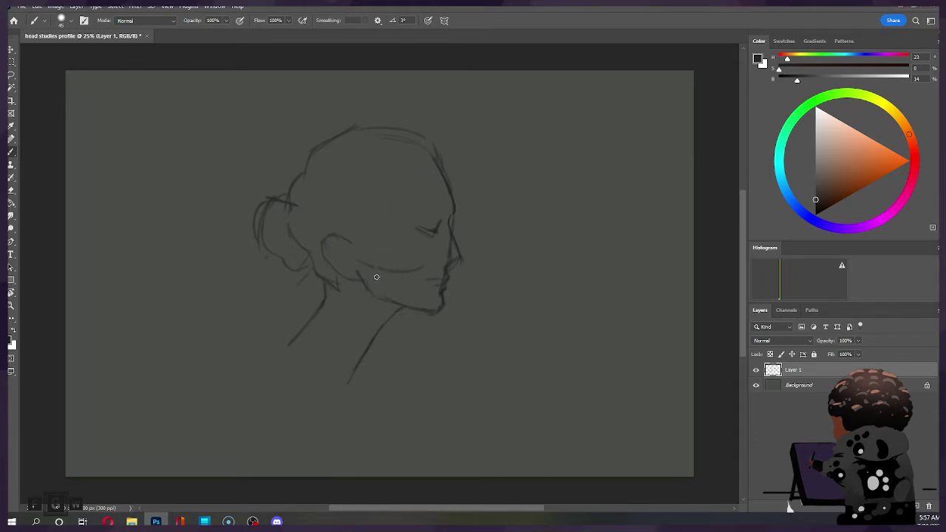
key("e")
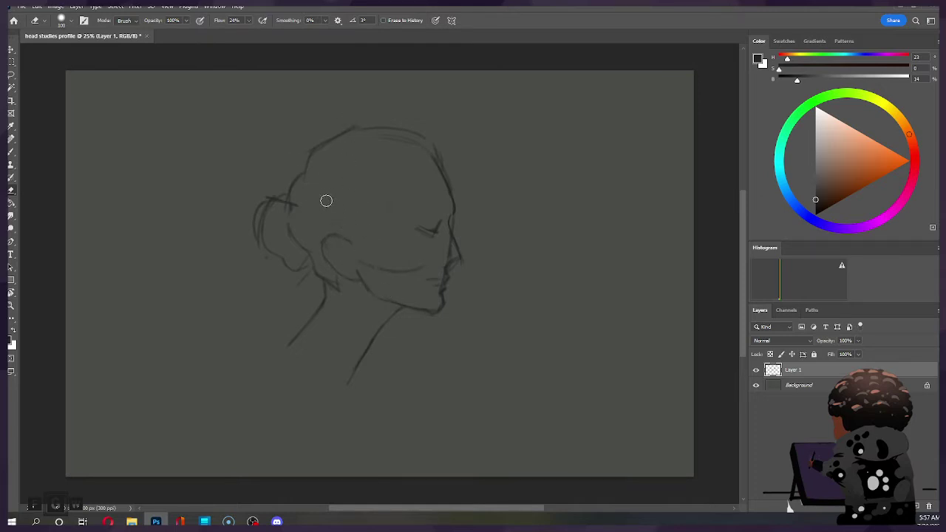
Lasso the ear, shift it slightly upward and strengthen the corner where the earlobe meets the jaw.
key("l")
mouse_move(353, 235)
left_mouse_down()
mouse_move(356, 259)
mouse_move(340, 284)
mouse_move(358, 239)
mouse_move(346, 231)
left_mouse_up()
key("ctrl+t")
left_click(488, 20)
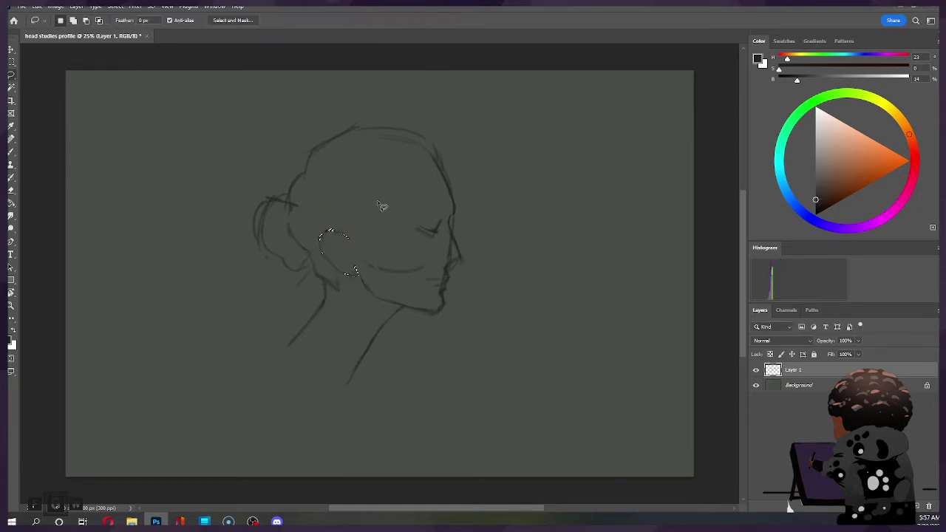
key("e")
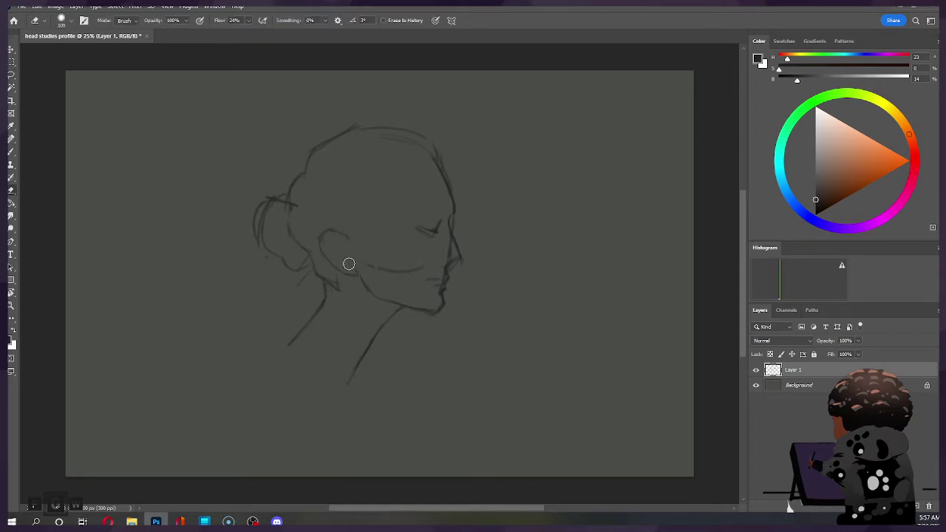
key("b")
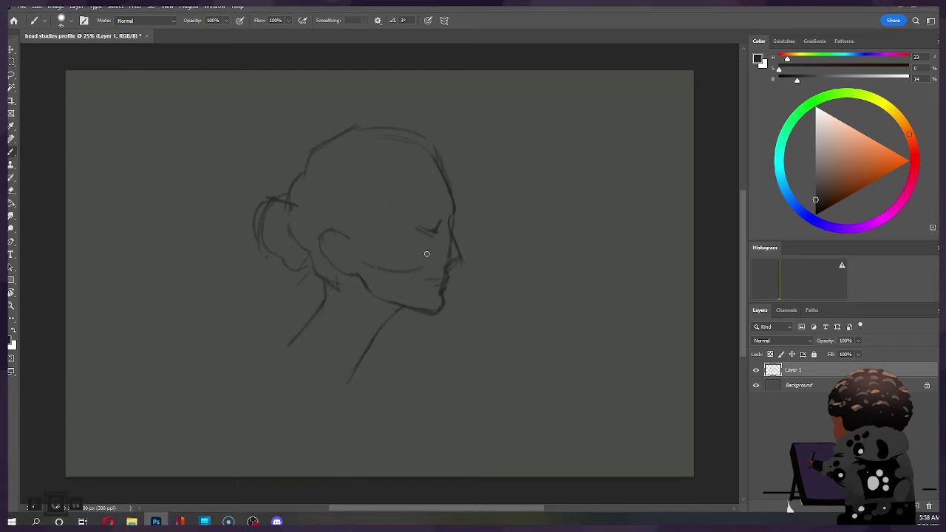
Reshape the nose by erasing its pointed tip and redrawing a shorter tip and underside.
key("e")
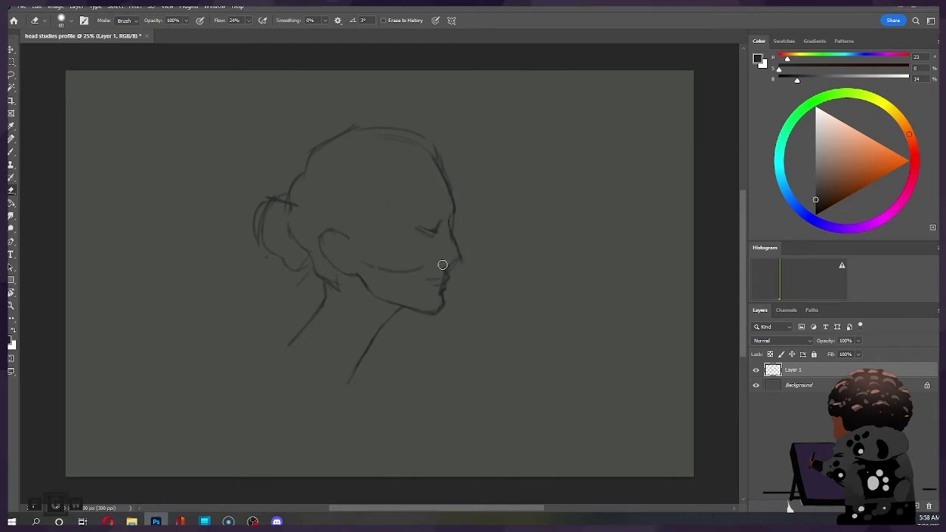
key("b")
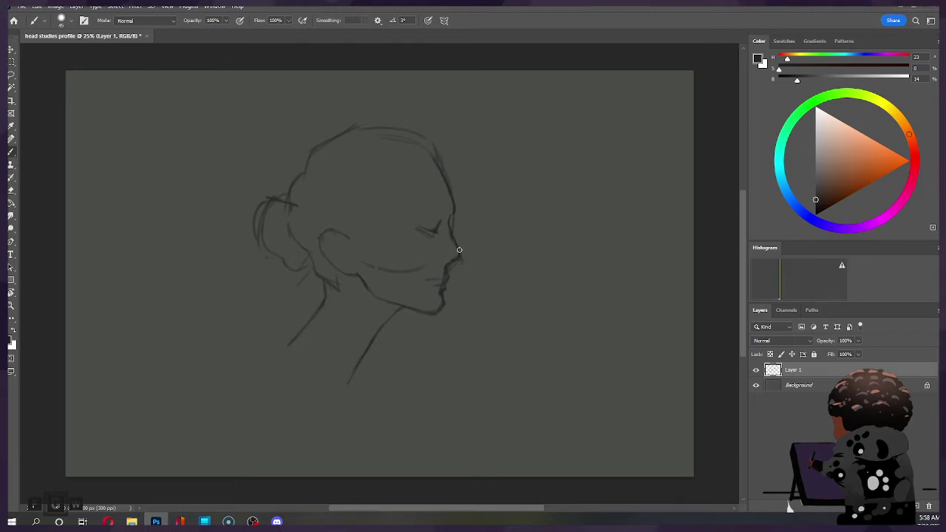
key("e")
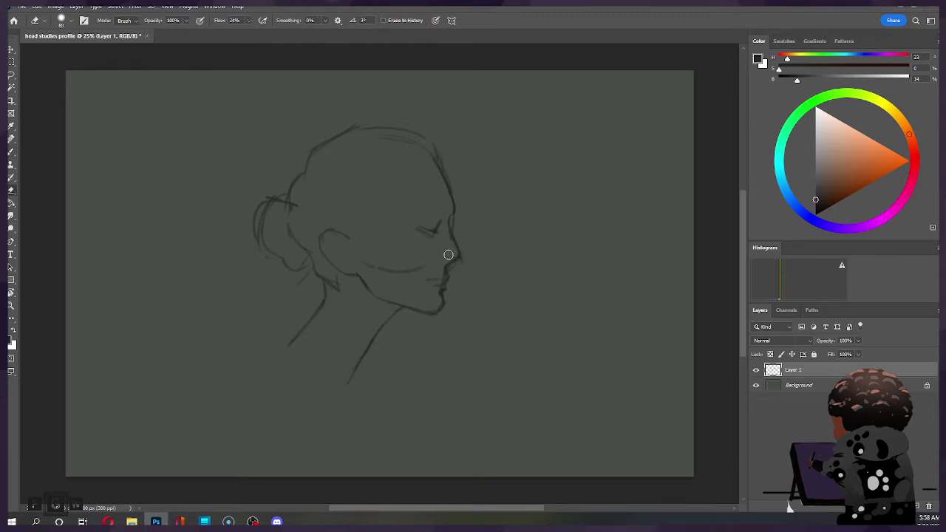
left_click_drag(464, 247, 454, 264)
key("b")
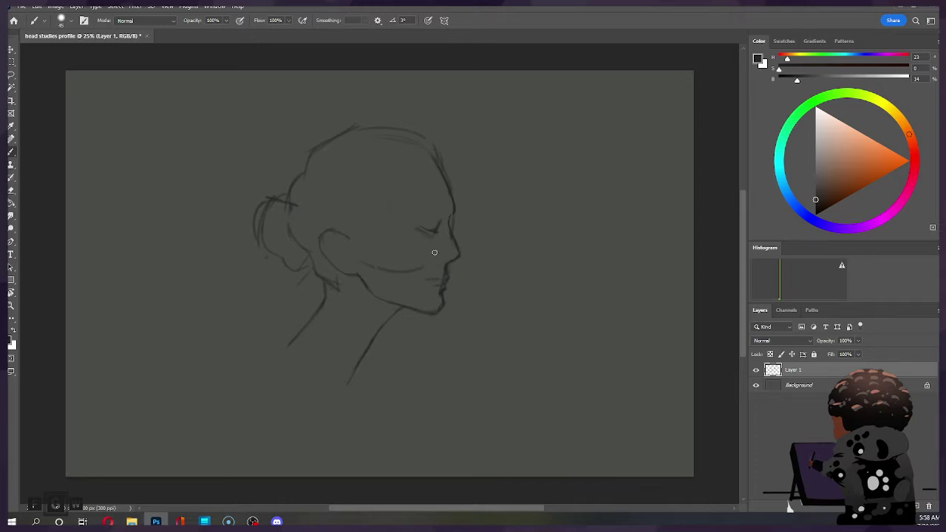
Clean up the junction under the jaw and redraw the front neck line with several darker strokes.
key("e")
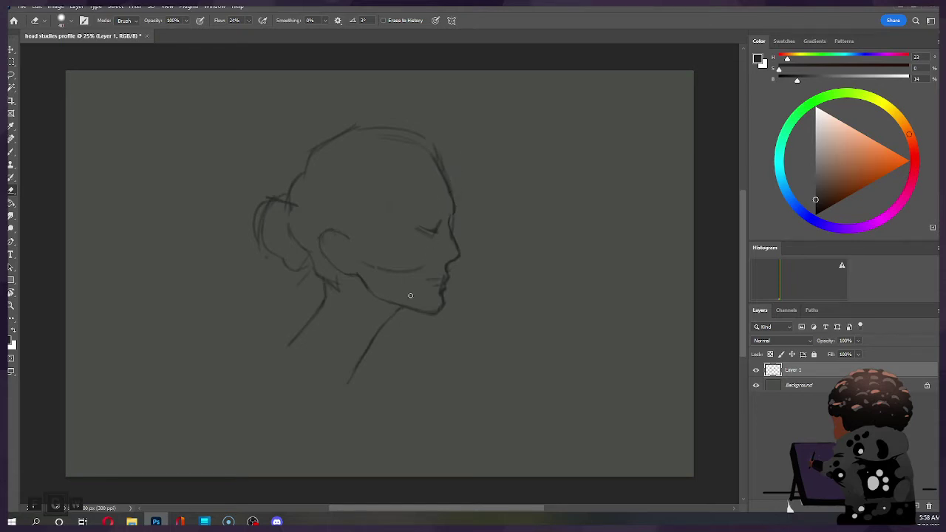
key("b")
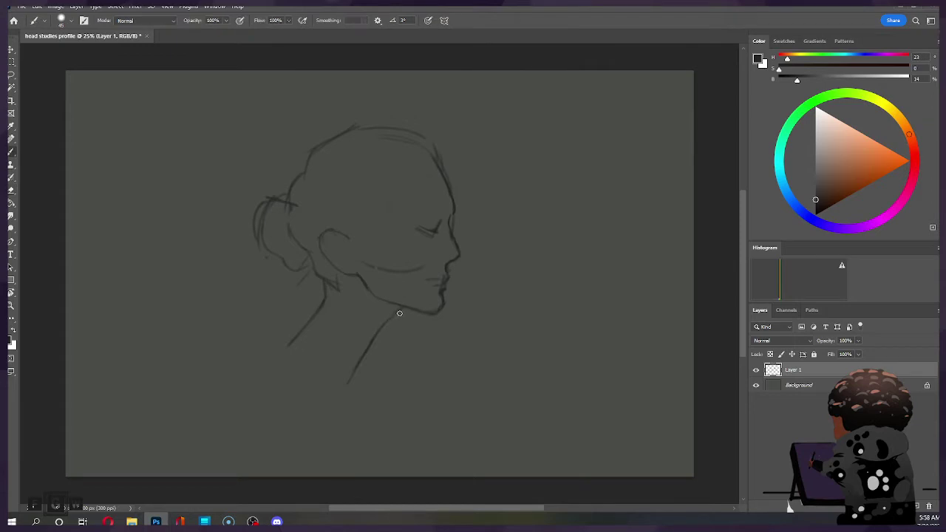
left_click_drag(395, 314, 361, 365)
left_click_drag(396, 312, 352, 378)
left_click_drag(379, 334, 347, 383)
Try a long sloping shoulder line from the base of the back neck, then erase it back to the neck.
left_click_drag(304, 329, 237, 386)
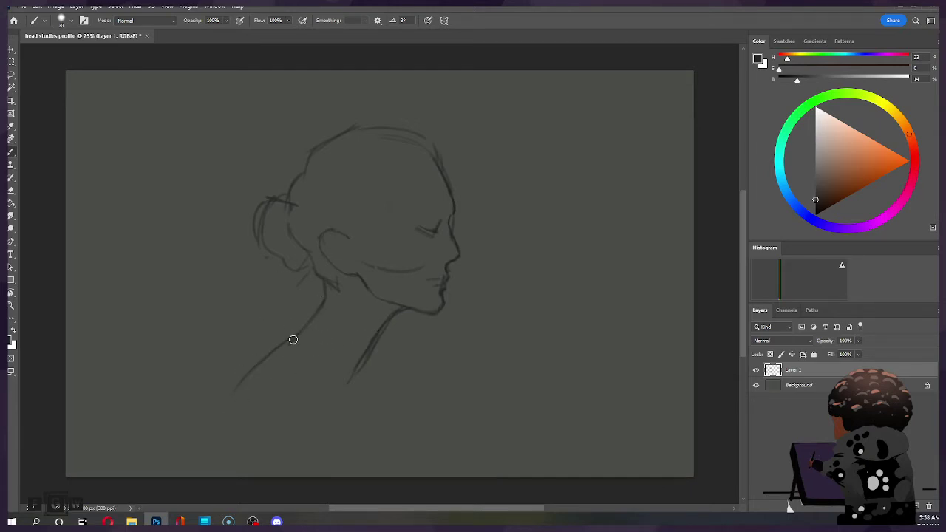
left_click_drag(270, 347, 217, 406)
key("e")
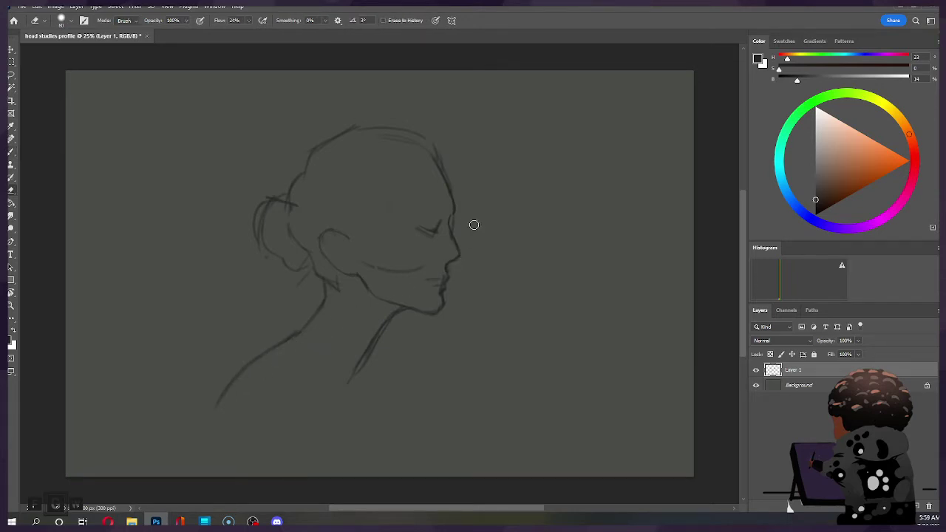
mouse_move(245, 360)
left_mouse_down()
mouse_move(262, 352)
mouse_move(229, 391)
left_mouse_up()
Draw a short shoulder line sloping from the back neck and two diagonal strokes marking the collar and chest below the neck.
key("b")
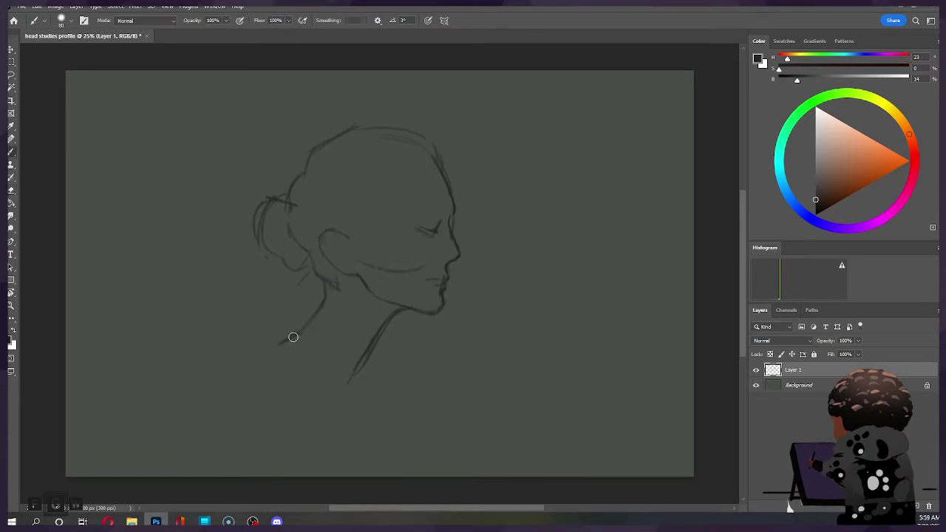
left_click_drag(279, 342, 224, 387)
key("ctrl+z")
left_click_drag(284, 338, 248, 375)
left_click_drag(367, 365, 392, 406)
left_click_drag(320, 362, 351, 405)
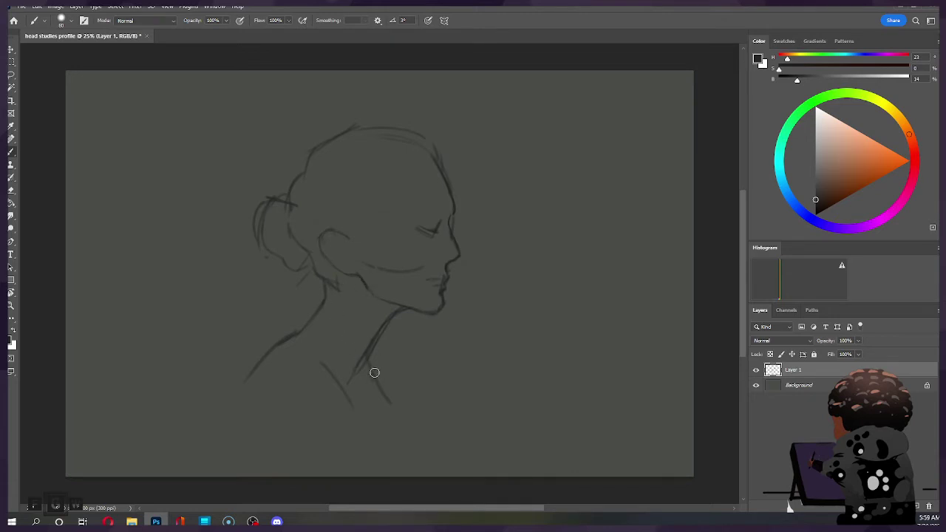
Thin the doubled front neck line with the eraser and clean up its junction with the jaw.
key("e")
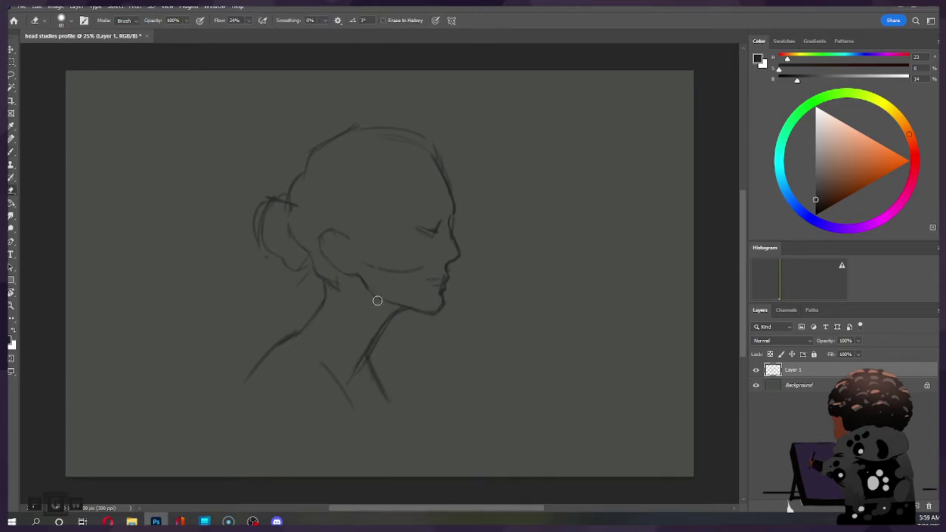
left_click_drag(347, 377, 387, 312)
key("b")
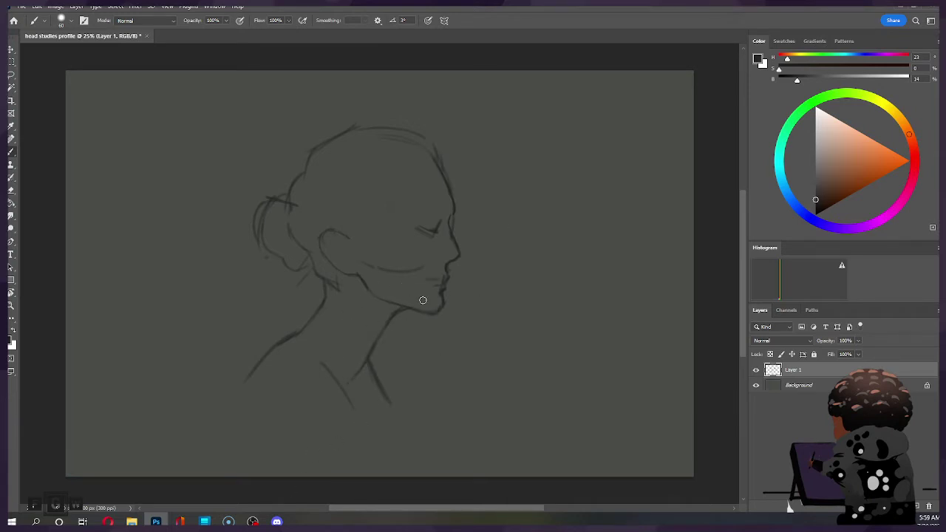
key("e")
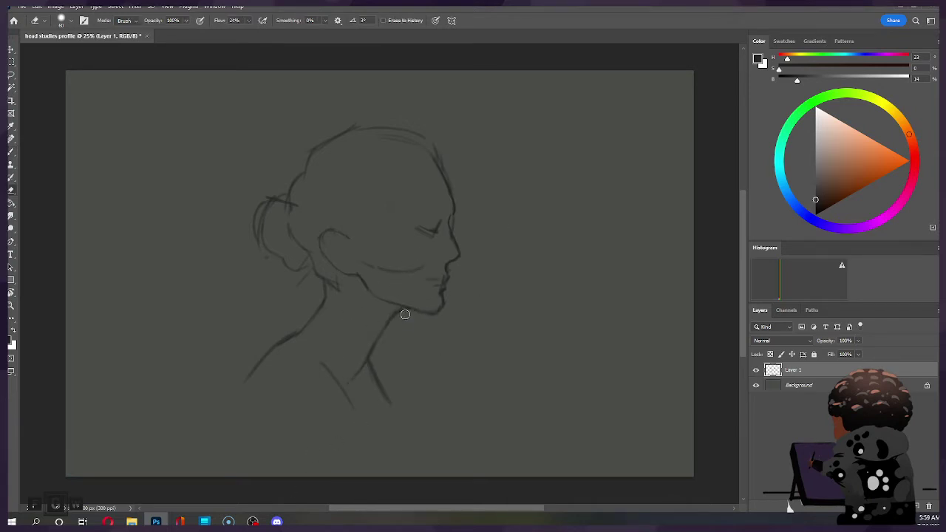
key("b")
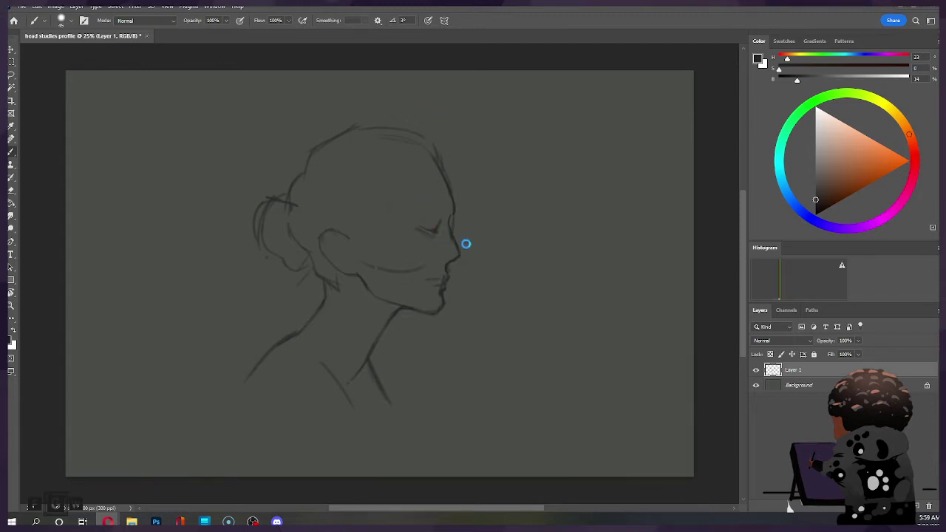
Tidy the bridge of the nose and add a small nostril stroke beside the nose tip.
key("z")
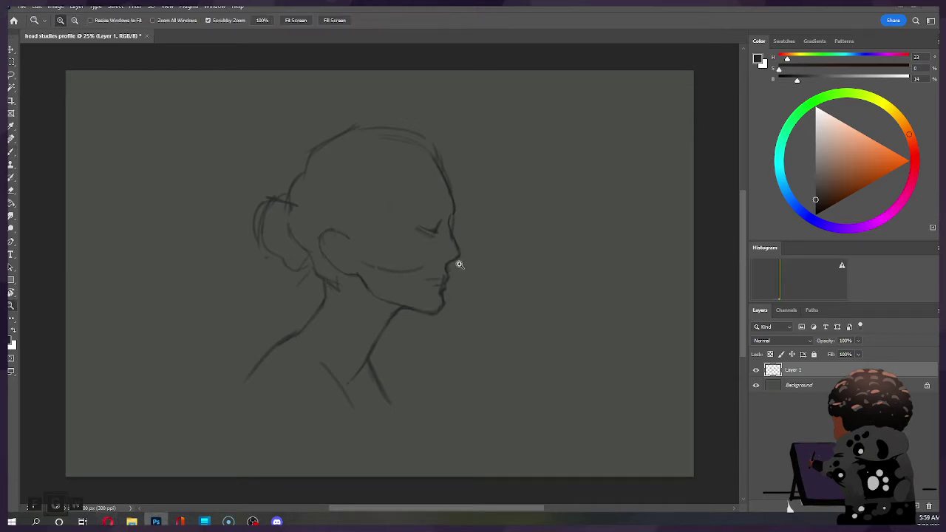
left_click(459, 264)
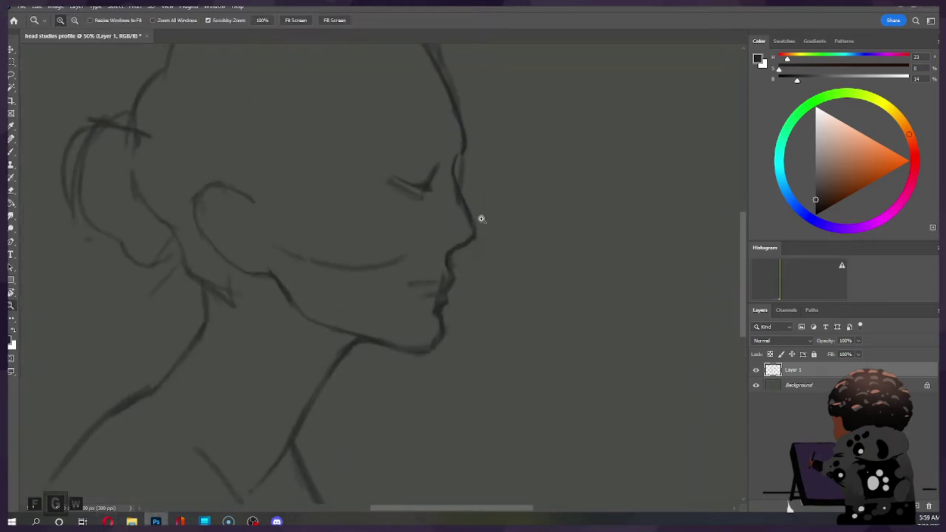
left_click(450, 308, "alt")
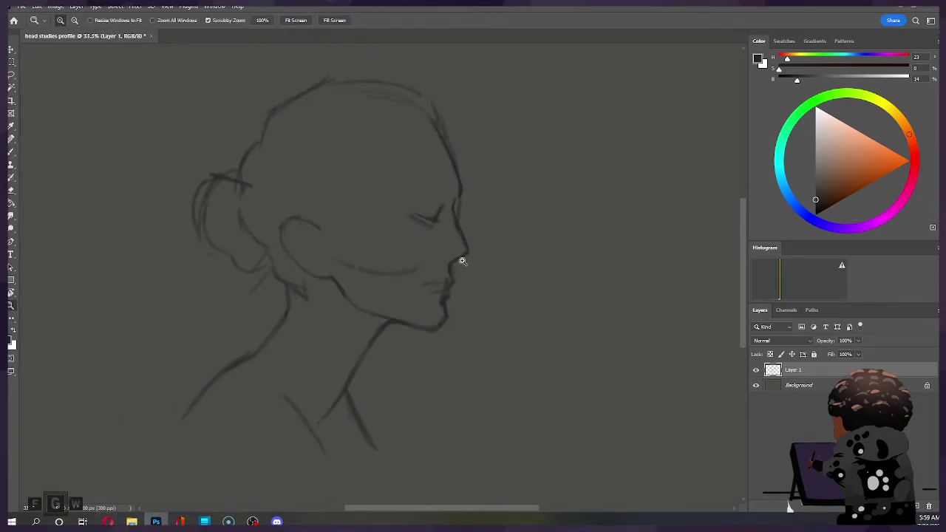
key("b")
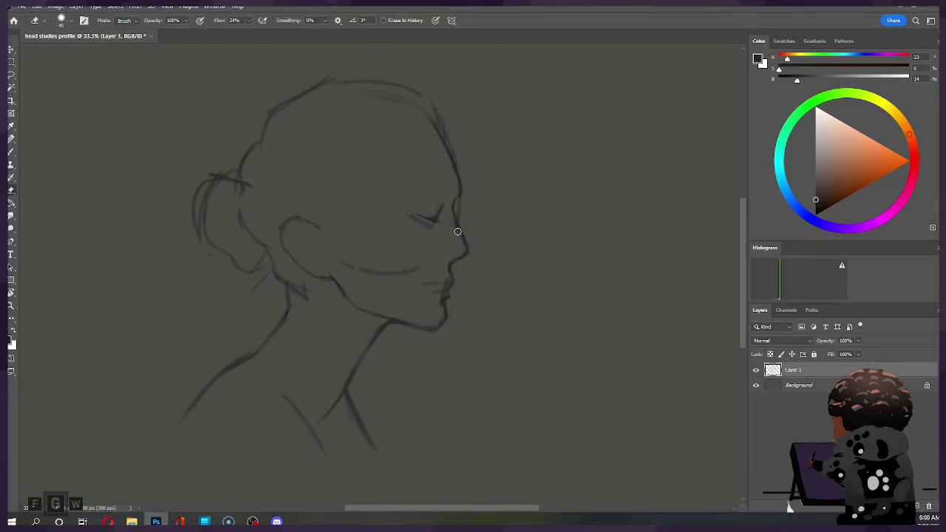
key("b")
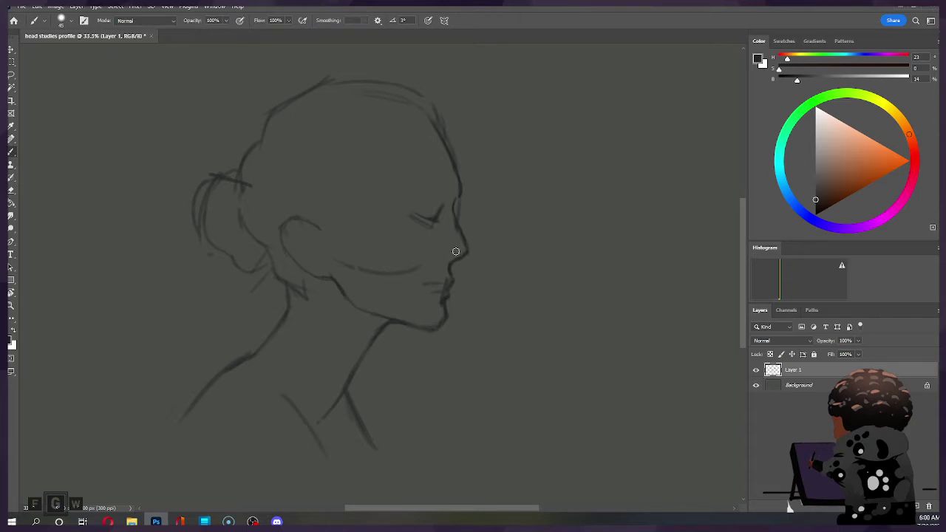
left_click_drag(459, 220, 451, 259)
key("ctrl")
key("ctrl")
Lasso the closed eye, transform it to a more level angle, apply the transform and deselect.
key("l")
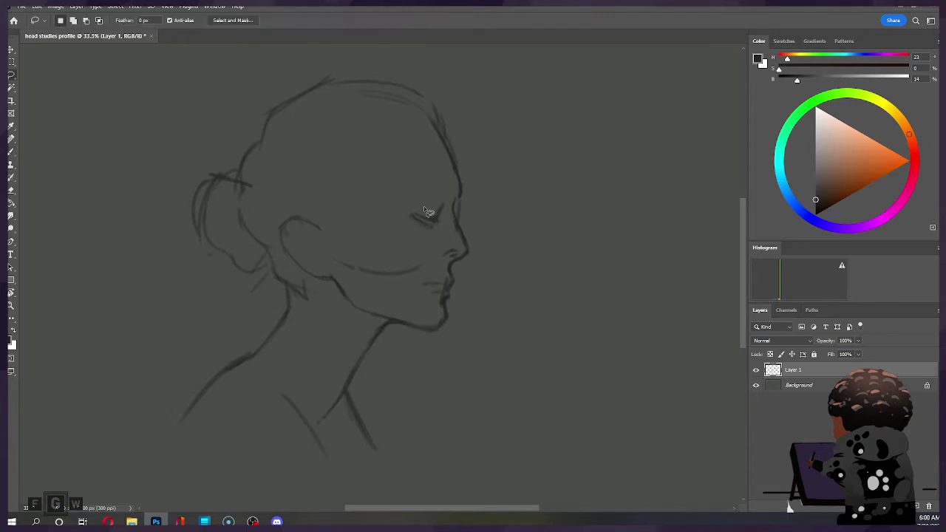
mouse_move(441, 214)
left_mouse_down()
mouse_move(411, 218)
mouse_move(441, 233)
mouse_move(450, 196)
mouse_move(433, 224)
mouse_move(443, 194)
left_mouse_up()
key("ctrl+t")
left_click(488, 20)
key("ctrl+d")
Erase the rough eye strokes and redraw the upper and lower lid lines with a finer brush.
key("e")
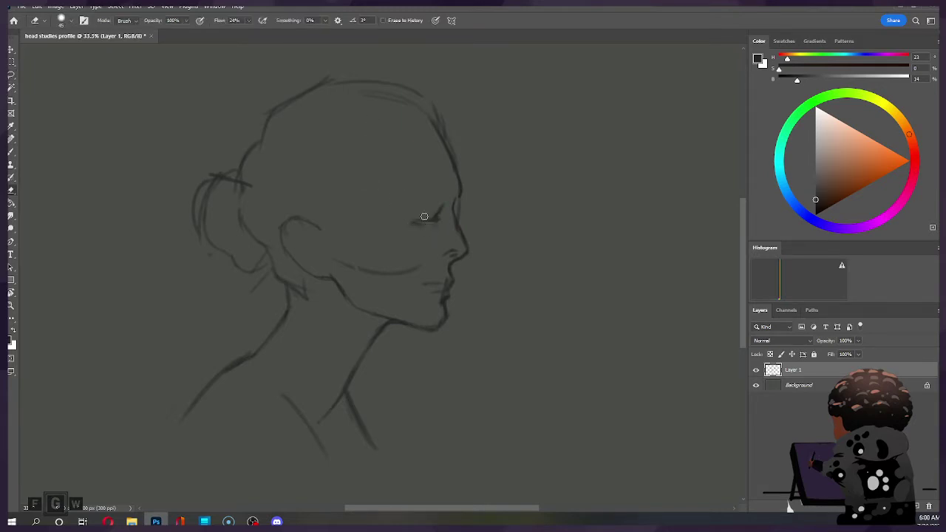
key("b")
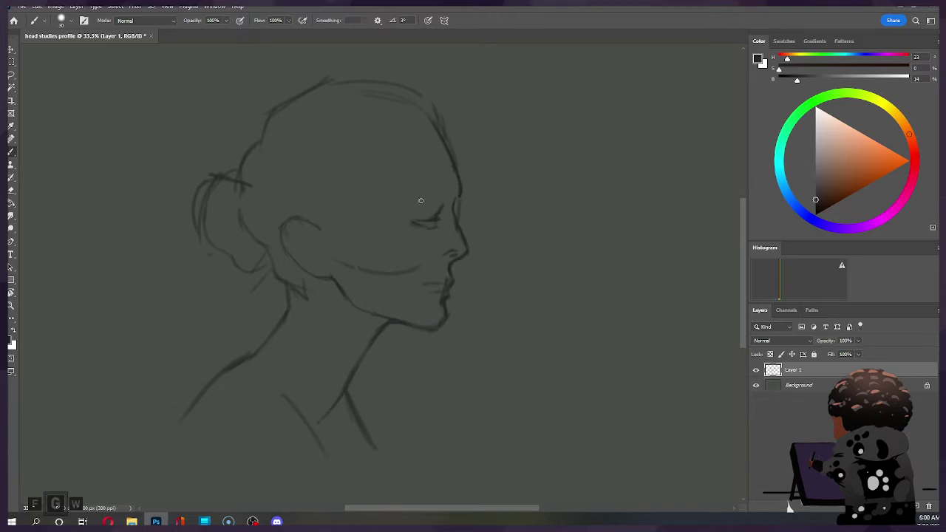
left_click_drag(410, 224, 424, 226)
key("e")
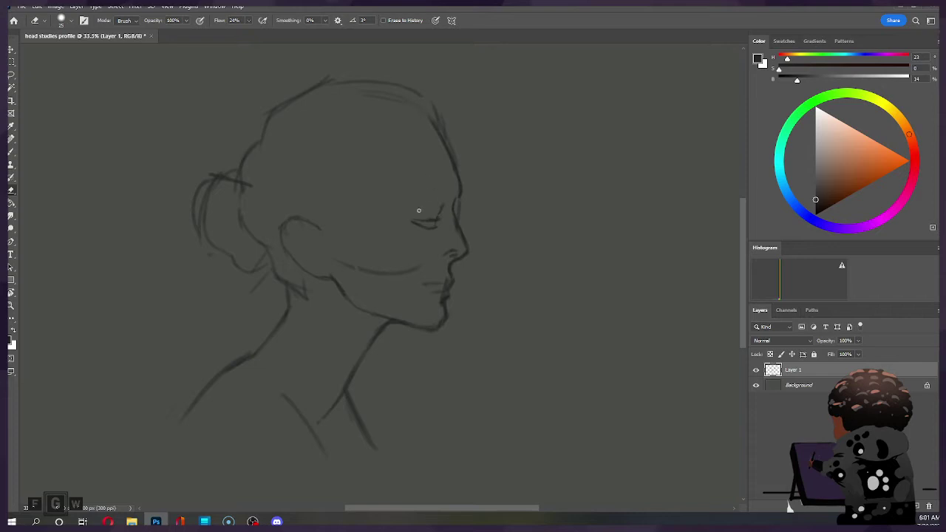
key("b")
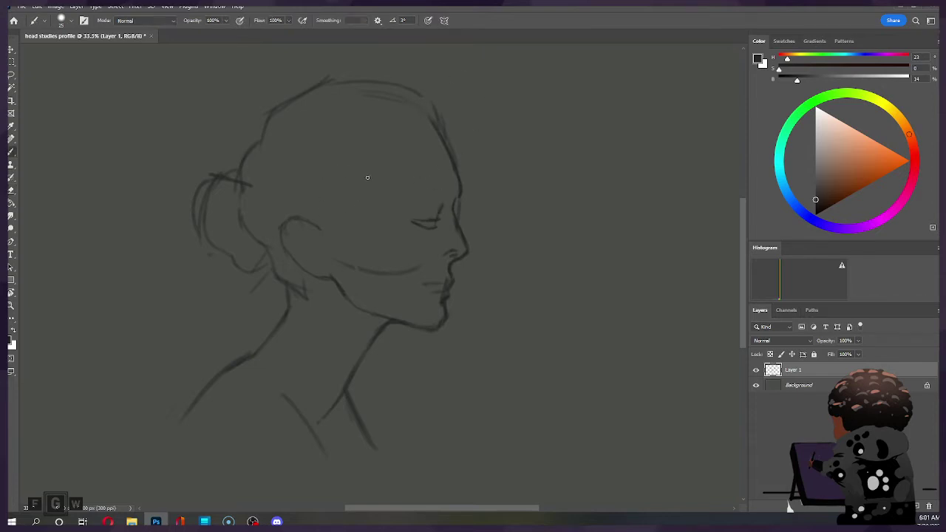
Sketch the hairline with a size 50 brush, sweeping strokes from the forehead past the temple and over the ear to the bun.
key("bracketright")
key("bracketright")
left_click_drag(306, 211, 374, 165)
mouse_move(369, 162)
left_mouse_down()
mouse_move(381, 126)
mouse_move(402, 112)
left_mouse_up()
left_click_drag(390, 133, 374, 181)
left_click_drag(323, 222, 389, 173)
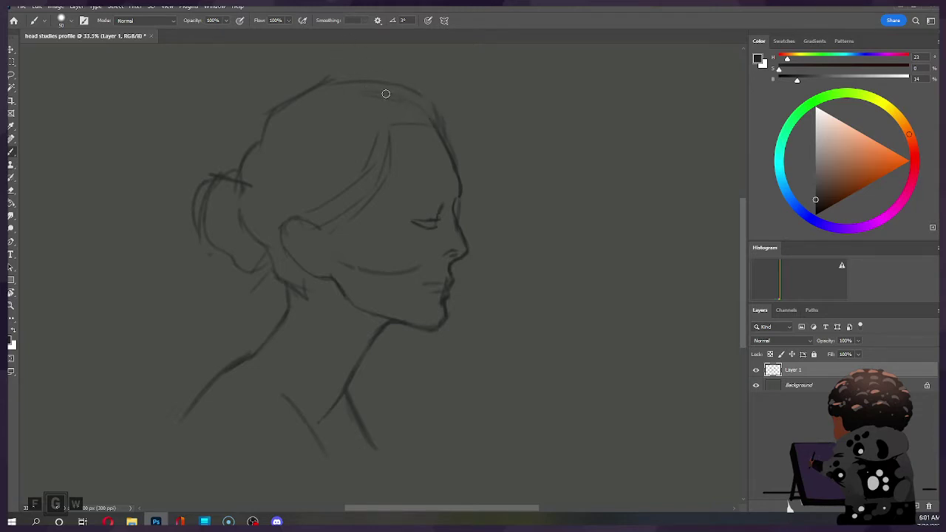
left_click_drag(389, 121, 423, 124)
left_click_drag(250, 204, 275, 214)
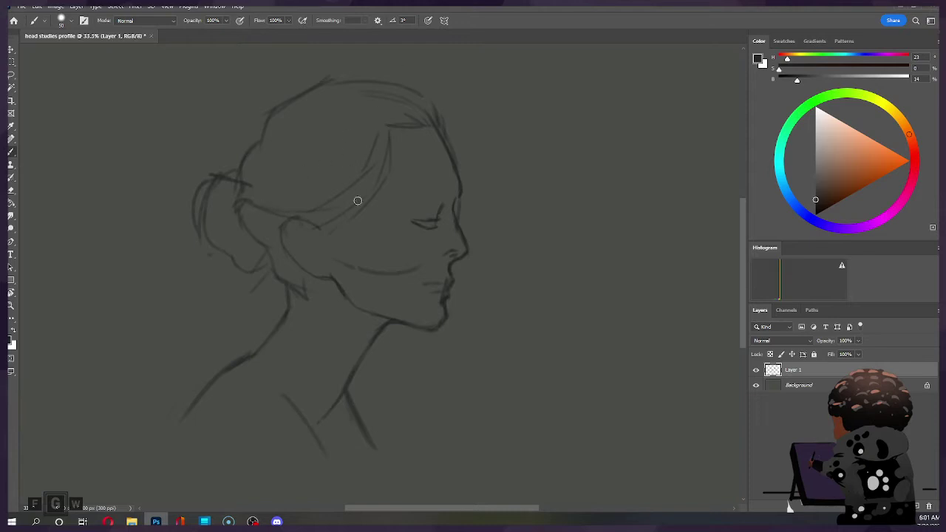
mouse_move(399, 148)
left_mouse_down()
mouse_move(351, 190)
mouse_move(255, 202)
left_mouse_up()
Erase the extra hair strokes above the ear, redraw the temple hairline and add a second wavy hair contour toward the bun.
key("e")
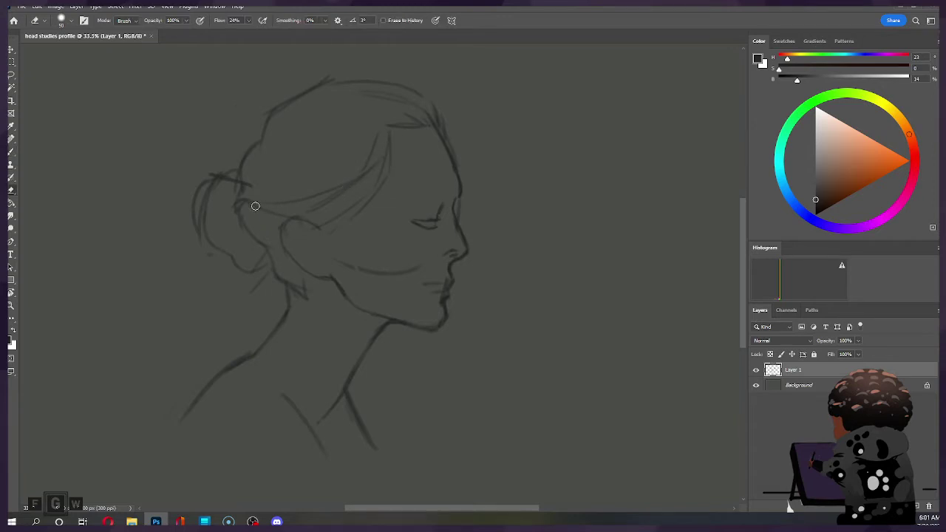
mouse_move(323, 205)
left_mouse_down()
mouse_move(374, 186)
mouse_move(379, 171)
mouse_move(350, 204)
mouse_move(356, 214)
mouse_move(318, 214)
left_mouse_up()
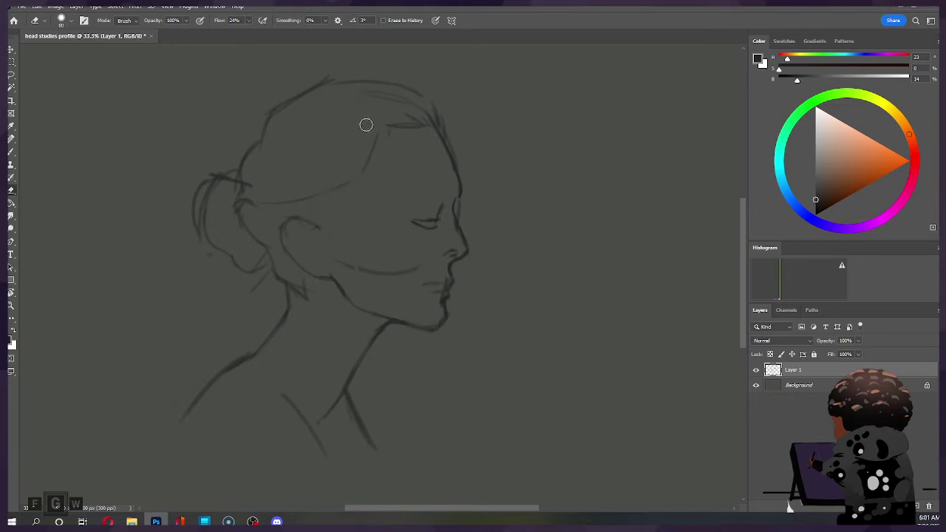
key("b")
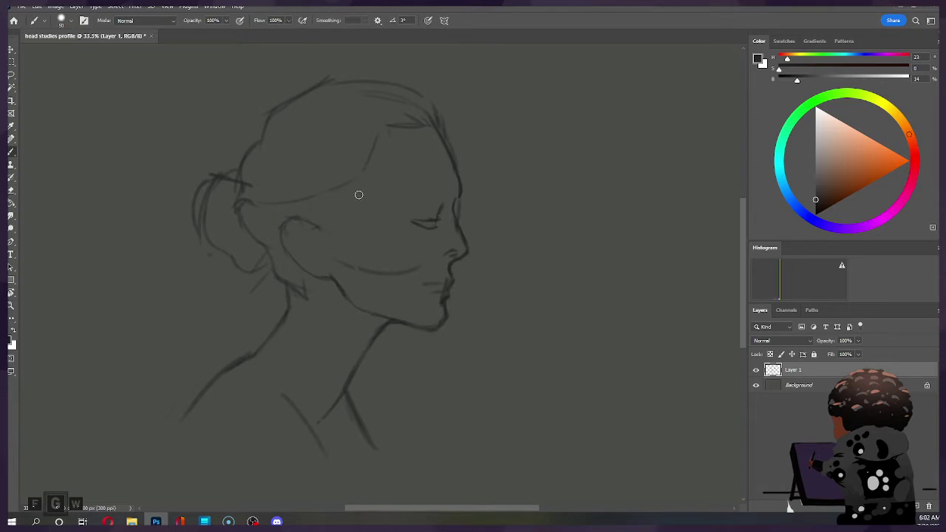
left_click_drag(369, 155, 424, 122)
key("e")
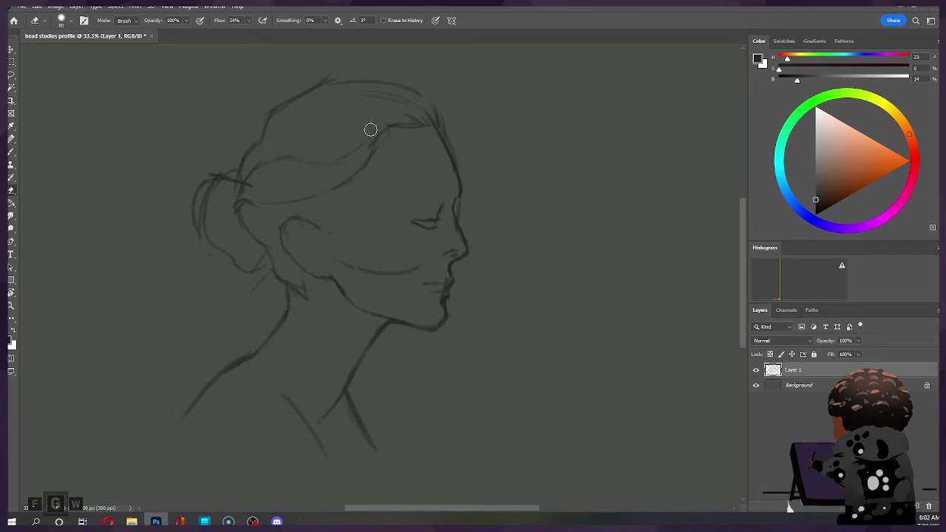
key("b")
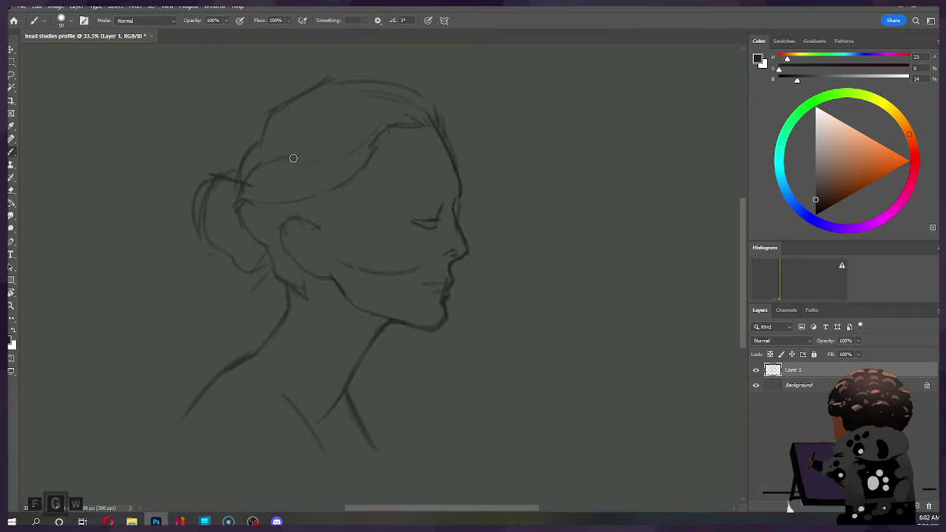
Trim the lines around the closed eye with the eraser and darken the lash line.
key("e")
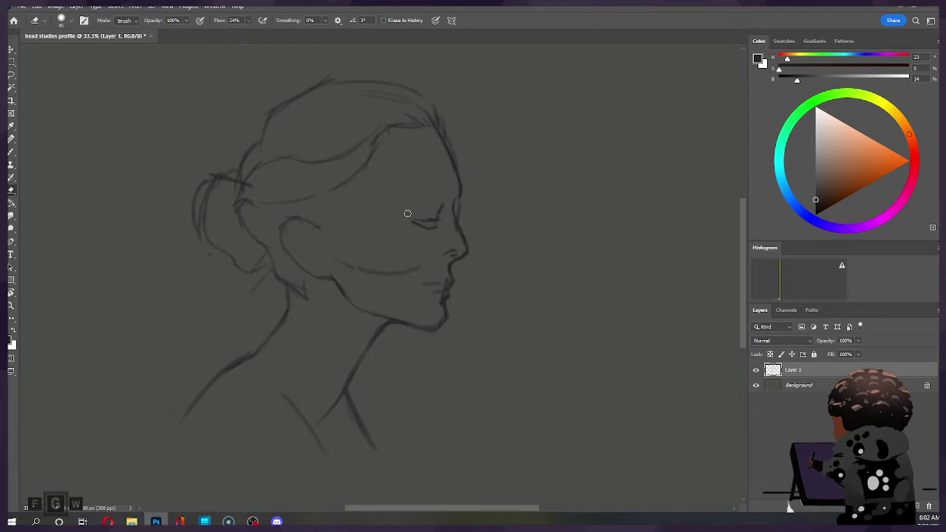
left_click_drag(417, 215, 436, 223)
key("b")
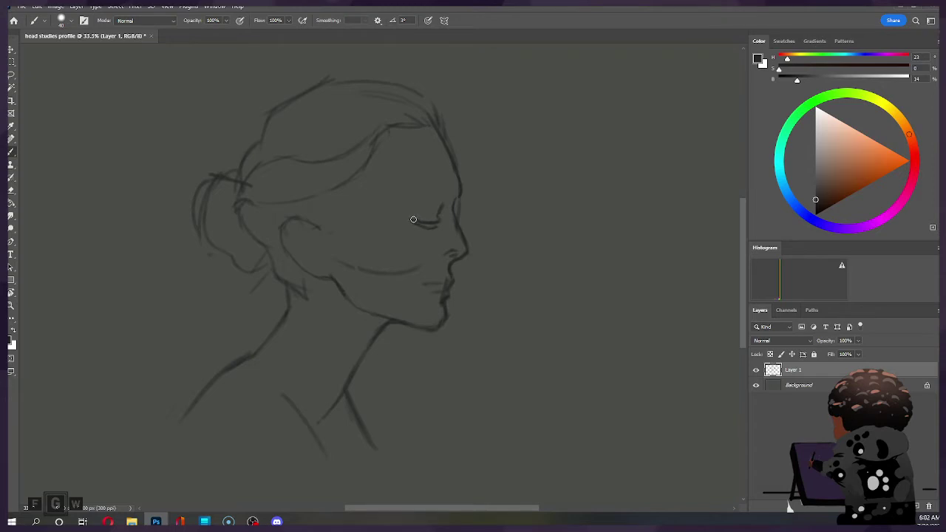
mouse_move(422, 220)
left_mouse_down()
mouse_move(446, 219)
mouse_move(427, 221)
left_mouse_up()
key("e")
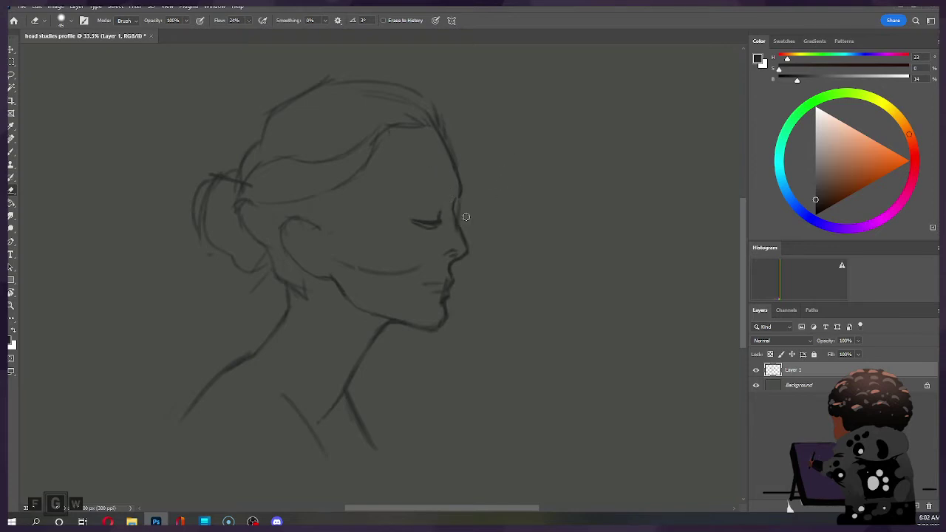
key("b")
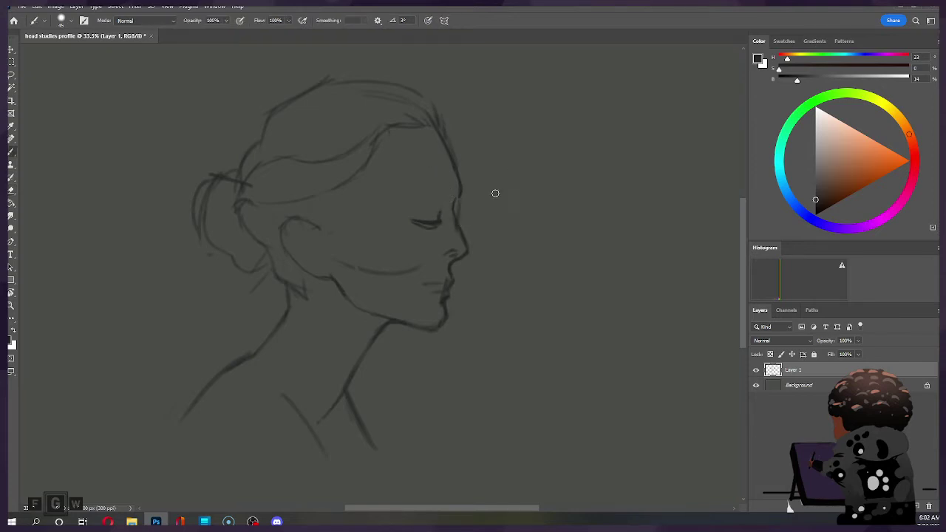
Block in the upper and lower lips with a larger brush and touch up the eye's lash line.
key("z")
left_click(488, 259, "alt")
left_click(464, 230)
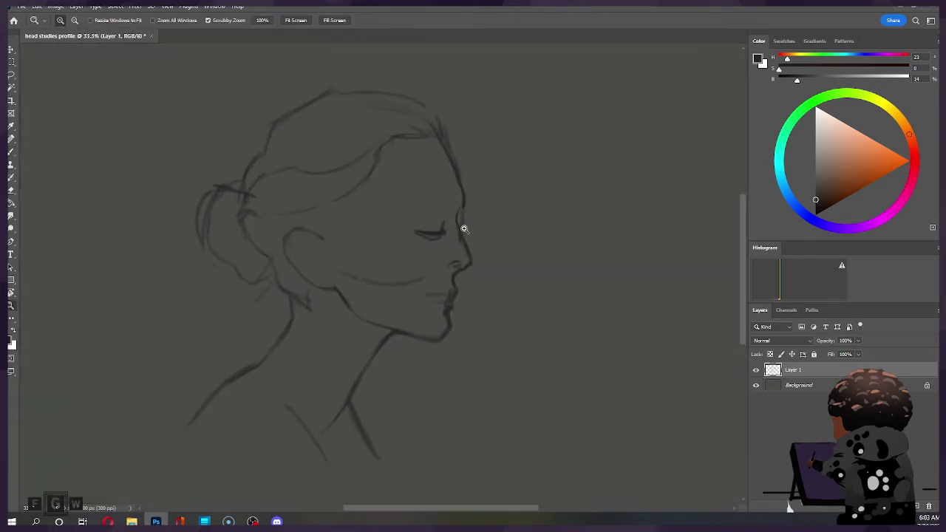
key("b")
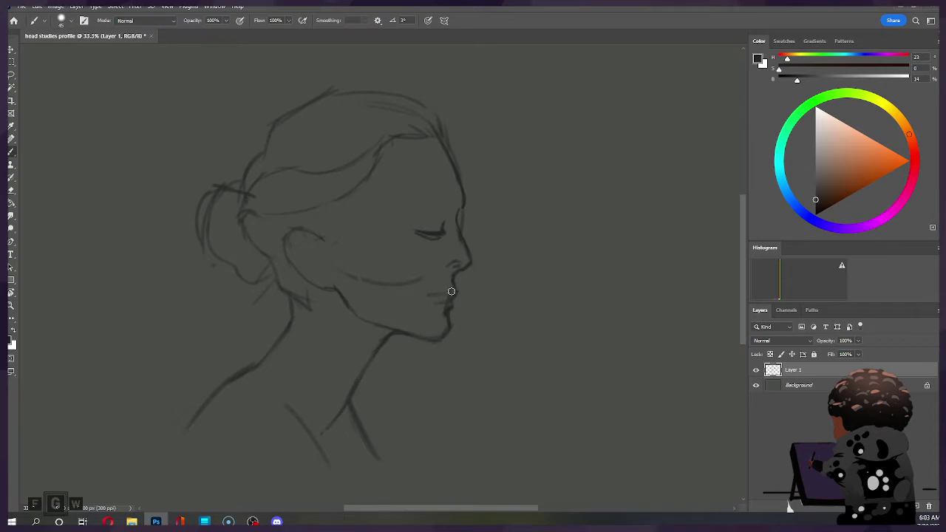
key("bracketright")
key("bracketright")
mouse_move(448, 293)
left_mouse_down()
mouse_move(427, 295)
mouse_move(456, 281)
left_mouse_up()
left_click_drag(429, 304, 446, 303)
left_click_drag(441, 235, 417, 232)
Trim the top edge of the upper lip and repaint a darker, more defined lip outline.
key("e")
left_click_drag(431, 285, 447, 293)
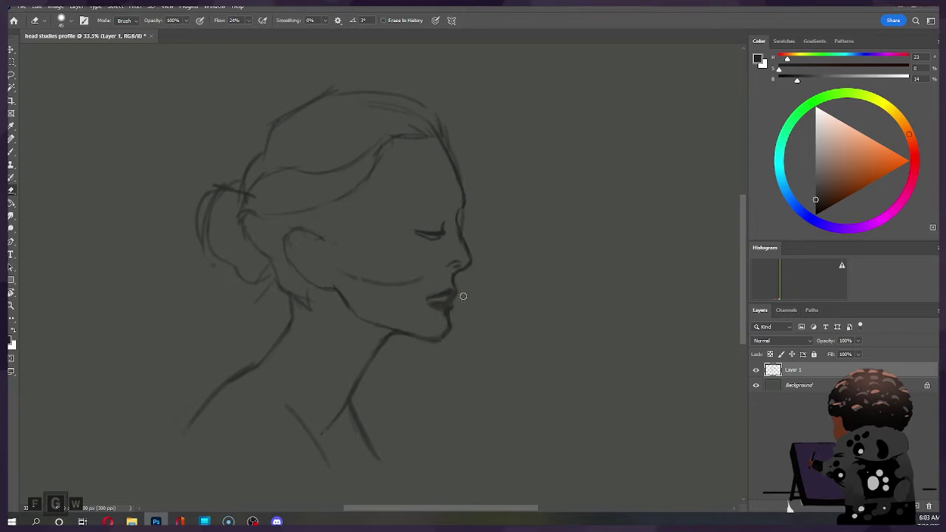
key("b")
left_click_drag(440, 295, 435, 296)
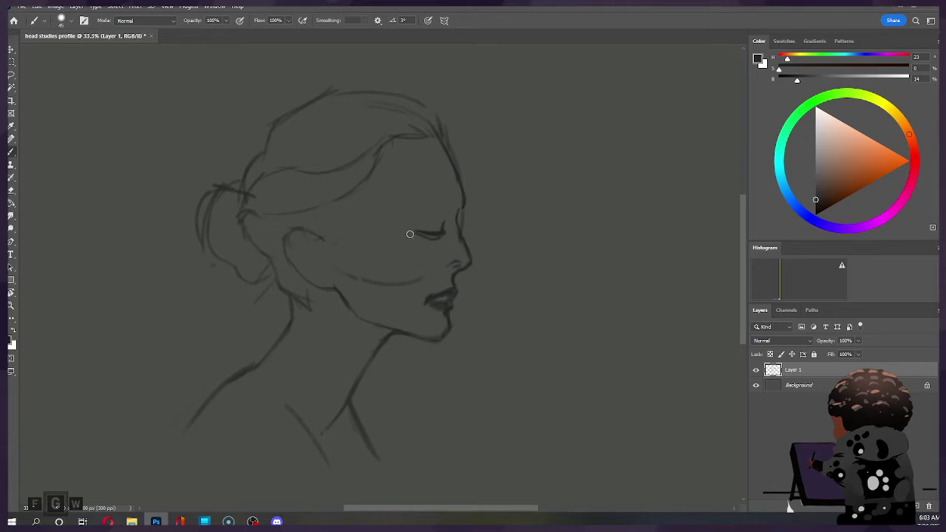
mouse_move(448, 282)
left_mouse_down()
mouse_move(449, 309)
mouse_move(427, 298)
left_mouse_up()
Darken and sharpen the corner of the mouth and tidy the lip and chin contour.
key("e")
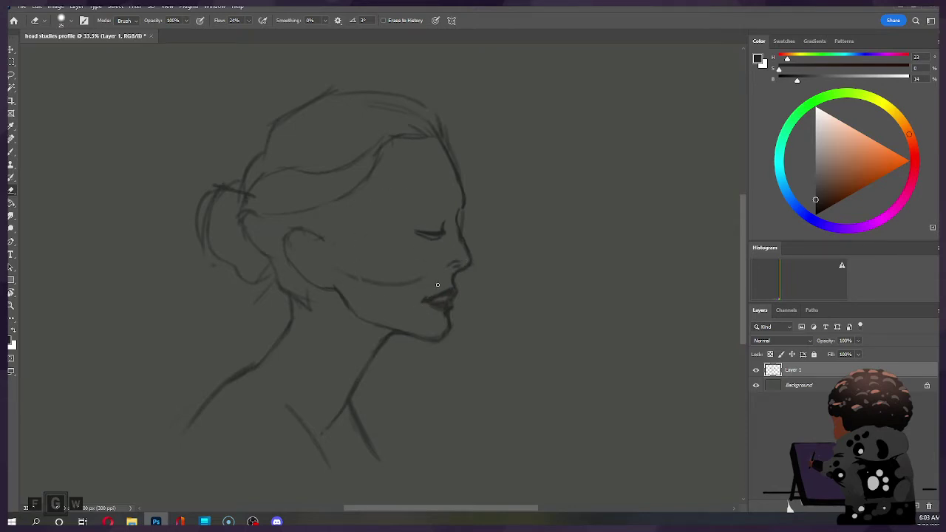
key("b")
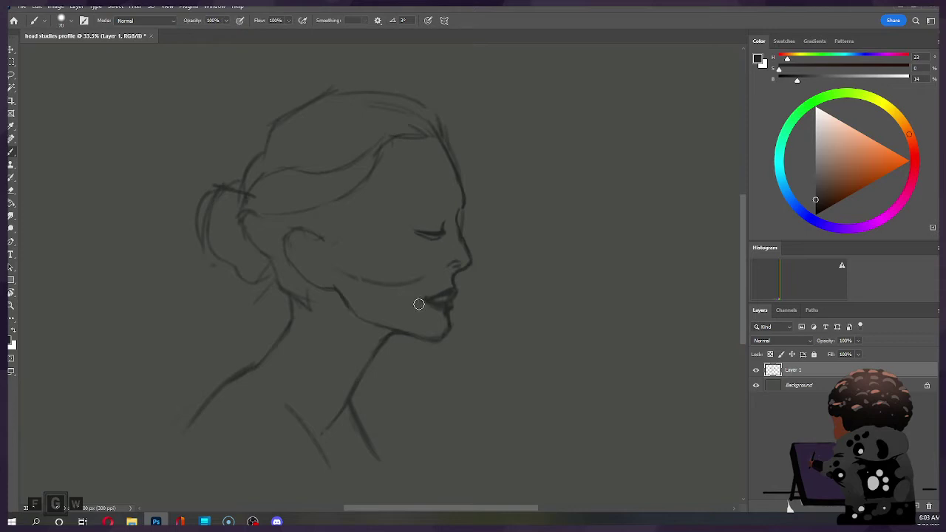
left_click_drag(427, 297, 420, 303)
key("e")
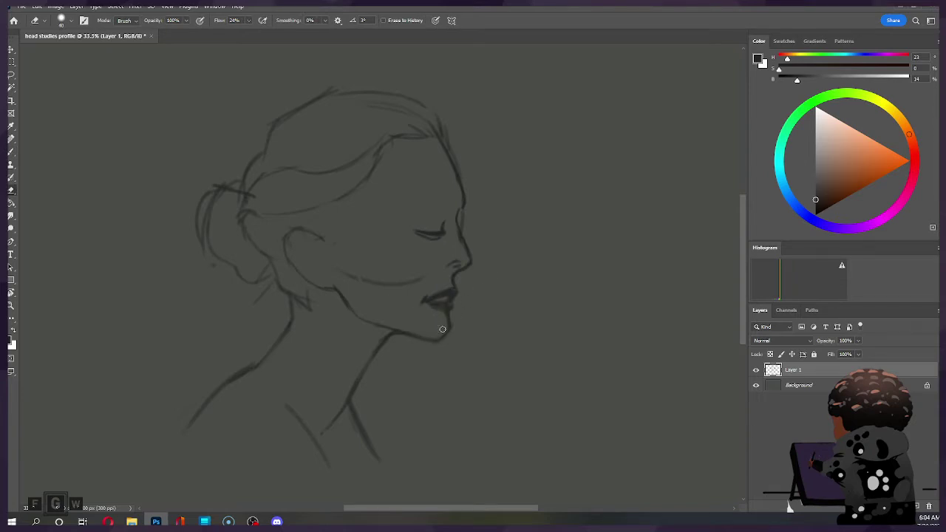
key("b")
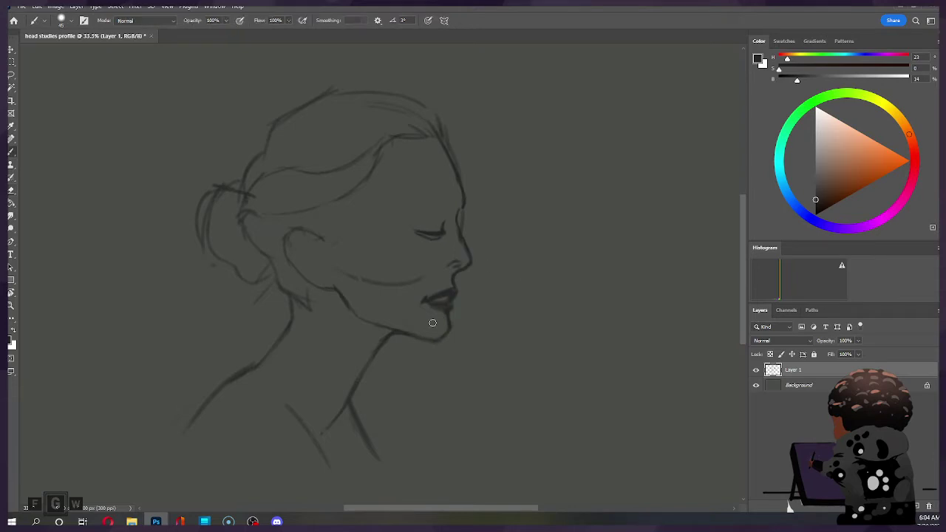
Trim the front edges of the lips with the eraser and repaint them with the brush.
key("z")
left_click(485, 288, "alt")
left_click(491, 288, "alt")
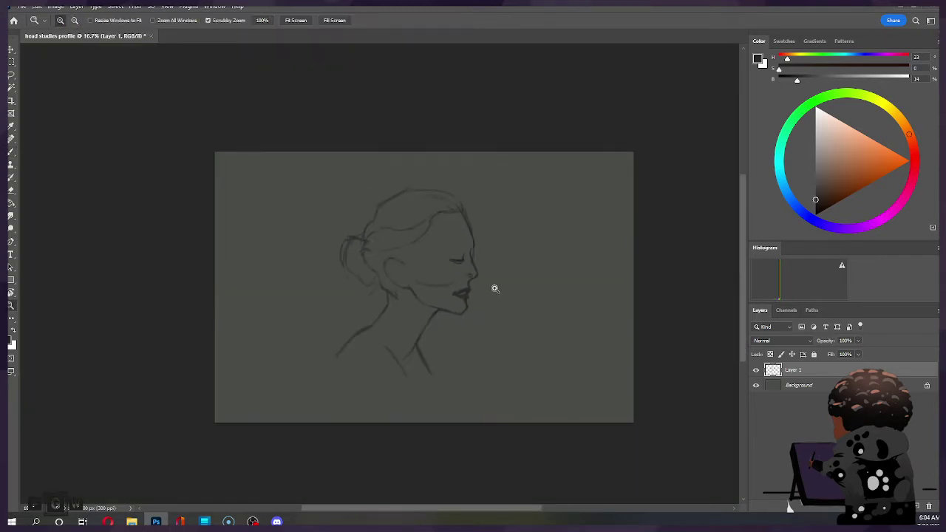
left_click(486, 273)
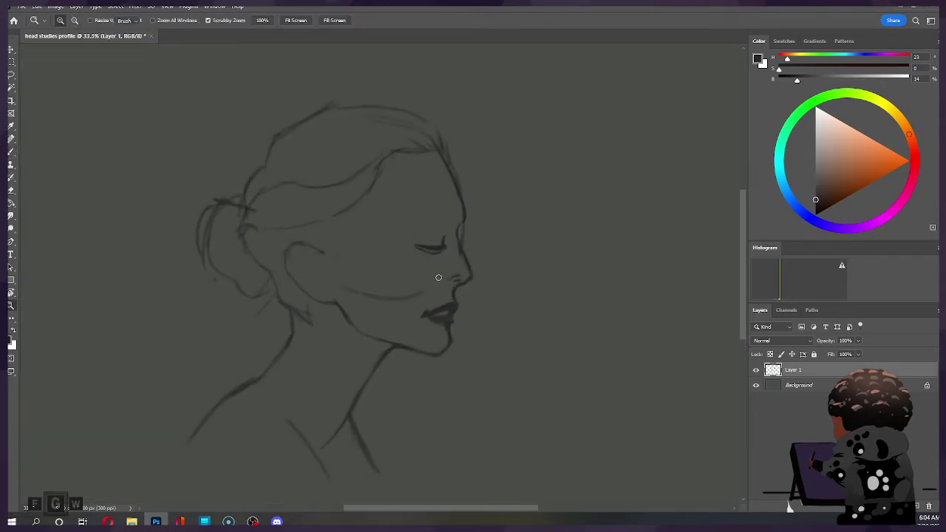
key("e")
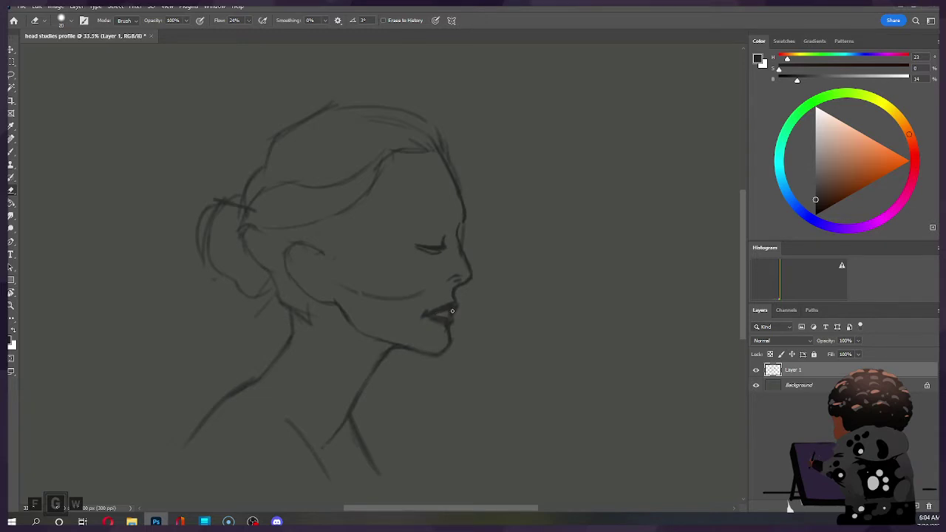
key("b")
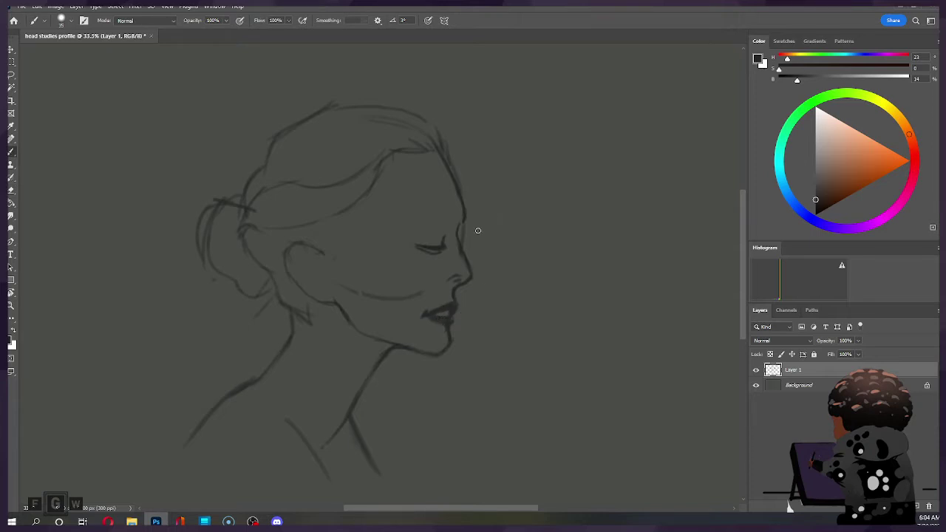
Set a near-black brush colour at 10% brightness, darken the front of the mouth and trim the lip edges with the eraser.
left_click(814, 215)
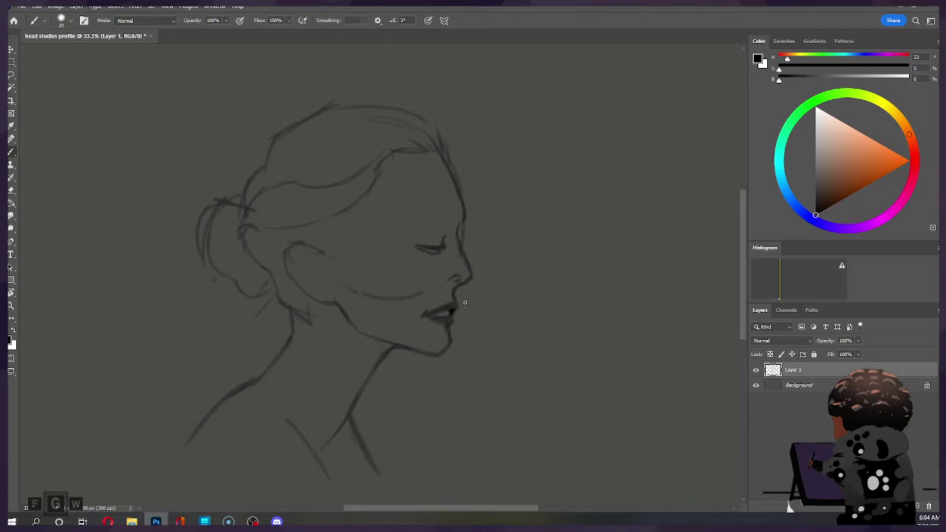
left_click(816, 206)
key("ctrl")
left_click_drag(525, 280, 489, 309)
key("ctrl+z")
key("e")
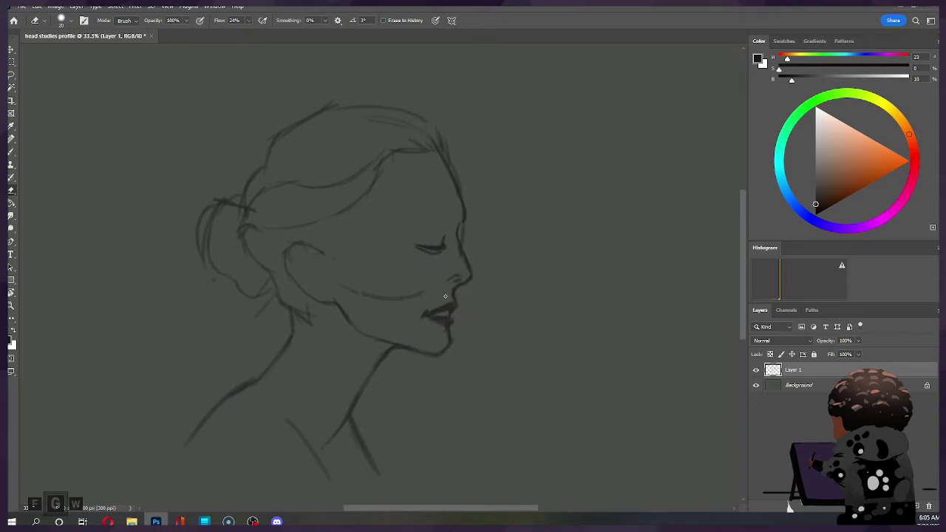
key("b")
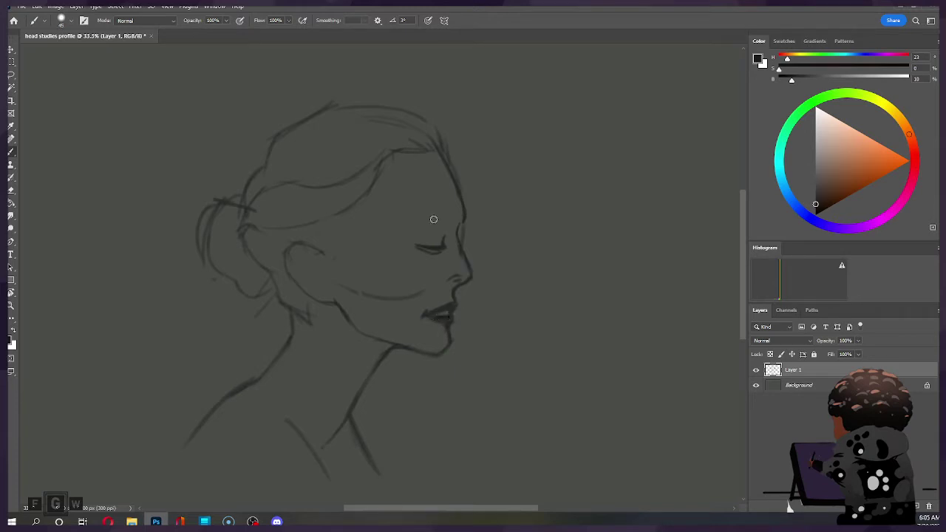
Sample the lip colour, fill in the lower lip, and erase and repaint the parting between the lips.
left_click(451, 305, "alt")
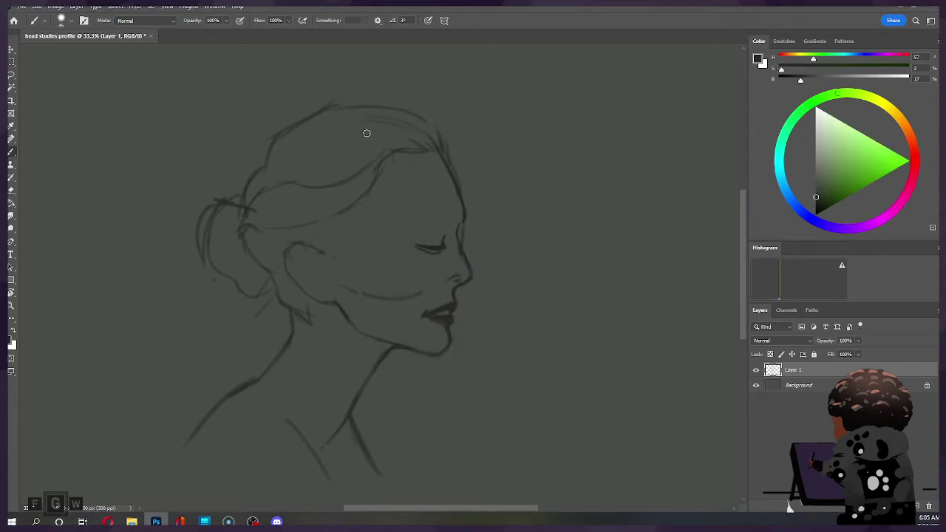
key("e")
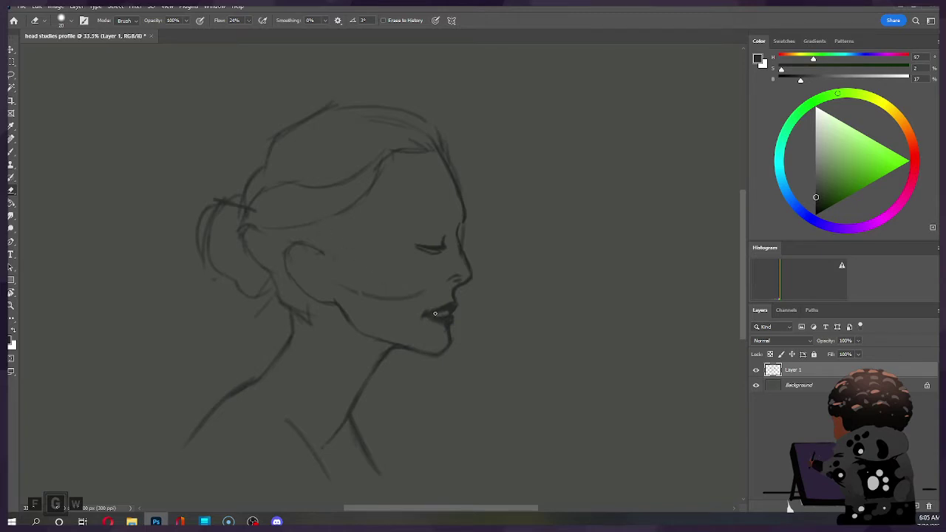
key("b")
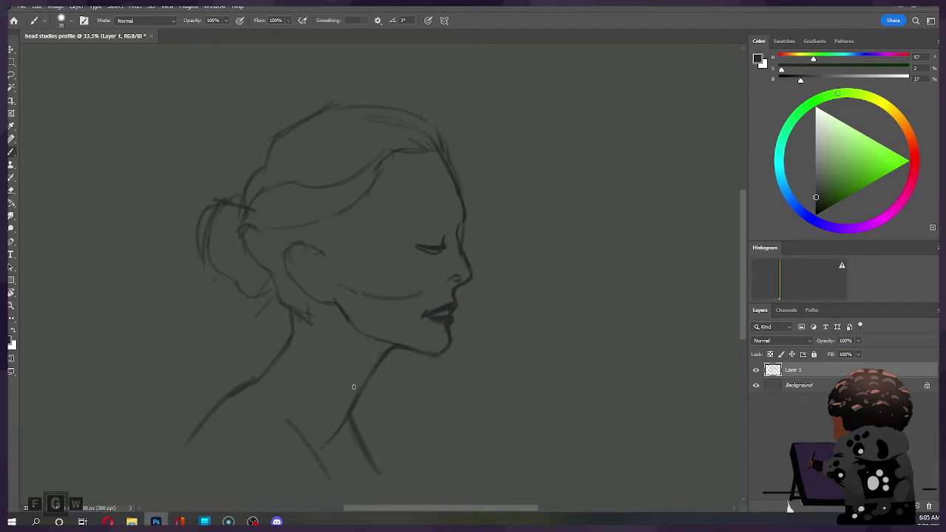
Rework the hair line sweeping back from the temple, erasing stray marks and redrawing its strands.
key("z")
mouse_move(444, 285)
left_mouse_down()
mouse_move(480, 279)
mouse_move(404, 253)
mouse_move(411, 320)
mouse_move(397, 313)
left_mouse_up()
key("b")
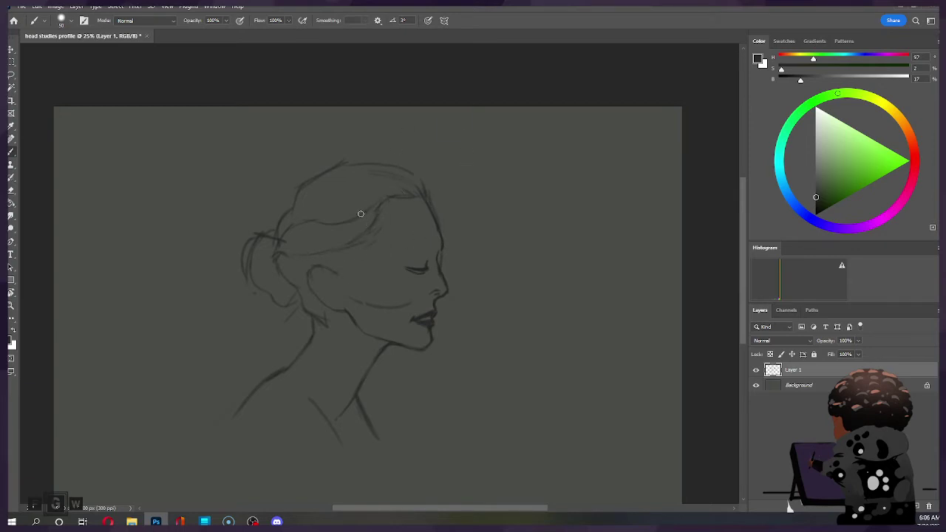
key("e")
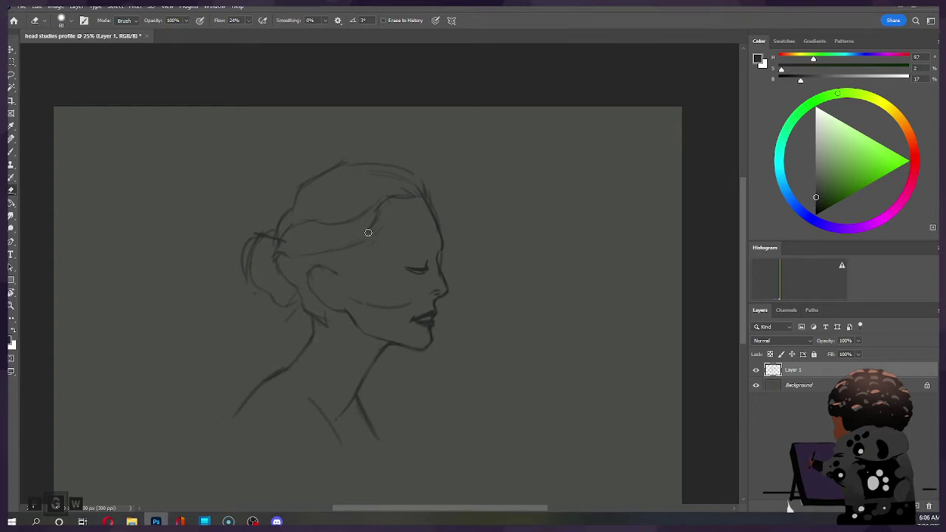
key("b")
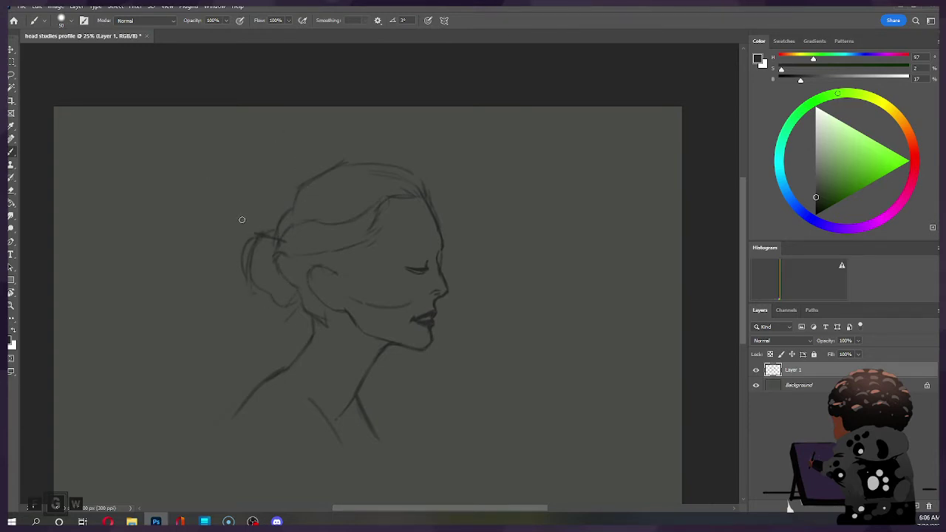
Widen the bun's outer outline, then select the bun with the lasso and scale it down to about 88%.
left_click_drag(240, 247, 249, 288)
key("l")
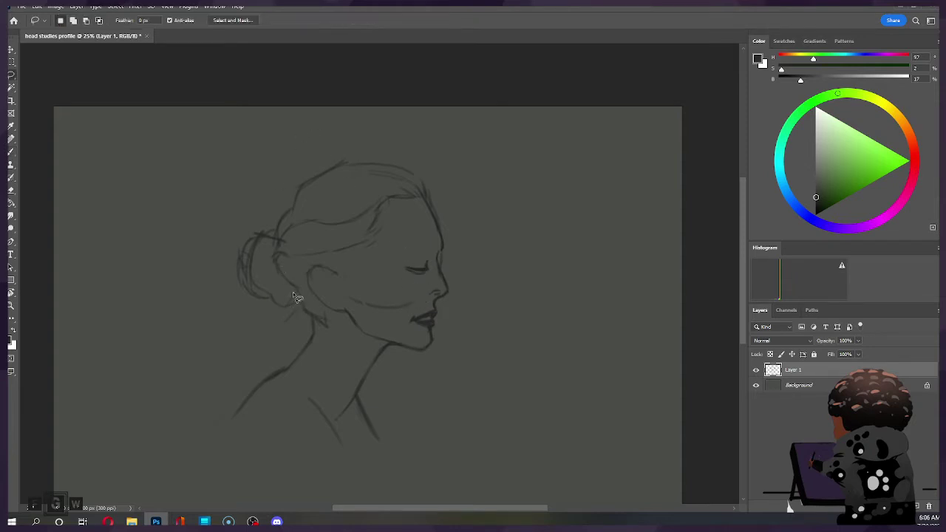
mouse_move(256, 225)
left_mouse_down()
mouse_move(274, 325)
mouse_move(298, 309)
mouse_move(275, 236)
mouse_move(256, 226)
mouse_move(295, 227)
left_mouse_up()
key("ctrl+t")
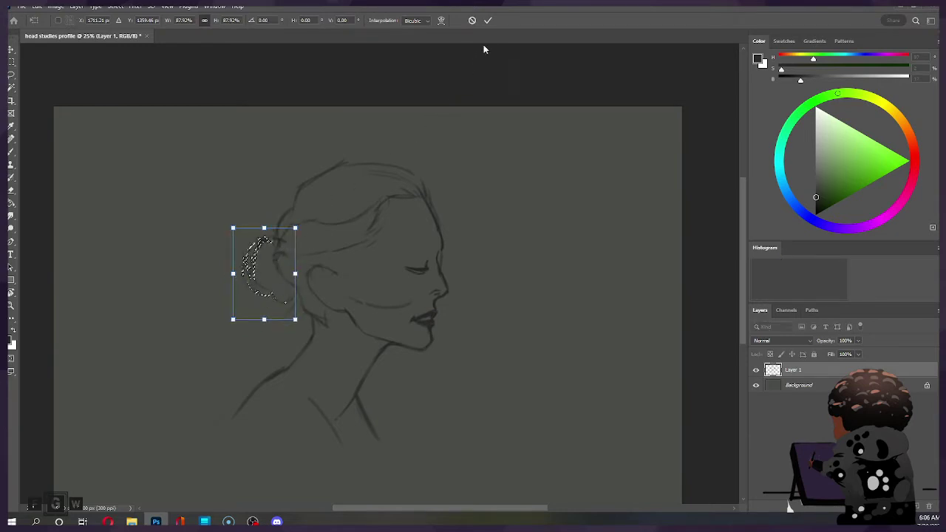
key("Return")
key("ctrl+d")
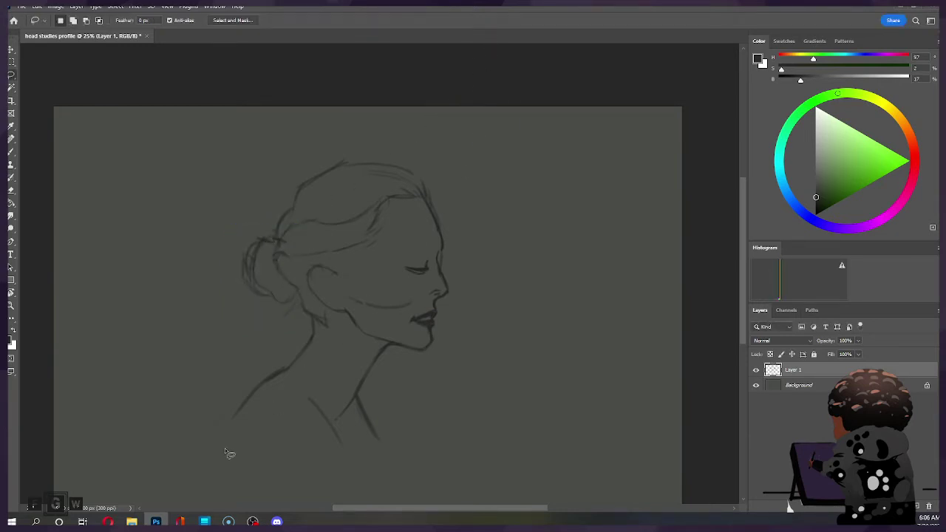
Sketch inner curves and loose strands on the bun, trim them with the eraser and add hair strokes at the nape.
key("b")
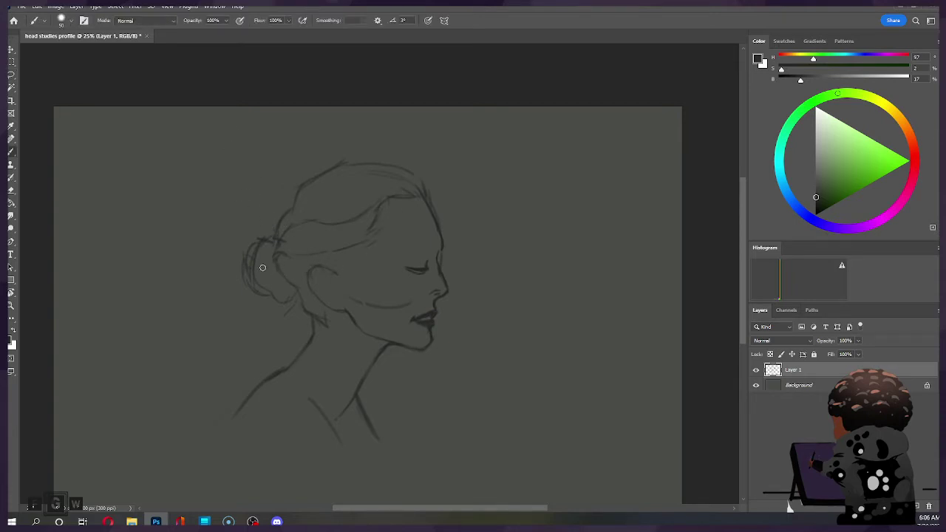
left_click_drag(254, 220, 256, 227)
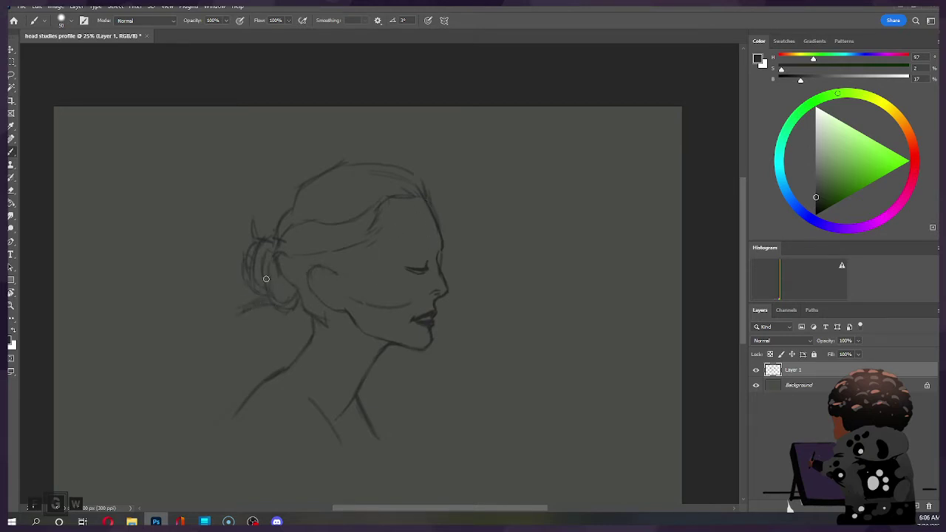
key("e")
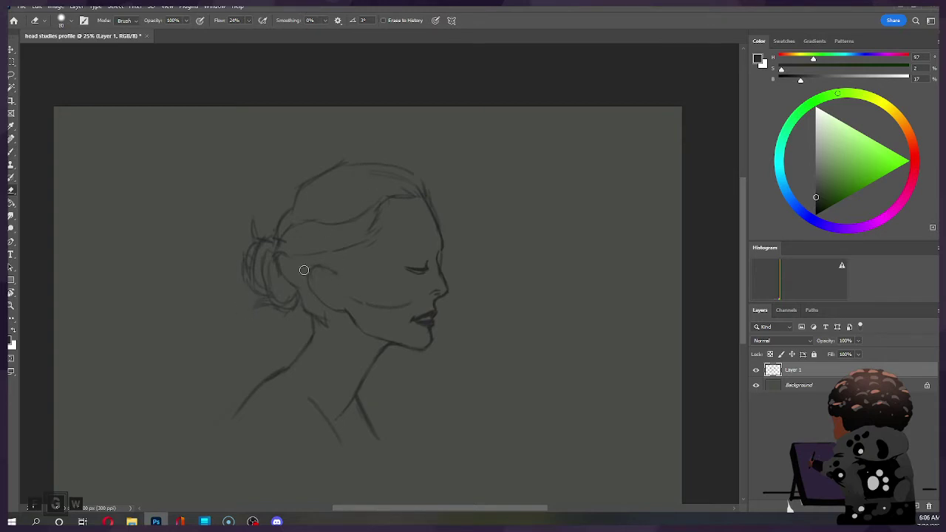
key("b")
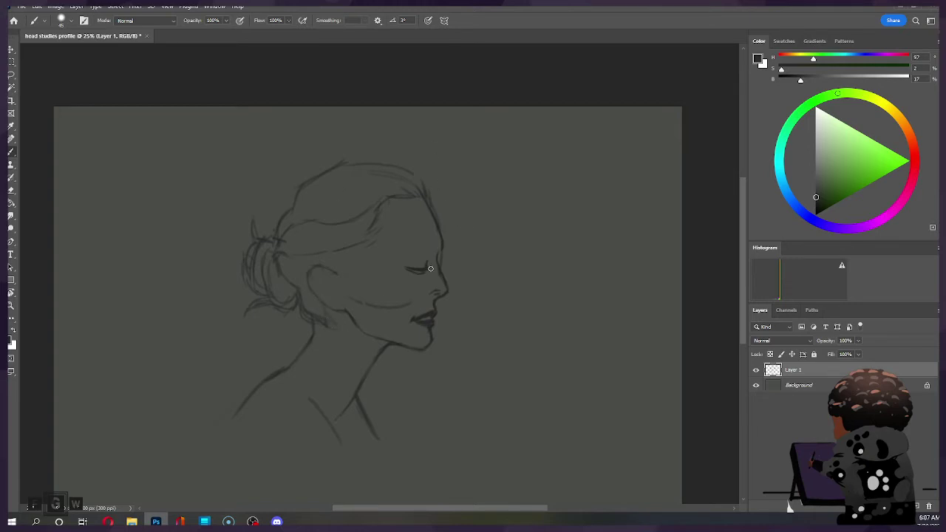
Select the ear and back of the jaw with the lasso and shift them slightly towards the face.
key("l")
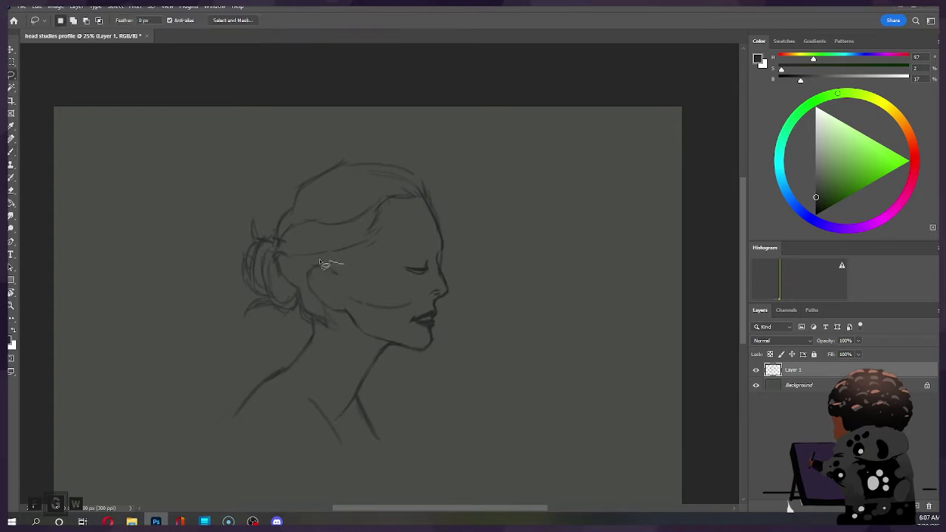
mouse_move(355, 338)
left_mouse_down()
mouse_move(378, 317)
mouse_move(344, 265)
mouse_move(352, 292)
left_mouse_up()
key("ctrl+t")
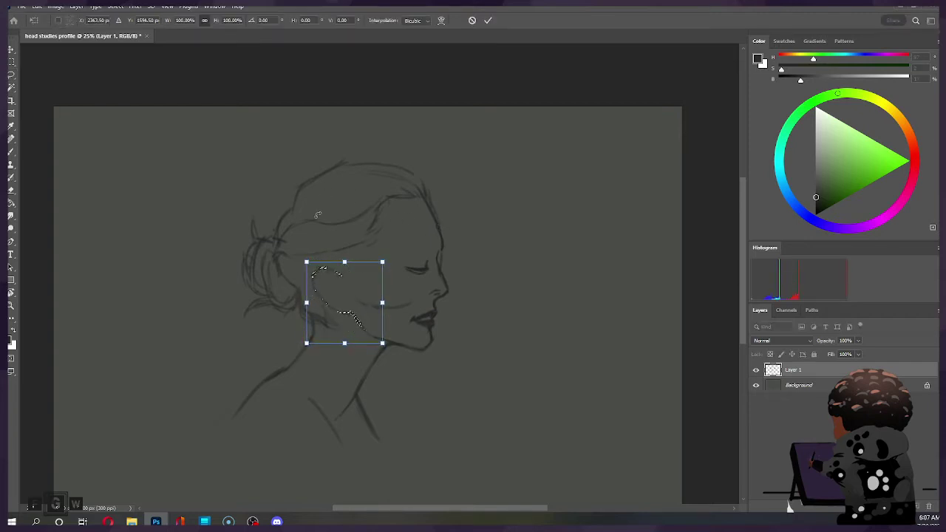
left_click(488, 20)
key("ctrl+d")
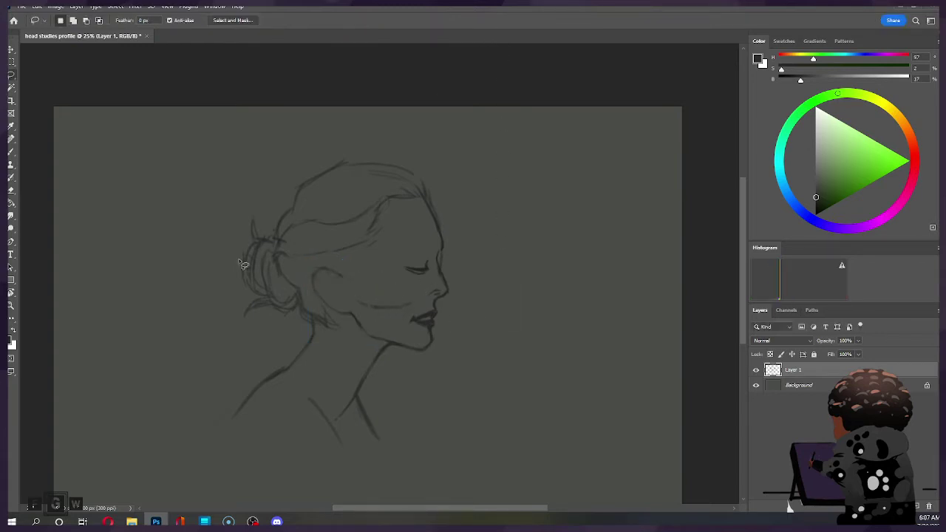
Select the chin and lower jawline with the lasso and rotate them by about -3.6°.
mouse_move(369, 348)
left_mouse_down()
mouse_move(434, 354)
mouse_move(440, 342)
mouse_move(383, 326)
mouse_move(369, 348)
left_mouse_up()
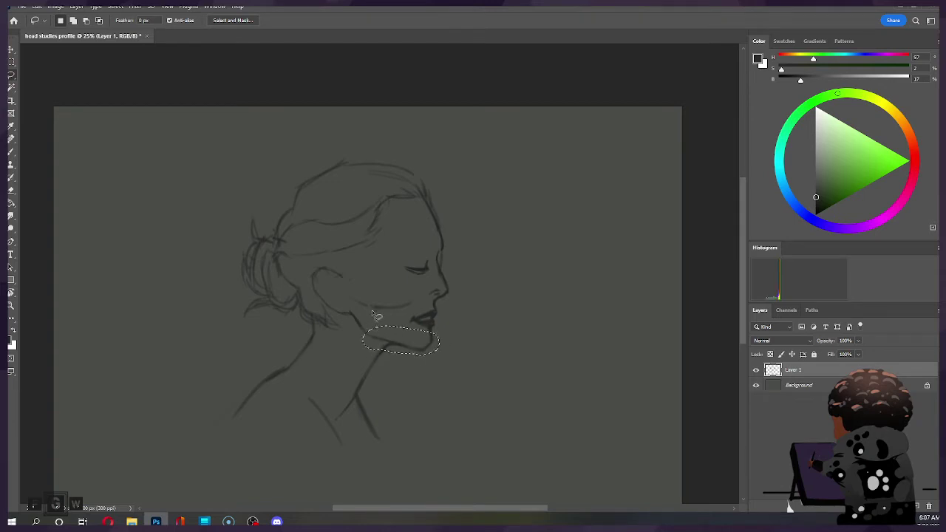
key("ctrl+t")
left_click_drag(459, 302, 458, 303)
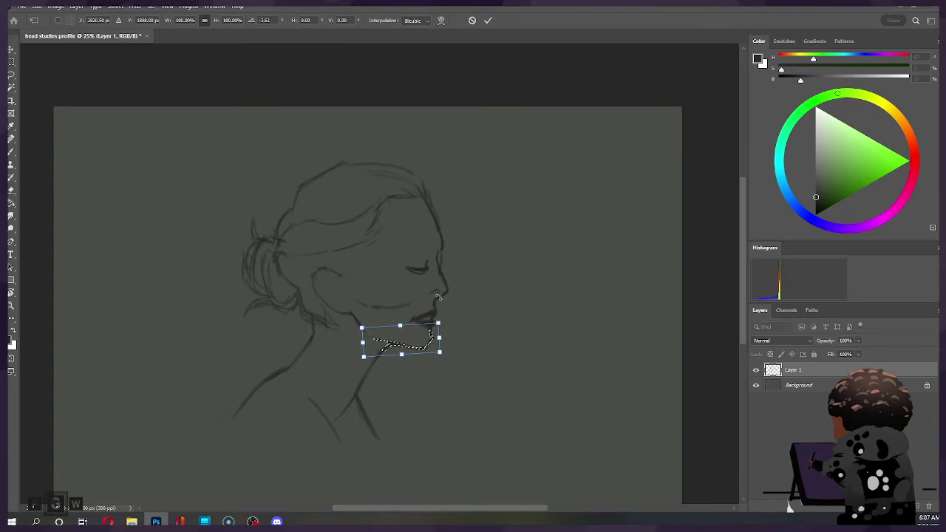
left_click(488, 20)
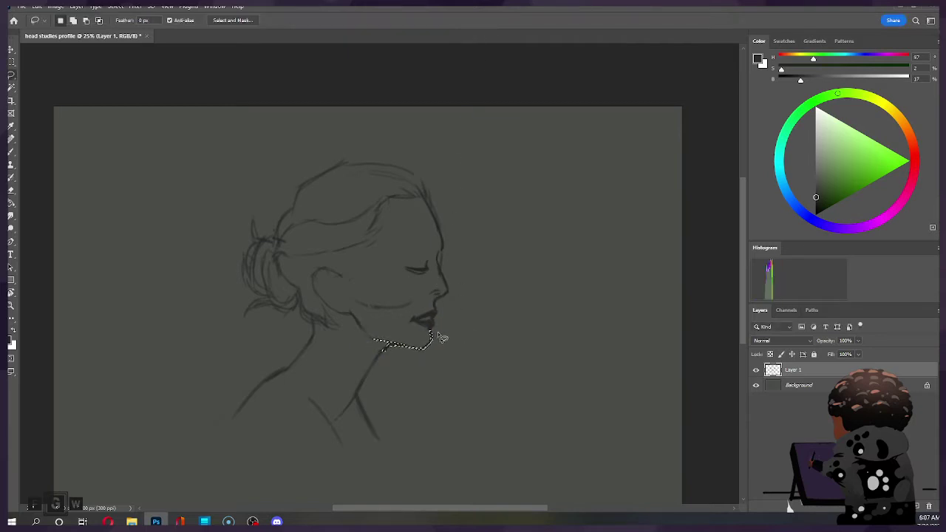
Try to move the lasso-selected mouth and chin slightly forward with Free Transform.
mouse_move(412, 360)
left_mouse_down()
mouse_move(444, 321)
mouse_move(422, 302)
mouse_move(389, 314)
mouse_move(366, 338)
mouse_move(405, 361)
left_mouse_up()
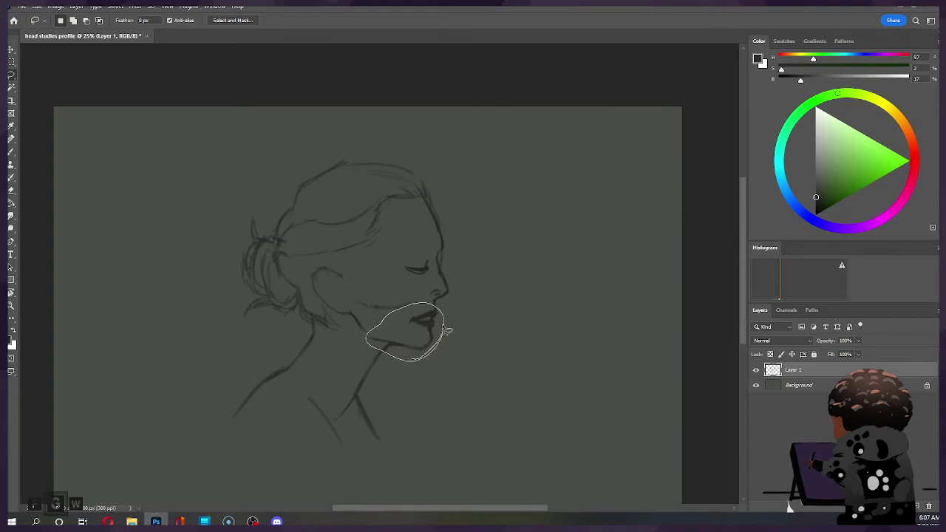
key("ctrl+t")
mouse_move(426, 328)
left_mouse_down()
mouse_move(446, 325)
mouse_move(436, 301)
mouse_move(428, 309)
mouse_move(447, 317)
mouse_move(427, 331)
left_mouse_up()
left_click(488, 20)
key("ctrl+t")
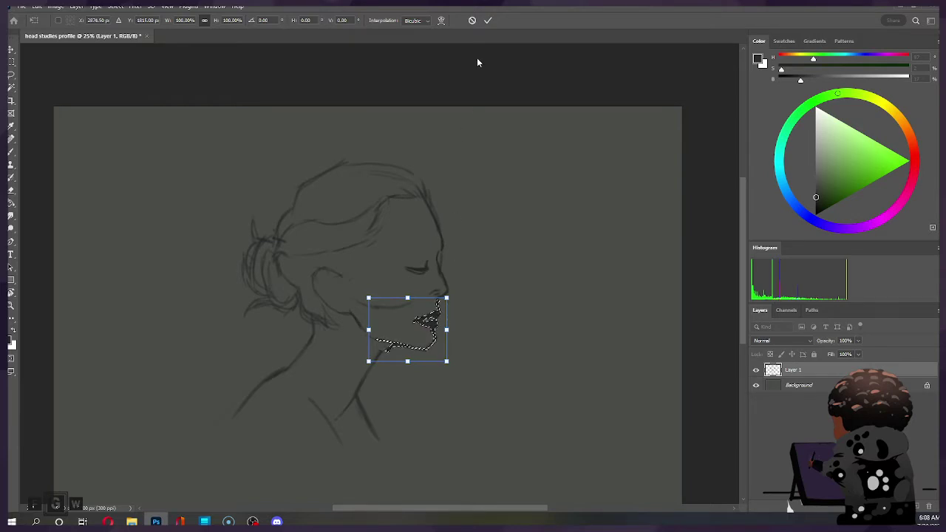
key("Return")
key("ctrl+d")
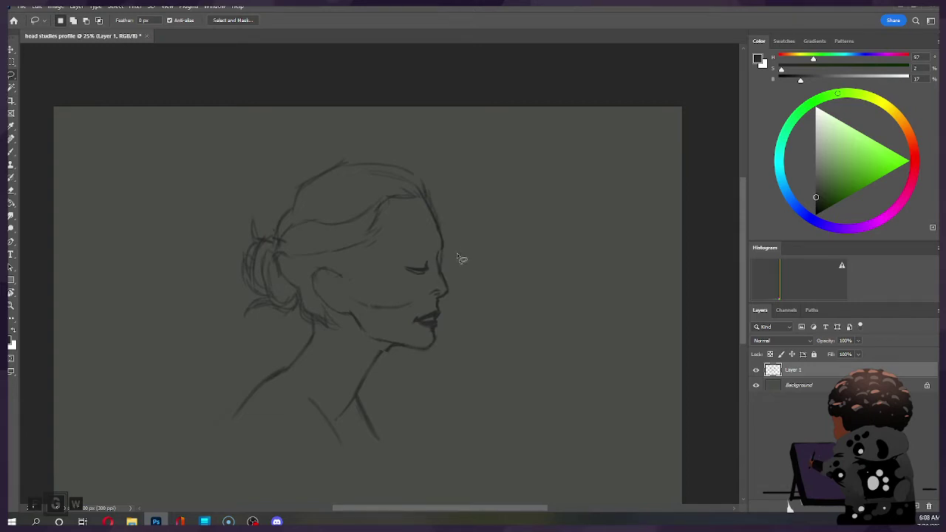
Try erasing and redrawing the nose outline further forward, then undo the nose and mouth changes.
key("e")
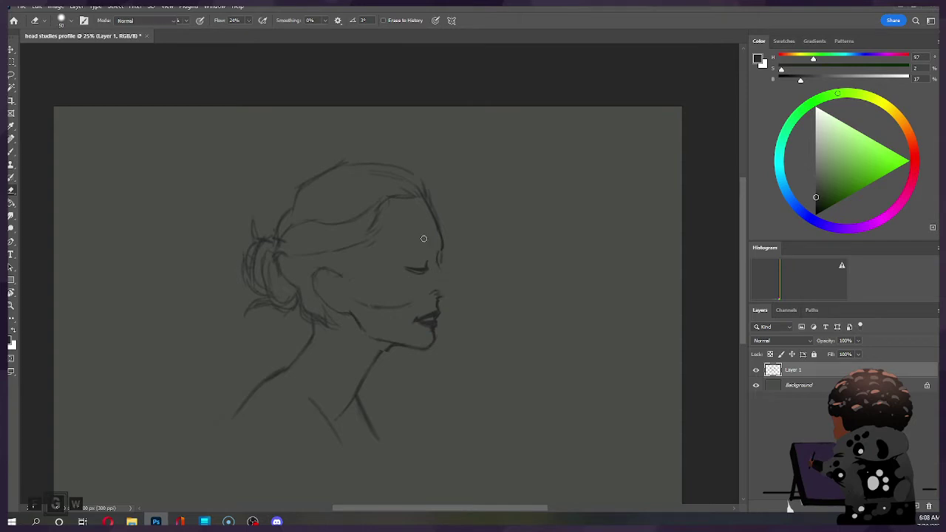
key("b")
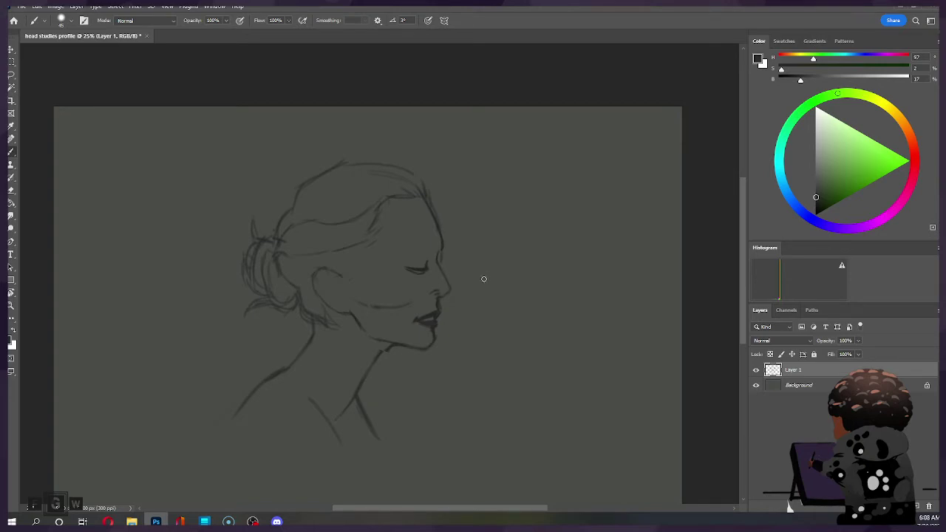
mouse_move(442, 299)
left_mouse_down()
mouse_move(386, 354)
mouse_move(369, 336)
left_mouse_up()
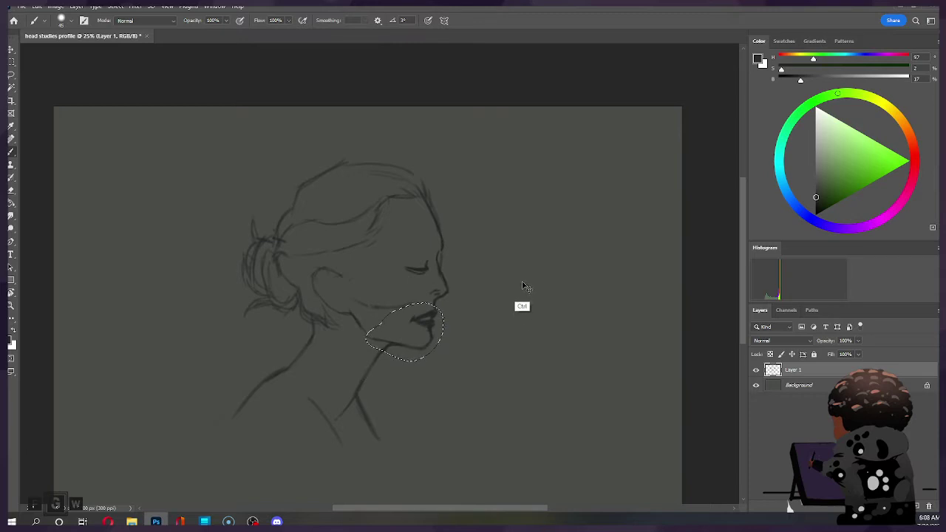
left_click_drag(525, 295, 524, 302)
key("ctrl+d")
Restore the chin selection and extend it with the lasso to cover the whole face from forehead to lower jaw.
key("ctrl+shift+d")
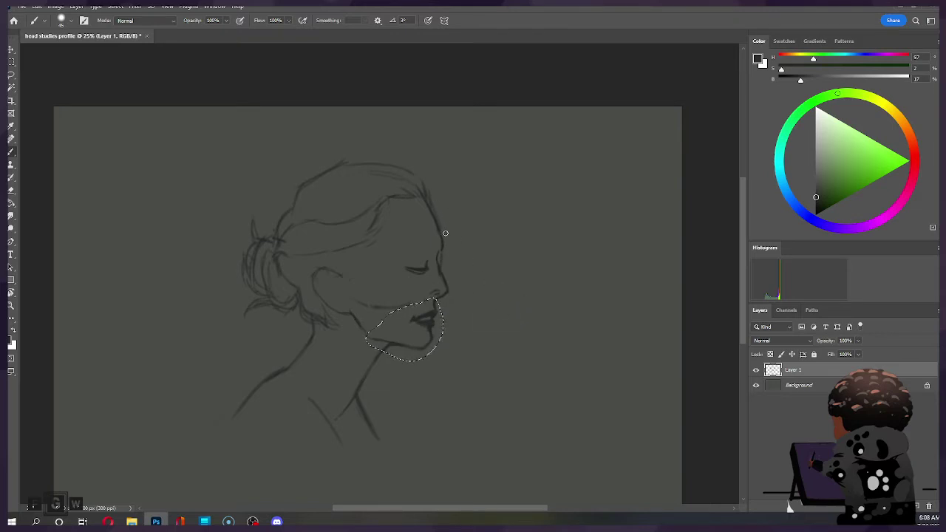
key("l")
mouse_move(469, 251)
left_mouse_down()
mouse_move(433, 202)
mouse_move(382, 289)
left_mouse_up()
left_click_drag(437, 339, 463, 217)
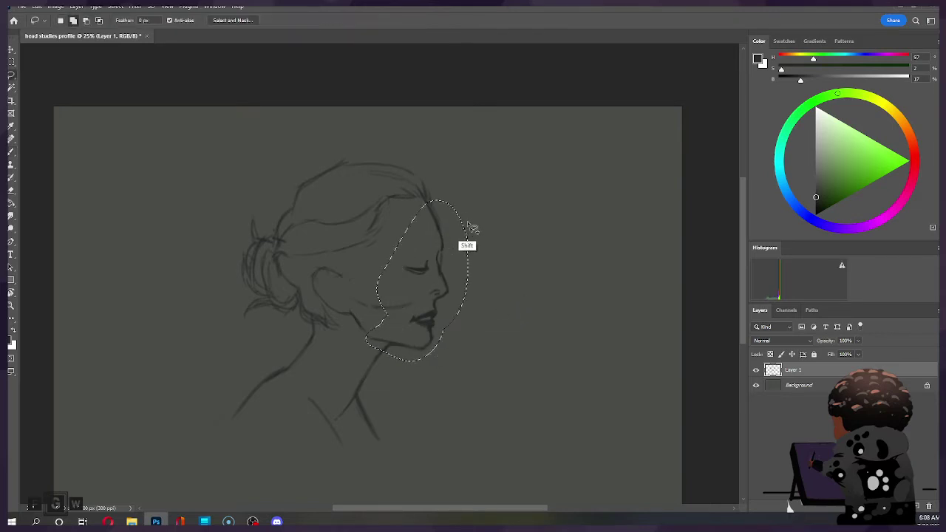
Try to move the lasso-selected face slightly forward with Free Transform.
key("ctrl+t")
left_click_drag(457, 257, 462, 258)
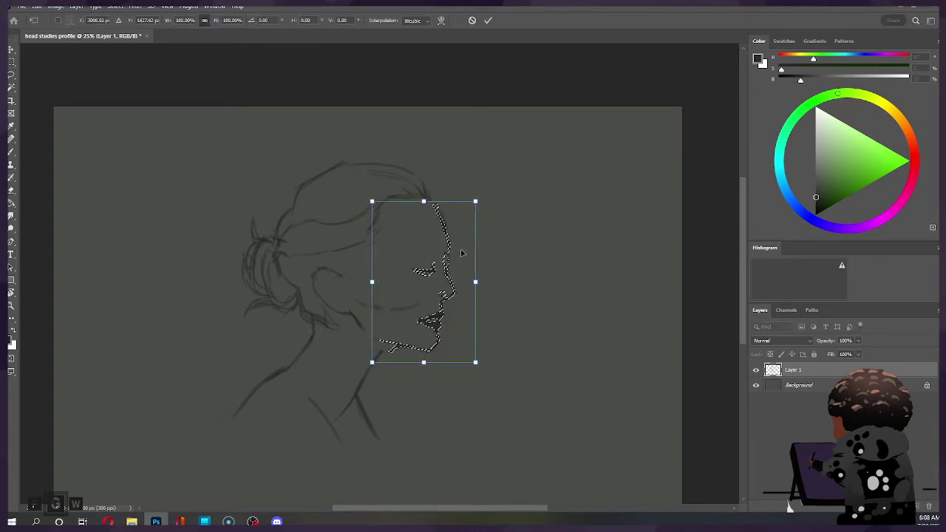
left_click(488, 20)
key("ctrl+d")
Add the front hairline to the face selection, shift everything slightly forward with Free Transform, and deselect.
mouse_move(437, 201)
left_mouse_down()
mouse_move(494, 237)
mouse_move(475, 249)
mouse_move(444, 169)
mouse_move(391, 179)
mouse_move(383, 196)
left_mouse_up()
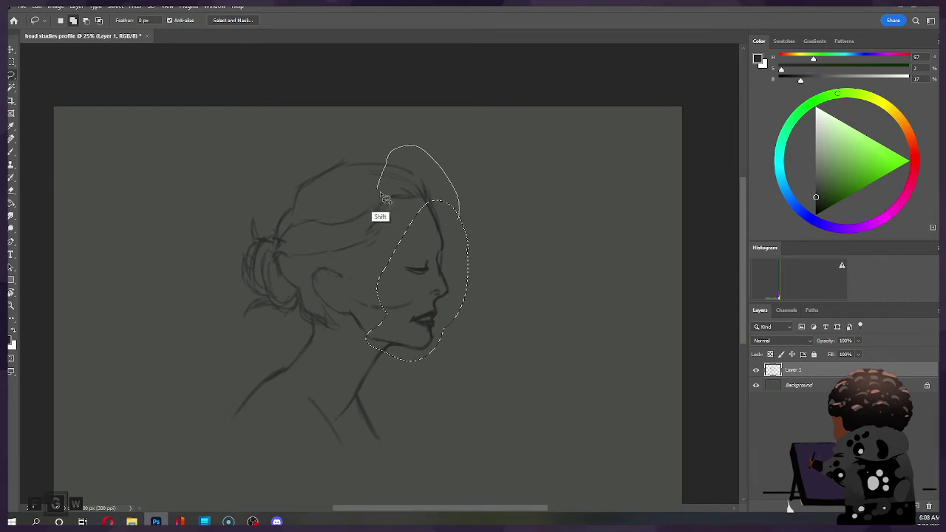
key("ctrl+t")
left_click_drag(449, 238, 453, 241)
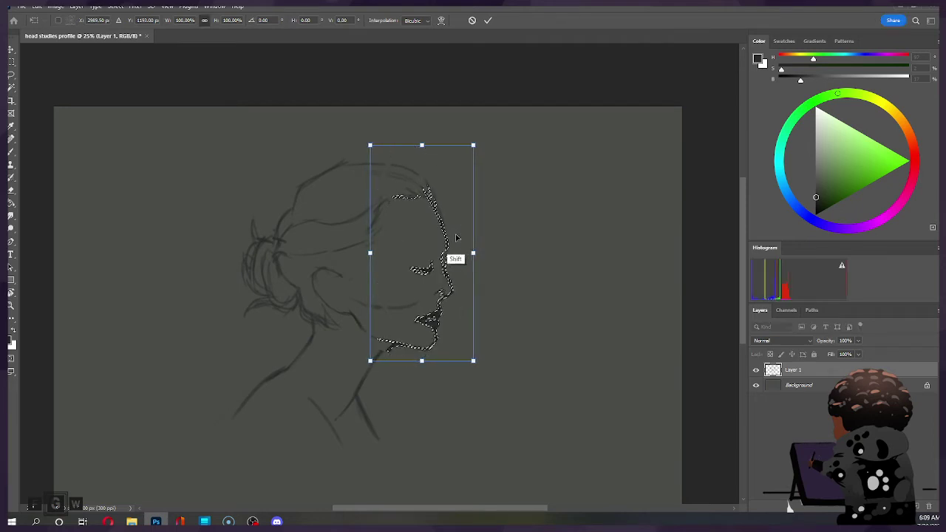
left_click(487, 20)
key("ctrl+d")
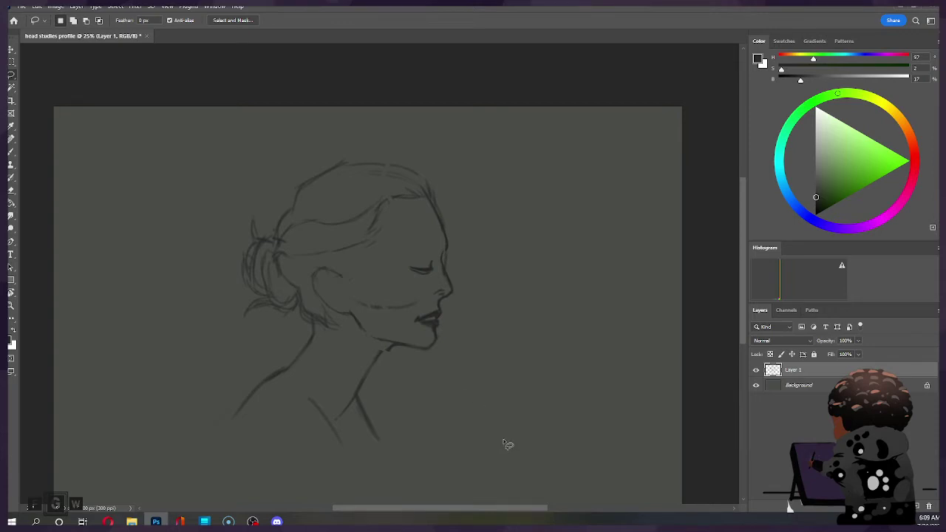
Redraw the front of the hair and brush long loose strands falling in front of the forehead.
key("b")
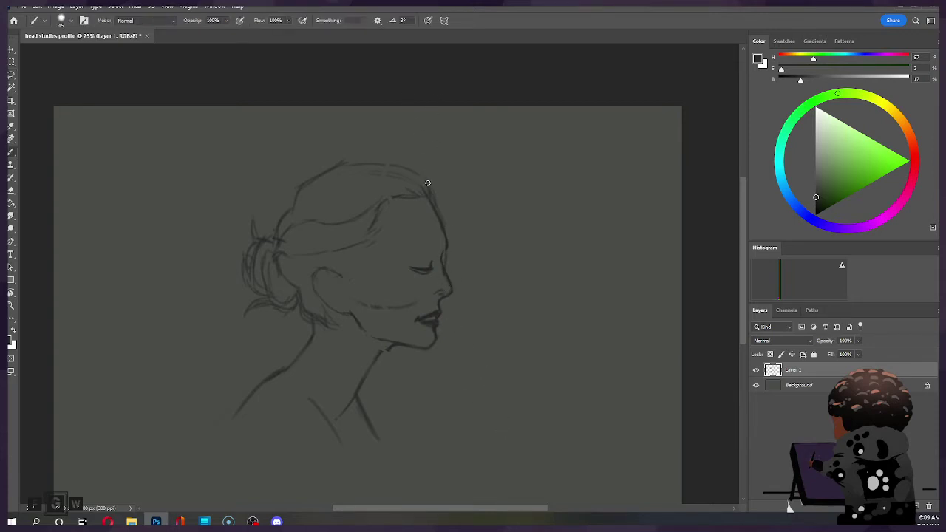
mouse_move(431, 194)
left_mouse_down()
mouse_move(465, 197)
mouse_move(442, 190)
left_mouse_up()
left_click_drag(434, 194, 477, 222)
left_click_drag(445, 233, 521, 297)
left_click_drag(460, 230, 482, 249)
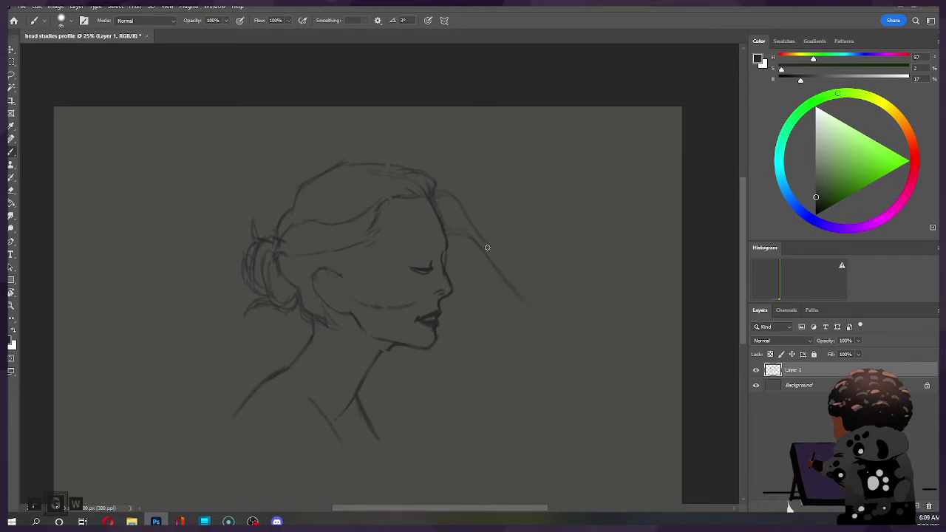
mouse_move(433, 196)
left_mouse_down()
mouse_move(472, 240)
mouse_move(498, 291)
left_mouse_up()
mouse_move(446, 217)
left_mouse_down()
mouse_move(477, 238)
mouse_move(502, 305)
left_mouse_up()
Erase the lower ends of the loose strands and sketch a thinner strand curving down in front of the brow and nose.
key("e")
left_click_drag(462, 231, 530, 312)
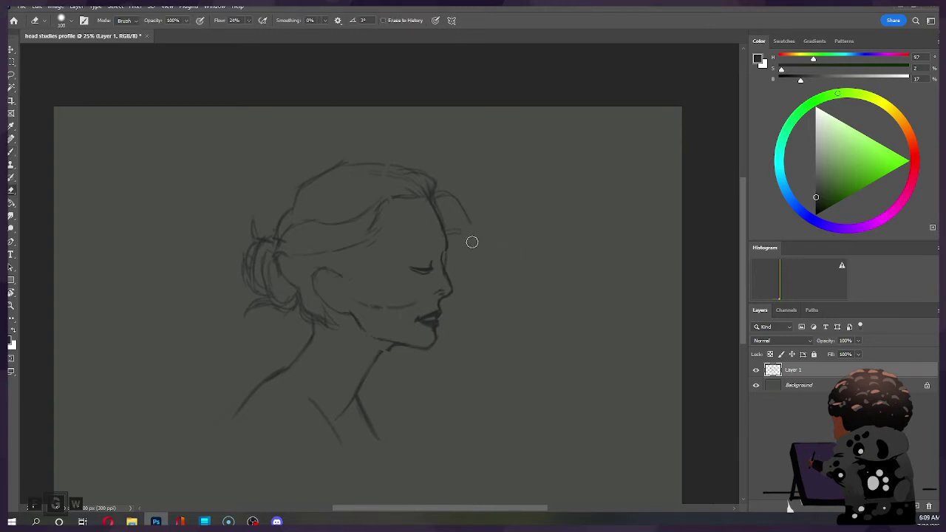
key("b")
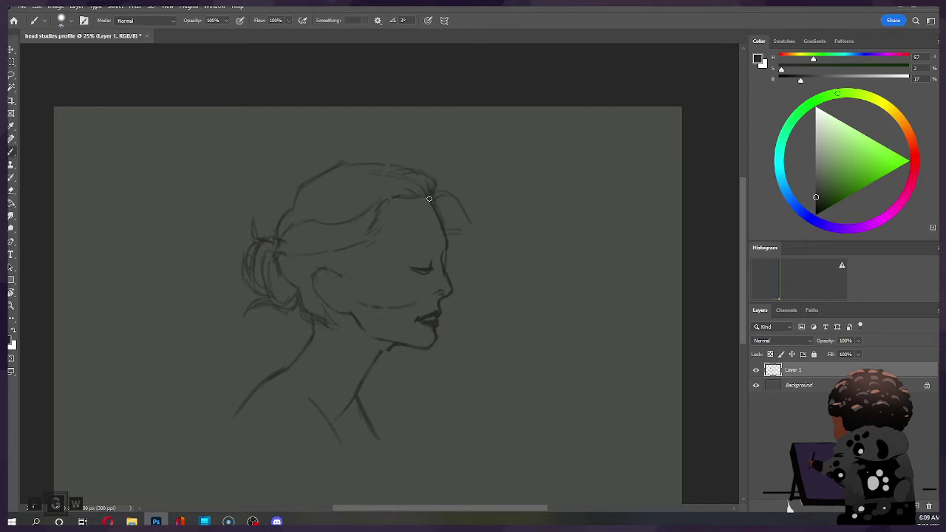
left_click_drag(446, 221, 495, 303)
key("ctrl+z")
left_click_drag(444, 238, 434, 201)
key("e")
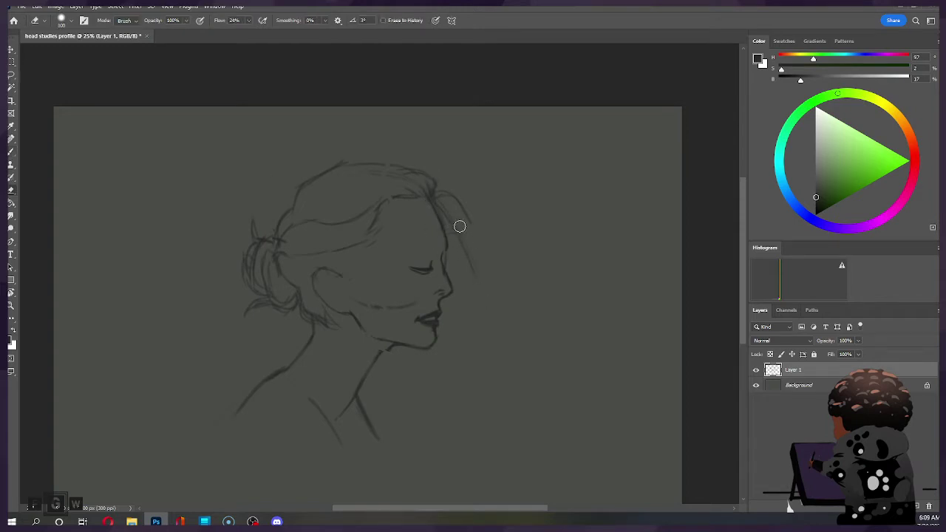
key("b")
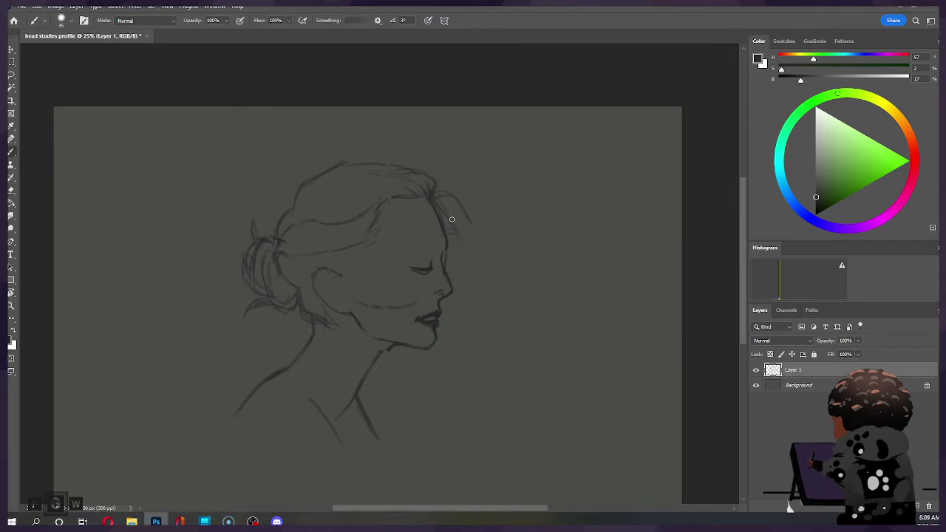
left_click_drag(479, 280, 463, 227)
Reconnect the jawline with the neck beneath the chin and erase the construction line across the cheek.
mouse_move(417, 347)
left_mouse_down()
mouse_move(399, 363)
mouse_move(396, 344)
left_mouse_up()
key("e")
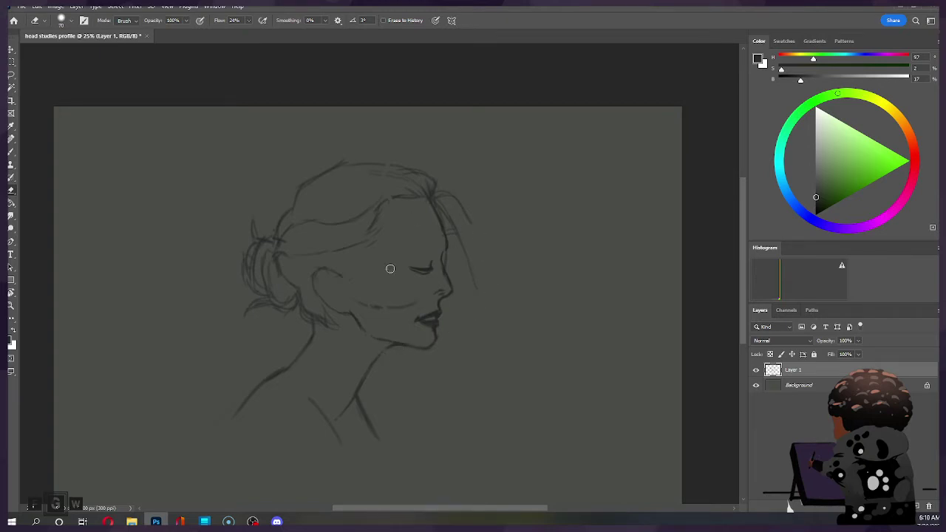
key("b")
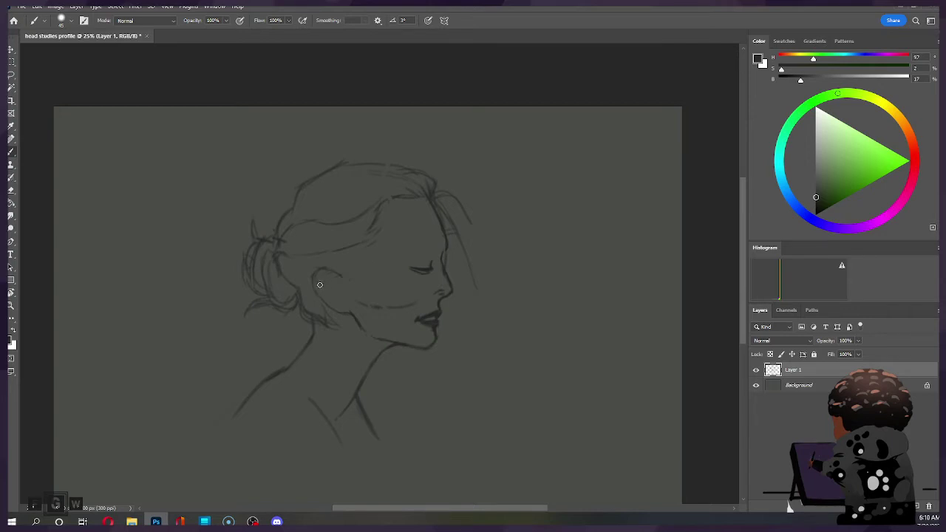
key("e")
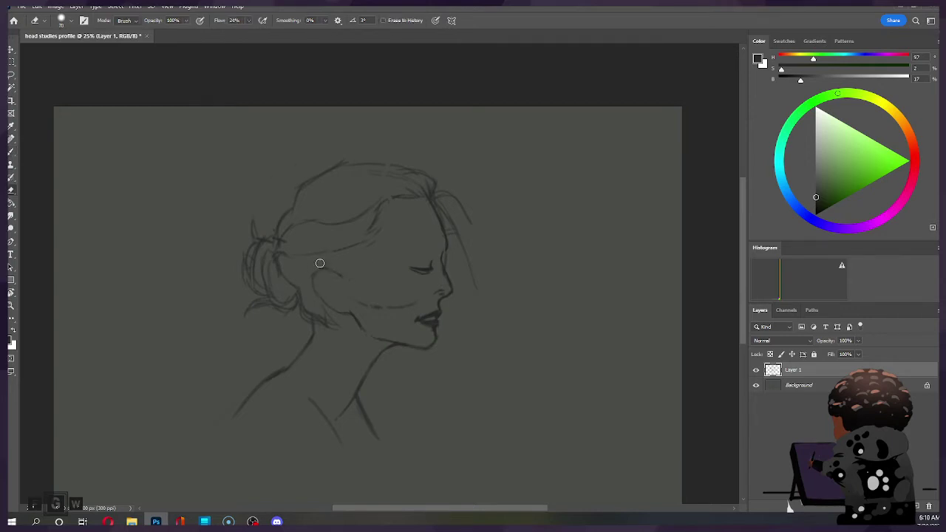
mouse_move(363, 301)
left_mouse_down()
mouse_move(395, 310)
mouse_move(404, 300)
mouse_move(376, 317)
mouse_move(394, 298)
left_mouse_up()
Touch up the forehead and brow outline and sketch an eyebrow above the closed eye.
key("b")
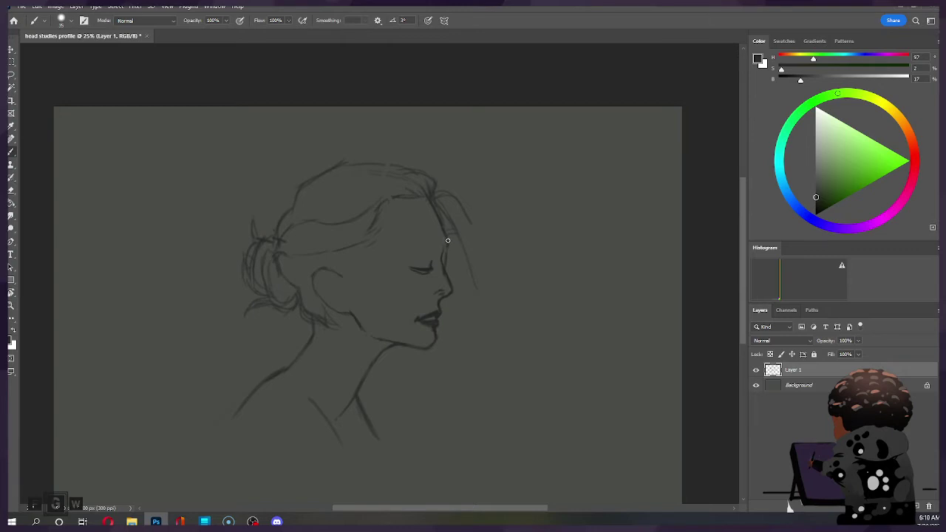
key("e")
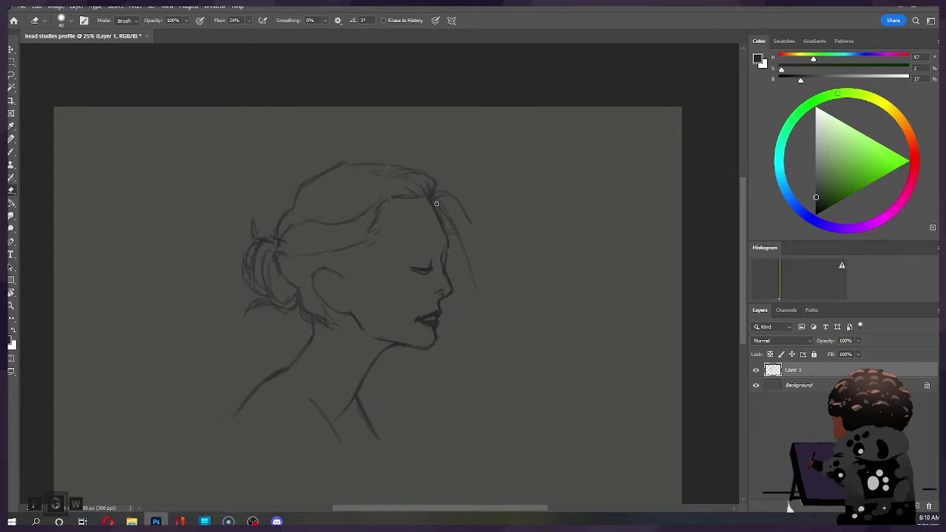
key("b")
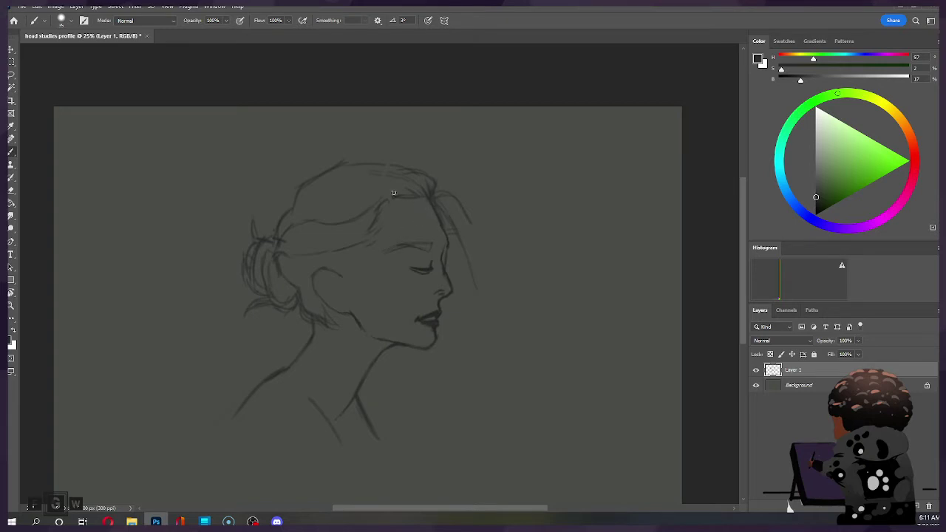
Select the ear with the lasso, shift it slightly towards the face with Free Transform, and deselect.
key("ctrl")
key("l")
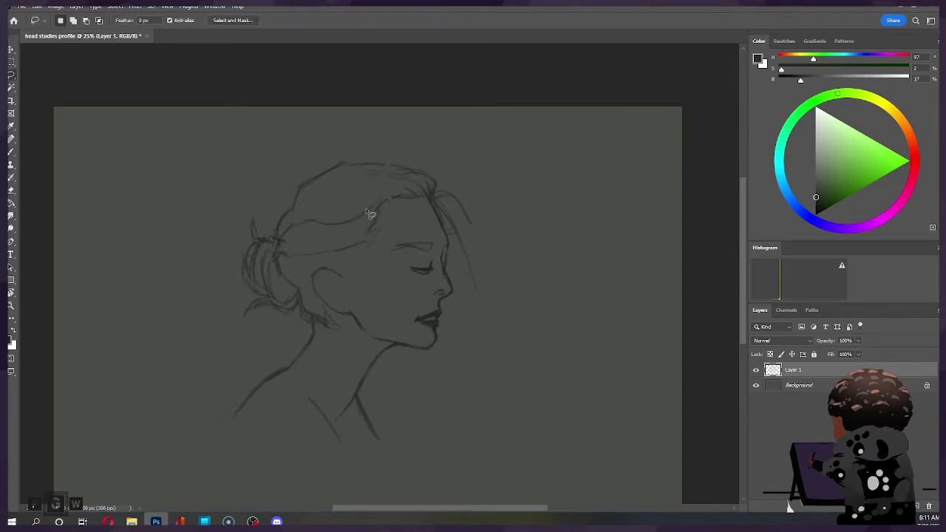
mouse_move(338, 261)
left_mouse_down()
mouse_move(348, 274)
mouse_move(313, 296)
mouse_move(337, 257)
mouse_move(368, 247)
mouse_move(351, 276)
left_mouse_up()
key("ctrl")
key("ctrl+t")
key("Return")
key("ctrl+d")
Erase the eyebrow and redraw it with a darker, more arched shape, cleaning up its edges.
key("b")
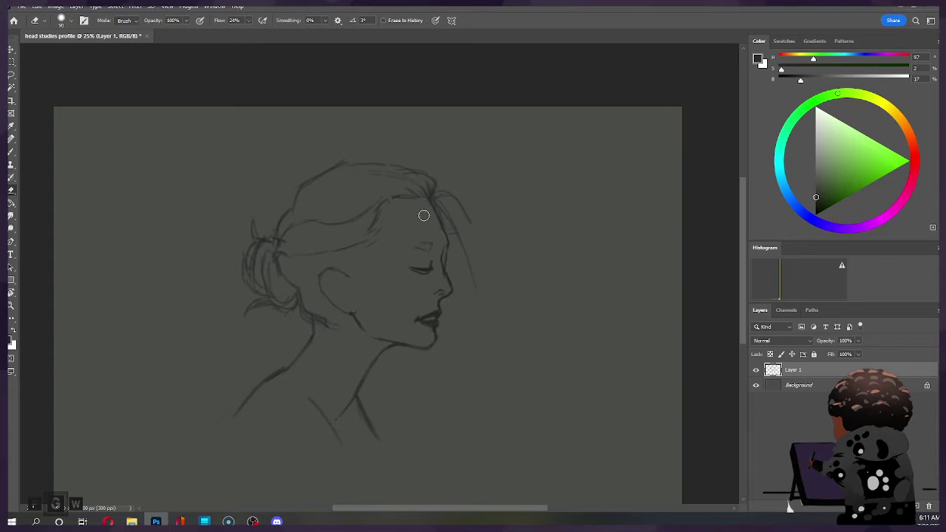
key("b")
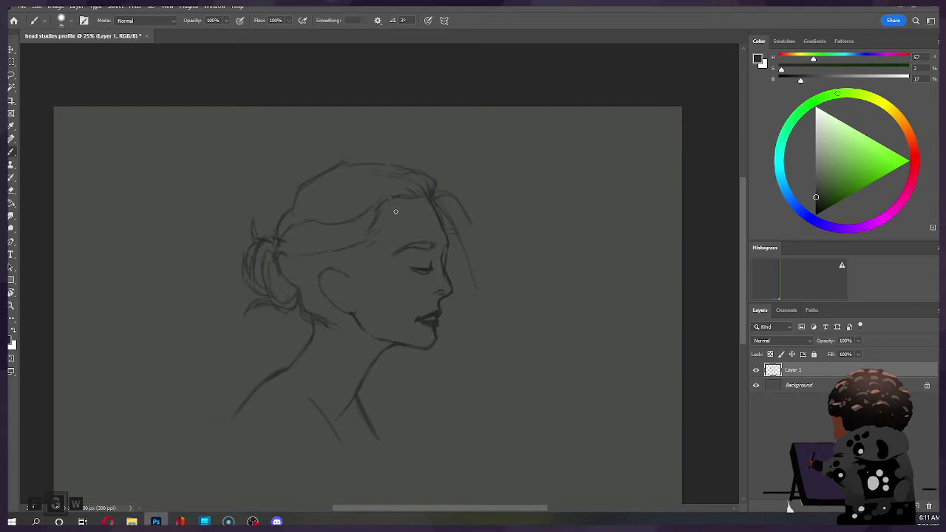
key("e")
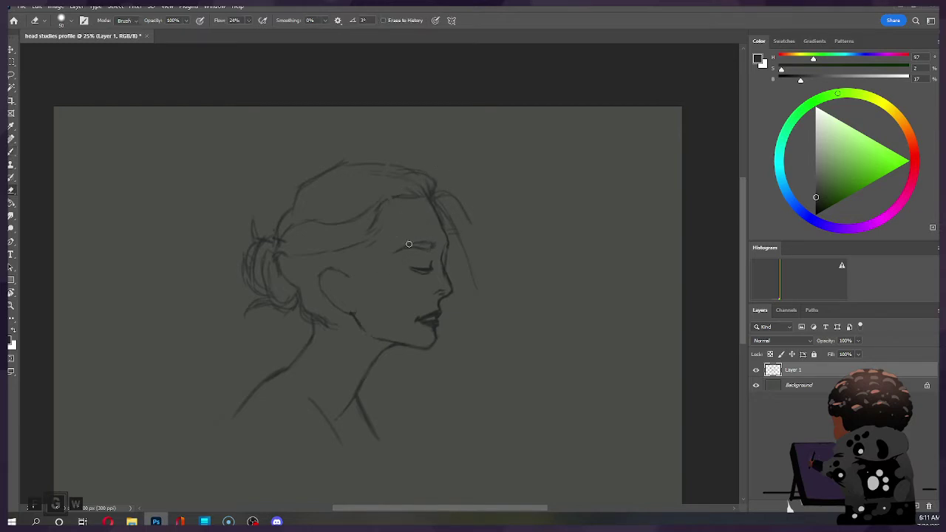
key("b")
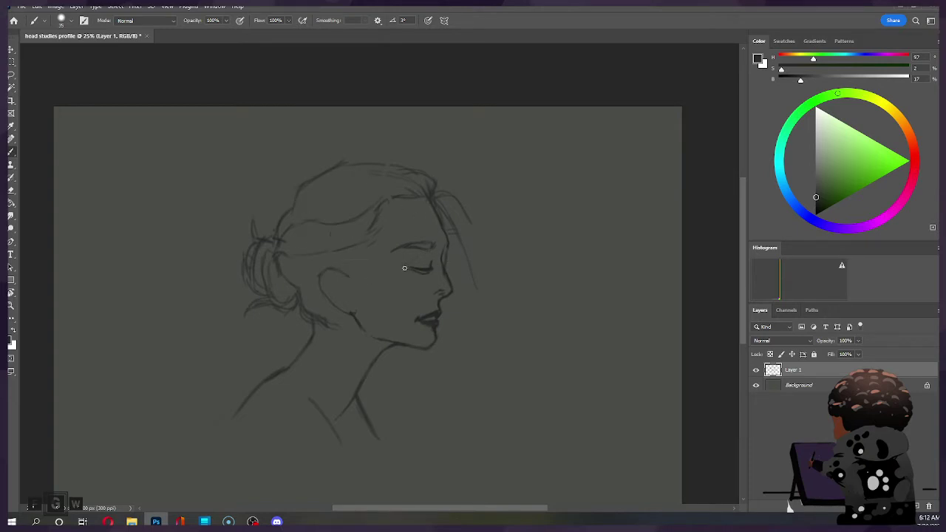
key("e")
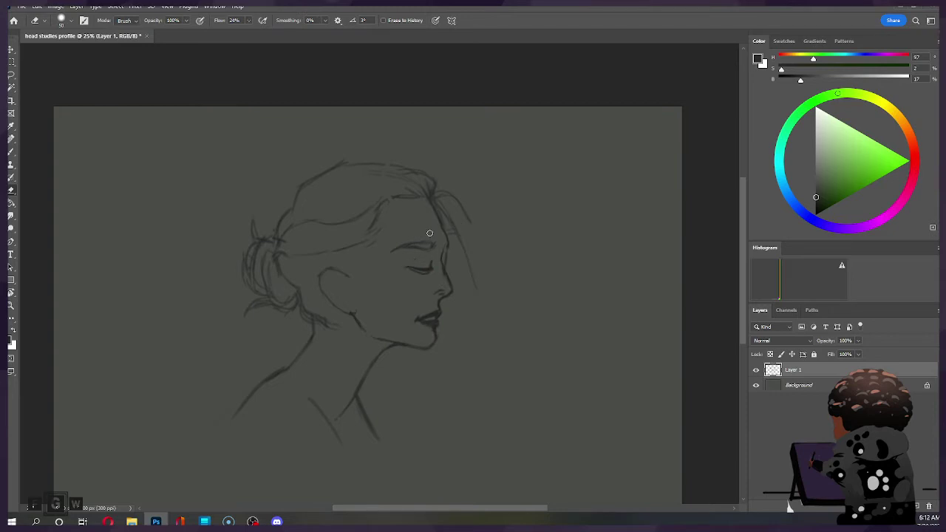
Draw the upper eyelid crease and softly shade the outer corner of the closed eye.
key("b")
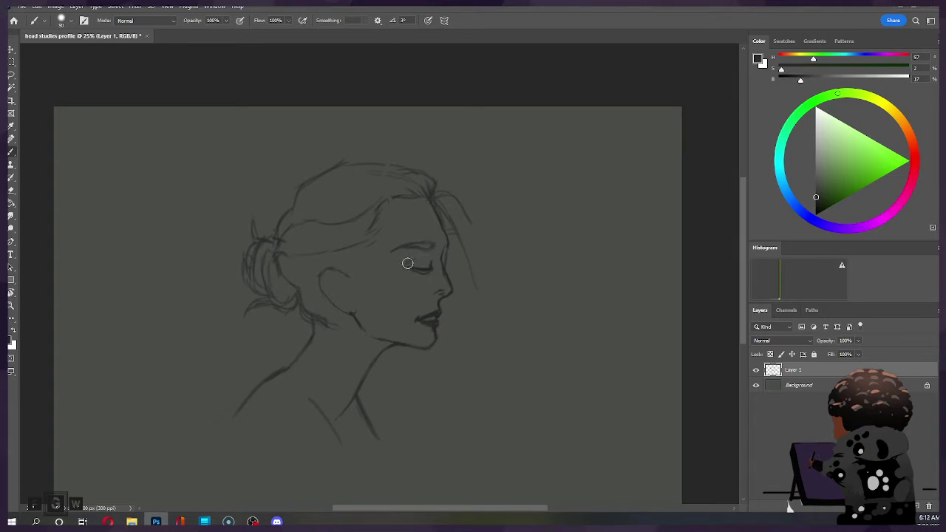
key("e")
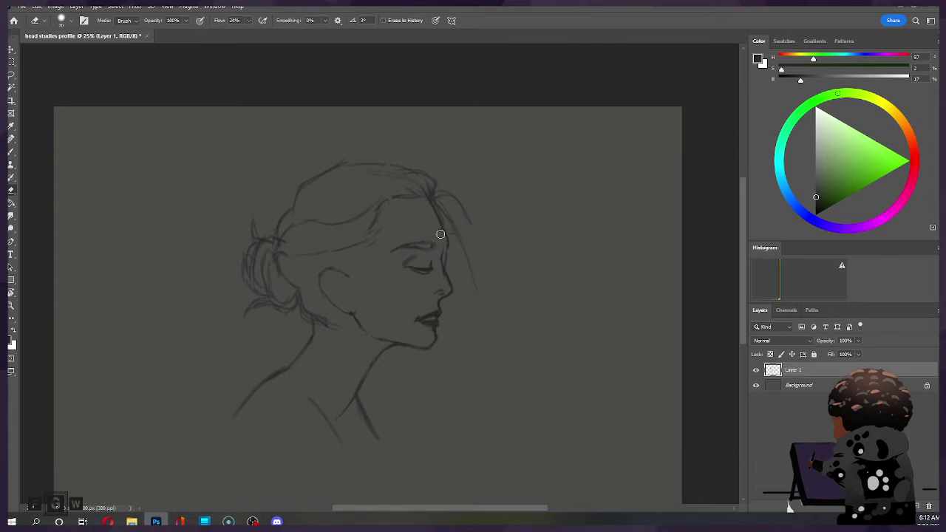
key("b")
mouse_move(421, 257)
left_mouse_down()
mouse_move(435, 238)
mouse_move(412, 259)
mouse_move(411, 232)
mouse_move(390, 249)
left_mouse_up()
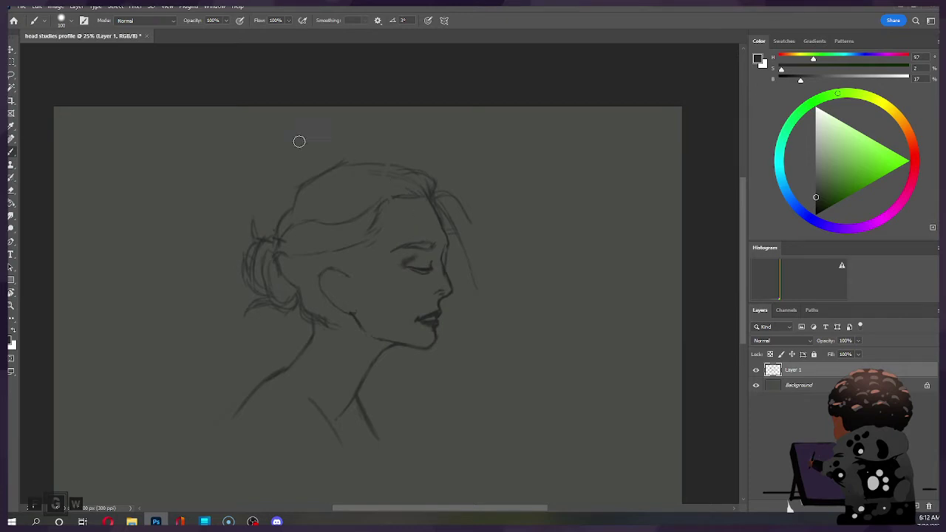
mouse_move(403, 264)
left_mouse_down()
mouse_move(426, 268)
mouse_move(442, 258)
left_mouse_up()
key("e")
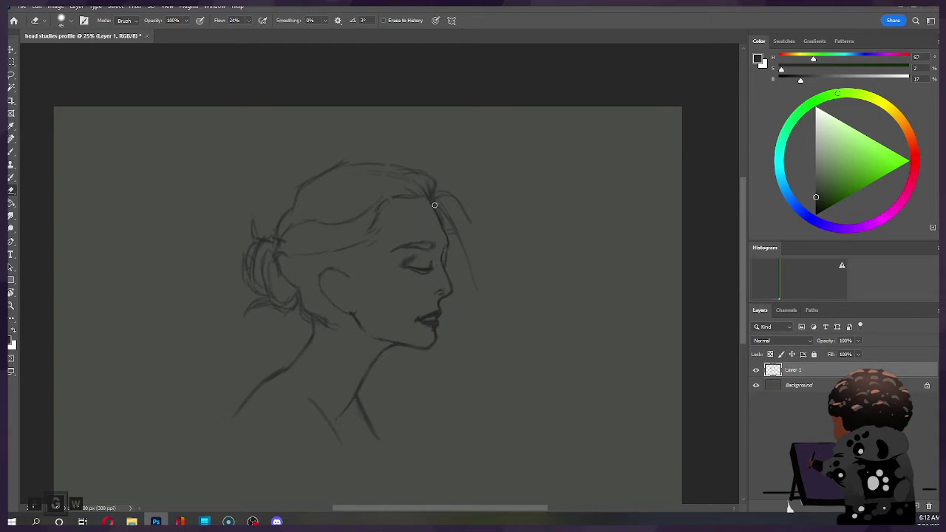
Push the nose and lips slightly forward with the Liquify filter, using brush sizes of 273 and 722, and apply it.
left_click(147, 9)
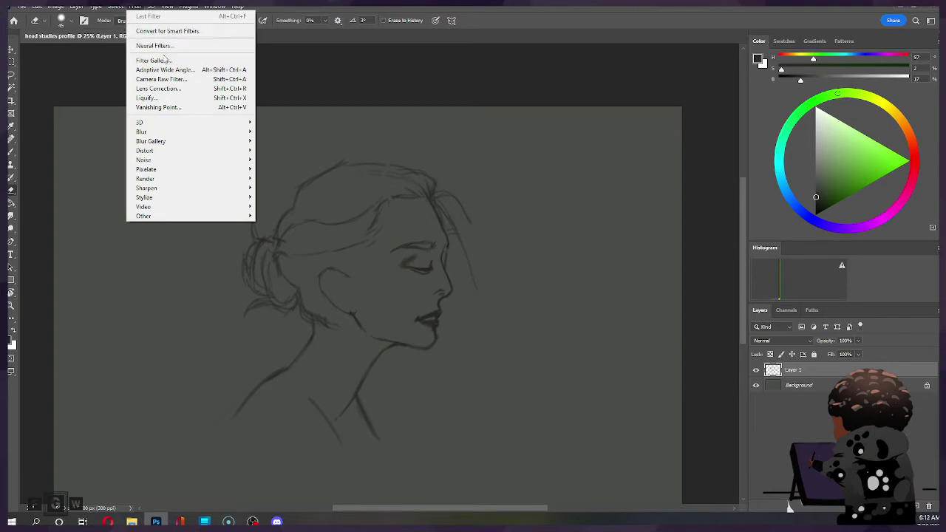
left_click(148, 98)
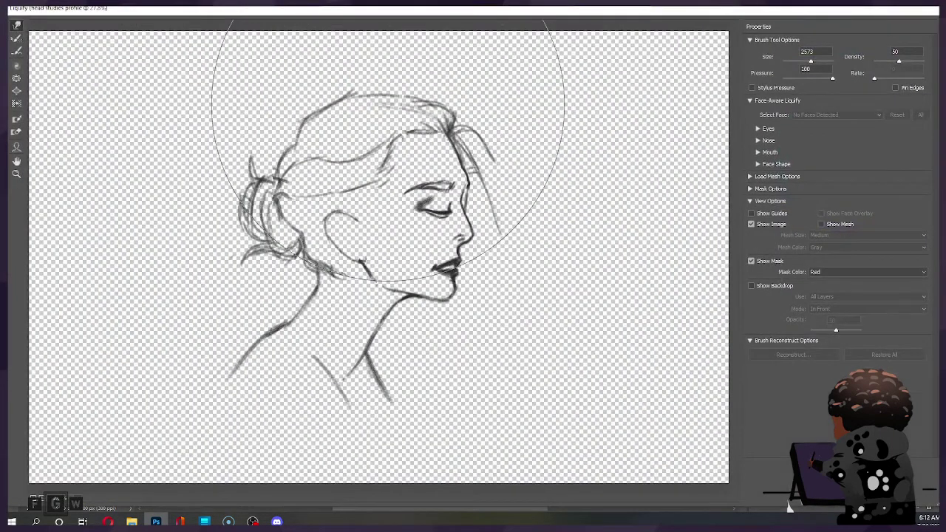
left_click_drag(811, 60, 797, 62)
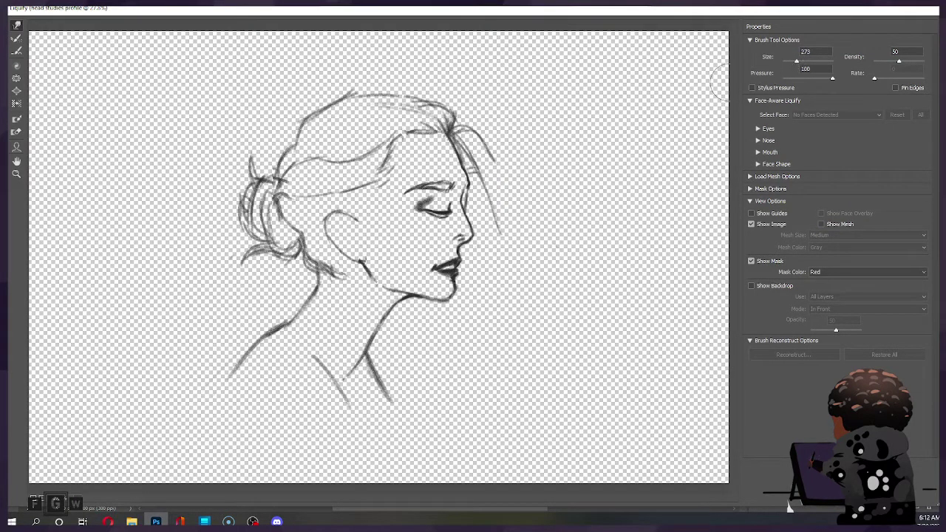
left_click(465, 222)
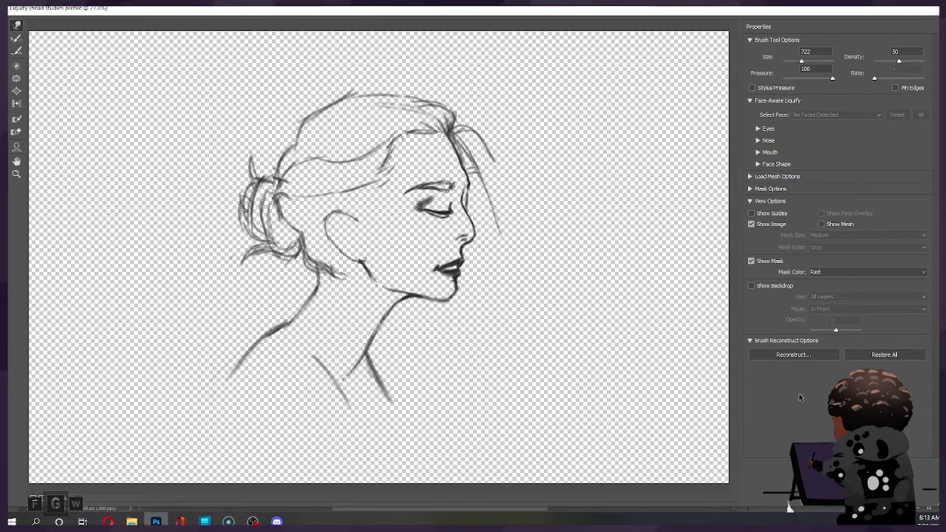
key("Return")
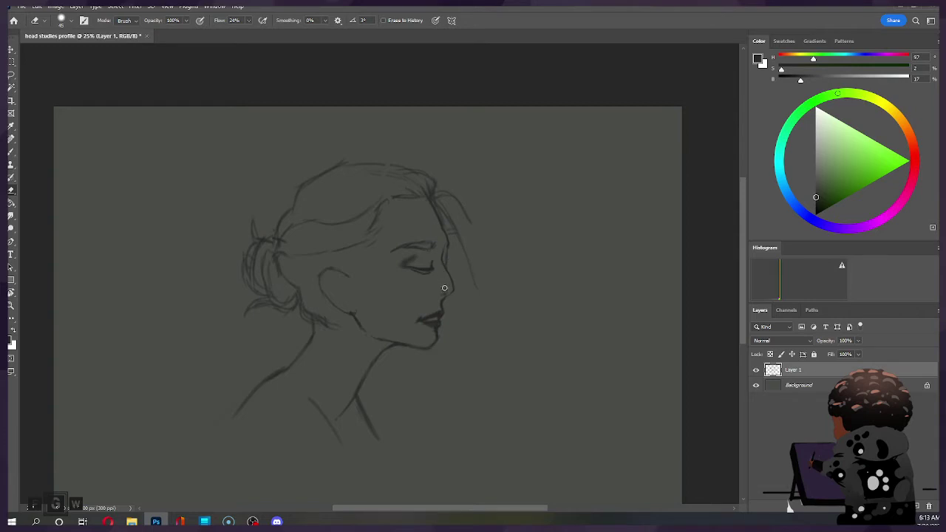
Clean up and redraw the nose outline from the bridge to the tip.
key("b")
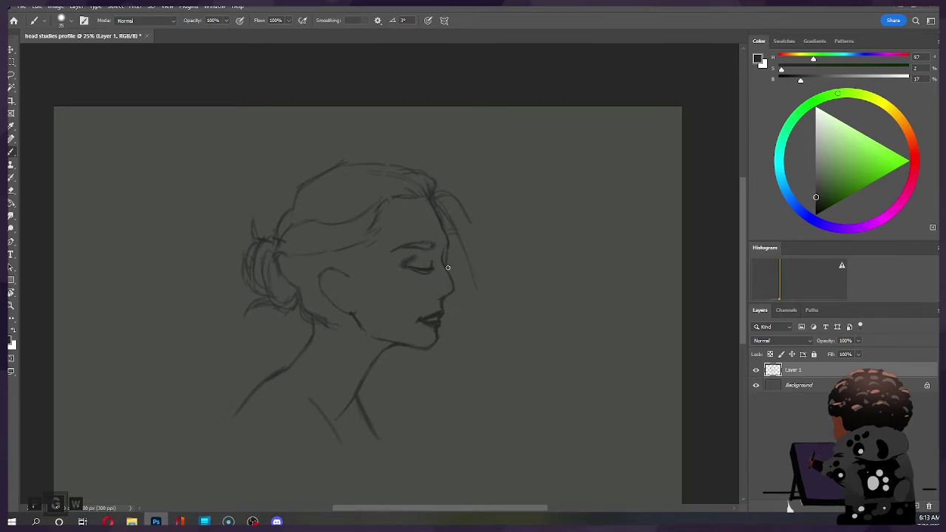
key("e")
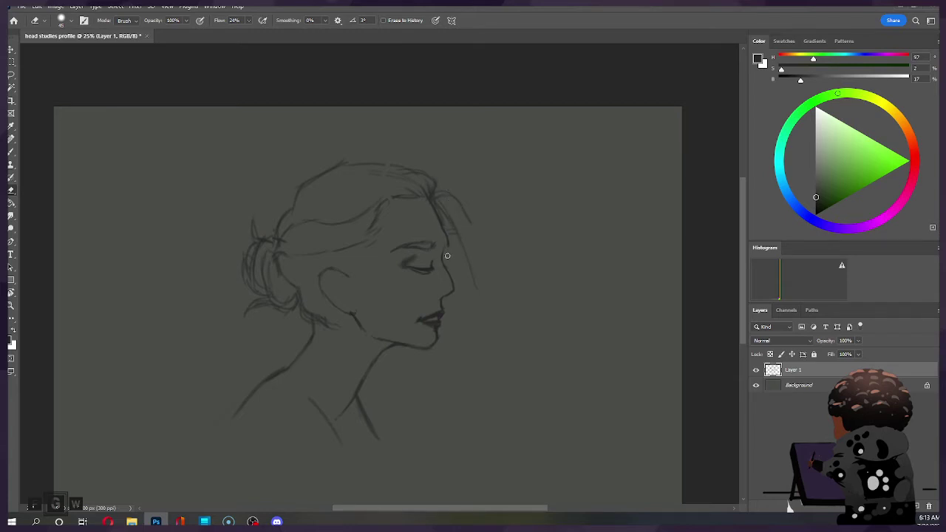
Refine the profile contour between the forehead and the nose bridge, alternately erasing and redrawing the brow curve.
key("b")
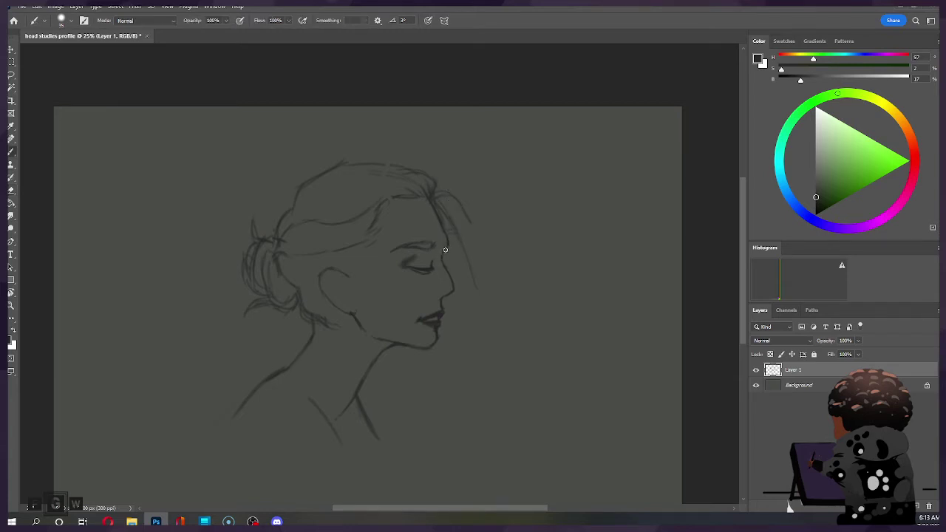
key("e")
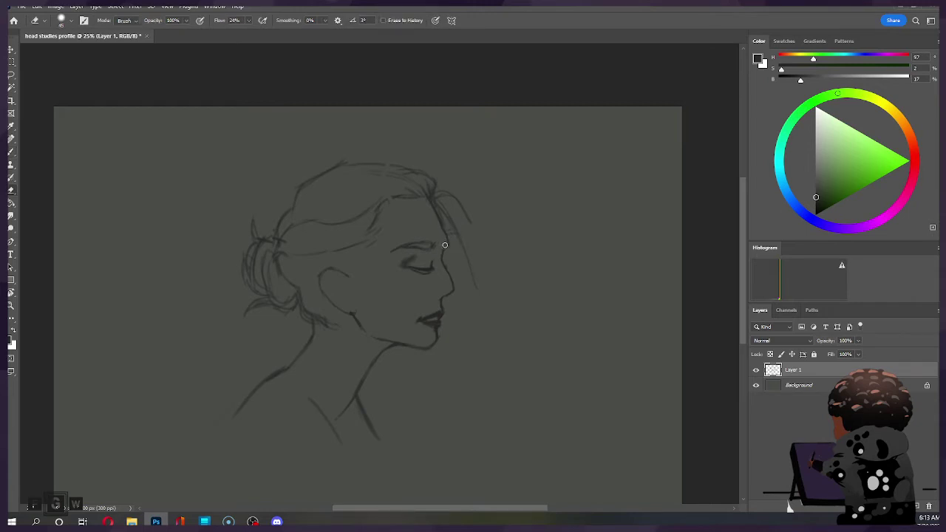
key("b")
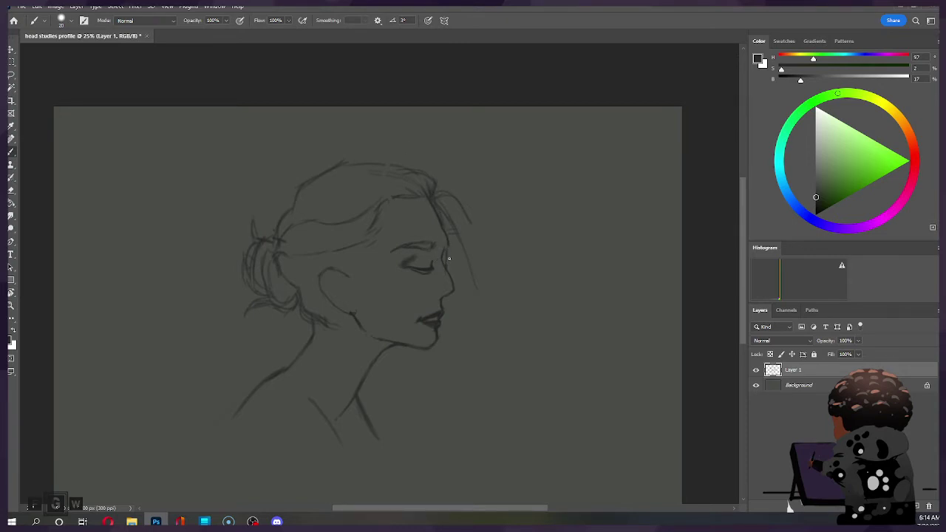
key("e")
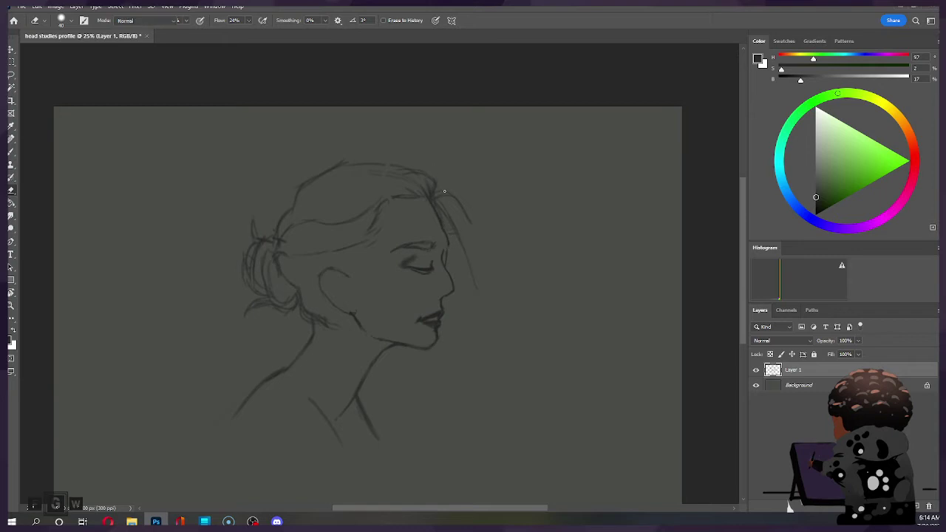
key("b")
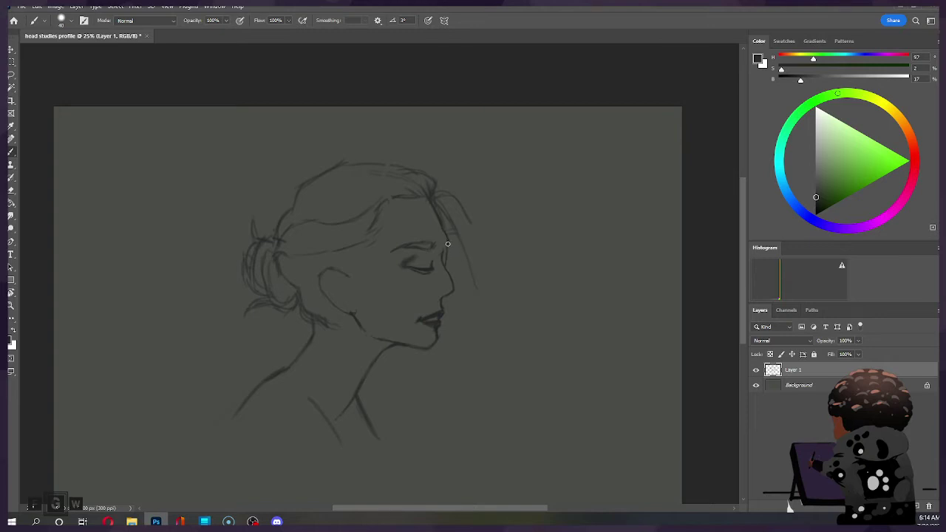
key("e")
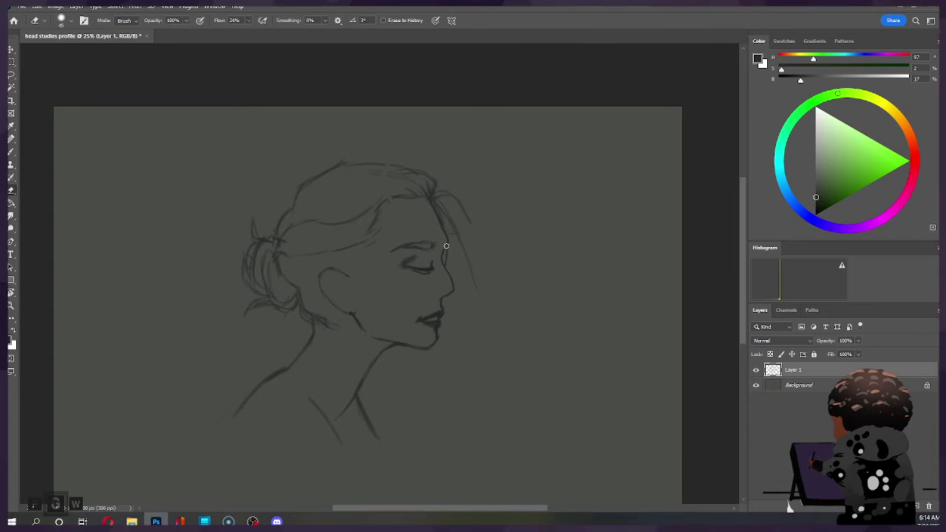
key("b")
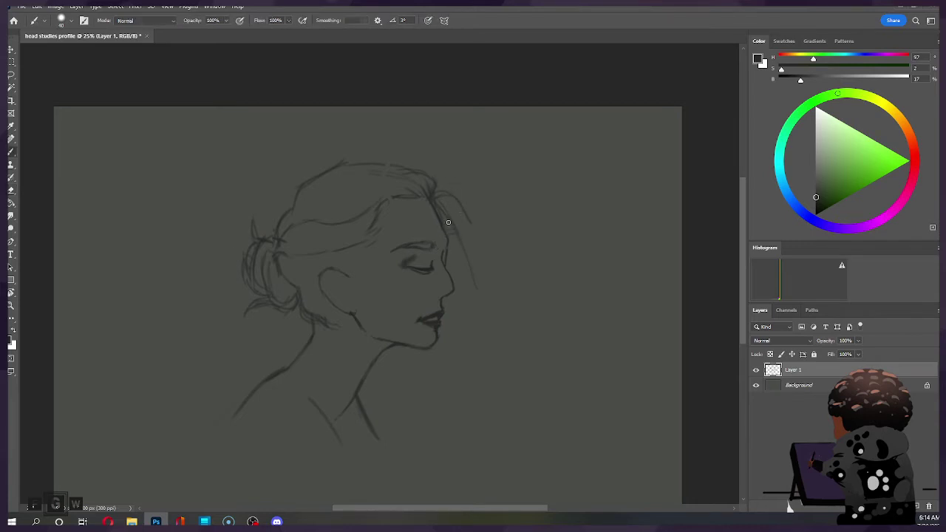
Fade the eyebrow and upper eyelid with a large soft eraser, and redraw both with cleaner, darker lines.
key("e")
mouse_move(414, 254)
left_mouse_down()
mouse_move(402, 260)
mouse_move(415, 255)
left_mouse_up()
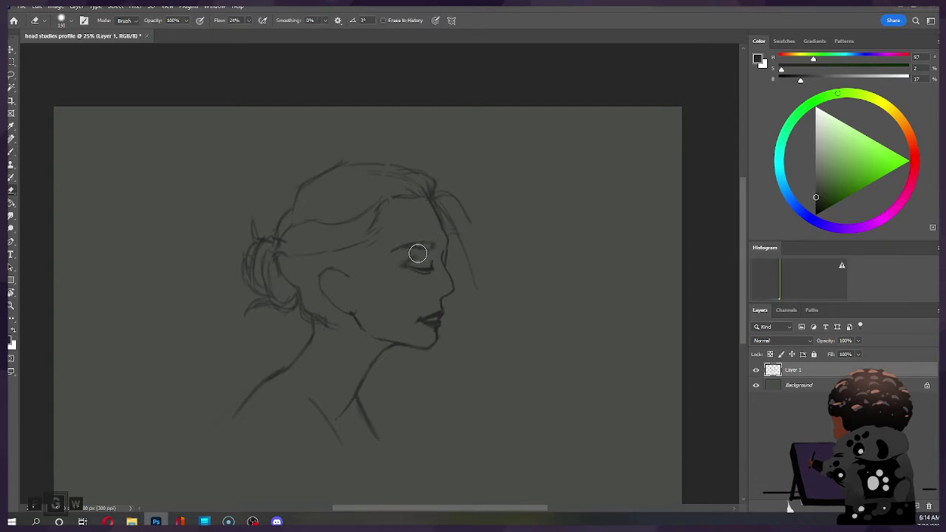
key("bracketleft")
key("bracketleft")
key("bracketleft")
key("bracketleft")
key("b")
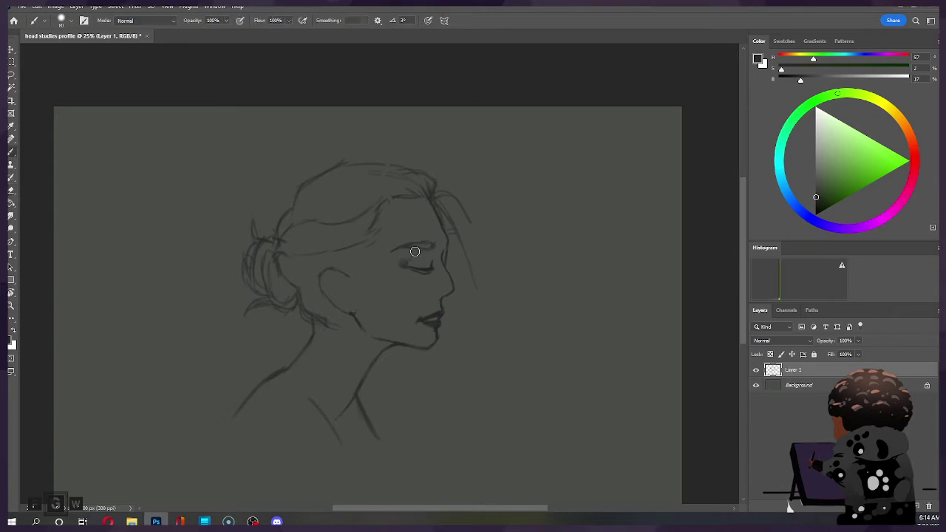
key("bracketright")
key("e")
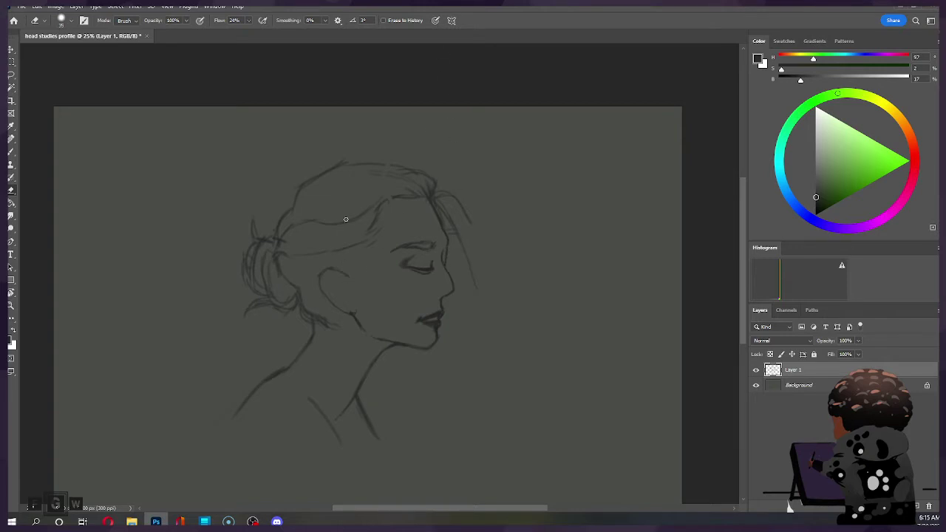
Draw the upper inner fold of the ear, lasso the top of the ear and move it slightly upward, then deselect.
key("b")
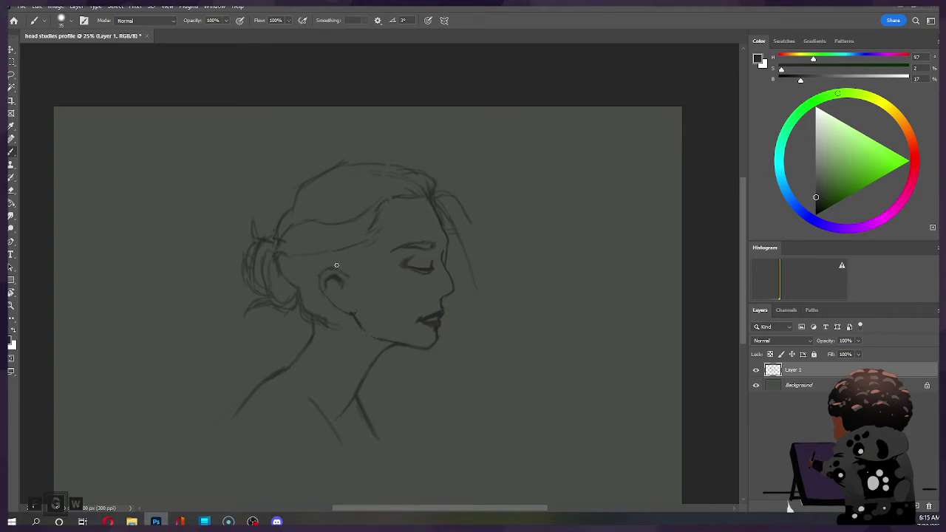
key("e")
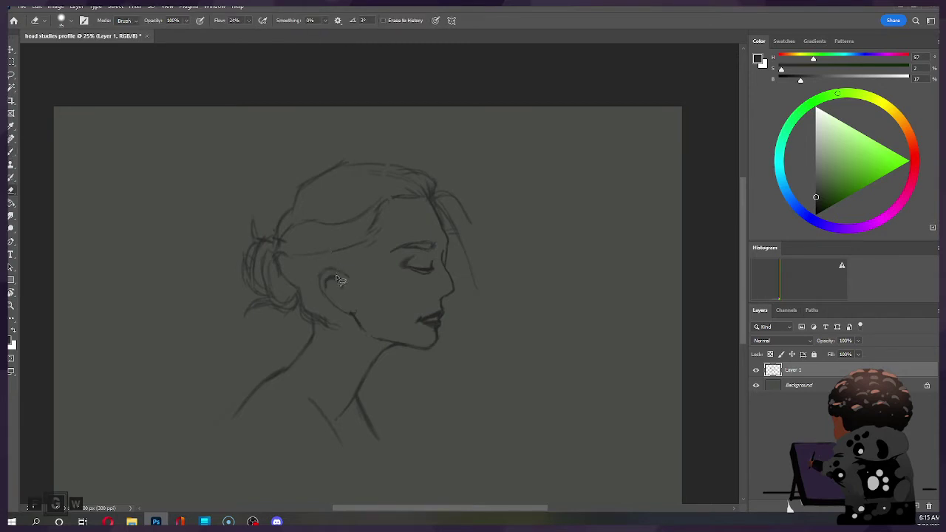
key("l")
mouse_move(349, 293)
left_mouse_down()
mouse_move(327, 294)
mouse_move(334, 272)
mouse_move(350, 283)
mouse_move(334, 269)
mouse_move(349, 267)
mouse_move(331, 275)
left_mouse_up()
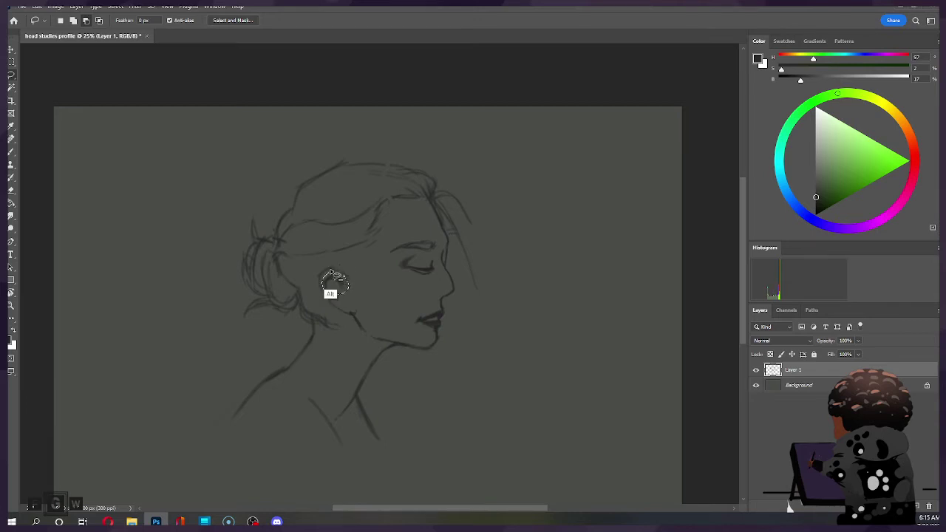
key("ctrl+t")
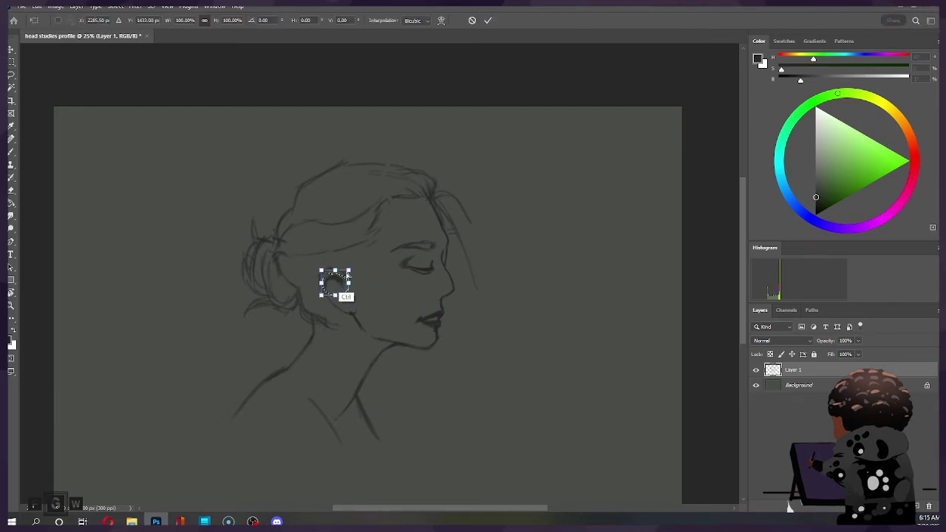
left_click_drag(336, 276, 337, 280)
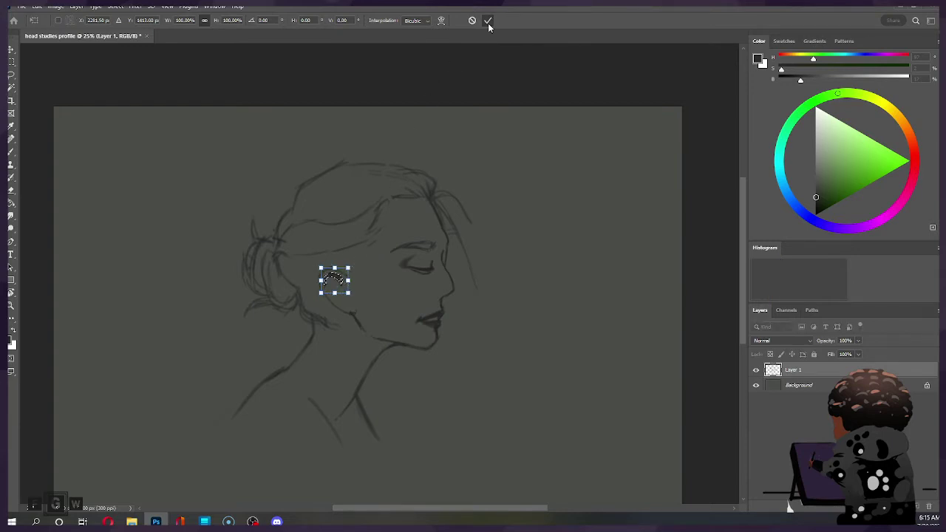
key("Return")
left_click(471, 195)
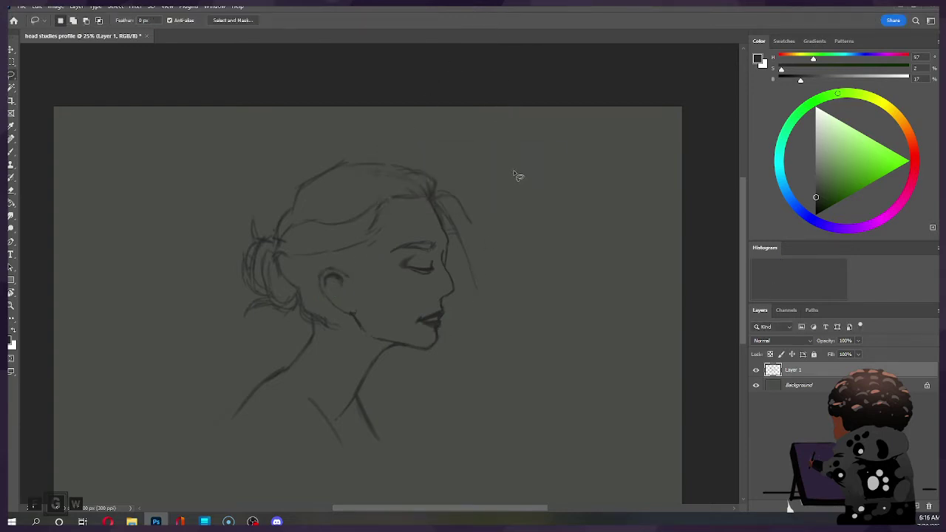
Redraw the inner ear as a dark curved fold running down from the upper rim, cleaning up its edges.
key("e")
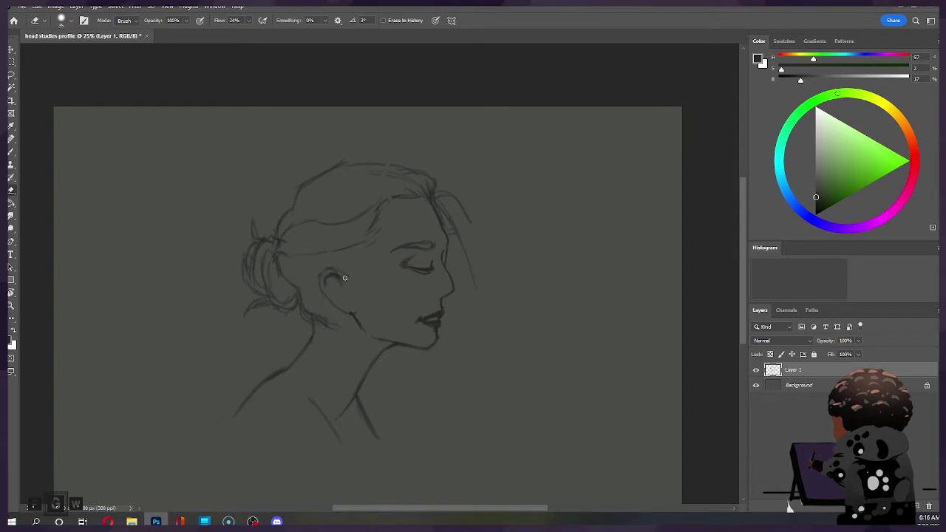
key("b")
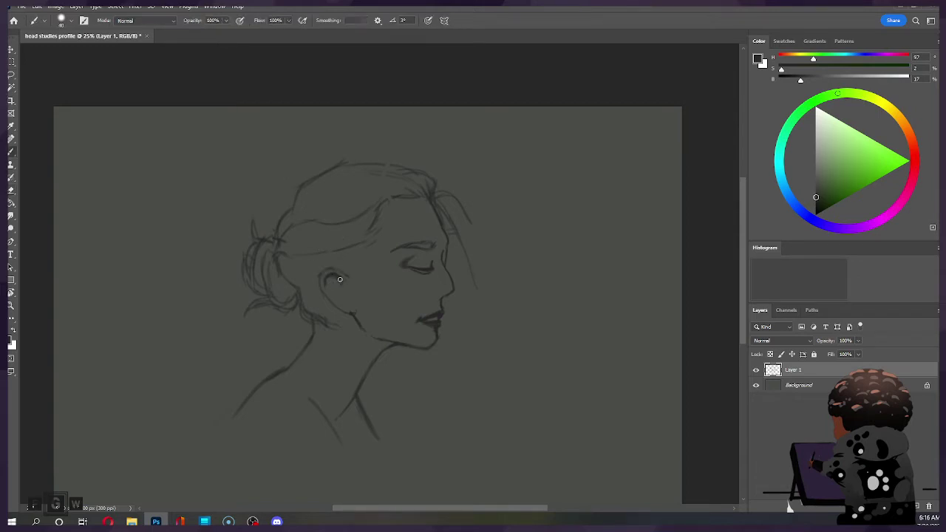
mouse_move(339, 278)
left_mouse_down()
mouse_move(341, 288)
mouse_move(347, 271)
left_mouse_up()
left_click_drag(330, 277, 333, 290)
key("ctrl+z")
key("e")
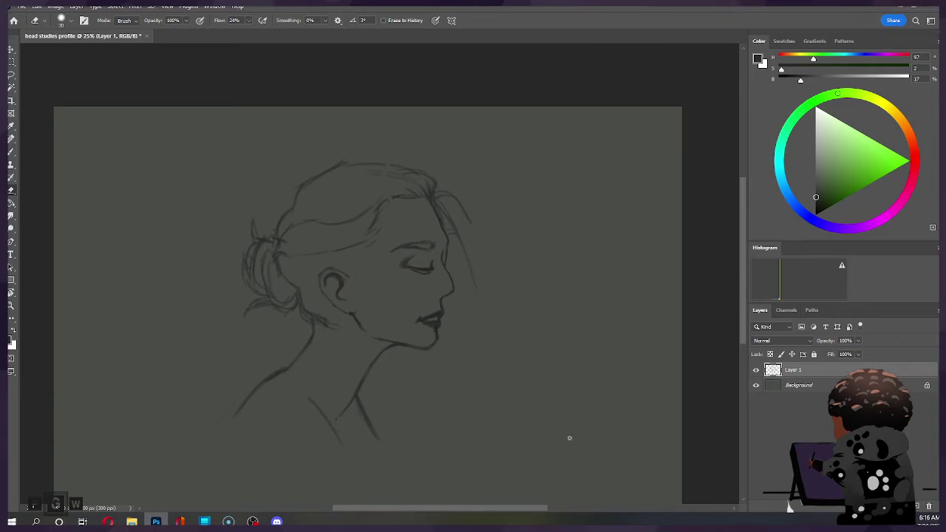
Darken and reshape the closed lips, giving the lower lip a fuller contour.
key("b")
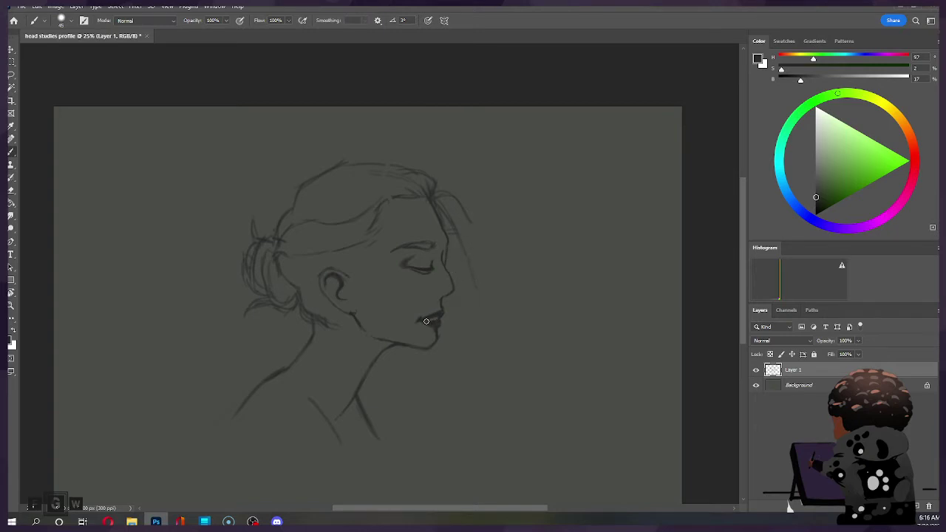
mouse_move(425, 324)
left_mouse_down()
mouse_move(439, 327)
mouse_move(425, 323)
left_mouse_up()
key("e")
left_click_drag(424, 328, 434, 328)
key("ctrl+z")
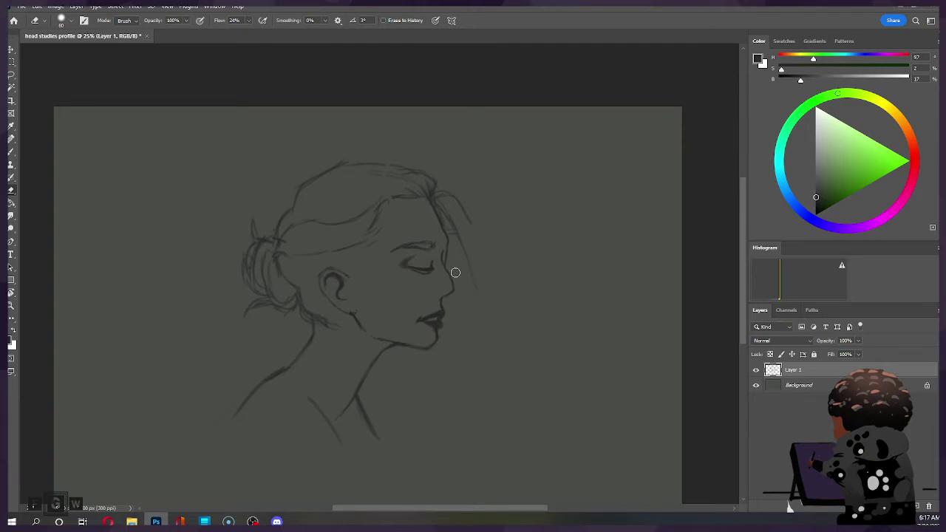
Sketch loose hair strands in front of the ear, joining them to the hairline at the temple, and soften them.
key("b")
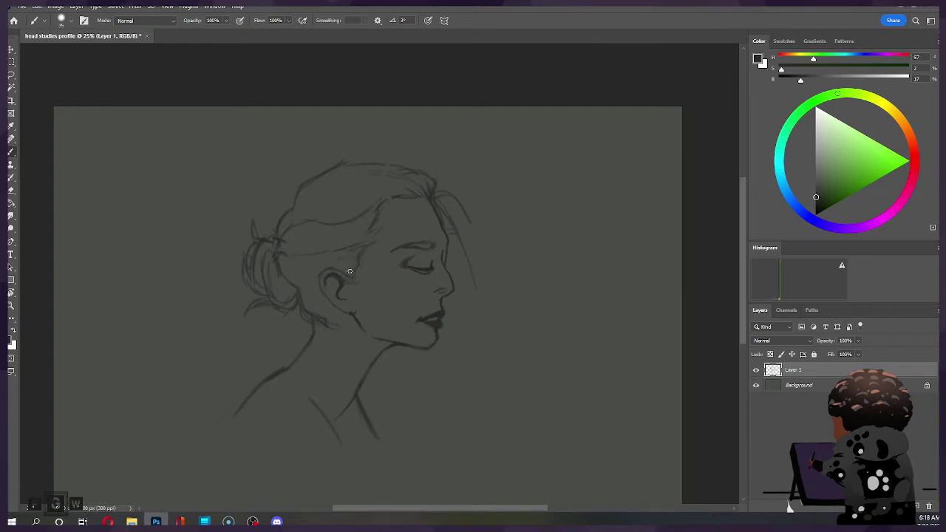
key("e")
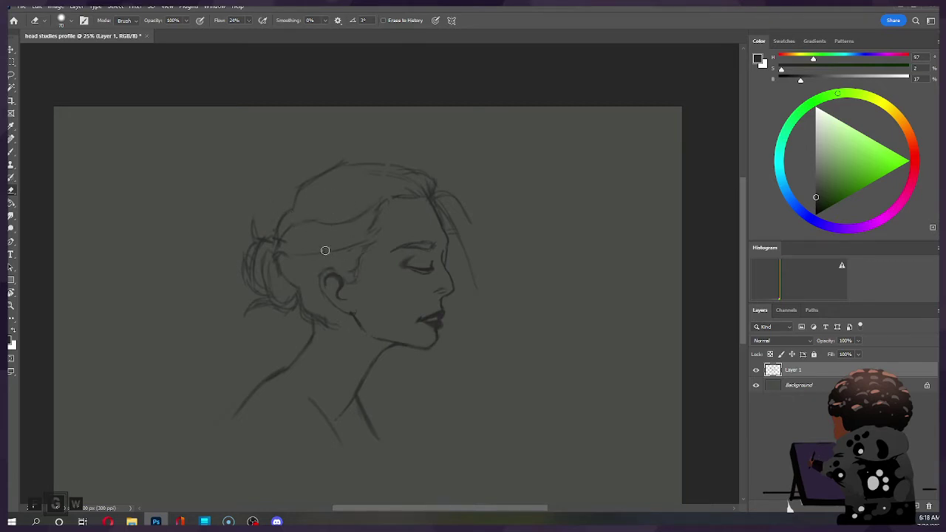
key("b")
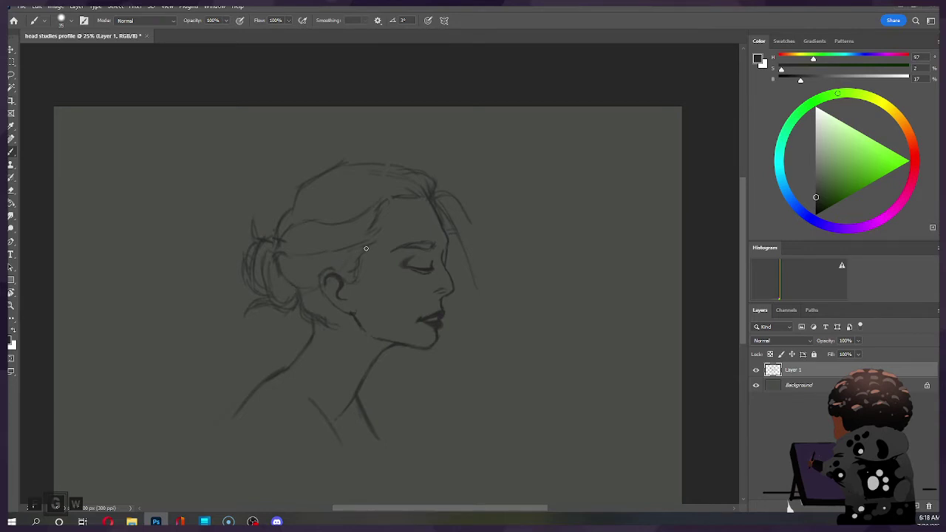
key("ctrl")
key("ctrl")
key("e")
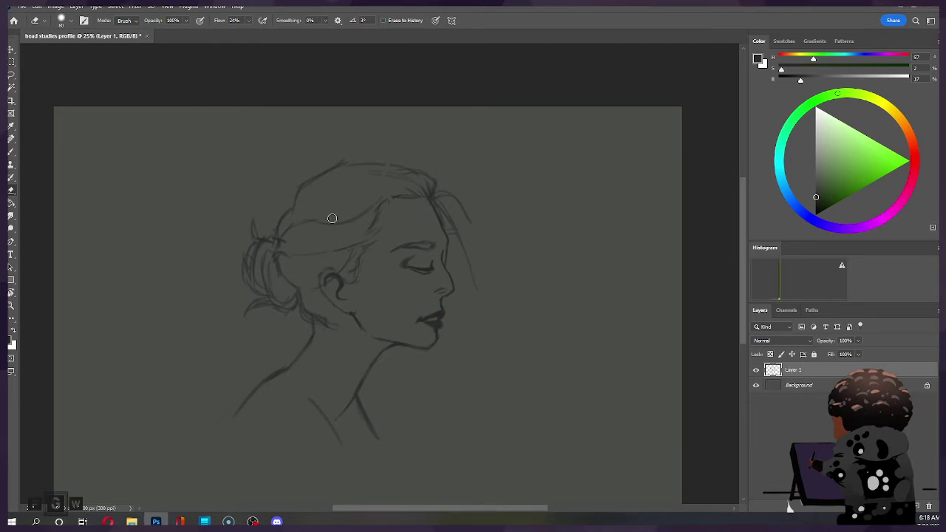
Draw flowing hair strands above and behind the ear and along the crown toward the forehead.
key("v")
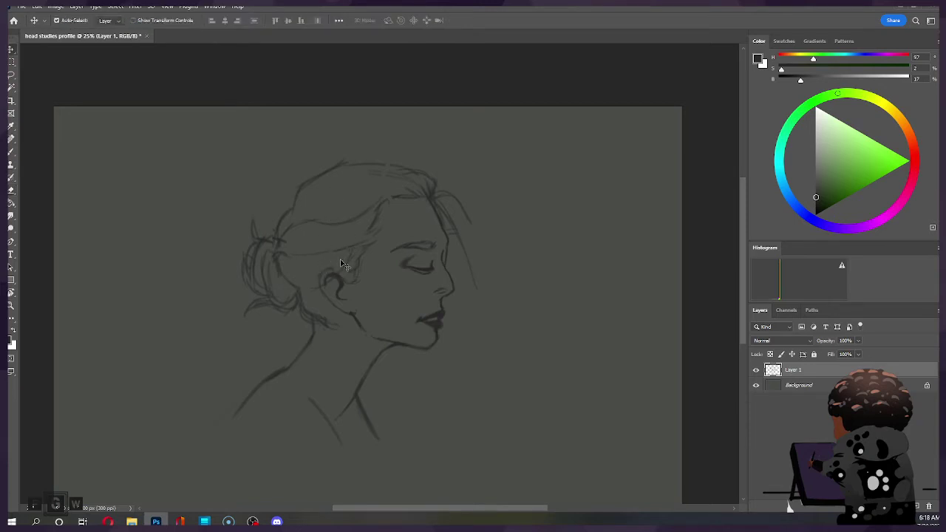
key("b")
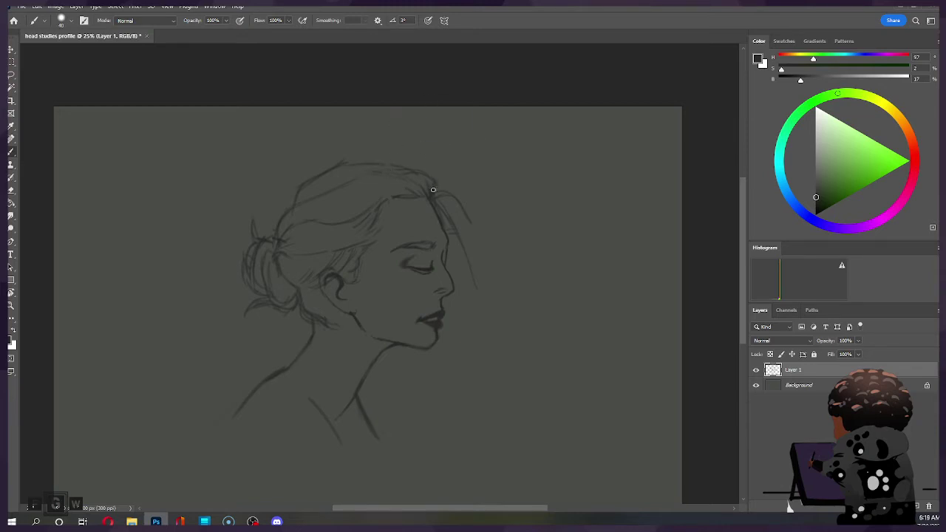
key("e")
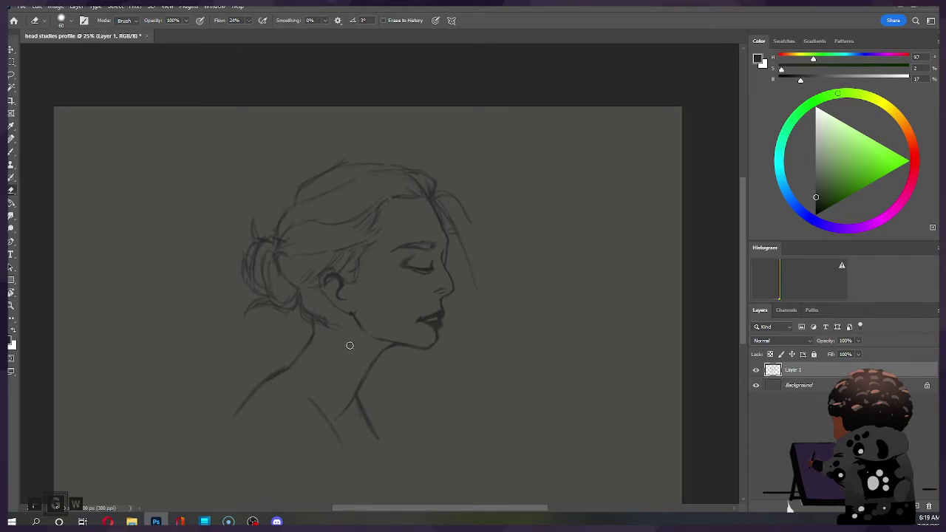
Rework the jawline between the earlobe and the chin, erasing its old dark line.
key("b")
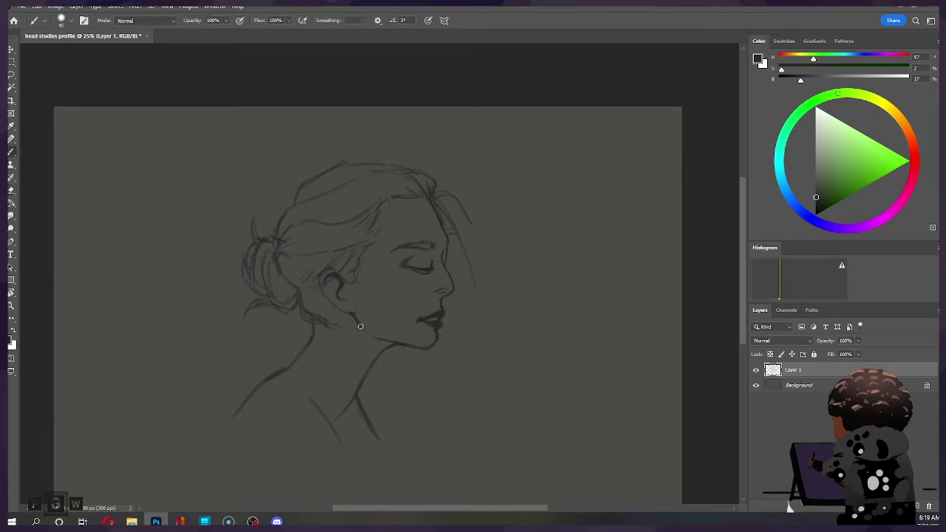
left_click_drag(345, 311, 386, 344)
key("e")
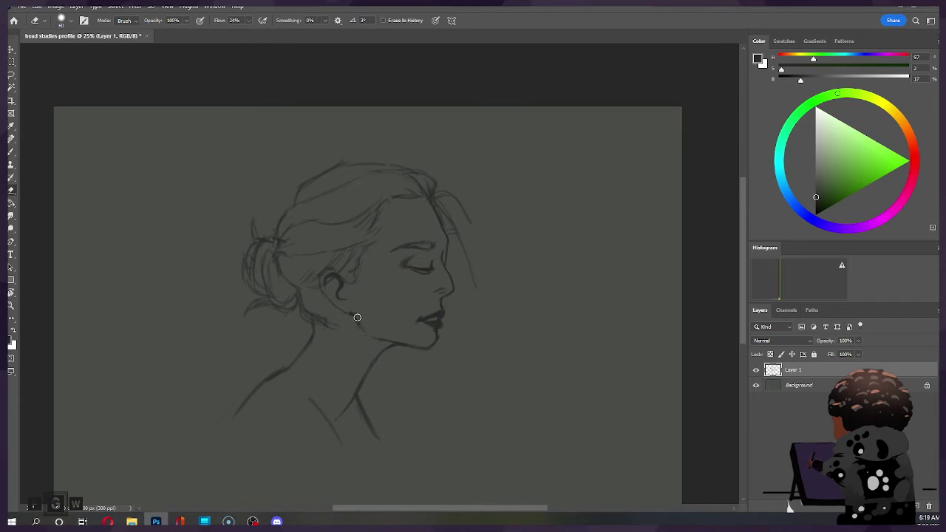
key("b")
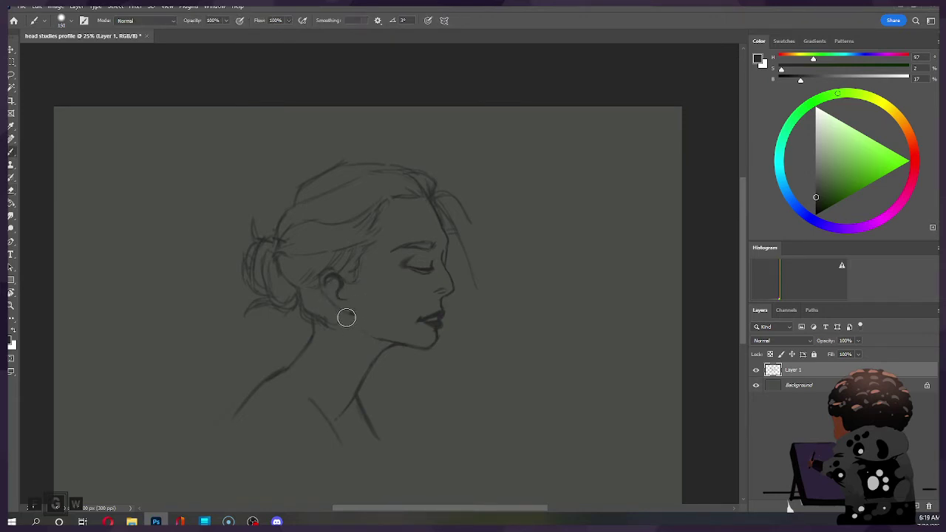
Shade the corner of the jaw below the ear with a soft brush of size 250, darkening it with smaller brush sizes.
key("bracketright")
key("bracketright")
key("bracketright")
mouse_move(353, 319)
left_mouse_down()
mouse_move(389, 335)
mouse_move(379, 298)
mouse_move(314, 253)
mouse_move(369, 330)
mouse_move(356, 327)
mouse_move(400, 333)
mouse_move(364, 250)
mouse_move(306, 233)
mouse_move(384, 329)
mouse_move(367, 345)
left_mouse_up()
left_click_drag(355, 300, 363, 323)
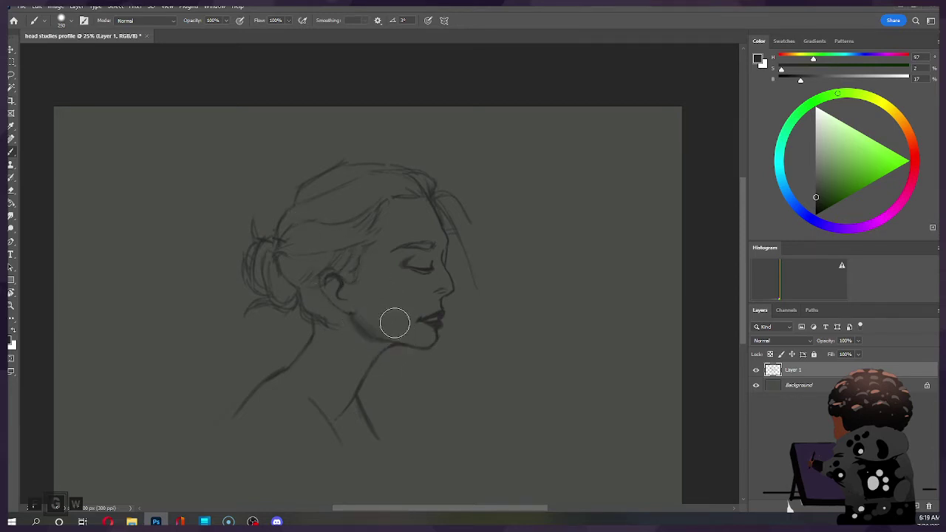
key("bracketleft")
key("bracketleft")
mouse_move(368, 330)
left_mouse_down()
mouse_move(396, 341)
mouse_move(428, 332)
mouse_move(372, 334)
left_mouse_up()
key("bracketleft")
key("bracketleft")
Erase the excess jaw shading and define a clean, dark jawline from below the ear to the chin.
key("e")
key("bracketright")
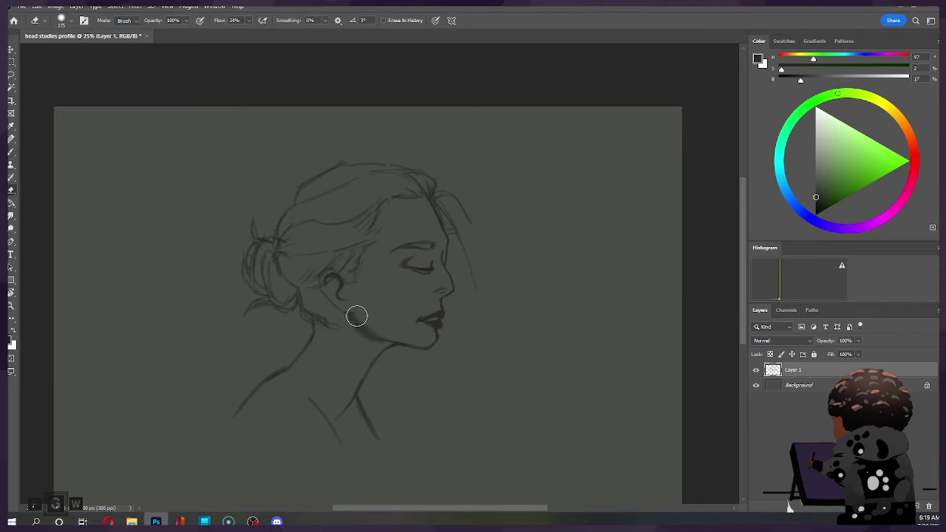
key("bracketleft")
key("bracketleft")
key("b")
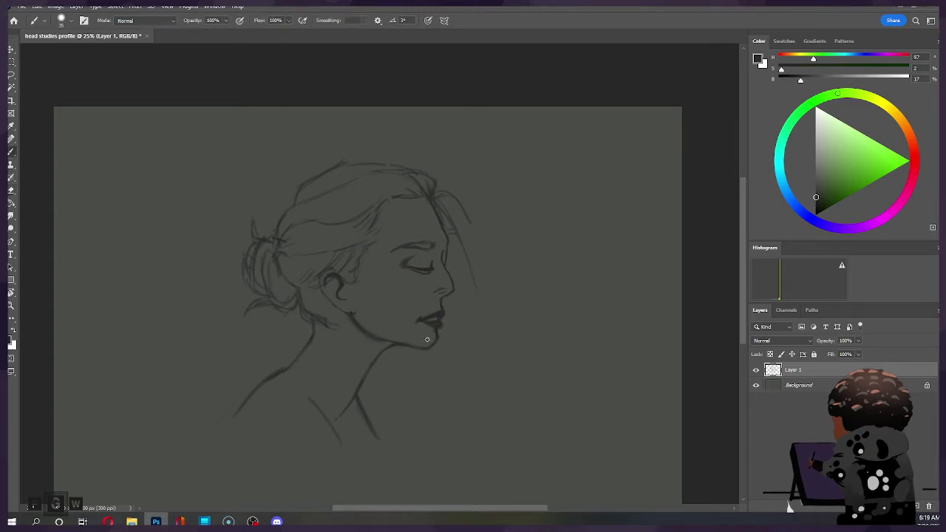
key("e")
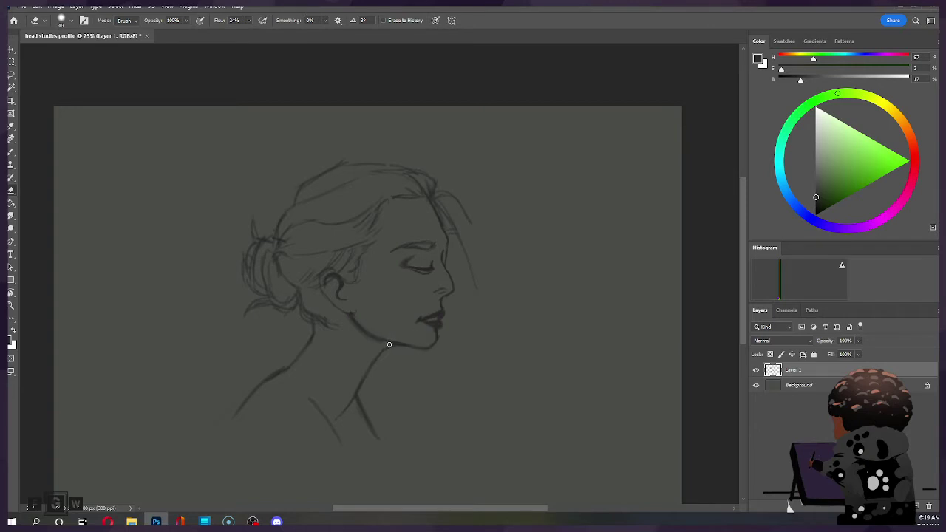
Shade the front of the neck from under the jaw down toward its base with a soft brush of size 175.
key("b")
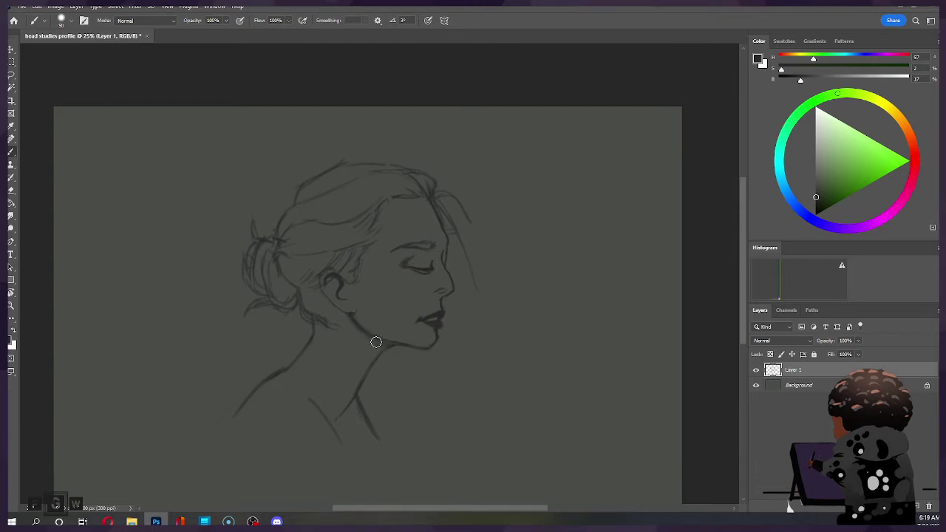
key("bracketright")
key("bracketright")
key("bracketright")
key("bracketright")
key("bracketright")
key("bracketright")
key("bracketright")
key("bracketright")
key("bracketright")
left_click_drag(389, 345, 350, 384)
key("bracketleft")
key("bracketleft")
key("bracketright")
key("bracketright")
key("bracketright")
key("bracketright")
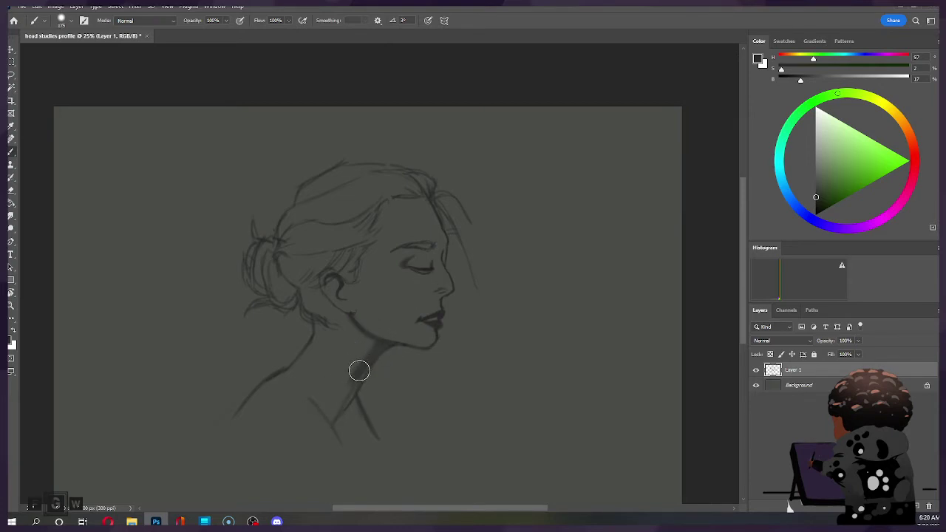
Extend the neck shading into a tapered band reaching the collarbone, trimming its edges with an eraser up to size 200.
key("e")
key("bracketright")
key("bracketright")
key("bracketright")
key("bracketright")
key("bracketright")
key("bracketright")
key("bracketright")
key("bracketright")
key("bracketright")
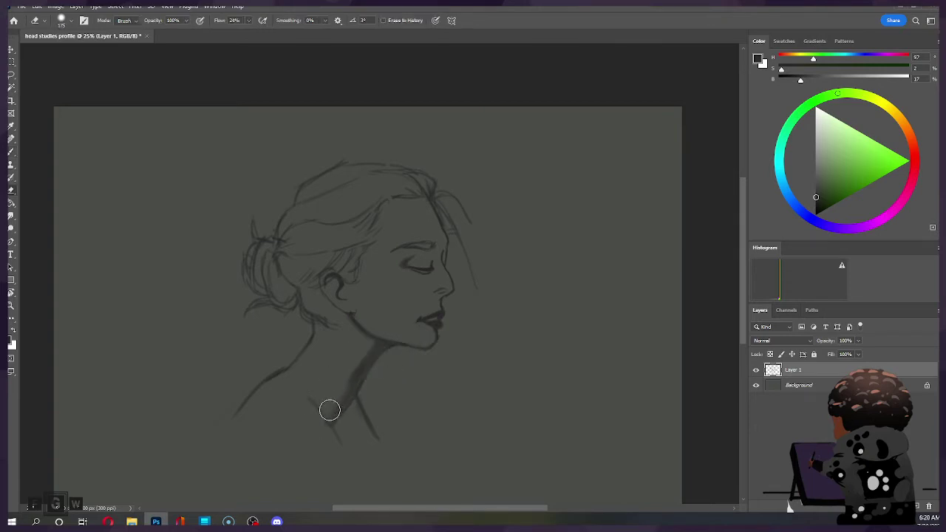
key("bracketleft")
key("bracketleft")
key("bracketleft")
key("bracketleft")
key("bracketleft")
key("bracketleft")
key("bracketleft")
key("bracketleft")
key("bracketleft")
key("bracketleft")
key("bracketright")
key("bracketright")
key("bracketright")
key("bracketright")
key("bracketright")
key("bracketright")
key("bracketright")
key("bracketright")
key("bracketright")
key("bracketright")
key("bracketright")
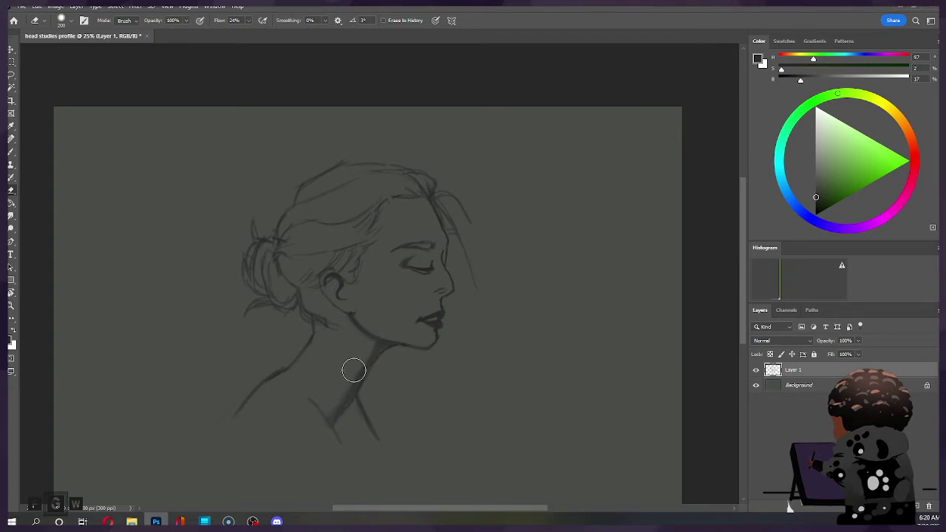
Darken the neck shadow directly under the jaw and erase the jawline stretch between the earlobe and the jaw corner.
key("b")
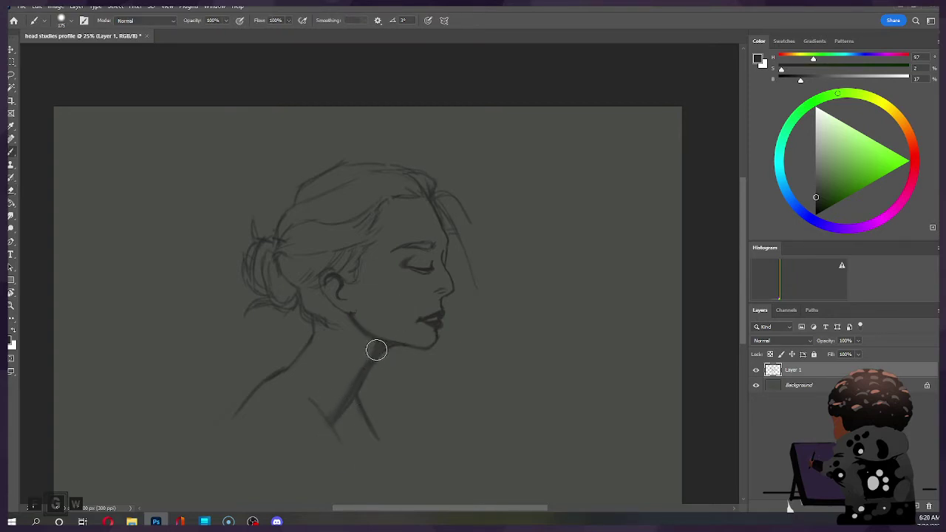
key("bracketleft")
key("bracketleft")
key("bracketleft")
key("bracketleft")
key("bracketleft")
key("bracketright")
key("bracketright")
key("bracketright")
key("e")
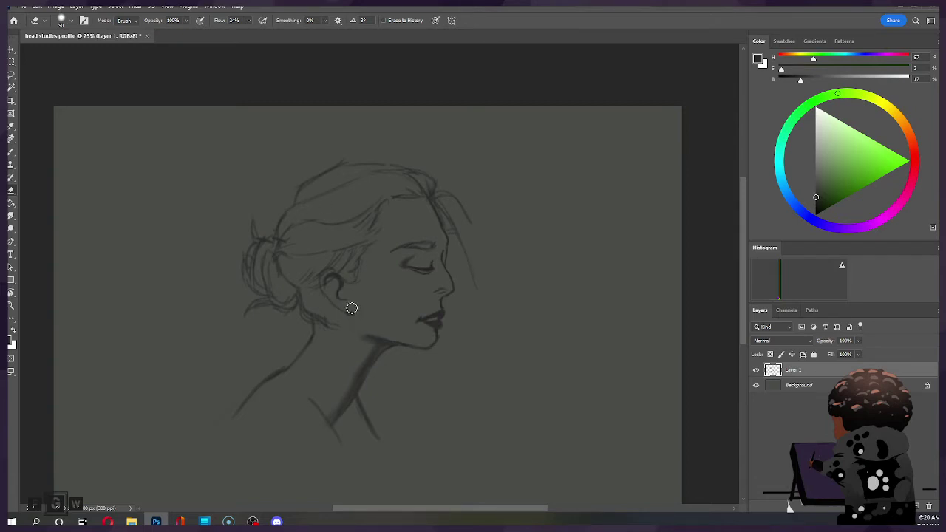
Draw a thick, dark, curved shadow below the earlobe.
key("b")
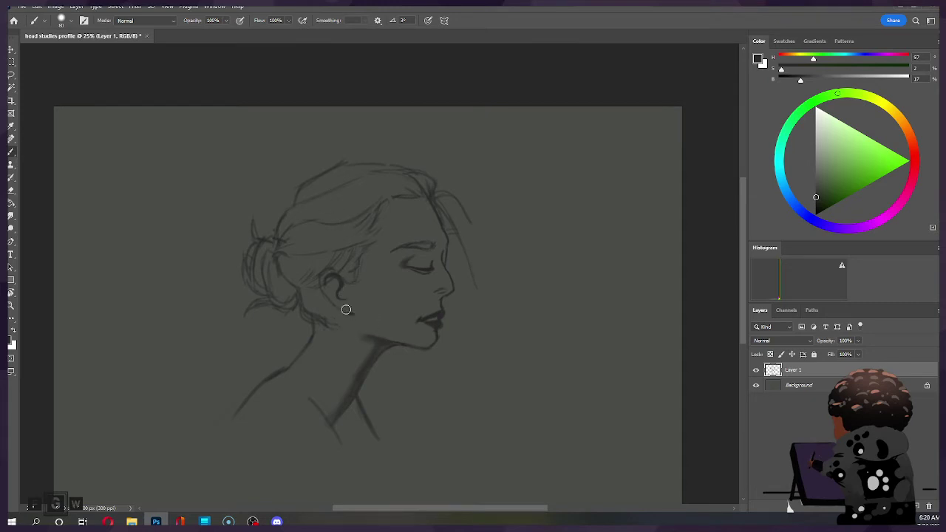
left_click_drag(335, 308, 351, 315)
key("bracketright")
key("bracketright")
key("bracketright")
key("bracketright")
key("e")
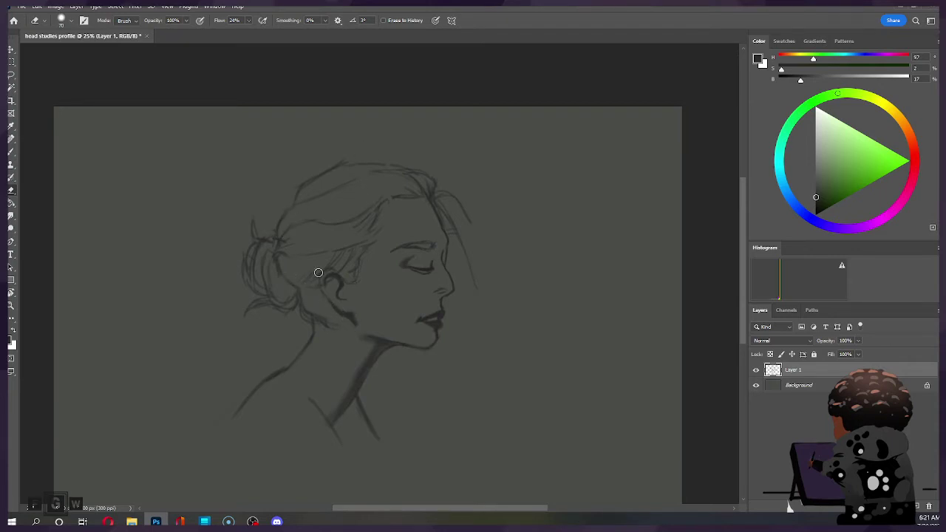
Rework the back contour of the ear and trim the shadow below the earlobe into a thin curve.
key("b")
left_click_drag(334, 283, 327, 293)
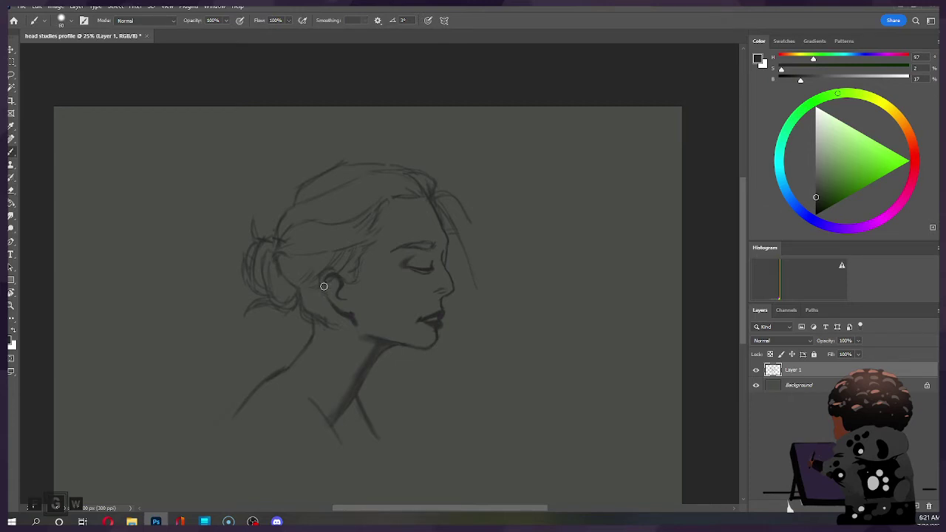
key("e")
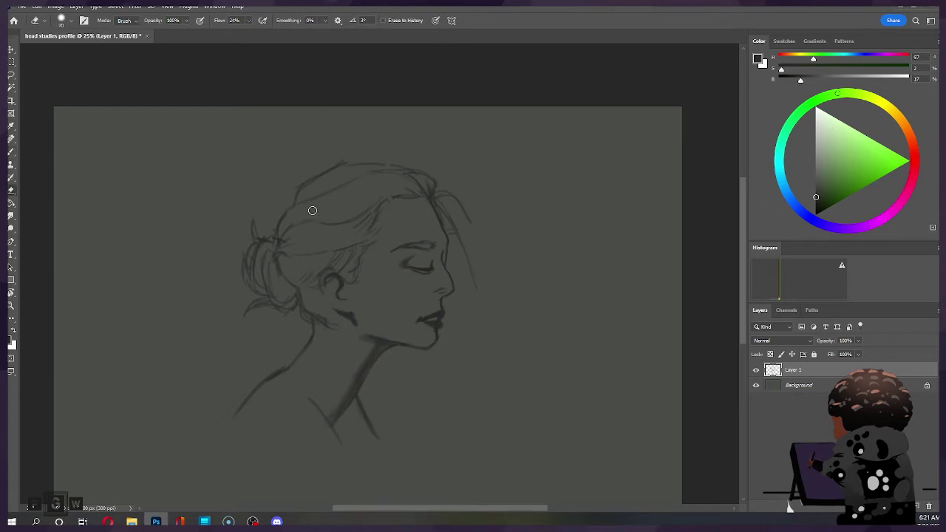
key("b")
left_click_drag(320, 291, 323, 283)
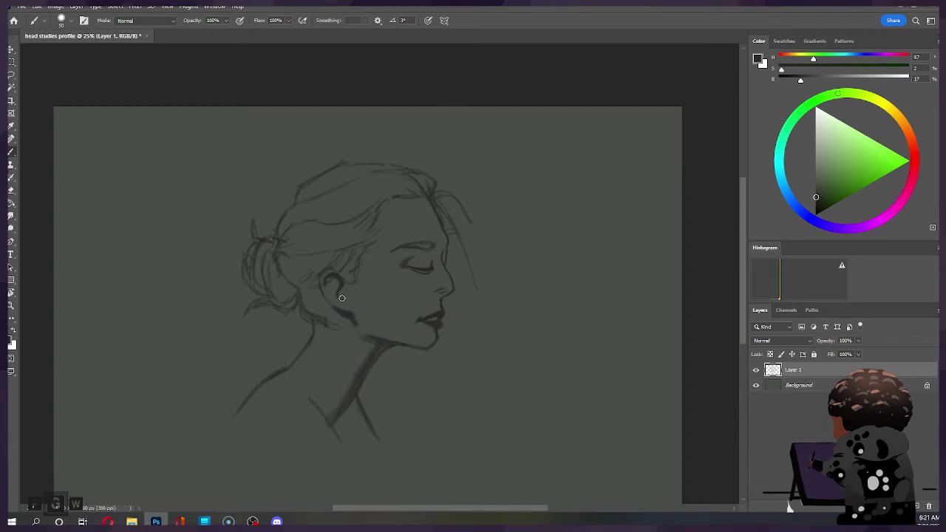
key("e")
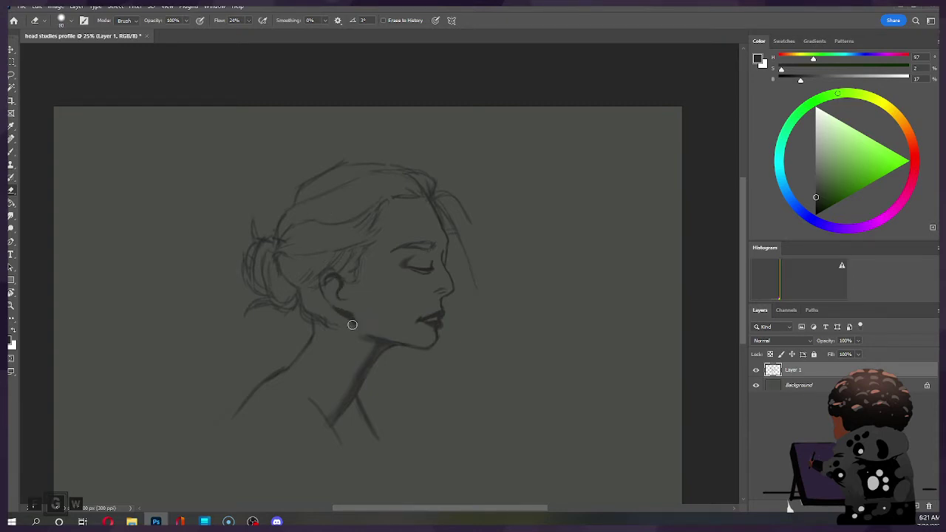
key("bracketleft")
key("bracketleft")
key("b")
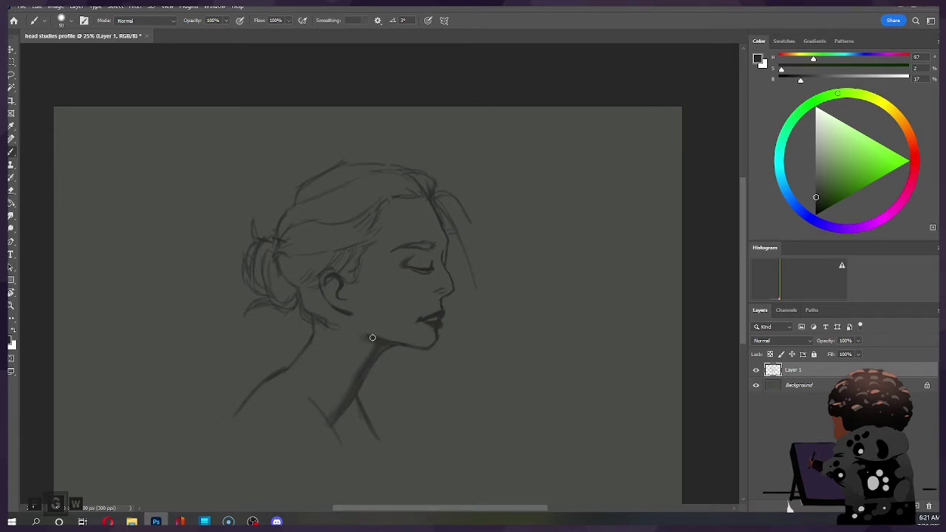
Redraw the rear end of the jawline above the neck shadow, angling it up toward the ear and cleaning its edge.
left_click_drag(374, 340, 355, 330)
key("e")
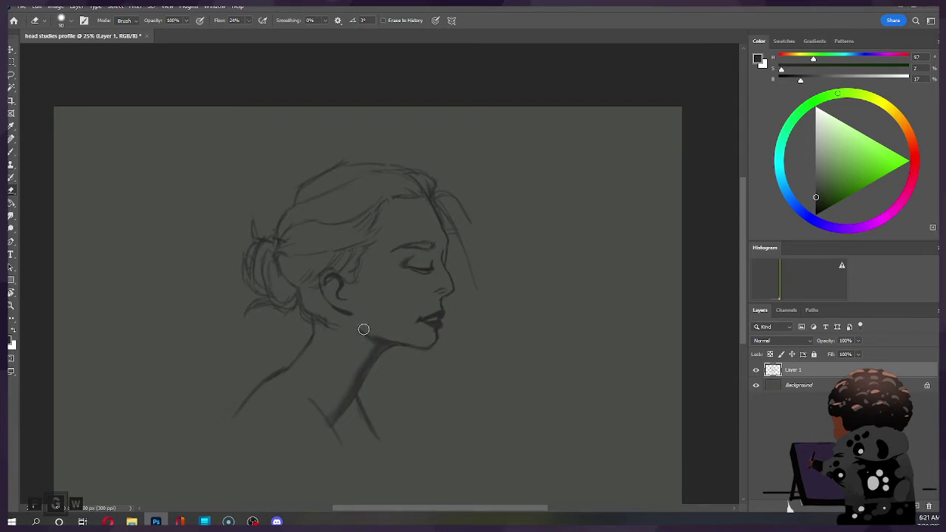
key("b")
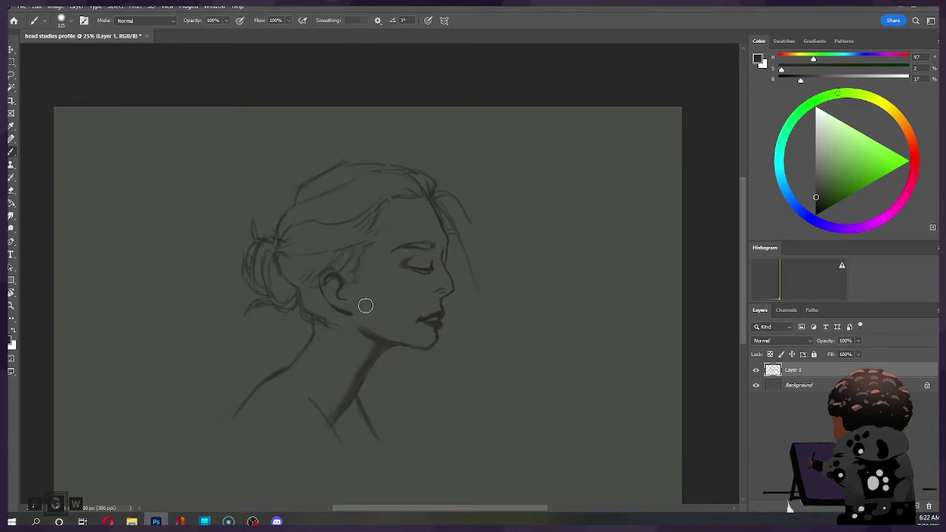
key("e")
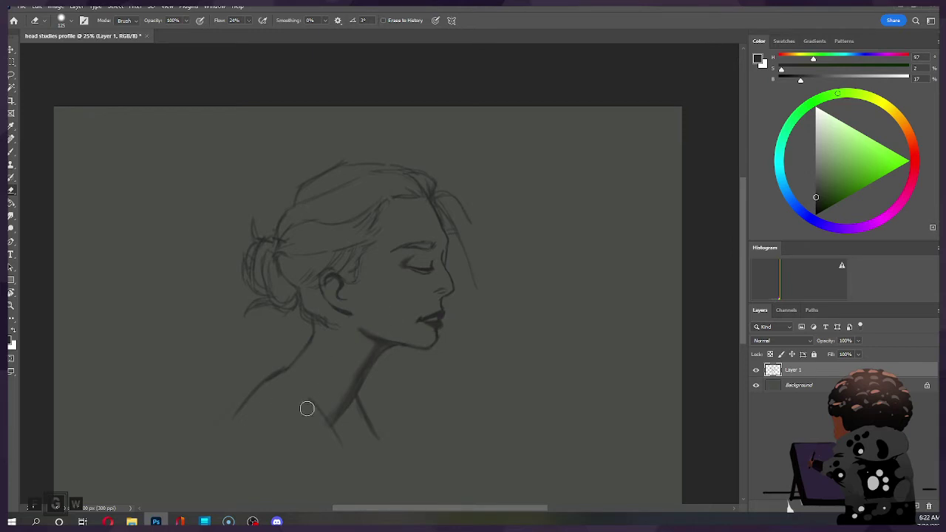
Shade the V-shaped hollow at the base of the neck with a soft brush of size 300 and a smaller one.
key("b")
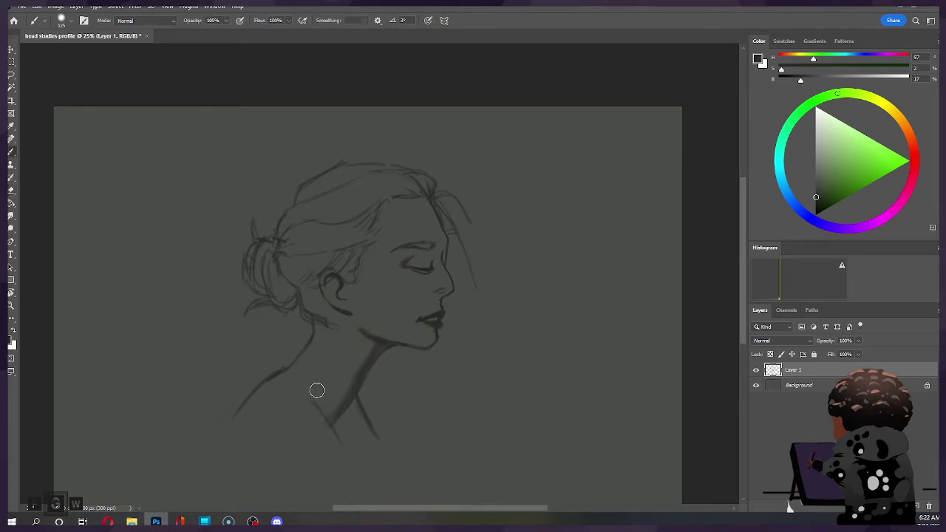
key("bracketright")
key("bracketright")
key("bracketright")
key("bracketright")
key("bracketright")
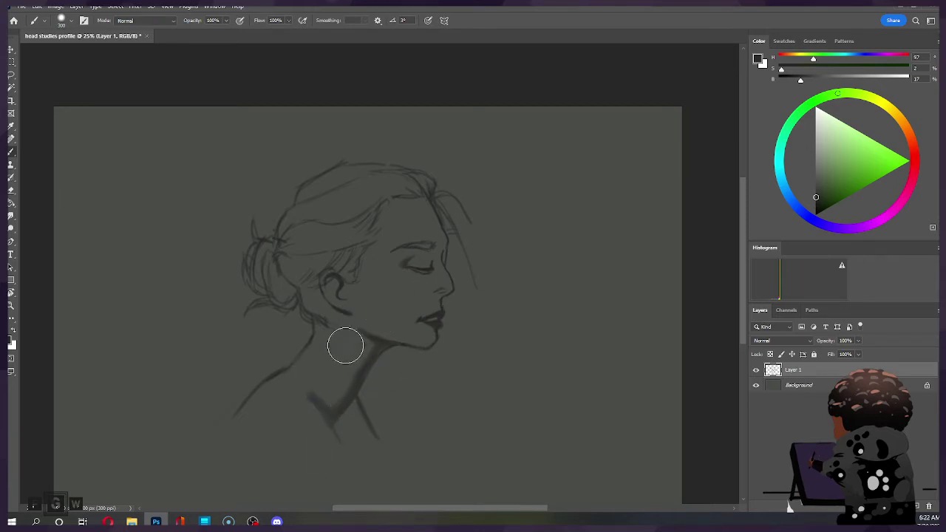
key("bracketleft")
key("bracketleft")
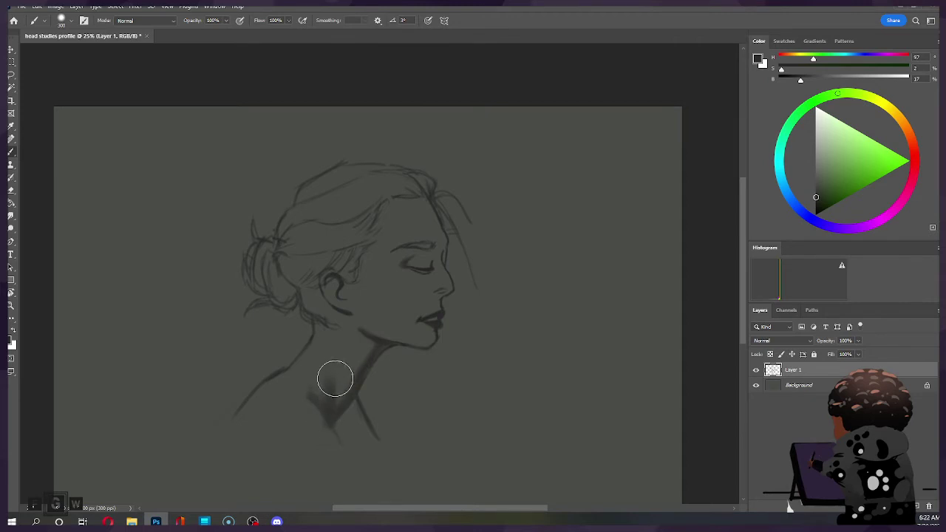
key("bracketleft")
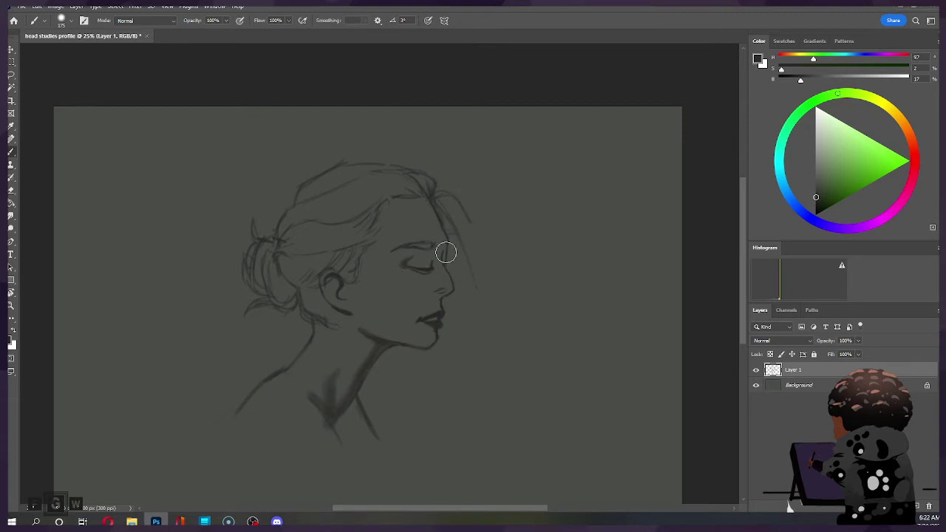
Shade the cheek beside the nose and define the nostril wing, erasing the excess tone around it.
key("bracketleft")
key("bracketleft")
key("bracketleft")
key("bracketleft")
key("bracketright")
left_click_drag(424, 294, 423, 292)
key("e")
key("bracketleft")
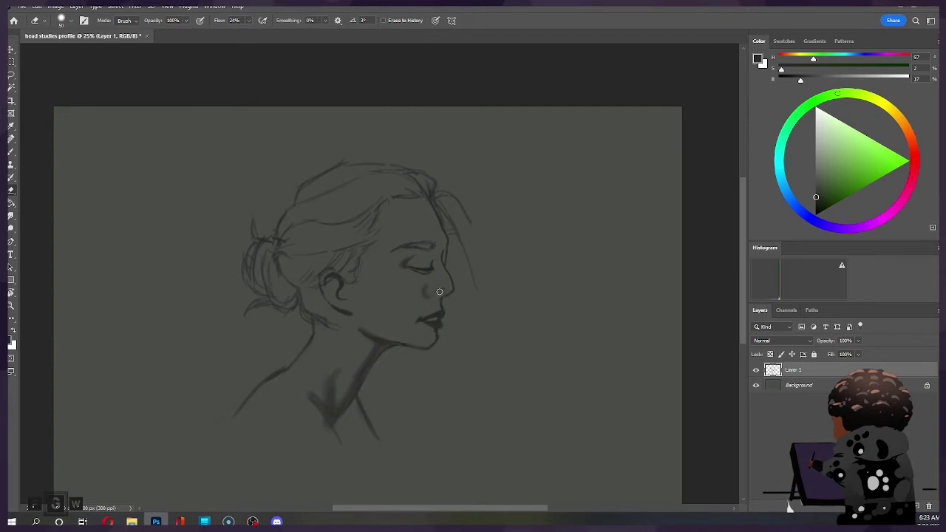
key("b")
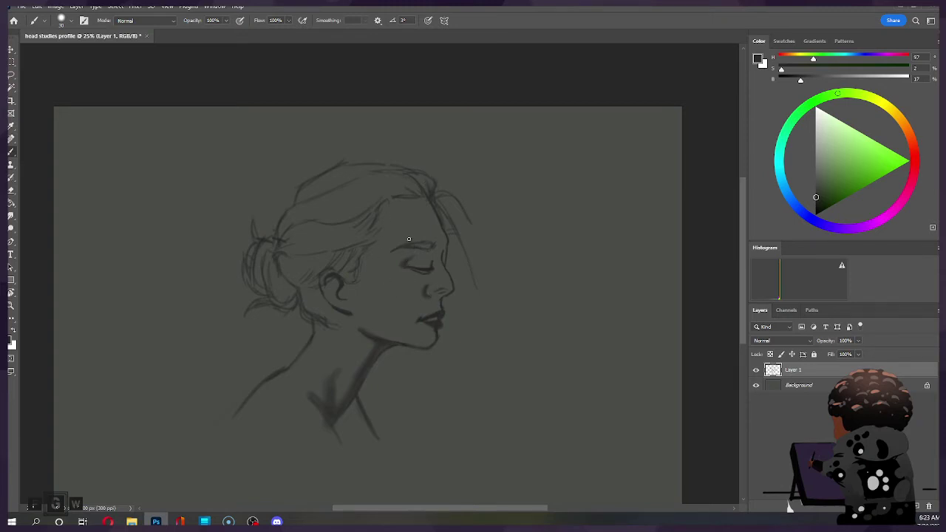
key("e")
left_click_drag(425, 286, 433, 304)
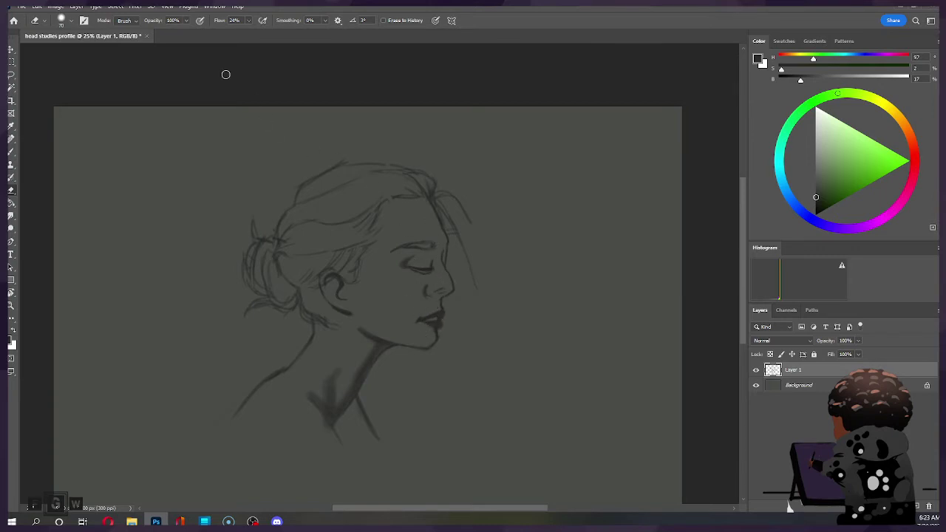
Reshape the jaw and chin contour slightly with the Liquify filter, using a warp brush of size 507.
left_click(136, 6)
left_click(170, 96)
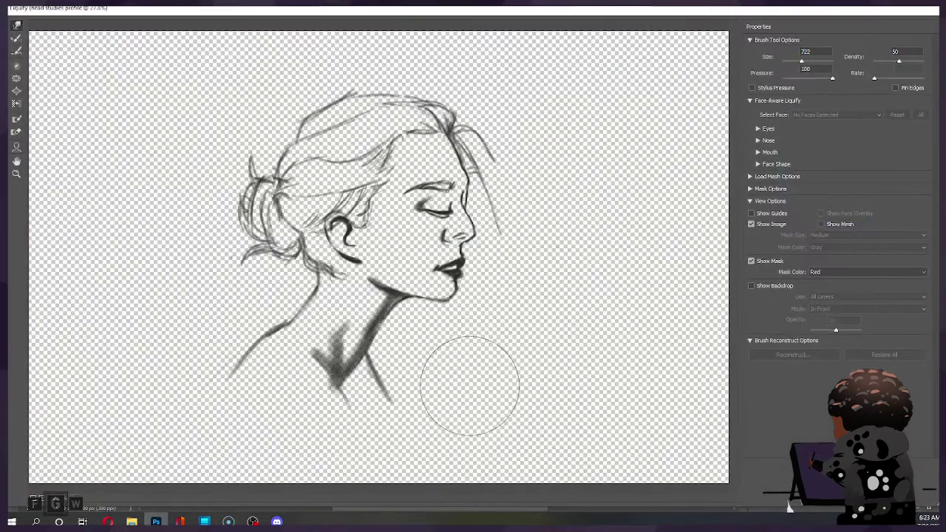
left_click_drag(802, 61, 800, 61)
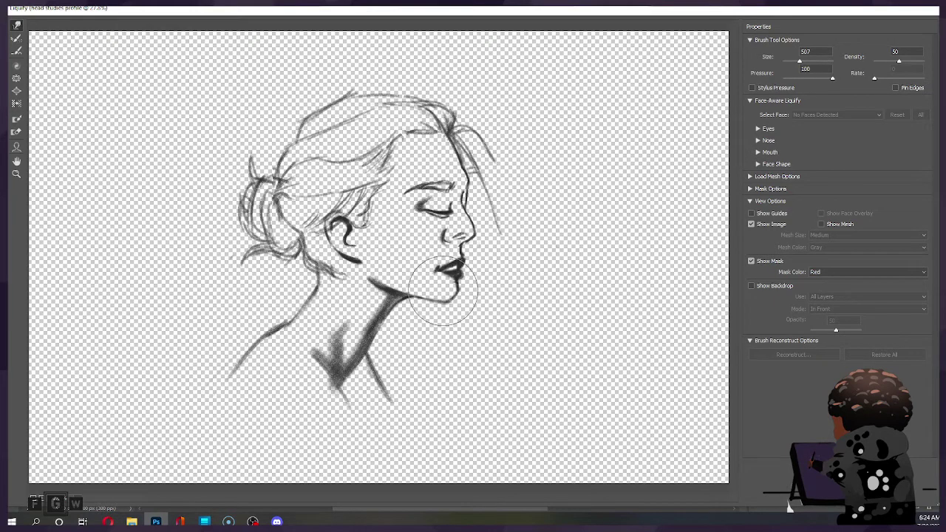
left_click_drag(444, 285, 461, 278)
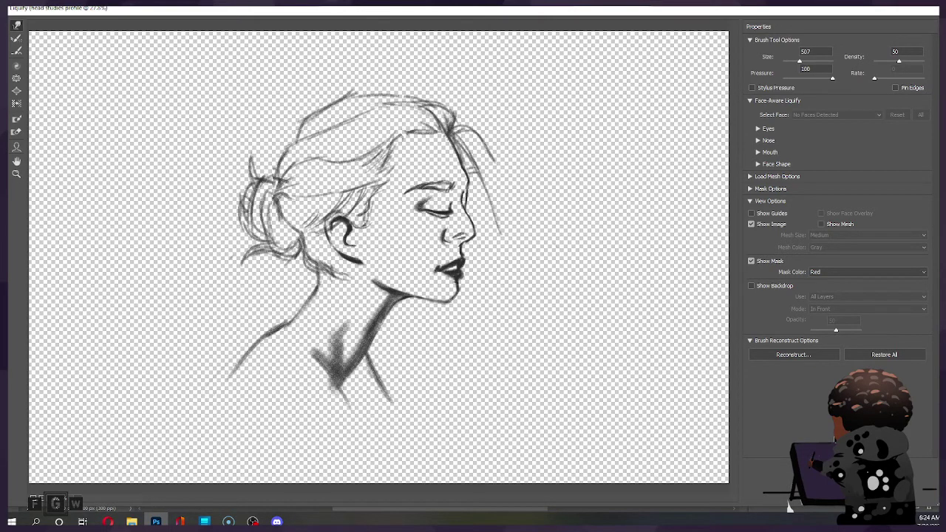
key("Return")
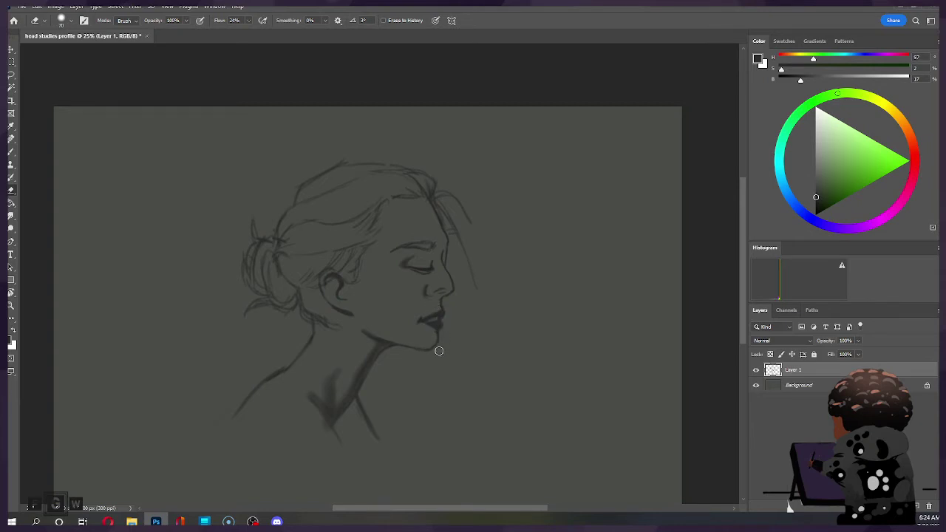
Redraw the chin contour and the lower lip with a size 30 brush, erasing stray marks around them.
key("b")
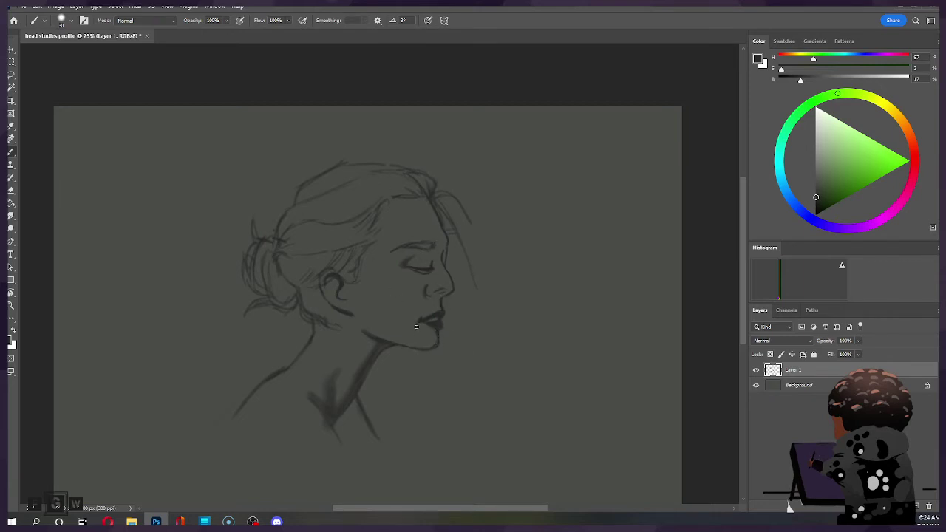
key("e")
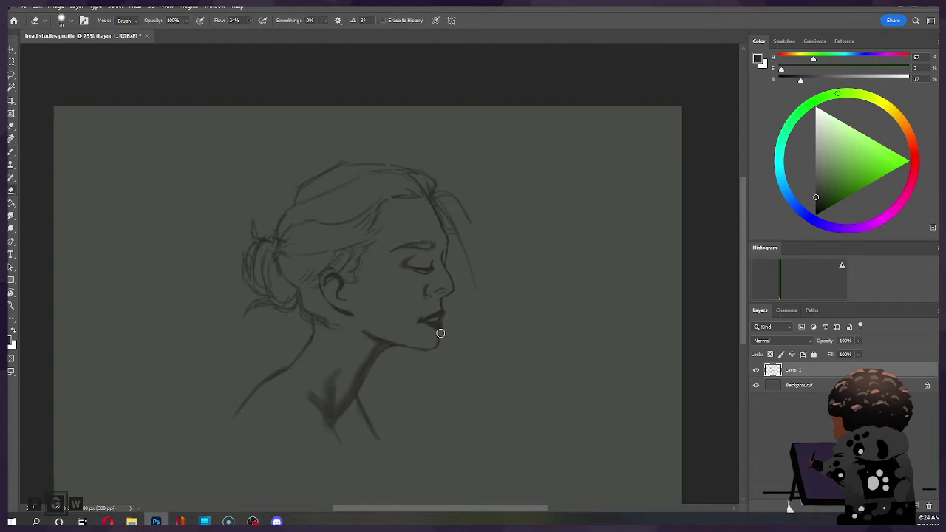
key("b")
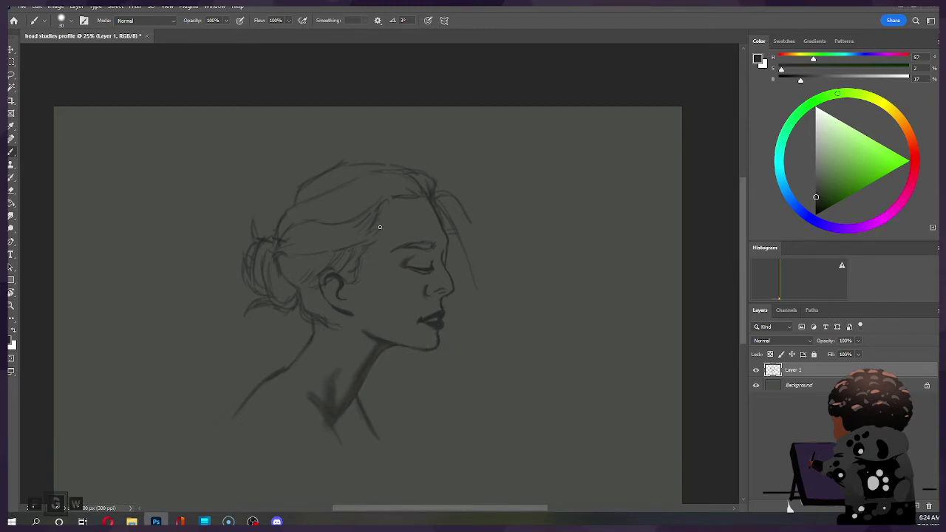
Clean up the underside of the nose and redraw the contour between the nose and the upper lip.
key("e")
key("e")
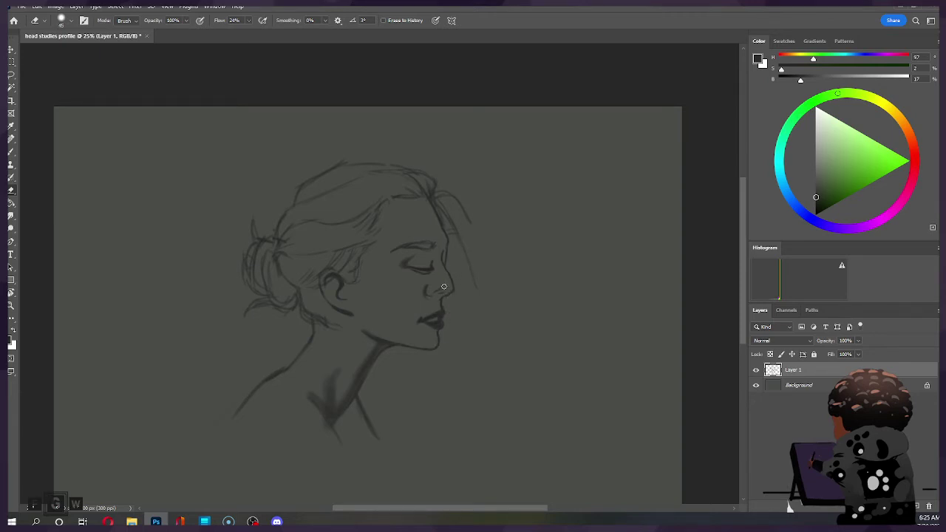
key("b")
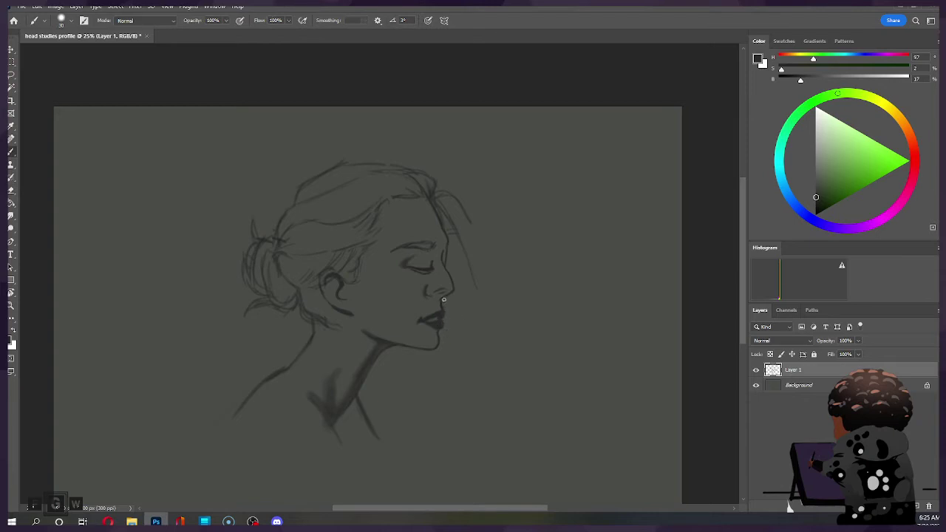
key("e")
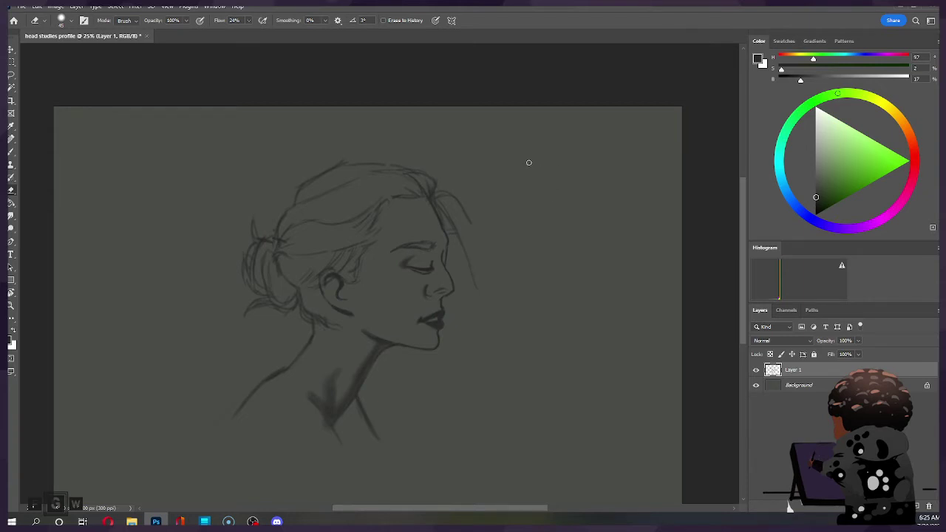
Draw the ear's inner folds and earlobe in dark lines and trim the line below the lobe.
key("b")
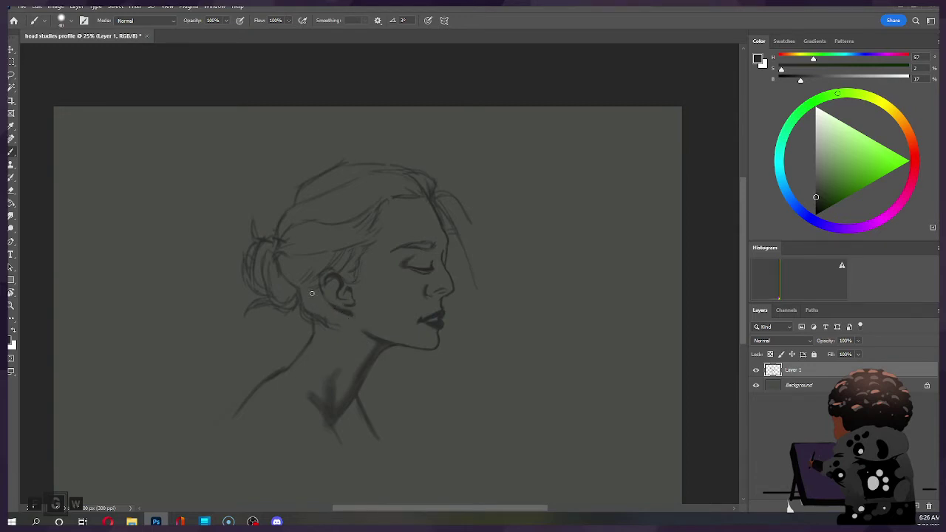
key("e")
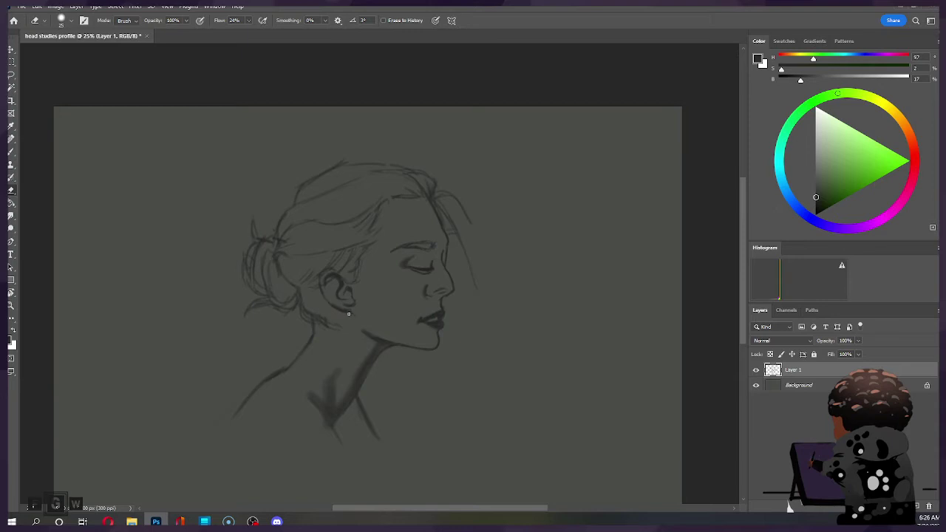
Touch up the line below the earlobe, the shading on the front of the neck and the nose bridge contour with brush and eraser.
key("b")
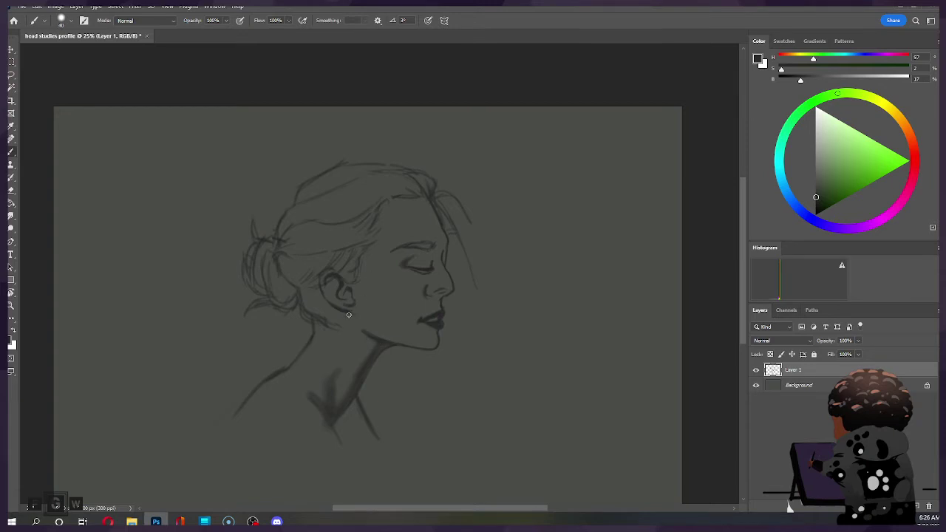
key("e")
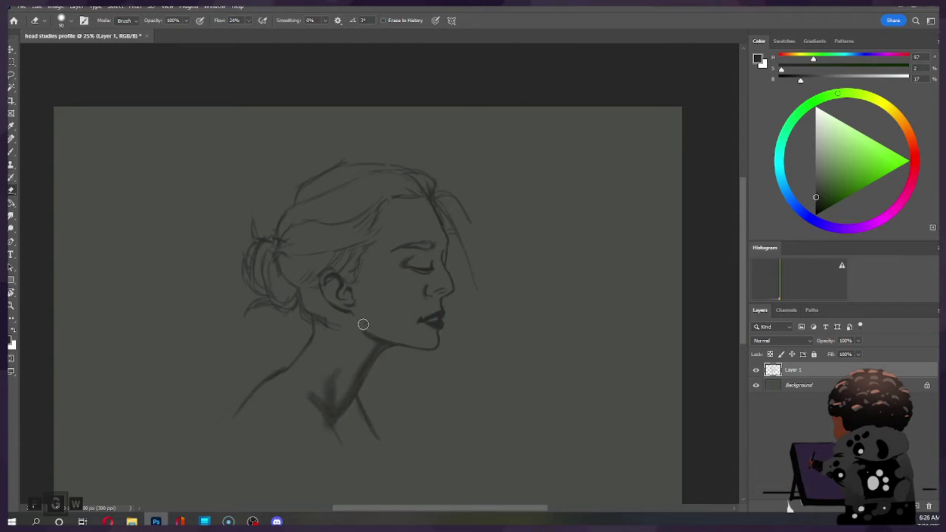
key("b")
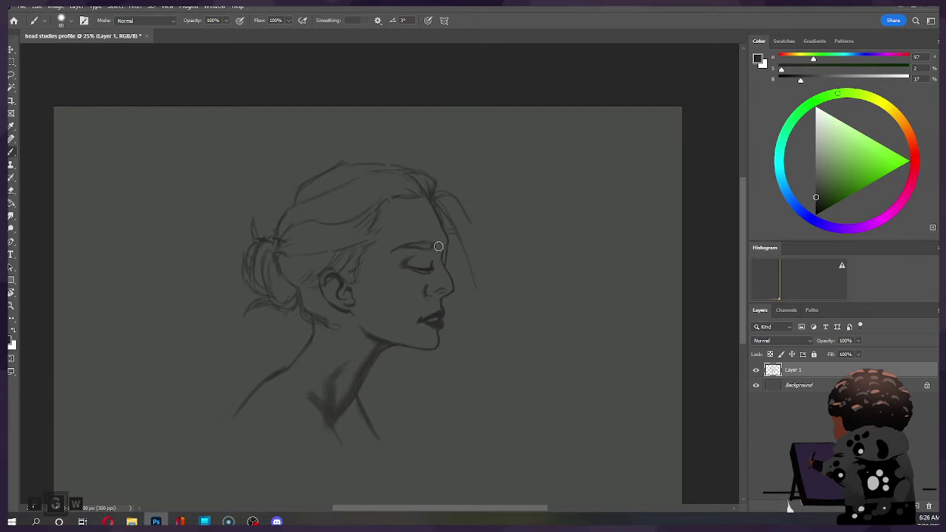
key("e")
key("bracketleft")
key("bracketleft")
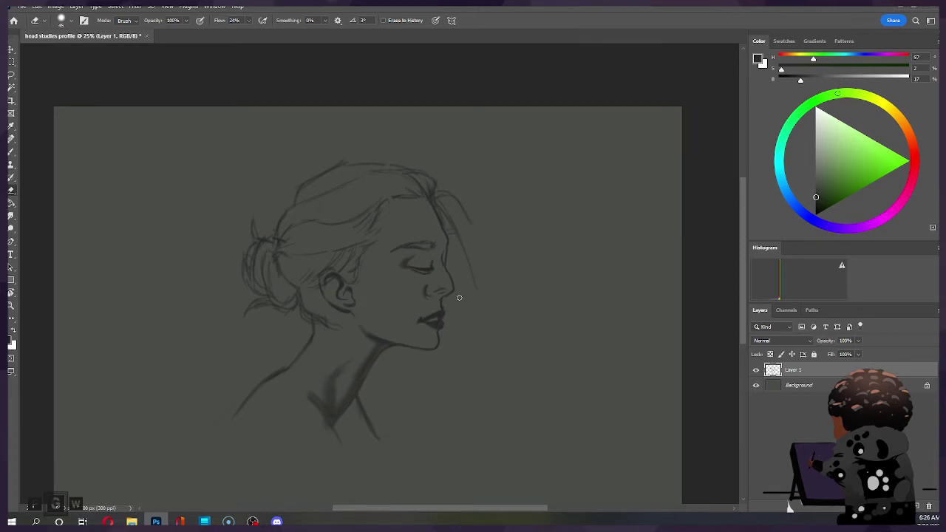
key("b")
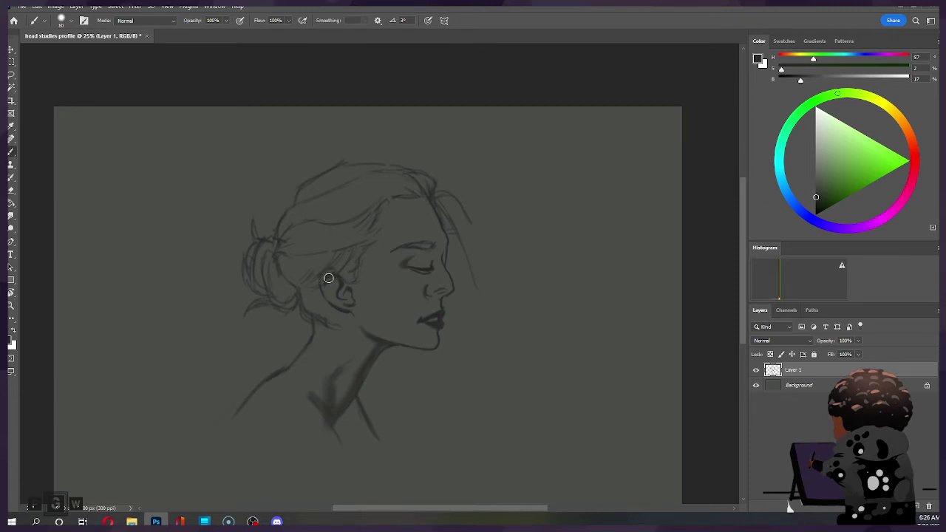
Shade the upper hollow inside the ear and trim the nearby lines with the eraser.
key("bracketright")
key("bracketright")
key("bracketright")
key("bracketright")
key("bracketleft")
key("bracketleft")
key("bracketleft")
left_click_drag(330, 275, 327, 294)
key("e")
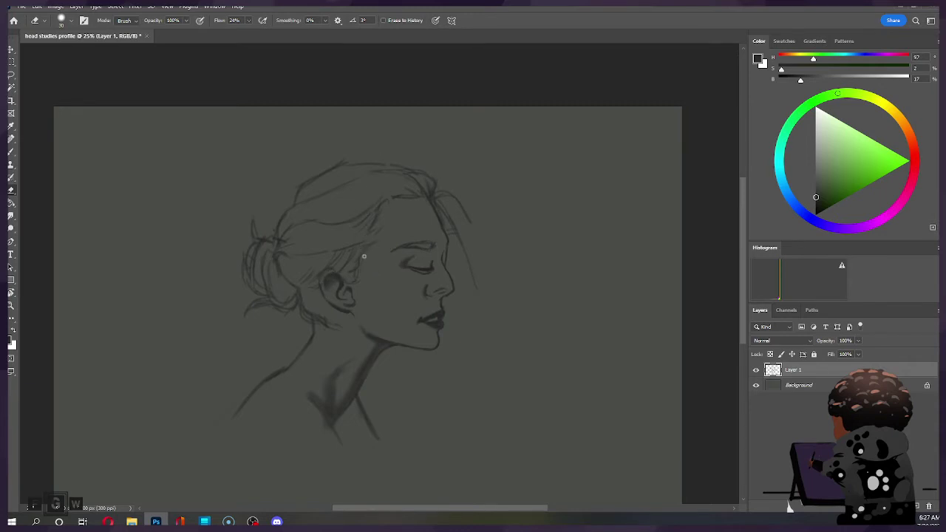
Darken the ear's inner folds with a size 50 brush and clean up the contour at the brow.
key("b")
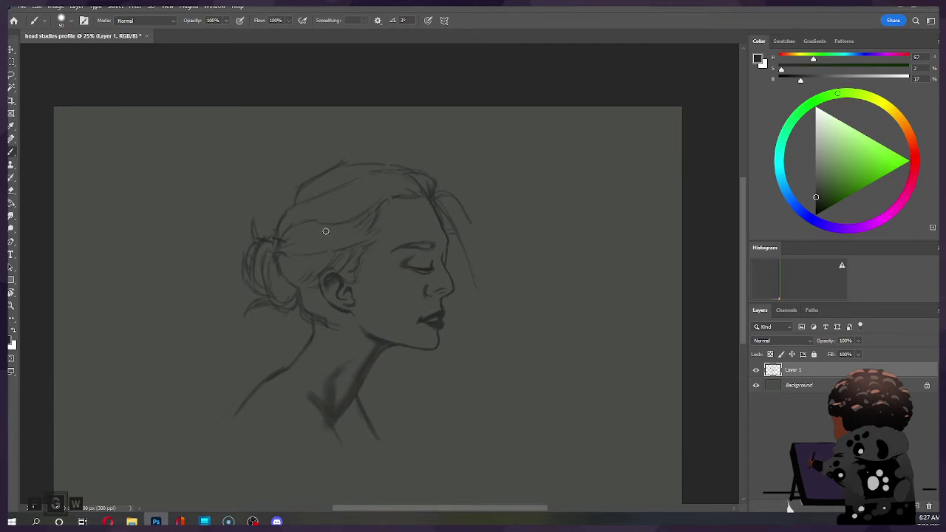
left_click_drag(330, 286, 332, 294)
mouse_move(333, 297)
left_mouse_down()
mouse_move(334, 278)
mouse_move(332, 291)
left_mouse_up()
mouse_move(323, 287)
left_mouse_down()
mouse_move(337, 279)
mouse_move(334, 294)
left_mouse_up()
key("e")
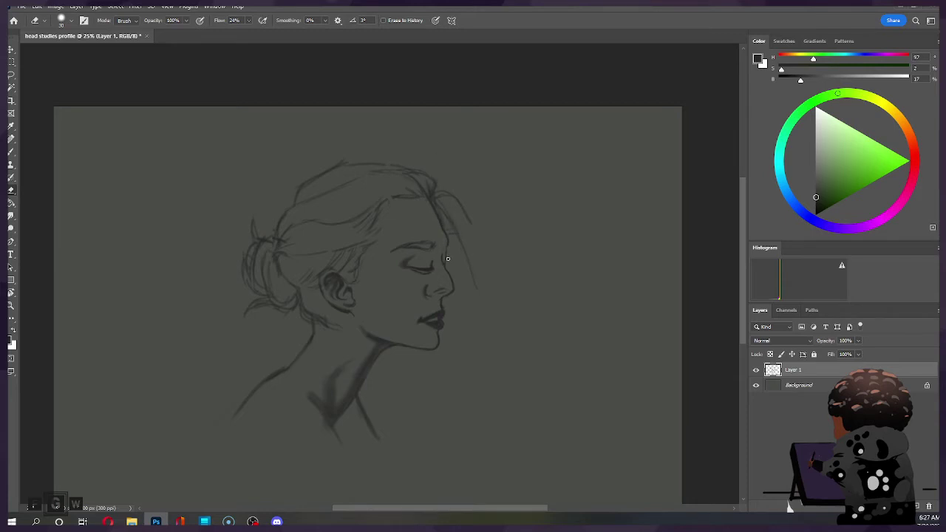
key("b")
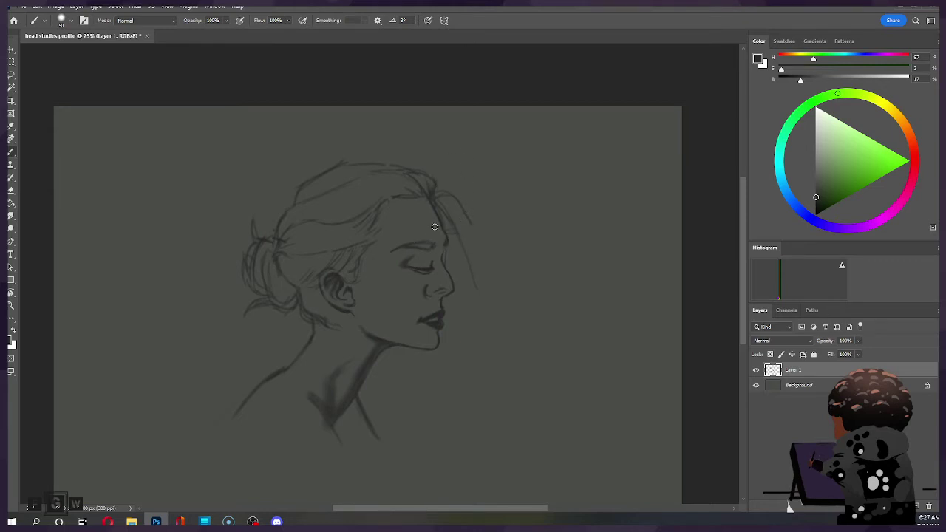
Scale the whole head drawing down slightly with Free Transform and apply it.
key("bracketleft")
key("ctrl")
key("ctrl+t")
mouse_move(530, 154)
left_mouse_down()
mouse_move(452, 224)
mouse_move(503, 182)
left_mouse_up()
left_click(488, 20)
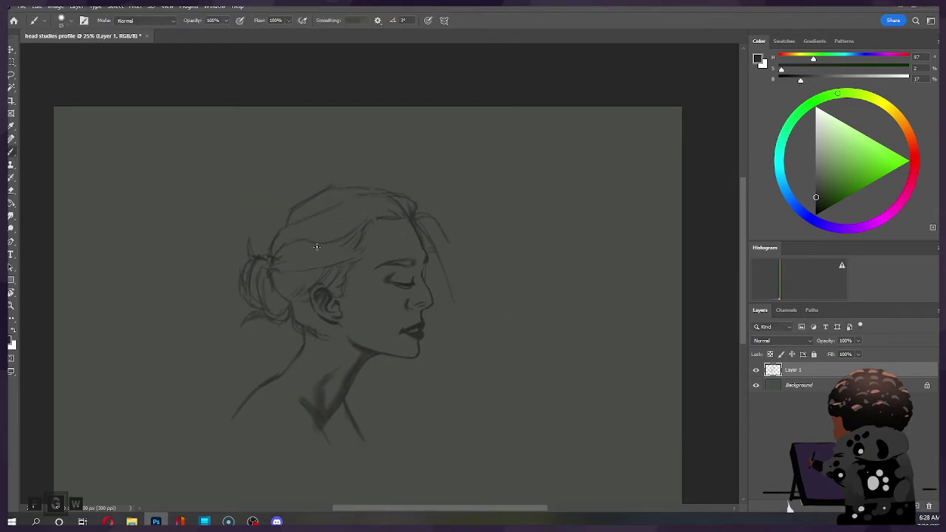
Try shading the hair just behind the ear with a soft, enlarged brush.
key("bracketright")
key("bracketright")
key("bracketright")
key("bracketright")
mouse_move(296, 302)
left_mouse_down()
mouse_move(319, 299)
mouse_move(297, 305)
left_mouse_up()
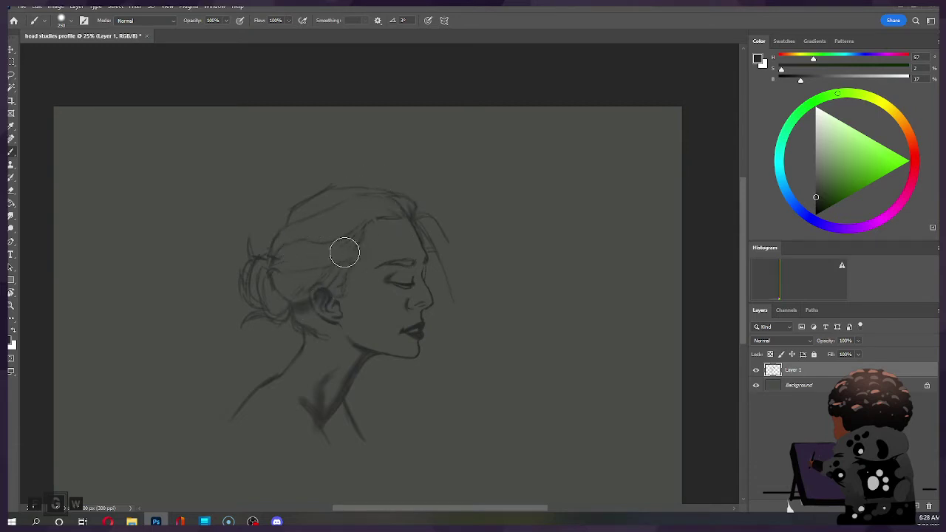
Try shading a dark band of hair running from the bun toward the area above the ear.
key("bracketleft")
left_click_drag(279, 273, 309, 274)
key("bracketright")
key("bracketright")
key("bracketleft")
key("bracketleft")
key("bracketleft")
key("bracketleft")
key("bracketleft")
key("bracketleft")
key("bracketleft")
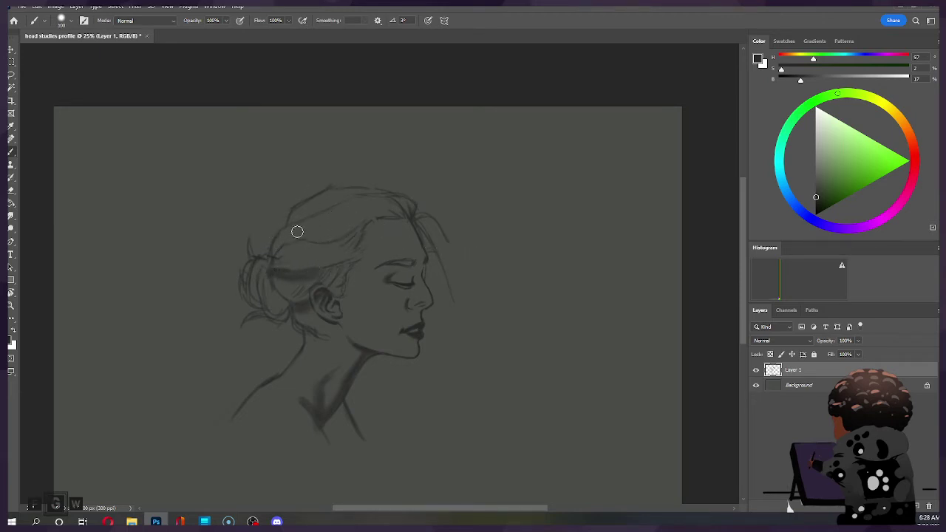
Try shading the hair at the back of the head above the bun with a large soft brush.
key("bracketright")
key("bracketright")
key("bracketright")
key("bracketright")
key("bracketleft")
key("bracketleft")
mouse_move(276, 245)
left_mouse_down()
mouse_move(276, 254)
mouse_move(290, 232)
left_mouse_up()
key("bracketright")
key("bracketright")
key("bracketright")
key("bracketright")
key("bracketleft")
key("bracketleft")
key("bracketleft")
key("bracketleft")
key("bracketleft")
key("bracketleft")
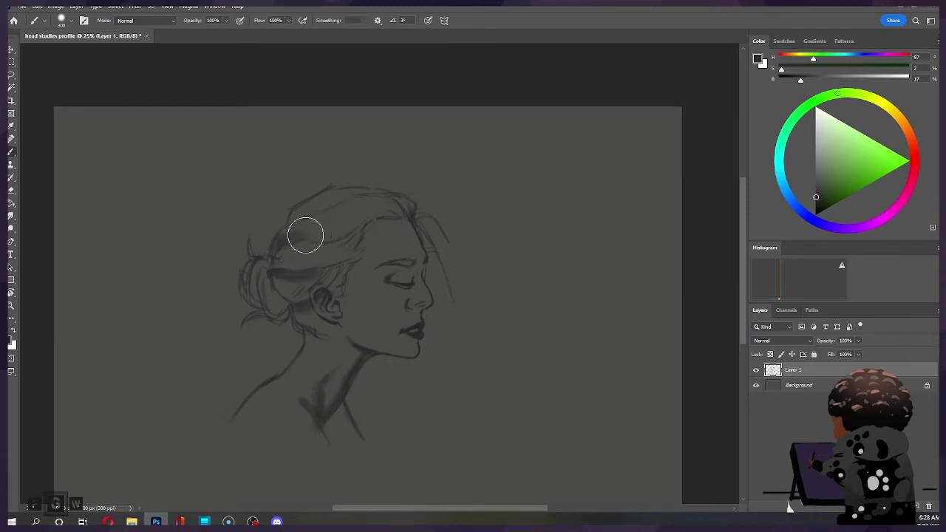
key("bracketleft")
key("bracketleft")
key("bracketleft")
key("bracketleft")
key("bracketleft")
key("bracketleft")
key("bracketleft")
Undo the shading on the bun, behind the ear and across the back of the head.
left_click(108, 522)
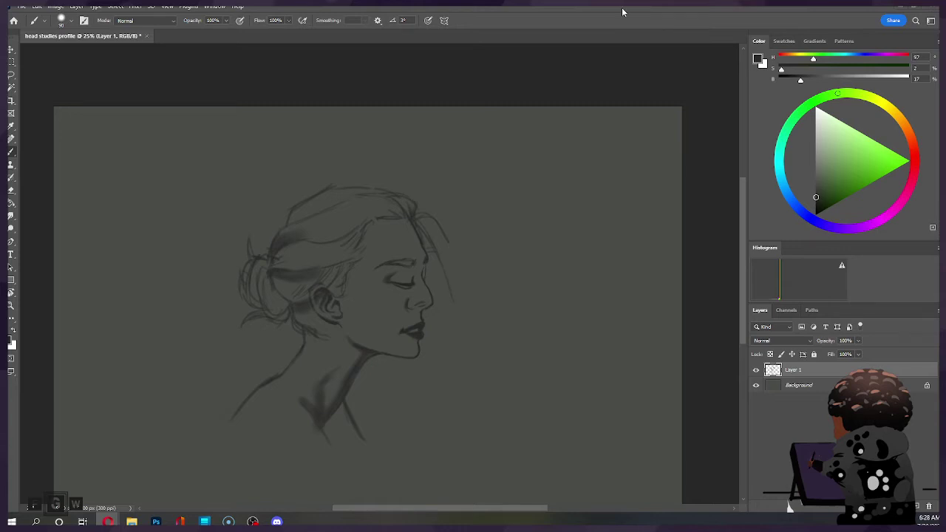
left_click(324, 223)
key("bracketright")
key("bracketright")
key("bracketright")
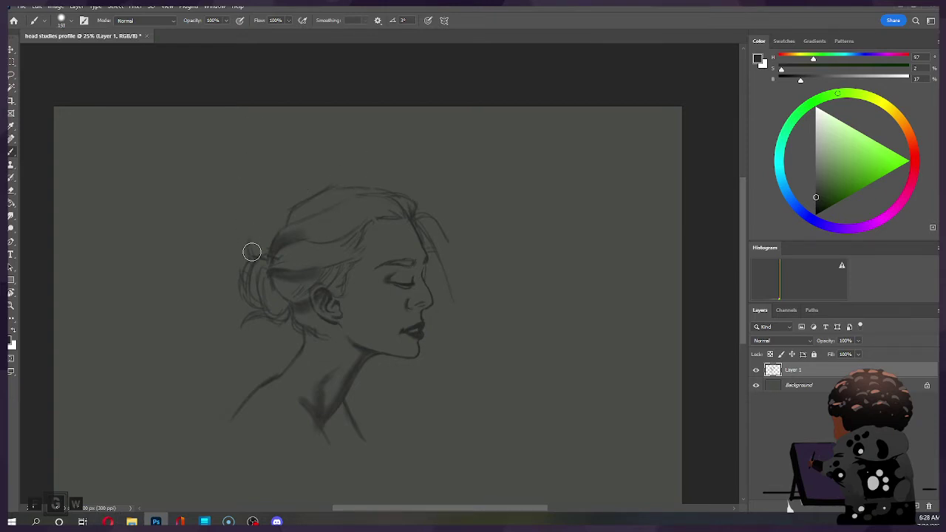
mouse_move(272, 275)
left_mouse_down()
mouse_move(262, 279)
mouse_move(284, 310)
left_mouse_up()
key("ctrl+z")
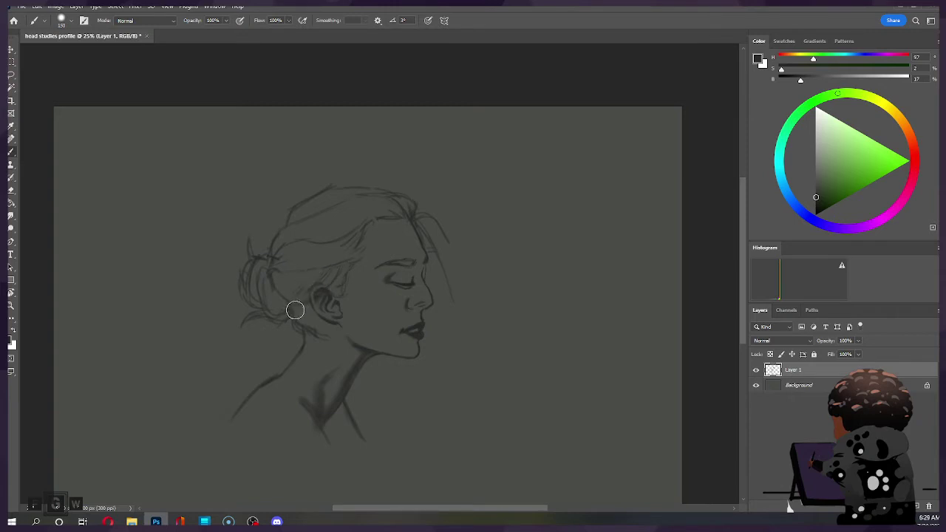
Softly shade the hair between the bun and the ear with a large brush.
key("bracketright")
key("bracketright")
key("bracketright")
key("bracketright")
key("bracketright")
key("bracketleft")
key("bracketleft")
key("bracketleft")
key("bracketleft")
key("bracketleft")
key("bracketleft")
key("bracketleft")
key("bracketleft")
key("bracketleft")
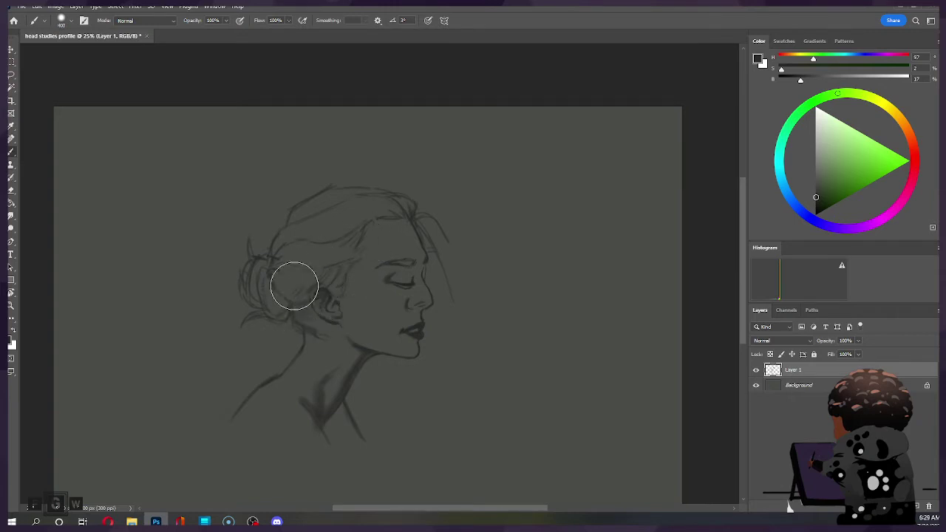
key("bracketright")
key("bracketright")
key("bracketright")
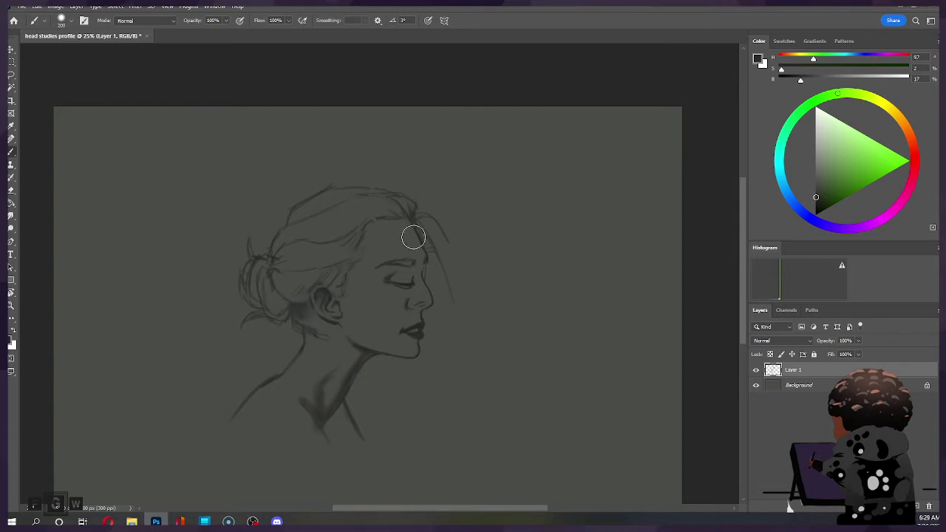
Shade the hairline below the ear and soften its lower edge with the eraser.
key("bracketleft")
left_click_drag(322, 326, 340, 348)
mouse_move(312, 316)
left_mouse_down()
mouse_move(312, 332)
mouse_move(315, 306)
mouse_move(300, 319)
mouse_move(310, 320)
mouse_move(305, 345)
mouse_move(321, 340)
left_mouse_up()
key("e")
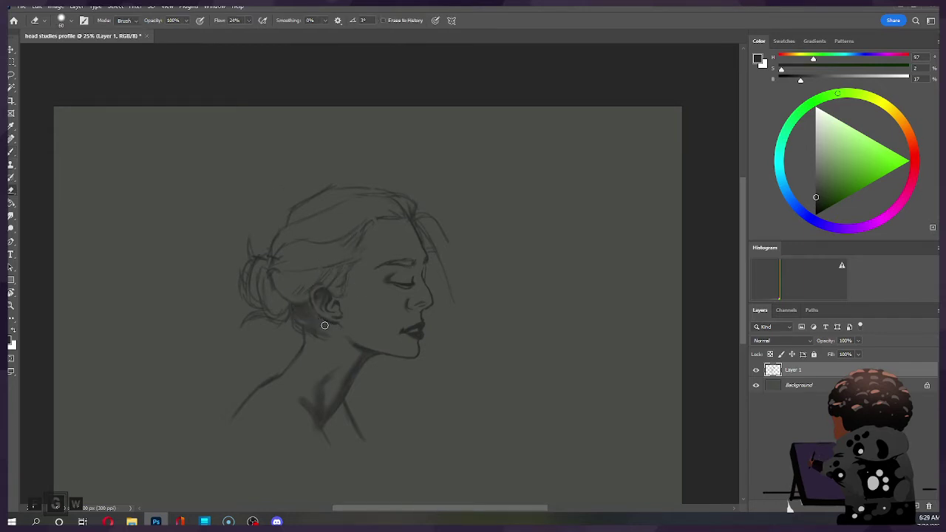
Draw loose hair strands at the nape with a smaller brush and trim them with the eraser.
key("b")
key("bracketleft")
key("bracketleft")
key("bracketleft")
key("bracketleft")
key("bracketleft")
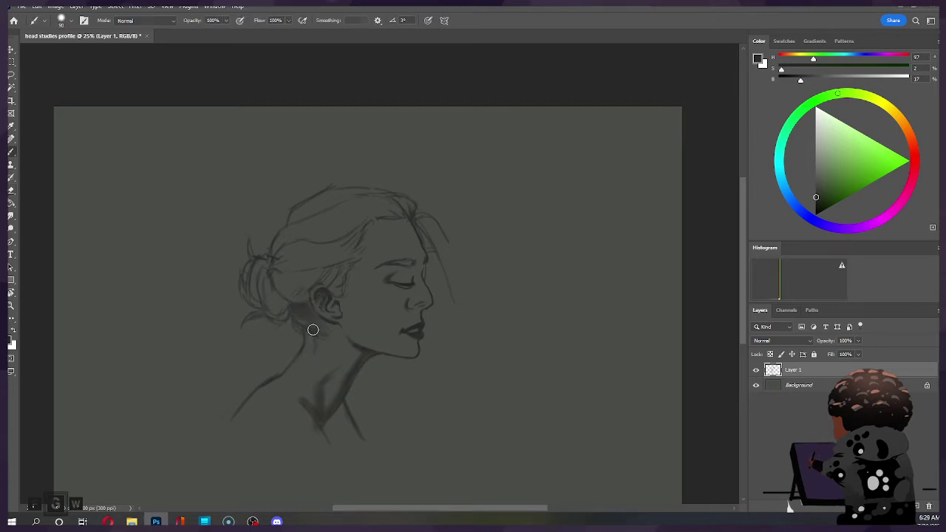
key("ctrl")
key("ctrl")
key("e")
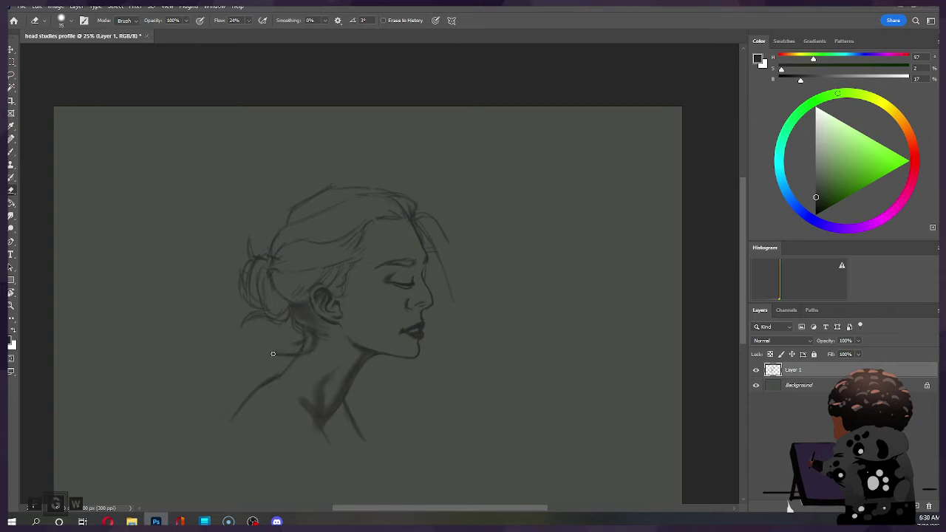
key("b")
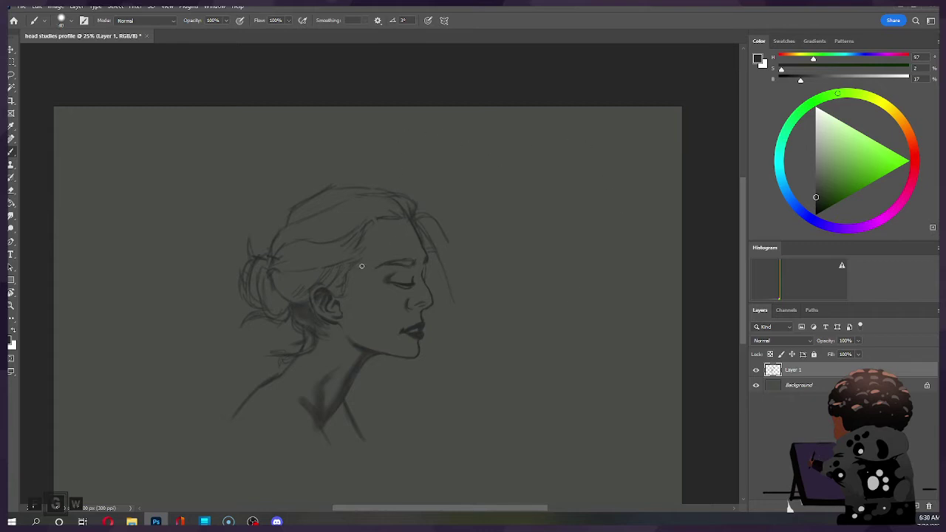
Shade the lower part of the hair bun with a dark soft spot.
key("bracketright")
key("bracketright")
key("bracketright")
key("bracketright")
key("bracketright")
key("bracketright")
key("bracketright")
key("bracketleft")
key("bracketleft")
key("bracketleft")
key("bracketleft")
key("bracketleft")
key("bracketleft")
key("bracketleft")
key("bracketleft")
key("bracketleft")
key("bracketleft")
mouse_move(271, 311)
left_mouse_down()
mouse_move(268, 291)
mouse_move(273, 312)
left_mouse_up()
Extend the dark shading up the bun's inner side and blend it toward the hair behind the ear.
key("l")
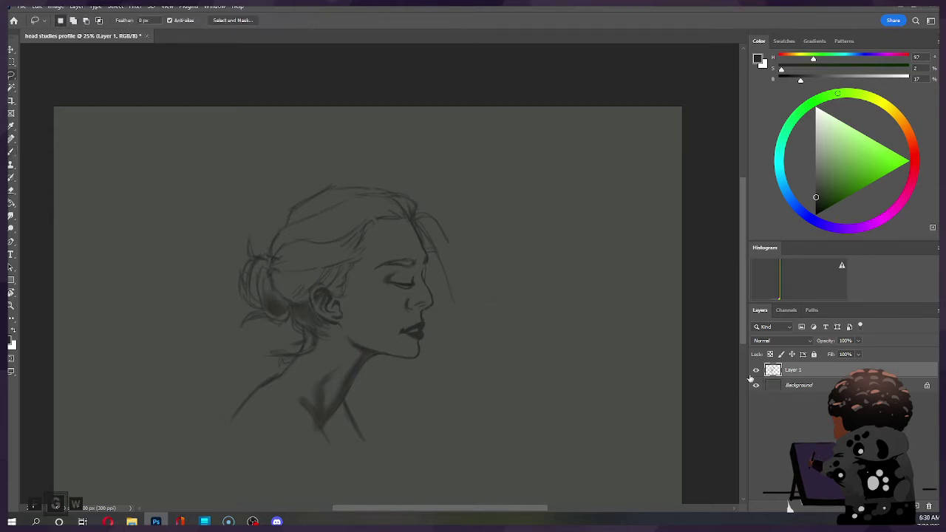
key("b")
mouse_move(281, 246)
left_mouse_down()
mouse_move(253, 264)
mouse_move(254, 277)
left_mouse_up()
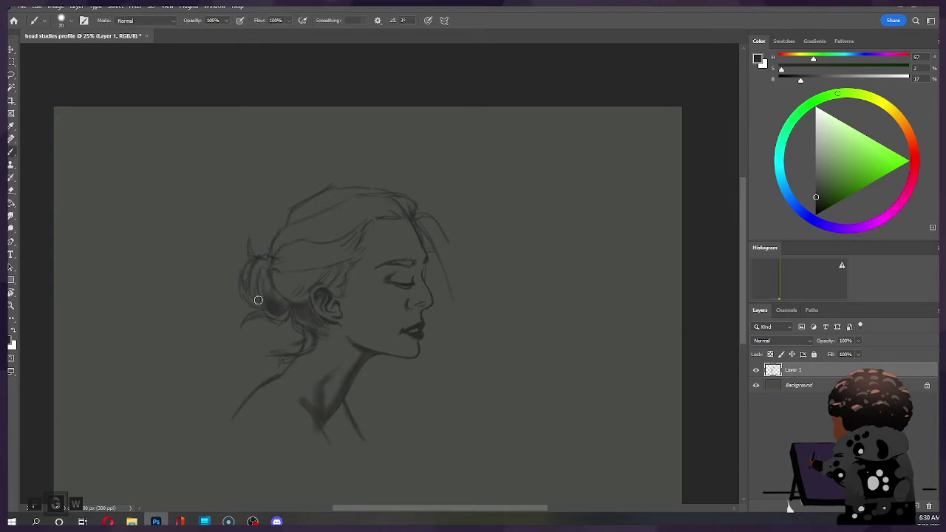
key("bracketright")
key("ctrl")
key("bracketright")
key("bracketright")
key("bracketright")
key("bracketright")
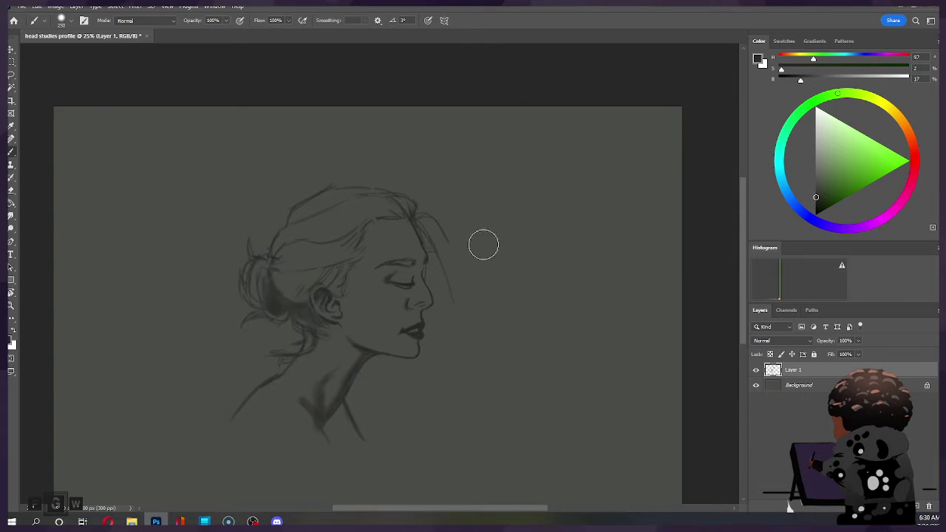
Save the document and set Layer 1's blend mode to Multiply.
key("ctrl")
key("ctrl")
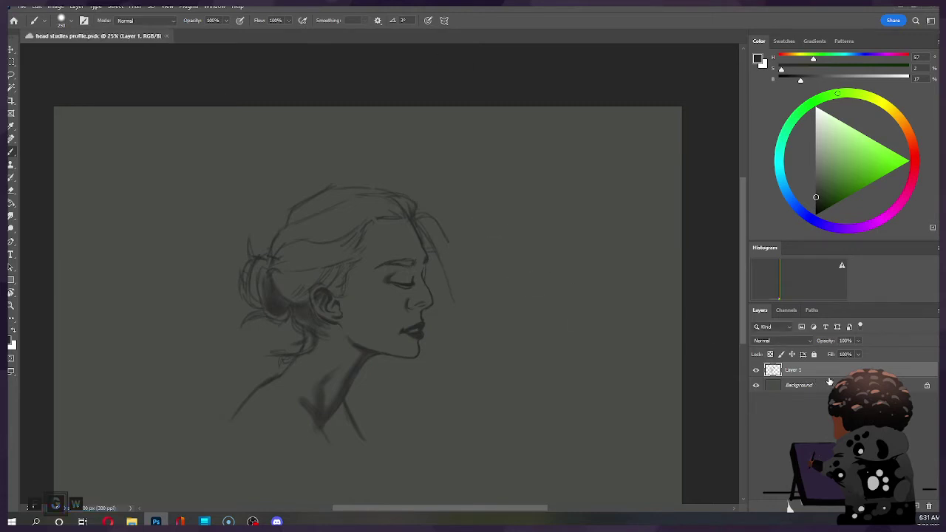
left_click(786, 341)
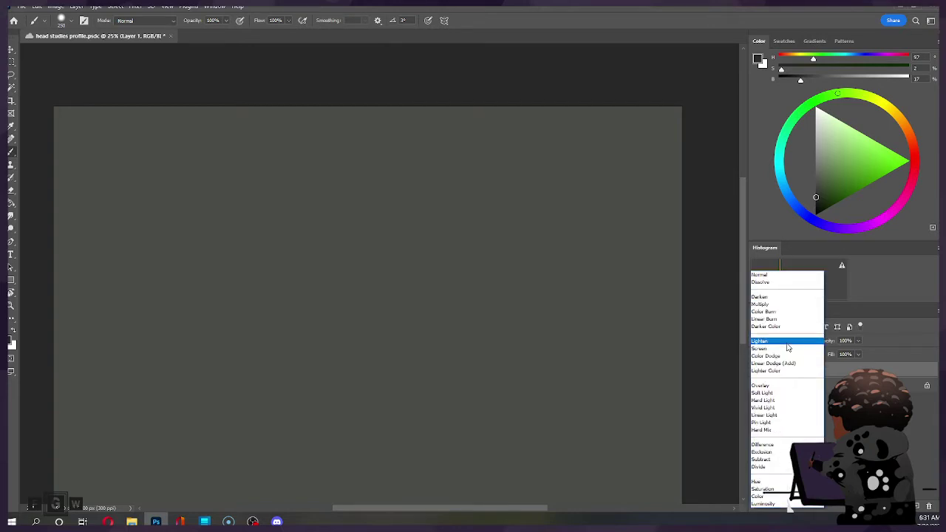
left_click(762, 305)
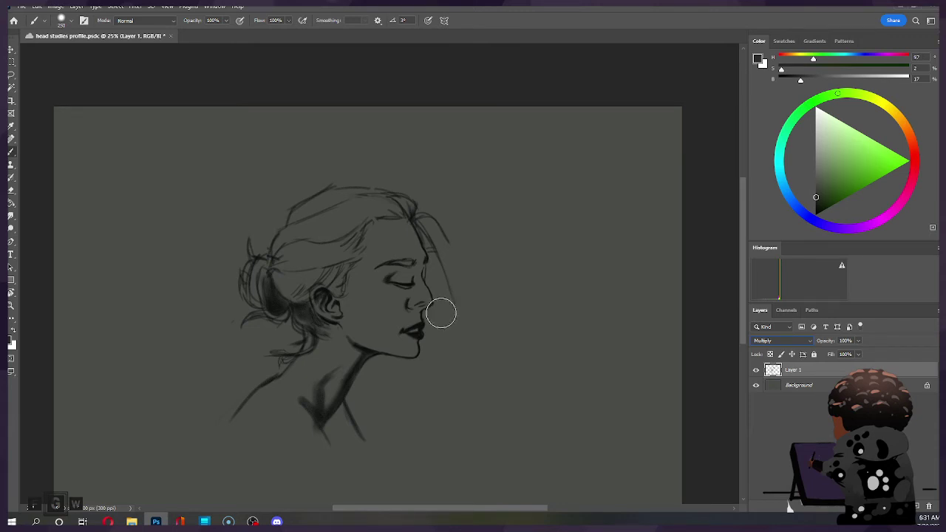
Erase the faint stray marks and smudges around the head and neck with an enlarged eraser.
key("e")
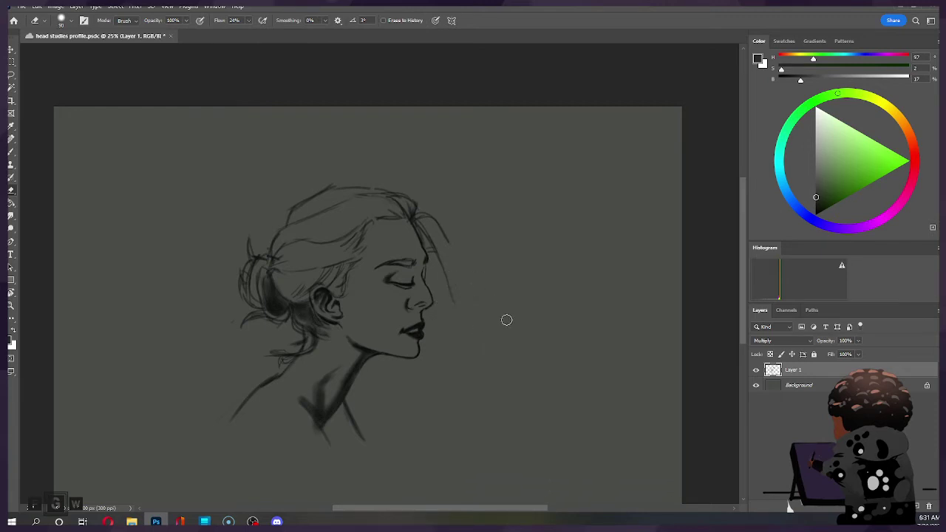
key("bracketright")
key("bracketright")
key("bracketright")
key("bracketright")
key("bracketright")
key("bracketright")
key("bracketleft")
key("bracketleft")
key("bracketleft")
key("bracketleft")
key("bracketleft")
Softly shade the front of the forehead below the hairline with a large brush.
key("b")
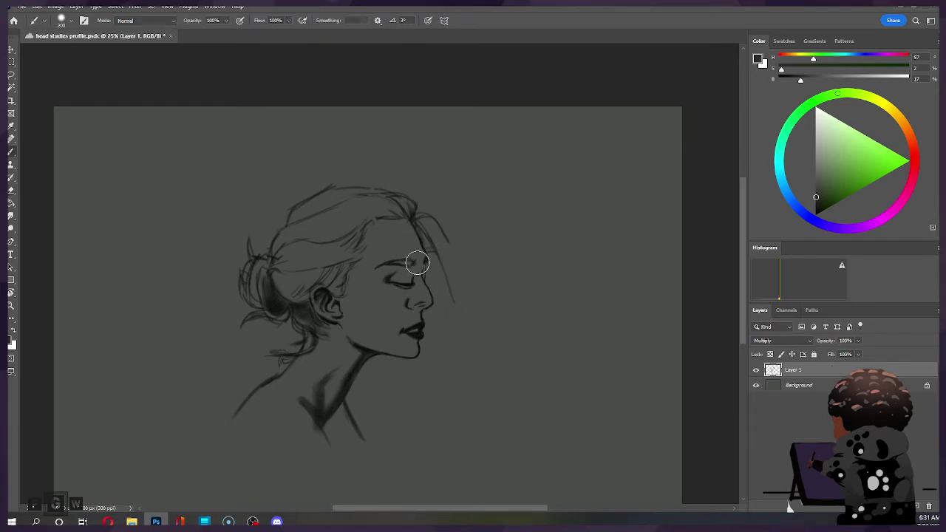
key("bracketright")
key("bracketright")
key("bracketright")
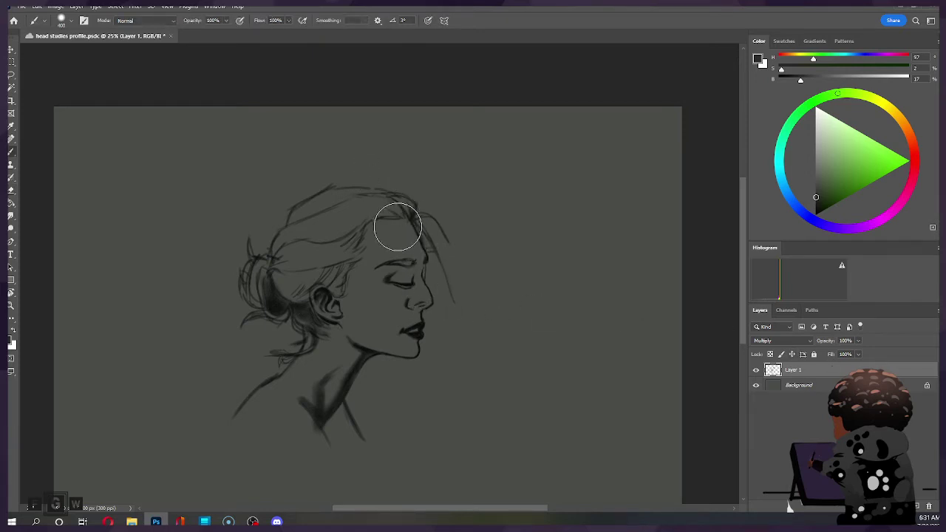
mouse_move(416, 220)
left_mouse_down()
mouse_move(418, 255)
mouse_move(416, 226)
left_mouse_up()
key("bracketright")
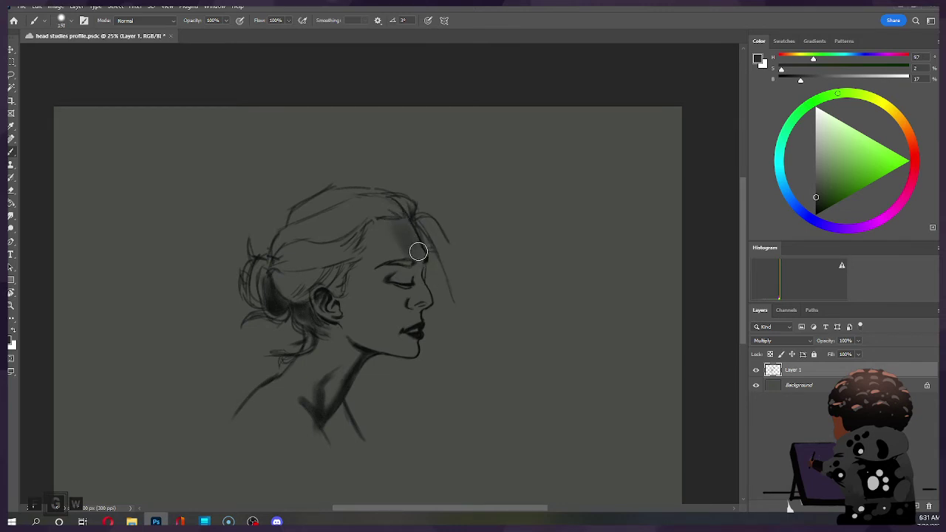
Softly shade the brow and front of the forehead with a large brush, erasing the spill in front of the profile.
key("bracketright")
key("bracketright")
key("bracketright")
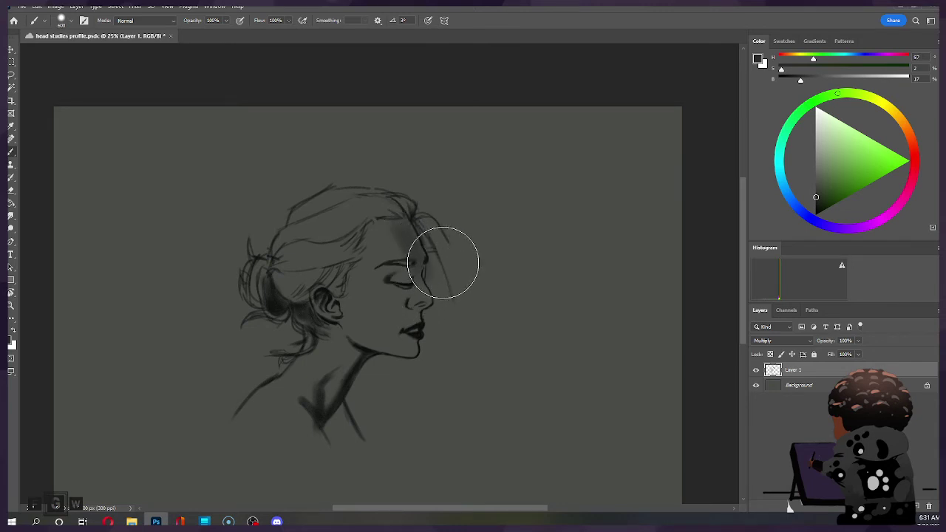
key("e")
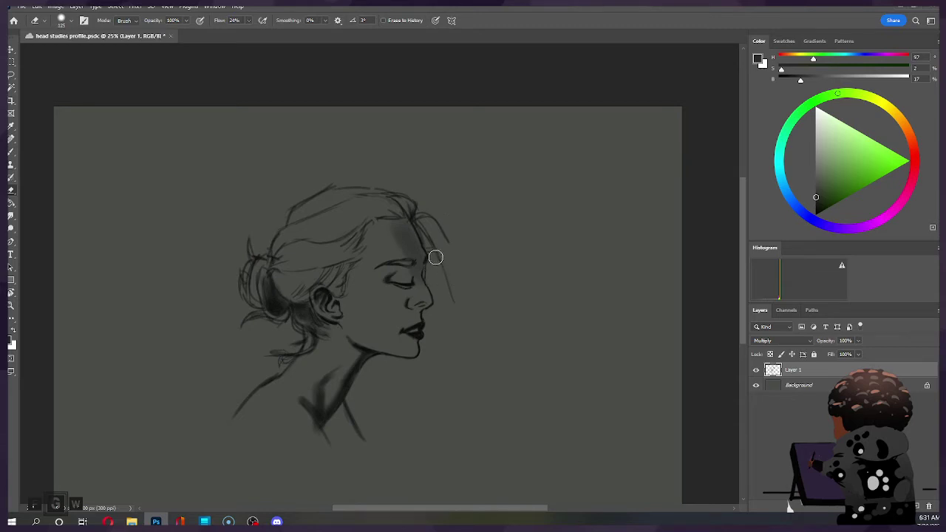
key("b")
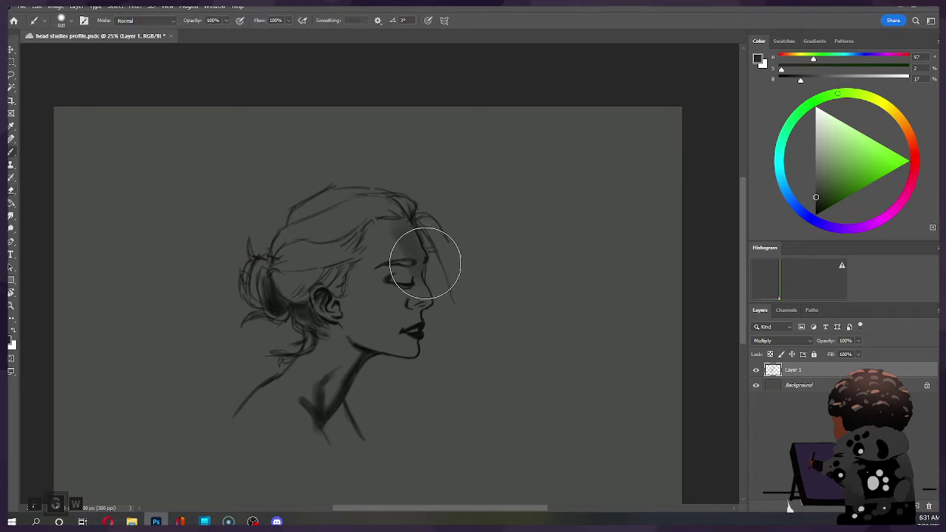
Deepen the forehead's front edge with a smaller brush and erase excess shading around the inner eye and nose.
key("bracketleft")
key("bracketleft")
key("bracketleft")
key("bracketleft")
key("bracketleft")
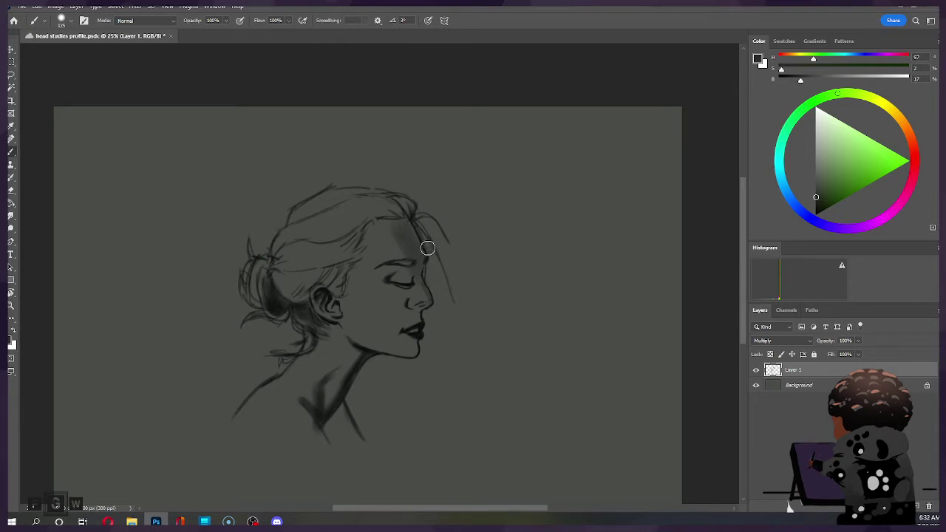
key("e")
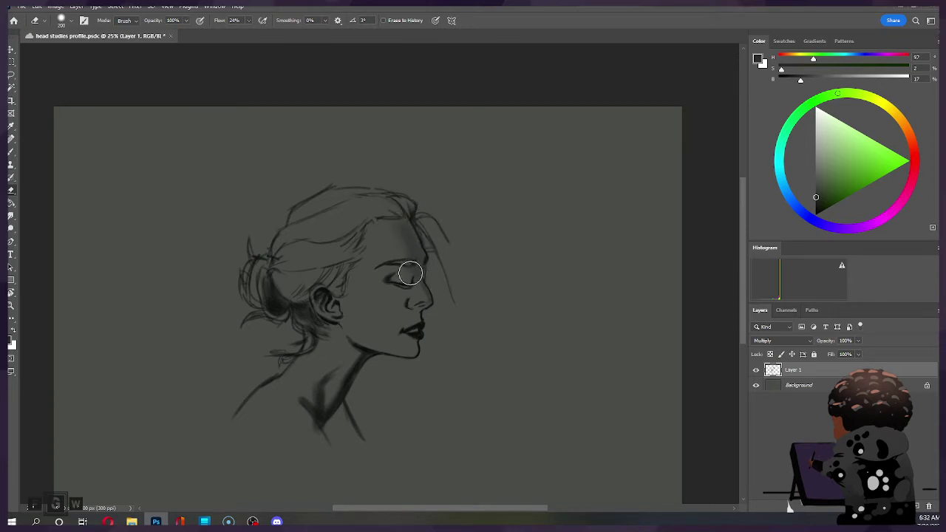
left_click_drag(420, 286, 429, 294)
Darken the inner eye socket and closed eyelid with a small brush.
key("b")
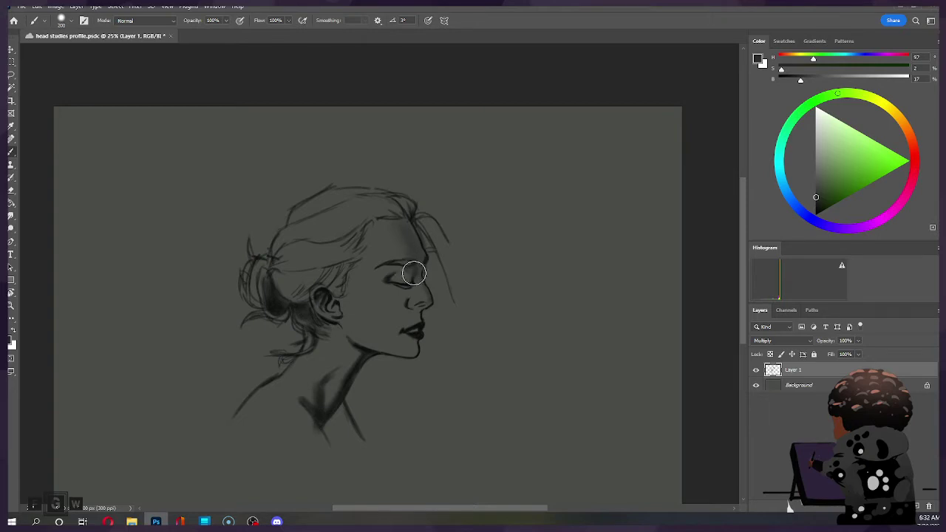
key("ctrl")
key("bracketleft")
key("bracketleft")
left_click_drag(413, 281, 406, 292)
mouse_move(443, 255)
left_mouse_down()
mouse_move(448, 249)
mouse_move(444, 270)
left_mouse_up()
left_click_drag(386, 278, 407, 286)
Blend soft shading around the eye and the side of the nose with varied brush sizes.
key("bracketright")
key("bracketright")
key("bracketright")
key("bracketright")
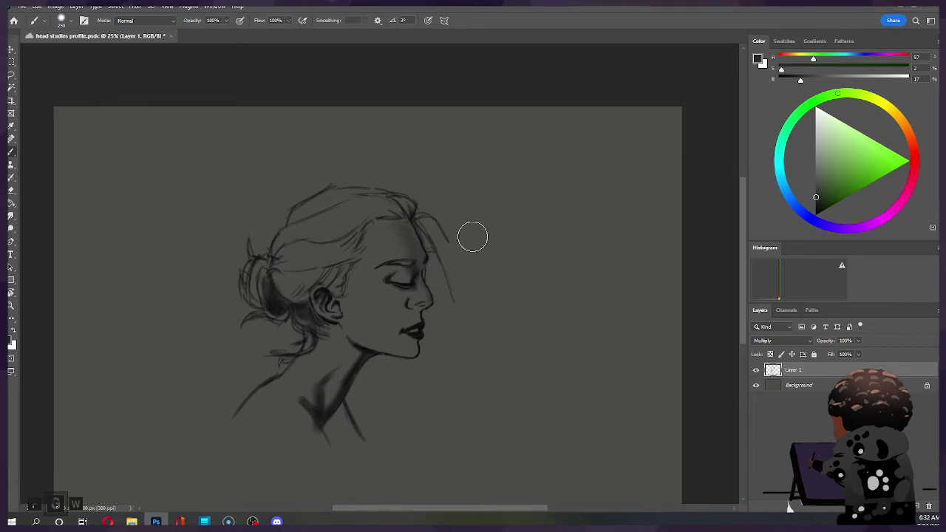
key("bracketleft")
key("bracketleft")
key("bracketleft")
key("bracketleft")
key("ctrl")
key("bracketleft")
key("bracketleft")
key("bracketleft")
key("ctrl")
Softly shade the chin and the lower cheek beside the mouth, adjusting the brush size between strokes.
key("bracketright")
key("bracketright")
key("bracketright")
key("bracketright")
key("bracketright")
key("bracketleft")
key("bracketleft")
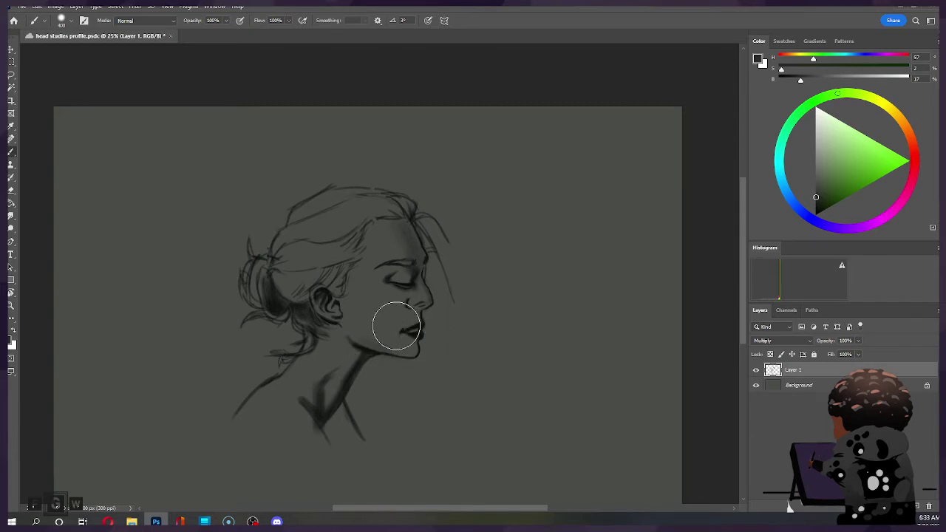
key("bracketleft")
key("bracketleft")
key("bracketleft")
mouse_move(390, 353)
left_mouse_down()
mouse_move(426, 352)
mouse_move(414, 321)
left_mouse_up()
key("bracketright")
key("bracketright")
key("bracketright")
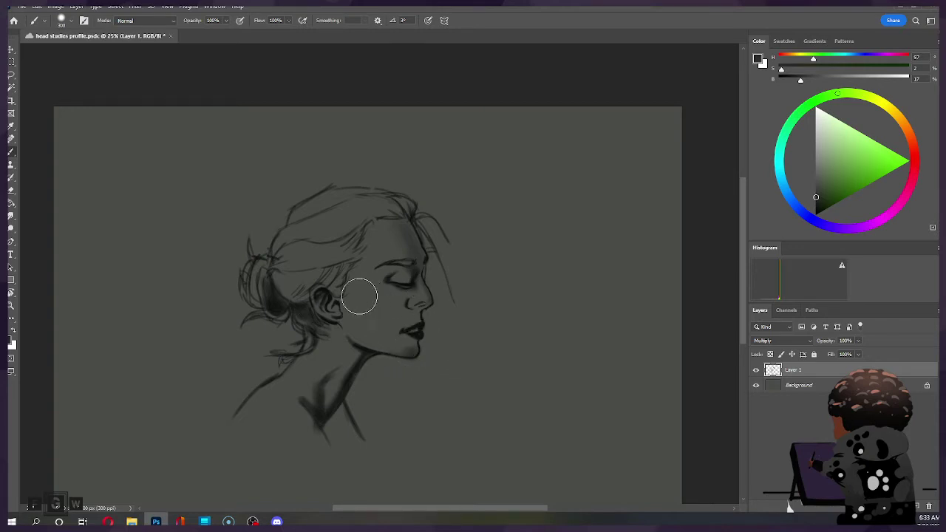
Lighten the shading beside the mouth with the eraser and darken the underside of the chin.
key("bracketleft")
key("bracketleft")
key("bracketleft")
key("bracketleft")
key("bracketleft")
key("e")
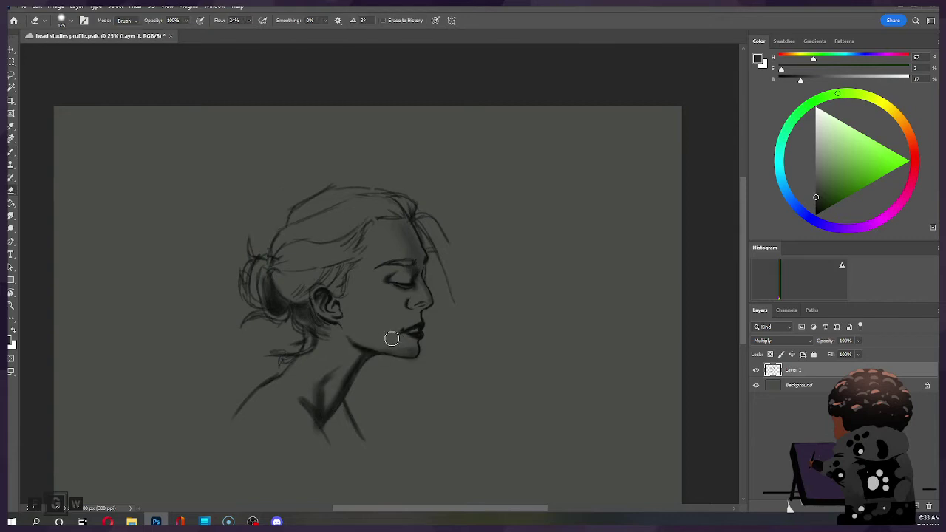
key("bracketright")
key("b")
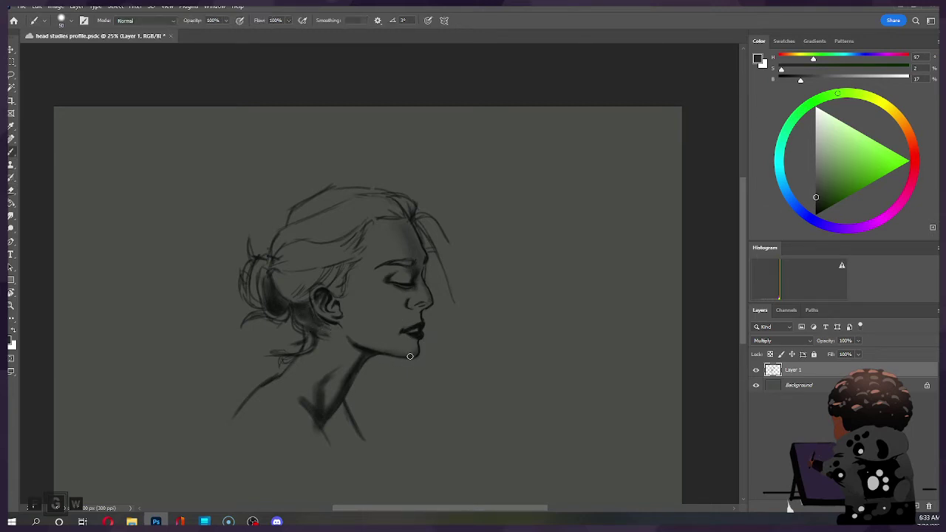
Soften the jawline from below the ear to the chin with an enlarged eraser.
key("e")
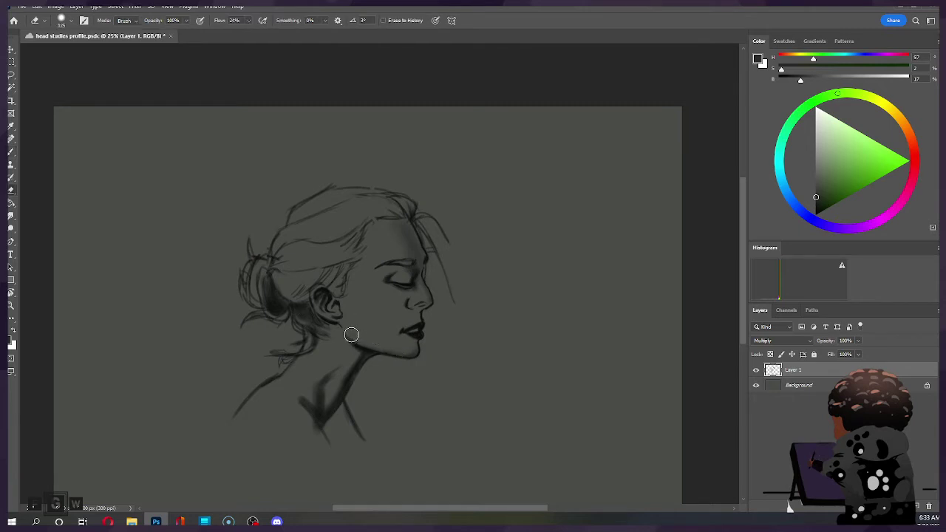
key("bracketleft")
key("bracketright")
key("bracketright")
key("bracketright")
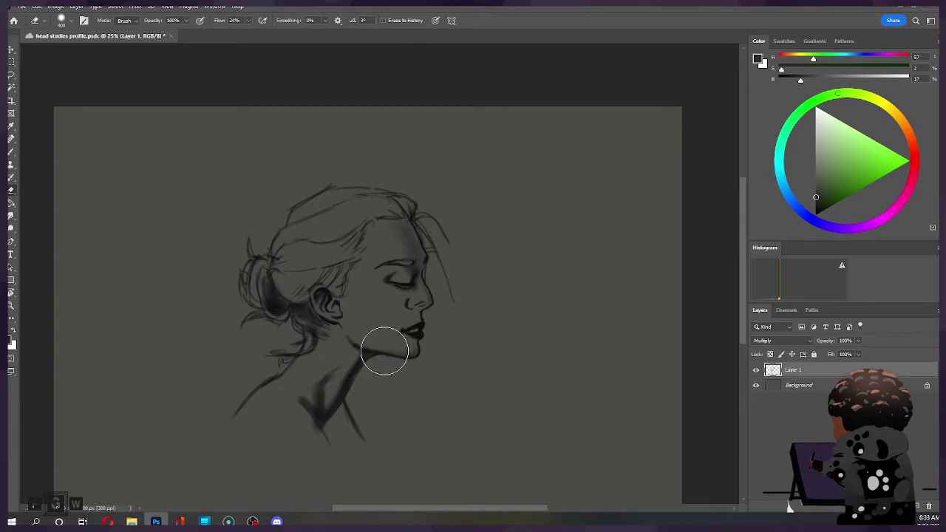
key("bracketleft")
key("bracketleft")
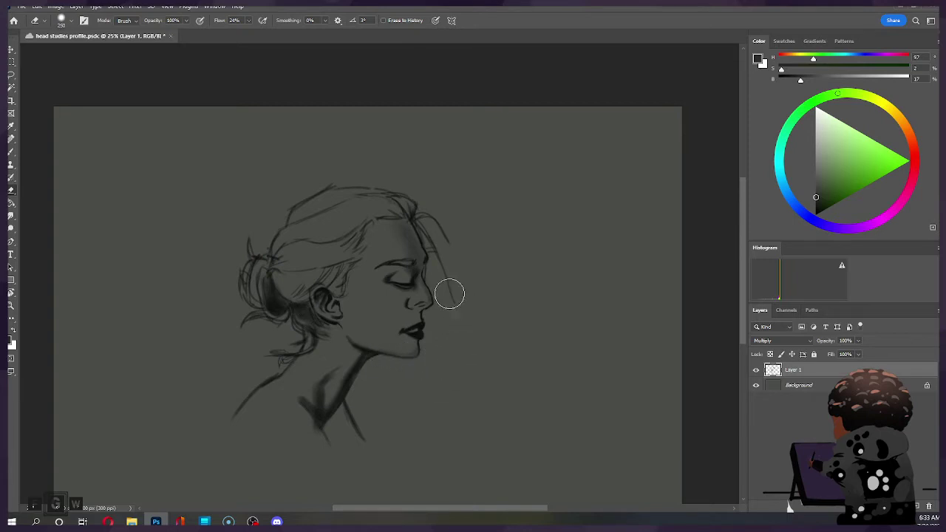
Rebuild the soft shadow along the jaw and chin, erasing the excess on the chin.
key("b")
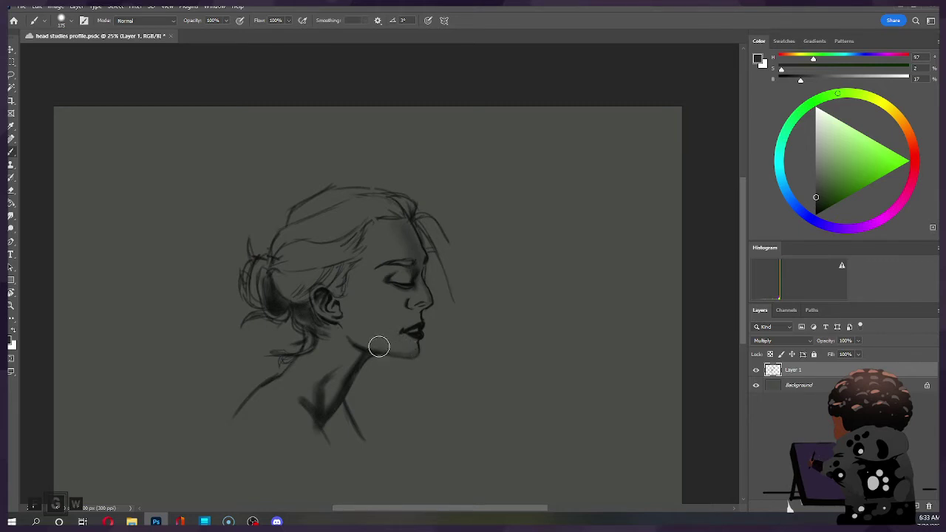
key("e")
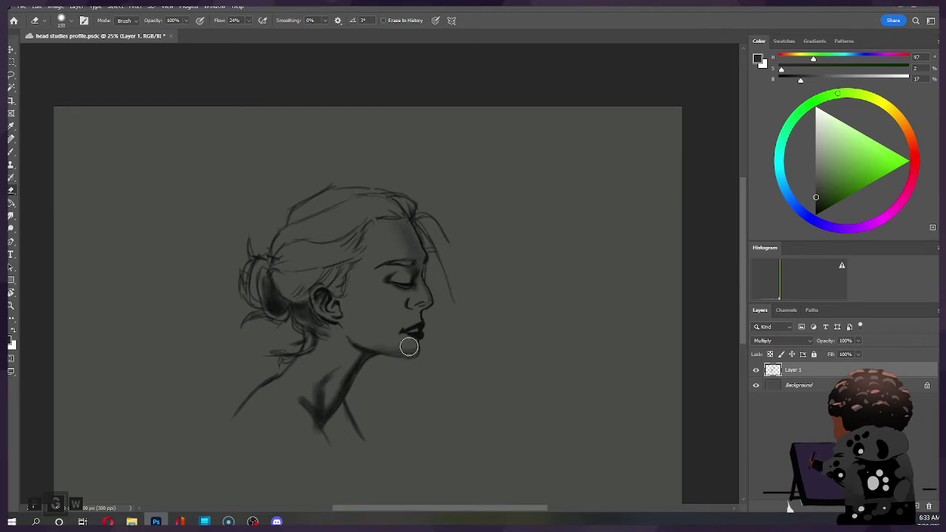
key("bracketright")
key("bracketright")
key("bracketleft")
key("bracketleft")
key("bracketleft")
key("b")
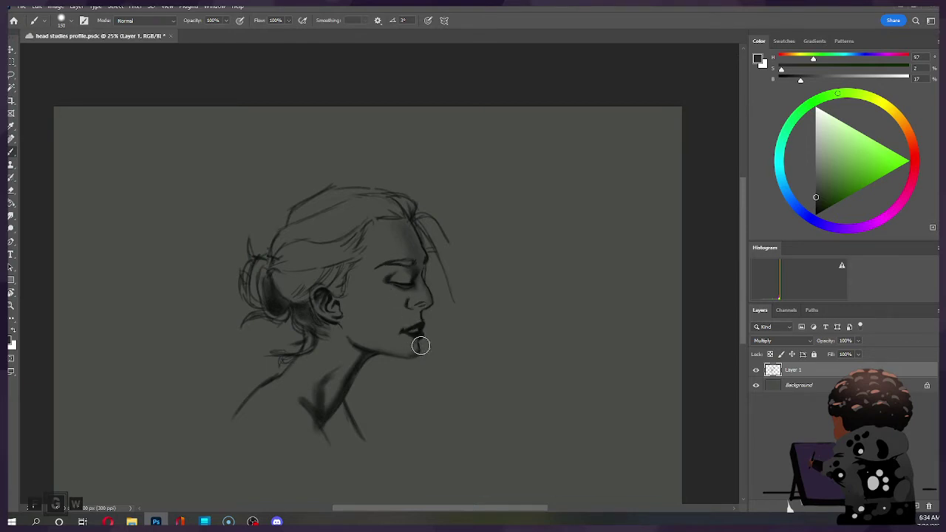
key("bracketright")
Clean up the front of the ear, then shade the inner ear and the back of the jaw.
key("e")
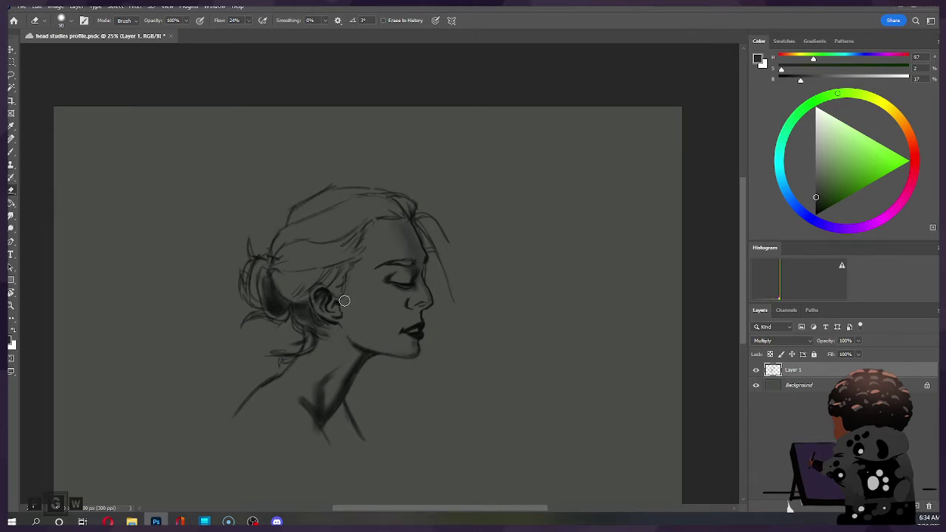
key("b")
left_click_drag(320, 292, 331, 311)
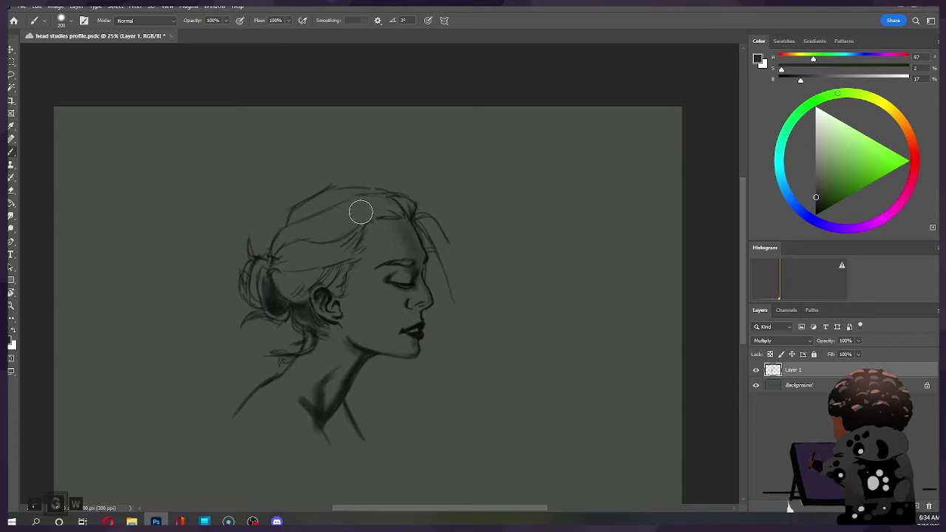
left_click_drag(344, 340, 371, 353)
Erase stray tone at the jaw corner below the ear and blend a soft shadow along it.
key("e")
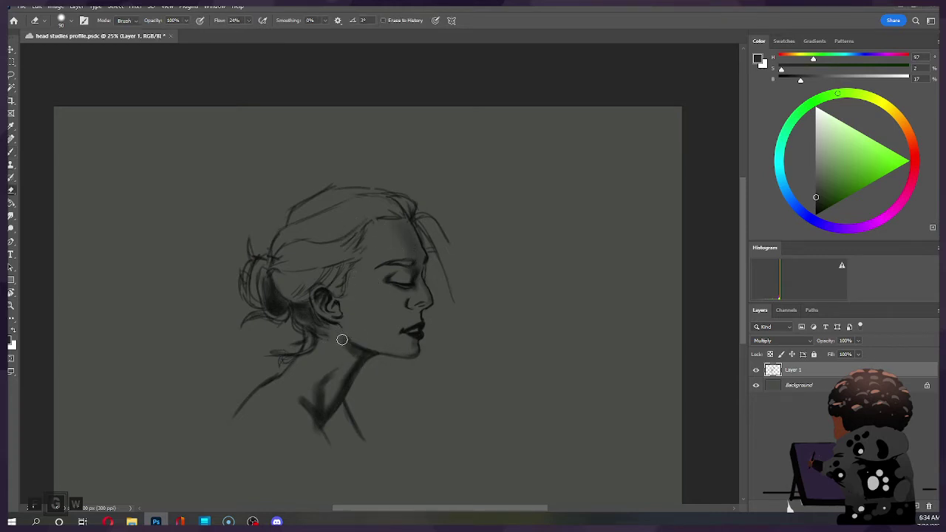
key("bracketright")
key("b")
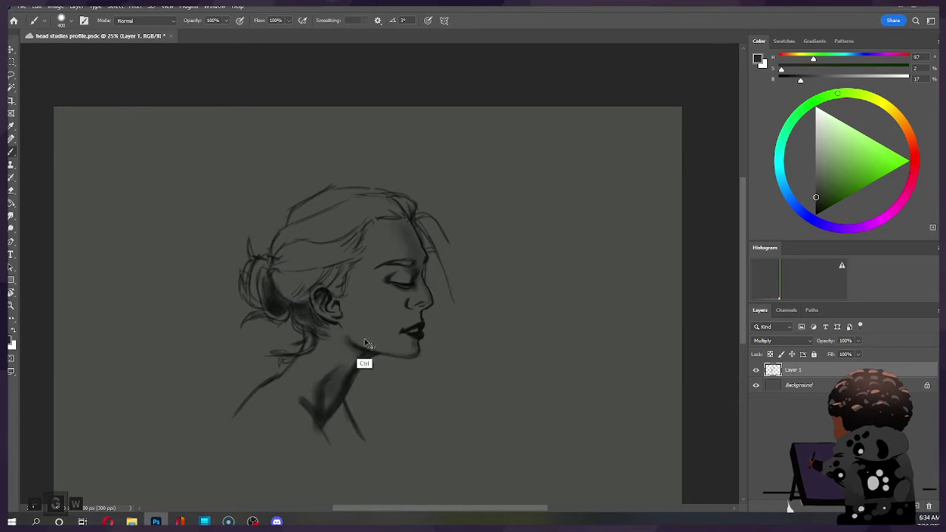
key("bracketleft")
key("bracketleft")
key("bracketright")
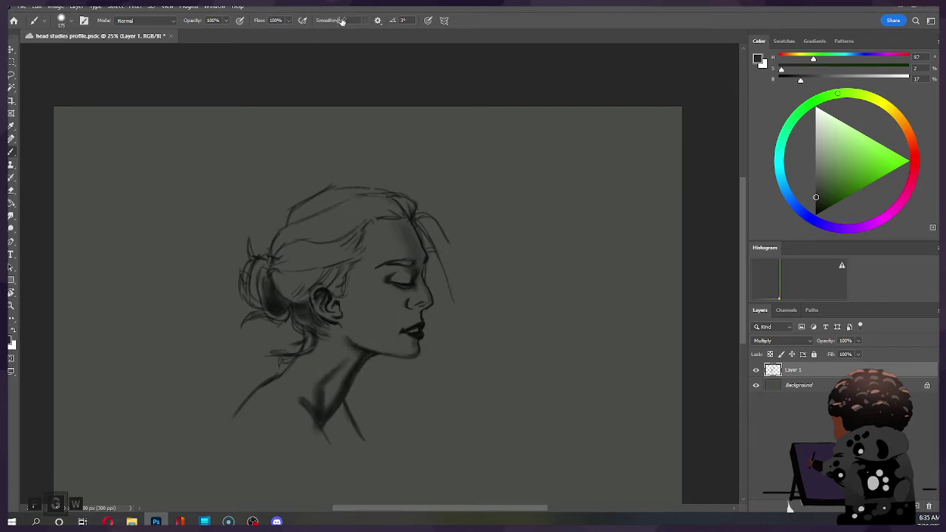
Set the brush flow to 49% and softly fill the shadow on the neck, erasing excess tone near the jaw.
left_click_drag(289, 20, 272, 35)
mouse_move(300, 392)
left_mouse_down()
mouse_move(293, 387)
mouse_move(321, 359)
mouse_move(325, 380)
mouse_move(293, 379)
mouse_move(310, 372)
mouse_move(301, 394)
left_mouse_up()
key("e")
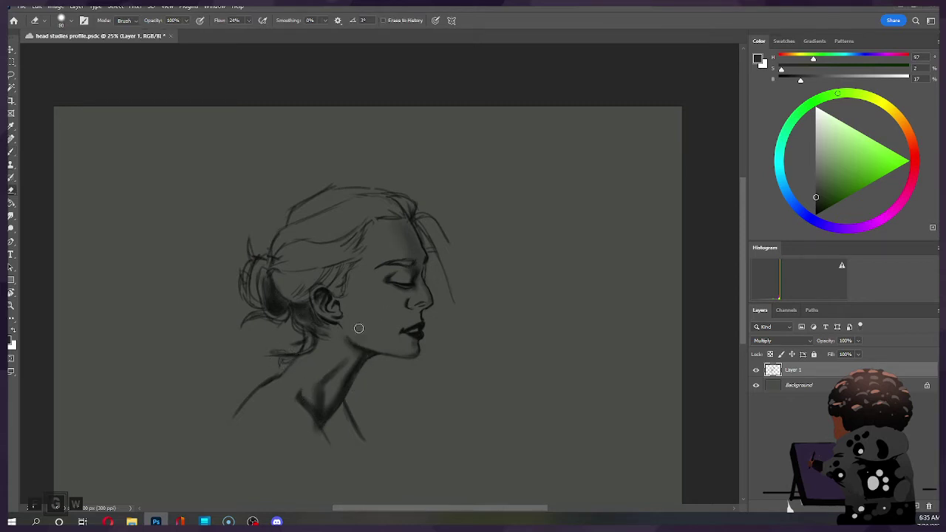
key("b")
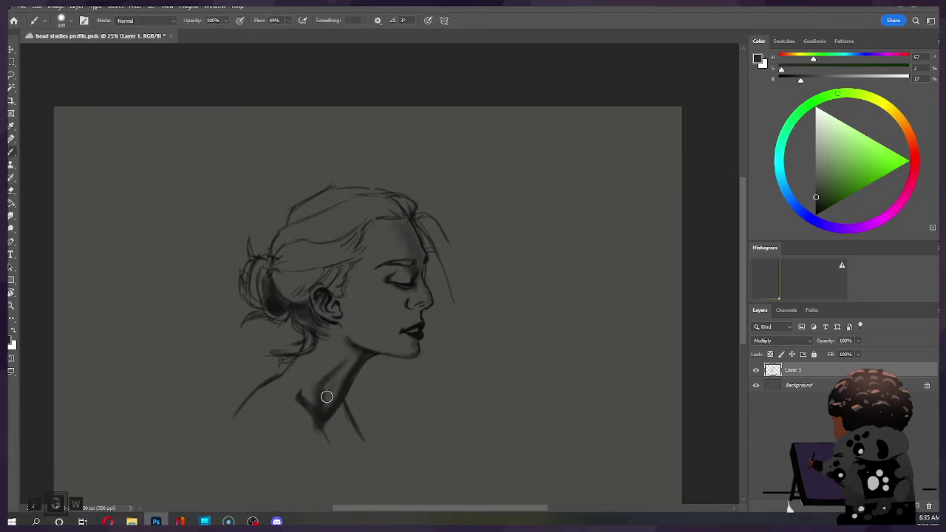
key("bracketright")
key("bracketright")
key("bracketright")
key("bracketright")
key("bracketright")
key("bracketright")
mouse_move(325, 399)
left_mouse_down()
mouse_move(353, 357)
mouse_move(330, 386)
left_mouse_up()
Erase the shading spill in front of the neck with a much larger eraser.
key("e")
key("bracketright")
key("bracketright")
key("bracketright")
key("bracketright")
key("bracketright")
key("bracketright")
key("bracketright")
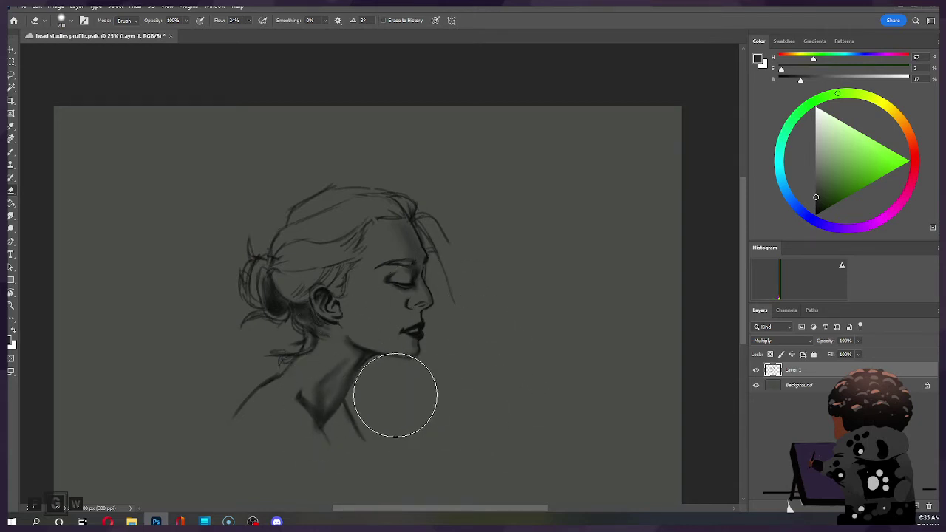
Blend the shadow beneath the jaw, then lighten the upper eyelid with a smaller eraser.
key("b")
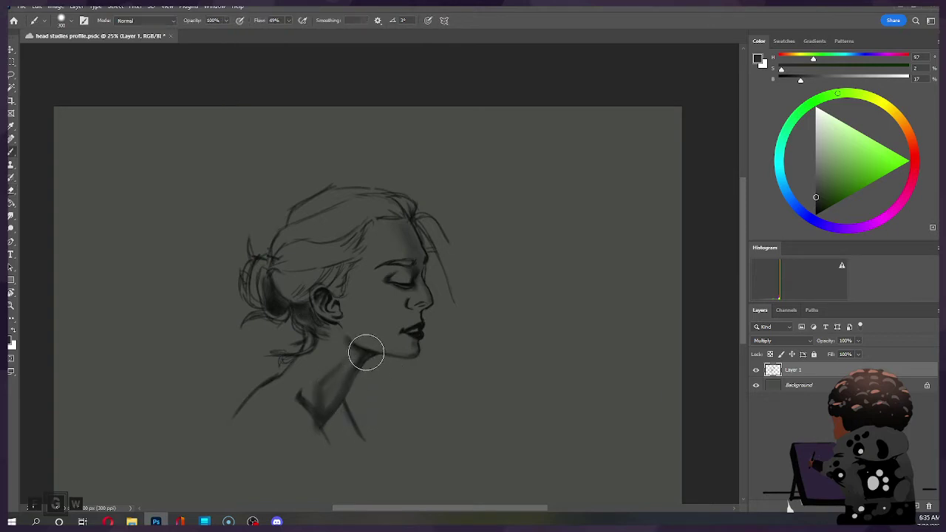
key("bracketleft")
key("bracketleft")
key("bracketleft")
key("bracketleft")
key("bracketleft")
key("e")
key("bracketleft")
key("bracketleft")
key("bracketleft")
left_click_drag(405, 274, 419, 273)
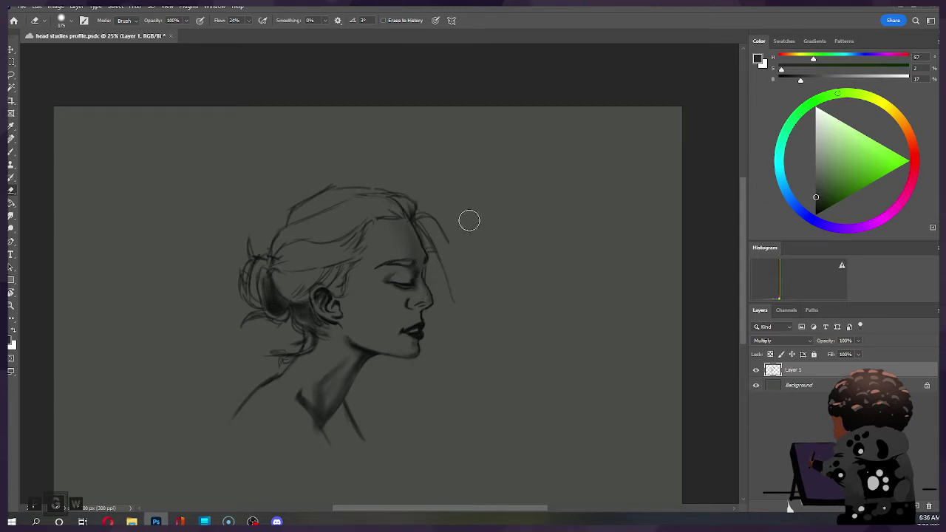
Softly shade the outer corner and underside of the closed eye.
key("b")
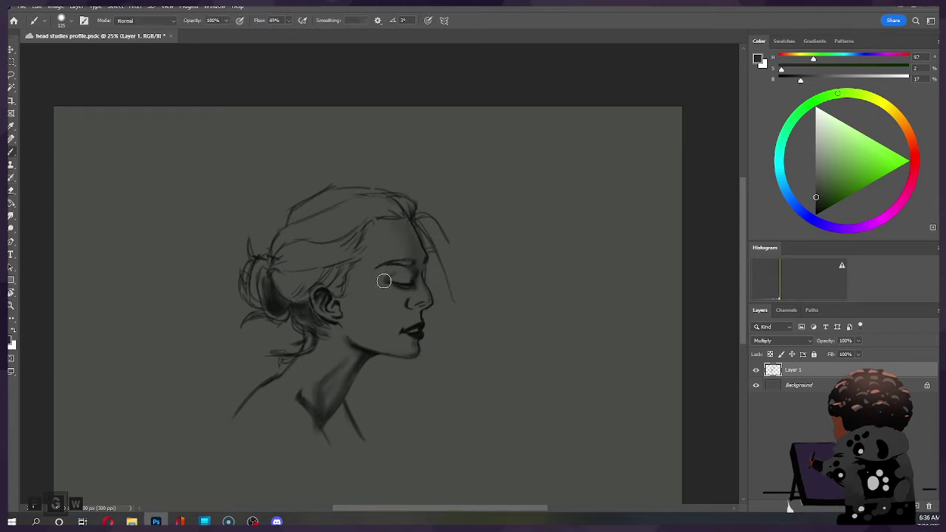
key("bracketright")
key("bracketright")
key("ctrl")
key("ctrl+shift")
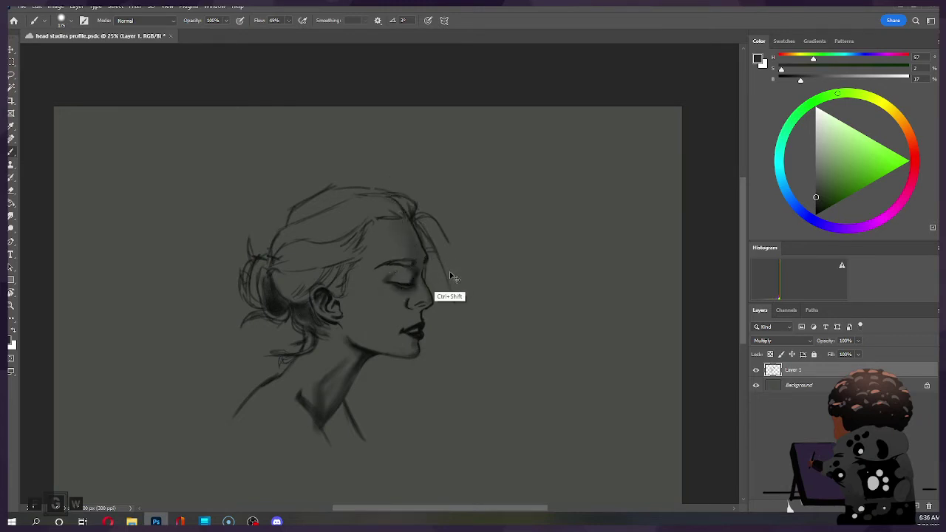
Lasso the closed eye and adjust it with Free Transform.
key("e")
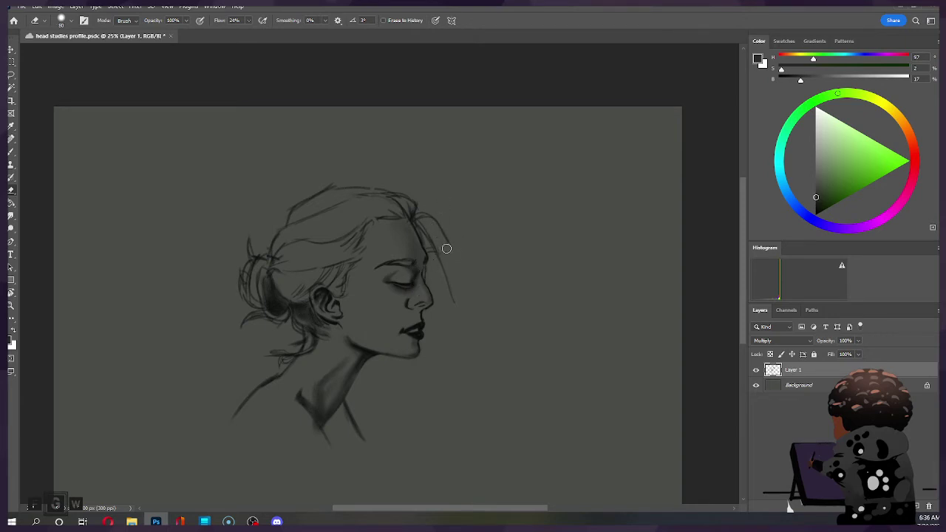
key("l")
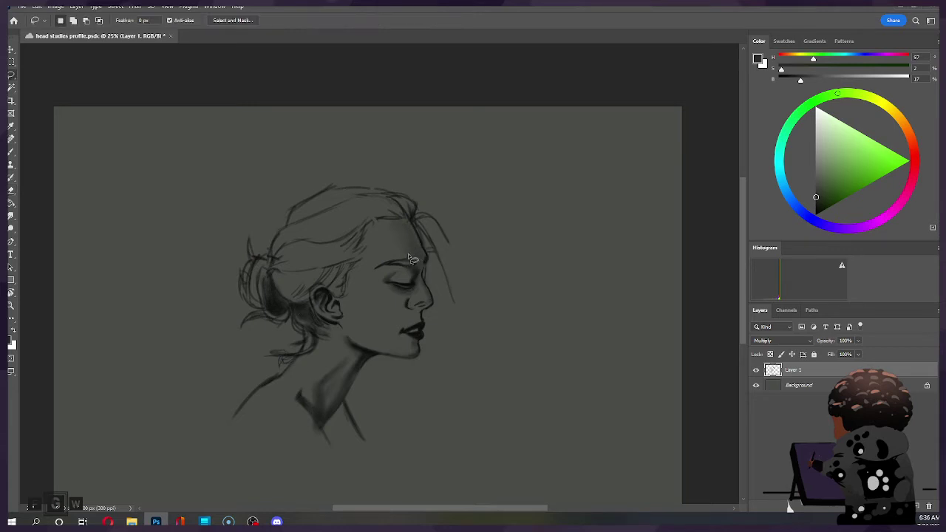
mouse_move(419, 279)
left_mouse_down()
mouse_move(404, 299)
mouse_move(384, 282)
mouse_move(424, 266)
mouse_move(414, 277)
left_mouse_up()
key("ctrl+t")
left_click(488, 20)
Refine the shading between the inner eyebrow and the nose bridge, alternating soft brushing and erasing.
key("e")
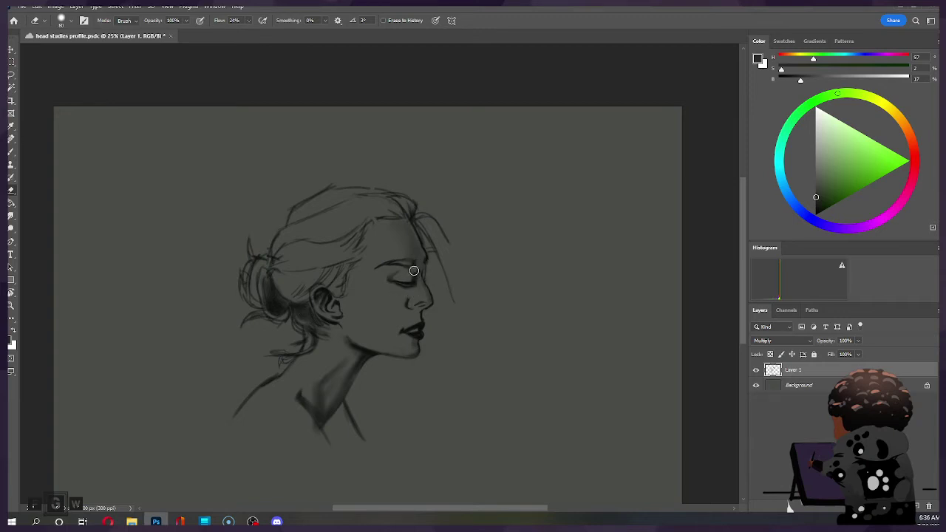
key("b")
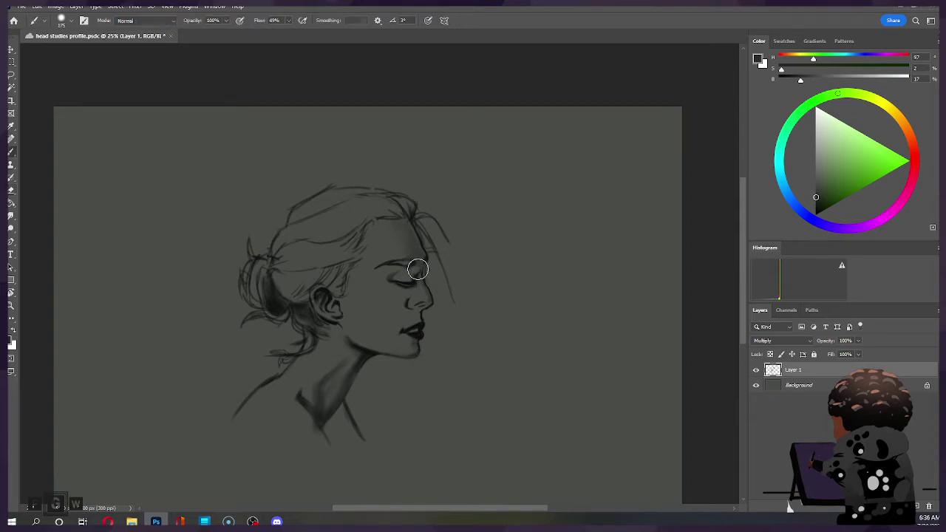
key("bracketright")
key("bracketright")
key("bracketright")
key("bracketright")
key("bracketleft")
key("bracketleft")
key("bracketleft")
key("e")
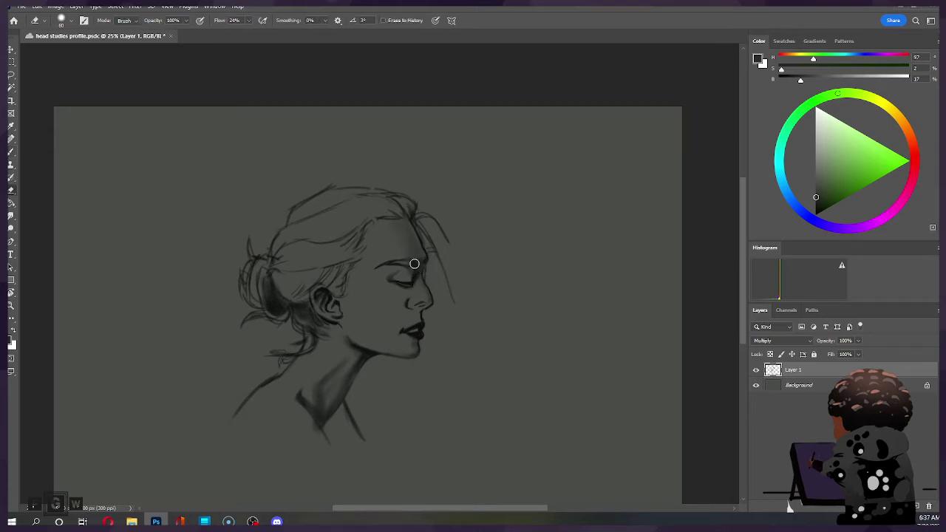
key("b")
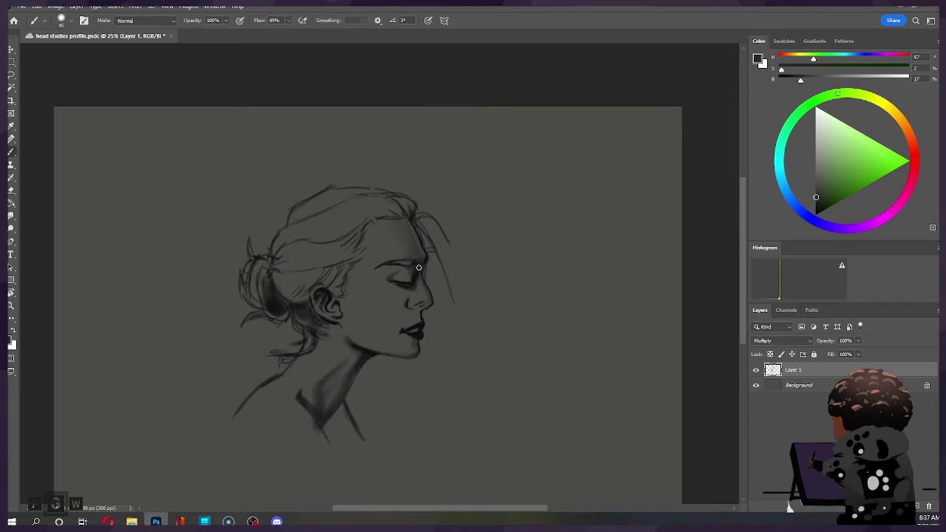
Rework the shading on the closed upper eyelid, lightening it with the eraser and restoring tone with a soft brush.
key("e")
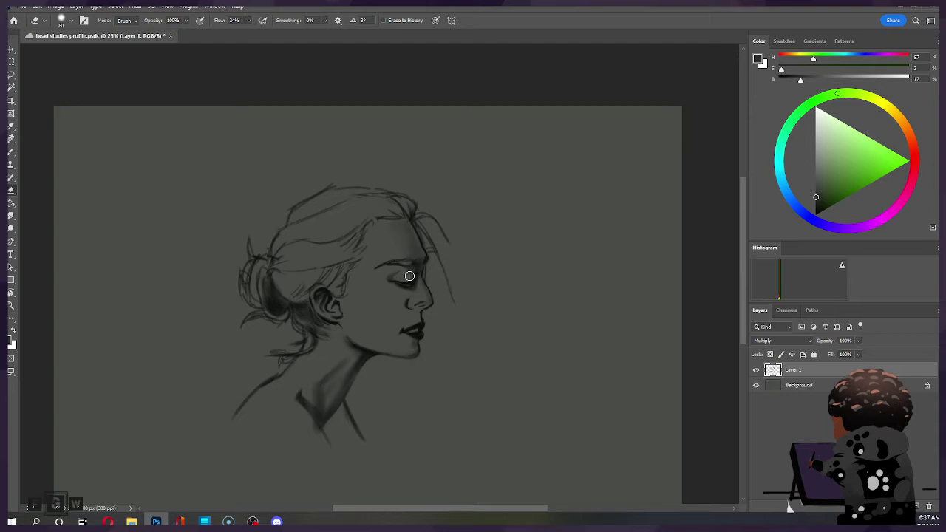
key("b")
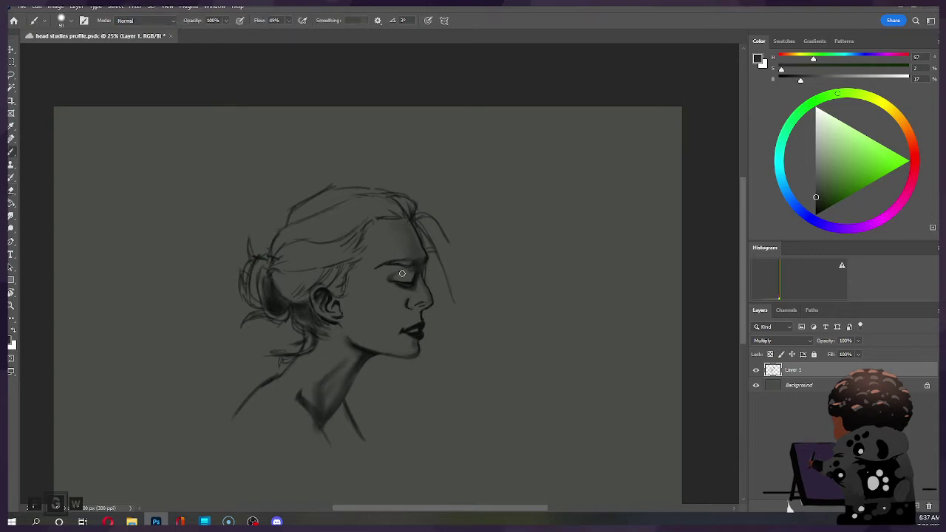
key("bracketright")
key("bracketright")
Lighten the area around the inner eyebrow with a progressively smaller eraser.
key("e")
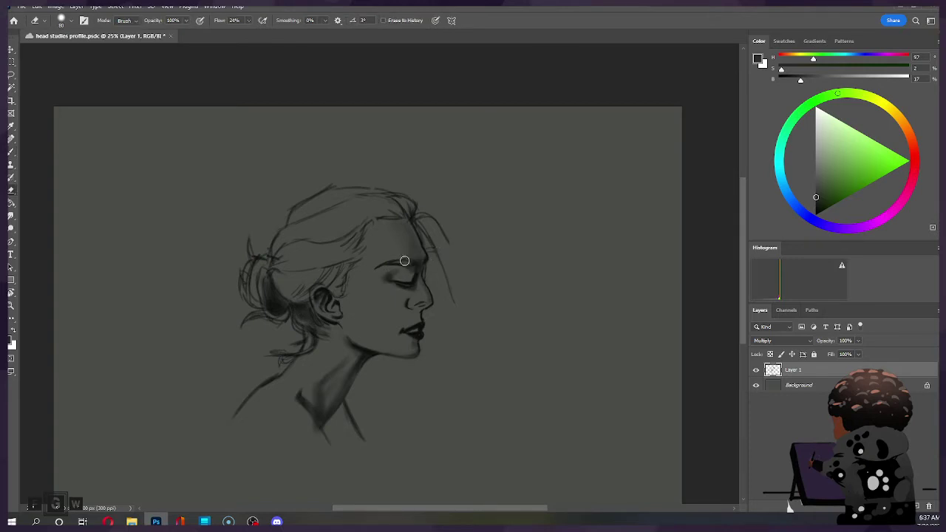
key("bracketleft")
key("bracketleft")
key("bracketleft")
key("bracketleft")
key("bracketleft")
Build soft shading over the front of the forehead with a 400 px brush.
key("b")
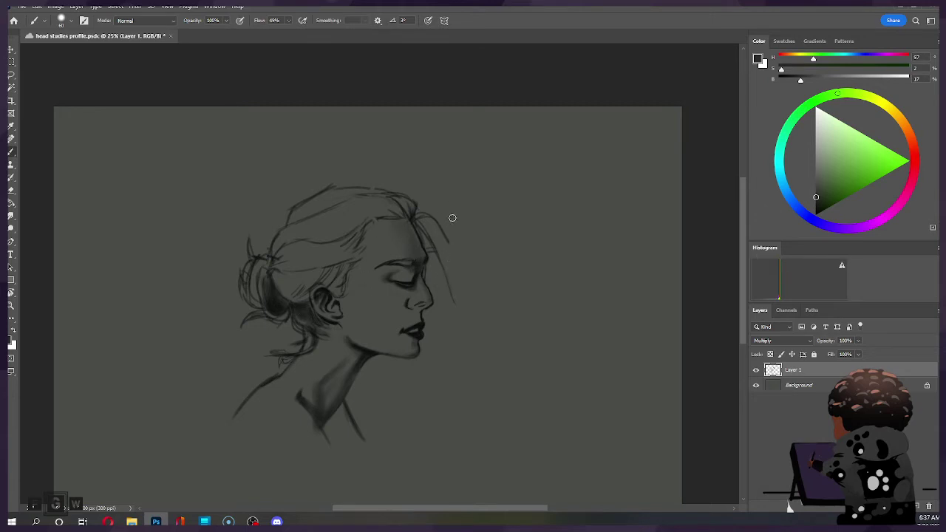
key("bracketright")
key("bracketright")
key("bracketright")
mouse_move(400, 215)
left_mouse_down()
mouse_move(423, 254)
mouse_move(417, 228)
mouse_move(413, 237)
mouse_move(399, 217)
mouse_move(397, 232)
mouse_move(427, 262)
mouse_move(436, 241)
mouse_move(414, 258)
left_mouse_up()
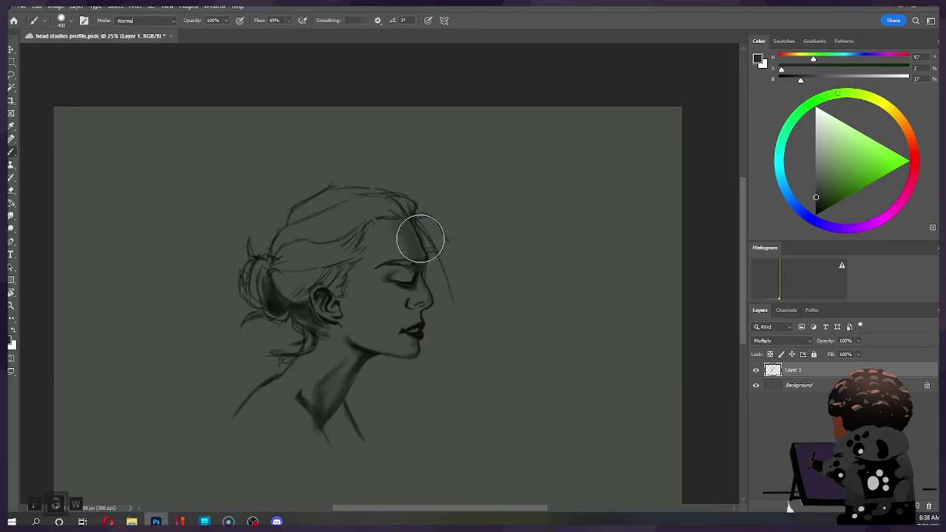
Lasso the lips and try to nudge them up and forward with Free Transform.
key("l")
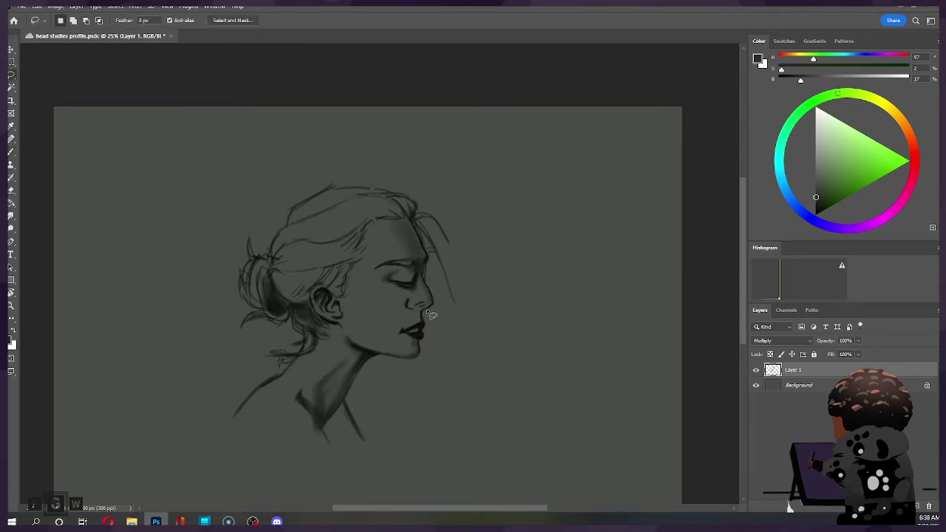
mouse_move(425, 320)
left_mouse_down()
mouse_move(399, 330)
mouse_move(408, 339)
mouse_move(426, 324)
left_mouse_up()
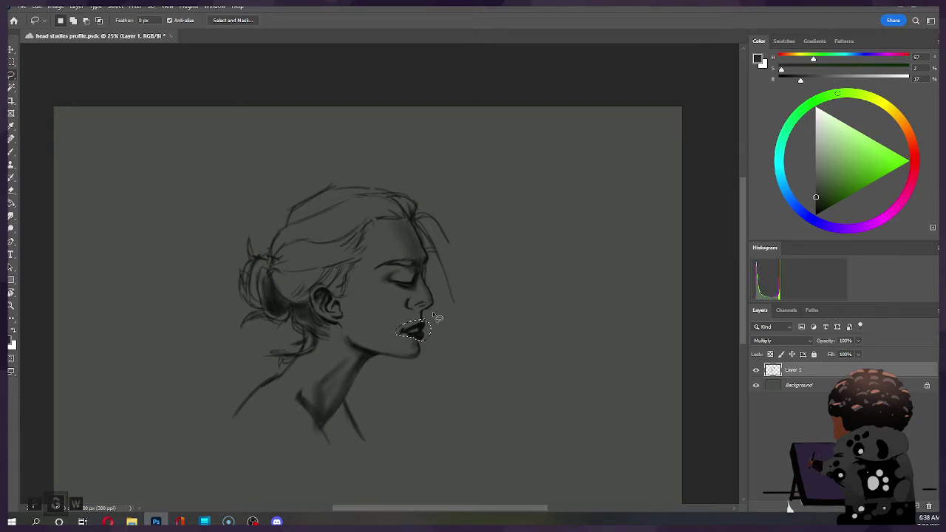
key("ctrl+t")
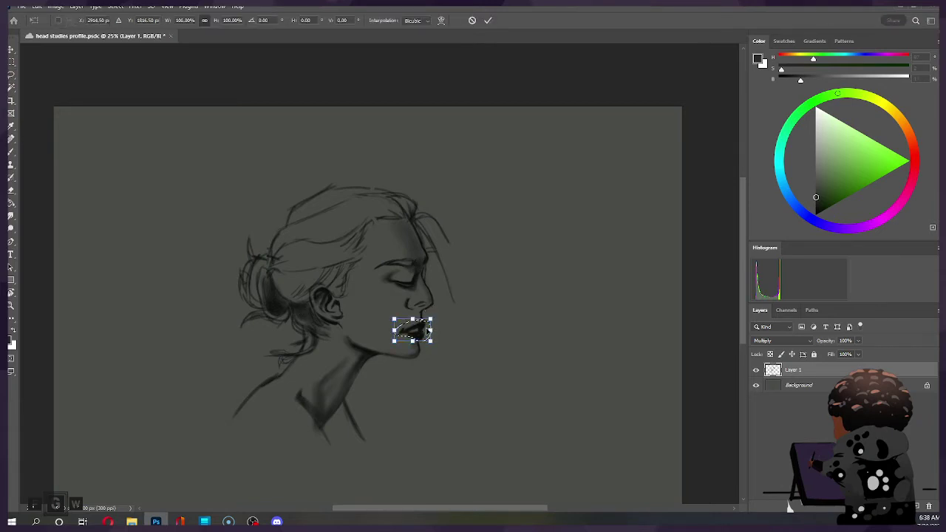
left_click_drag(427, 330, 427, 326)
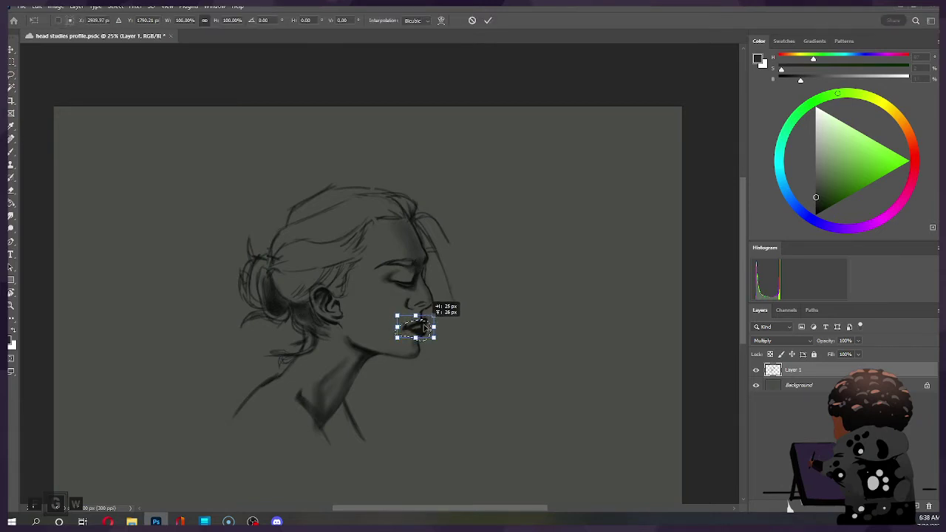
left_click(488, 20)
left_click(134, 5)
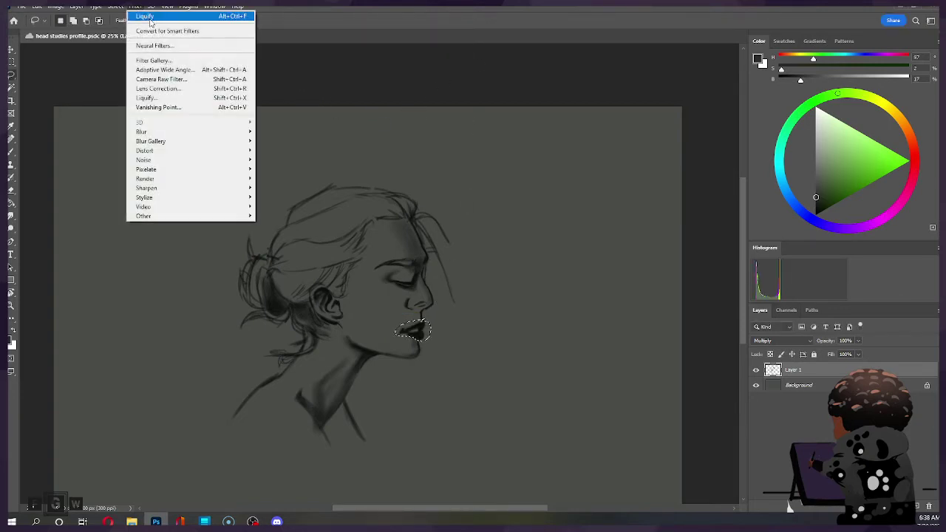
left_click(374, 88)
left_click(340, 148)
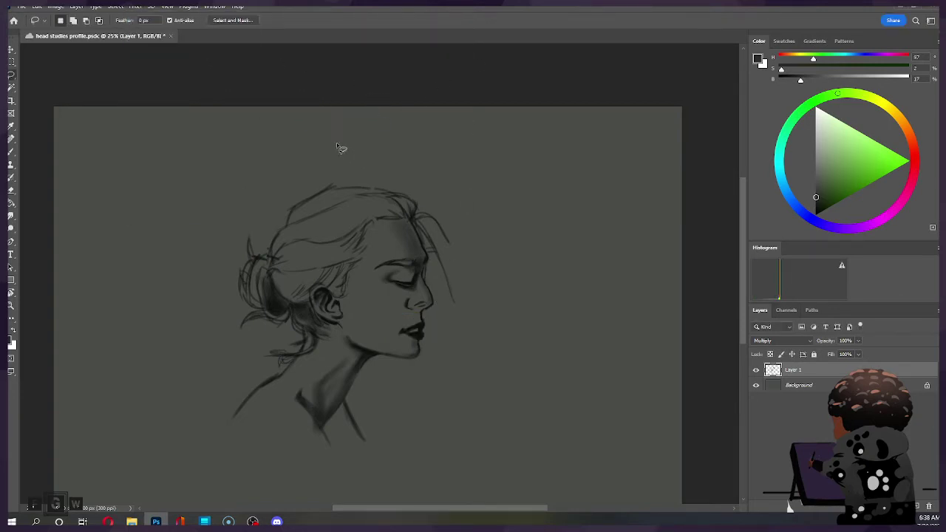
Open the Liquify filter for the whole Layer 1 sketch.
left_click(134, 6)
left_click(213, 29)
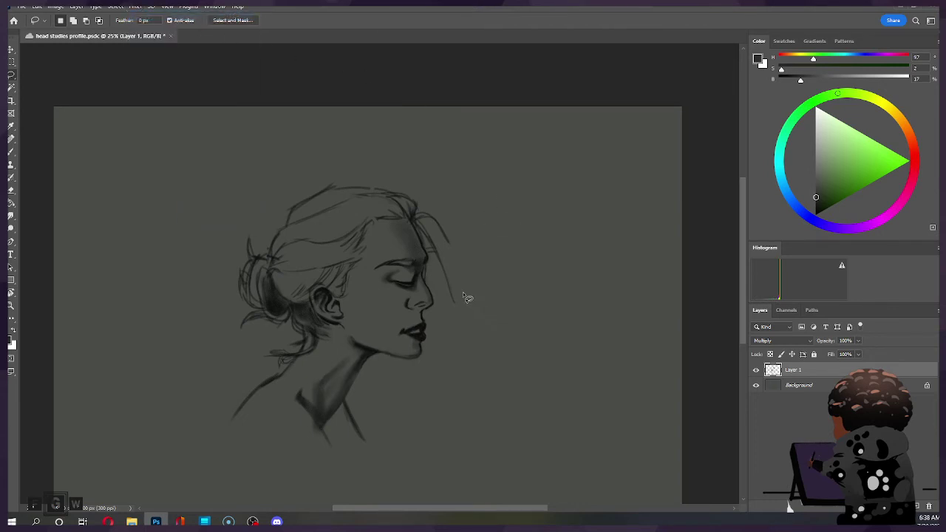
left_click(134, 8)
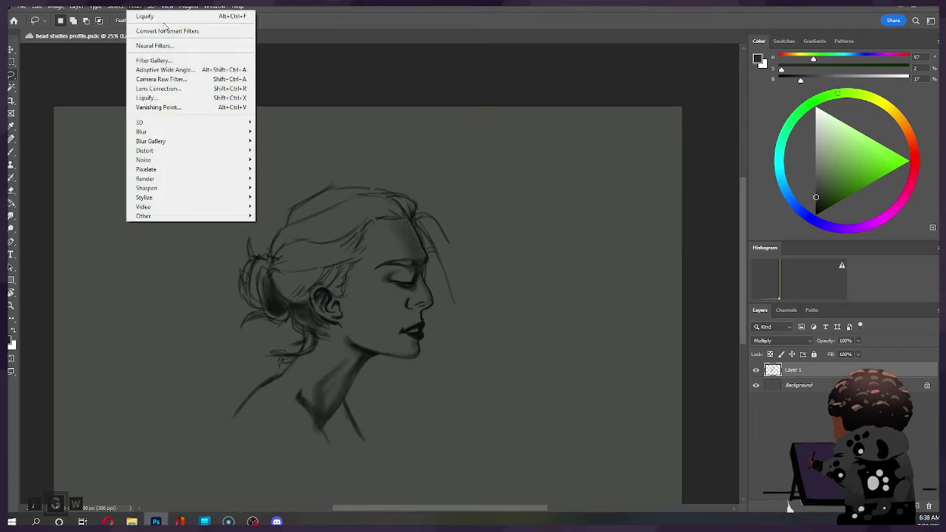
left_click(193, 97)
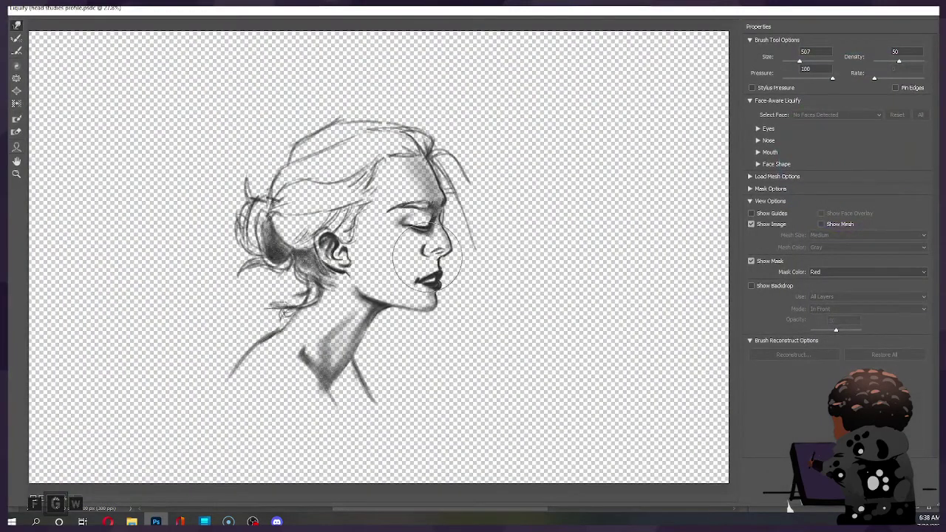
Try altering the lips in Liquify with a size 273 brush, then undo the stroke.
key("a")
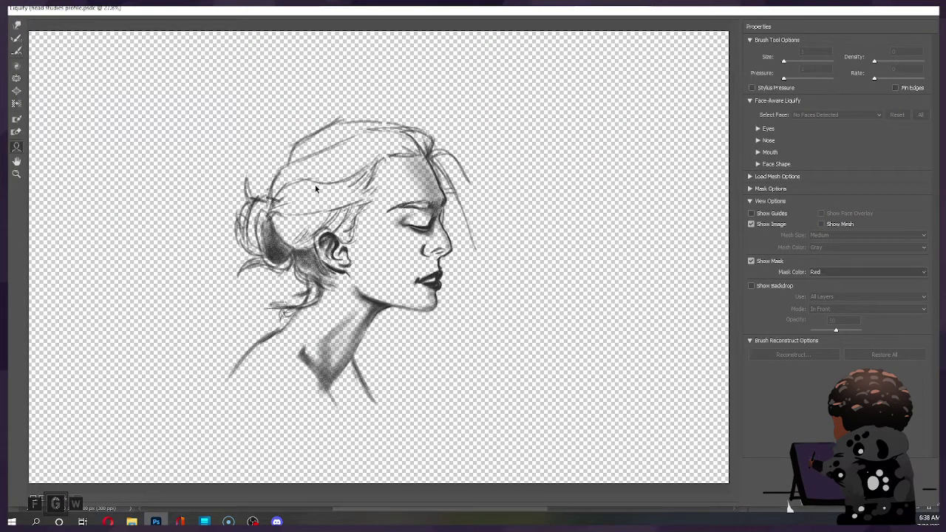
left_click(17, 40)
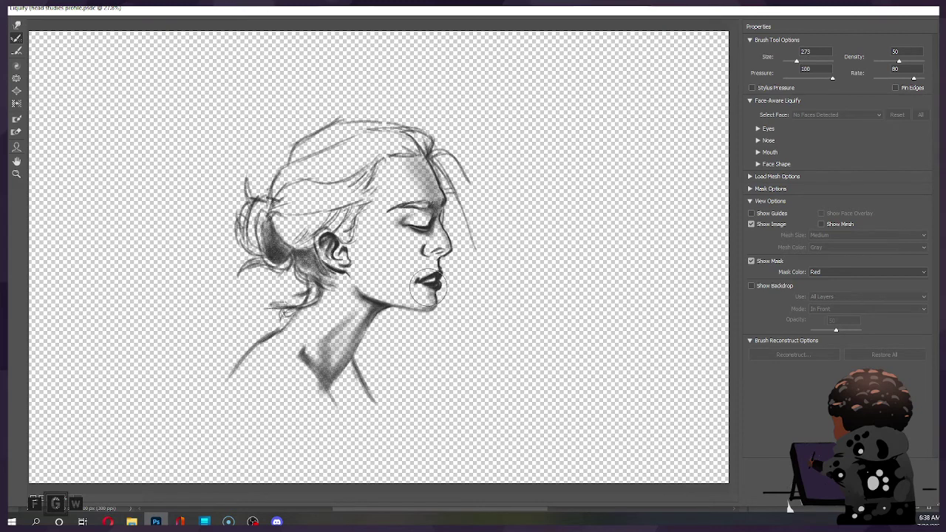
left_click_drag(436, 279, 437, 281)
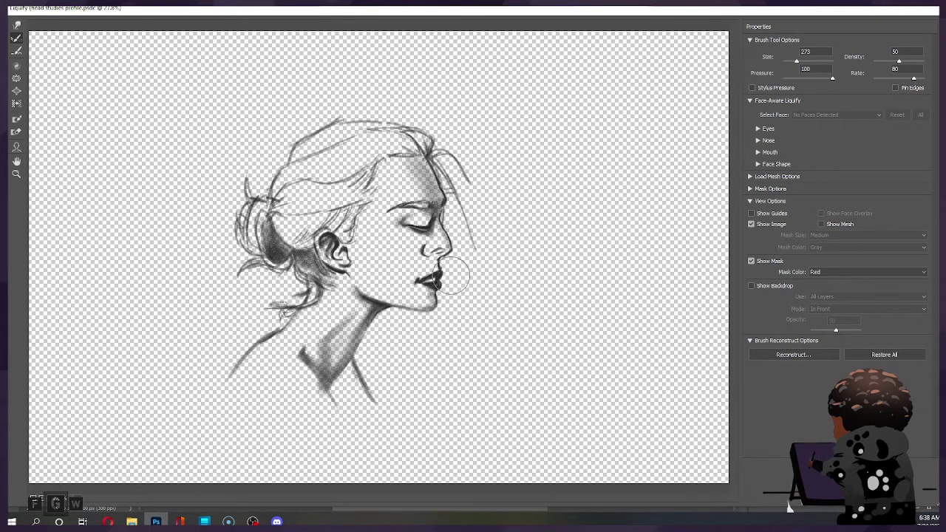
key("ctrl+z")
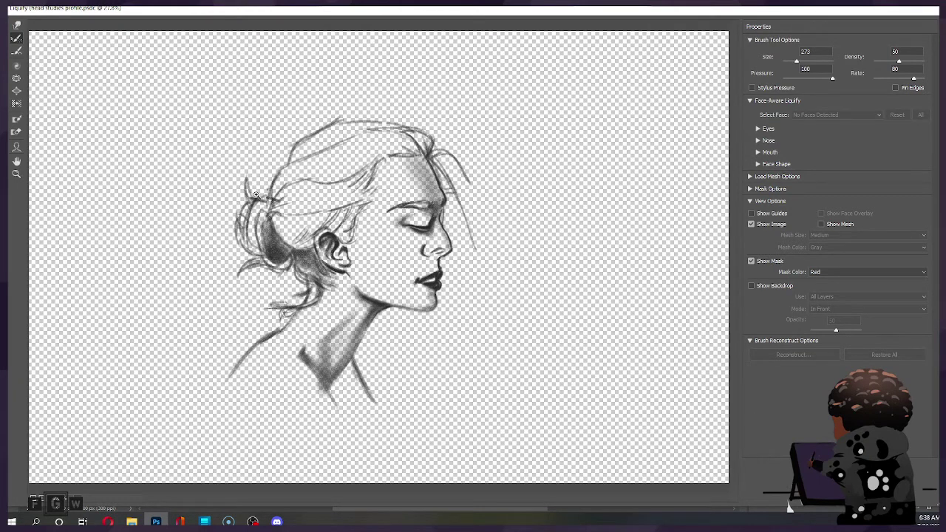
Reshape the lips and chin with the Forward Warp tool at size 507, then apply Liquify.
left_click(18, 24)
left_click_drag(427, 280, 433, 275)
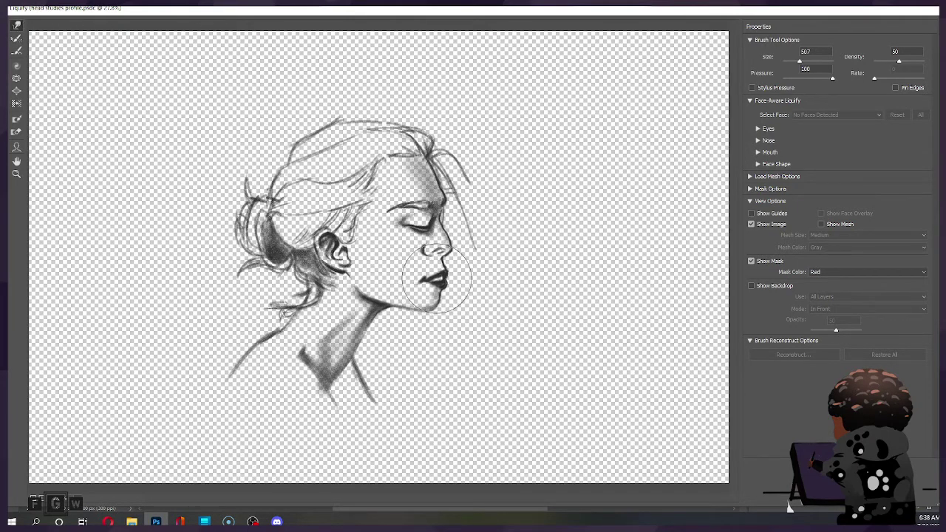
key("ctrl+z")
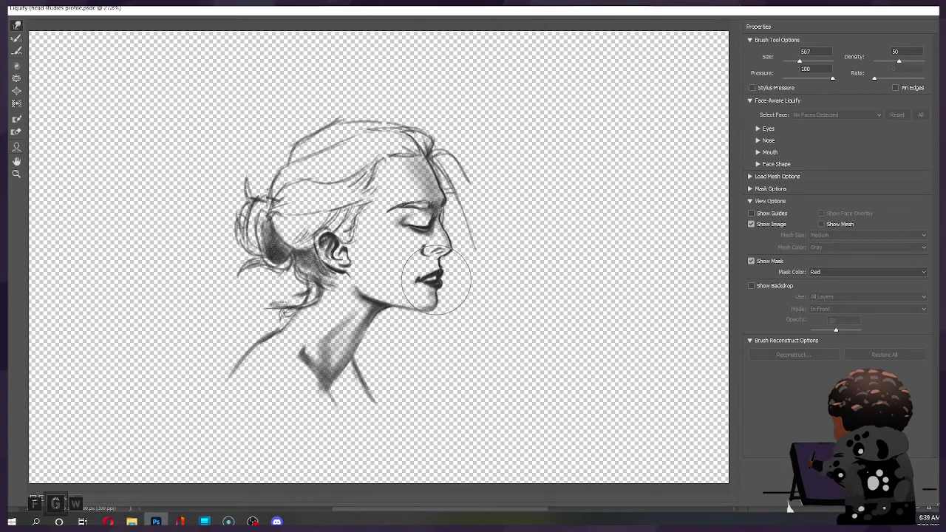
left_click_drag(434, 282, 431, 292)
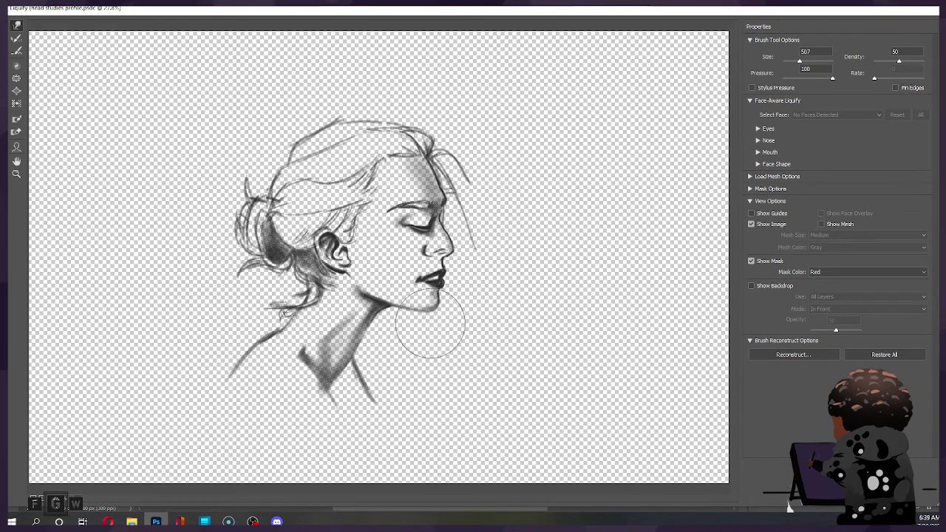
key("Return")
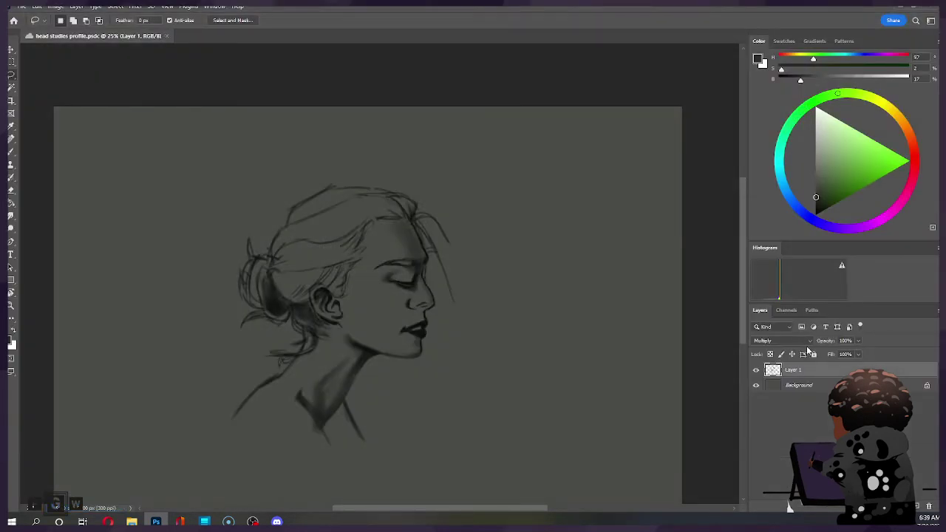
Clean up the lower end of the neck shadow with a 70 px soft eraser.
key("b")
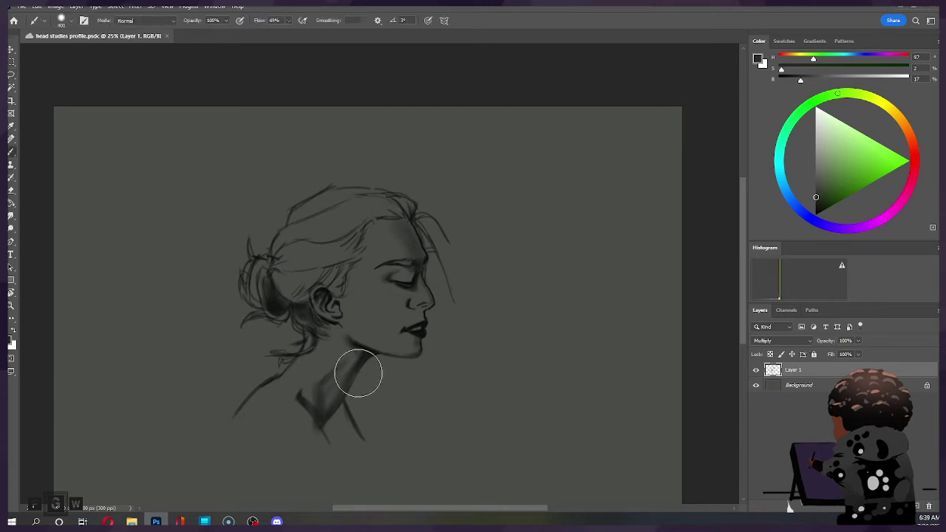
key("e")
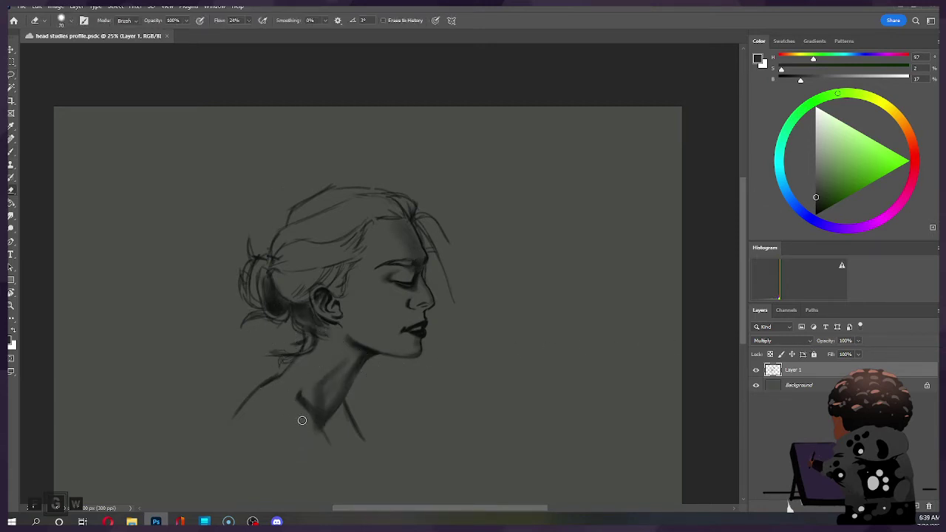
left_click_drag(330, 450, 302, 412)
Sketch thin collar lines at the base of the back of the neck with a smaller brush.
key("b")
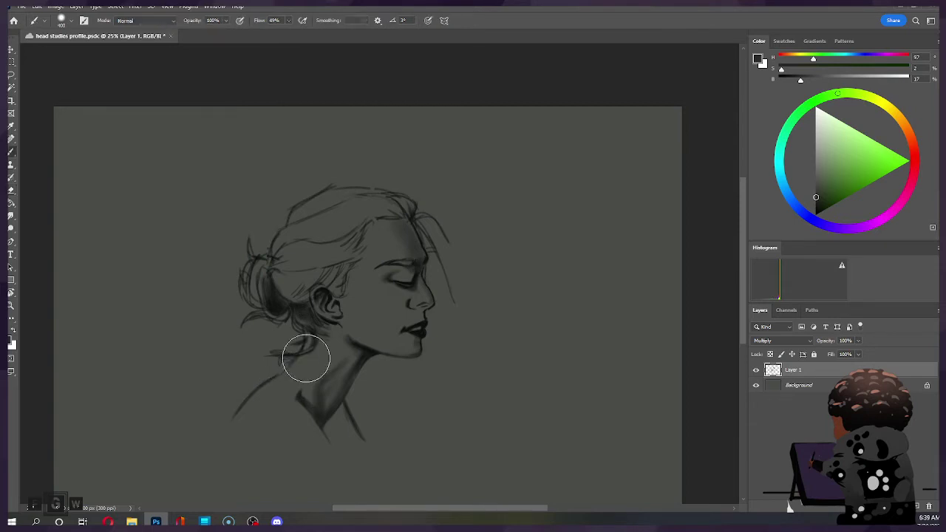
key("bracketleft")
key("bracketleft")
key("bracketleft")
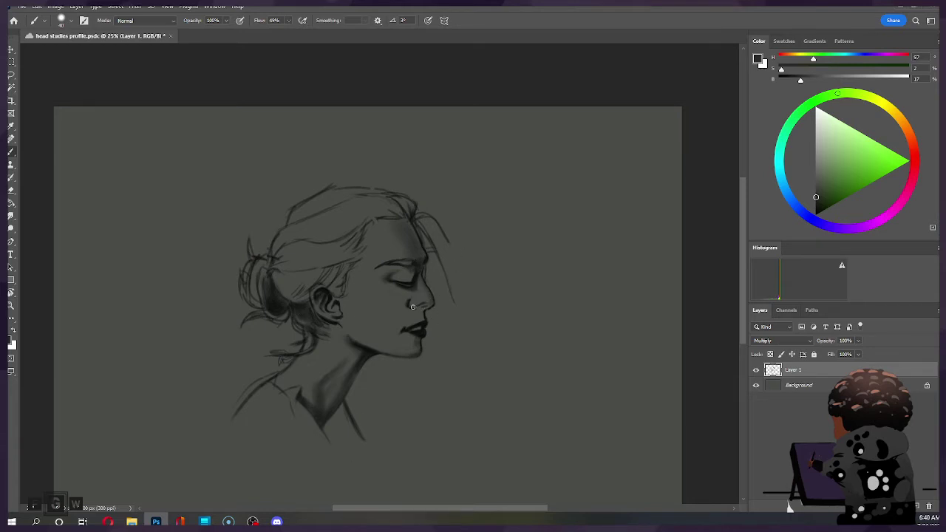
Fade the back shoulder line with the eraser and touch it up with a light brush line.
key("e")
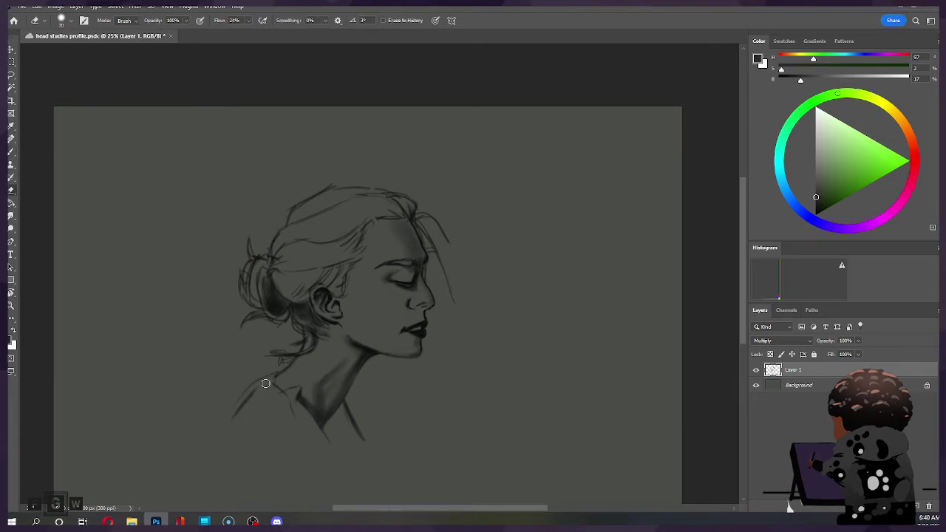
left_click_drag(249, 400, 226, 423)
key("b")
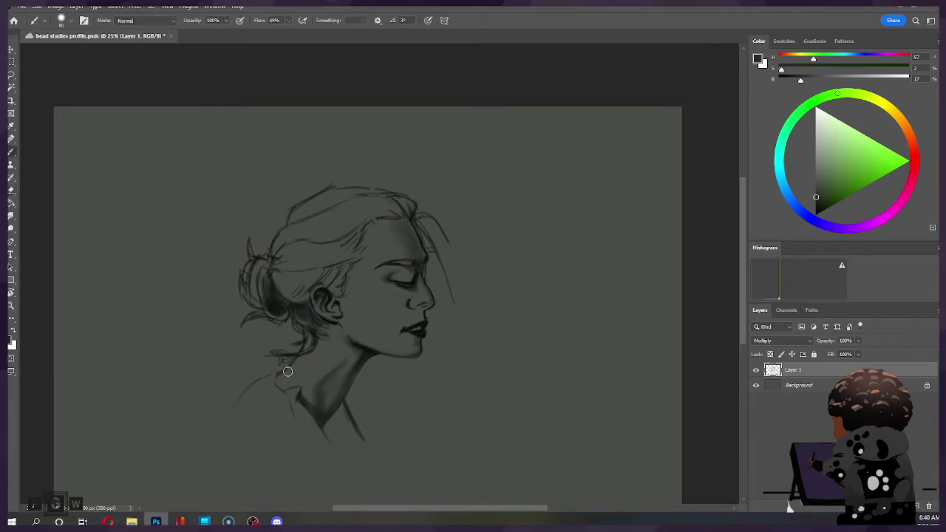
key("l")
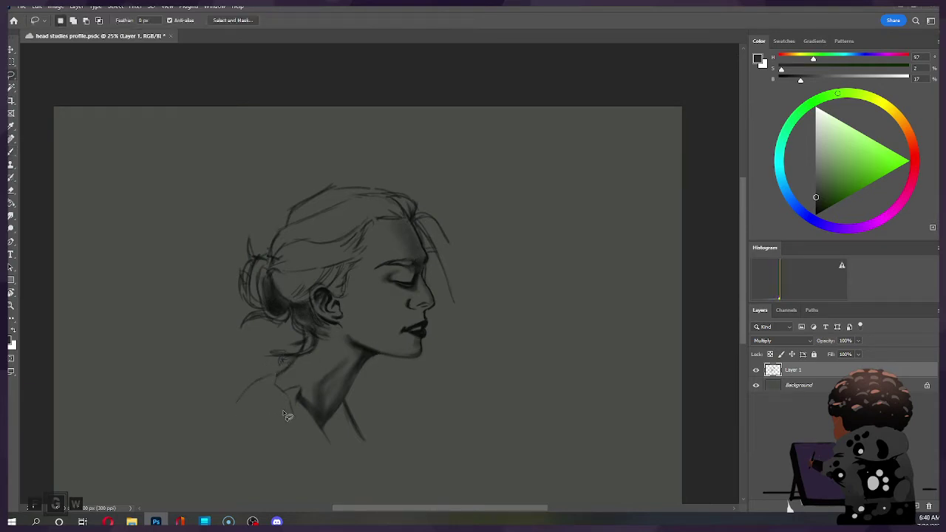
Softly shade the neck beneath the jaw corner, varying the brush size to blend the shadow.
key("b")
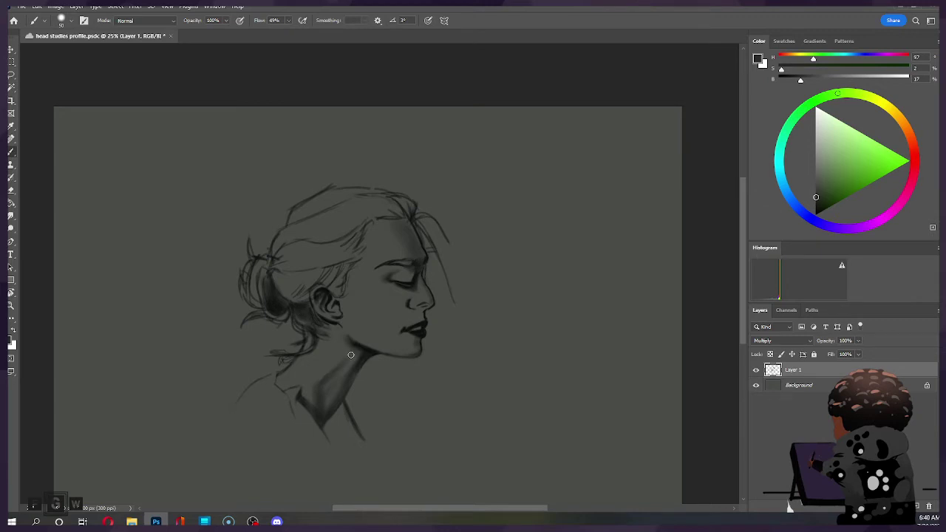
key("bracketright")
key("bracketright")
key("bracketright")
key("bracketright")
key("bracketright")
key("bracketright")
key("bracketright")
key("bracketright")
key("bracketleft")
key("bracketleft")
key("bracketleft")
key("bracketleft")
key("bracketleft")
key("bracketright")
key("bracketright")
key("bracketright")
key("bracketright")
key("bracketright")
key("bracketright")
key("bracketright")
Lighten the neck behind the jaw corner with a soft eraser, adjusting its size.
key("e")
key("bracketright")
key("bracketright")
key("bracketright")
key("bracketright")
key("bracketright")
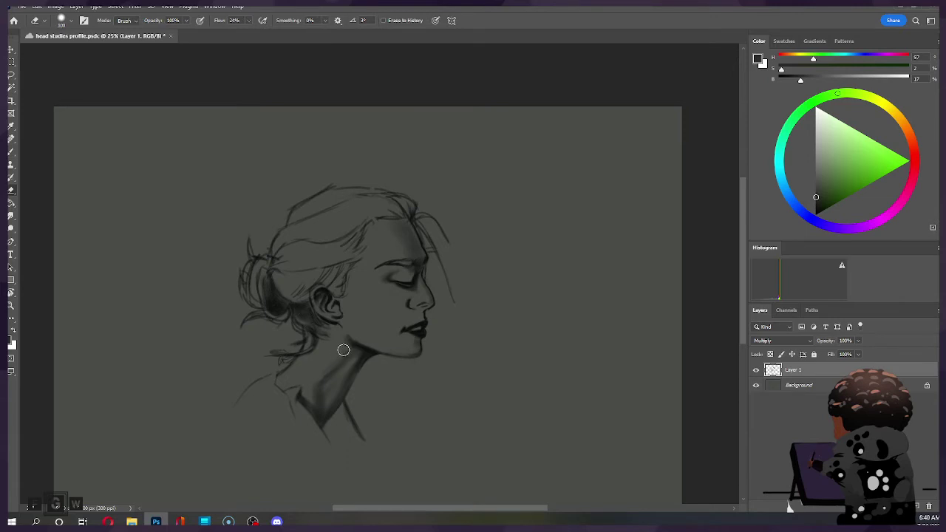
key("bracketleft")
key("bracketleft")
key("bracketleft")
key("bracketleft")
key("bracketleft")
Deepen the neck shadow with a 250 px brush, then refine the jaw corner with a smaller brush and eraser.
key("b")
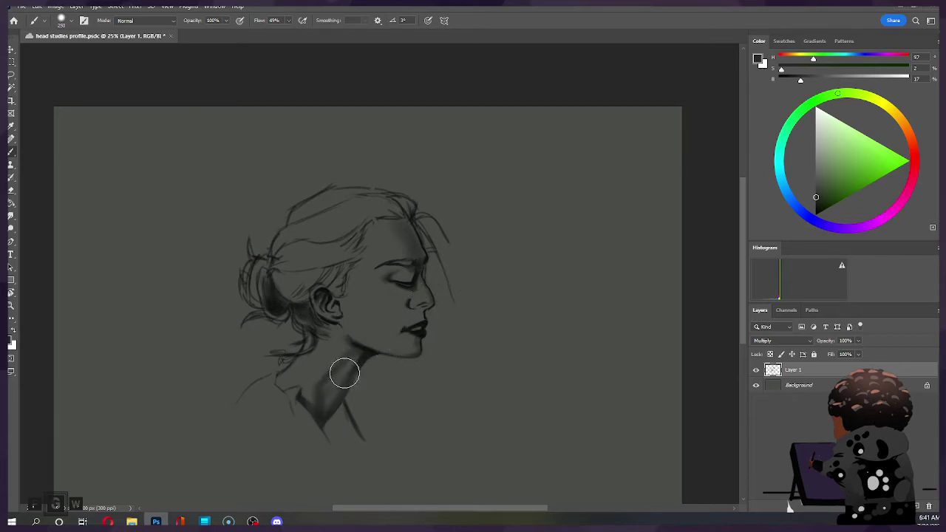
key("bracketleft")
key("bracketleft")
key("bracketleft")
key("bracketleft")
key("bracketleft")
key("bracketleft")
key("bracketleft")
key("e")
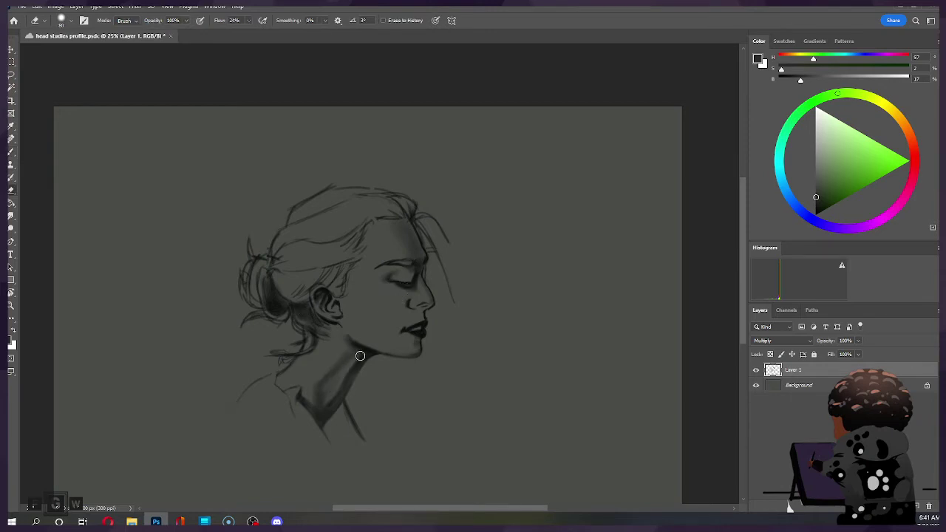
key("ctrl+shift")
Build soft shadow around the closed eye with a resized 125 px brush, then lighten it with a 175 px eraser.
key("b")
key("bracketleft")
key("bracketleft")
key("bracketright")
key("bracketright")
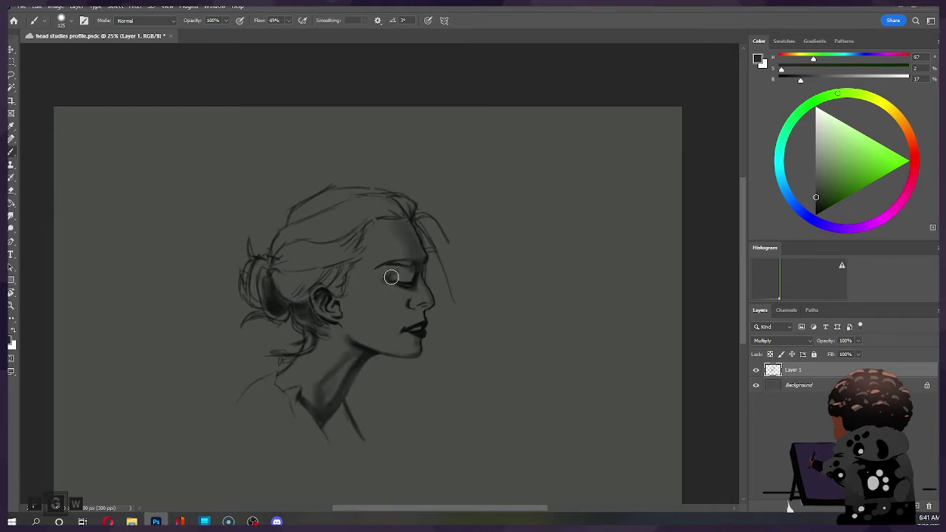
key("bracketright")
key("bracketright")
key("e")
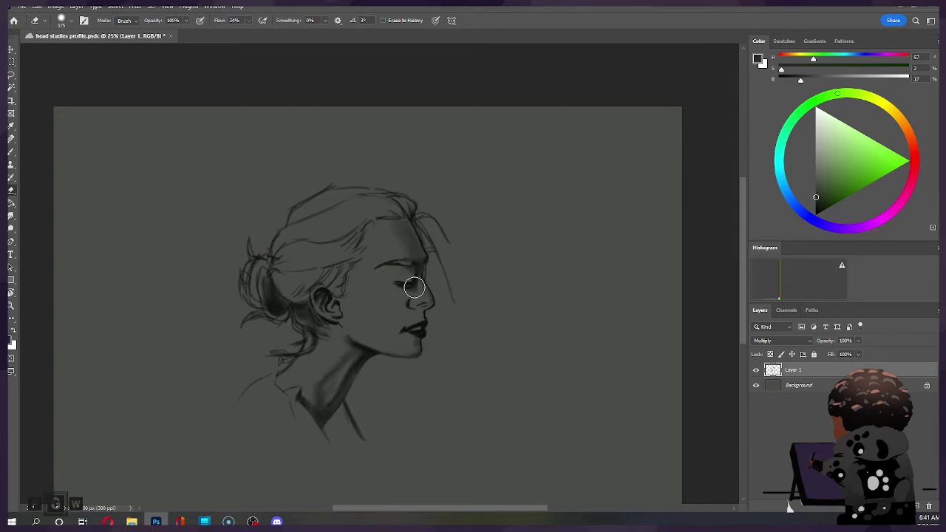
Darken the closed eye's lash line with a small brush and clean up the eyelid with a 125 px eraser.
key("b")
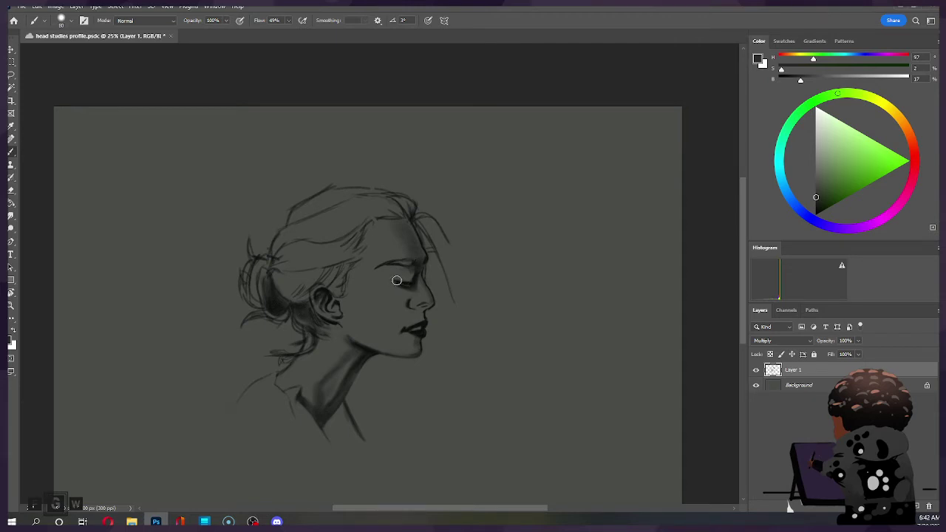
left_click_drag(411, 279, 395, 281)
key("bracketright")
key("e")
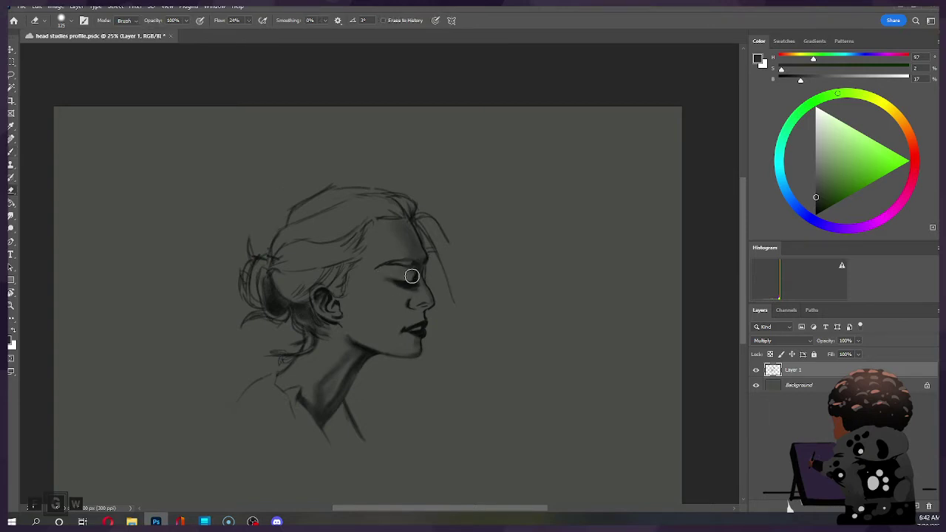
Refine the closed eye's shading with varying brush sizes and go over the loose hair strand in front of the face.
key("b")
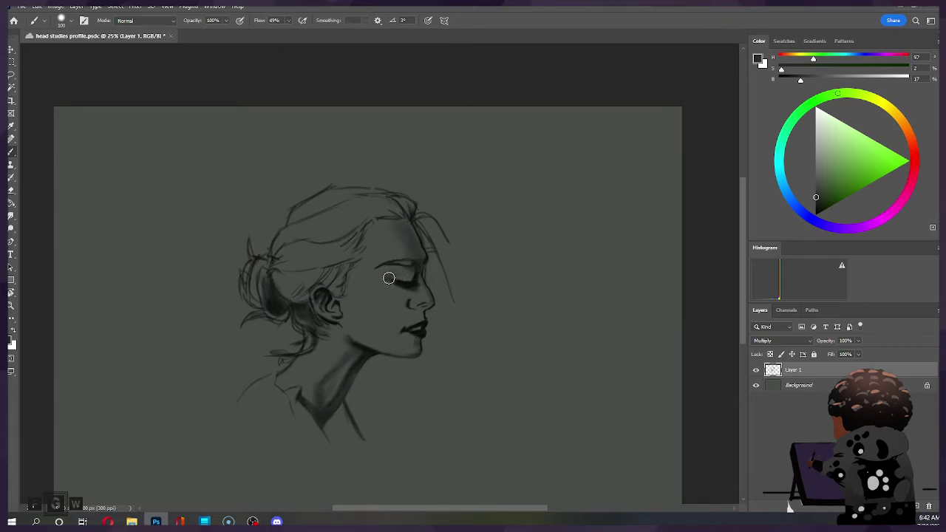
key("bracketleft")
key("bracketleft")
key("bracketleft")
key("bracketleft")
key("bracketleft")
key("bracketleft")
key("bracketleft")
key("ctrl")
key("bracketright")
key("bracketright")
key("bracketright")
key("bracketleft")
key("bracketleft")
key("bracketright")
key("bracketright")
key("bracketright")
key("bracketleft")
key("bracketleft")
key("bracketleft")
left_click_drag(431, 222, 454, 300)
Reshape the nose tip and nostril, alternating small brush strokes and erasing, and shade beside the nostril.
key("e")
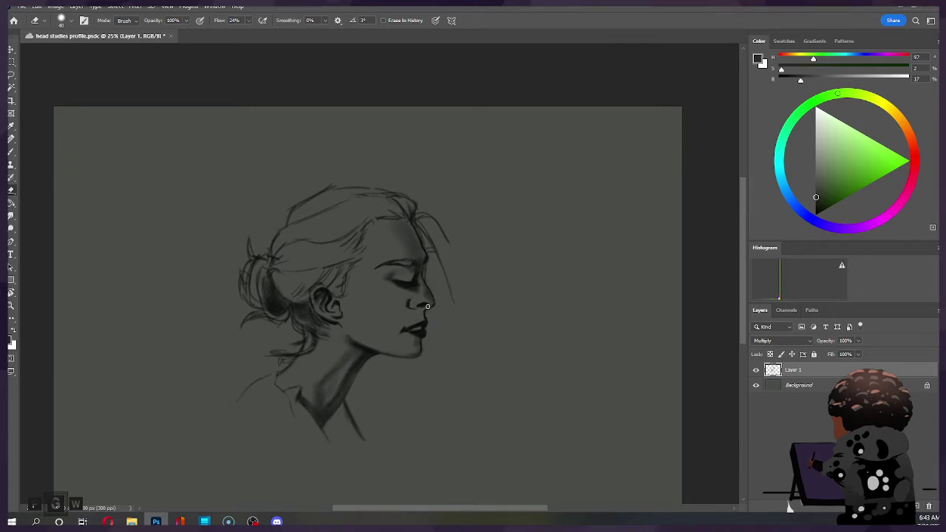
key("b")
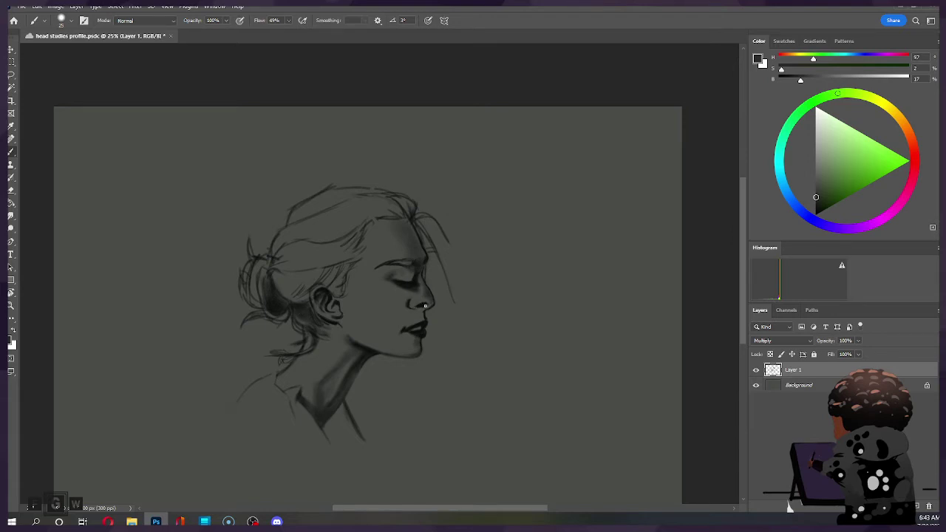
key("e")
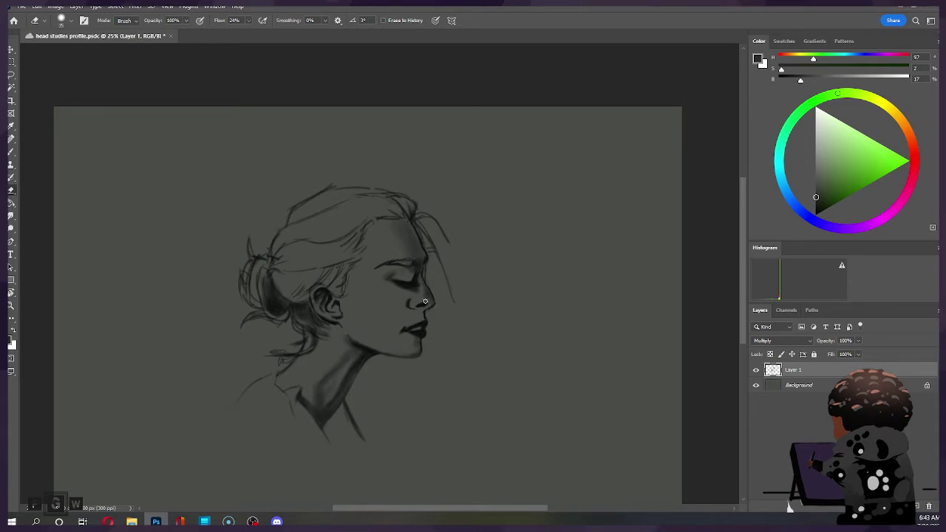
key("b")
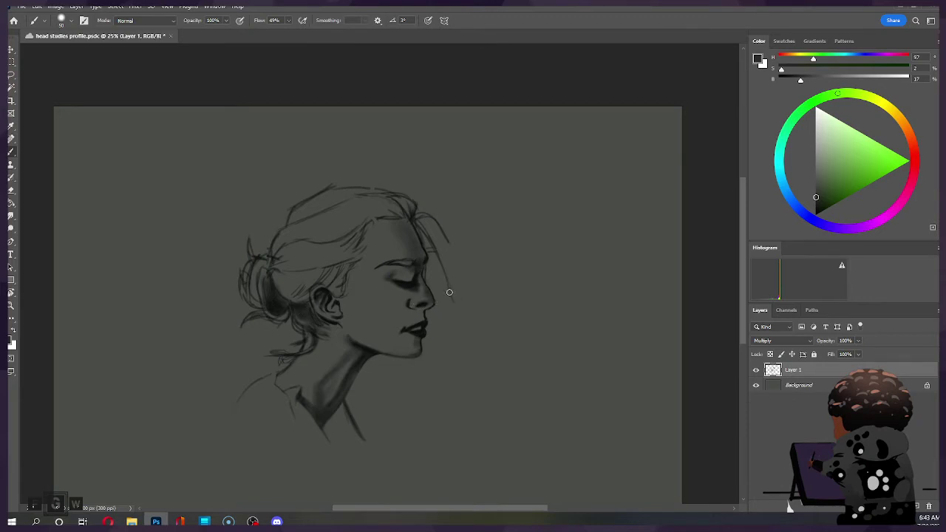
key("e")
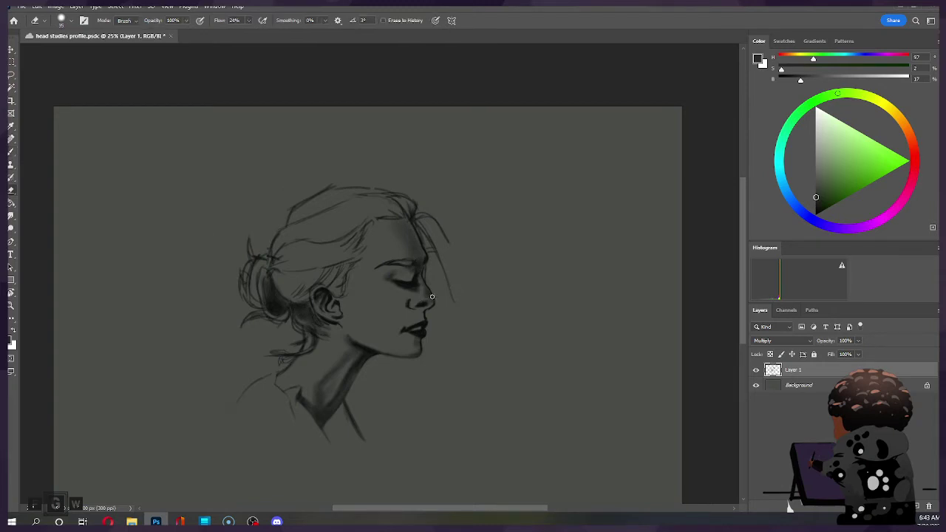
key("b")
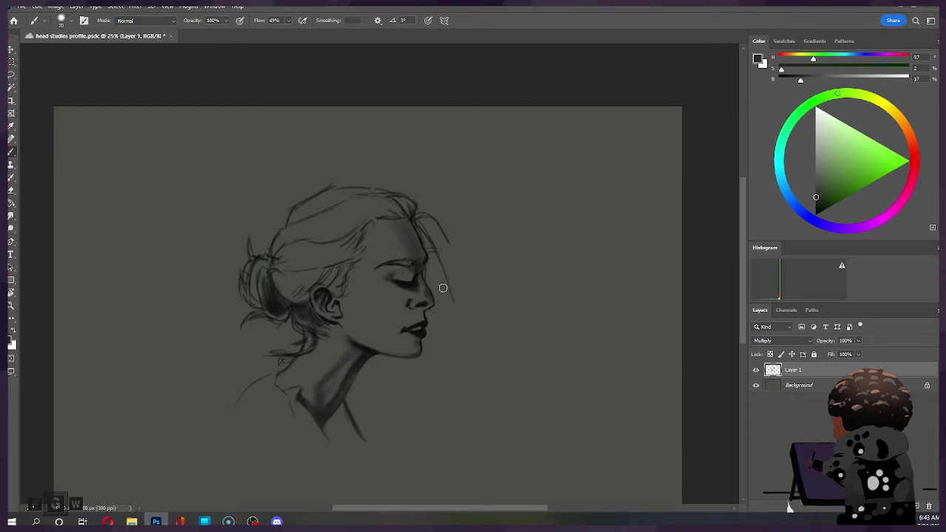
key("e")
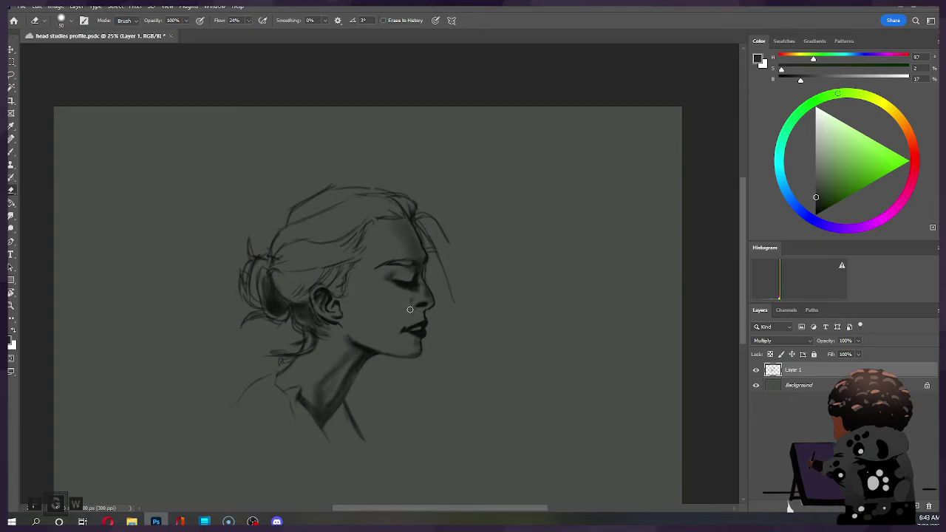
key("b")
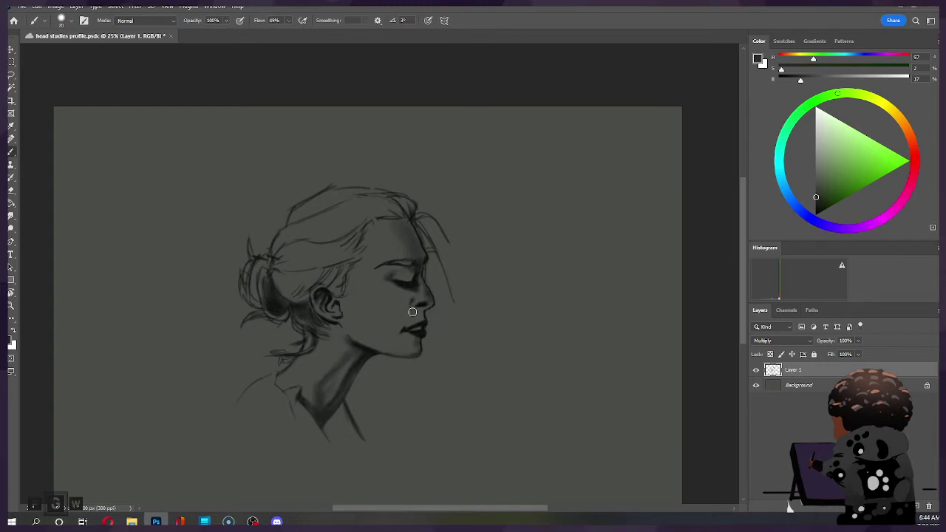
key("ctrl")
Soften the shading on the eyelid with the eraser, varying its size.
key("e")
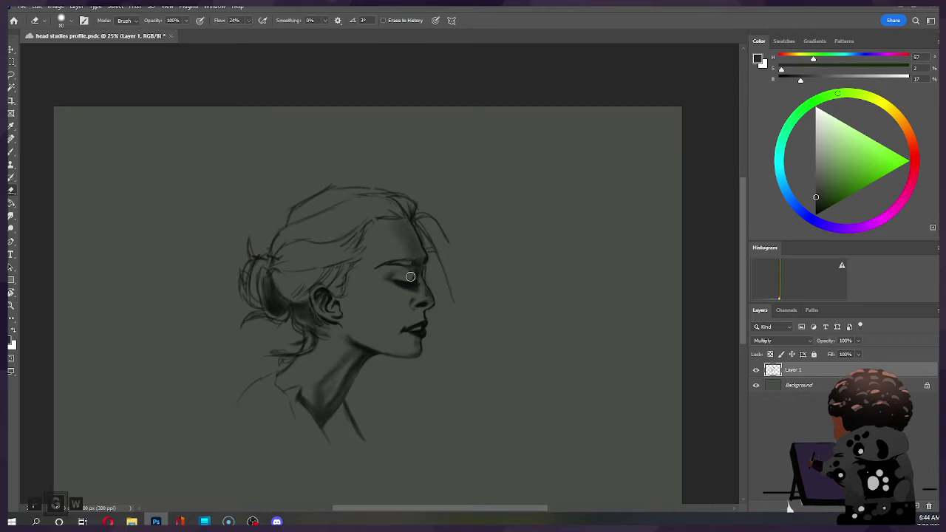
key("bracketright")
key("bracketright")
key("bracketright")
key("bracketright")
key("bracketright")
key("bracketright")
key("bracketright")
key("bracketleft")
key("bracketleft")
key("bracketleft")
key("bracketleft")
key("bracketright")
key("bracketright")
Touch up the nose contour with a 20 px brush, then lighten the area below the lips with a soft eraser.
key("b")
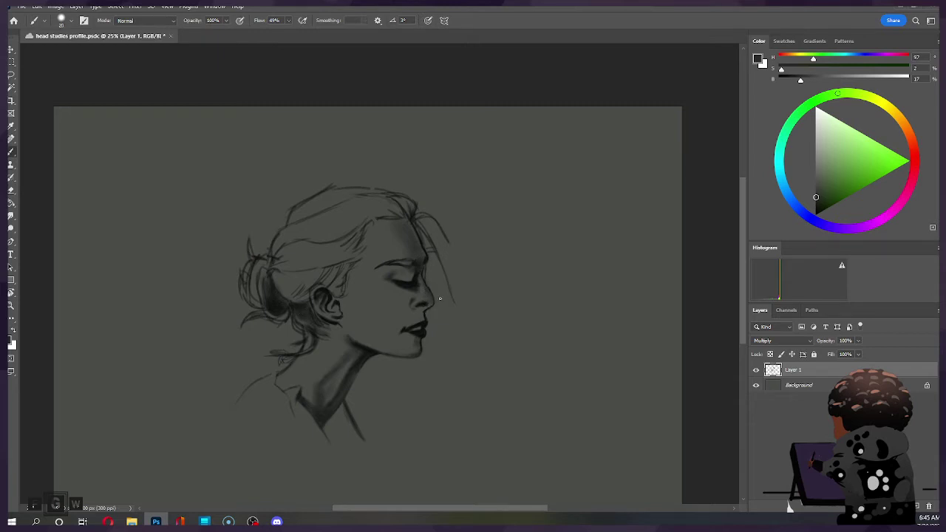
key("e")
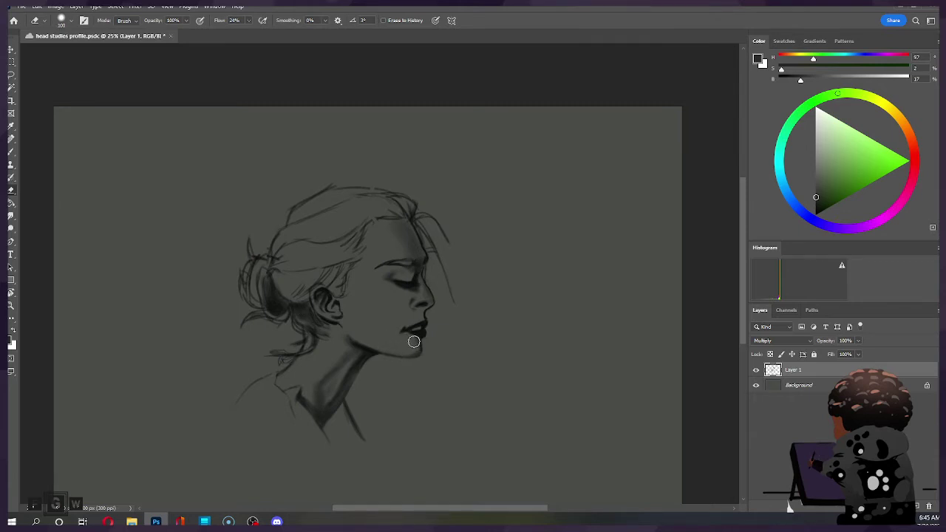
key("ctrl")
key("bracketleft")
key("bracketleft")
key("bracketright")
key("bracketleft")
key("bracketleft")
key("bracketright")
key("bracketright")
key("bracketright")
key("bracketright")
key("bracketleft")
key("bracketleft")
key("bracketleft")
key("ctrl")
Shade the cheek beneath the eye and beside the nose with a brush enlarged to 400 px, and save the document.
key("b")
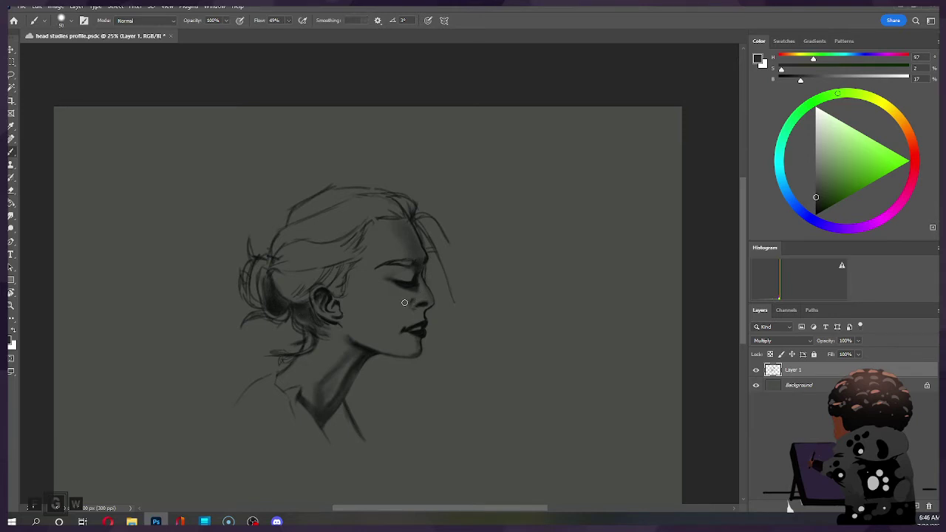
key("bracketright")
key("bracketleft")
key("bracketleft")
key("bracketright")
key("bracketright")
key("bracketright")
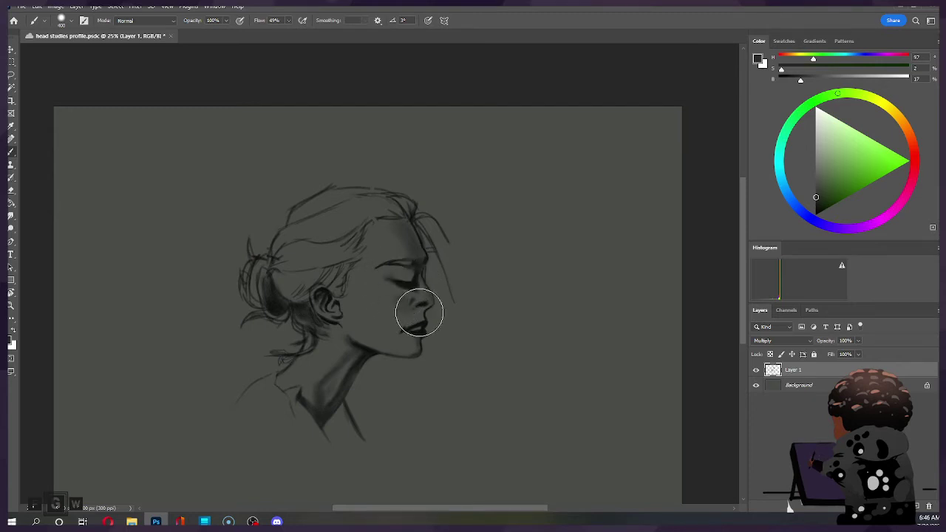
key("ctrl")
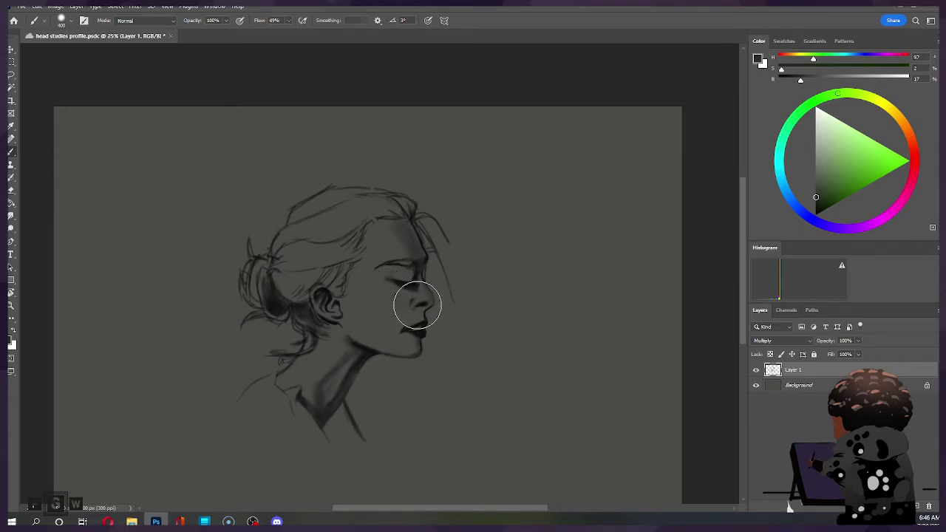
mouse_move(404, 295)
left_mouse_down()
mouse_move(431, 278)
mouse_move(410, 296)
mouse_move(442, 255)
left_mouse_up()
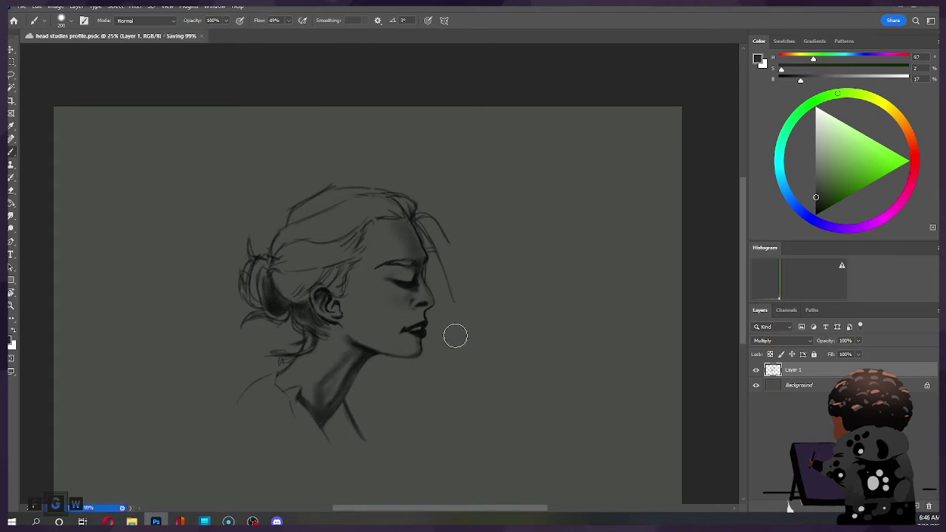
scroll(447, 287, "down", 2)
scroll(448, 287, "up", 2)
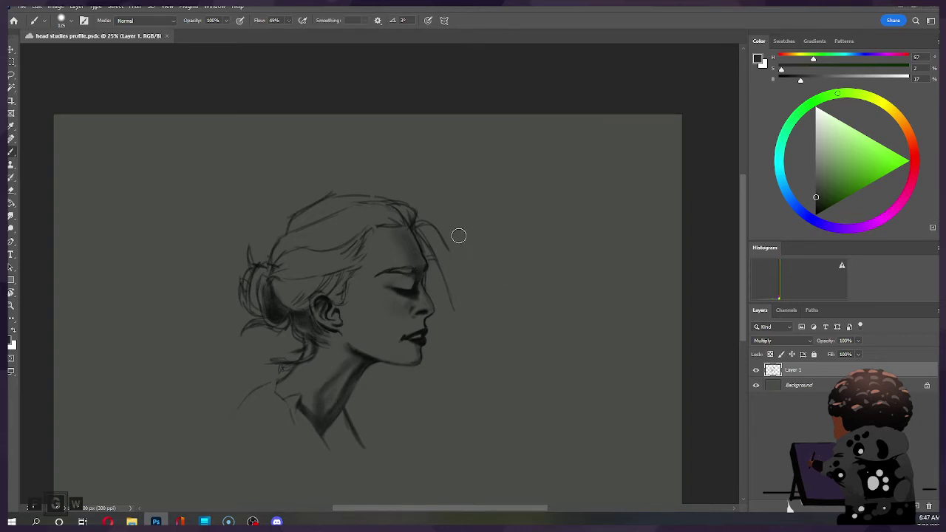
Clean up the profile edge at the brow with a 60 px eraser and a small brush.
key("bracketleft")
key("bracketleft")
key("bracketleft")
key("e")
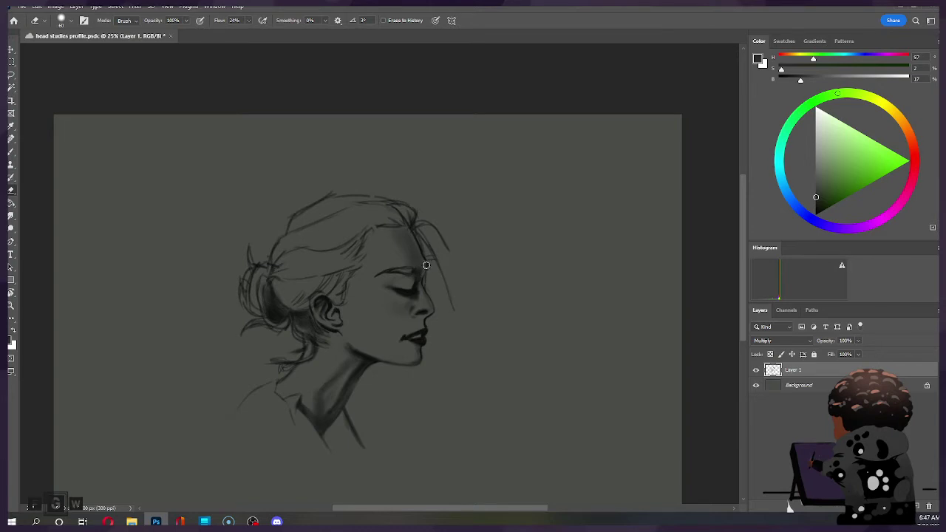
key("b")
key("ctrl+shift")
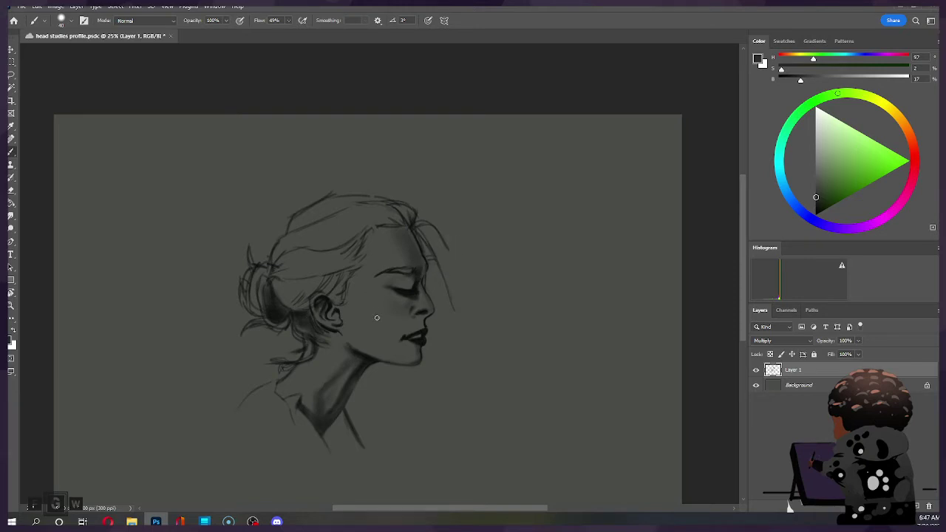
Shade the jaw below the ear with a 300 px brush and lighten the earlobe with a 200 px eraser.
key("bracketright")
key("bracketright")
key("bracketright")
key("bracketright")
key("bracketright")
key("bracketright")
key("bracketright")
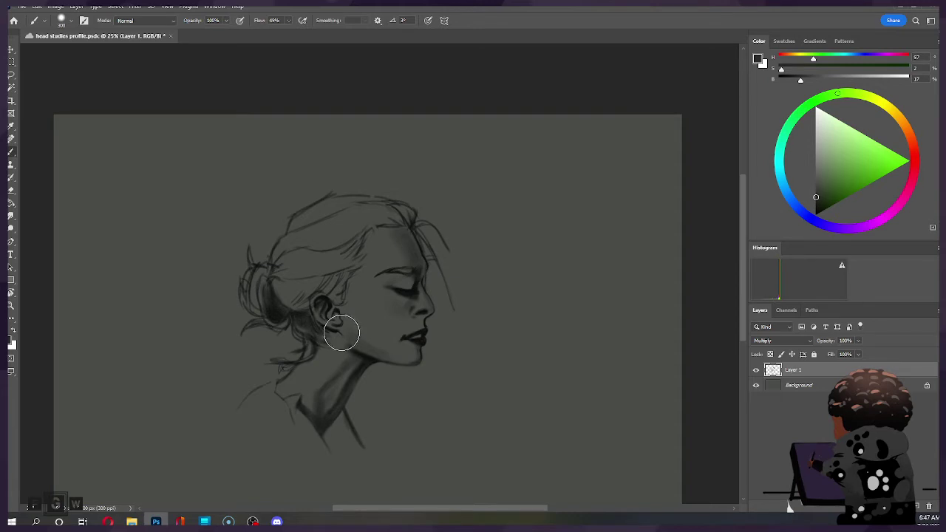
key("ctrl")
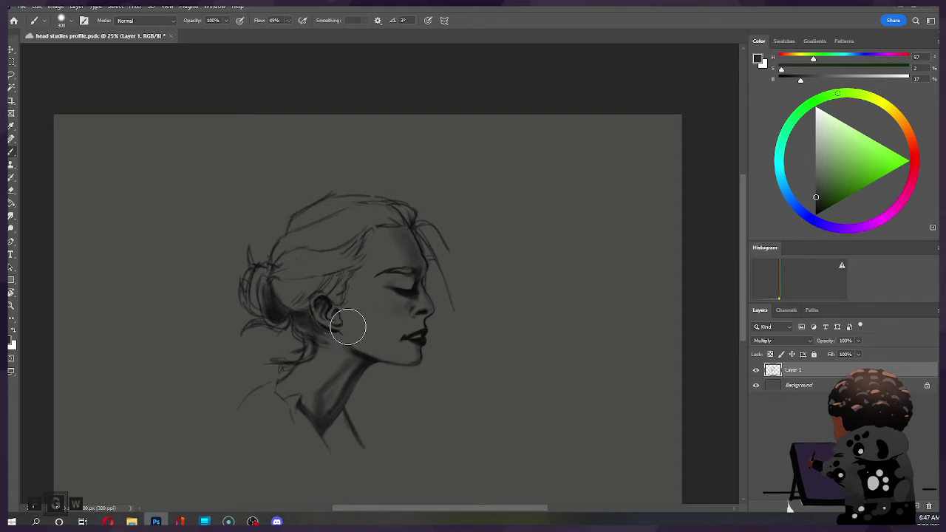
key("ctrl")
key("e")
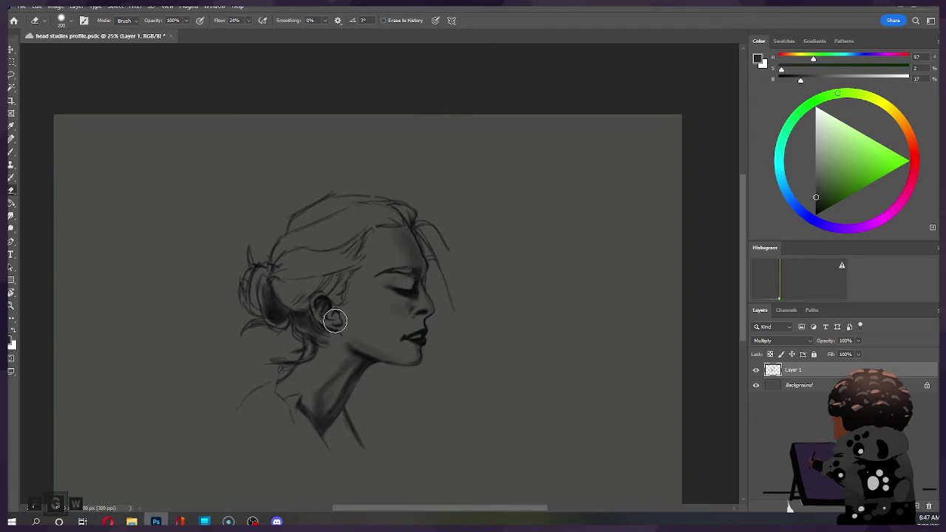
Blend a broad soft shadow over the jaw corner and upper neck with a 500 px brush.
key("b")
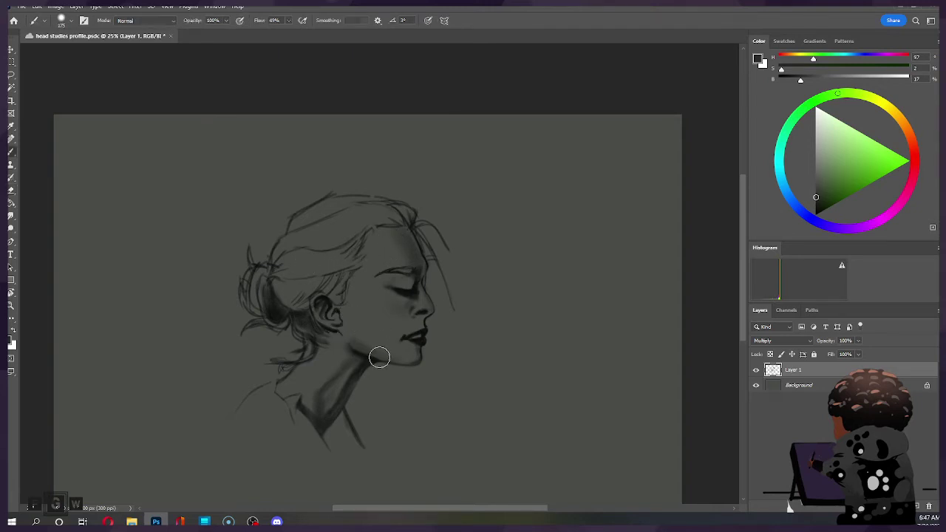
key("bracketright")
key("bracketright")
key("bracketright")
key("bracketright")
key("bracketright")
key("bracketright")
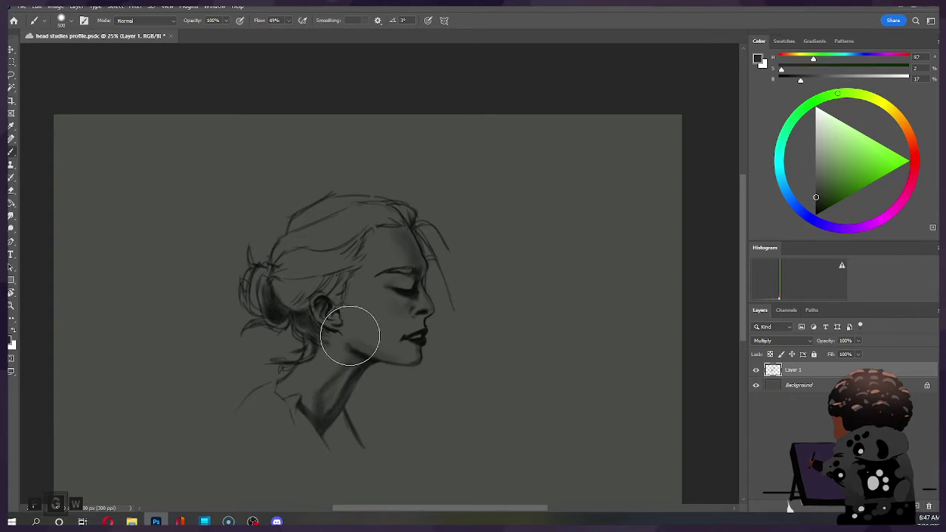
mouse_move(341, 346)
left_mouse_down()
mouse_move(341, 315)
mouse_move(317, 363)
mouse_move(354, 348)
mouse_move(333, 375)
left_mouse_up()
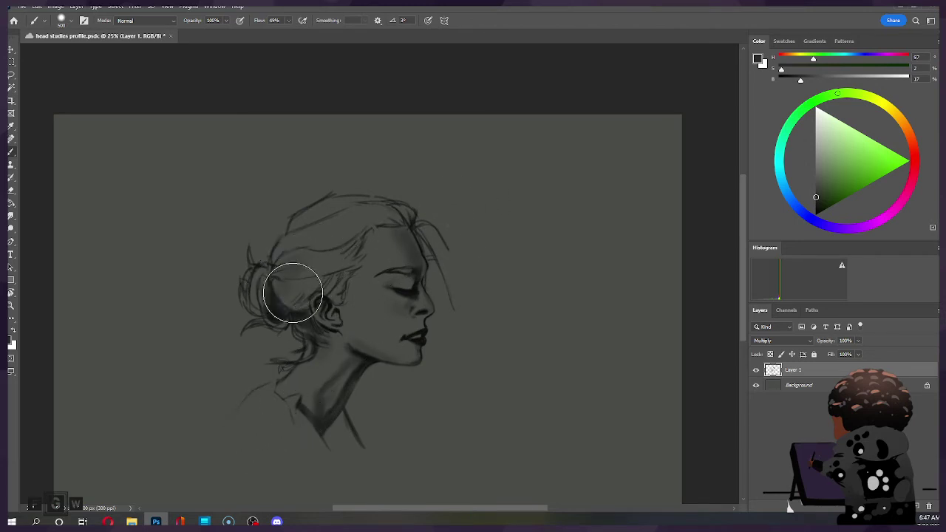
Lay soft shading over the hair at the back of the head above the bun, reducing the brush to 100 px.
key("bracketleft")
key("bracketleft")
key("bracketleft")
left_click_drag(283, 254, 328, 217)
key("bracketleft")
key("bracketleft")
key("bracketleft")
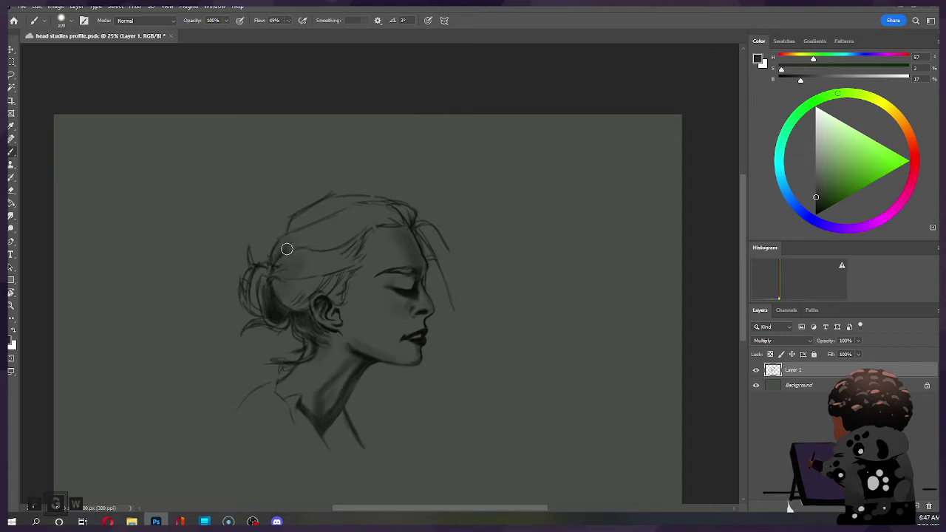
Deepen the hair shadow between the bun and the ear, varying the brush size to blend it.
key("bracketright")
key("bracketright")
key("bracketleft")
key("bracketleft")
key("bracketleft")
key("bracketright")
key("bracketright")
key("bracketright")
key("bracketleft")
key("bracketleft")
key("bracketleft")
key("bracketleft")
key("bracketleft")
key("bracketleft")
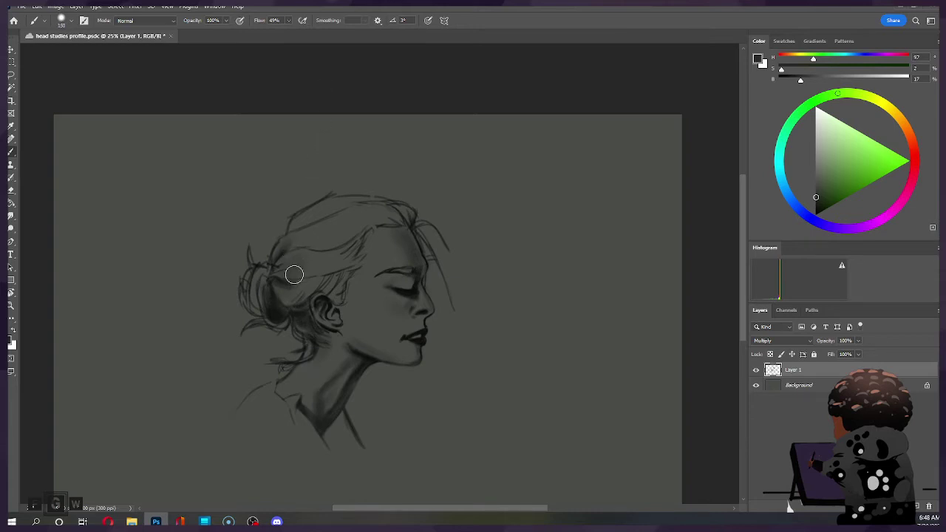
Extend the shading along the swept-back hair above the bun with a brush of about 125 px.
key("ctrl")
key("bracketleft")
key("bracketleft")
key("bracketright")
key("bracketright")
key("bracketright")
key("bracketright")
key("bracketleft")
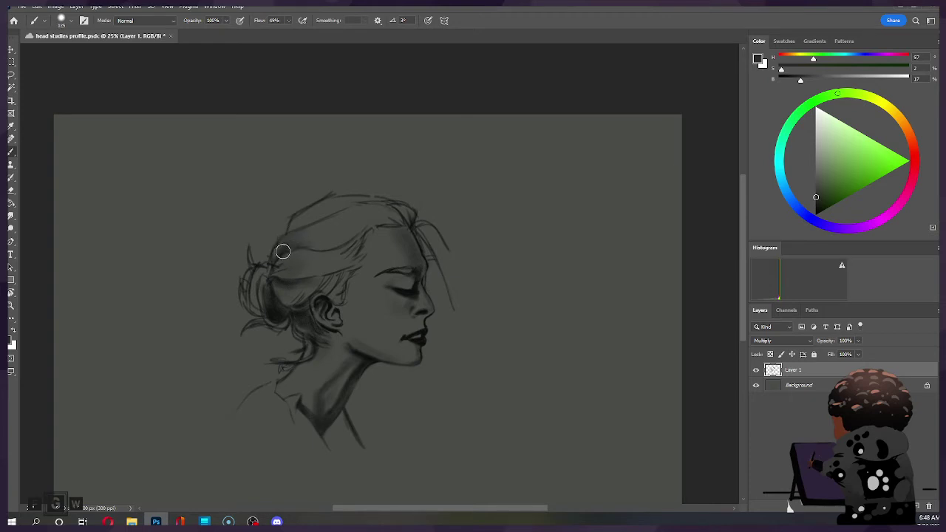
Shade the hair at the back and crown of the head with soft dark strokes, enlarging the brush to 150 px.
key("bracketright")
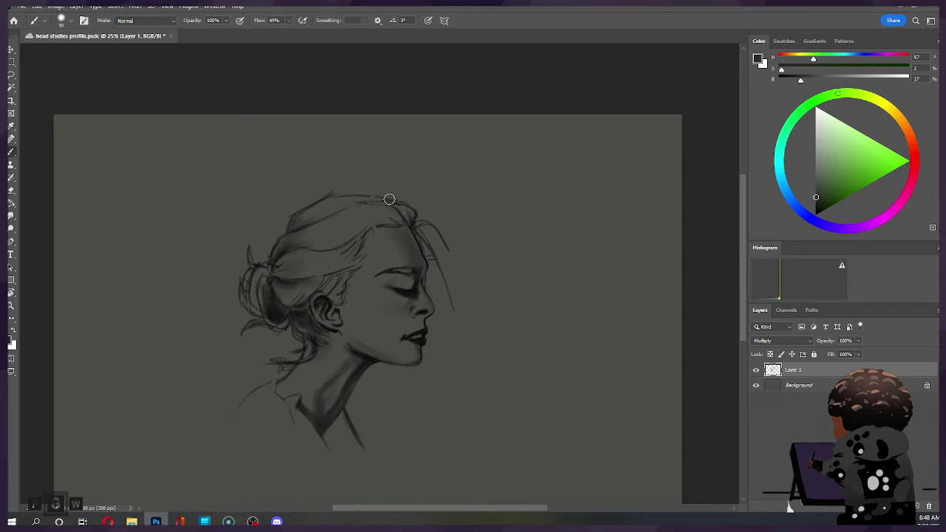
key("bracketright")
key("ctrl")
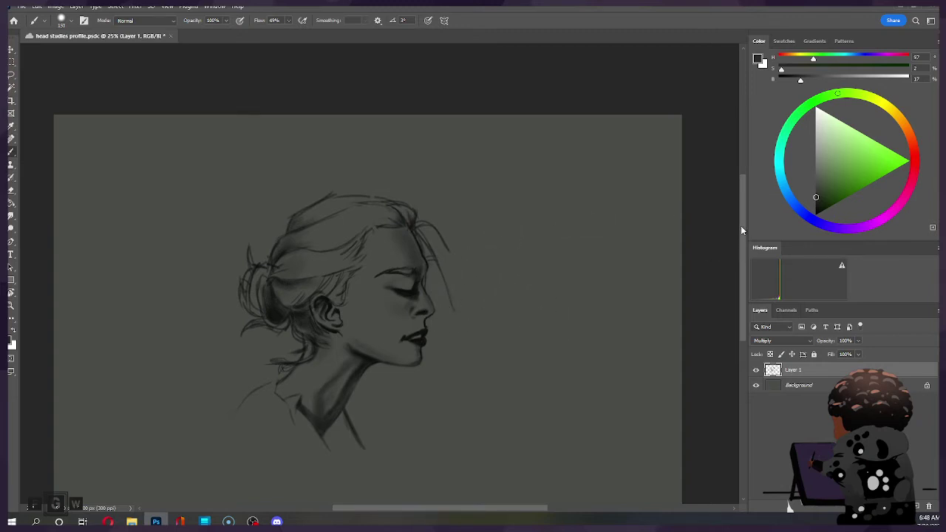
scroll(742, 232, "down", 2)
scroll(742, 233, "up", 1)
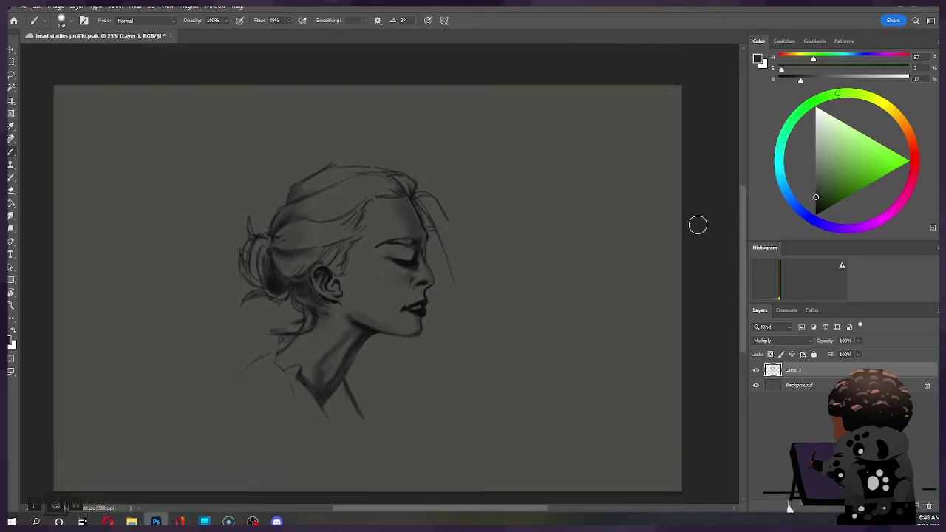
Shade the lower face broadly with a soft 600 px brush and save the document.
key("e")
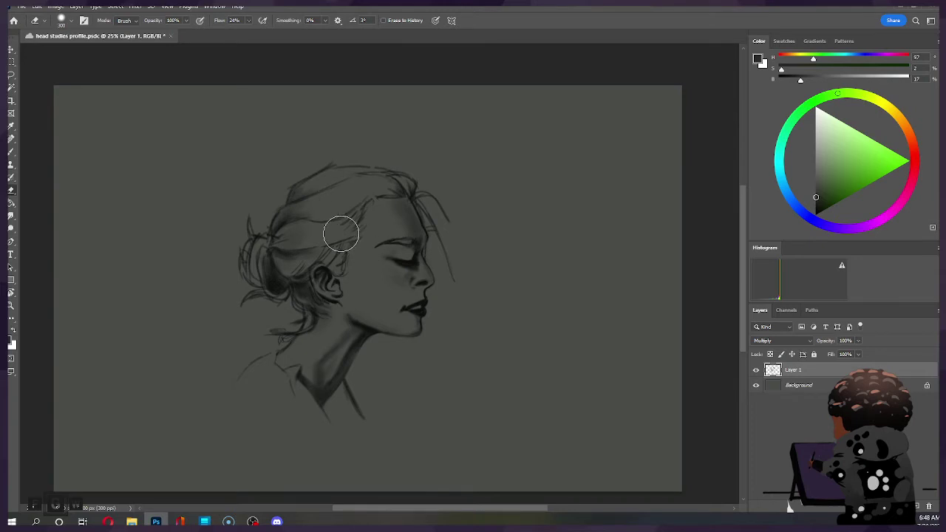
key("b")
key("bracketright")
key("bracketright")
key("bracketright")
key("bracketright")
key("bracketright")
key("bracketright")
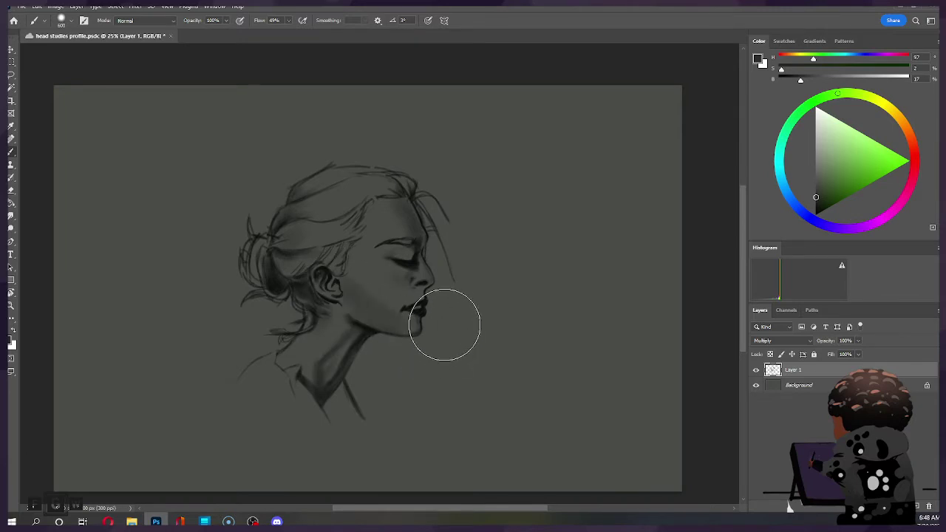
key("ctrl+s")
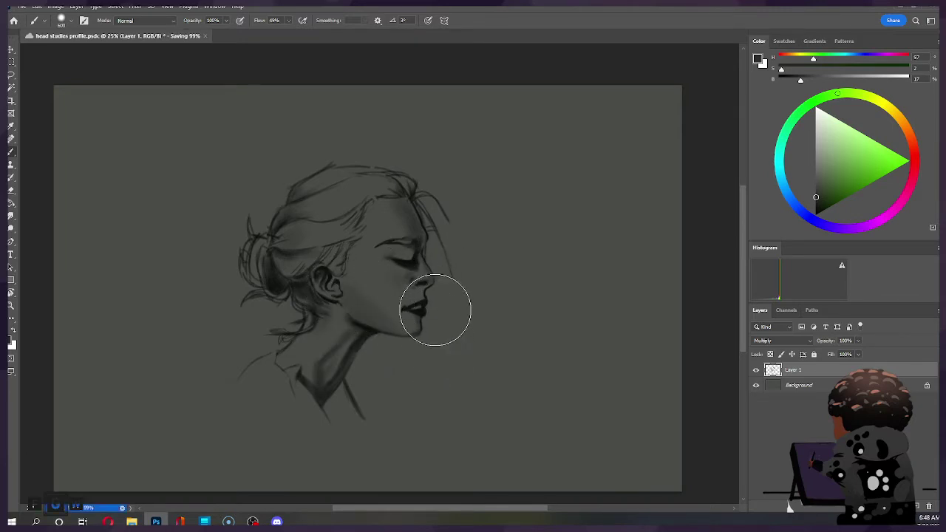
Lighten the cheek and face shading with a soft eraser, enlarging it from 175 to 400 px.
key("e")
key("bracketleft")
key("bracketleft")
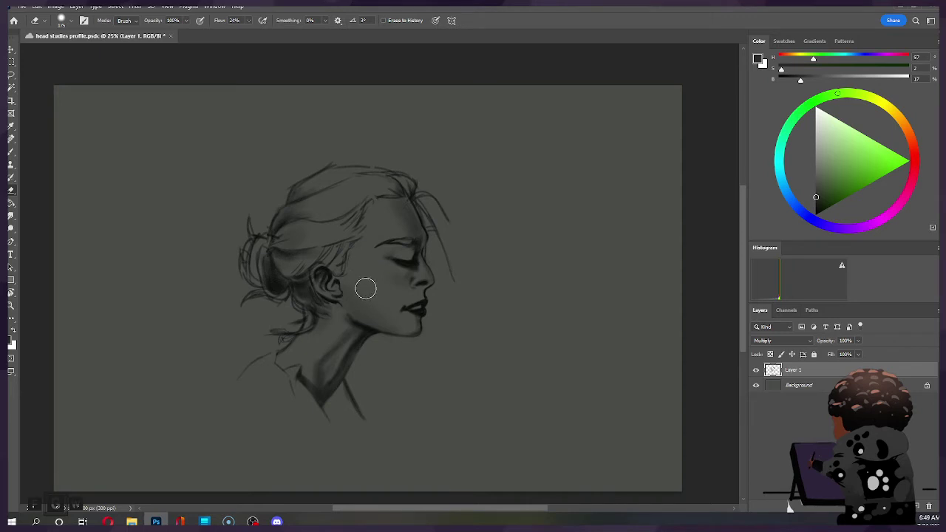
key("bracketright")
key("bracketright")
key("bracketright")
key("bracketright")
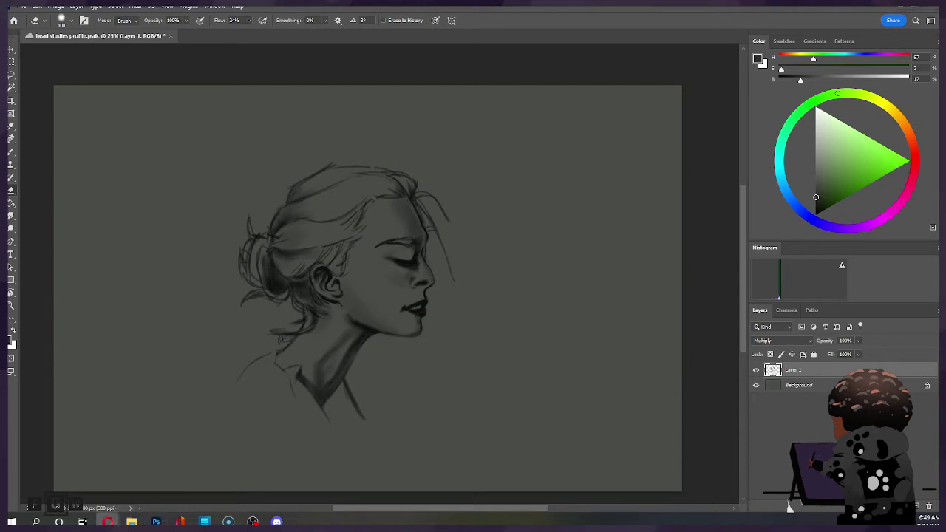
Soften the forehead hairline with a 250 px eraser and shade the forehead with a soft brush of up to 500 px.
left_click(391, 218)
key("bracketleft")
key("bracketleft")
key("bracketleft")
key("bracketleft")
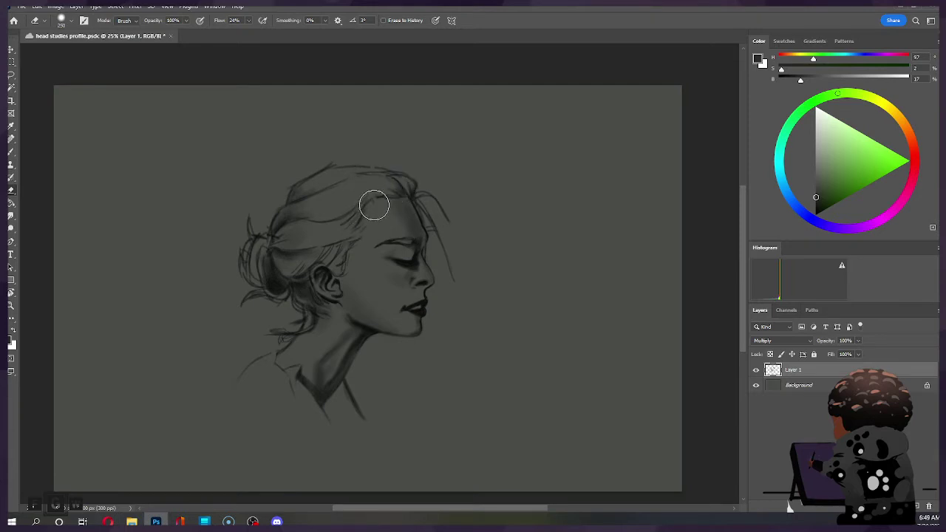
key("b")
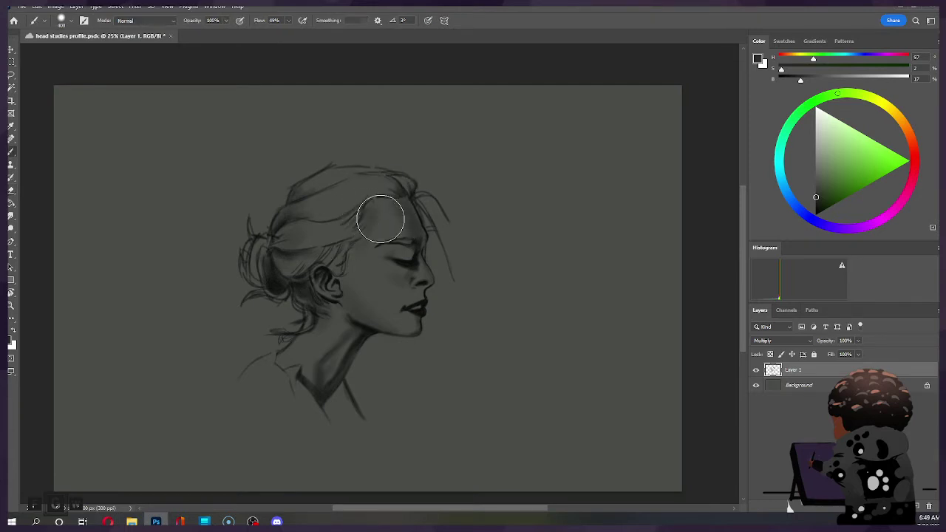
key("bracketright")
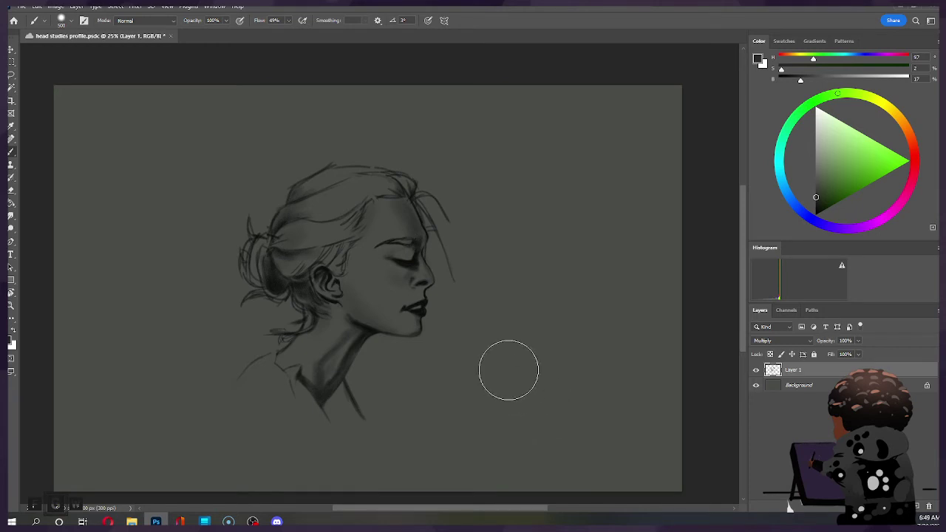
Erase stray shading from the background in front of the face with a soft eraser of up to 1100 px.
key("e")
key("bracketright")
key("bracketright")
key("bracketright")
key("bracketright")
key("bracketright")
key("bracketright")
key("bracketright")
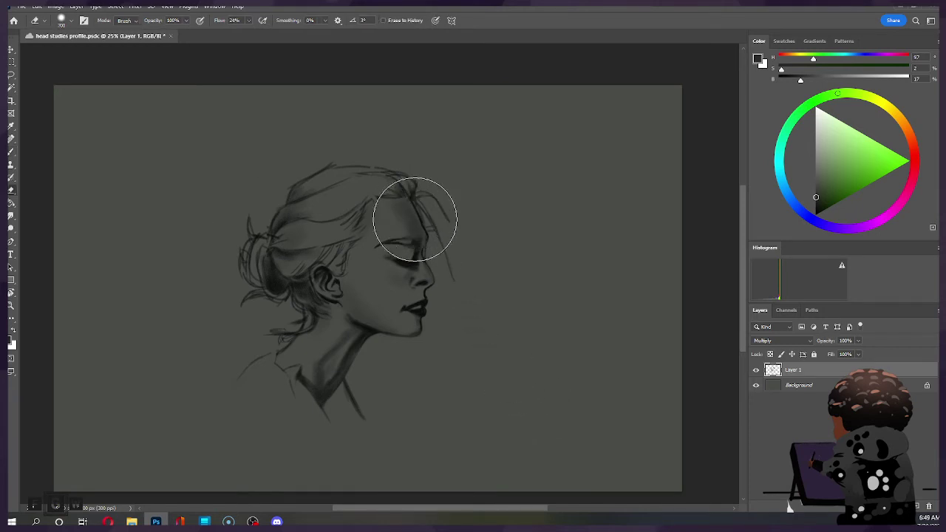
mouse_move(465, 429)
left_mouse_down()
mouse_move(489, 356)
mouse_move(524, 302)
left_mouse_up()
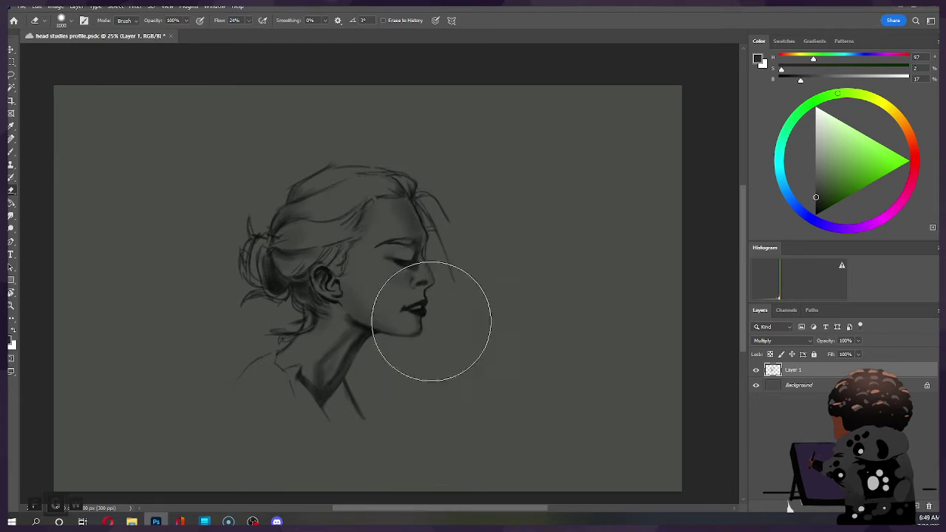
key("bracketright")
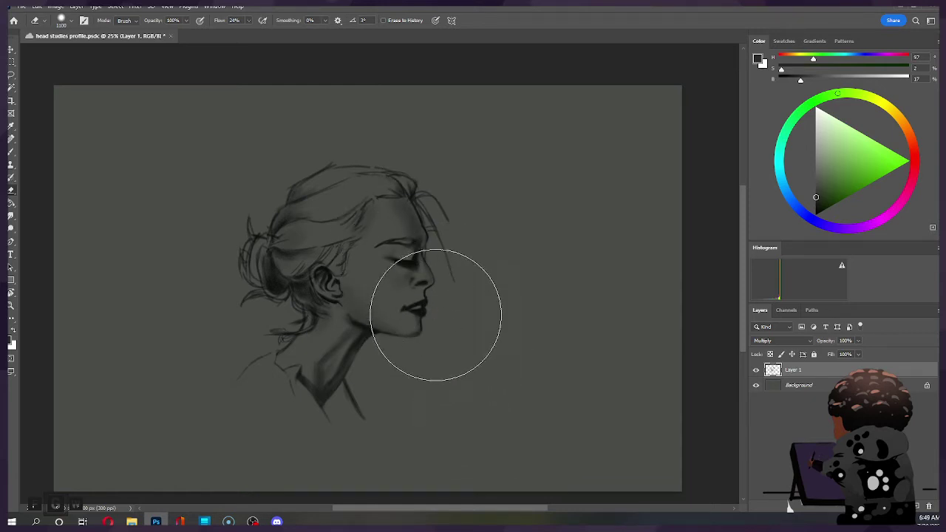
Lighten the forehead and front of the face with a 250 to 400 px eraser, undoing the stroke over the loose strand.
key("bracketleft")
key("bracketleft")
key("bracketleft")
key("bracketleft")
key("bracketleft")
key("bracketleft")
key("bracketleft")
key("bracketleft")
key("bracketleft")
key("bracketleft")
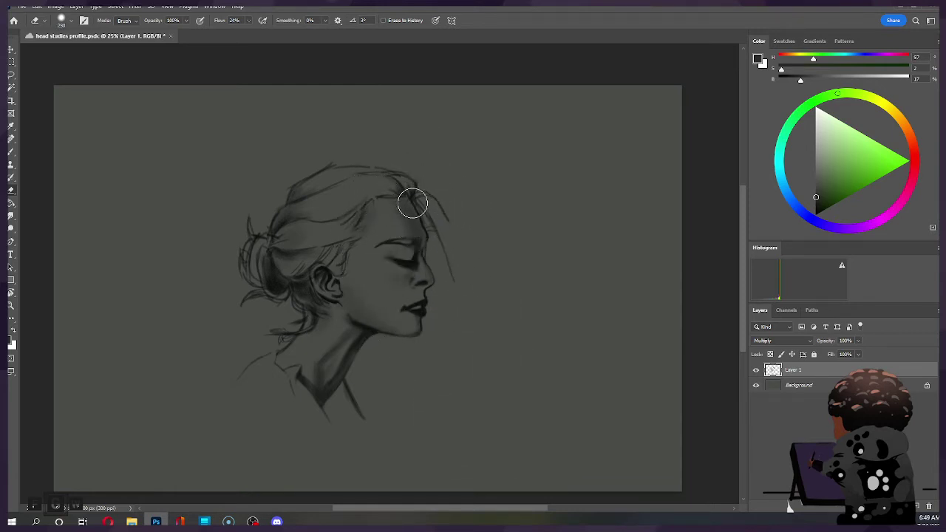
key("bracketright")
key("bracketright")
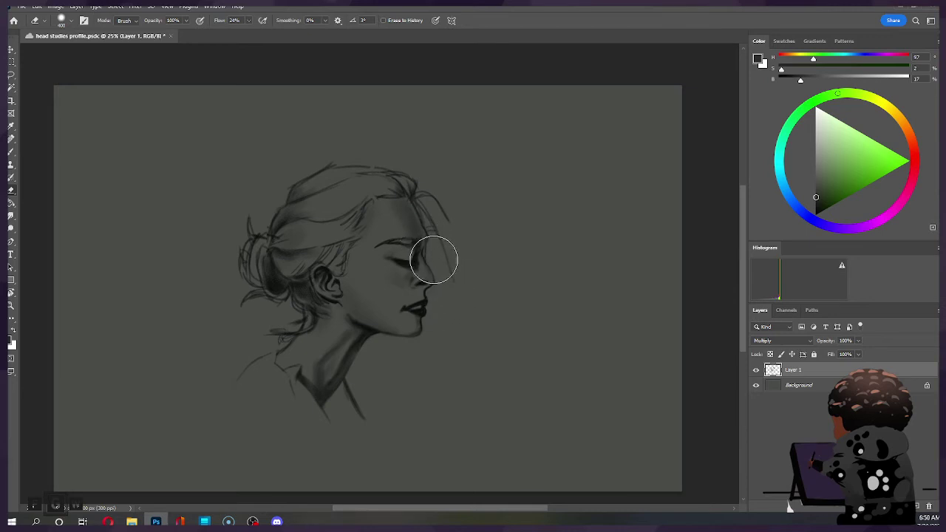
key("ctrl")
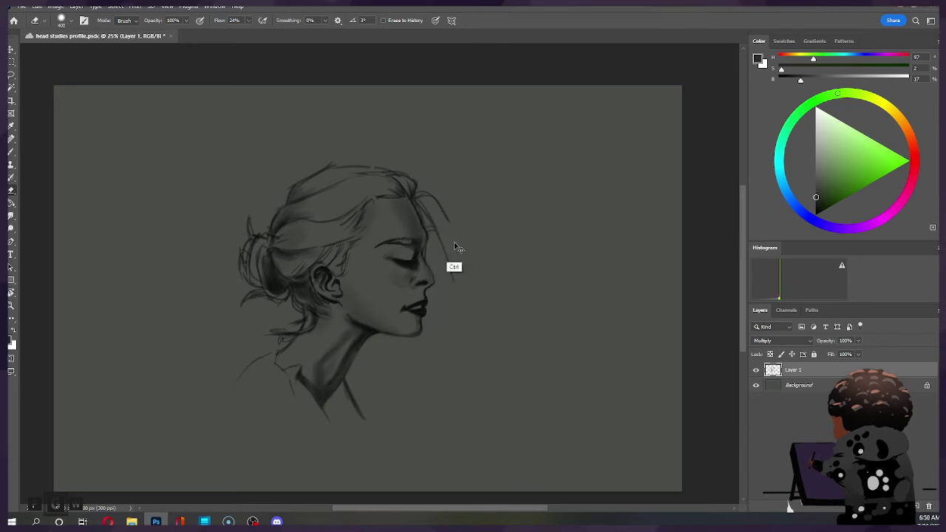
Refine the outline of the nose tip and its underside with a 35 px brush and save the document.
key("b")
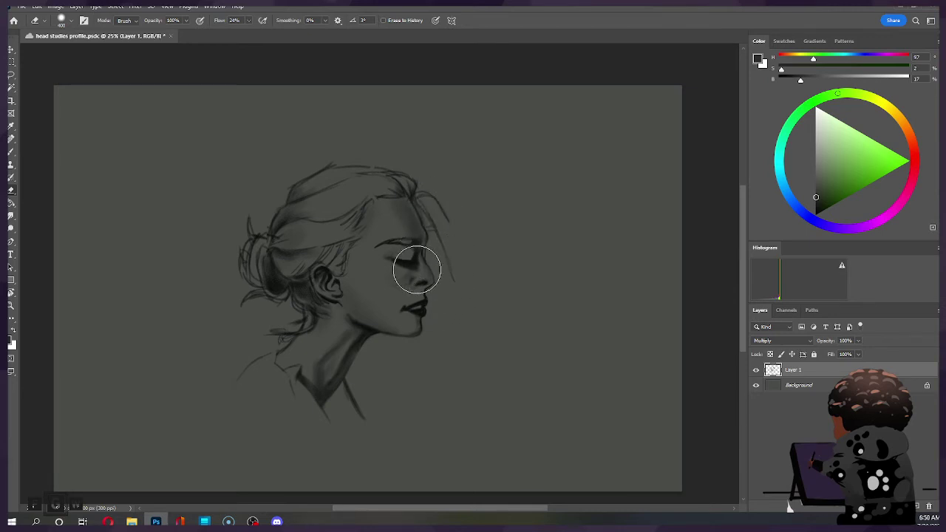
key("bracketleft")
key("bracketleft")
key("bracketleft")
key("bracketleft")
key("bracketleft")
key("bracketleft")
key("bracketleft")
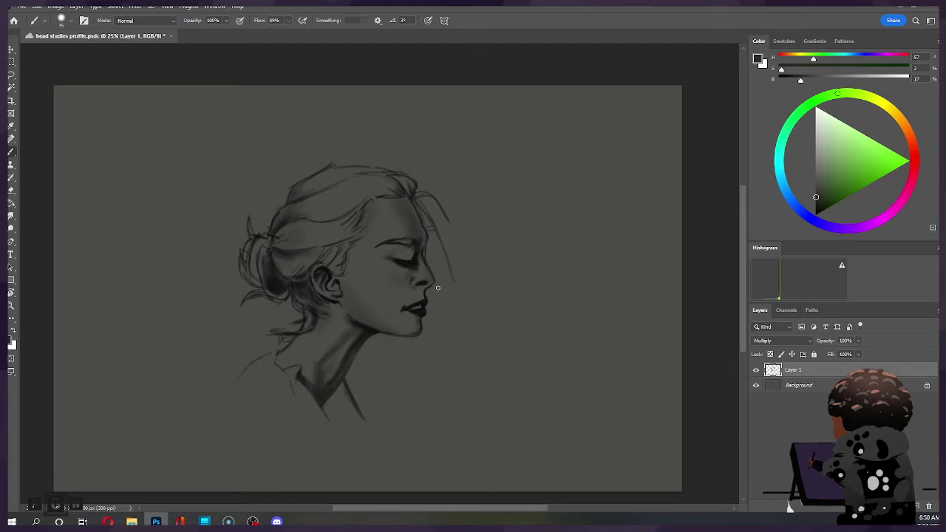
key("ctrl")
key("ctrl")
mouse_move(437, 288)
left_mouse_down()
mouse_move(428, 308)
mouse_move(423, 292)
left_mouse_up()
key("ctrl+s")
Touch up the loose front hair strand and clean the lip and nose contours with a small eraser.
left_click_drag(447, 232, 450, 275)
key("ctrl+t")
key("Return")
key("e")
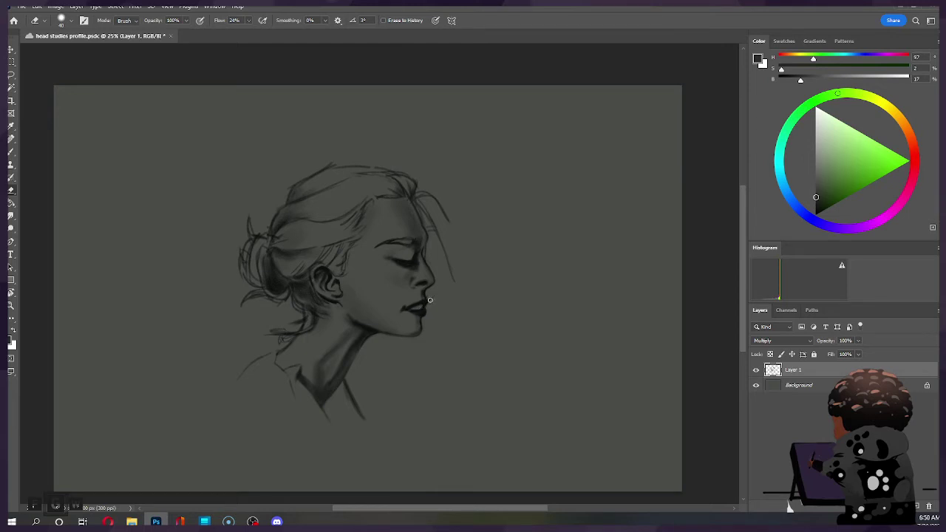
key("b")
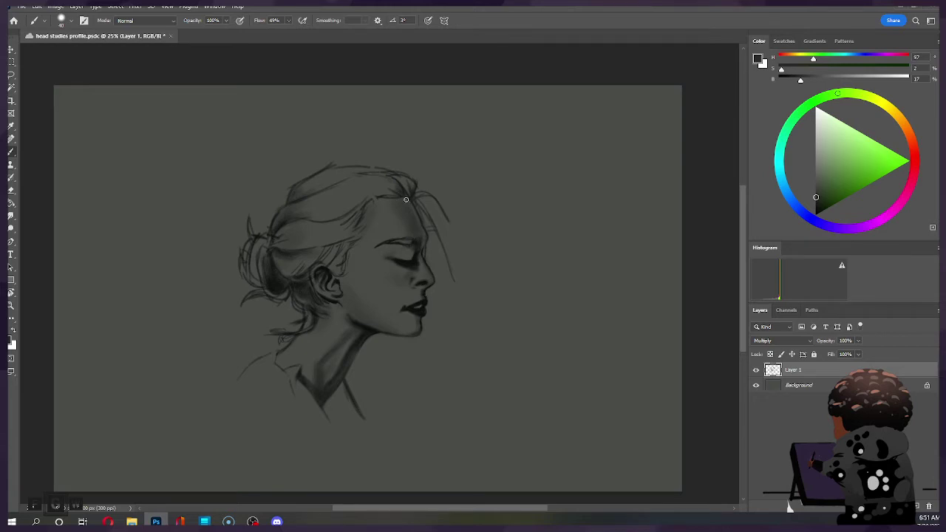
key("e")
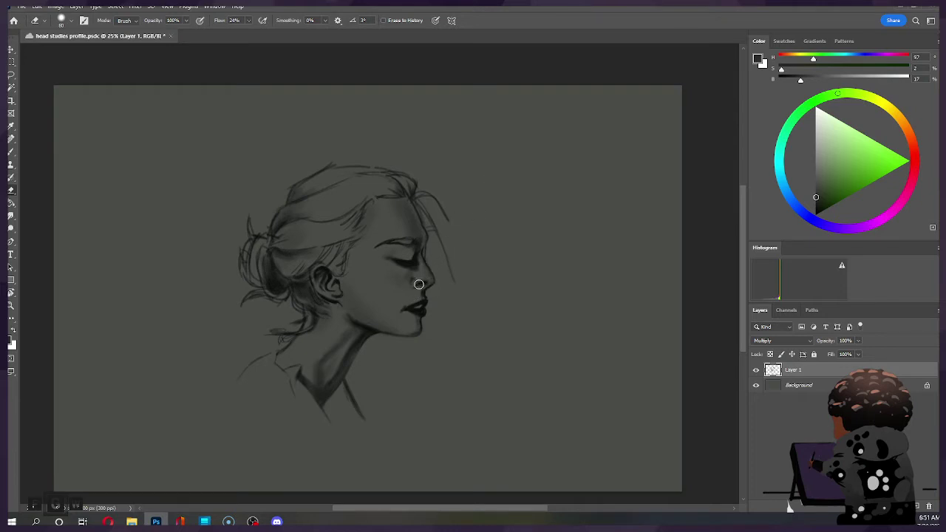
Shade the lower lip and chin with a soft 150 px brush and save the document.
key("b")
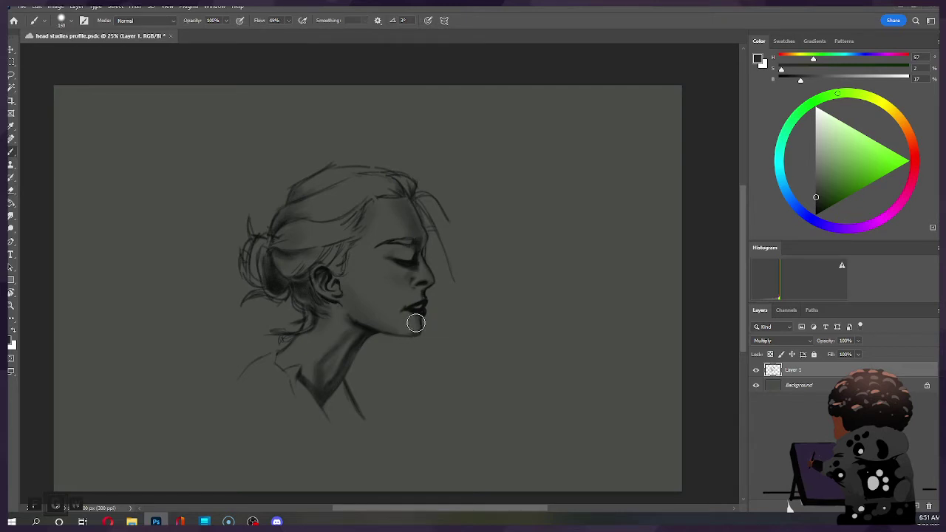
left_click_drag(408, 304, 417, 328)
key("bracketright")
key("ctrl")
key("ctrl+s")
Scale the portrait sketch on Layer 1 up proportionally to 101.50% with Free Transform.
key("ctrl+t")
left_click_drag(502, 80, 449, 162)
left_click_drag(520, 88, 518, 84)
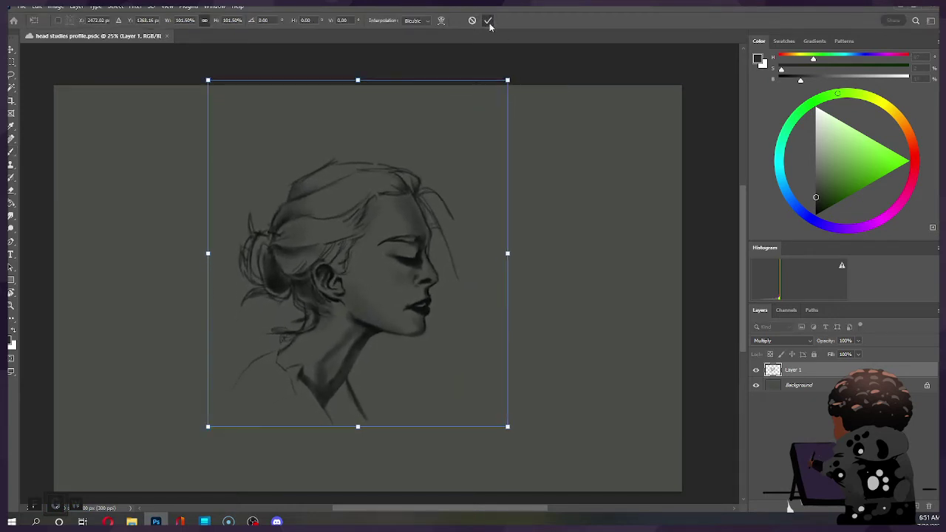
left_click(488, 20)
Darken and thicken the eyebrow with a 45 px brush.
key("bracketleft")
key("bracketleft")
key("bracketleft")
key("bracketleft")
key("bracketleft")
key("bracketleft")
key("bracketleft")
key("bracketleft")
key("bracketleft")
left_click_drag(392, 240, 409, 238)
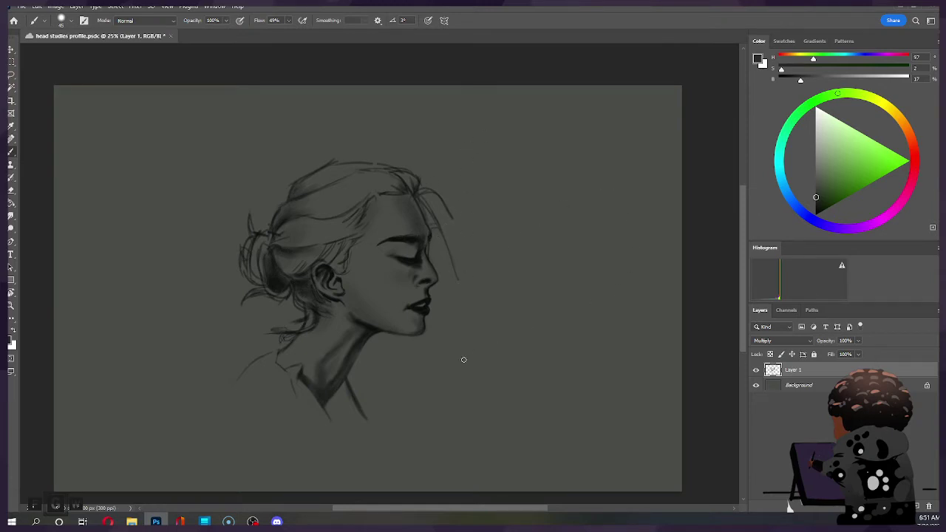
Add a new layer and place it beneath the sketch on Layer 1.
key("l")
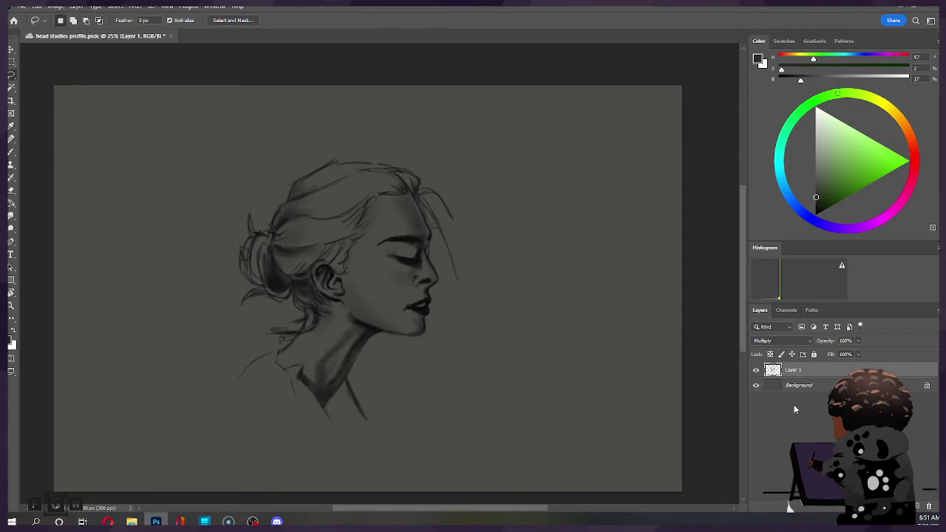
mouse_move(414, 197)
left_mouse_down()
mouse_move(437, 244)
mouse_move(433, 266)
left_mouse_up()
left_click(918, 507)
left_click_drag(819, 370, 822, 387)
Outline the bun, back of the head, crown and facial profile down to the chin with additive Lasso selections.
mouse_move(235, 384)
left_mouse_down()
mouse_move(295, 340)
mouse_move(307, 317)
mouse_move(291, 285)
mouse_move(275, 296)
mouse_move(244, 278)
mouse_move(242, 247)
mouse_move(288, 201)
mouse_move(327, 188)
mouse_move(378, 213)
mouse_move(383, 265)
mouse_move(340, 332)
mouse_move(304, 375)
mouse_move(256, 407)
mouse_move(236, 385)
left_mouse_up()
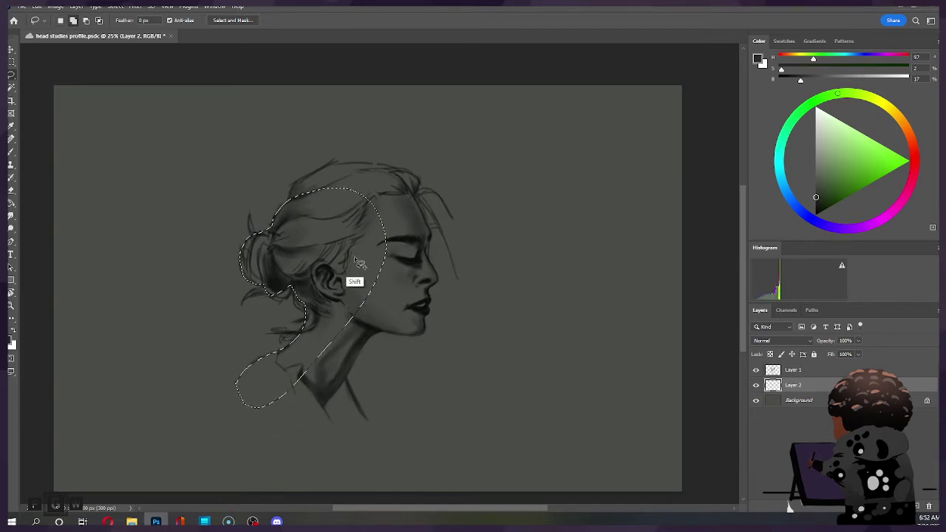
mouse_move(358, 359)
left_mouse_down()
mouse_move(348, 383)
mouse_move(376, 341)
mouse_move(412, 334)
mouse_move(416, 296)
mouse_move(391, 207)
mouse_move(288, 201)
mouse_move(354, 167)
mouse_move(384, 194)
mouse_move(374, 218)
left_mouse_up()
mouse_move(352, 170)
left_mouse_down()
mouse_move(416, 179)
mouse_move(435, 238)
mouse_move(366, 222)
left_mouse_up()
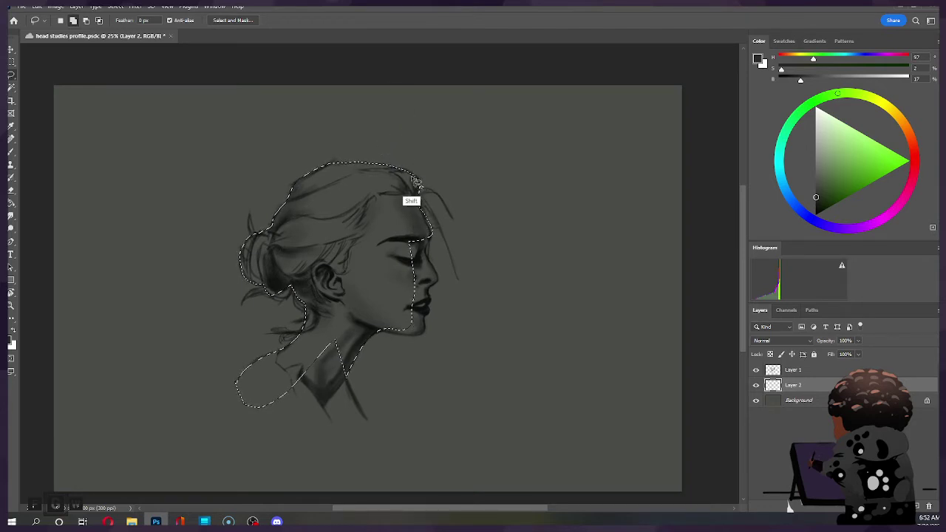
key("alt")
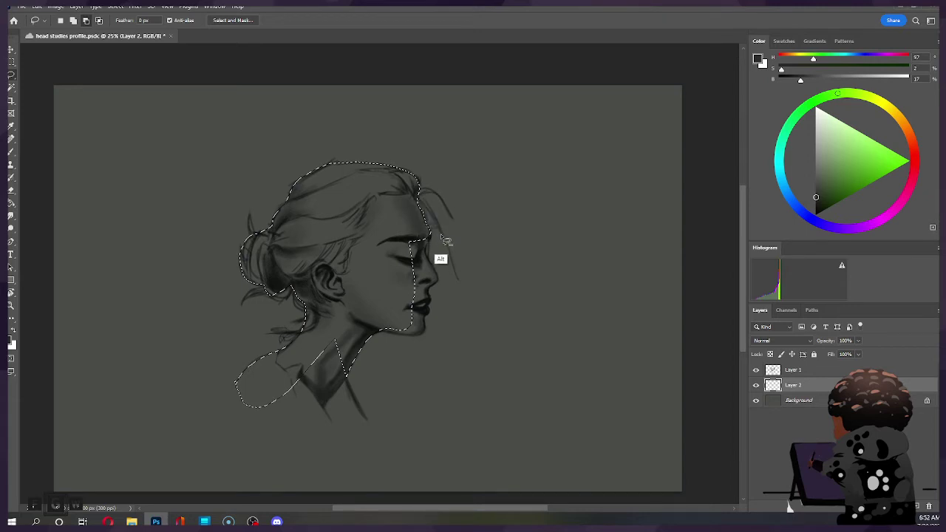
key("shift")
mouse_move(436, 243)
left_mouse_down()
mouse_move(427, 277)
mouse_move(392, 273)
mouse_move(430, 209)
mouse_move(435, 302)
left_mouse_up()
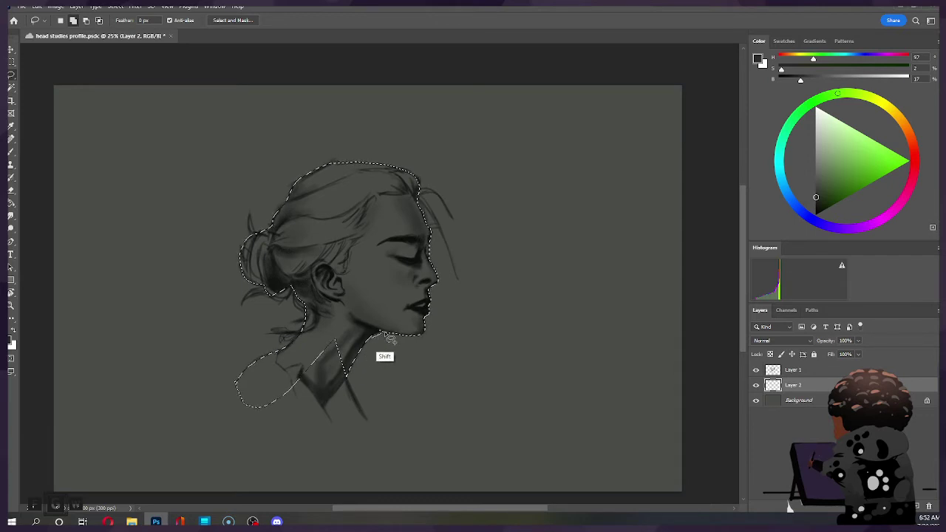
key("ctrl+x")
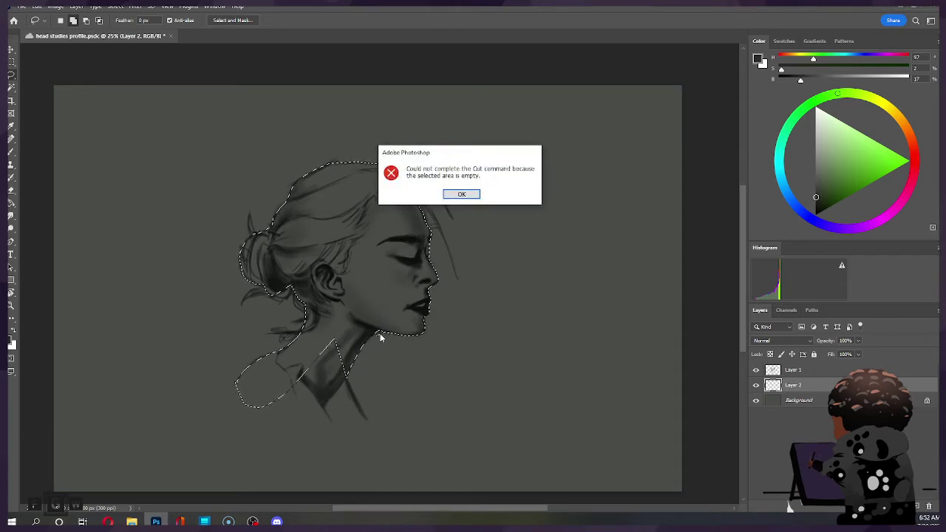
left_click(463, 196)
Extend the lasso selection to the neck, shoulders and loose hair strands to complete the silhouette.
key("shift")
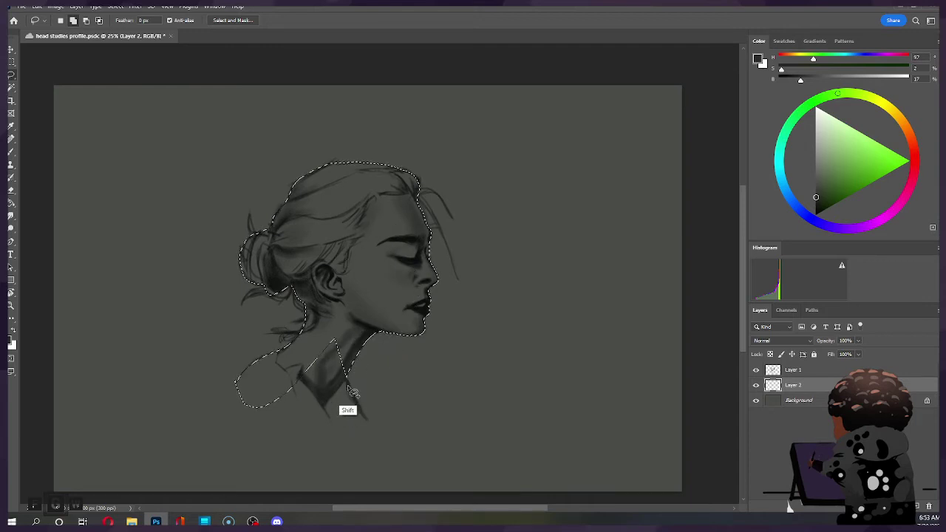
mouse_move(375, 427)
left_mouse_down()
mouse_move(338, 435)
mouse_move(255, 427)
mouse_move(238, 385)
left_mouse_up()
mouse_move(332, 342)
left_mouse_down()
mouse_move(286, 376)
mouse_move(316, 406)
mouse_move(343, 393)
mouse_move(355, 372)
left_mouse_up()
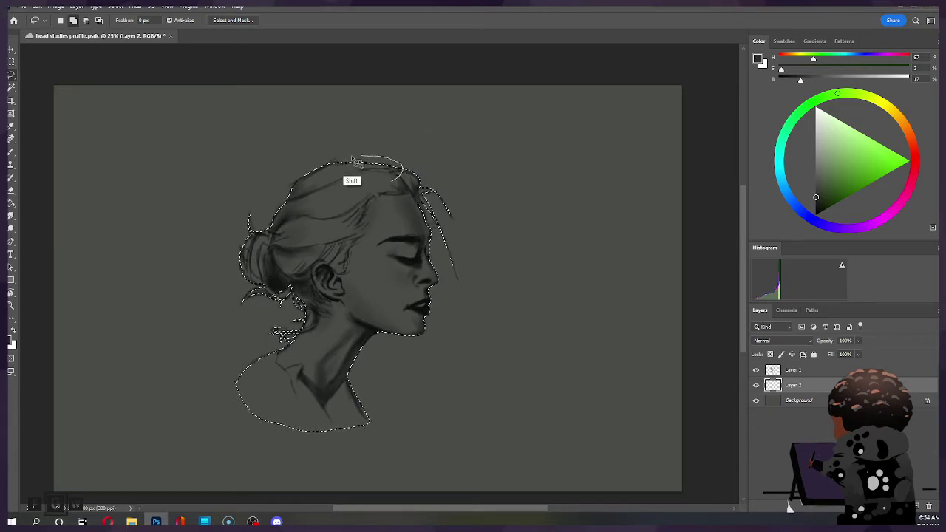
left_click_drag(397, 193, 399, 197)
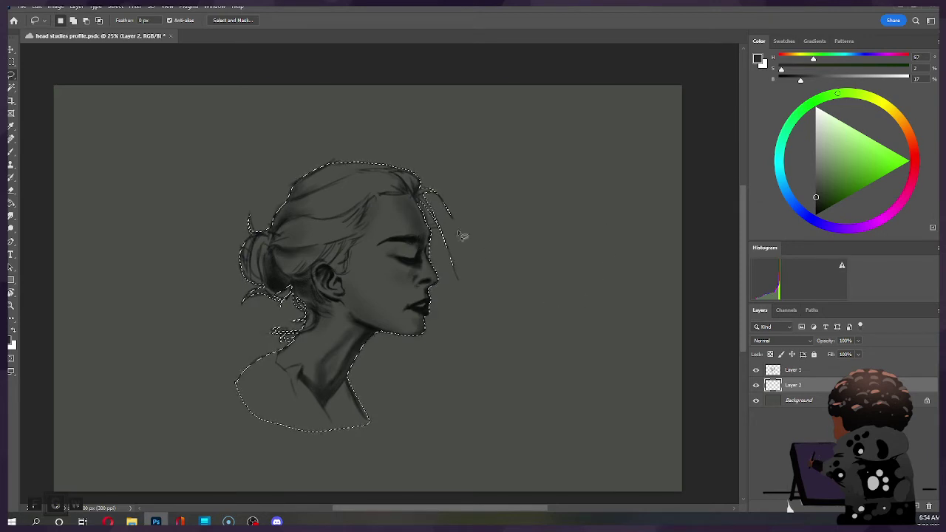
Try filling the silhouette selection on Layer 2 with progressively lighter neutral greys, from 48% up to 87% brightness.
left_click(12, 202)
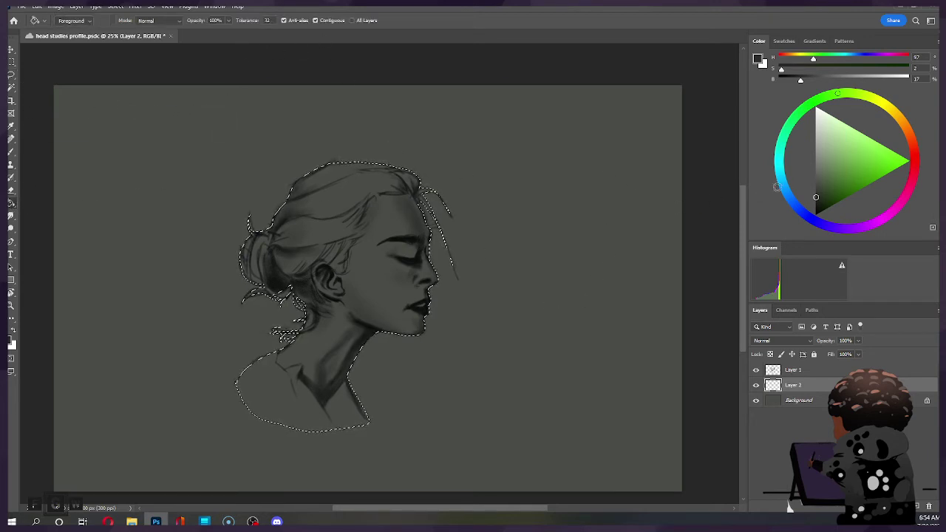
left_click_drag(819, 180, 814, 162)
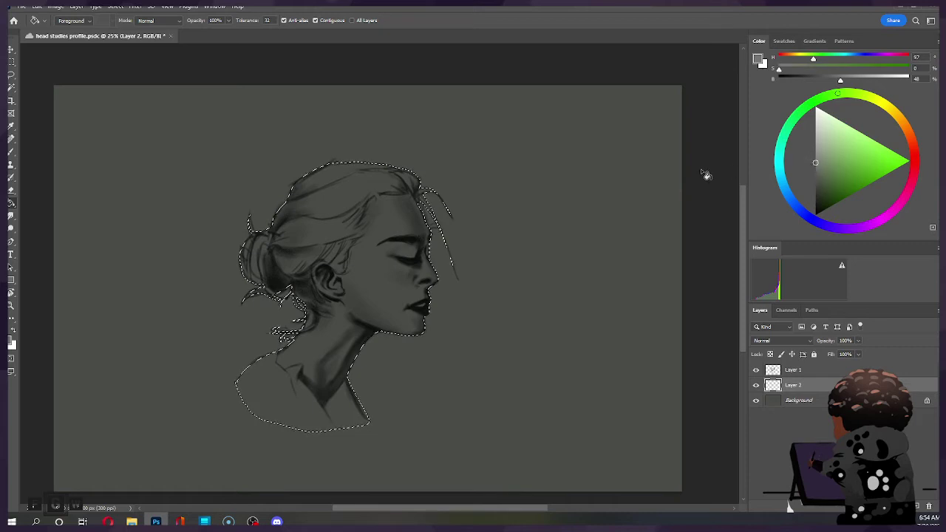
left_click(394, 286)
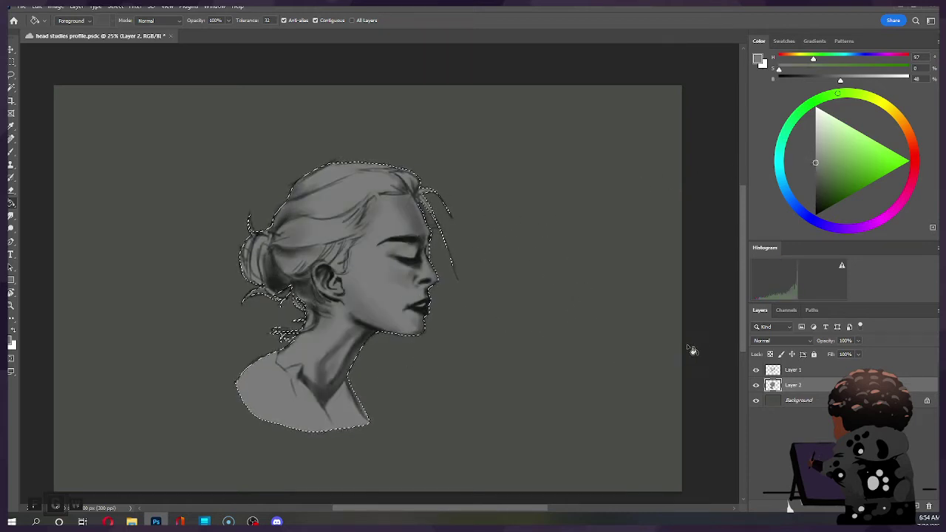
left_click_drag(817, 164, 741, 135)
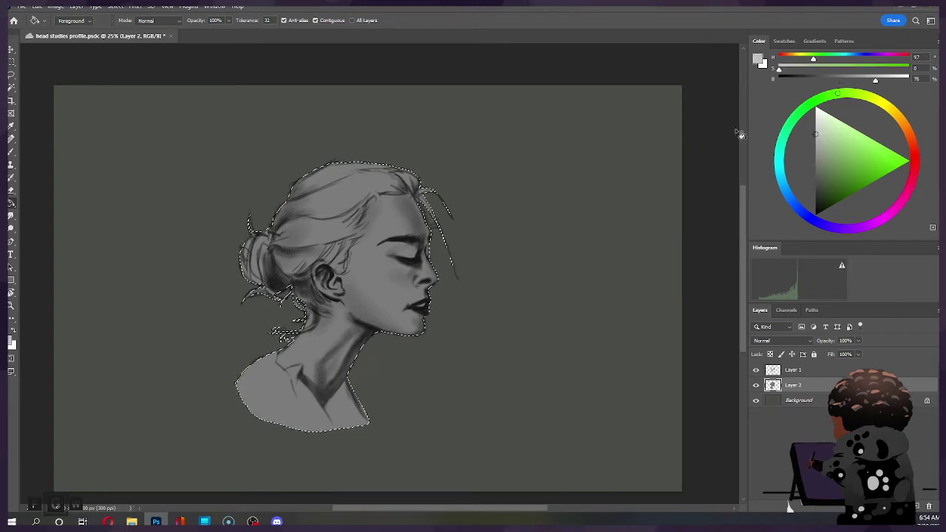
left_click(380, 275)
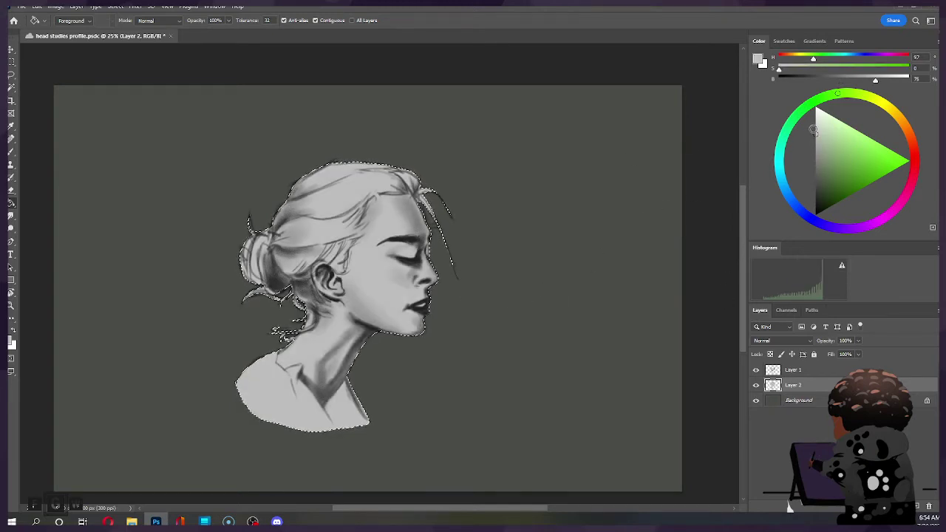
left_click_drag(819, 137, 816, 120)
left_click(431, 253)
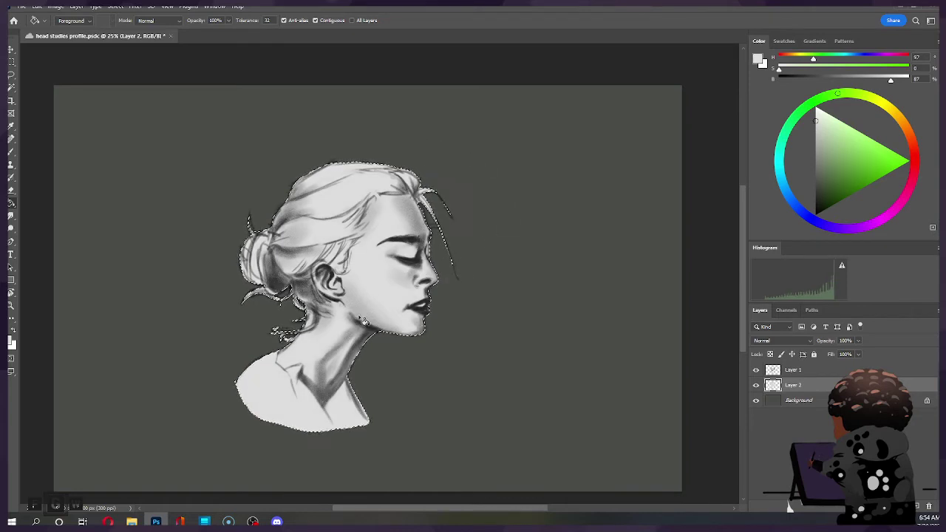
Try darker neutral fills on the silhouette, at 48% and 22% brightness.
left_click(814, 162)
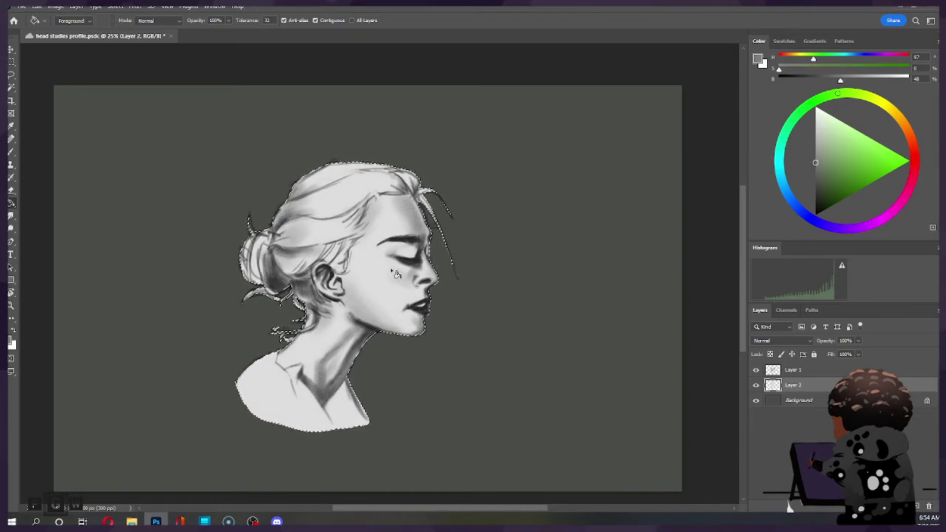
left_click(425, 244)
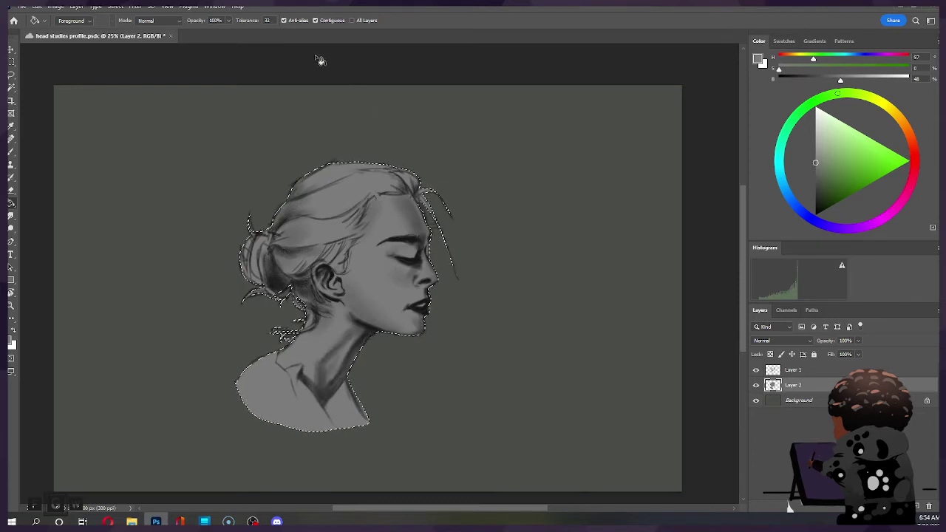
left_click(815, 190)
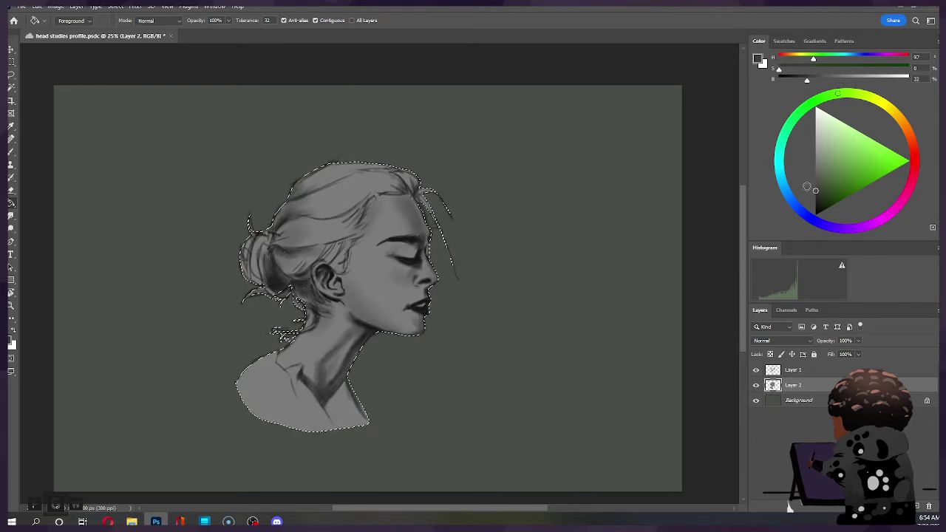
left_click(372, 276)
Fill the silhouette with a neutral grey of 43% brightness and deselect it.
left_click(819, 173)
left_click(816, 169)
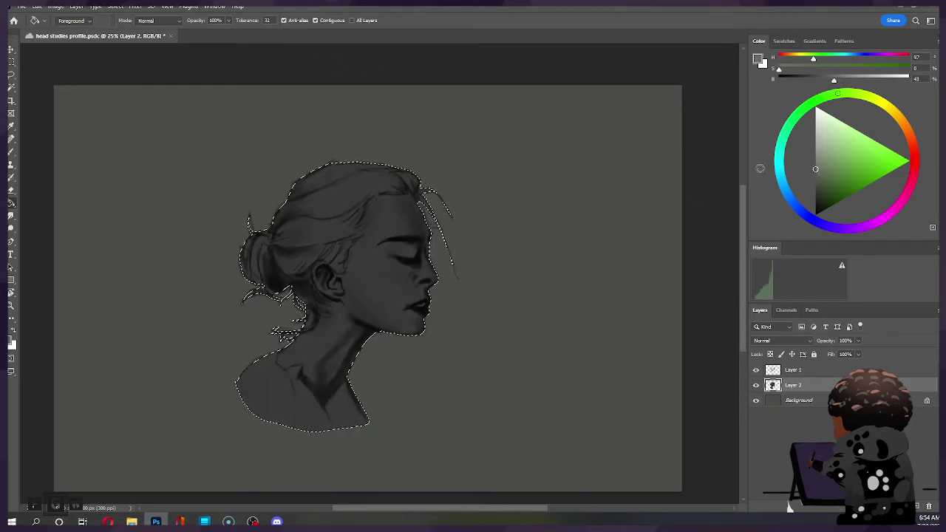
left_click(398, 287)
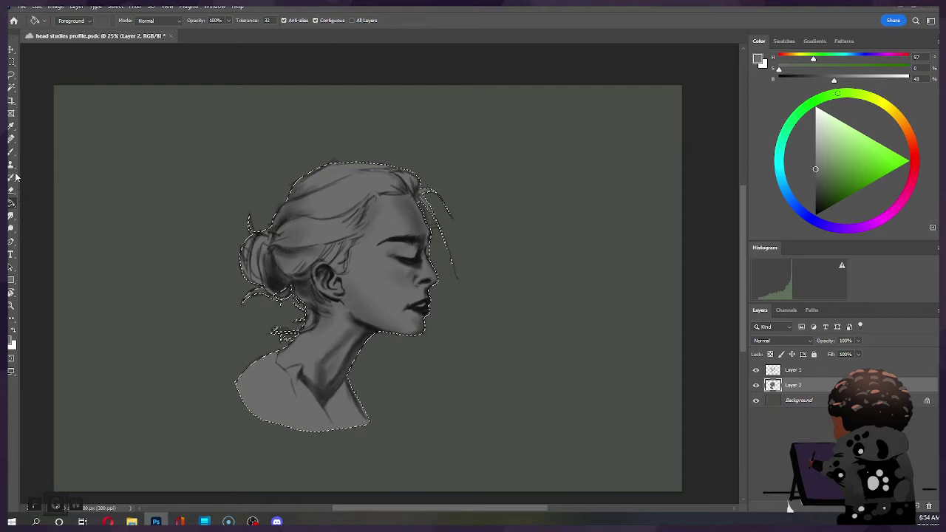
key("l")
key("ctrl+d")
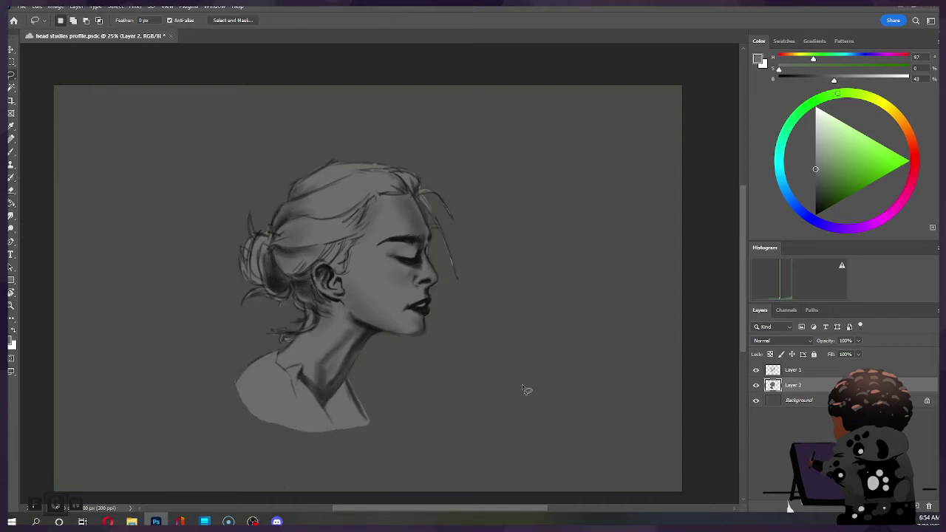
Lower the opacity of the sketch on Layer 1 to 92%.
left_click(841, 371)
left_click(858, 342)
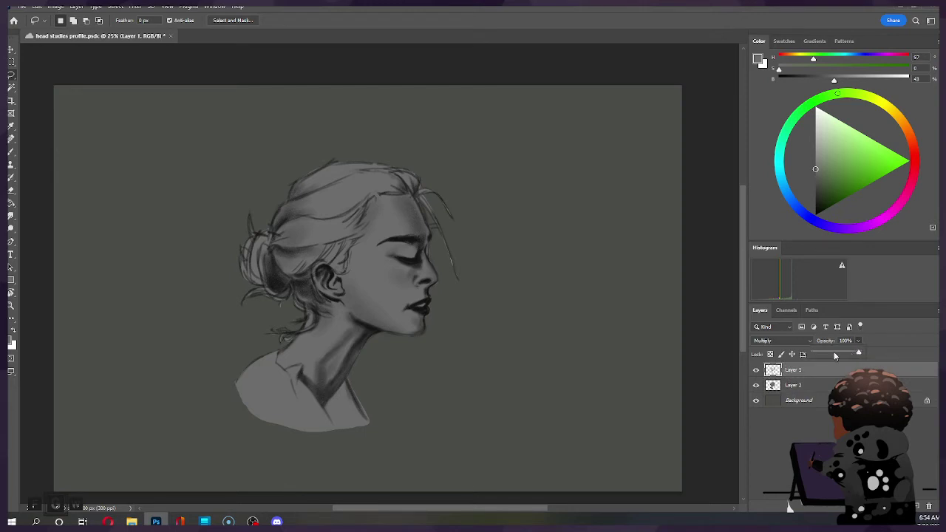
left_click(835, 353)
left_click_drag(848, 356, 852, 356)
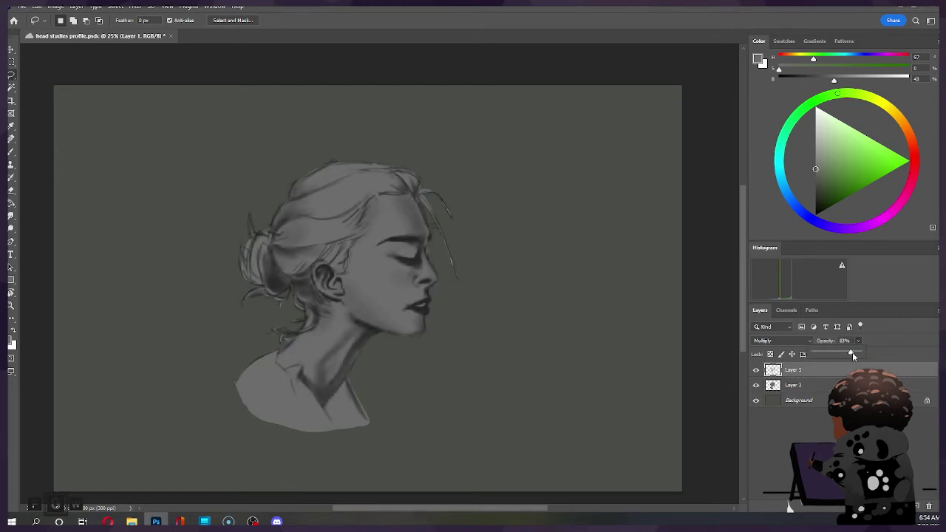
left_click_drag(856, 353, 856, 355)
Erase excess fill along the facial profile and loose front strands on Layer 2 with a smaller eraser, and save the file.
key("e")
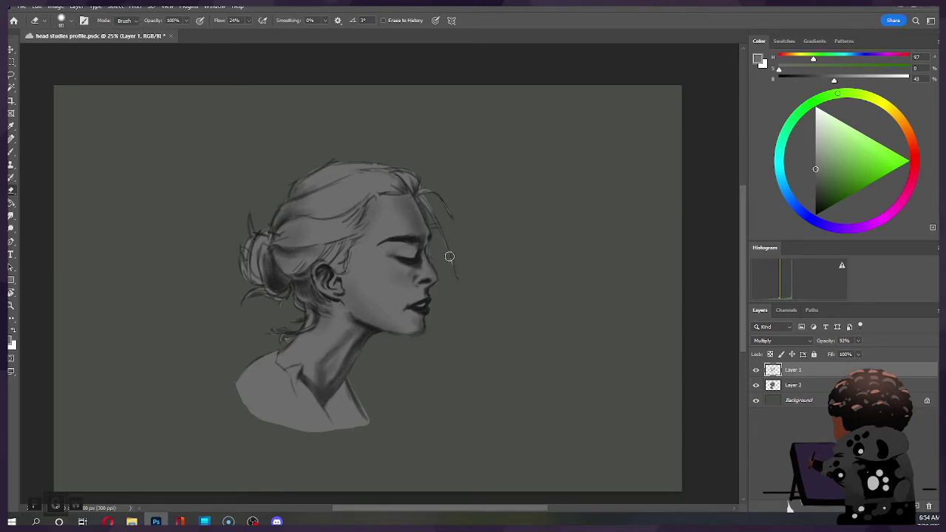
left_click(809, 385)
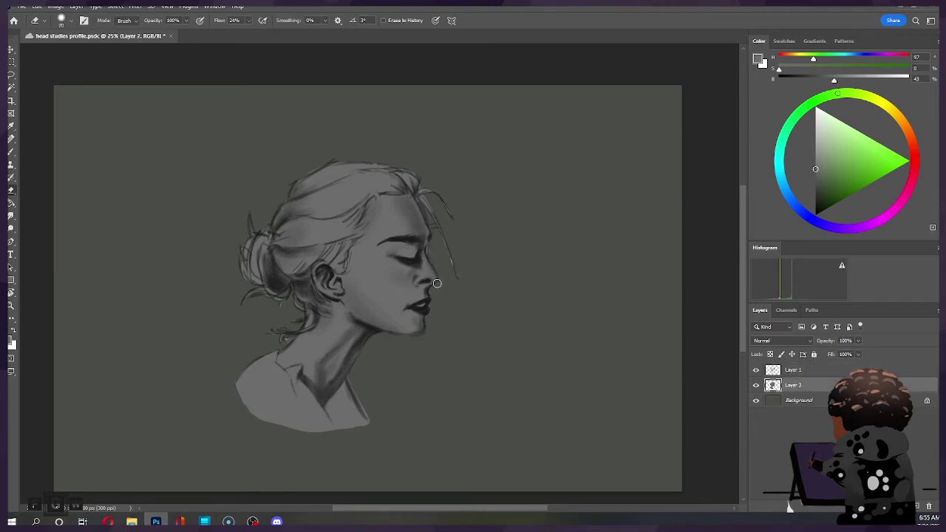
key("bracketleft")
key("bracketleft")
key("bracketleft")
key("bracketleft")
key("ctrl+s")
Select Layer 1 and set up a 250 px eraser with airbrush-style build-up enabled.
left_click(802, 370)
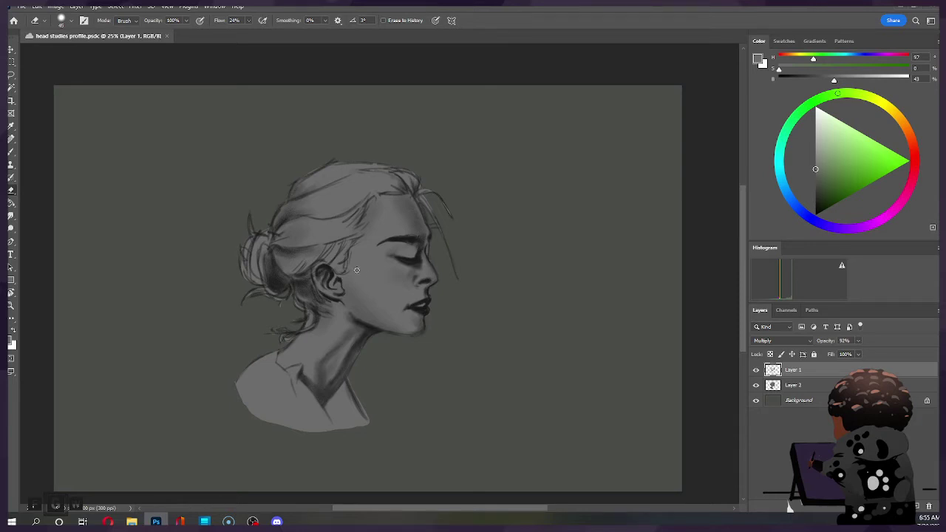
key("bracketright")
key("bracketright")
key("bracketright")
key("ctrl+s")
left_click(263, 20)
Try lightening the cheek and eye area of the sketch with soft eraser strokes at sizes between 200 and 500 px.
left_click(384, 315)
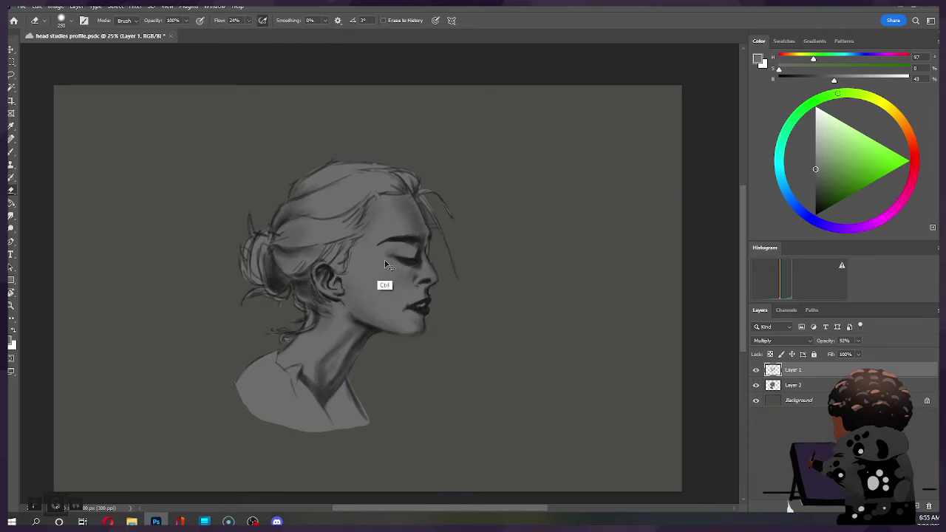
key("bracketright")
key("bracketright")
key("bracketright")
mouse_move(364, 294)
left_mouse_down()
mouse_move(388, 294)
mouse_move(361, 293)
mouse_move(374, 247)
mouse_move(408, 240)
left_mouse_up()
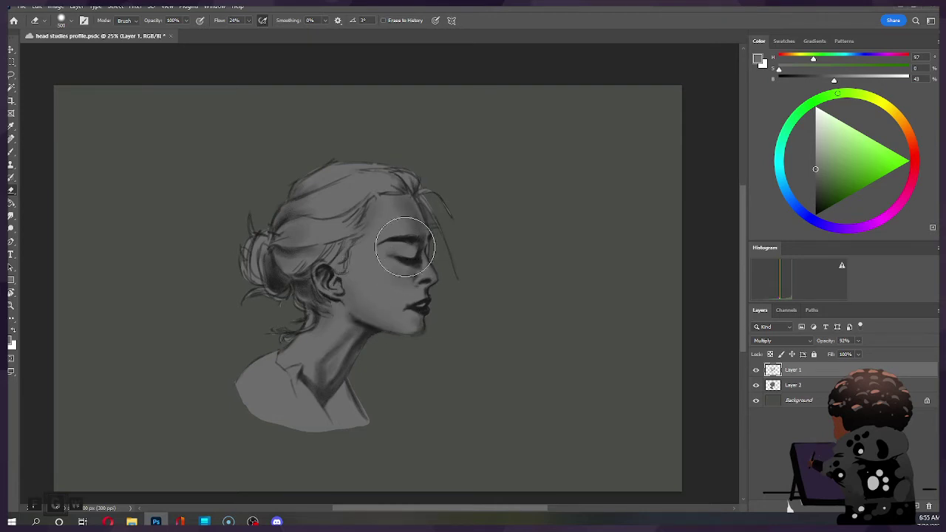
key("bracketleft")
key("bracketleft")
key("bracketleft")
key("bracketleft")
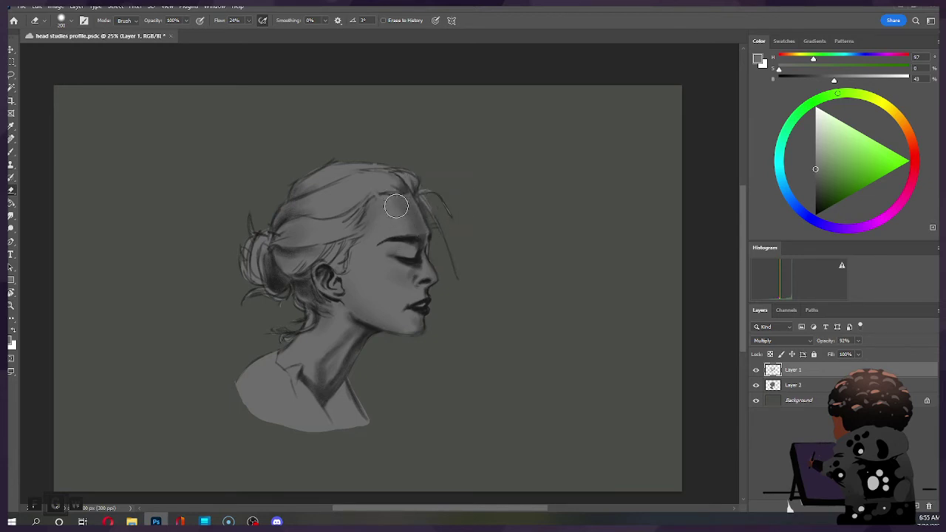
key("ctrl")
Try lightening the forehead and eyebrow with a 500 px soft eraser.
key("bracketright")
key("bracketright")
key("bracketright")
key("bracketright")
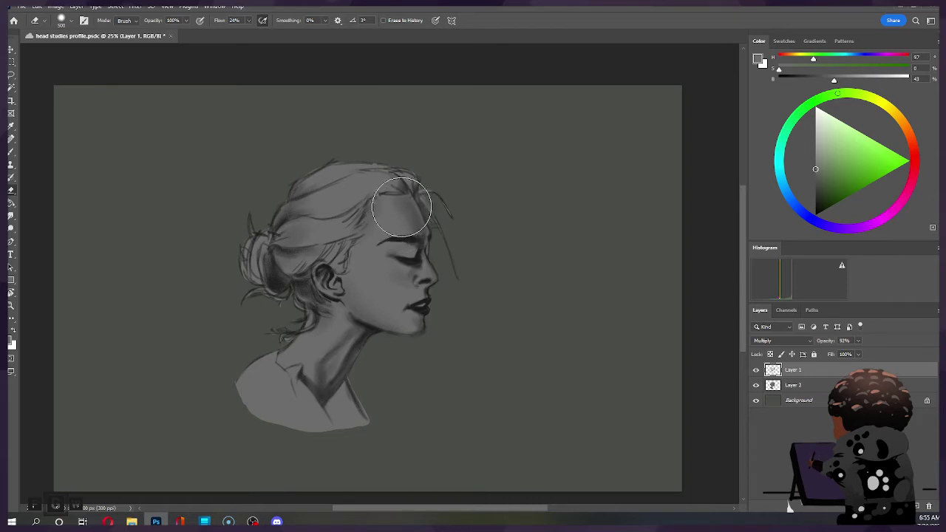
key("ctrl")
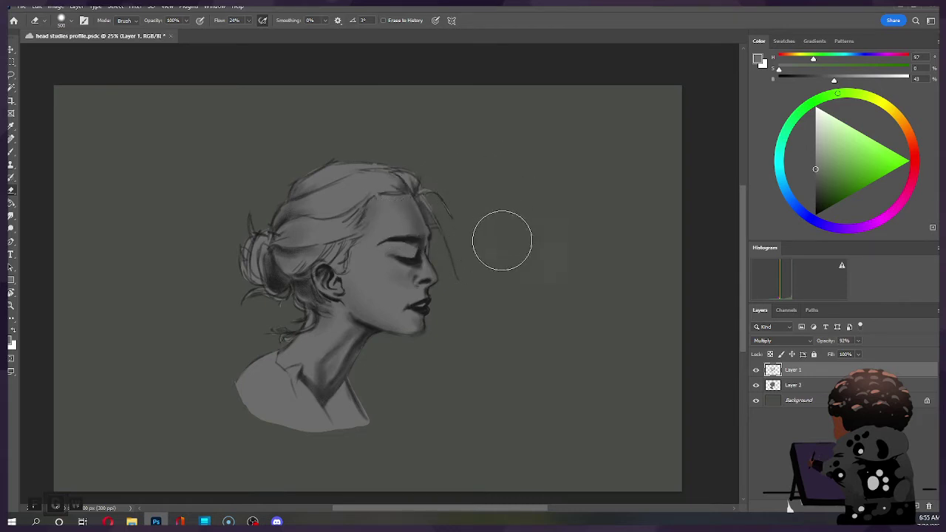
Brush soft grey shading around the mouth and upper lip on Layer 1.
key("bracketleft")
key("bracketleft")
key("bracketleft")
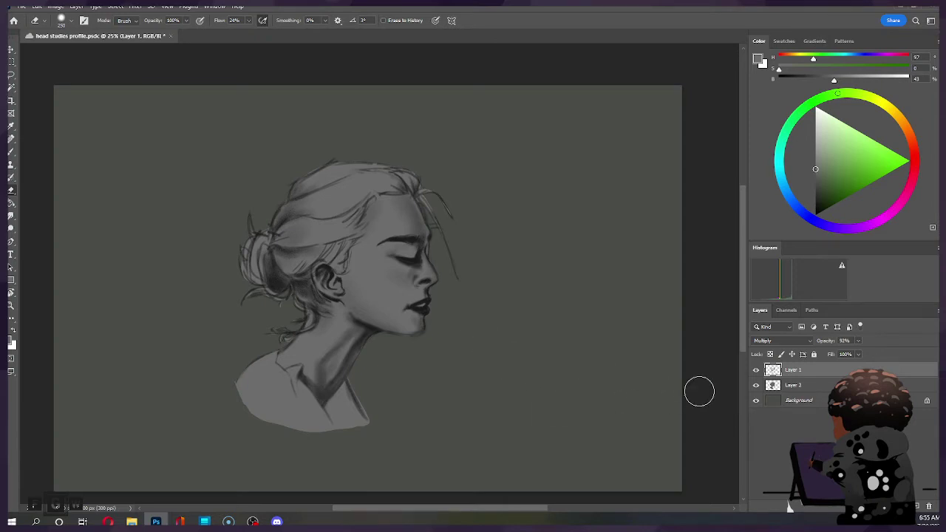
key("bracketleft")
key("bracketleft")
key("bracketleft")
key("bracketleft")
key("bracketleft")
key("bracketleft")
key("b")
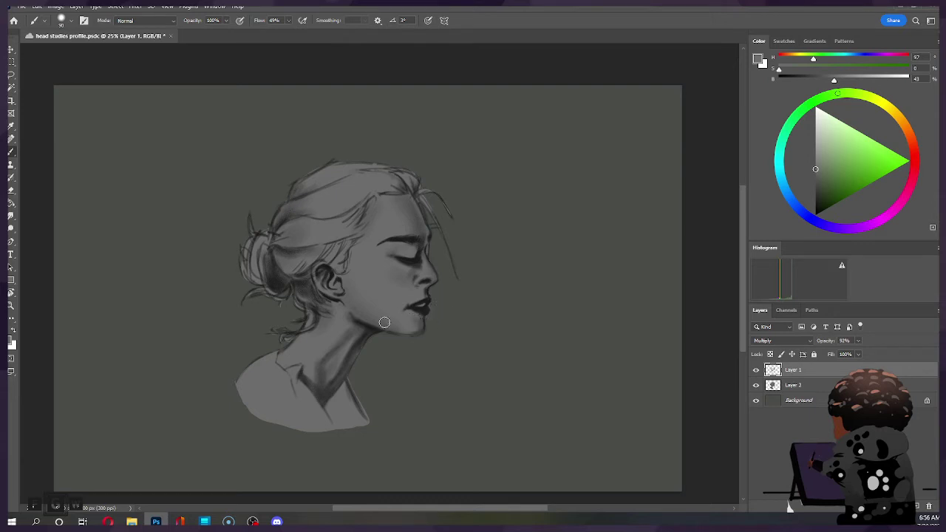
key("bracketright")
mouse_move(419, 287)
left_mouse_down()
mouse_move(423, 305)
mouse_move(408, 307)
left_mouse_up()
left_click_drag(433, 310, 434, 310)
Refine the lips and chin on Layer 1, alternating the brush with a 40 to 50 px eraser.
key("e")
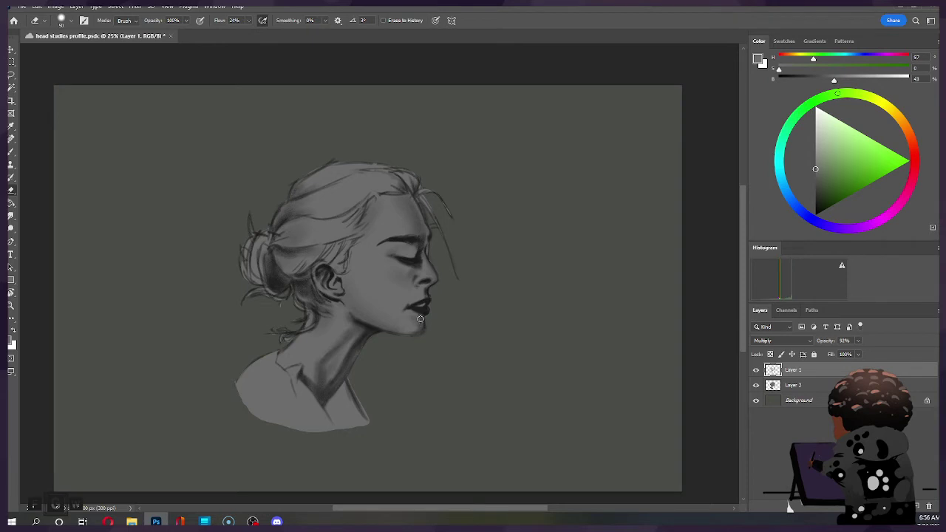
key("b")
key("e")
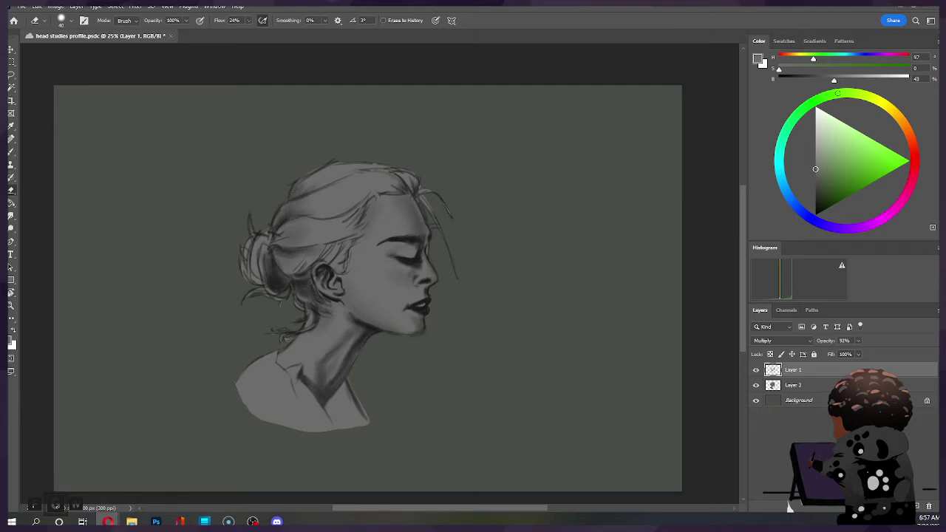
left_click(296, 64)
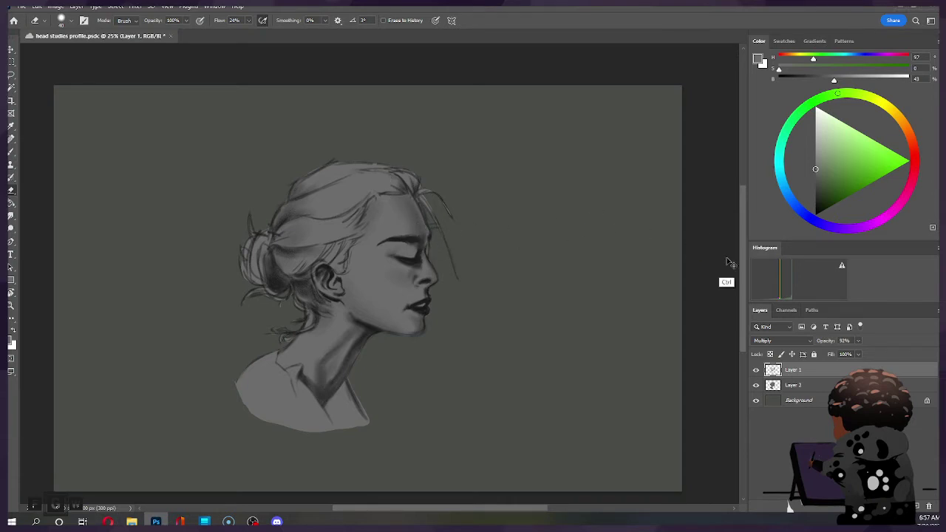
Scale Layer 1 and Layer 2 down together and move the portrait to the left side of the canvas.
left_click(813, 385, "shift")
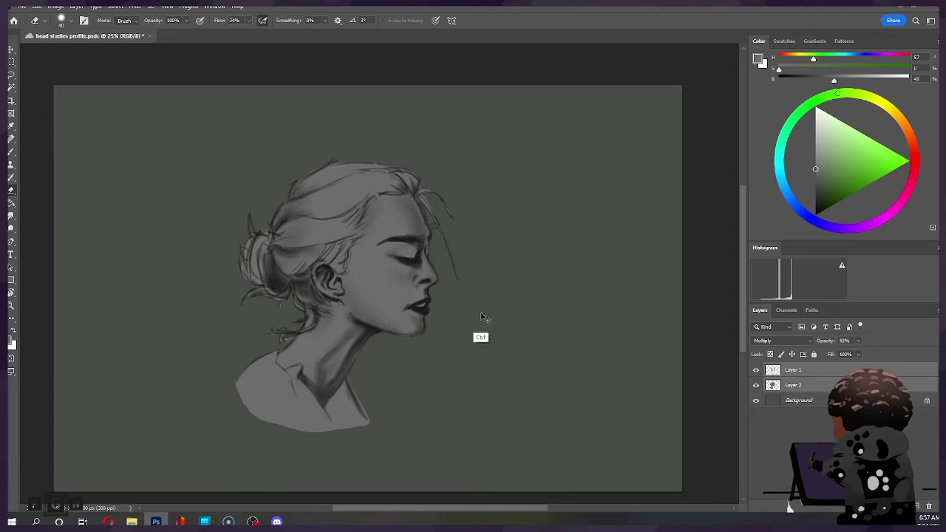
key("ctrl+t")
mouse_move(508, 79)
left_mouse_down()
mouse_move(399, 209)
mouse_move(438, 162)
left_mouse_up()
mouse_move(328, 297)
left_mouse_down()
mouse_move(301, 273)
mouse_move(202, 238)
left_mouse_up()
left_click(488, 21)
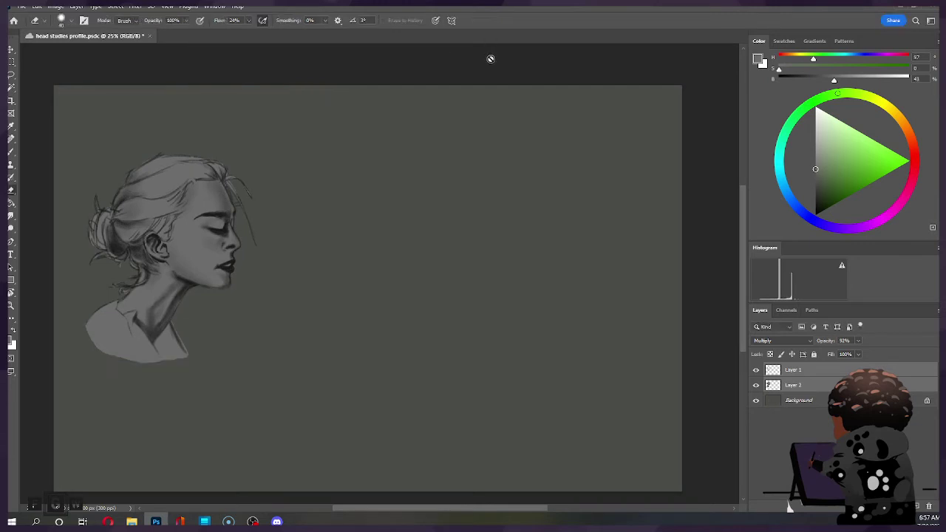
Group the two portrait layers and add a new empty layer above the group.
key("ctrl+g")
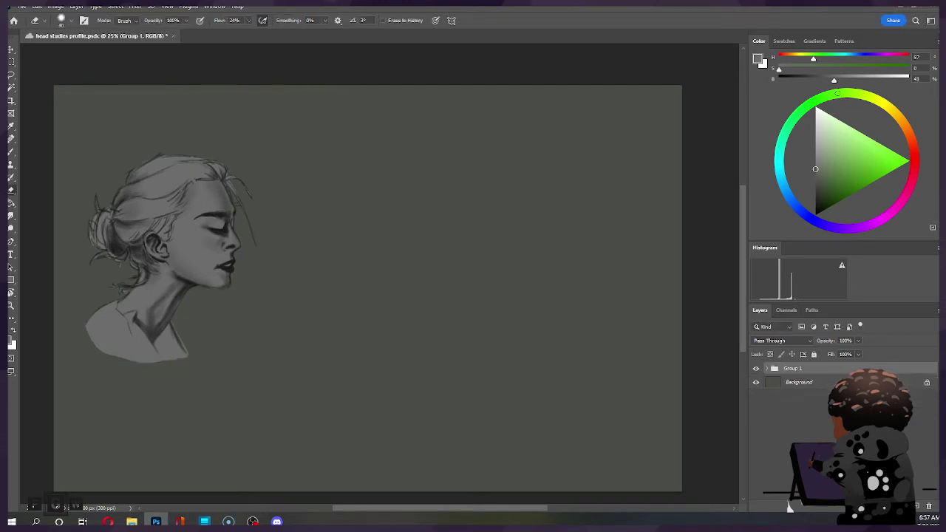
left_click(785, 412)
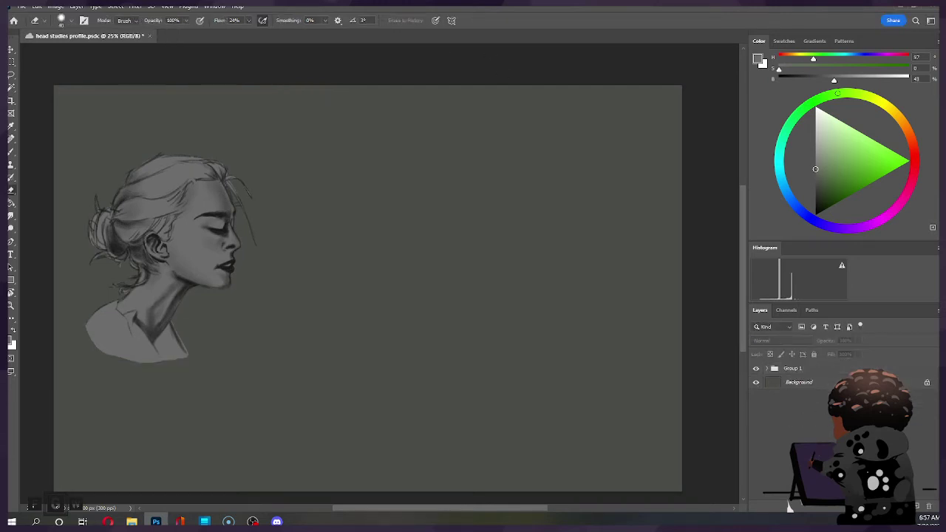
left_click(917, 508)
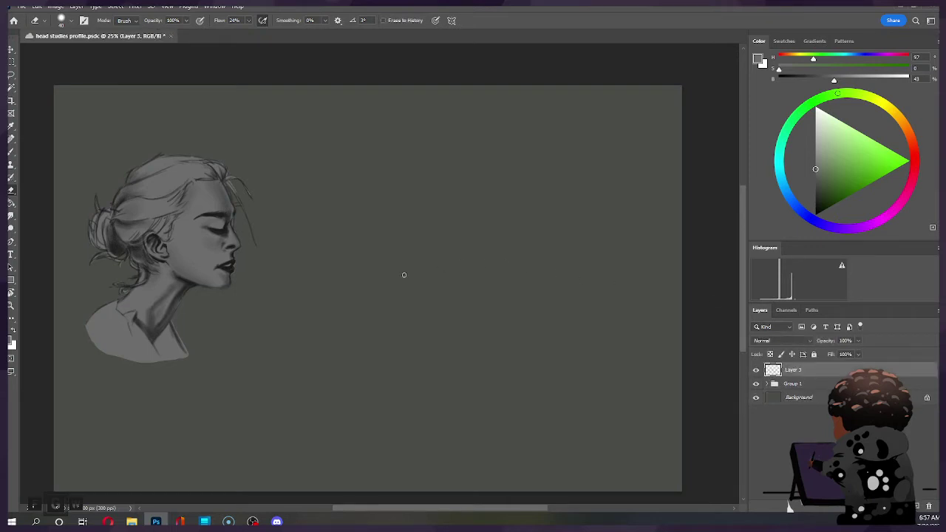
Set the brush colour to a dark neutral grey of 14% brightness and save the file.
key("b")
mouse_move(815, 170)
left_mouse_down()
mouse_move(814, 204)
mouse_move(770, 214)
left_mouse_up()
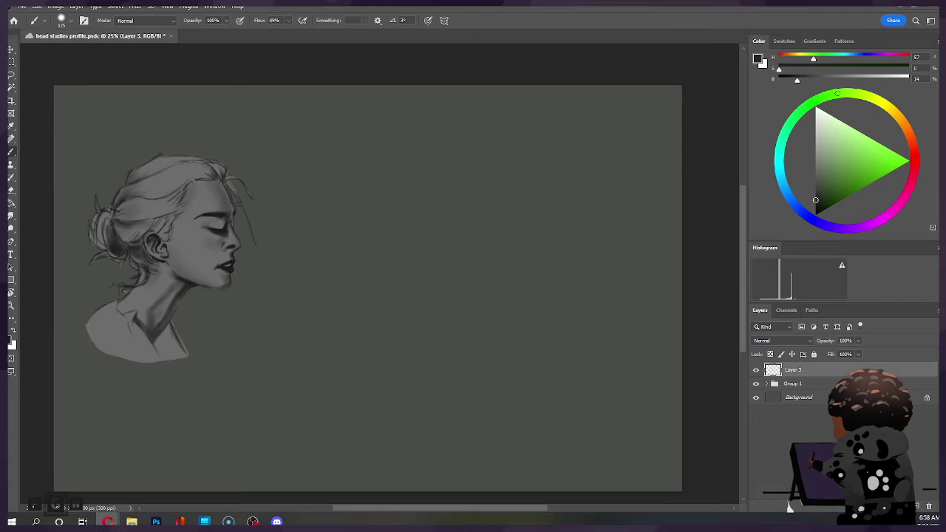
key("ctrl+s")
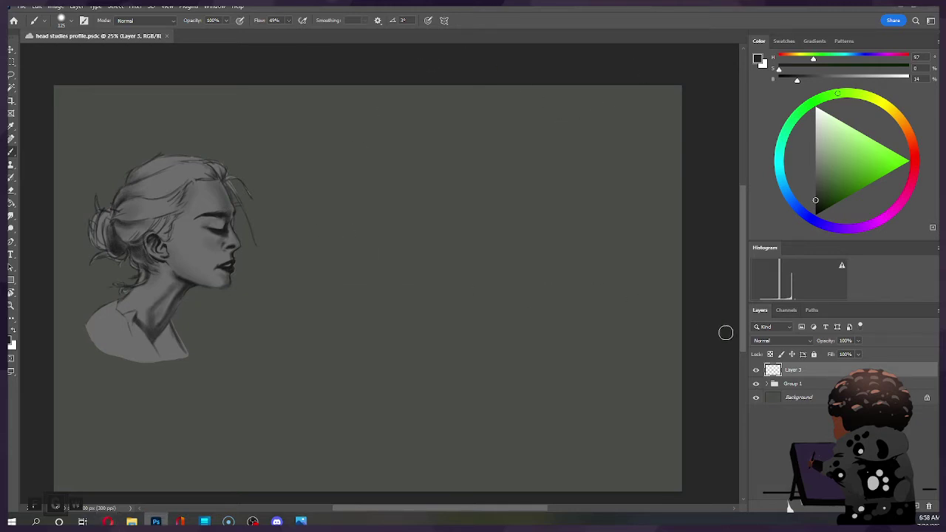
Expand Group 1 to list its two portrait layers.
left_click(808, 388)
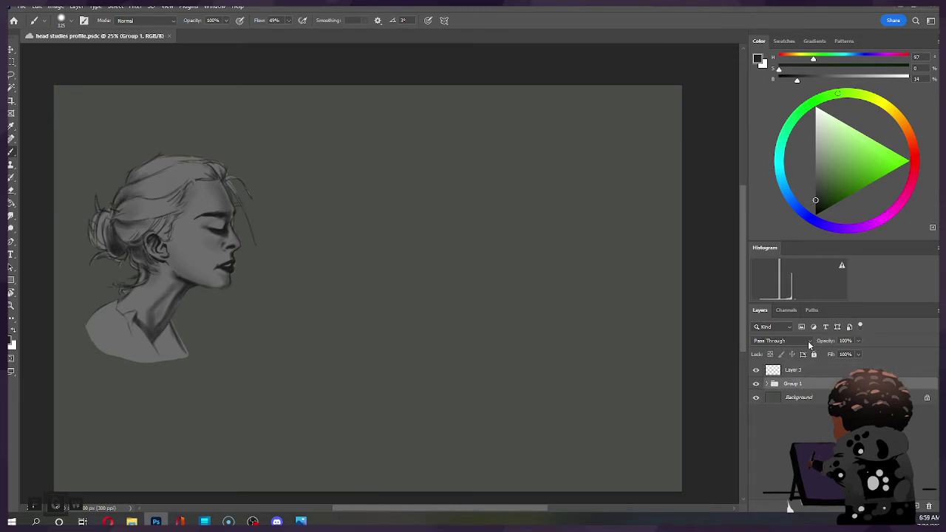
left_click(767, 384)
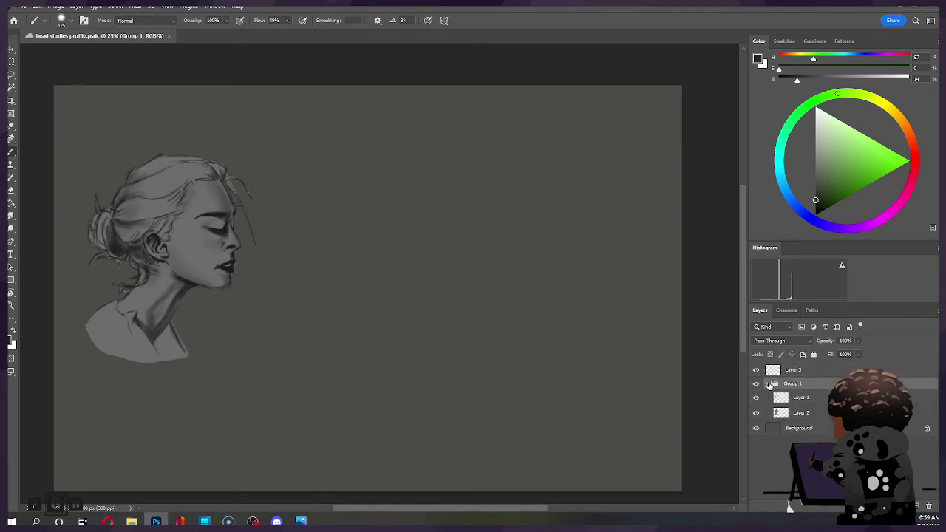
left_click(813, 412)
key("ctrl+u")
mouse_move(691, 193)
left_mouse_down()
mouse_move(729, 192)
mouse_move(680, 190)
mouse_move(702, 191)
mouse_move(700, 167)
mouse_move(688, 167)
mouse_move(673, 141)
left_mouse_up()
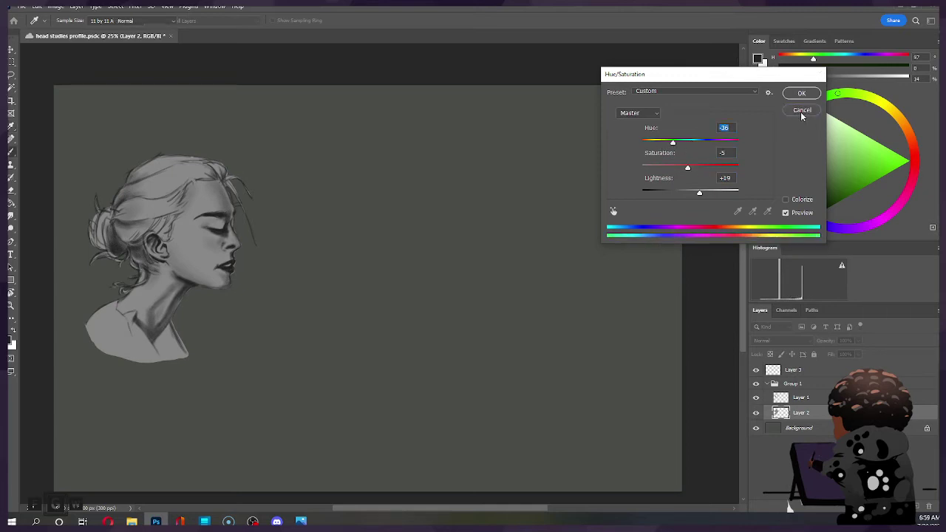
left_click(801, 110)
key("ctrl+b")
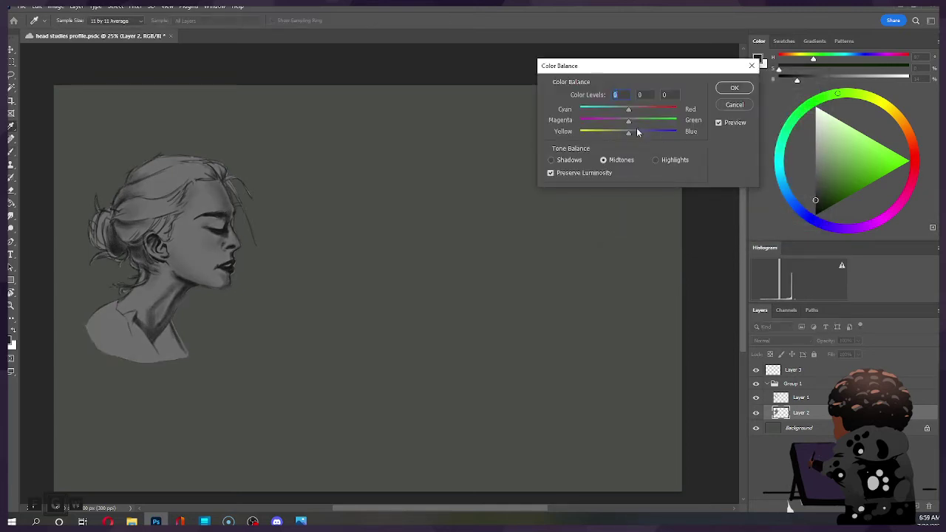
mouse_move(625, 109)
left_mouse_down()
mouse_move(609, 109)
mouse_move(645, 109)
mouse_move(619, 139)
mouse_move(633, 125)
left_mouse_up()
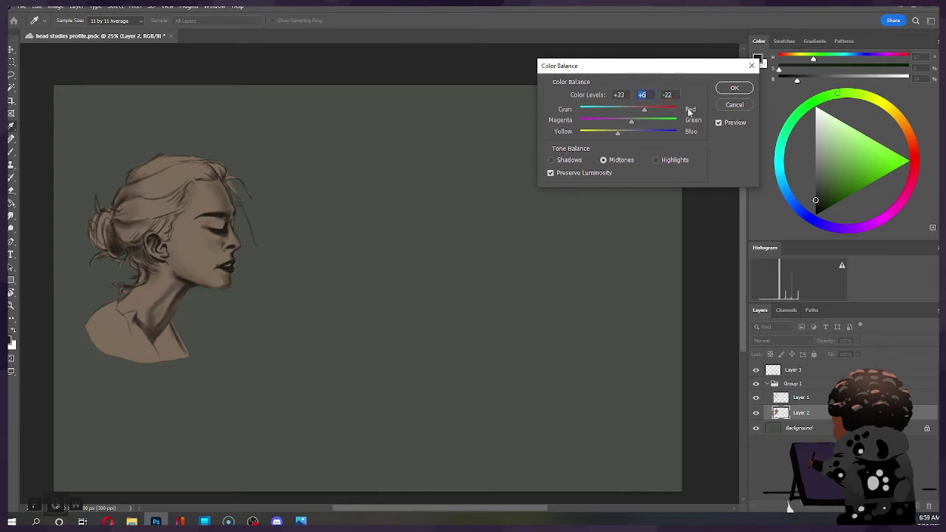
left_click(735, 105)
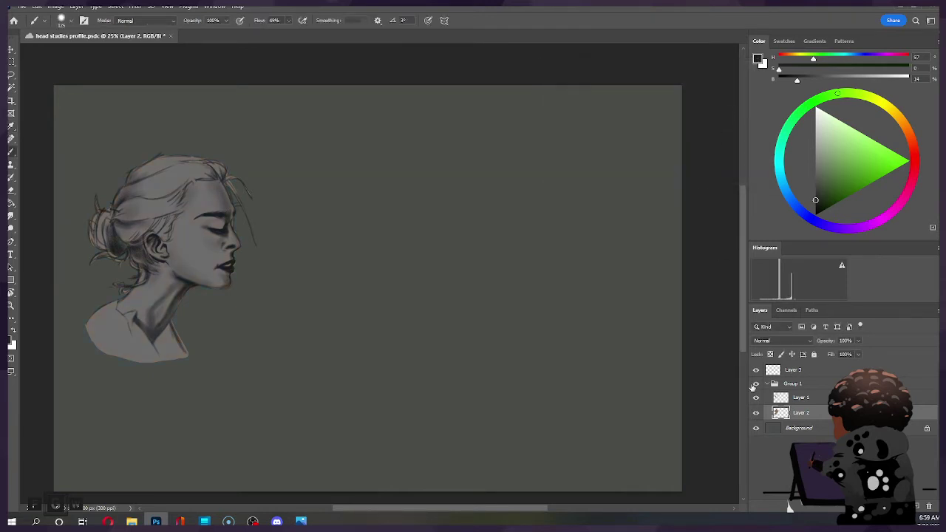
Set the blend mode of Layer 1 to Hard Light.
left_click(801, 398)
left_click(799, 339)
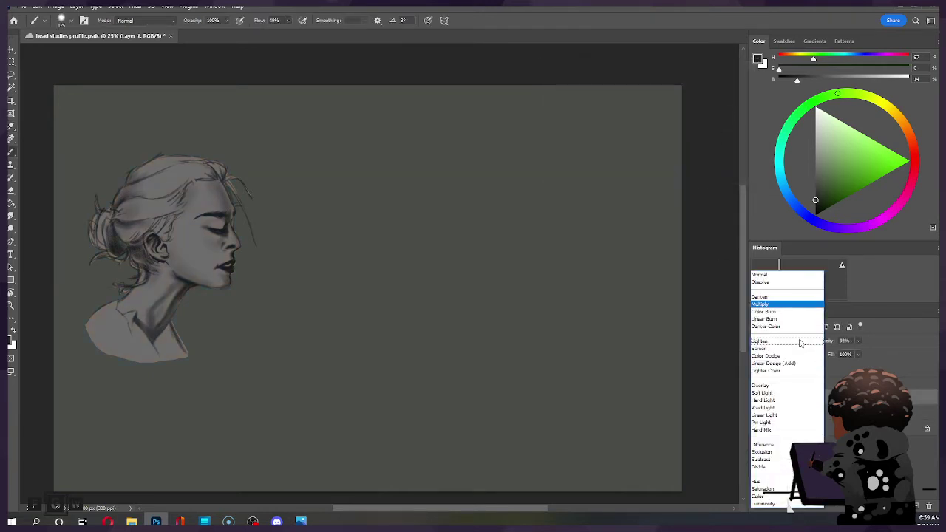
left_click(795, 400)
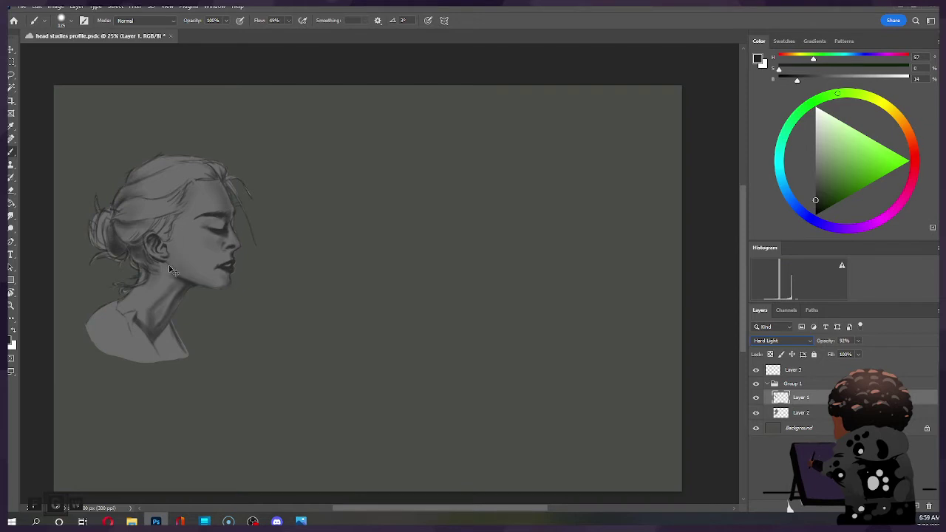
key("ctrl+t")
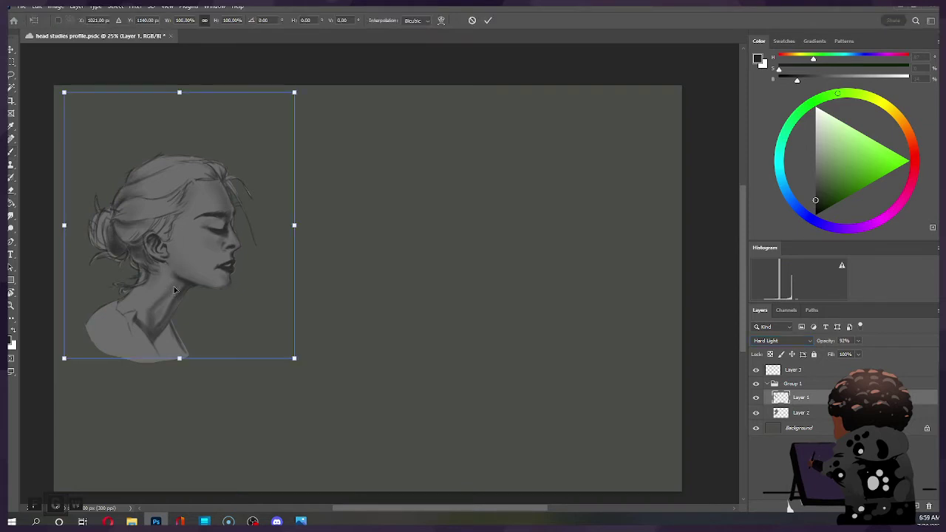
left_click(472, 20)
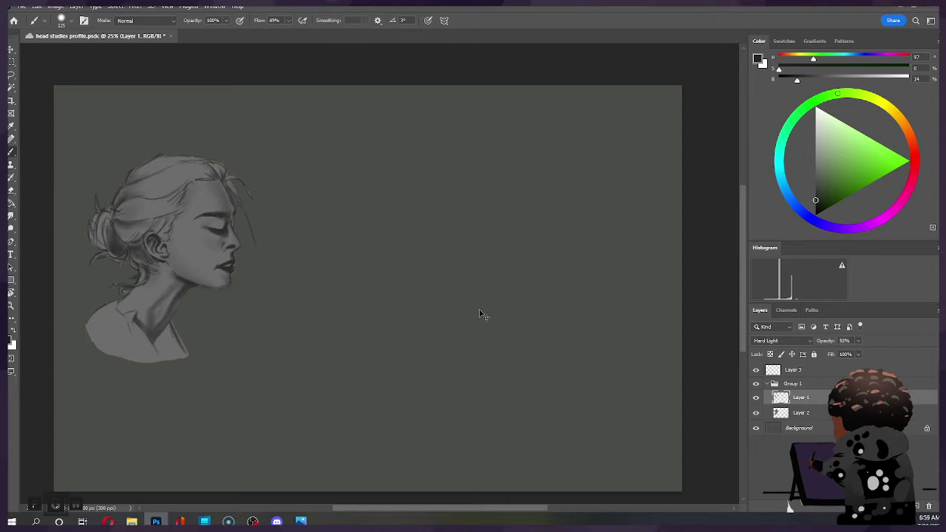
Tint the shading on Layer 1 with Color Balance, shifting its midtones toward red and yellow.
key("ctrl+b")
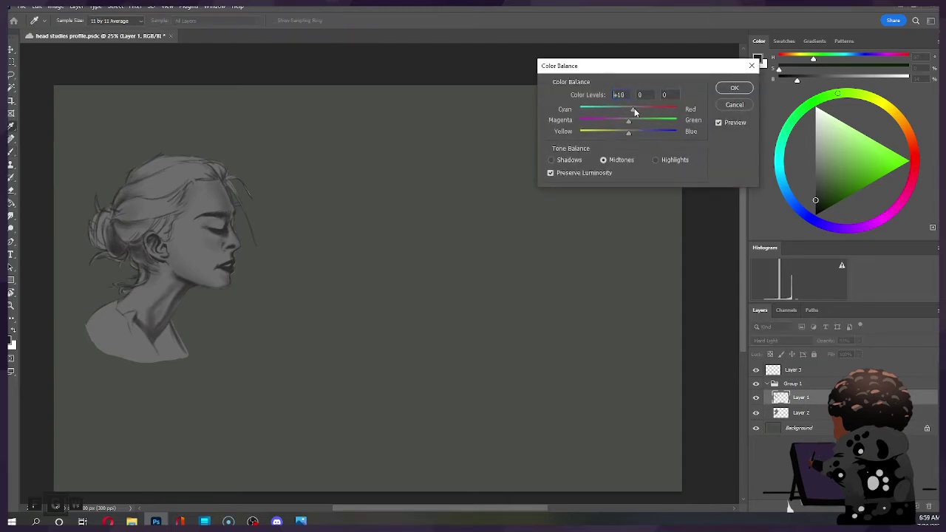
left_click_drag(644, 113, 614, 136)
left_click(734, 89)
key("ctrl+b")
left_click(732, 105)
key("b")
Raise the saturation of Layer 1 with Hue/Saturation for stronger reddish shading.
key("ctrl+u")
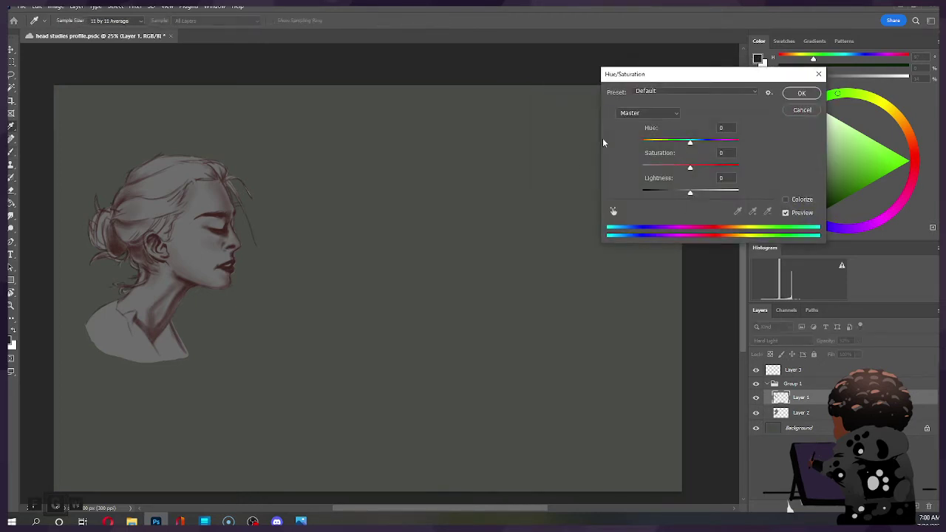
left_click(691, 168)
left_click_drag(707, 166, 706, 166)
left_click(802, 94)
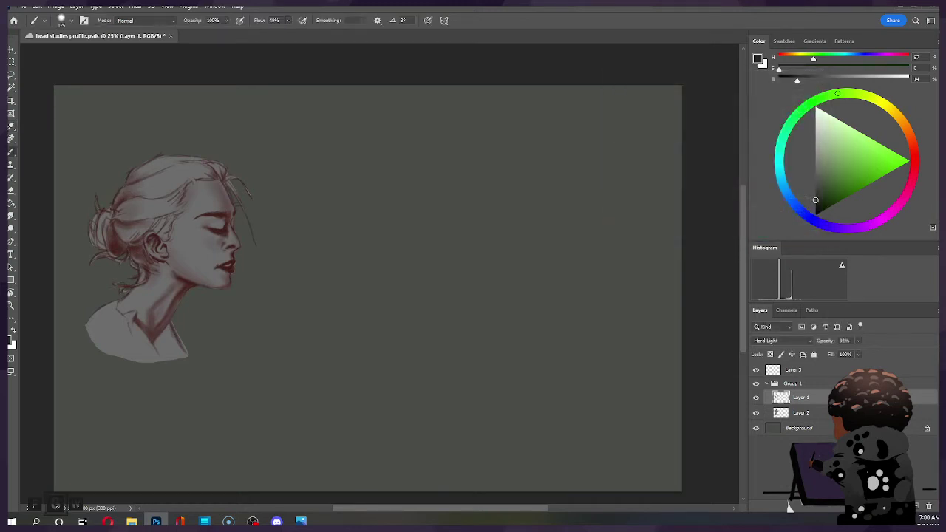
left_click(811, 414)
key("ctrl+u")
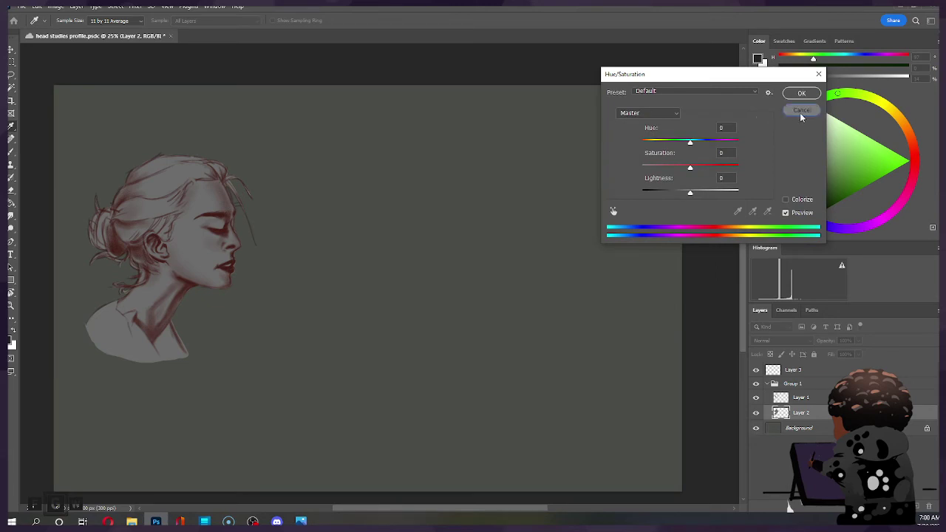
left_click(801, 111)
key("ctrl+u")
left_click(802, 109)
Warm the silhouette fill on Layer 2 with Color Balance, setting the midtone levels to about +16, +2 and -15.
key("ctrl+b")
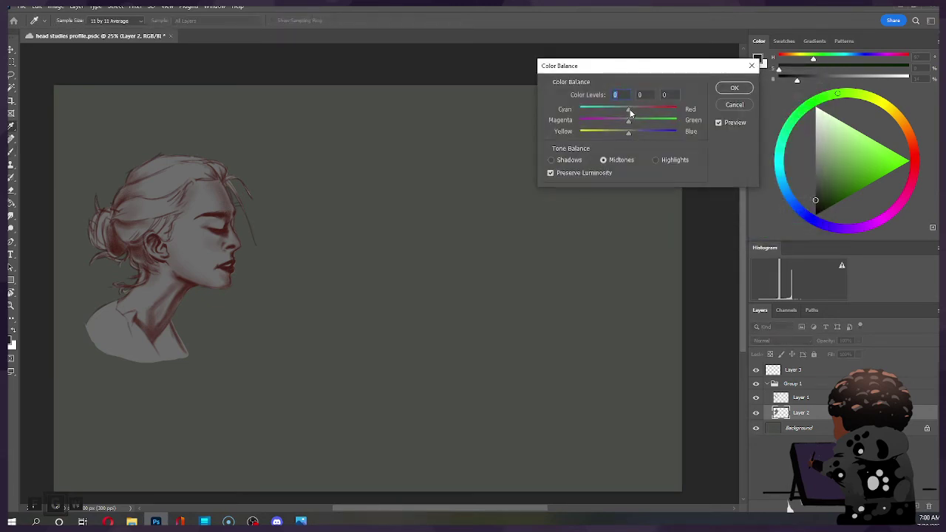
mouse_move(611, 111)
left_mouse_down()
mouse_move(649, 108)
mouse_move(612, 134)
mouse_move(636, 110)
mouse_move(621, 134)
left_mouse_up()
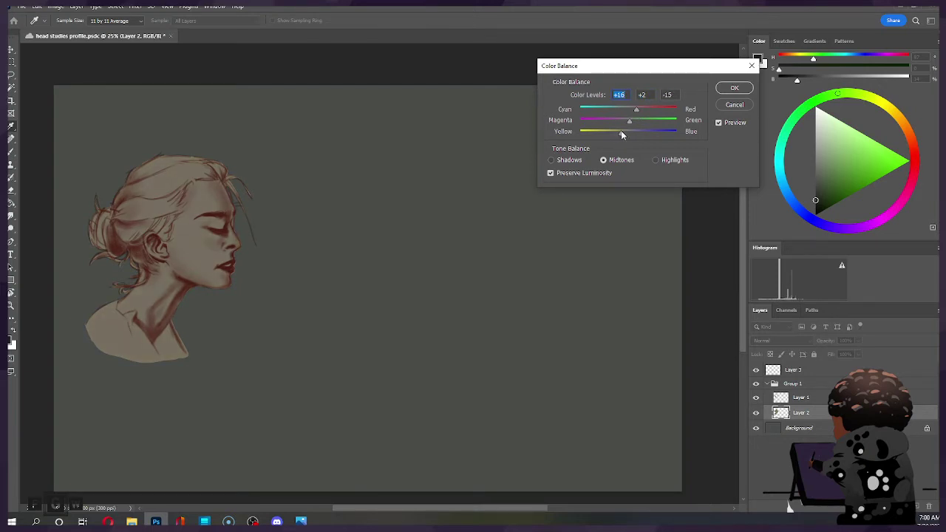
left_click_drag(622, 130, 636, 115)
left_click(636, 112)
left_click(735, 88)
key("b")
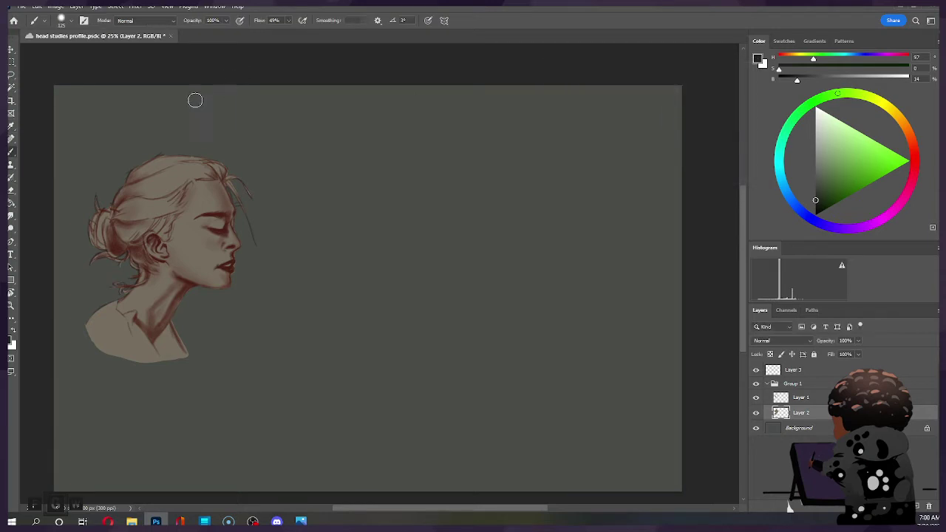
scroll(221, 201, "down", 1)
scroll(220, 207, "up", 2)
scroll(219, 209, "down", 1)
scroll(219, 207, "up", 1)
scroll(220, 206, "down", 2)
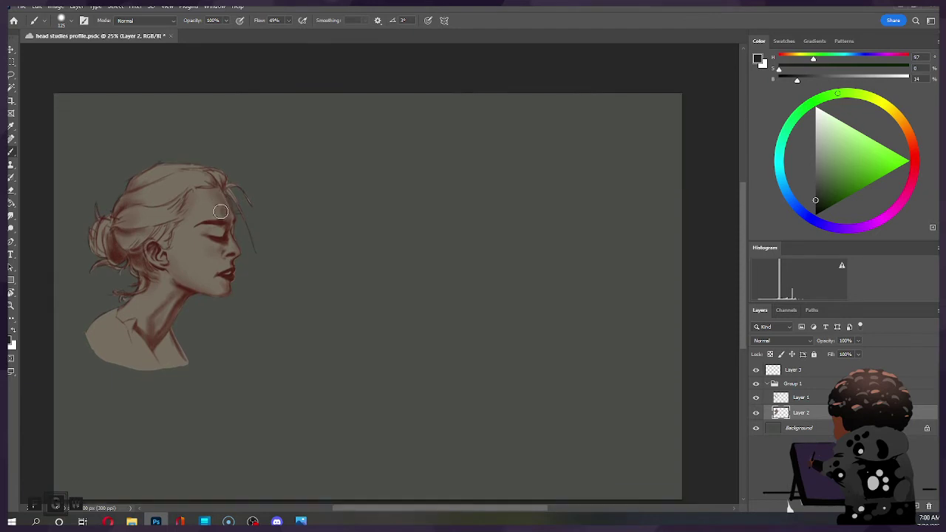
scroll(221, 219, "down", 1)
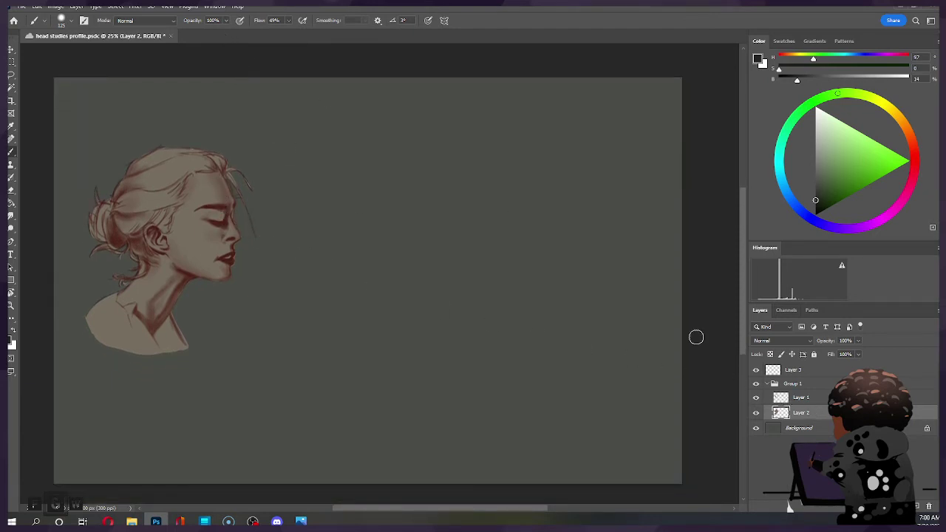
Hide Layer 2 and set the opacity of Layer 1 to 100%.
left_click(755, 412)
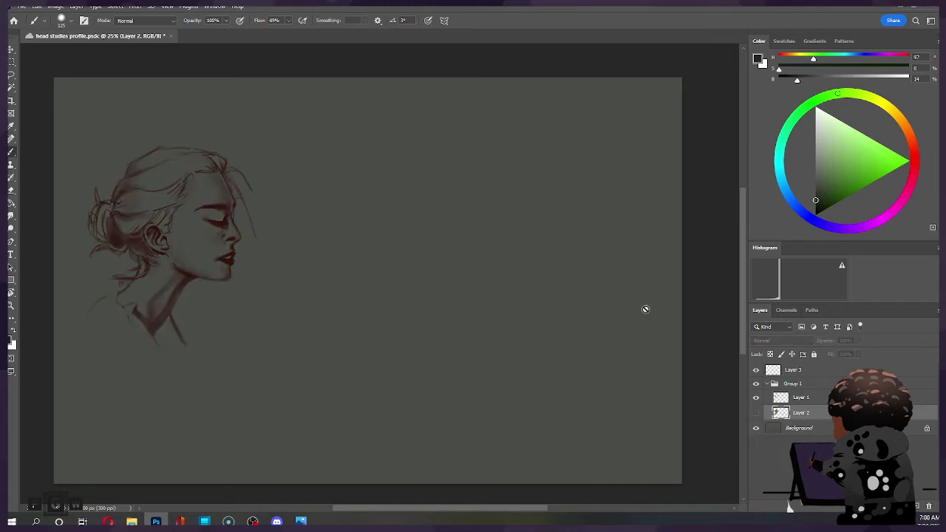
left_click(818, 398)
left_click(859, 341)
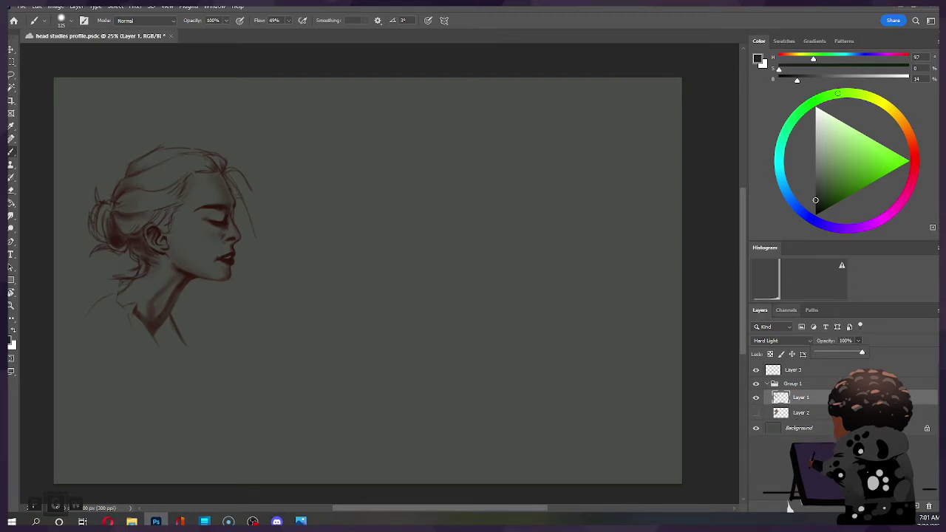
Add a new layer directly above the Background and fill it with white.
left_click(798, 427)
left_click(918, 508)
key("x")
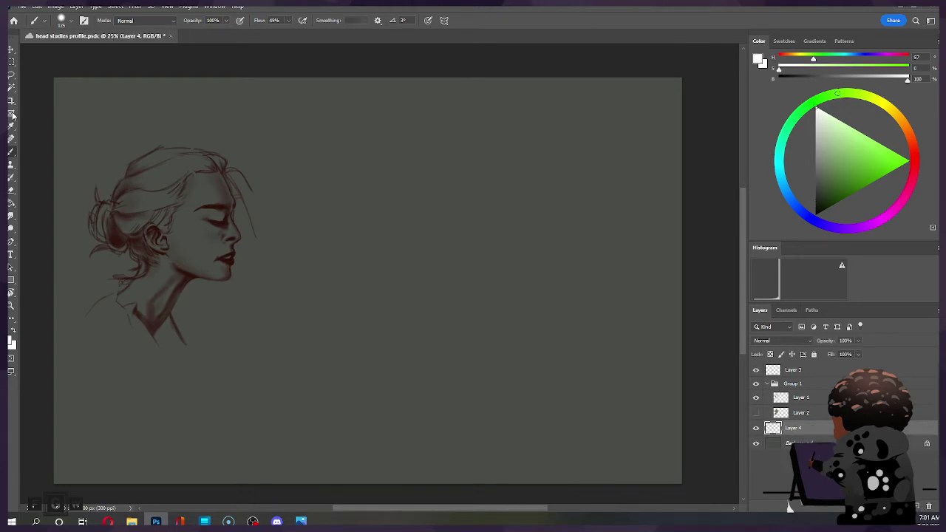
left_click(11, 202)
left_click(399, 251)
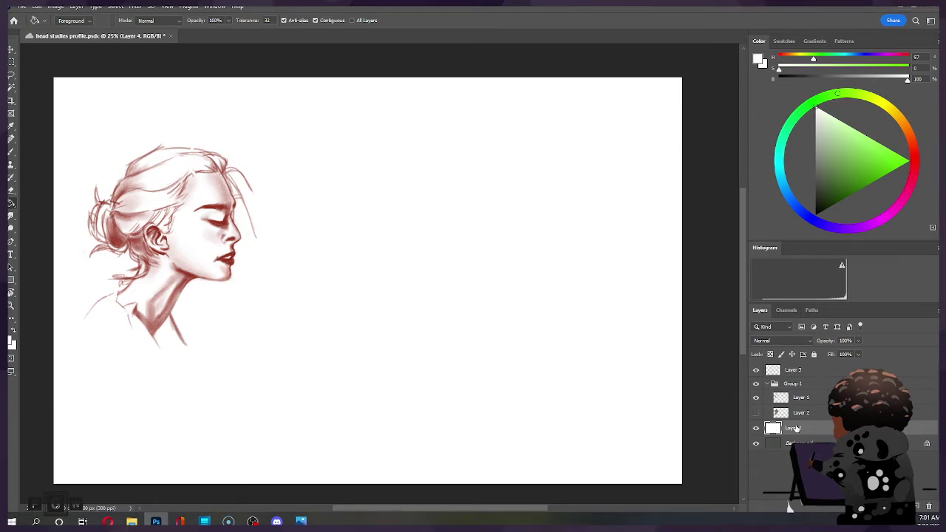
Show Layer 2 and lighten its fill with Hue/Saturation, using saturation +66 and lightness +44.
left_click(755, 413)
left_click(756, 412)
left_click(765, 413)
left_click(755, 412)
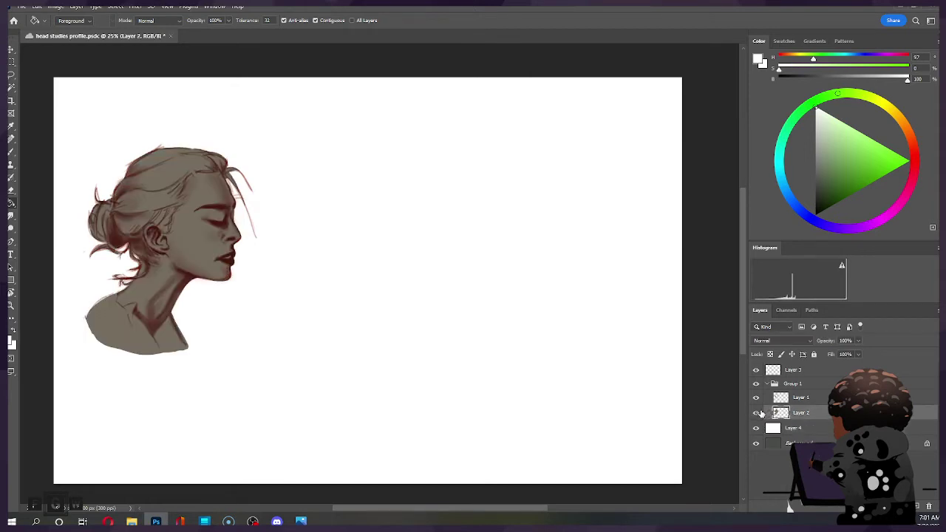
key("ctrl+u")
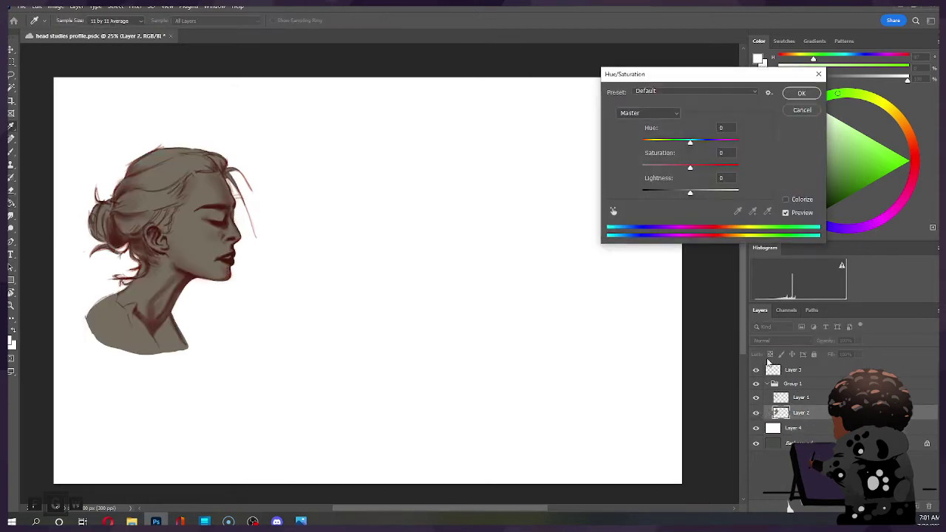
mouse_move(692, 193)
left_mouse_down()
mouse_move(713, 193)
mouse_move(698, 169)
mouse_move(724, 170)
left_mouse_up()
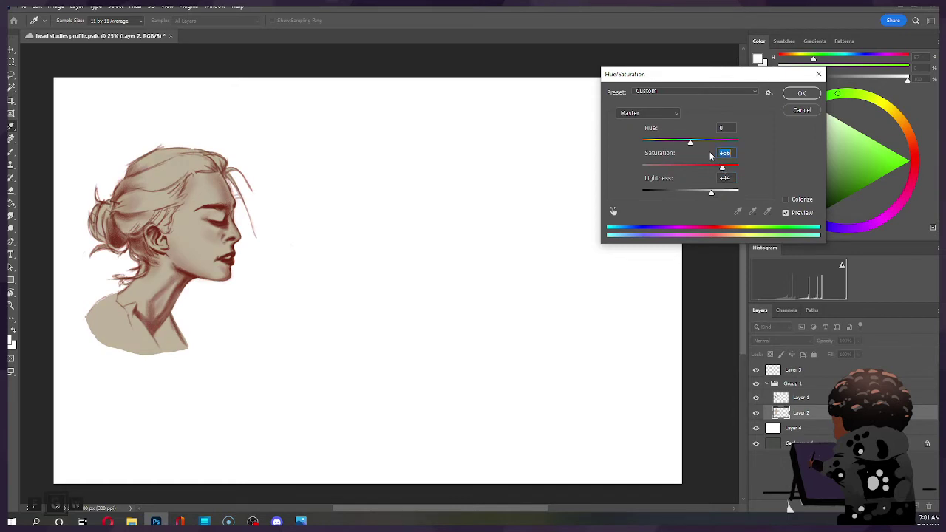
left_click(811, 95)
key("g")
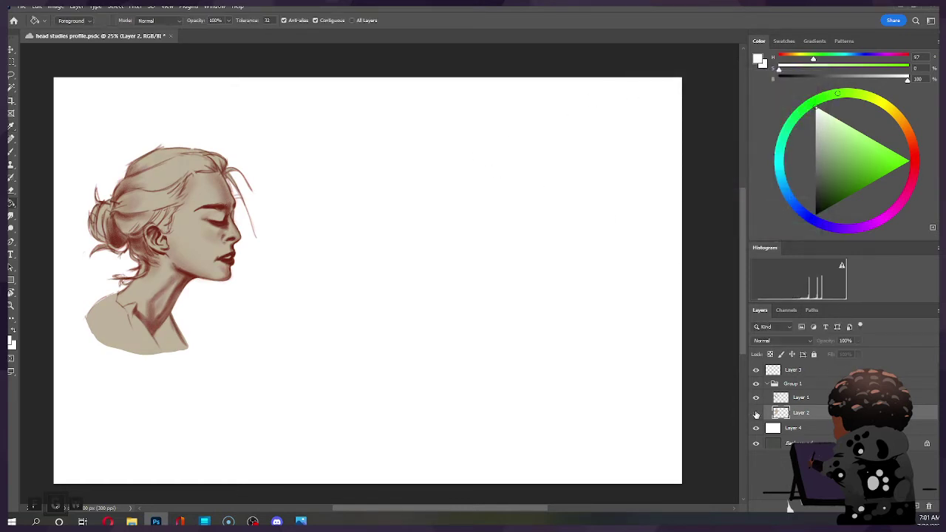
Hide Layer 2, the white Layer 4 and Group 1, and make Layer 3 the active layer.
left_click(755, 412)
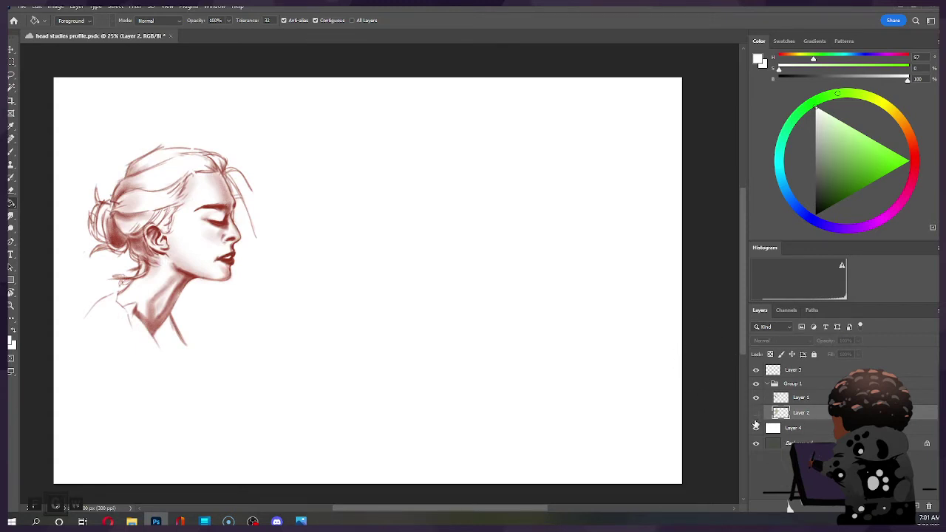
left_click(756, 429)
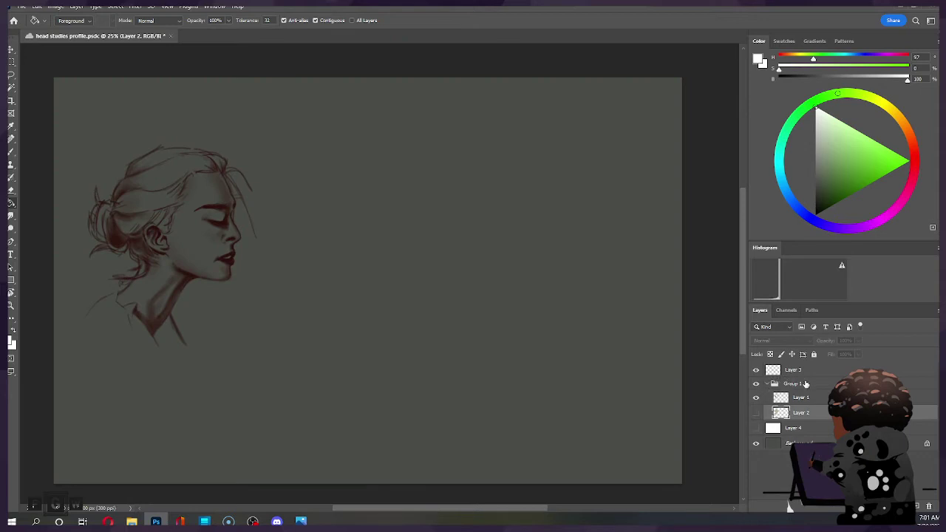
left_click(803, 384)
left_click(757, 385)
left_click(763, 371)
Set the brush to a dark neutral grey of 19% brightness, 100% flow and 70 px size.
key("b")
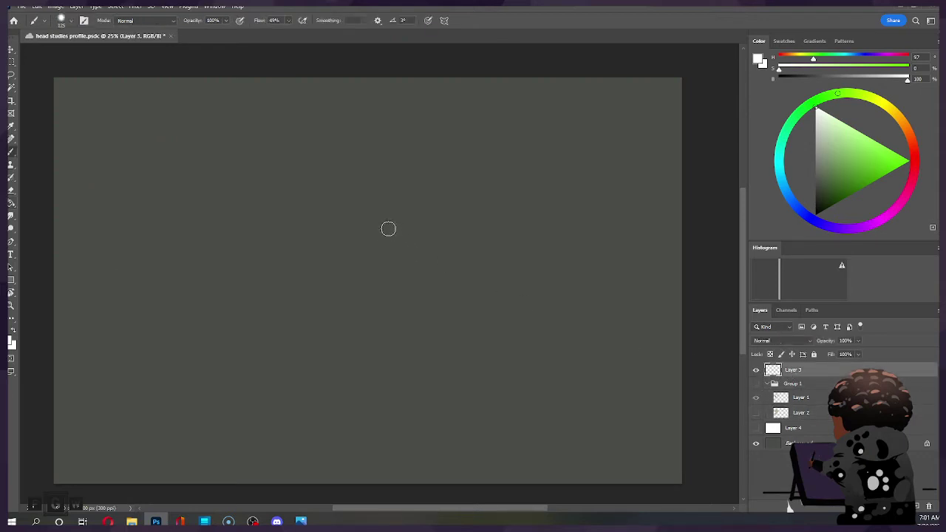
left_click_drag(820, 157, 797, 183)
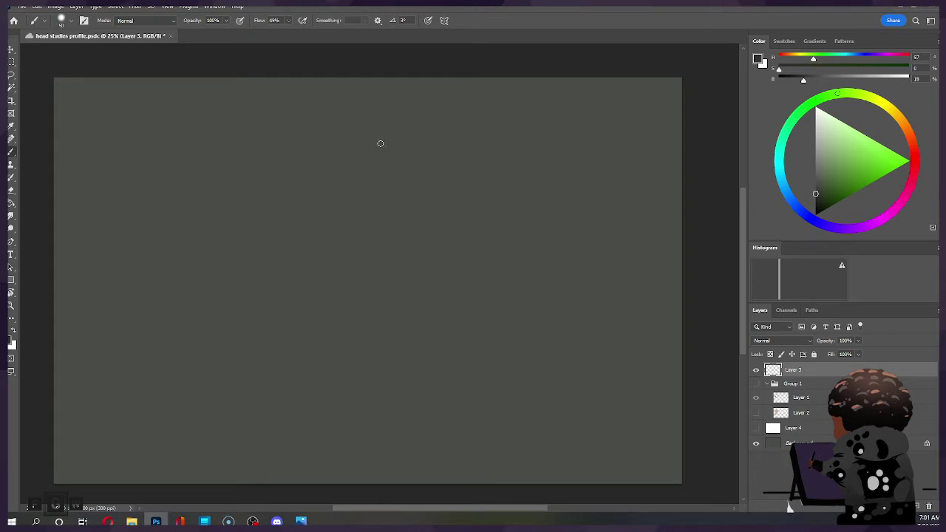
left_click_drag(289, 21, 394, 66)
key("bracketright")
Sketch a left-facing skull on Layer 3 with the rounded cranium, temple and cheekbone lines, back of the head and brow ridge.
left_click_drag(361, 129, 330, 169)
left_click_drag(313, 222, 389, 228)
left_click_drag(354, 126, 394, 124)
mouse_move(334, 158)
left_mouse_down()
mouse_move(396, 157)
mouse_move(378, 148)
mouse_move(398, 167)
left_mouse_up()
mouse_move(348, 140)
left_mouse_down()
mouse_move(375, 118)
mouse_move(362, 126)
mouse_move(408, 124)
mouse_move(350, 122)
mouse_move(383, 119)
mouse_move(350, 133)
mouse_move(436, 121)
mouse_move(465, 164)
left_mouse_up()
left_click_drag(444, 133, 479, 190)
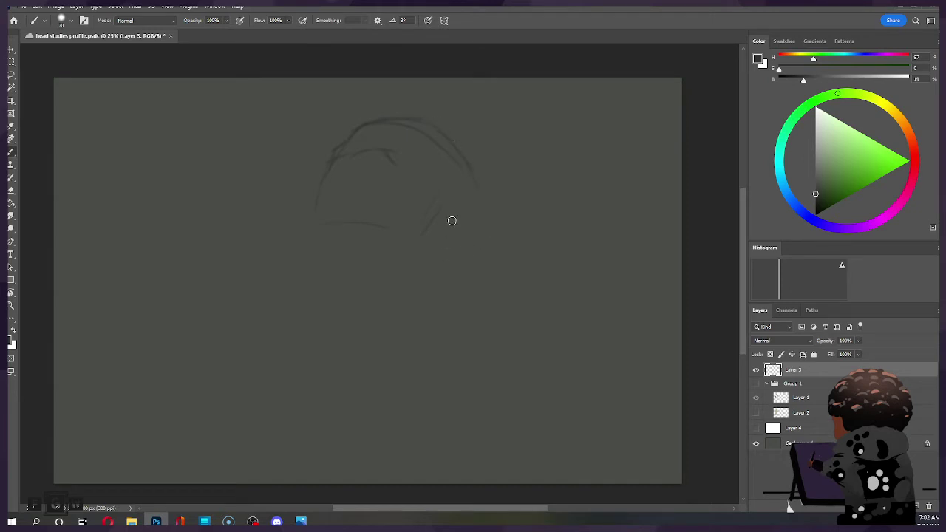
mouse_move(444, 133)
left_mouse_down()
mouse_move(483, 215)
mouse_move(425, 281)
left_mouse_up()
mouse_move(486, 224)
left_mouse_down()
mouse_move(460, 269)
mouse_move(418, 279)
left_mouse_up()
left_click_drag(332, 163, 308, 170)
left_click_drag(315, 202, 309, 209)
Try out the front of the face below the brow down to the chin and erase the attempt.
left_click_drag(300, 255, 292, 288)
key("ctrl+z")
left_click_drag(326, 253, 292, 292)
mouse_move(309, 245)
left_mouse_down()
mouse_move(298, 259)
mouse_move(301, 289)
left_mouse_up()
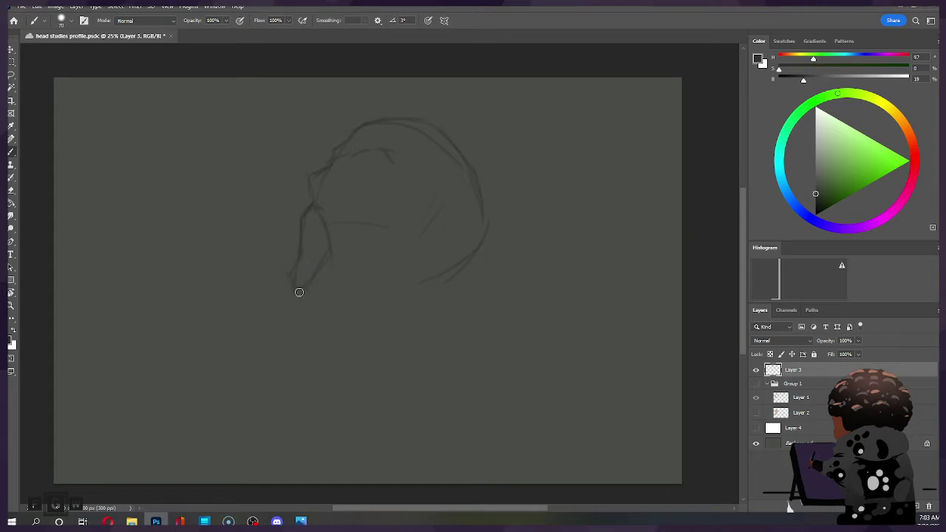
mouse_move(287, 272)
left_mouse_down()
mouse_move(308, 316)
mouse_move(264, 268)
mouse_move(285, 309)
mouse_move(300, 298)
mouse_move(290, 316)
mouse_move(304, 298)
mouse_move(336, 330)
mouse_move(301, 297)
mouse_move(290, 323)
mouse_move(306, 289)
mouse_move(293, 327)
left_mouse_up()
key("e")
mouse_move(317, 230)
left_mouse_down()
mouse_move(309, 208)
mouse_move(340, 252)
mouse_move(326, 291)
mouse_move(301, 283)
mouse_move(309, 244)
left_mouse_up()
key("b")
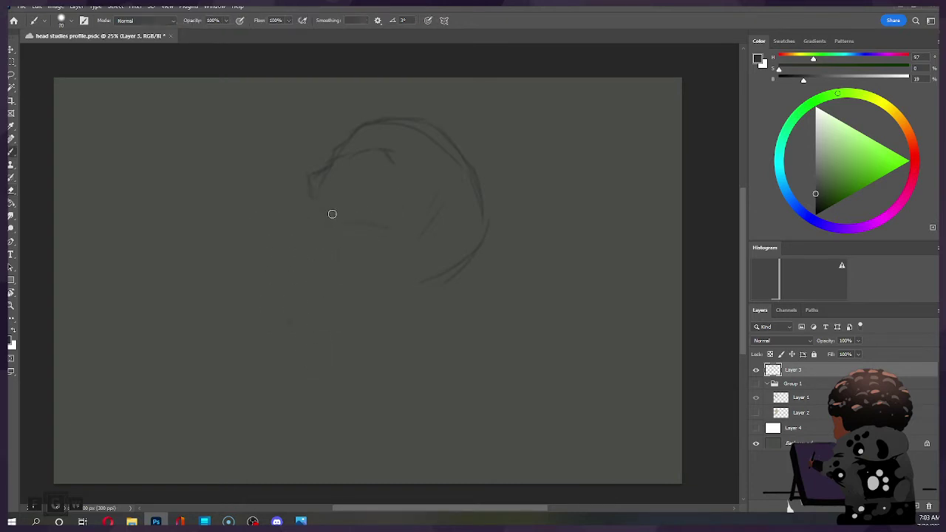
Sketch the face line from brow to chin, the jaw's underside, the cheek curve and the base of the skull.
left_click_drag(314, 174, 290, 265)
left_click_drag(344, 222, 388, 225)
left_click_drag(288, 313, 386, 308)
left_click_drag(369, 225, 394, 253)
mouse_move(461, 266)
left_mouse_down()
mouse_move(442, 299)
mouse_move(408, 308)
left_mouse_up()
mouse_move(450, 251)
left_mouse_down()
mouse_move(426, 298)
mouse_move(399, 305)
mouse_move(433, 296)
mouse_move(389, 306)
mouse_move(448, 287)
left_mouse_up()
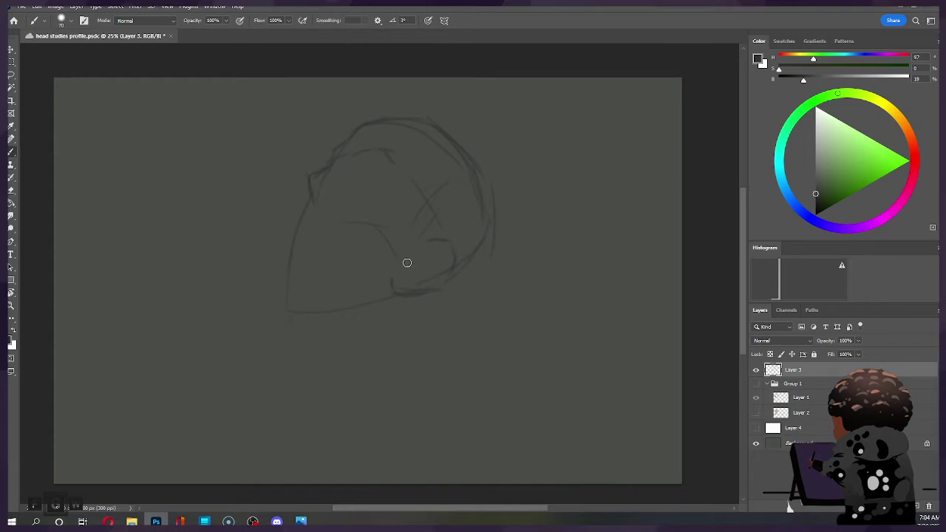
Clean up the overlapping strokes at the lower back of the skull with a 125 px eraser.
key("e")
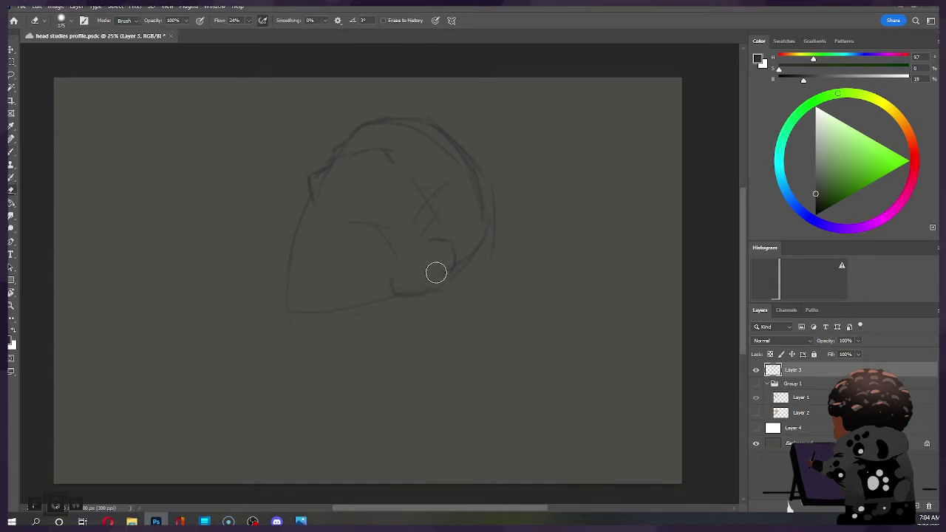
key("bracketleft")
key("bracketleft")
key("bracketleft")
key("bracketleft")
key("bracketleft")
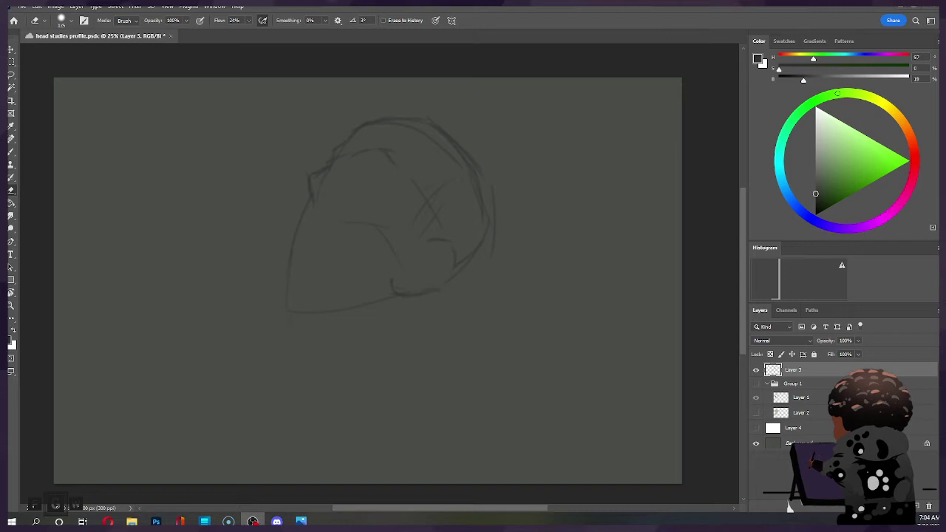
key("alt+Tab")
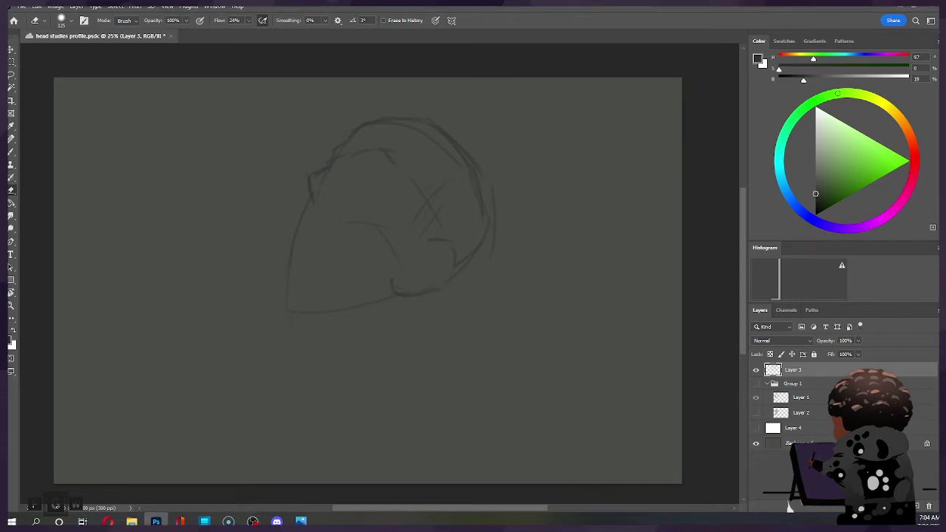
key("g")
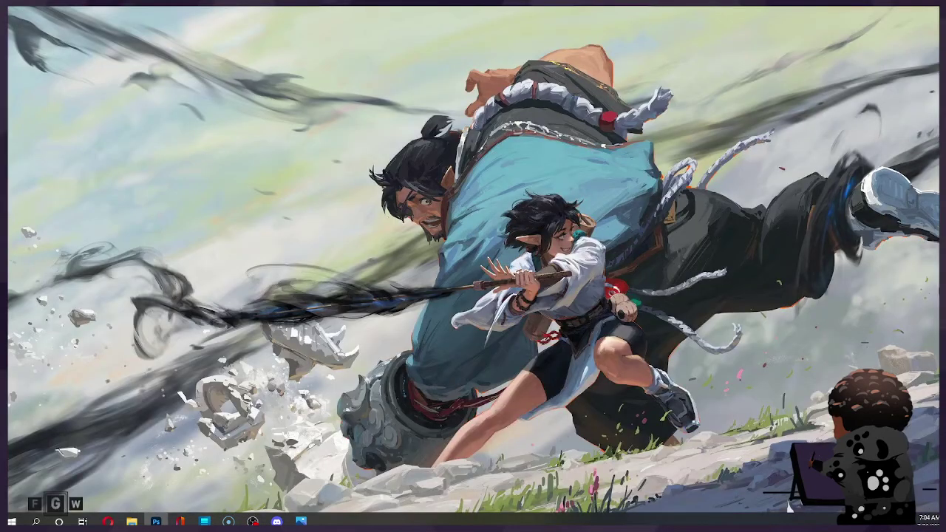
key("g")
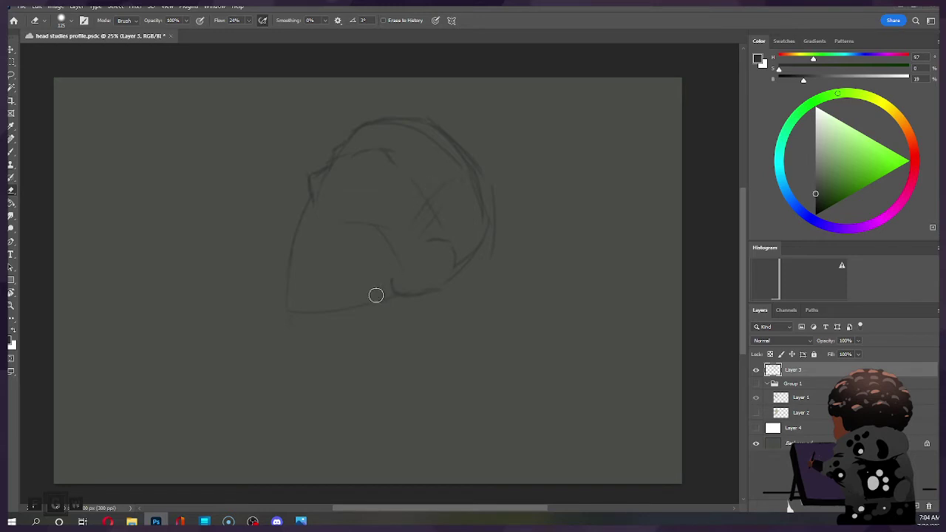
Try out the neck lines below the jaw and another stroke along the back of the skull.
key("b")
key("ctrl")
left_click_drag(332, 321, 331, 369)
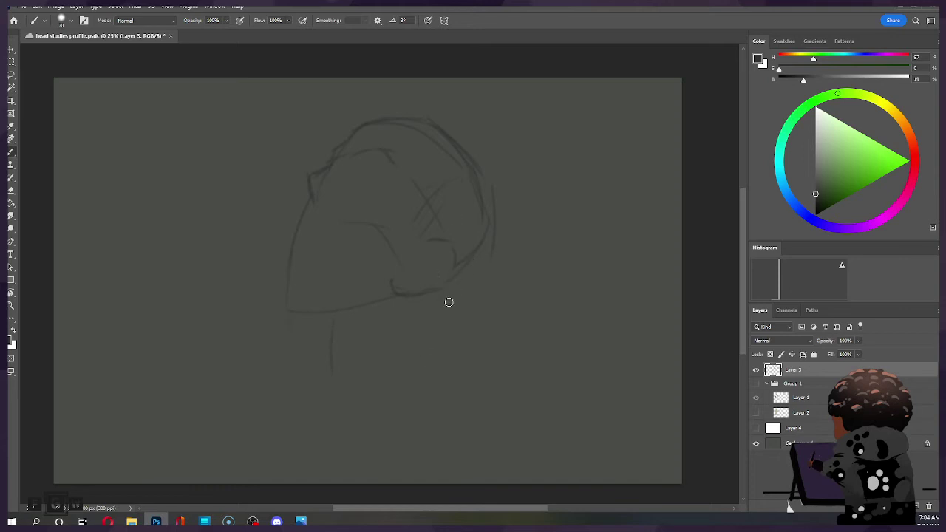
left_click_drag(442, 291, 433, 377)
key("ctrl+z")
left_click_drag(455, 275, 498, 195)
Erase the skull base, jaw, neck and face line below the brow with a 300 px eraser.
key("e")
key("bracketright")
key("bracketright")
key("bracketright")
key("bracketright")
key("bracketright")
mouse_move(443, 242)
left_mouse_down()
mouse_move(476, 238)
mouse_move(461, 270)
mouse_move(338, 288)
mouse_move(288, 323)
left_mouse_up()
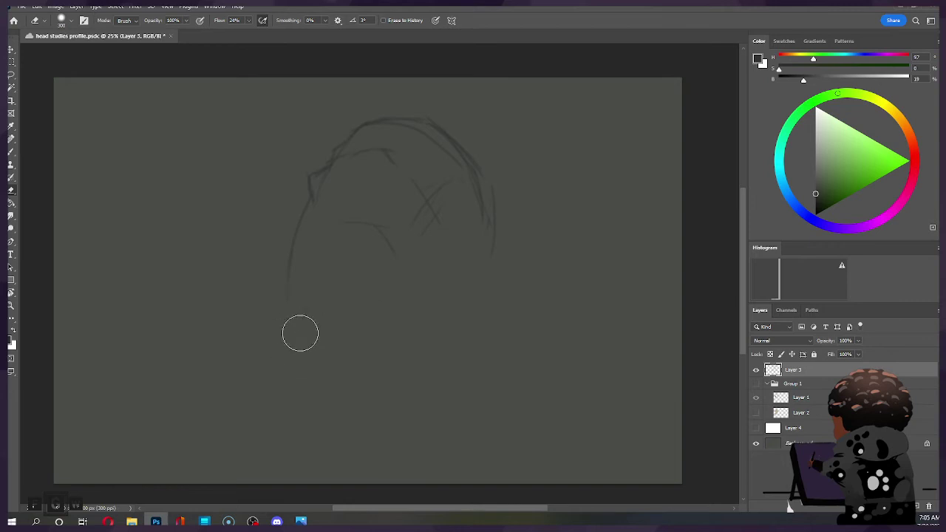
left_click_drag(283, 262, 295, 274)
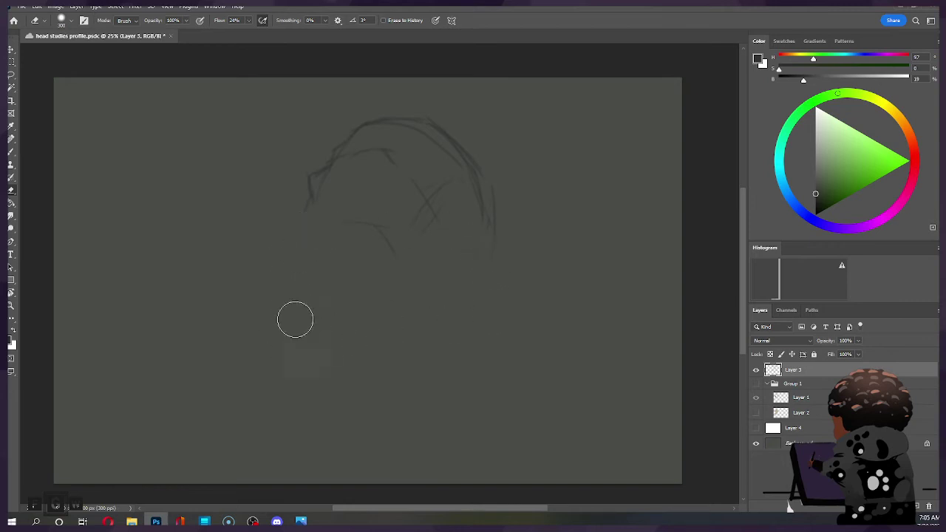
Scale the remaining skull sketch down and rotate it slightly with Free Transform.
key("ctrl+t")
mouse_move(497, 113)
left_mouse_down()
mouse_move(460, 169)
mouse_move(412, 205)
mouse_move(414, 194)
mouse_move(399, 186)
left_mouse_up()
left_click(488, 20)
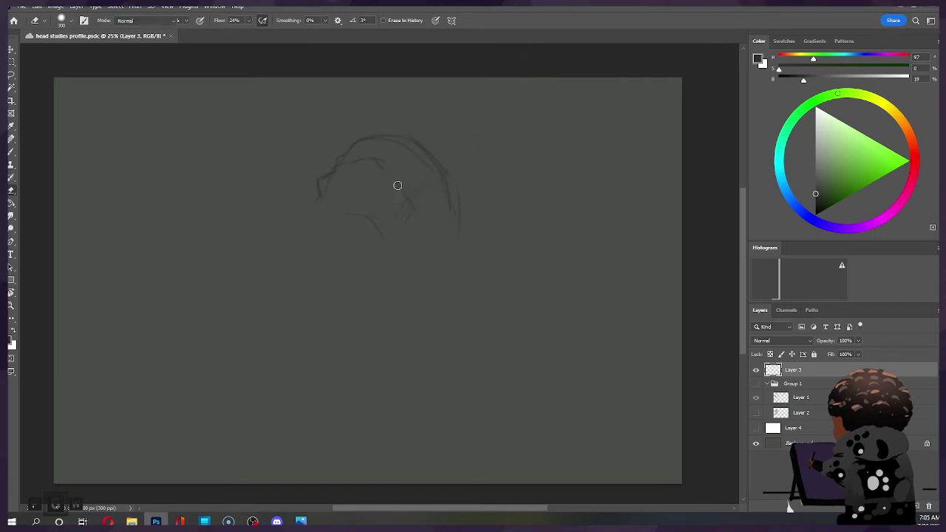
key("b")
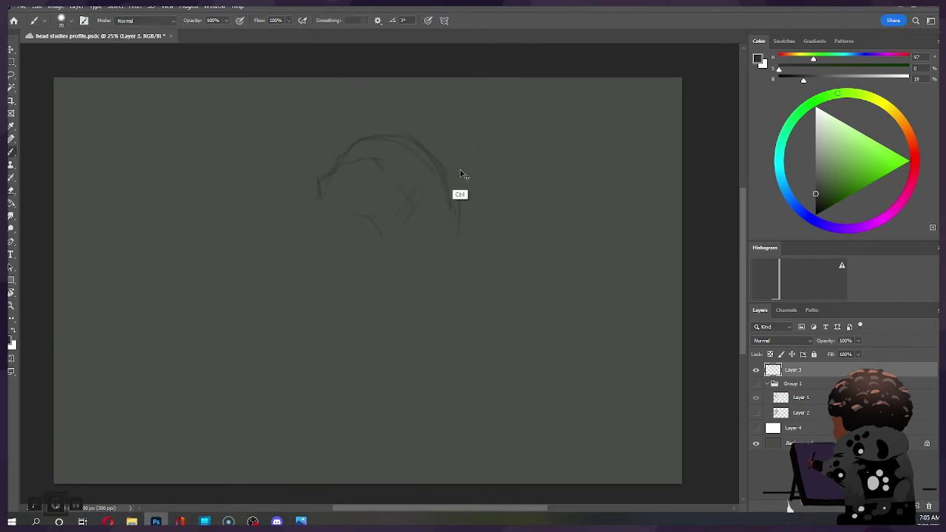
key("ctrl+t")
mouse_move(486, 110)
left_mouse_down()
mouse_move(494, 123)
mouse_move(499, 115)
left_mouse_up()
left_click(488, 20)
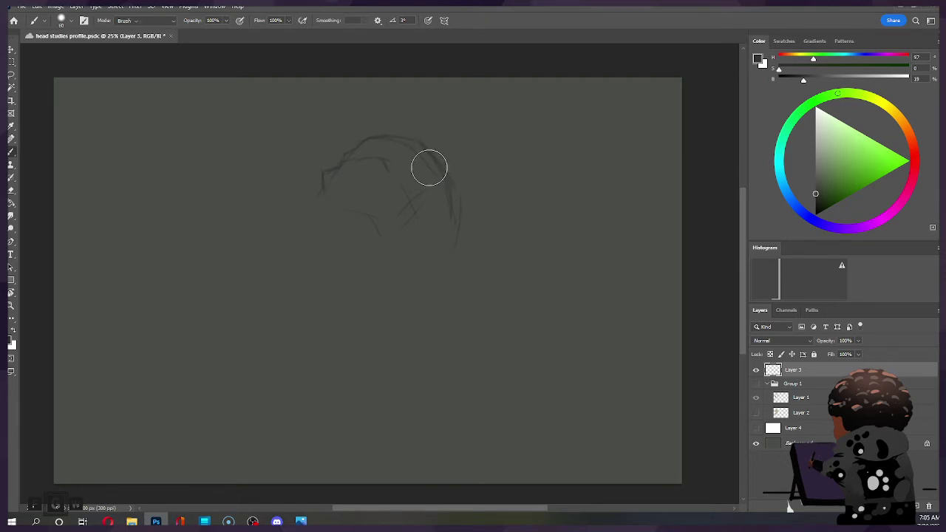
Erase the doubled lines behind the skull and redraw its back as one curve from the crown to the nape.
key("e")
mouse_move(450, 220)
left_mouse_down()
mouse_move(440, 174)
mouse_move(464, 207)
mouse_move(450, 199)
mouse_move(428, 150)
mouse_move(448, 171)
left_mouse_up()
key("b")
mouse_move(424, 139)
left_mouse_down()
mouse_move(456, 183)
mouse_move(472, 232)
left_mouse_up()
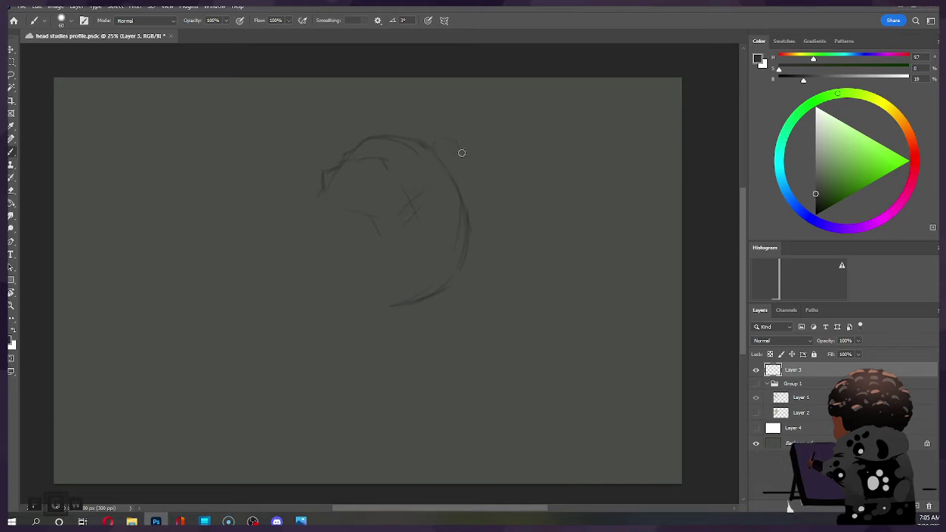
Sketch small rounded buns spaced along the back of the head and short lines below the nape.
left_click_drag(436, 148, 459, 145)
left_click_drag(443, 299, 460, 308)
mouse_move(403, 316)
left_mouse_down()
mouse_move(406, 329)
mouse_move(429, 342)
left_mouse_up()
left_click_drag(389, 304, 409, 256)
left_click_drag(389, 306, 382, 328)
Sketch the inner contour from the temple down the side of the head, erasing the crossed guide marks and redrawing its middle part.
left_click_drag(410, 218, 406, 296)
key("e")
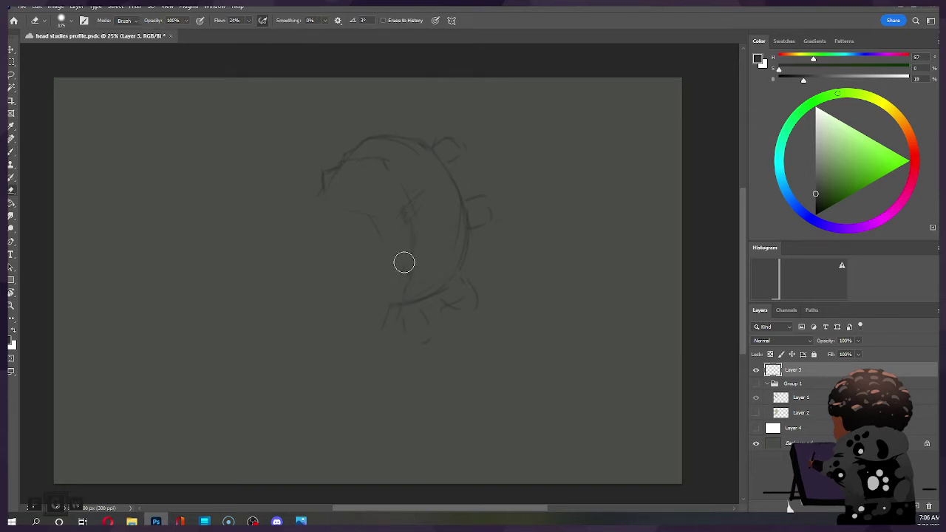
key("b")
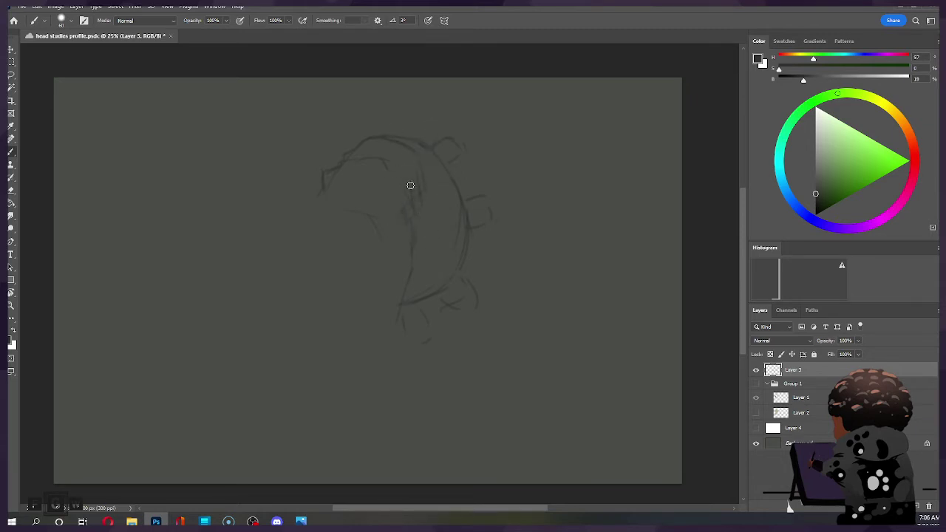
key("e")
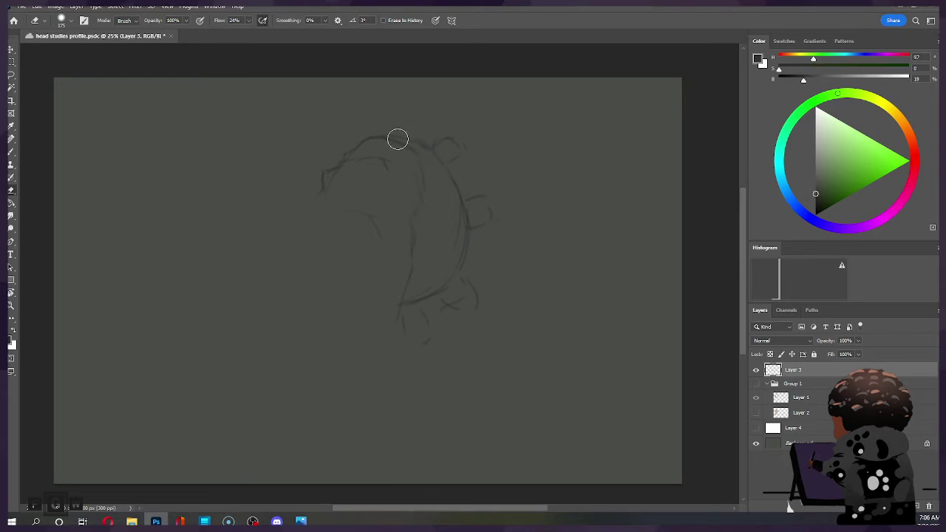
key("b")
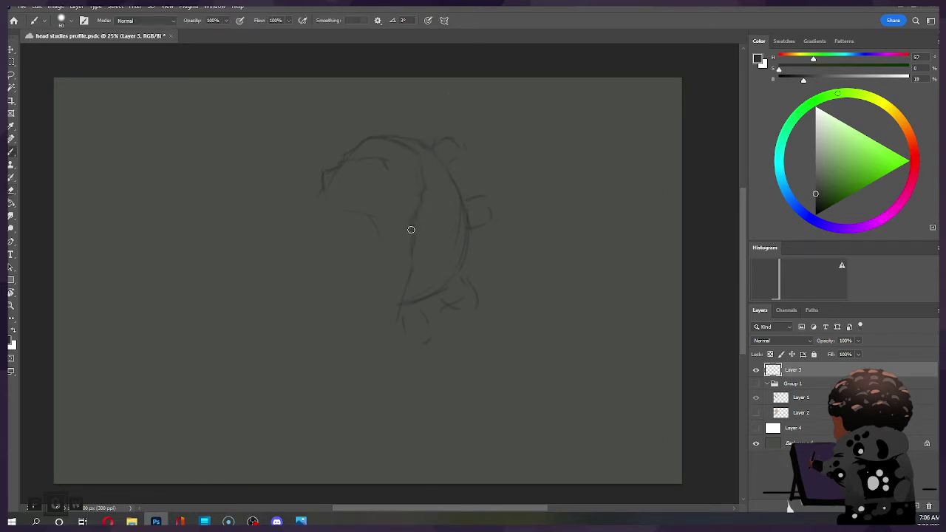
key("e")
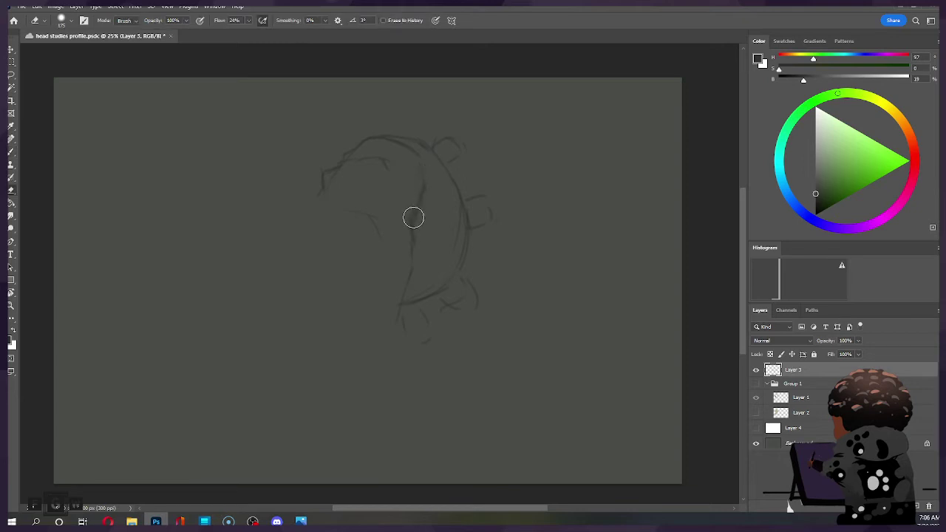
mouse_move(417, 215)
left_mouse_down()
mouse_move(421, 222)
mouse_move(427, 207)
mouse_move(409, 205)
mouse_move(418, 199)
left_mouse_up()
key("b")
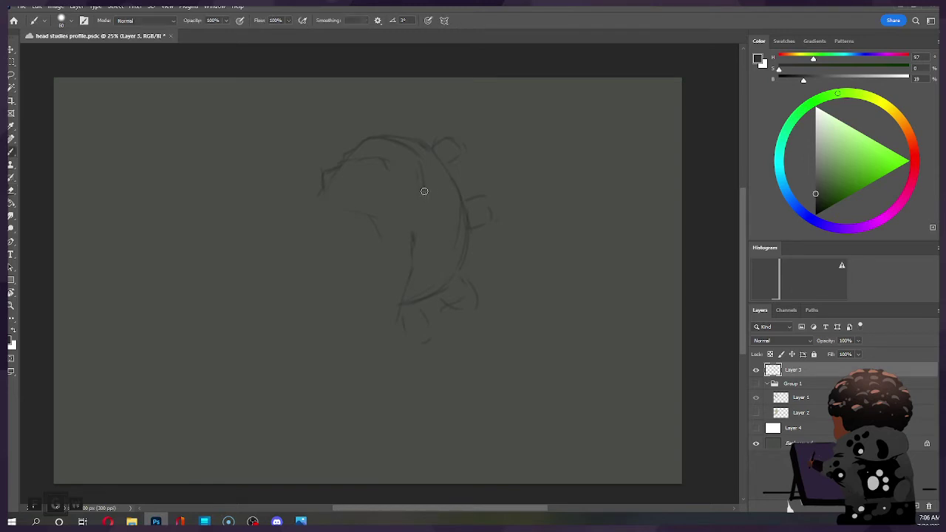
left_click_drag(426, 159, 414, 229)
left_click_drag(427, 176, 408, 238)
Sketch the rounded form below the side contour, curving forward into a small hook, and clean its tip.
left_click_drag(419, 248, 411, 242)
left_click_drag(417, 241, 426, 262)
left_click_drag(426, 266, 377, 277)
key("e")
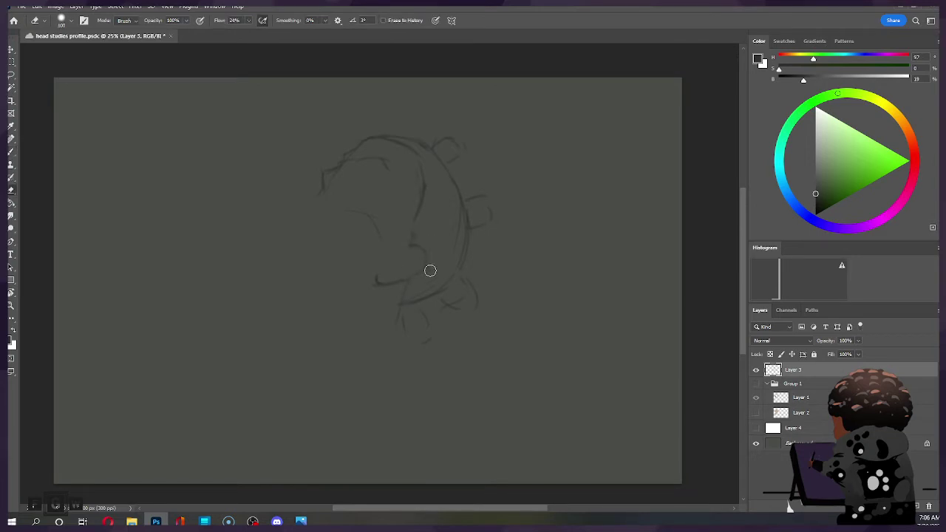
left_click_drag(372, 279, 376, 286)
Sketch the front of the face below the brow with an inner curve enclosing the nose and mouth area.
key("b")
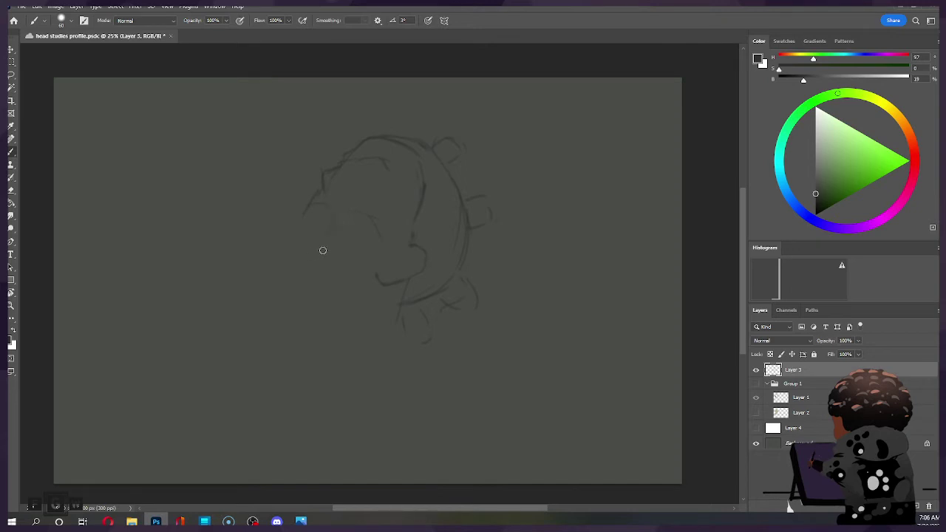
mouse_move(335, 223)
left_mouse_down()
mouse_move(300, 268)
mouse_move(314, 198)
left_mouse_up()
key("e")
mouse_move(291, 239)
left_mouse_down()
mouse_move(273, 264)
mouse_move(293, 266)
left_mouse_up()
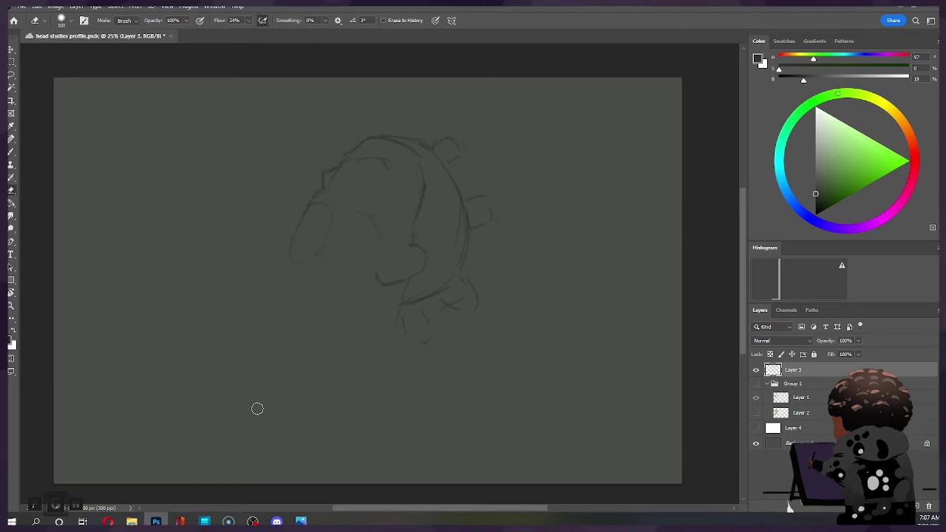
Extend the face line down to the chin and sketch the underside of the jaw.
key("b")
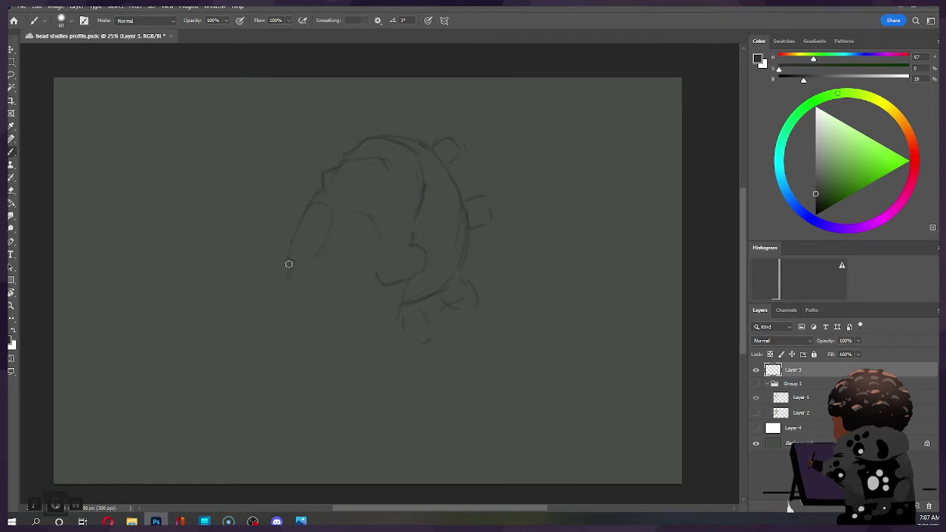
left_click_drag(287, 264, 280, 294)
key("ctrl+z")
left_click_drag(288, 261, 286, 276)
left_click_drag(285, 272, 281, 288)
key("e")
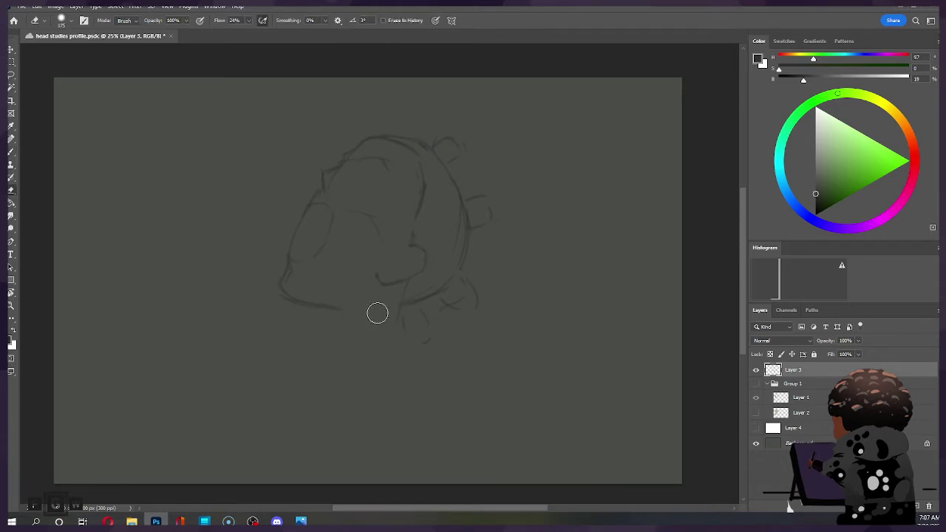
Sketch the front and back of the neck below the jaw, erasing doubled strokes and redrawing them cleaner.
key("b")
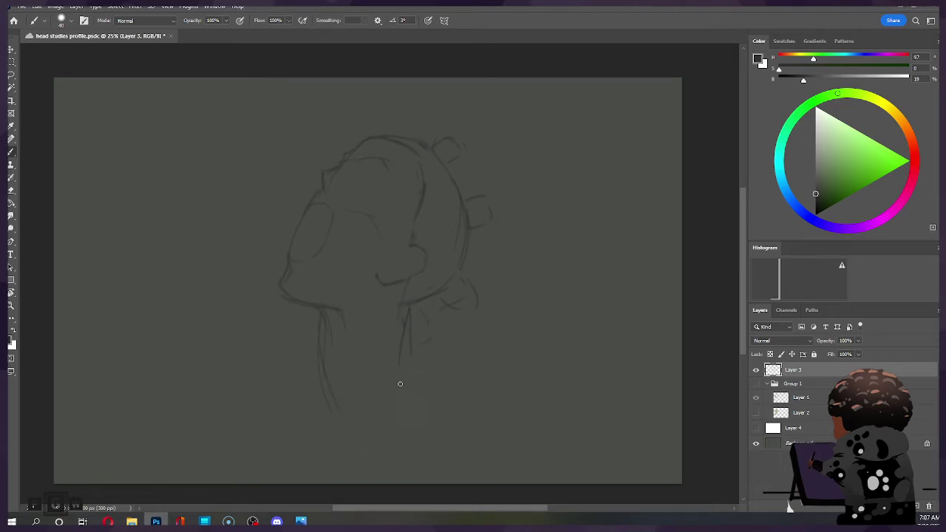
key("e")
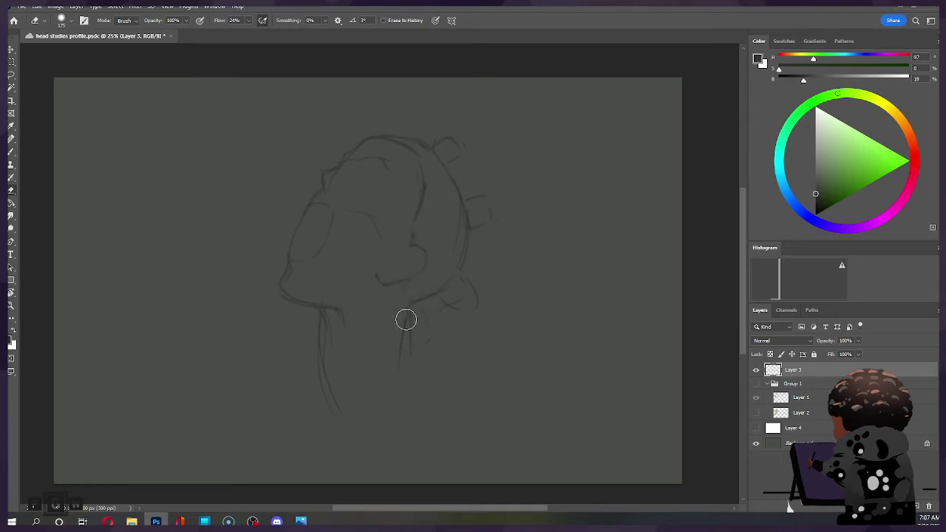
key("b")
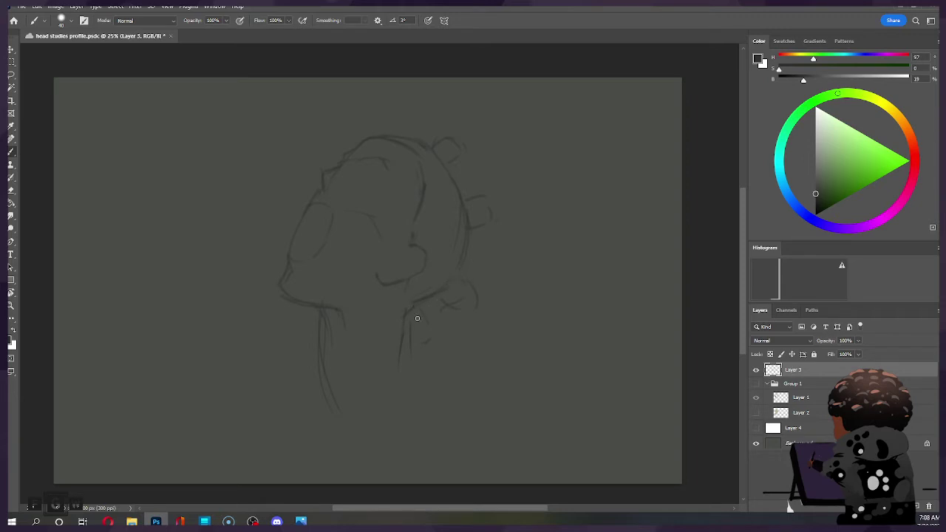
key("e")
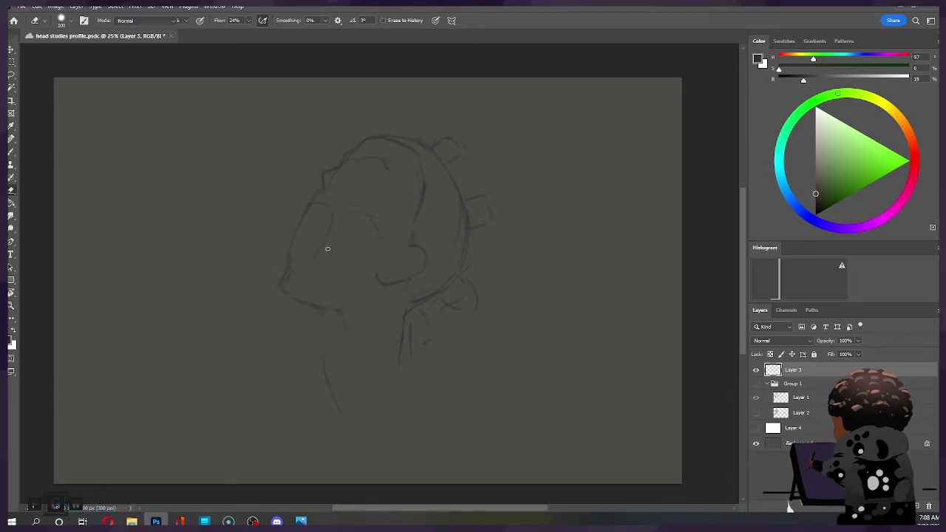
key("b")
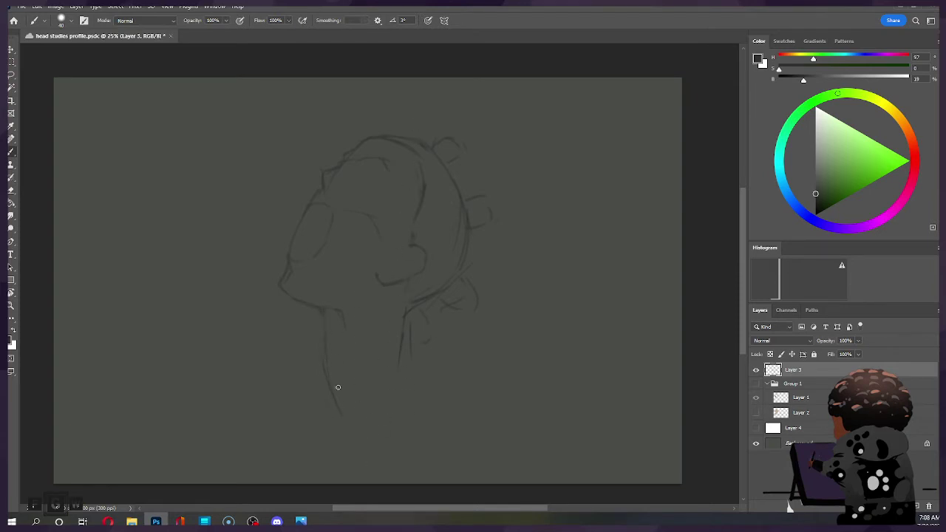
Scale the whole head sketch down to about 85.5% and shift it slightly upward on the canvas.
key("ctrl+t")
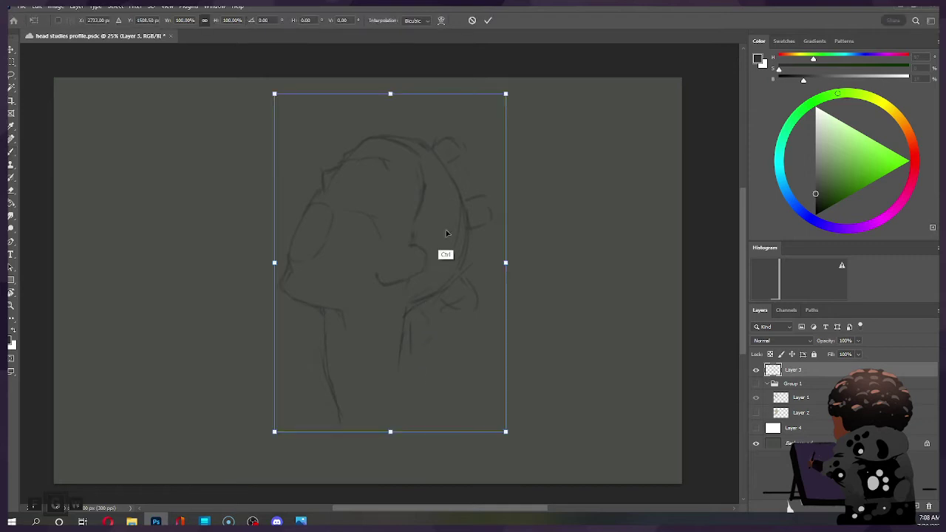
mouse_move(439, 250)
left_mouse_down()
mouse_move(397, 283)
mouse_move(419, 238)
left_mouse_up()
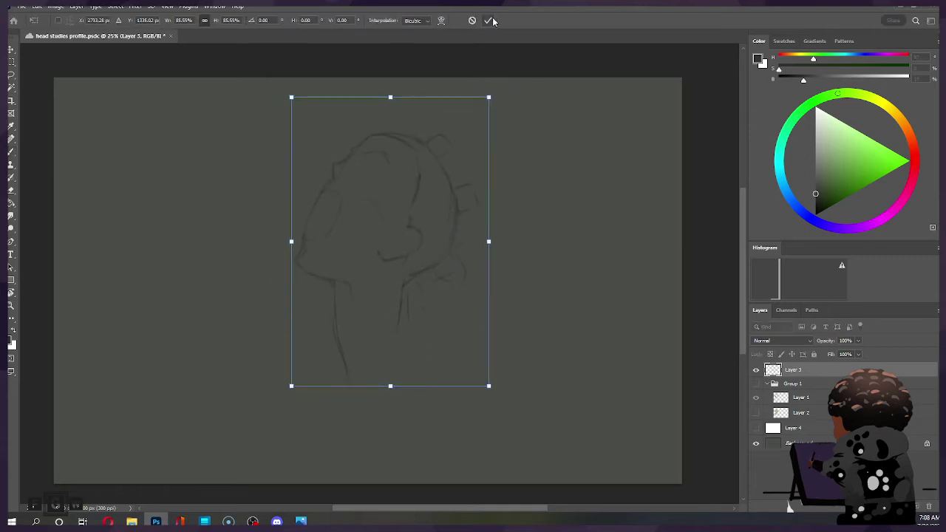
key("Return")
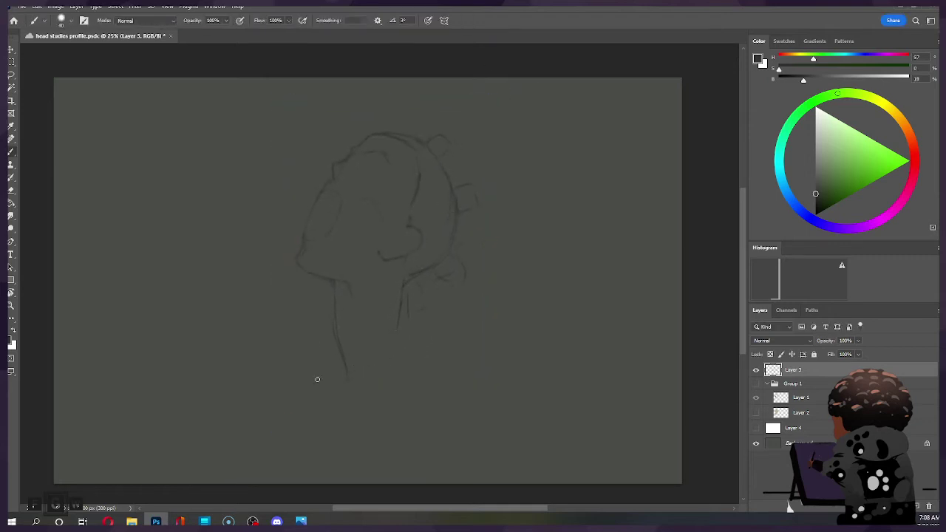
Clean up the front neck line and sketch a faint shoulder mark in front of it.
key("e")
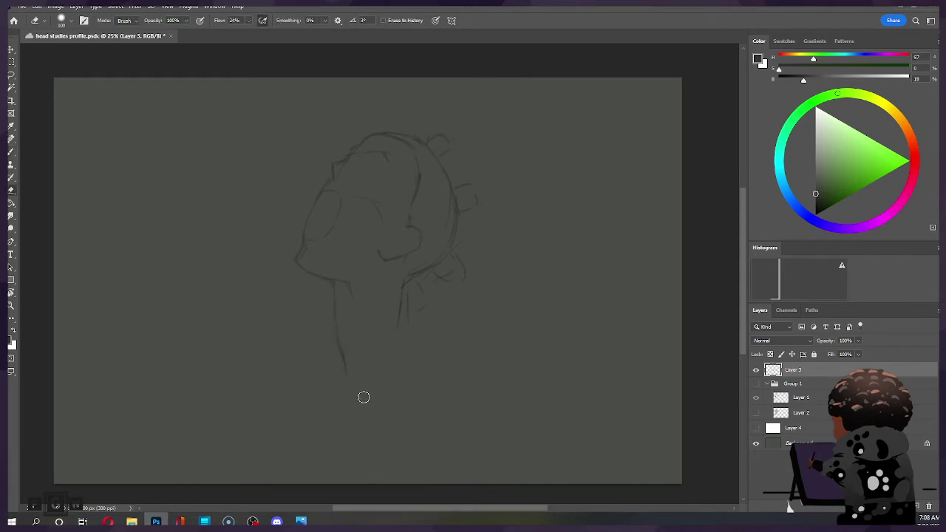
key("b")
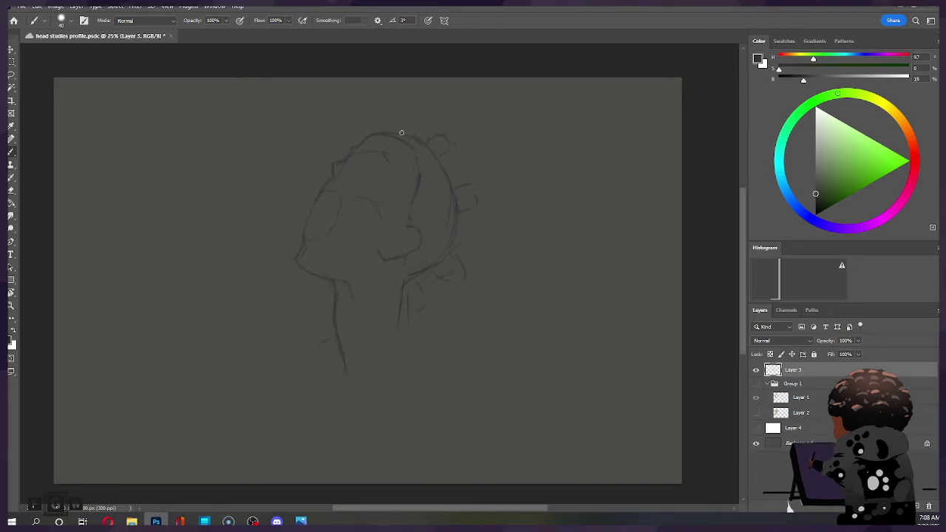
key("e")
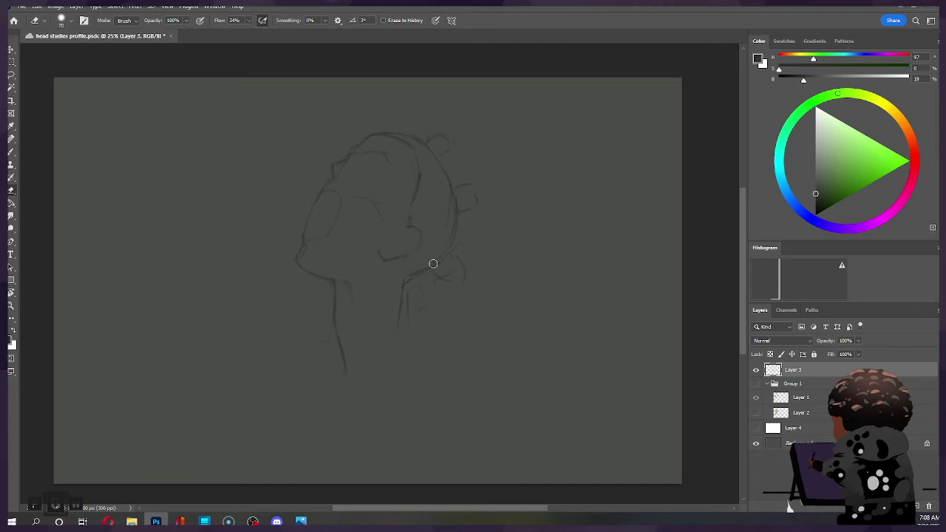
key("b")
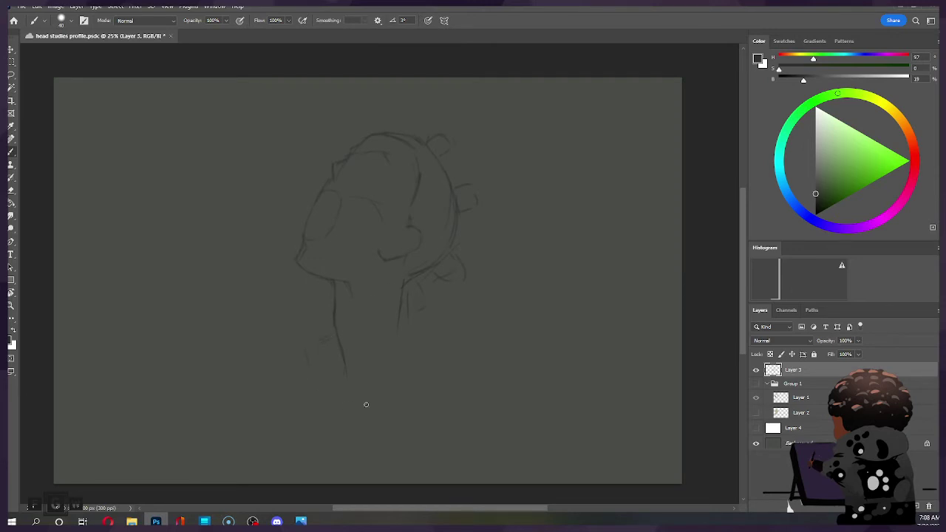
Undo the last stroke and sketch a sloping back shoulder line plus a long diagonal running down and forward from the nape.
key("ctrl+z")
mouse_move(404, 319)
left_mouse_down()
mouse_move(451, 360)
mouse_move(473, 358)
left_mouse_up()
left_click_drag(401, 318, 380, 423)
left_click_drag(395, 332, 380, 402)
left_click_drag(402, 332, 360, 477)
key("e")
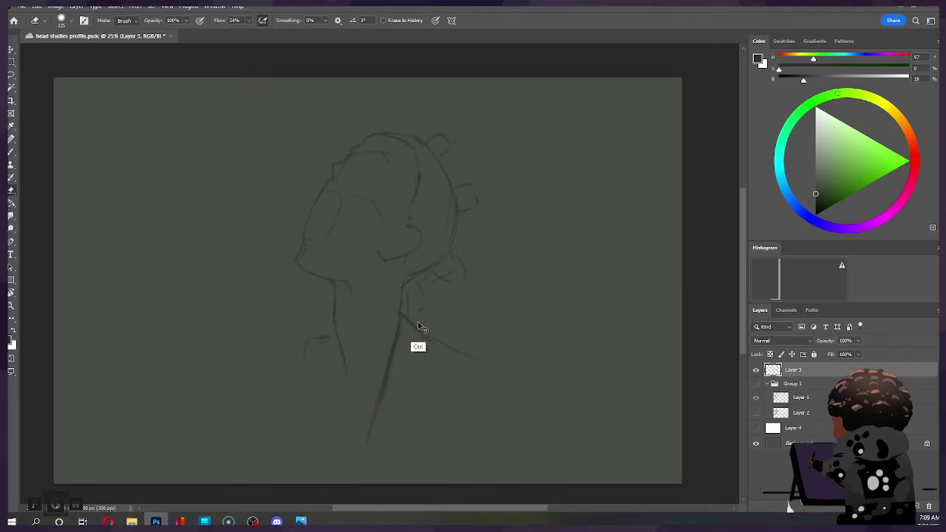
Scale the whole head, neck and shoulder sketch down slightly and shift it up and to the right on the canvas.
key("ctrl+t")
left_click_drag(457, 162, 487, 139)
left_click_drag(519, 74, 500, 110)
left_click_drag(436, 253, 439, 237)
key("Return")
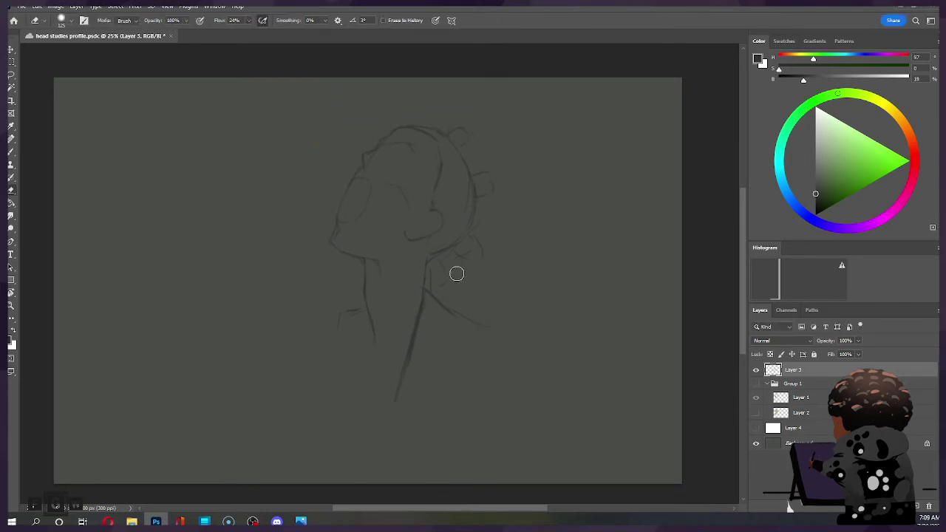
Thin the strokes at the nape with a smaller eraser and redraw the back of the neck.
key("bracketleft")
key("bracketleft")
key("bracketleft")
key("b")
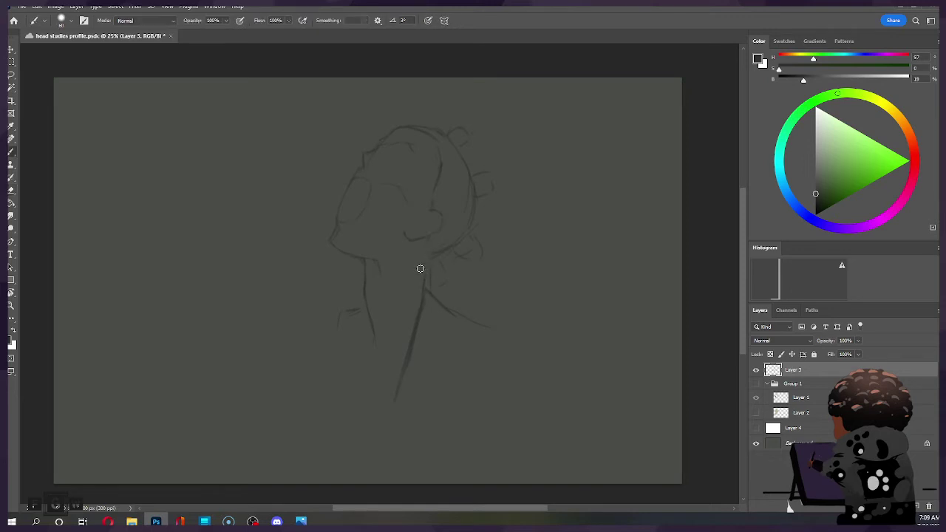
left_click_drag(426, 255, 424, 284)
Lasso the shoulder and lower neck lines, move them slightly up toward the head, and deselect.
key("l")
mouse_move(511, 326)
left_mouse_down()
mouse_move(434, 284)
mouse_move(393, 323)
mouse_move(378, 375)
mouse_move(358, 301)
mouse_move(375, 417)
left_mouse_up()
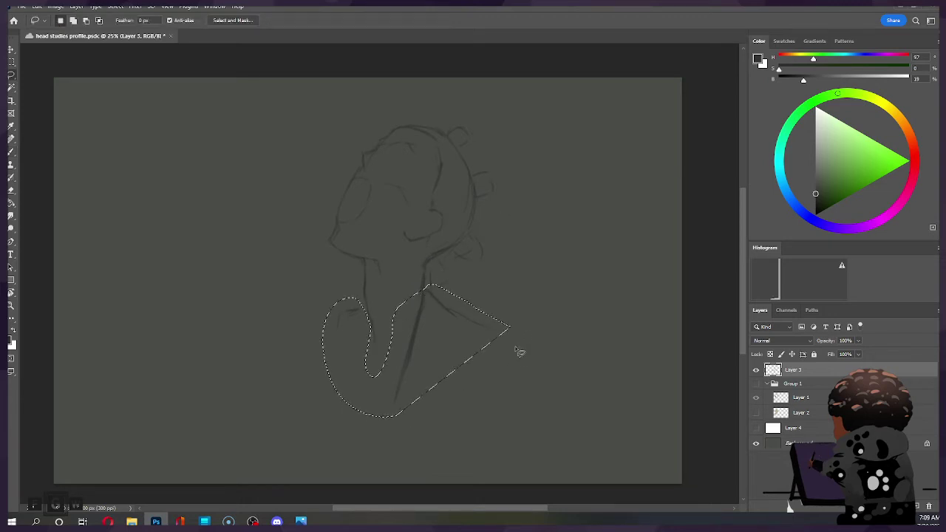
key("ctrl+t")
left_click_drag(459, 327, 477, 302)
left_click(488, 20)
key("ctrl+d")
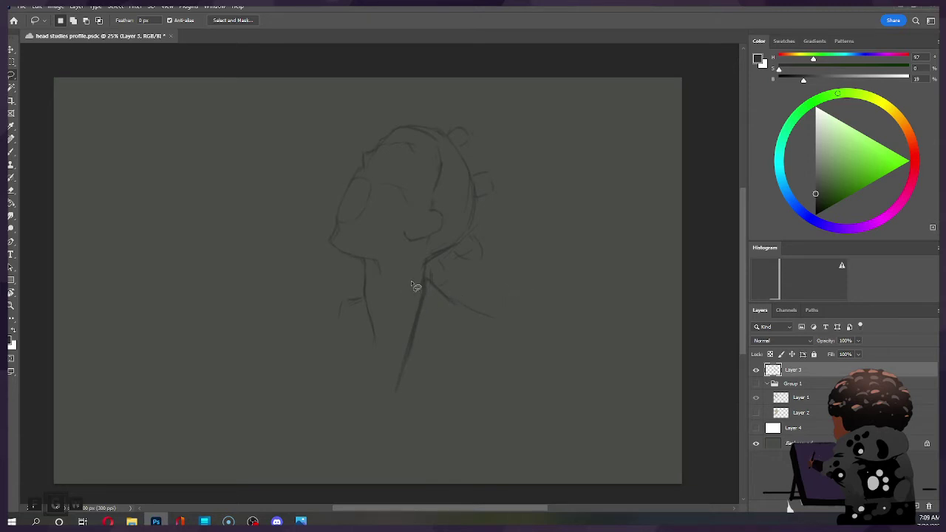
Compare the shoulder placement before and after the move by undoing and redoing it.
key("ctrl")
key("ctrl+z")
key("ctrl+shift+z")
key("ctrl+shift+z")
key("ctrl+z")
key("ctrl+shift+z")
key("ctrl+z")
key("ctrl+shift+z")
key("ctrl+shift+z")
Erase the sketched shoulder lines and replace them with one slanted shoulder guide across the base of the neck.
key("b")
mouse_move(427, 276)
left_mouse_down()
mouse_move(429, 293)
mouse_move(434, 279)
mouse_move(477, 312)
left_mouse_up()
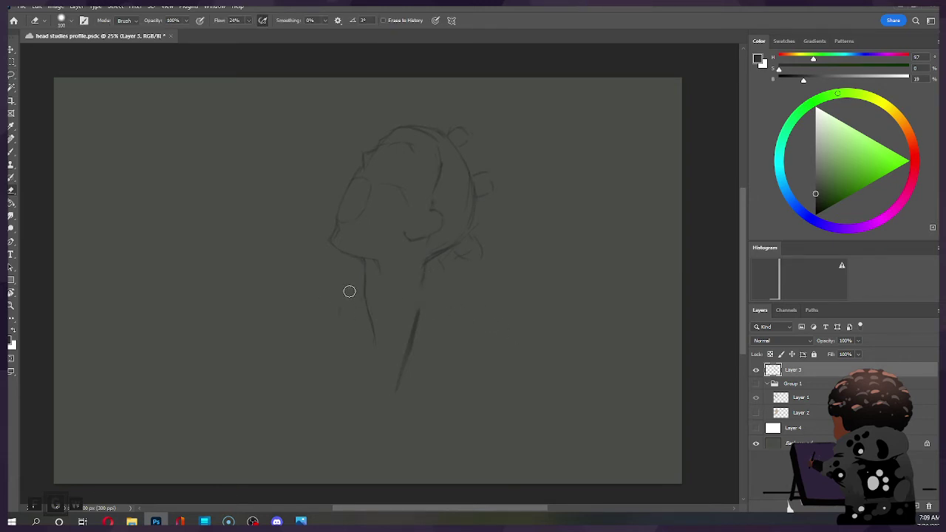
key("b")
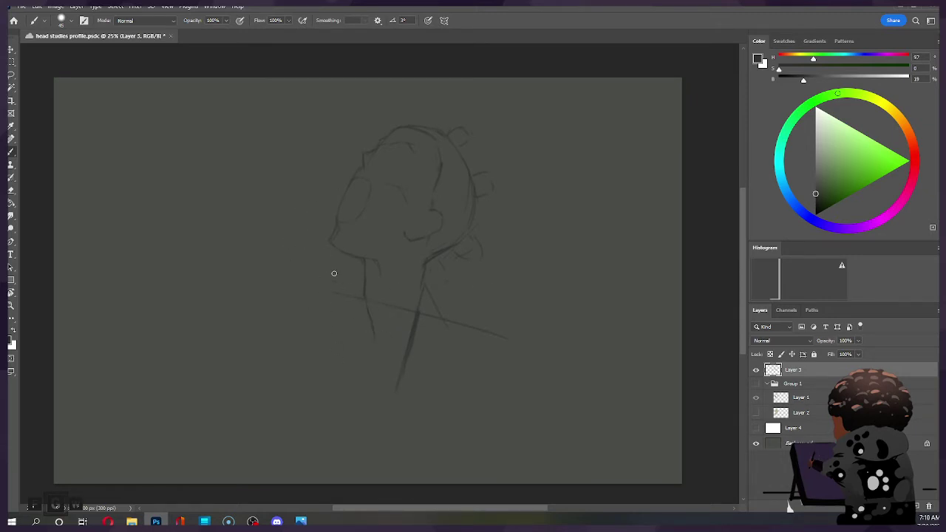
Sketch the front shoulder edge and the rounded back shoulder and upper arm down from the ends of the guide.
left_click_drag(333, 291, 338, 375)
left_click_drag(433, 307, 508, 348)
key("ctrl+z")
key("e")
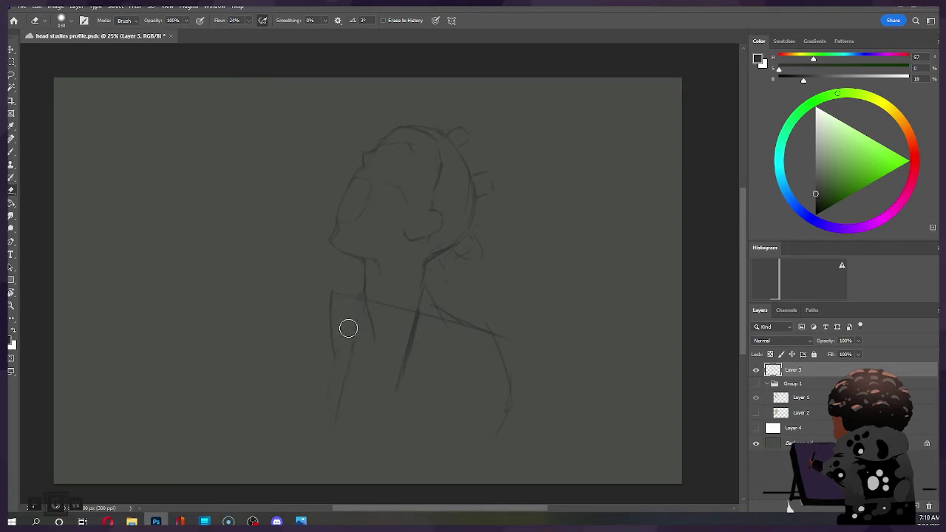
Sketch converging collar lines down from the front of the neck and erase their overlong lower ends.
key("b")
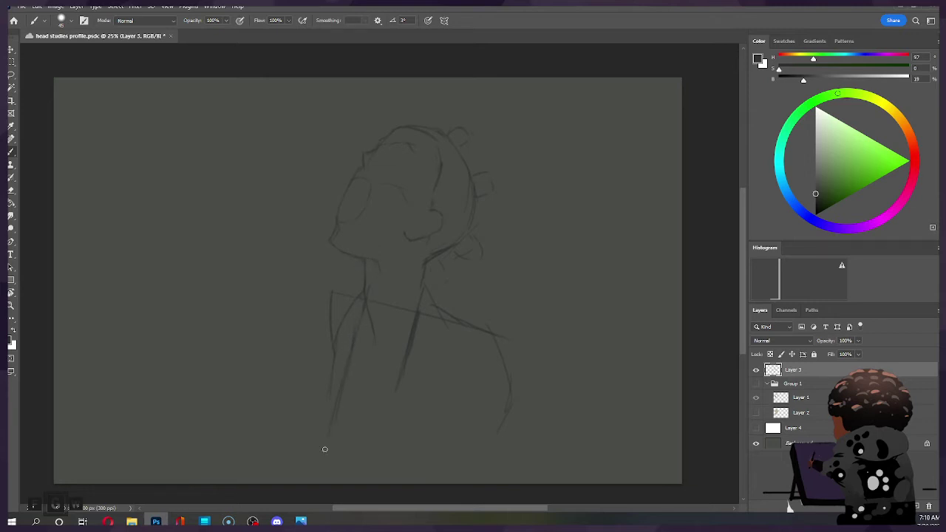
key("e")
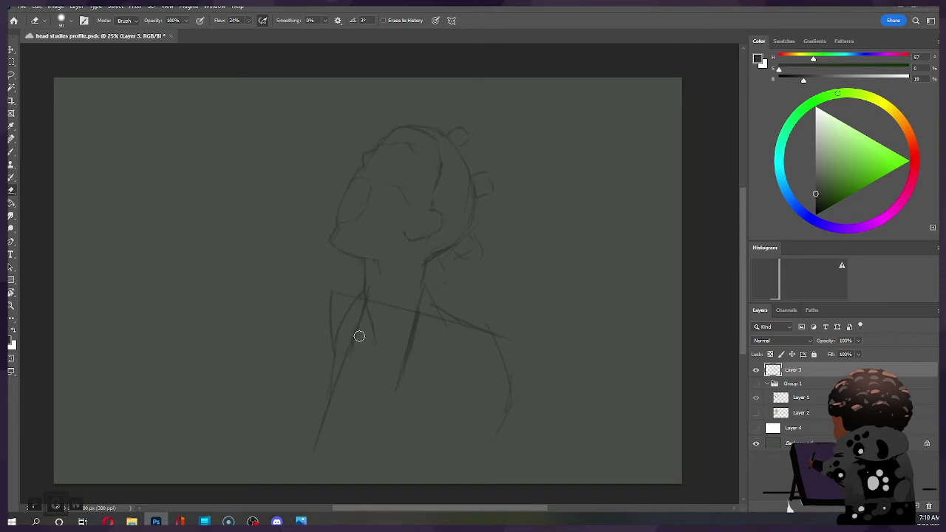
left_click_drag(308, 459, 319, 395)
key("b")
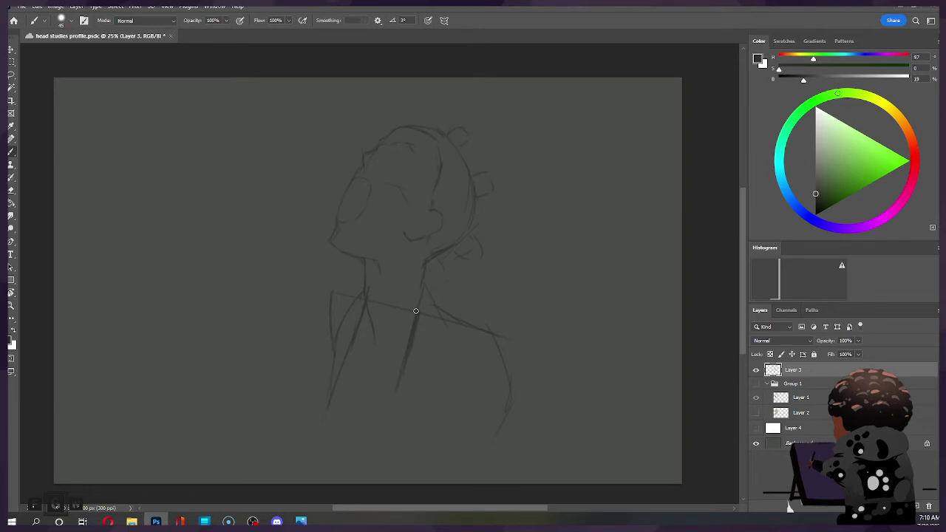
Redraw the rear diagonal from the nape down the torso, erasing the doubled strokes to leave one line.
left_click_drag(422, 295, 378, 460)
left_click_drag(406, 353, 369, 470)
left_click_drag(422, 296, 378, 443)
key("e")
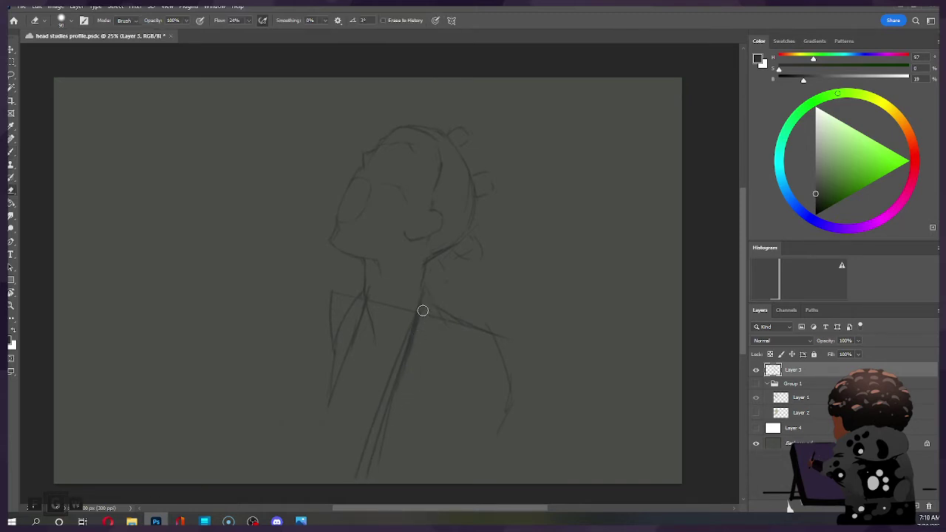
mouse_move(393, 400)
left_mouse_down()
mouse_move(424, 312)
mouse_move(397, 406)
mouse_move(402, 383)
left_mouse_up()
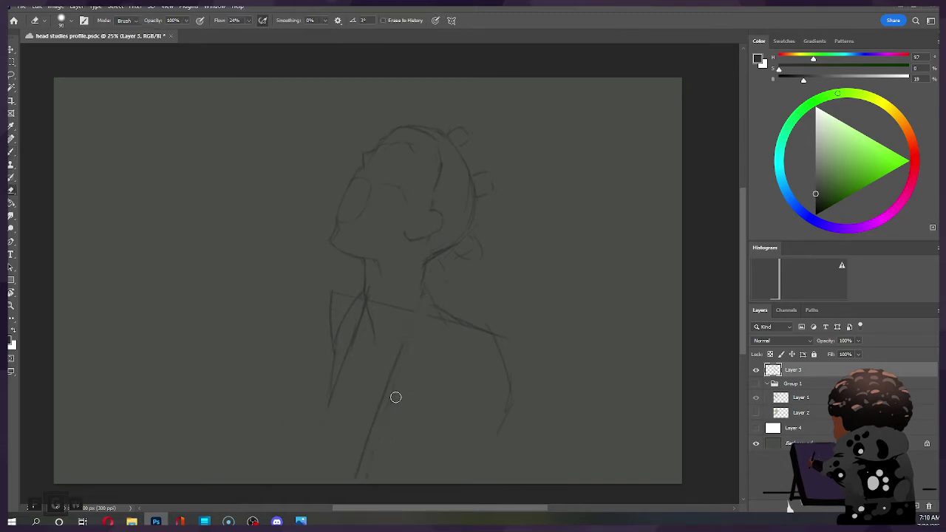
mouse_move(360, 463)
left_mouse_down()
mouse_move(406, 448)
mouse_move(353, 473)
left_mouse_up()
Enlarge the eraser and shorten the lower end of the rear diagonal torso line.
key("bracketright")
key("bracketright")
key("bracketright")
key("bracketright")
key("bracketright")
key("bracketright")
key("bracketright")
key("bracketright")
key("bracketright")
key("bracketright")
mouse_move(420, 399)
left_mouse_down()
mouse_move(390, 428)
mouse_move(419, 337)
mouse_move(392, 419)
mouse_move(414, 406)
left_mouse_up()
Fill a dark tapered wedge along the front collar line from the base of the neck down the chest.
key("b")
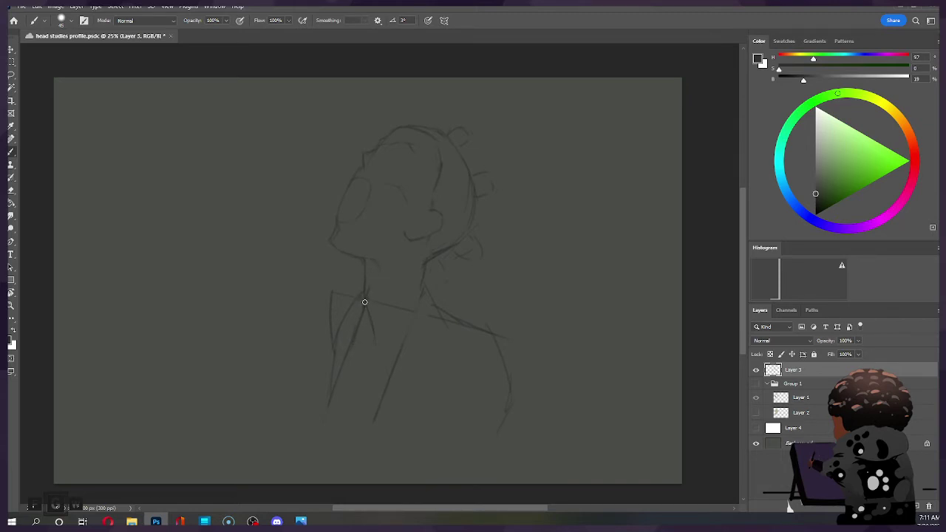
left_click_drag(362, 311, 357, 326)
left_click_drag(355, 327, 355, 343)
left_click_drag(353, 353, 328, 412)
left_click_drag(355, 337, 322, 425)
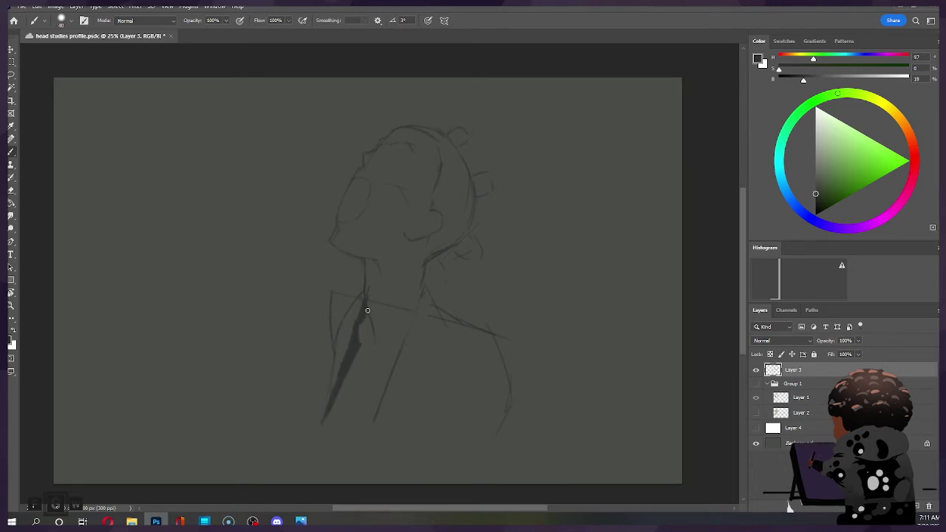
Smooth the edges of the dark collar wedge with a smaller eraser and erase the shoulder guide where it crosses the neck.
key("e")
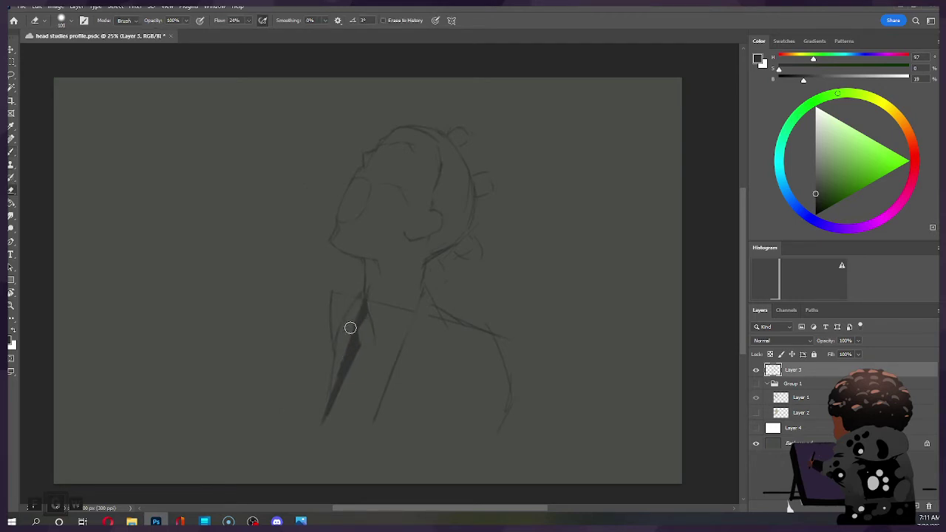
key("bracketleft")
key("bracketleft")
key("bracketleft")
left_click_drag(354, 332, 360, 304)
key("b")
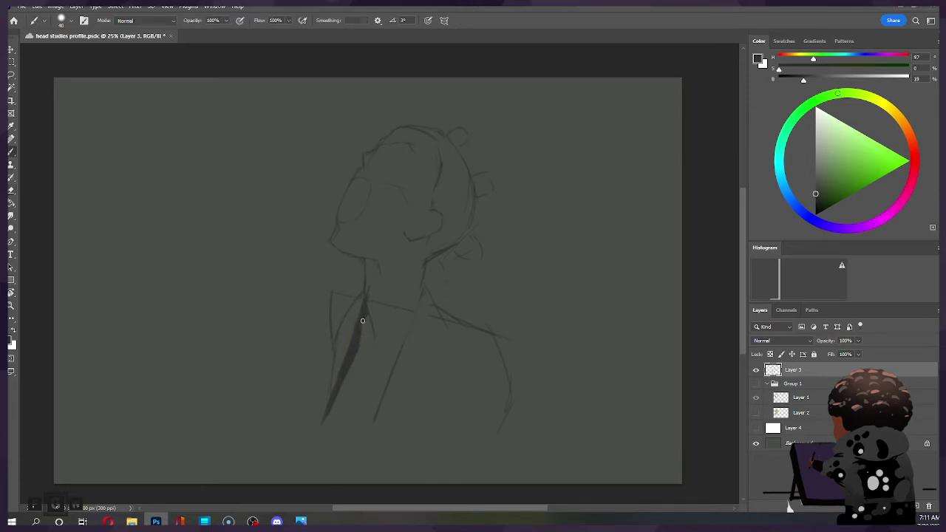
key("e")
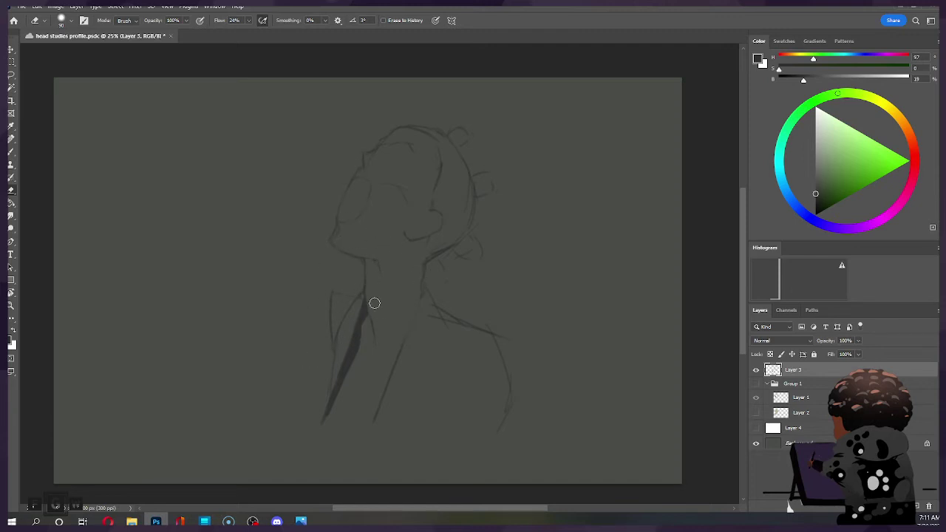
key("bracketleft")
key("b")
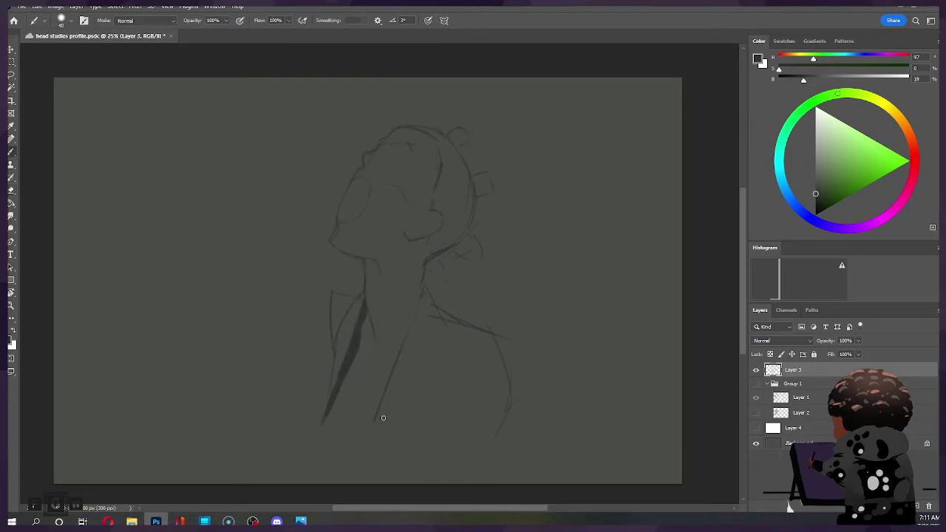
Scale up the whole figure sketch and shift it to the left on the canvas.
key("ctrl+t")
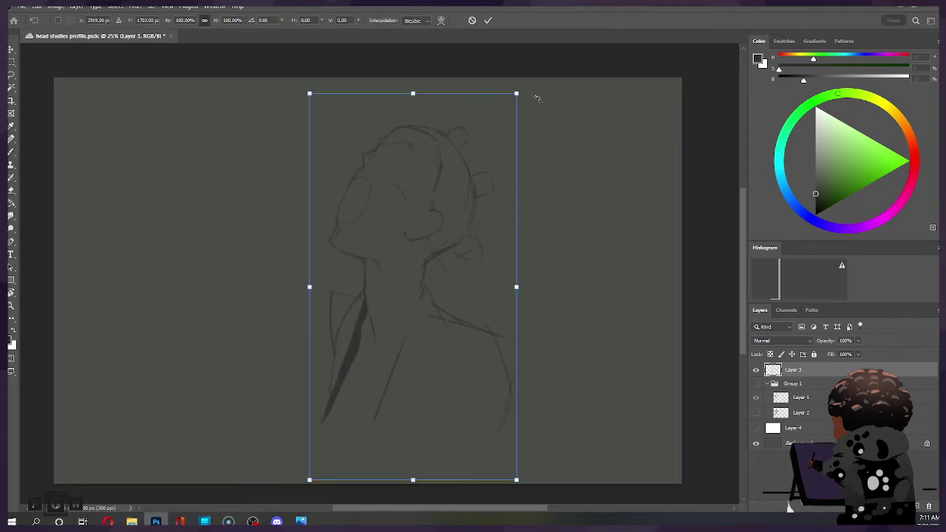
left_click_drag(527, 84, 551, 47)
left_click_drag(478, 192, 440, 231)
left_click(488, 20)
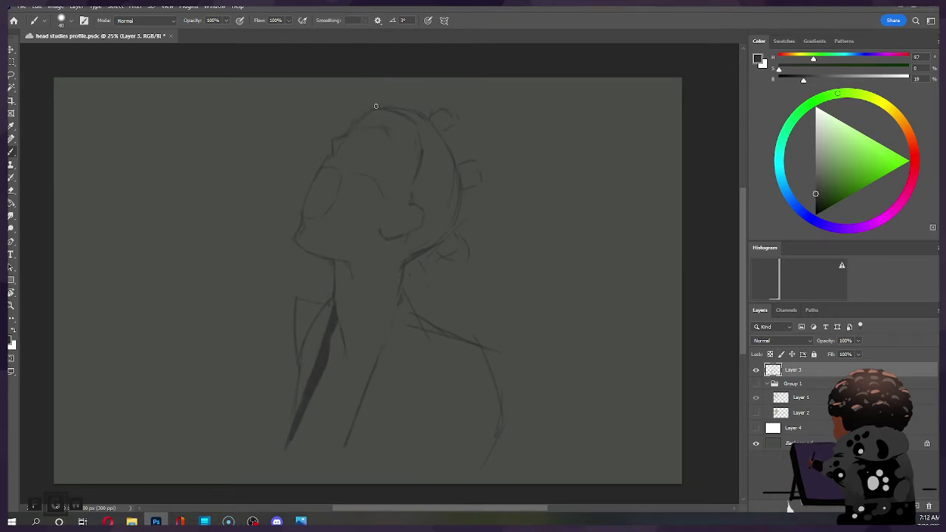
Lasso the brow section of the profile and nudge it slightly forward from the face.
key("l")
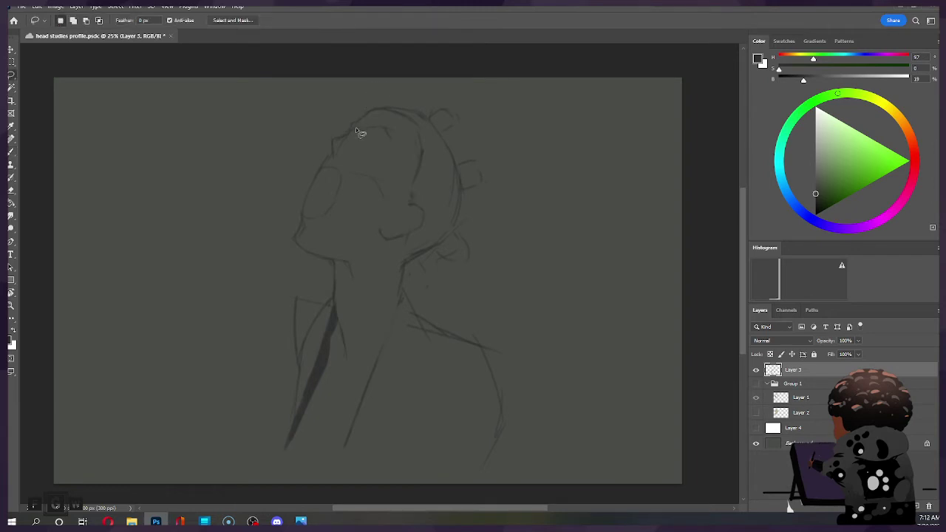
mouse_move(355, 133)
left_mouse_down()
mouse_move(338, 164)
mouse_move(359, 133)
mouse_move(342, 144)
left_mouse_up()
key("ctrl+t")
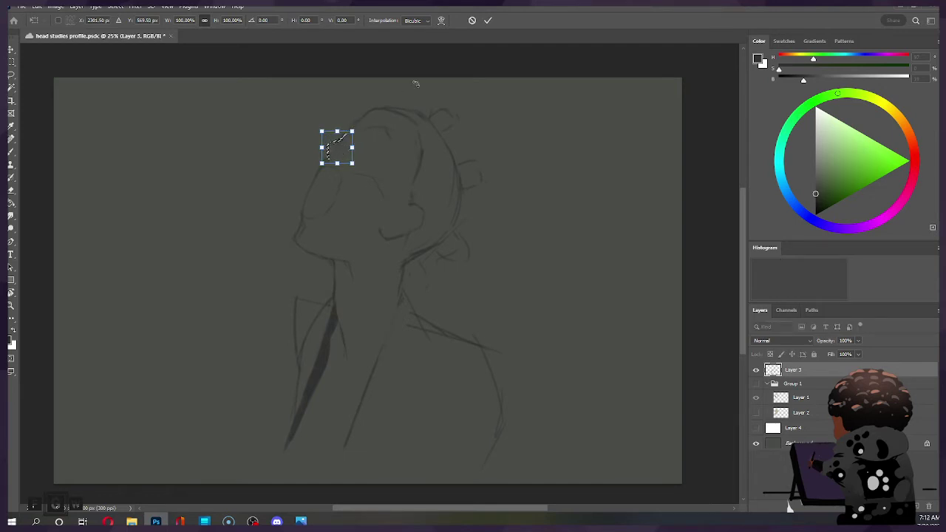
left_click(485, 22)
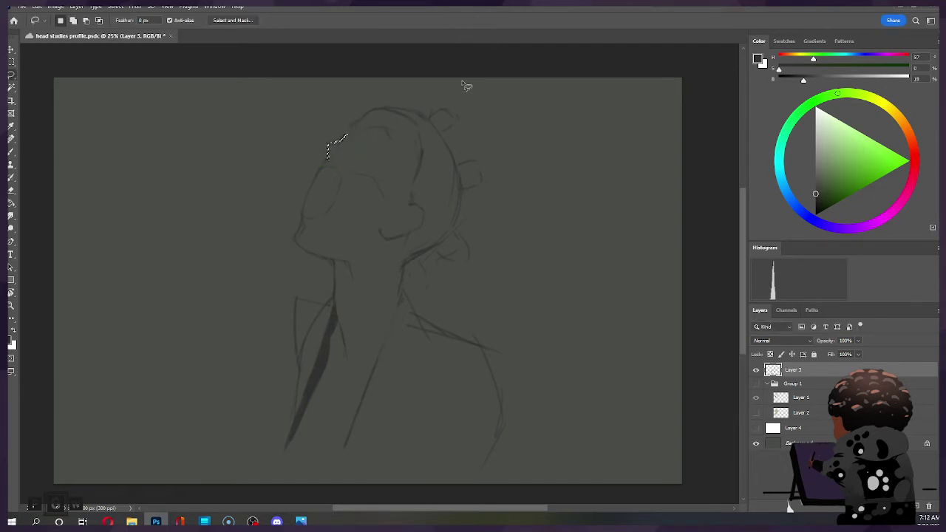
key("ctrl+t")
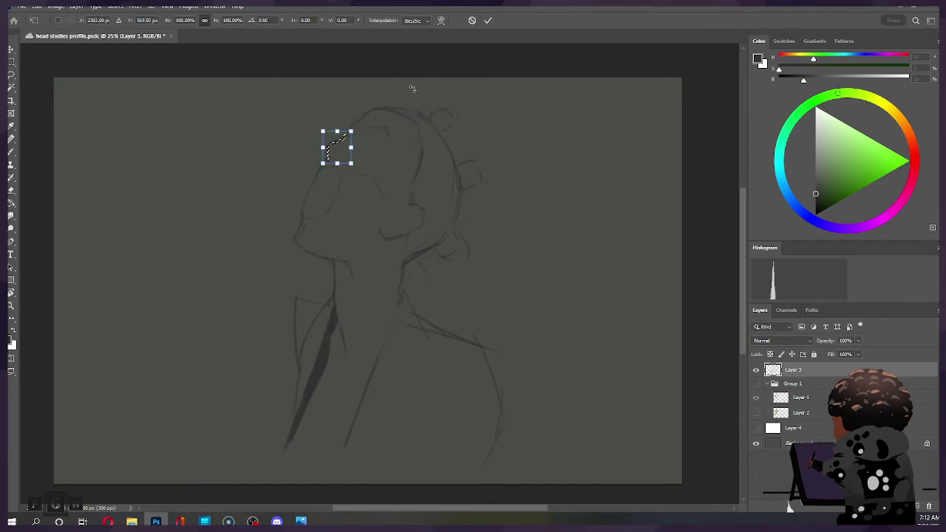
left_click_drag(323, 131, 318, 126)
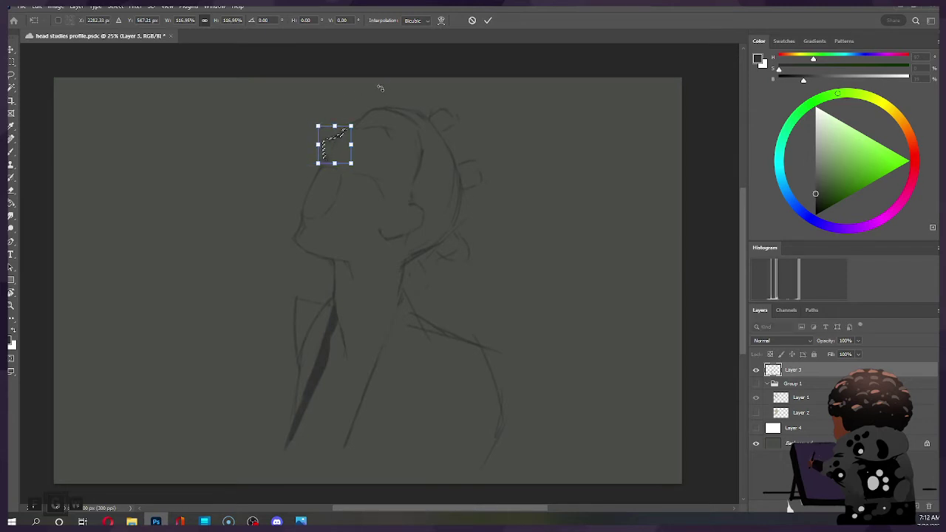
left_click(473, 20)
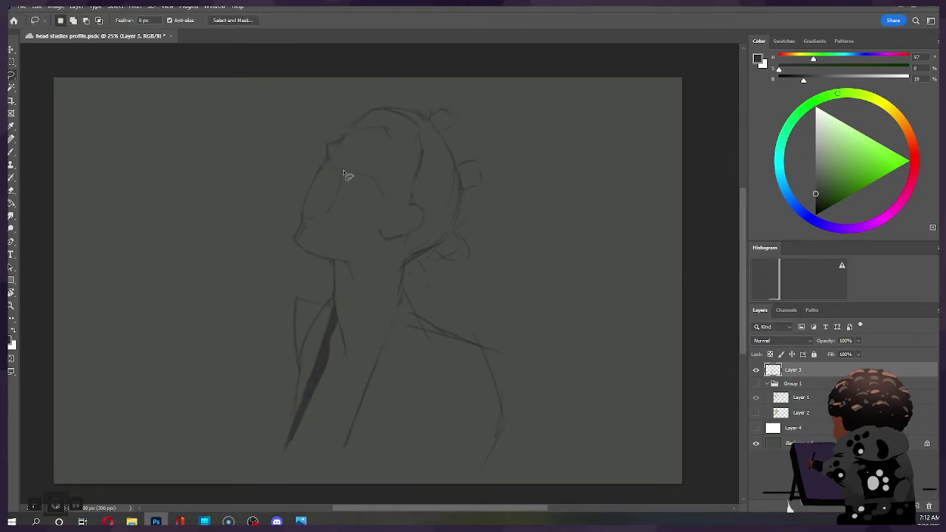
Deselect the brow, redraw the profile just below it with a smaller brush, and reshape the inner face curve.
key("ctrl+d")
key("b")
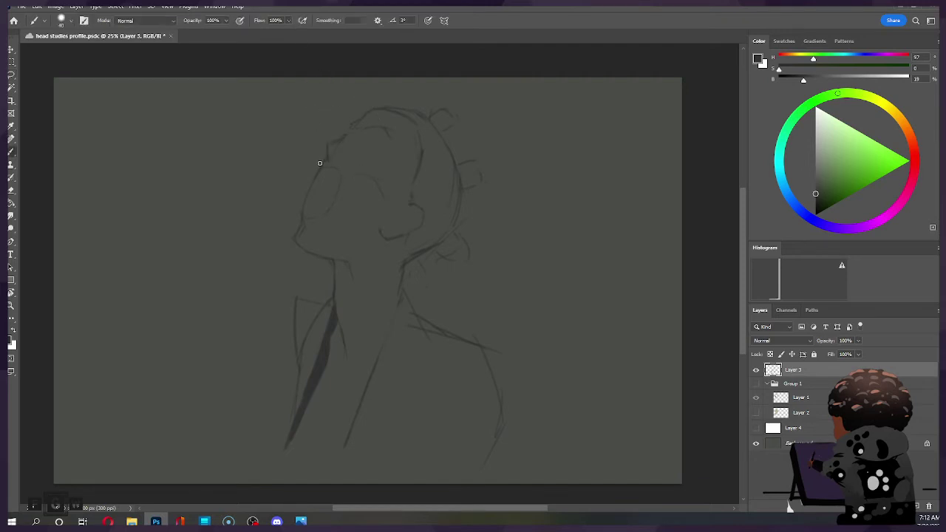
key("bracketleft")
left_click_drag(326, 159, 329, 145)
key("e")
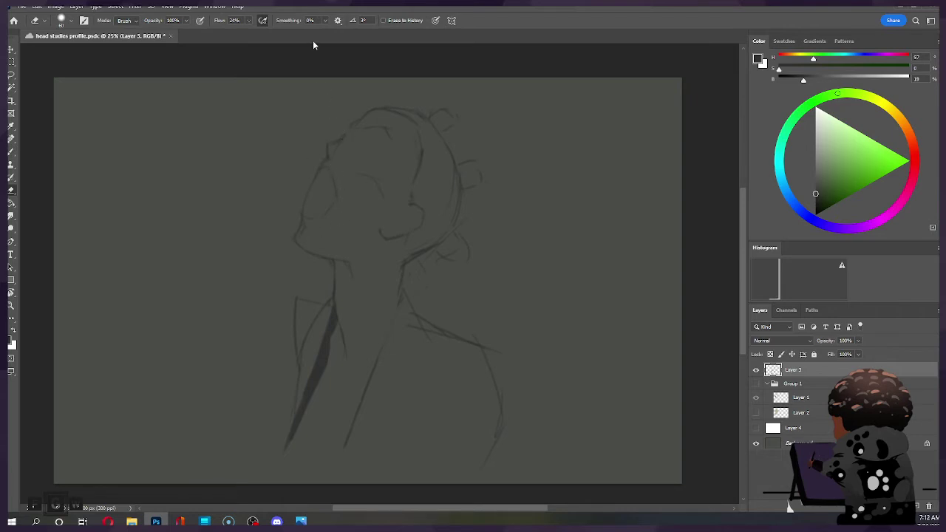
Darken and refine the inner curve enclosing the nose and mouth area.
key("b")
key("b")
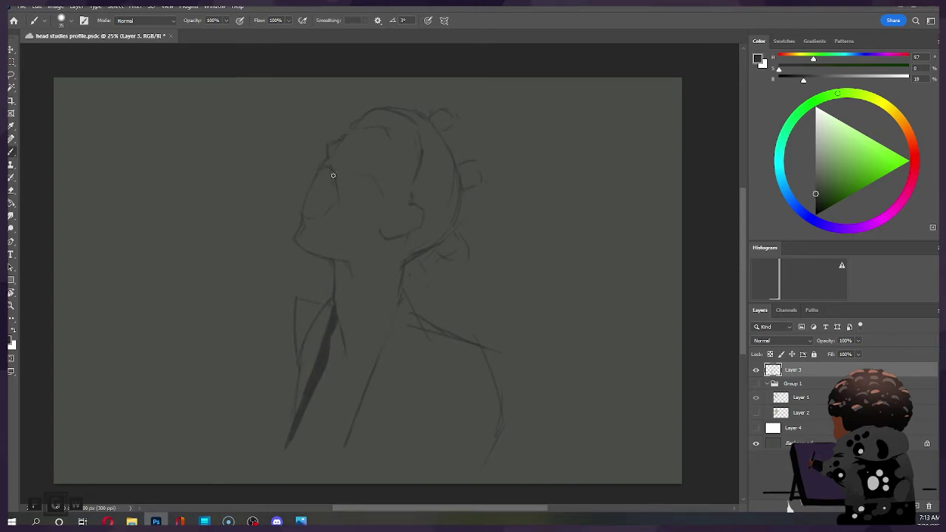
key("e")
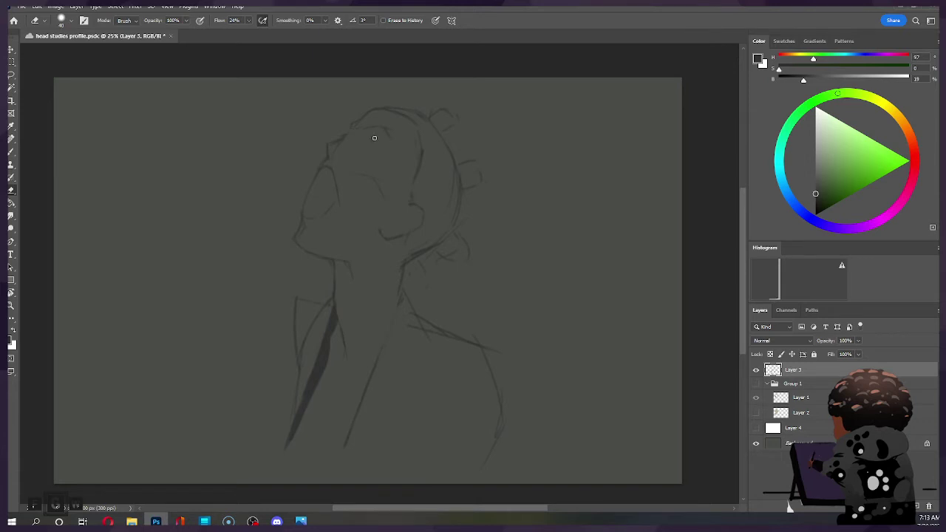
Sketch the eye below the brow, alternating brush and eraser to shape its lid lines.
key("b")
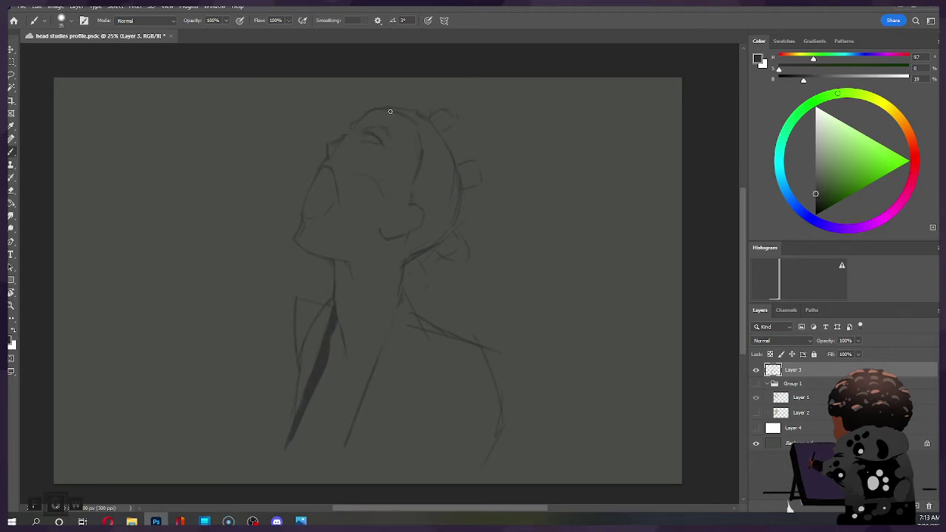
key("e")
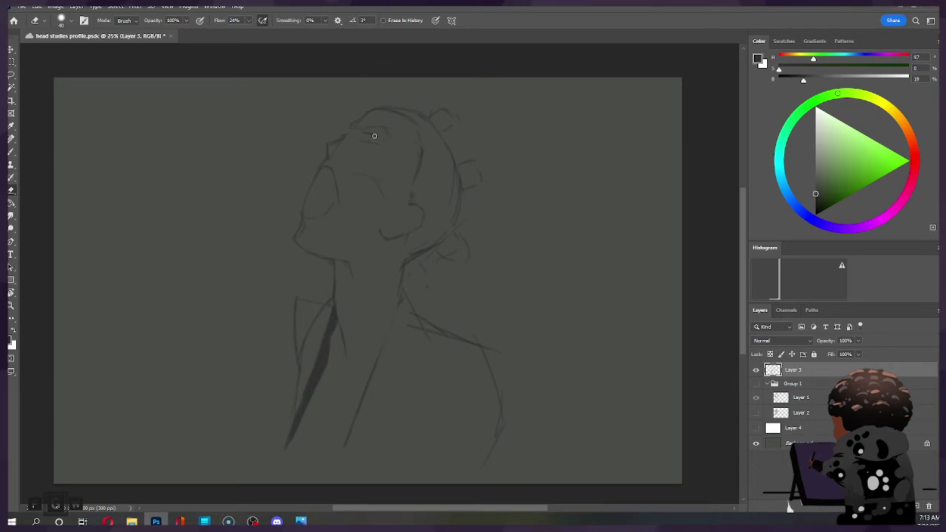
key("b")
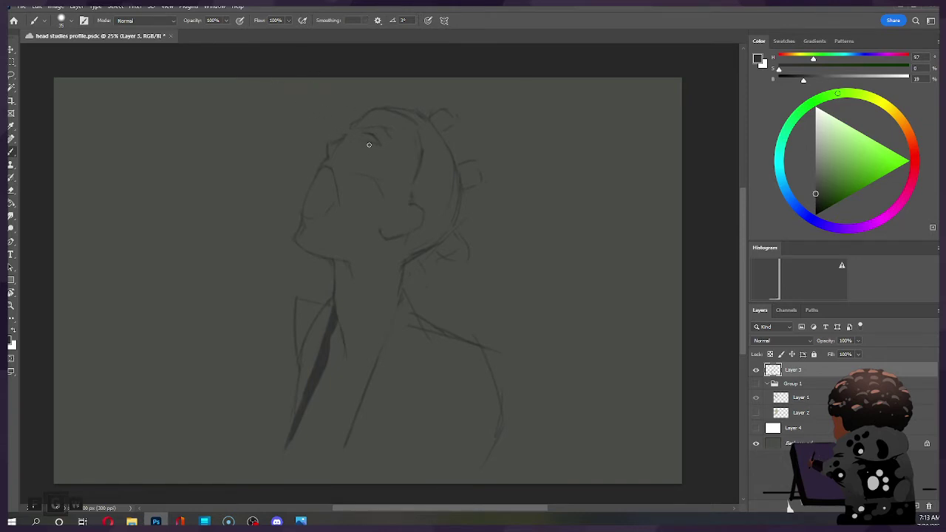
key("e")
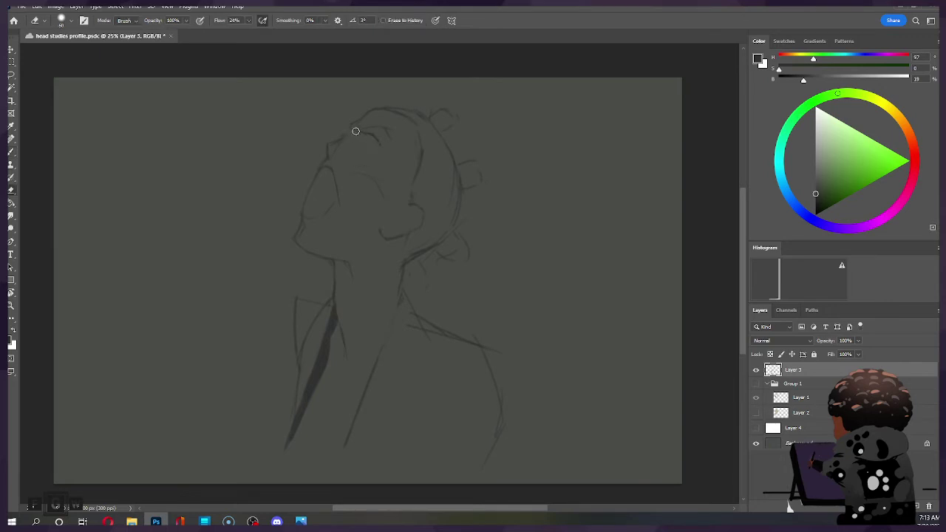
key("b")
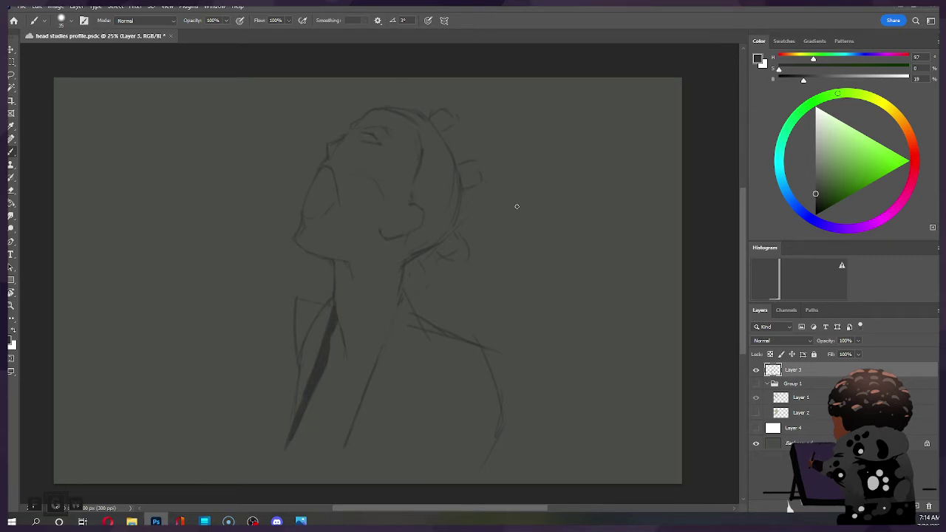
left_click_drag(533, 220, 617, 189)
left_click_drag(629, 195, 631, 257)
mouse_move(649, 214)
left_mouse_down()
mouse_move(602, 342)
mouse_move(569, 355)
left_mouse_up()
left_click_drag(558, 281, 591, 243)
key("ctrl+z")
key("ctrl+z")
key("ctrl+z")
left_click_drag(93, 322, 194, 142)
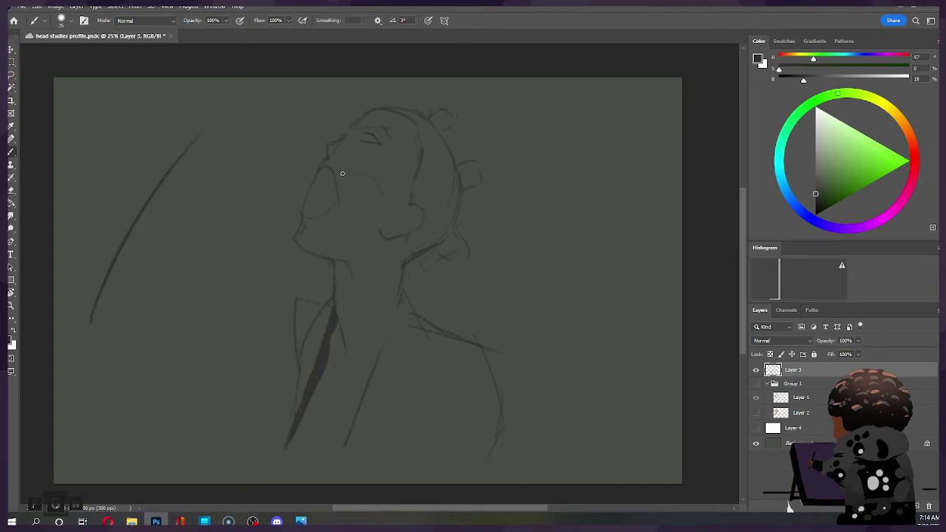
key("ctrl+z")
left_click_drag(296, 222, 326, 169)
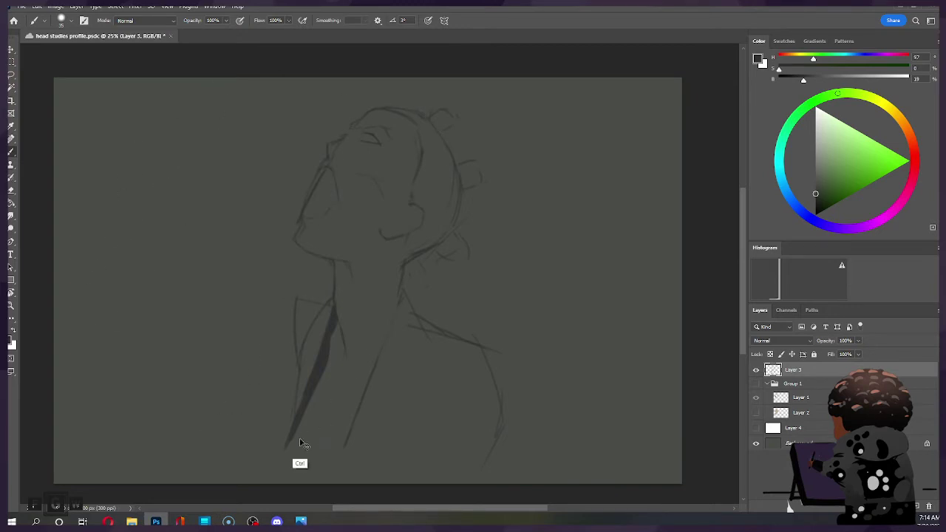
left_click_drag(196, 280, 311, 126)
key("ctrl+z")
key("ctrl+z")
key("ctrl+z")
key("ctrl+z")
key("ctrl+z")
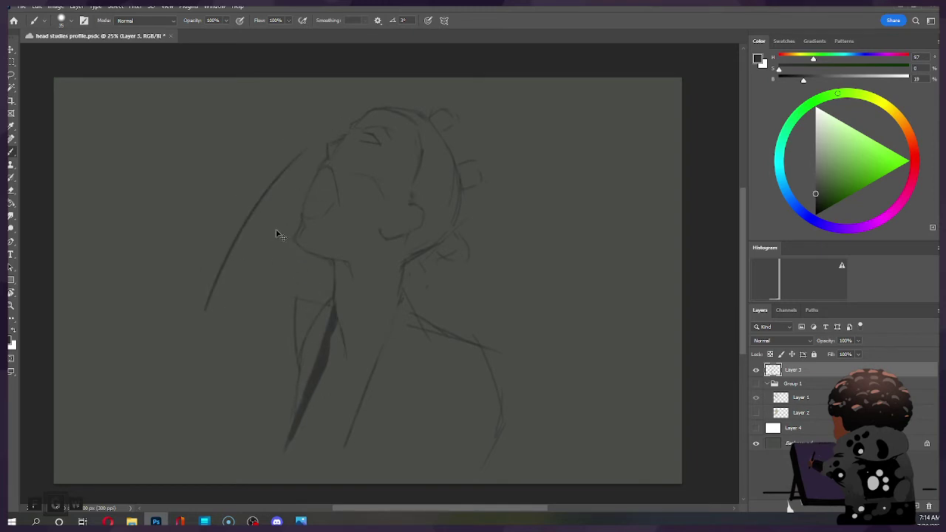
left_click_drag(188, 349, 224, 281)
left_click_drag(202, 353, 250, 270)
left_click_drag(209, 373, 279, 263)
left_click_drag(217, 381, 283, 277)
left_click_drag(244, 368, 277, 314)
left_click_drag(233, 392, 289, 284)
left_click_drag(244, 407, 257, 352)
left_click_drag(283, 314, 291, 333)
left_click_drag(522, 240, 583, 201)
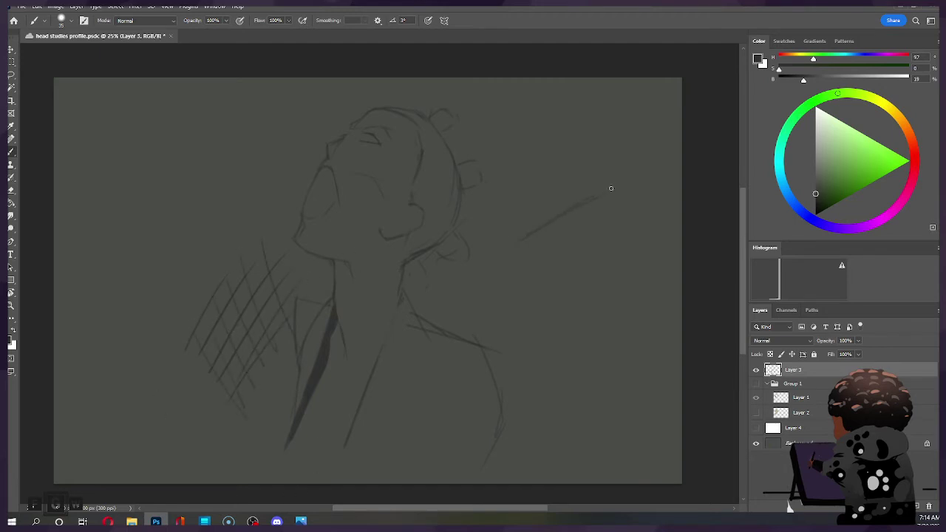
left_click_drag(530, 249, 615, 202)
left_click_drag(597, 236, 625, 220)
mouse_move(564, 214)
left_mouse_down()
mouse_move(555, 258)
mouse_move(572, 263)
left_mouse_up()
key("ctrl+z")
key("ctrl+z")
key("ctrl+z")
key("ctrl+z")
key("ctrl+z")
key("ctrl+z")
key("ctrl+z")
key("ctrl+z")
key("ctrl+z")
key("ctrl+z")
key("ctrl+z")
key("ctrl+z")
key("ctrl+z")
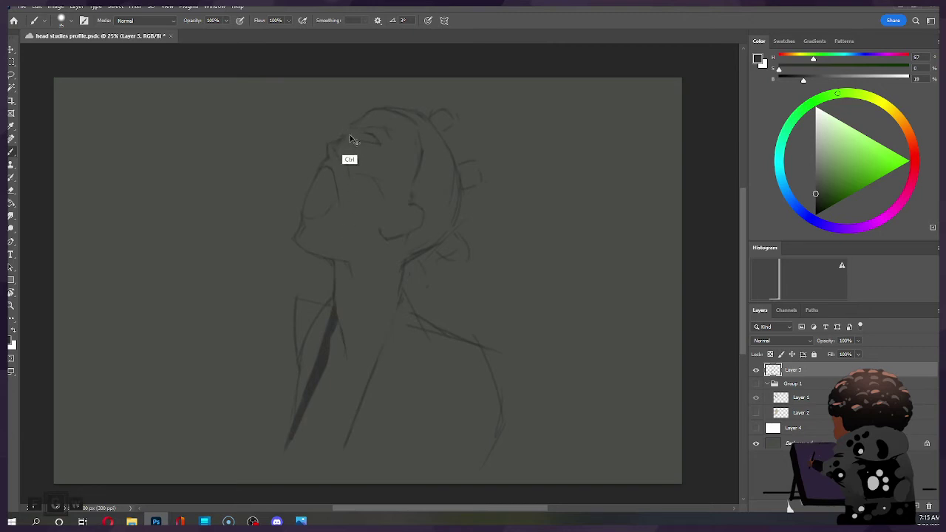
left_click_drag(361, 137, 381, 136)
mouse_move(556, 117)
left_mouse_down()
mouse_move(562, 200)
mouse_move(634, 93)
mouse_move(608, 224)
left_mouse_up()
left_click_drag(556, 209, 620, 204)
mouse_move(665, 84)
left_mouse_down()
mouse_move(645, 106)
mouse_move(656, 97)
left_mouse_up()
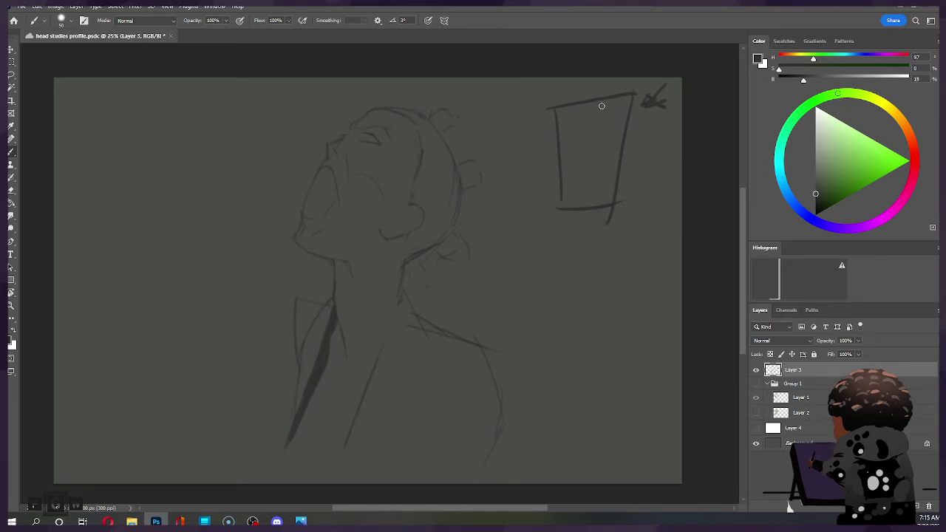
key("bracketright")
key("bracketright")
key("bracketright")
key("bracketright")
key("bracketright")
key("bracketright")
mouse_move(562, 120)
left_mouse_down()
mouse_move(572, 193)
mouse_move(598, 114)
mouse_move(571, 111)
mouse_move(562, 202)
mouse_move(585, 201)
mouse_move(601, 105)
mouse_move(600, 178)
mouse_move(609, 89)
mouse_move(598, 132)
left_mouse_up()
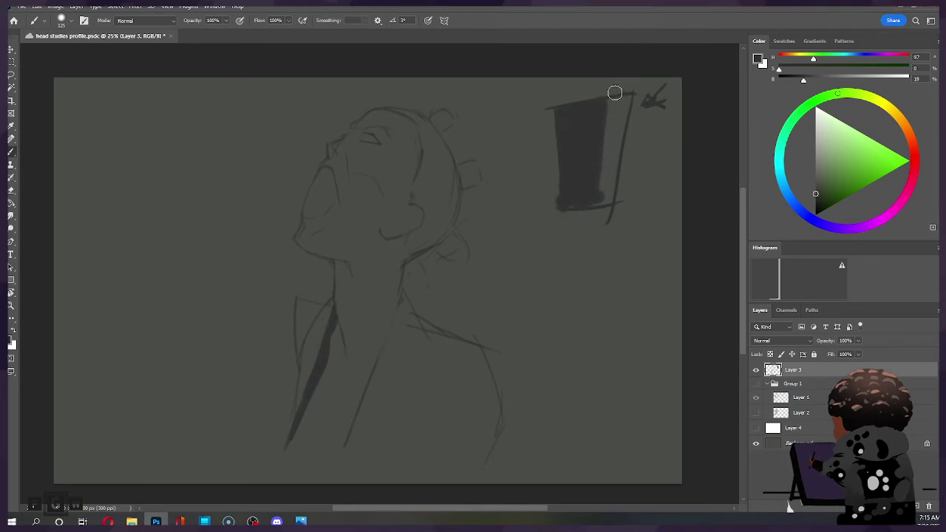
key("e")
mouse_move(608, 99)
left_mouse_down()
mouse_move(598, 195)
mouse_move(596, 118)
mouse_move(608, 162)
left_mouse_up()
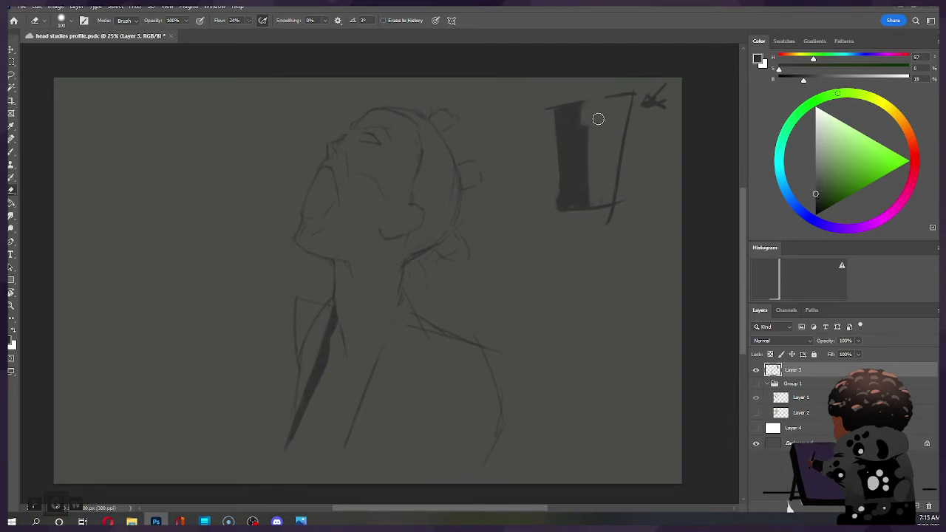
mouse_move(595, 140)
left_mouse_down()
mouse_move(573, 161)
mouse_move(594, 154)
mouse_move(575, 164)
mouse_move(594, 195)
left_mouse_up()
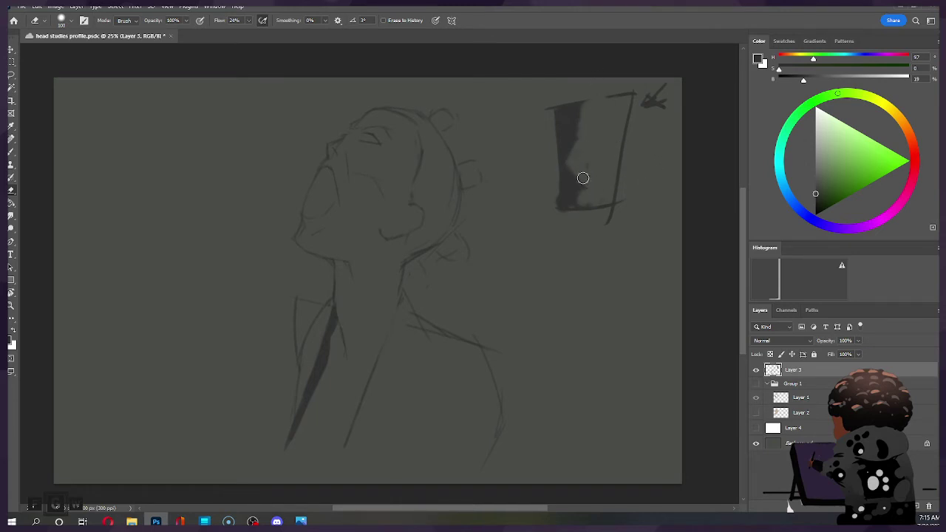
key("b")
left_click(593, 172)
mouse_move(598, 120)
left_mouse_down()
mouse_move(575, 119)
mouse_move(604, 102)
left_mouse_up()
key("ctrl+z")
key("ctrl+z")
key("ctrl+z")
key("ctrl+z")
key("ctrl+z")
key("ctrl+z")
key("ctrl+z")
key("ctrl+z")
key("ctrl+z")
key("ctrl+z")
key("ctrl+z")
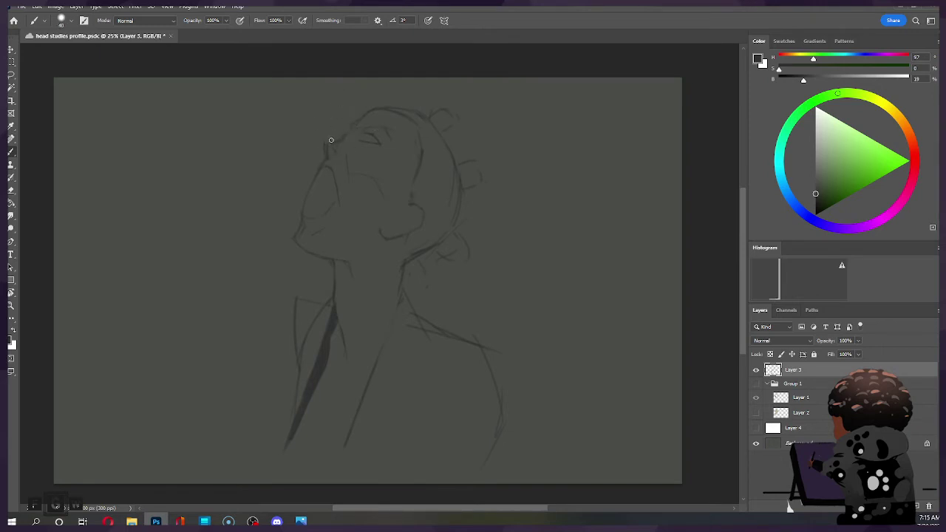
Erase the old nose contour and redraw the nose tip and bridge on the profile.
key("e")
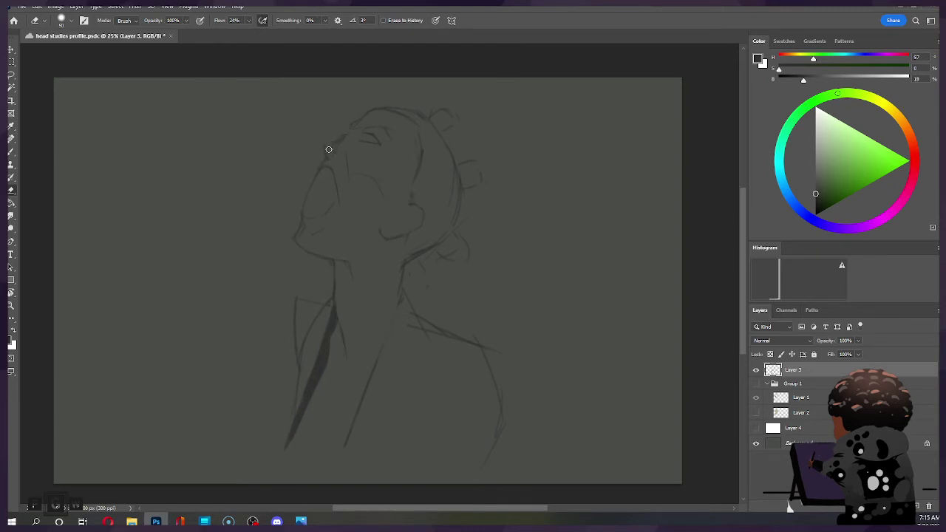
key("b")
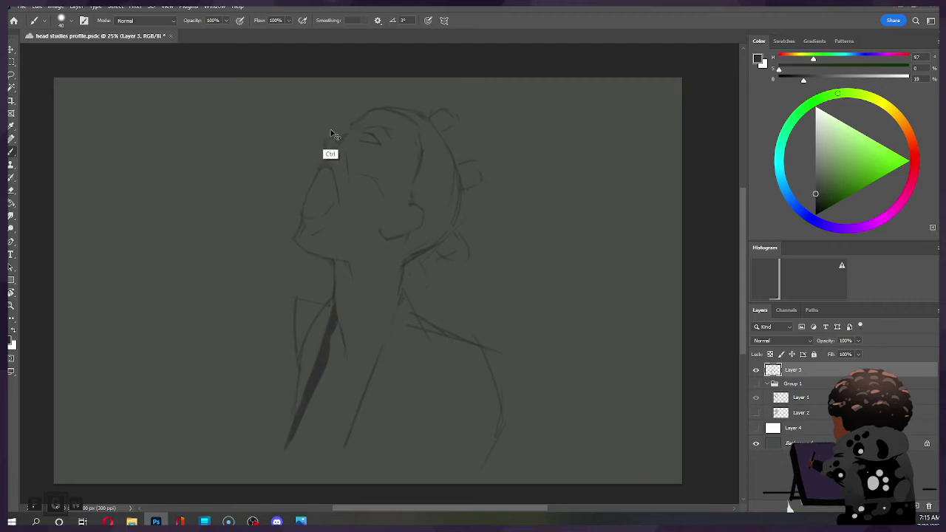
left_click_drag(328, 141, 377, 109)
key("ctrl")
key("ctrl")
key("e")
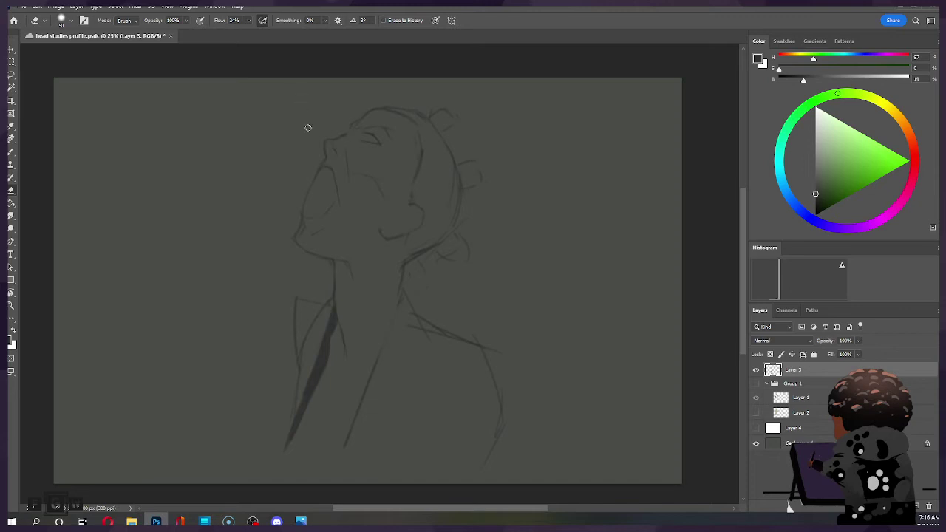
Reshape the upper lip contour with a smaller brush and fade the inner curve around the mouth with the eraser.
key("b")
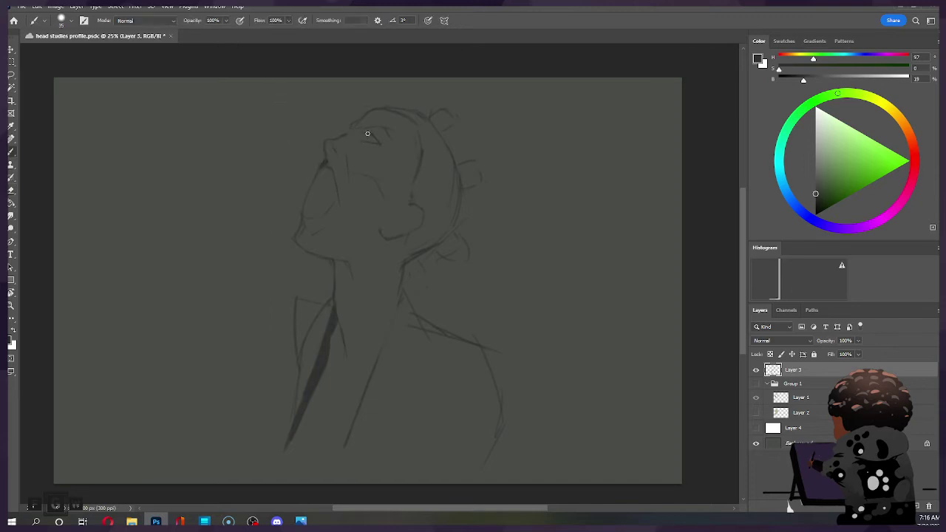
key("e")
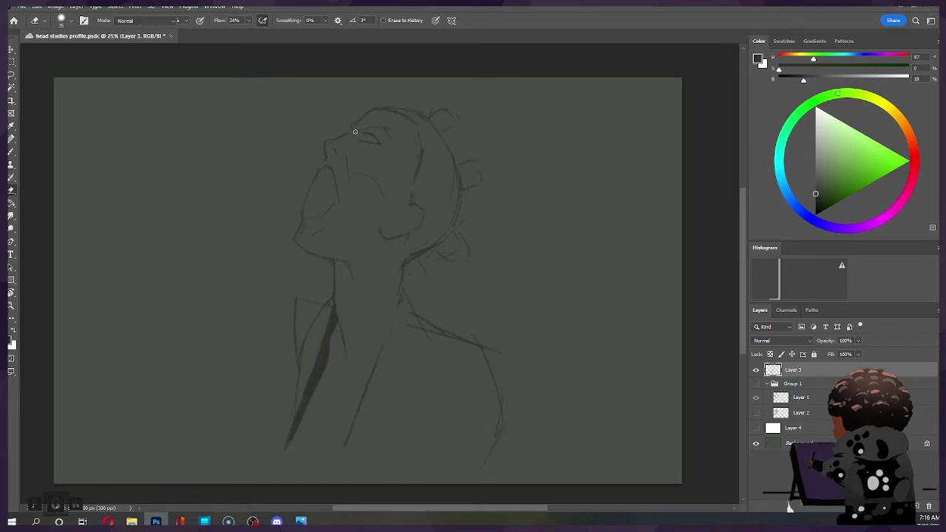
key("b")
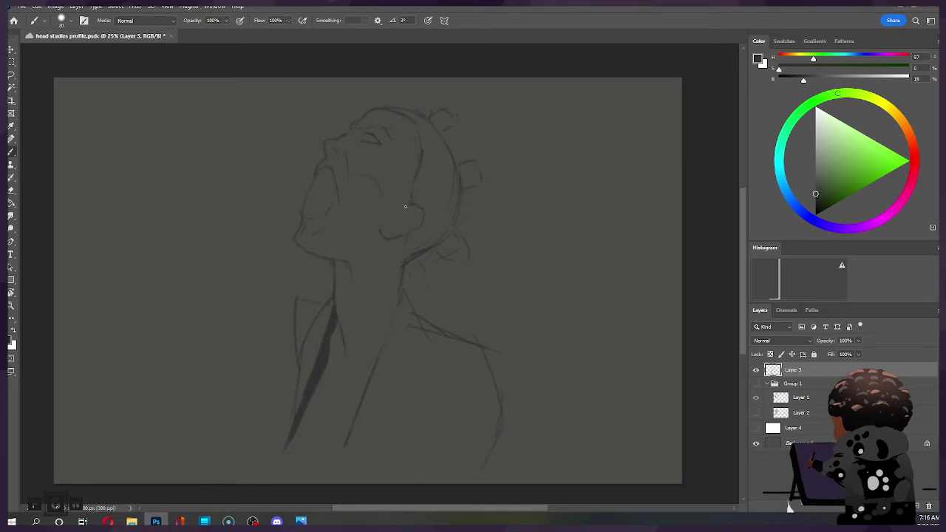
key("e")
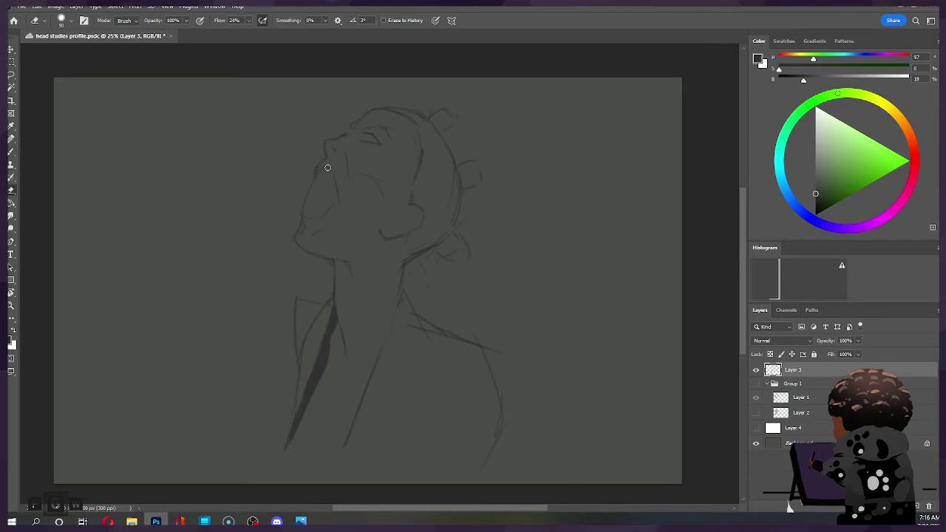
key("b")
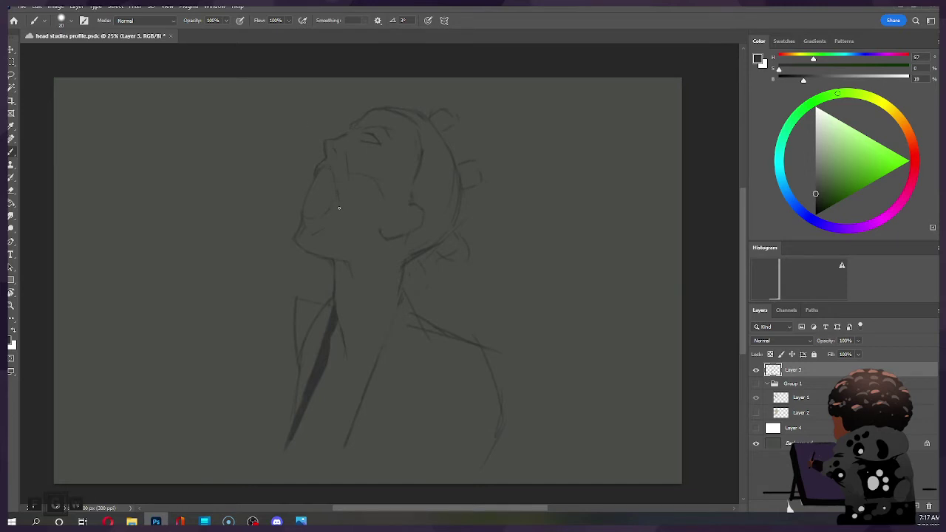
Redefine the eye's lid lines and clean up the marks under the nose with a larger eraser.
key("e")
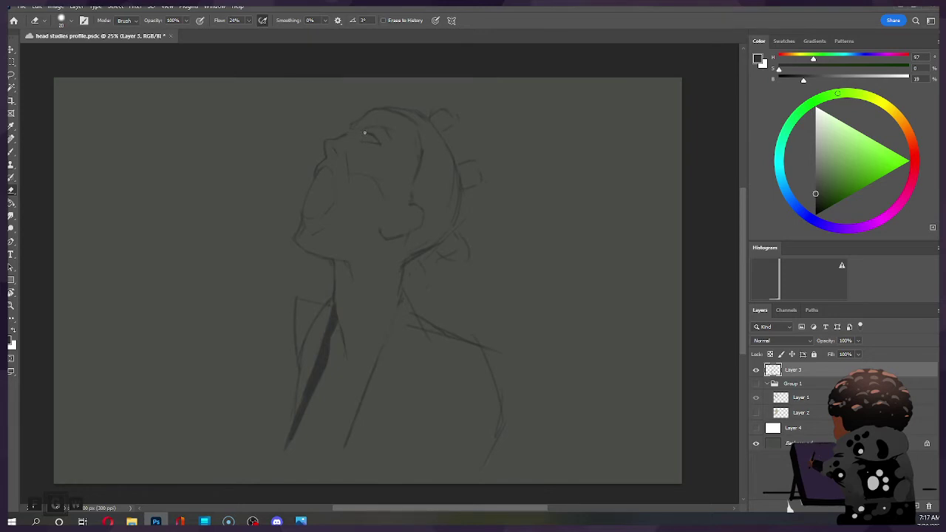
key("b")
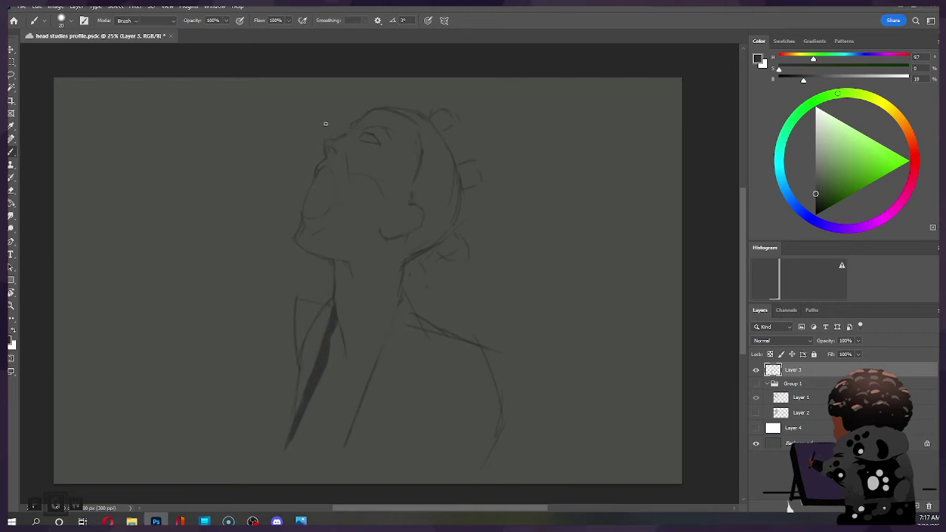
key("e")
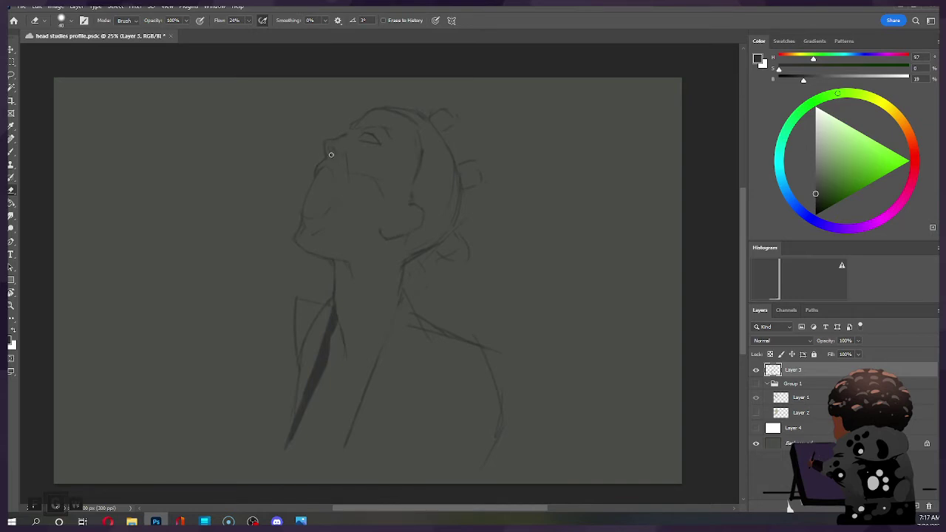
key("bracketright")
key("bracketright")
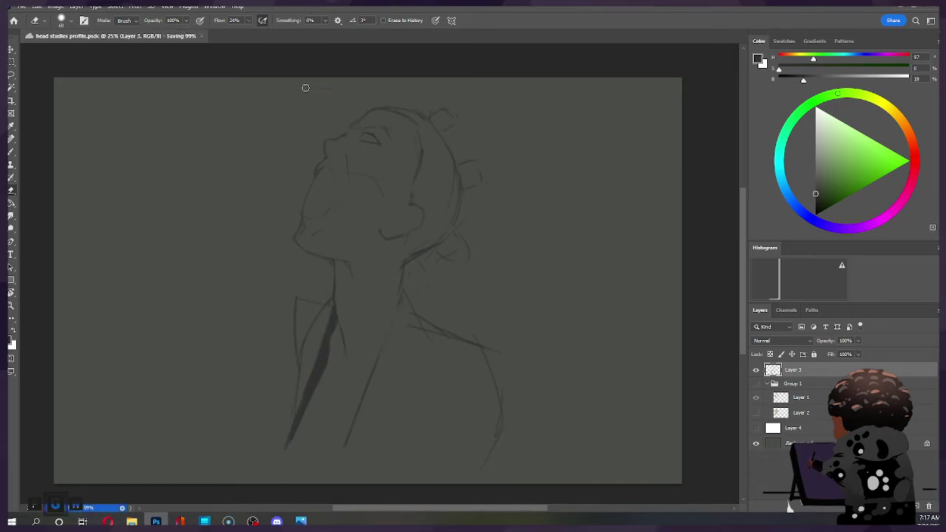
Redraw the underside of the nose, trim its tip with the eraser, and add the nostril.
key("b")
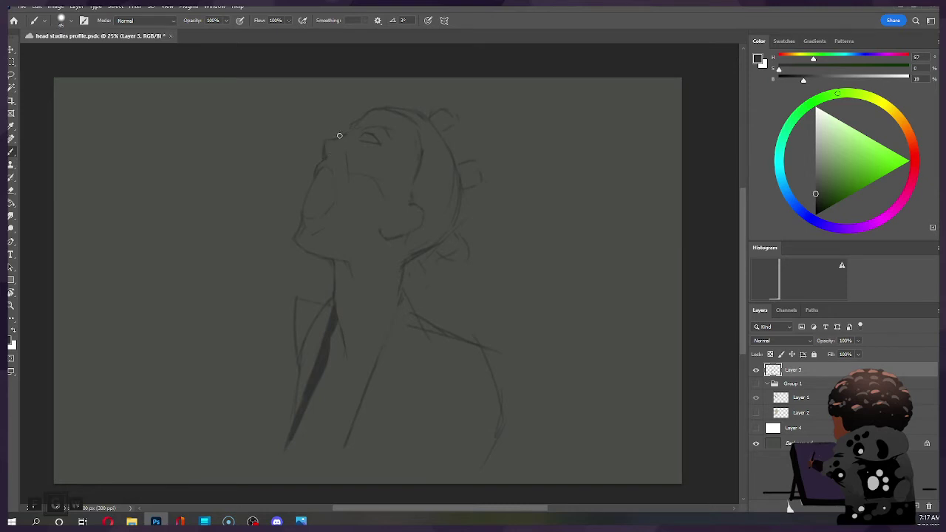
left_click_drag(324, 149, 325, 158)
key("e")
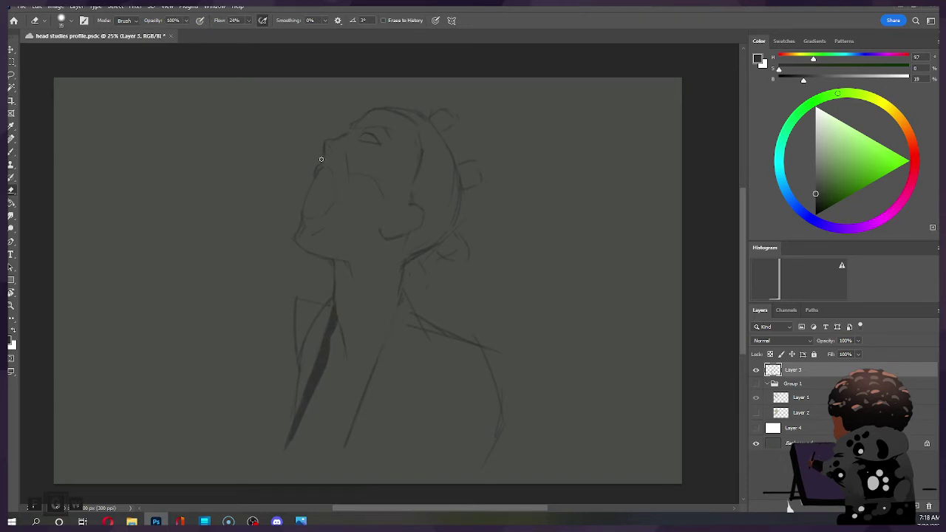
key("b")
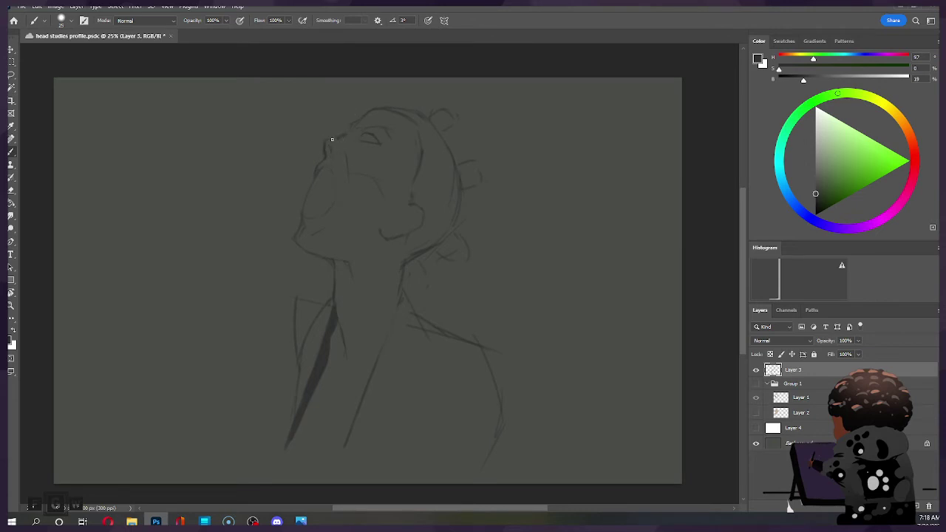
key("e")
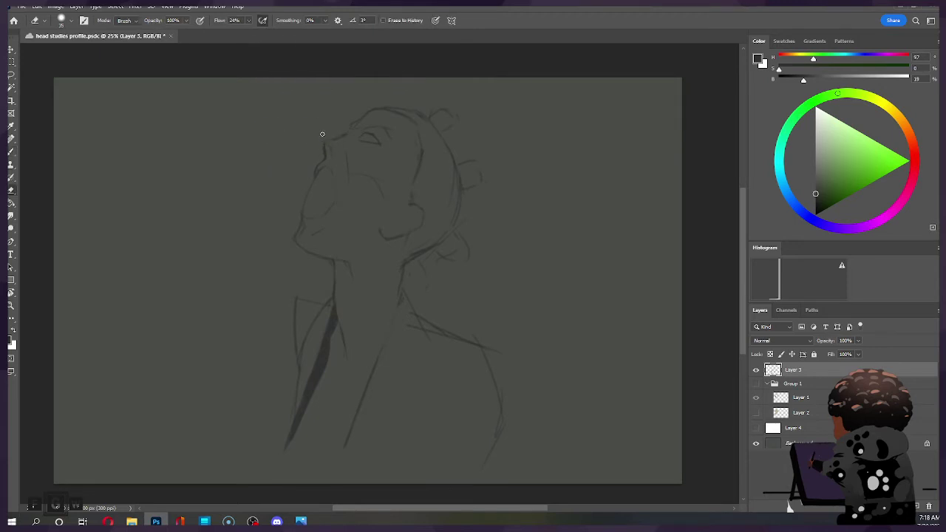
key("b")
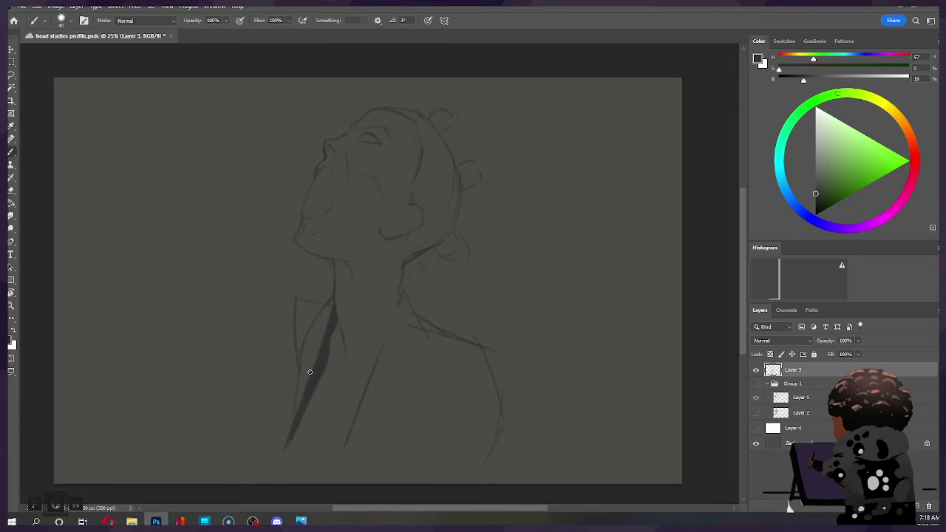
Thicken the dark collar edge with a larger brush, extend it down the chest, and erase the stray line beside it.
left_click_drag(317, 363, 267, 460)
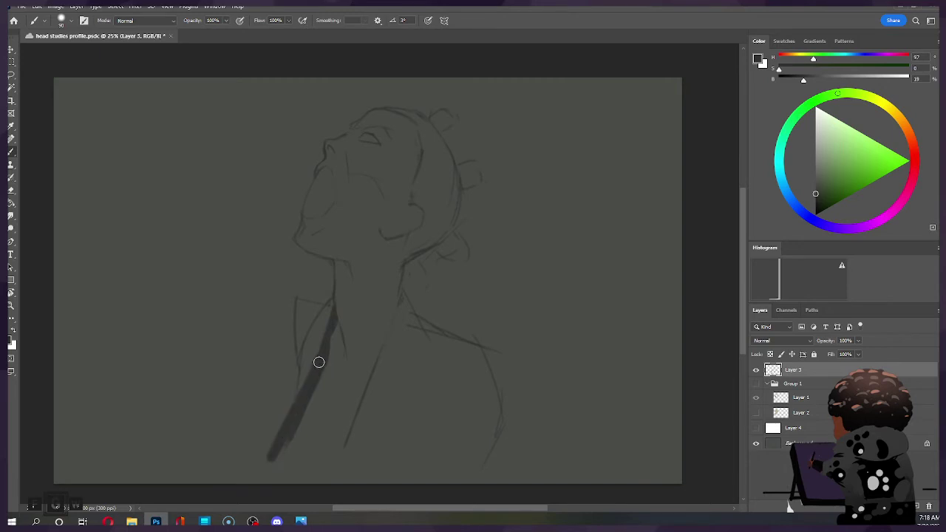
key("e")
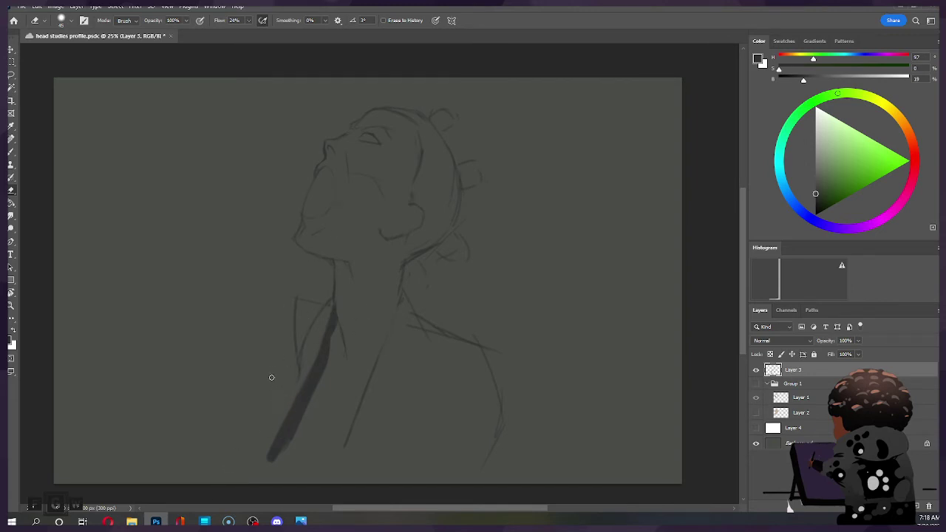
key("b")
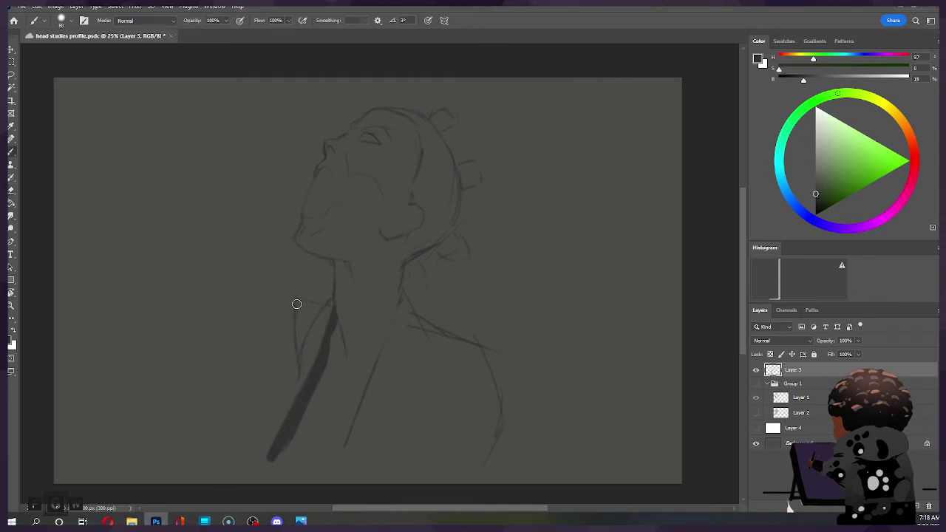
Draw the collar lapel's outer edge down toward the chest, then redraw the shoulder line and erase its stray marks.
left_click_drag(296, 299, 288, 403)
key("e")
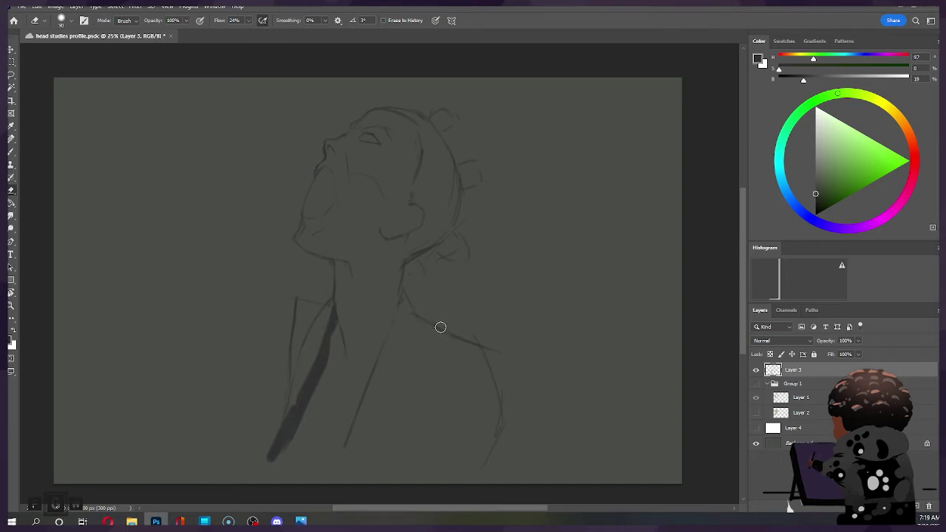
key("b")
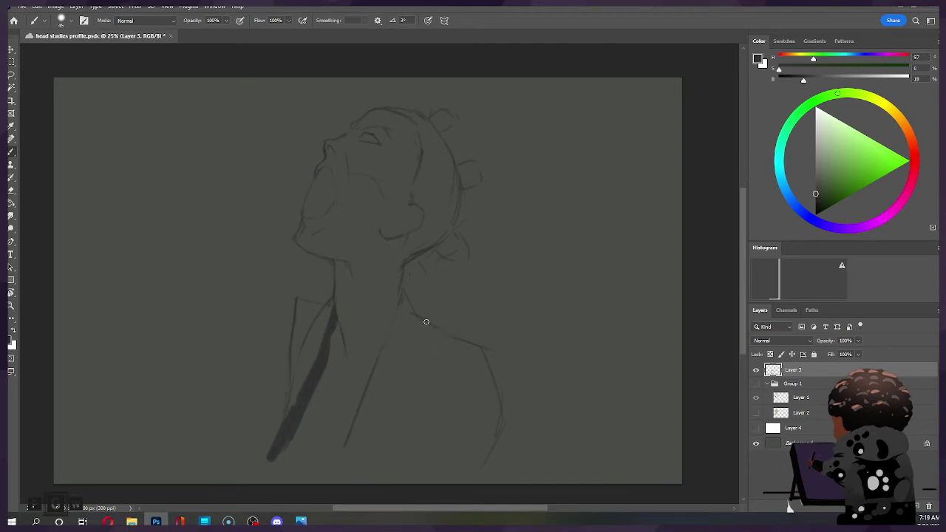
key("e")
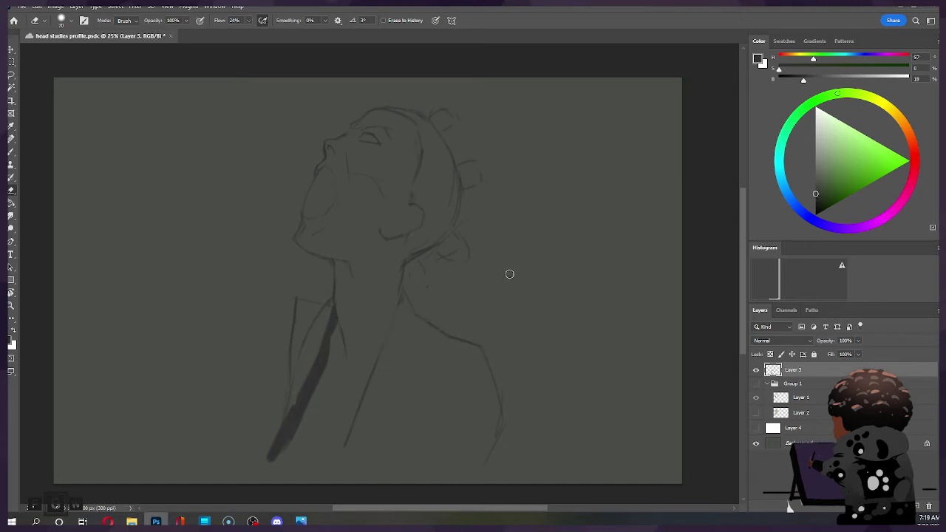
key("b")
left_click_drag(497, 292, 681, 124)
left_click_drag(497, 318, 635, 225)
key("ctrl+z")
key("ctrl+z")
mouse_move(479, 284)
left_mouse_down()
mouse_move(559, 223)
mouse_move(640, 194)
left_mouse_up()
key("ctrl+z")
left_click_drag(466, 302, 637, 170)
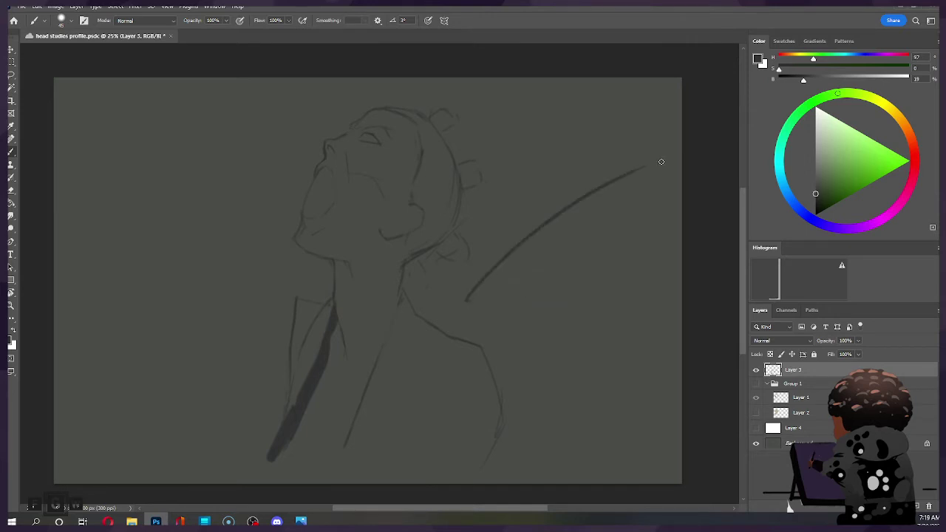
key("ctrl+z")
mouse_move(460, 297)
left_mouse_down()
mouse_move(547, 237)
mouse_move(576, 274)
mouse_move(637, 227)
mouse_move(640, 140)
mouse_move(644, 322)
left_mouse_up()
key("ctrl+z")
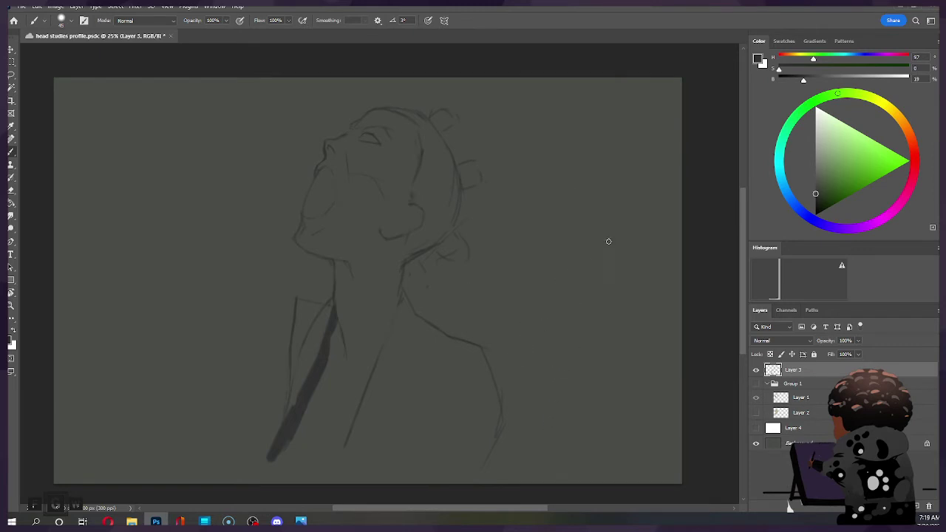
key("ctrl+shift+z")
key("ctrl+z")
Thin the outer arm contour with the eraser and redraw it as one clean line.
key("e")
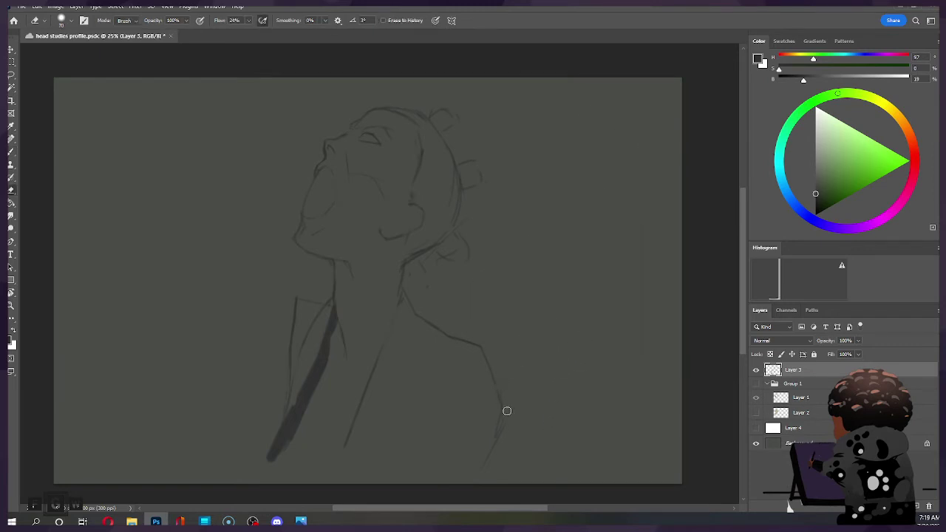
key("b")
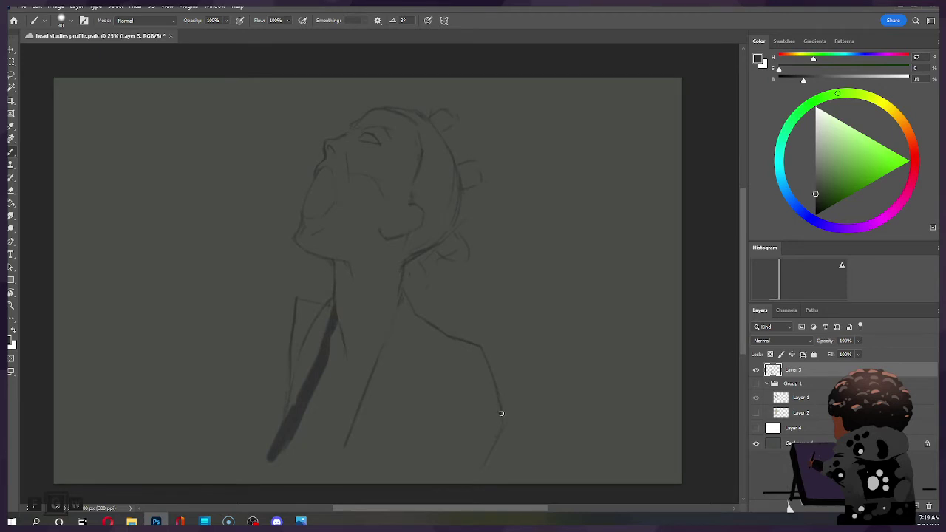
left_click_drag(490, 262, 582, 194)
left_click_drag(496, 297, 636, 191)
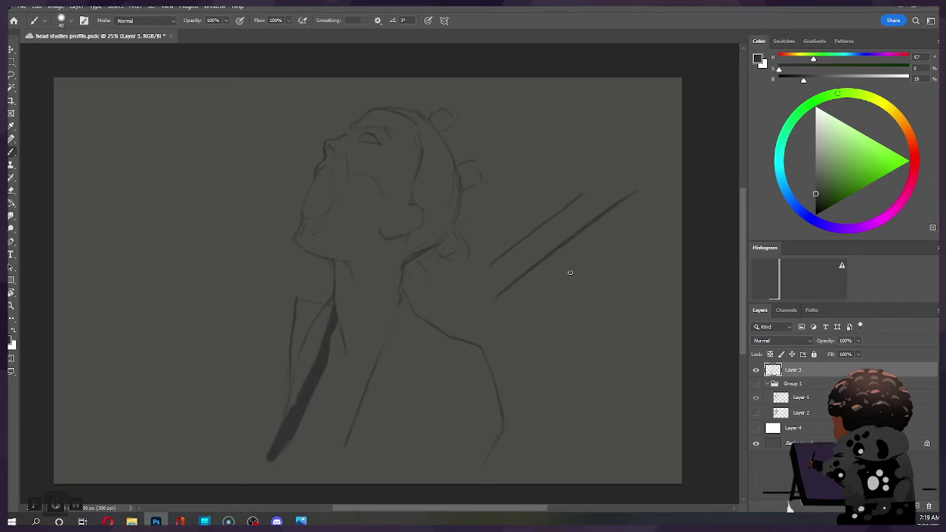
left_click_drag(525, 293, 649, 201)
mouse_move(522, 321)
left_mouse_down()
mouse_move(670, 225)
mouse_move(625, 281)
mouse_move(680, 262)
left_mouse_up()
key("ctrl+z")
key("ctrl+z")
key("ctrl+z")
key("ctrl+z")
key("ctrl+z")
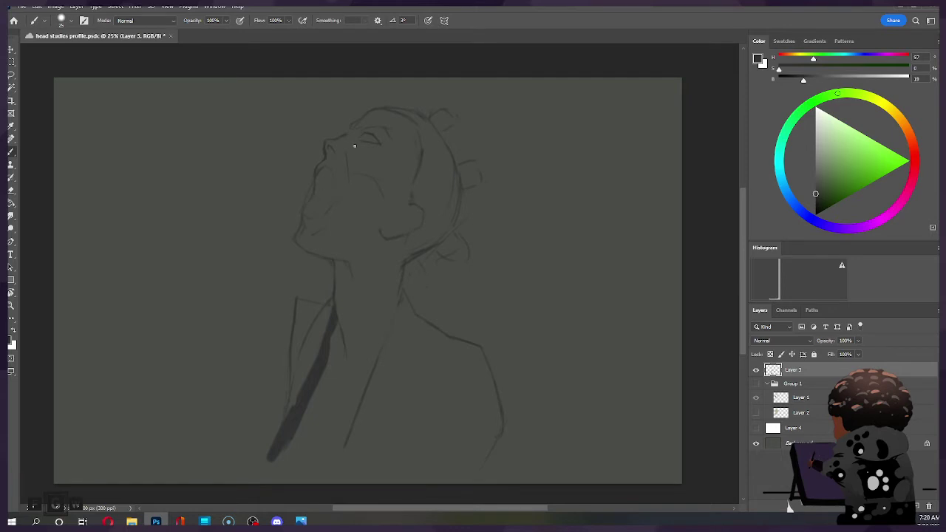
Erase the front contour between the lips, redraw the mouth line, and refine it with a smaller eraser.
key("e")
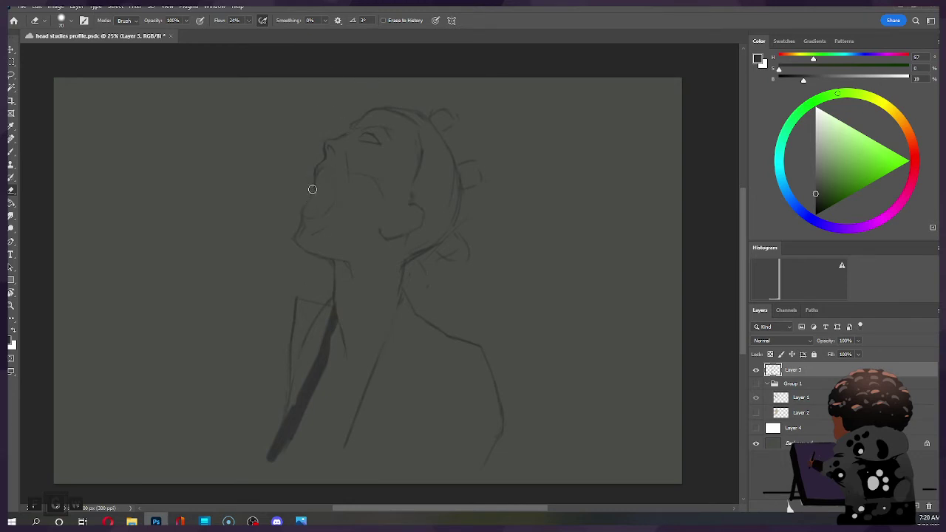
key("b")
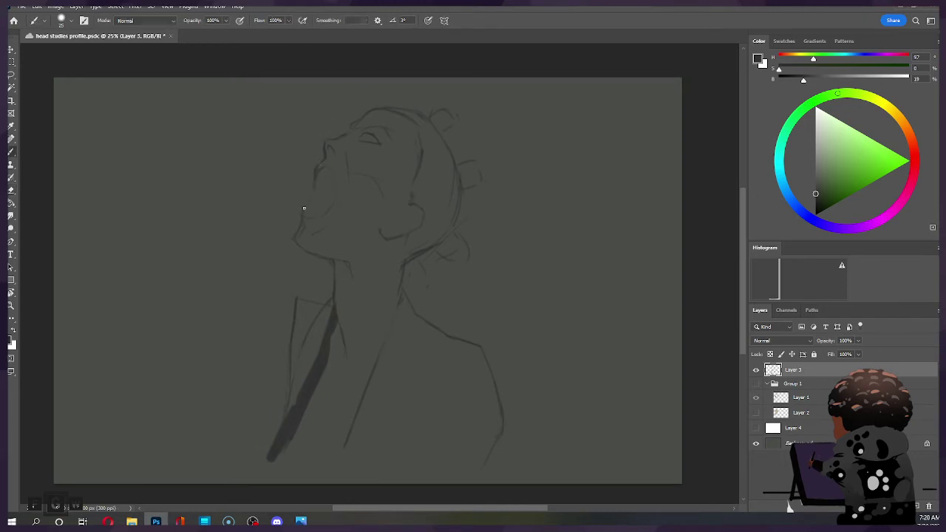
key("e")
key("bracketleft")
key("bracketleft")
key("bracketleft")
key("bracketleft")
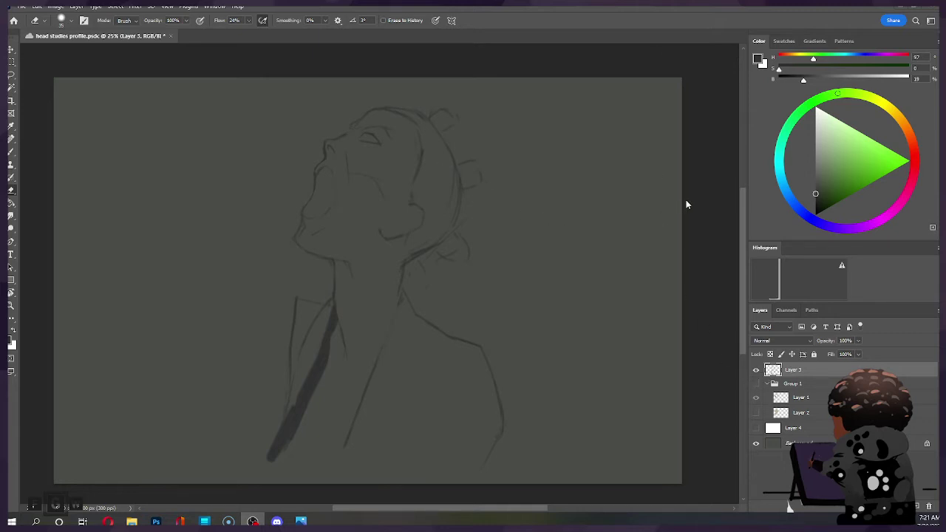
Show the finished portrait in Group 1 briefly beside the sketch and hide it again.
left_click(757, 385)
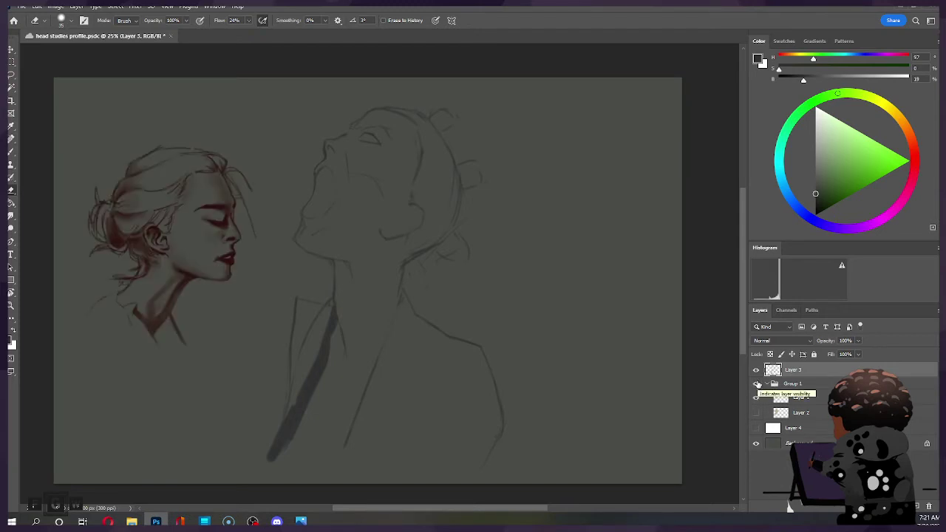
left_click(757, 384)
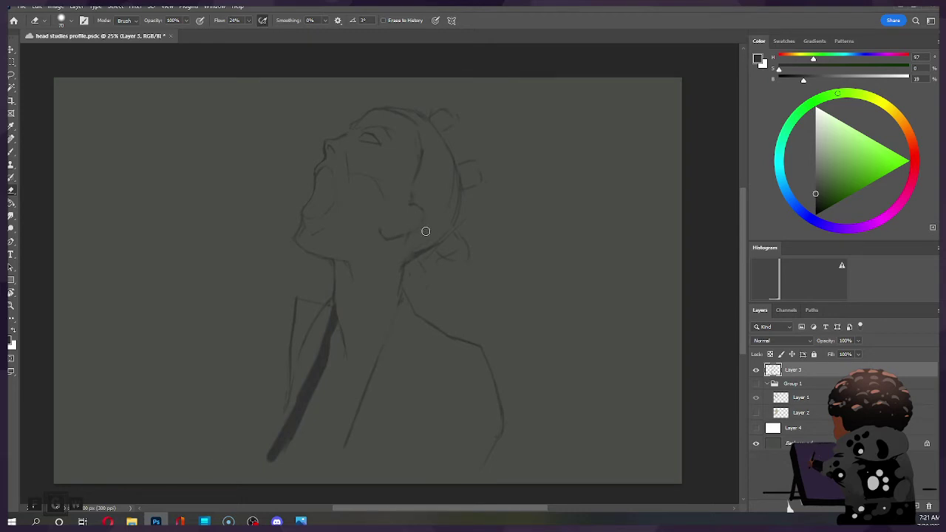
Redraw the ear's outline and slim the dark collar edge to a tapered lower end with the eraser.
key("b")
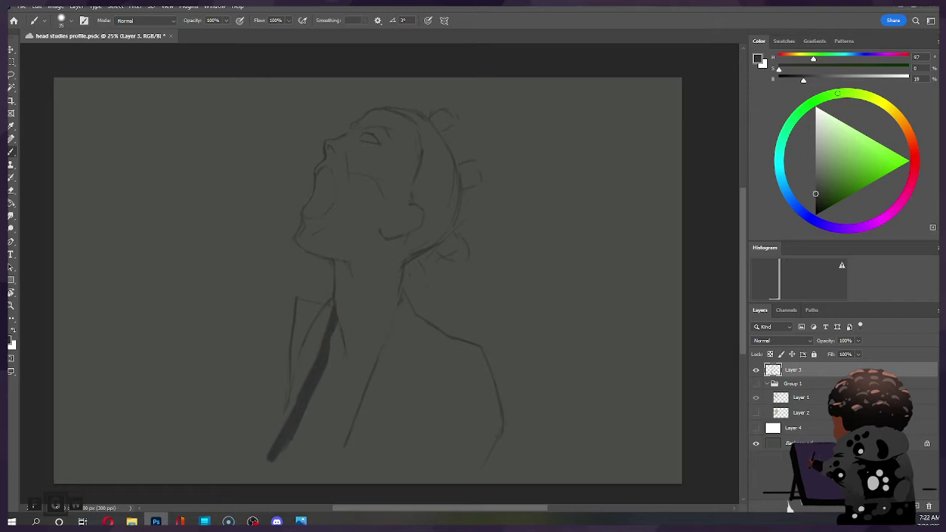
left_click(343, 389)
key("ctrl+z")
left_click_drag(329, 366, 264, 473)
key("ctrl+z")
key("e")
mouse_move(330, 380)
left_mouse_down()
mouse_move(284, 451)
mouse_move(327, 384)
left_mouse_up()
left_click_drag(266, 472, 327, 369)
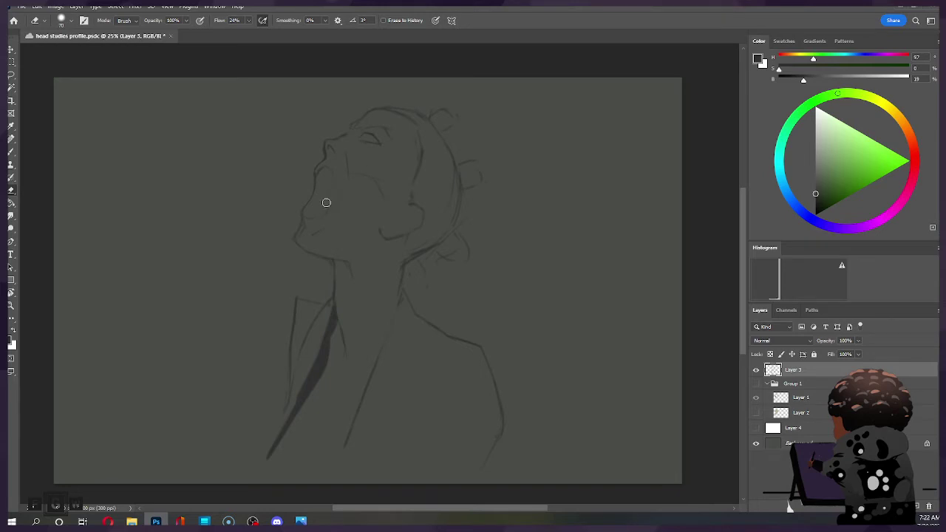
Reduce the brush size to 30 and compare the collar edge before and after its slimming.
key("b")
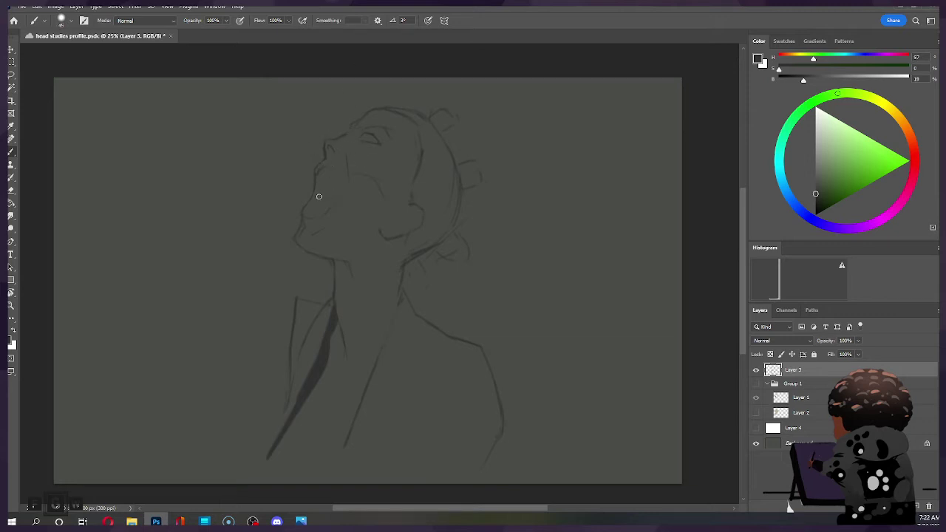
key("bracketleft")
key("bracketleft")
key("bracketleft")
key("ctrl+shift+z")
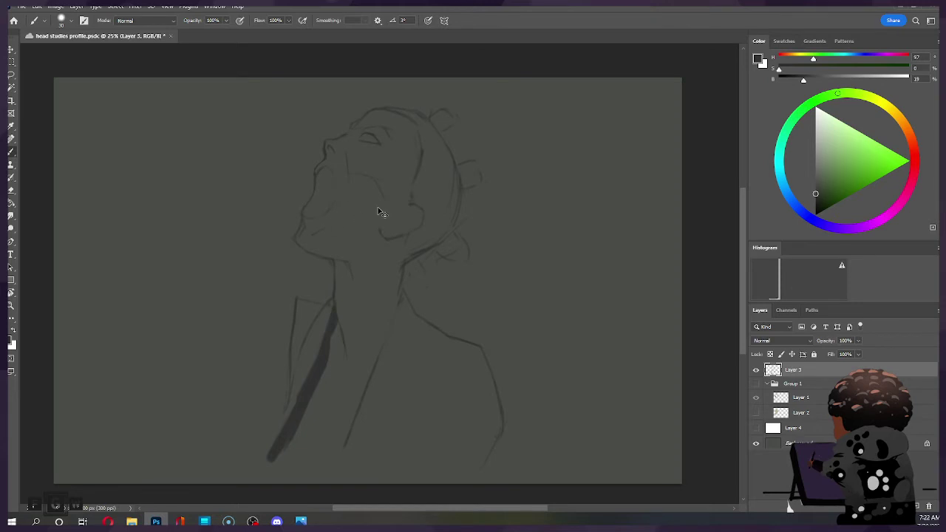
key("ctrl+z")
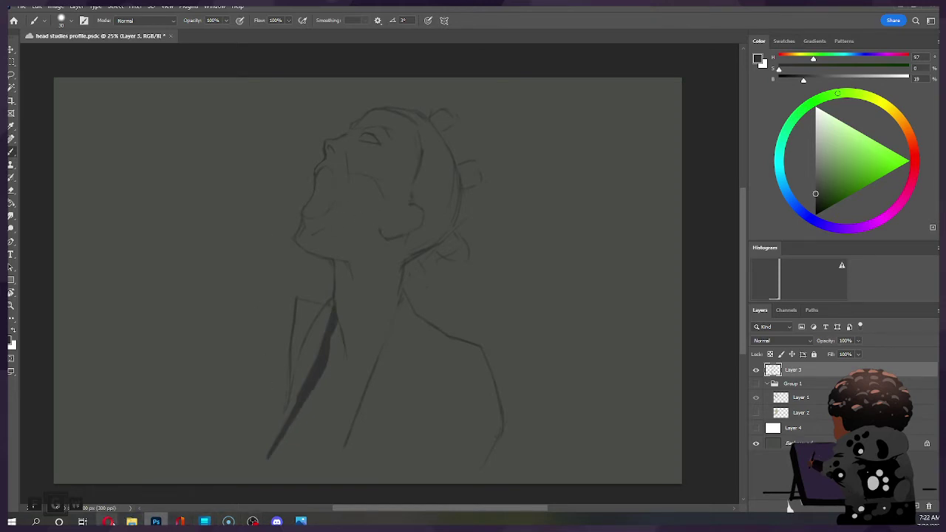
Sketch the inner curve of the upper lip inside the open mouth and refine it with a smaller eraser.
mouse_move(108, 521)
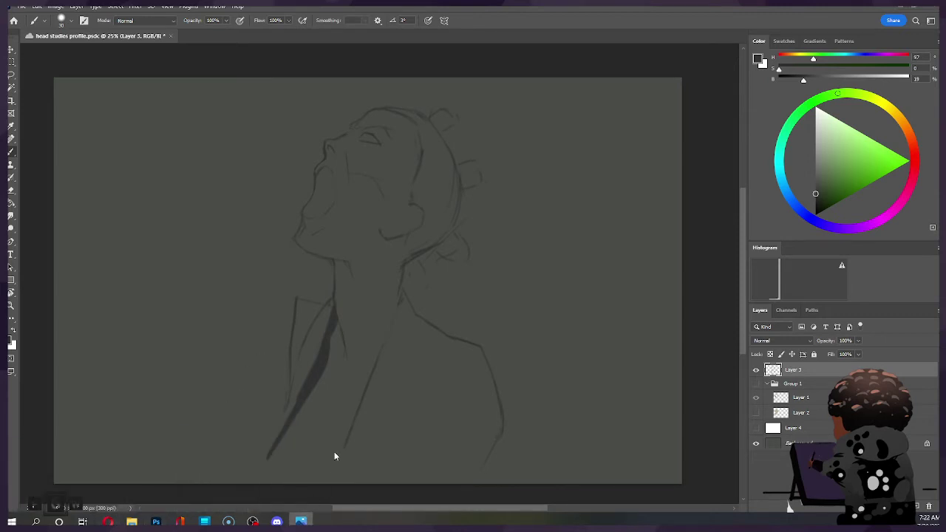
left_click(322, 166)
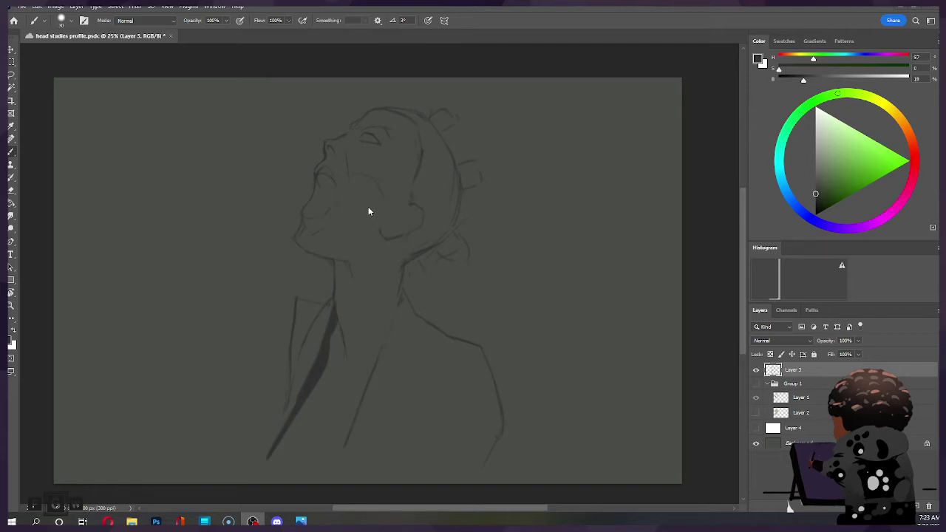
key("e")
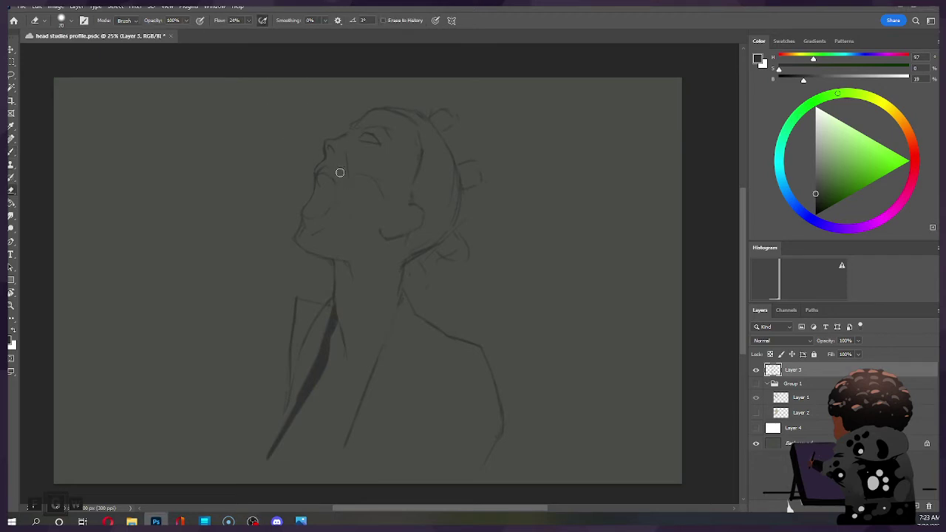
key("bracketleft")
key("bracketleft")
key("b")
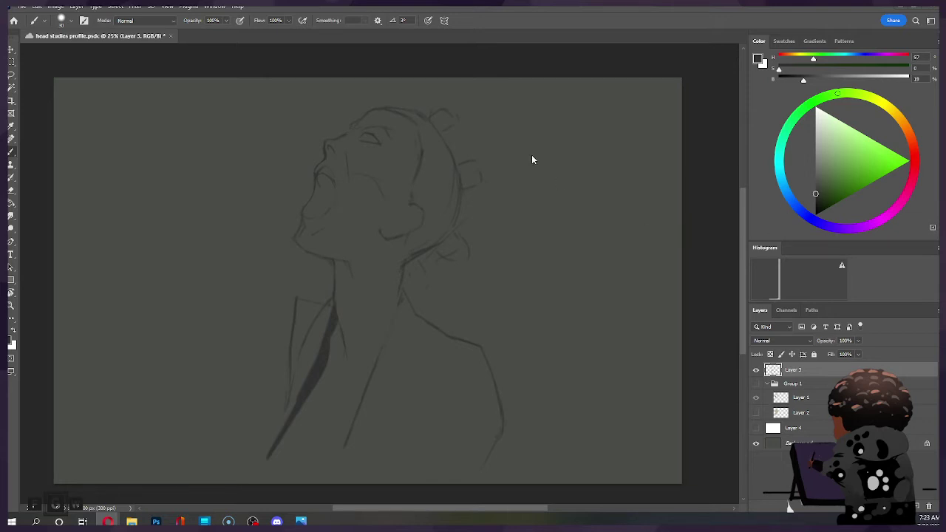
left_click(499, 64)
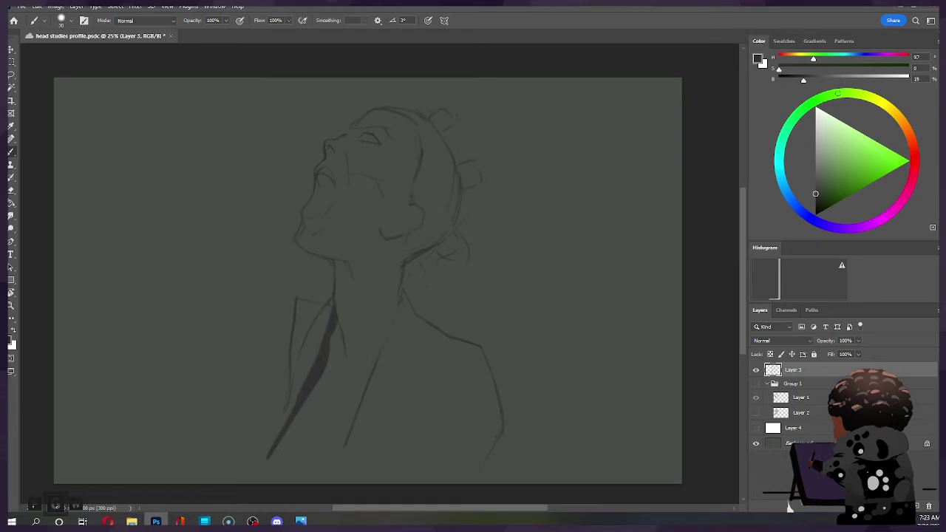
left_click(252, 522)
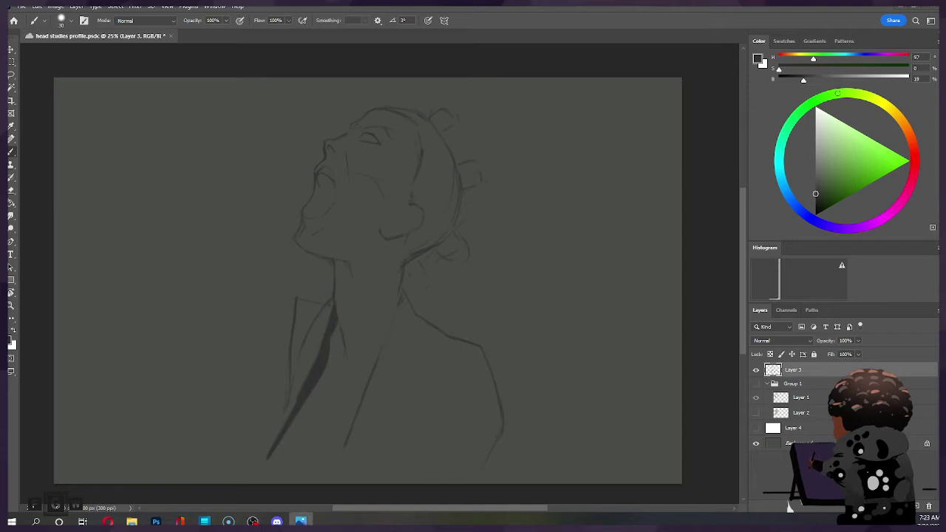
left_click(693, 266)
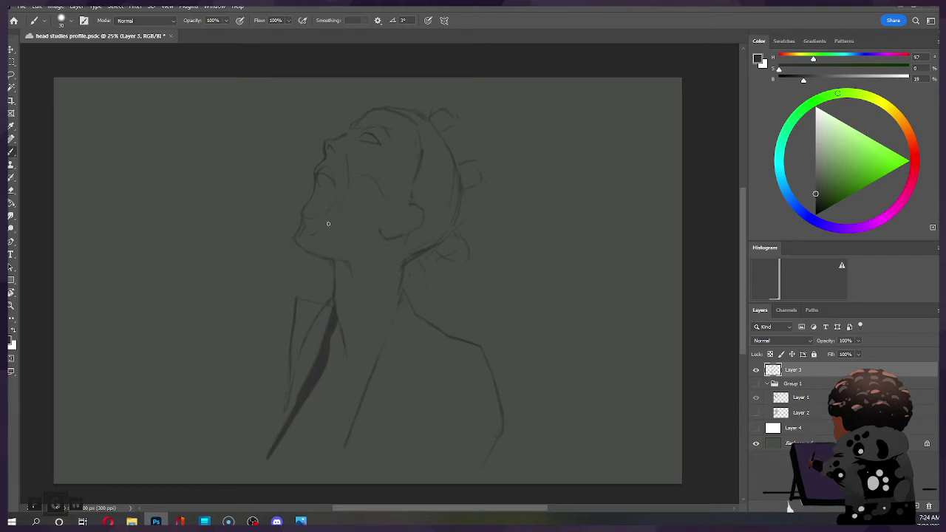
Define the cheek fold and open mouth shape with brush and eraser, and draw the mouth's inner back curve.
key("e")
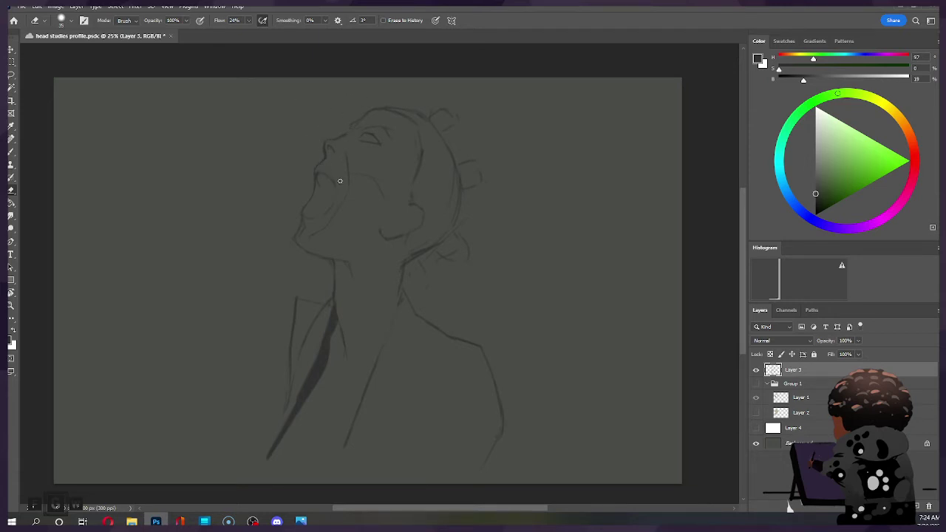
key("b")
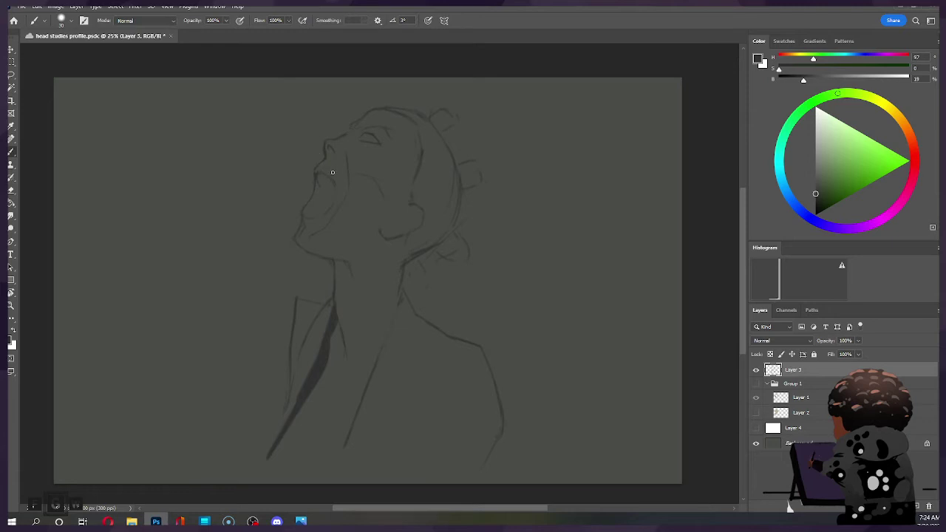
key("ctrl")
key("ctrl")
key("e")
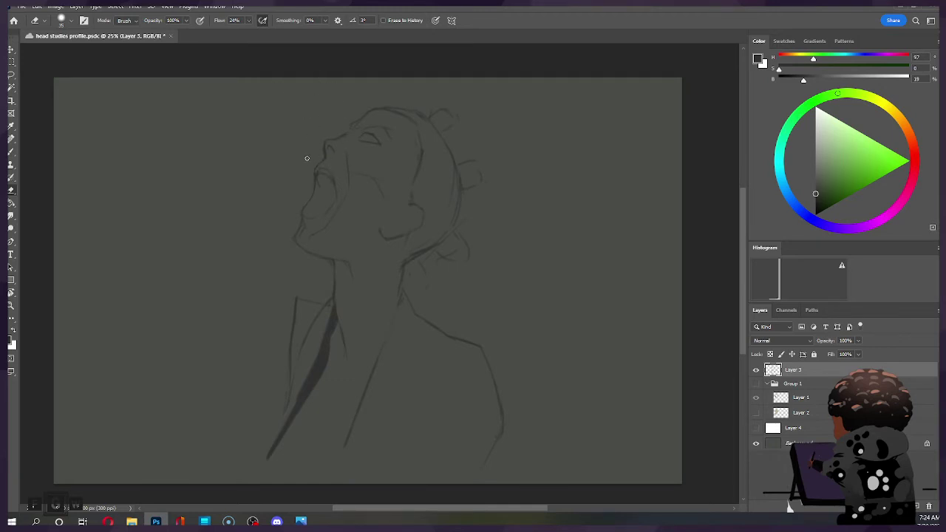
key("b")
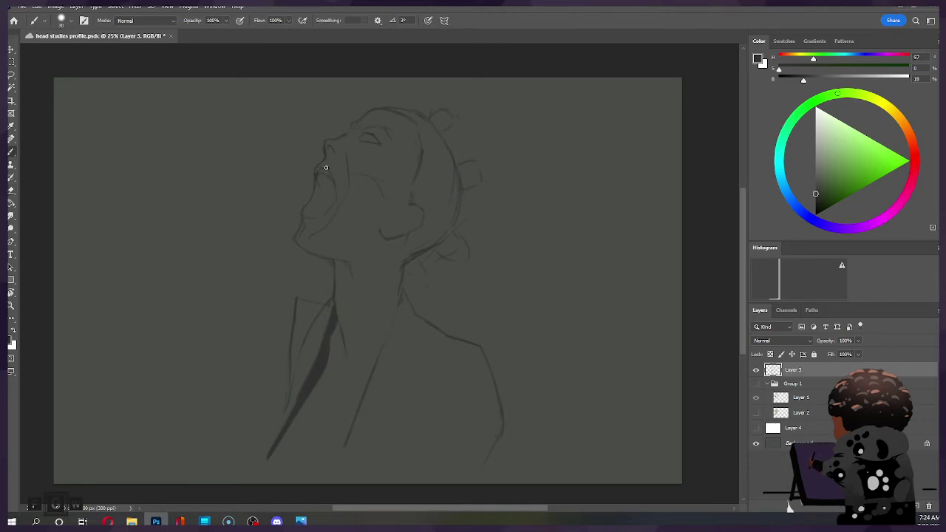
left_click_drag(332, 175, 335, 201)
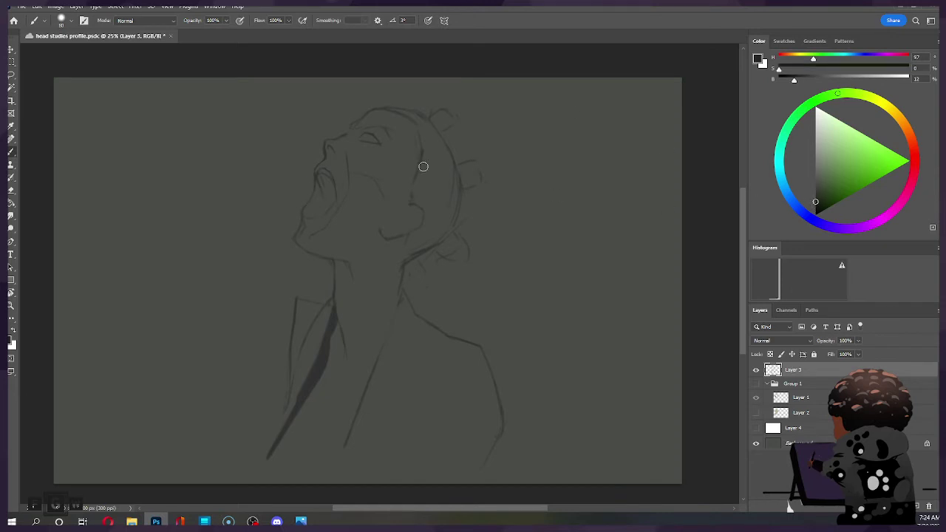
key("]")
key("]")
key("]")
key("]")
key("]")
key("]")
key("]")
key("]")
key("]")
Clean up the inner edge of the upper lip with the eraser and reduce the eraser's size.
key("e")
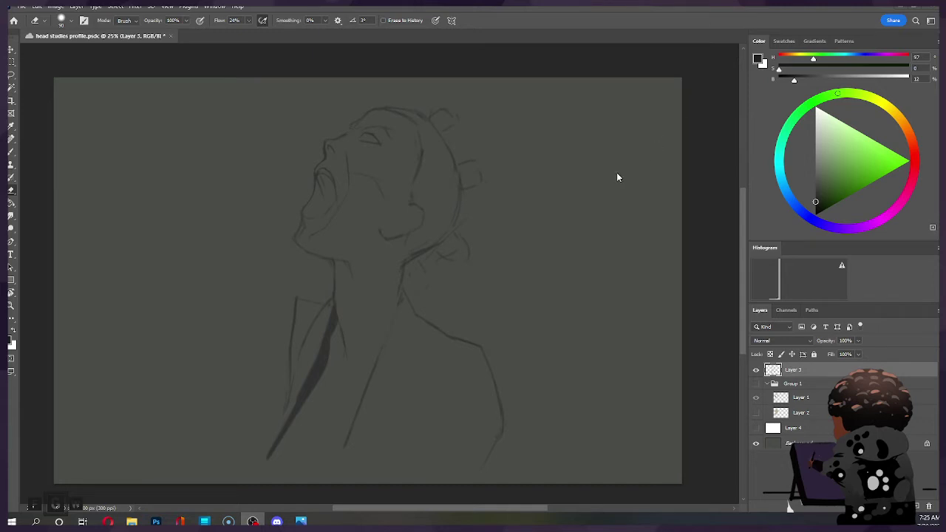
mouse_move(303, 521)
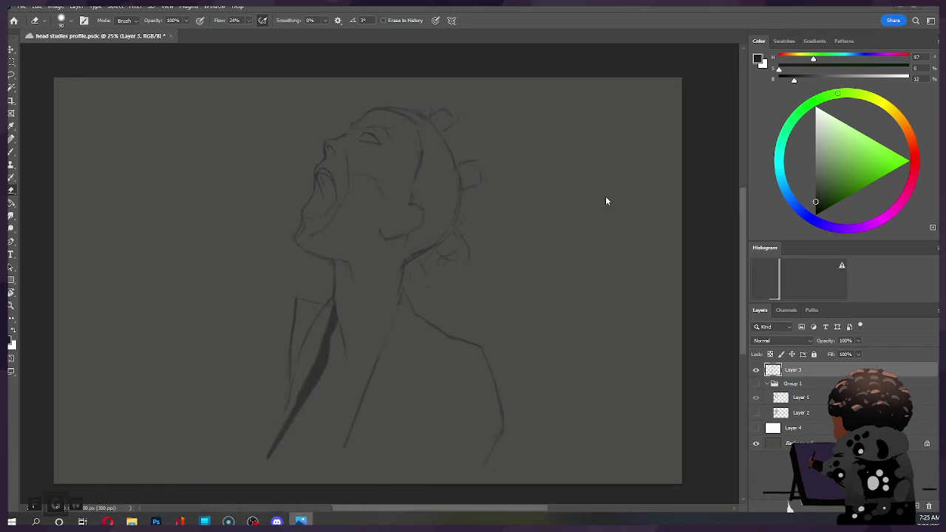
left_click(580, 70)
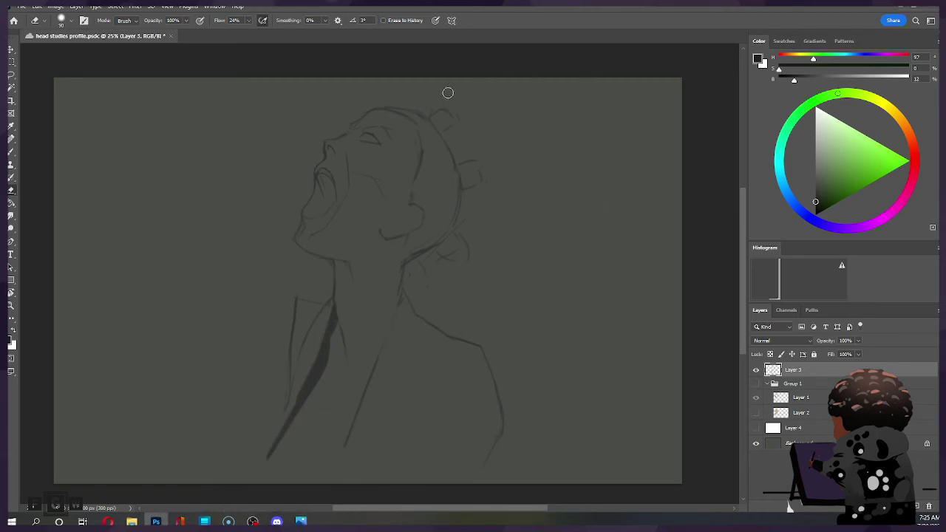
left_click_drag(317, 176, 328, 170)
key("bracketleft")
key("bracketleft")
key("bracketleft")
key("bracketleft")
key("bracketleft")
Shade the inside of the ear's upper curve in dark grey with the brush reduced to size 50.
key("b")
key("bracketleft")
key("bracketleft")
key("bracketleft")
key("bracketleft")
key("bracketleft")
key("bracketleft")
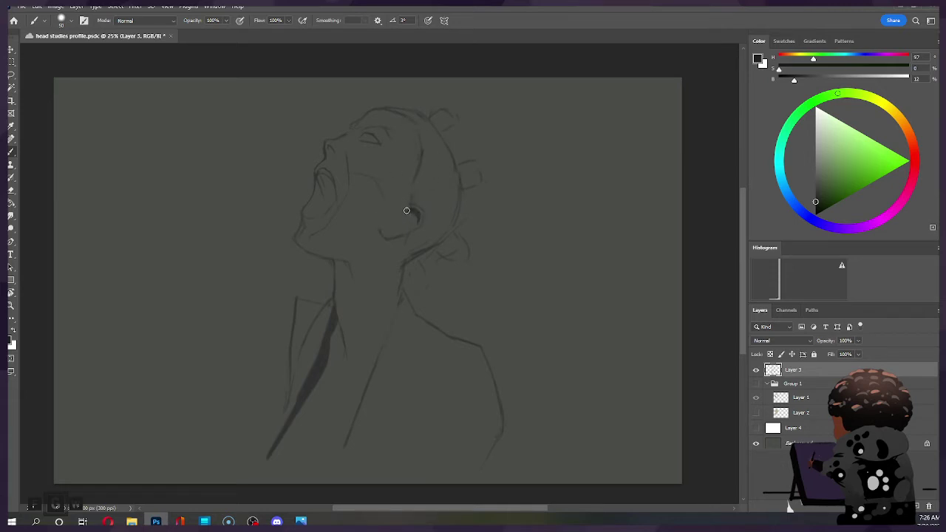
Hand-letter "BrB" in dark grey on the empty canvas in front of the face and save the document.
key("e")
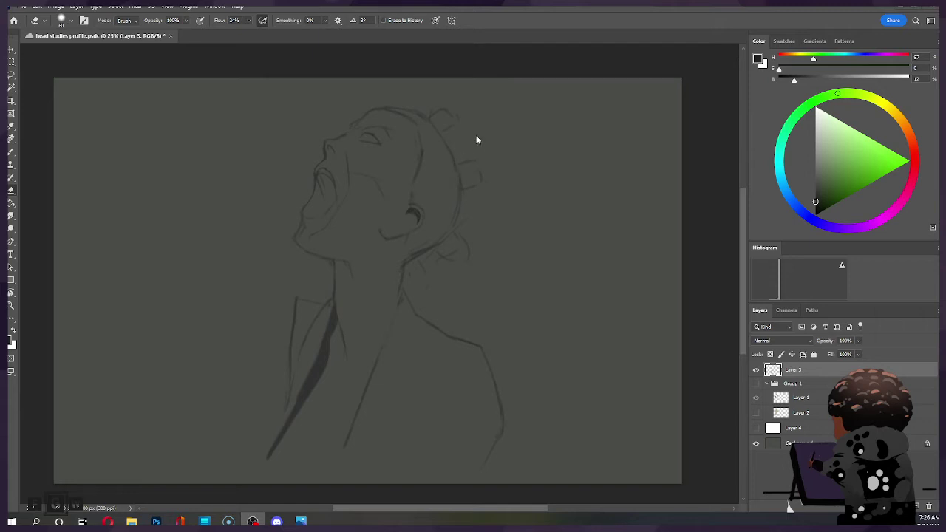
key("b")
left_click_drag(154, 154, 161, 202)
mouse_move(185, 173)
left_mouse_down()
mouse_move(185, 184)
mouse_move(194, 159)
left_mouse_up()
mouse_move(191, 134)
left_mouse_down()
mouse_move(190, 185)
mouse_move(205, 139)
mouse_move(198, 160)
left_mouse_up()
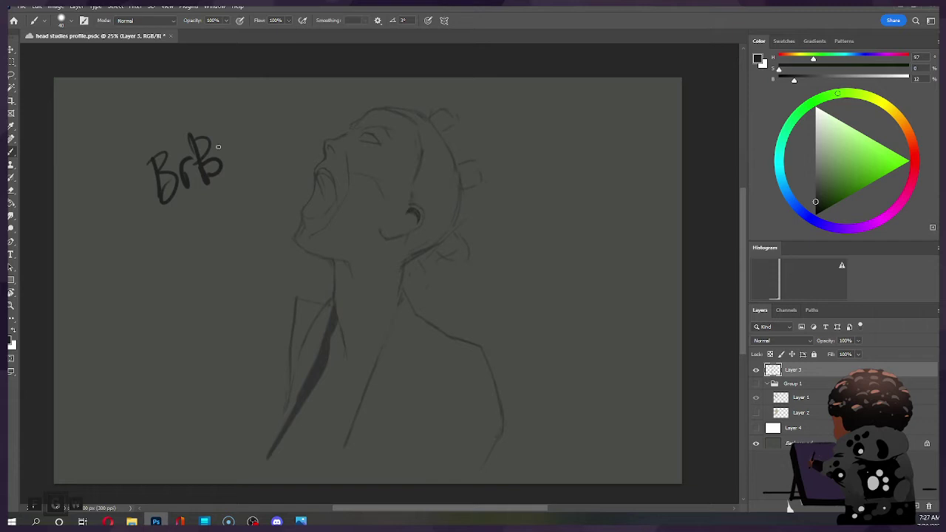
key("ctrl+s")
left_click(572, 170)
key("ctrl+z")
left_click(528, 83)
key("ctrl+z")
Touch up the upper inner curve of the ear with short dark grey strokes.
left_click_drag(411, 209, 414, 212)
mouse_move(411, 211)
left_mouse_down()
mouse_move(418, 222)
mouse_move(407, 213)
mouse_move(418, 212)
left_mouse_up()
key("e")
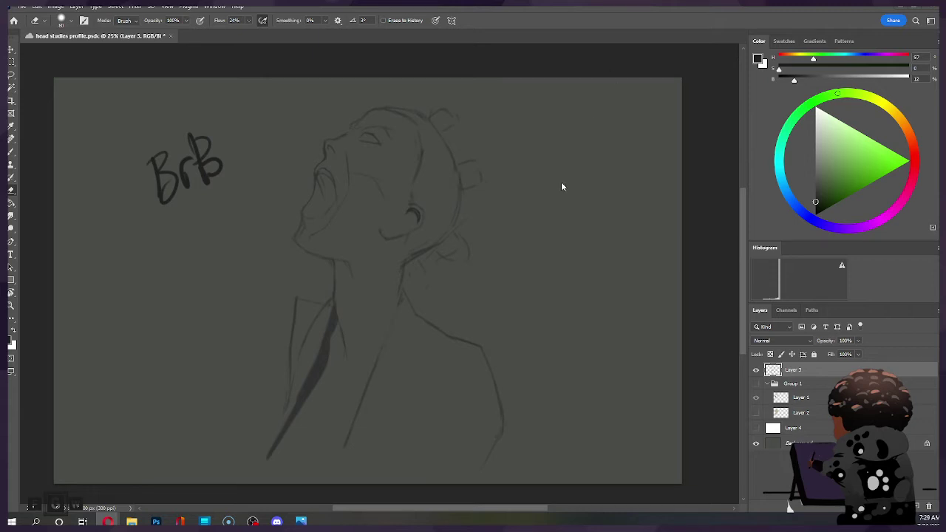
left_click(419, 51)
key("alt+Tab")
key("alt+Tab")
key("alt+Tab")
Erase the upper end of the temple hairline with a size 60 eraser and redraw it with short brush strokes.
key("bracketleft")
key("bracketleft")
key("bracketleft")
key("bracketleft")
key("bracketleft")
key("bracketleft")
key("bracketleft")
key("bracketleft")
key("bracketleft")
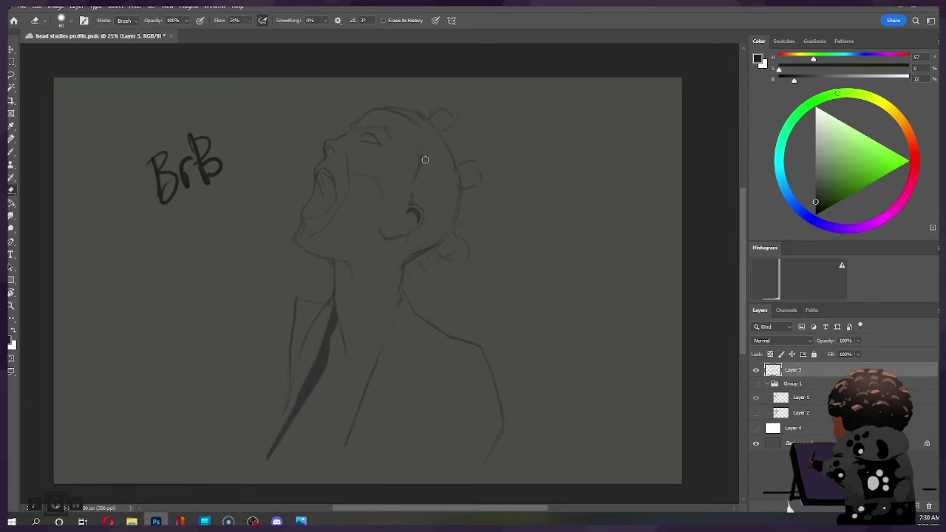
key("b")
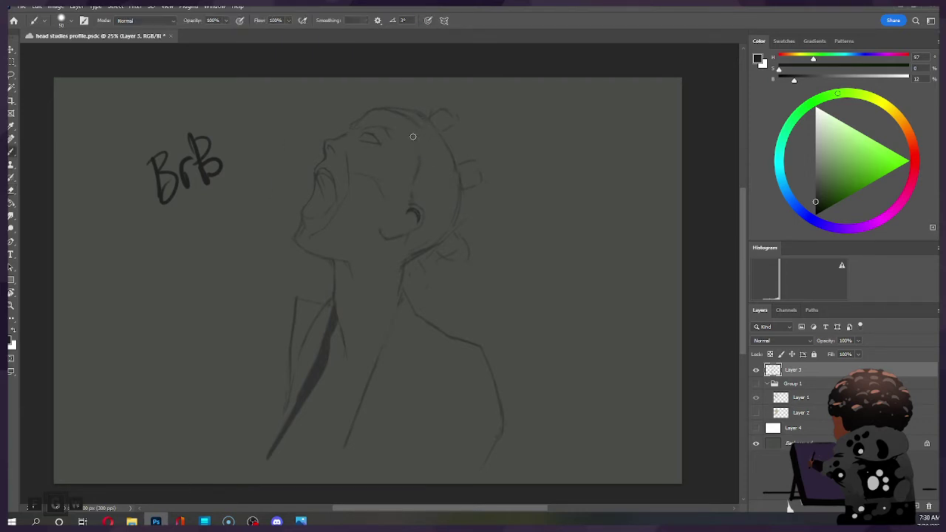
key("ctrl")
key("e")
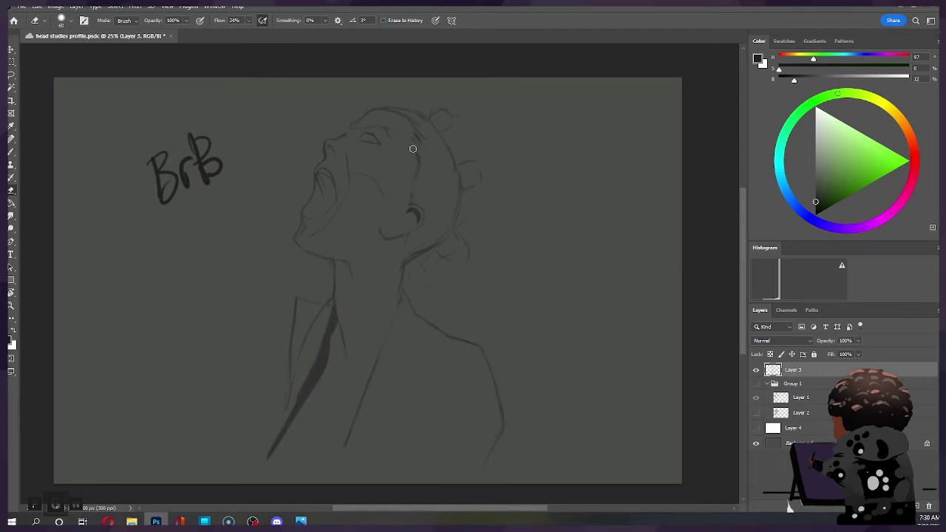
Extend the hairline into a sideburn above the ear and trim the ear's upper edge with the eraser.
key("b")
left_click_drag(409, 177, 412, 185)
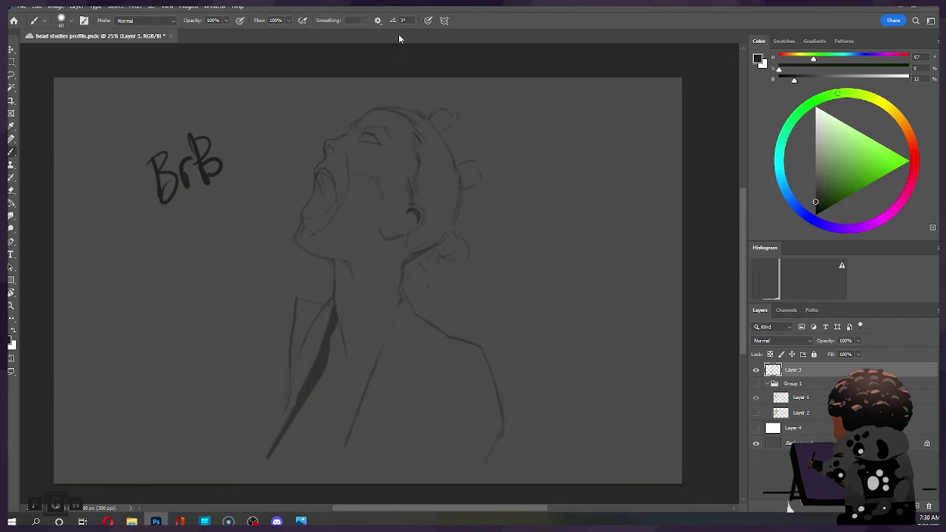
key("e")
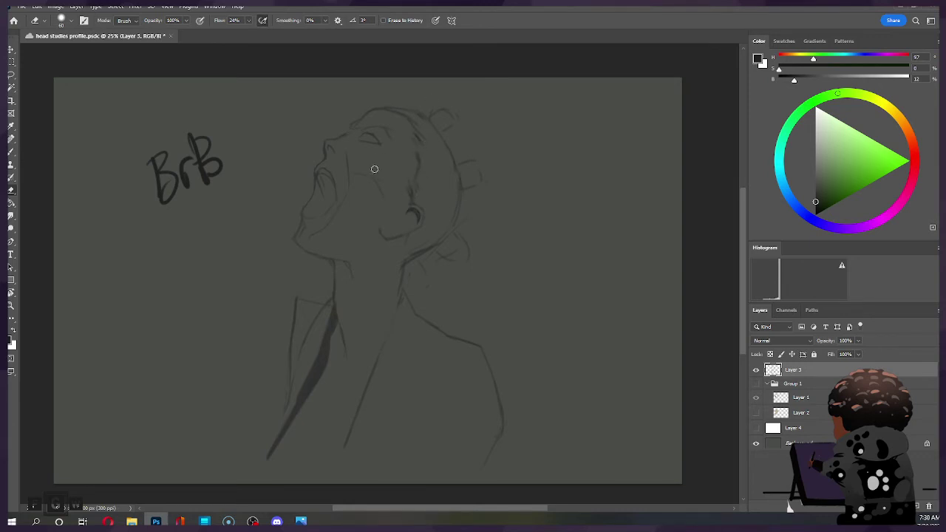
left_click_drag(416, 209, 420, 211)
key("b")
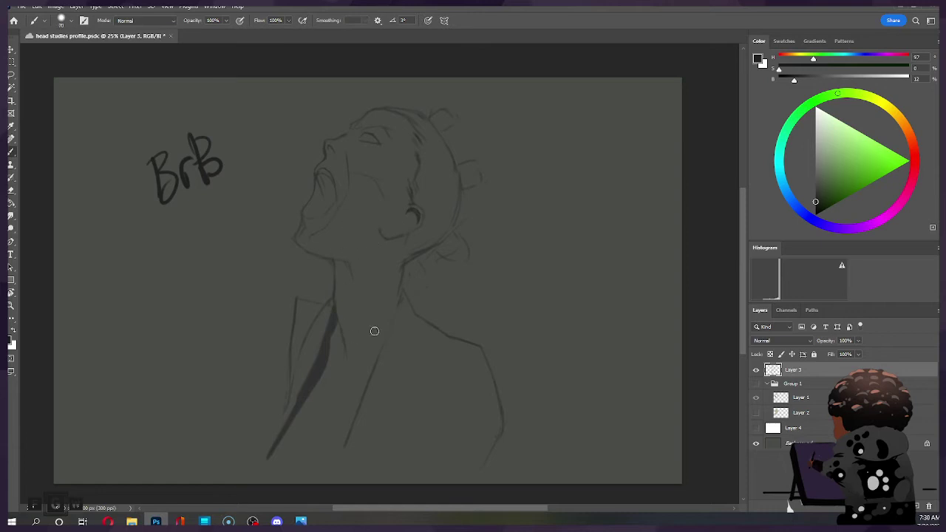
Try a dark grey stroke inside the open mouth with a smaller brush.
key("bracketright")
key("bracketright")
key("bracketright")
key("bracketright")
key("bracketleft")
key("bracketleft")
key("bracketleft")
key("bracketleft")
key("bracketleft")
left_click_drag(320, 194, 317, 185)
key("ctrl+z")
Paint a dark accent at the front of the inner ear and trim its edges with the eraser.
left_click_drag(407, 217, 408, 225)
key("e")
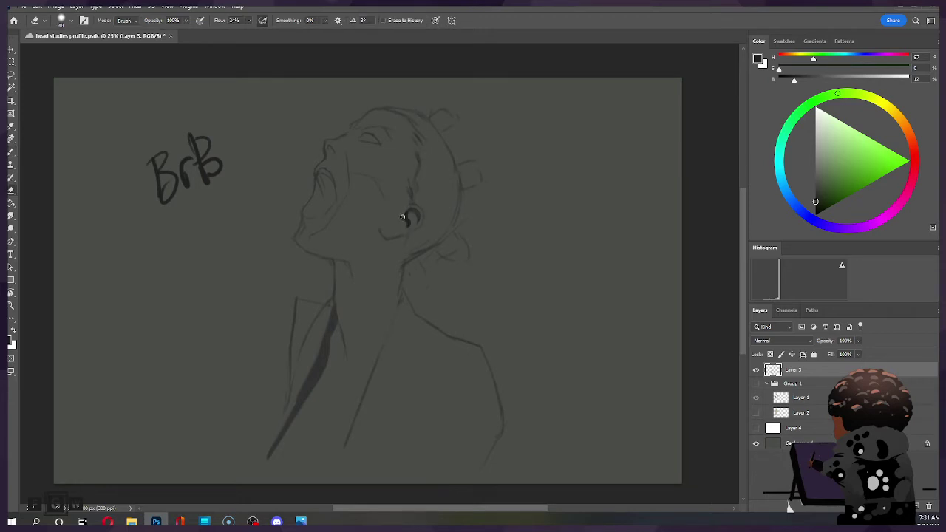
left_click_drag(406, 227, 411, 221)
left_click_drag(399, 209, 405, 211)
key("b")
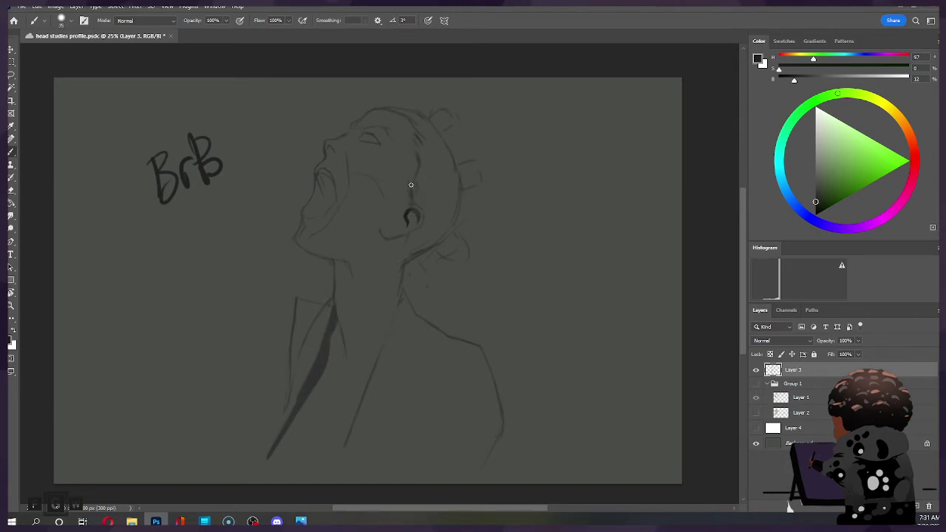
Rework the inner ear shading with alternating eraser and brush and darken the ear's outline.
key("e")
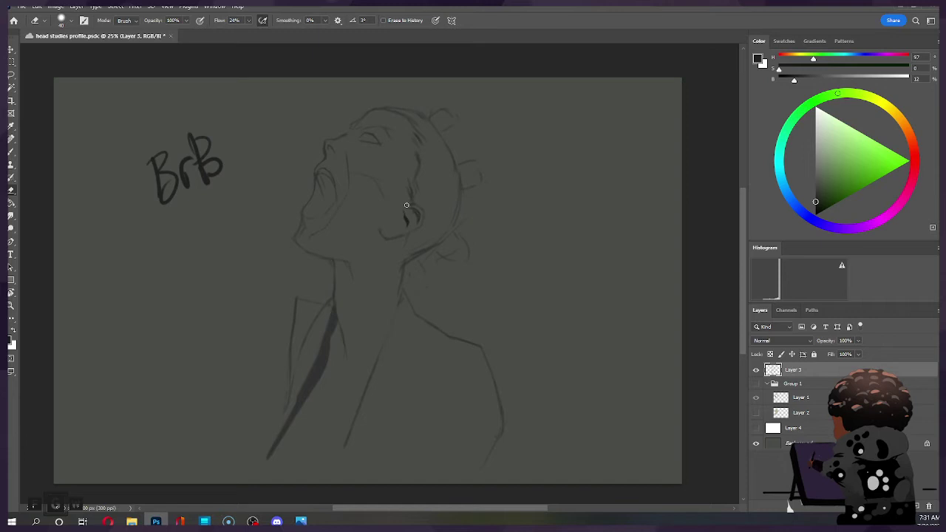
key("b")
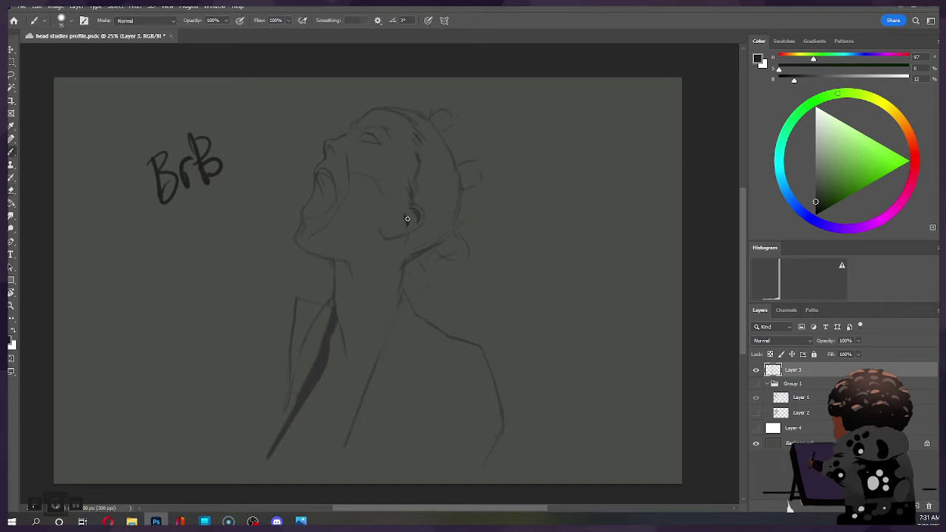
key("ctrl")
key("e")
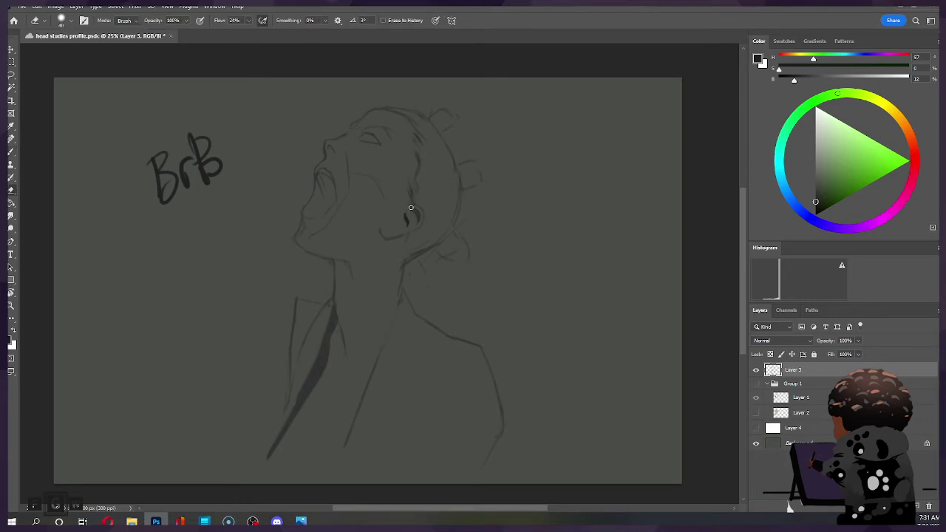
key("b")
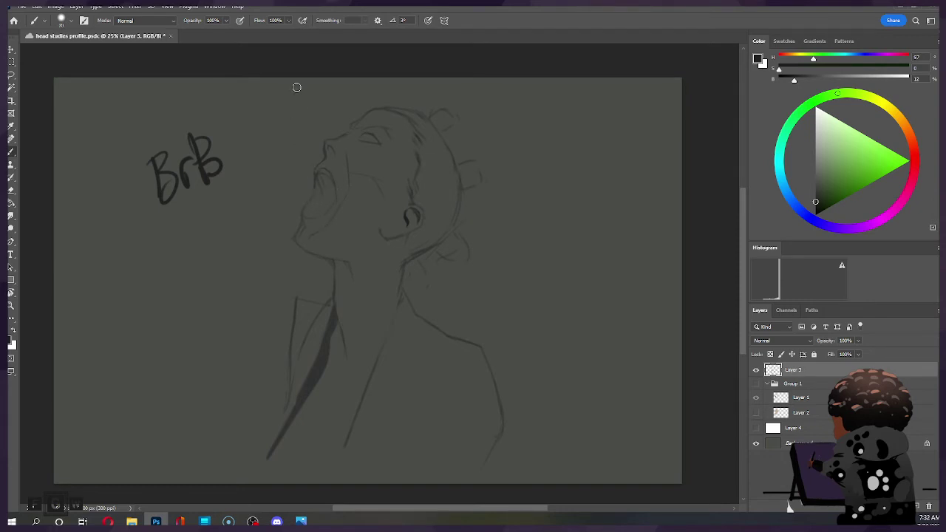
Try filling the lower part of the open mouth with dark grey and trimming the fill's edge.
mouse_move(319, 185)
left_mouse_down()
mouse_move(324, 204)
mouse_move(314, 194)
mouse_move(324, 186)
mouse_move(312, 200)
mouse_move(320, 181)
mouse_move(324, 204)
left_mouse_up()
key("e")
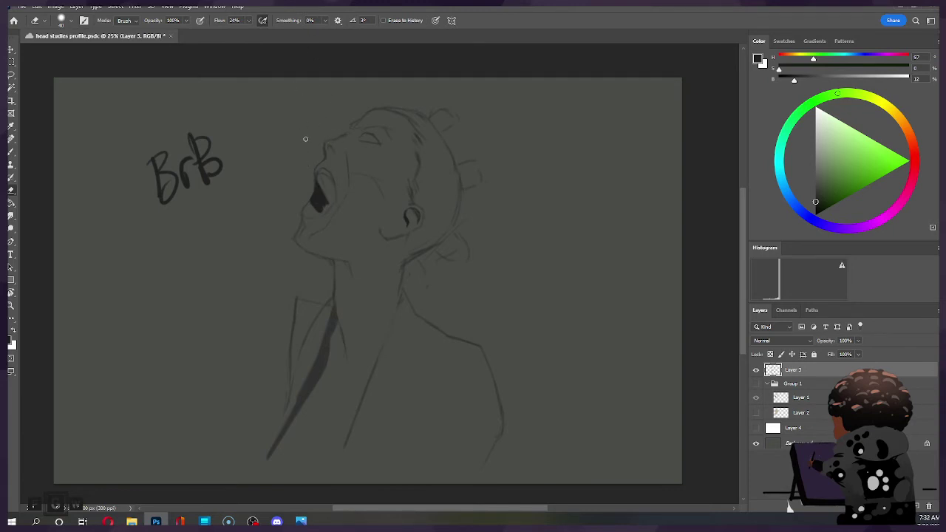
key("b")
mouse_move(319, 193)
left_mouse_down()
mouse_move(339, 163)
mouse_move(324, 175)
mouse_move(337, 198)
left_mouse_up()
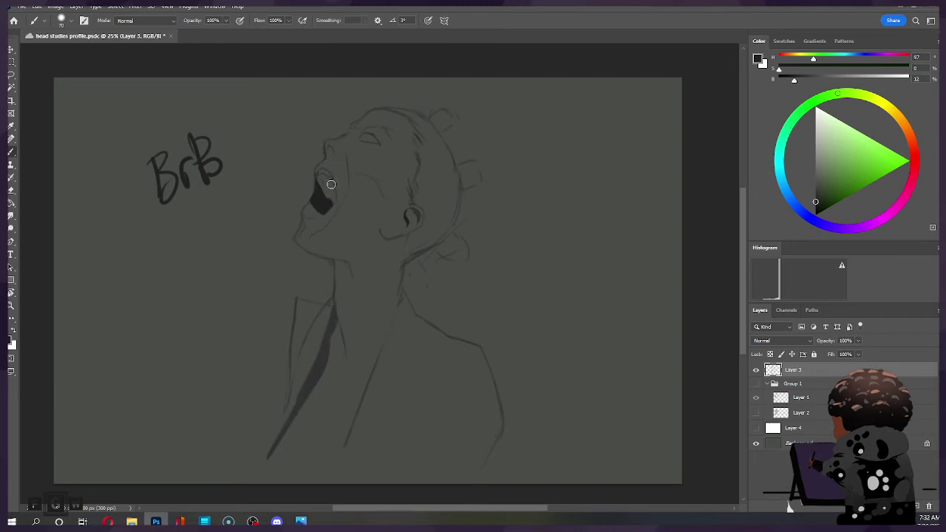
key("e")
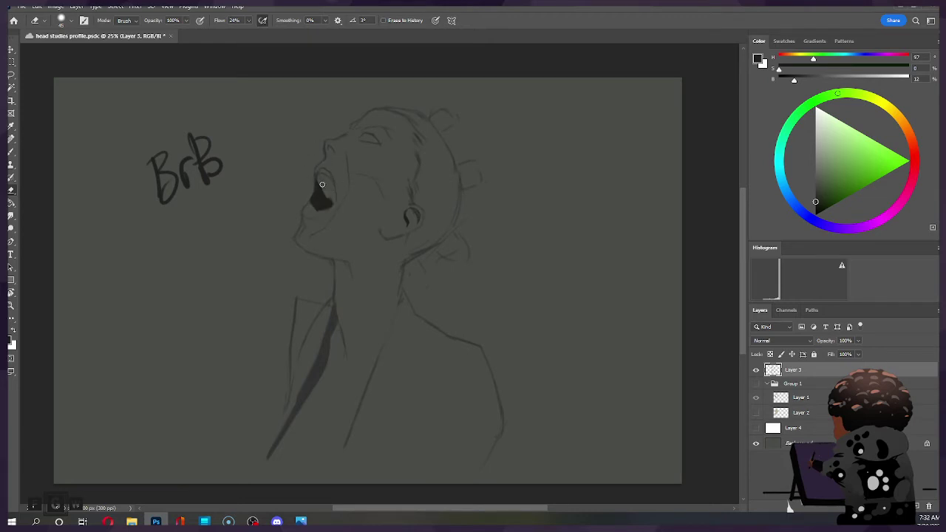
key("b")
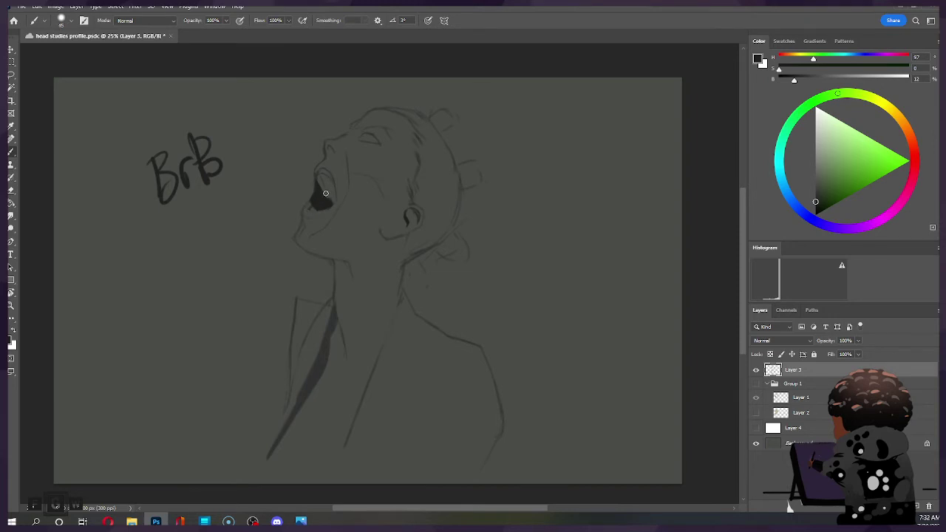
Try extending the dark mouth fill up behind the upper lip with a larger brush.
key("bracketright")
key("bracketright")
key("bracketright")
left_click_drag(313, 208, 334, 185)
key("bracketleft")
key("ctrl")
key("bracketright")
key("bracketleft")
key("e")
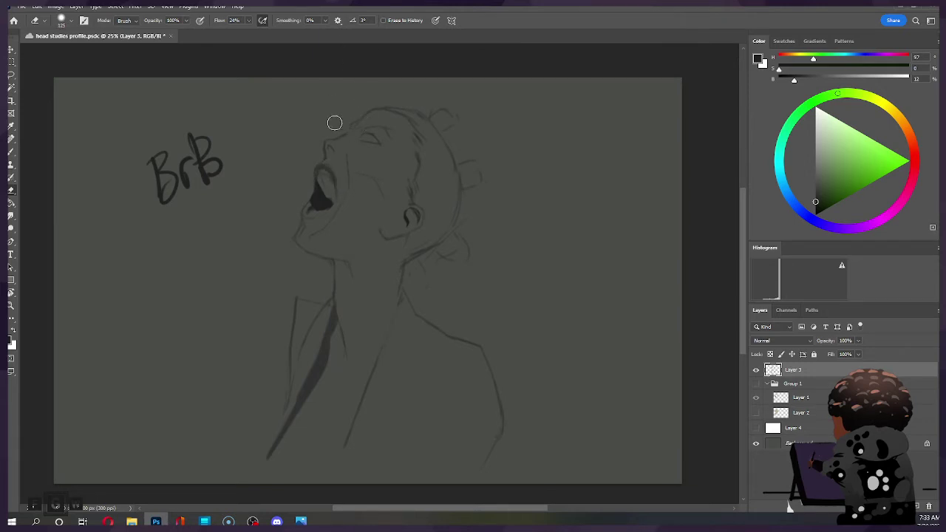
Try darkening the upper mouth interior around a lighter centre with the brush at size 100.
key("b")
key("bracketleft")
key("bracketleft")
key("bracketleft")
key("bracketleft")
key("bracketleft")
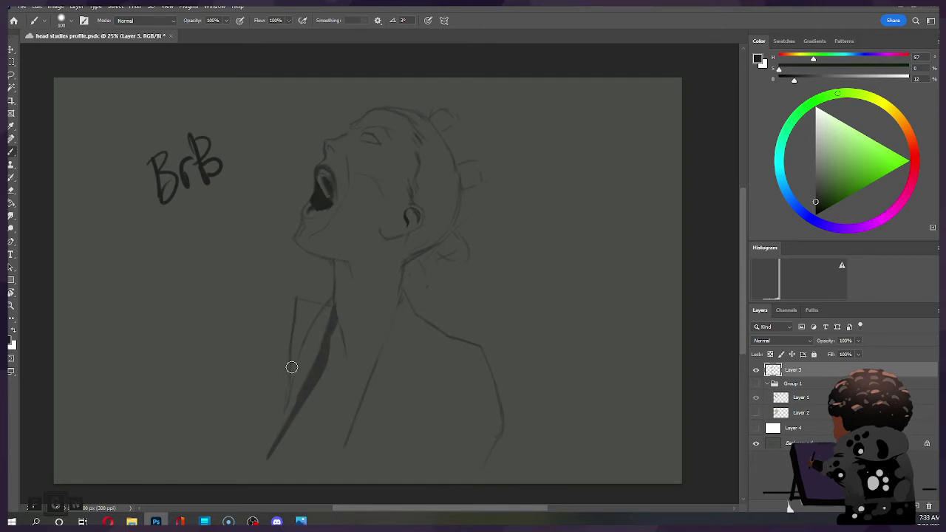
left_click_drag(319, 170, 322, 178)
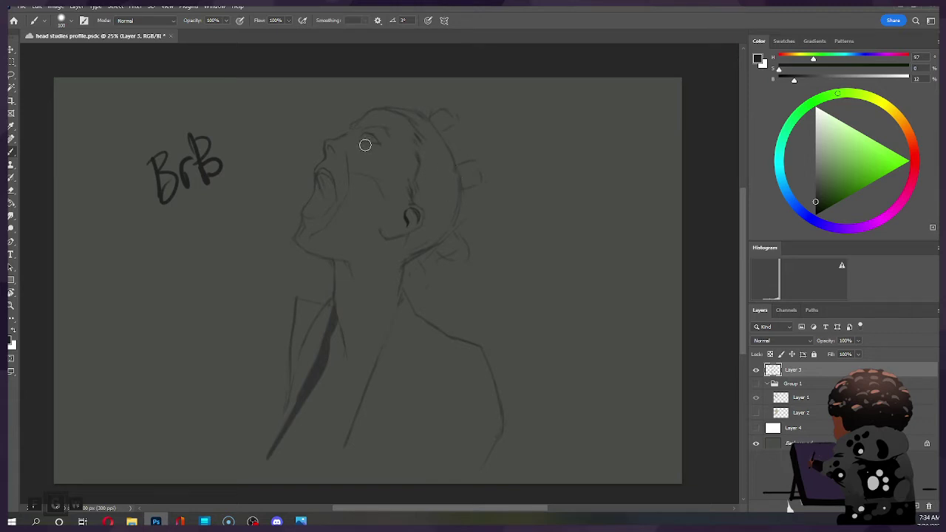
Paint a dark grey shadow strip from below the earlobe down to the nape, enlarging the brush to size 175.
key("bracketright")
key("bracketright")
key("bracketleft")
key("bracketleft")
key("bracketleft")
key("bracketleft")
key("bracketleft")
key("bracketleft")
left_click_drag(413, 230, 409, 257)
key("bracketright")
key("bracketright")
key("bracketright")
key("bracketright")
key("bracketright")
key("bracketright")
key("bracketright")
key("bracketright")
left_click_drag(409, 238, 399, 267)
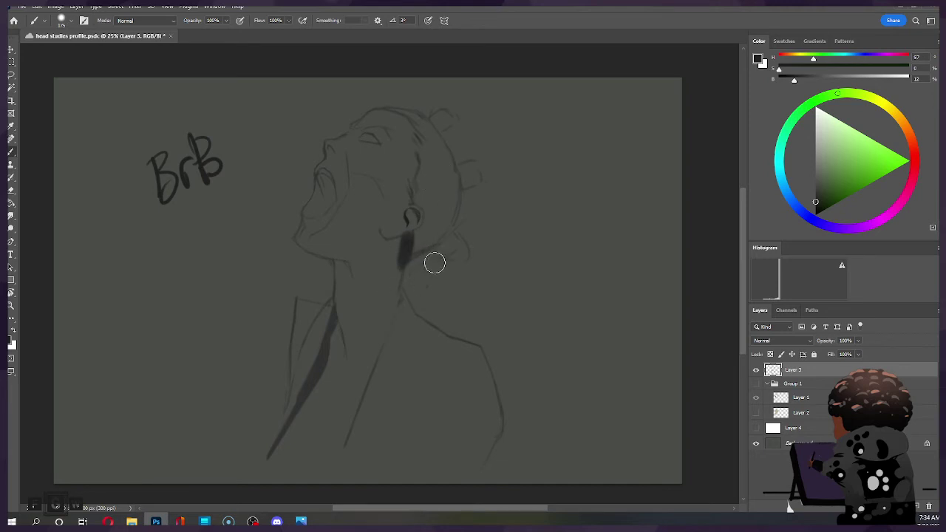
Lasso the back of the head with its buns and shadow strip, rotate it -3.53° and shift it away from the face.
key("l")
mouse_move(395, 272)
left_mouse_down()
mouse_move(426, 264)
mouse_move(439, 279)
mouse_move(471, 278)
mouse_move(497, 255)
mouse_move(501, 199)
mouse_move(460, 112)
mouse_move(428, 108)
mouse_move(437, 200)
mouse_move(424, 228)
mouse_move(392, 252)
left_mouse_up()
key("ctrl+t")
left_click_drag(526, 118, 518, 80)
mouse_move(472, 185)
left_mouse_down()
mouse_move(489, 185)
mouse_move(484, 168)
left_mouse_up()
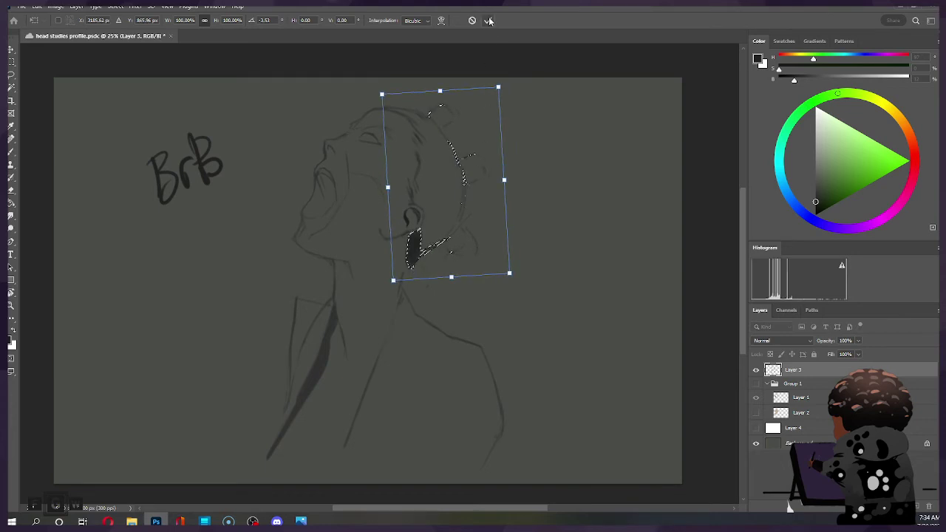
left_click(488, 20)
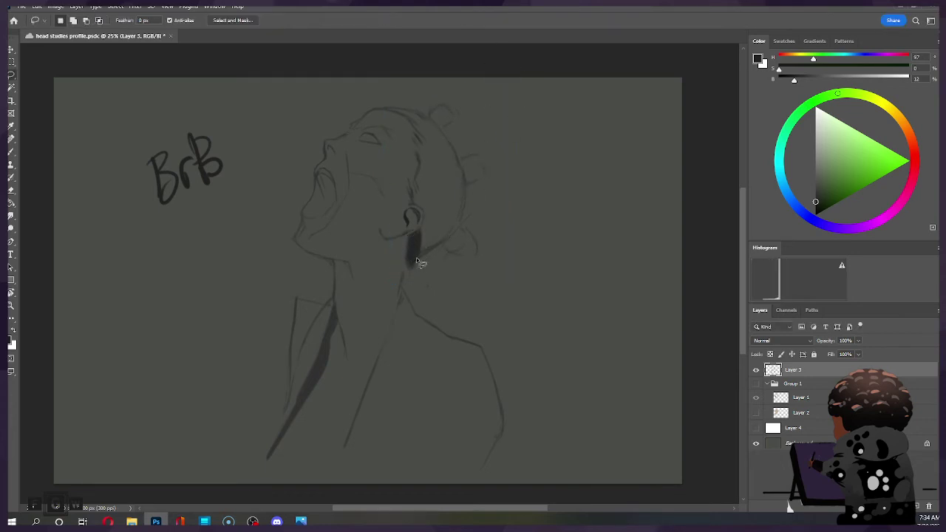
Clean up the lower end of the shadow strip and darken the nape contour with the brush at size 50.
key("b")
mouse_move(427, 260)
left_mouse_down()
mouse_move(420, 282)
mouse_move(435, 264)
left_mouse_up()
key("ctrl+z")
key("e")
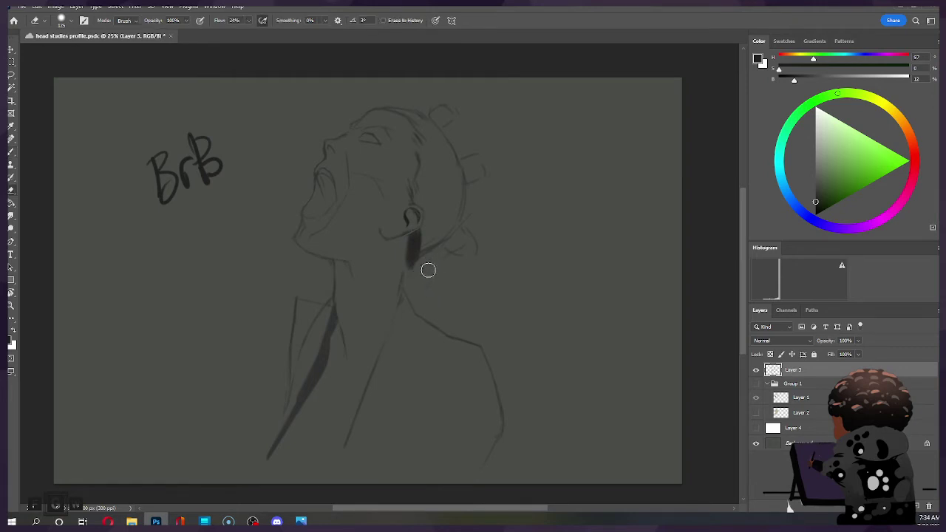
key("b")
key("bracketleft")
key("bracketleft")
key("bracketleft")
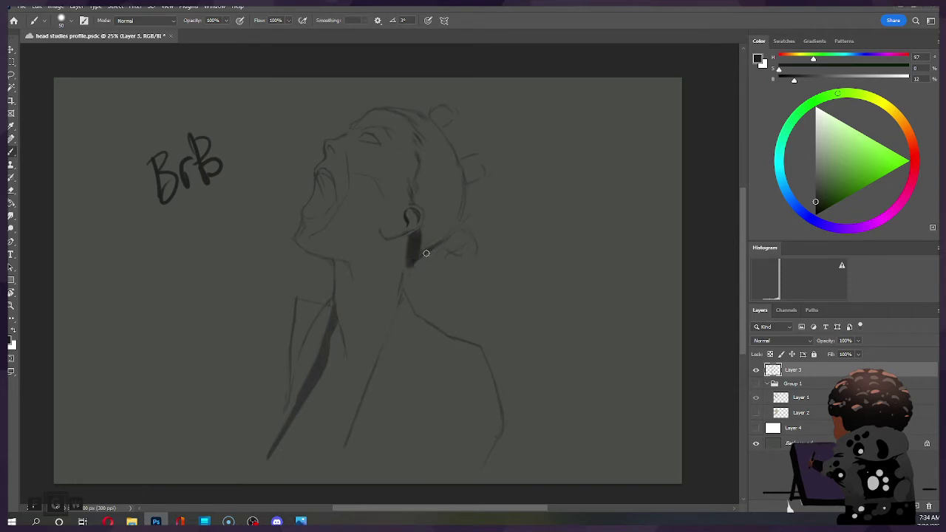
left_click_drag(424, 258, 444, 247)
left_click(253, 521)
Redraw the curved jaw line up to the earlobe with the brush and trim it with the eraser.
left_click_drag(385, 238, 408, 235)
key("ctrl")
key("ctrl")
left_click_drag(394, 238, 414, 231)
key("ctrl")
key("e")
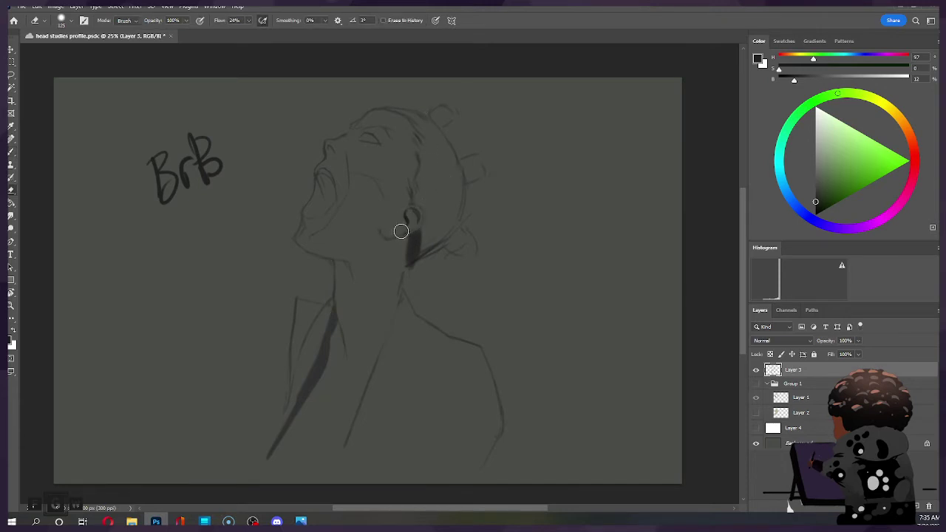
left_click_drag(401, 232, 408, 238)
key("b")
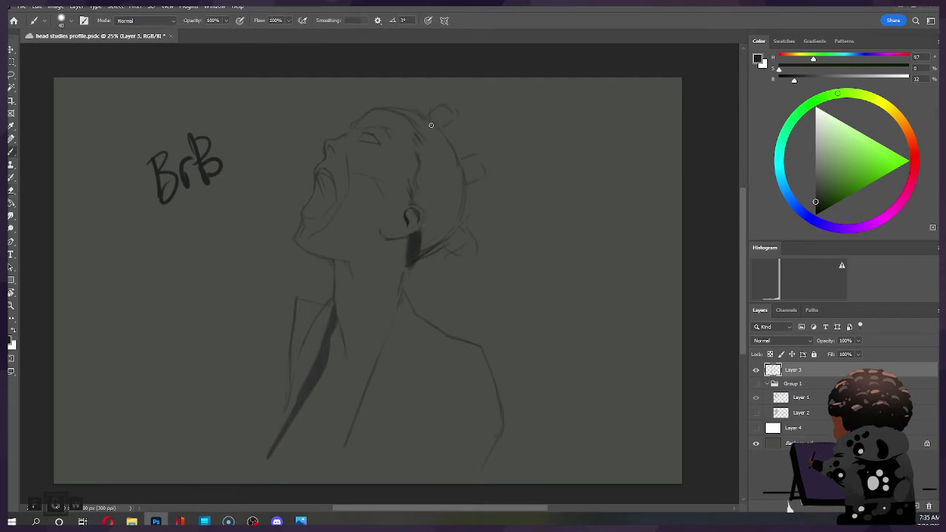
key("ctrl+z")
left_click_drag(381, 236, 411, 233)
Check the reference image and narrow the shadow strip below the ear by erasing its back edge.
key("alt+Tab")
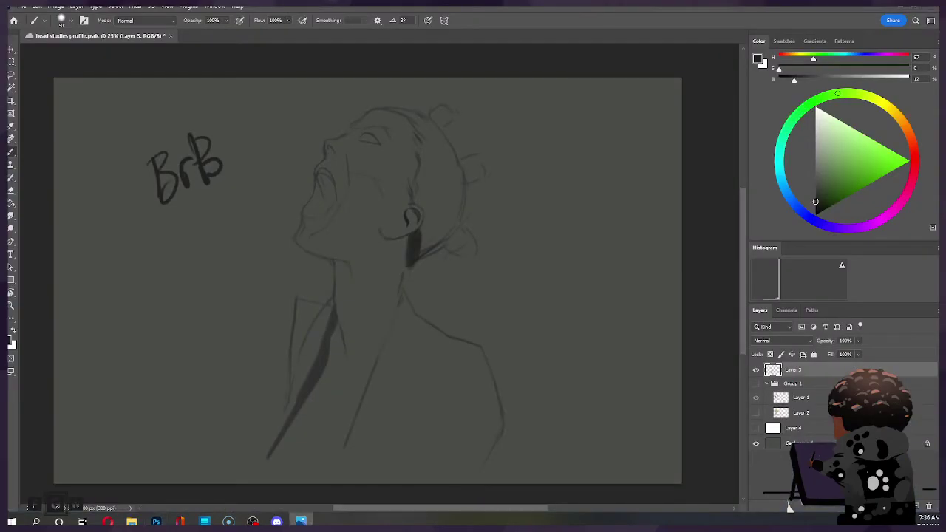
key("alt+Tab")
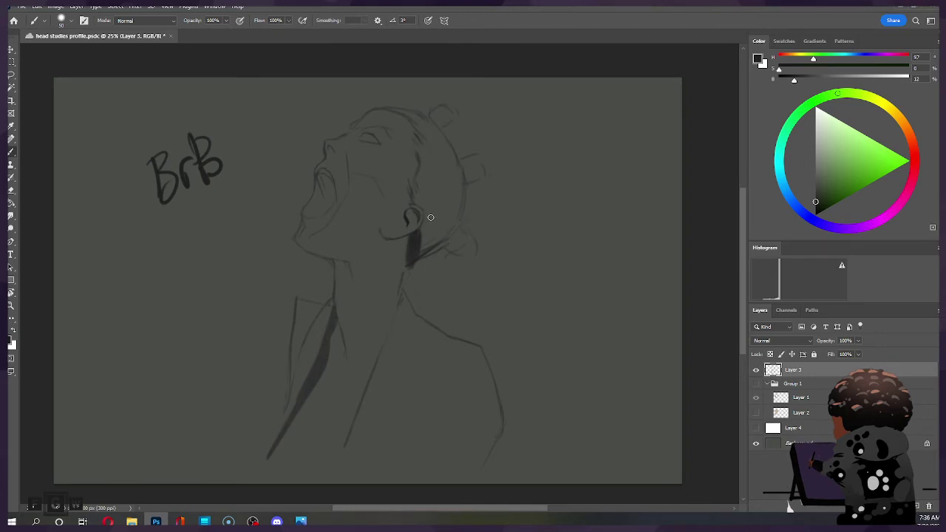
key("e")
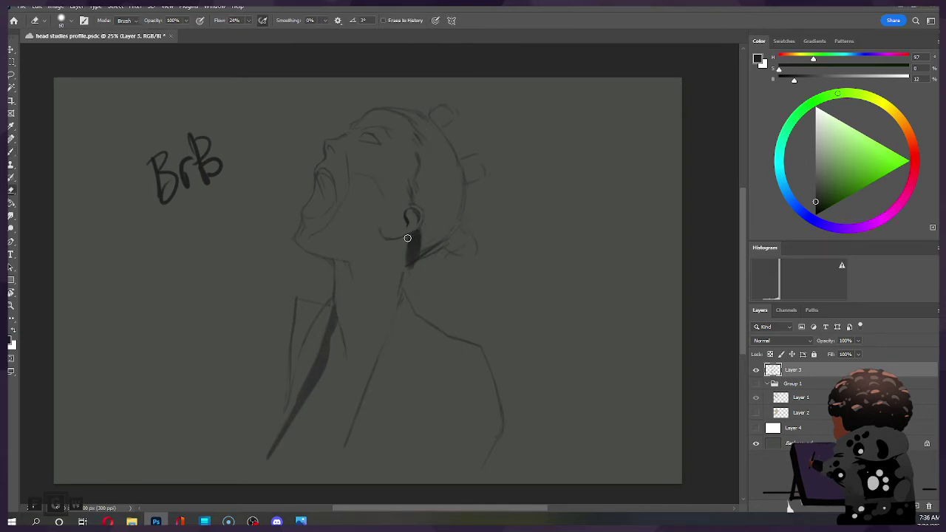
left_click_drag(421, 229, 417, 260)
Sketch a small curl below the shadow strip at the nape and erase the old lower bun outline.
key("b")
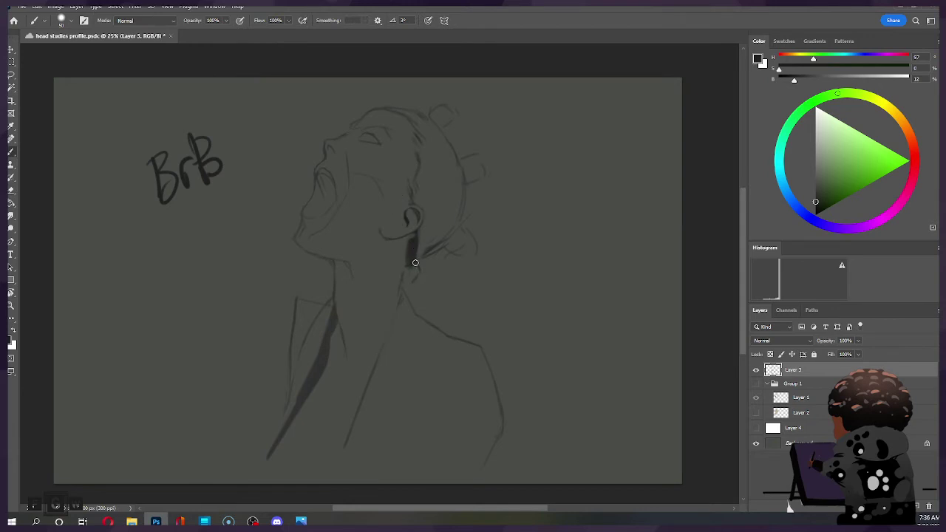
mouse_move(417, 266)
left_mouse_down()
mouse_move(418, 282)
mouse_move(400, 272)
mouse_move(410, 288)
left_mouse_up()
key("ctrl+z")
key("e")
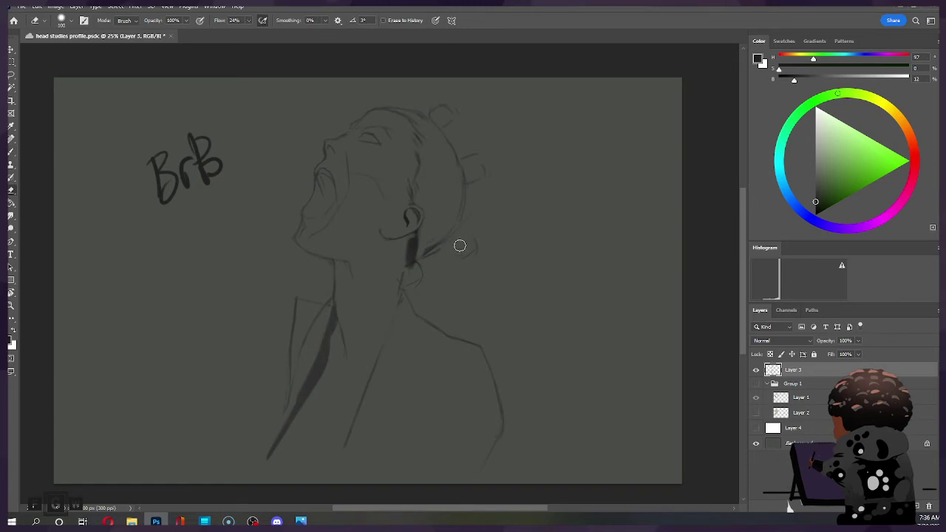
Sketch a new curly lower bun at the nape with the brush at size 40.
key("b")
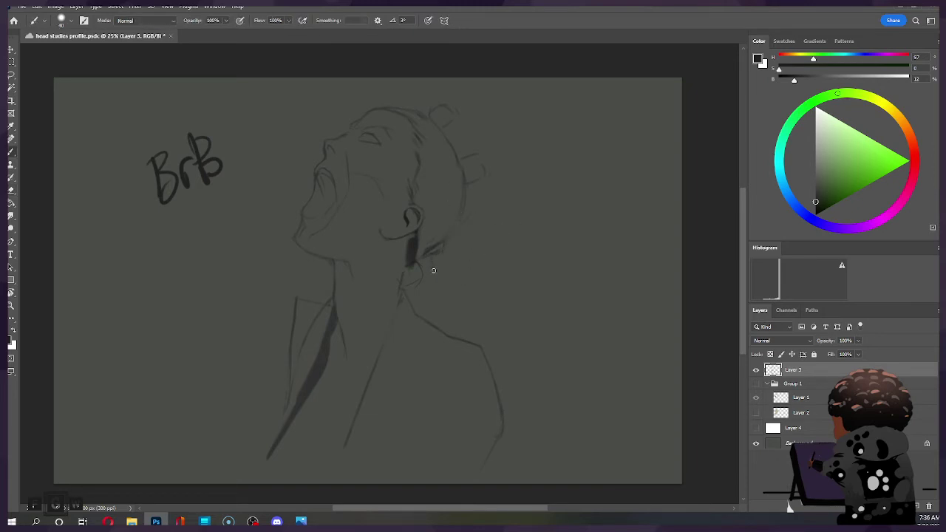
key("ctrl")
mouse_move(434, 257)
left_mouse_down()
mouse_move(448, 265)
mouse_move(442, 278)
left_mouse_up()
key("ctrl+s")
Lasso the new lower bun, squash its height to 79.67% and shift it slightly at the nape.
key("l")
mouse_move(447, 250)
left_mouse_down()
mouse_move(452, 286)
mouse_move(468, 257)
mouse_move(447, 272)
mouse_move(455, 260)
left_mouse_up()
key("ctrl+t")
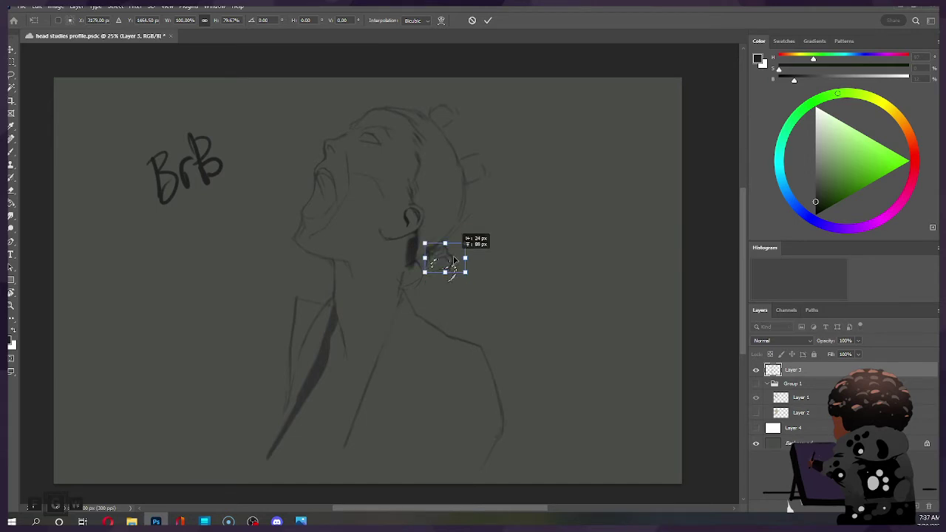
left_click(488, 20)
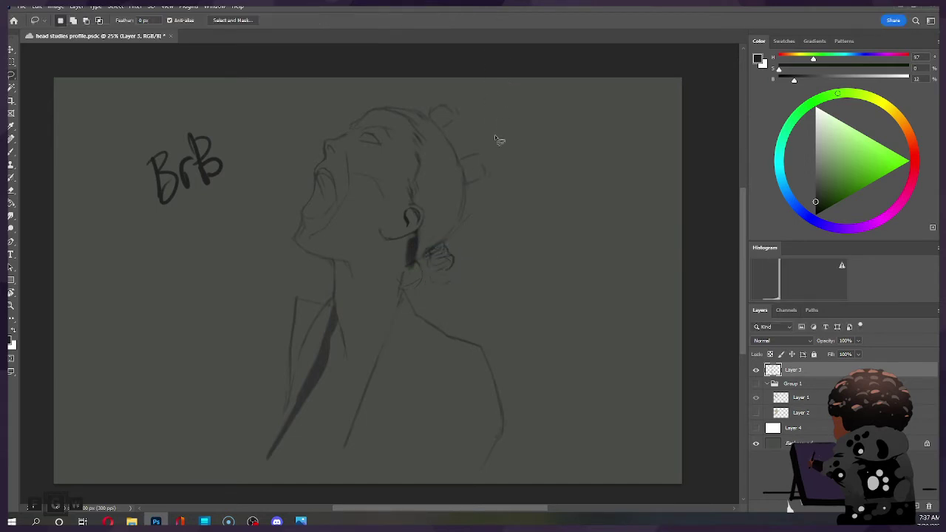
Erase stray marks under the lower bun and sketch a second bun with loose curls above it on the back of the head.
key("e")
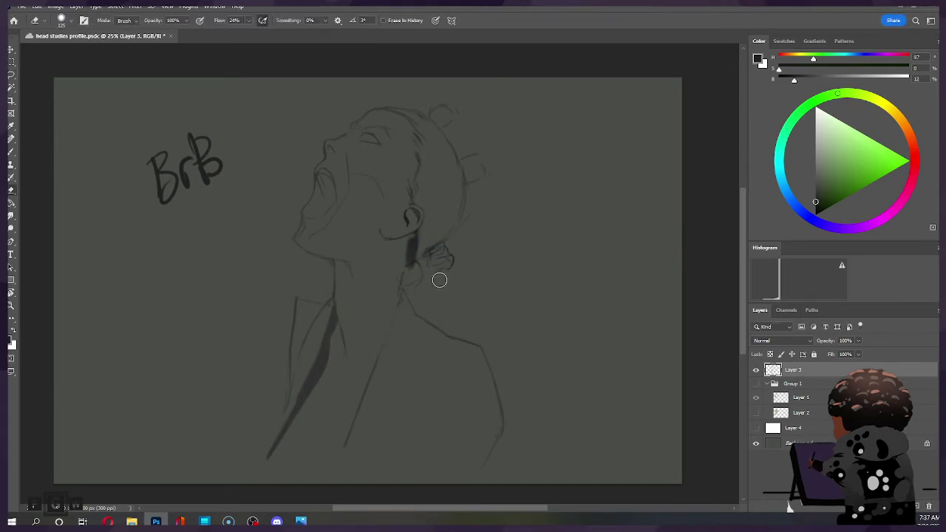
key("b")
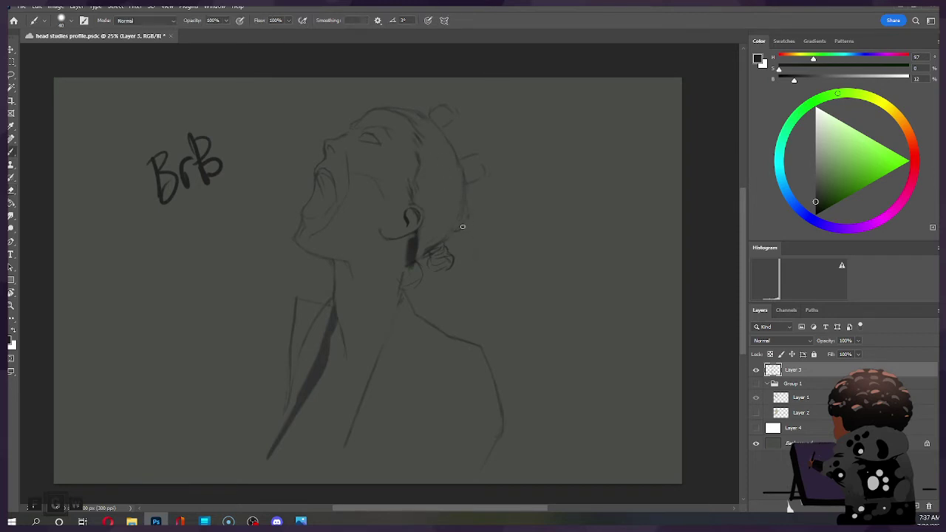
mouse_move(471, 207)
left_mouse_down()
mouse_move(476, 222)
mouse_move(482, 213)
mouse_move(468, 233)
mouse_move(482, 231)
left_mouse_up()
key("alt+Tab")
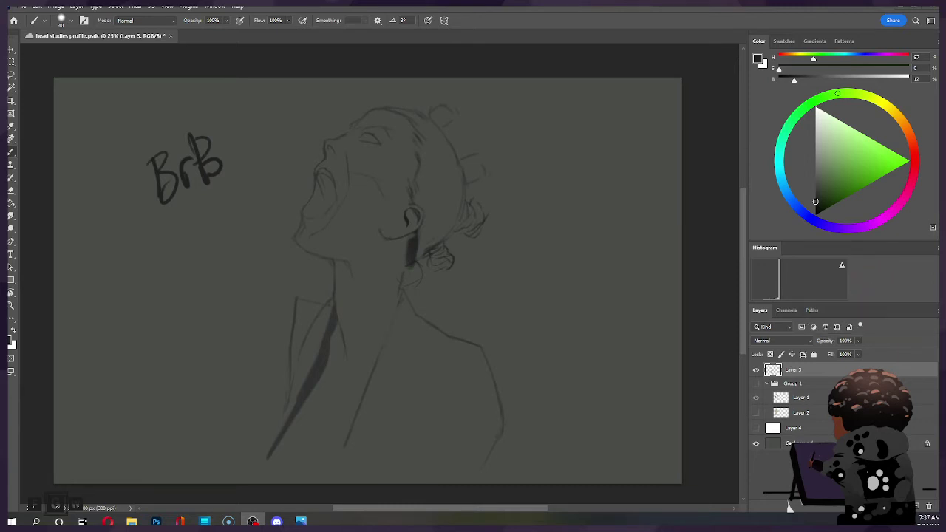
left_click(418, 264)
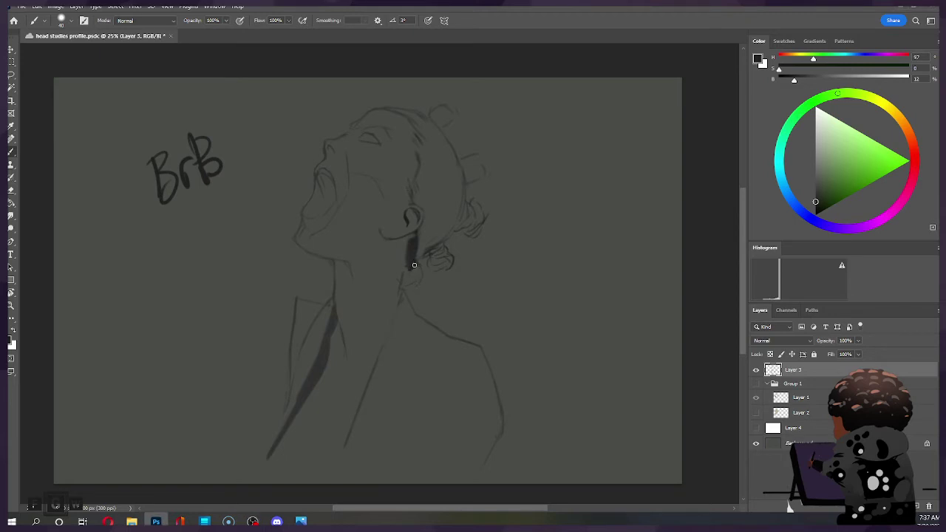
Taper the shadow strip below the ear with the eraser at size 45 and refill it up to the earlobe with the brush.
key("e")
key("bracketleft")
key("bracketleft")
key("bracketleft")
key("bracketleft")
key("bracketleft")
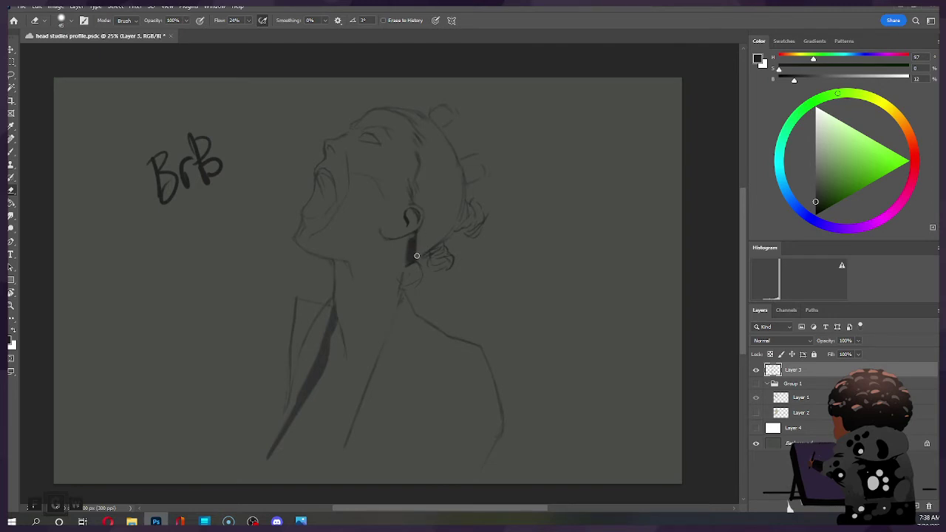
key("b")
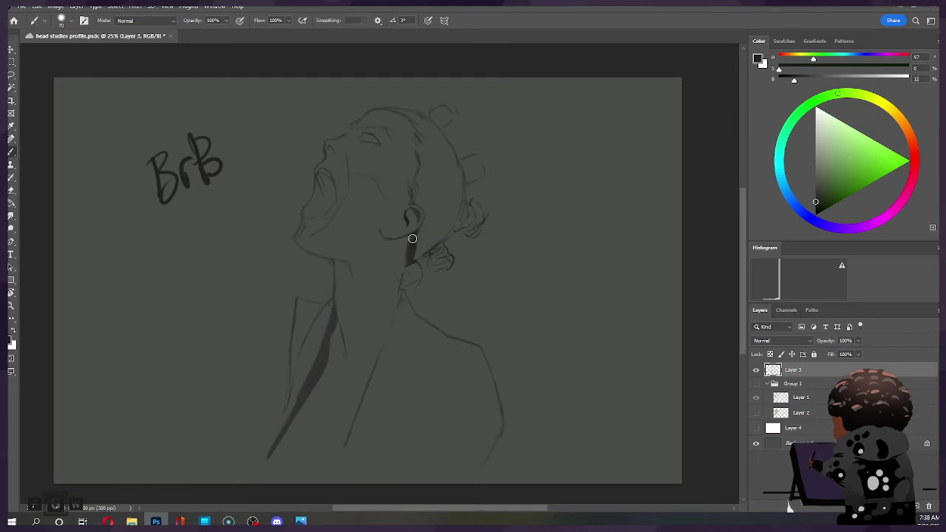
left_click_drag(420, 231, 410, 246)
key("bracketright")
key("bracketright")
Fade the top bun's old outline with the eraser and redraw the bun with the brush at size 40.
key("e")
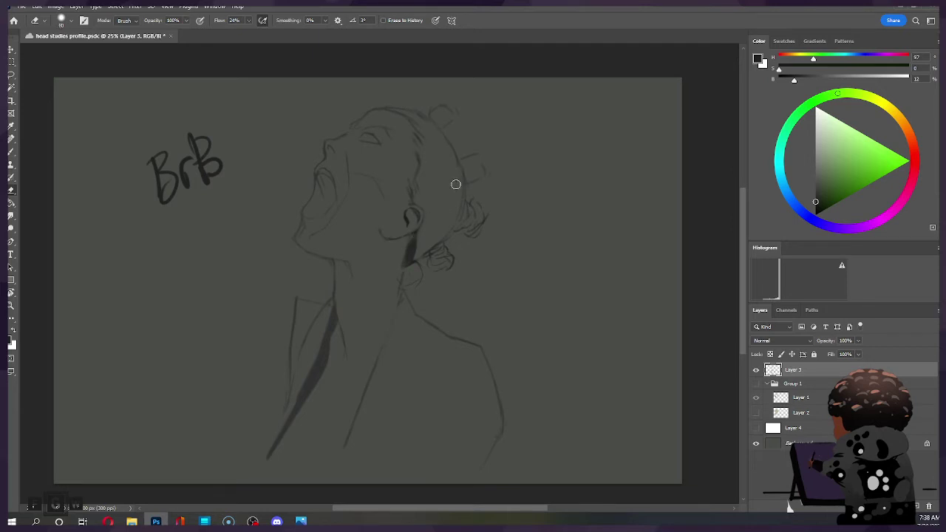
key("b")
left_click_drag(410, 229, 414, 247)
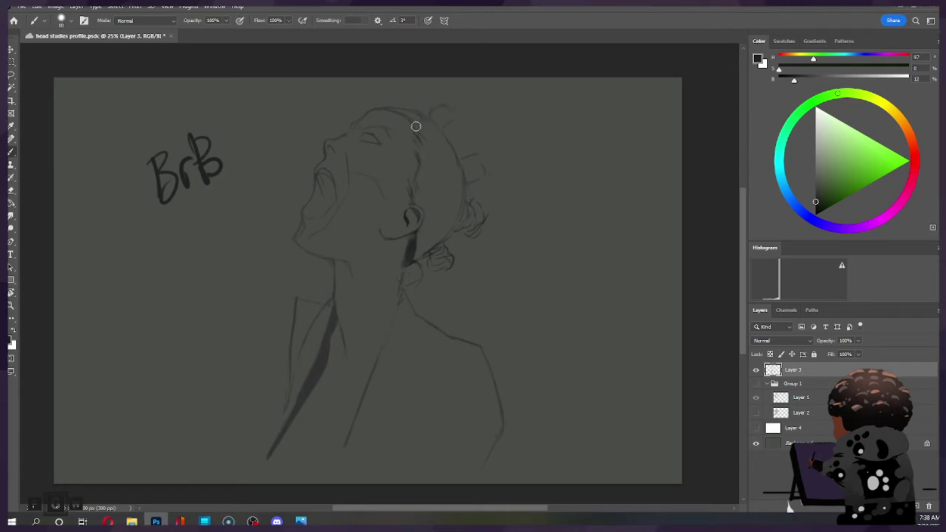
key("ctrl+z")
key("ctrl")
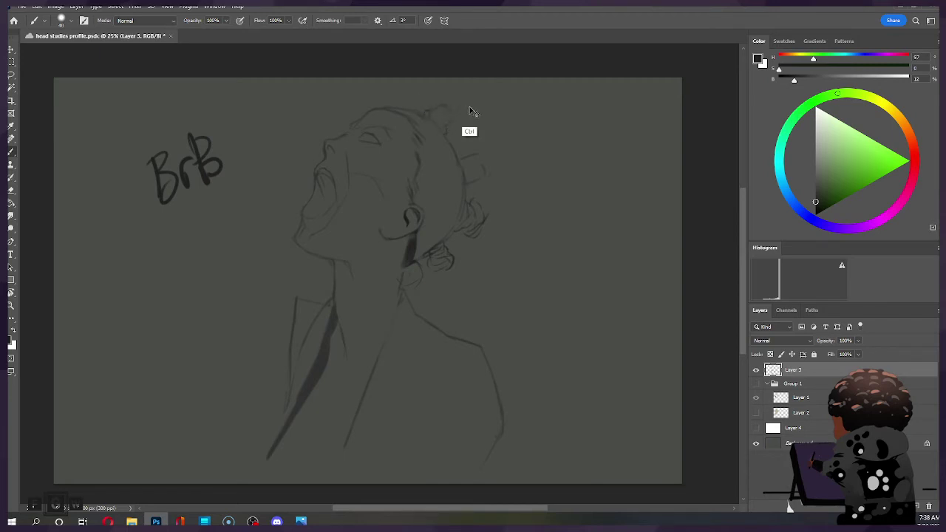
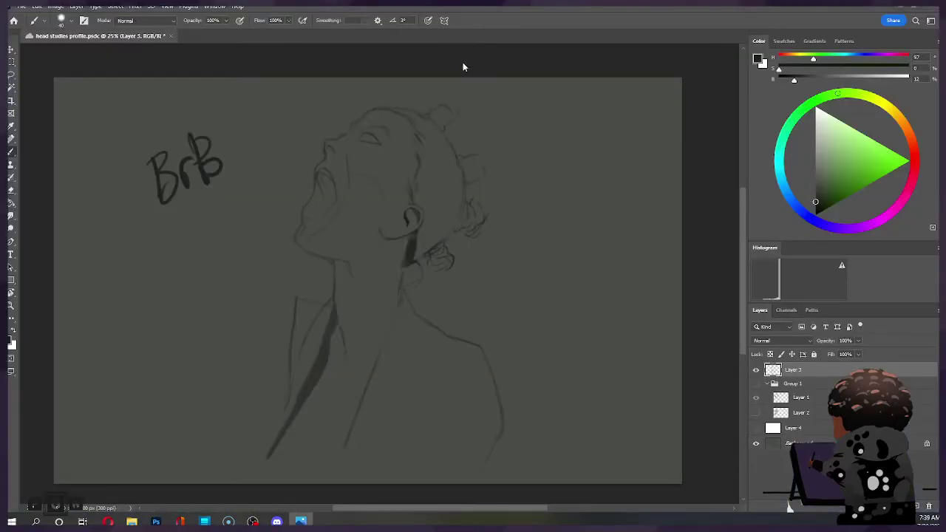
left_click(462, 66)
Fill in the dark of the eye with the brush at size 35 and trim it with a smaller eraser.
left_click_drag(363, 134, 369, 135)
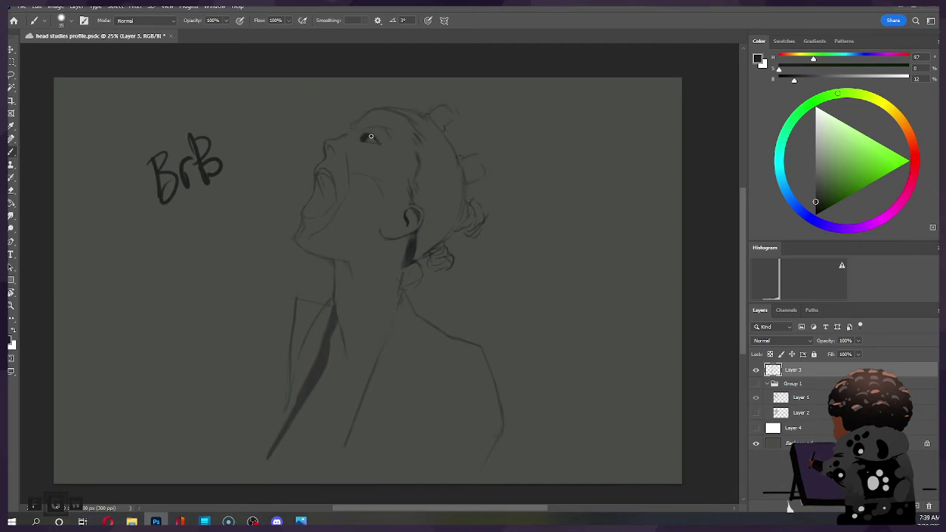
left_click_drag(377, 141, 362, 139)
key("e")
key("bracketleft")
key("bracketleft")
key("bracketleft")
key("bracketleft")
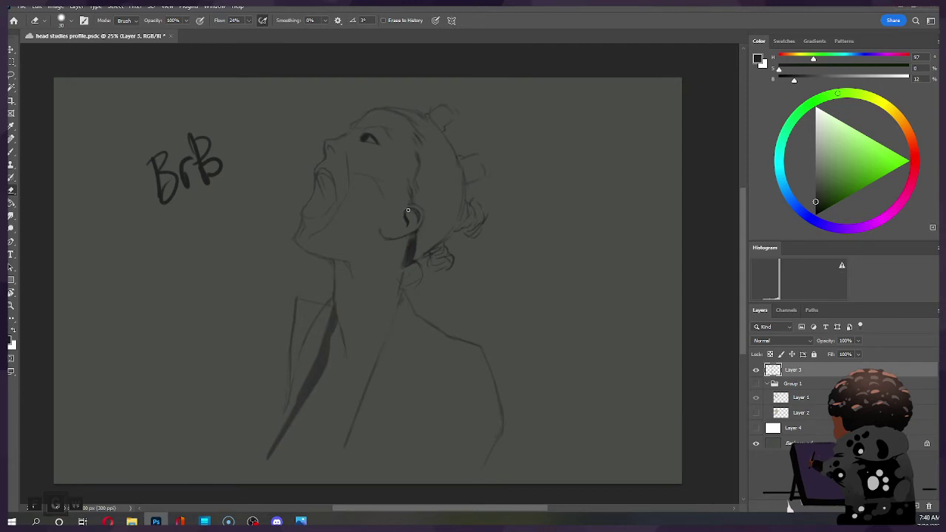
Paint the dark inner-ear stroke with the brush at size 50, trim it with the eraser and check the reference image.
key("b")
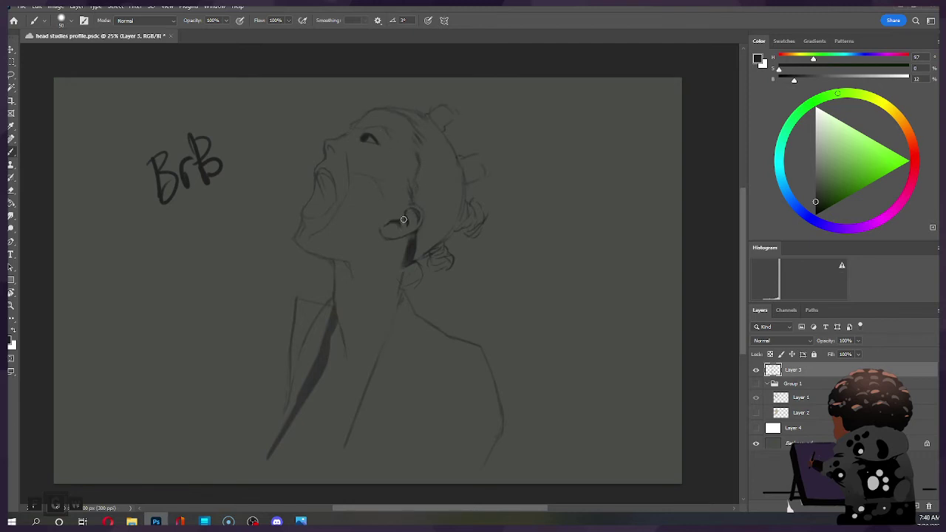
key("e")
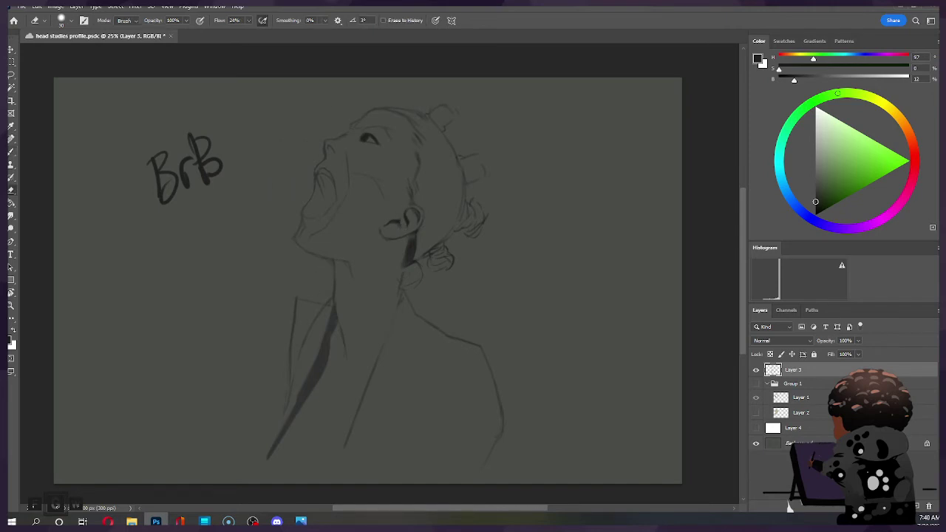
key("alt+Tab")
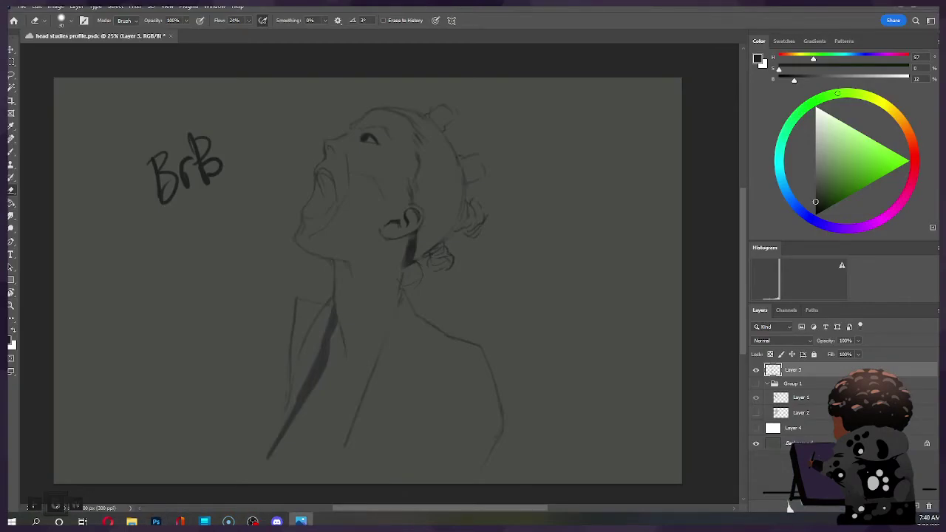
left_click(591, 61)
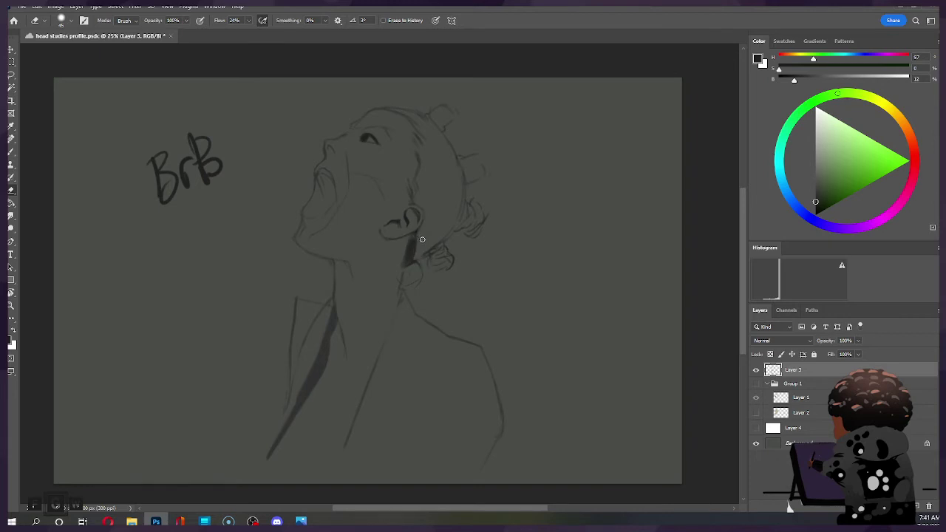
Widen the shadow strip below the ear toward the jaw with the brush at size 70 and trim it with the eraser.
key("b")
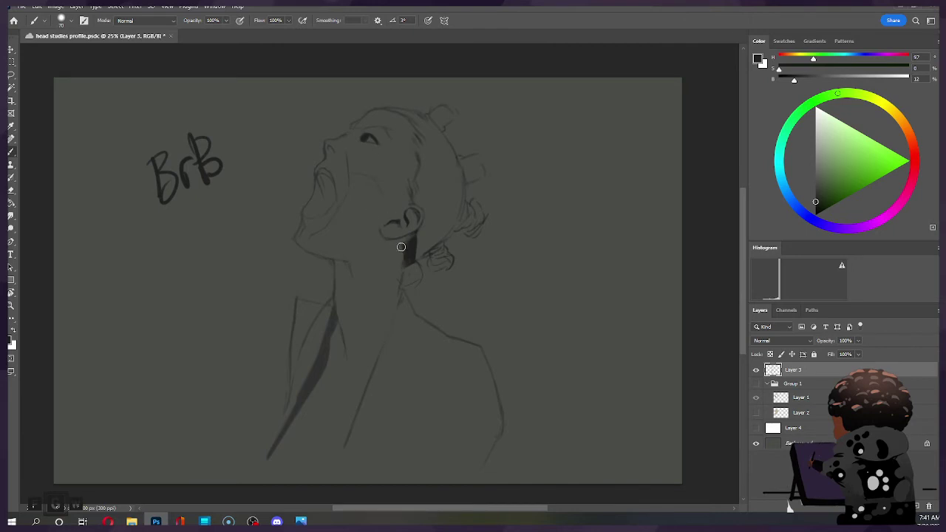
key("ctrl")
key("e")
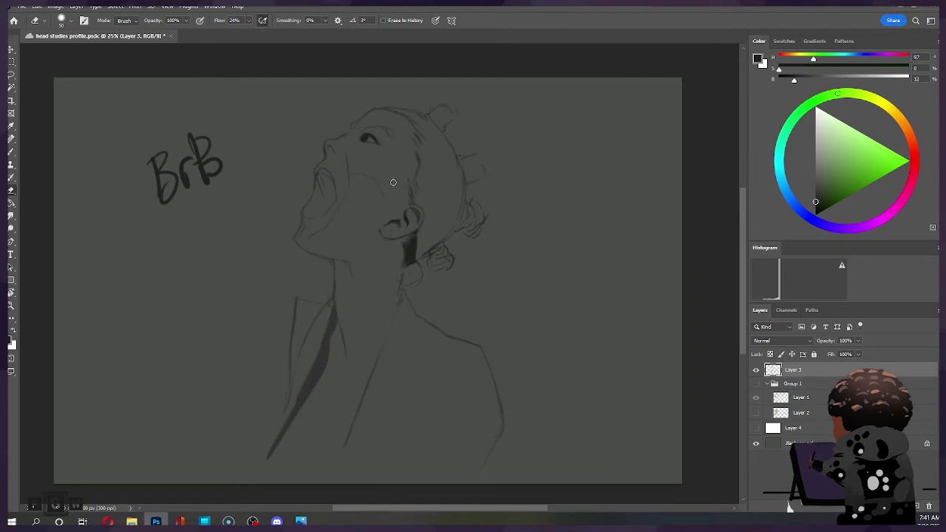
Add soft shading in front of the shadow strip with the brush at size 125 and clean its edge with the eraser at size 40.
key("b")
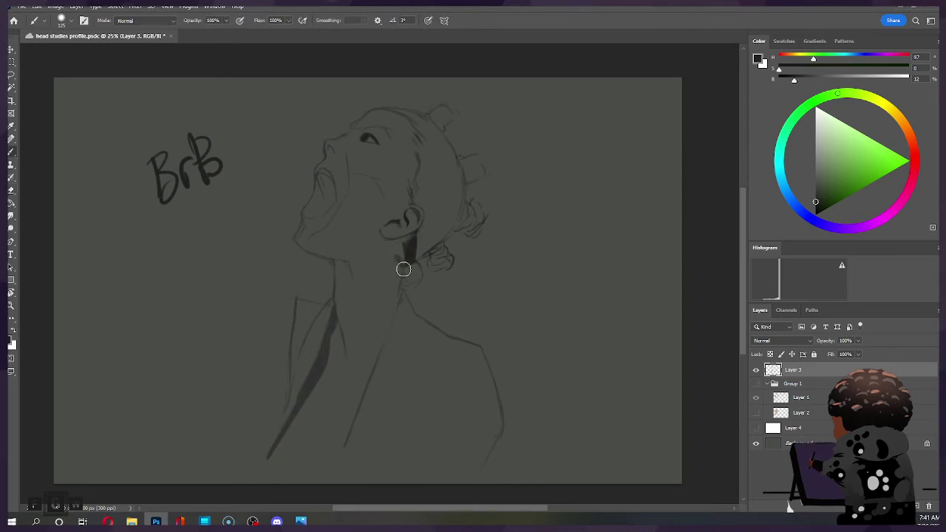
key("bracketright")
key("bracketright")
key("bracketright")
key("bracketright")
key("bracketright")
key("bracketleft")
key("bracketleft")
key("bracketleft")
key("bracketleft")
key("bracketleft")
key("e")
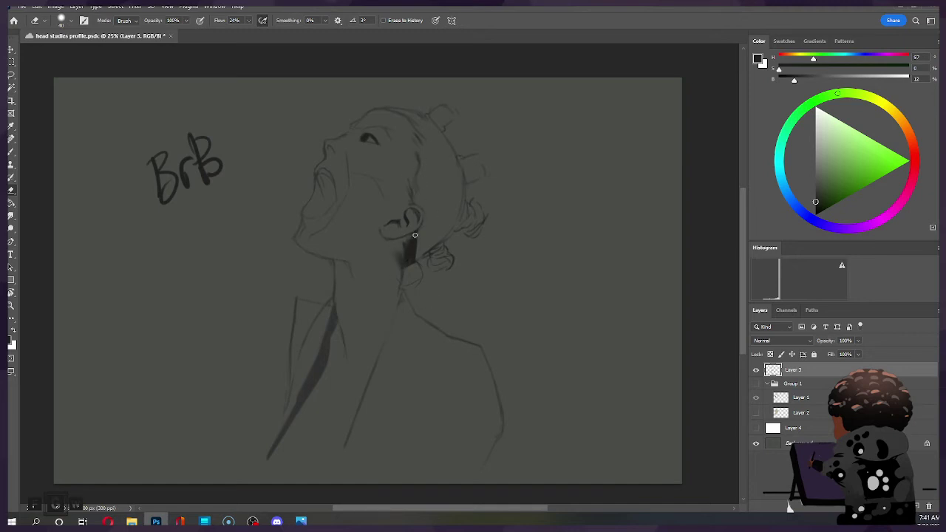
Rework the front edge of the neck shadow into a wedge under the earlobe and compare it with the reference image.
key("b")
left_click_drag(402, 237, 397, 247)
key("ctrl+z")
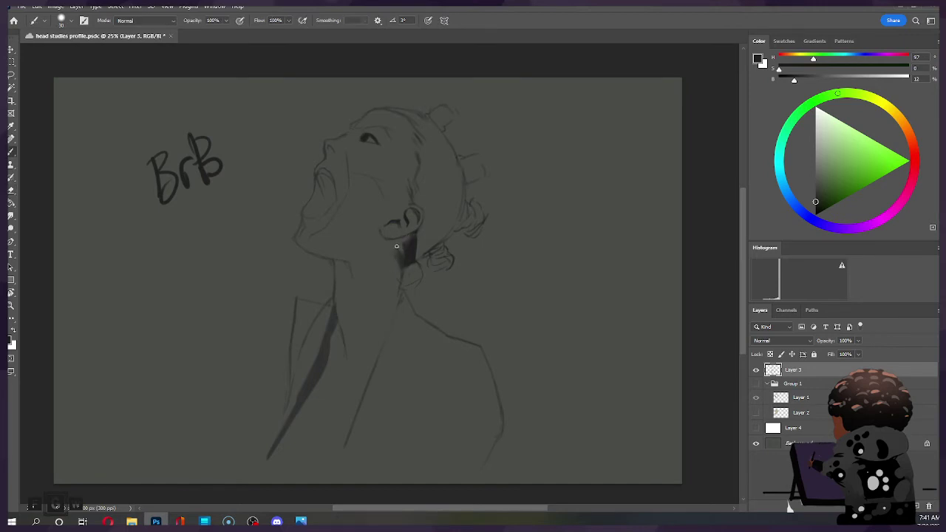
key("ctrl+z")
left_click_drag(407, 268, 401, 241)
key("e")
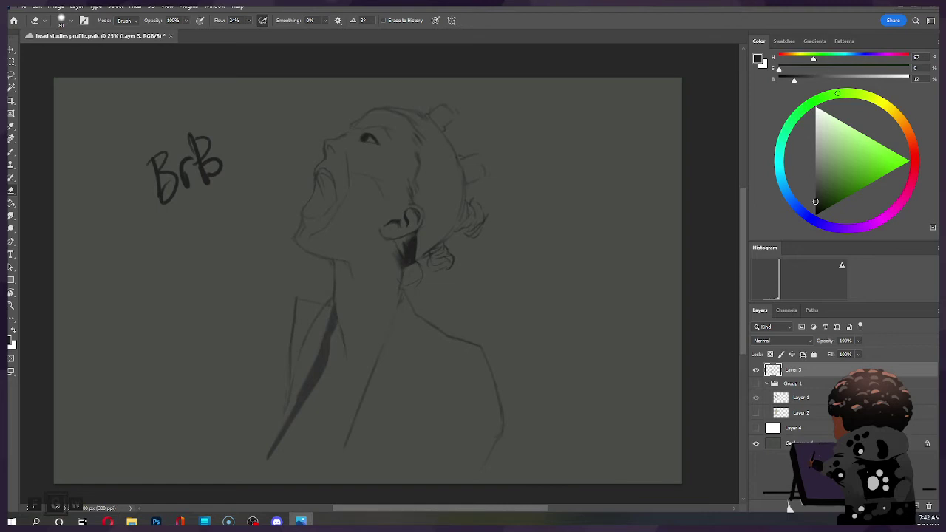
left_click(484, 66)
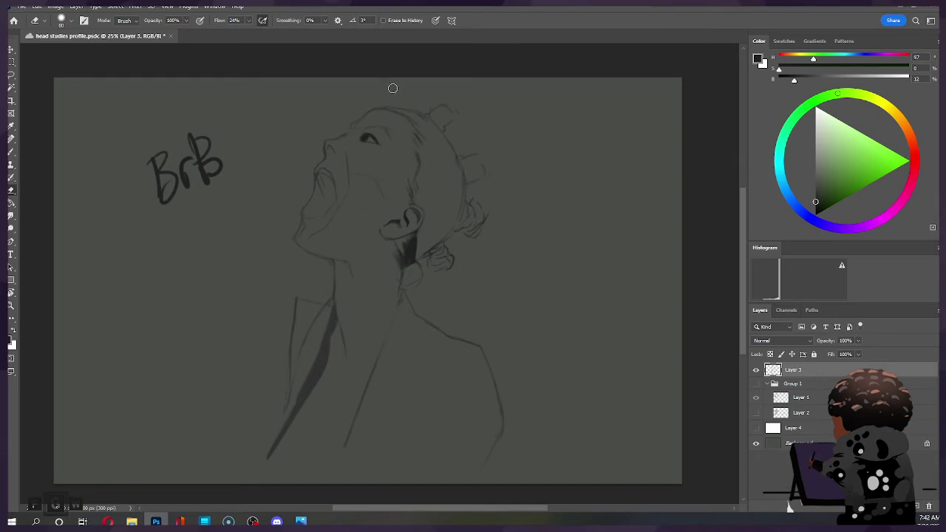
Try a broad shading stroke on the cheek, undo it and erase the curved cheekbone line.
key("b")
key("bracketright")
key("bracketright")
key("bracketright")
key("bracketright")
key("bracketright")
key("bracketright")
key("bracketright")
key("bracketright")
key("bracketright")
key("bracketright")
left_click_drag(362, 171, 363, 189)
key("ctrl+z")
key("e")
Reduce the brush size and darken the upper inside edge of the open mouth.
key("b")
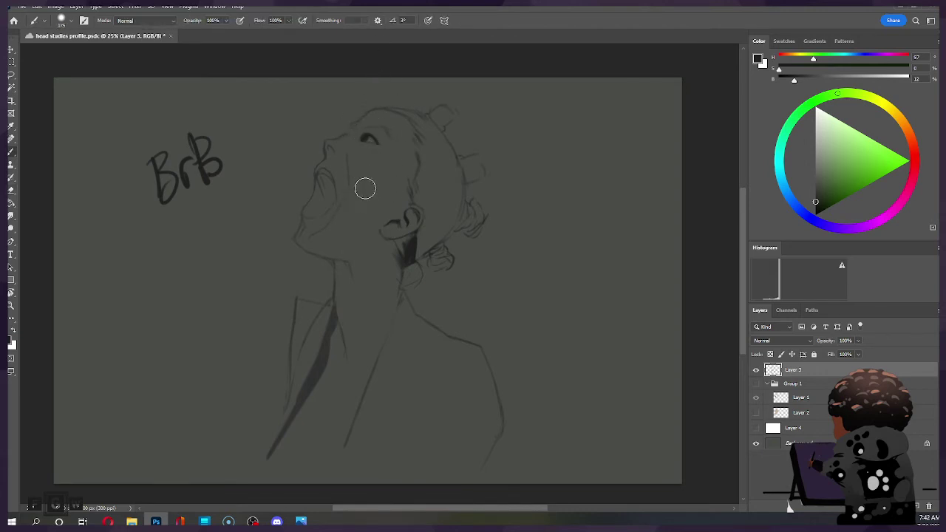
key("bracketleft")
key("bracketleft")
key("bracketleft")
key("bracketleft")
key("bracketleft")
key("bracketright")
key("bracketright")
key("bracketleft")
key("bracketleft")
key("bracketleft")
left_click_drag(323, 169, 332, 182)
key("ctrl")
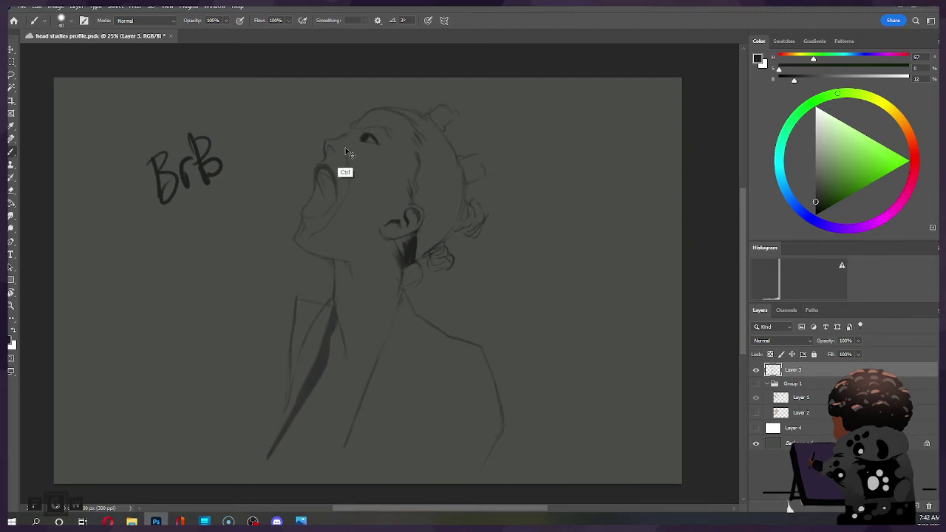
Set the brush flow to 55%, shade beneath the nose and trim around the upper lip with the eraser at size 50.
left_click(288, 20)
left_click_drag(273, 34, 267, 34)
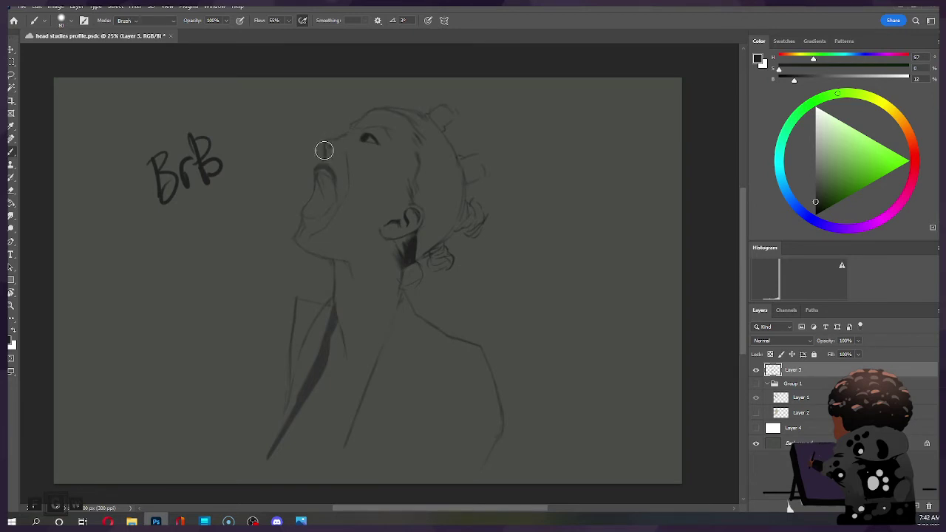
key("e")
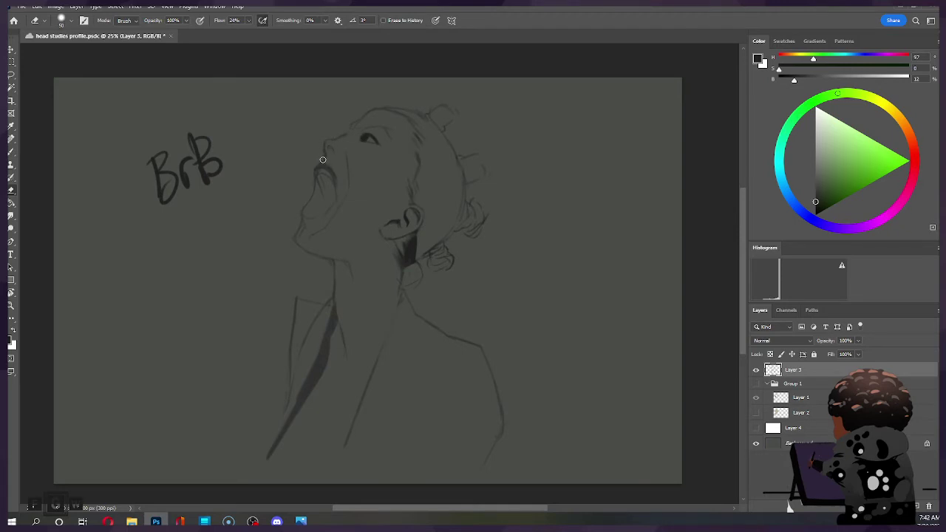
Refine the nostril and upper-lip lines with a fine brush around size 20 and clean up the mouth with the eraser at size 35.
key("b")
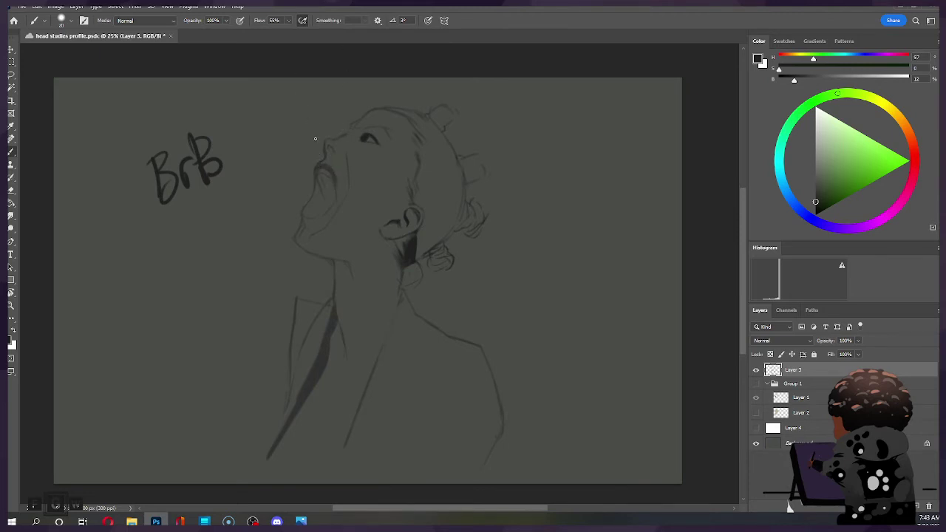
key("bracketleft")
key("bracketleft")
key("bracketleft")
key("bracketright")
key("bracketright")
key("e")
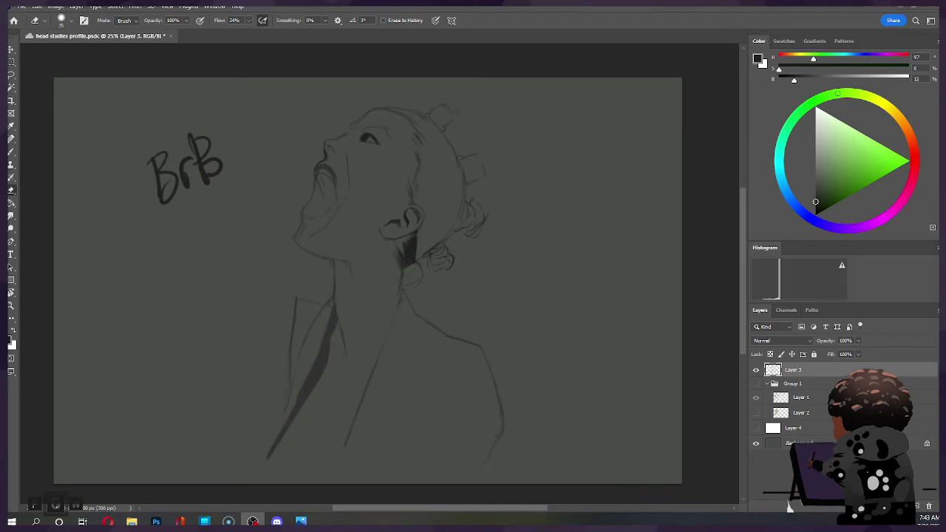
key("alt+Tab")
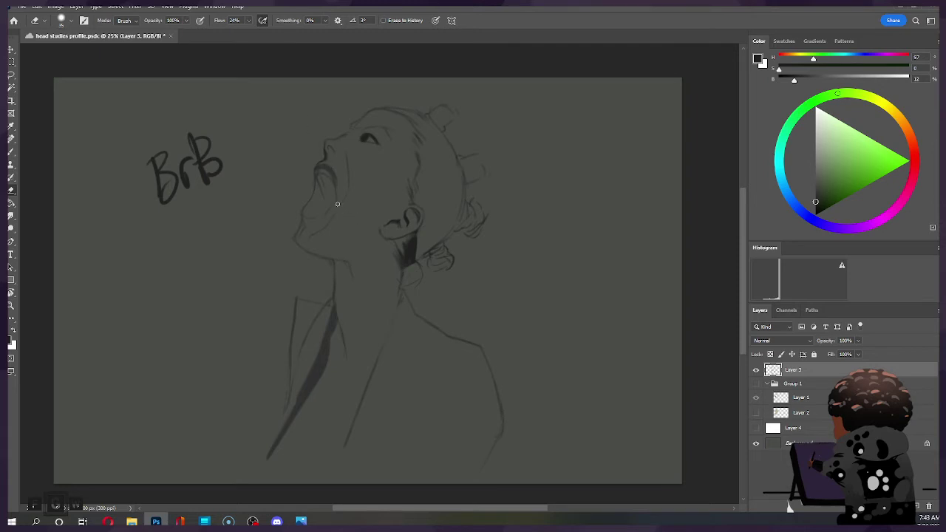
Redraw the upper-lip and inner-mouth lines with the brush at size 20 and tidy them with the eraser at size 30.
key("b")
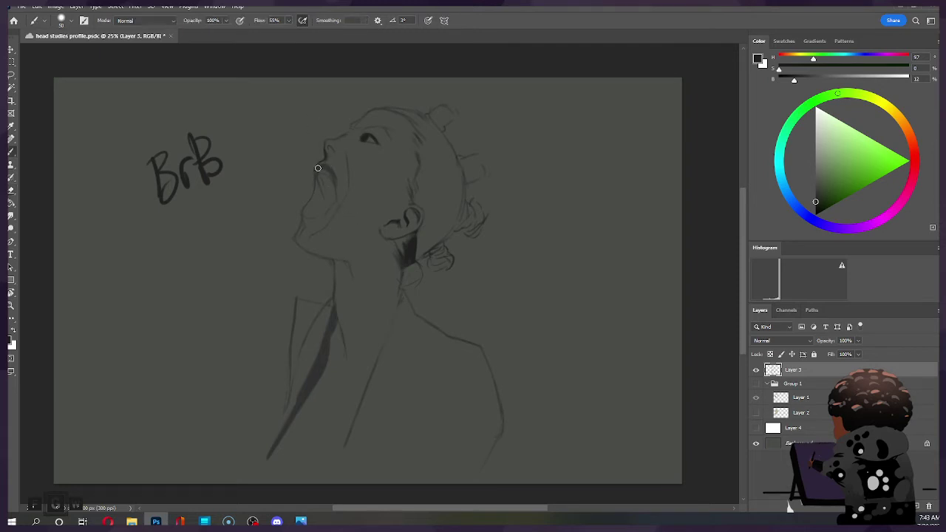
key("e")
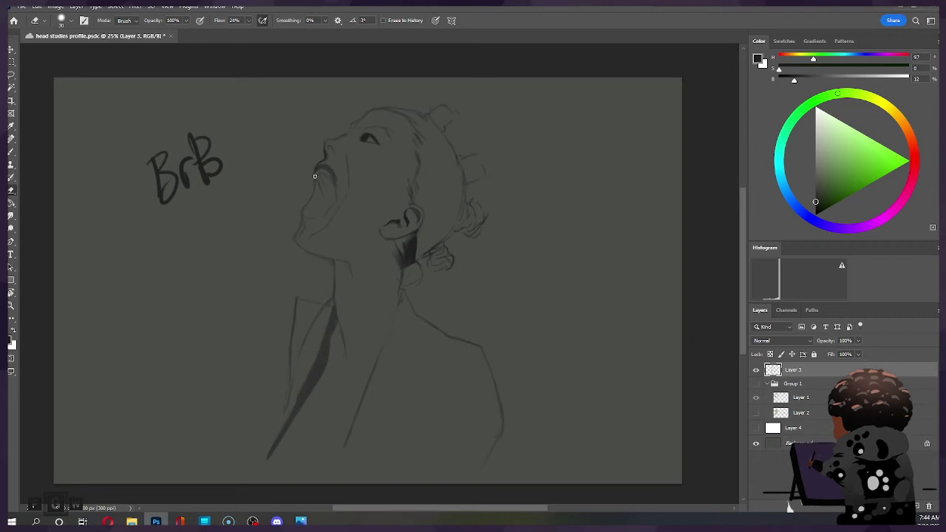
key("b")
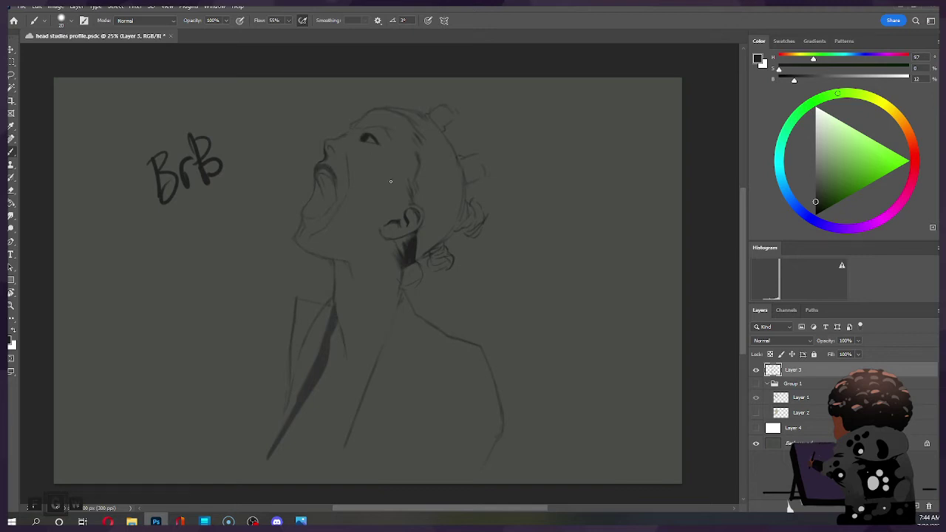
key("e")
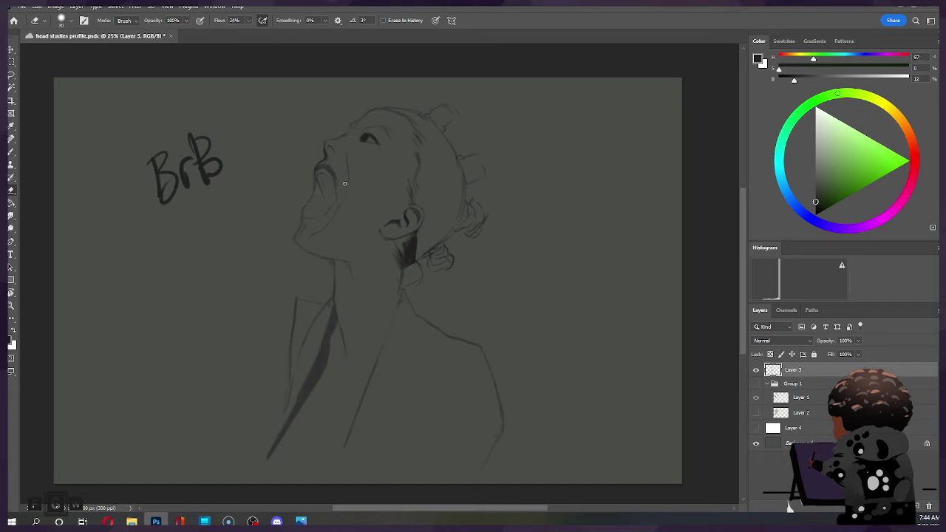
key("b")
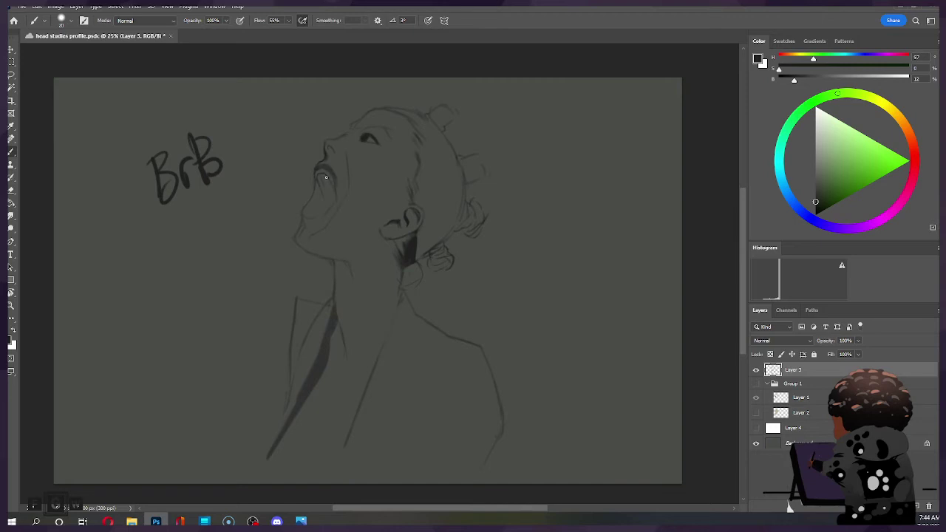
Soften the upper-lip area with the eraser at size 90, redraw it with a size 25 brush and consult the reference image.
key("e")
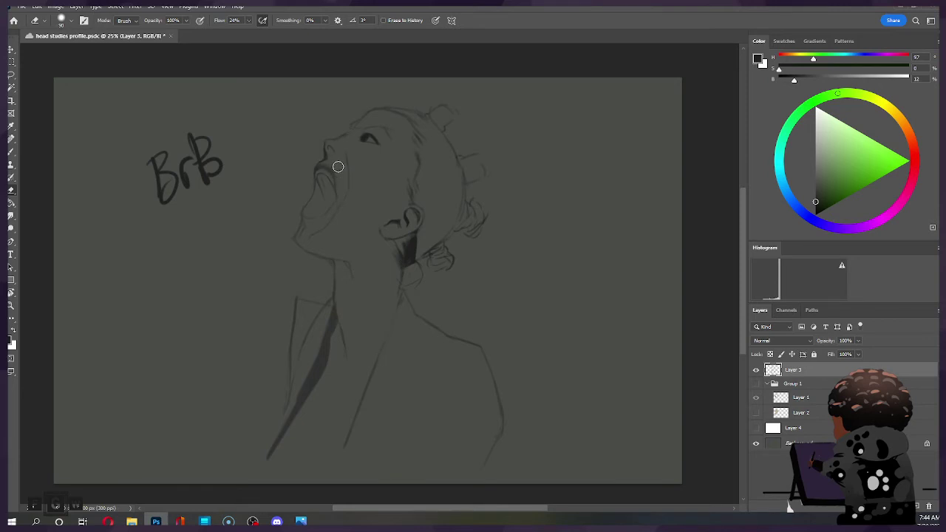
key("bracketright")
key("bracketright")
key("bracketright")
key("bracketleft")
key("b")
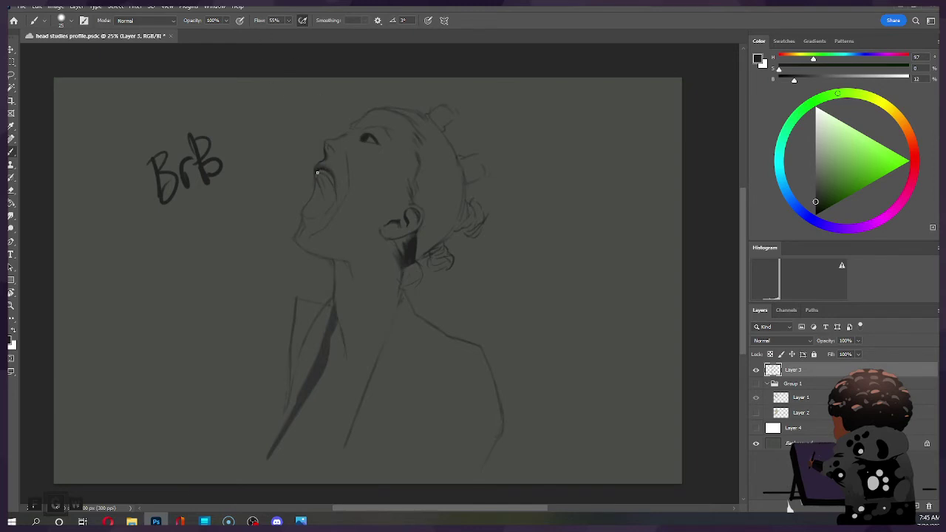
key("e")
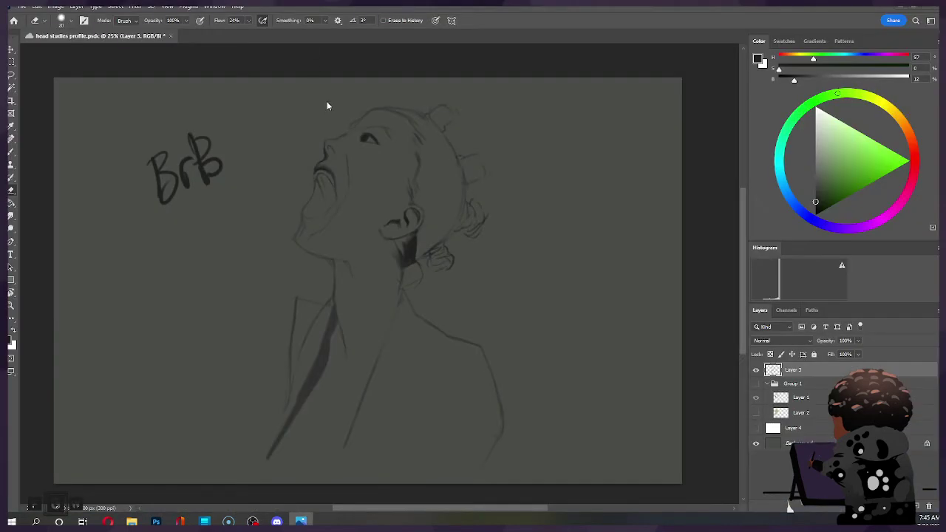
left_click(387, 92)
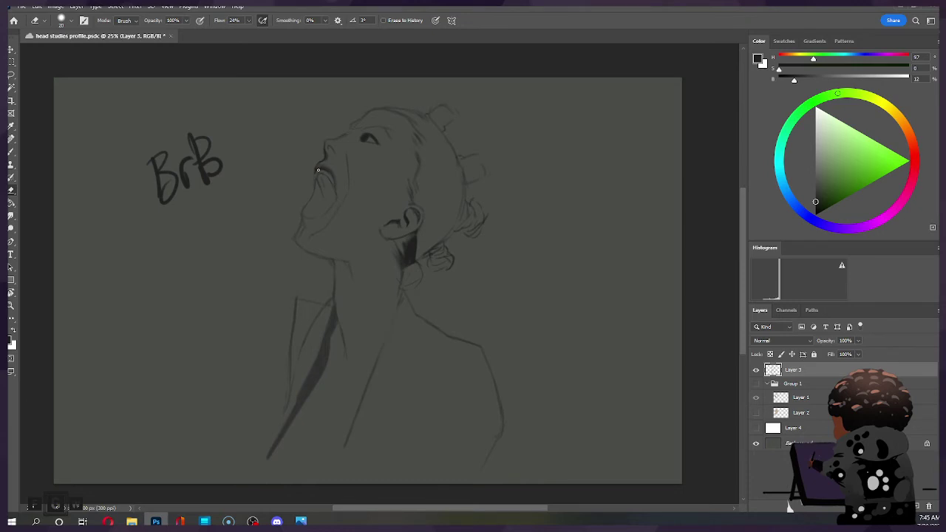
Refine the line below the upper lip with the size 25 brush, cleaning up with the eraser at sizes 30 and 40.
key("b")
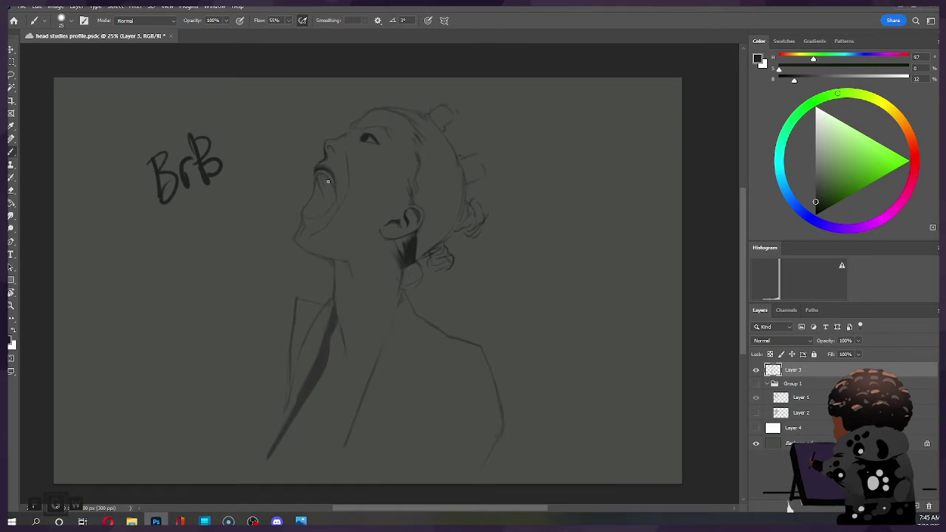
key("e")
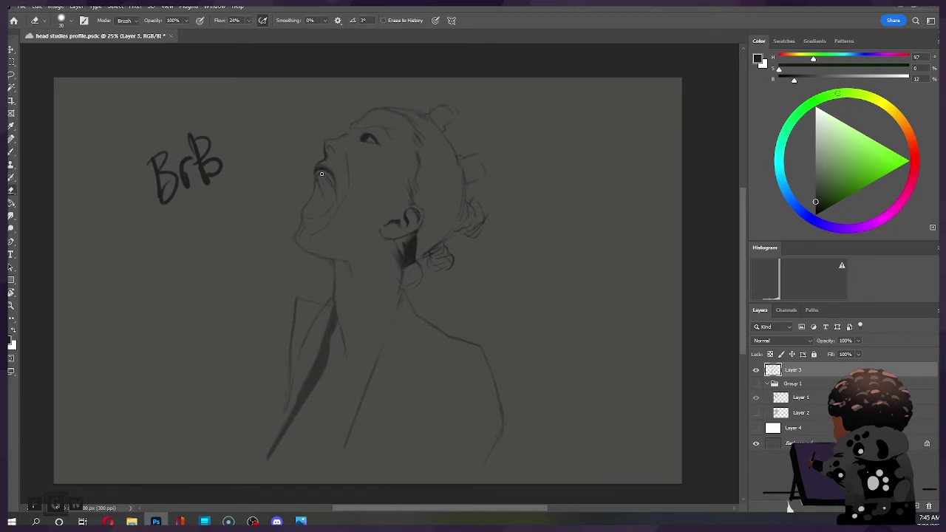
key("bracketright")
key("bracketright")
key("b")
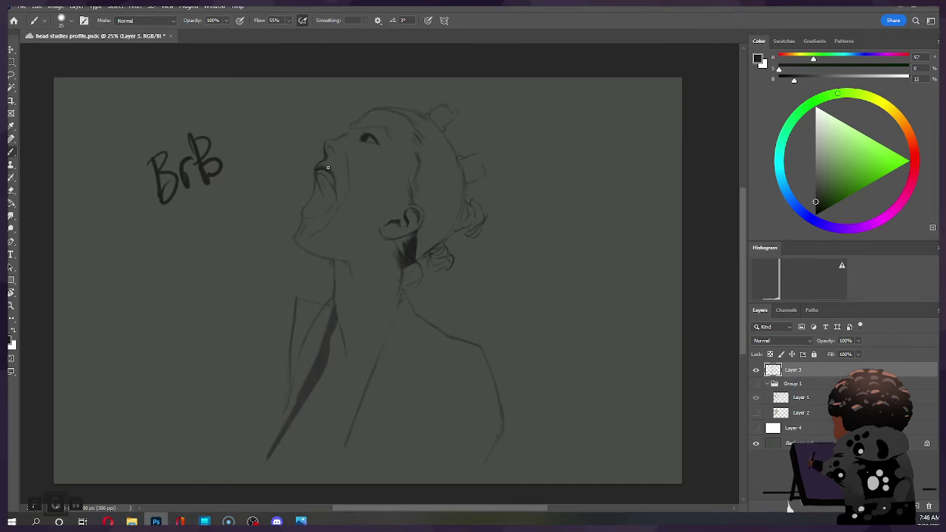
key("e")
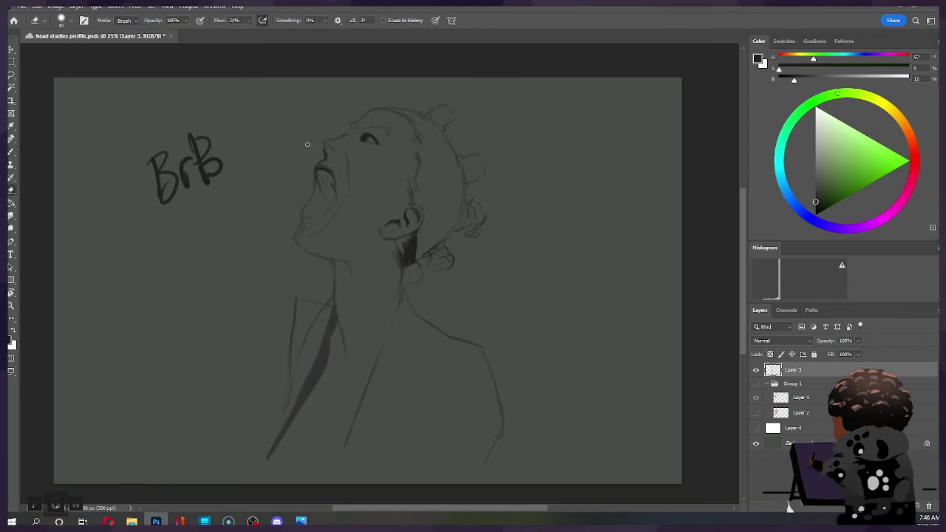
key("b")
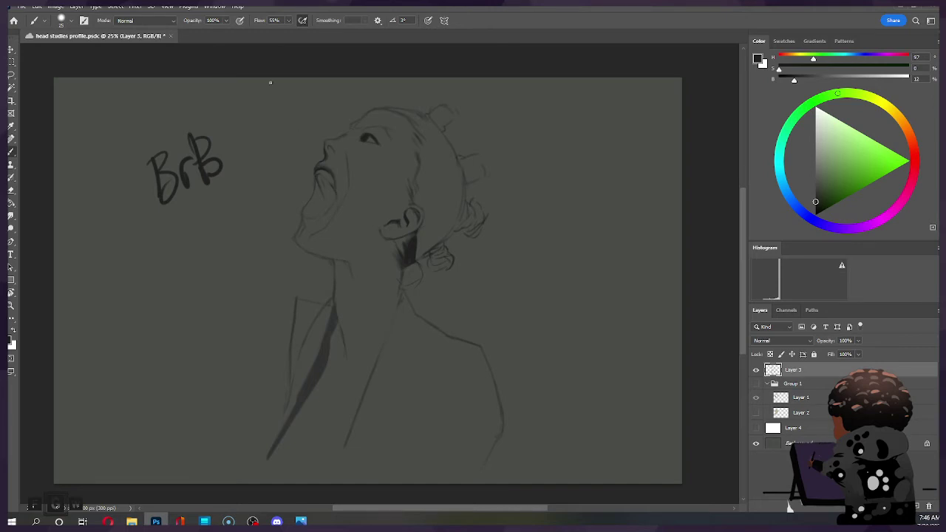
Stroke the inner edge of the upper lip, reduce the brush size and save the document.
left_click_drag(325, 172, 316, 176)
key("bracketleft")
key("bracketleft")
key("bracketleft")
key("ctrl+s")
Fade the upper mouth with the eraser at size 90, darken its inner lines with a size 40 brush and compare with the reference.
key("e")
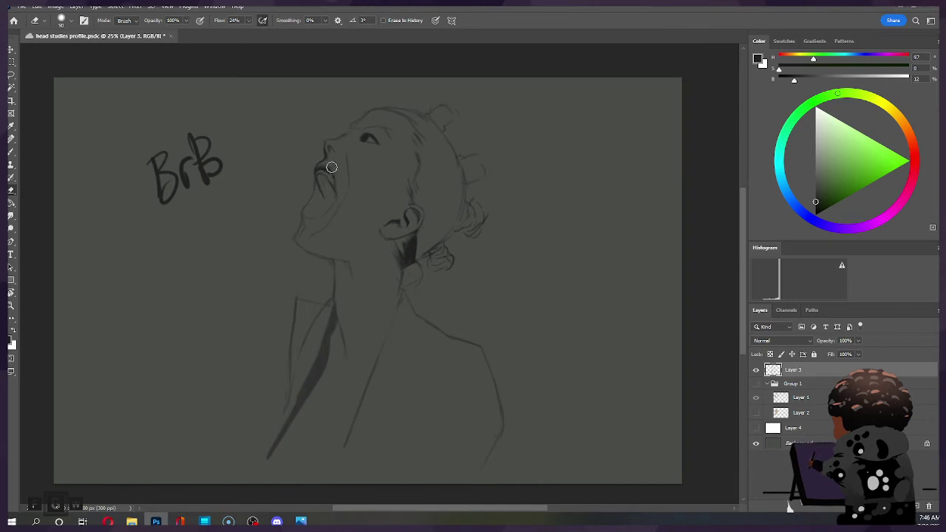
key("b")
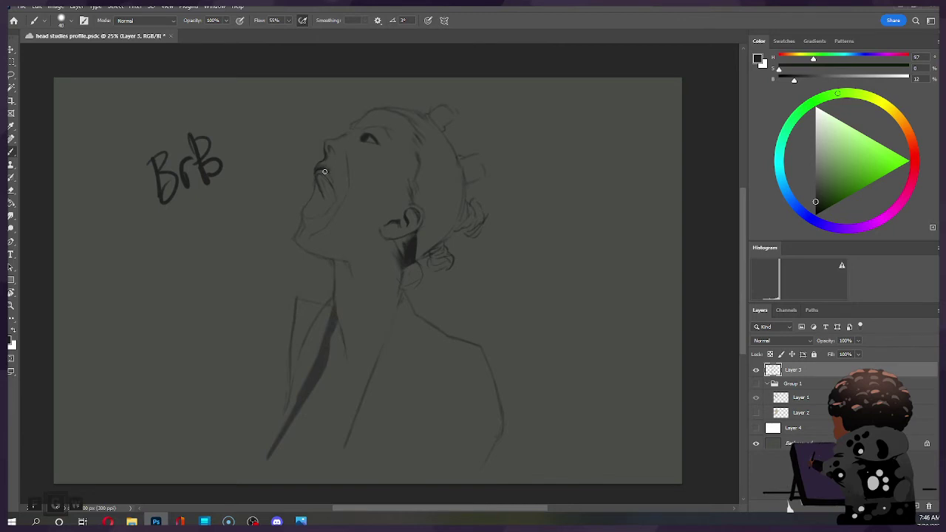
left_click_drag(323, 169, 331, 173)
left_click(333, 204)
key("e")
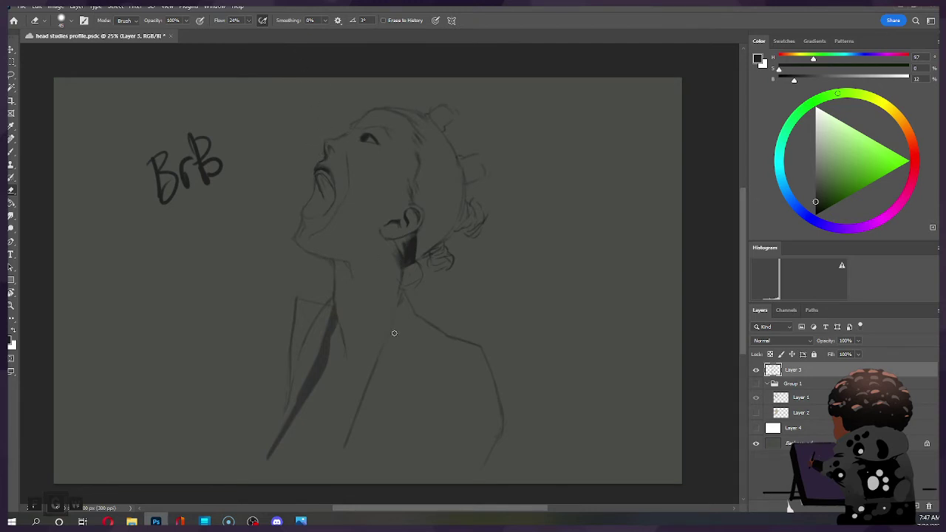
key("alt+Tab")
Strengthen the collar's top edge with a size 30 brush and fill the front and lower mouth cavity with dark tone at size 50.
key("b")
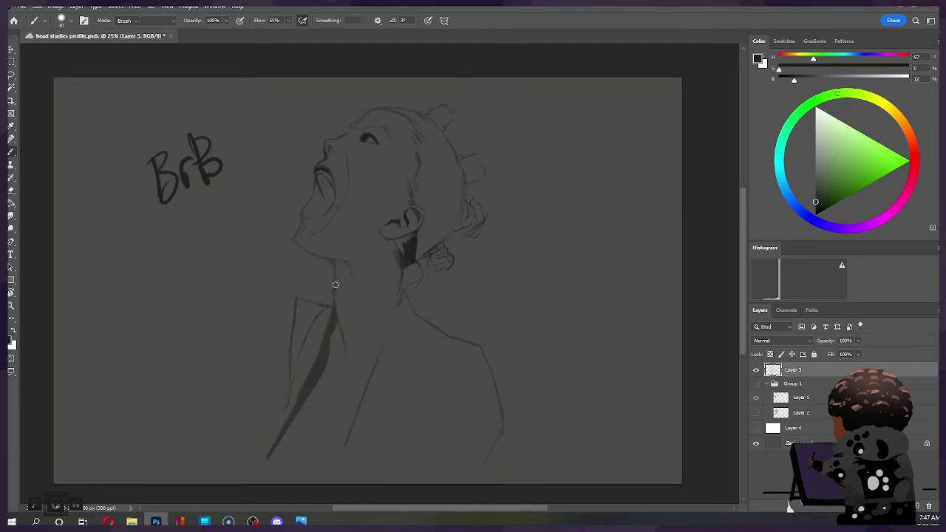
key("e")
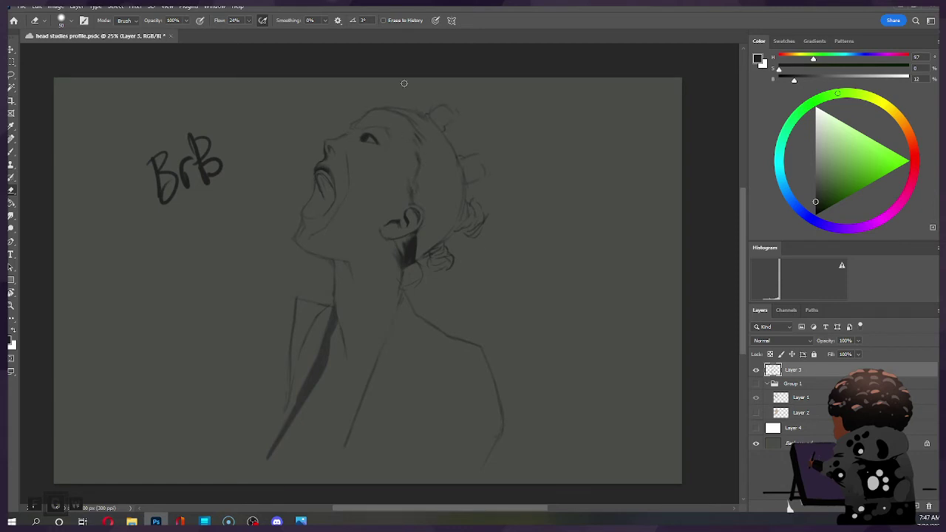
key("b")
mouse_move(318, 185)
left_mouse_down()
mouse_move(310, 206)
mouse_move(318, 196)
left_mouse_up()
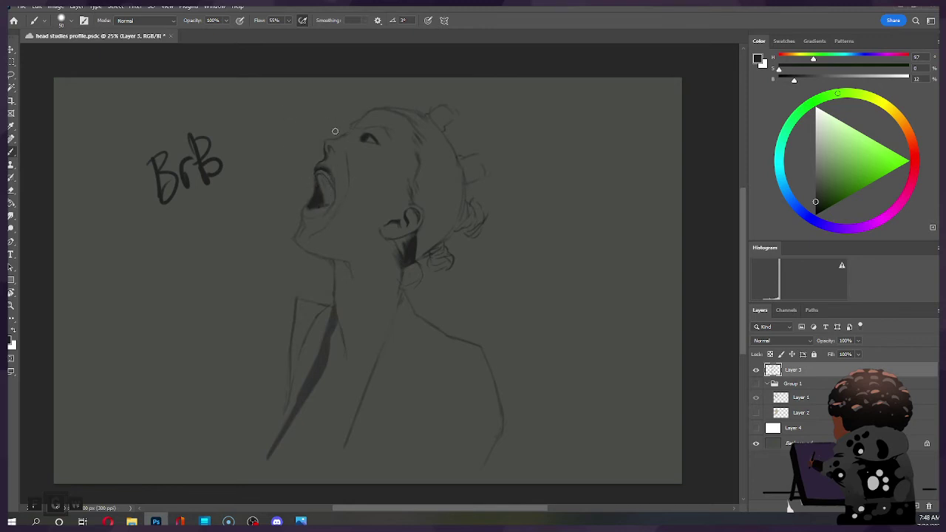
key("bracketright")
key("bracketright")
key("e")
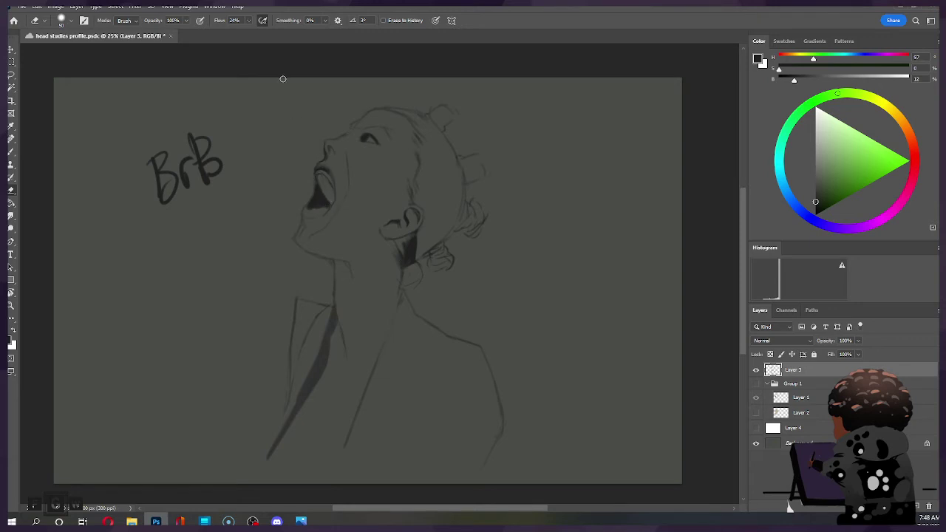
Shade the back of the open mouth with the brush at sizes 100 and 70, lifting lighter areas with the eraser at 50 and 40.
key("b")
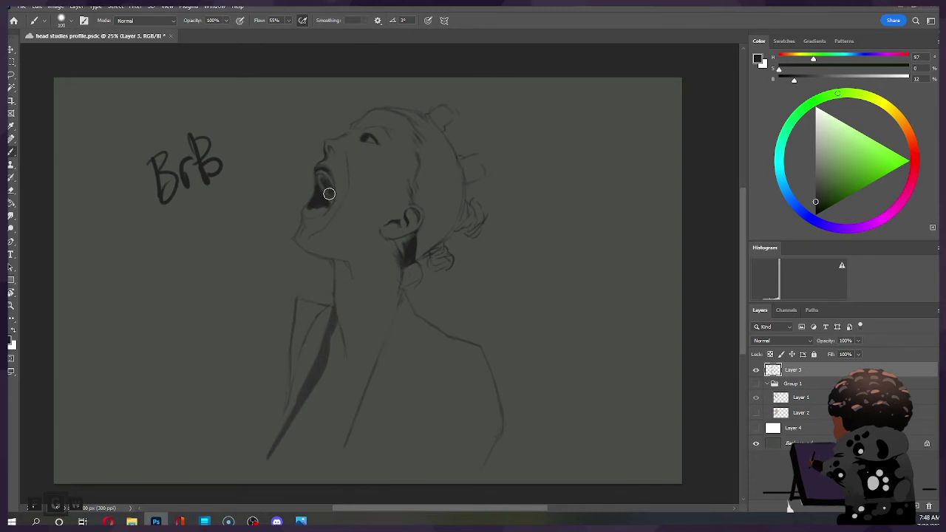
left_click_drag(331, 187, 325, 180)
left_click_drag(324, 181, 333, 175)
key("e")
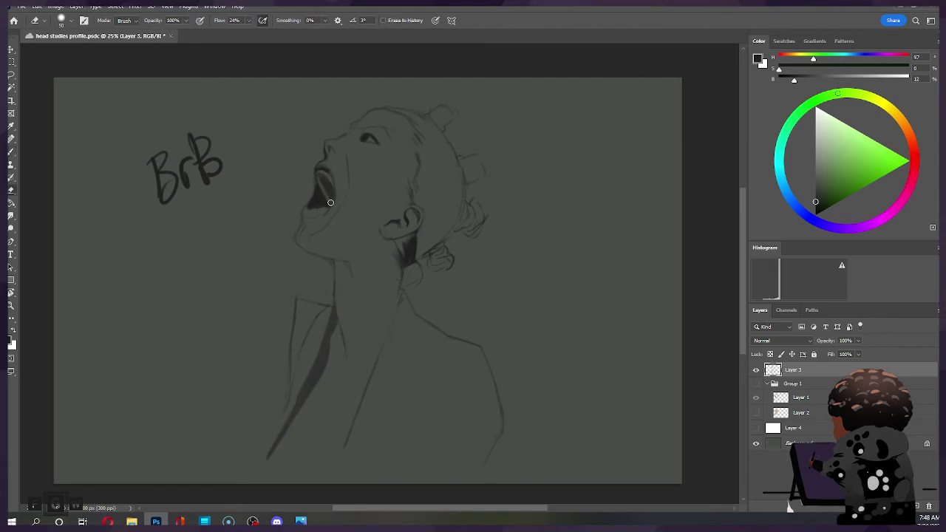
key("b")
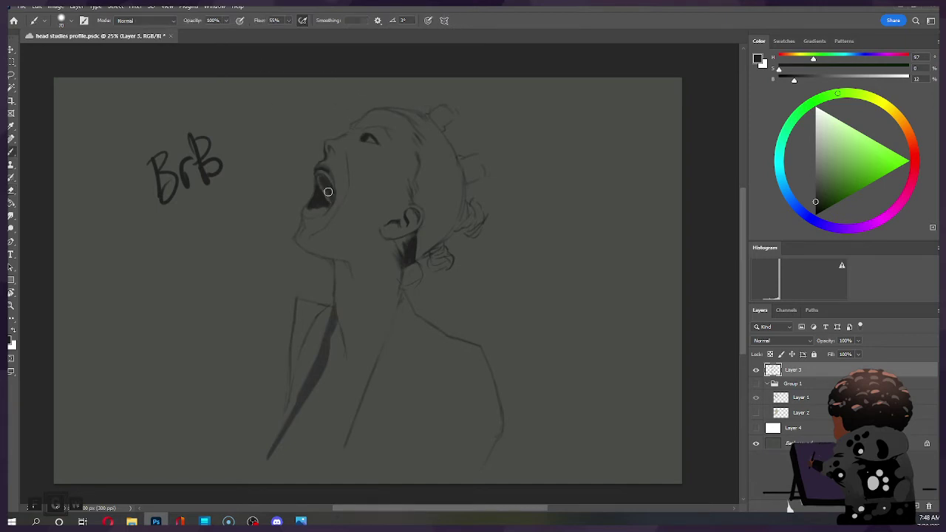
left_click_drag(328, 191, 324, 173)
key("e")
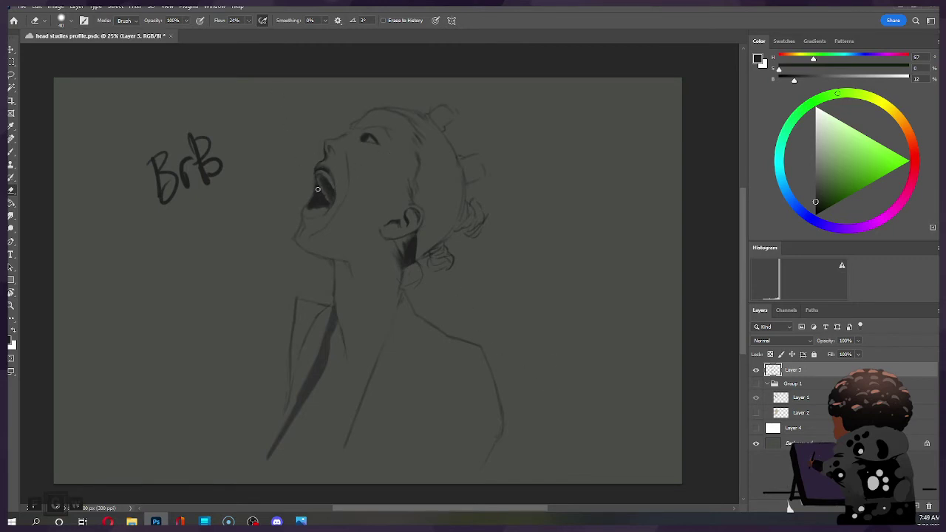
key("b")
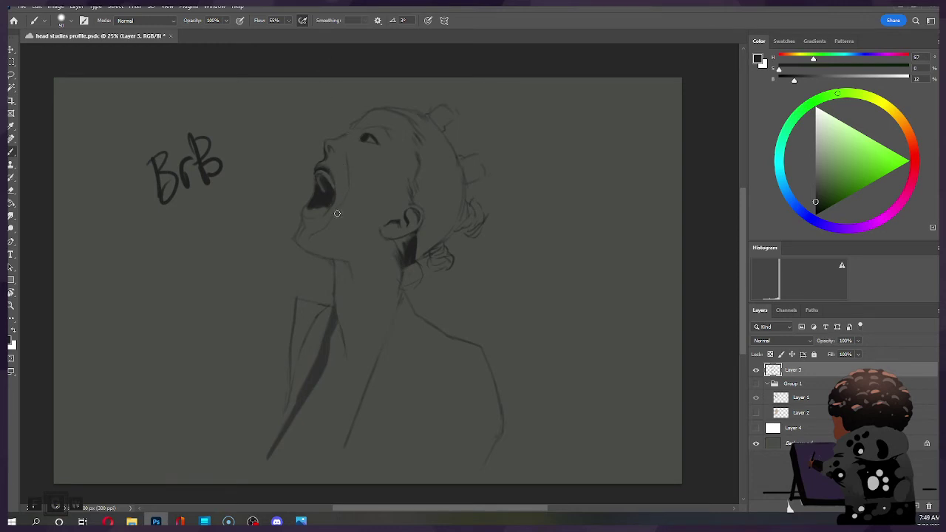
Lasso the back edge of the open mouth and use Free Transform to nudge it slightly inward and down.
key("l")
mouse_move(332, 166)
left_mouse_down()
mouse_move(334, 198)
mouse_move(320, 220)
mouse_move(348, 198)
mouse_move(340, 170)
mouse_move(374, 155)
left_mouse_up()
key("ctrl+t")
left_click_drag(343, 187, 337, 194)
left_click(488, 20)
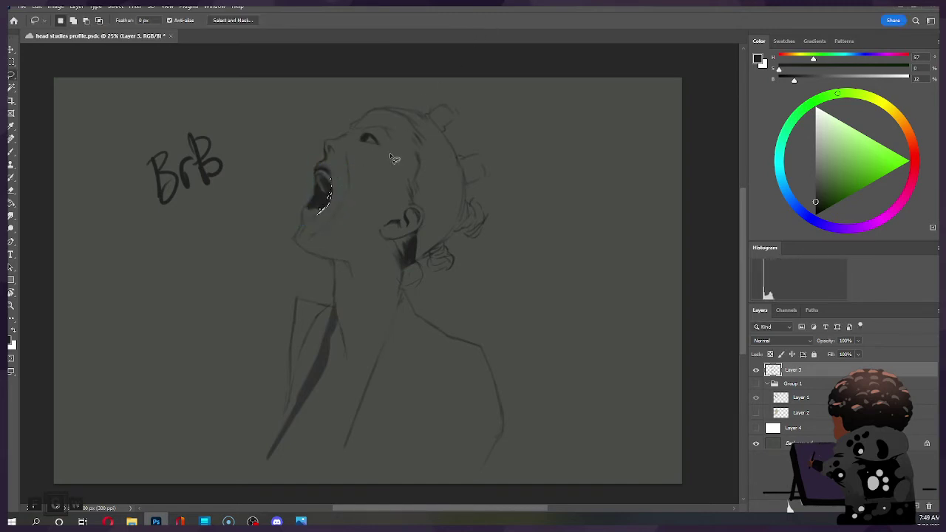
Clean up the reshaped mouth edge with the brush and eraser at size 40 and check it against the reference.
key("e")
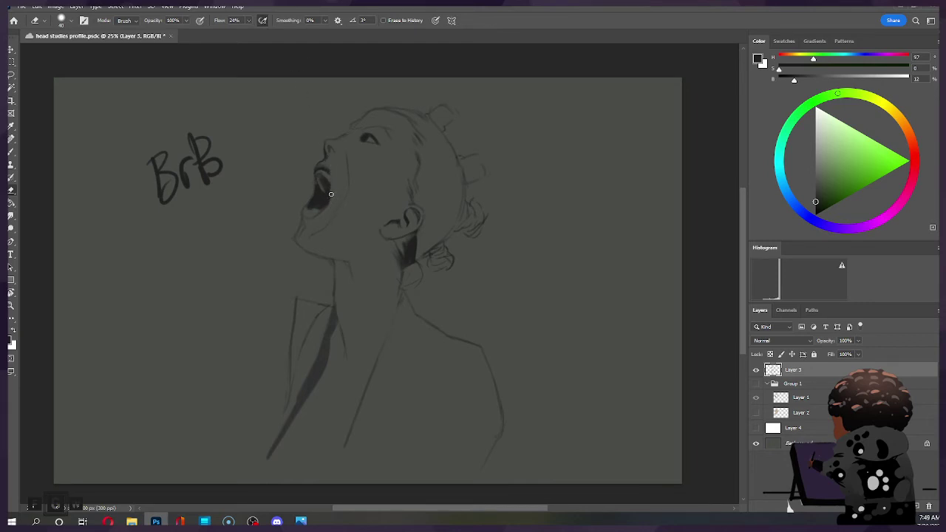
key("b")
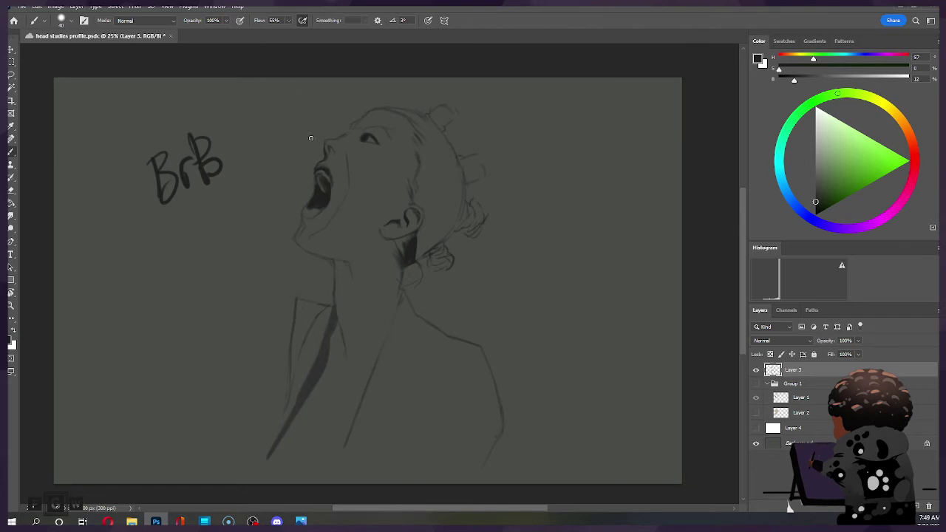
key("e")
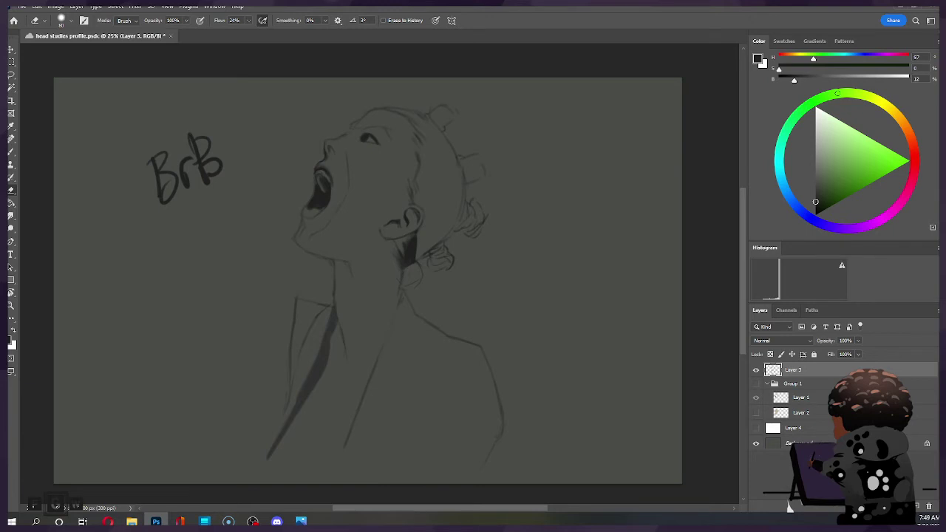
key("alt+Tab")
Darken the middle of the mouth cavity with a size 70 brush and trim its front edge with the eraser at size 100.
key("b")
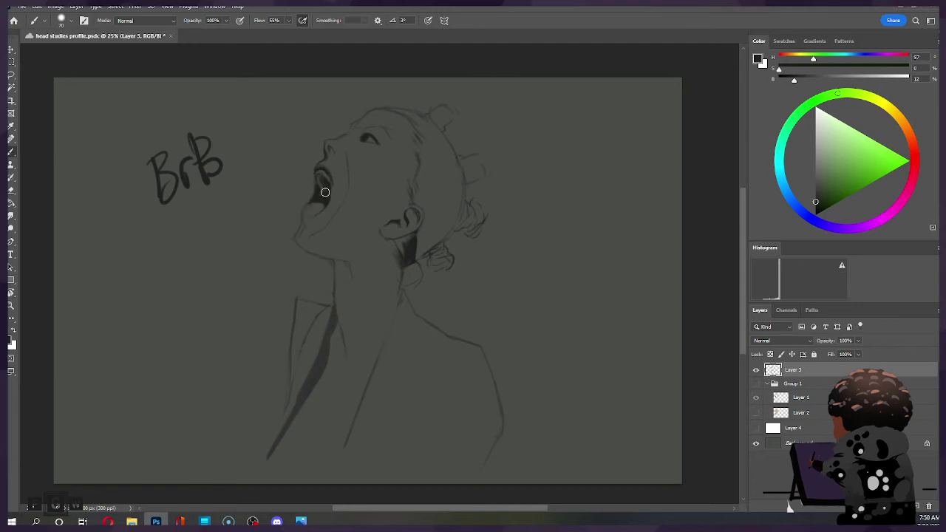
mouse_move(322, 192)
left_mouse_down()
mouse_move(303, 212)
mouse_move(338, 188)
left_mouse_up()
left_click_drag(323, 191, 312, 209)
key("e")
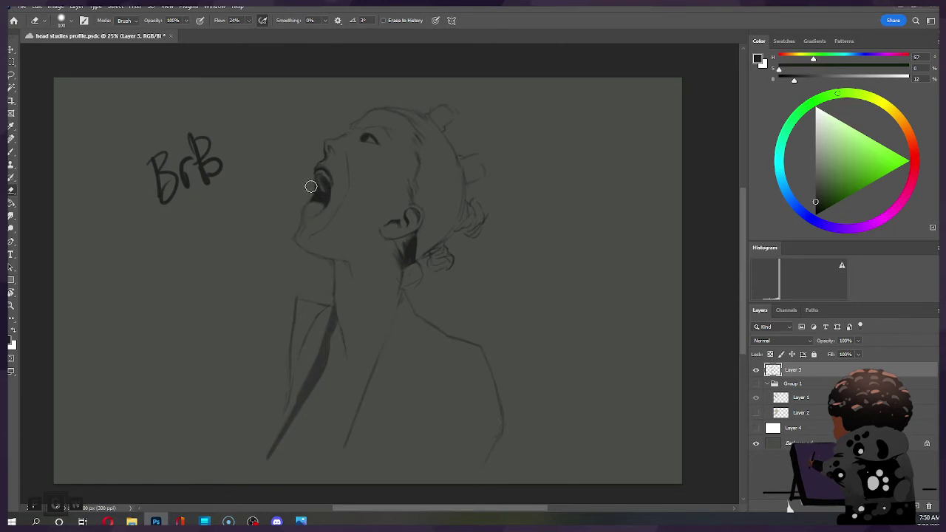
key("b")
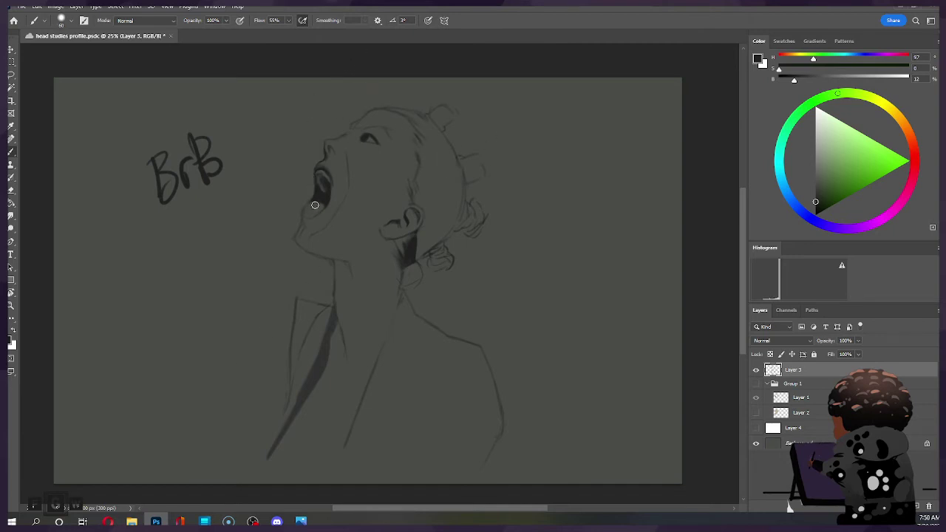
Extend the mouth shading down around the lower lip and darken its back edge with varying brush sizes, checking the reference.
key("bracketright")
mouse_move(311, 211)
left_mouse_down()
mouse_move(335, 181)
mouse_move(311, 209)
left_mouse_up()
key("bracketright")
key("bracketleft")
key("bracketleft")
key("bracketleft")
key("bracketright")
key("bracketleft")
key("bracketleft")
key("bracketleft")
key("bracketleft")
key("bracketleft")
left_click_drag(330, 179, 332, 193)
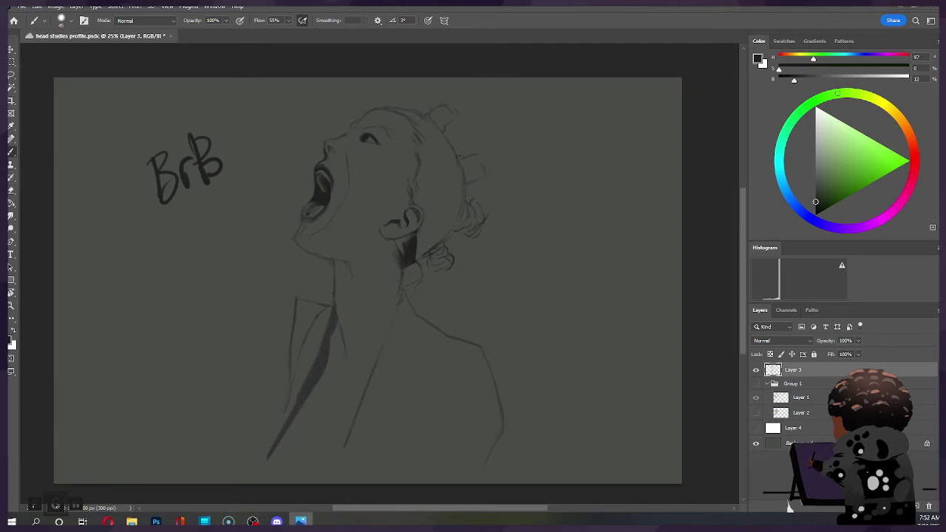
left_click(390, 68)
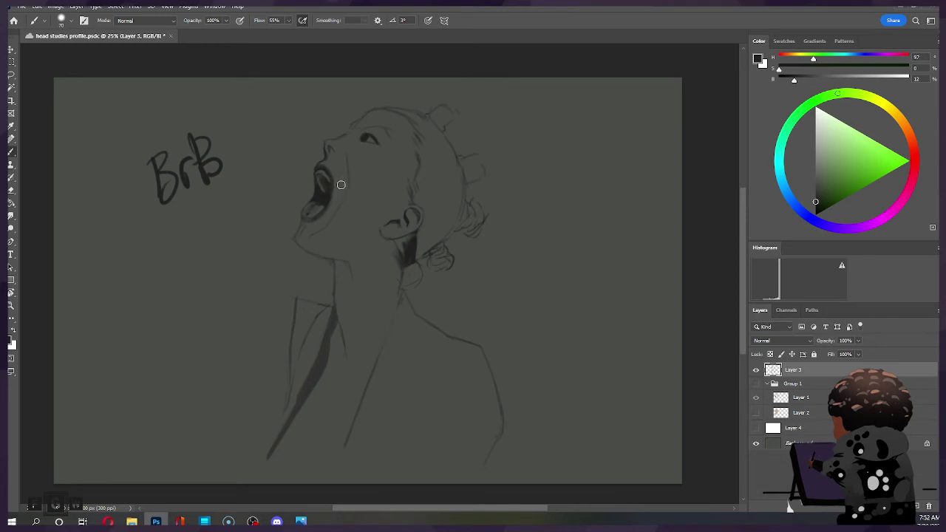
Refine the forehead and nose-bridge contour of the face with a smaller brush and the eraser at size 40.
key("bracketleft")
key("bracketleft")
key("bracketleft")
key("e")
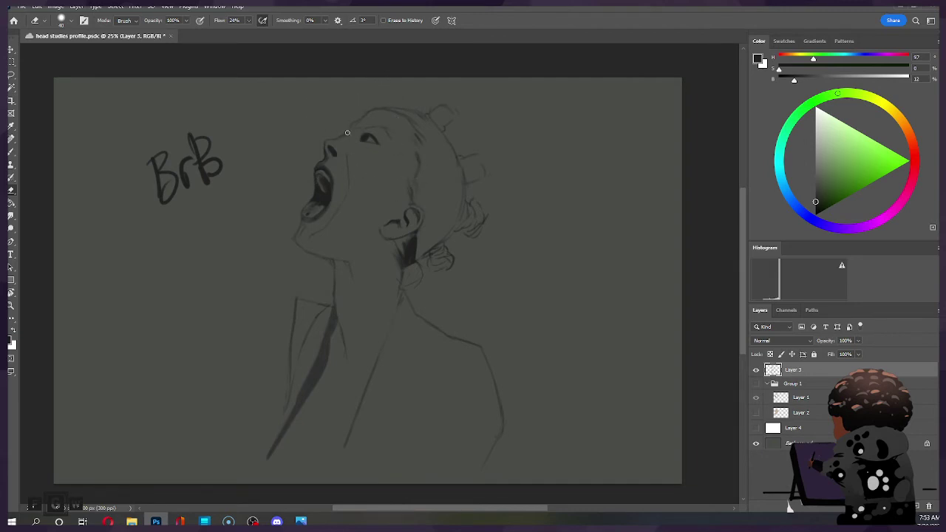
key("bracketright")
key("bracketright")
key("b")
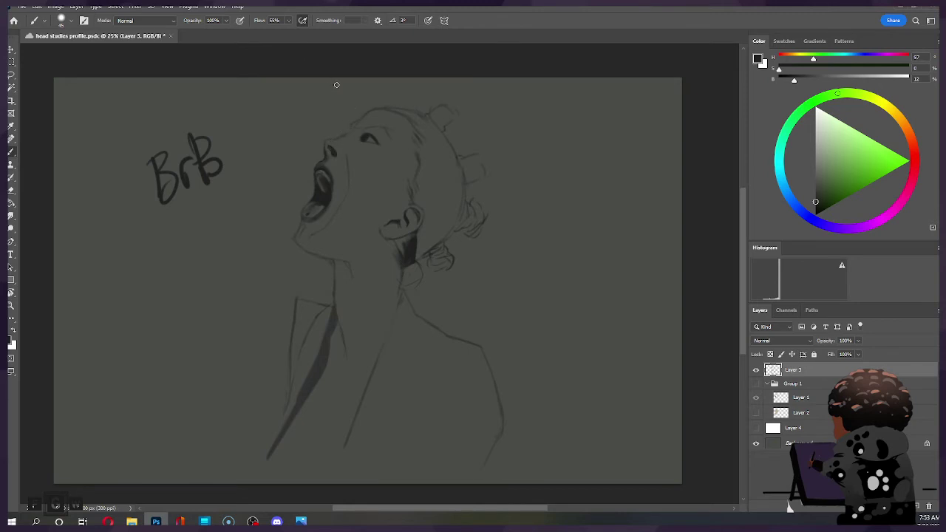
Lighten the nose tip with the eraser at size 90 and redraw the nose bridge with a size 40 brush.
key("e")
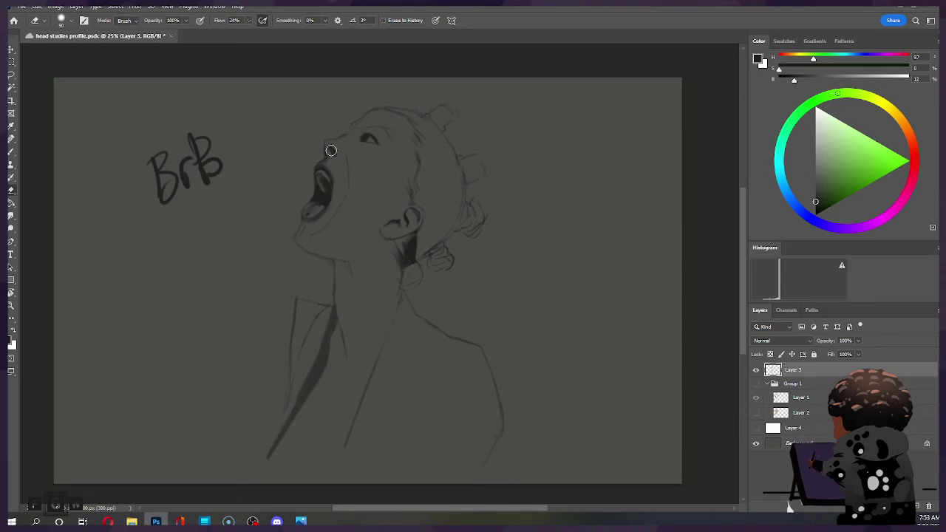
key("ctrl")
key("]")
key("b")
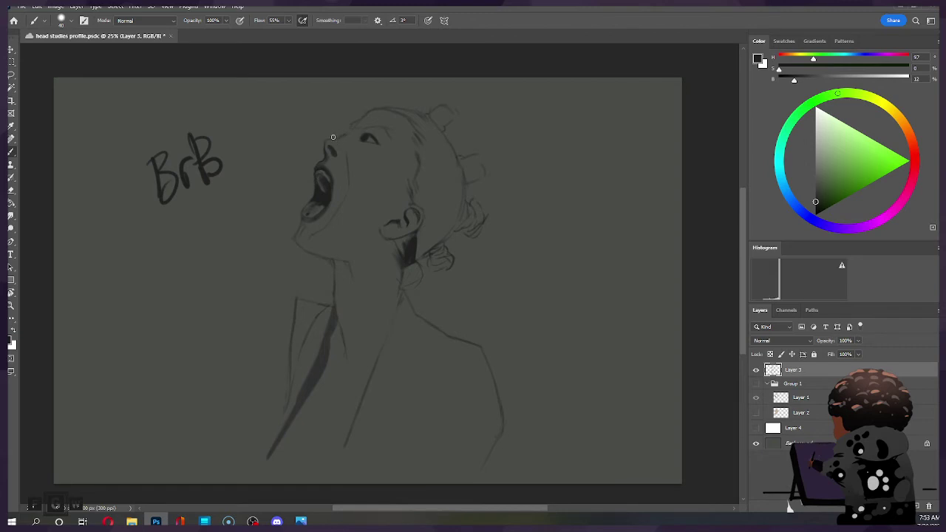
Trim the outer edge of the nose tip with the eraser at size 45.
key("e")
key("bracketleft")
key("bracketleft")
key("bracketleft")
key("bracketleft")
key("bracketleft")
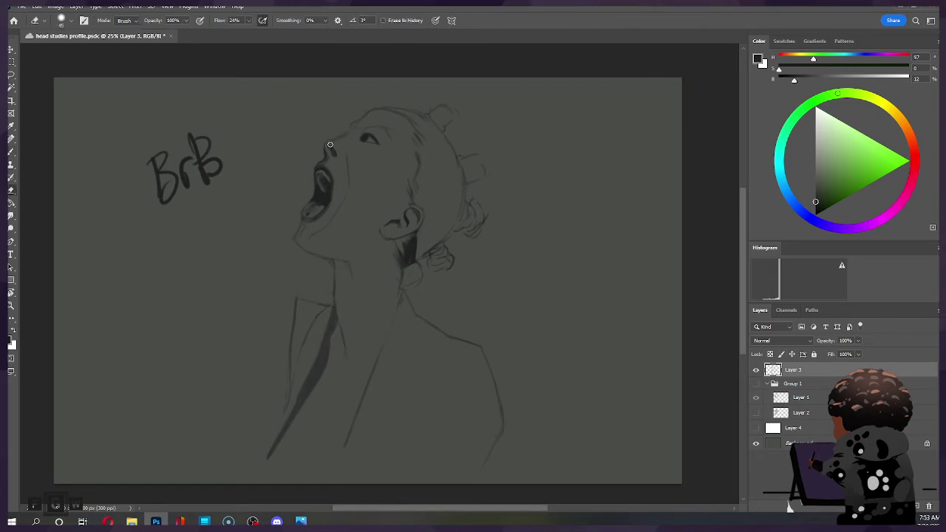
left_click_drag(329, 143, 333, 141)
key("alt+Tab")
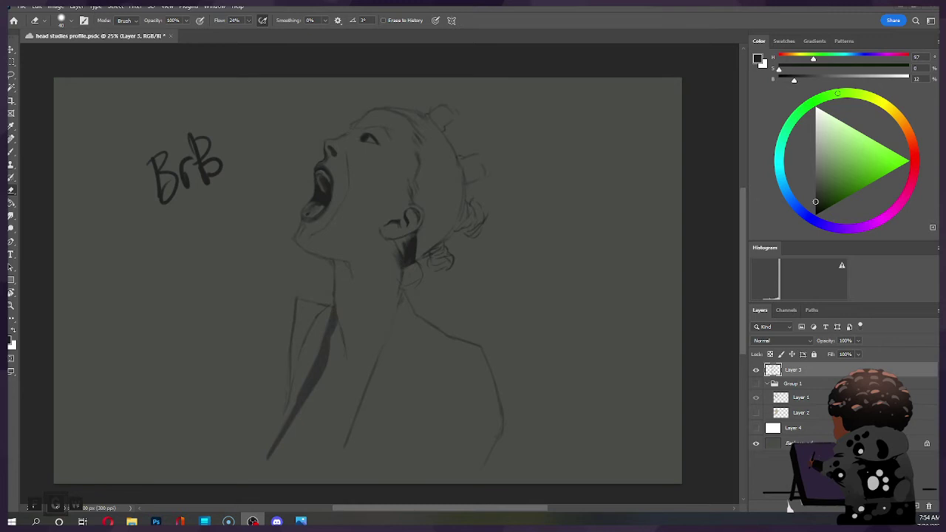
Redraw the profile line from the nose tip up to the forehead with a size 30 brush, cleaning it with the eraser.
left_click(419, 54)
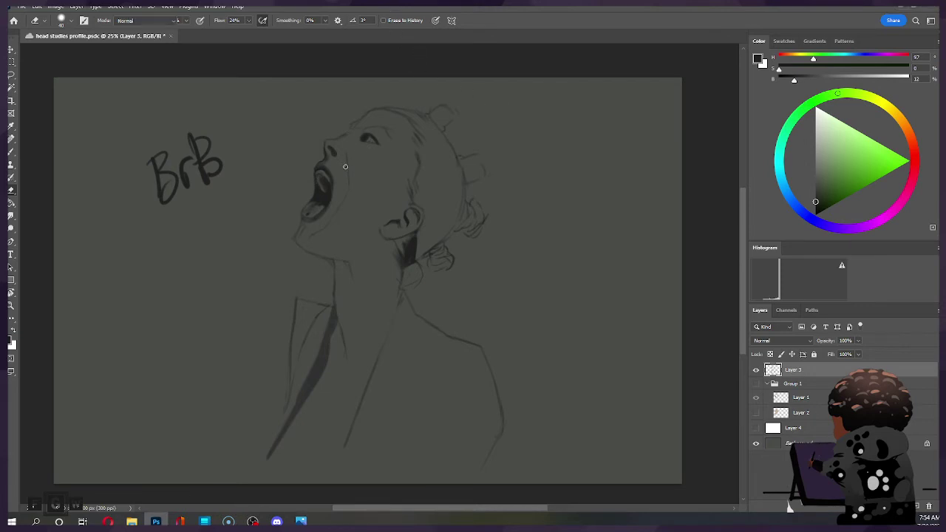
key("b")
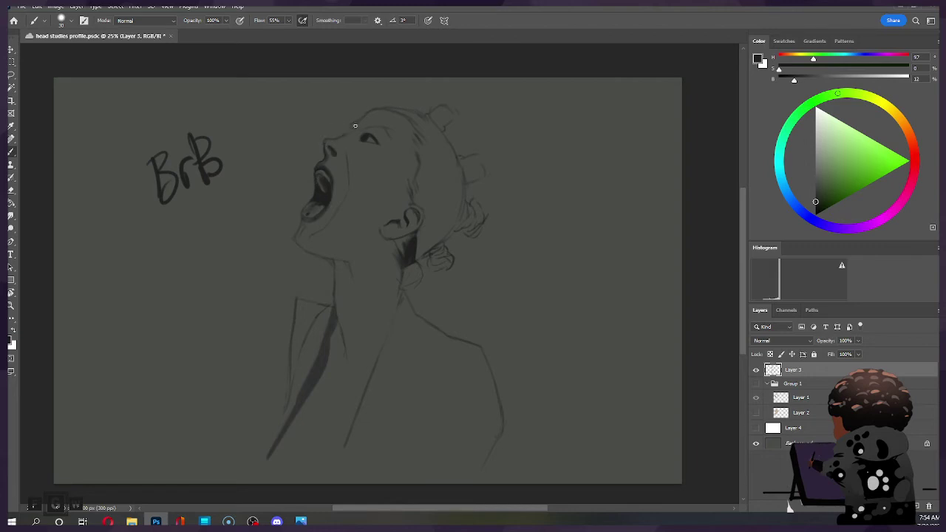
key("e")
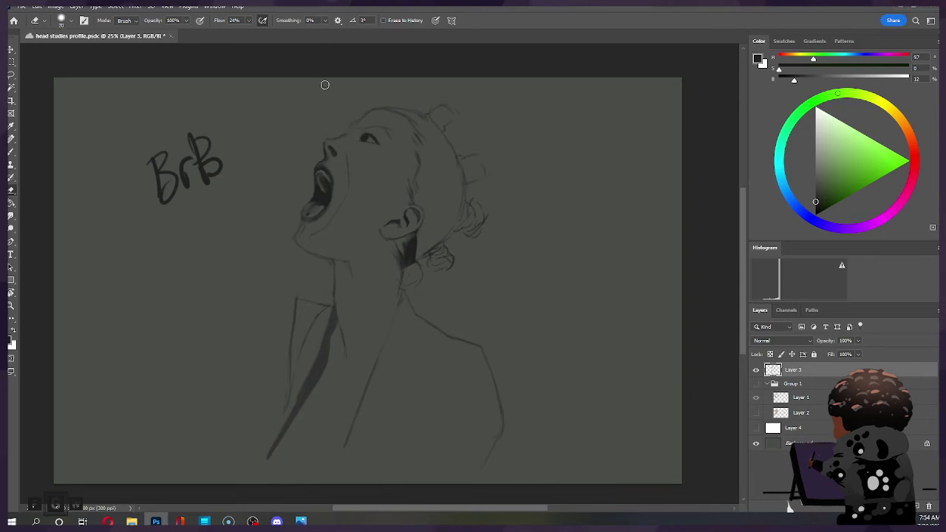
key("b")
left_click_drag(325, 143, 358, 127)
key("e")
key("b")
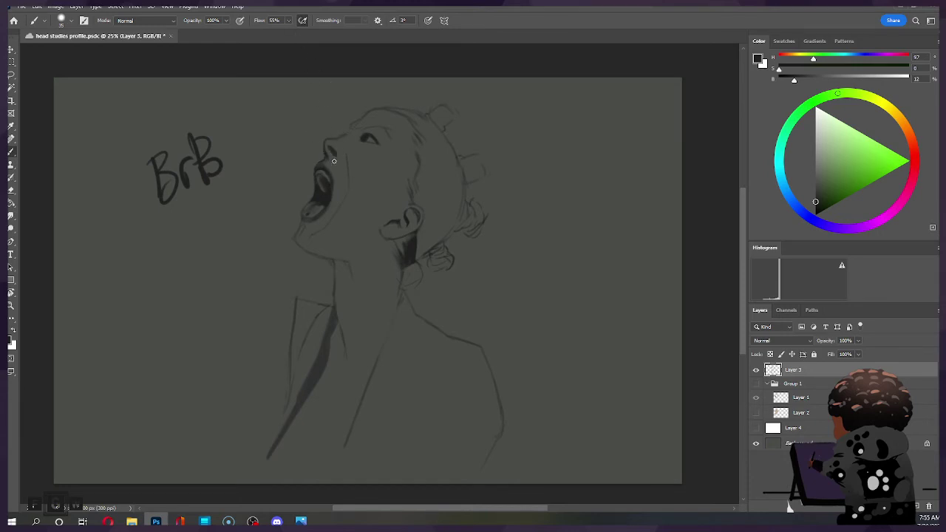
Touch up the area around the nose and eye with the size 100 eraser and size 50 brush, and save the document.
key("e")
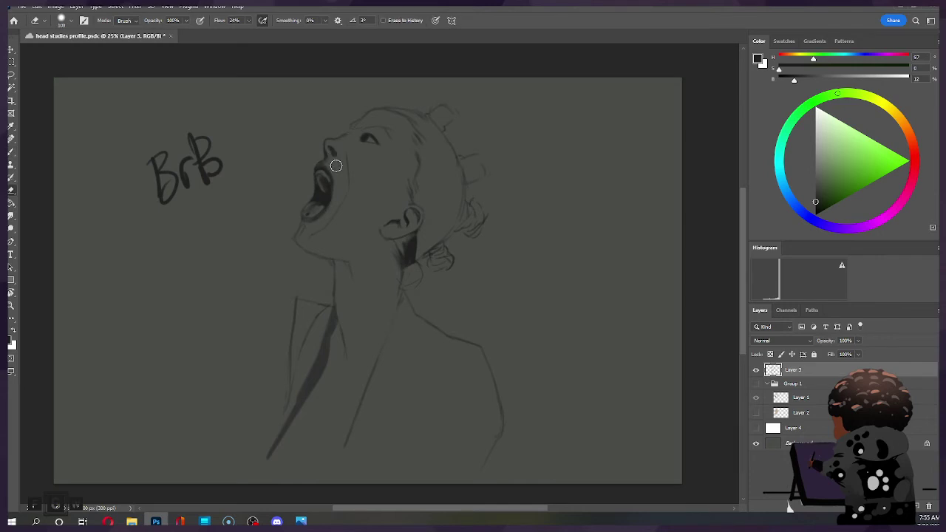
key("b")
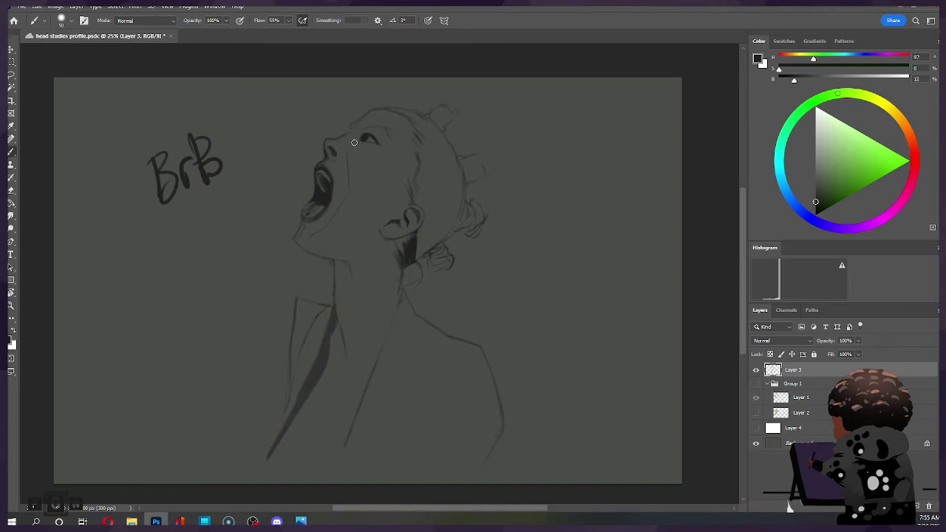
key("e")
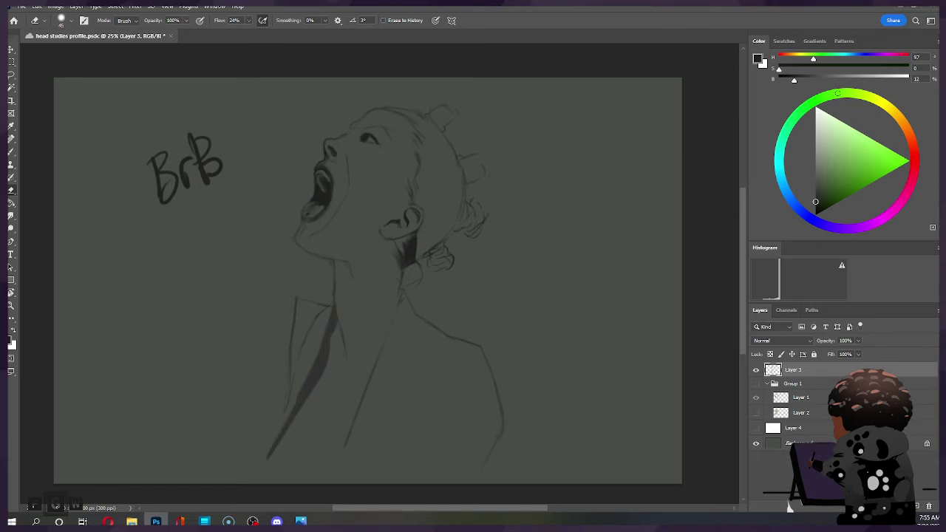
key("alt+Tab")
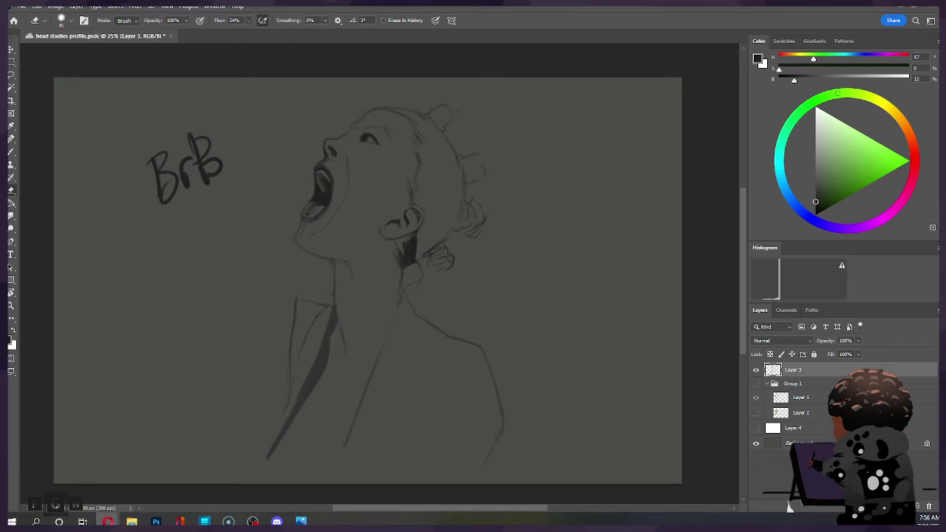
key("ctrl+s")
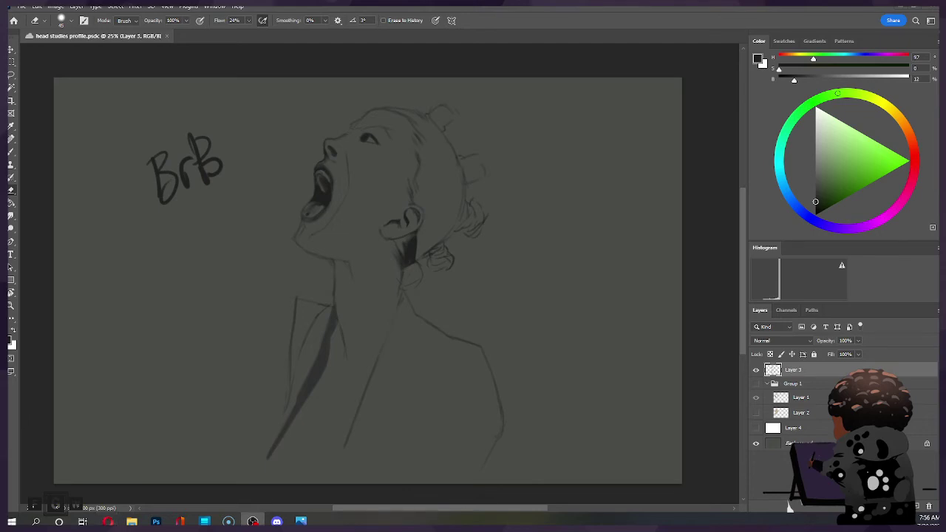
Switch to OBS and select the screen 1 source of the tabs scene.
left_click(253, 522)
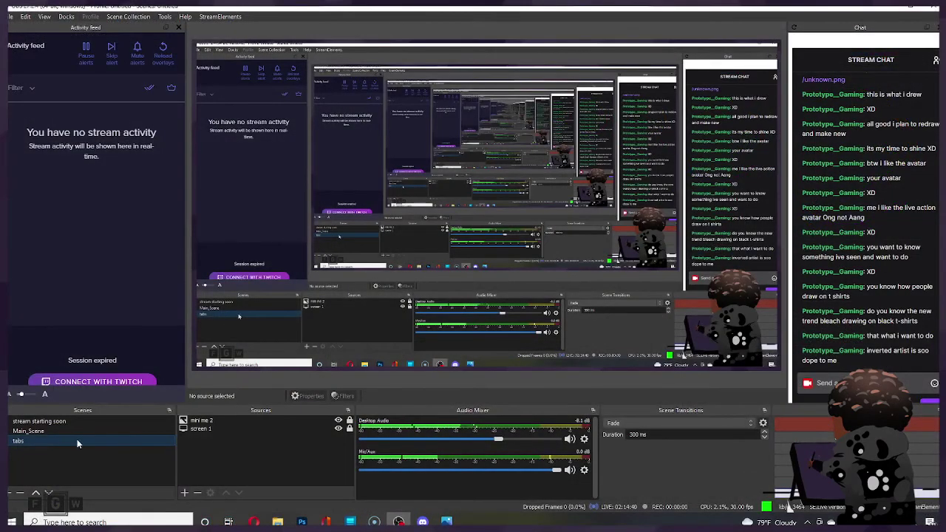
left_click(221, 429)
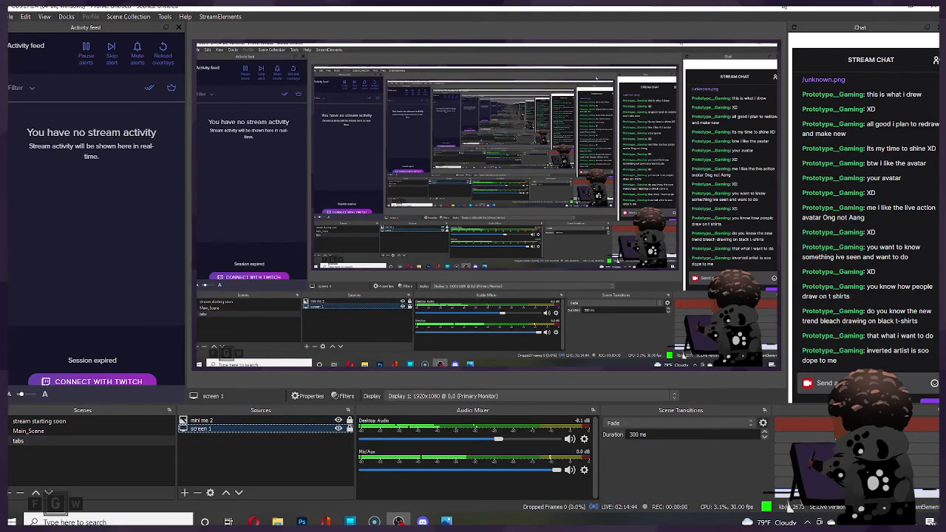
Switch to the browser, look through the web and image results for "bleach drawing on t shirts", and return to Photoshop.
key("alt+Tab")
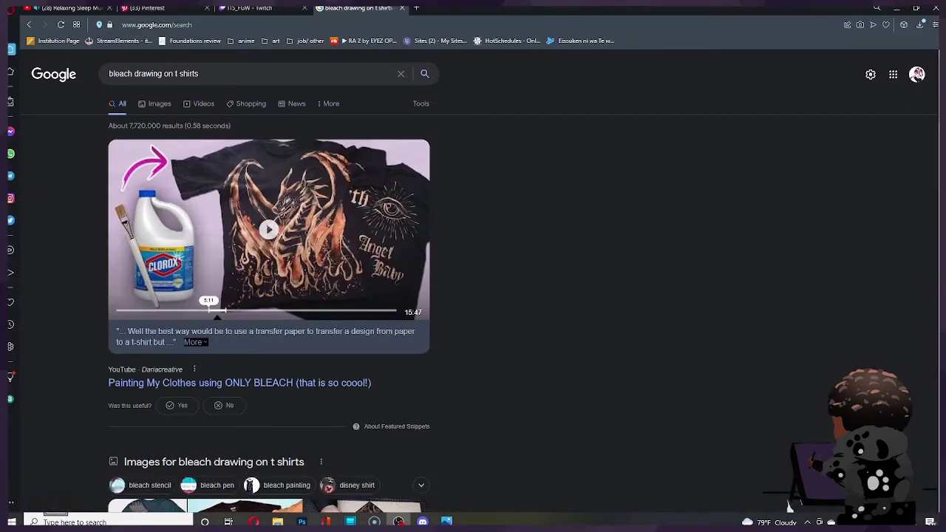
scroll(274, 229, "down", 2)
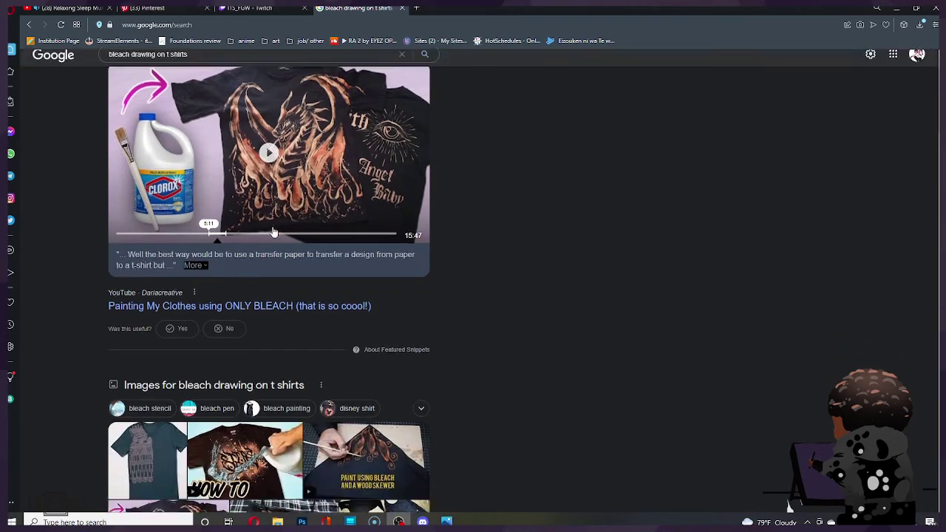
scroll(289, 164, "up", 1)
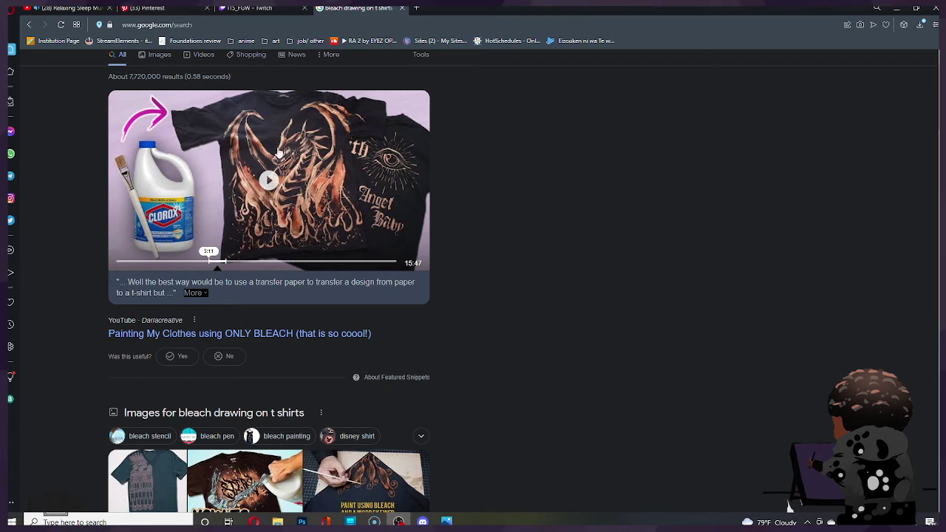
scroll(287, 202, "down", 4)
scroll(268, 221, "down", 2)
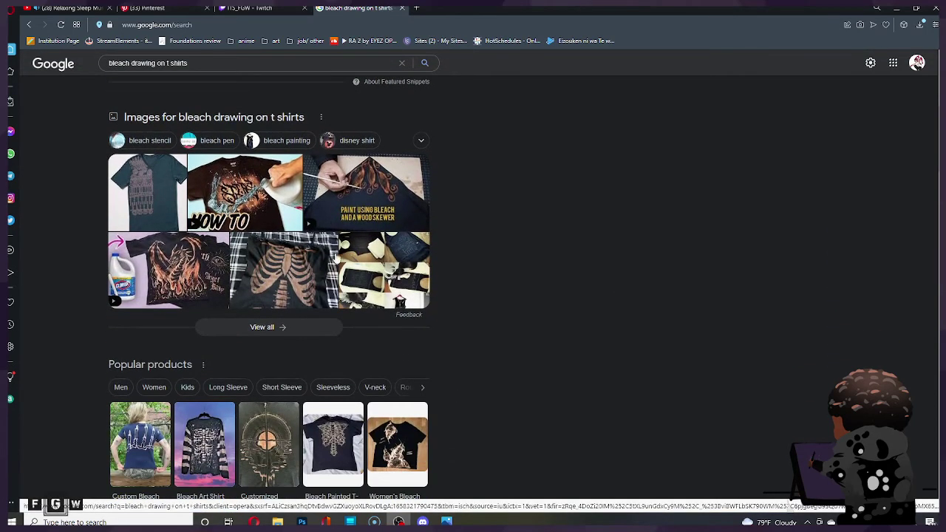
scroll(298, 221, "down", 3)
scroll(247, 218, "up", 6)
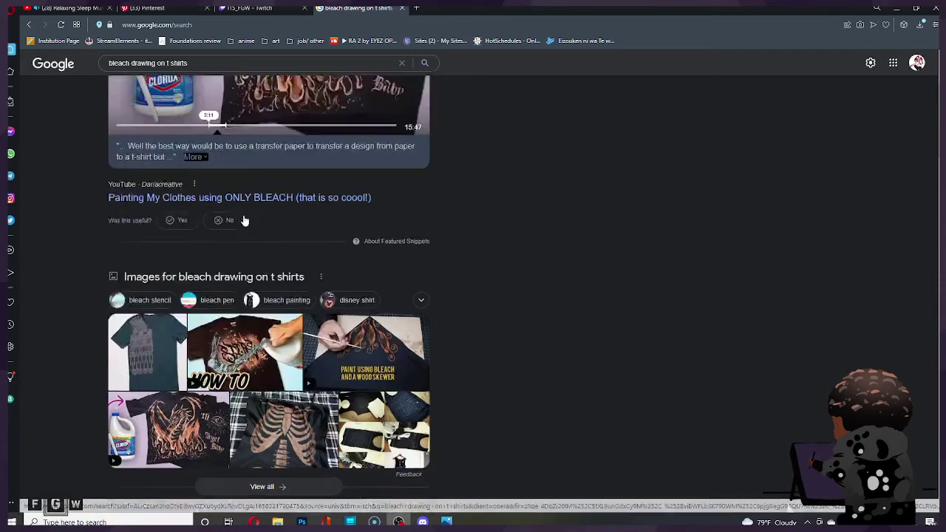
left_click(155, 103)
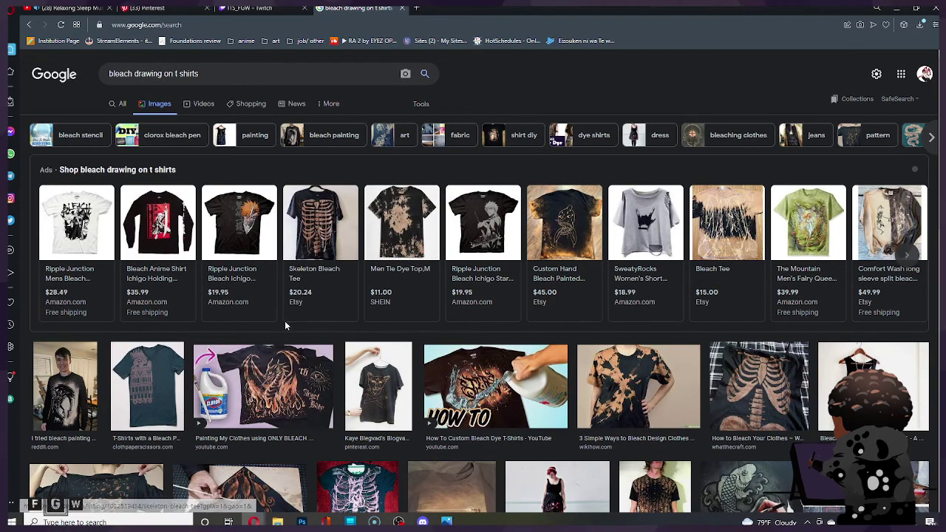
scroll(285, 318, "down", 3)
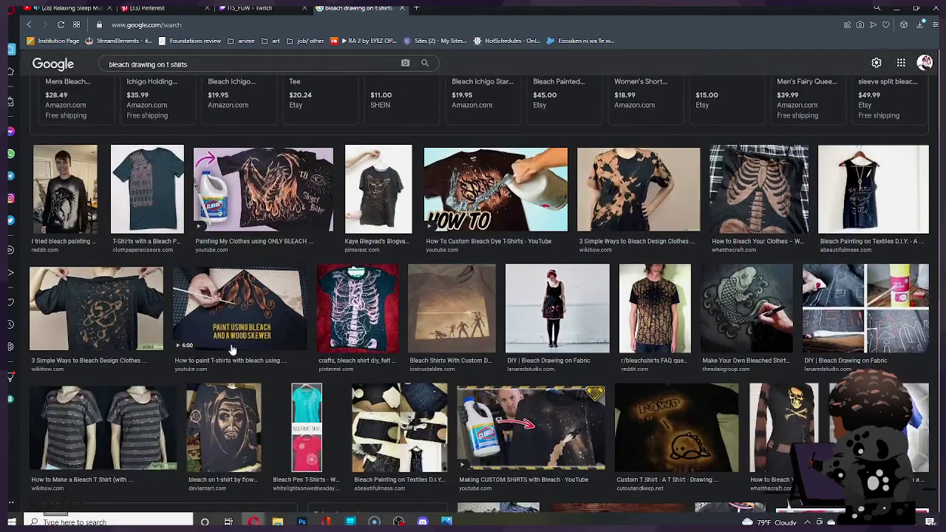
scroll(224, 358, "down", 2)
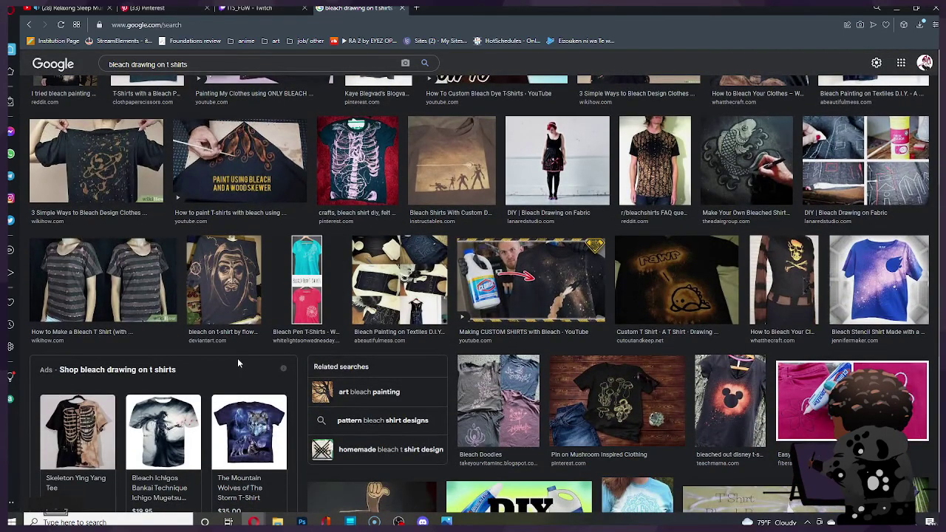
scroll(303, 345, "up", 6)
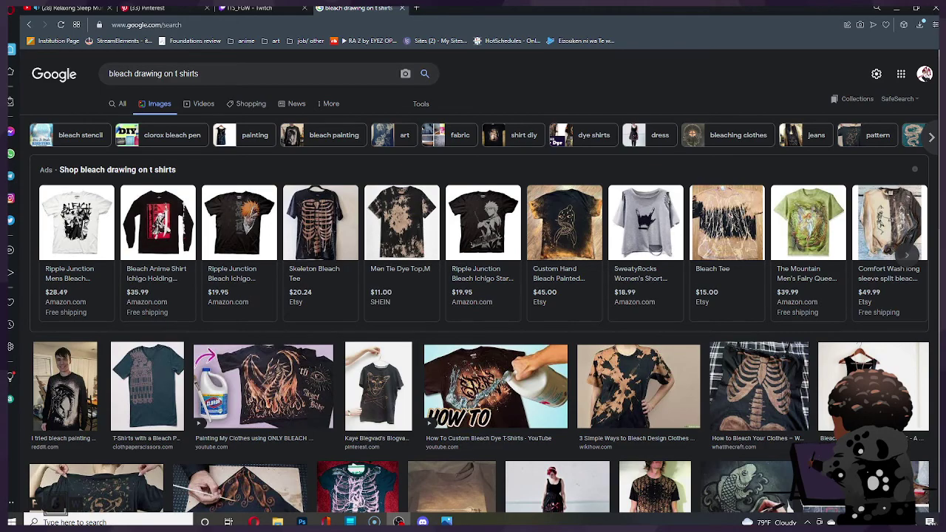
left_click(399, 521)
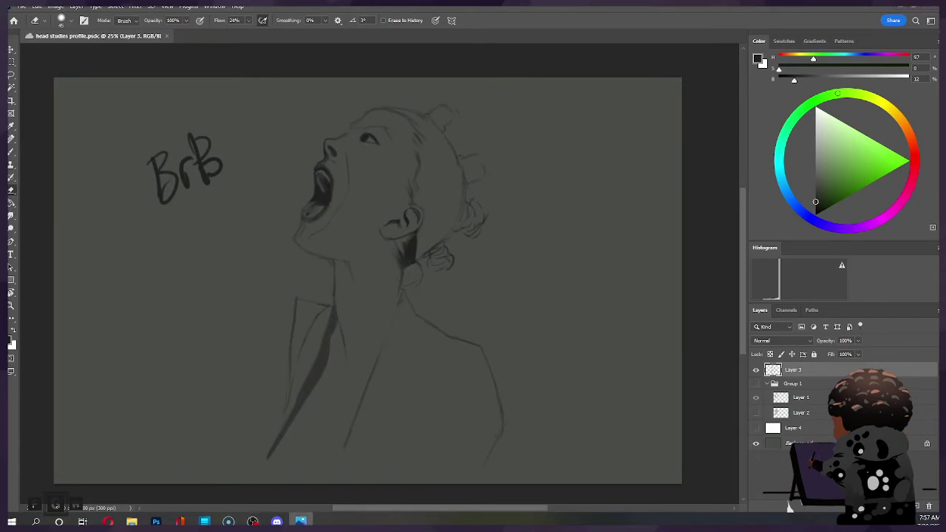
left_click(549, 59)
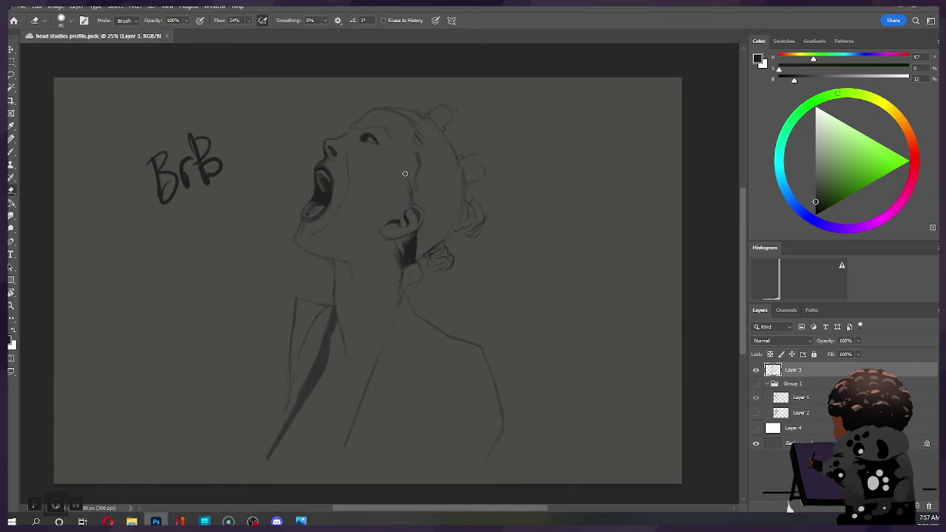
Shade the cheek beside the open mouth's corner with the Brush and save the document.
key("b")
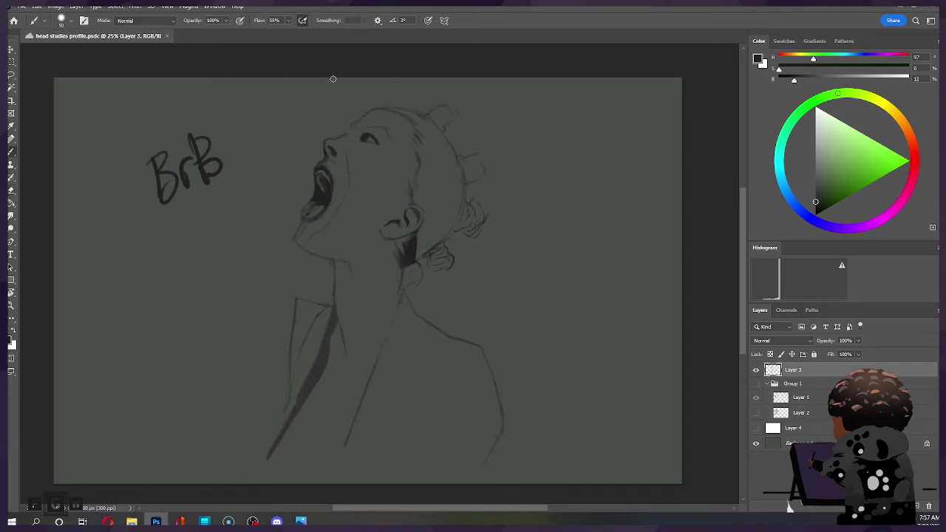
left_click_drag(345, 192, 323, 222)
key("ctrl+s")
Redraw the cheek fold beside the mouth with a larger brush, undoing the first stroke.
key("bracketright")
key("bracketright")
left_click_drag(345, 186, 343, 202)
key("ctrl+z")
left_click_drag(340, 197, 348, 207)
Darken the crease running down from the nostril to the cheek with a smaller brush.
key("bracketright")
key("bracketleft")
key("bracketleft")
key("bracketleft")
key("bracketleft")
key("bracketleft")
left_click_drag(346, 156, 350, 168)
Refine the crease beside the nose by alternating the Eraser at 60 px and the Brush at 45 px.
key("e")
key("b")
key("ctrl")
key("e")
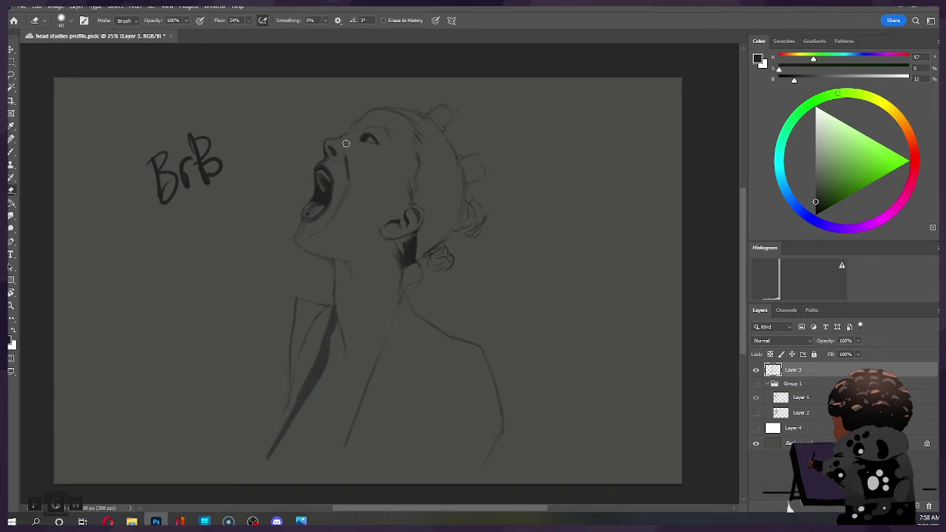
key("b")
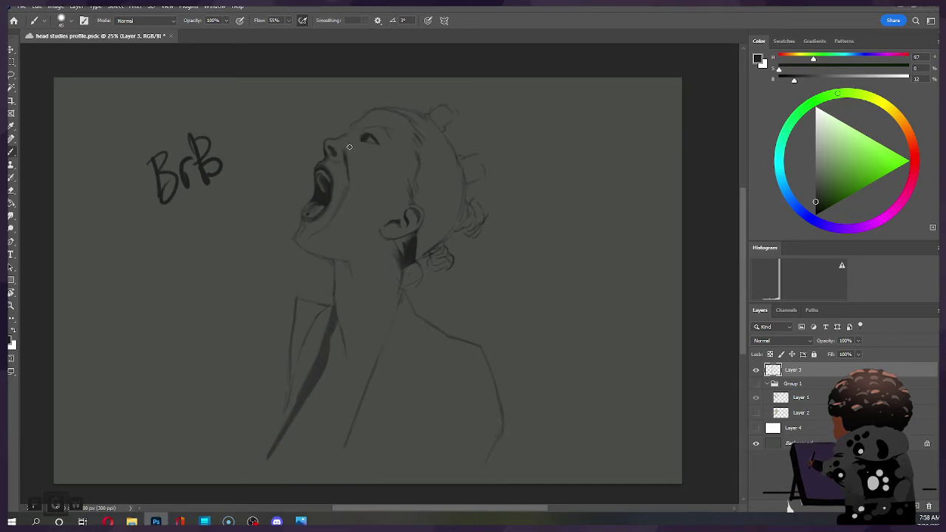
Lightly shade the area between the eye and the nose bridge and soften it with a 90 px Eraser.
left_click_drag(371, 140, 352, 139)
key("e")
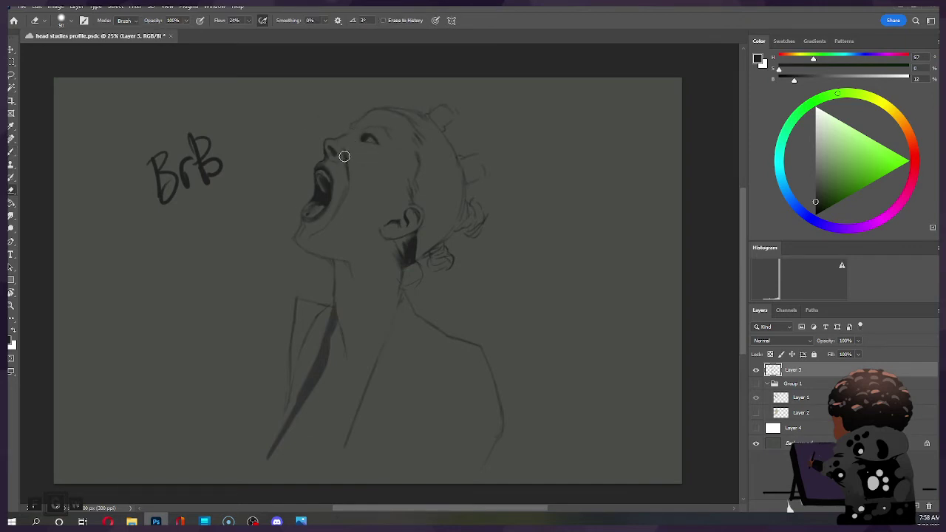
key("b")
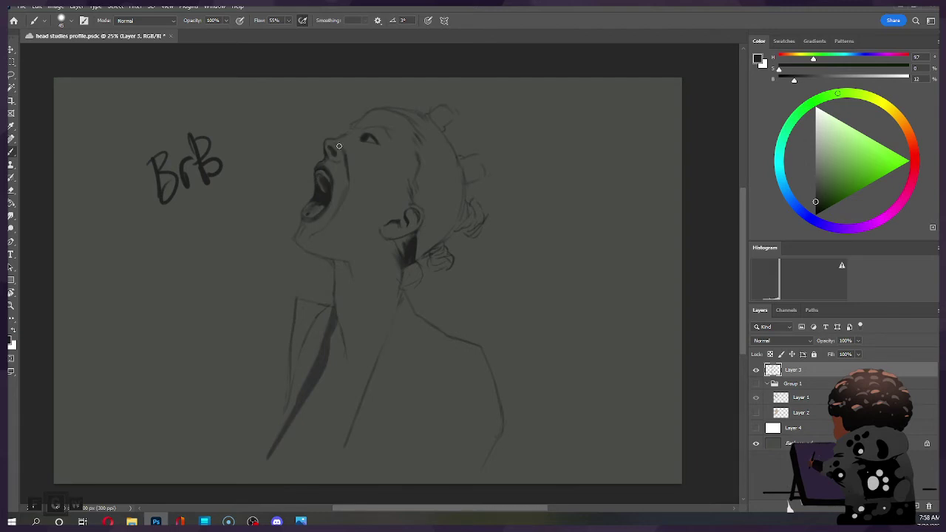
Darken the nostril and side of the nose, and soften the shading with an Eraser of 125 px or larger.
key("ctrl")
key("ctrl+shift")
key("e")
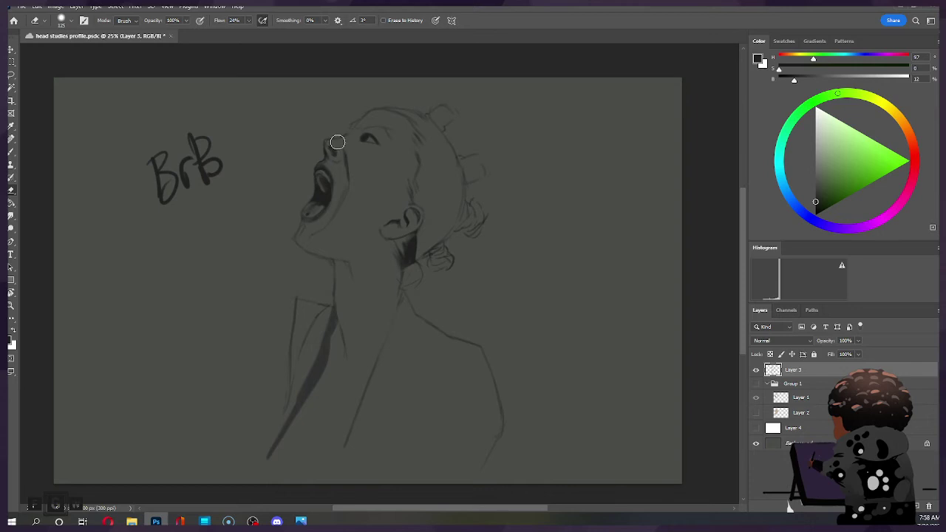
key("bracketright")
key("bracketright")
key("bracketright")
key("ctrl")
key("b")
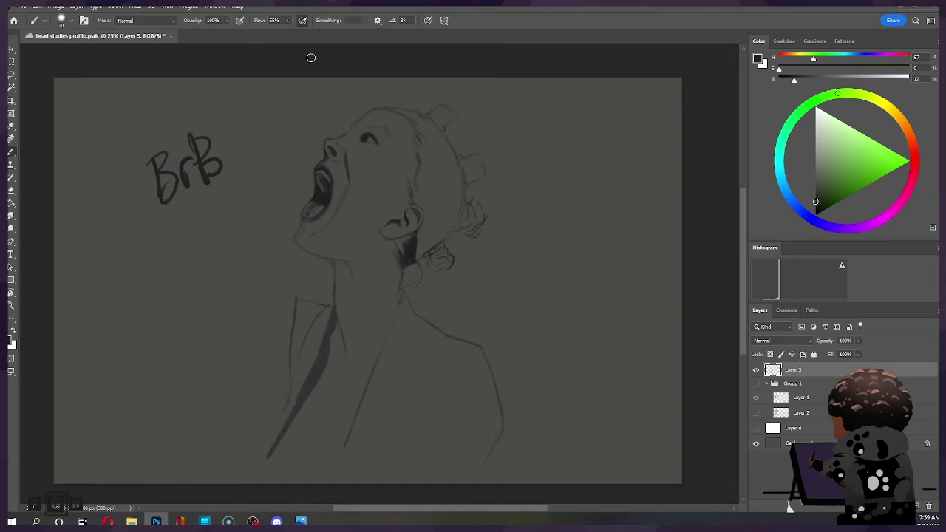
Shade the socket around and below the eye with the Brush, varying its size up to 125 px.
left_click_drag(363, 145, 388, 141)
key("bracketright")
key("bracketright")
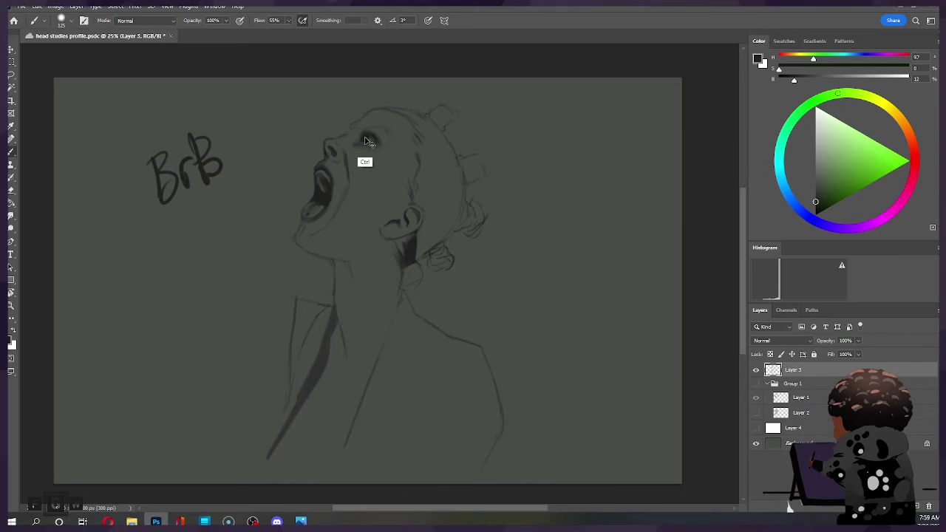
key("bracketleft")
key("bracketleft")
key("bracketright")
key("bracketright")
key("bracketleft")
key("bracketleft")
key("bracketleft")
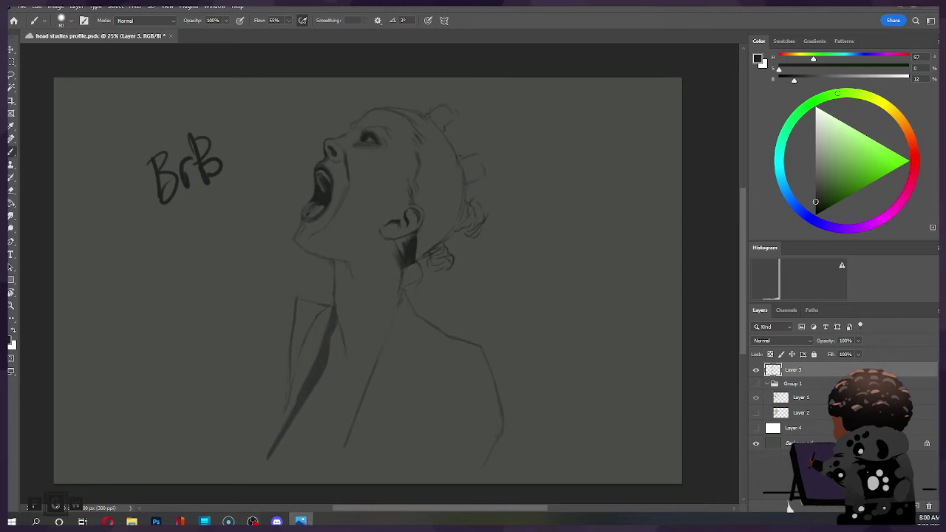
Shade the chin and front of the jaw with a soft brush of about 150 px.
left_click(422, 95)
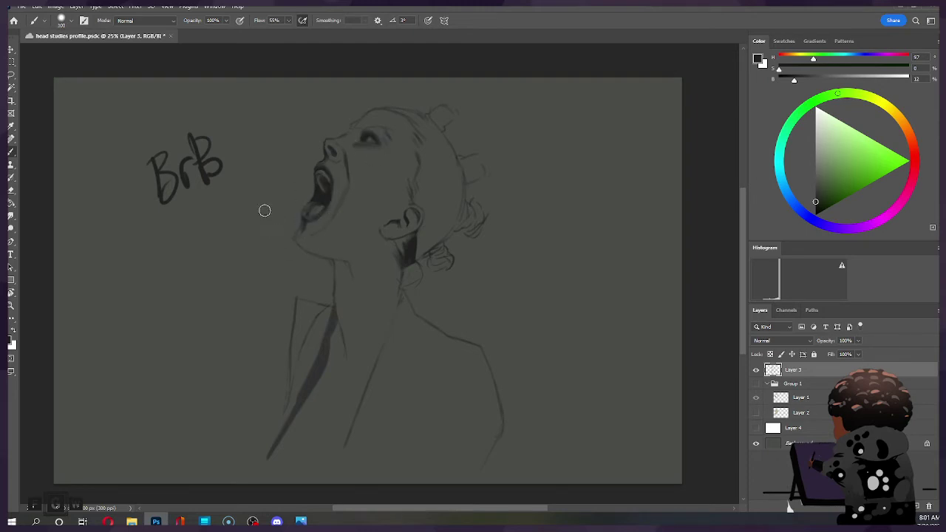
key("bracketright")
left_click_drag(299, 236, 333, 244)
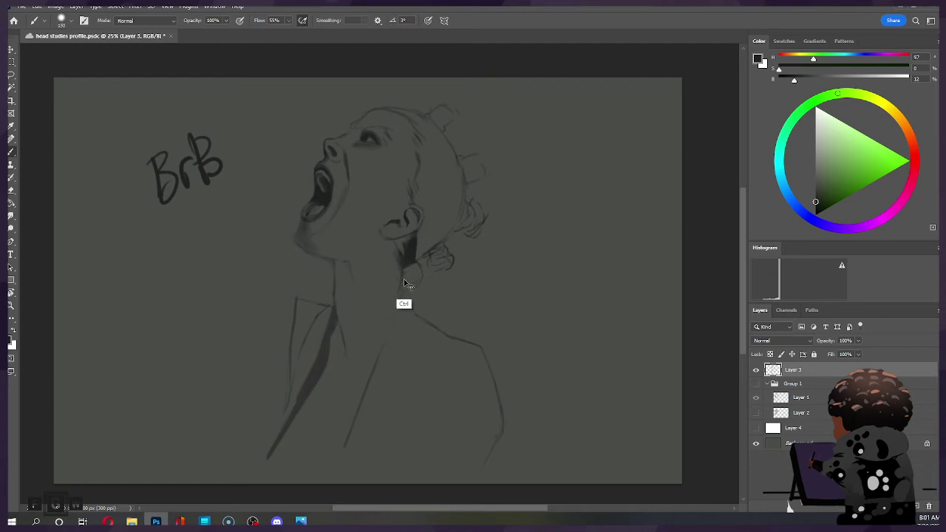
Extend soft shading over the chin with a 300 px brush and lighten the jaw with a 250 px Eraser.
key("bracketright")
key("bracketright")
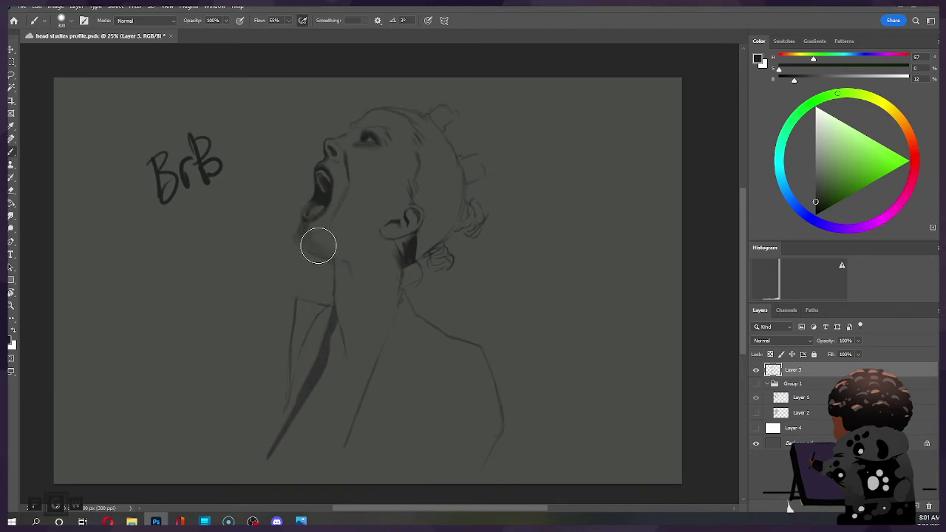
key("e")
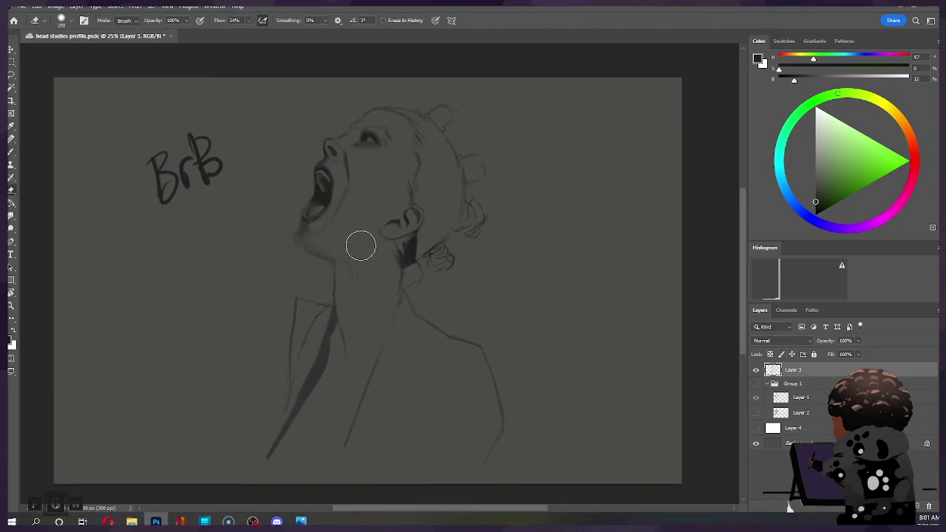
key("bracketleft")
key("bracketleft")
Define the chin contour and the shadow below the lower lip with a 40 px brush.
key("b")
key("bracketleft")
key("bracketleft")
key("bracketleft")
key("bracketleft")
key("bracketleft")
key("bracketleft")
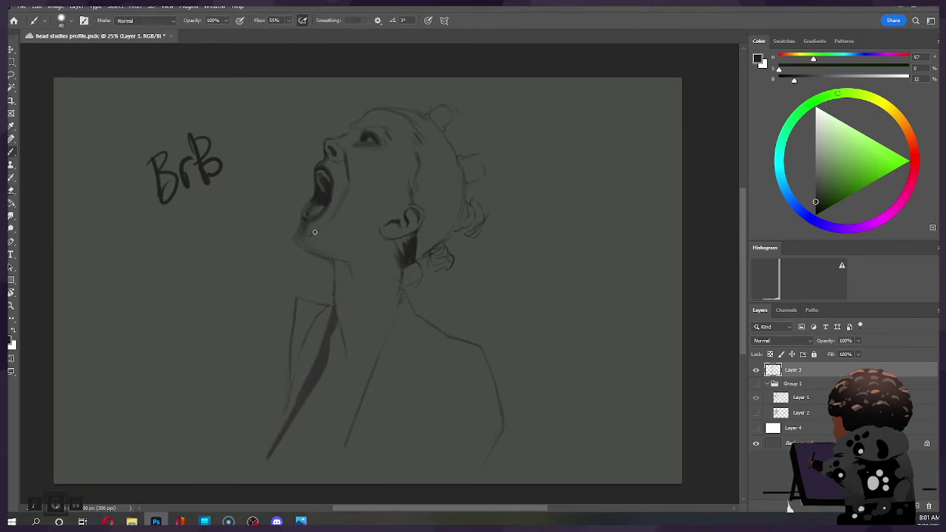
key("ctrl")
Soften the shading inside the chin with the Eraser, reducing its size from 175 px.
key("e")
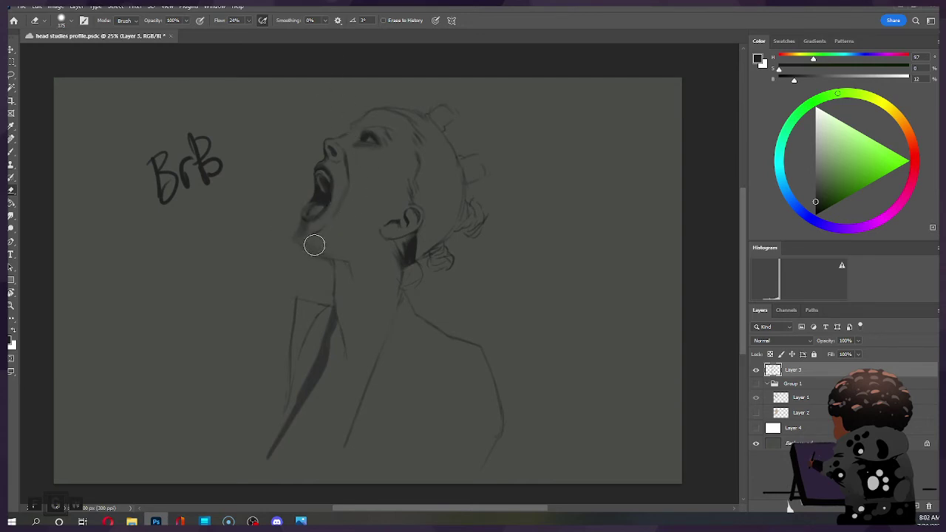
key("bracketleft")
key("bracketleft")
key("bracketleft")
key("b")
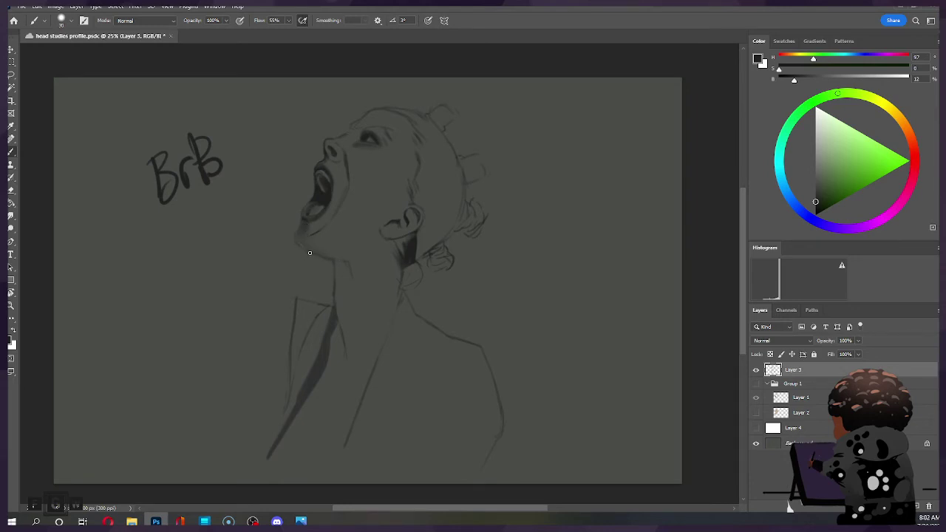
Build up the shadow along the chin and underside of the jaw, enlarging the brush to 250 px.
key("ctrl")
key("bracketright")
key("bracketright")
key("bracketright")
key("bracketright")
key("bracketright")
key("bracketright")
key("bracketleft")
key("bracketleft")
key("bracketleft")
key("bracketright")
key("bracketright")
key("bracketright")
key("bracketright")
key("bracketright")
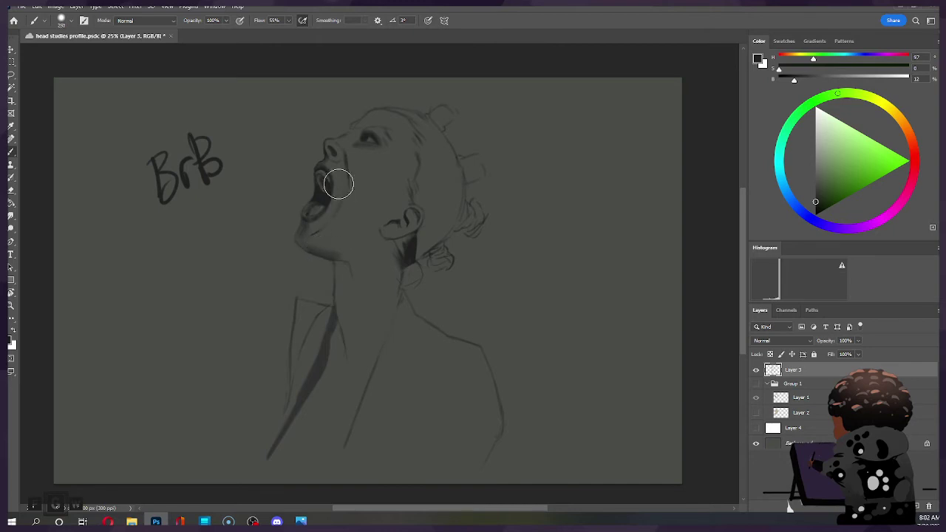
Soften the chin shading with the Eraser, starting at 125 px and reducing its size.
key("ctrl")
key("e")
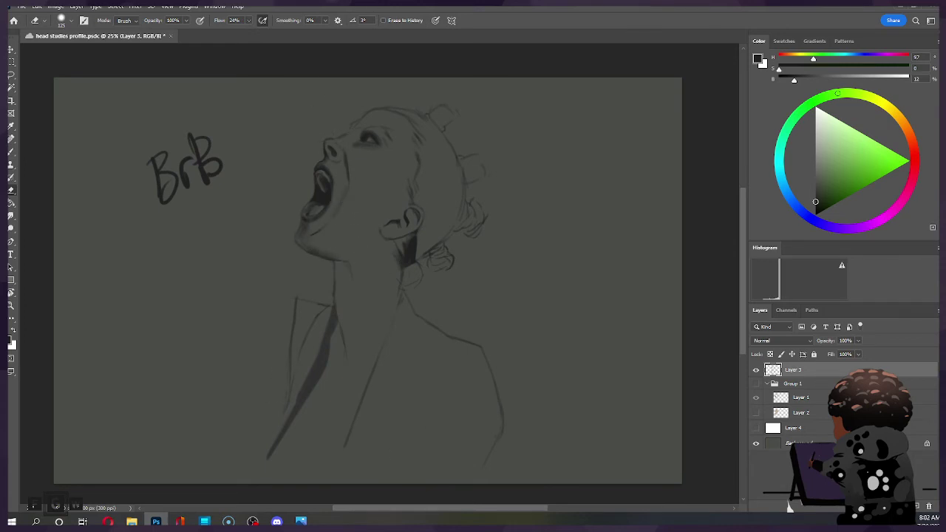
key("alt+Tab")
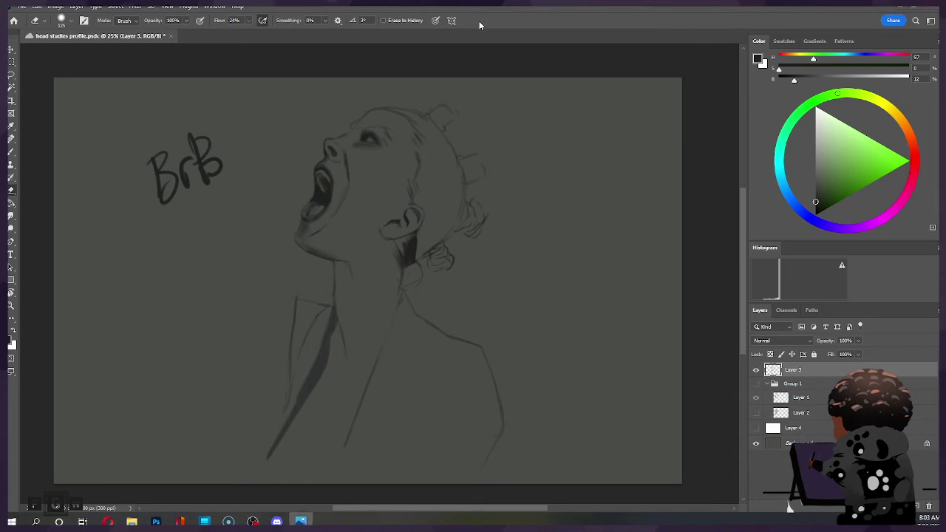
left_click(163, 255)
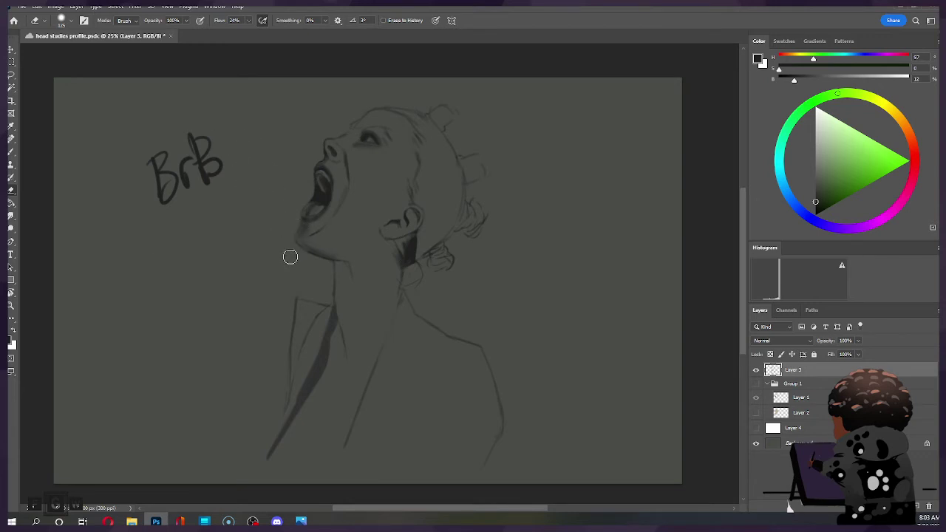
key("bracketleft")
key("bracketleft")
key("bracketleft")
key("bracketleft")
Darken the tip and underside of the chin with a soft brush starting at 125 px.
key("b")
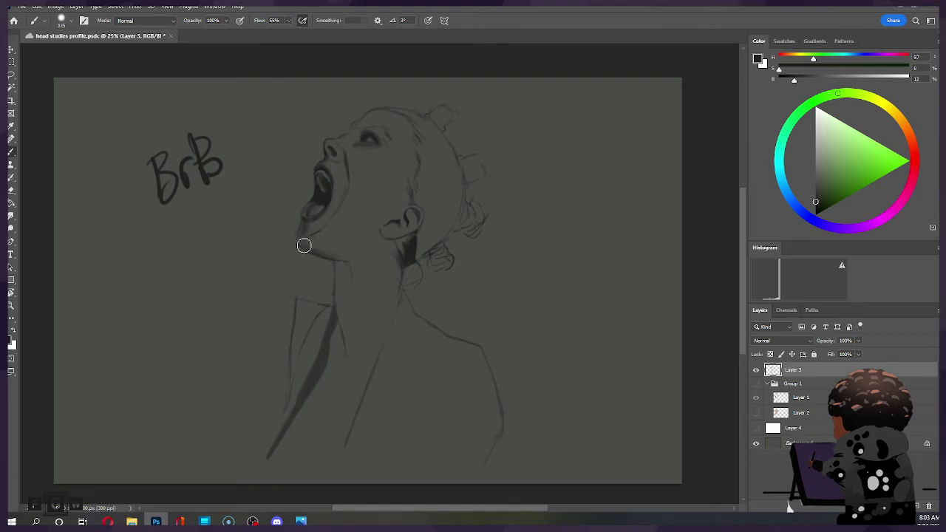
key("bracketright")
key("bracketright")
key("bracketright")
key("bracketright")
key("bracketright")
Lighten the area between the lower lip and the chin with the Eraser, enlarging it from 175 to 500 px.
key("e")
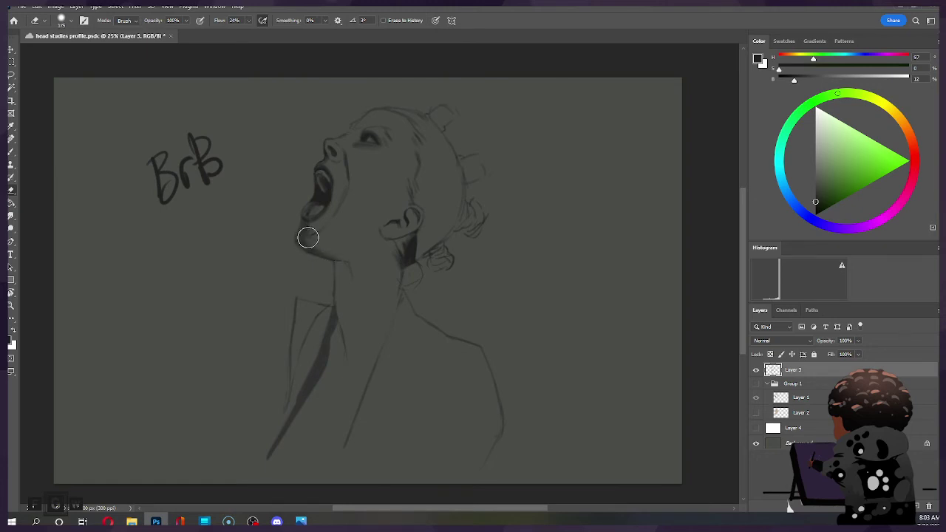
left_click_drag(327, 220, 308, 241)
key("bracketright")
key("bracketright")
key("bracketright")
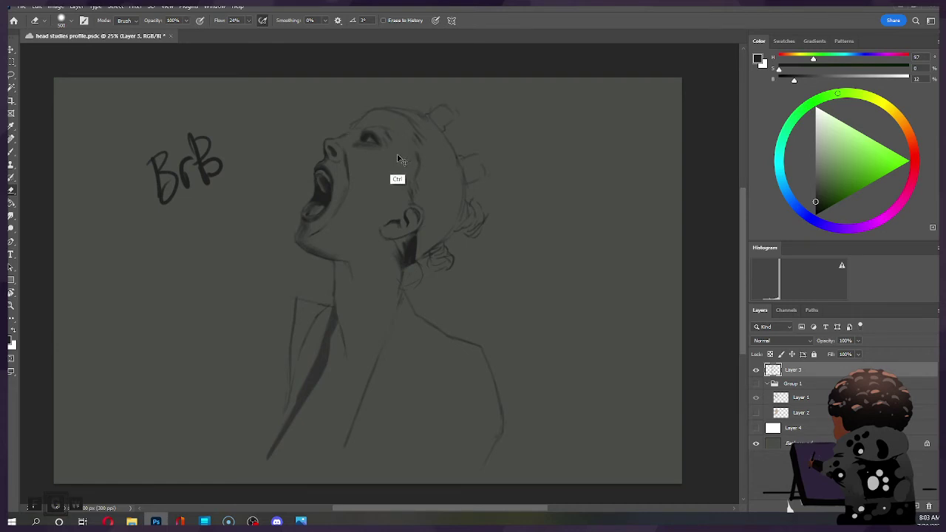
Darken the inside edge of the lower lip and jaw with a much smaller brush.
key("b")
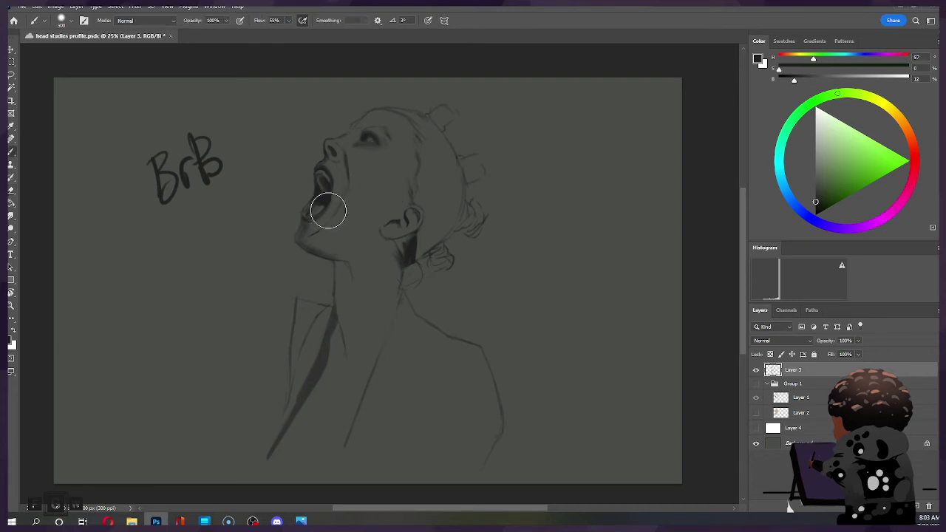
key("bracketleft")
key("bracketleft")
key("bracketleft")
key("bracketleft")
key("bracketleft")
key("bracketleft")
key("bracketleft")
key("bracketleft")
key("bracketleft")
left_click_drag(330, 195, 307, 222)
Clean up the lower lip and mouth edges with a 50 px Eraser.
key("e")
key("bracketleft")
key("bracketleft")
key("bracketleft")
key("bracketleft")
key("bracketleft")
key("bracketleft")
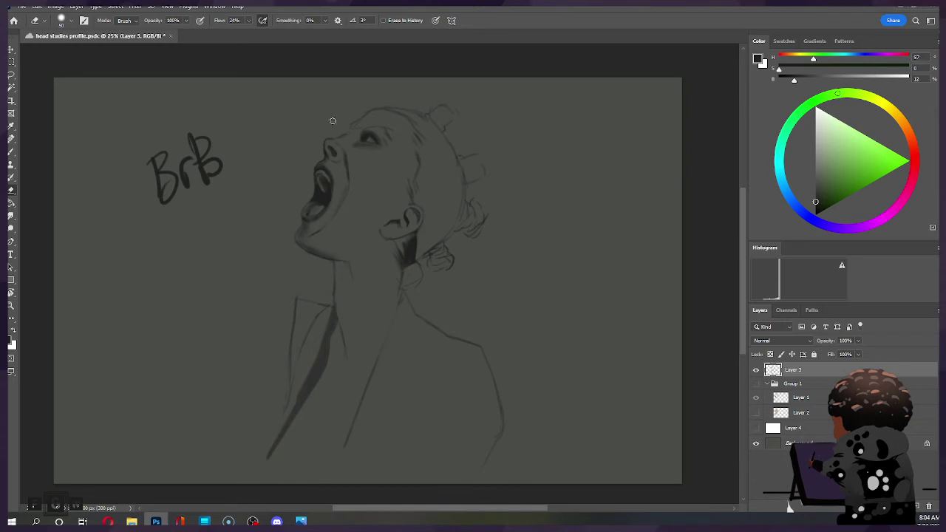
Darken the chin's outer contour with a 35 px brush and trim it with a 50 px Eraser.
key("b")
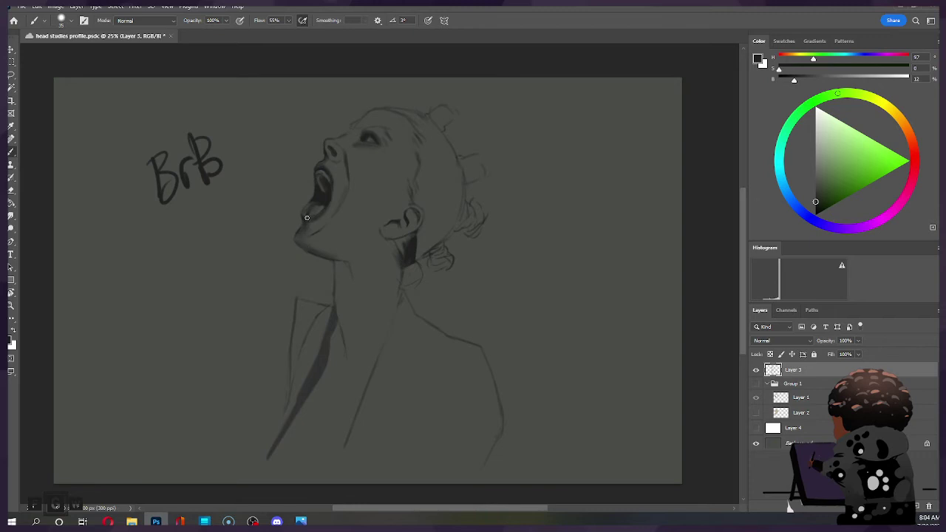
left_click_drag(295, 238, 315, 253)
key("e")
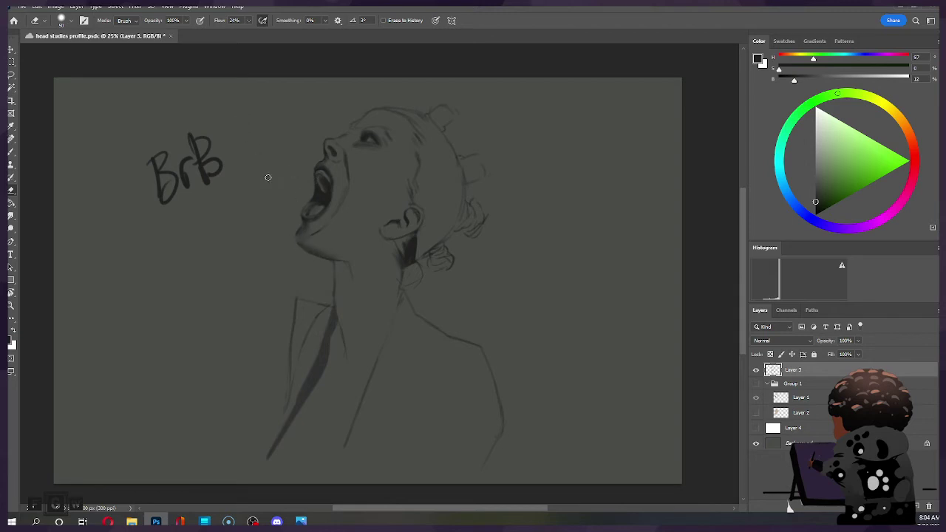
key("b")
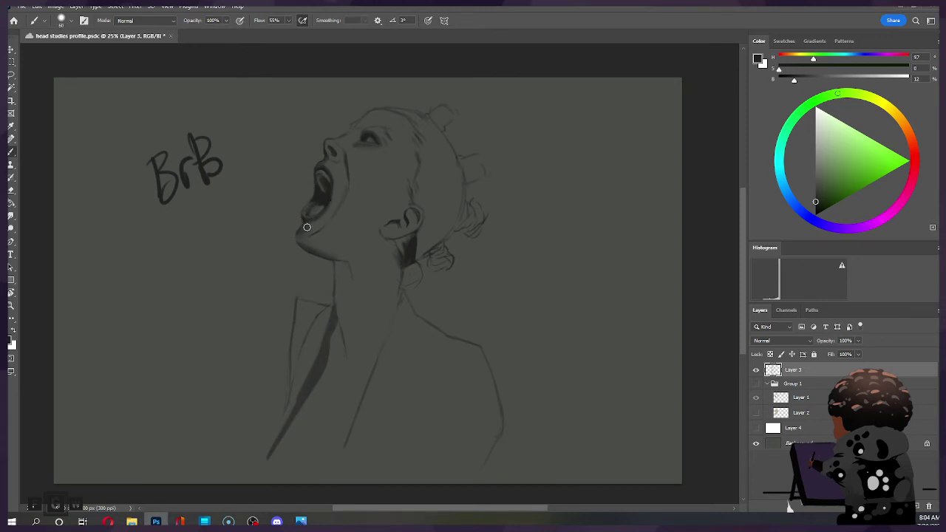
Shade the lower lip and the hollow beneath it with a small soft brush.
key("bracketright")
key("bracketright")
key("bracketleft")
key("bracketleft")
key("ctrl")
key("bracketright")
key("bracketright")
mouse_move(317, 207)
left_mouse_down()
mouse_move(321, 239)
mouse_move(341, 267)
mouse_move(310, 243)
mouse_move(295, 207)
mouse_move(319, 207)
left_mouse_up()
Lighten the chin below the mouth's corner with the Eraser, enlarging it from 80 px.
key("e")
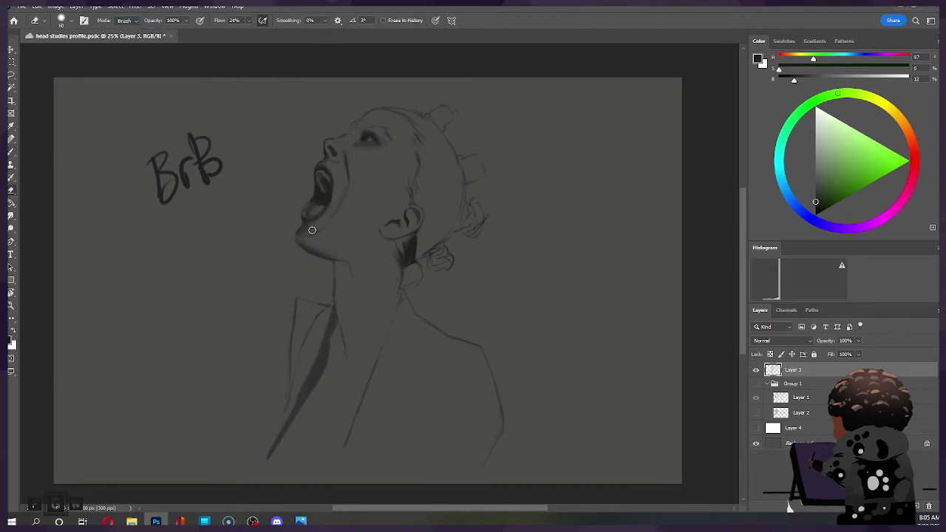
key("bracketright")
key("bracketright")
key("bracketright")
mouse_move(312, 224)
left_mouse_down()
mouse_move(321, 219)
mouse_move(326, 236)
left_mouse_up()
Shade the jaw behind the chin with a 200 px brush and soften it with an 80 px Eraser.
key("b")
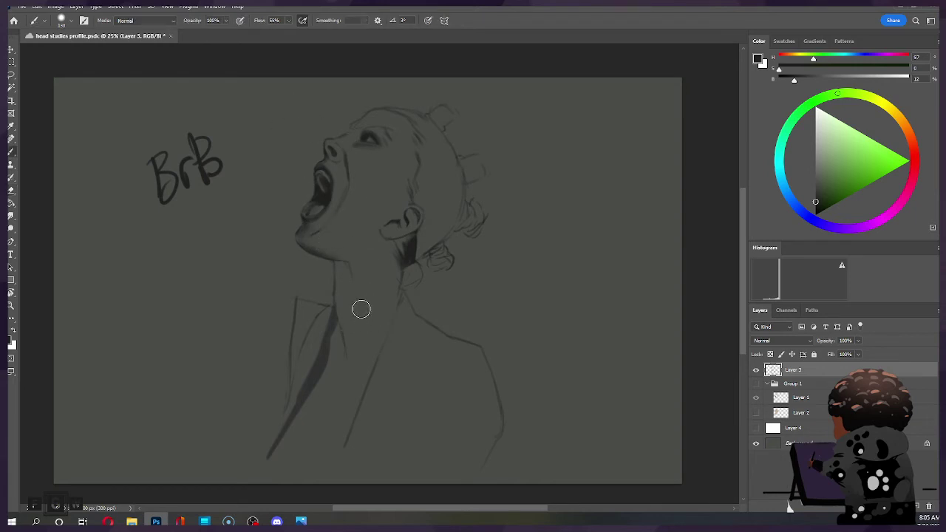
key("bracketright")
key("e")
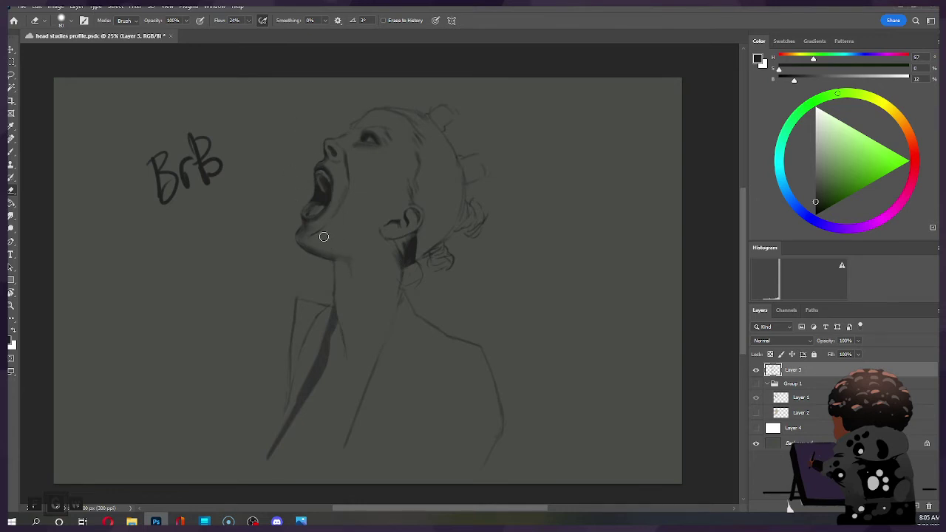
key("b")
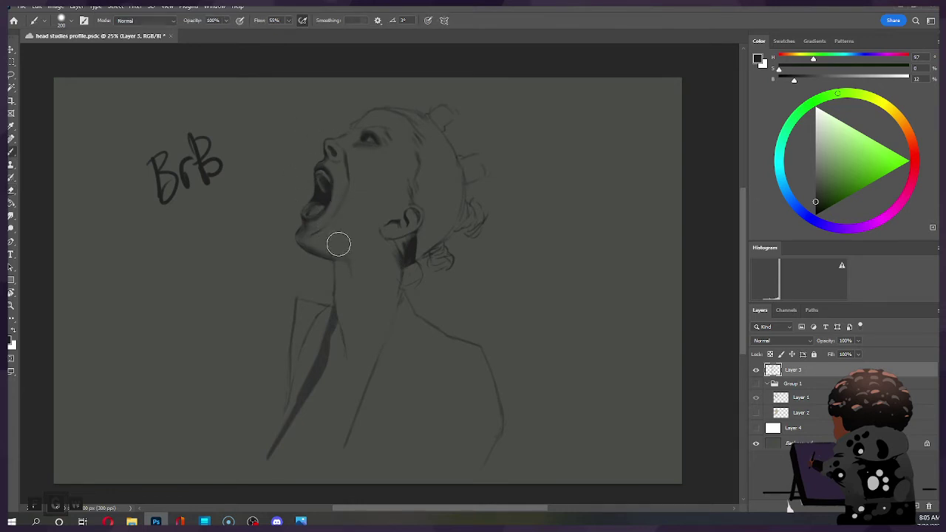
Darken the lower jaw edge toward the throat with a smaller brush and save the document.
key("bracketleft")
key("bracketleft")
mouse_move(318, 226)
left_mouse_down()
mouse_move(322, 199)
mouse_move(305, 245)
mouse_move(330, 258)
left_mouse_up()
key("ctrl+s")
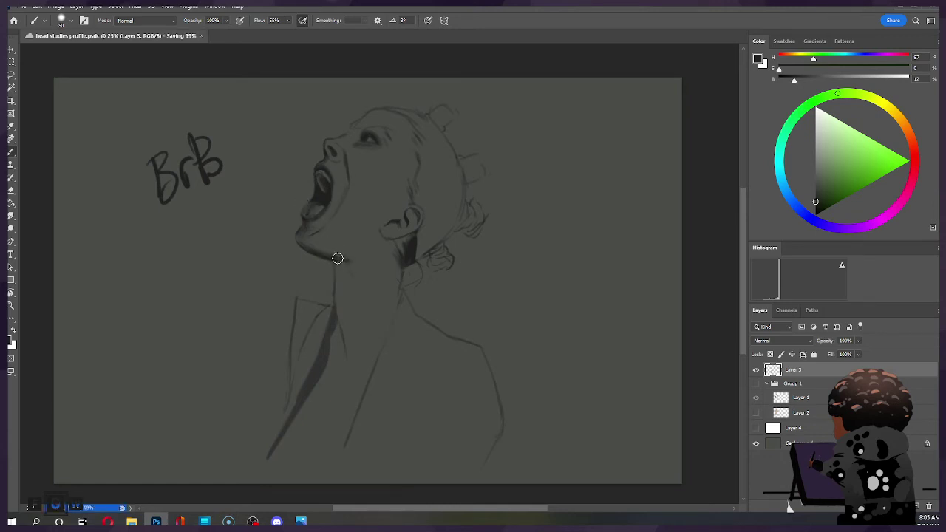
Deepen the shadow along the underside of the jaw with a 175 px brush.
key("bracketright")
key("bracketright")
key("bracketright")
key("bracketright")
left_click_drag(321, 253, 353, 261)
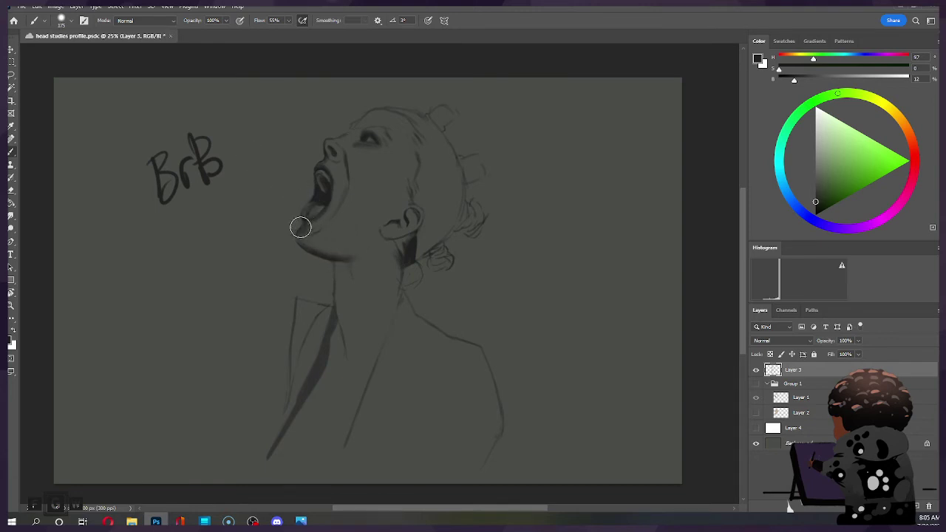
Soften the jaw and chin shading with an enlarged Eraser of about 200 px.
key("e")
key("bracketright")
key("bracketright")
key("bracketright")
key("bracketright")
key("bracketright")
key("bracketright")
key("bracketright")
key("bracketright")
key("bracketright")
key("bracketright")
key("bracketright")
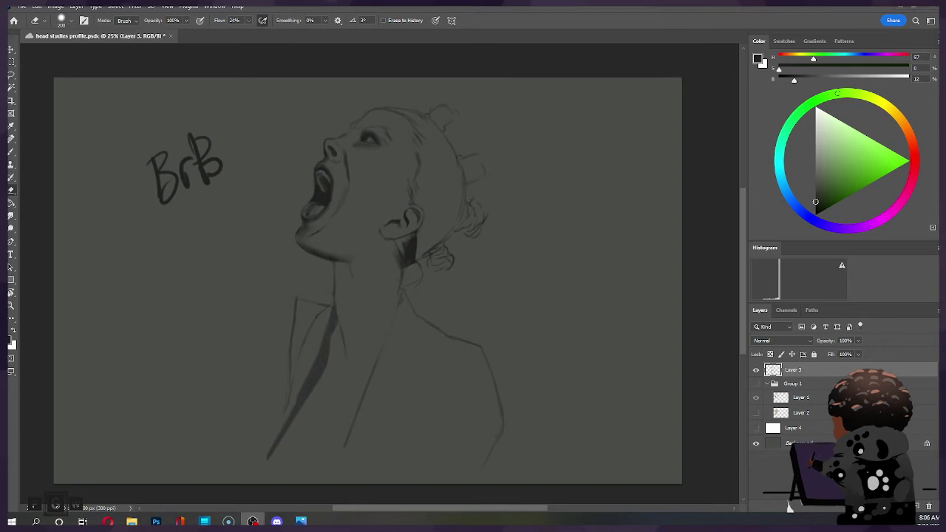
Darken the corner where the jaw meets the throat with an enlarged soft brush on Layer 3.
key("alt+Tab")
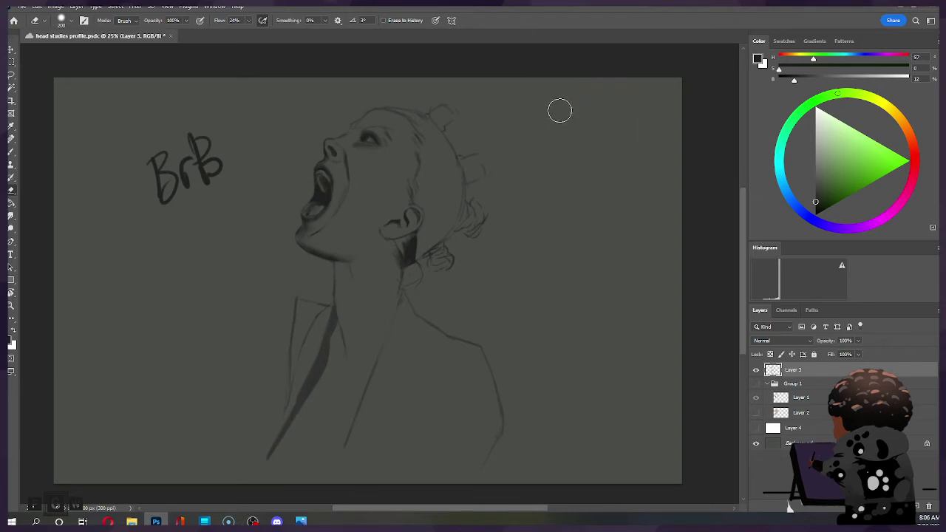
key("bracketleft")
key("bracketleft")
key("bracketleft")
key("b")
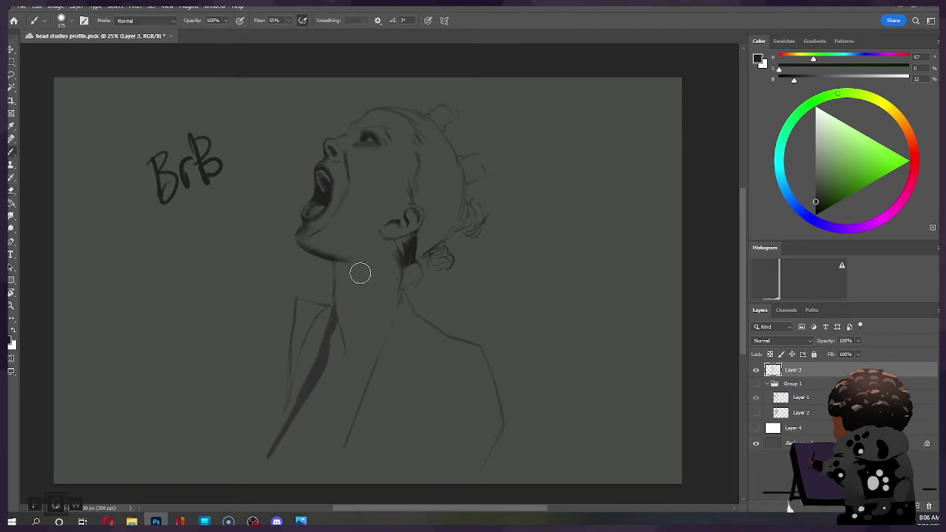
key("bracketleft")
key("bracketright")
key("bracketright")
key("bracketright")
key("bracketright")
mouse_move(338, 234)
left_mouse_down()
mouse_move(349, 264)
mouse_move(364, 277)
mouse_move(376, 236)
left_mouse_up()
key("bracketleft")
key("e")
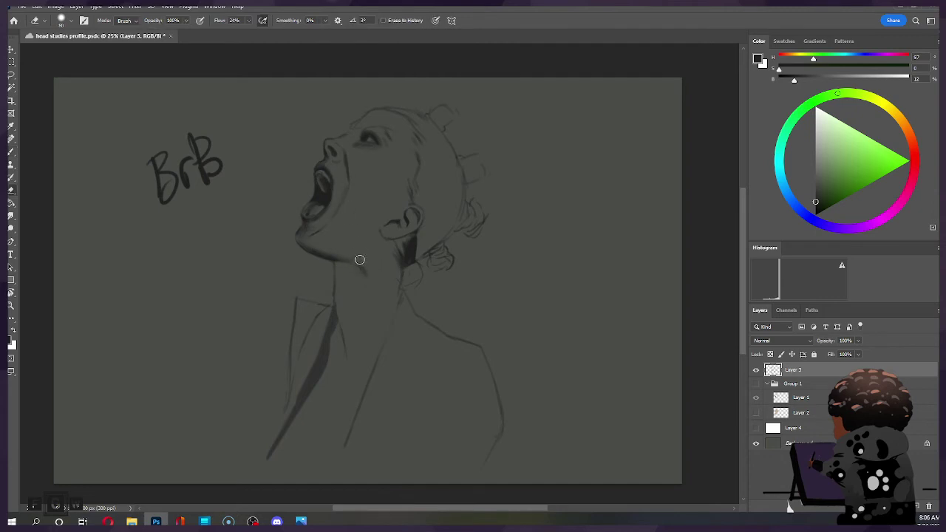
Extend the jaw-corner shadow down onto the neck with a 150 px brush and soften it with a 175 px Eraser.
key("b")
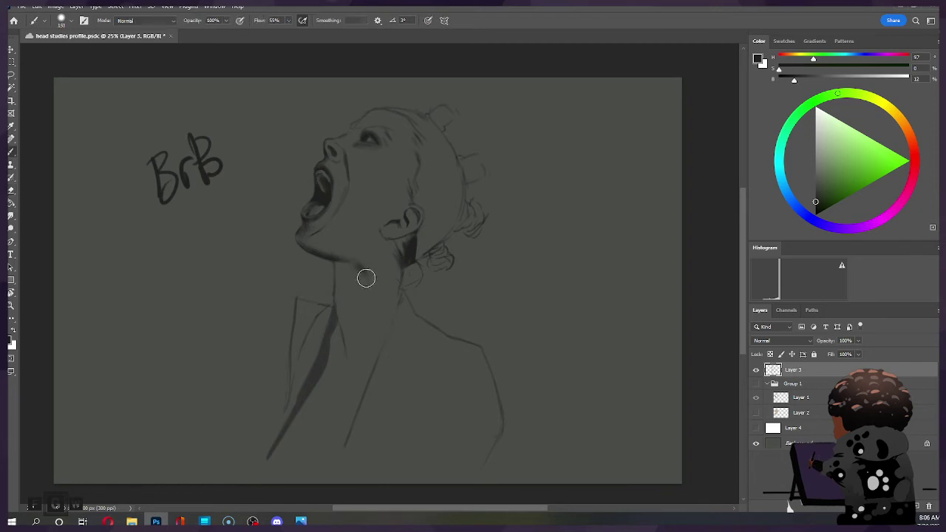
key("e")
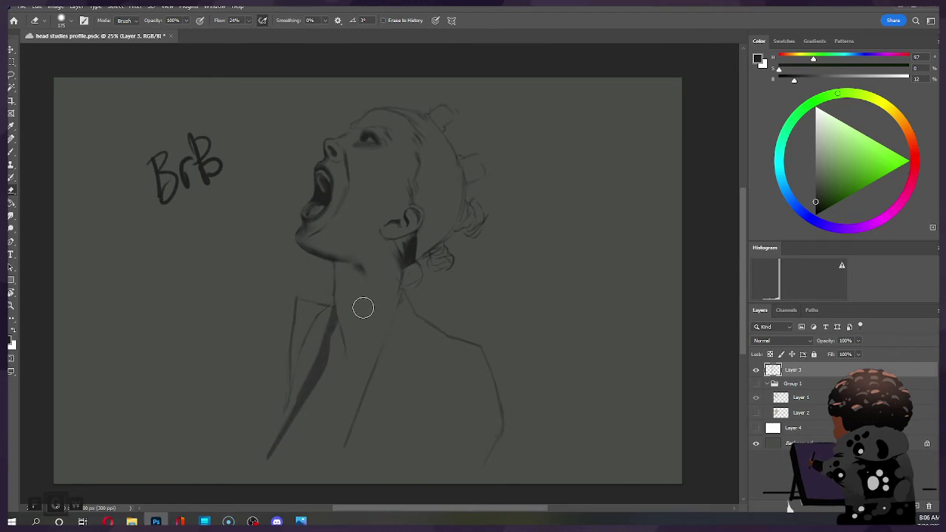
key("b")
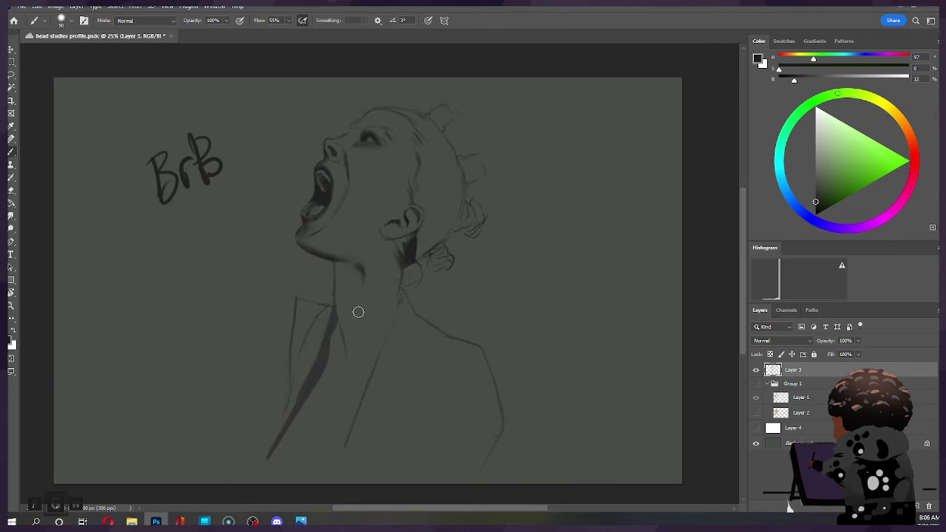
Shade the front of the throat below the chin with a greatly enlarged soft brush.
key("bracketright")
key("bracketright")
key("bracketright")
key("bracketright")
key("bracketright")
key("bracketright")
key("bracketright")
key("bracketright")
mouse_move(340, 310)
left_mouse_down()
mouse_move(349, 335)
mouse_move(350, 281)
mouse_move(355, 334)
left_mouse_up()
key("bracketleft")
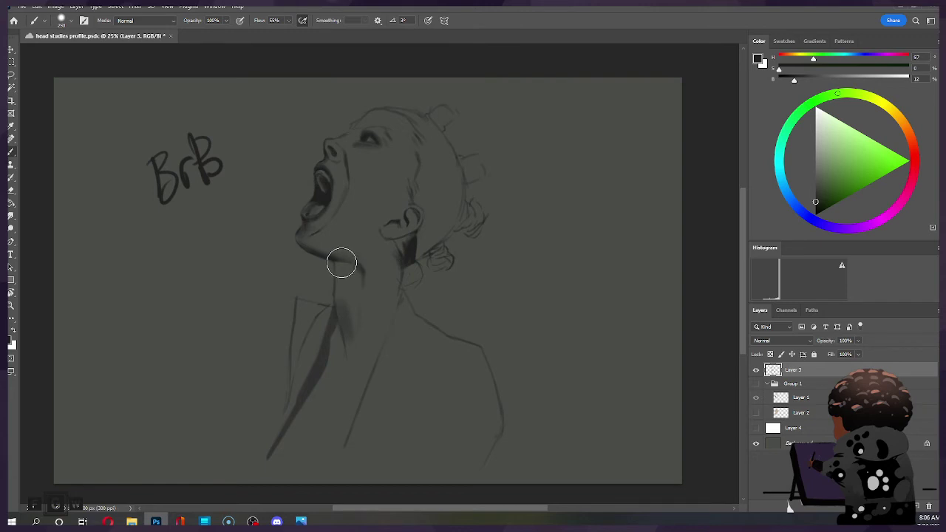
Darken the throat line directly under the chin with a smaller brush and refine it with an 80 px Eraser.
key("bracketleft")
key("bracketleft")
key("bracketleft")
key("bracketright")
key("e")
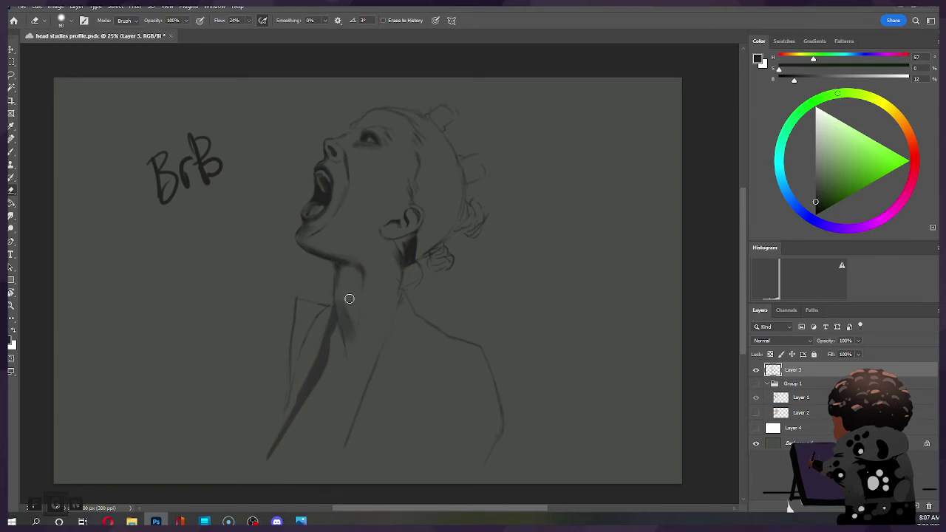
key("b")
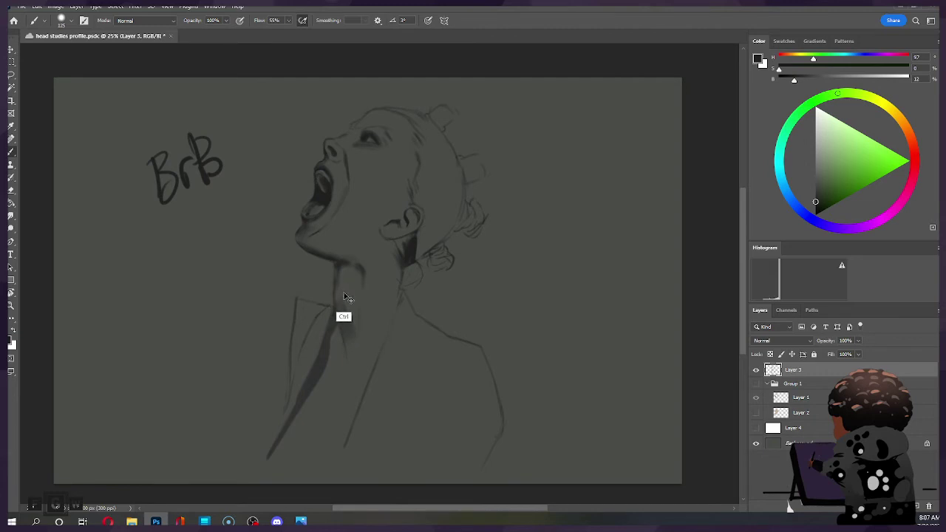
Widen the shadow down the front of the neck with a brush enlarged to 400 px.
key("bracketright")
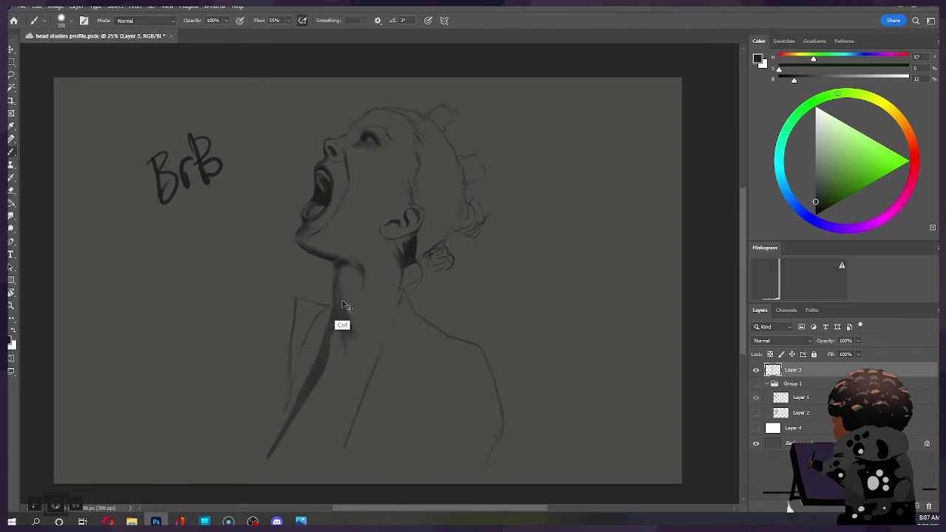
key("bracketleft")
key("bracketright")
key("bracketright")
key("bracketright")
left_click_drag(361, 315, 351, 337)
key("bracketright")
key("bracketright")
key("bracketright")
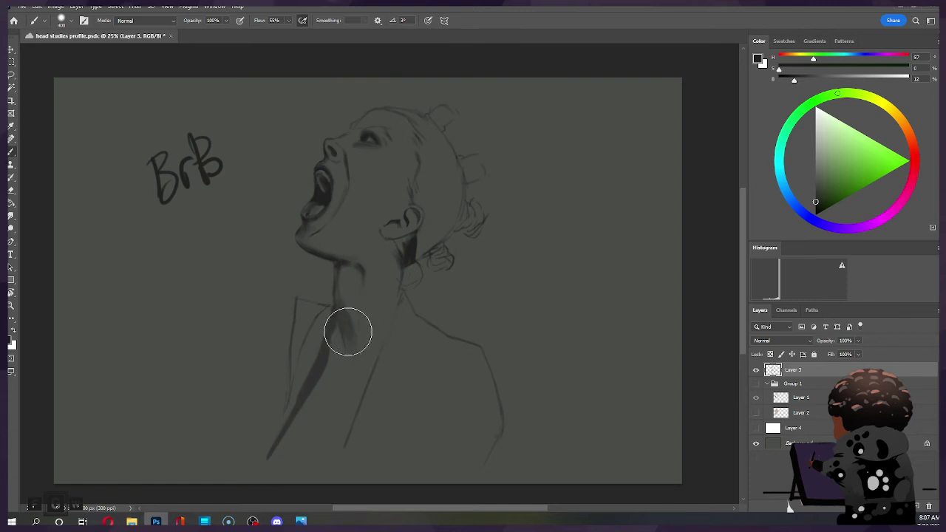
Deepen the fold shadow at the lower throat with a 250 px brush.
key("bracketleft")
key("bracketleft")
key("bracketleft")
key("bracketright")
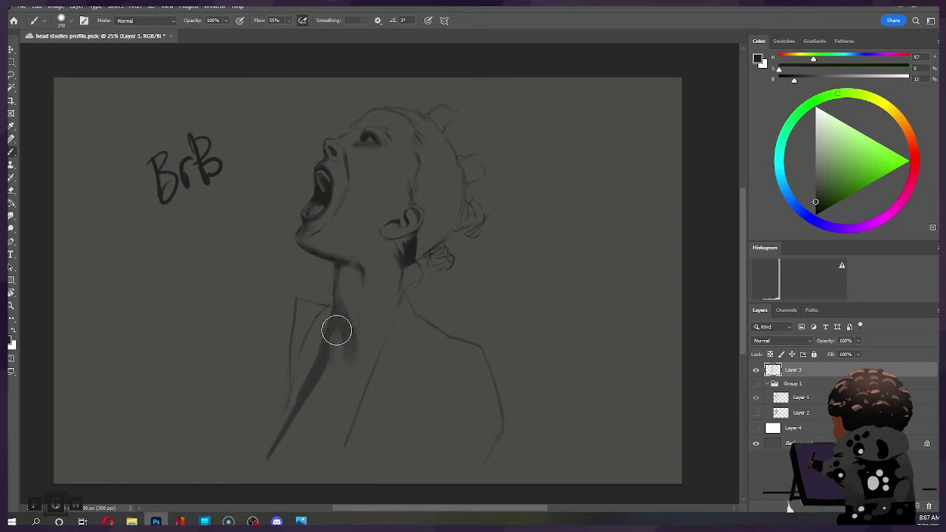
mouse_move(349, 360)
left_mouse_down()
mouse_move(398, 247)
mouse_move(342, 313)
mouse_move(322, 378)
mouse_move(313, 315)
mouse_move(312, 369)
mouse_move(352, 339)
left_mouse_up()
Lay a broad soft shadow over the base of the neck, reworking it with a brush enlarged from 600 to 1200 px.
key("bracketright")
key("bracketright")
key("bracketright")
left_click_drag(338, 391, 353, 387)
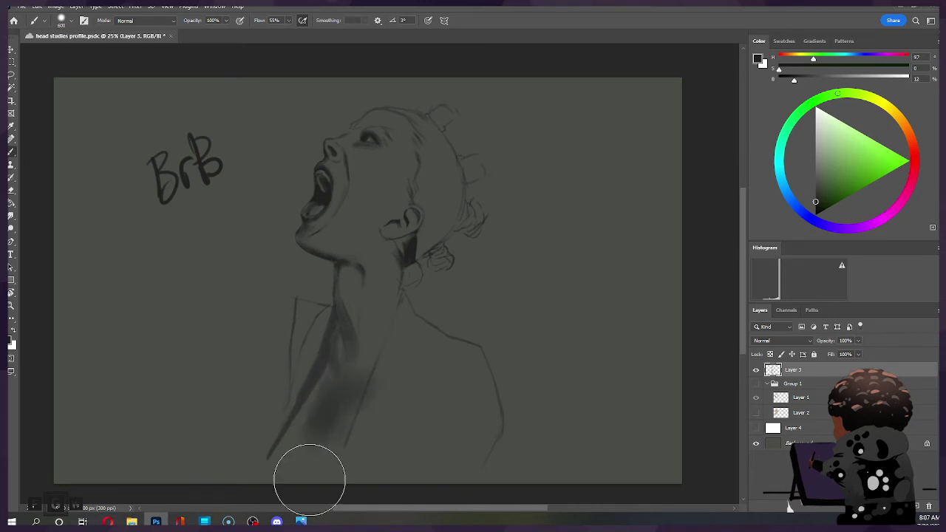
key("ctrl")
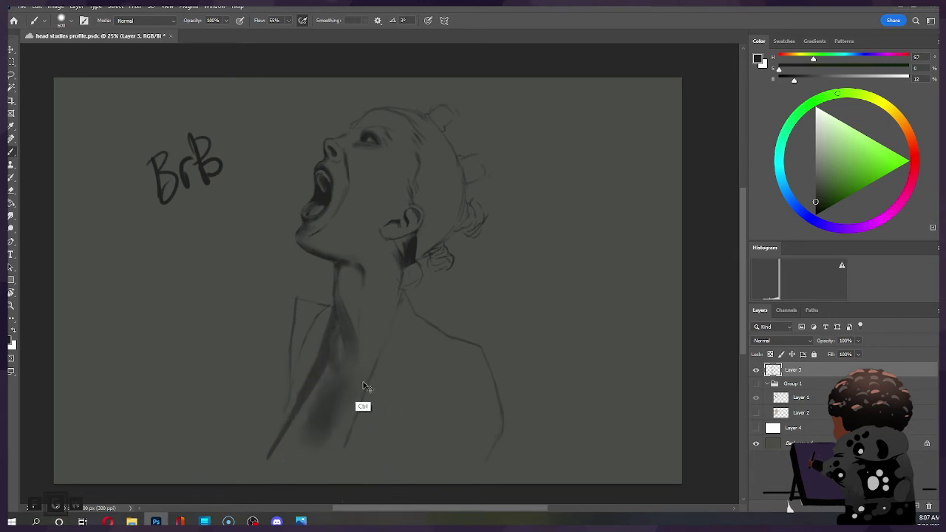
key("bracketright")
key("bracketright")
key("bracketright")
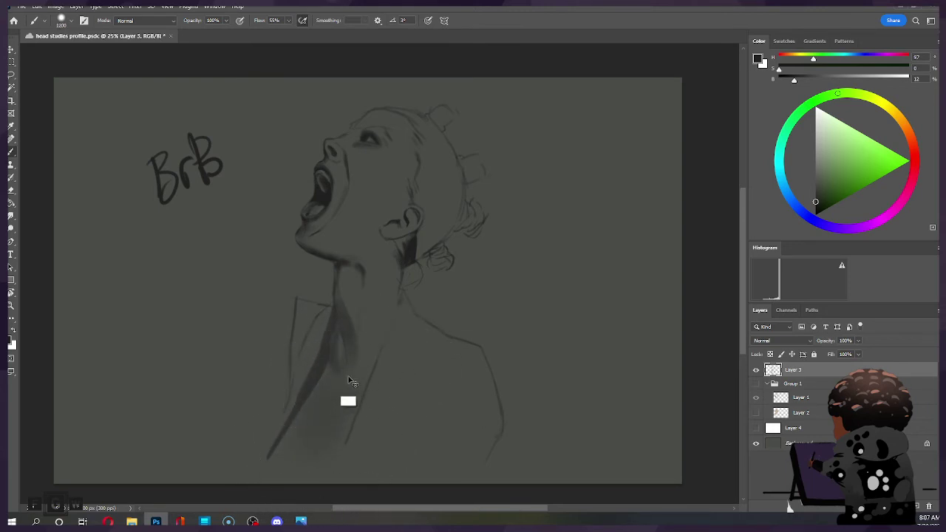
mouse_move(376, 389)
left_mouse_down()
mouse_move(352, 394)
mouse_move(335, 371)
mouse_move(319, 416)
mouse_move(353, 387)
left_mouse_up()
Refine the lower throat shading with the brush reduced to 600 px and then to 200 px.
key("bracketleft")
key("bracketleft")
key("bracketleft")
key("bracketleft")
key("bracketleft")
key("bracketleft")
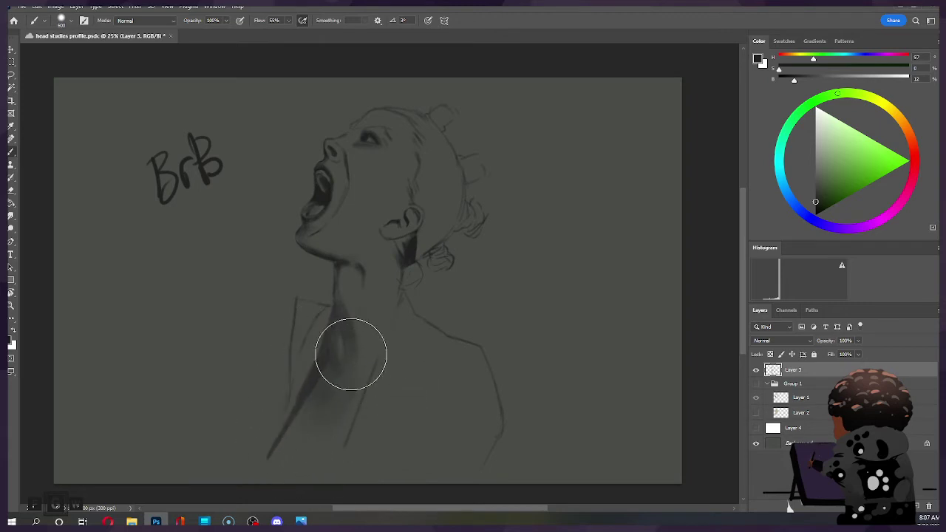
key("bracketleft")
key("bracketleft")
key("bracketleft")
key("bracketleft")
key("bracketleft")
key("bracketleft")
key("bracketleft")
key("bracketleft")
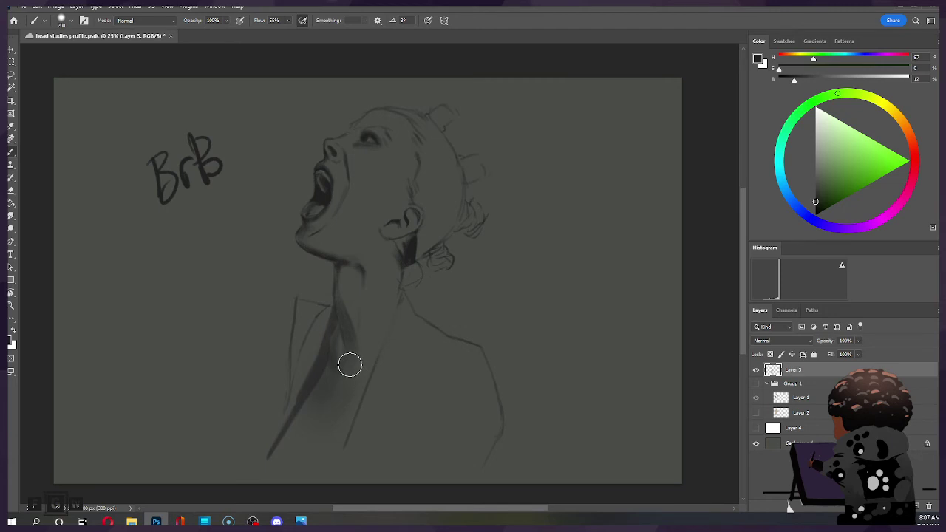
key("bracketleft")
key("bracketleft")
key("bracketleft")
Soften the shading along the front of the throat with a 250 px Eraser.
key("e")
key("bracketright")
key("bracketright")
key("bracketright")
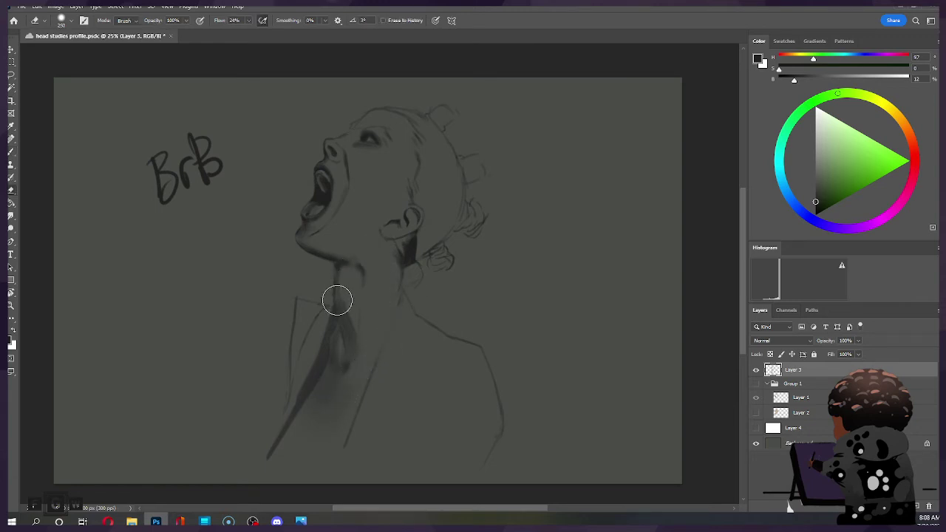
Strengthen the jaw edge and throat line with a 125 px brush and clean up the neck with a 45 px Eraser.
key("b")
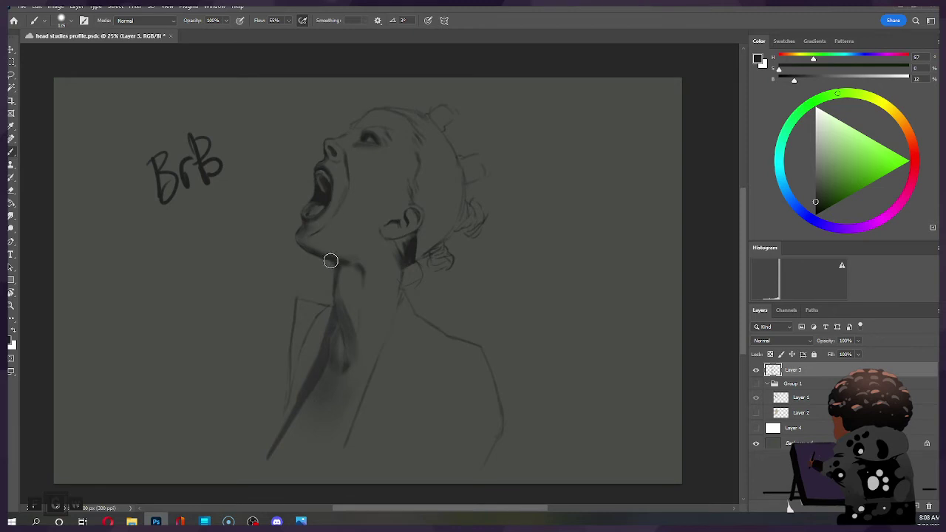
key("bracketleft")
key("e")
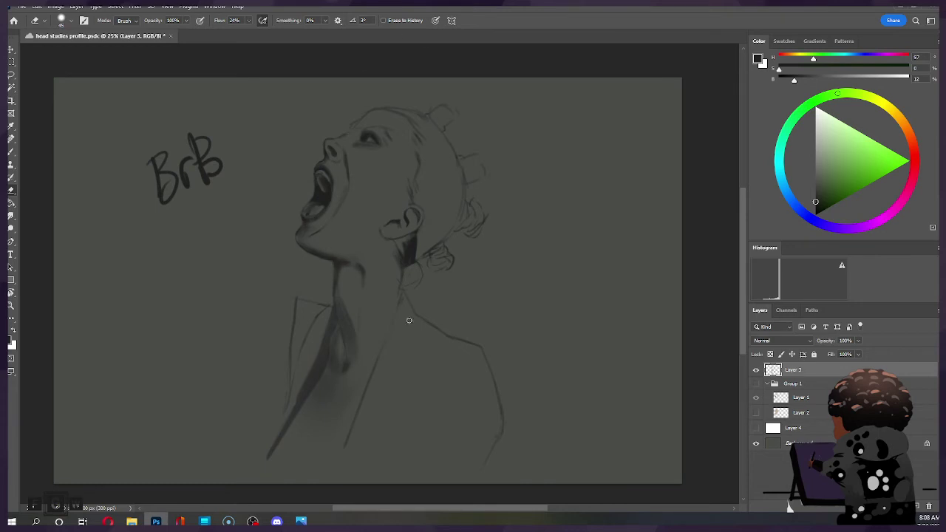
key("b")
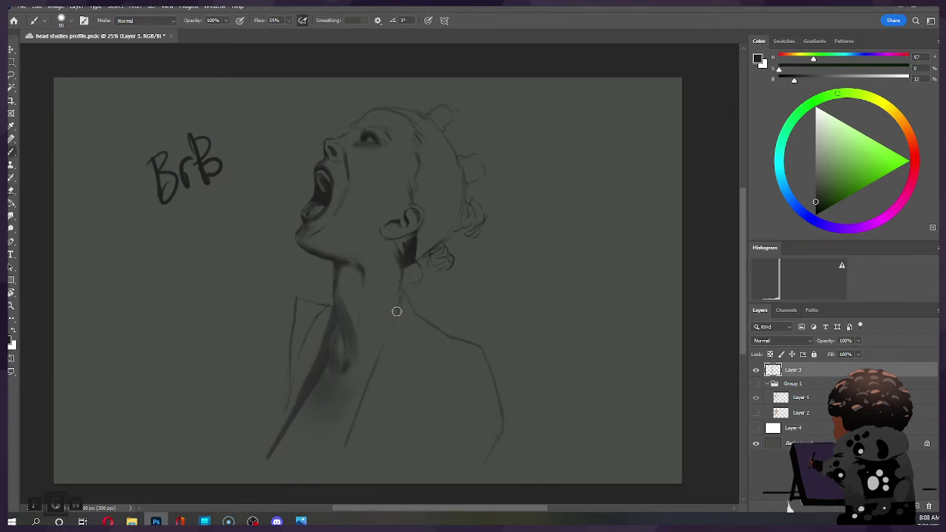
key("e")
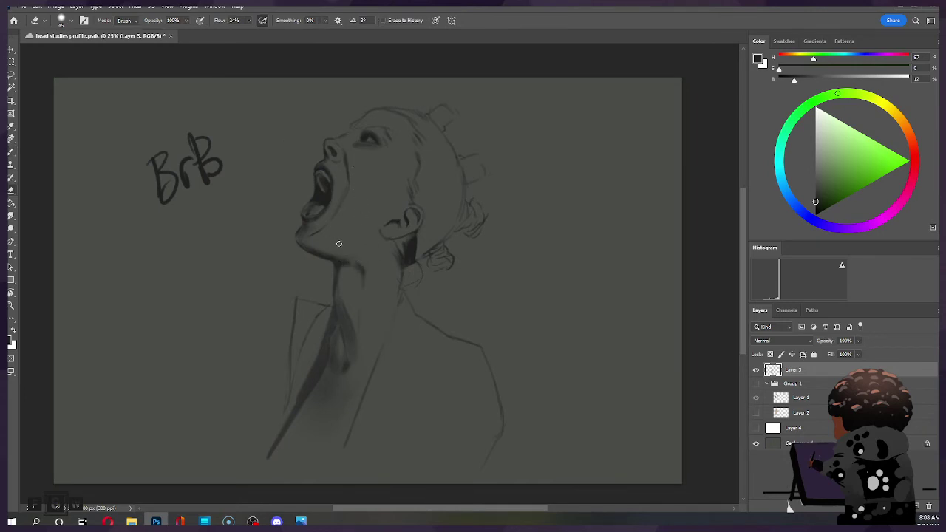
Blend the shading above the jawline with an enlarged Eraser and a 100 px brush.
key("bracketright")
key("bracketright")
key("bracketright")
key("bracketright")
key("bracketright")
key("b")
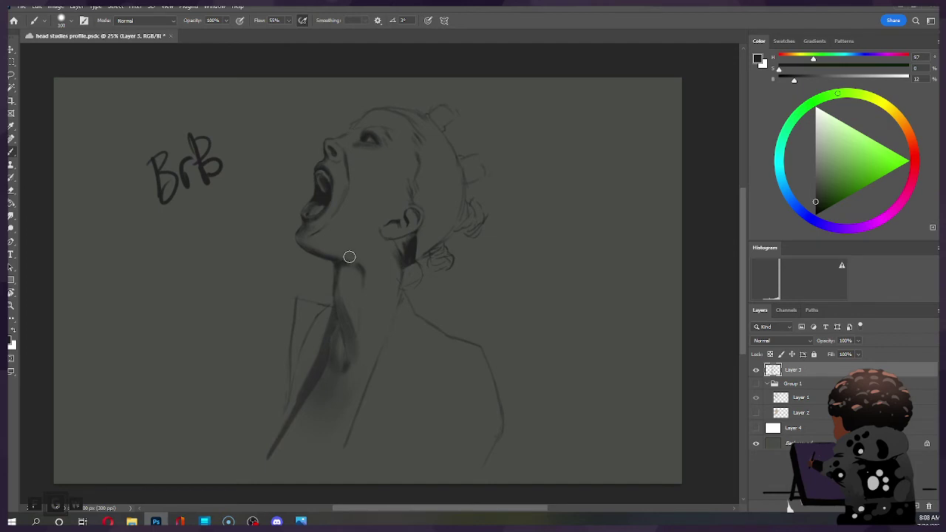
Darken the underside of the ear and the cheek crease beside the nose with a much smaller brush.
key("ctrl")
key("bracketleft")
key("bracketleft")
key("bracketleft")
key("bracketleft")
key("bracketleft")
key("bracketleft")
key("bracketleft")
left_click_drag(415, 224, 412, 235)
left_click_drag(348, 158, 349, 167)
Refine the inner contours of the ear with a 40 px Eraser and a 35 px brush.
key("e")
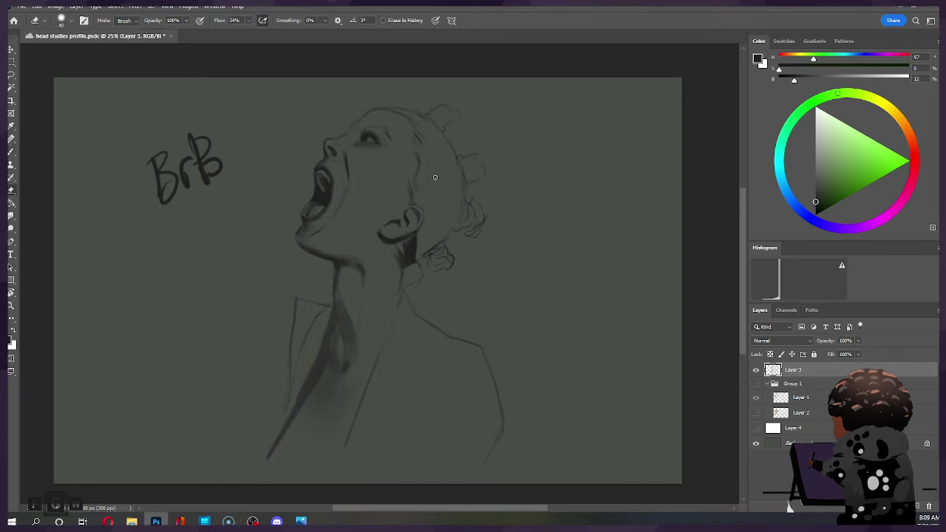
key("b")
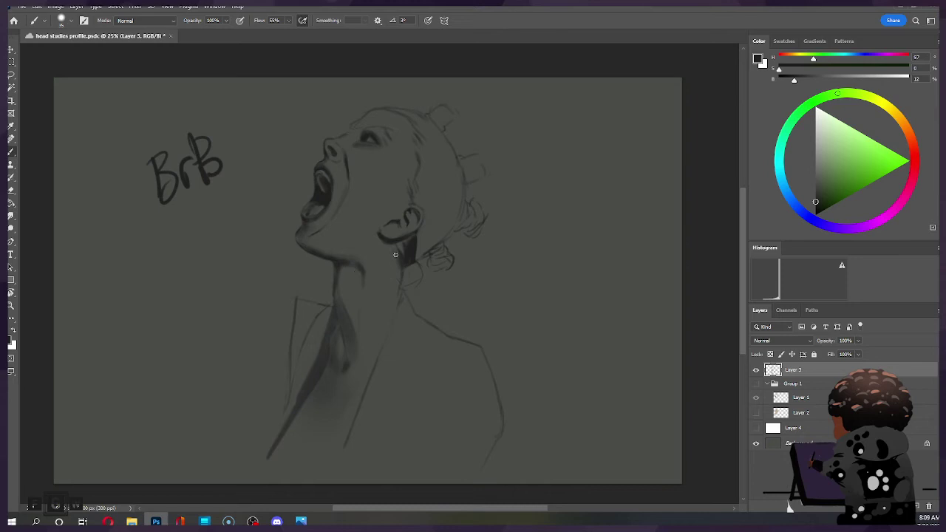
mouse_move(407, 215)
left_mouse_down()
mouse_move(377, 192)
mouse_move(363, 194)
mouse_move(385, 226)
left_mouse_up()
Shade the cheek in front of the ear with a 700 px soft brush.
key("ctrl")
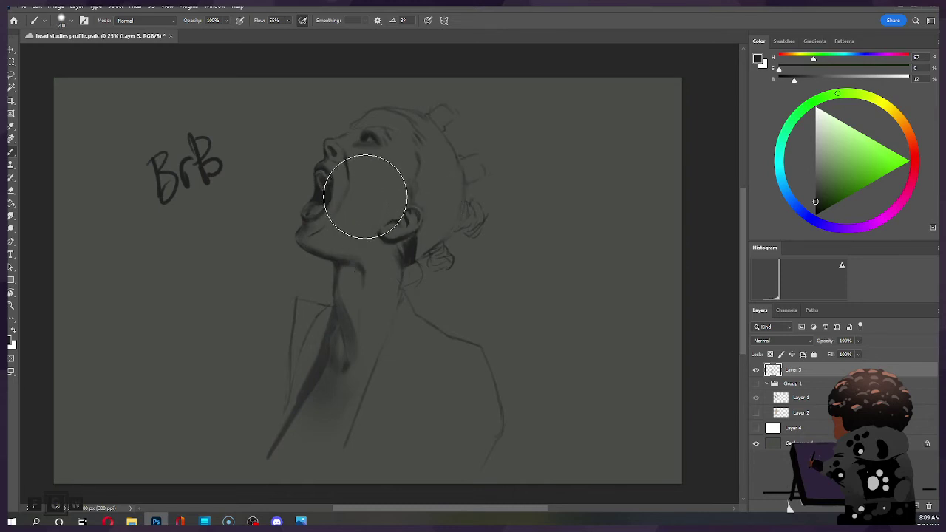
key("ctrl")
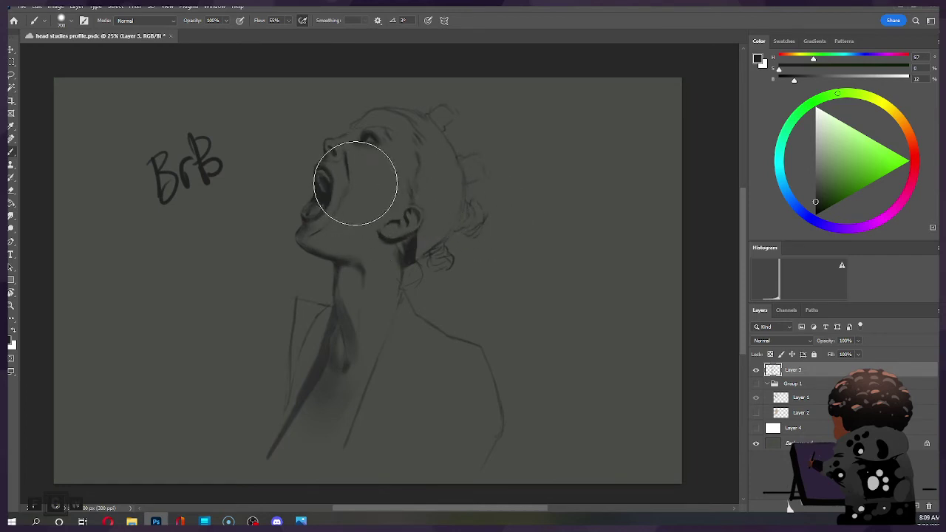
key("bracketright")
key("bracketright")
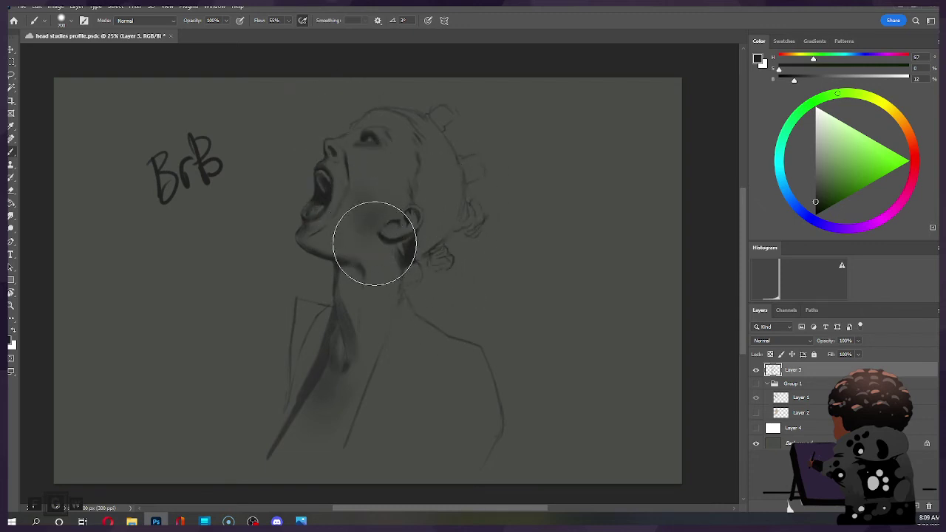
Lighten the upper part of the cheek shadow with a 600 px Eraser.
key("e")
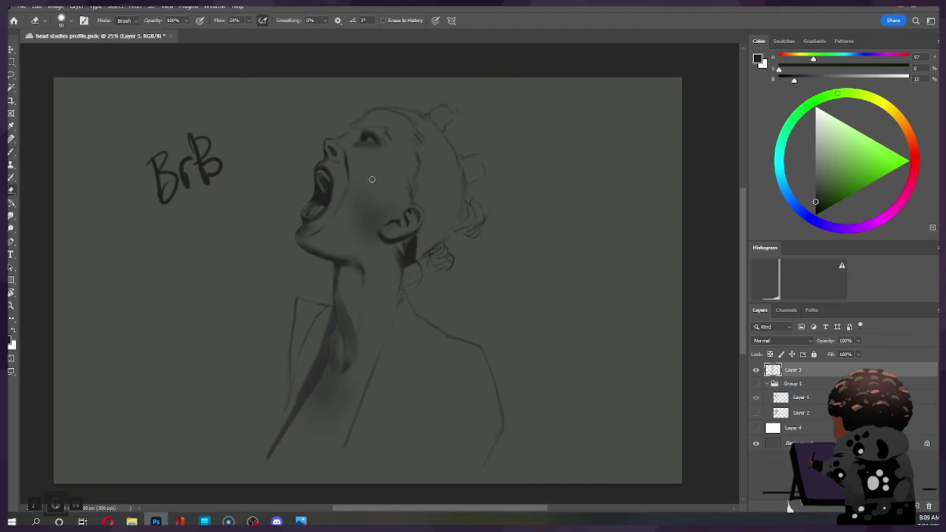
key("bracketright")
key("bracketright")
key("bracketleft")
key("bracketleft")
key("bracketleft")
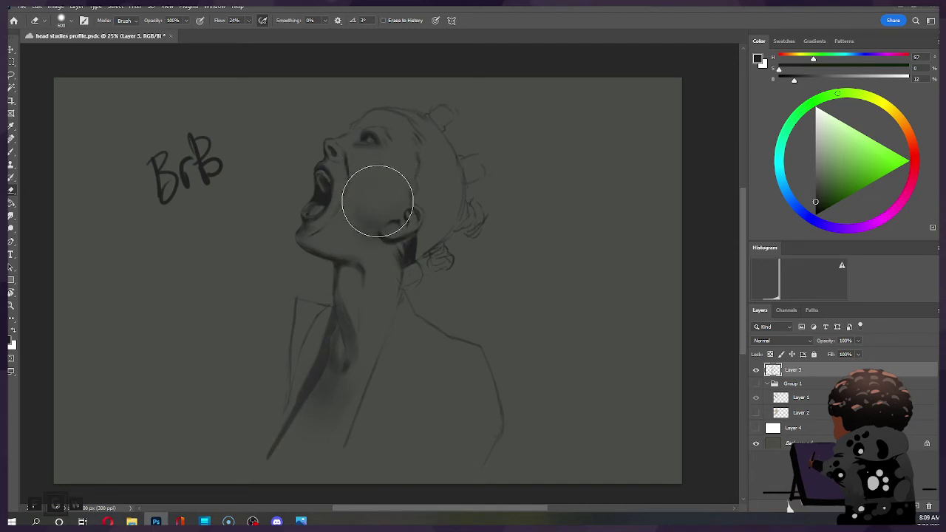
Deepen the cheek shadow around the ear with an 800 px brush and soften its front edge with a reduced Eraser.
key("b")
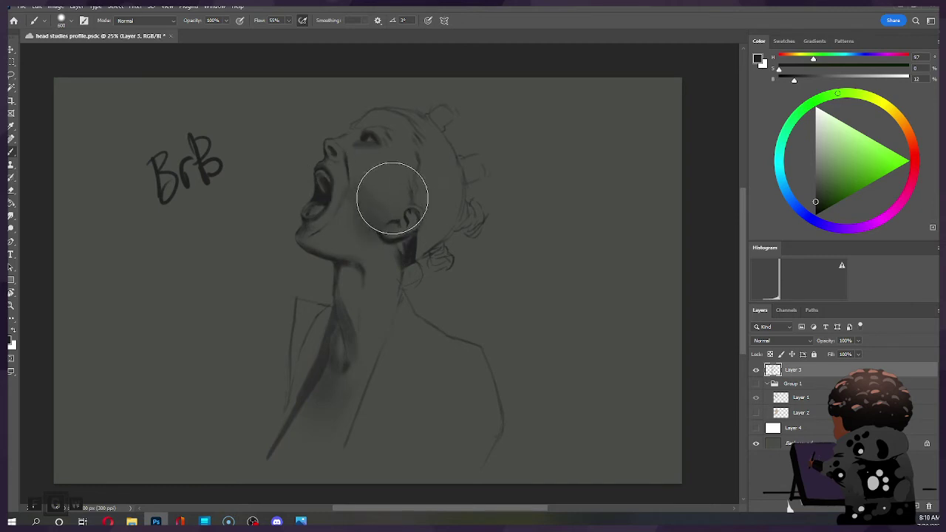
key("bracketright")
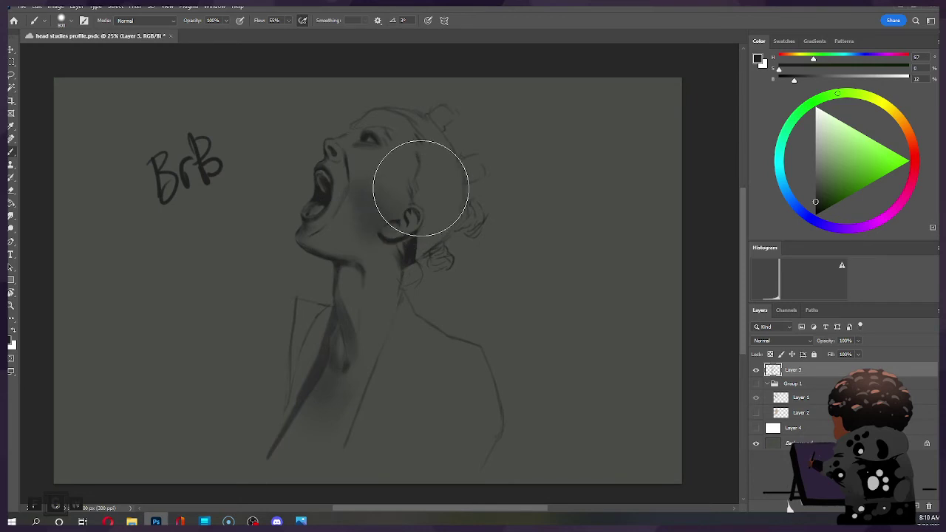
key("e")
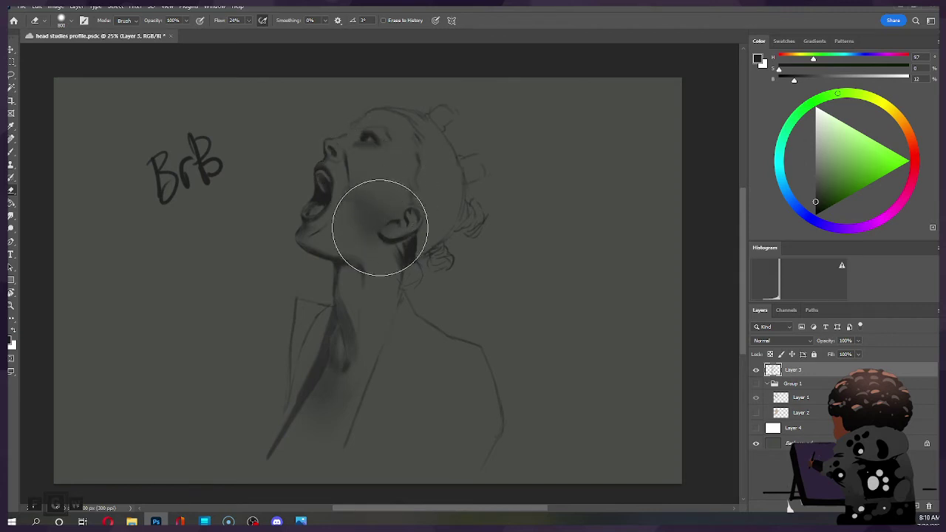
key("bracketleft")
mouse_move(362, 243)
left_mouse_down()
mouse_move(352, 211)
mouse_move(372, 240)
mouse_move(347, 183)
left_mouse_up()
key("bracketleft")
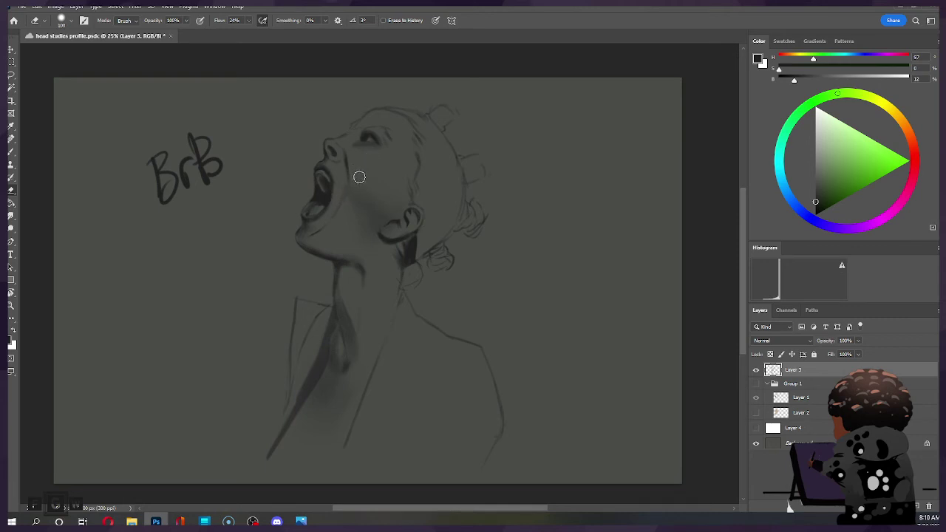
Deepen the cheek shadow between the nose fold and the ear with 500 px and 300 px brushes.
key("b")
key("bracketleft")
key("bracketleft")
key("bracketright")
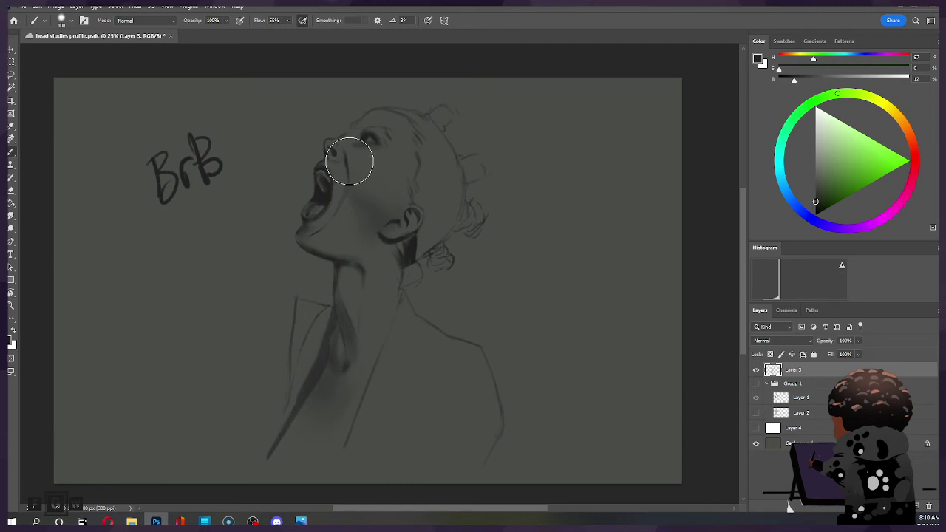
key("bracketright")
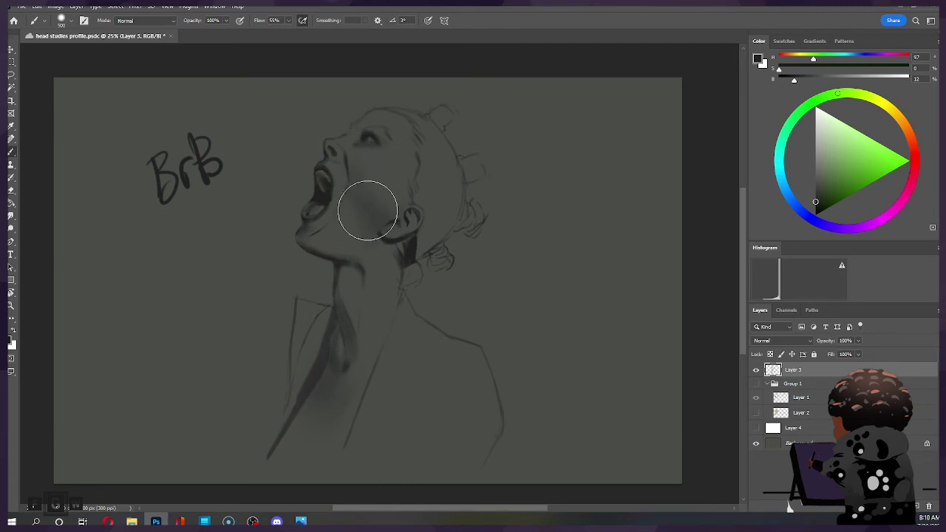
key("bracketleft")
key("bracketleft")
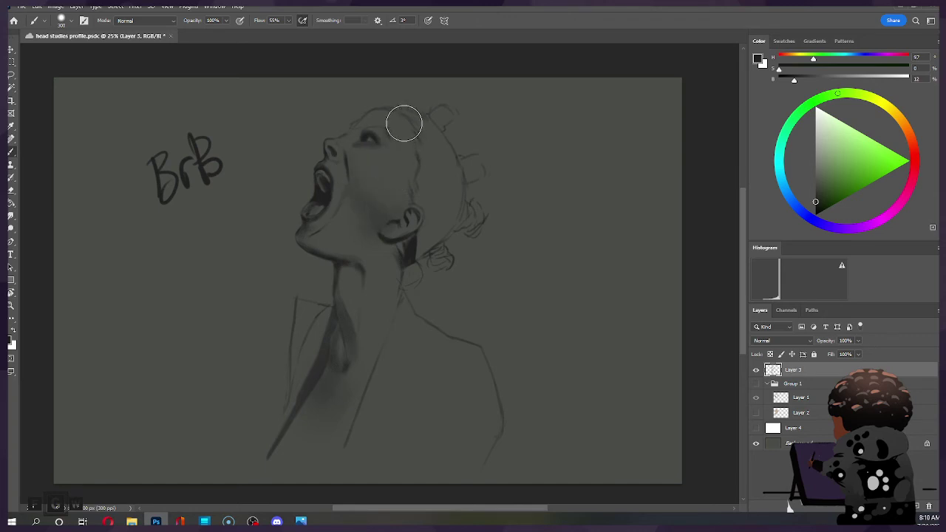
Lighten the cheek shadow below the eye and in front of the ear with 700 px and 500 px Erasers.
key("e")
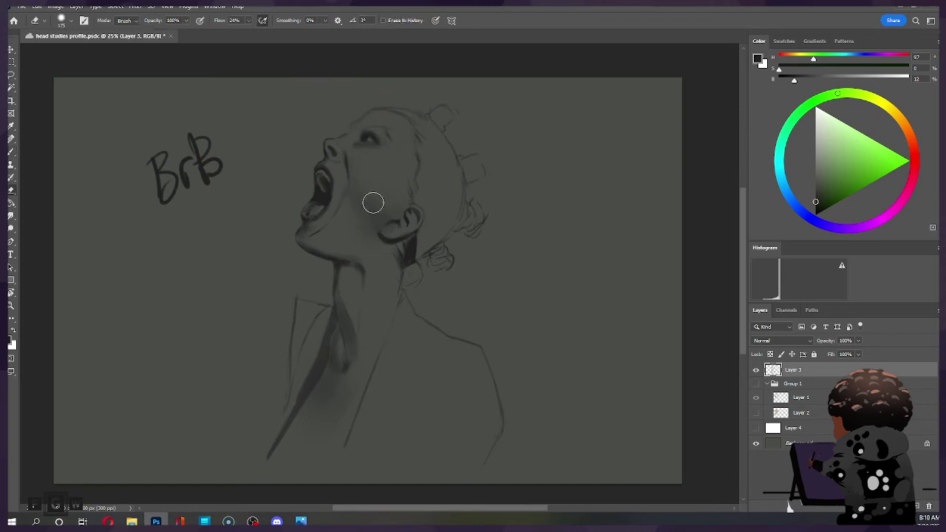
key("bracketright")
key("bracketright")
key("bracketright")
key("bracketright")
key("bracketright")
key("bracketright")
key("bracketright")
key("bracketleft")
key("bracketleft")
key("bracketleft")
key("bracketleft")
key("bracketright")
key("bracketright")
key("bracketright")
key("bracketright")
key("bracketright")
key("bracketright")
key("bracketright")
key("bracketright")
key("bracketright")
key("bracketright")
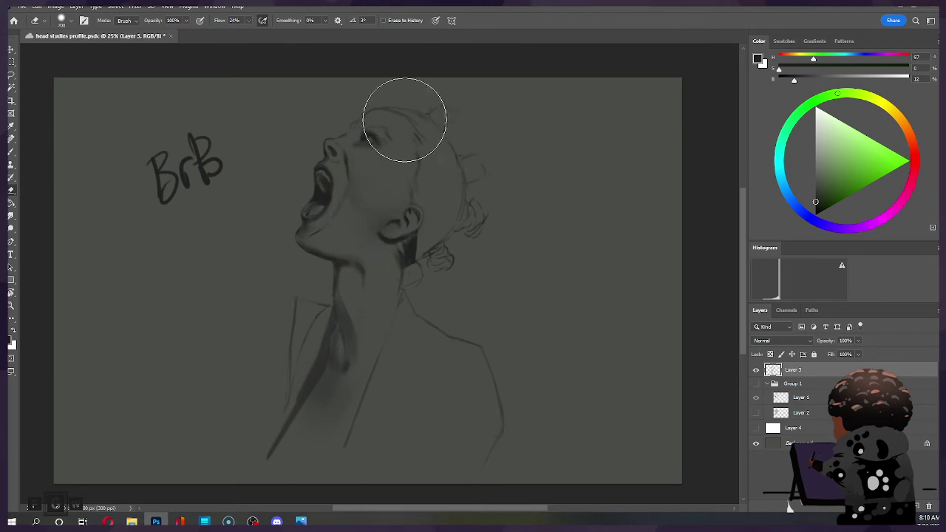
key("bracketleft")
key("bracketleft")
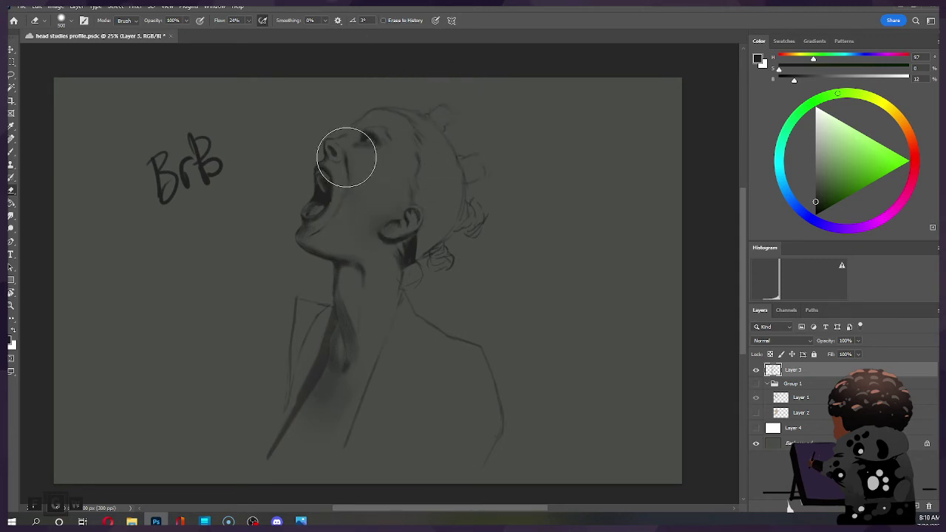
Set the brush colour's brightness to 20% and reshade the cheek in front of the ear with a 600 px brush.
key("b")
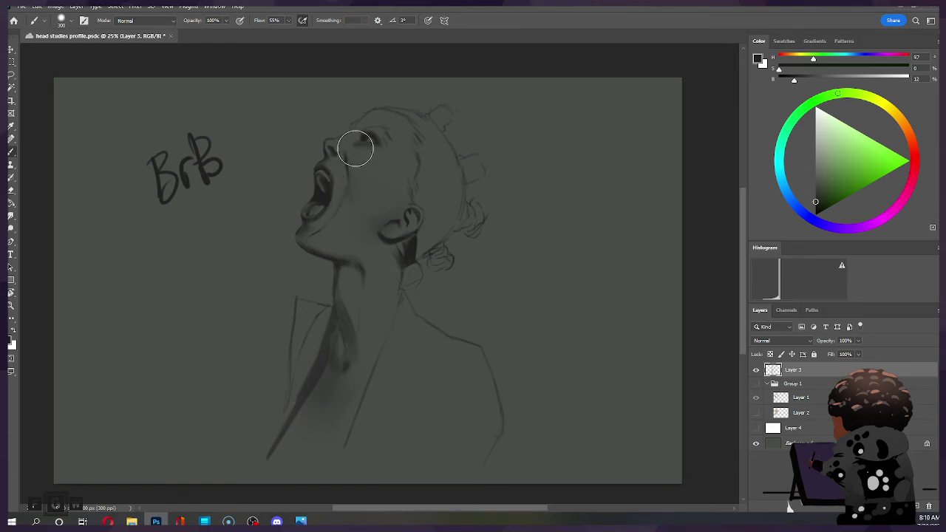
left_click(814, 189)
left_click_drag(814, 190, 699, 193)
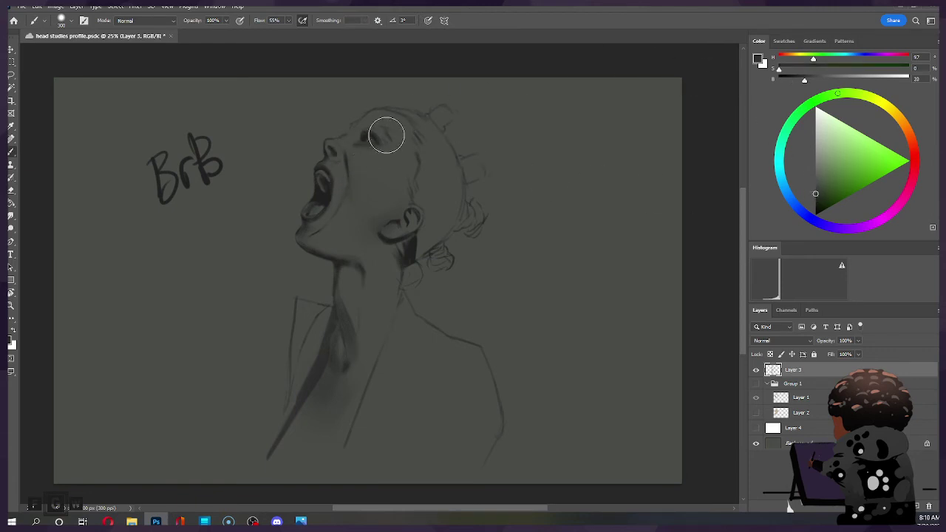
key("bracketright")
key("bracketright")
key("bracketright")
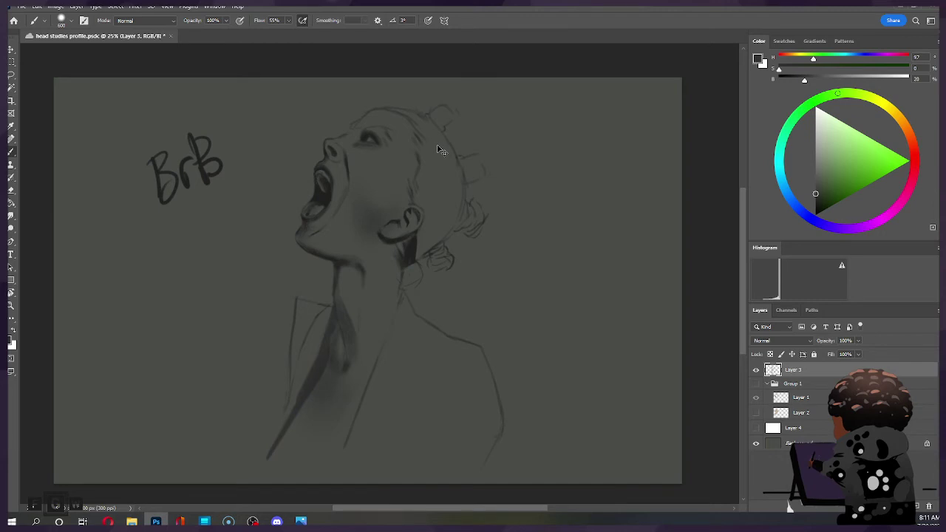
Erase the soft cheek shadow in front of the ear, finishing with a 250 px Eraser.
key("e")
left_click_drag(374, 211, 362, 222)
key("bracketleft")
key("bracketleft")
key("bracketleft")
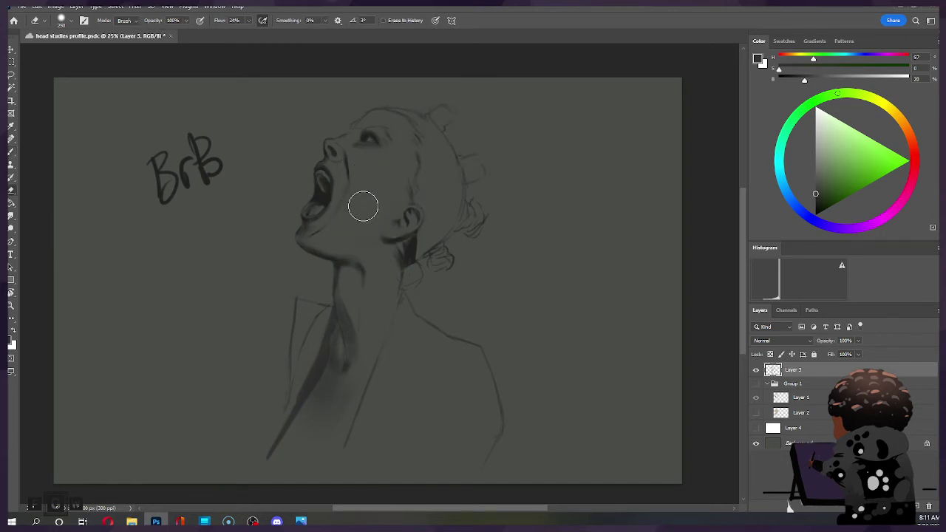
Set the brush colour's brightness to 12% and restore the dark shadow around the earlobe.
key("b")
left_click(816, 201)
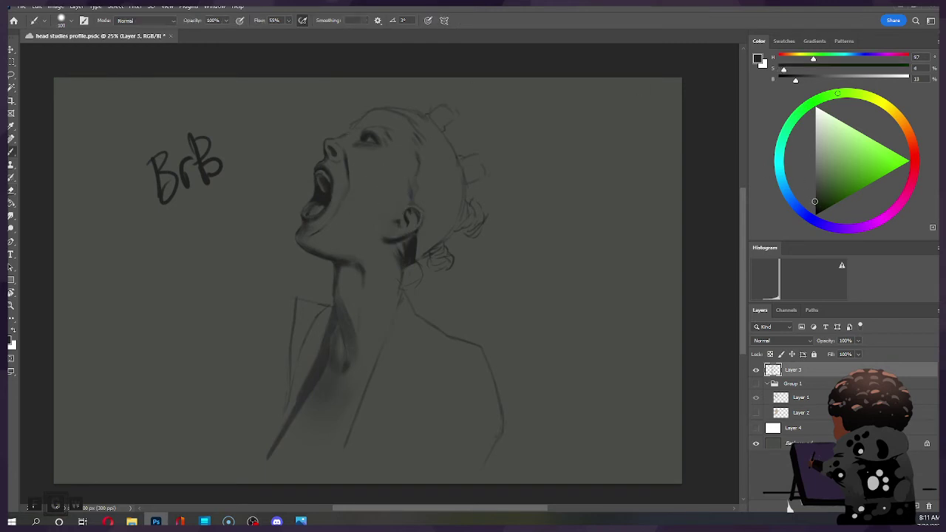
left_click(817, 206)
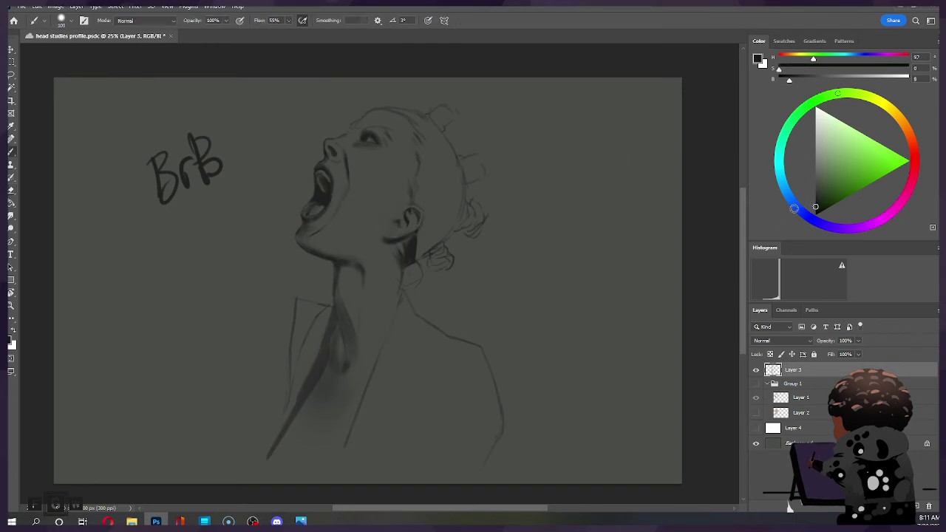
left_click(813, 200)
left_click_drag(814, 203, 814, 202)
Clean up the edges of the shadow below the earlobe with a 60 px Eraser.
key("e")
key("bracketleft")
key("bracketleft")
key("bracketleft")
key("bracketleft")
key("bracketleft")
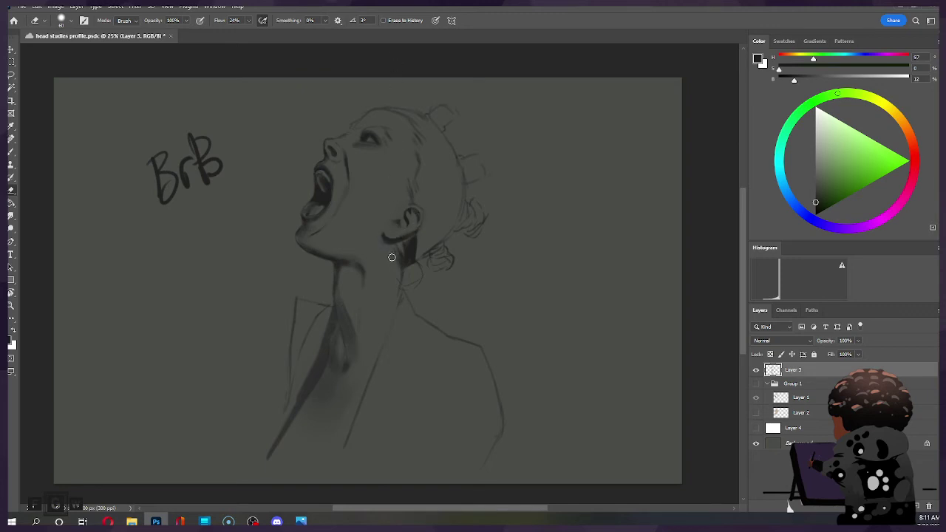
Refine the shading at the front and inside of the ear with 60 px and 35 px brushes and a 100 px Eraser.
key("b")
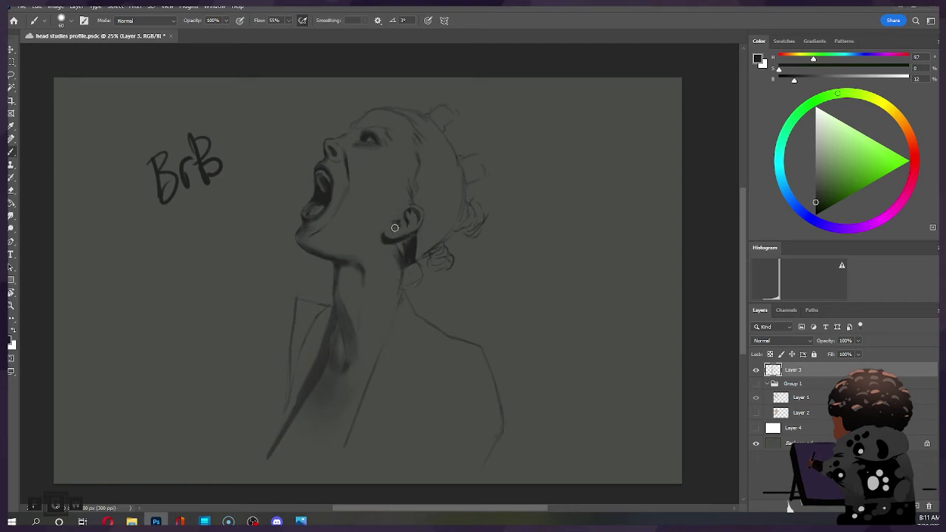
key("e")
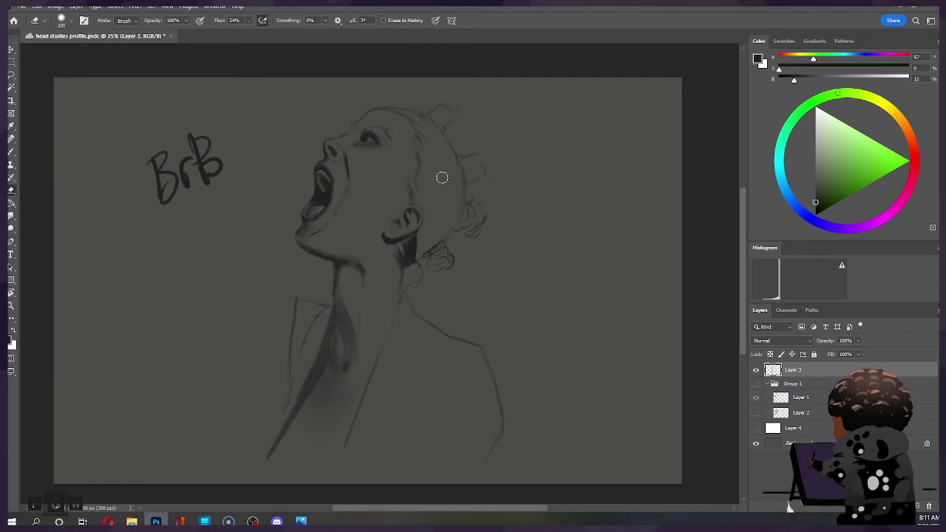
key("ctrl")
key("b")
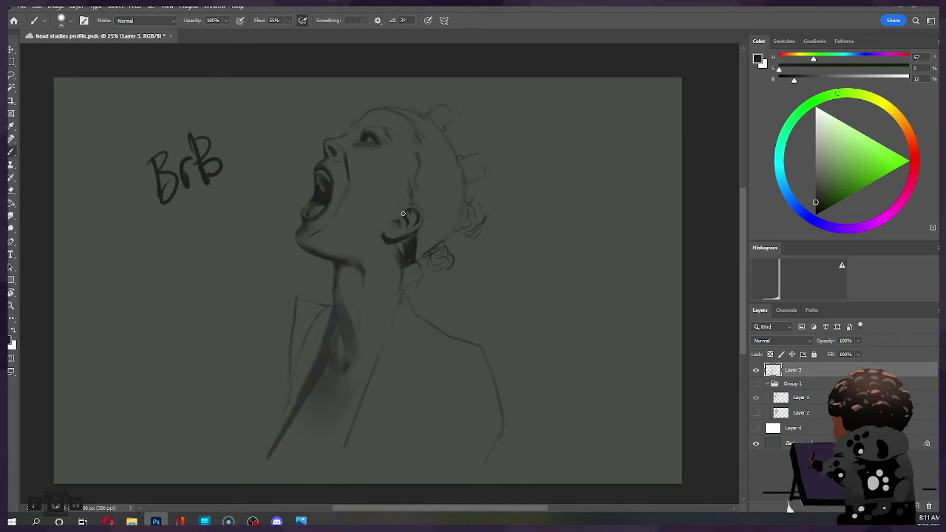
key("bracketleft")
Reshape the ear slightly with the Liquify filter, using a brush size of 243.
left_click(137, 7)
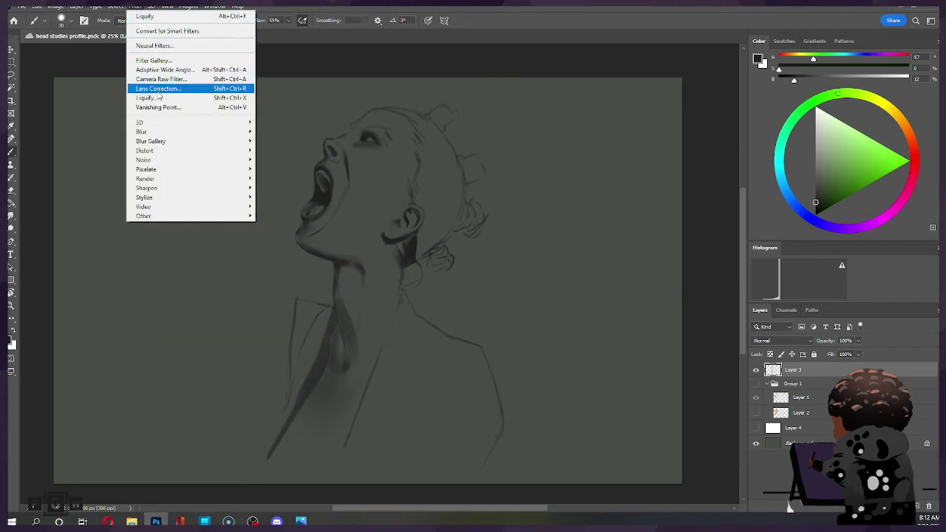
left_click(222, 93)
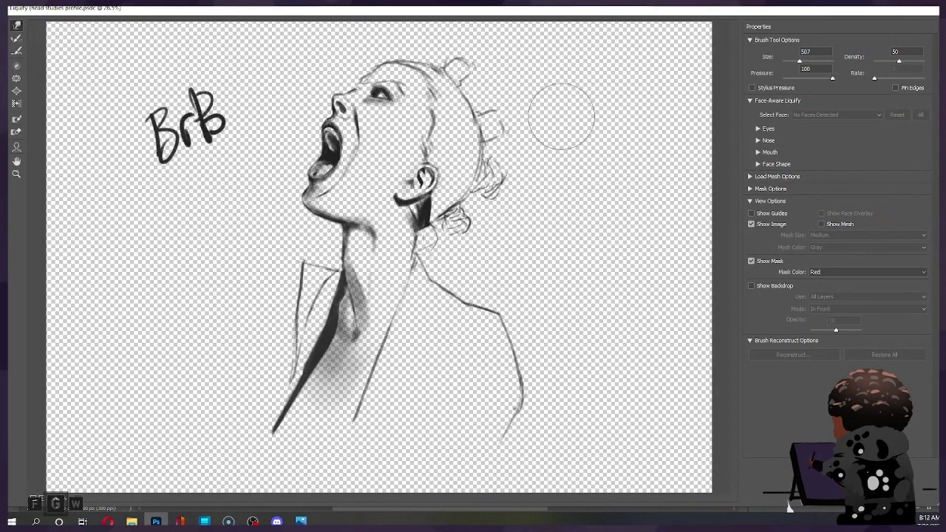
left_click_drag(798, 63, 793, 68)
mouse_move(420, 188)
left_mouse_down()
mouse_move(436, 177)
mouse_move(426, 189)
left_mouse_up()
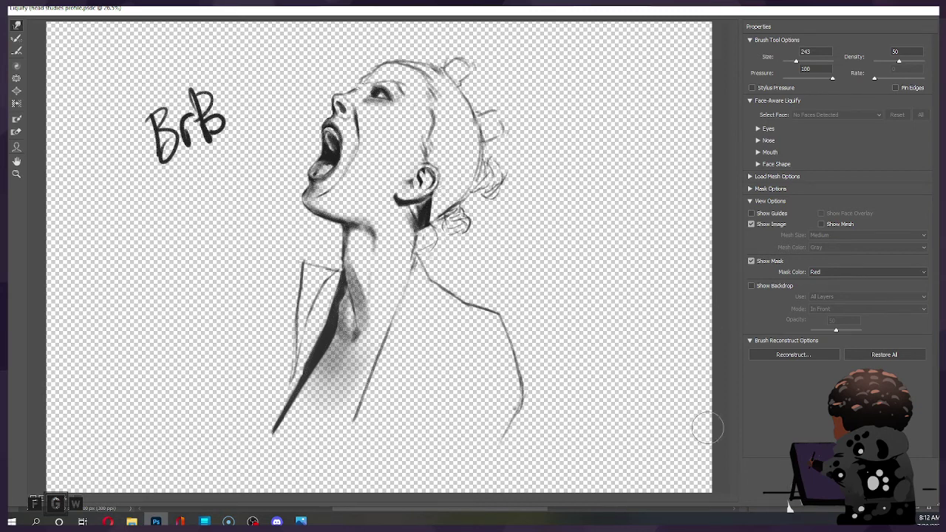
mouse_move(418, 198)
left_mouse_down()
mouse_move(408, 207)
mouse_move(425, 207)
left_mouse_up()
key("Return")
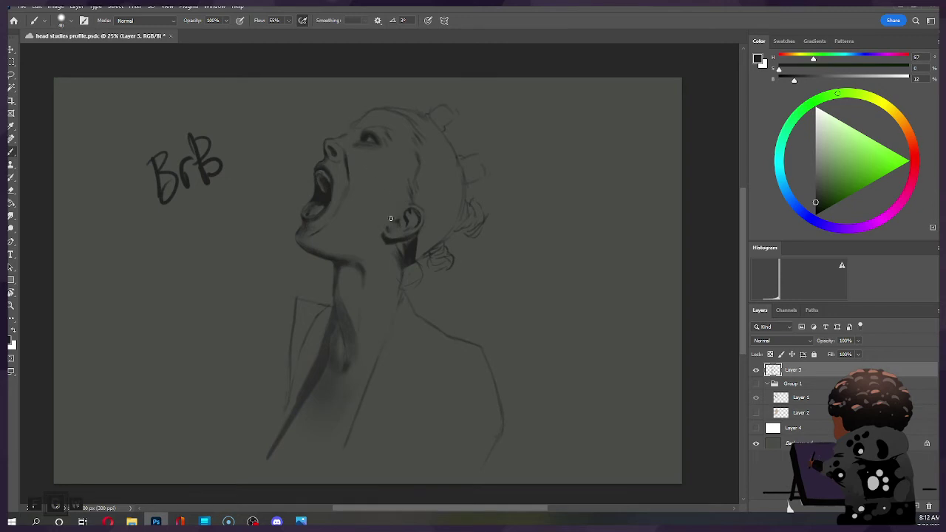
Sharpen the front contour of the ear with a 35 px Eraser and a 35 px brush.
key("e")
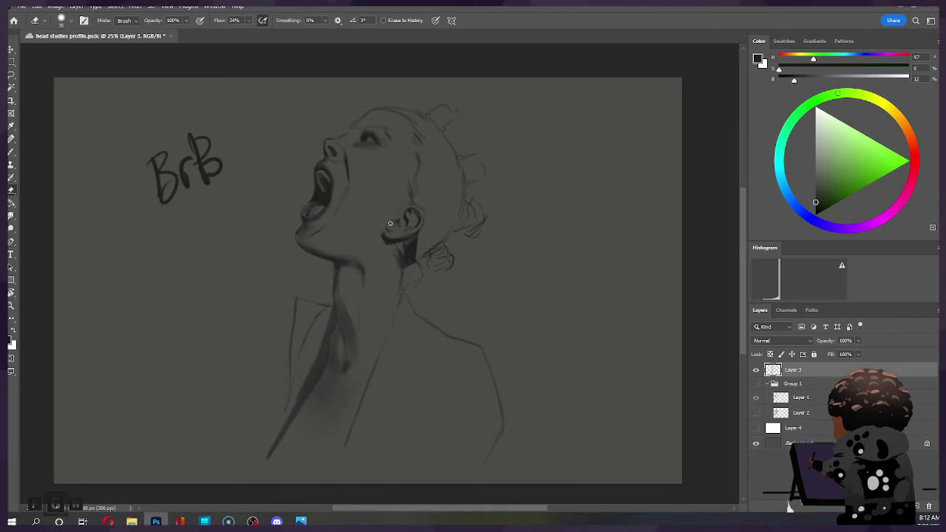
key("b")
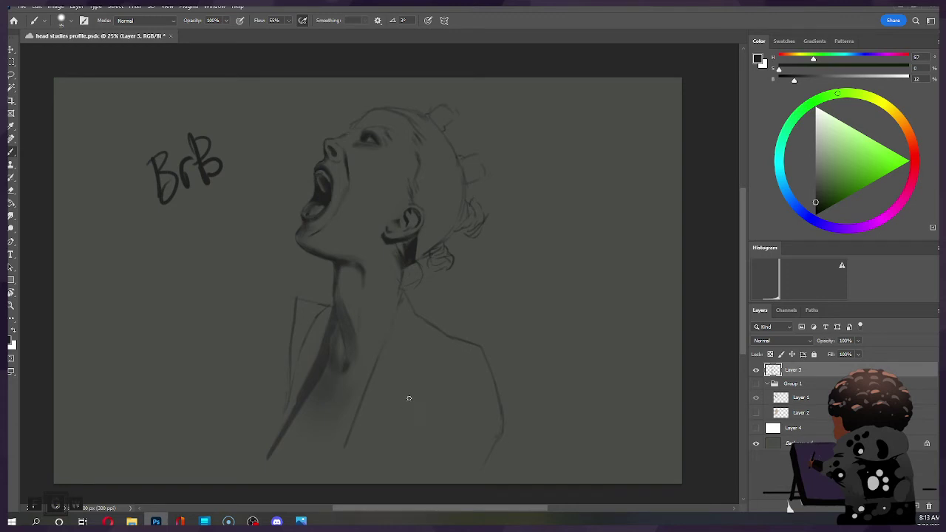
left_click(253, 521)
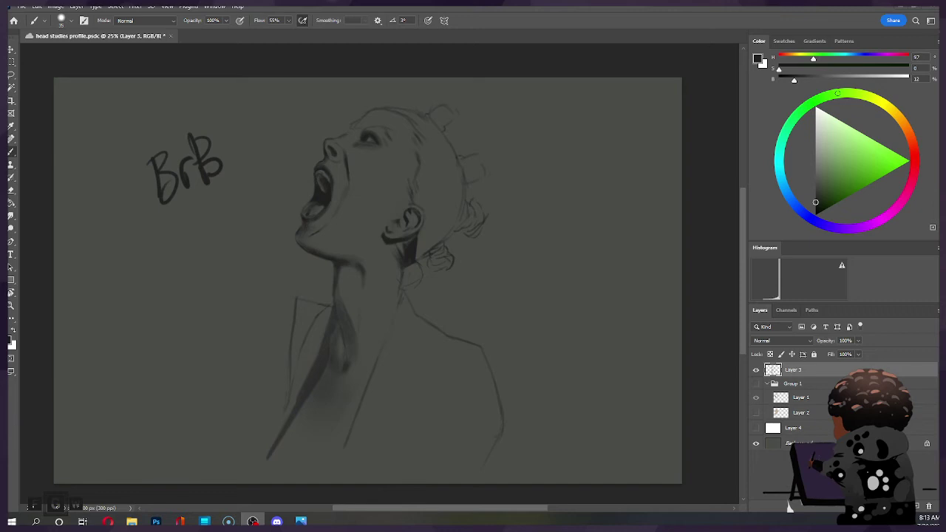
left_click(393, 291)
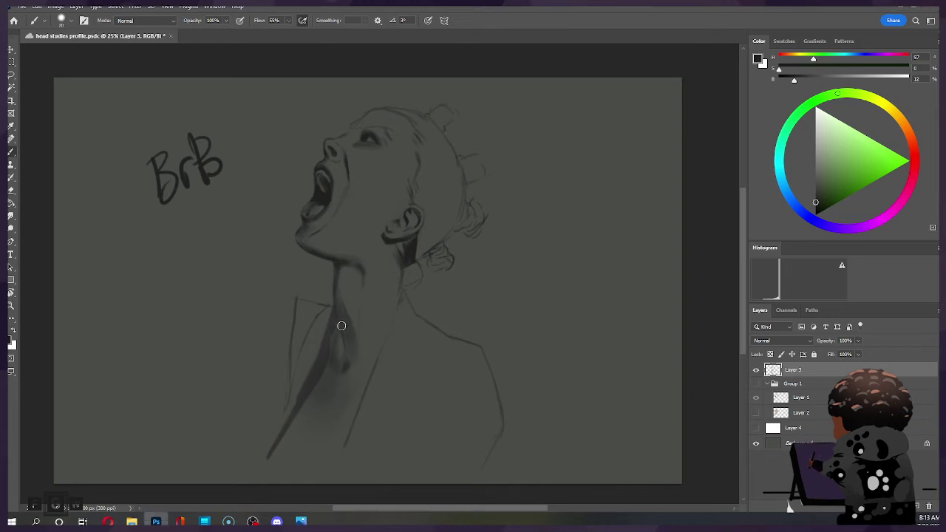
Build up the shadow on the throat and under the jaw, enlarging the brush to 175 px.
key("ctrl")
key("bracketright")
key("bracketright")
key("bracketright")
left_click_drag(354, 263, 361, 271)
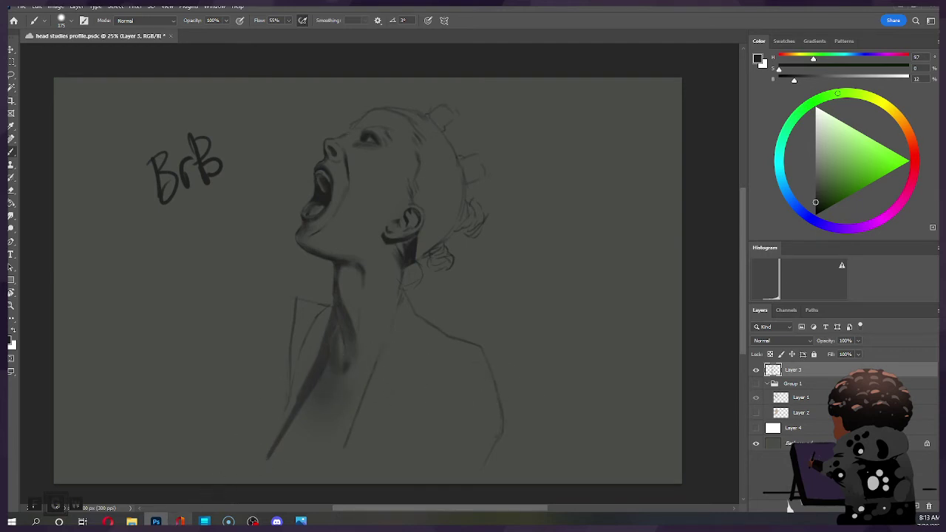
Touch up the neck shading and contours with the Eraser and brush at 70 px.
mouse_move(252, 522)
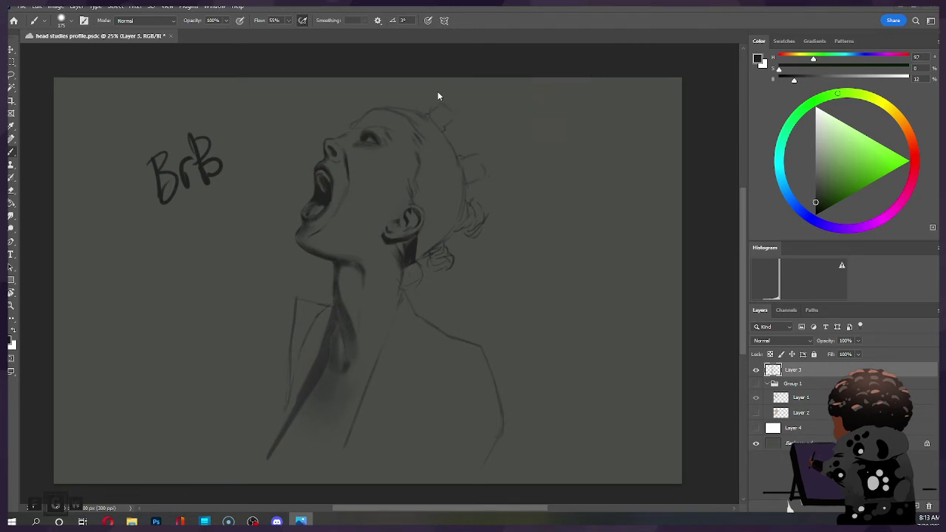
left_click(349, 139)
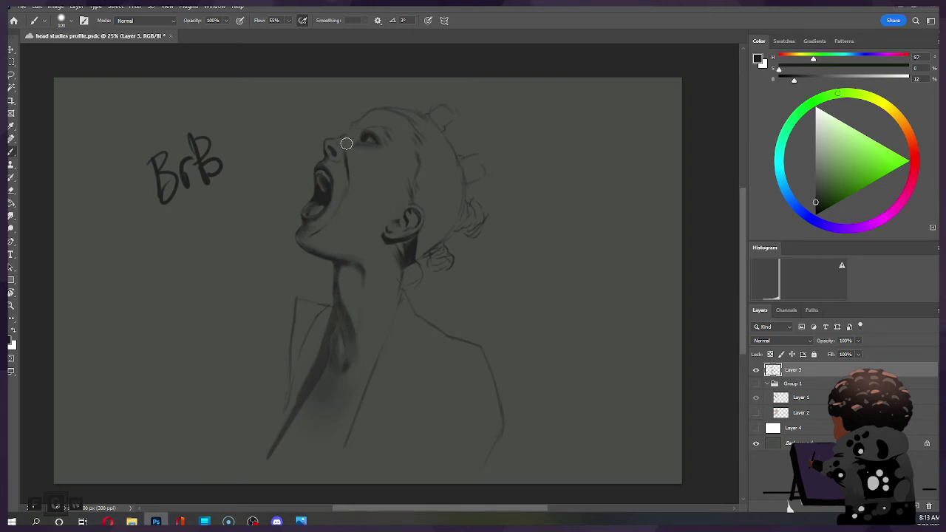
key("ctrl")
key("e")
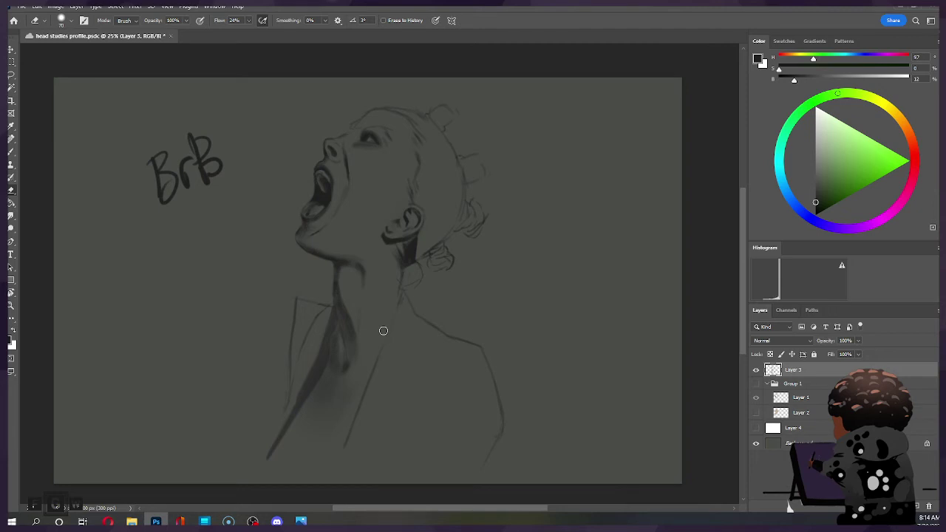
key("b")
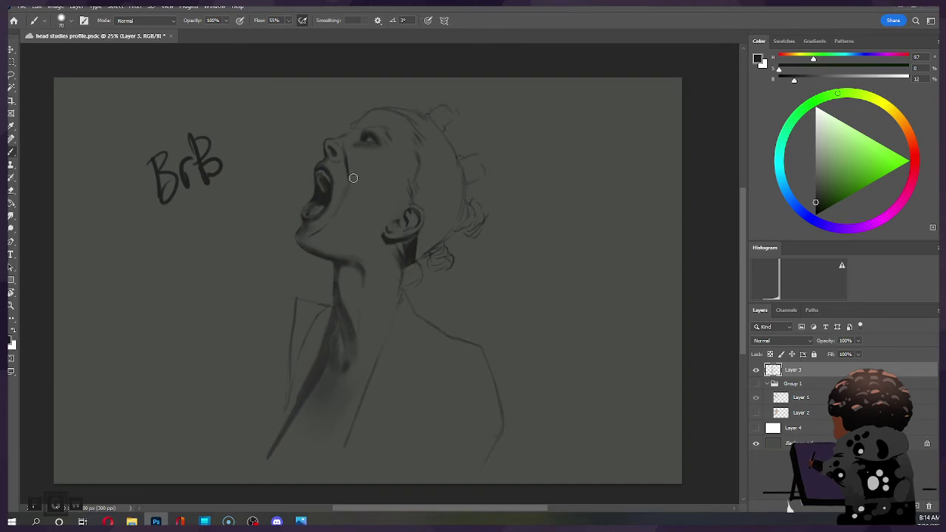
Shade the lowest hair buns at the nape and clean up the hair behind the ear with the Eraser.
key("bracketright")
key("bracketright")
key("bracketright")
key("bracketright")
key("bracketright")
key("bracketright")
key("bracketright")
key("bracketleft")
key("bracketleft")
key("bracketleft")
key("bracketleft")
key("bracketleft")
key("bracketleft")
key("bracketleft")
key("bracketright")
key("bracketright")
key("bracketright")
key("bracketright")
key("bracketleft")
key("bracketleft")
key("bracketleft")
key("bracketleft")
key("bracketleft")
key("bracketleft")
key("e")
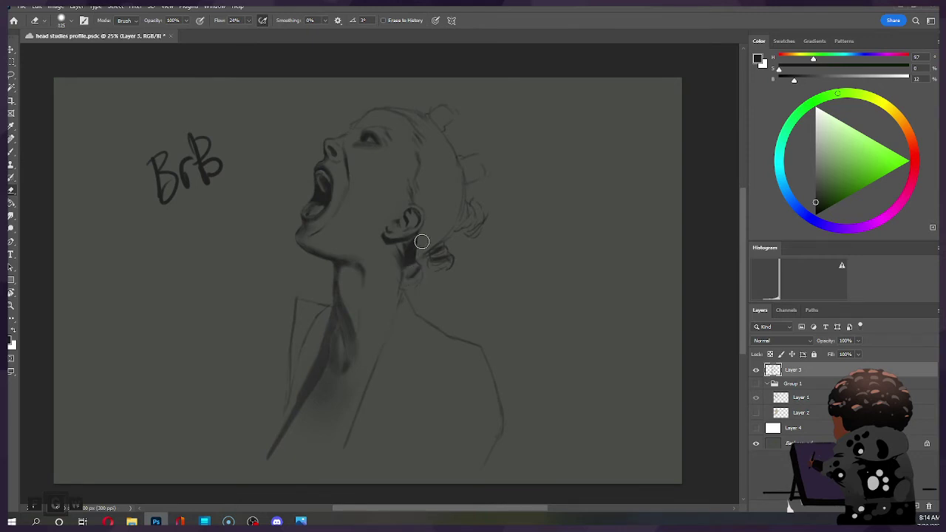
Shade the middle hair buns along the back of the head, starting with a 90 px brush.
key("b")
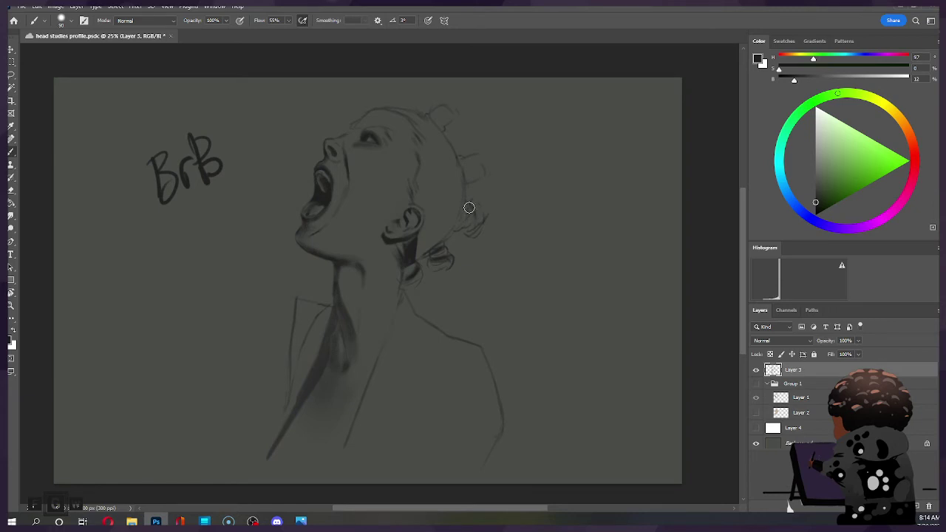
key("bracketleft")
key("bracketright")
key("bracketright")
key("bracketright")
key("bracketright")
key("bracketright")
mouse_move(468, 231)
left_mouse_down()
mouse_move(486, 202)
mouse_move(462, 160)
left_mouse_up()
key("bracketleft")
key("bracketleft")
key("bracketleft")
key("bracketleft")
key("bracketleft")
Shade the hairline from above the ear to the temple with 200 px and 150 px brushes.
key("bracketright")
key("bracketright")
key("bracketright")
key("bracketright")
key("bracketright")
key("bracketright")
key("bracketright")
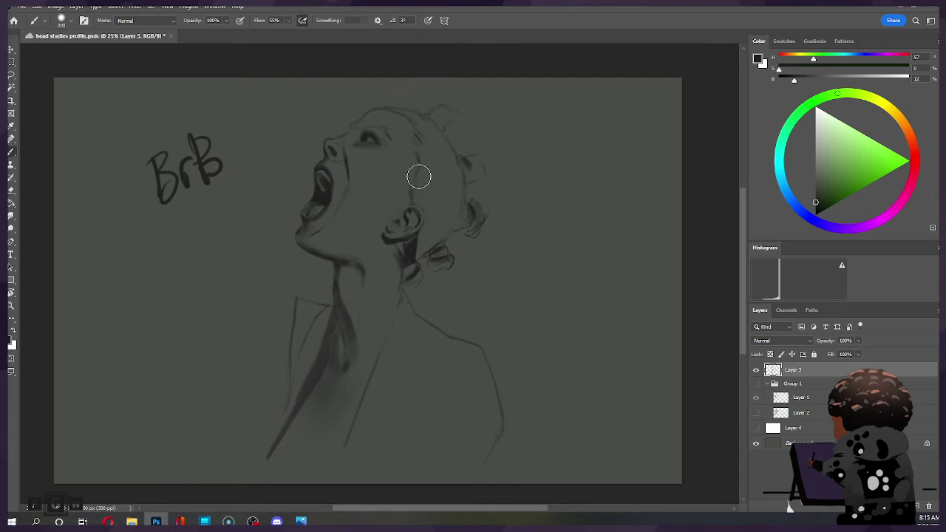
left_click_drag(421, 190, 422, 158)
key("bracketleft")
key("bracketleft")
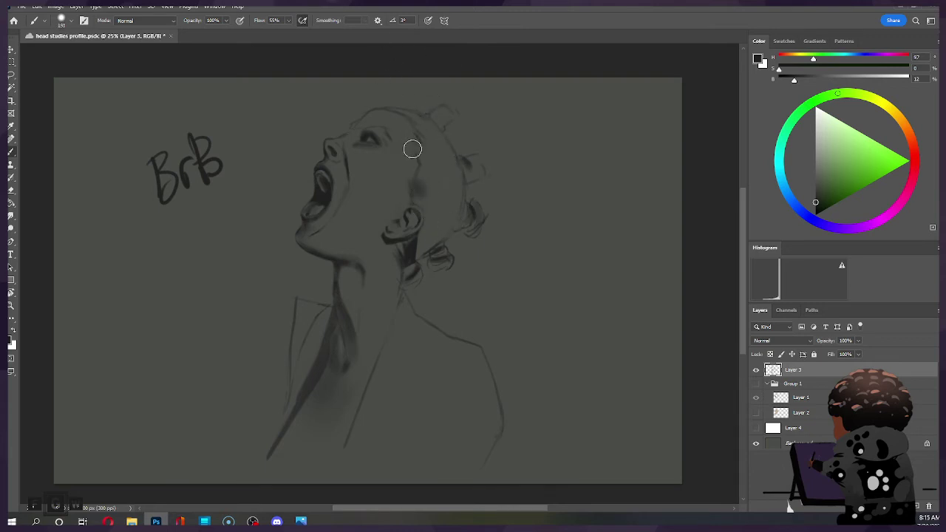
Sketch loose strands on the top hair bun with a 35 px brush and save the document.
key("bracketleft")
key("bracketleft")
key("ctrl+s")
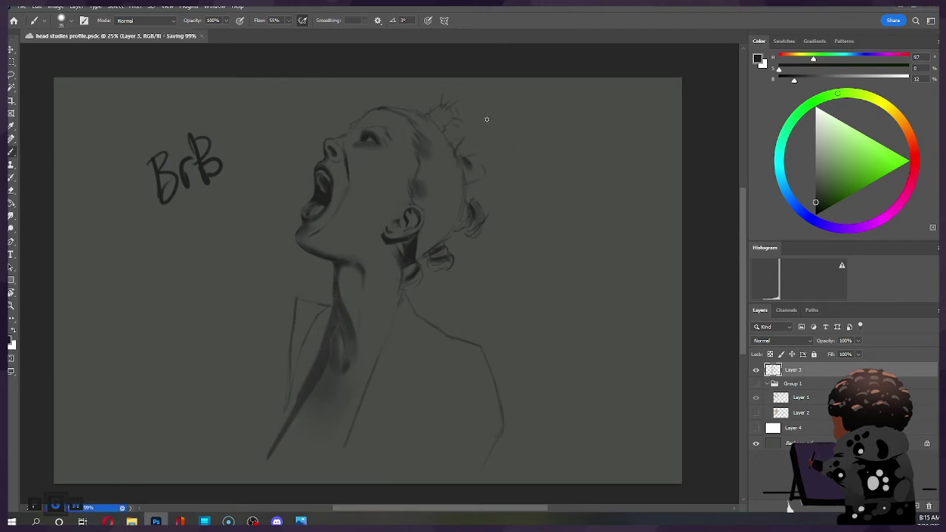
left_click_drag(470, 132, 456, 119)
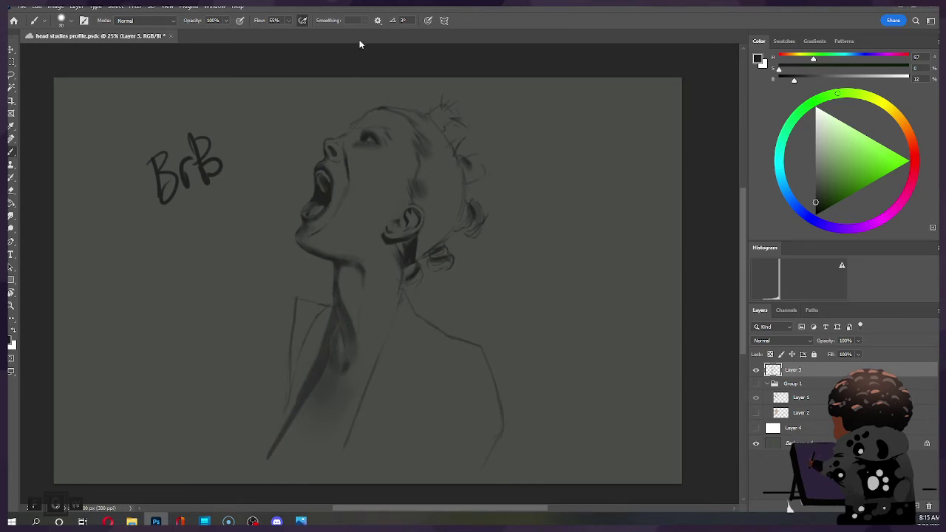
Darken the eye socket and the upper lid and brow with a 60 px brush.
key("bracketright")
key("bracketright")
key("bracketright")
key("bracketright")
key("bracketright")
key("bracketright")
key("bracketright")
left_click_drag(378, 144, 373, 135)
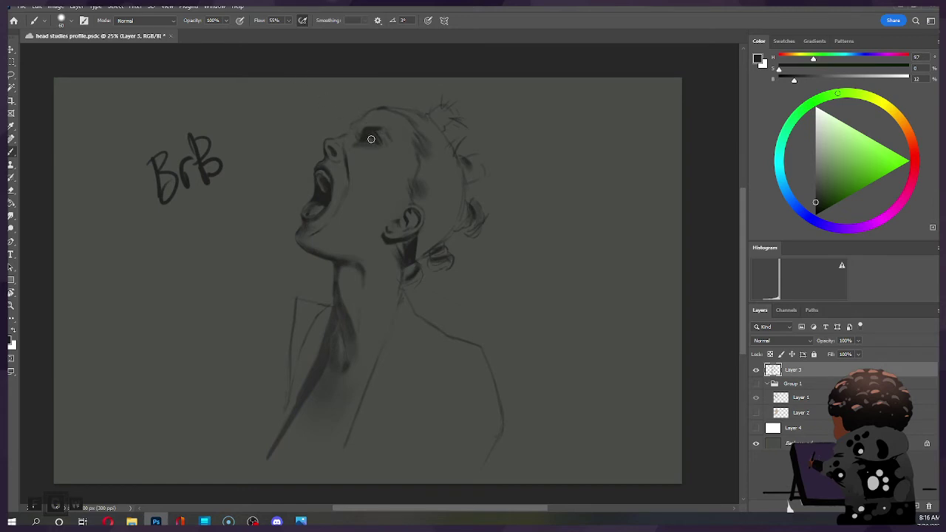
left_click_drag(364, 132, 389, 133)
Clean up the outer end of the brow with a 45 px Eraser and redraw the brow near the nose bridge.
key("e")
key("bracketleft")
key("bracketleft")
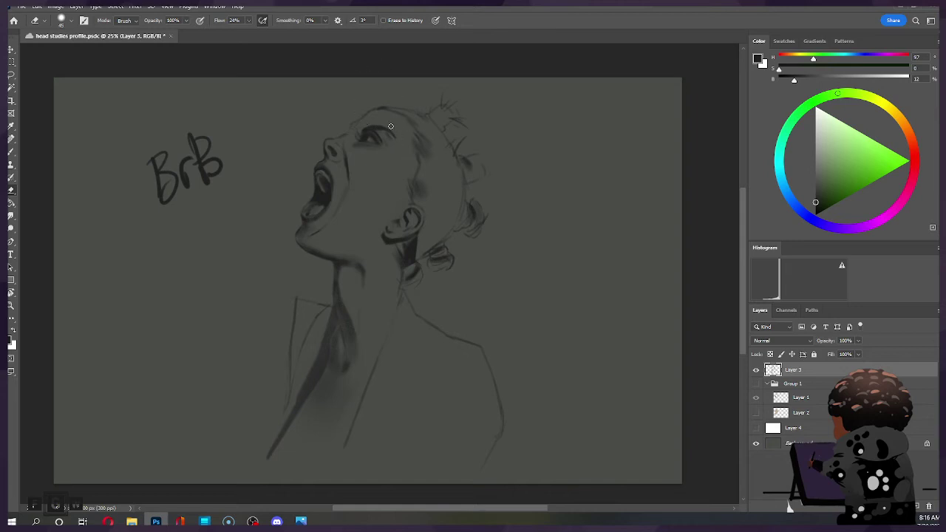
key("b")
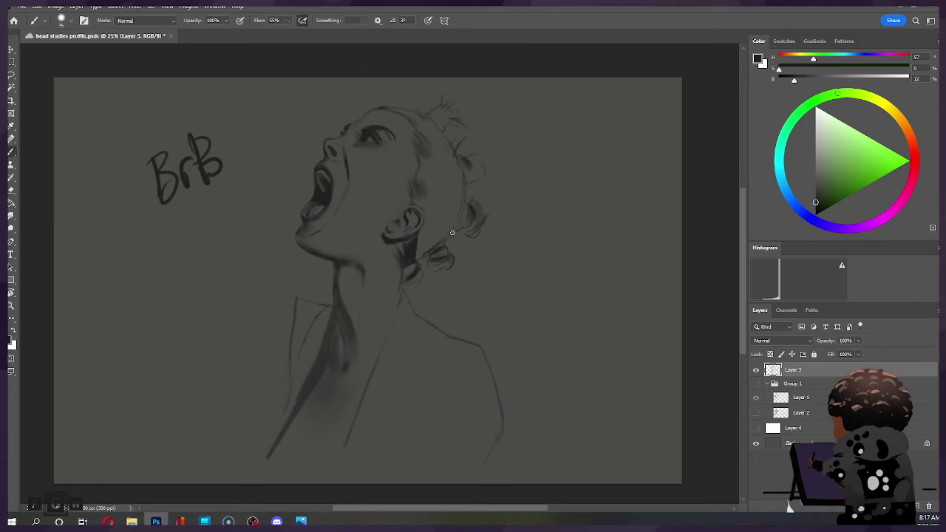
Deepen the shadow along the tendon at the front of the neck, varying the brush size.
key("bracketright")
key("bracketright")
key("bracketright")
key("bracketright")
key("bracketleft")
key("bracketleft")
key("bracketleft")
key("bracketleft")
key("bracketright")
key("bracketleft")
key("bracketleft")
key("bracketleft")
key("bracketleft")
key("bracketleft")
key("bracketleft")
key("bracketleft")
Refine the forehead contour with the Brush and clean its edge with the Eraser at 50 px and 35 px.
key("e")
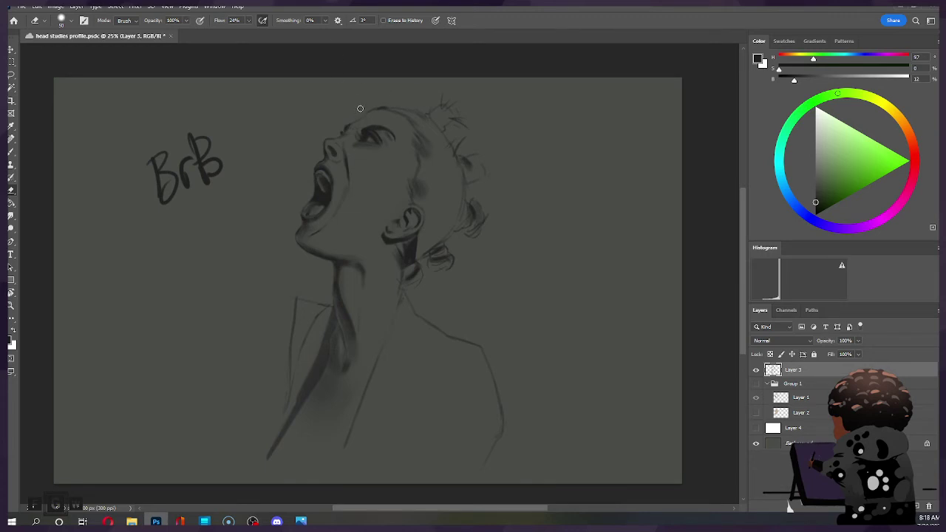
key("b")
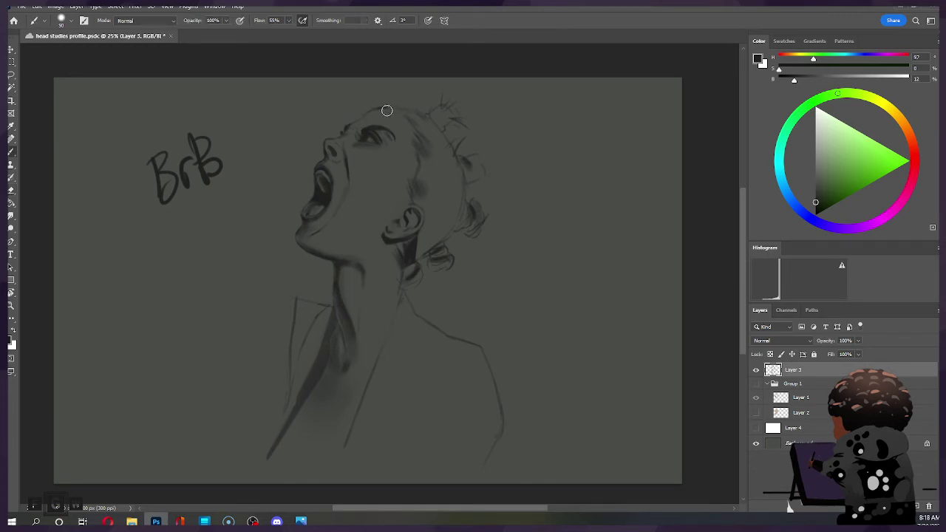
key("bracketleft")
key("bracketleft")
key("e")
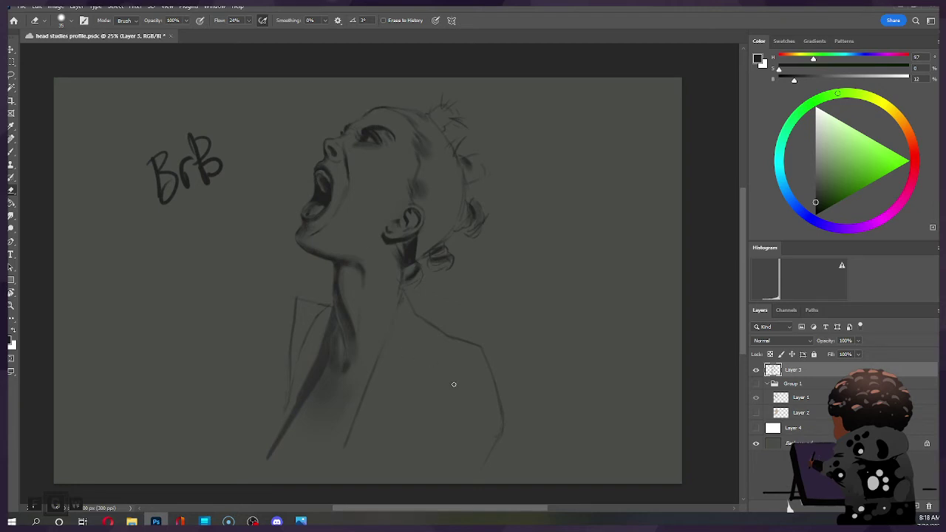
Darken the hair along the back contour of the head and behind the ear with 80 px and 100 px brushes.
key("b")
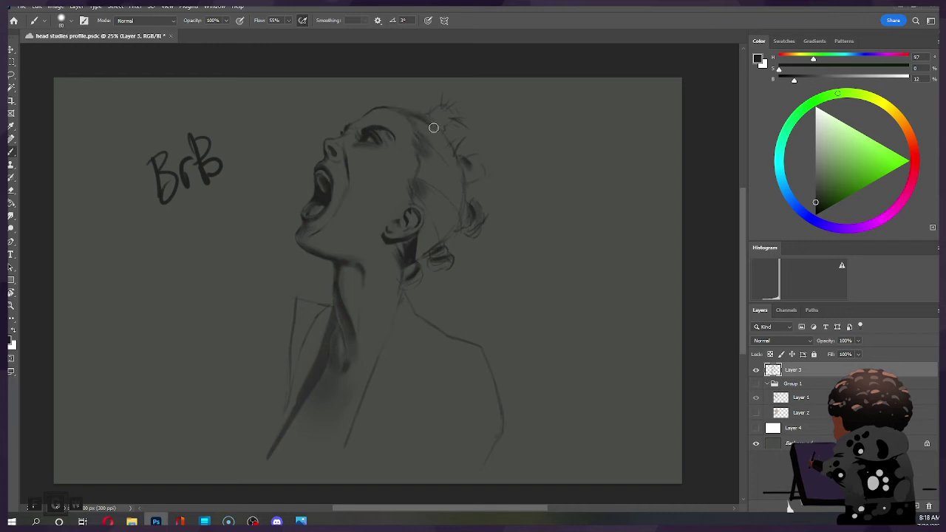
left_click_drag(426, 123, 464, 185)
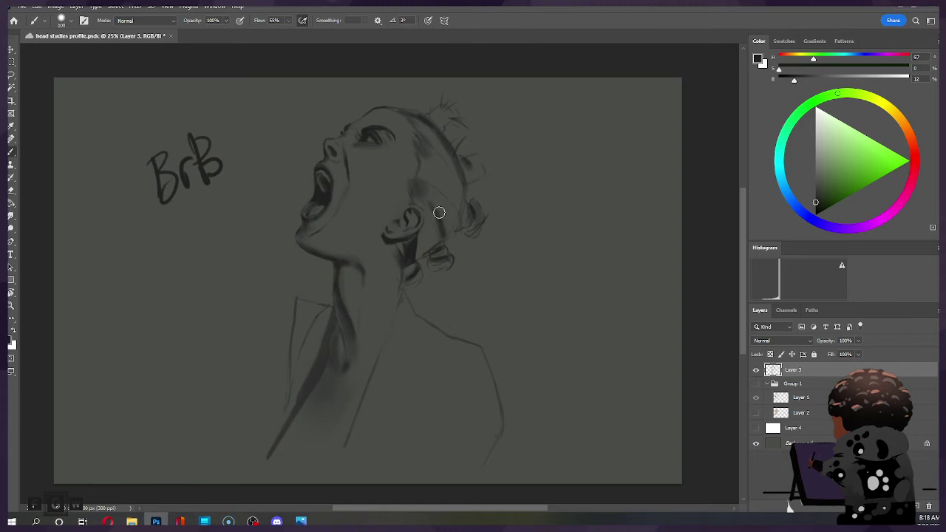
key("bracketright")
key("bracketright")
key("bracketright")
mouse_move(433, 197)
left_mouse_down()
mouse_move(453, 229)
mouse_move(444, 196)
mouse_move(430, 200)
mouse_move(455, 239)
mouse_move(458, 147)
mouse_move(431, 162)
mouse_move(408, 145)
mouse_move(434, 189)
mouse_move(451, 156)
mouse_move(458, 184)
mouse_move(441, 161)
mouse_move(455, 195)
mouse_move(439, 162)
mouse_move(455, 188)
mouse_move(453, 162)
mouse_move(465, 177)
mouse_move(428, 131)
mouse_move(456, 168)
mouse_move(457, 202)
mouse_move(438, 198)
mouse_move(441, 183)
mouse_move(462, 218)
mouse_move(434, 178)
mouse_move(446, 199)
mouse_move(464, 196)
mouse_move(445, 206)
mouse_move(423, 254)
mouse_move(433, 227)
left_mouse_up()
key("bracketleft")
key("bracketleft")
key("bracketleft")
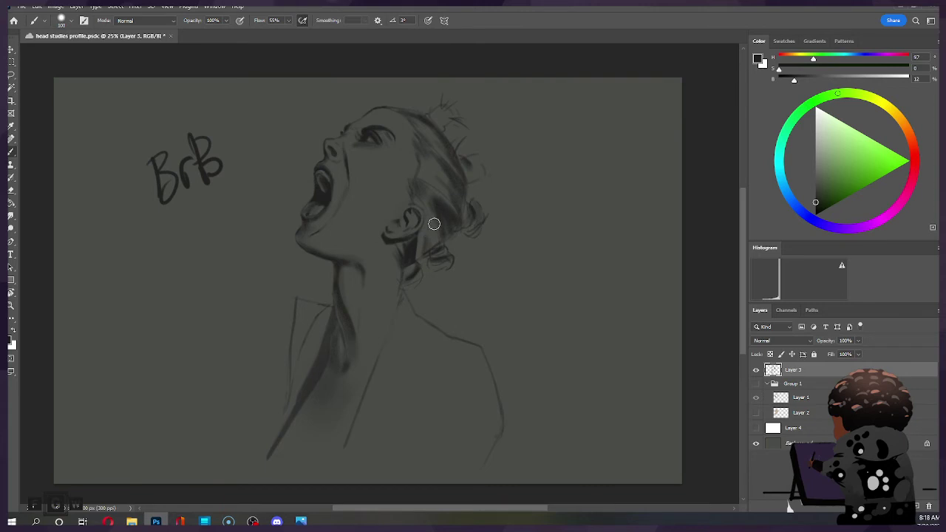
Fill in dark hair strands from the temple hairline toward the back of the head.
key("bracketright")
key("bracketright")
key("bracketleft")
left_click_drag(416, 133, 407, 138)
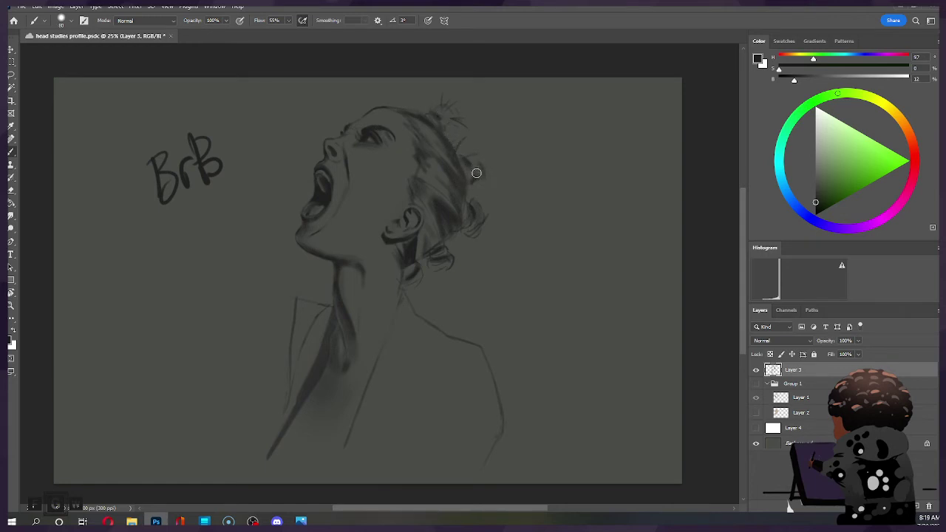
Darken the hair buns along the back of the head with an 80 px brush.
left_click_drag(477, 228, 475, 232)
left_click_drag(452, 120, 469, 130)
left_click_drag(493, 446, 485, 458)
Shade the top of the forehead and front hairline, starting with a 150 px brush.
key("bracketright")
key("bracketright")
key("bracketright")
key("bracketright")
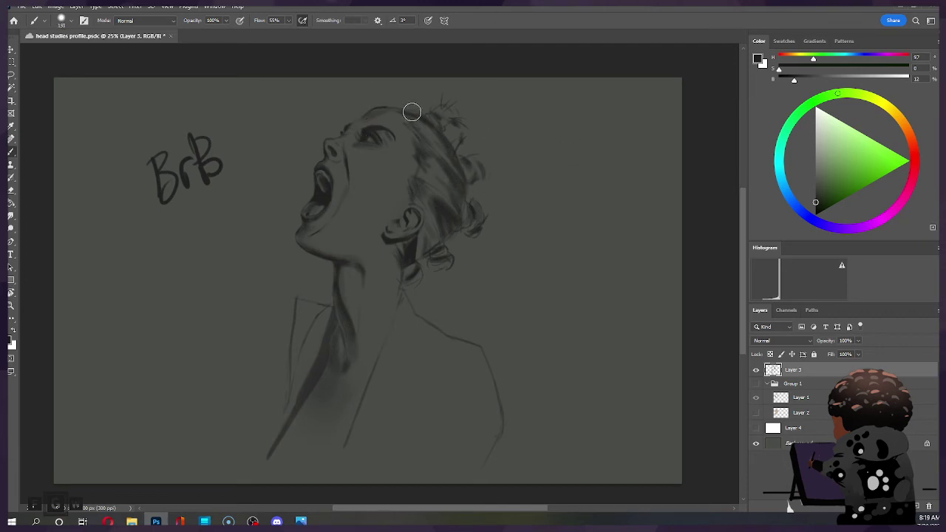
key("bracketright")
key("bracketright")
key("bracketright")
key("bracketright")
key("e")
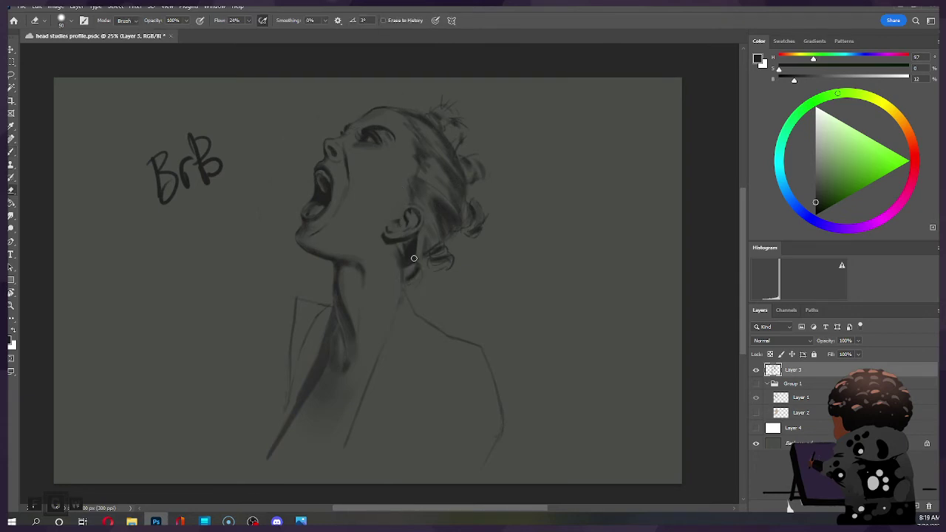
Shade the back of the neck below the nape, starting with a 175 px brush.
key("b")
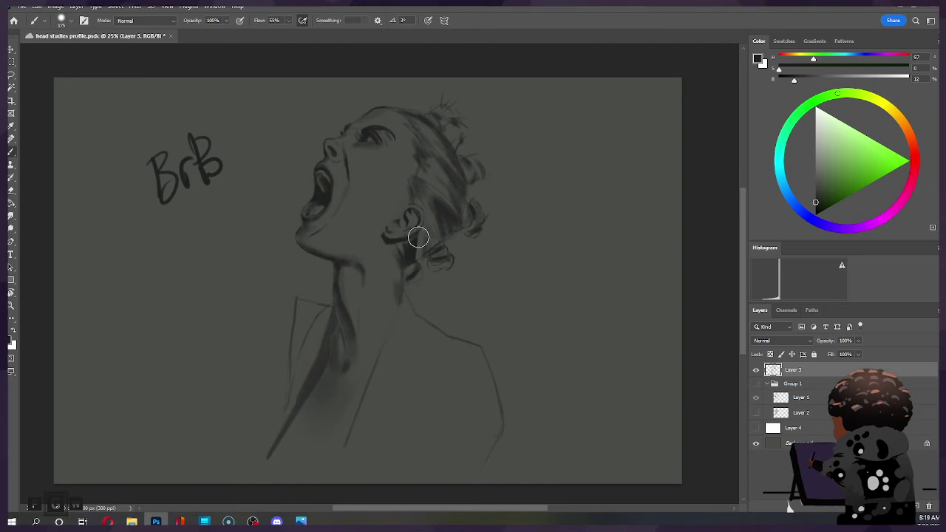
key("bracketright")
key("bracketright")
key("bracketright")
key("bracketleft")
key("bracketleft")
Soften the shading along the neck and the hairline above the ear with the Eraser.
key("e")
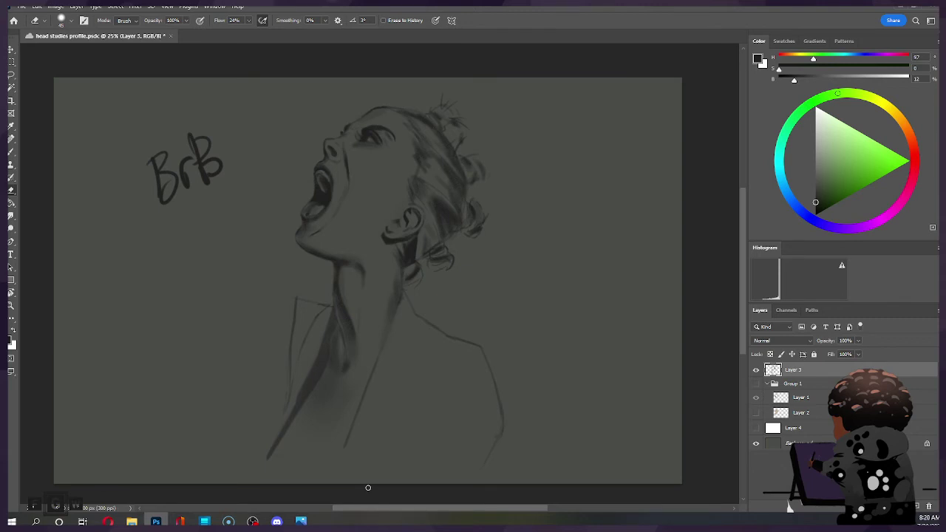
key("bracketright")
key("bracketright")
key("bracketright")
key("bracketright")
key("bracketright")
key("bracketright")
key("bracketleft")
key("bracketleft")
key("bracketleft")
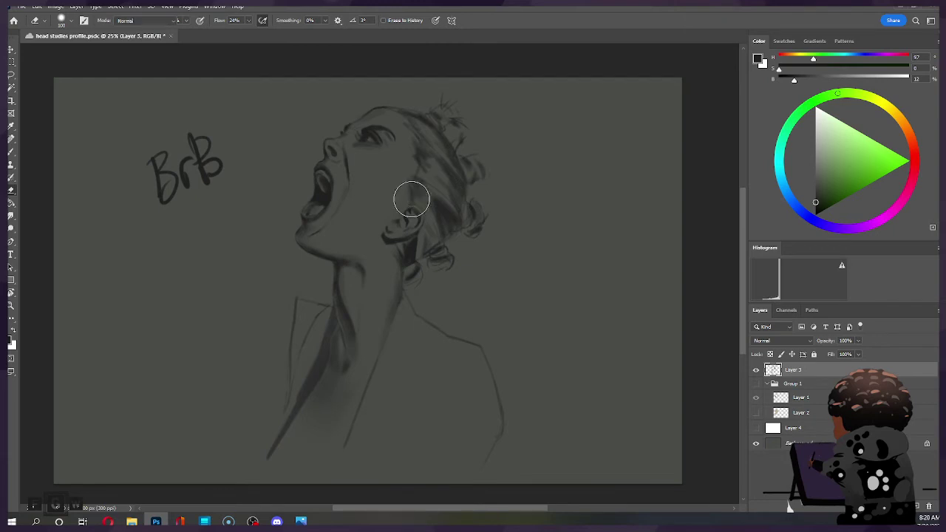
Shade the front of the neck under the jaw with a 175 px brush.
key("b")
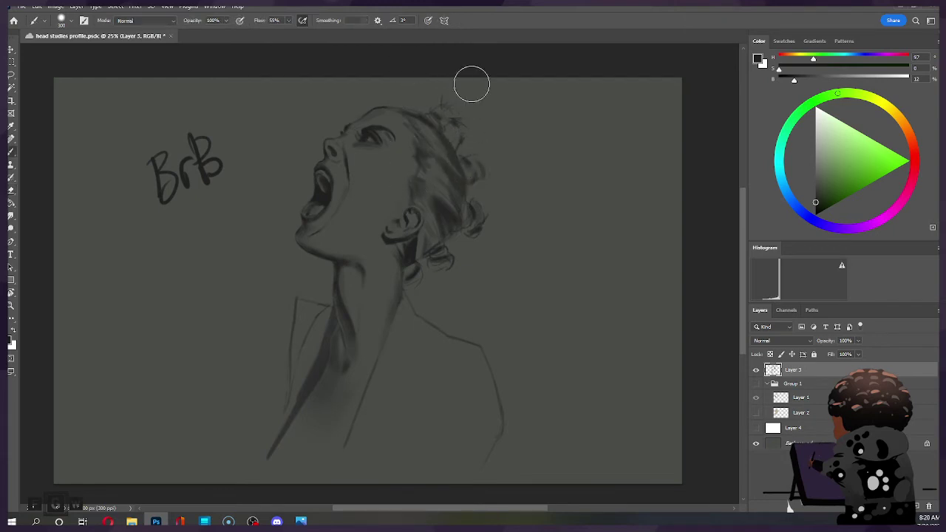
key("bracketleft")
key("bracketleft")
key("bracketleft")
key("bracketleft")
key("bracketleft")
key("bracketleft")
key("bracketleft")
key("super+d")
key("super+d")
key("bracketright")
key("bracketright")
key("bracketright")
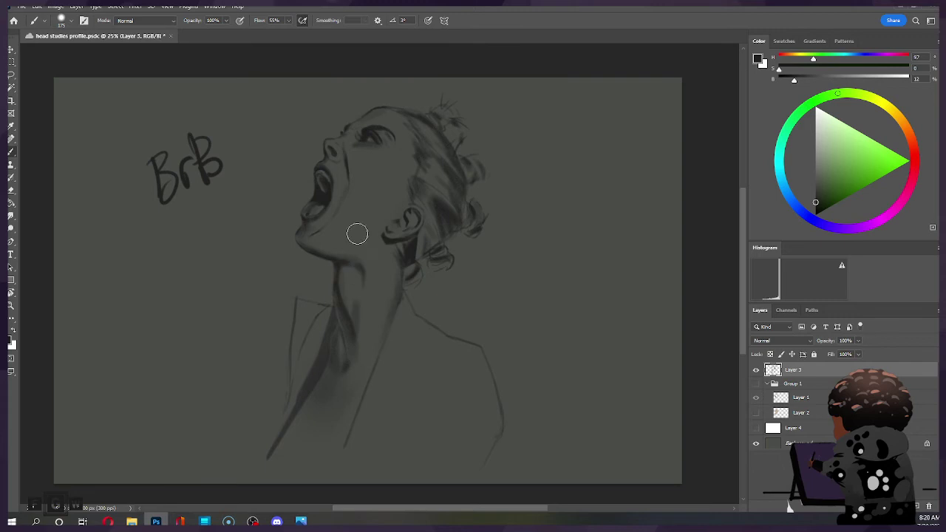
Deepen the neck shadow below the jaw and tidy the area with a 150 px Eraser.
key("bracketright")
key("bracketleft")
key("bracketleft")
key("bracketleft")
key("e")
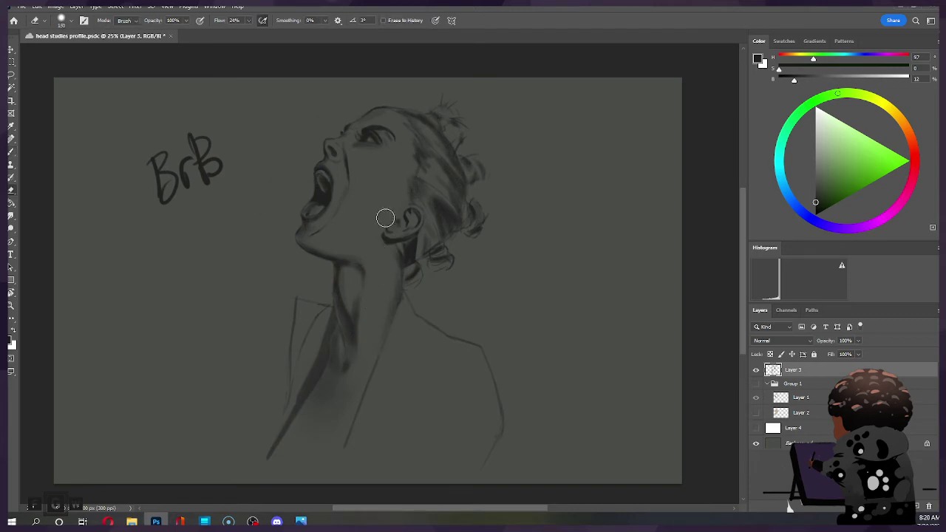
key("b")
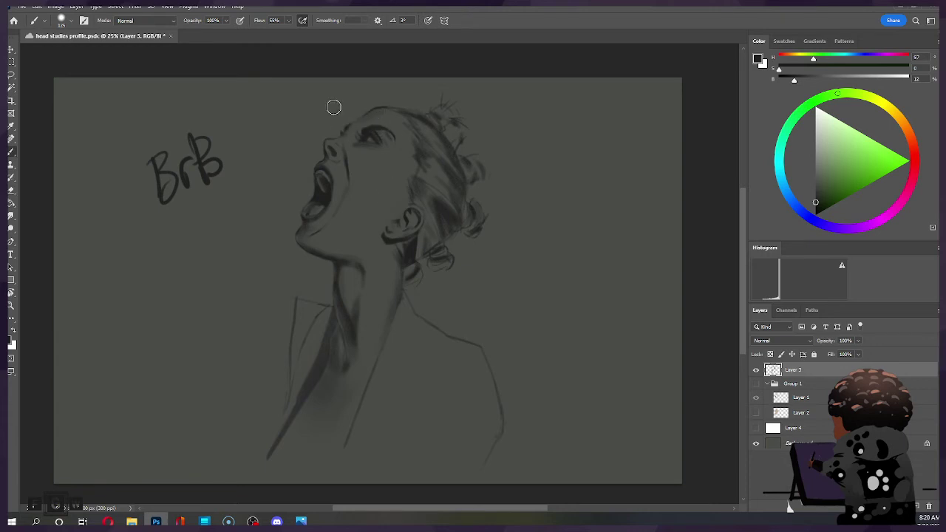
Lay soft shading over the forehead with a 500 px brush and clean the contour with a 90 px Eraser.
key("bracketright")
key("bracketright")
key("bracketright")
key("bracketright")
key("bracketright")
key("bracketright")
key("bracketright")
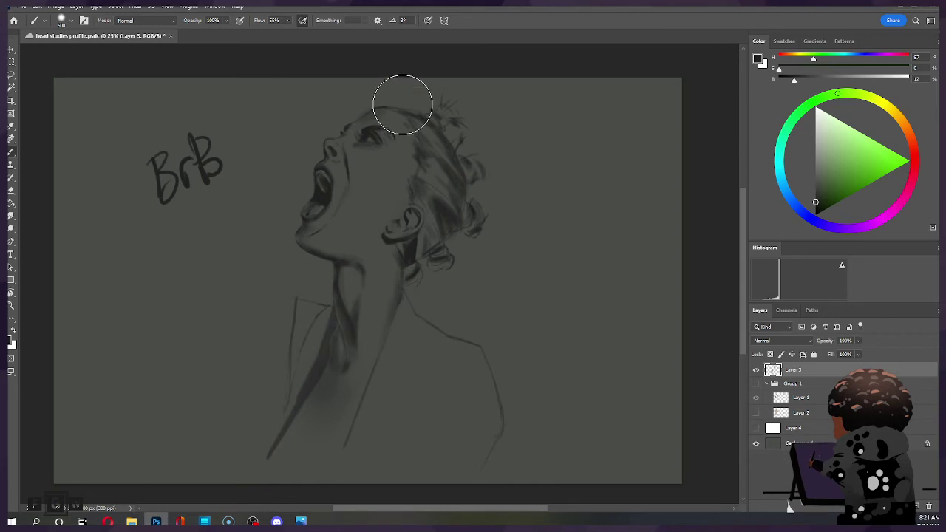
key("bracketleft")
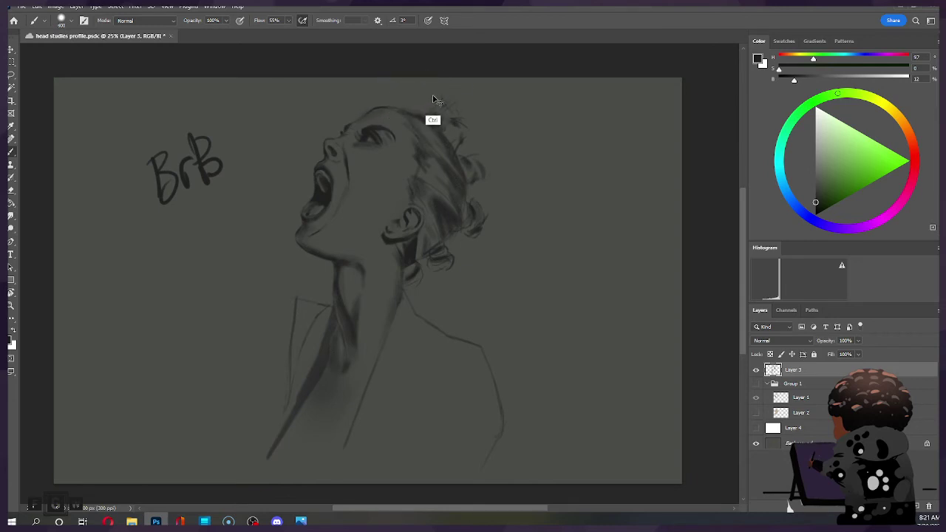
key("e")
key("bracketleft")
key("bracketleft")
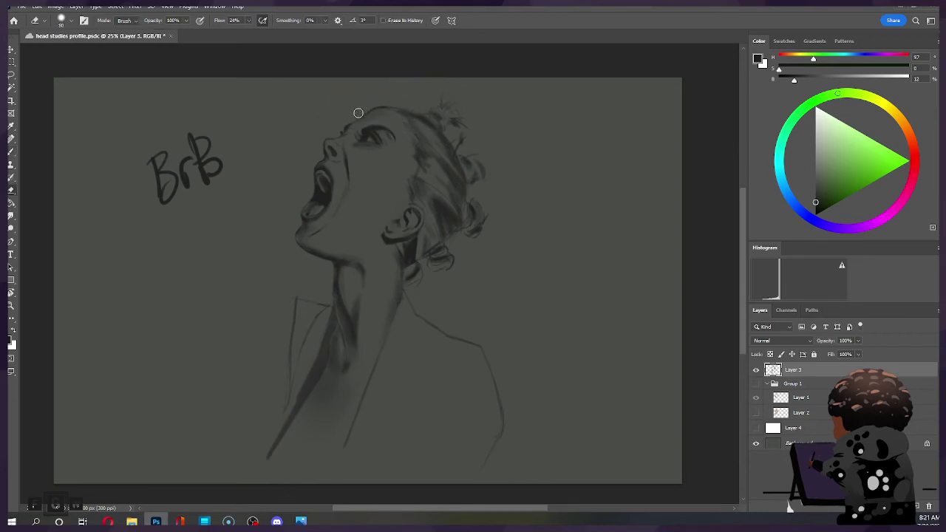
Try to lay broad soft shading over the cheek and side of the face with a large brush.
key("b")
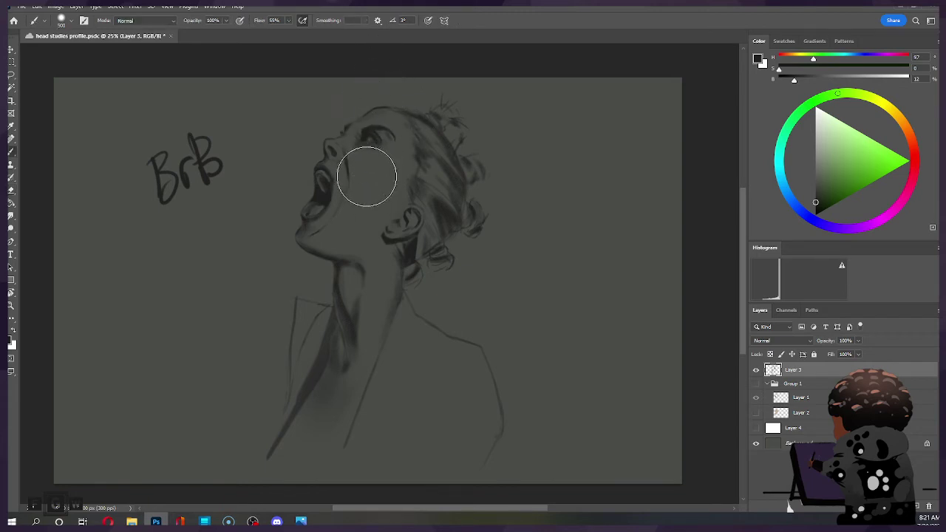
key("ctrl")
key("bracketright")
key("bracketright")
left_click_drag(367, 167, 365, 220)
mouse_move(442, 167)
left_mouse_down()
mouse_move(422, 165)
mouse_move(412, 205)
left_mouse_up()
left_click_drag(363, 184, 382, 205)
key("ctrl+z")
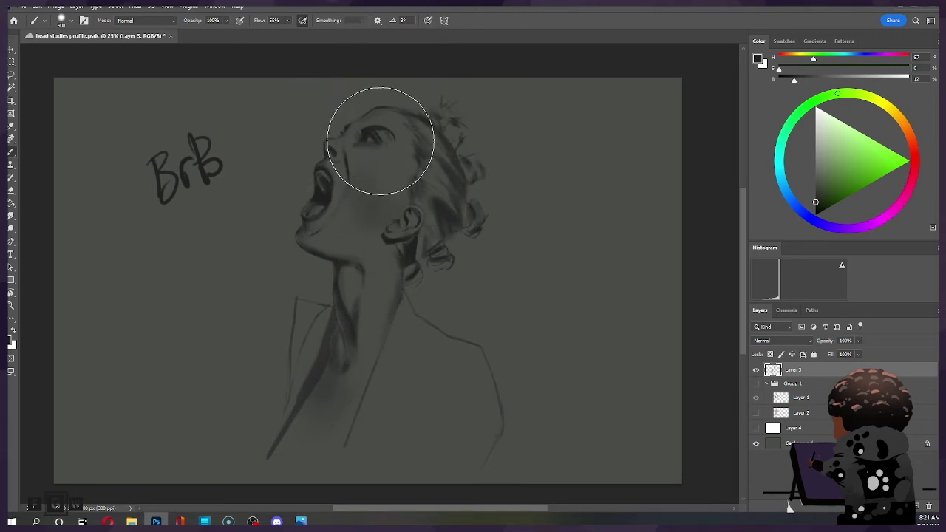
Try to soften the cheek shading with the Eraser at 200 px to 500 px.
key("e")
key("bracketright")
key("bracketright")
key("bracketright")
key("bracketright")
key("bracketright")
key("bracketright")
key("bracketright")
key("bracketright")
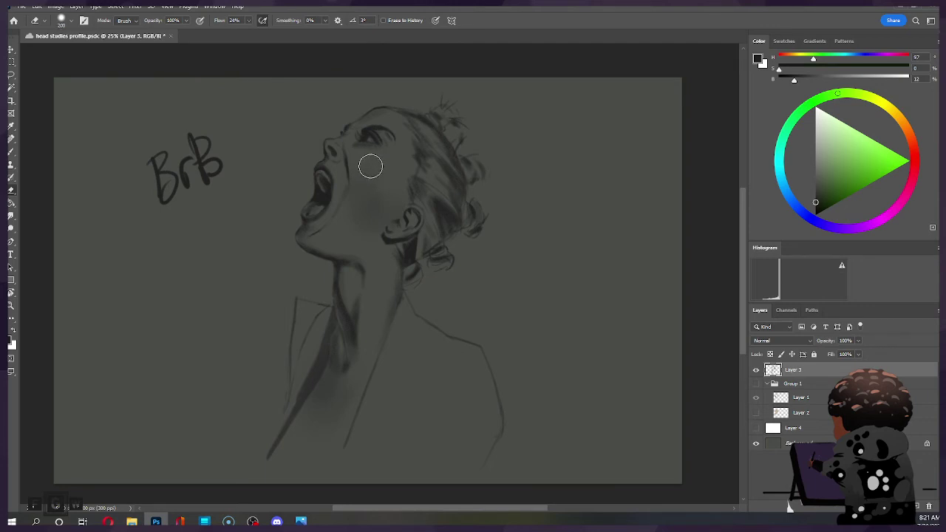
key("bracketleft")
key("bracketleft")
key("bracketleft")
key("bracketleft")
key("bracketright")
key("bracketright")
key("bracketright")
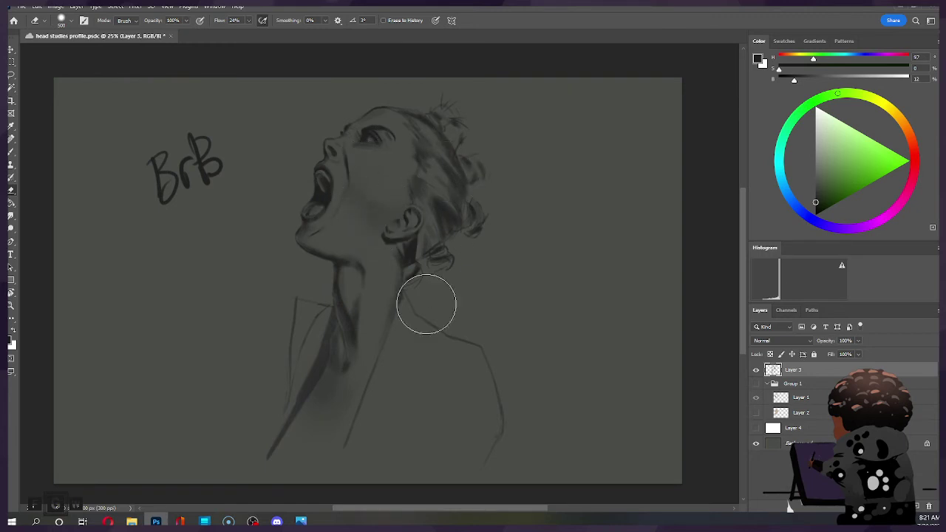
key("ctrl")
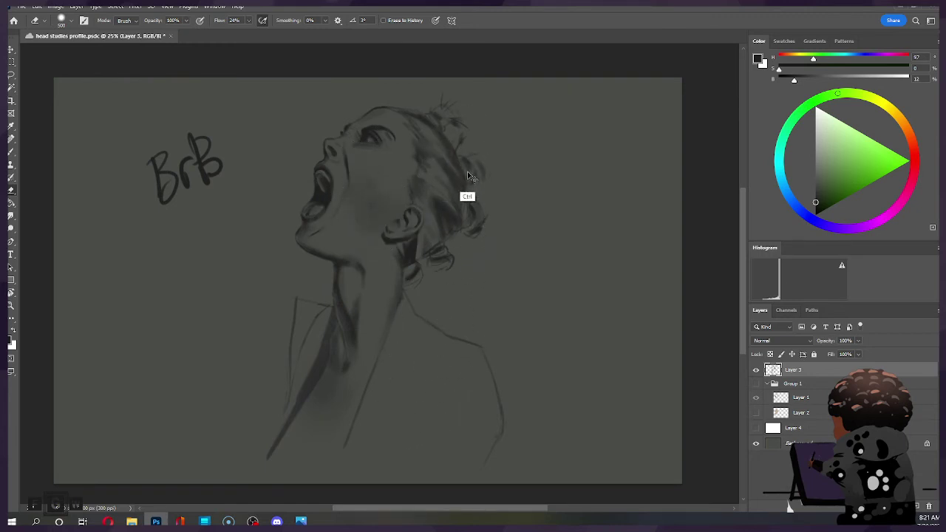
Add small shading strokes around the eye with a greatly reduced brush.
key("b")
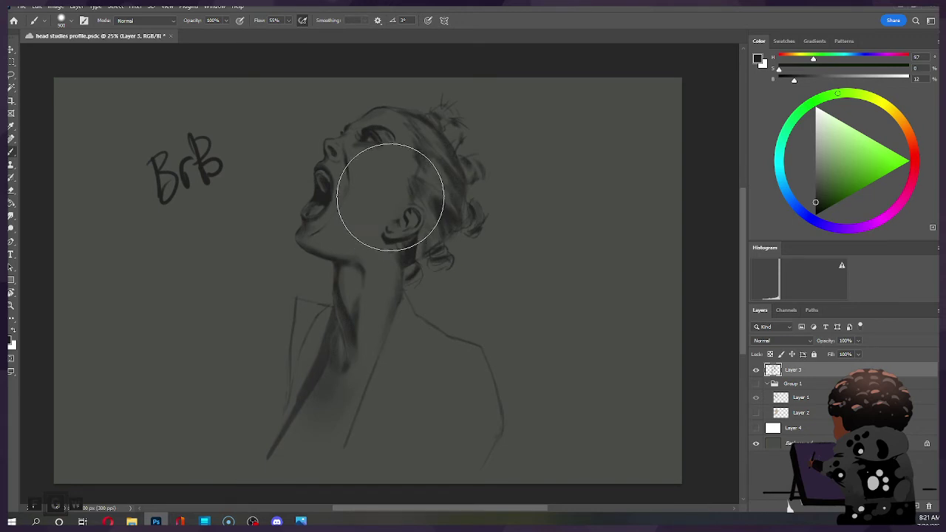
key("bracketleft")
key("bracketleft")
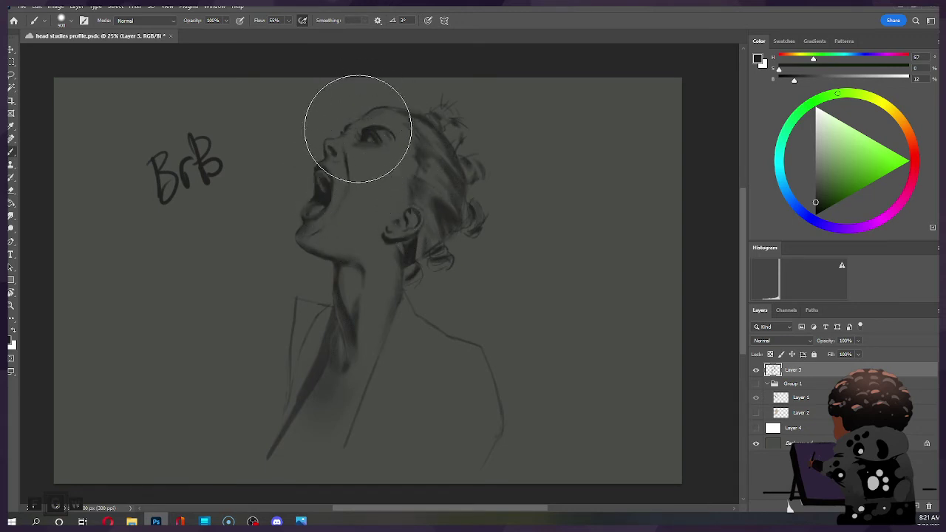
key("bracketleft")
key("bracketleft")
key("bracketleft")
key("bracketleft")
key("bracketleft")
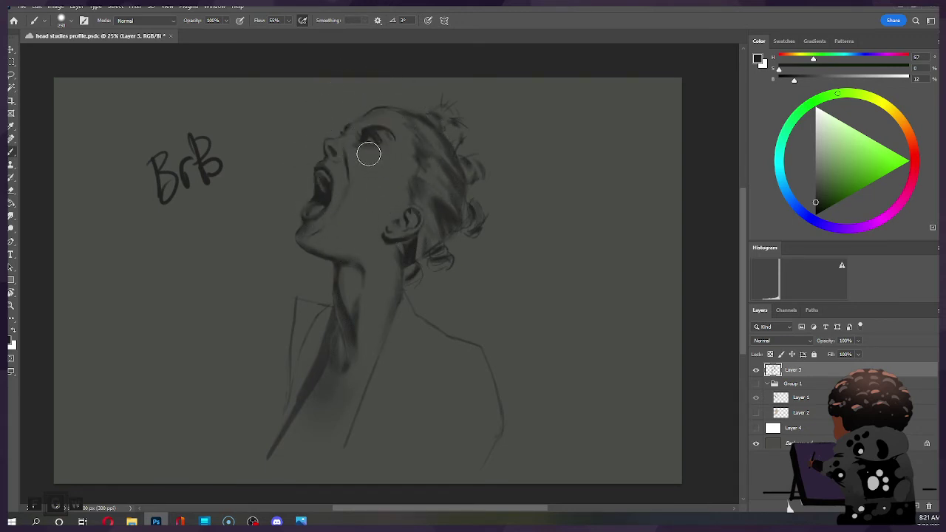
key("bracketleft")
key("bracketleft")
key("bracketleft")
key("bracketleft")
key("bracketleft")
key("bracketleft")
key("bracketleft")
key("bracketleft")
key("bracketleft")
key("bracketleft")
key("bracketleft")
key("bracketright")
key("bracketright")
key("bracketright")
key("bracketright")
key("bracketright")
key("bracketright")
key("bracketright")
key("bracketright")
key("bracketright")
key("bracketright")
key("bracketleft")
key("bracketleft")
left_click_drag(369, 126, 368, 145)
key("e")
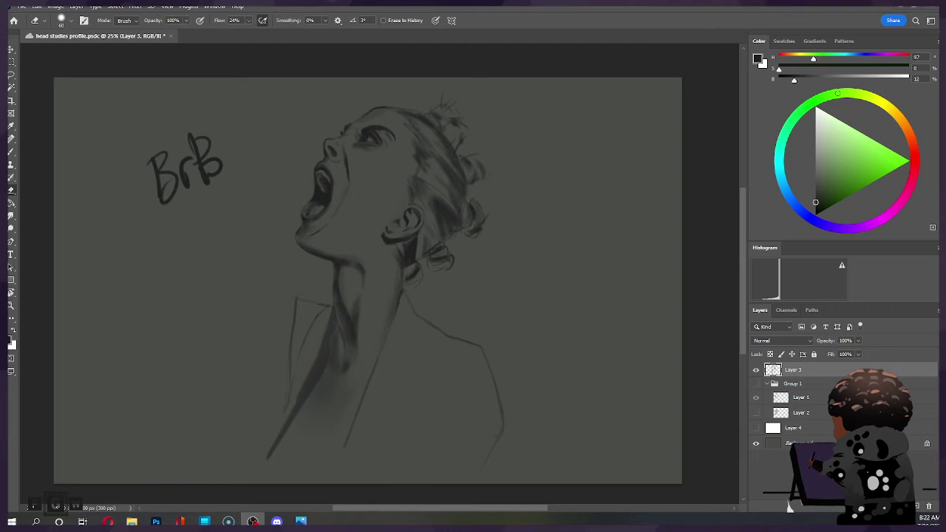
left_click(460, 311)
Shade the back edge of the neck below the hairline with a brush enlarged to 400 px.
key("b")
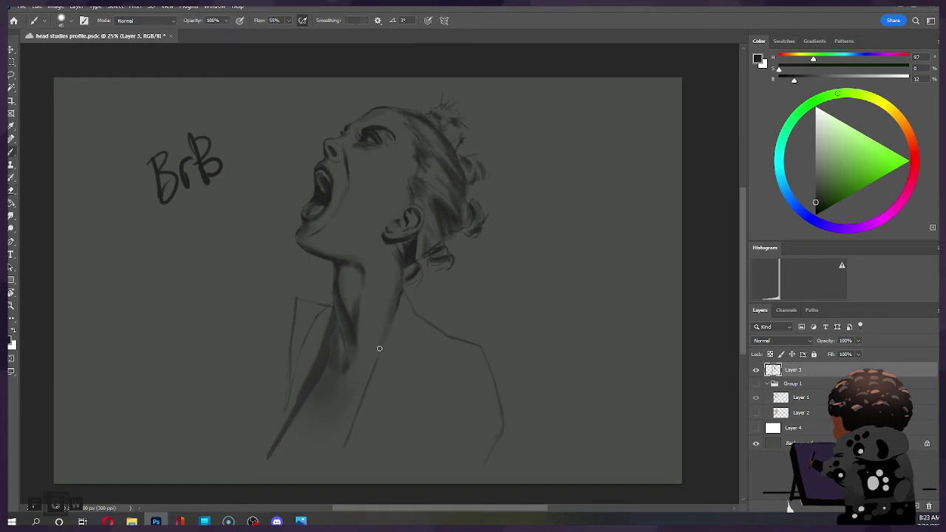
key("bracketright")
key("bracketright")
key("bracketright")
key("bracketright")
left_click_drag(383, 332, 383, 361)
key("ctrl+z")
key("bracketright")
key("bracketright")
left_click_drag(400, 293, 380, 317)
Sketch loose hair strands around the lowest bun at the nape with a brush of about 70 px.
left_click(300, 522)
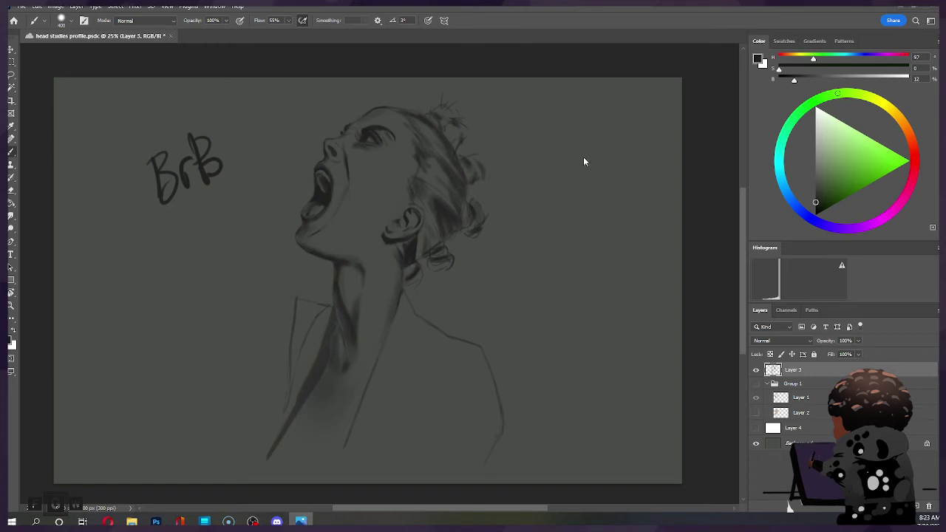
left_click(541, 69)
key("bracketleft")
key("bracketleft")
key("bracketleft")
key("bracketleft")
key("bracketleft")
key("bracketleft")
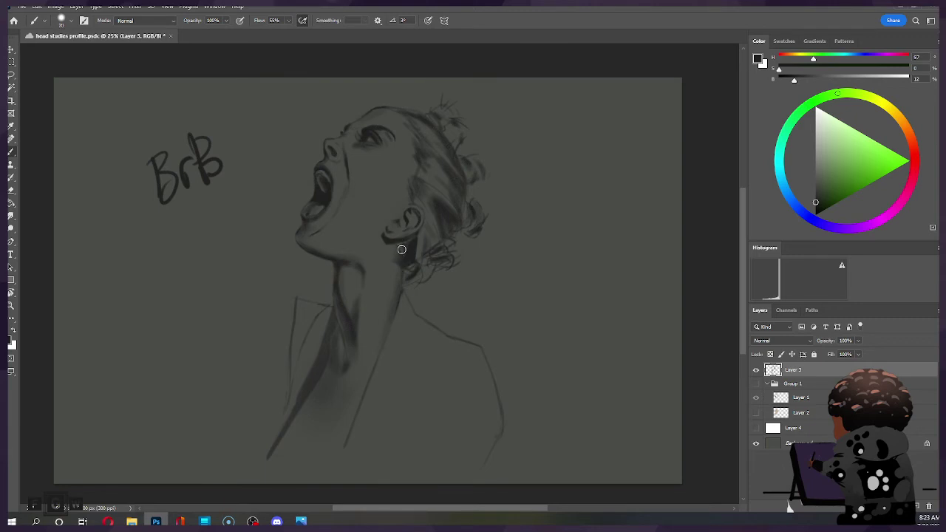
Refine the shadow under the earlobe and at the nape with a brush of up to about 100 px.
key("bracketright")
key("bracketright")
key("bracketright")
key("bracketright")
key("bracketleft")
key("bracketleft")
key("bracketleft")
key("e")
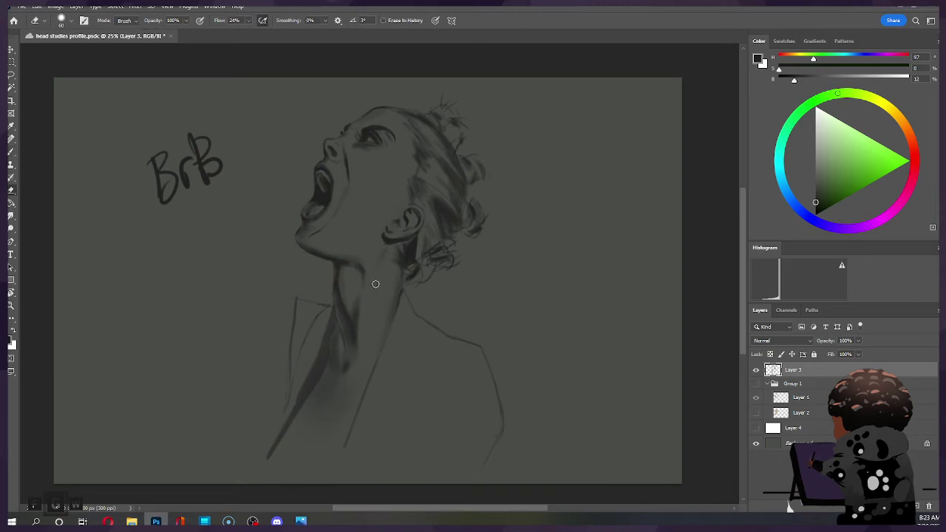
Switch the brush preset to Soft Round 50 1.
key("b")
right_click(376, 198)
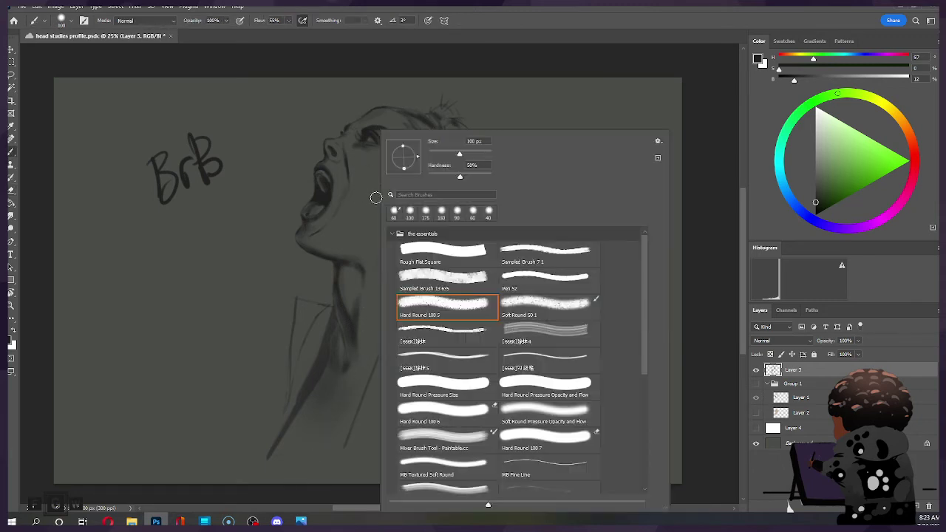
left_click(547, 303)
key("Return")
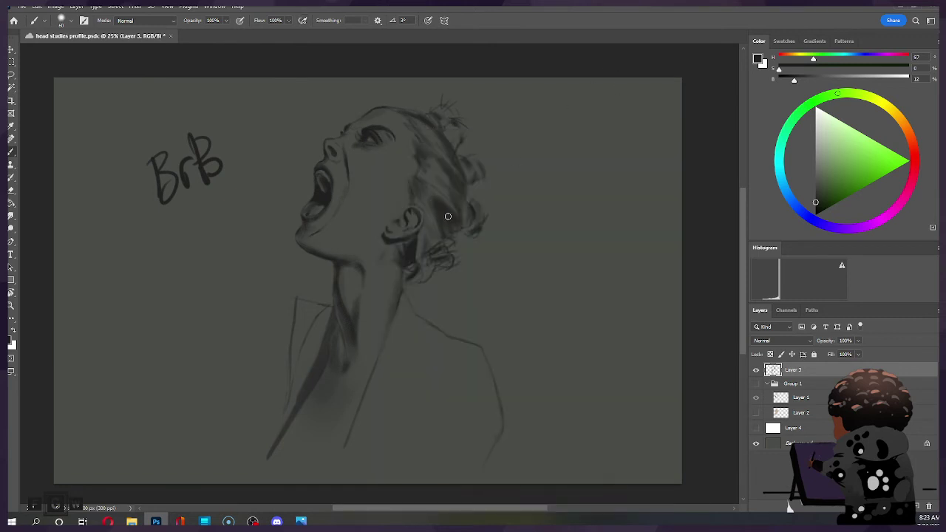
Try to lay soft shading over the cheek with the brush between 400 px and 800 px.
key("bracketright")
key("bracketright")
key("bracketright")
key("bracketright")
key("bracketright")
key("bracketright")
key("bracketright")
key("bracketright")
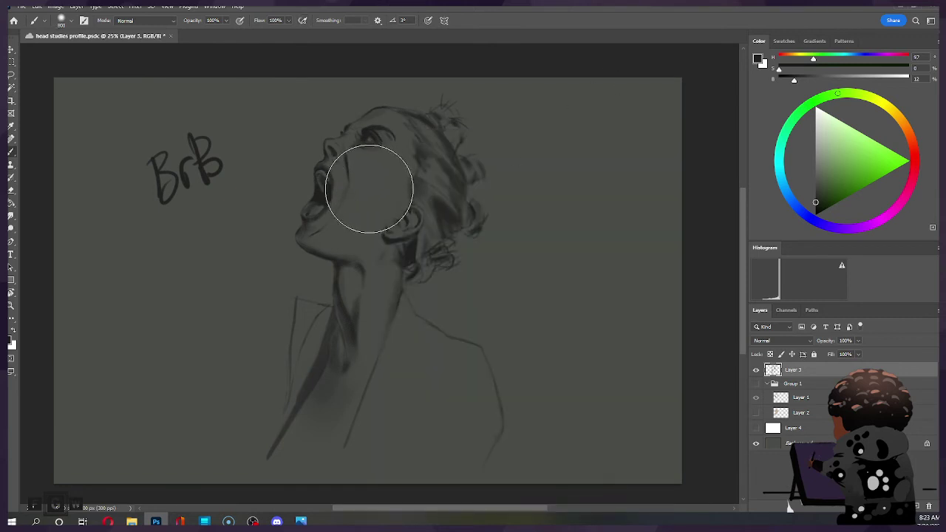
key("bracketleft")
key("bracketleft")
key("bracketleft")
key("bracketleft")
key("bracketleft")
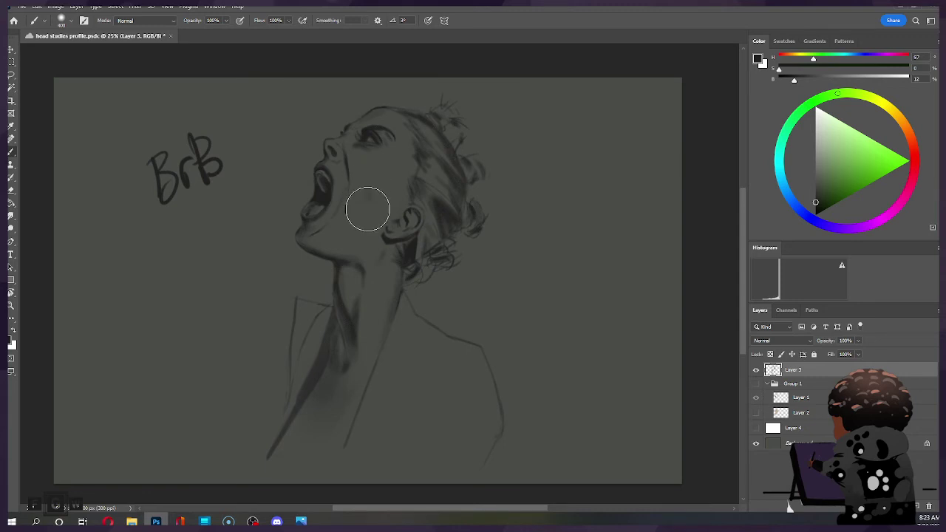
key("bracketright")
key("bracketright")
key("bracketright")
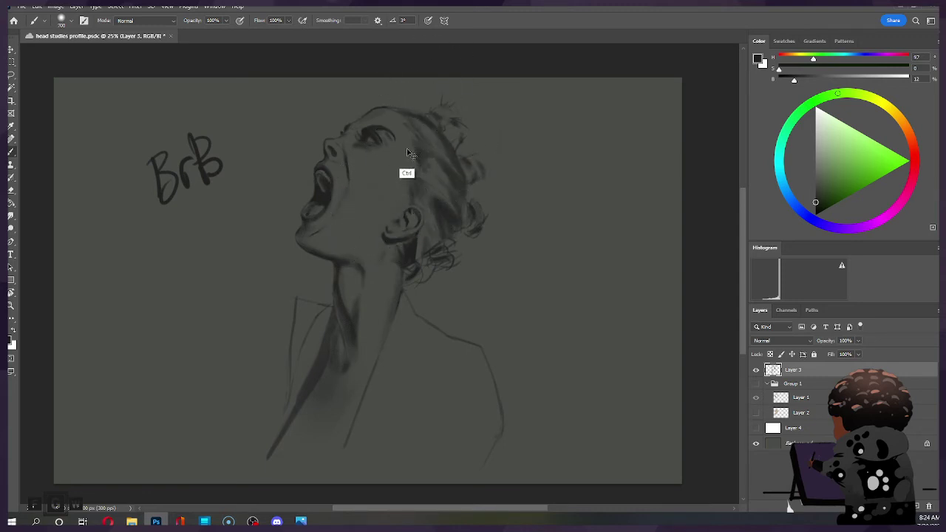
key("ctrl")
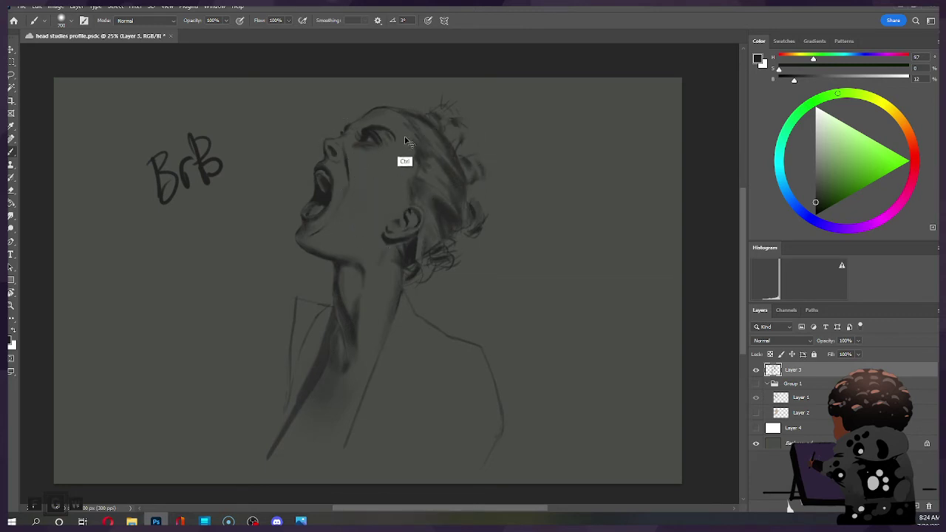
key("ctrl+shift")
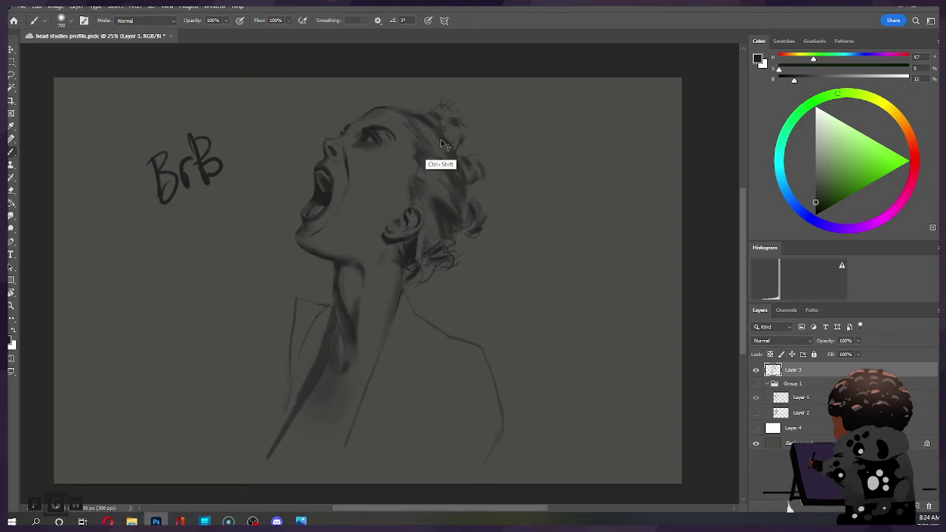
key("ctrl+shift")
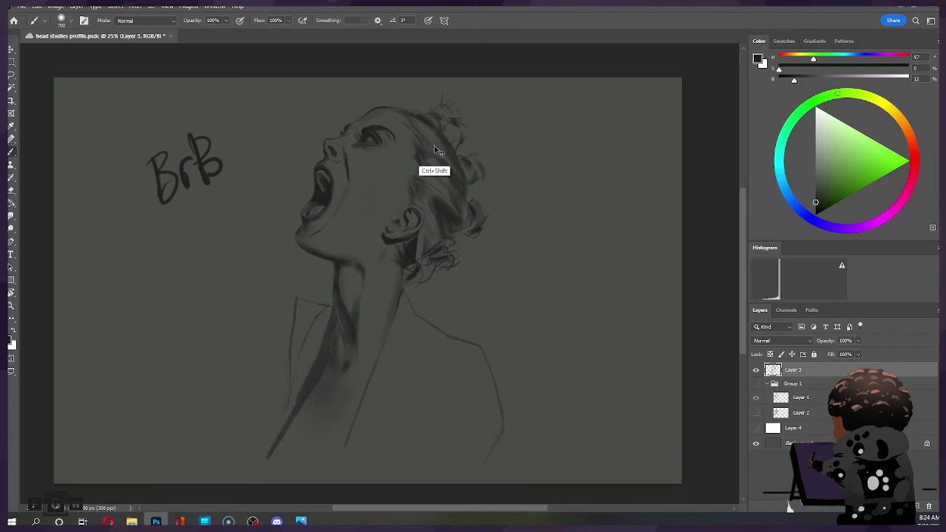
Try to shade the side of the face in front of the ear with a 500 px brush.
key("e")
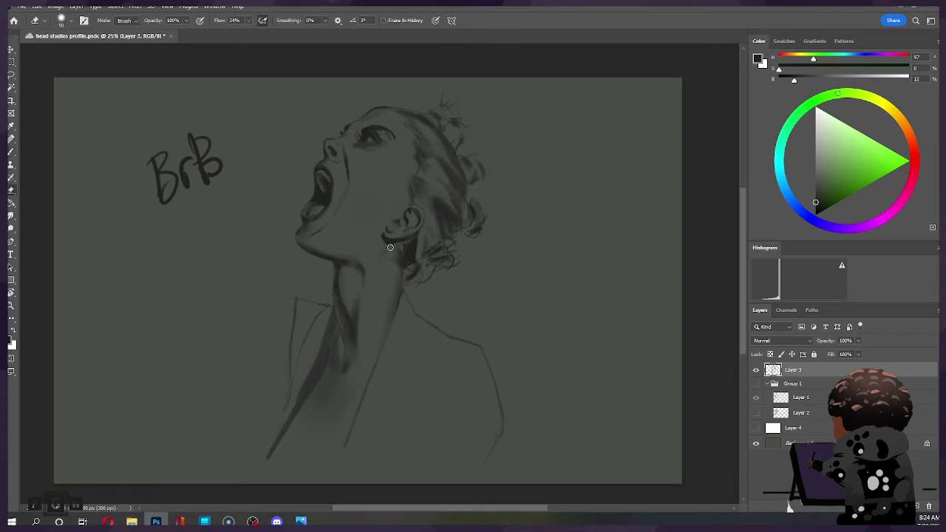
key("b")
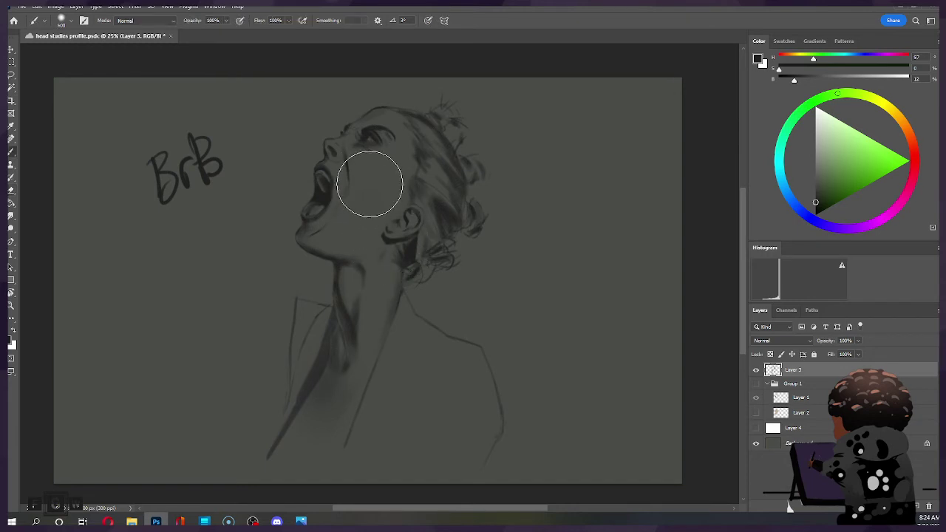
key("bracketright")
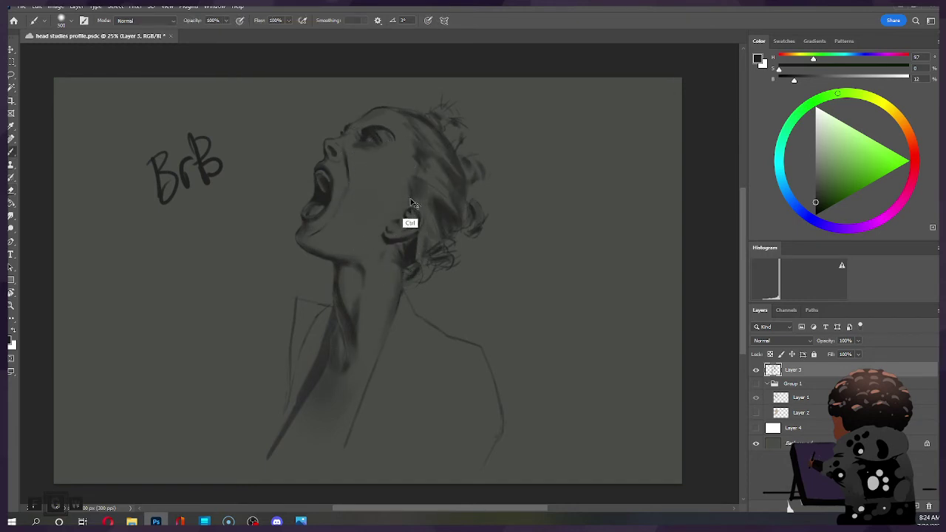
mouse_move(403, 184)
left_mouse_down()
mouse_move(412, 186)
mouse_move(374, 222)
mouse_move(439, 186)
left_mouse_up()
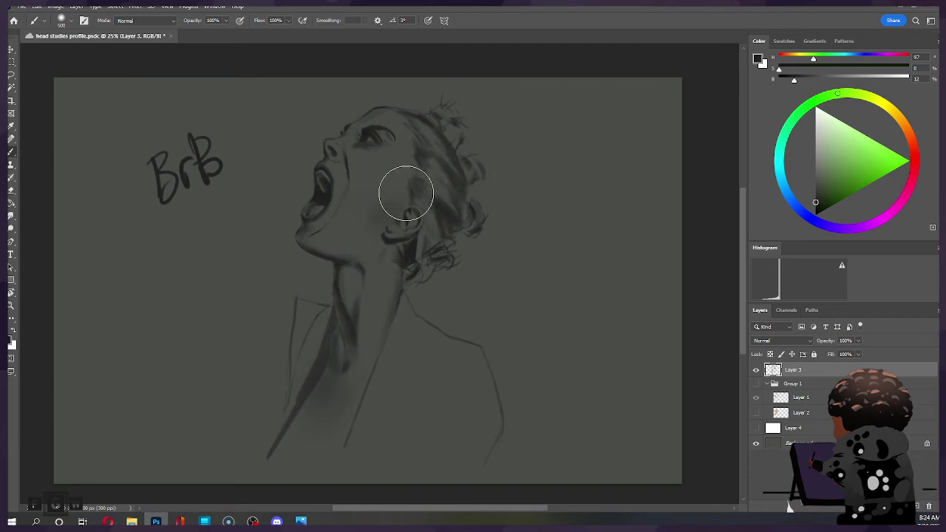
key("ctrl+z")
key("bracketright")
key("bracketright")
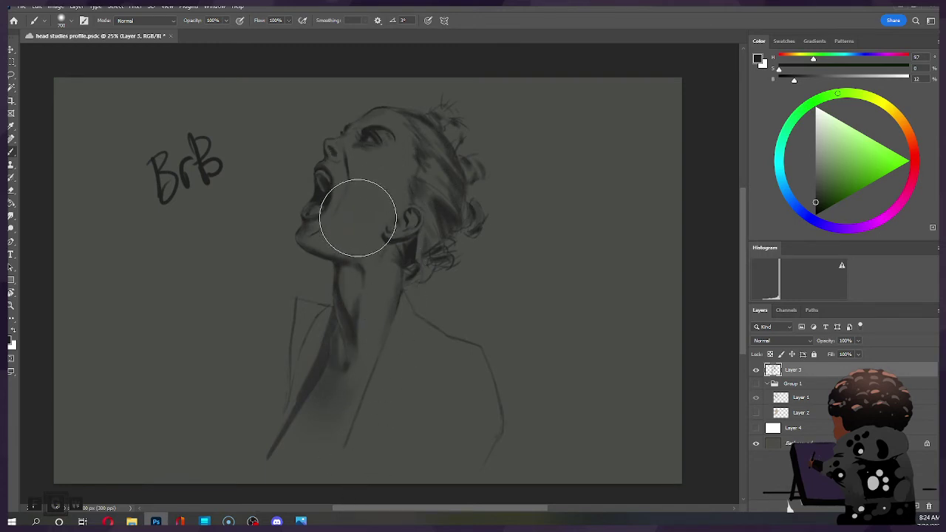
Try to shade around the chin and jaw with the brush between about 200 px and 400 px.
key("bracketleft")
key("bracketleft")
key("bracketleft")
key("bracketleft")
key("bracketleft")
key("bracketleft")
key("bracketleft")
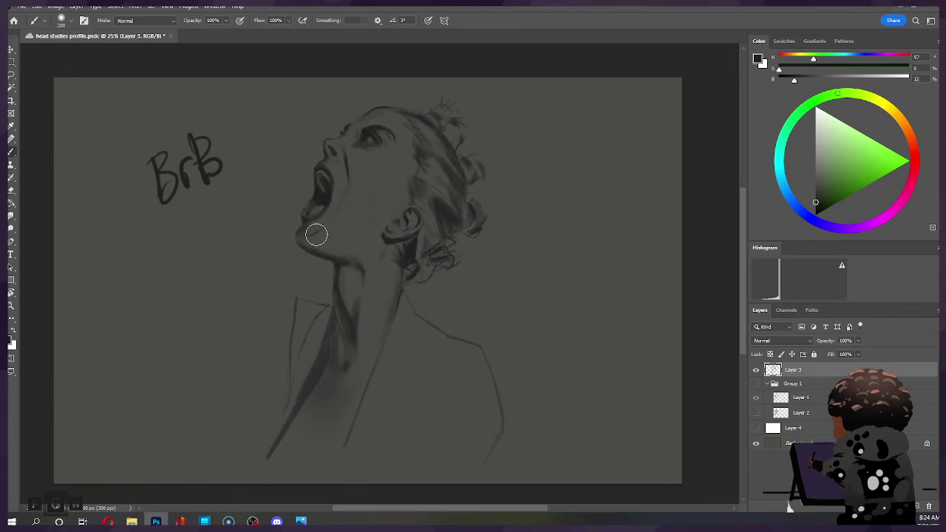
key("bracketright")
key("bracketright")
key("bracketleft")
key("bracketleft")
key("bracketleft")
key("bracketleft")
key("bracketright")
key("bracketright")
key("bracketright")
key("bracketright")
key("bracketright")
key("bracketright")
key("bracketleft")
key("bracketright")
key("bracketright")
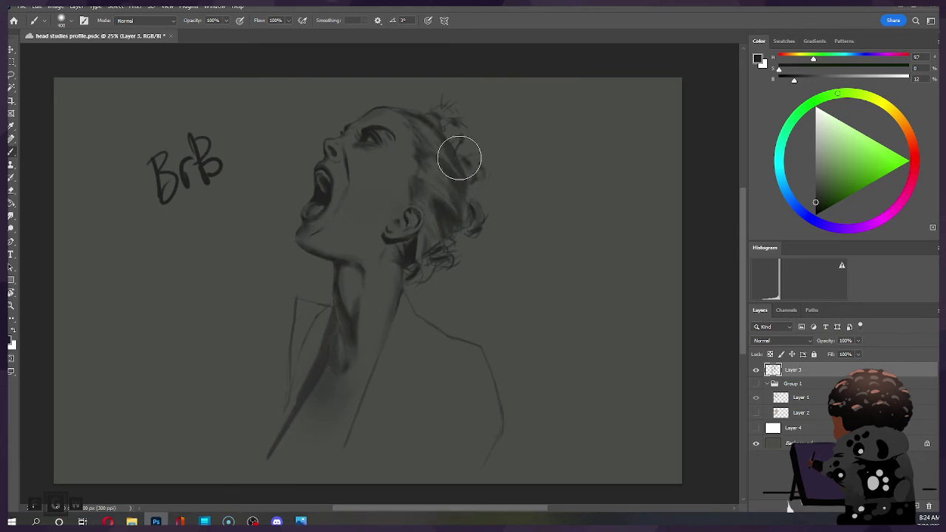
Try a broad shading stroke from the cheek towards the hair with an enlarged soft brush.
right_click(377, 185)
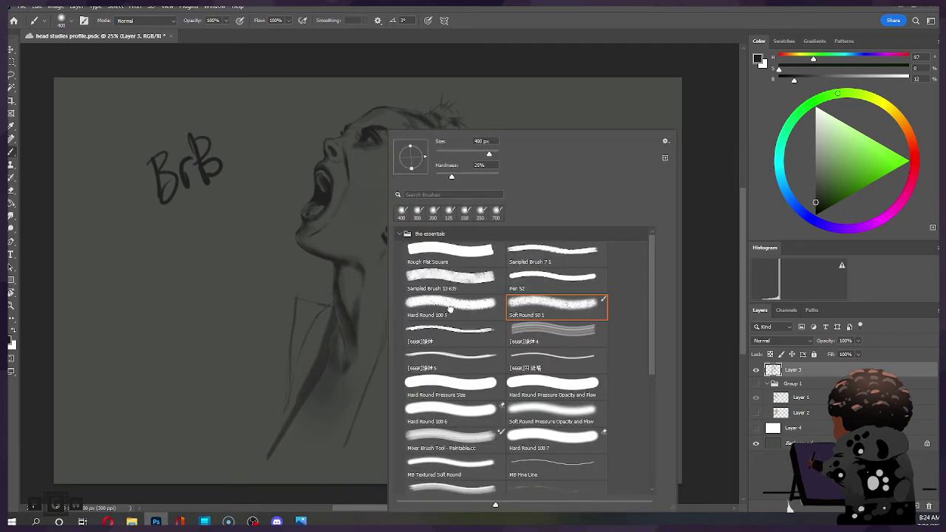
left_click(565, 53)
key("bracketright")
key("bracketright")
key("bracketright")
key("bracketright")
key("bracketright")
key("bracketright")
left_click_drag(389, 195, 445, 164)
key("ctrl+z")
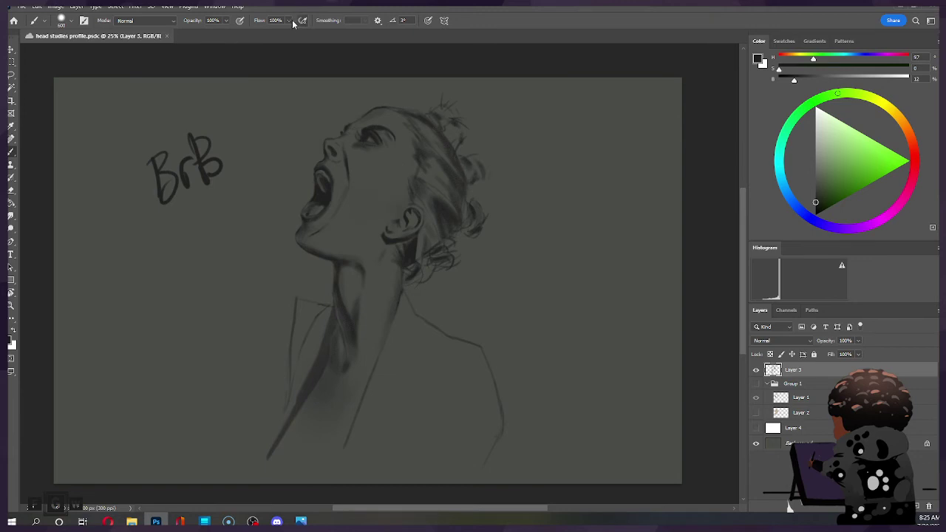
Lay soft shading over the cheek with a 600 px brush at 11% flow and save the document.
mouse_move(370, 158)
left_mouse_down()
mouse_move(374, 208)
mouse_move(443, 171)
mouse_move(389, 204)
left_mouse_up()
key("bracketright")
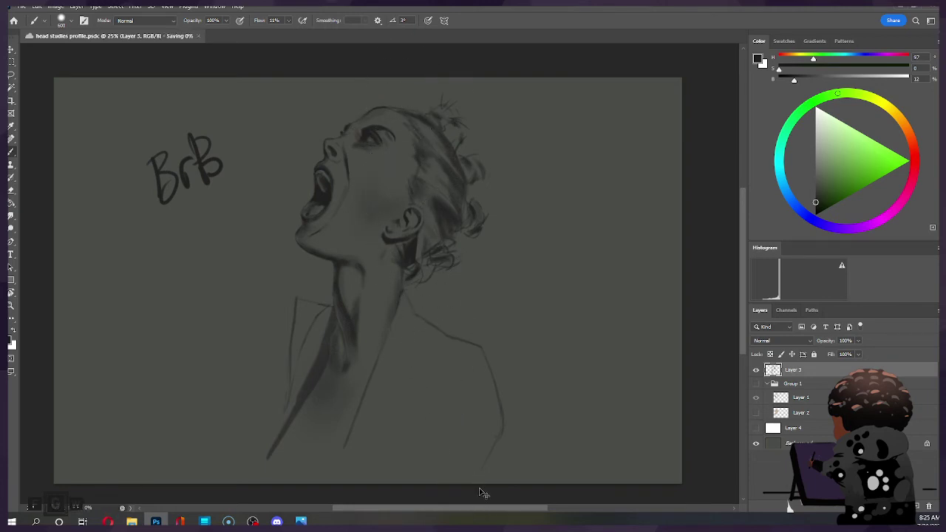
Lasso the handwritten "BrB" lettering beside the head, delete it and deselect.
scroll(385, 298, "up", 1)
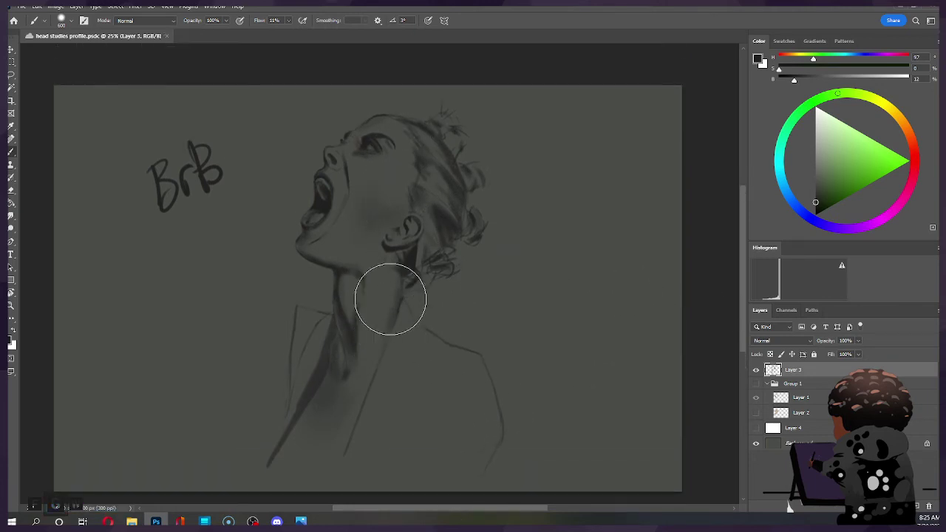
key("e")
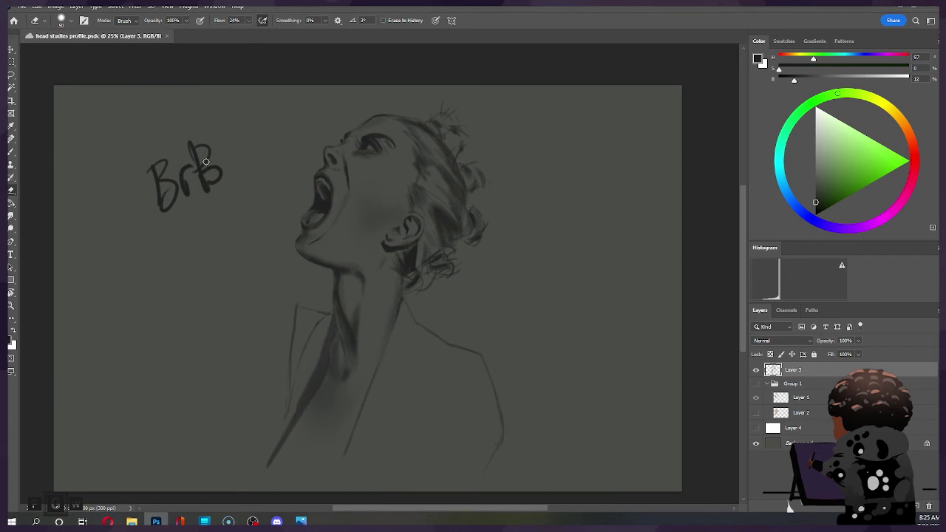
key("l")
mouse_move(208, 119)
left_mouse_down()
mouse_move(99, 159)
mouse_move(220, 285)
mouse_move(238, 156)
mouse_move(201, 116)
left_mouse_up()
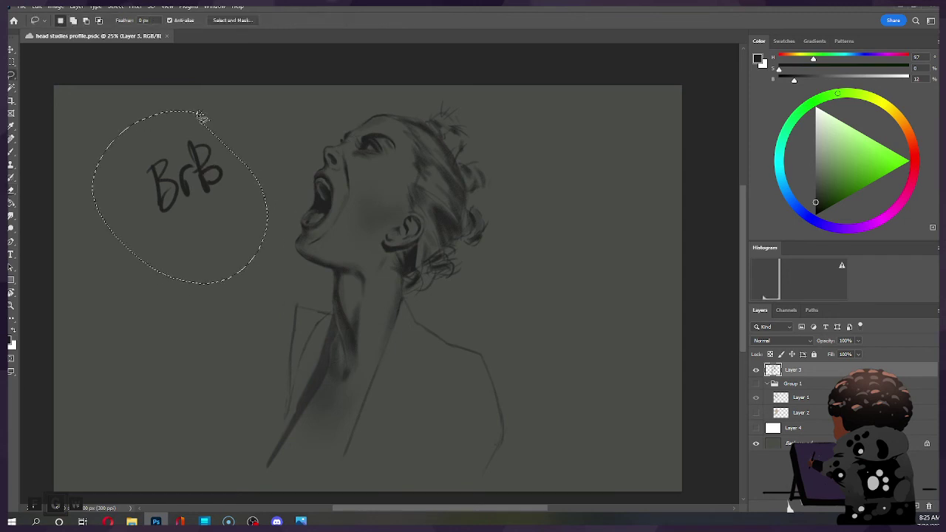
key("Delete")
key("ctrl+d")
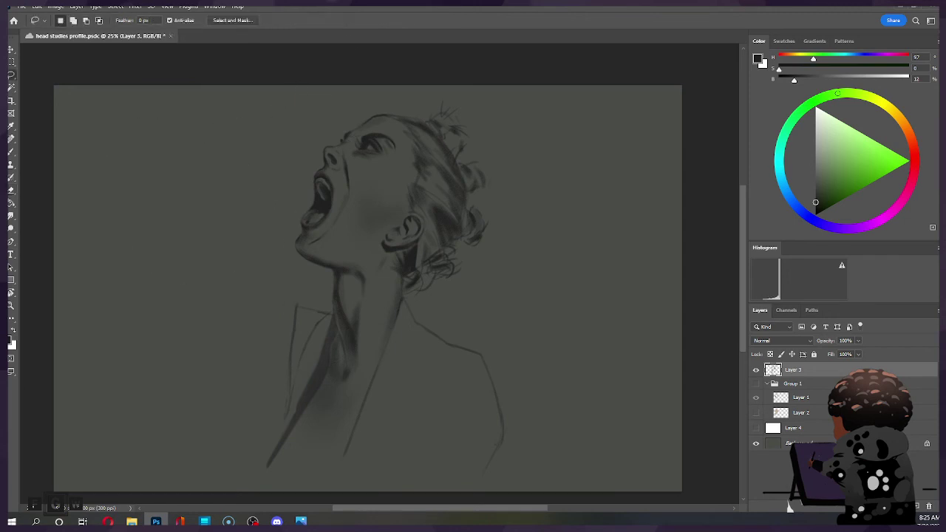
Switch to the photo viewer and the other open windows and return to the drawing.
key("alt+Tab")
key("alt+Tab")
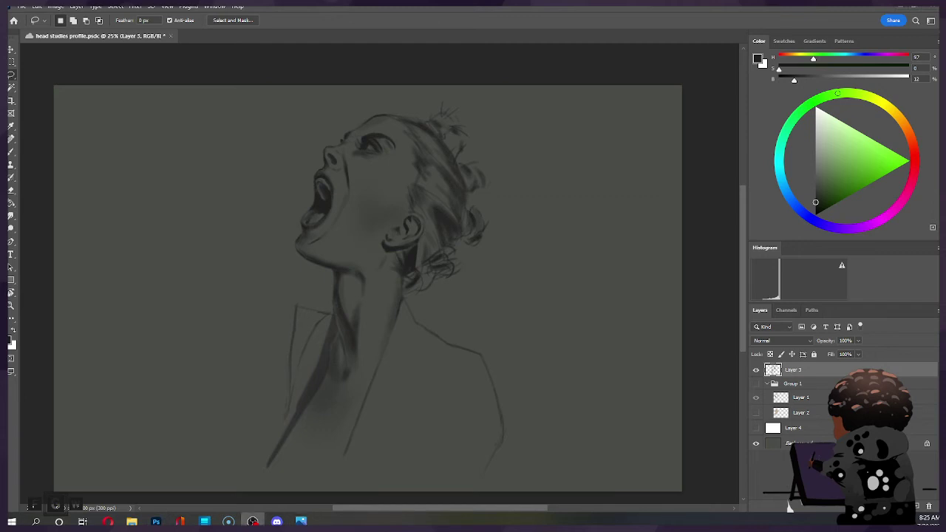
key("alt+Tab")
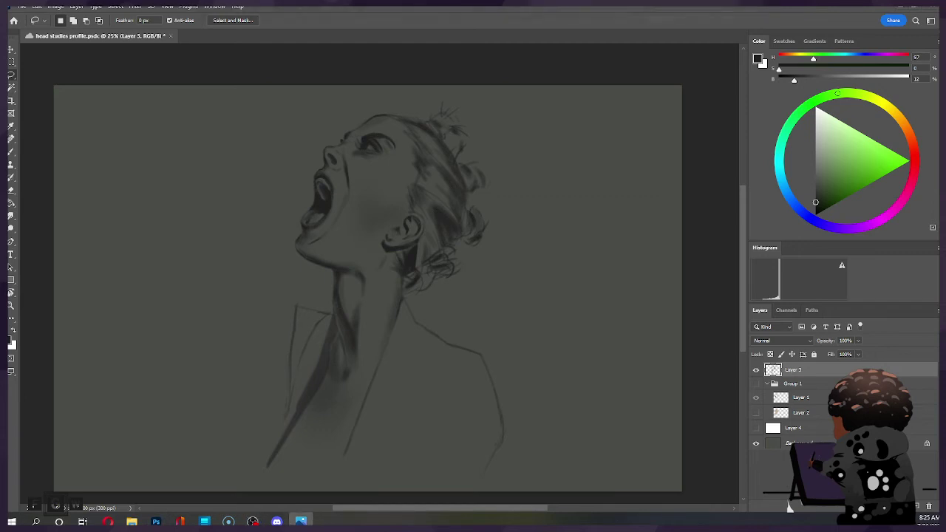
key("alt+Tab")
left_click(519, 74)
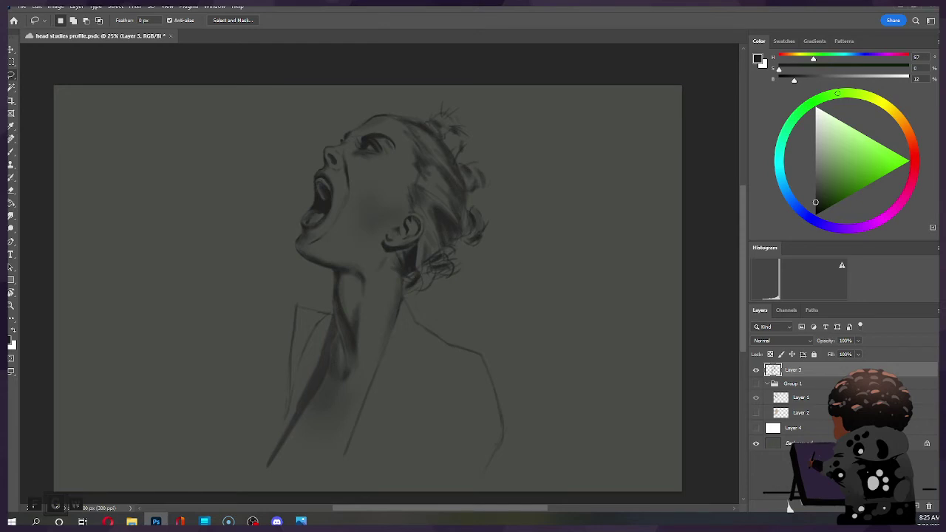
left_click(573, 6)
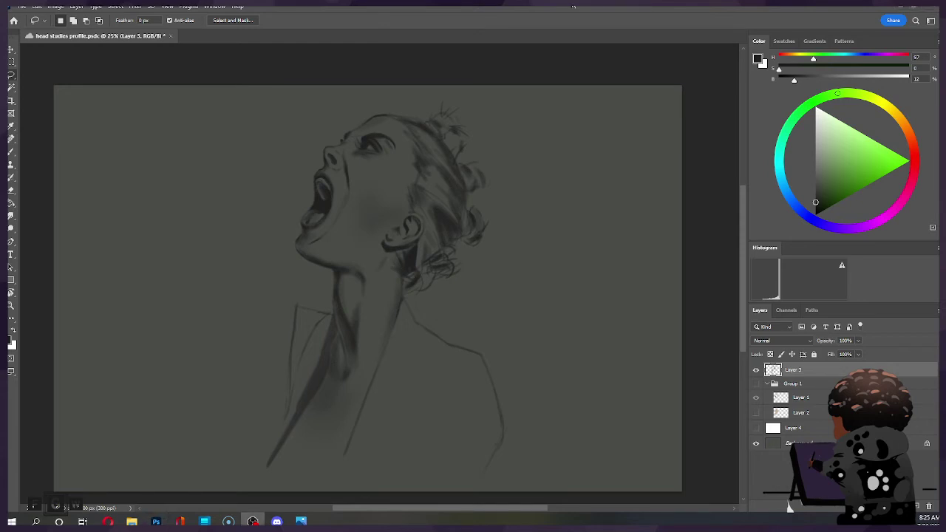
left_click(680, 76)
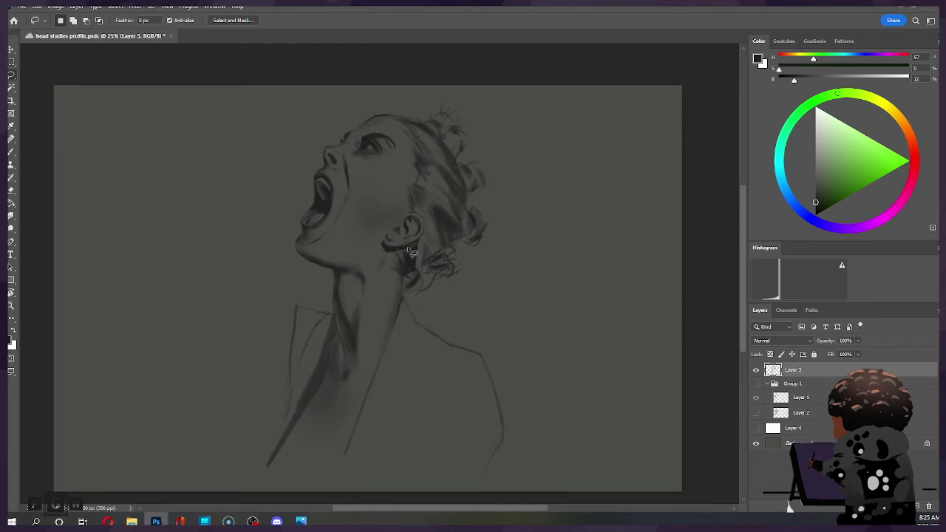
Add a new layer beneath the drawing layer and lasso the face, jaw and neck as one combined selection.
left_click(917, 507)
left_click_drag(832, 378, 811, 392)
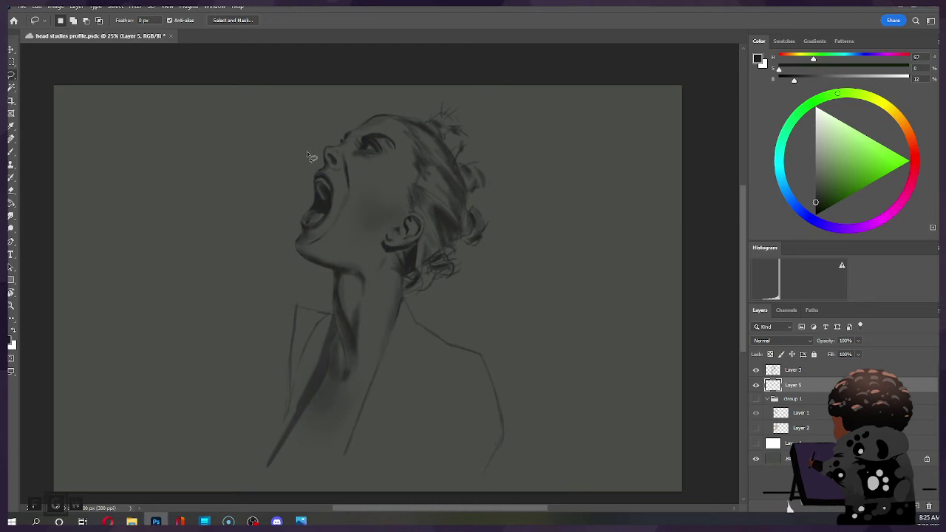
mouse_move(311, 211)
left_mouse_down()
mouse_move(316, 173)
mouse_move(329, 167)
mouse_move(369, 206)
mouse_move(377, 235)
mouse_move(369, 253)
mouse_move(342, 244)
left_mouse_up()
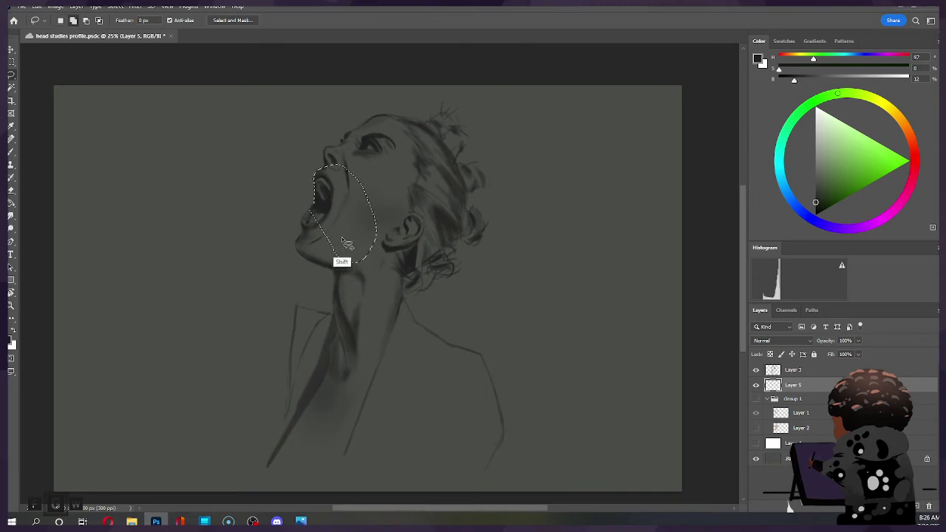
mouse_move(314, 211)
left_mouse_down()
mouse_move(302, 220)
mouse_move(296, 260)
mouse_move(332, 261)
mouse_move(300, 255)
mouse_move(341, 280)
mouse_move(362, 261)
mouse_move(329, 235)
left_mouse_up()
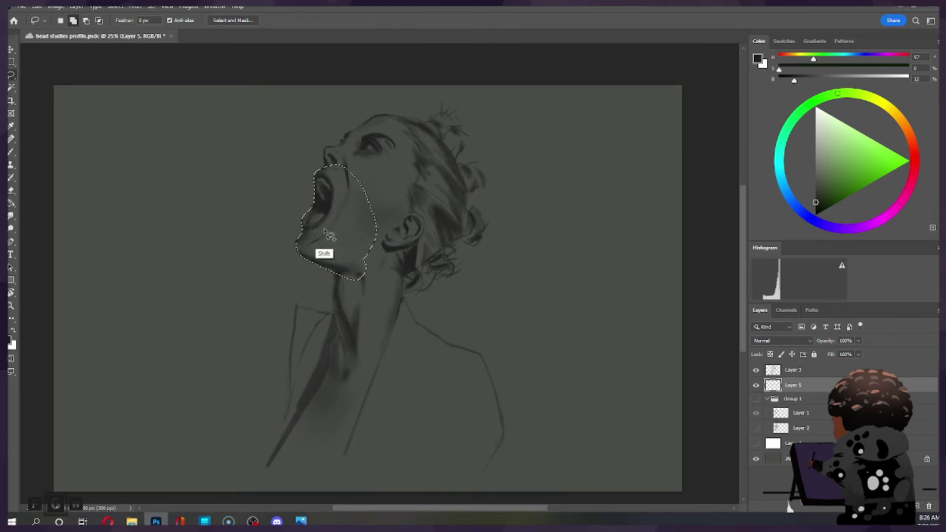
mouse_move(330, 268)
left_mouse_down()
mouse_move(345, 358)
mouse_move(370, 375)
mouse_move(395, 326)
mouse_move(386, 167)
left_mouse_up()
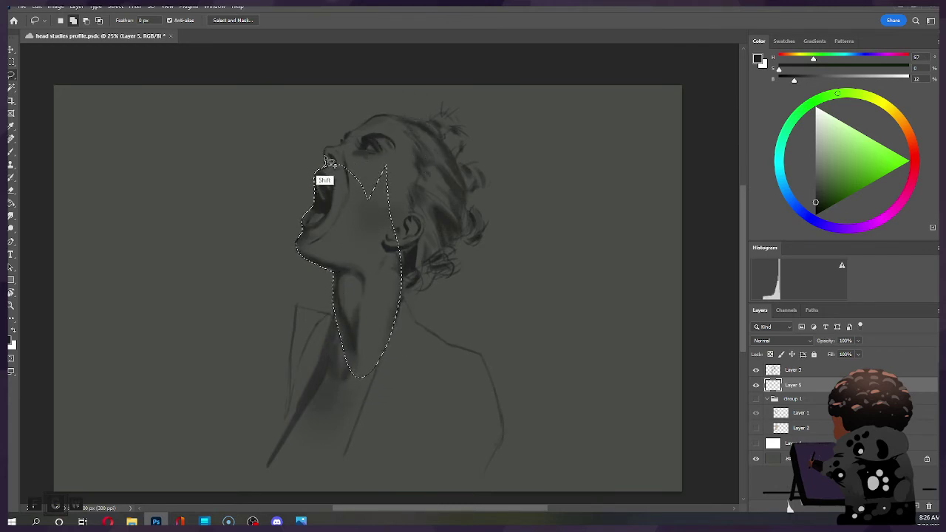
mouse_move(353, 153)
left_mouse_down()
mouse_move(347, 194)
mouse_move(329, 167)
mouse_move(330, 157)
mouse_move(364, 199)
mouse_move(359, 132)
mouse_move(338, 151)
mouse_move(372, 125)
mouse_move(399, 129)
mouse_move(361, 278)
left_mouse_up()
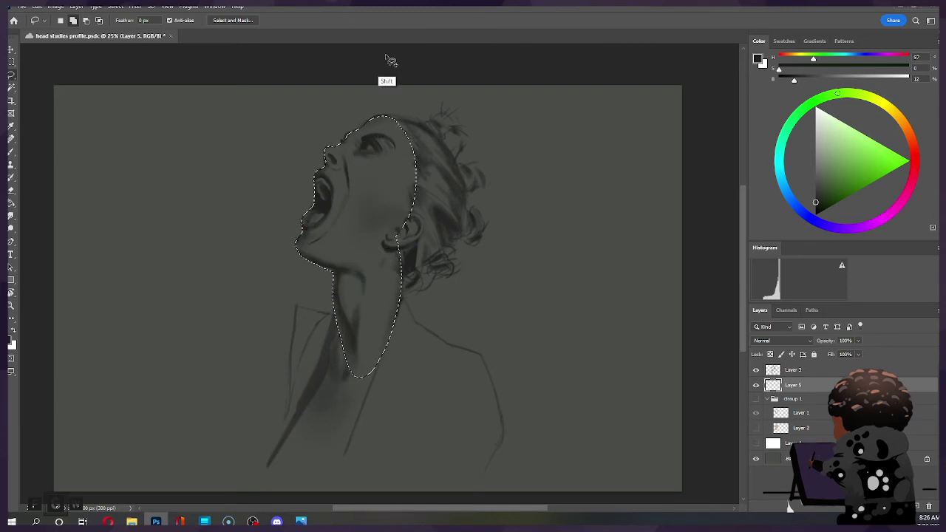
Extend the lasso selection over the back of the head and around the hair buns.
mouse_move(390, 122)
left_mouse_down()
mouse_move(433, 141)
mouse_move(462, 183)
mouse_move(443, 229)
mouse_move(384, 272)
left_mouse_up()
mouse_move(457, 216)
left_mouse_down()
mouse_move(435, 198)
mouse_move(404, 283)
mouse_move(461, 235)
mouse_move(469, 201)
mouse_move(461, 169)
left_mouse_up()
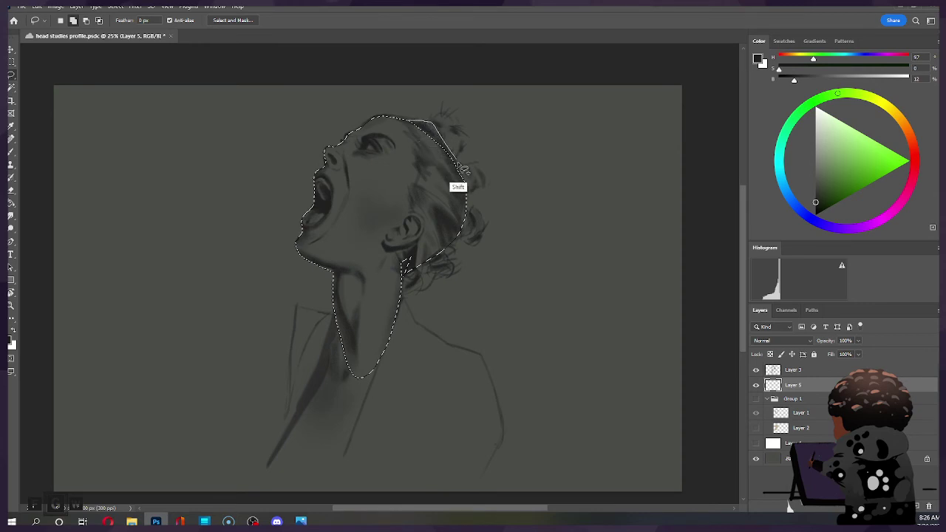
left_click_drag(463, 229, 464, 230)
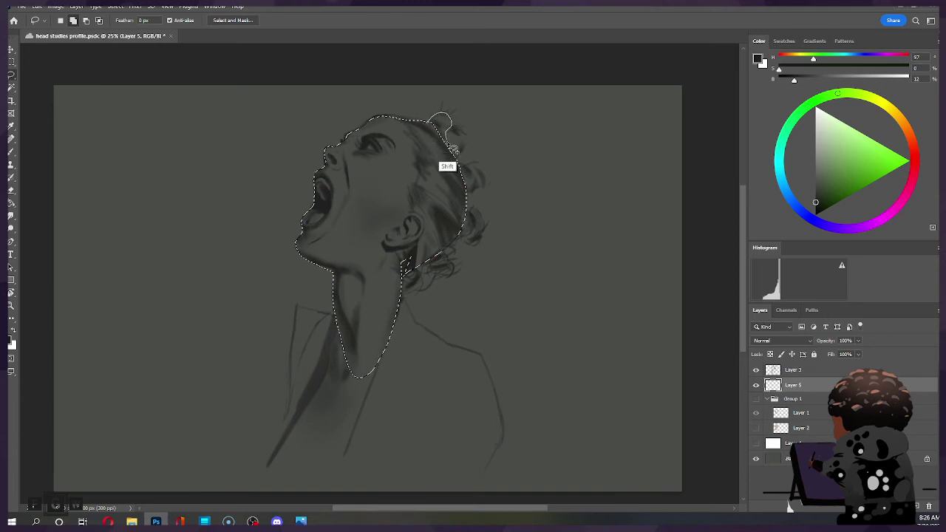
left_click_drag(452, 139, 433, 120)
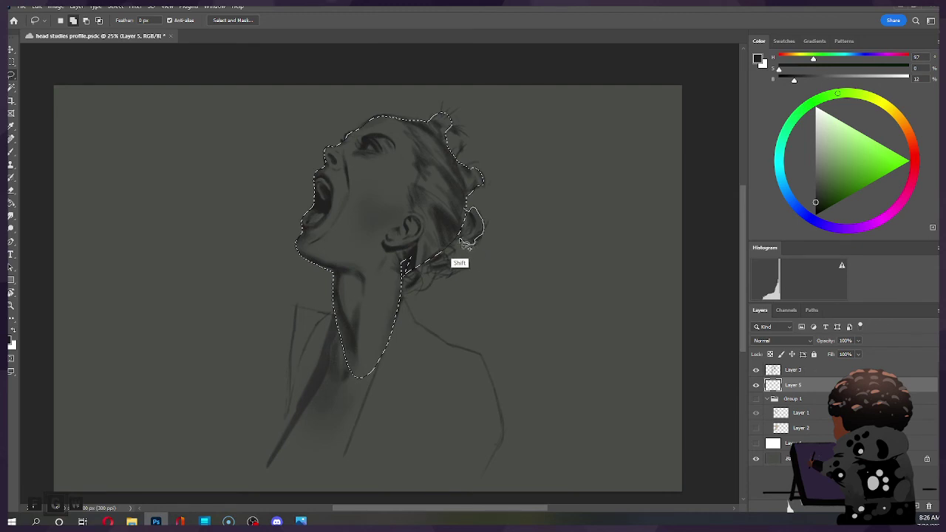
mouse_move(447, 258)
left_mouse_down()
mouse_move(456, 269)
mouse_move(444, 281)
mouse_move(426, 265)
mouse_move(434, 258)
mouse_move(411, 297)
mouse_move(400, 284)
mouse_move(417, 257)
mouse_move(415, 273)
left_mouse_up()
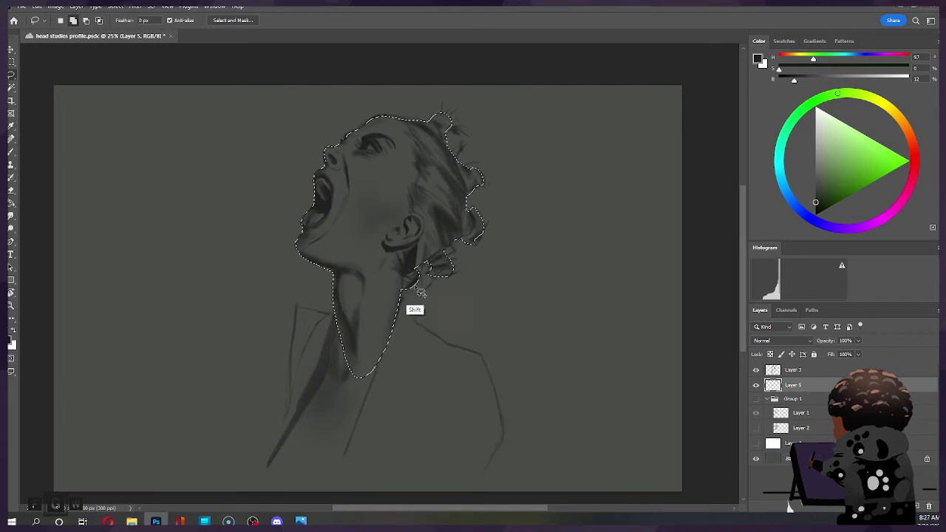
Add the collar, torso and shoulder down to the figure's lower edge to the selection.
mouse_move(404, 296)
left_mouse_down()
mouse_move(420, 344)
mouse_move(373, 300)
mouse_move(326, 316)
mouse_move(300, 304)
mouse_move(288, 431)
mouse_move(273, 465)
mouse_move(302, 470)
mouse_move(482, 446)
mouse_move(464, 381)
left_mouse_up()
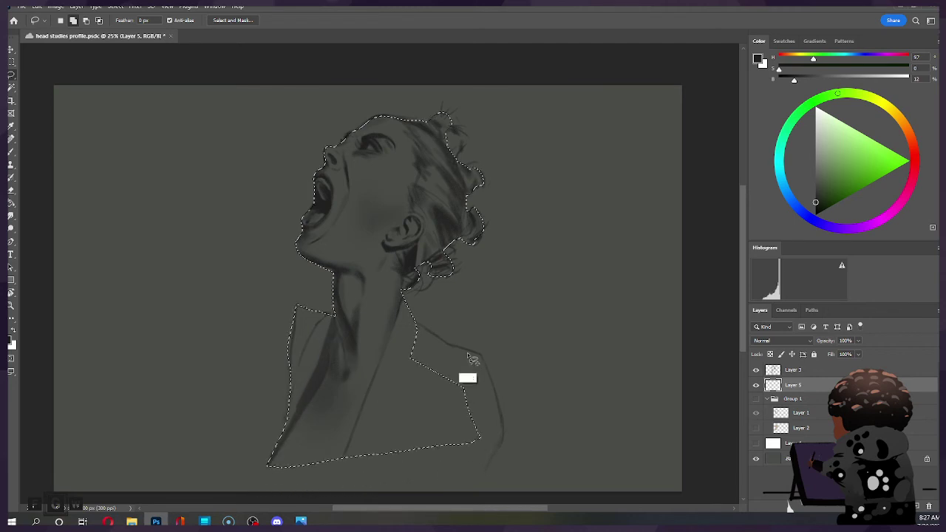
mouse_move(416, 323)
left_mouse_down()
mouse_move(474, 354)
mouse_move(493, 380)
mouse_move(508, 431)
mouse_move(482, 470)
left_mouse_up()
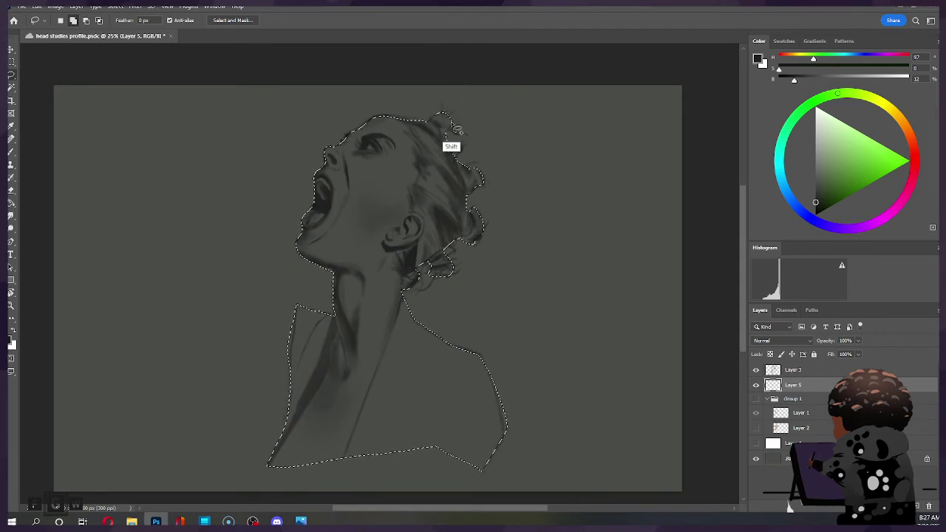
key("alt")
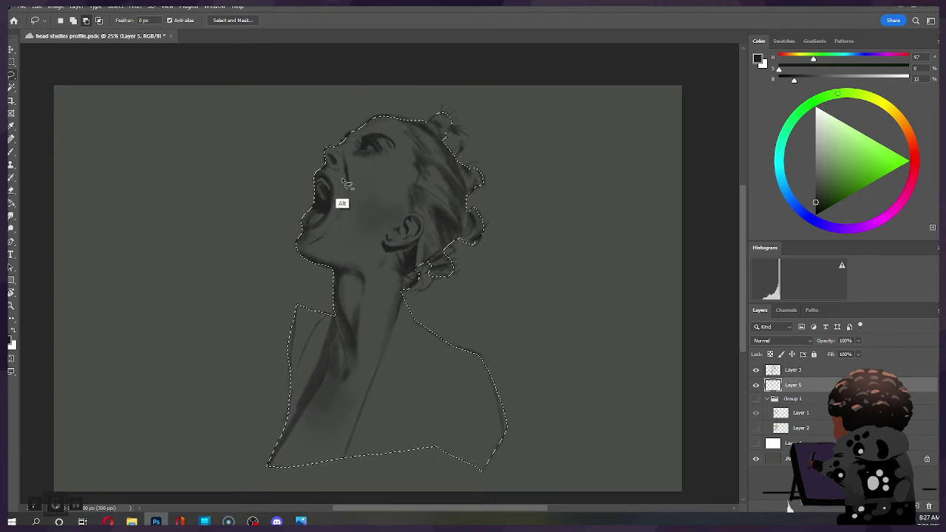
key("shift")
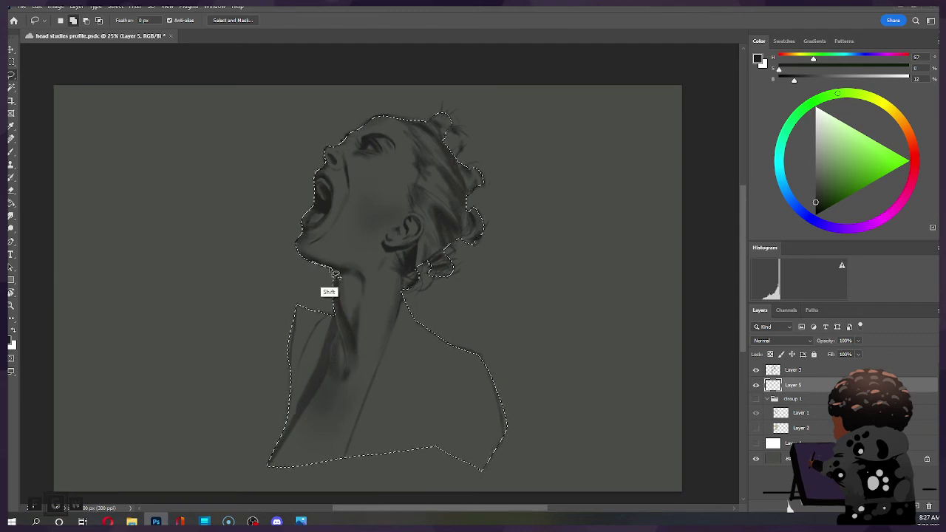
Fill the selected silhouette on the new layer with a neutral grey at 48% brightness and deselect.
left_click_drag(818, 157, 811, 161)
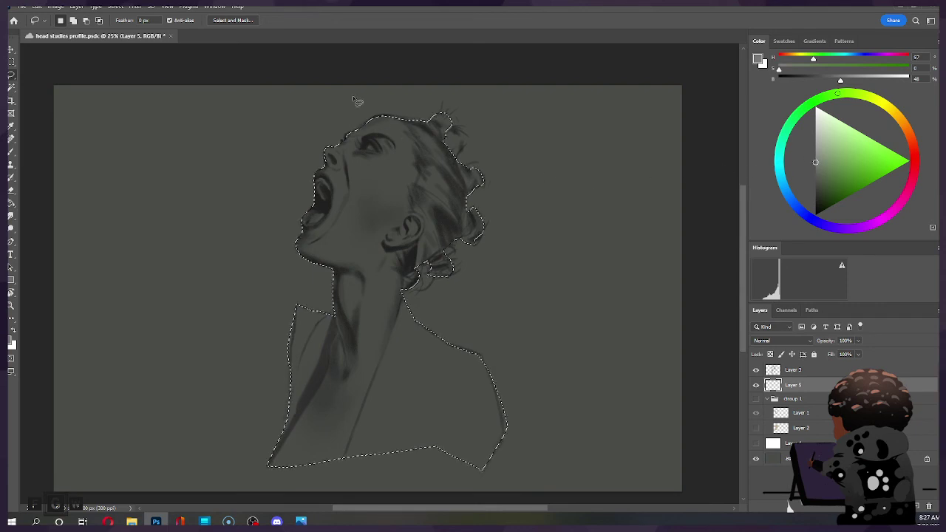
key("shift")
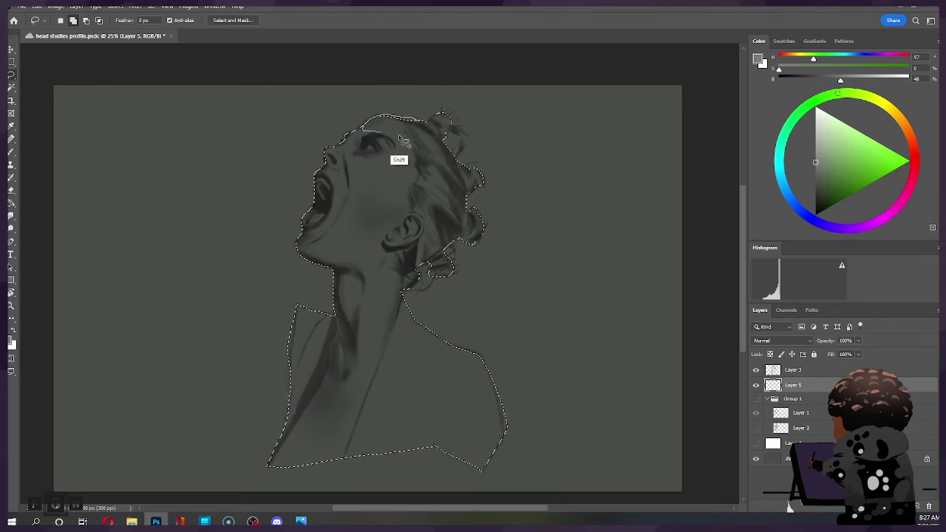
left_click(12, 203)
left_click(429, 369)
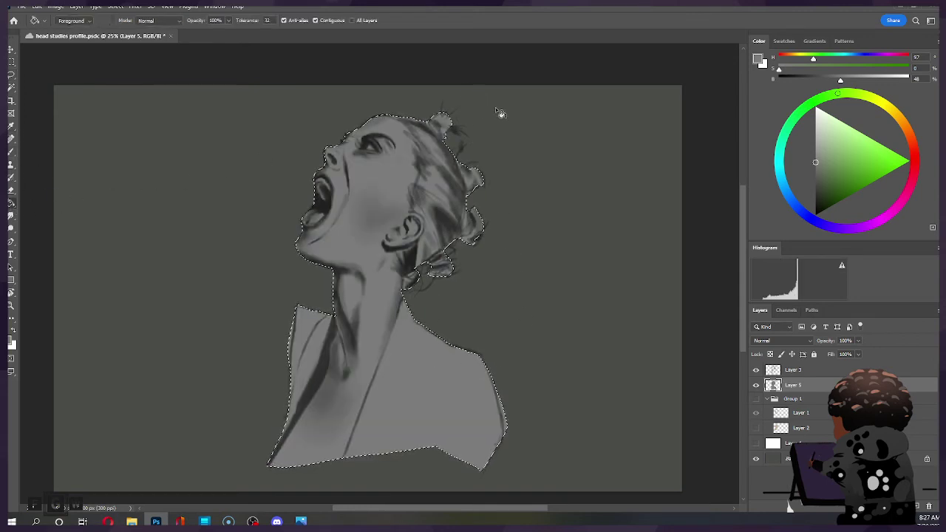
key("l")
key("ctrl+d")
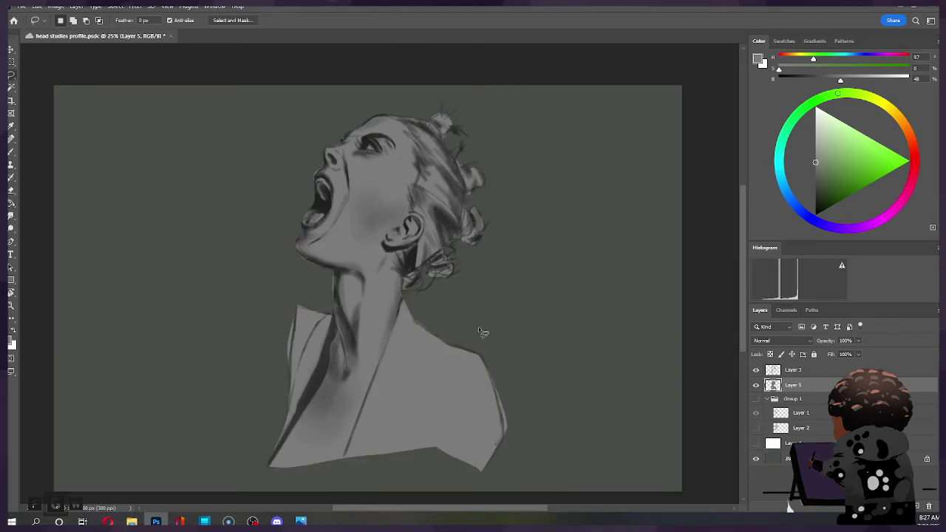
Erase the grey fill spilling past the collar and the outer shoulder line.
key("b")
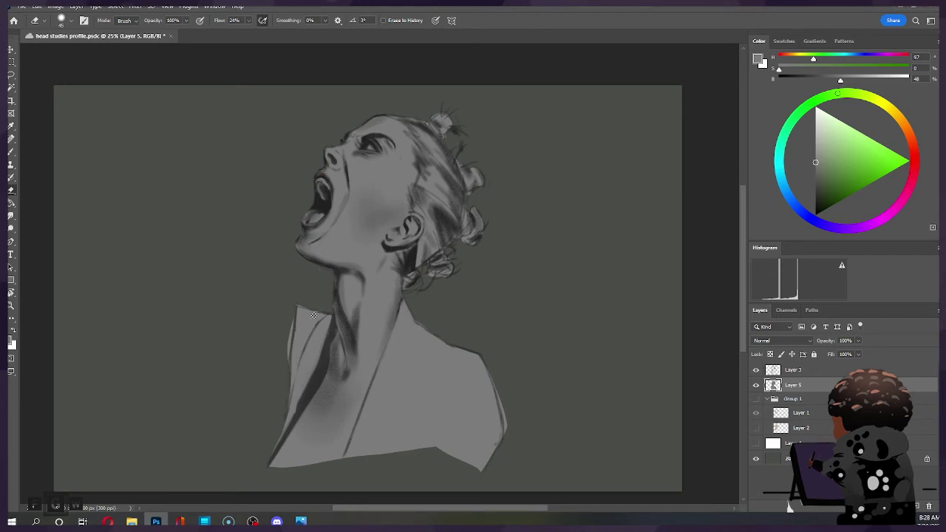
mouse_move(291, 313)
left_mouse_down()
mouse_move(290, 340)
mouse_move(291, 325)
left_mouse_up()
left_click_drag(495, 374, 507, 425)
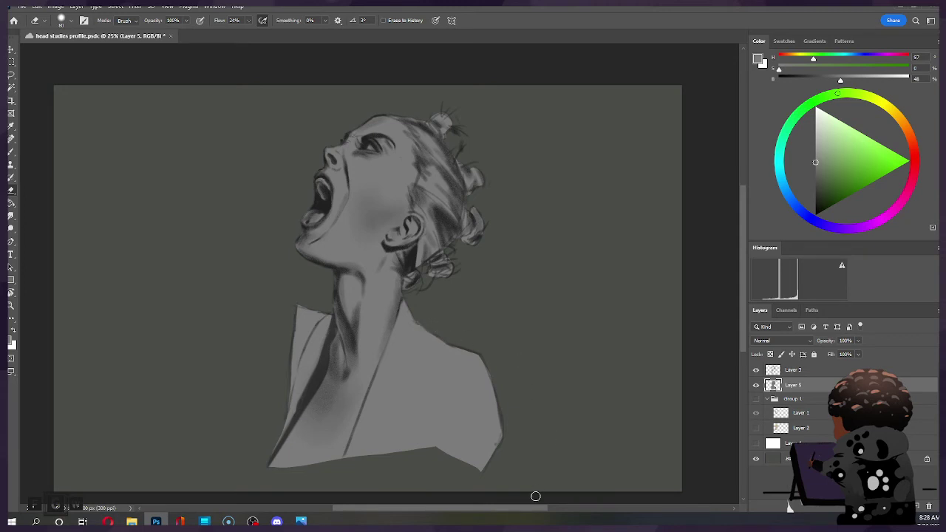
Set Layer 3 to Hard Light and warm its midtones with Color Balance levels +50, +6, -7.
left_click(791, 370)
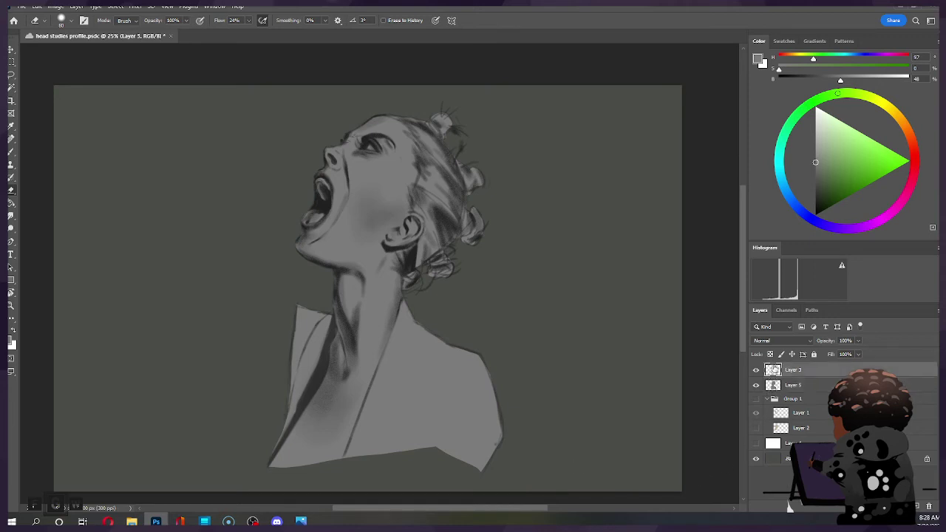
left_click(791, 341)
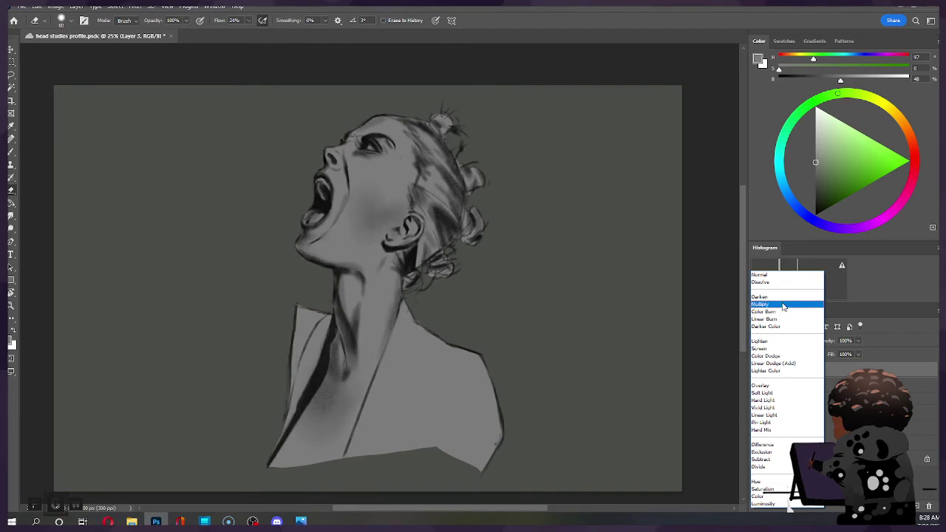
left_click(776, 401)
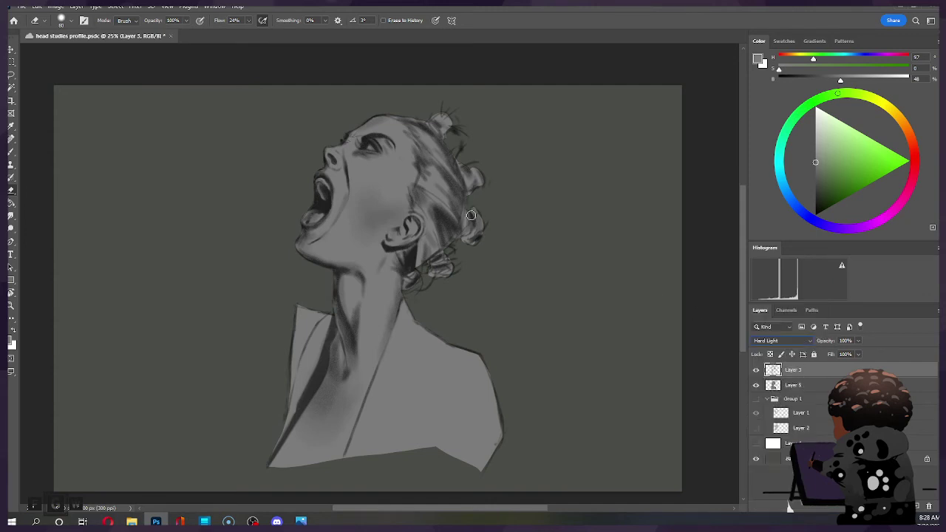
key("ctrl+b")
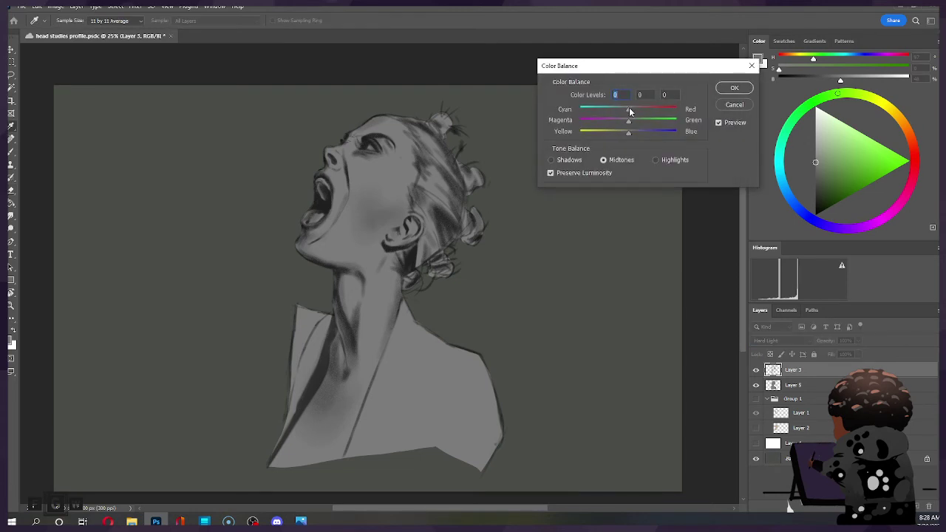
mouse_move(664, 116)
left_mouse_down()
mouse_move(615, 135)
mouse_move(627, 136)
mouse_move(653, 110)
left_mouse_up()
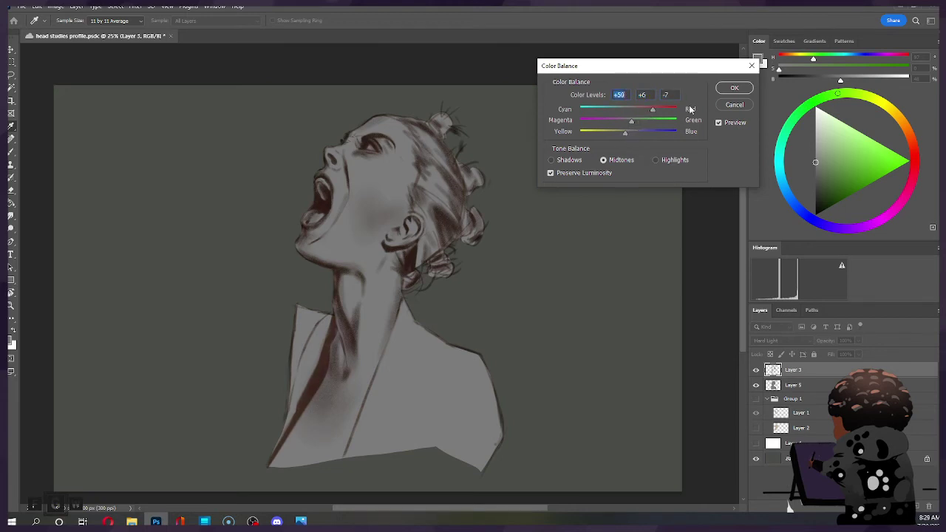
left_click(735, 87)
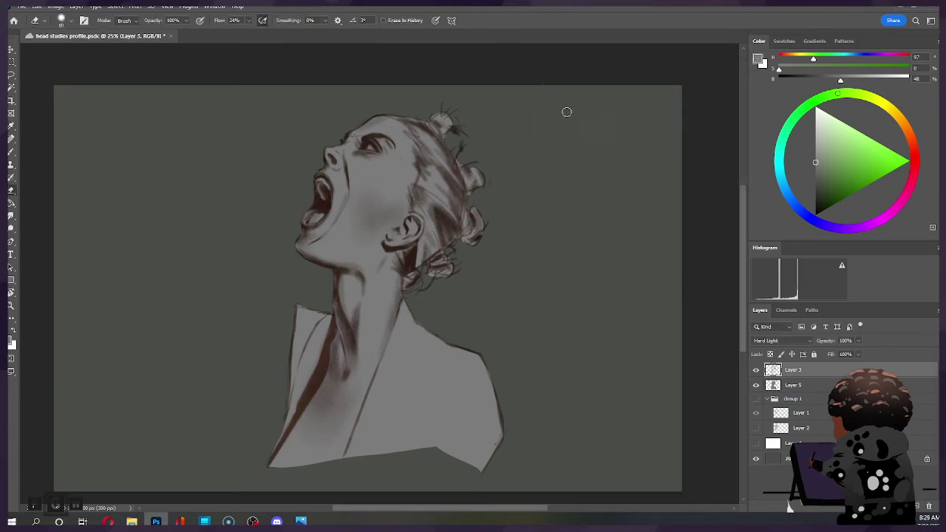
Tint the grey silhouette on Layer 5 towards skin tone with midtone Color Balance levels +42, +24, +7.
left_click(798, 385)
key("i")
key("ctrl+b")
mouse_move(627, 109)
left_mouse_down()
mouse_move(656, 111)
mouse_move(642, 122)
left_mouse_up()
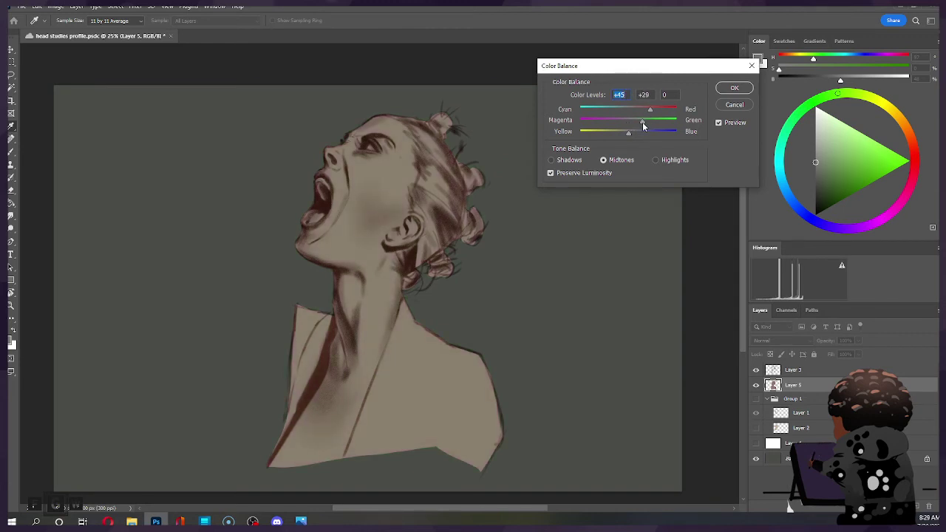
mouse_move(630, 134)
left_mouse_down()
mouse_move(622, 136)
mouse_move(648, 115)
left_mouse_up()
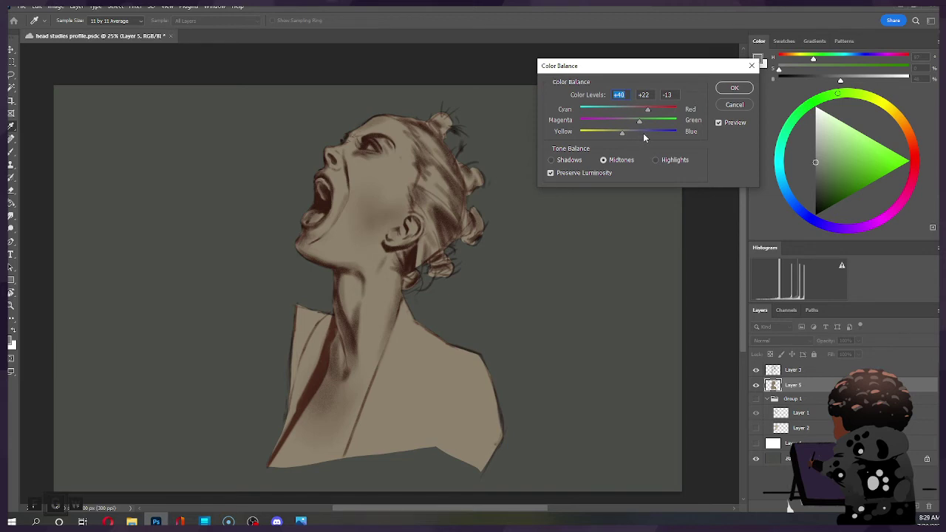
mouse_move(624, 133)
left_mouse_down()
mouse_move(637, 134)
mouse_move(630, 139)
mouse_move(639, 121)
mouse_move(624, 135)
mouse_move(647, 113)
mouse_move(644, 126)
mouse_move(595, 138)
mouse_move(636, 136)
mouse_move(627, 138)
mouse_move(644, 110)
left_mouse_up()
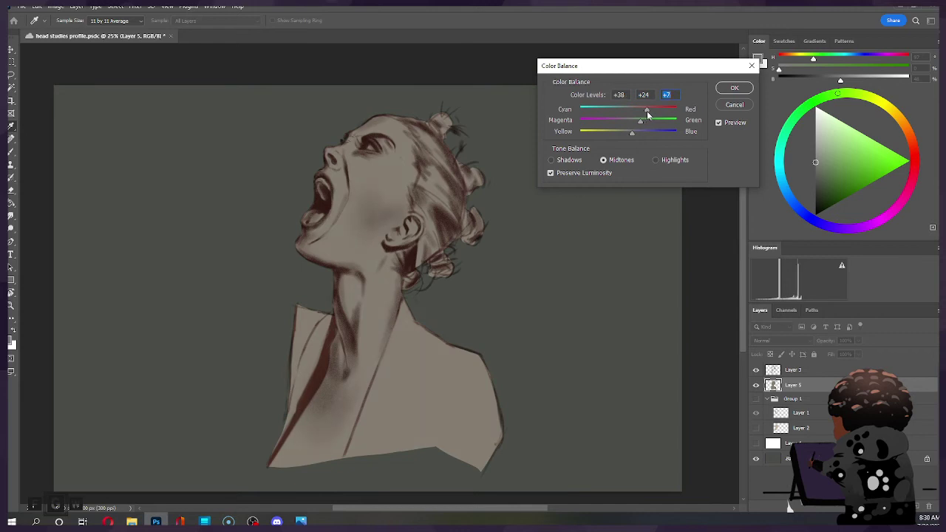
left_click_drag(646, 114, 649, 113)
key("Tab")
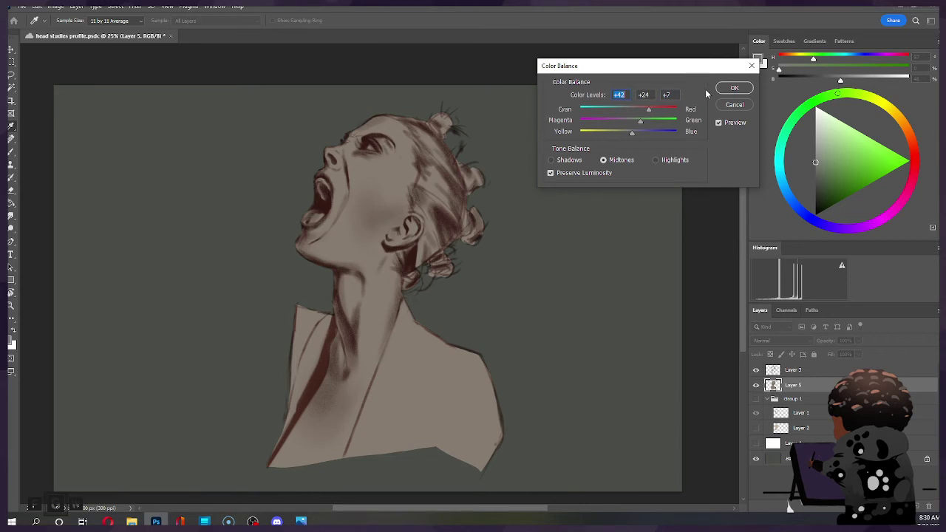
left_click(735, 89)
Lower the opacity of Layer 3 to 90%.
left_click(808, 370)
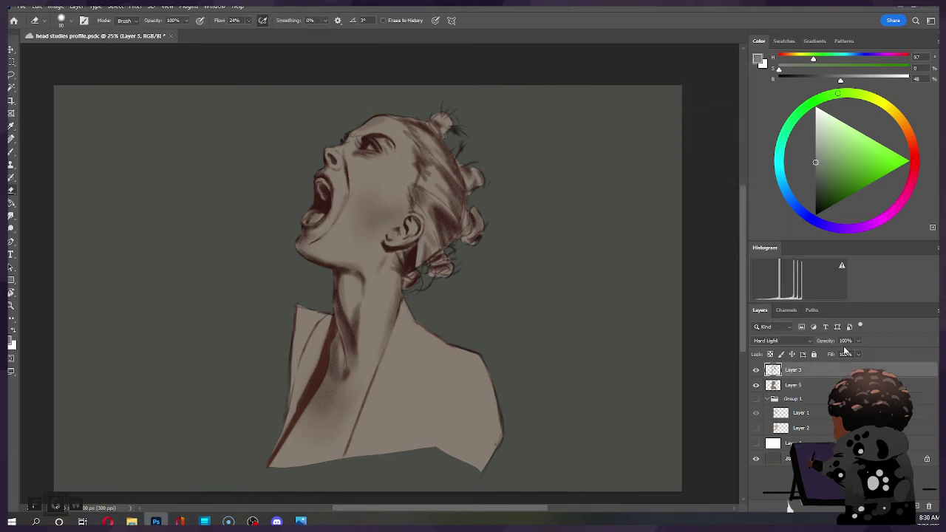
left_click(858, 341)
left_click_drag(857, 349, 855, 356)
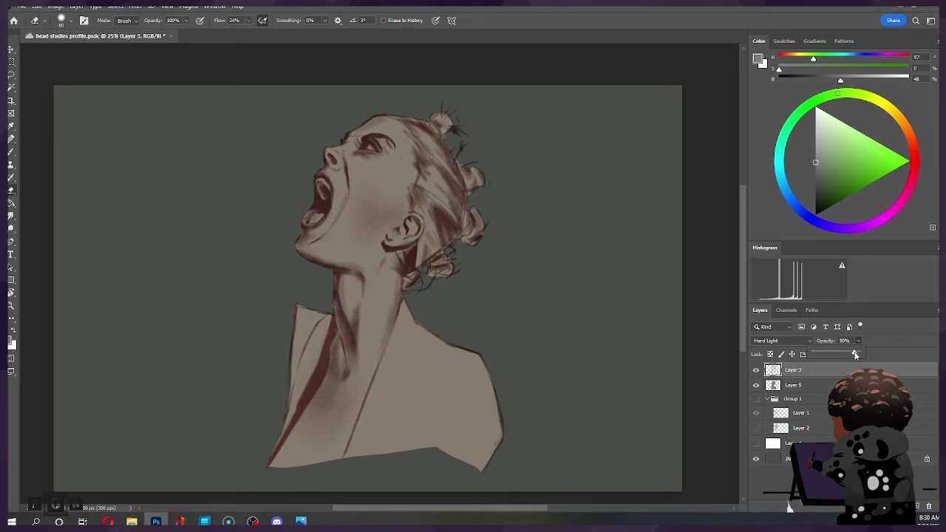
left_click(718, 247)
Show Group 1 with the other head study, hide Layer 5, and collapse the group.
left_click(755, 399)
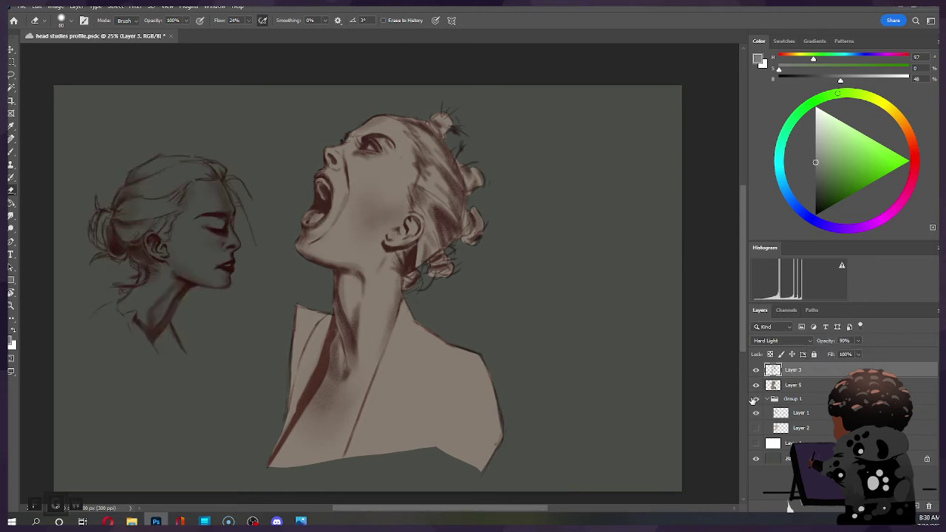
left_click(756, 385)
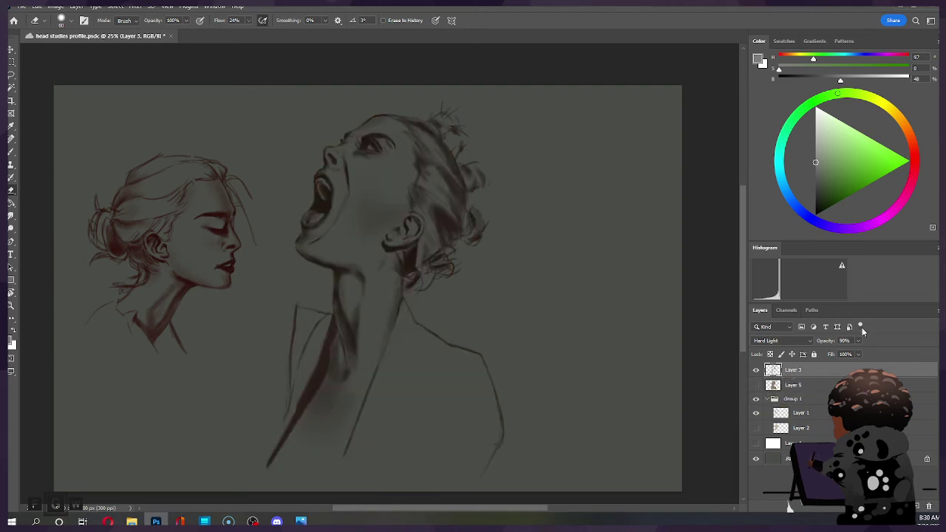
left_click(792, 386)
left_click(797, 401)
key("alt+bracketright")
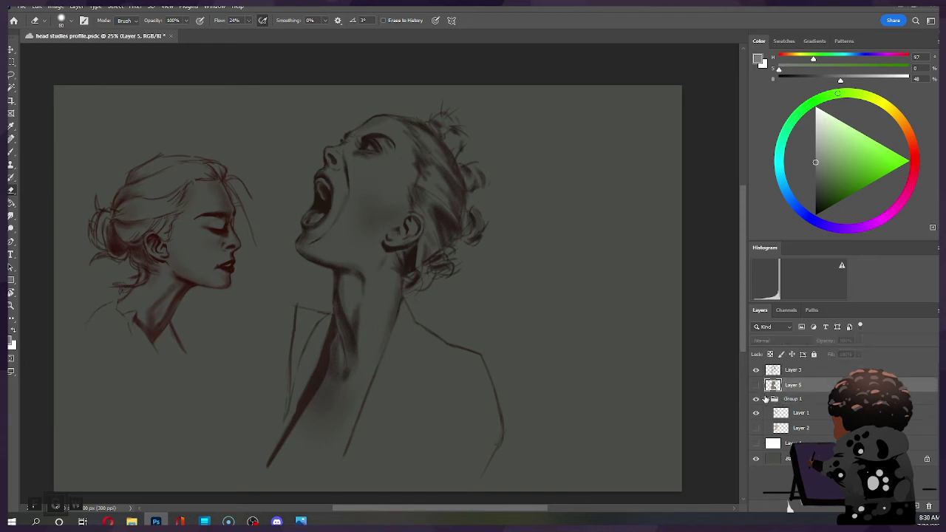
left_click(767, 399)
left_click(766, 400)
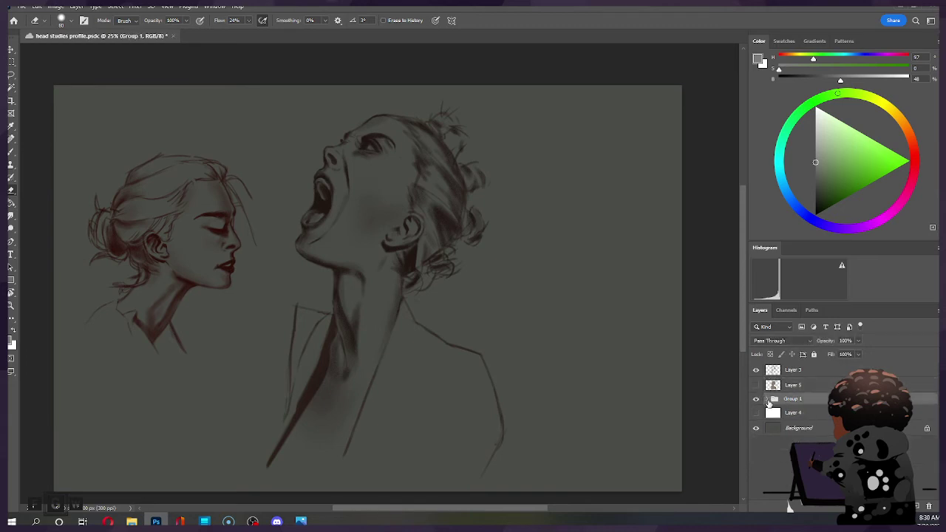
Check the blend settings of the layers in Group 1, and set Layer 3's opacity to 100%.
left_click(767, 400)
left_click(800, 414)
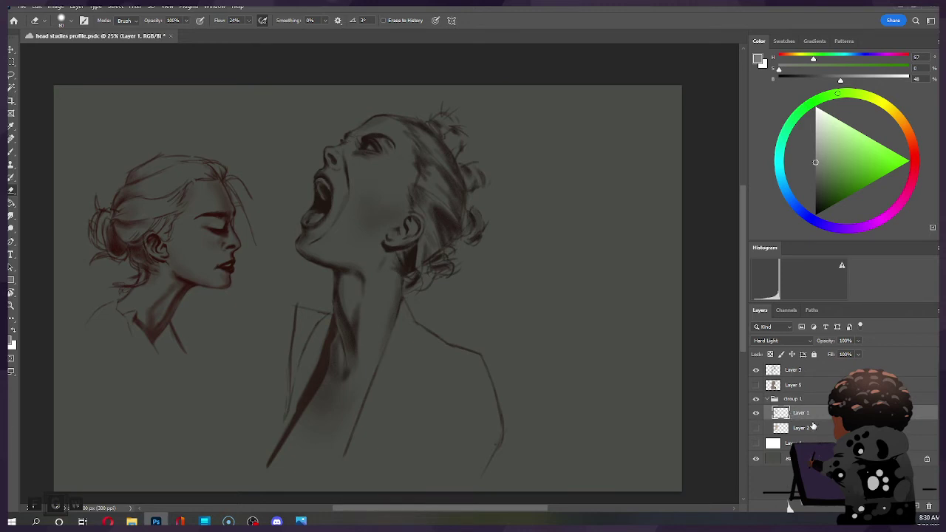
left_click(798, 389)
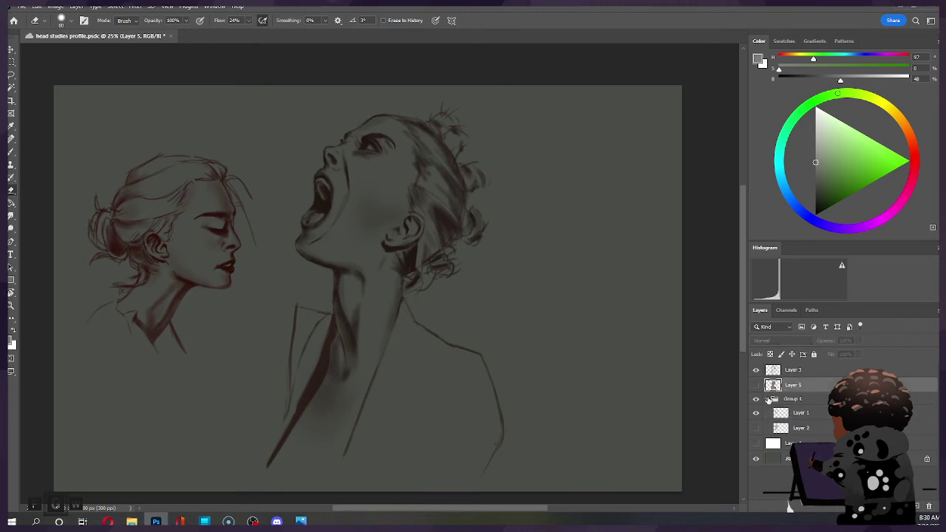
left_click(803, 373)
left_click(767, 400)
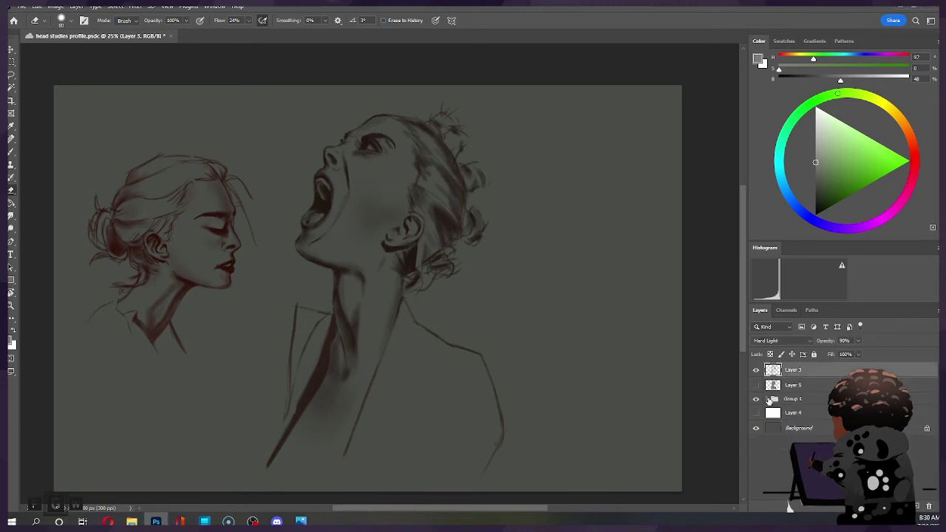
left_click(856, 341)
left_click_drag(858, 354, 861, 356)
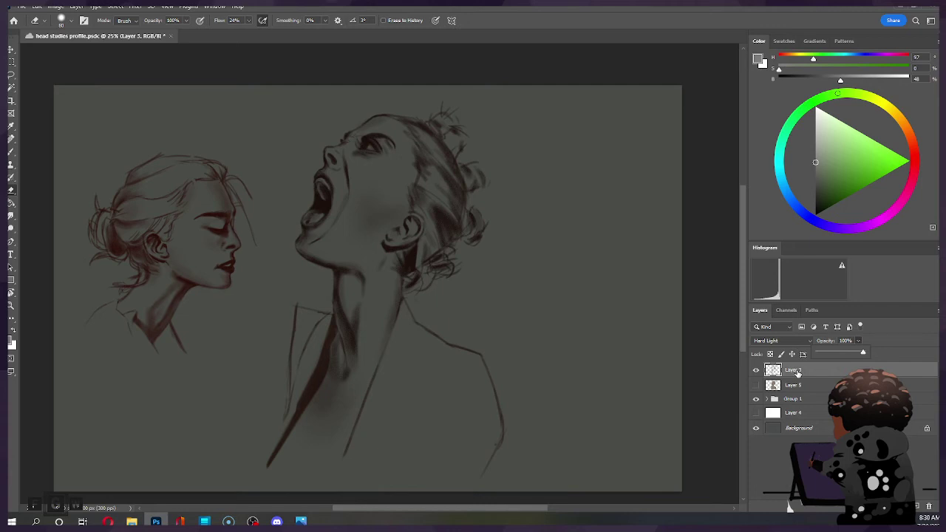
Raise the saturation of Layer 3's line and shading work to +47 with Hue/Saturation.
key("ctrl+u")
left_click_drag(692, 168, 690, 171)
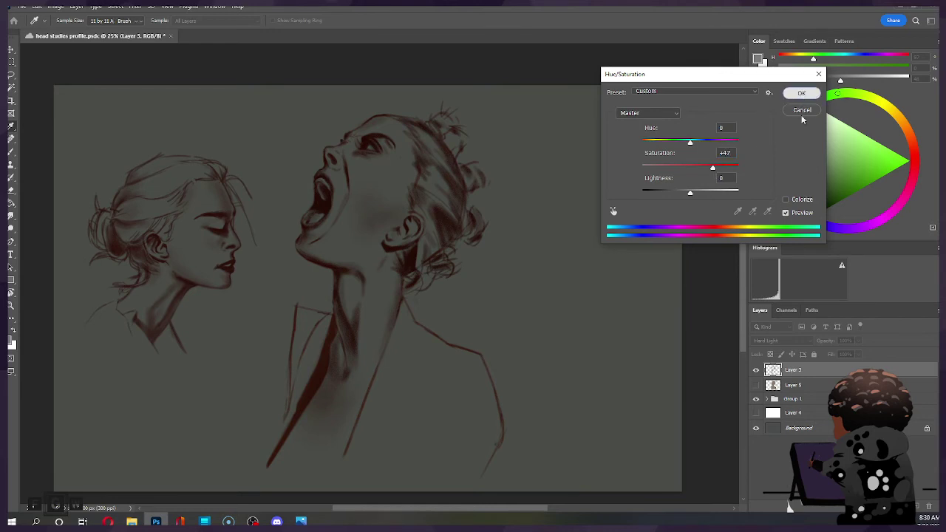
left_click(802, 94)
Show the skin-toned silhouette on Layer 5 and group it together with Layer 3.
left_click(756, 384)
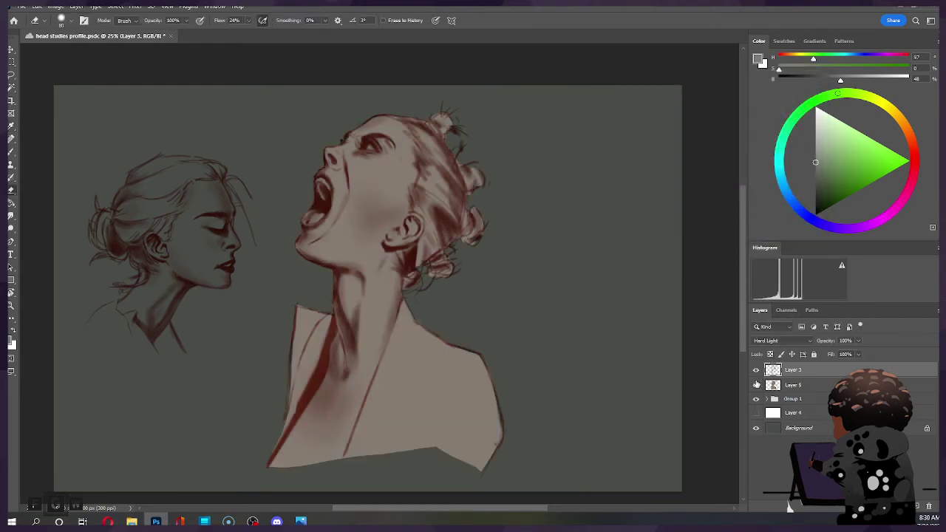
left_click(756, 384)
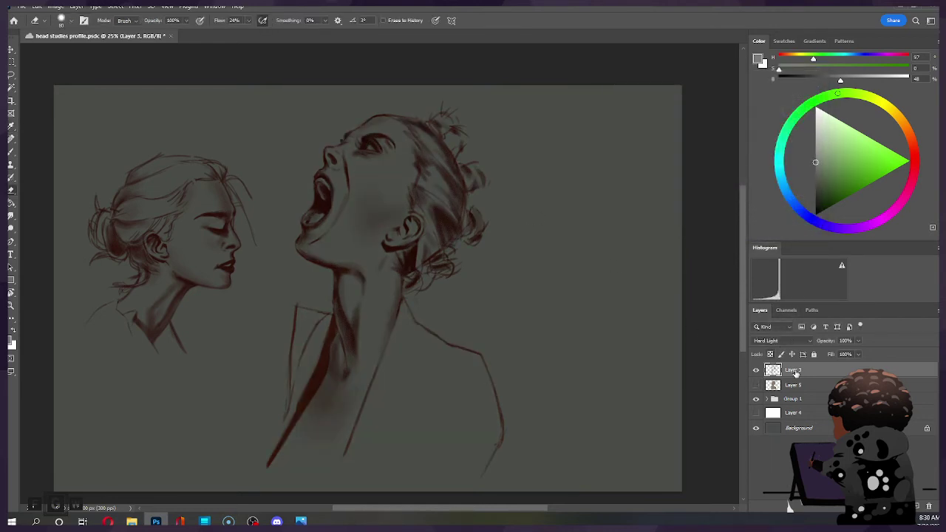
left_click(757, 385)
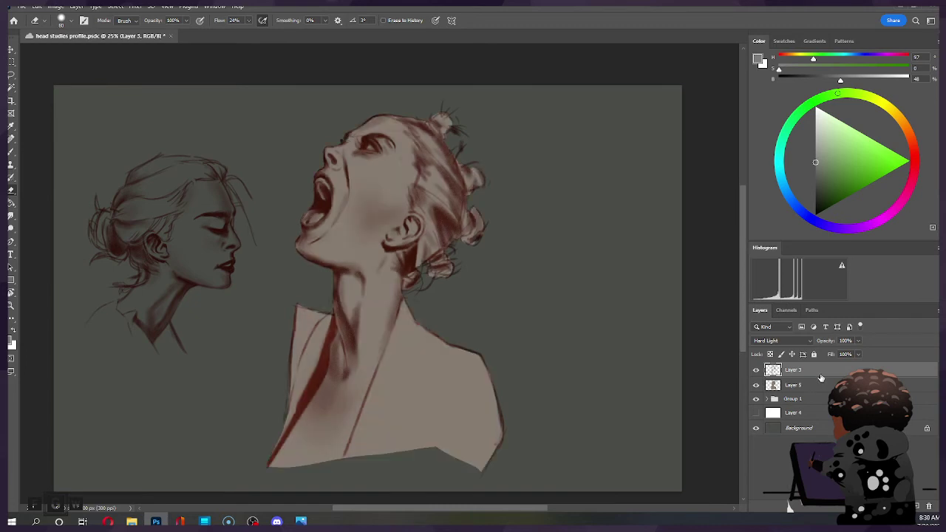
left_click(818, 385, "shift")
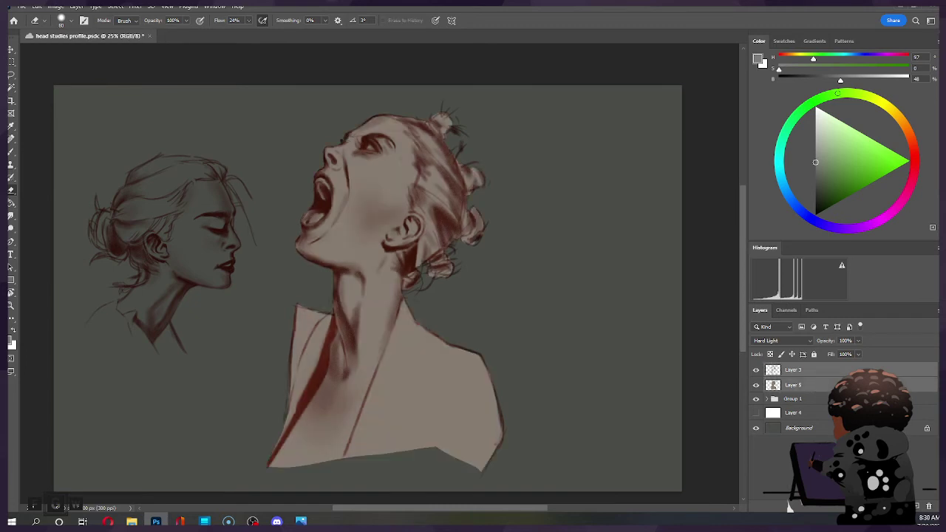
key("ctrl+g")
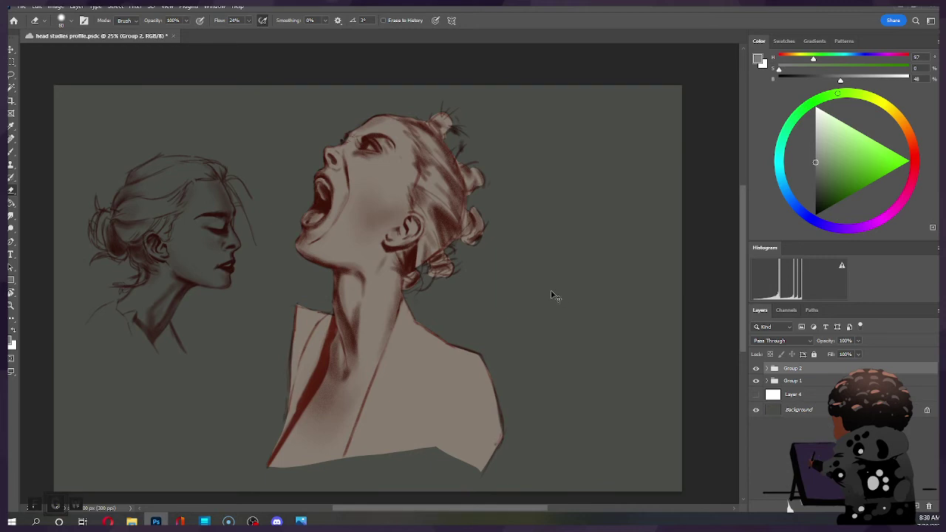
Scale Group 2 with the screaming head to about 73% and place it near the upper middle of the canvas.
key("ctrl+t")
left_click_drag(510, 79, 446, 200)
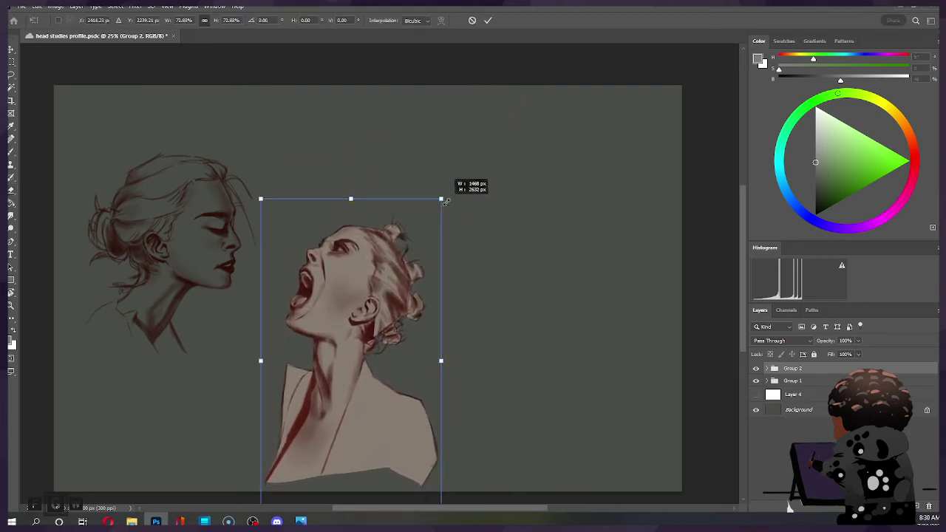
left_click_drag(333, 296, 354, 215)
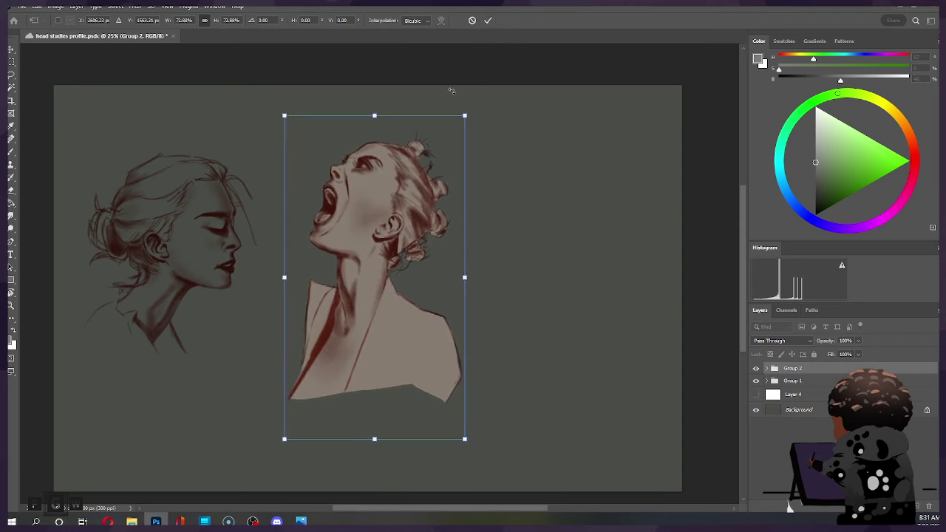
left_click_drag(388, 205, 408, 189)
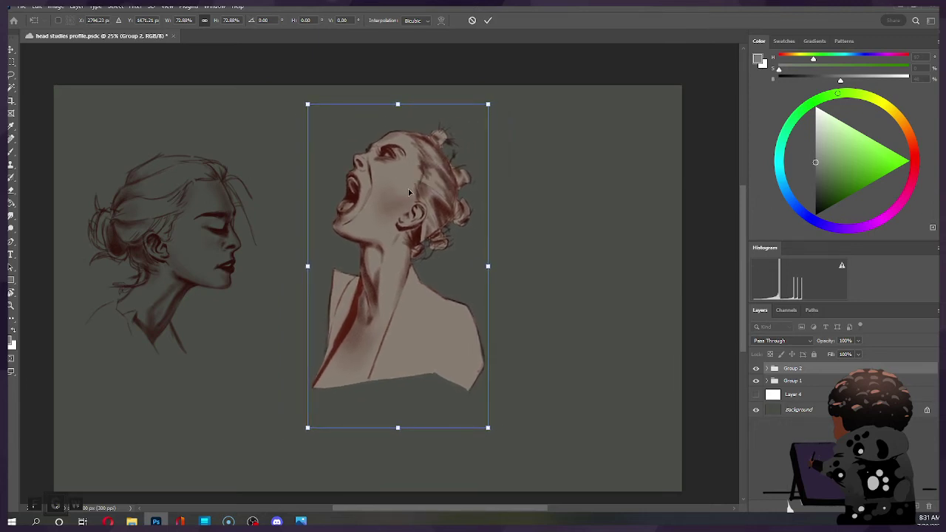
left_click(489, 21)
key("e")
left_click(693, 330)
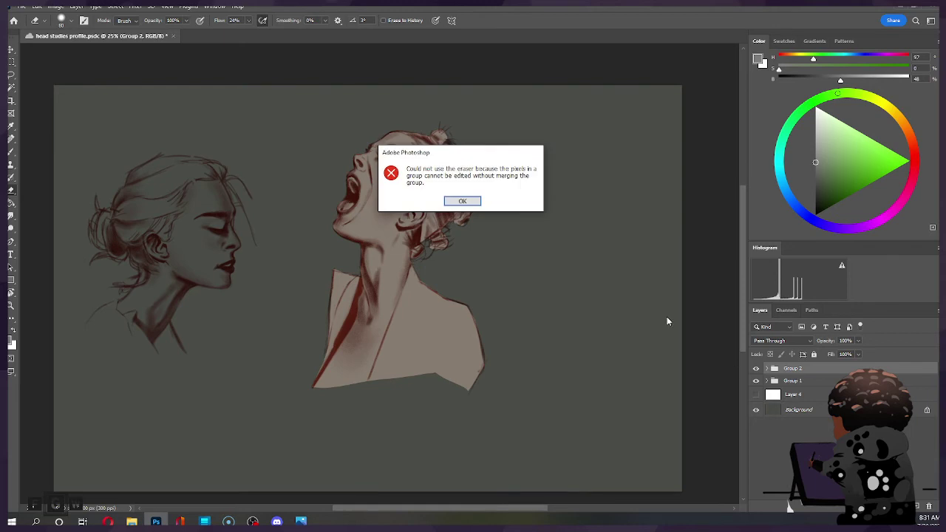
left_click(462, 202)
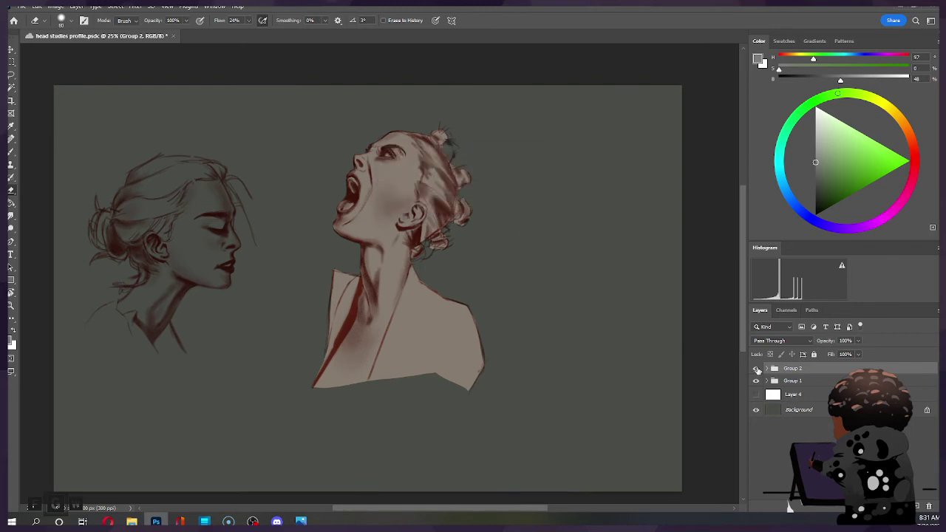
Expand Group 1, show the silhouette base on Layer 2, and make it the active layer.
left_click(773, 381)
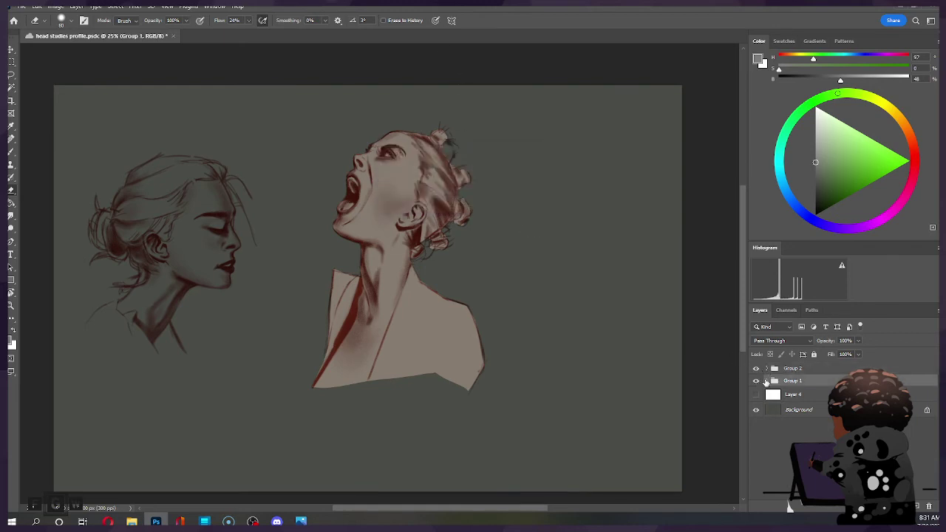
left_click(767, 380)
left_click(757, 409)
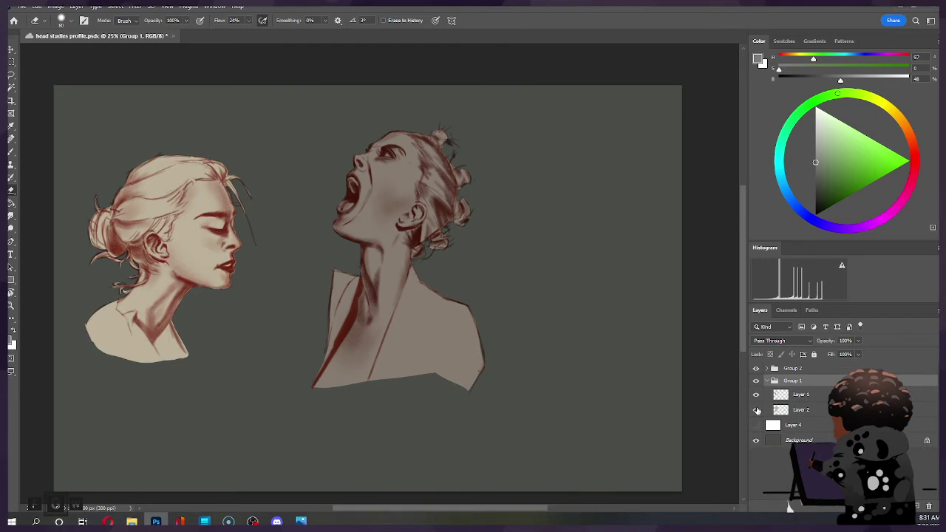
left_click(806, 412)
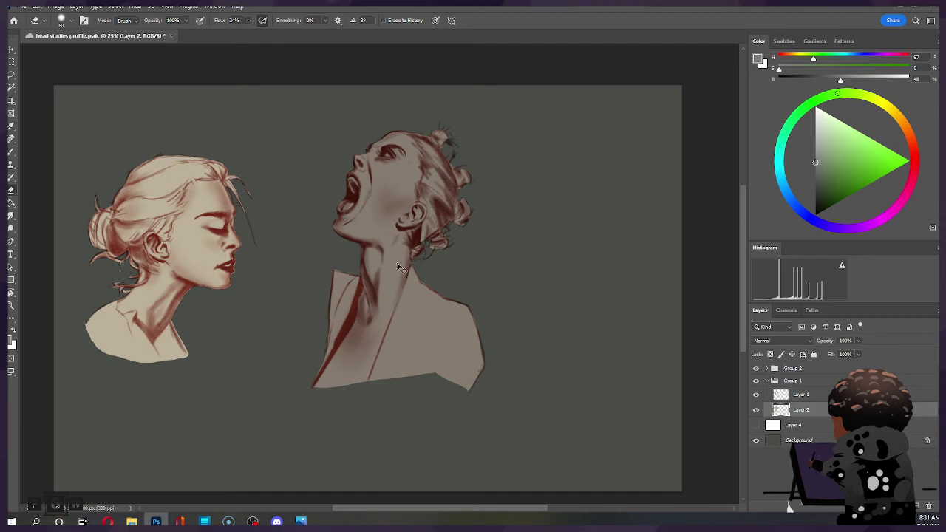
key("ctrl+b")
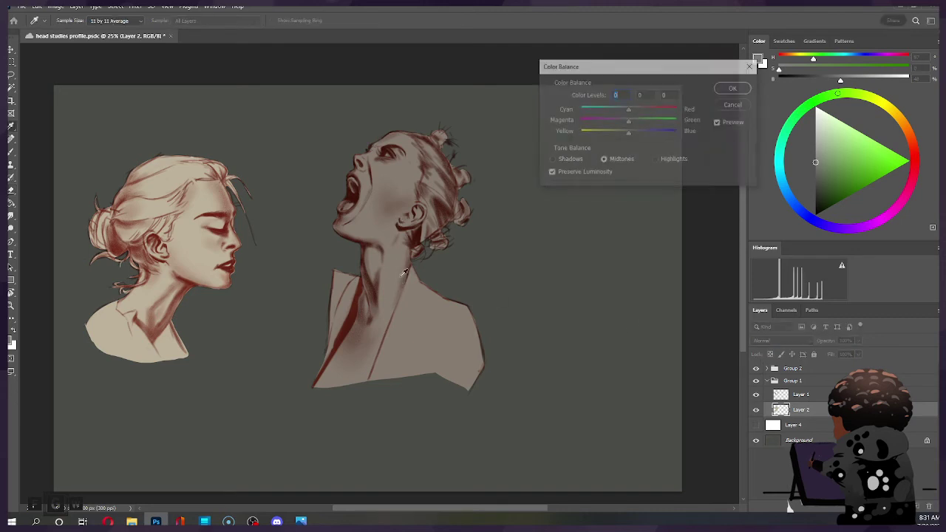
left_click(723, 100)
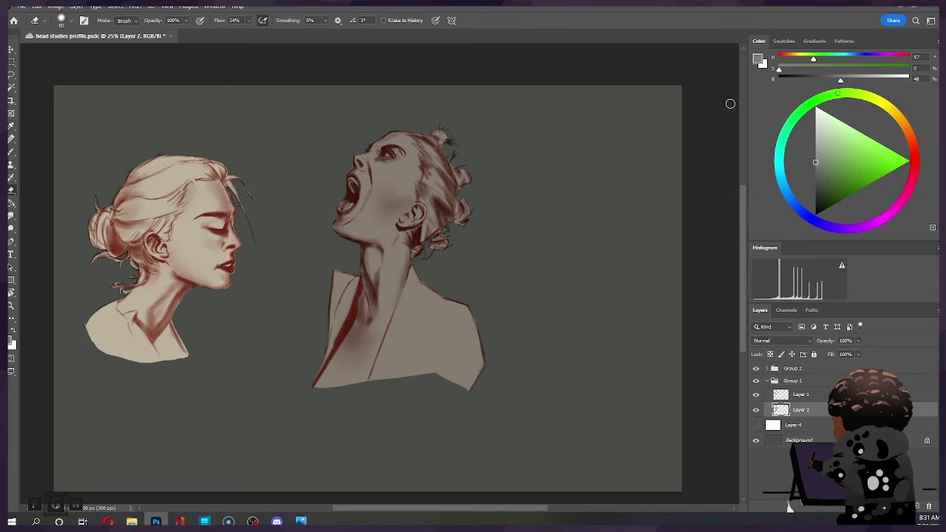
Reduce the saturation of Layer 2 to -6 with Hue/Saturation and compare the head with and without the base.
key("ctrl+u")
left_click_drag(690, 168, 687, 168)
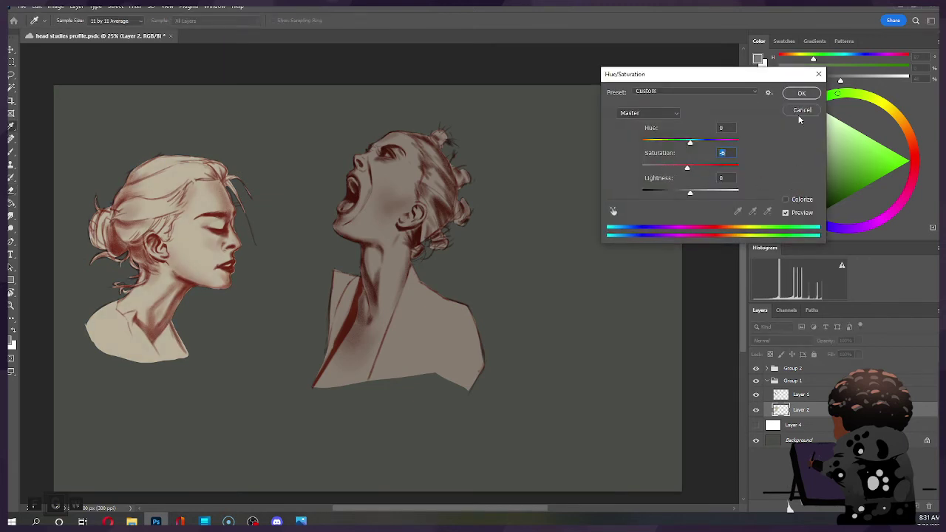
key("Return")
left_click(755, 410)
left_click(755, 410)
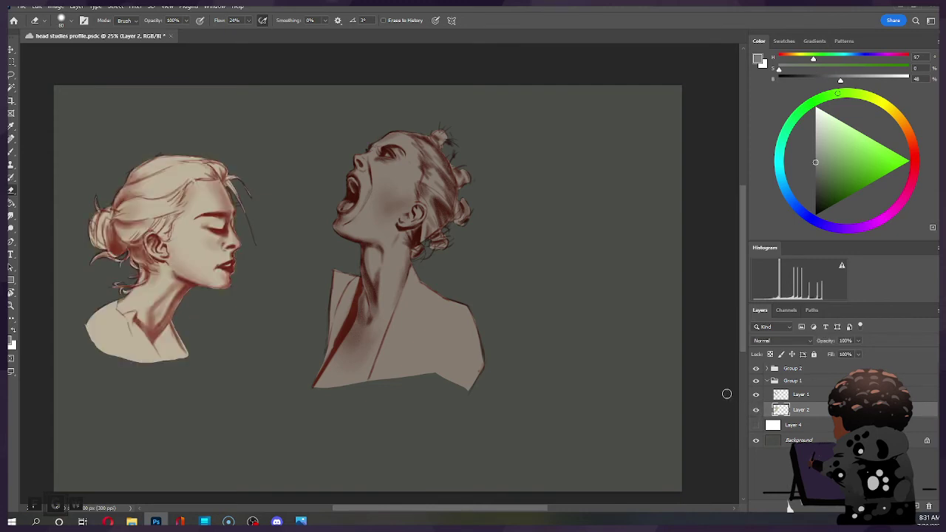
Mute and darken the Layer 2 base with Hue/Saturation at saturation -72 and lightness -26.
key("ctrl+u")
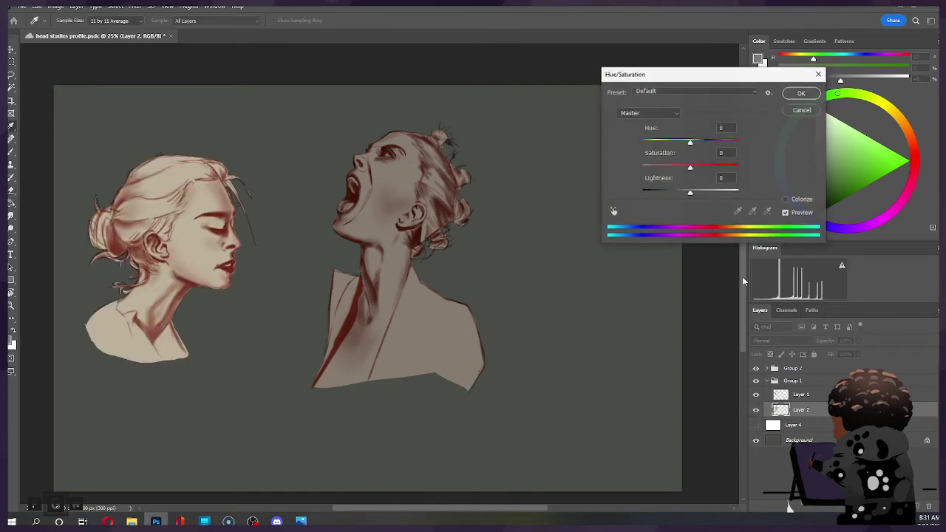
mouse_move(689, 196)
left_mouse_down()
mouse_move(671, 195)
mouse_move(692, 168)
mouse_move(707, 169)
mouse_move(656, 173)
mouse_move(680, 195)
left_mouse_up()
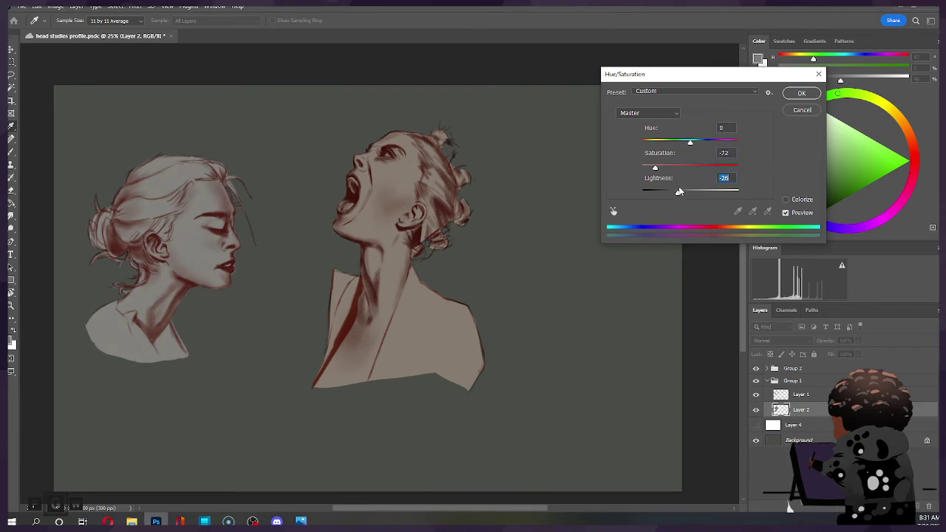
left_click(801, 93)
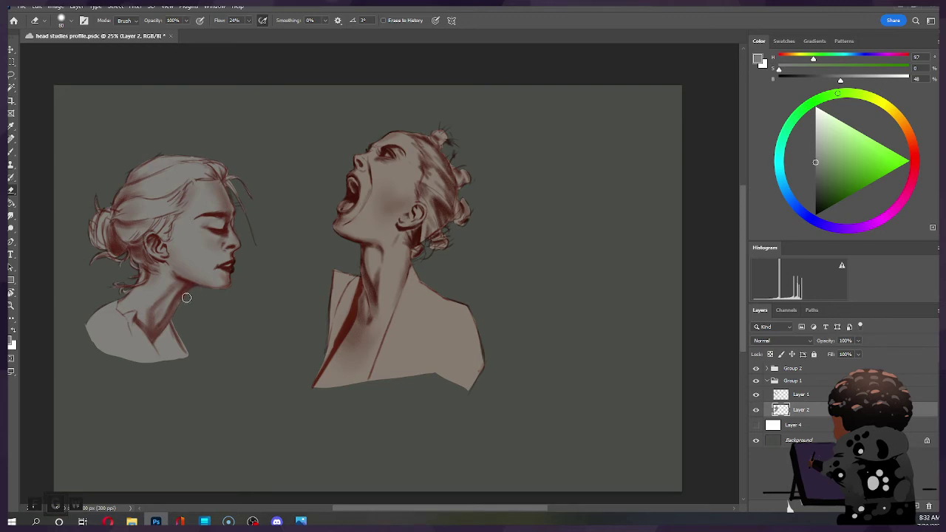
Erase excess base colour along the neck and jaw of the calm head on Layer 2, and save the document.
mouse_move(170, 321)
left_mouse_down()
mouse_move(192, 356)
mouse_move(175, 321)
left_mouse_up()
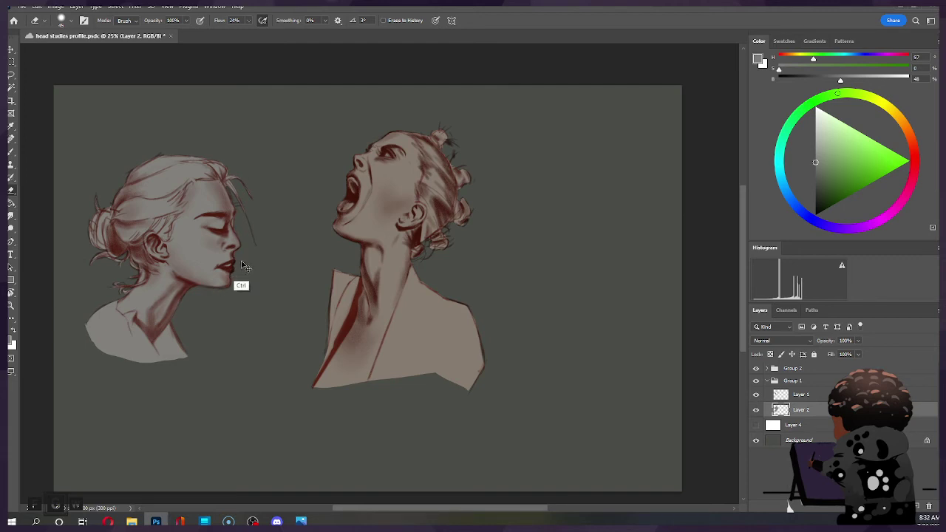
left_click_drag(207, 288, 225, 286)
scroll(540, 200, "down", 1)
scroll(436, 190, "up", 2)
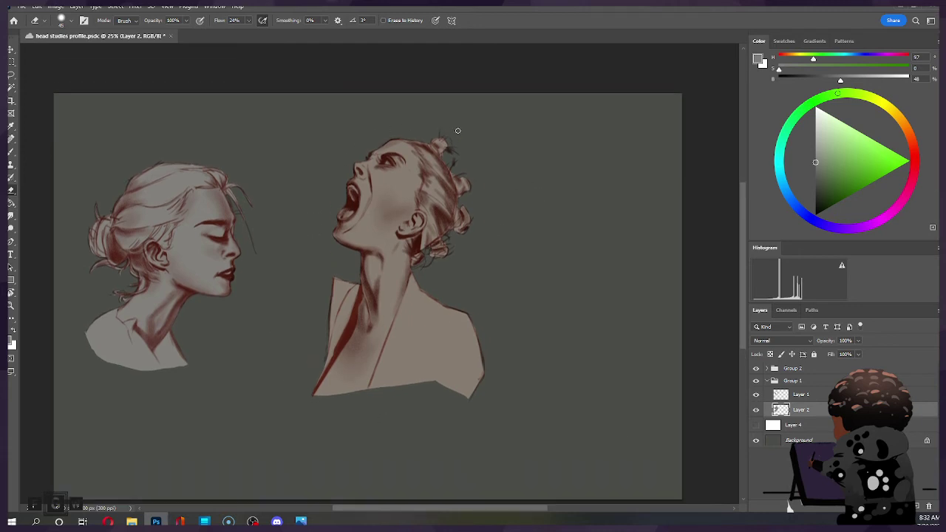
key("ctrl+s")
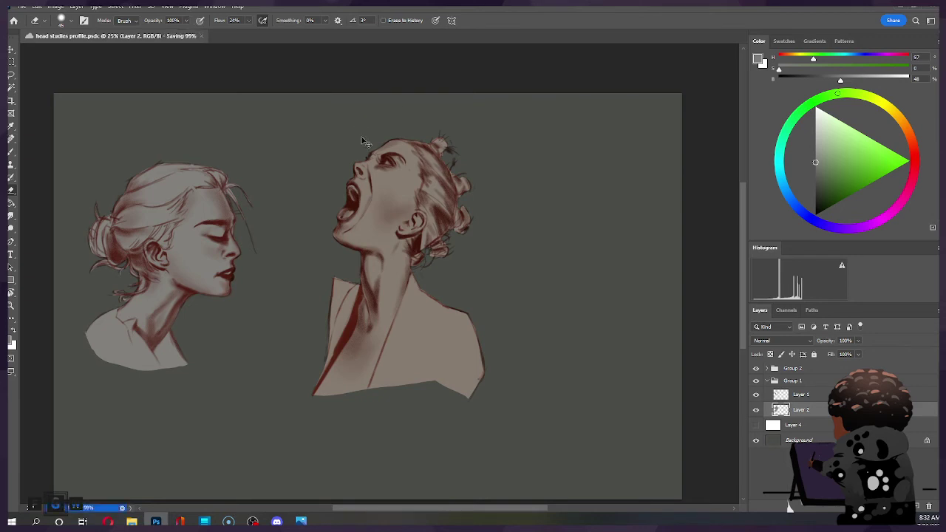
Scale Group 1 with the calm head to about 111% and reposition it beside the screaming head.
left_click(766, 381)
key("ctrl+t")
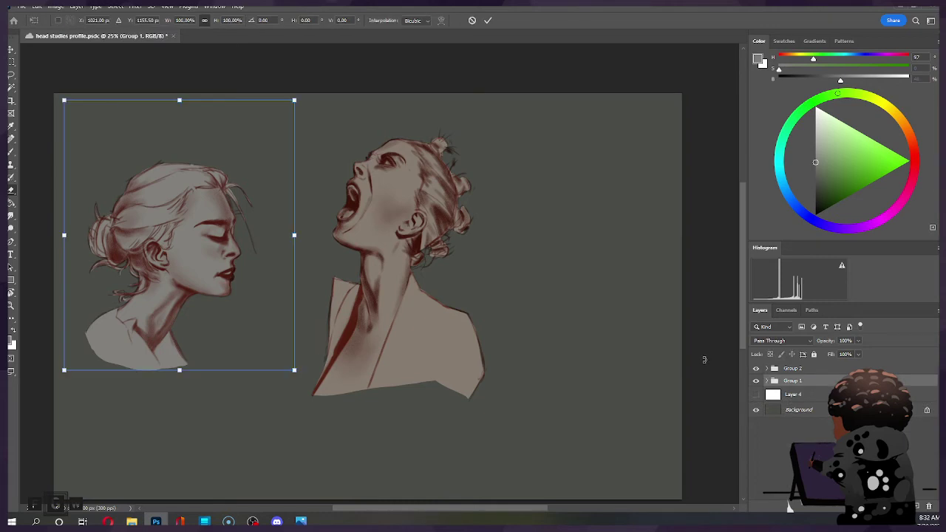
left_click_drag(295, 101, 332, 90)
left_click_drag(96, 196, 96, 237)
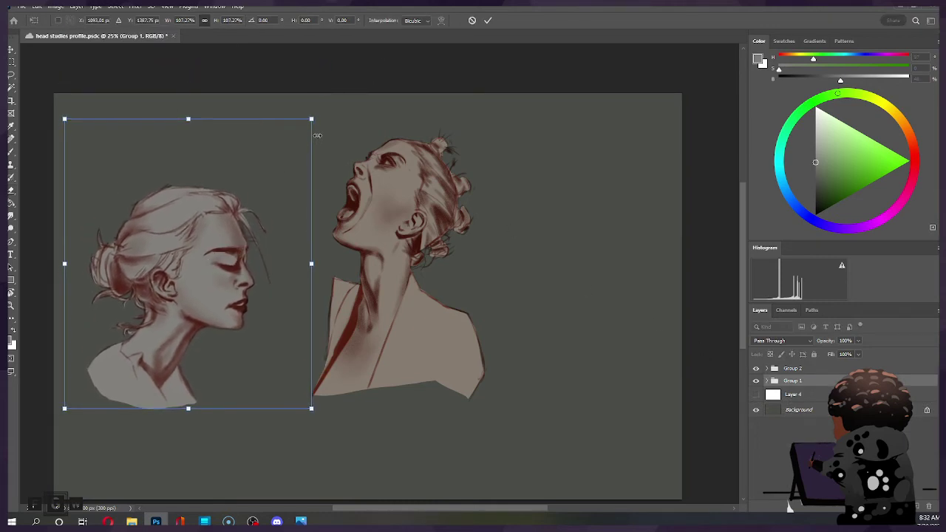
left_click_drag(311, 119, 320, 106)
left_click_drag(264, 165, 251, 154)
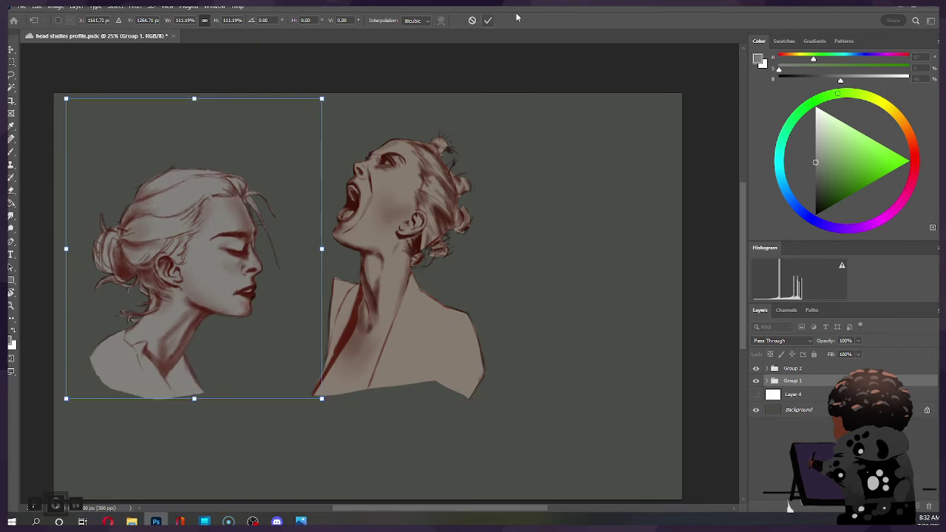
left_click(488, 21)
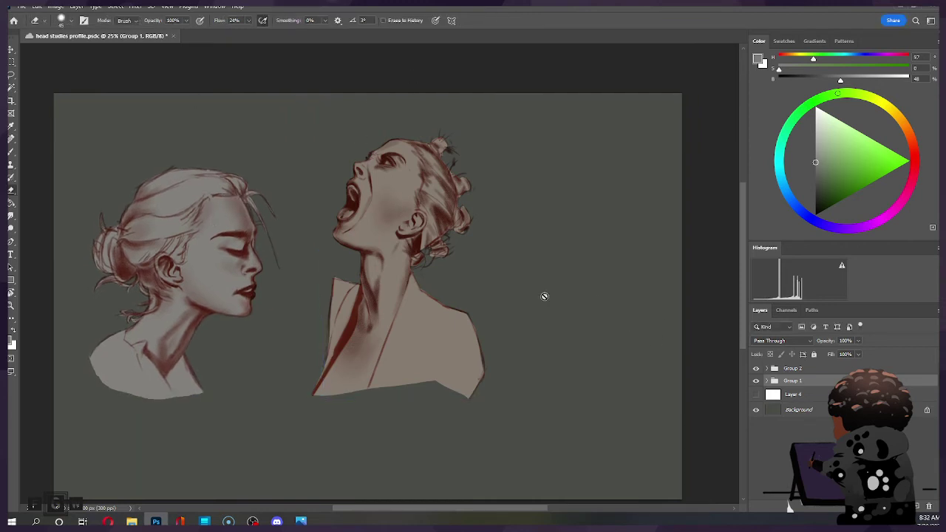
Hide Group 1 and Group 2, and add a new empty layer above them.
left_click(756, 381)
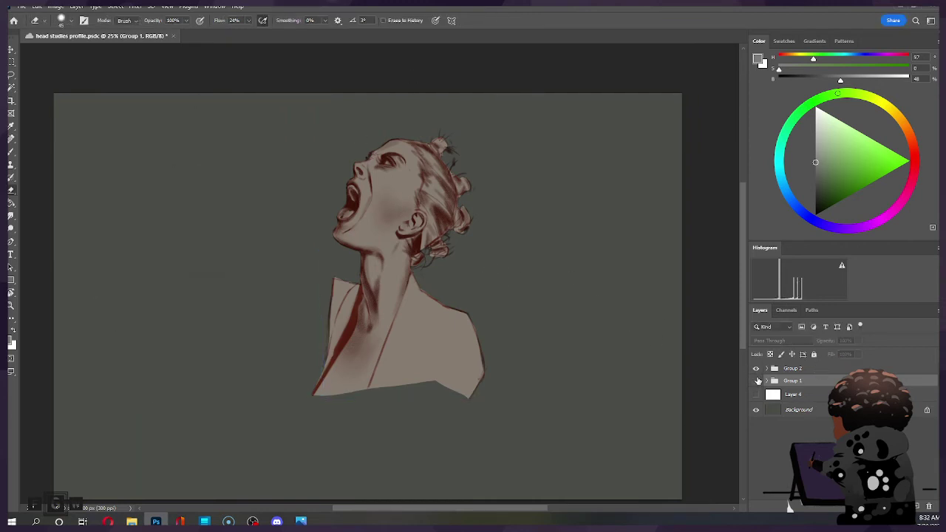
left_click(755, 369)
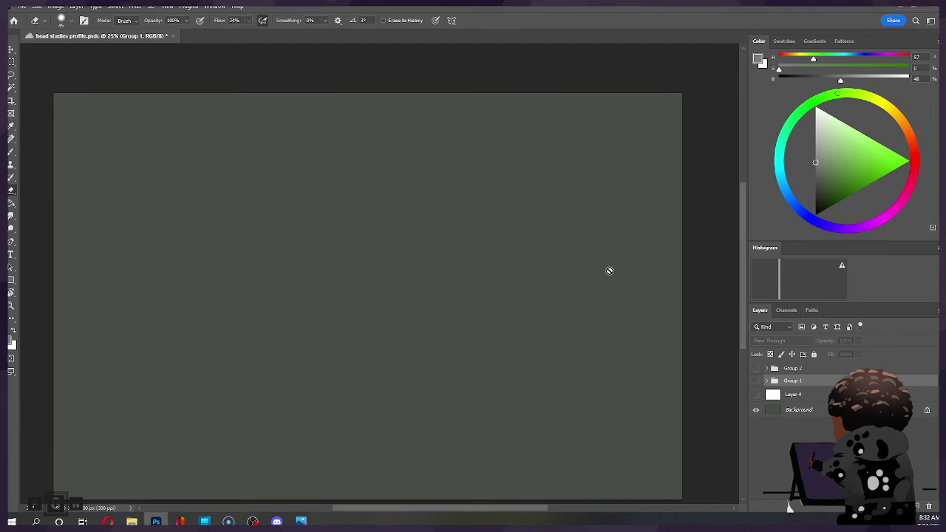
left_click(813, 371)
left_click(917, 507)
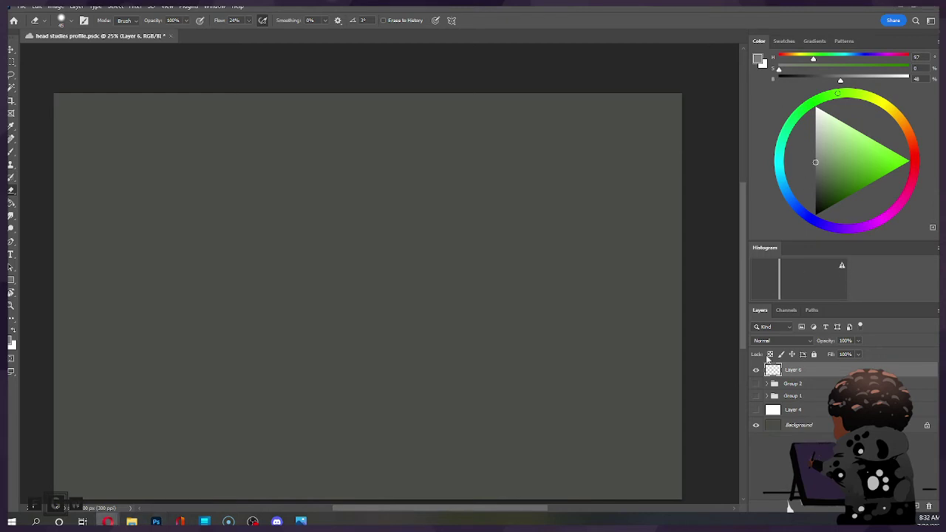
Show Group 2, enlarge and reposition the screaming head on the canvas, and save the document.
left_click(755, 383)
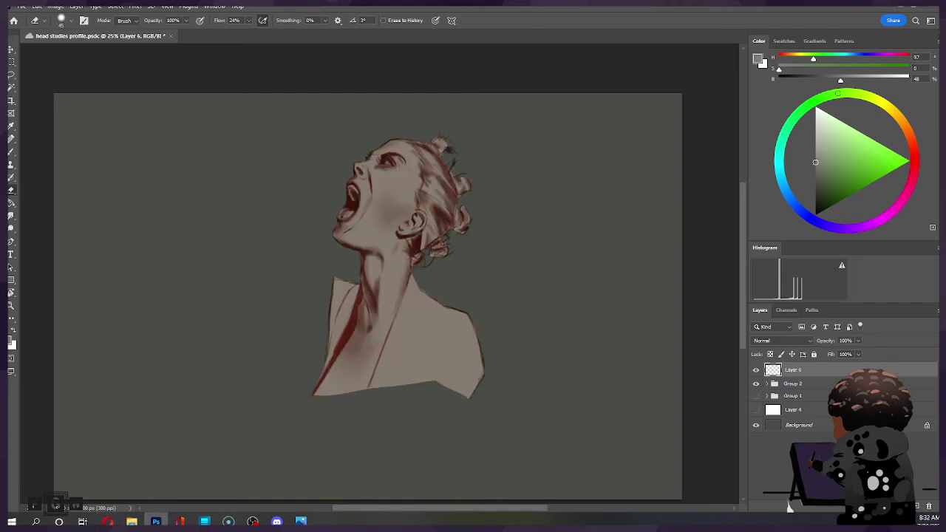
key("ctrl+t")
left_click(446, 195)
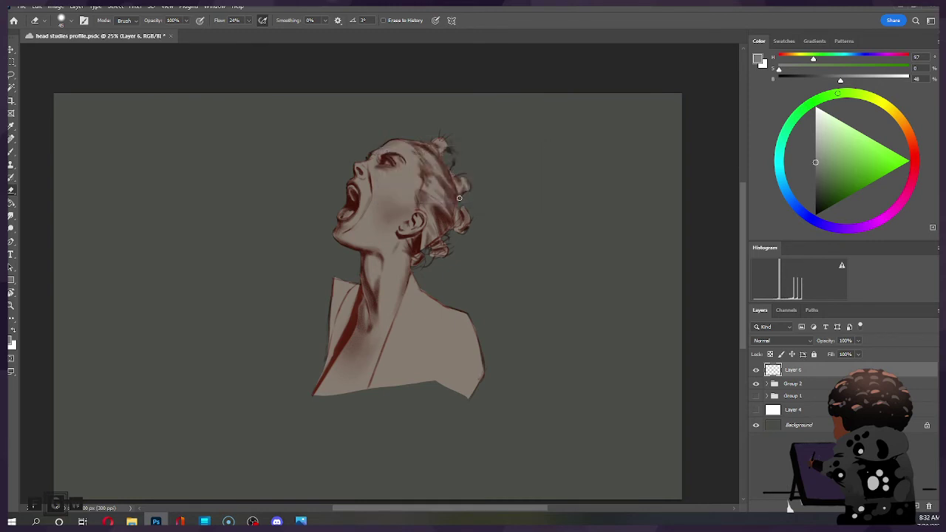
left_click(790, 387)
key("ctrl+t")
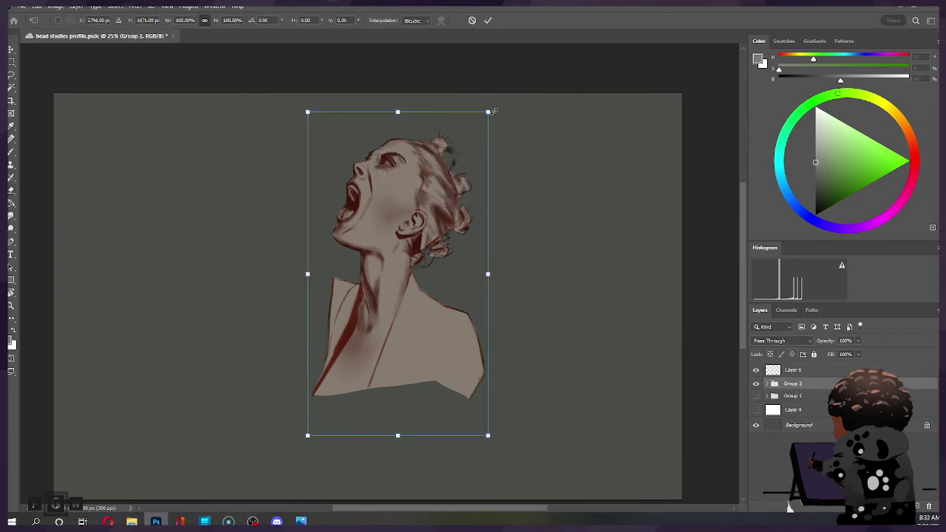
left_click_drag(488, 111, 522, 49)
mouse_move(418, 161)
left_mouse_down()
mouse_move(391, 212)
mouse_move(368, 215)
left_mouse_up()
left_click_drag(478, 99, 481, 81)
left_click_drag(405, 183, 398, 197)
left_click(488, 20)
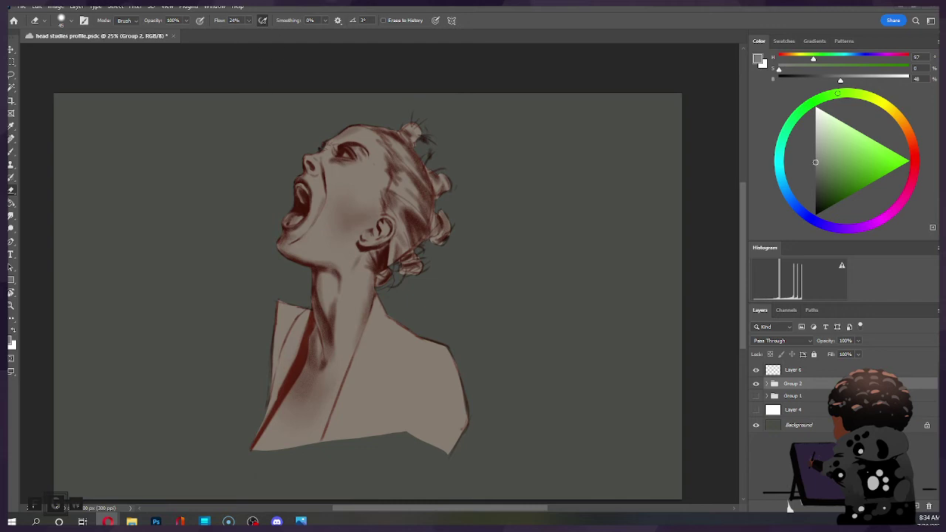
key("ctrl+s")
Hide Group 2 and ready Layer 6 for sketching with a 100 px brush in a dark grey at 20% brightness.
left_click(755, 384)
mouse_move(821, 186)
left_mouse_down()
mouse_move(804, 206)
mouse_move(816, 194)
left_mouse_up()
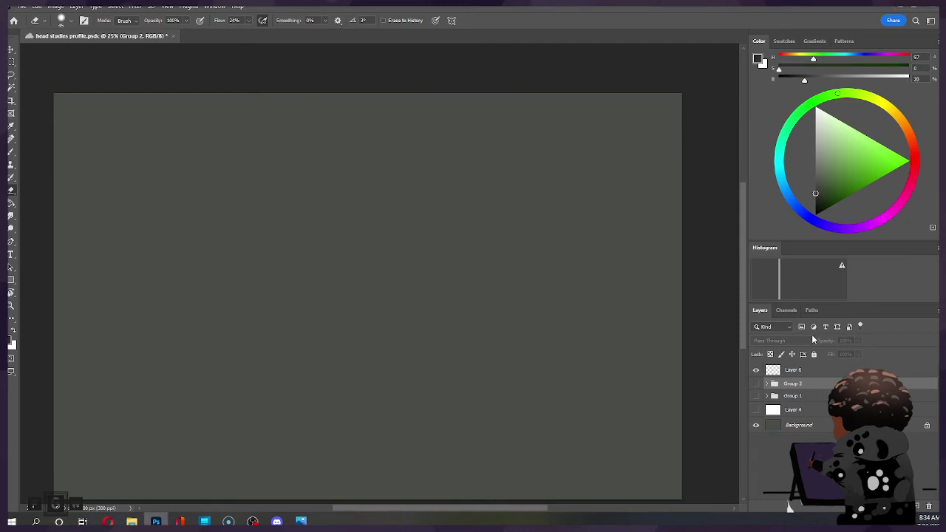
left_click(809, 372)
key("b")
right_click(282, 249)
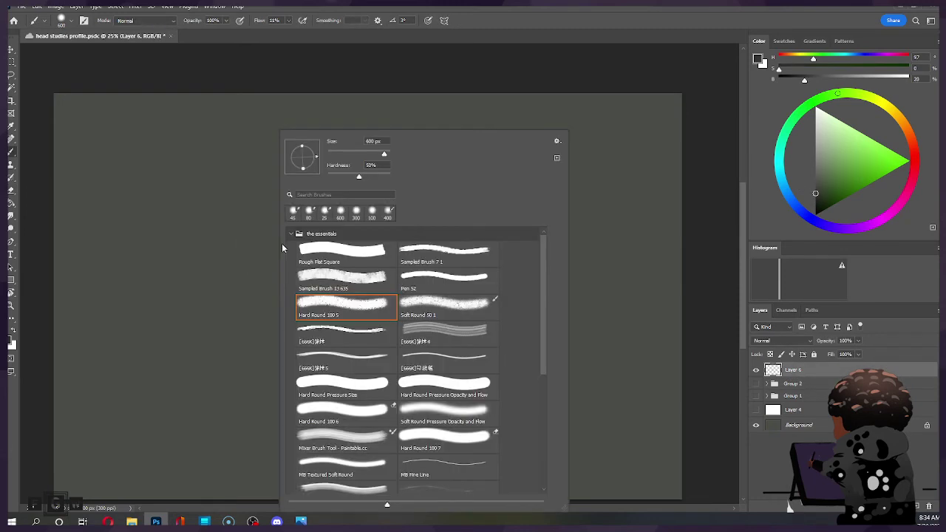
left_click(372, 211)
left_click(375, 74)
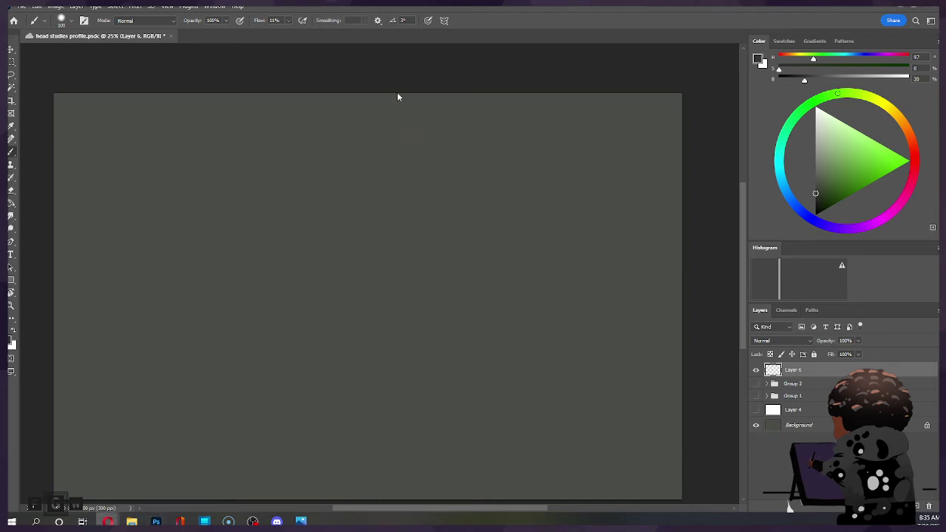
scroll(397, 111, "down", 1)
left_click_drag(337, 191, 372, 194)
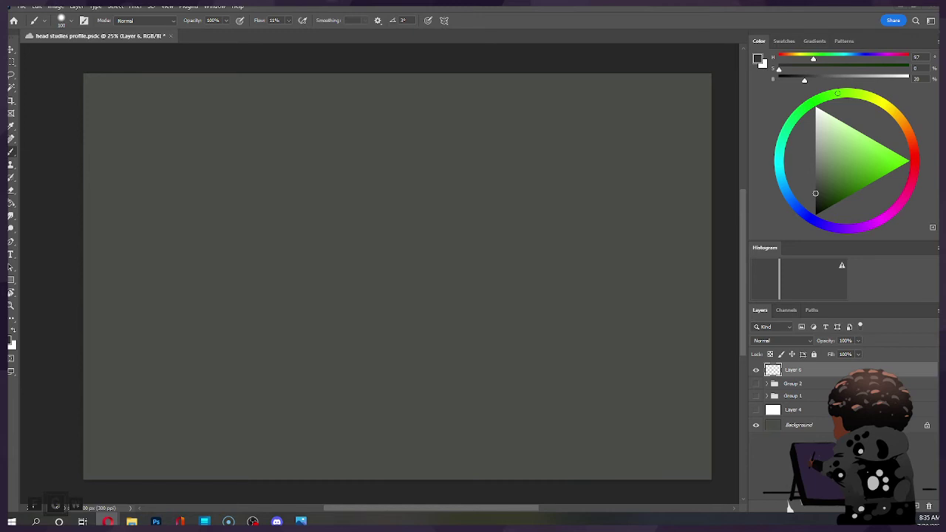
left_click(339, 68)
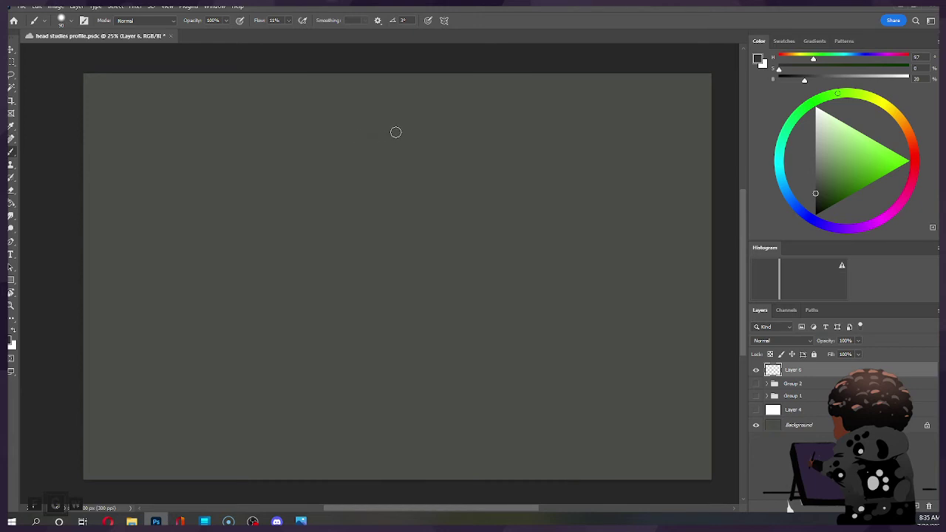
Raise the brush flow to 100%, switch to a darker grey at 7% saturation and 14% brightness, and discard the test strokes.
mouse_move(358, 133)
left_mouse_down()
mouse_move(418, 186)
mouse_move(386, 237)
left_mouse_up()
key("ctrl")
left_click(288, 20)
left_click_drag(286, 30, 350, 31)
left_click(411, 142, "alt")
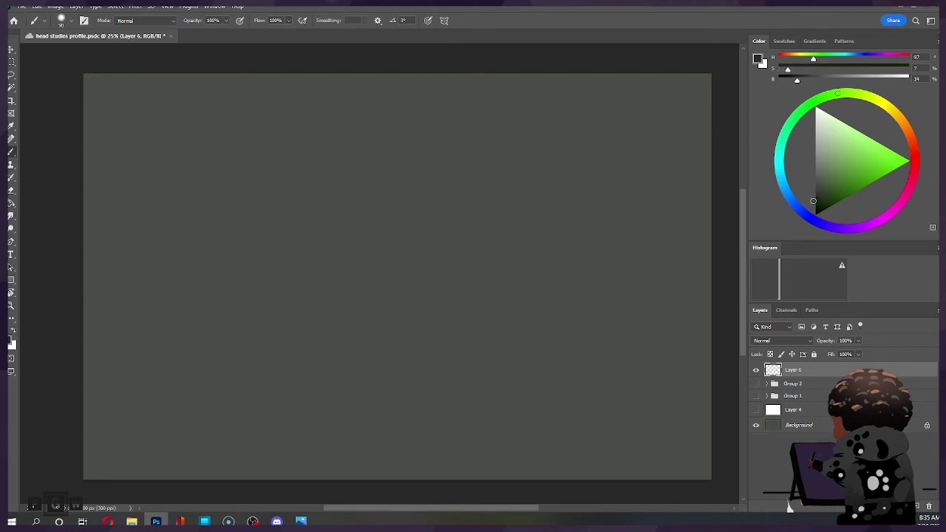
key("ctrl+z")
left_click_drag(308, 155, 343, 139)
key("ctrl+z")
Sketch the forehead curve, front face line, eye line and jawline of a new profile head facing right on Layer 6.
left_click_drag(379, 105, 458, 174)
mouse_move(453, 248)
left_mouse_down()
mouse_move(456, 181)
mouse_move(443, 235)
left_mouse_up()
key("ctrl+z")
left_click_drag(459, 169, 453, 245)
mouse_move(375, 226)
left_mouse_down()
mouse_move(426, 231)
mouse_move(478, 295)
left_mouse_up()
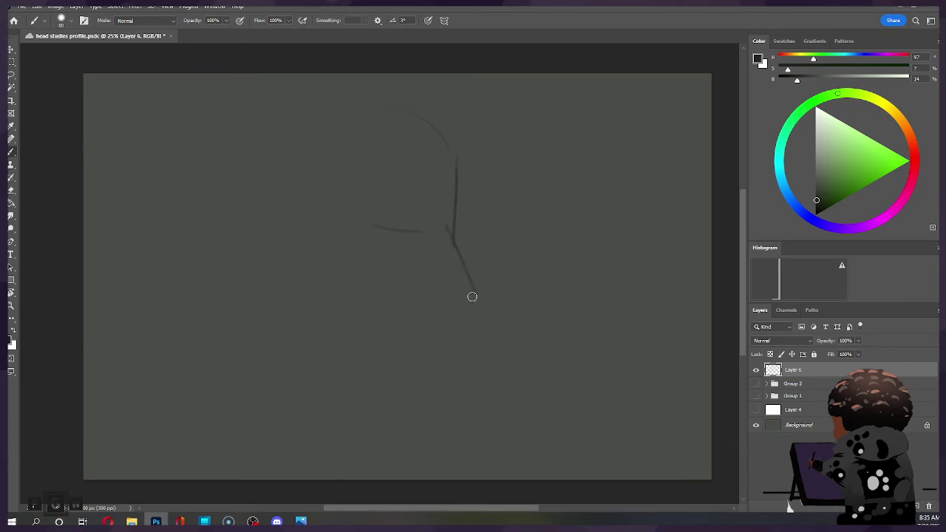
key("ctrl+z")
left_click_drag(452, 248, 432, 329)
left_click_drag(338, 298, 426, 336)
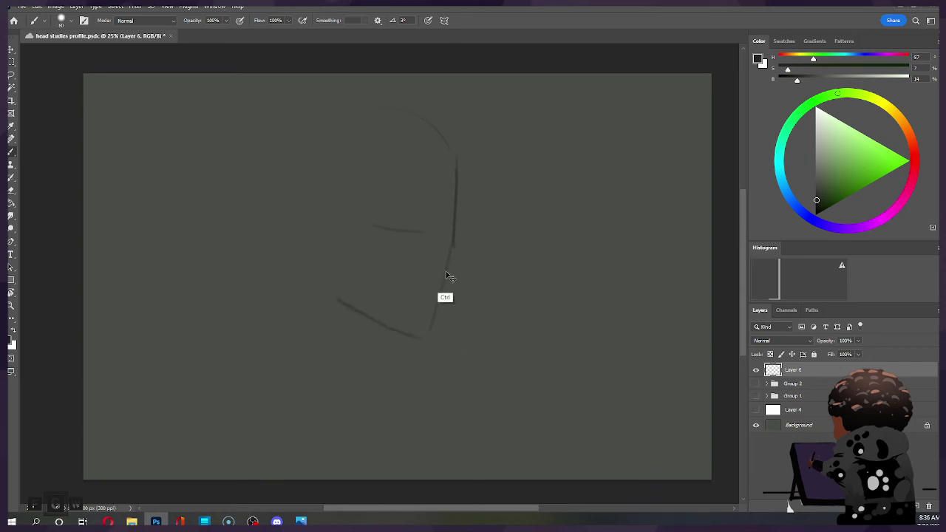
Scale the new head sketch to about 83.6% and reposition it in the upper middle of the canvas.
key("ctrl+t")
left_click_drag(459, 103, 437, 143)
left_click_drag(409, 209, 437, 175)
left_click(488, 20)
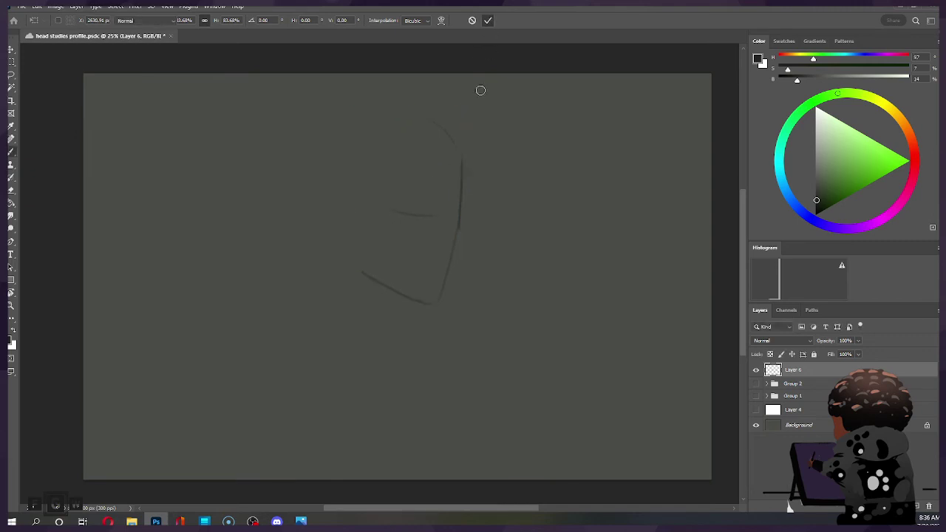
Sketch the front and back contours of the neck below the jaw, cleaning up the front line with the eraser.
left_click_drag(391, 289, 380, 320)
left_click_drag(324, 287, 328, 260)
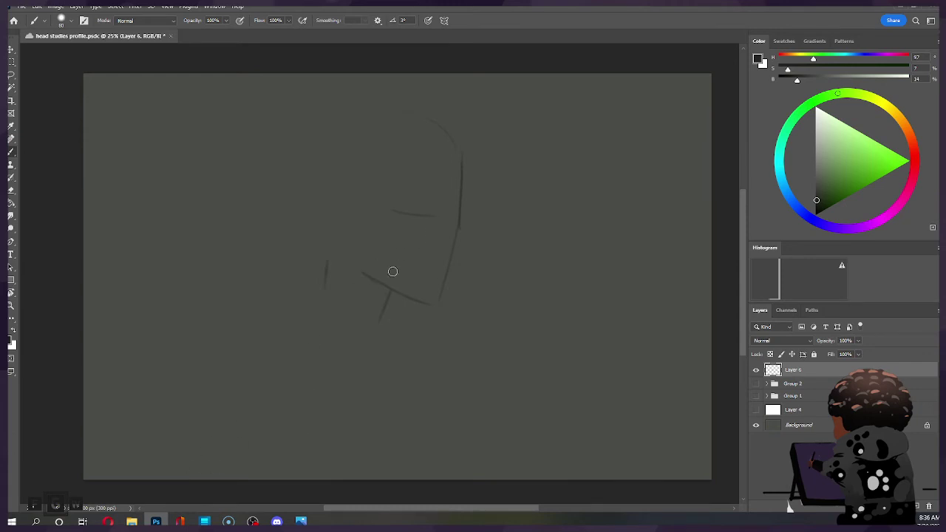
mouse_move(392, 290)
left_mouse_down()
mouse_move(380, 317)
mouse_move(385, 371)
mouse_move(404, 355)
left_mouse_up()
key("e")
mouse_move(381, 319)
left_mouse_down()
mouse_move(383, 298)
mouse_move(386, 312)
left_mouse_up()
key("b")
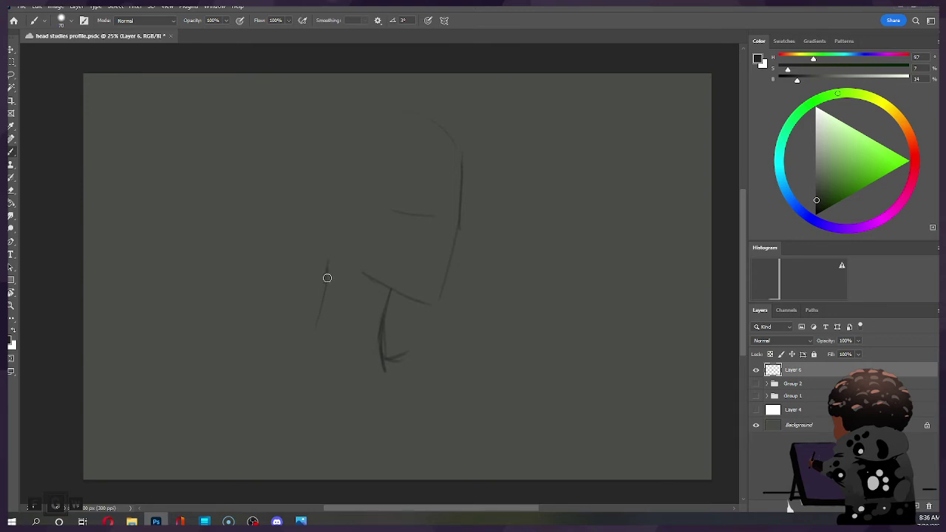
left_click_drag(327, 264, 291, 379)
key("ctrl+z")
left_click_drag(327, 261, 311, 338)
Lasso the lower neck lines and move them slightly up toward the jaw.
key("l")
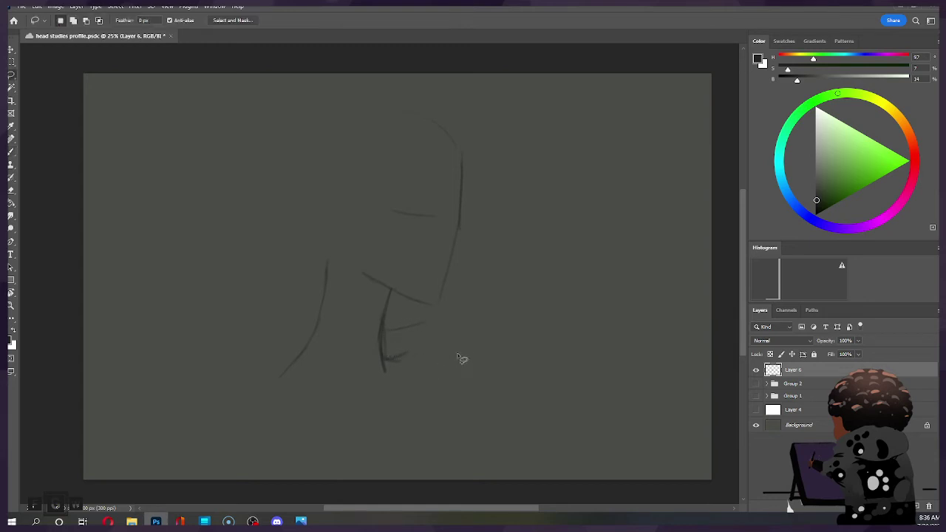
mouse_move(443, 321)
left_mouse_down()
mouse_move(285, 332)
mouse_move(379, 392)
mouse_move(442, 314)
mouse_move(426, 348)
left_mouse_up()
key("ctrl+t")
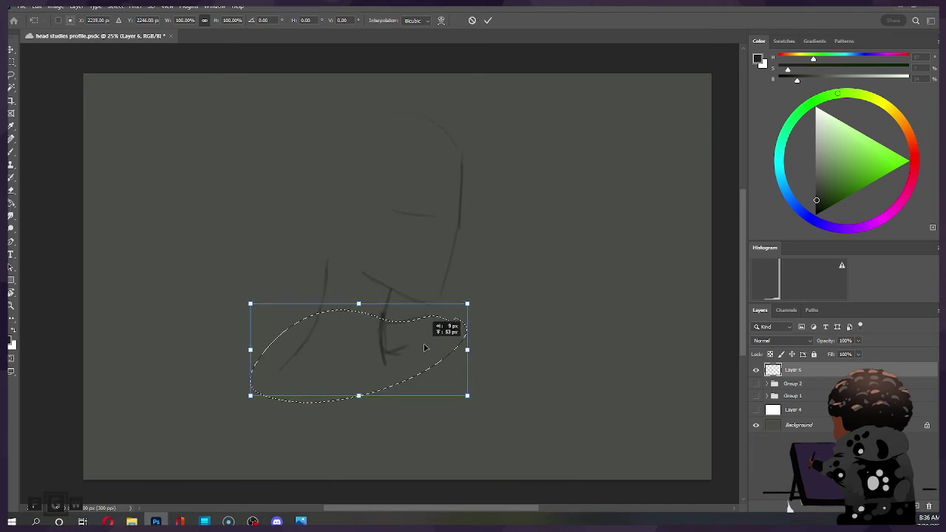
key("Return")
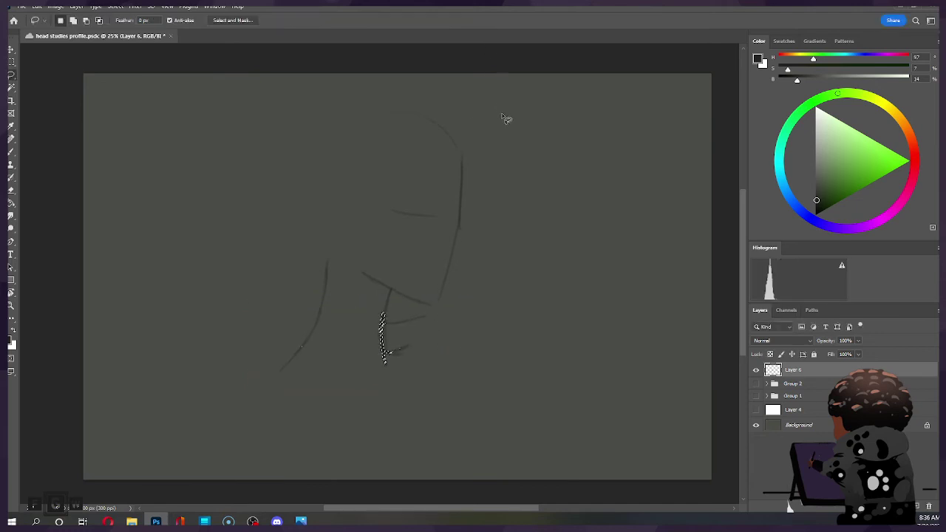
key("b")
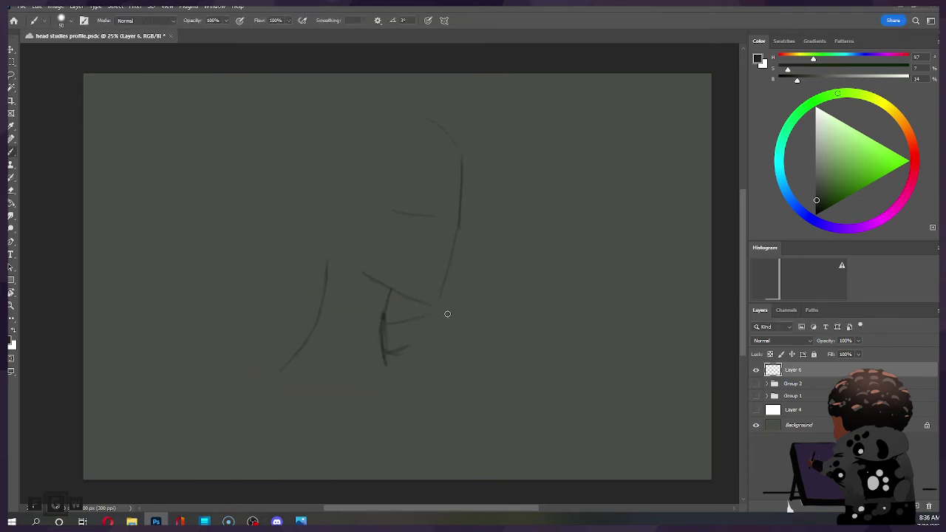
Sketch first shoulder lines in front of the neck and move the whole figure sketch up and to the right.
left_click_drag(473, 317, 477, 403)
key("ctrl+z")
left_click_drag(450, 311, 466, 312)
key("ctrl+t")
left_click_drag(415, 271, 425, 253)
left_click(488, 20)
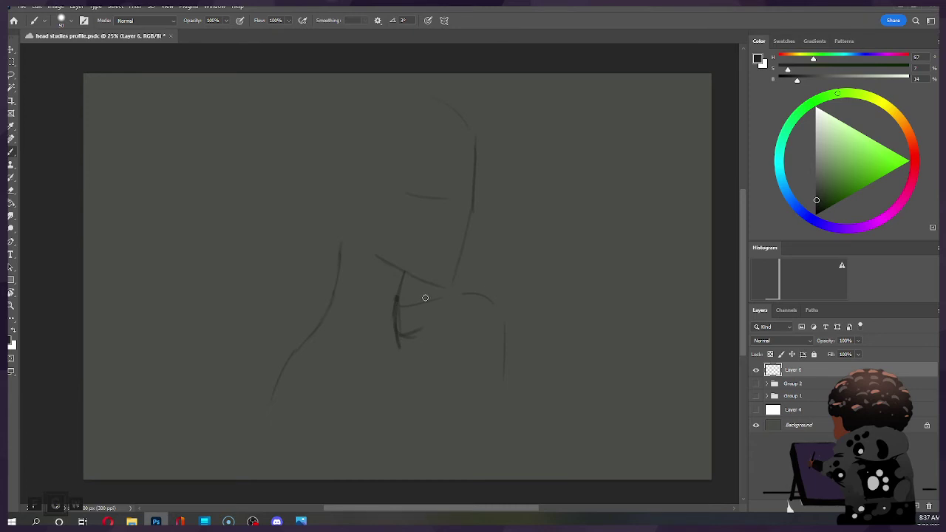
Redraw the front shoulder and arm contour lower and closer to the neck, and erase the surplus lines around it.
left_click_drag(465, 298, 497, 341)
mouse_move(458, 299)
left_mouse_down()
mouse_move(491, 342)
mouse_move(494, 395)
mouse_move(484, 433)
left_mouse_up()
key("e")
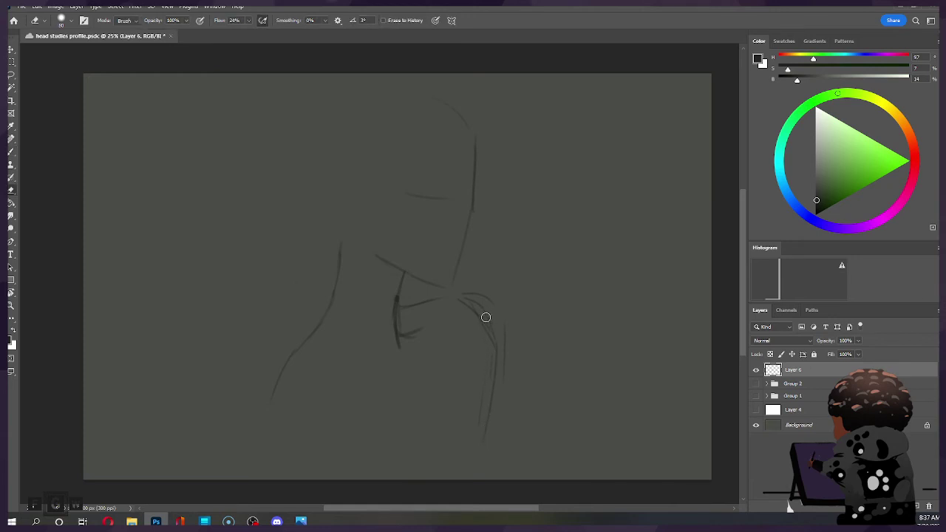
left_click_drag(475, 310, 469, 292)
left_click_drag(507, 342, 492, 366)
key("b")
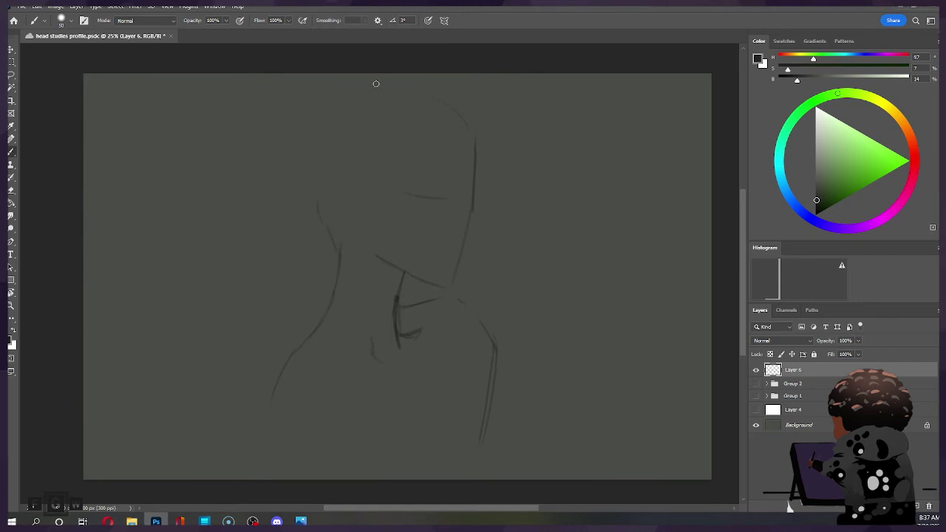
Sketch the nape curve behind the neck and move the whole figure sketch down and to the left.
left_click_drag(319, 216, 329, 231)
key("ctrl+t")
left_click_drag(446, 175, 427, 202)
left_click(490, 22)
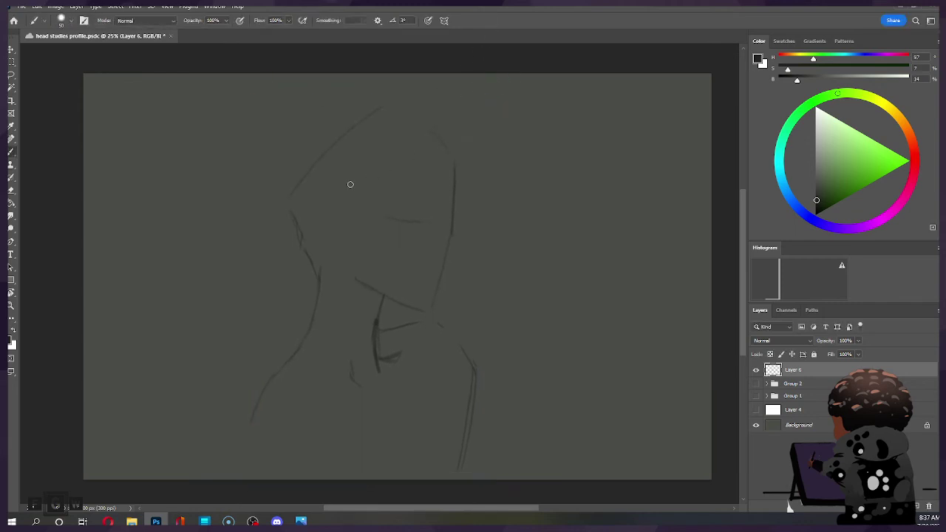
Sketch the rounded skull contour from the back of the head to the forehead, erasing the excess of the old line.
left_click_drag(360, 175, 379, 153)
key("ctrl+z")
key("e")
mouse_move(326, 154)
left_mouse_down()
mouse_move(298, 186)
mouse_move(313, 165)
left_mouse_up()
key("b")
key("ctrl")
left_click_drag(411, 107, 426, 124)
key("ctrl")
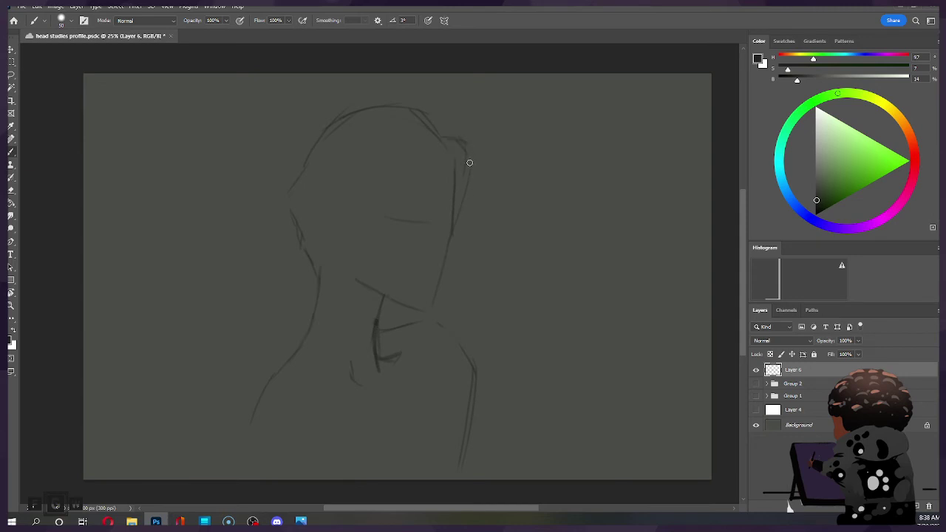
Sketch a hair bun at the back of the head and reinforce the nape line beneath it.
mouse_move(291, 174)
left_mouse_down()
mouse_move(277, 180)
mouse_move(281, 250)
left_mouse_up()
key("ctrl+z")
key("ctrl+z")
mouse_move(289, 180)
left_mouse_down()
mouse_move(272, 185)
mouse_move(282, 246)
left_mouse_up()
left_click_drag(308, 253, 322, 288)
left_click_drag(300, 243, 311, 266)
key("e")
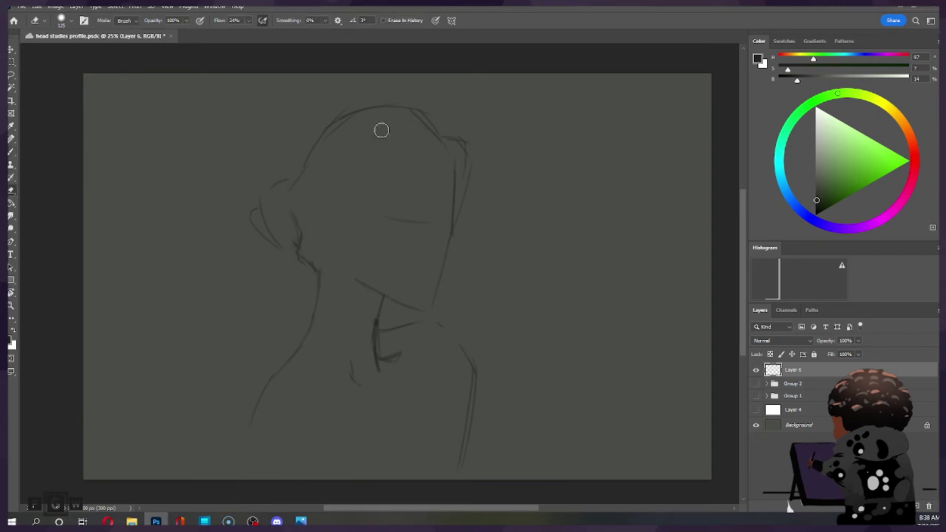
Clean up stray sketch lines with a smaller eraser and strengthen the forehead contour from the hairline to the brow.
key("bracketleft")
key("bracketleft")
key("bracketleft")
key("bracketleft")
key("bracketleft")
key("bracketleft")
key("bracketleft")
key("bracketleft")
key("bracketleft")
key("bracketleft")
key("b")
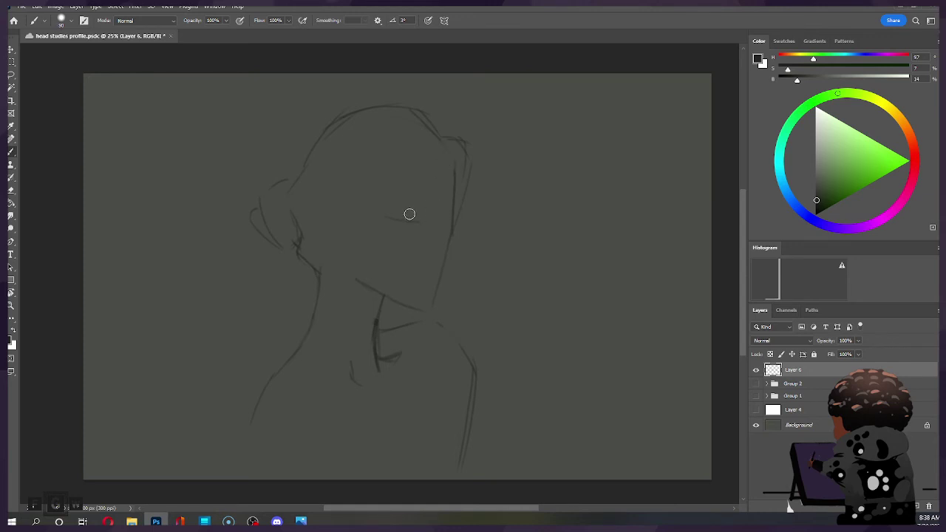
left_click_drag(406, 220, 430, 220)
key("ctrl+z")
left_click_drag(435, 141, 451, 172)
key("e")
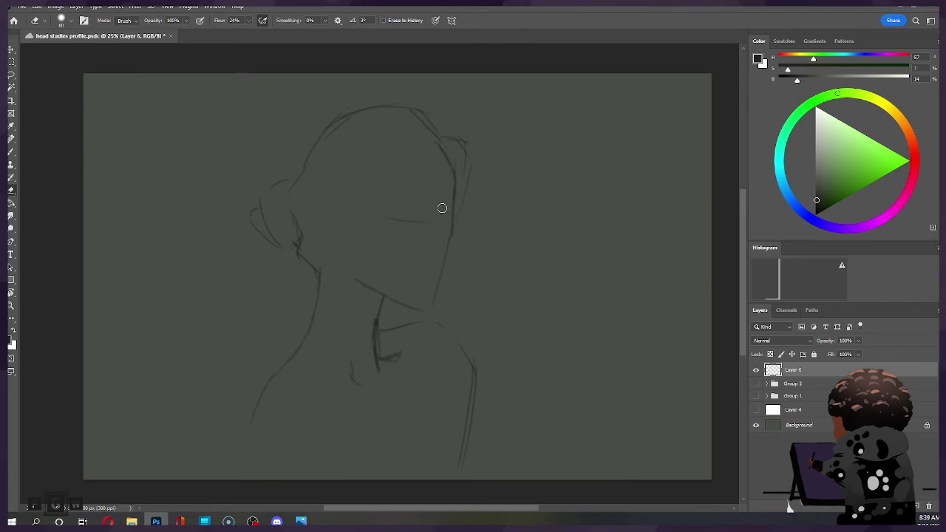
Draw the nose profile with its bridge, tip and underside, and erase the excess construction line inside it.
key("b")
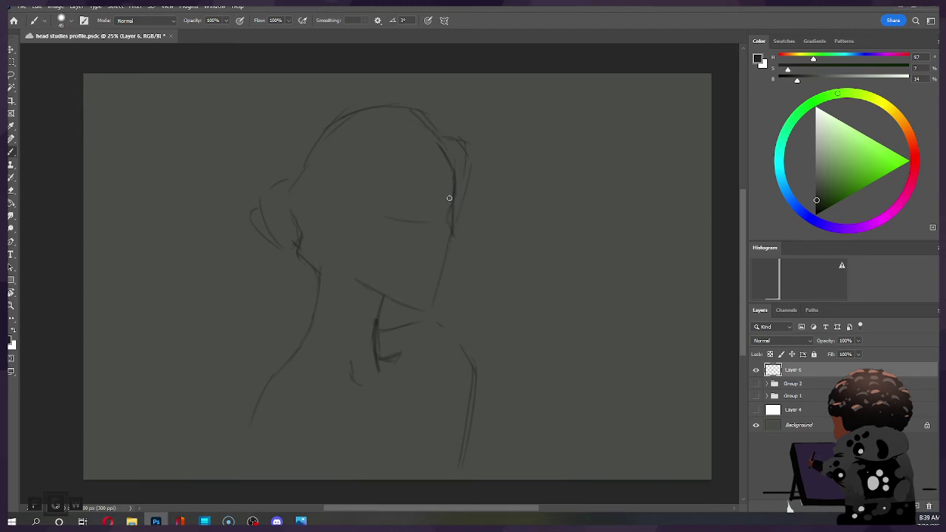
left_click_drag(449, 227, 461, 253)
left_click_drag(446, 264, 462, 261)
key("e")
mouse_move(448, 251)
left_mouse_down()
mouse_move(442, 261)
mouse_move(464, 264)
left_mouse_up()
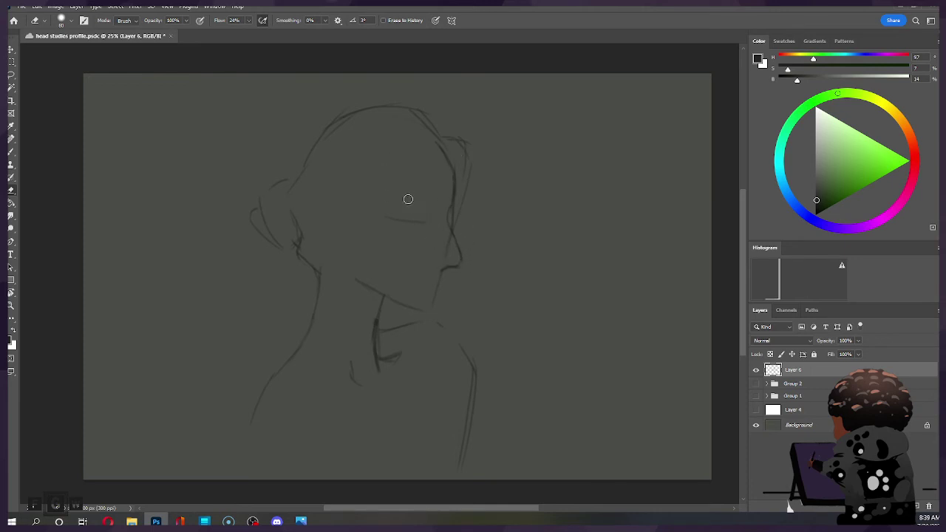
Refine the nose bridge, tip and underside by alternately erasing and redrawing them with a finer brush.
key("b")
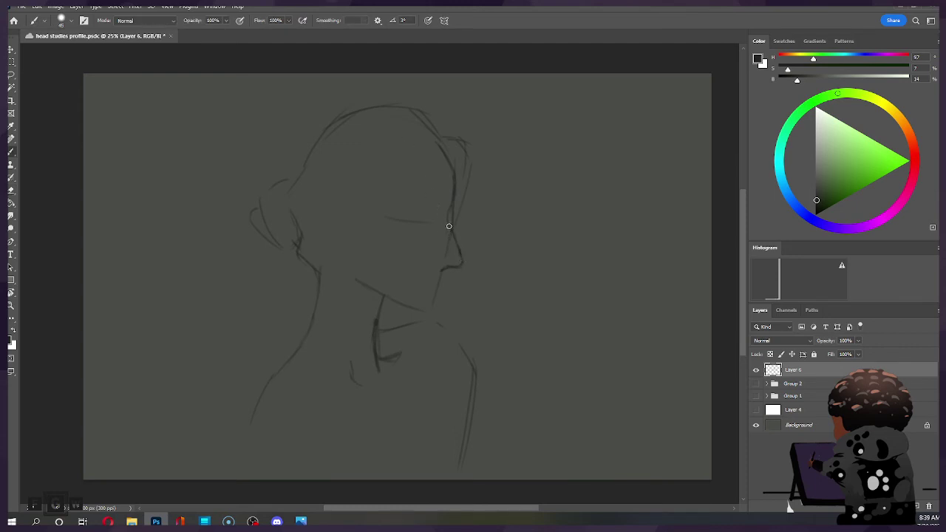
key("e")
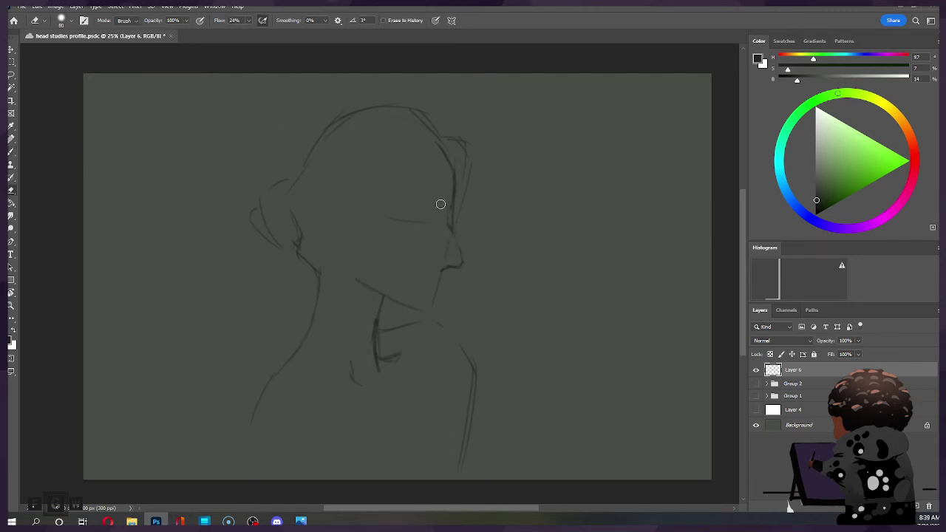
key("b")
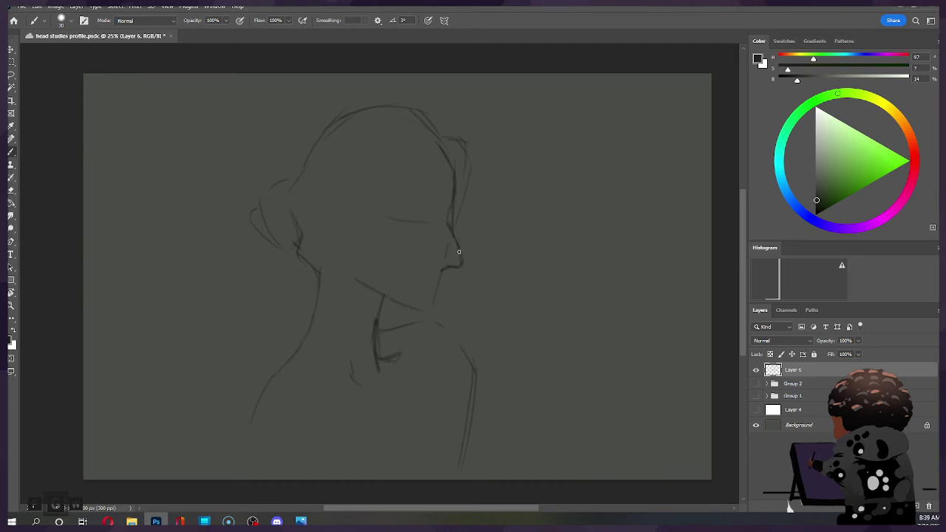
key("e")
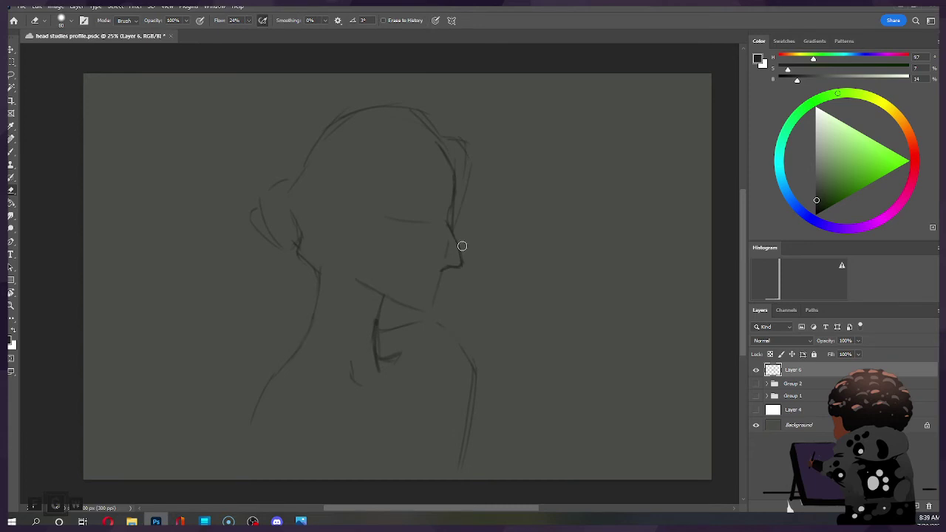
left_click_drag(462, 246, 464, 264)
left_click_drag(452, 253, 442, 267)
key("b")
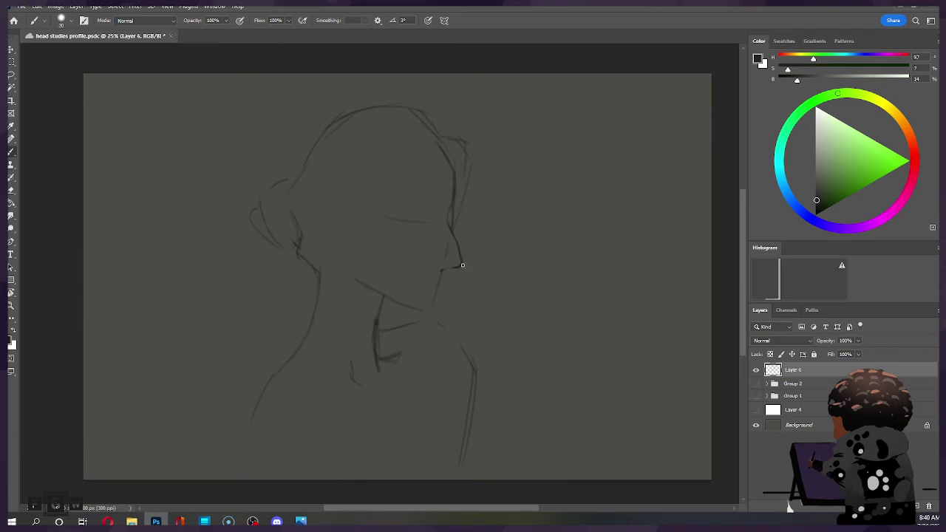
key("e")
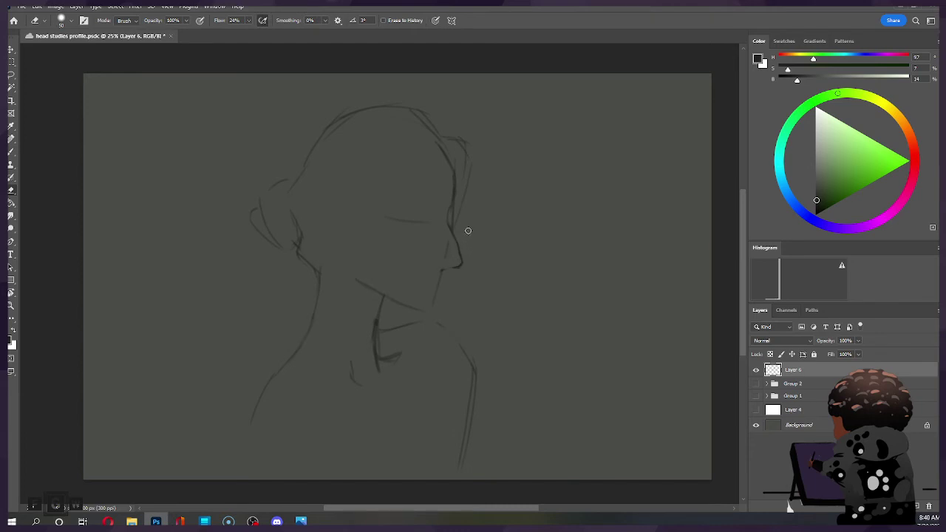
Sketch the ear's outline behind the jaw, with its upper curve, back edge and earlobe joining the jawline.
key("b")
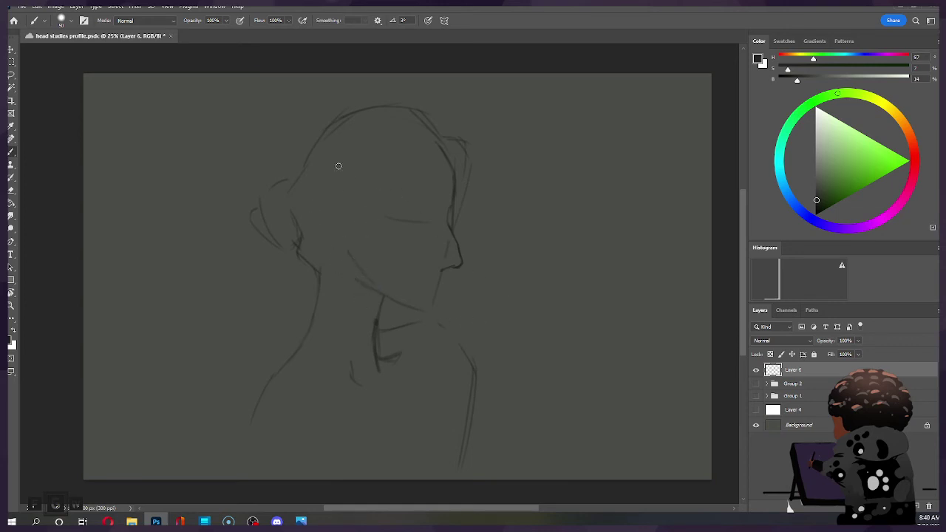
left_click_drag(328, 198, 336, 201)
left_click_drag(327, 195, 322, 210)
left_click_drag(332, 200, 318, 227)
key("ctrl+z")
left_click_drag(338, 256, 354, 247)
key("e")
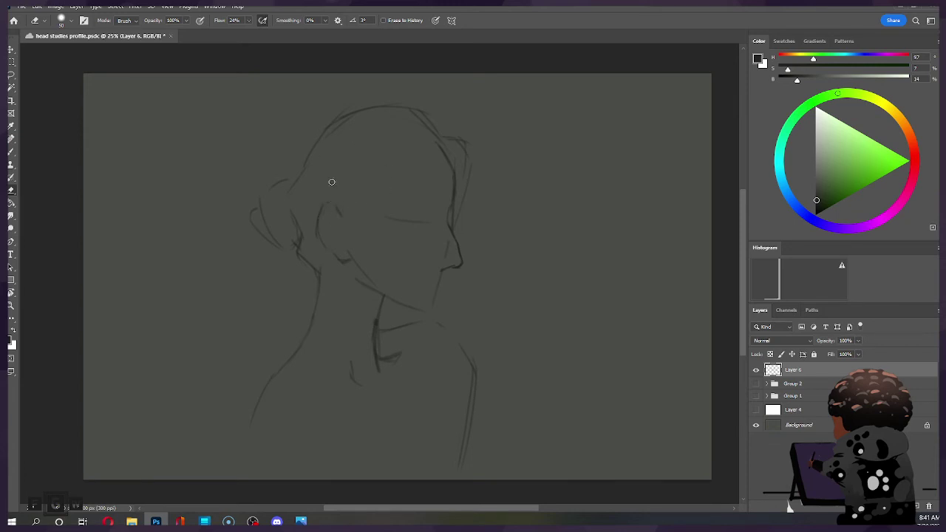
Strengthen the ear's top curve and back edge into one continuous contour.
key("b")
left_click_drag(321, 209, 334, 204)
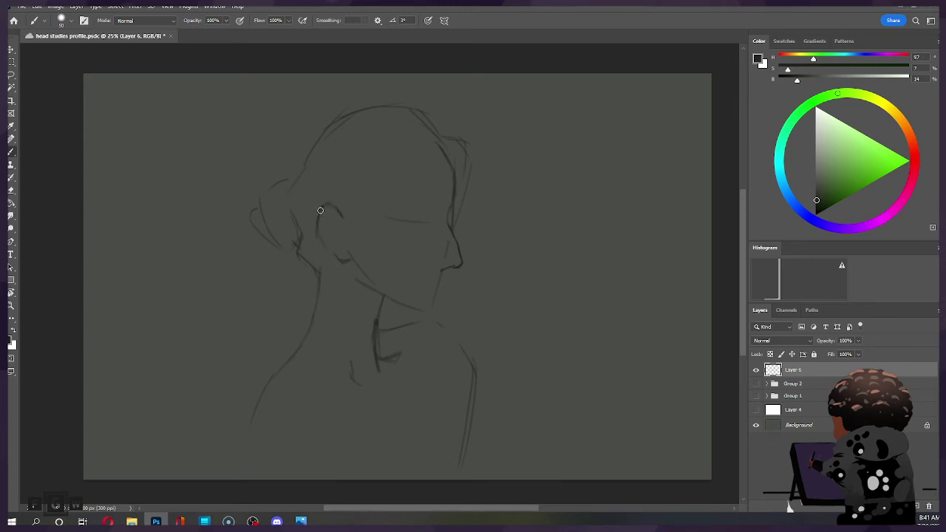
left_click_drag(318, 226, 324, 246)
mouse_move(328, 249)
left_mouse_down()
mouse_move(344, 264)
mouse_move(322, 221)
left_mouse_up()
key("e")
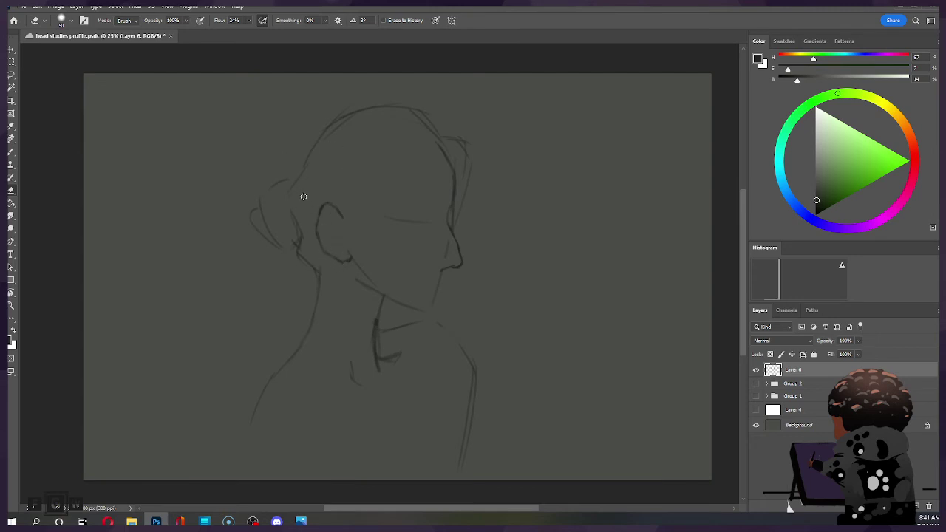
key("b")
left_click_drag(318, 234, 335, 259)
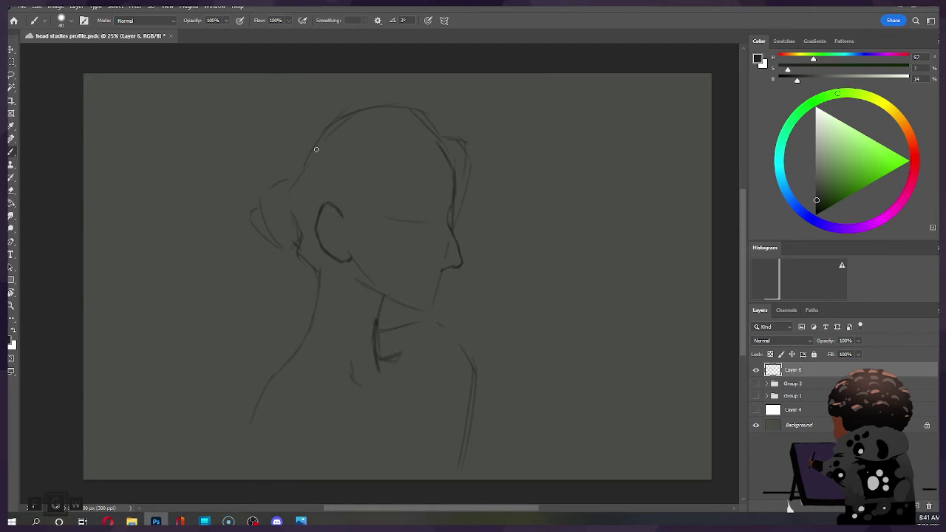
Erase the excess inside the ear's back edge and redraw its lower curve down to the earlobe.
key("e")
mouse_move(321, 218)
left_mouse_down()
mouse_move(314, 232)
mouse_move(342, 262)
left_mouse_up()
key("b")
left_click_drag(325, 251, 344, 261)
key("e")
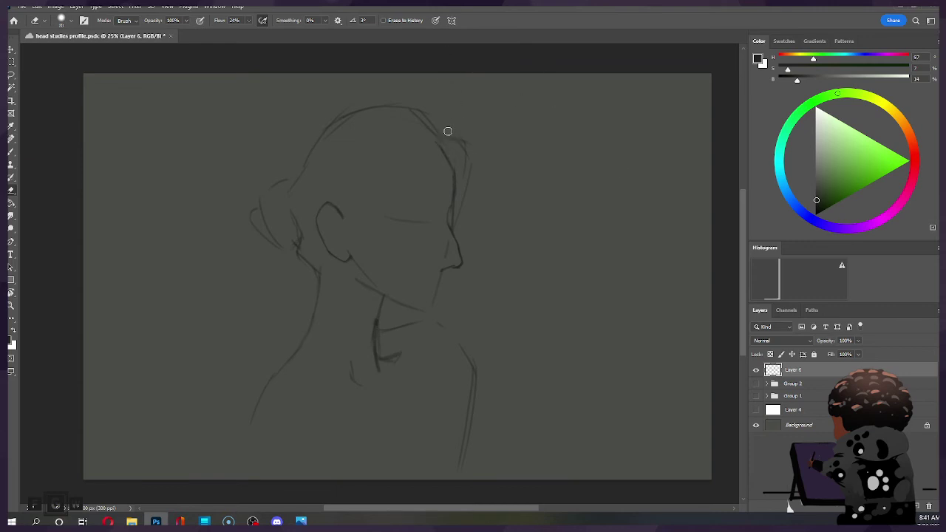
Thin the forehead contour with a larger eraser and redraw it from the hairline down to the brow and nose bridge.
key("bracketright")
key("bracketright")
key("b")
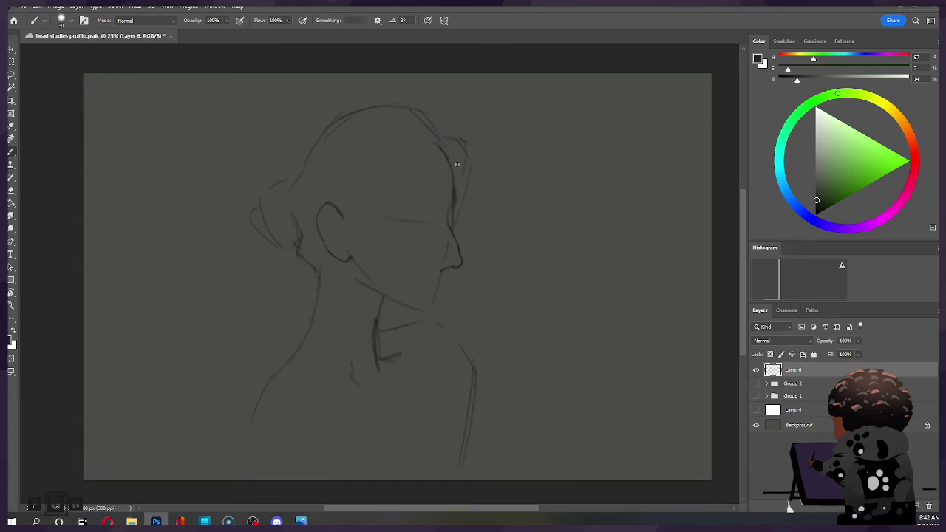
key("e")
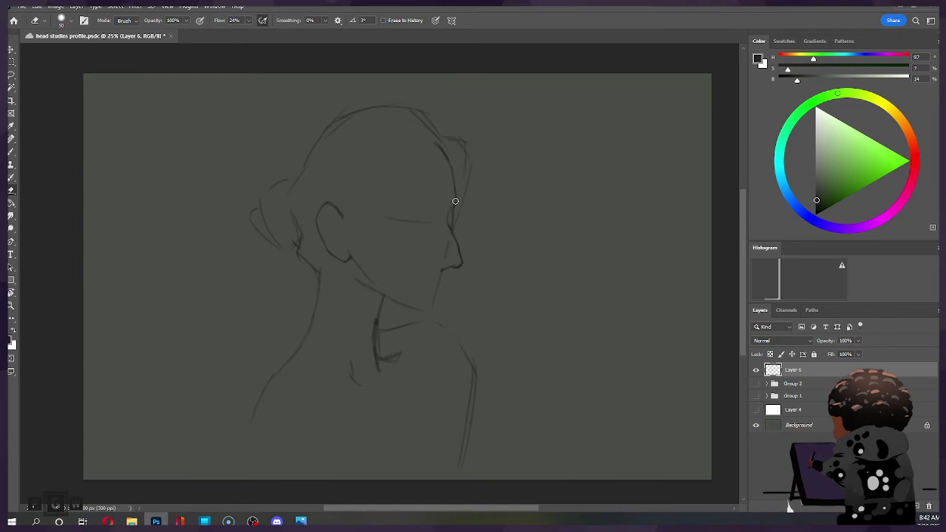
key("b")
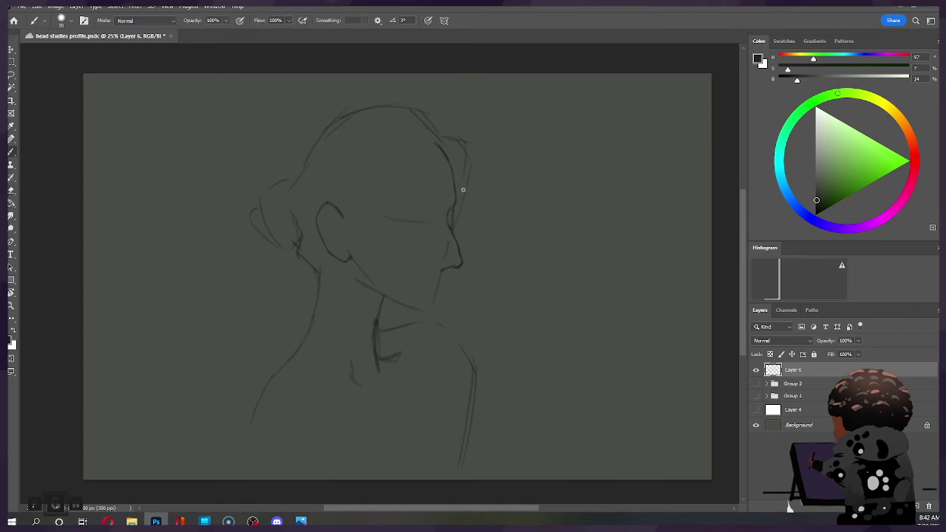
key("e")
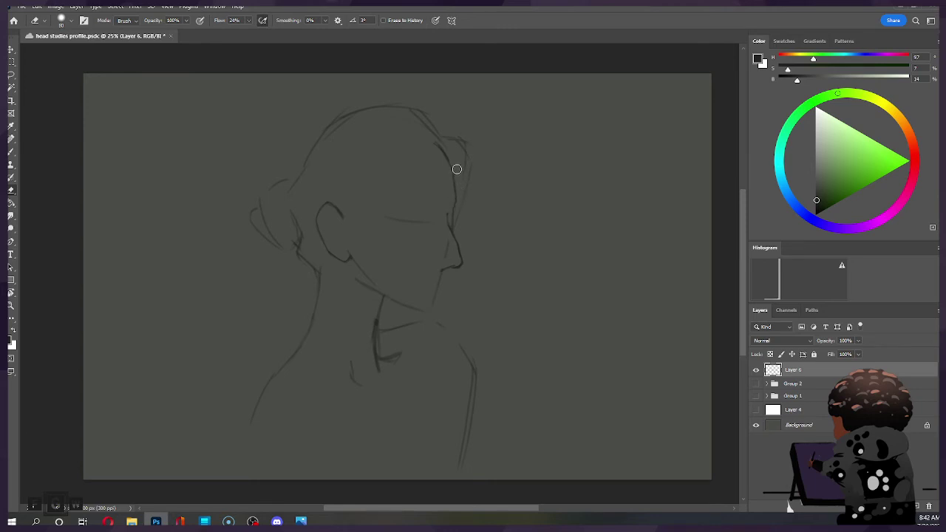
key("b")
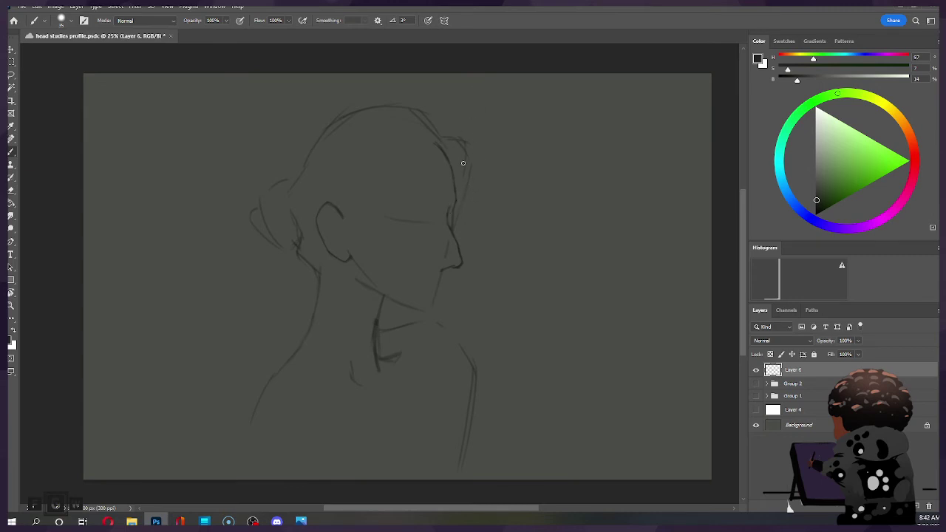
Mark the brow beside the nose bridge and draw the lowered eye with its upper lid and lower lid lines.
left_click_drag(449, 217, 452, 219)
left_click_drag(407, 221, 428, 219)
key("ctrl+z")
left_click_drag(406, 221, 429, 223)
left_click_drag(408, 225, 429, 235)
key("l")
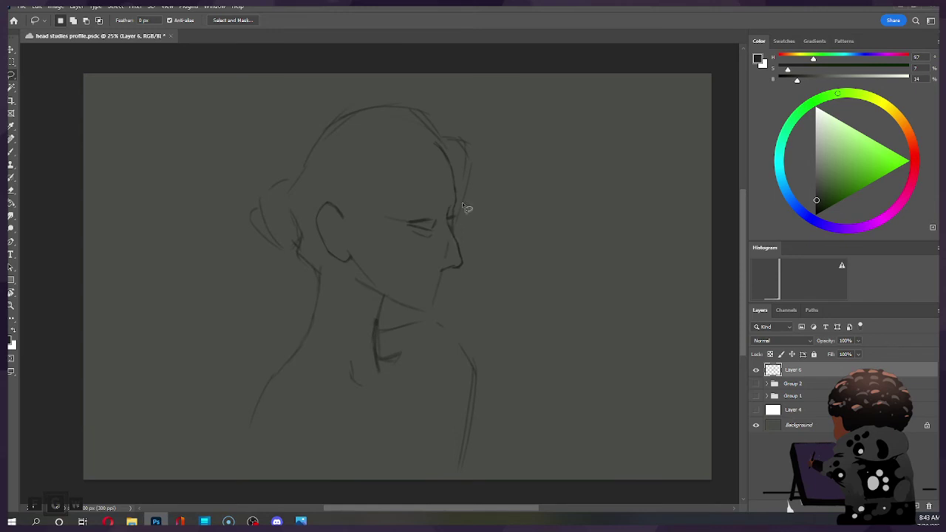
key("b")
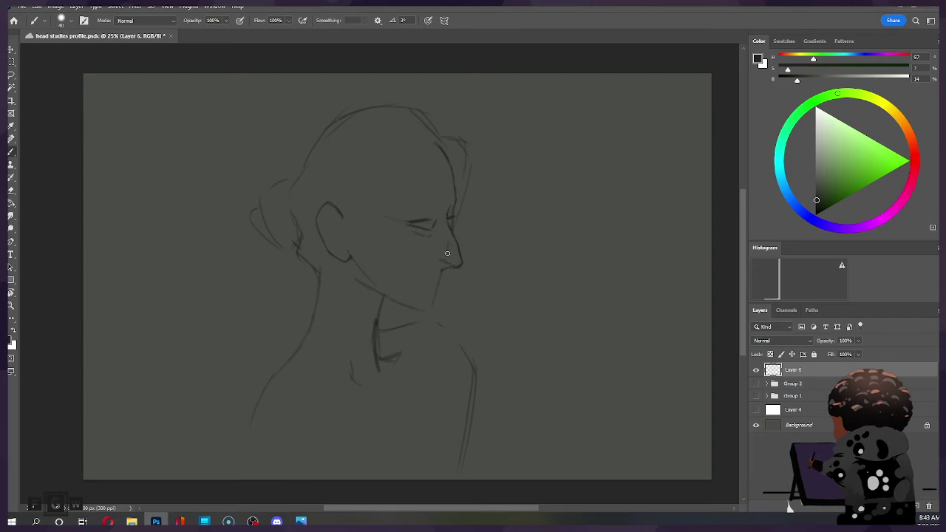
Draw the nostril line under the nose and reshape the nose tip and base with alternating eraser and brush.
left_click_drag(453, 256, 441, 264)
key("e")
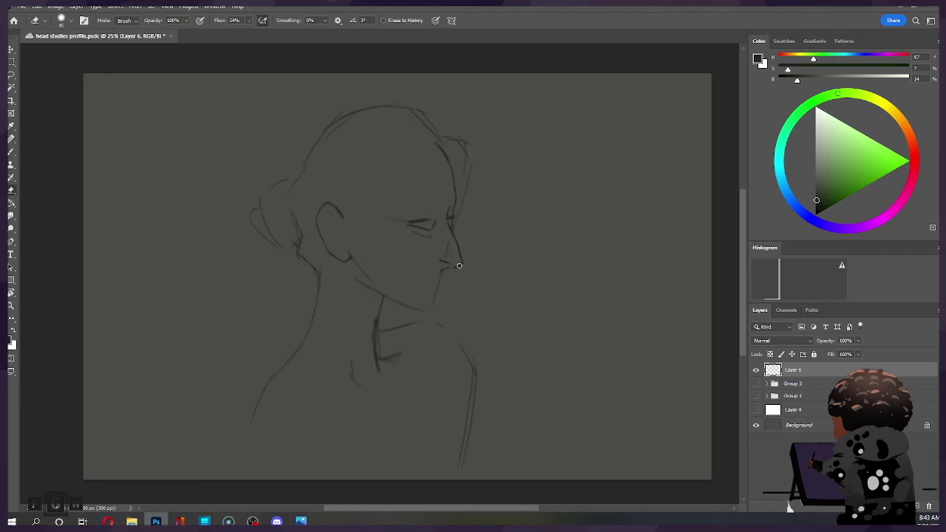
key("b")
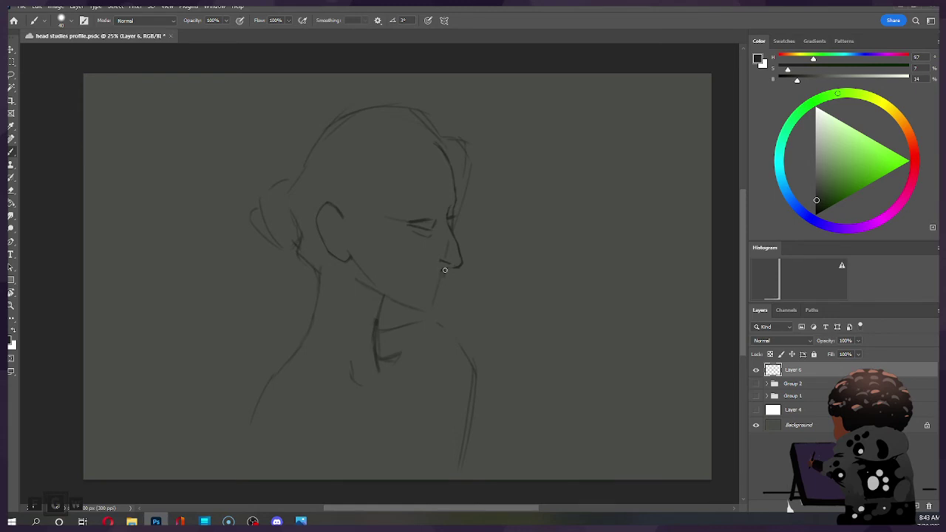
key("e")
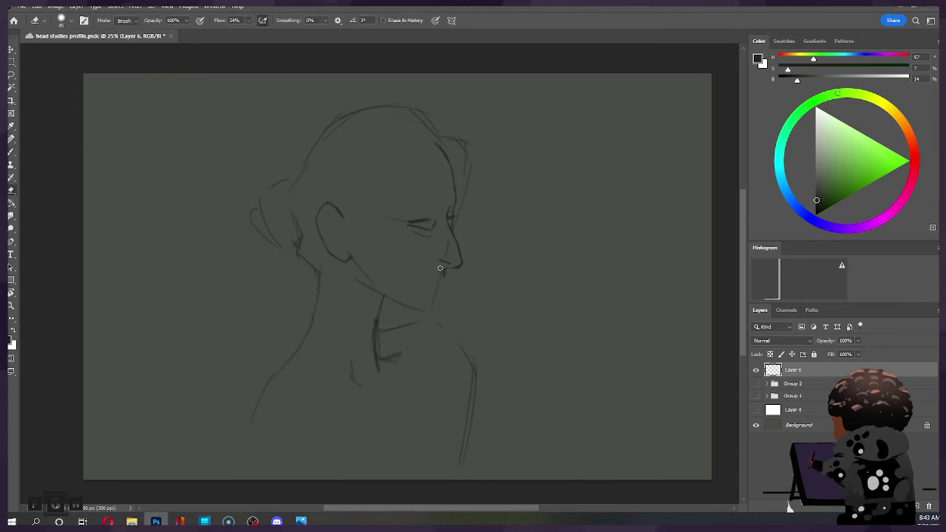
Draw the upper lip profile and the mouth line running back into the cheek, and trim the lip's edge.
key("b")
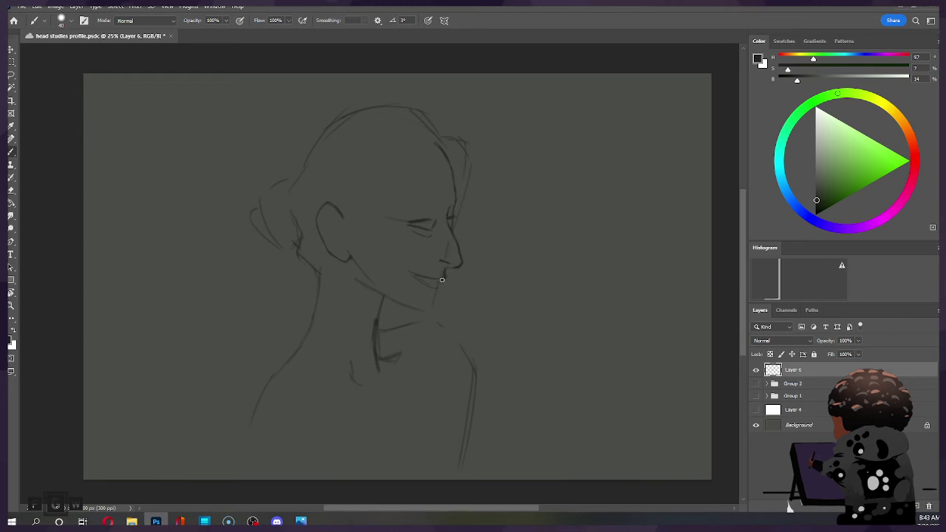
key("e")
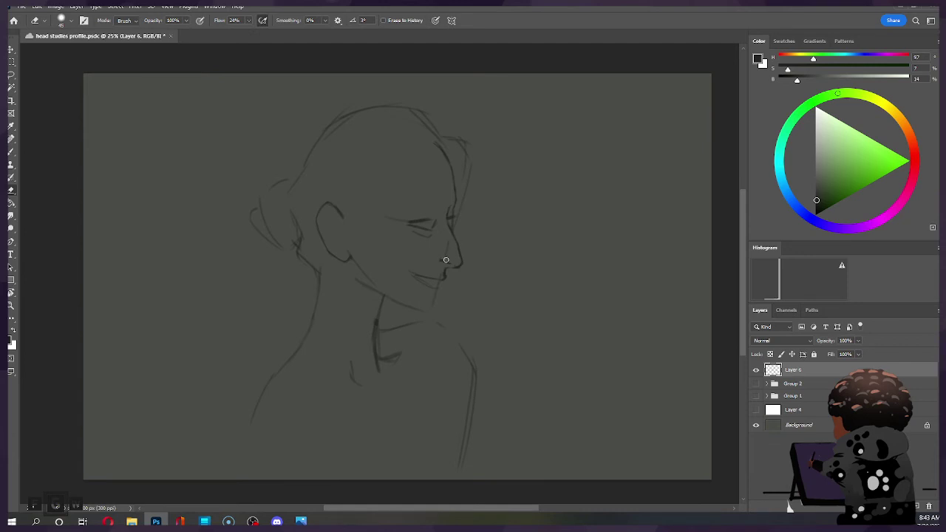
left_click_drag(442, 272, 443, 274)
Save the document, darken the mouth line from its corner to the lips, and erase the excess around them.
key("b")
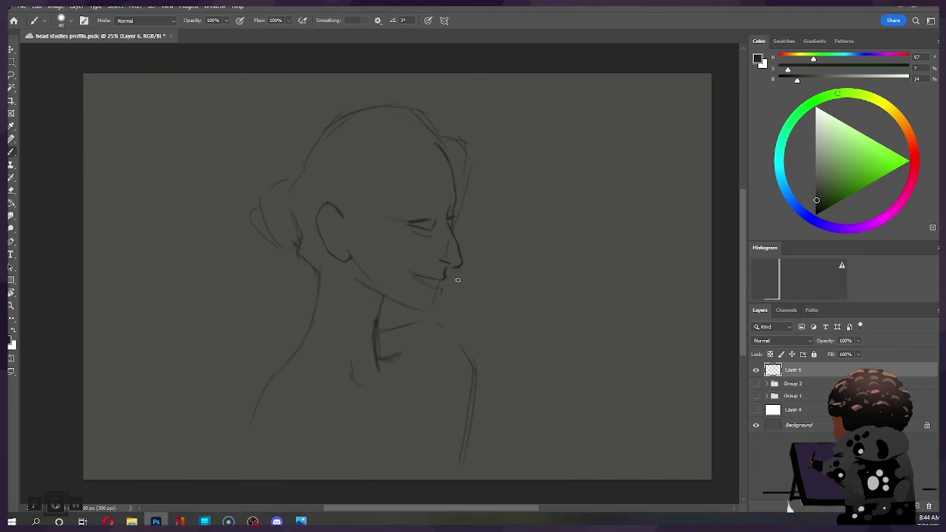
key("ctrl")
key("ctrl+s")
left_click_drag(414, 275, 444, 282)
key("e")
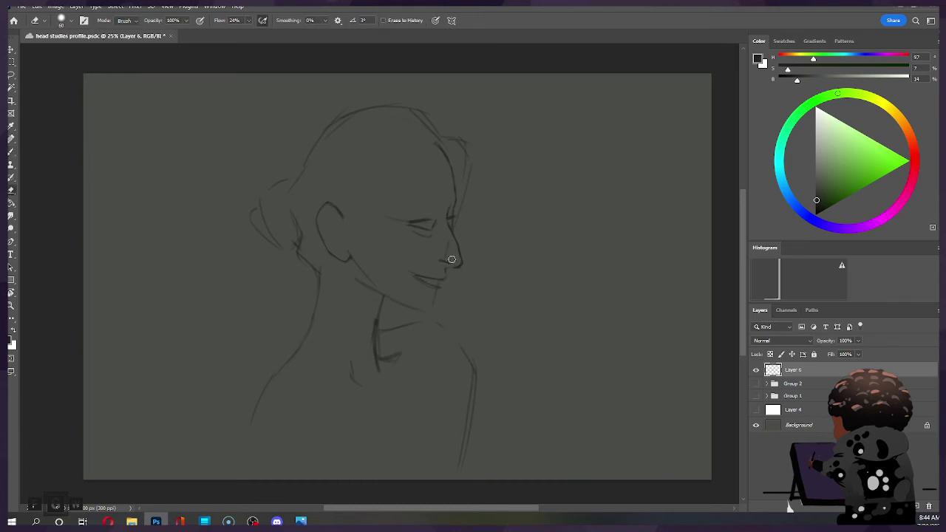
Redraw the contour between the nose base and the upper lip with a finer brush, trimming it with the eraser.
key("b")
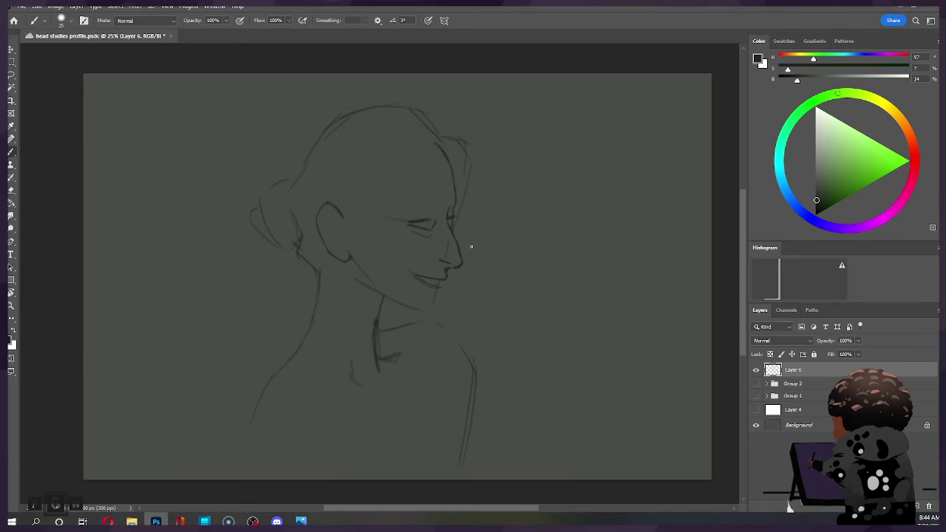
key("e")
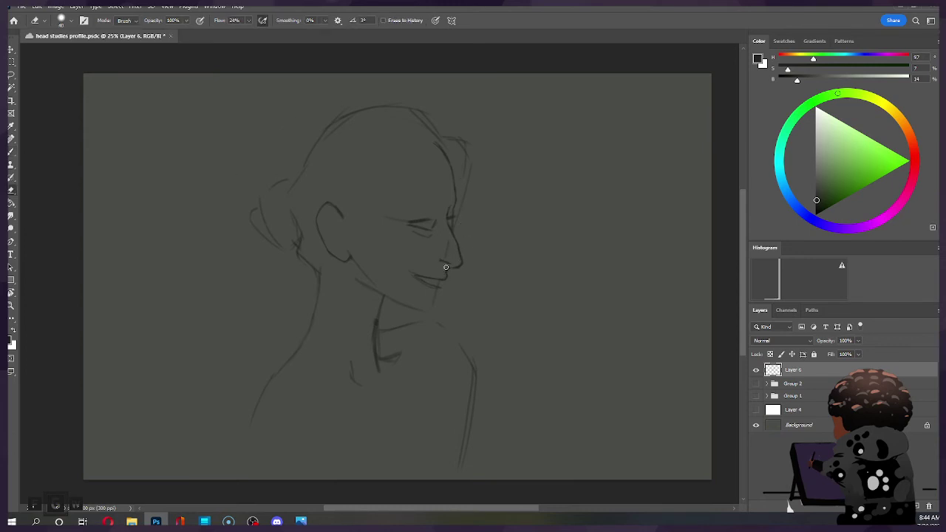
key("b")
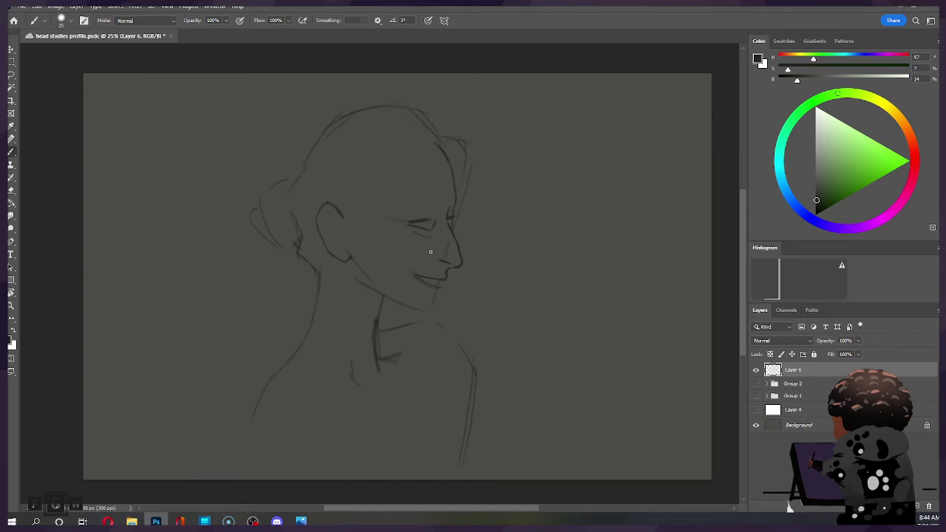
key("e")
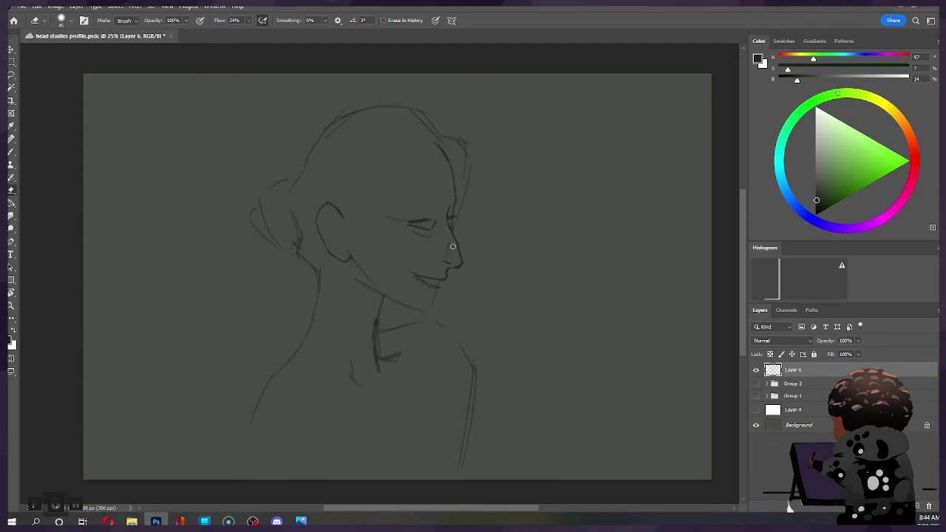
key("b")
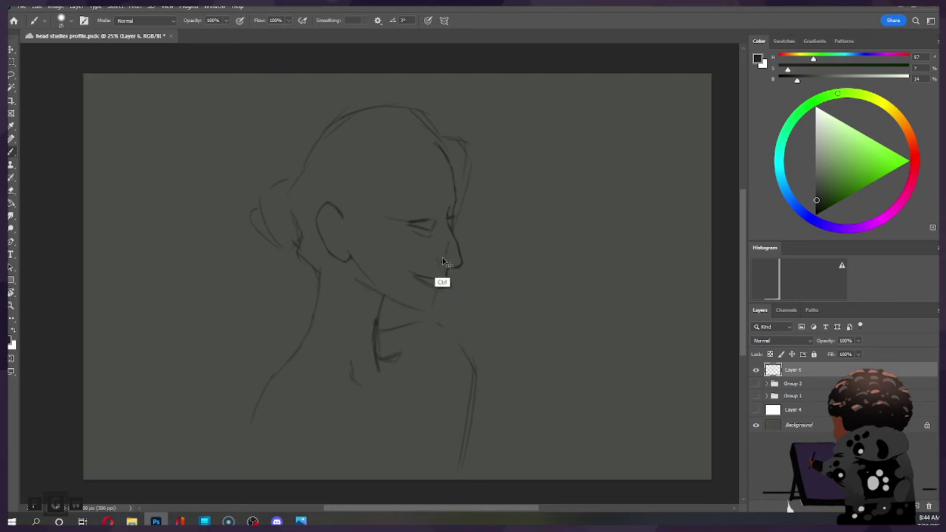
Erase the construction line inside the nose and refine the nose tip and underside with thin strokes.
key("e")
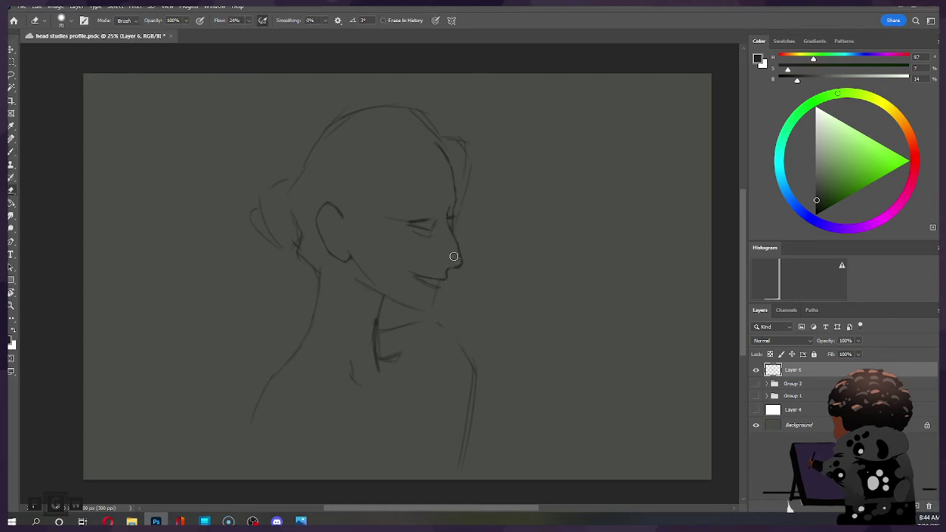
key("b")
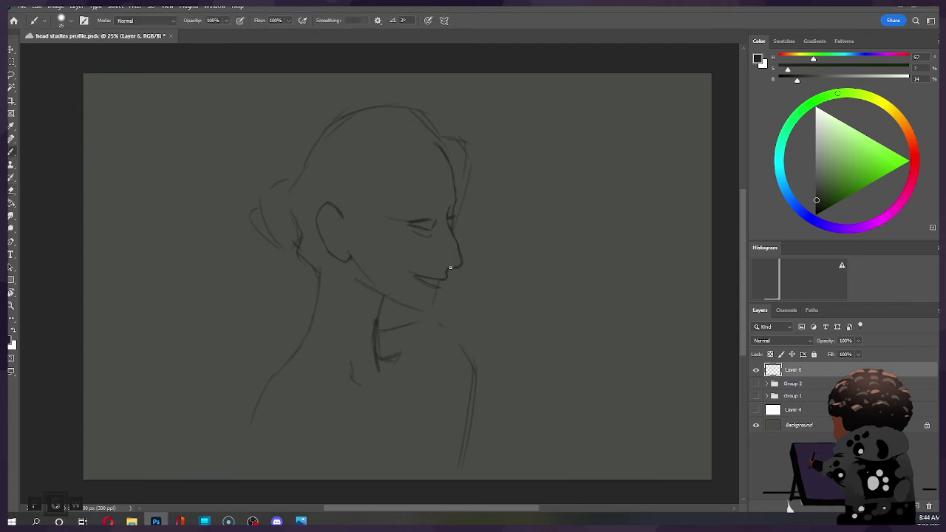
key("e")
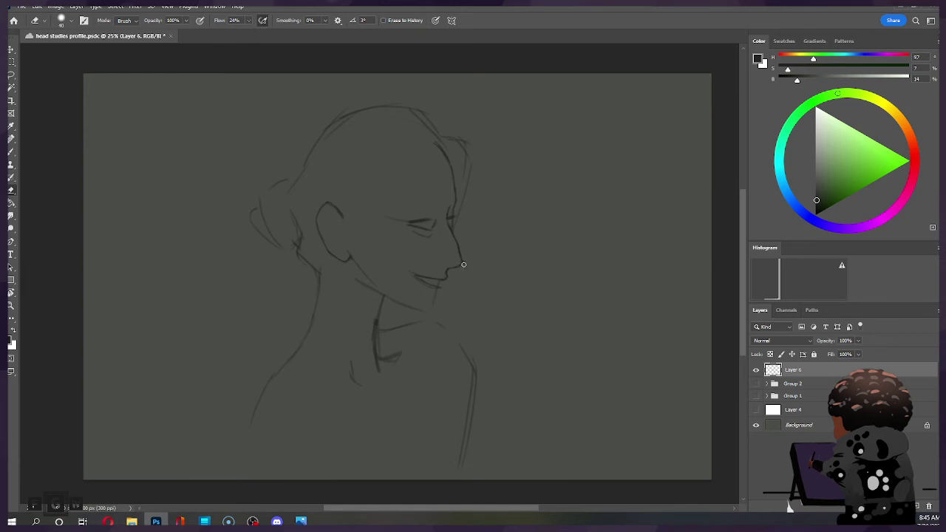
key("b")
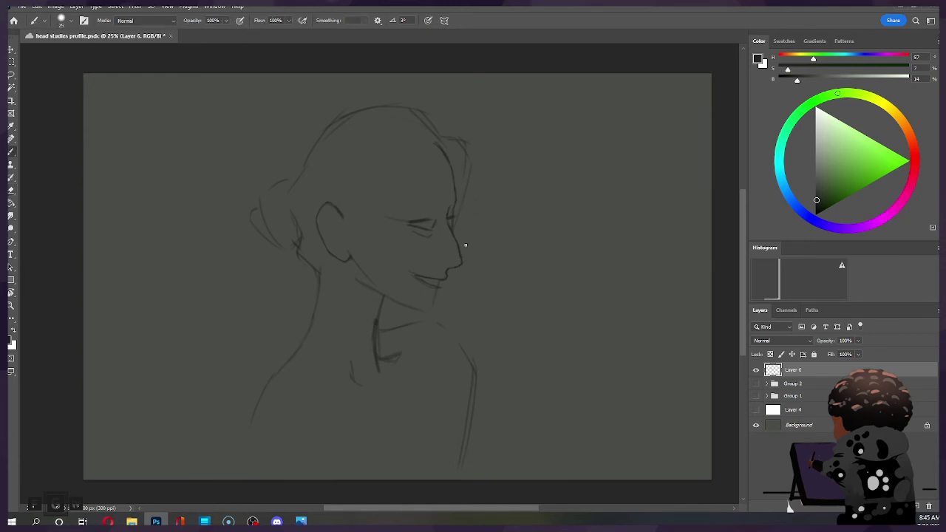
key("e")
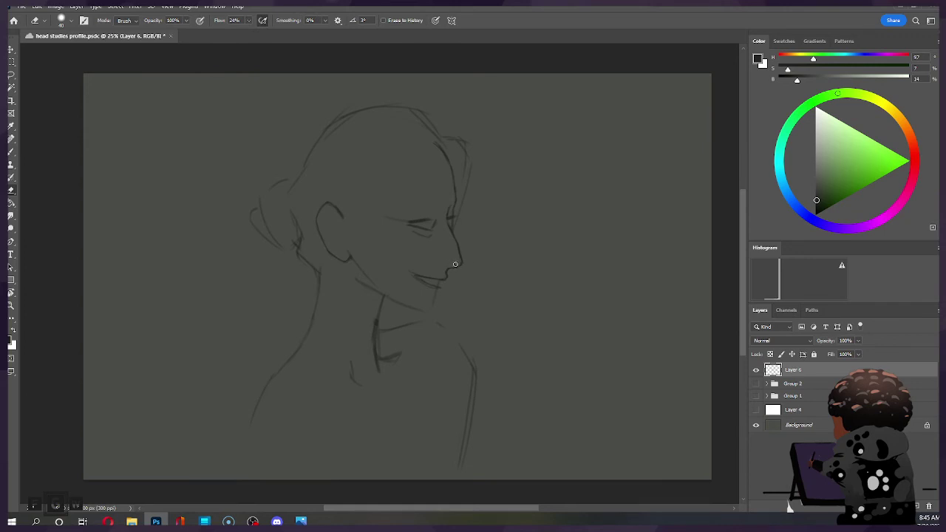
Sketch the nostril wing and the cheek fold down past the mouth corner with a smaller brush.
key("b")
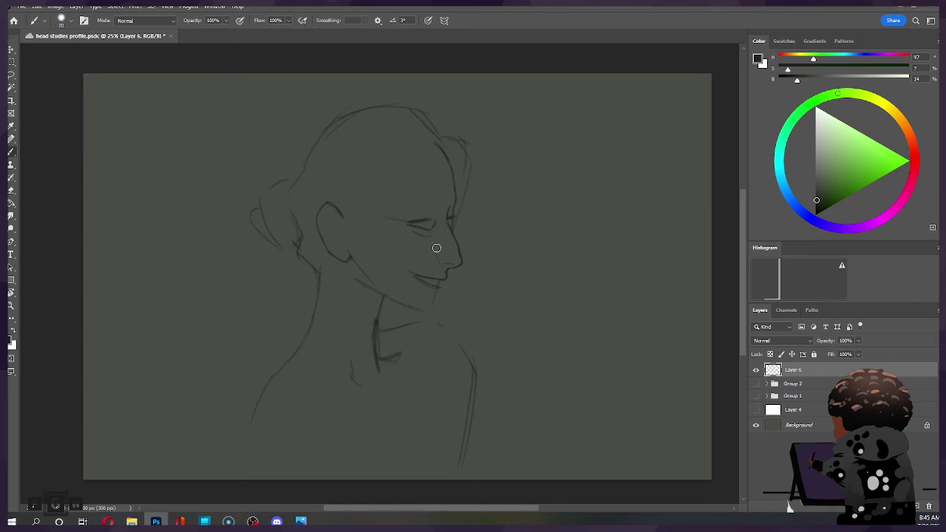
key("bracketleft")
key("bracketleft")
key("bracketleft")
Erase the cheek fold beside the nose and mouth corner, keeping only the short nostril wing mark.
key("e")
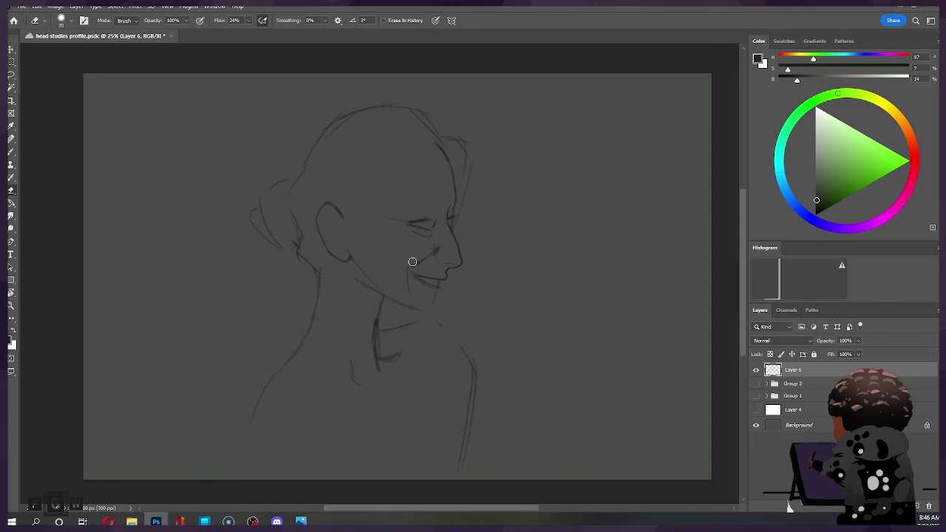
mouse_move(425, 250)
left_mouse_down()
mouse_move(449, 219)
mouse_move(416, 257)
left_mouse_up()
key("b")
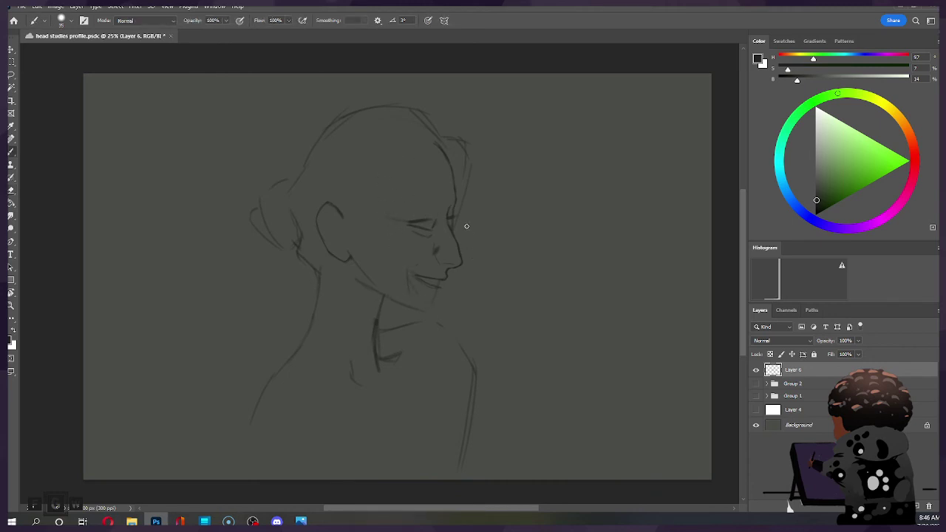
key("e")
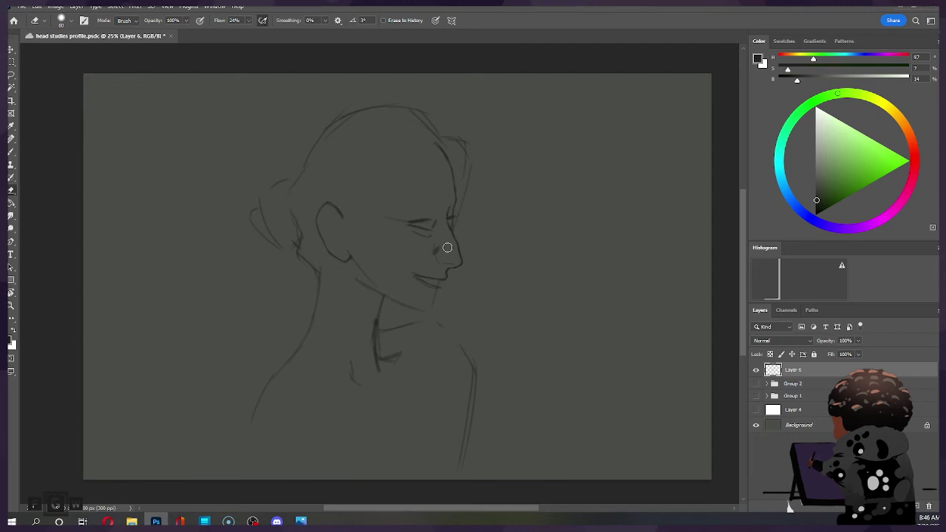
key("b")
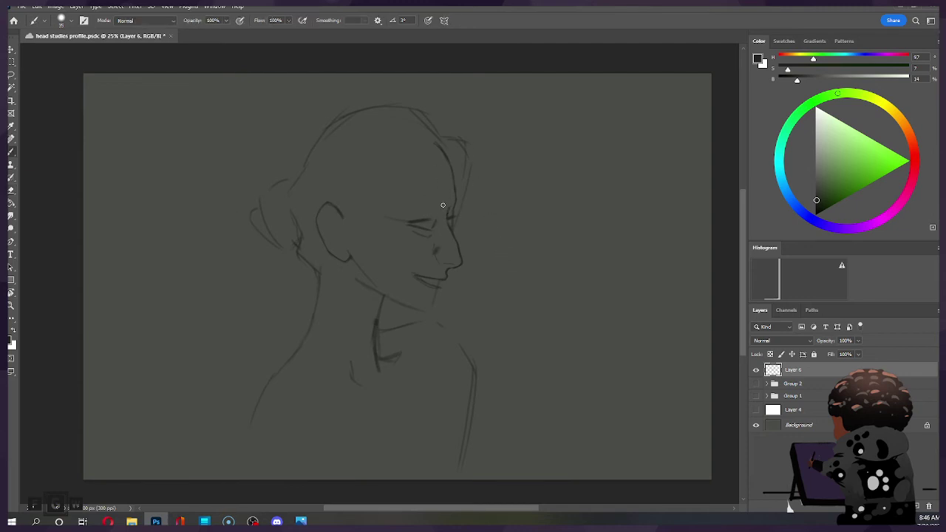
Lasso the lines of the near eye and nudge them slightly with Free Transform, then clear the selection.
key("l")
mouse_move(406, 220)
left_mouse_down()
mouse_move(429, 249)
mouse_move(443, 214)
mouse_move(426, 221)
left_mouse_up()
key("ctrl+t")
left_click(488, 20)
key("ctrl+d")
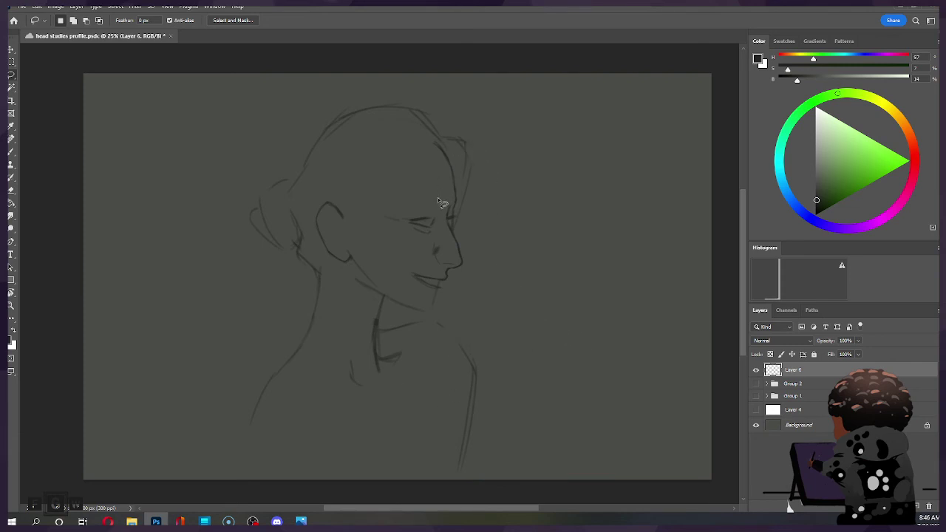
mouse_move(435, 215)
left_mouse_down()
mouse_move(437, 226)
mouse_move(424, 221)
left_mouse_up()
key("ctrl+t")
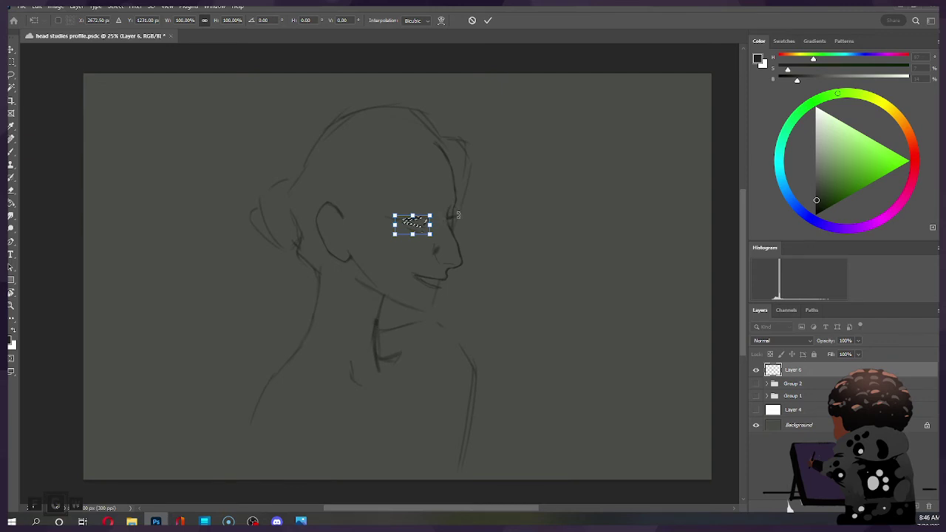
left_click_drag(420, 221, 425, 223)
key("Return")
key("ctrl+d")
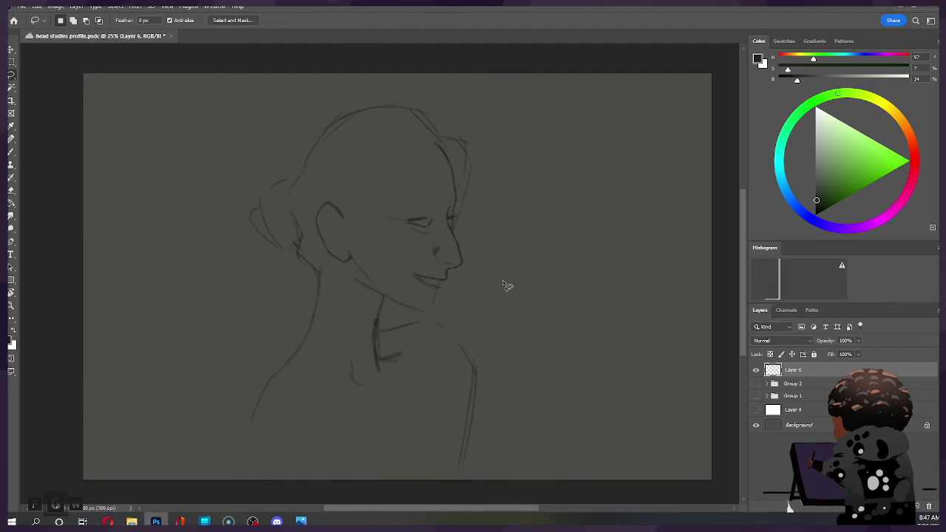
mouse_move(433, 213)
left_mouse_down()
mouse_move(405, 224)
mouse_move(432, 211)
left_mouse_up()
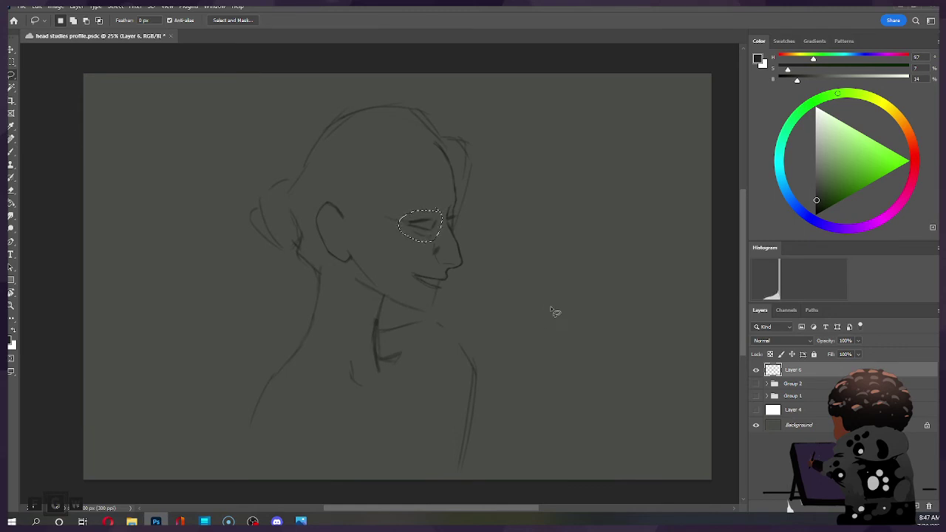
key("ctrl+d")
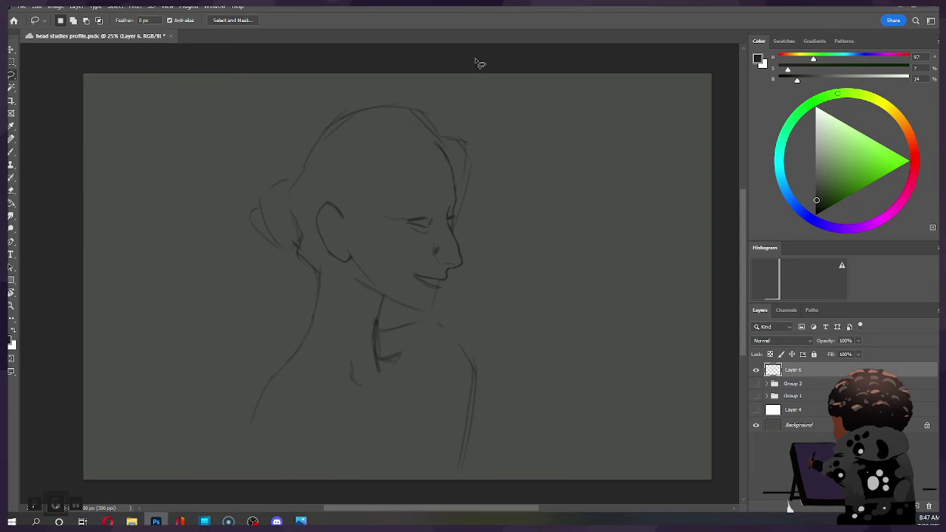
Apply Liquify with the brush enlarged to 722 to push the nose and front face contour slightly.
key("b")
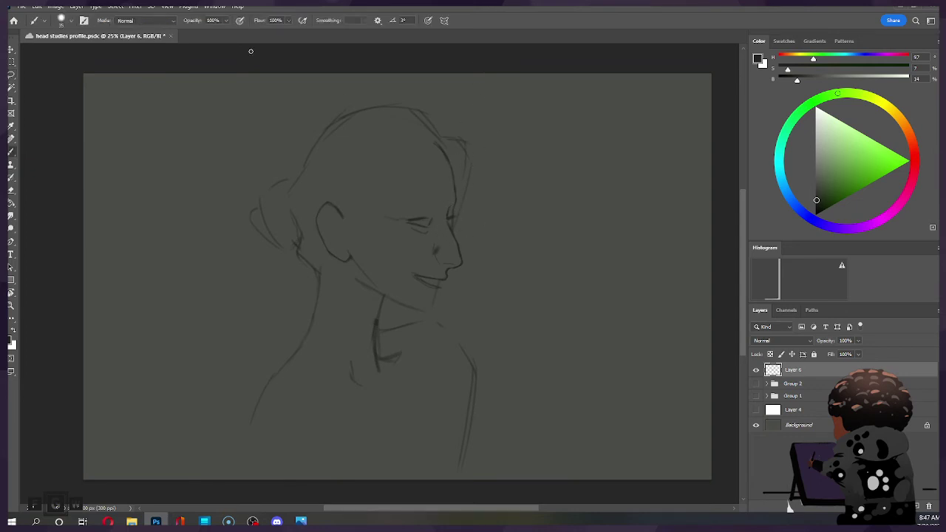
key("alt+Tab")
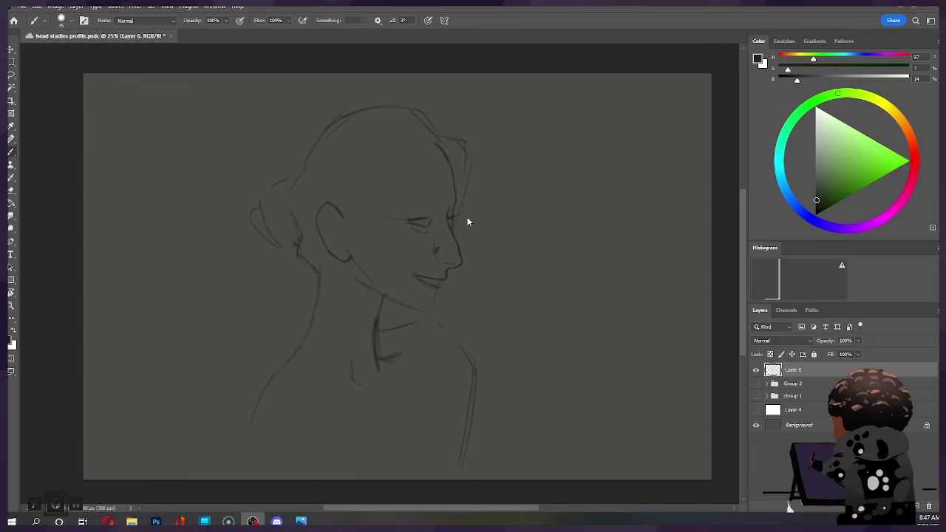
left_click(132, 8)
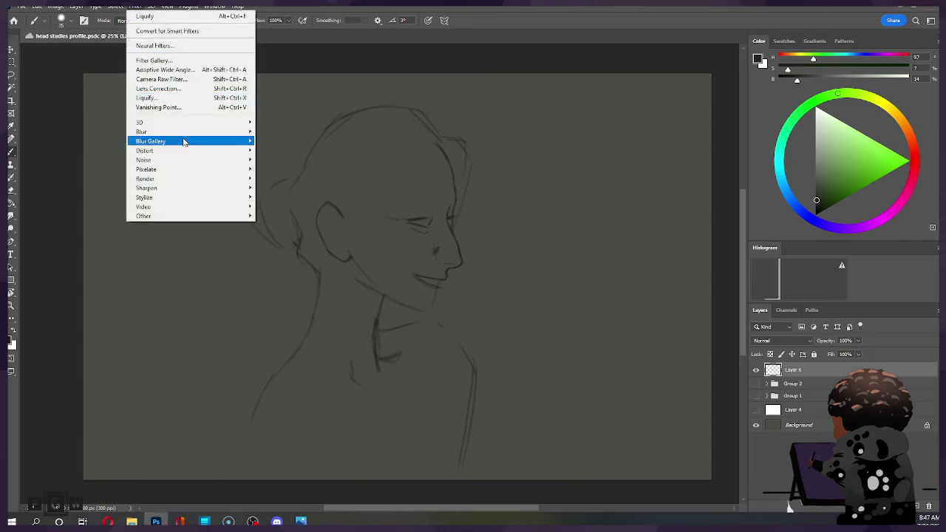
left_click(187, 96)
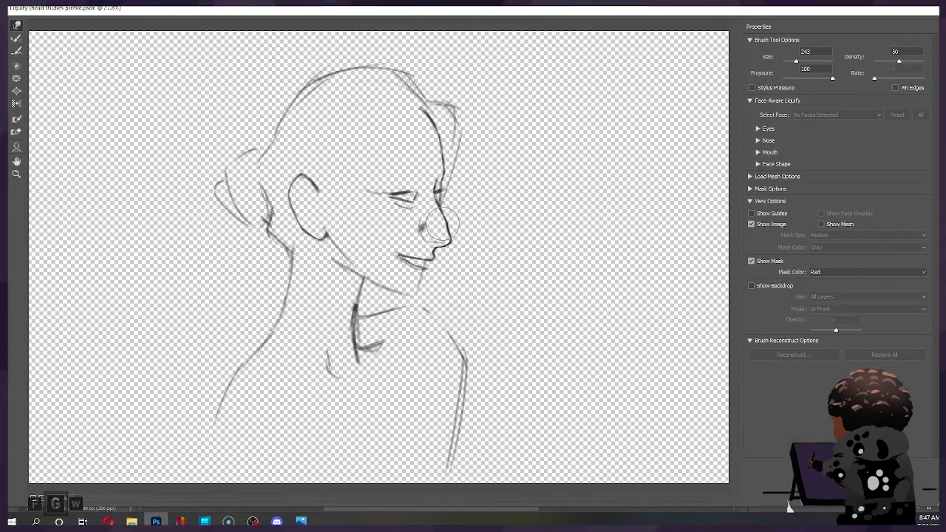
key("bracketright")
key("bracketright")
key("bracketright")
key("bracketright")
key("bracketright")
key("bracketright")
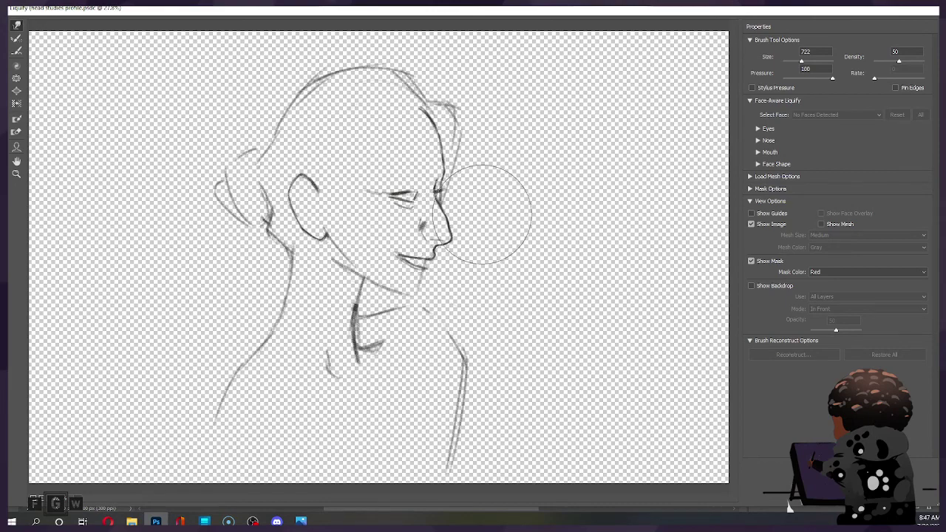
mouse_move(486, 212)
left_mouse_down()
mouse_move(484, 253)
mouse_move(567, 291)
left_mouse_up()
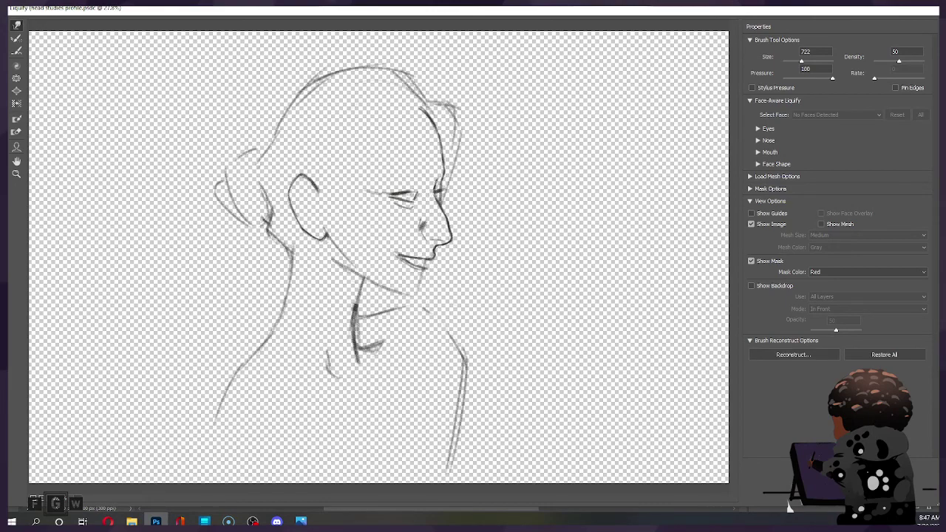
key("Return")
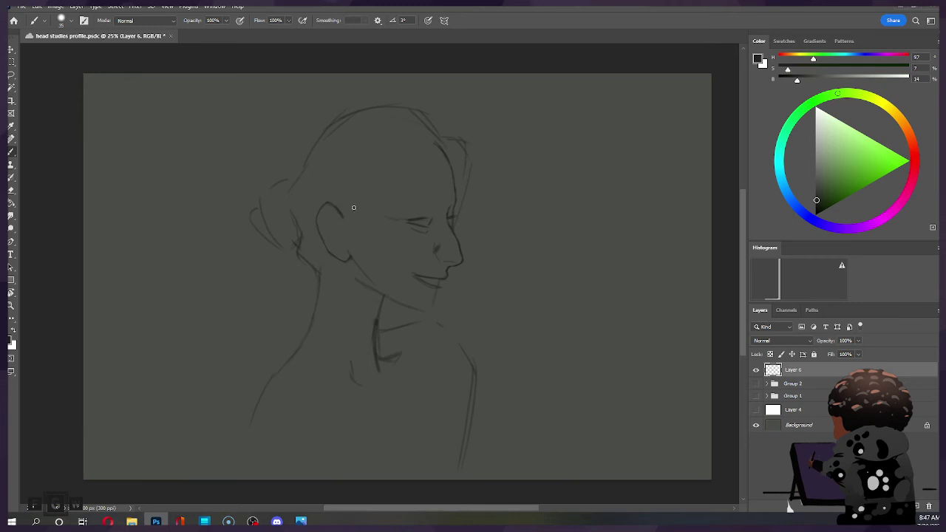
Sketch the hairline from the forehead to the front of the ear, plus a curve from it down to the near eye.
key("e")
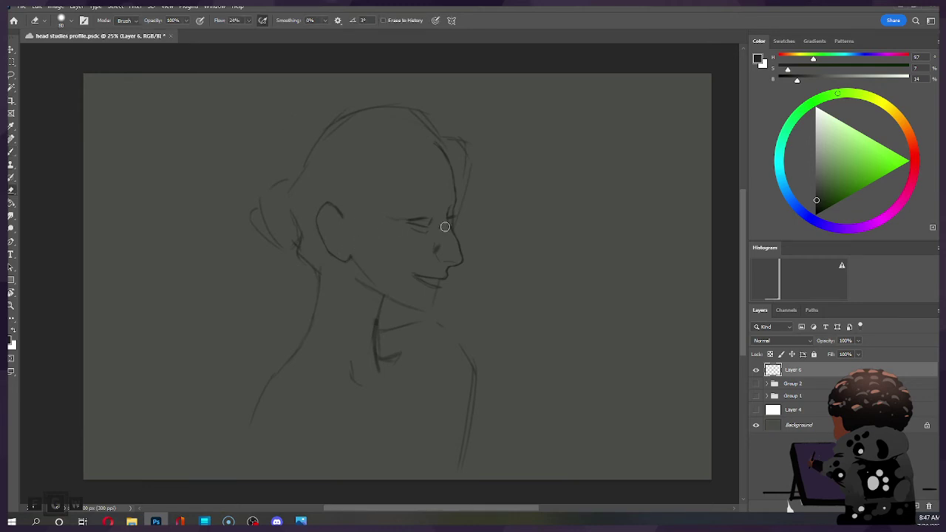
key("b")
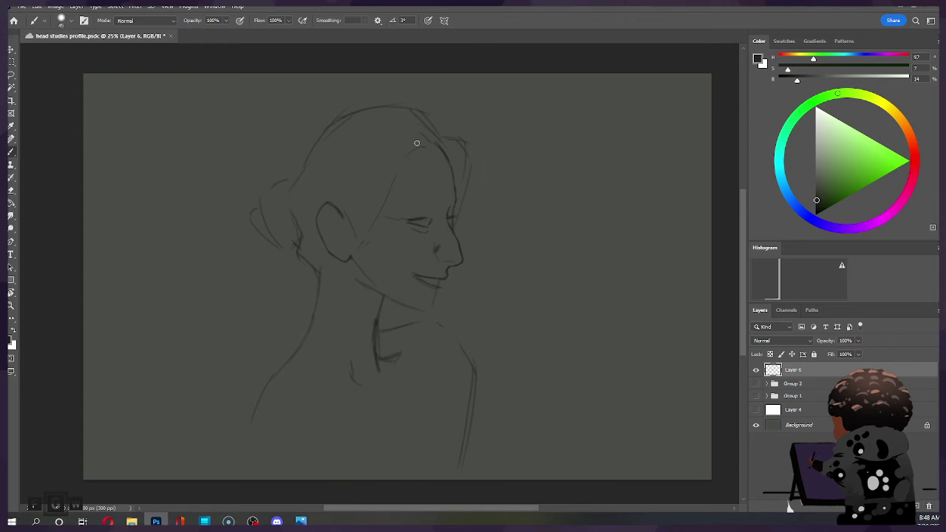
left_click_drag(415, 140, 405, 196)
key("ctrl")
key("ctrl")
left_click_drag(394, 152, 397, 181)
key("e")
key("bracketleft")
key("bracketleft")
key("bracketleft")
key("bracketleft")
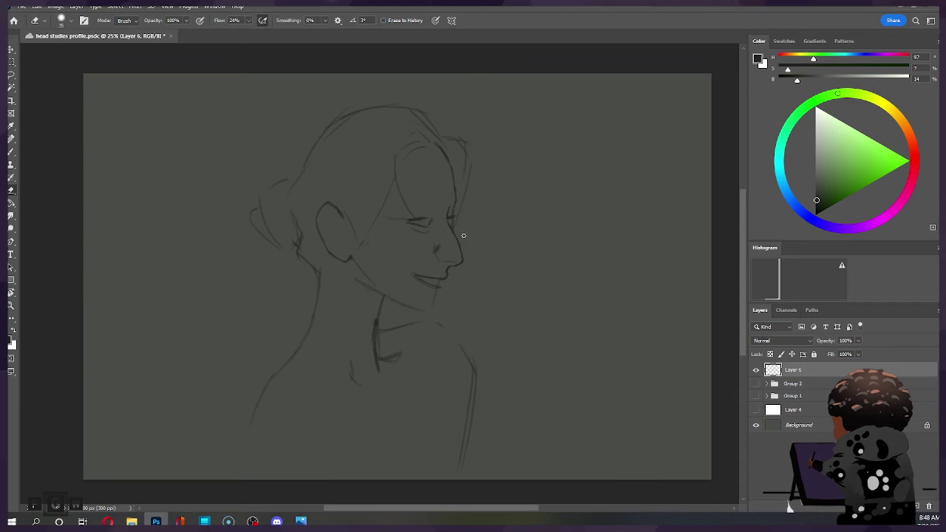
Reshape the nose tip with Liquify, using the brush reduced to 215.
left_click(135, 6)
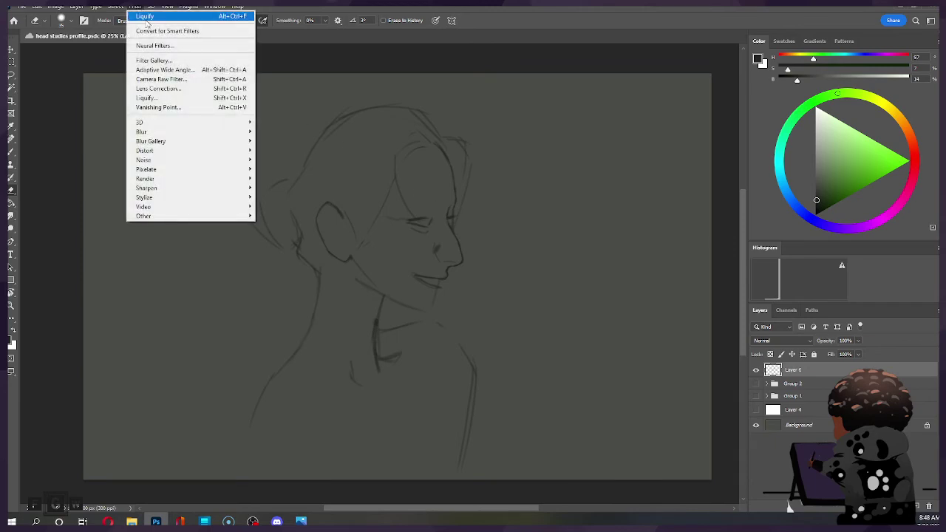
left_click(167, 99)
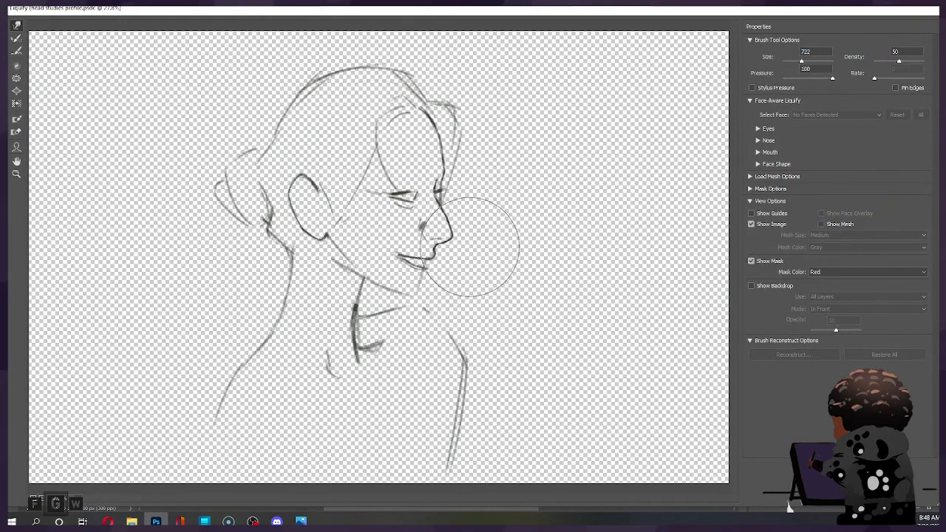
left_click(698, 74)
key("bracketleft")
key("bracketleft")
key("bracketleft")
key("bracketleft")
key("bracketleft")
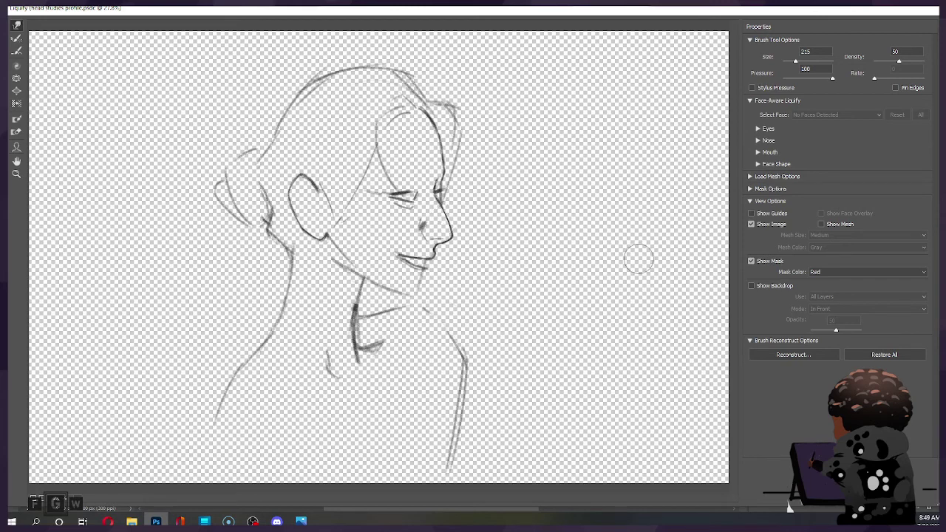
key("Return")
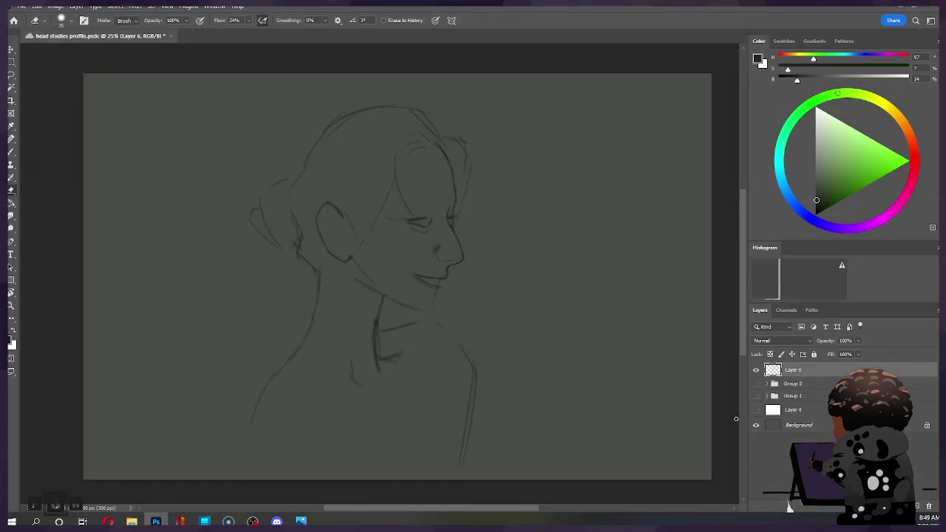
Draw the lower lip, chin and underside of the jaw with a finer brush, cleaning the lines with the eraser.
key("b")
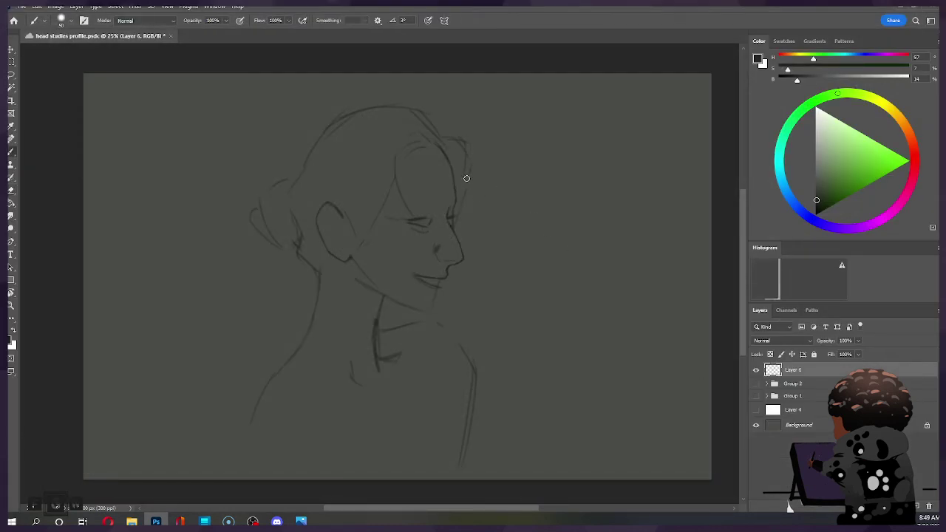
key("bracketleft")
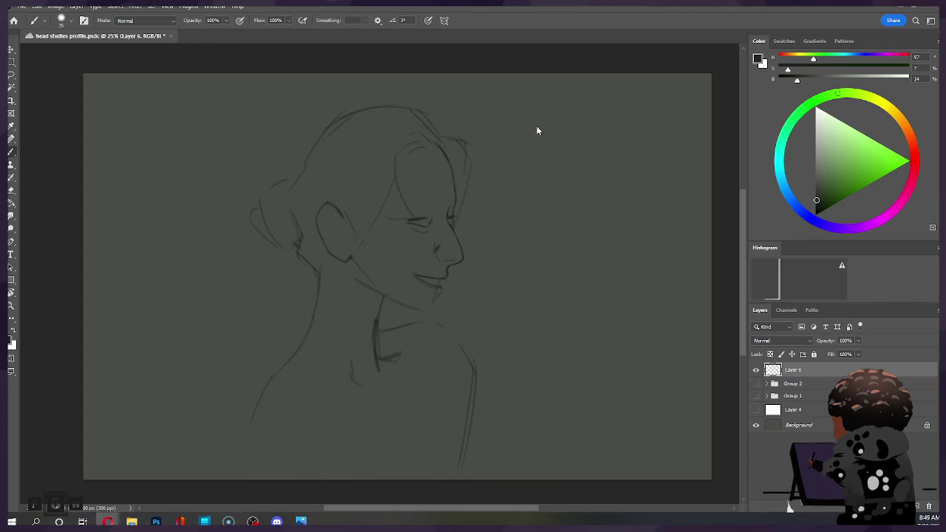
left_click(491, 60)
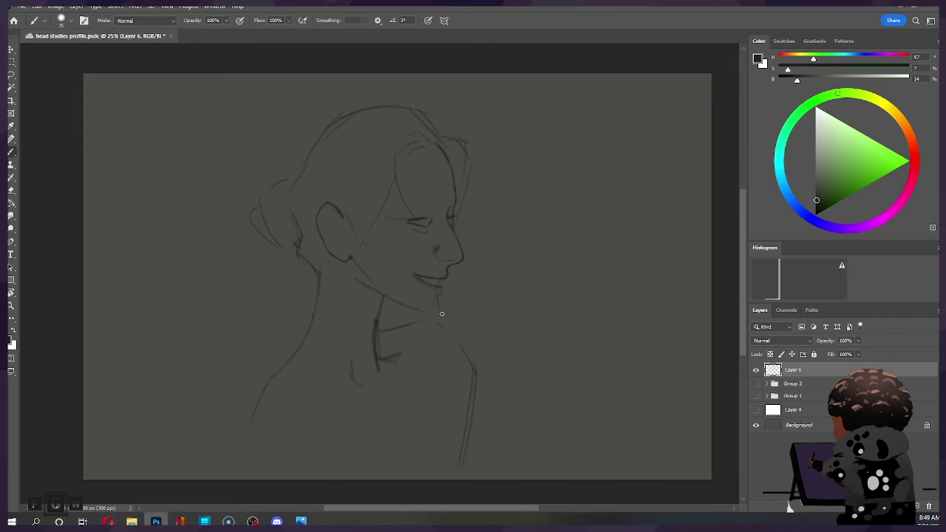
key("ctrl")
left_click_drag(416, 279, 432, 291)
key("e")
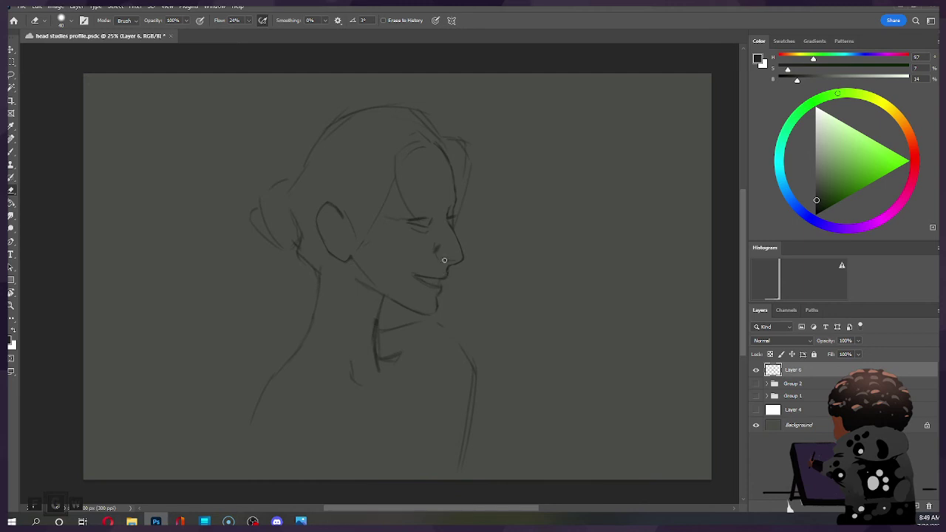
key("b")
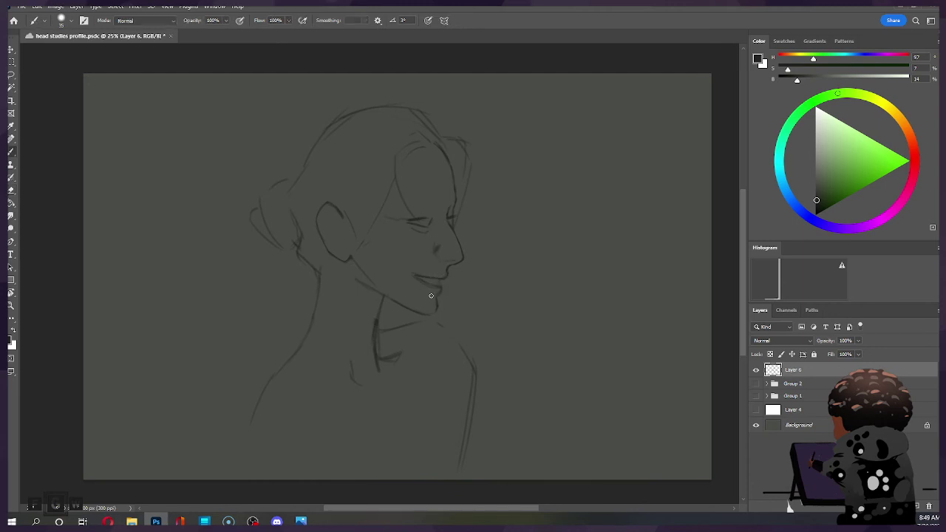
left_click_drag(428, 312, 438, 303)
key("e")
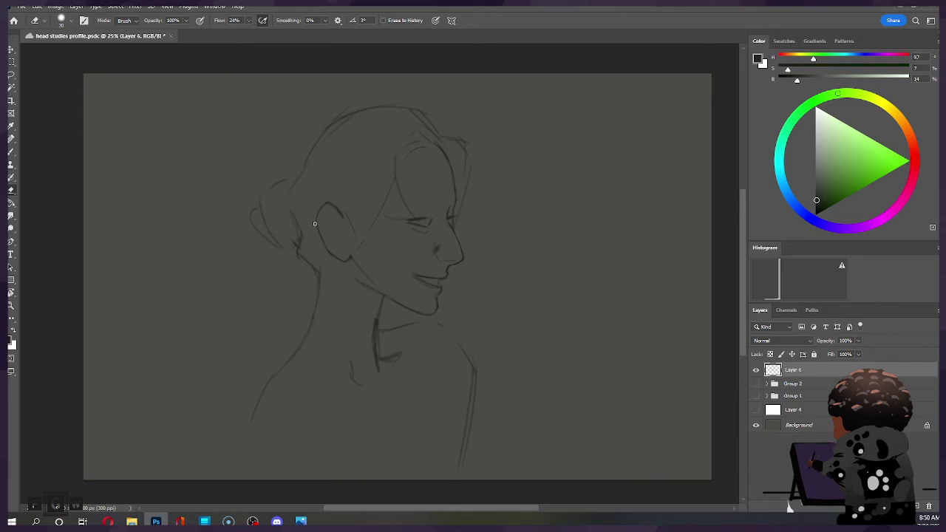
Erase the old jaw construction line with a larger eraser and redraw the short jaw line below the earlobe.
key("bracketright")
key("bracketright")
key("bracketright")
key("bracketright")
key("bracketright")
key("bracketright")
key("bracketright")
key("bracketright")
key("b")
left_click_drag(351, 255, 386, 284)
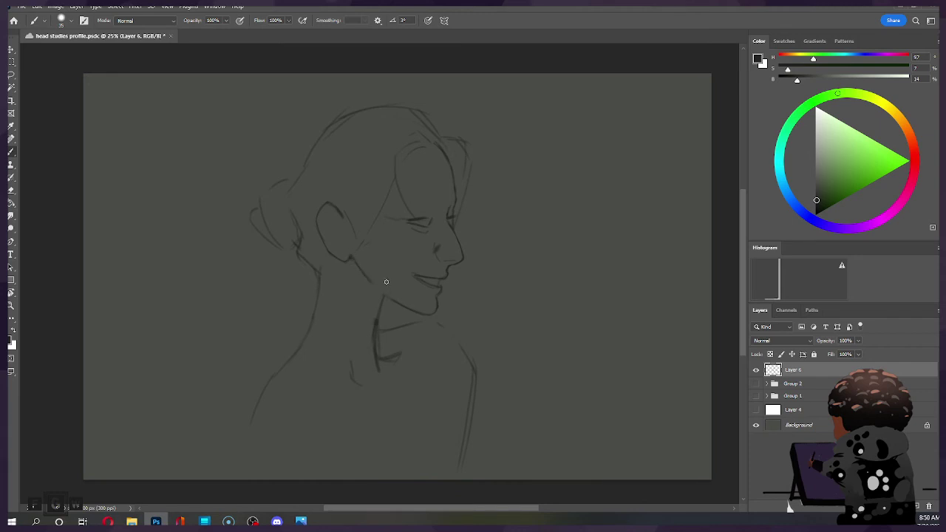
key("ctrl+z")
left_click_drag(347, 252, 368, 278)
key("ctrl+z")
Draw the top of the front neck line, then lasso the front neck lines and shift them slightly toward the chin.
left_click_drag(389, 297, 382, 311)
key("l")
mouse_move(390, 305)
left_mouse_down()
mouse_move(366, 335)
mouse_move(372, 373)
mouse_move(405, 361)
mouse_move(403, 346)
mouse_move(385, 337)
mouse_move(384, 301)
left_mouse_up()
key("ctrl+t")
left_click_drag(381, 346, 385, 347)
left_click(488, 20)
key("ctrl+d")
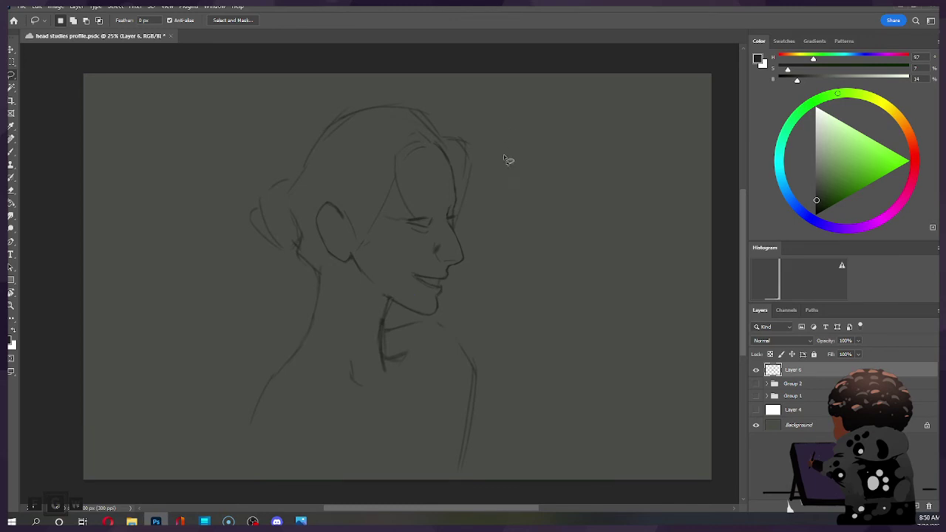
Lighten the nostril mark and front neck line, and sketch a V-shaped garment neckline from shoulder and neck down to the chest.
key("e")
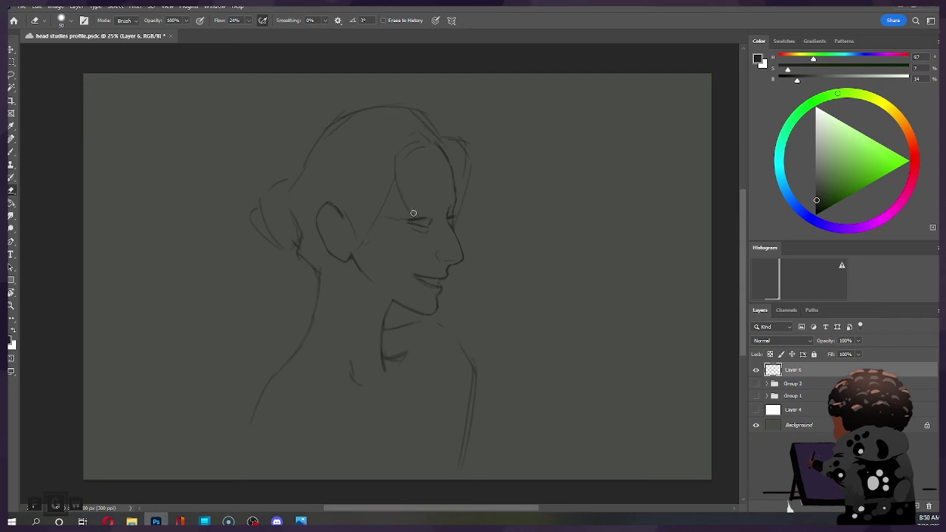
key("b")
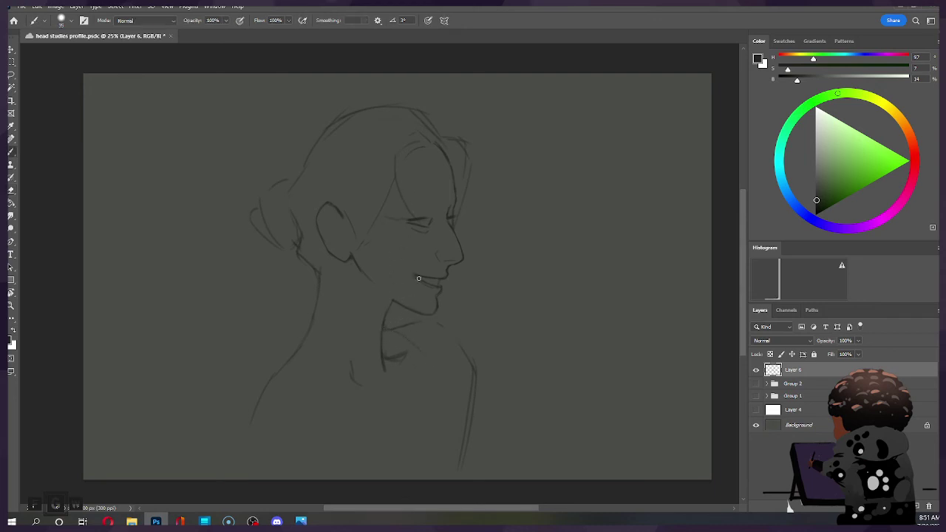
key("ctrl")
mouse_move(387, 334)
left_mouse_down()
mouse_move(396, 340)
mouse_move(406, 442)
left_mouse_up()
left_click_drag(279, 368, 406, 443)
Erase the outer contour of the back shoulder and redraw it as one smooth curve.
key("e")
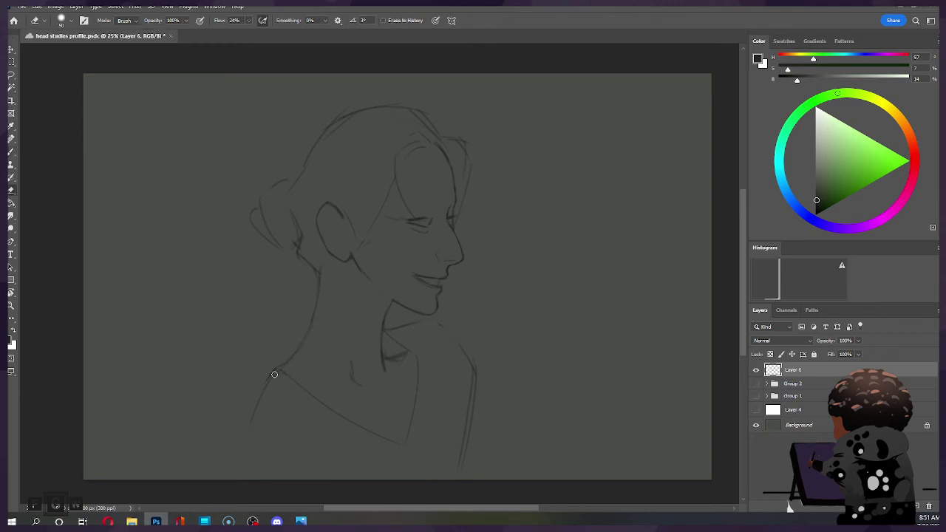
left_click_drag(274, 374, 258, 412)
key("b")
left_click_drag(273, 372, 242, 442)
key("ctrl+z")
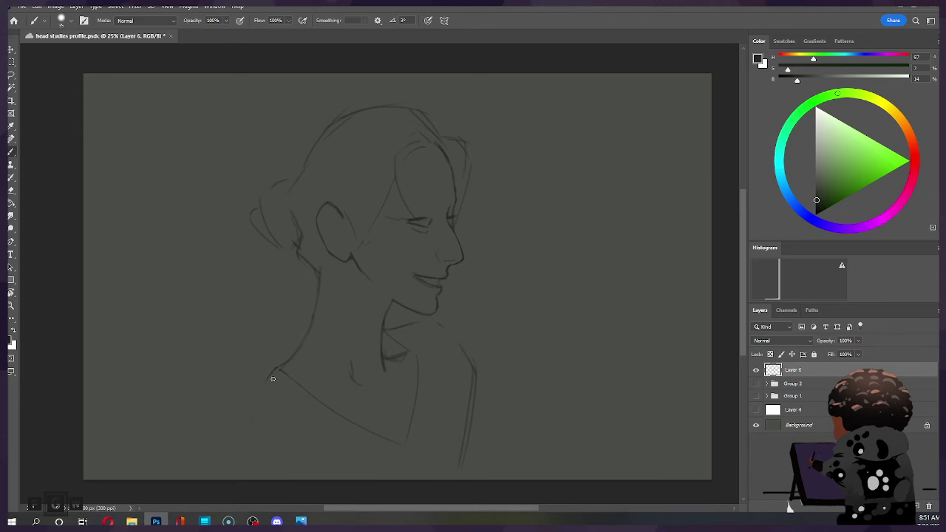
left_click_drag(270, 374, 250, 422)
Move the whole sketch slightly up and toward the canvas centre with Free Transform.
key("ctrl+t")
left_click_drag(433, 263, 450, 259)
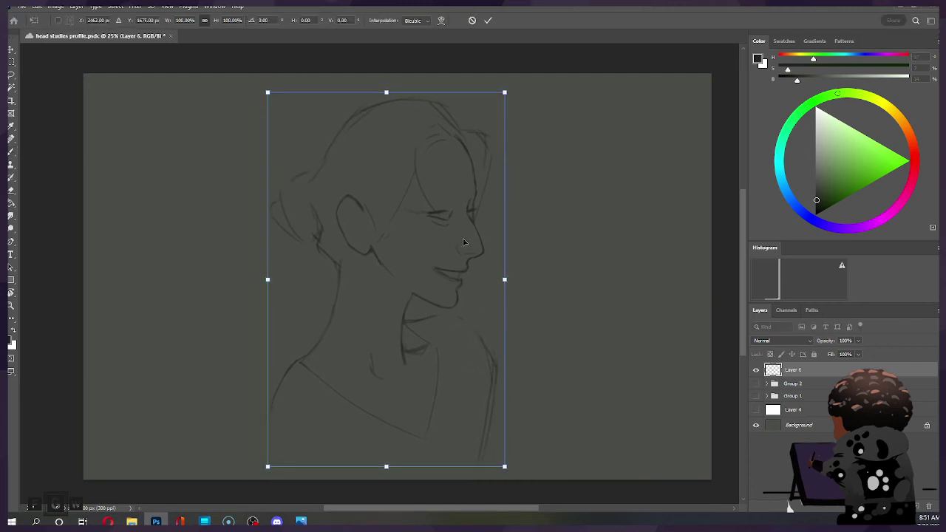
left_click(489, 21)
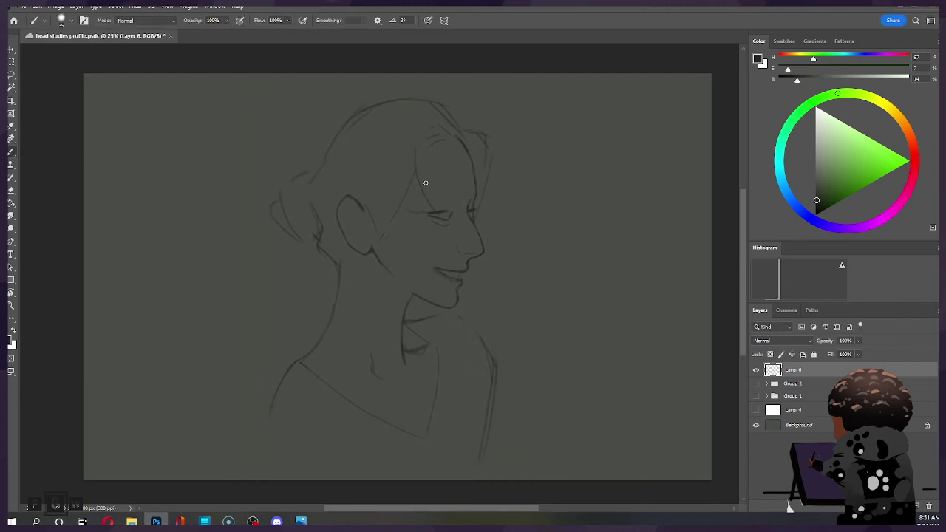
Clean stray marks around the ear and face with the eraser, reducing its size for finer areas.
key("e")
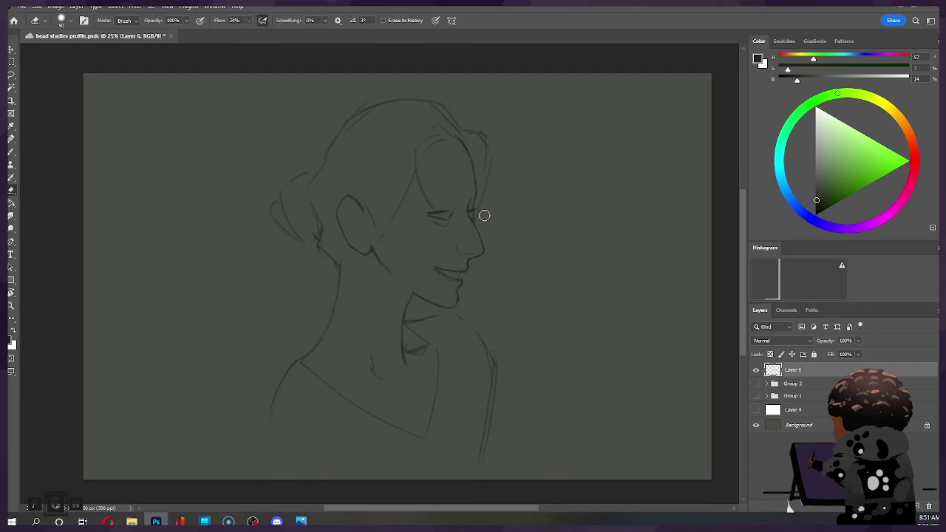
key("bracketleft")
key("bracketleft")
key("bracketleft")
key("bracketleft")
key("bracketleft")
key("b")
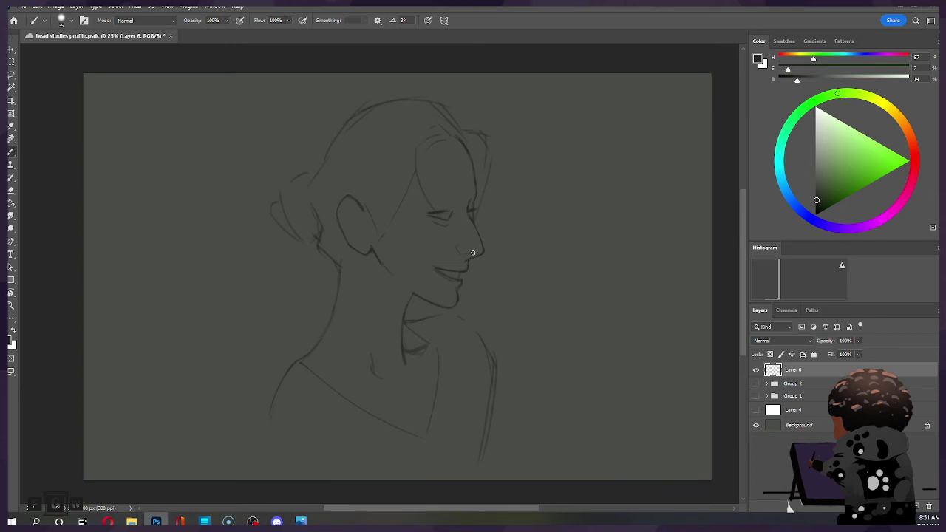
Redraw the underside of the nose and the nostril with a small brush, softening the marks with the eraser.
left_click_drag(464, 259, 486, 253)
key("e")
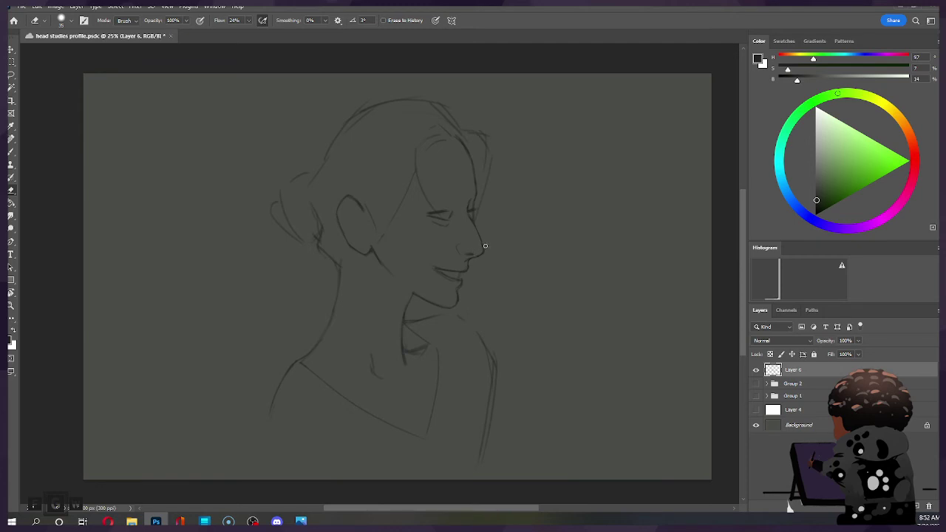
key("b")
left_click_drag(476, 256, 467, 258)
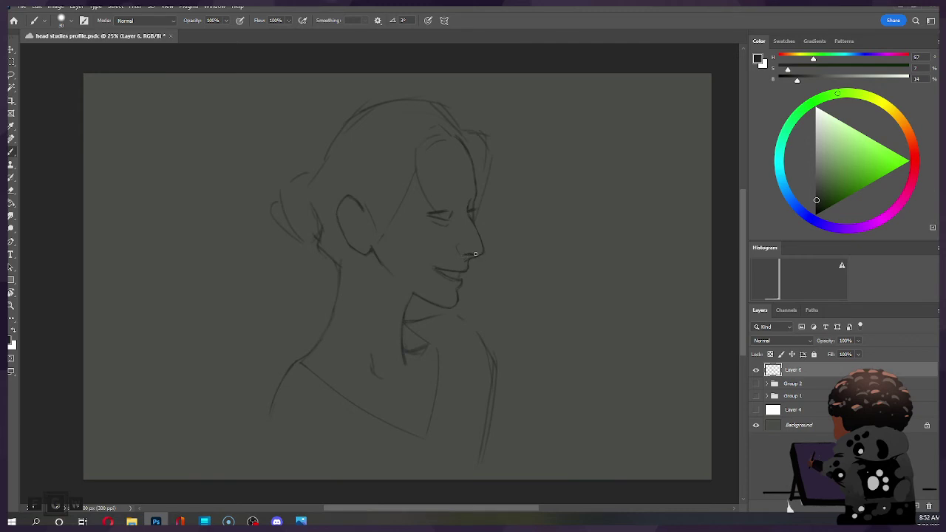
key("e")
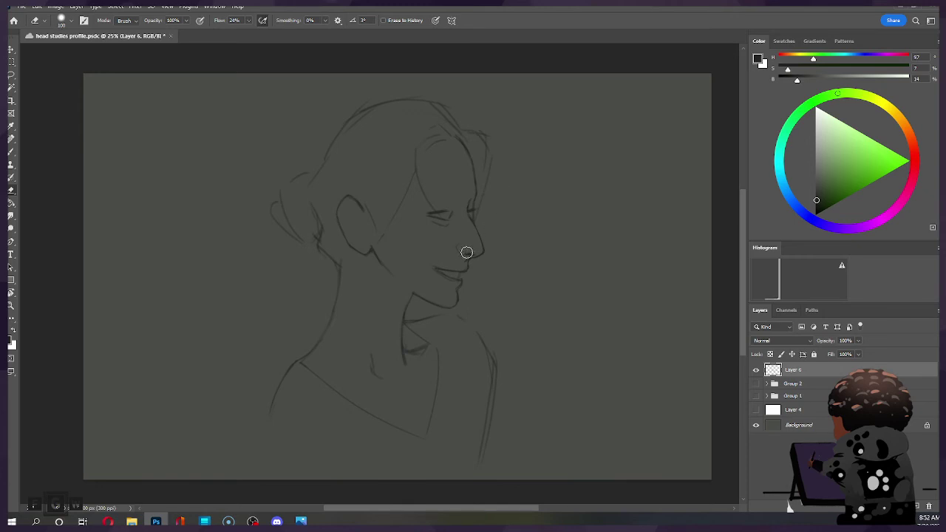
key("bracketright")
key("bracketright")
key("bracketright")
key("b")
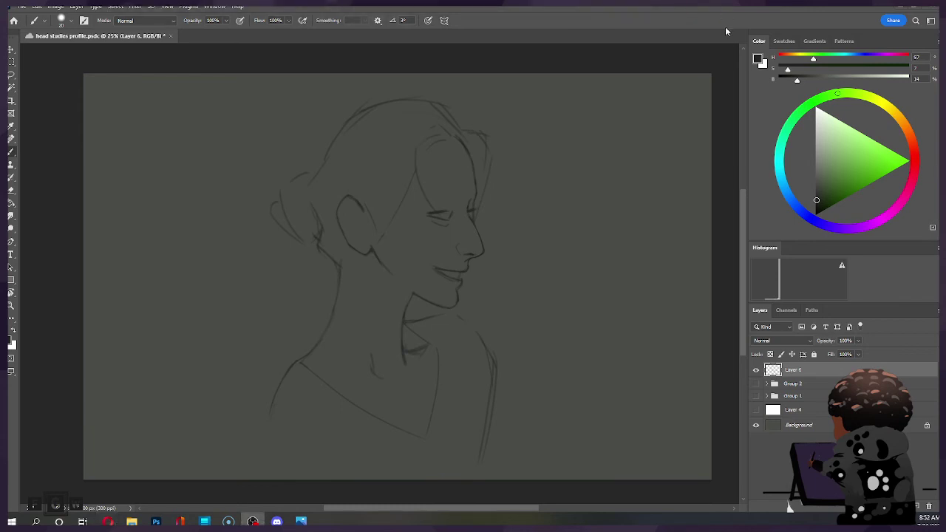
left_click(441, 70)
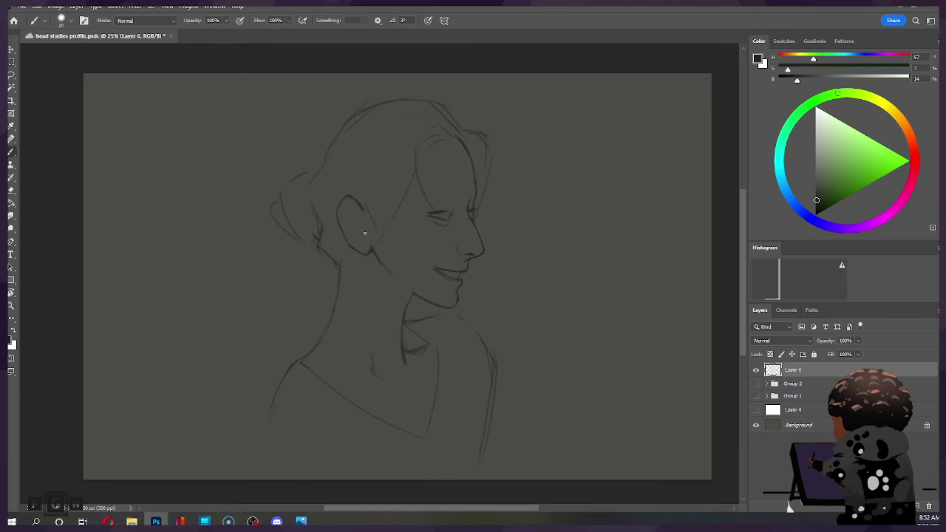
mouse_move(108, 521)
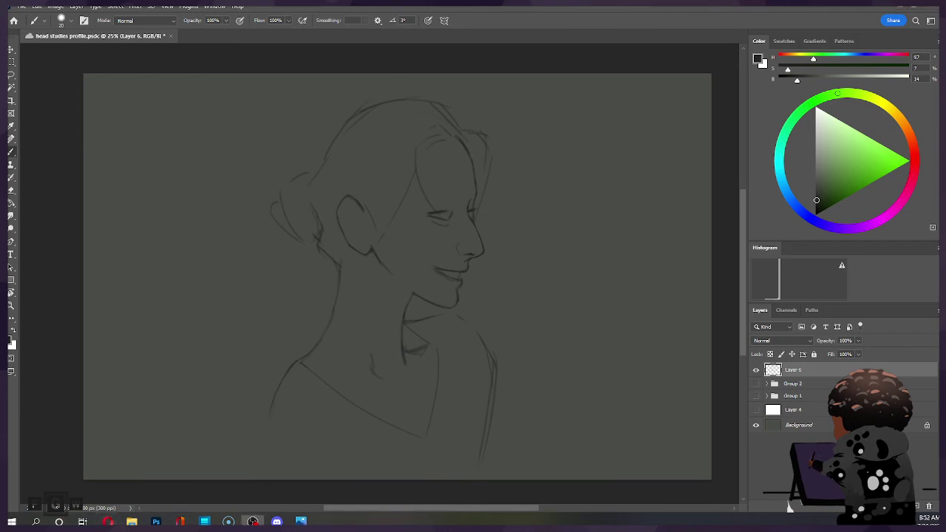
left_click(392, 68)
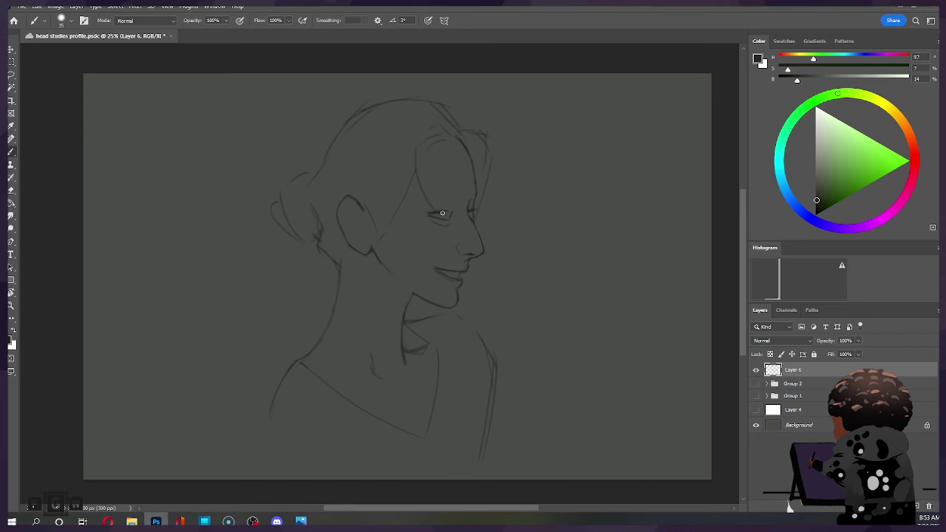
Enlarge the brush, fill in the dark iris of the near eye, and extend its lid line toward the outer corner.
key("bracketright")
key("bracketright")
left_click_drag(446, 214, 447, 218)
key("ctrl")
left_click_drag(434, 214, 423, 215)
Trim the outer corner of the near eye with a smaller eraser, undoing unwanted strokes, and save the document.
key("e")
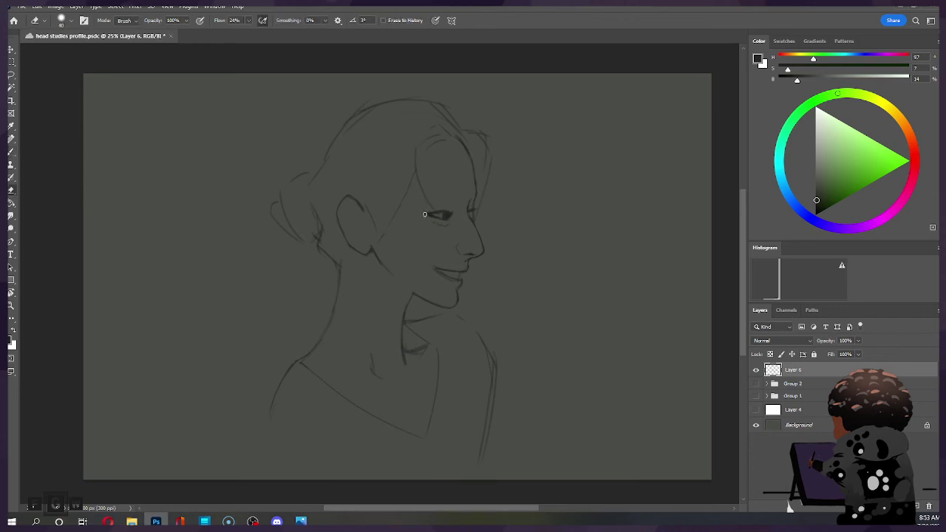
key("ctrl+z")
key("bracketleft")
key("bracketleft")
key("bracketleft")
key("bracketleft")
key("ctrl+s")
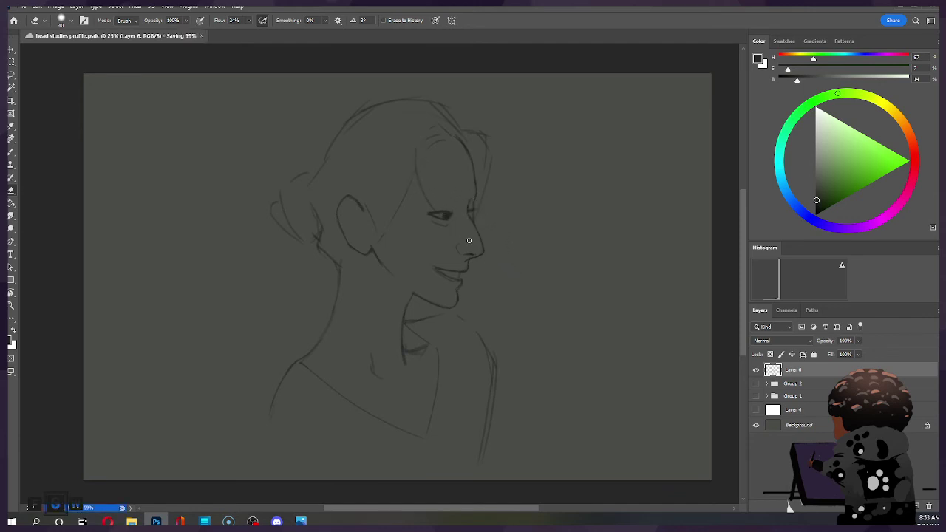
key("ctrl+z")
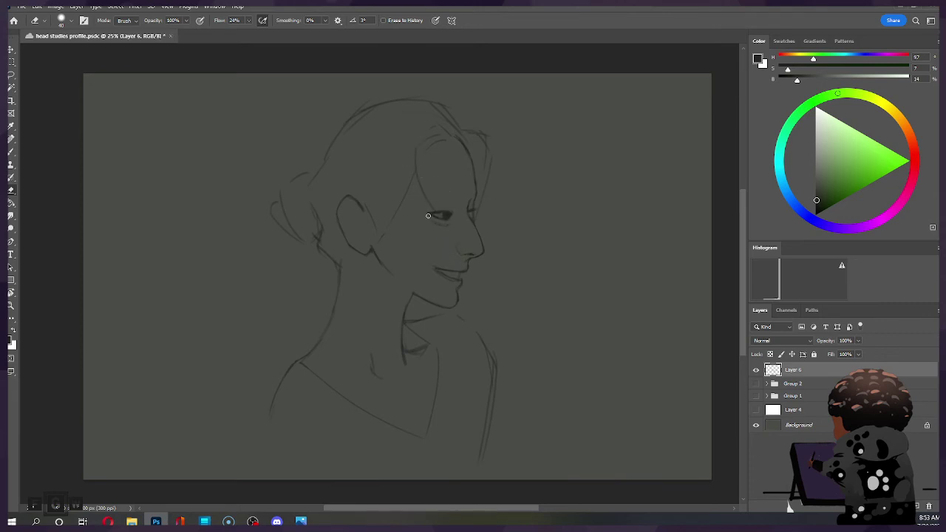
Redraw the near eye's lid line from the iris to the outer corner, undoing the first stroke.
key("b")
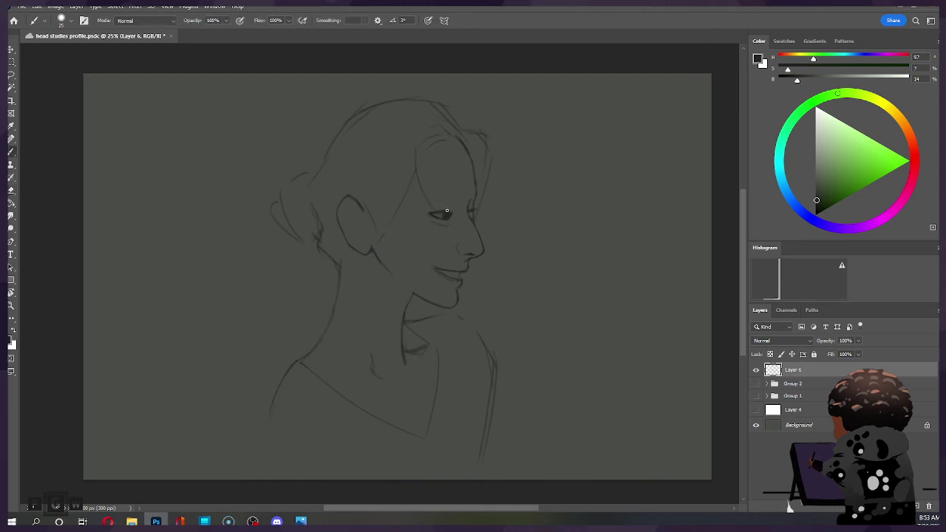
left_click_drag(435, 214, 426, 216)
key("ctrl+z")
left_click_drag(448, 218, 429, 214)
Erase the contour below the mouth and redraw the lower lip and its transition into the chin.
key("e")
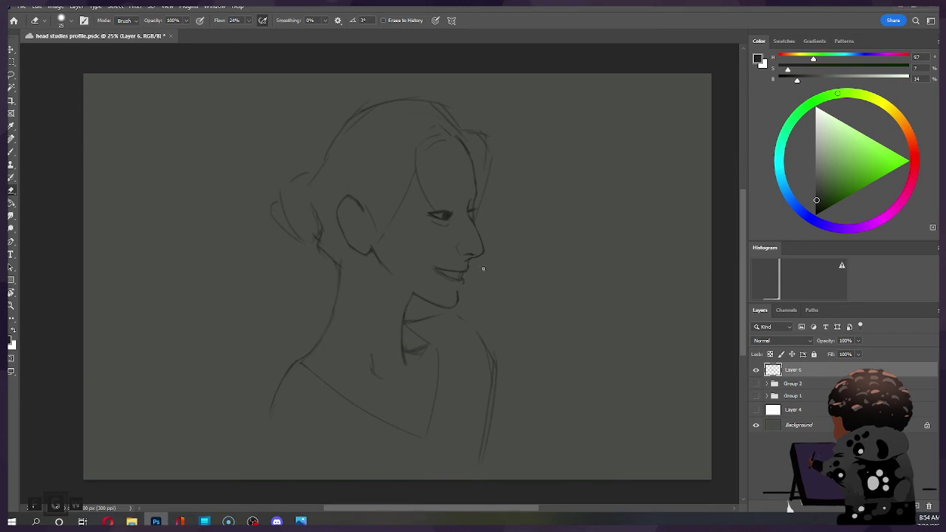
key("b")
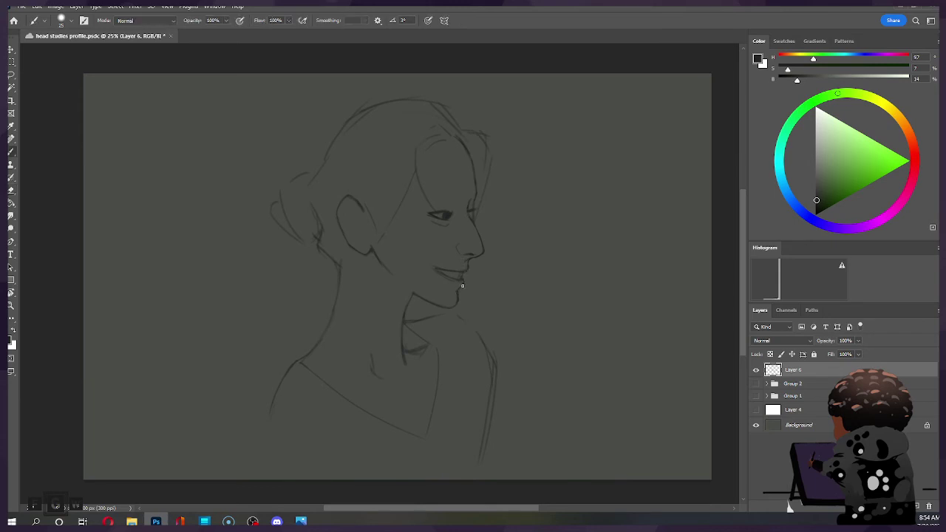
key("e")
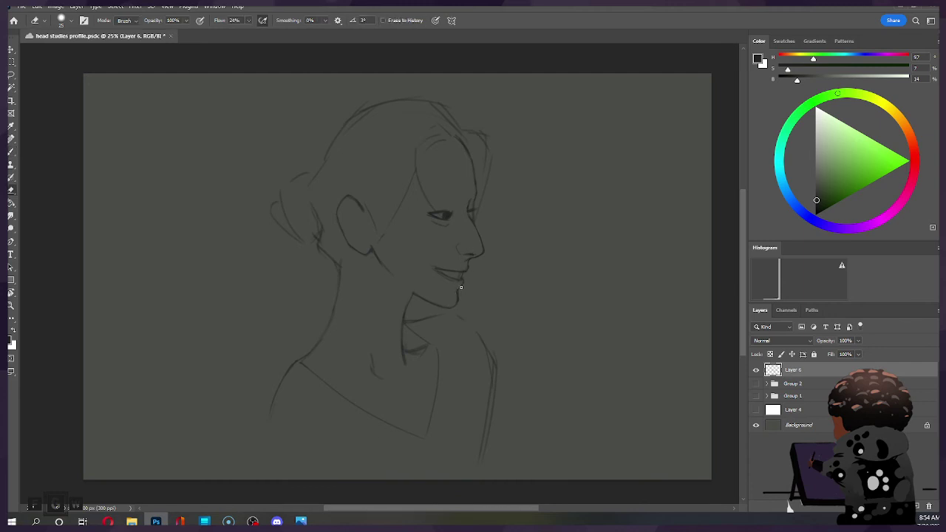
Draw the curved fold inside the upper rim of the ear, erasing and redrawing it more cleanly.
key("b")
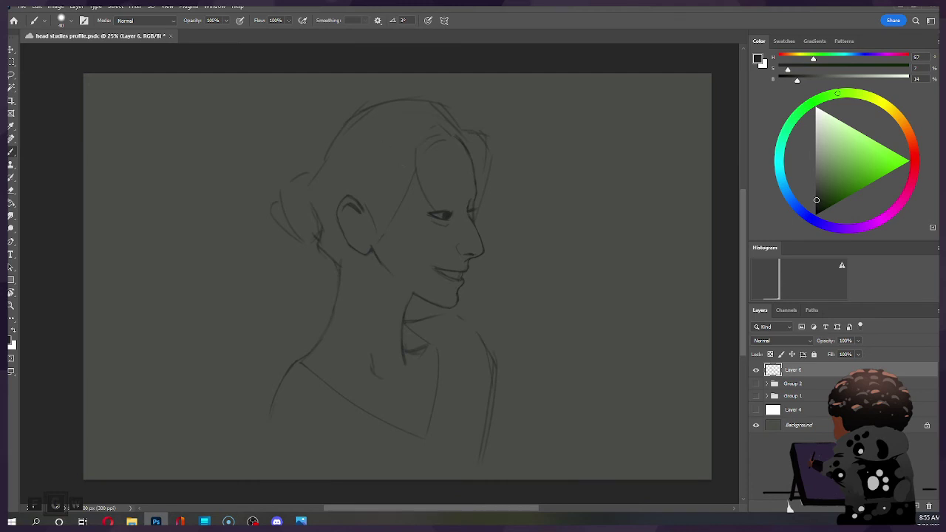
left_click(252, 521)
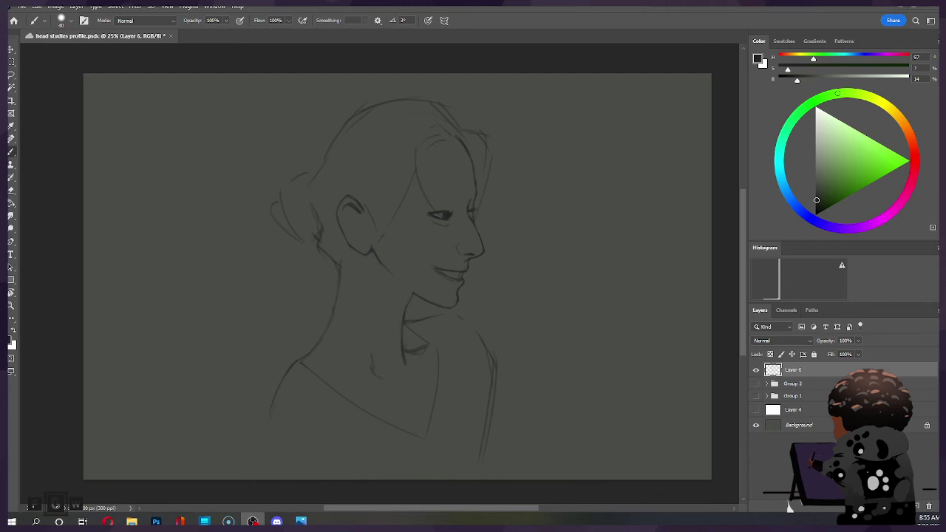
key("alt+Tab")
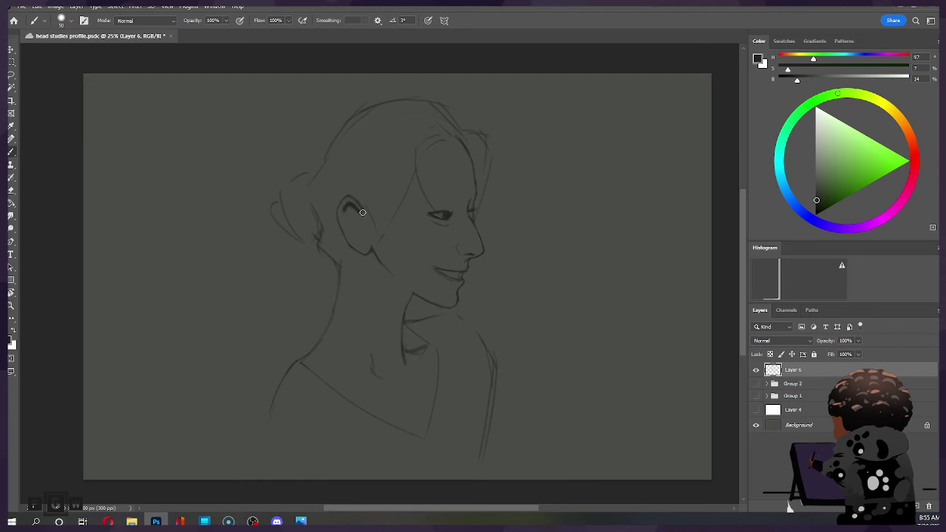
key("e")
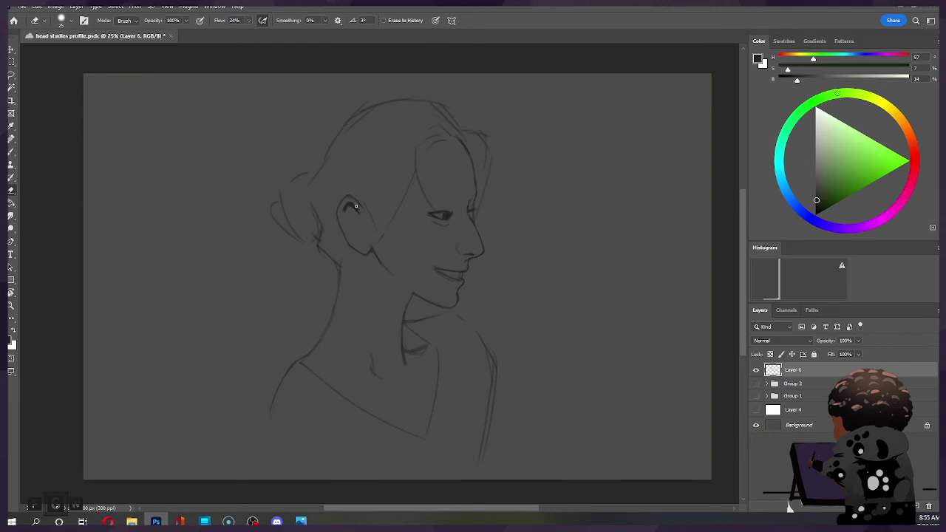
key("b")
left_click_drag(359, 199, 355, 215)
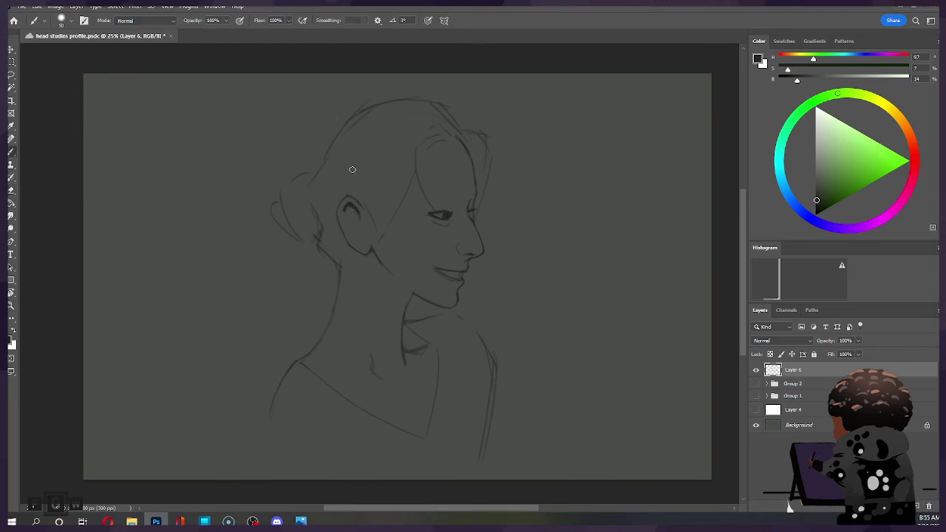
Shade the upper hollow of the ear with short dark strokes, adjusting the brush size.
left_click_drag(354, 211, 360, 225)
mouse_move(349, 212)
left_mouse_down()
mouse_move(367, 205)
mouse_move(356, 211)
left_mouse_up()
key("bracketright")
key("bracketright")
key("bracketright")
key("bracketleft")
key("bracketleft")
key("bracketleft")
left_click_drag(347, 204, 357, 227)
Soften the shading inside the ear, alternating brush and eraser and increasing the eraser size.
key("e")
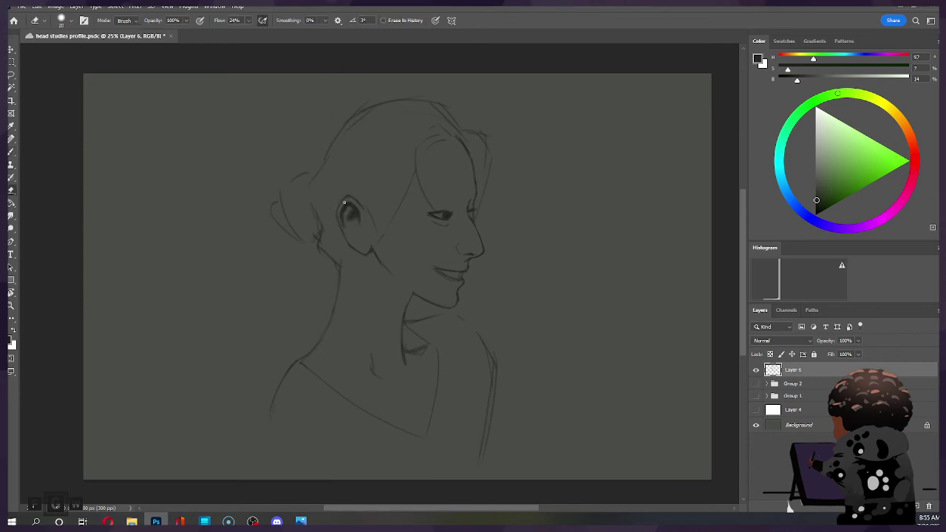
key("b")
key("e")
key("bracketright")
key("bracketright")
key("bracketright")
key("bracketright")
key("bracketright")
key("bracketright")
key("bracketright")
key("bracketright")
Darken the ear's inner hollow with a larger brush and lighten the upper ear with a progressively smaller eraser.
key("b")
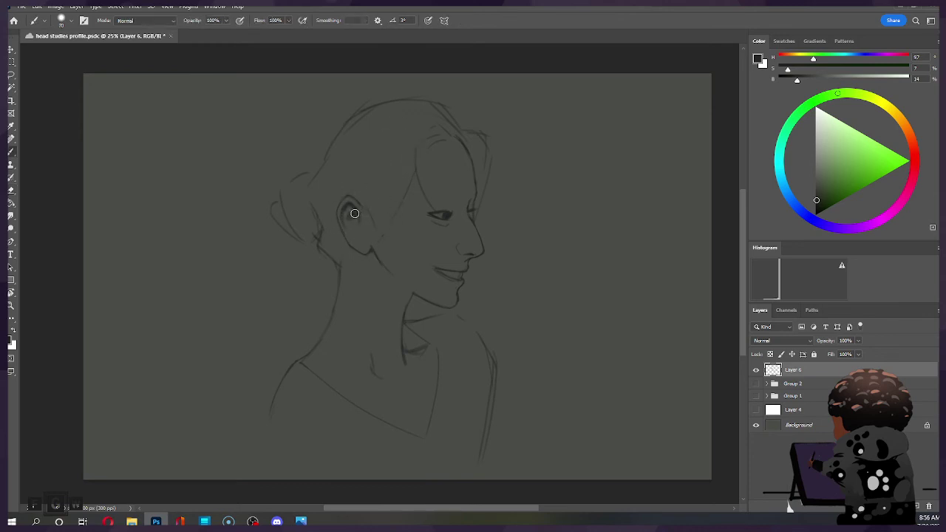
key("bracketright")
key("e")
key("bracketleft")
key("bracketleft")
key("bracketleft")
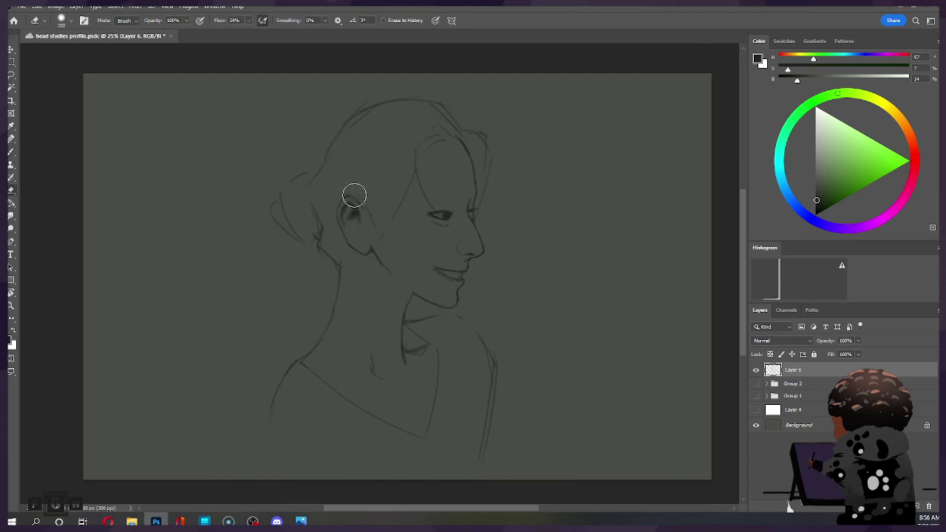
key("bracketleft")
key("bracketleft")
key("bracketleft")
key("bracketleft")
key("bracketleft")
key("bracketleft")
key("bracketleft")
key("bracketleft")
key("bracketleft")
Paint the inner ear folds and the shadow running down from the upper hollow toward the earlobe.
key("b")
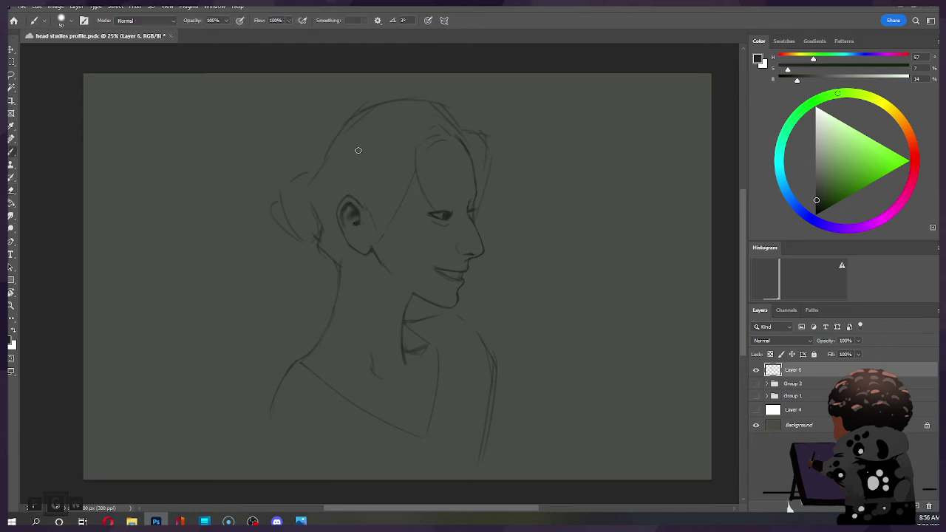
left_click_drag(352, 207, 347, 228)
left_click_drag(352, 224, 360, 237)
key("bracketleft")
key("bracketleft")
key("e")
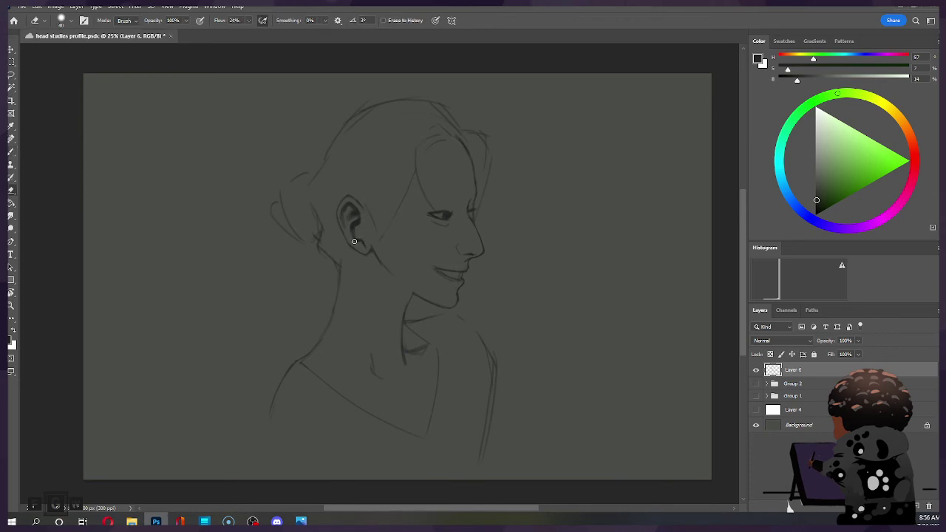
Darken the ear canal shadow above the lobe and define the front edge of the ear.
key("bracketleft")
key("b")
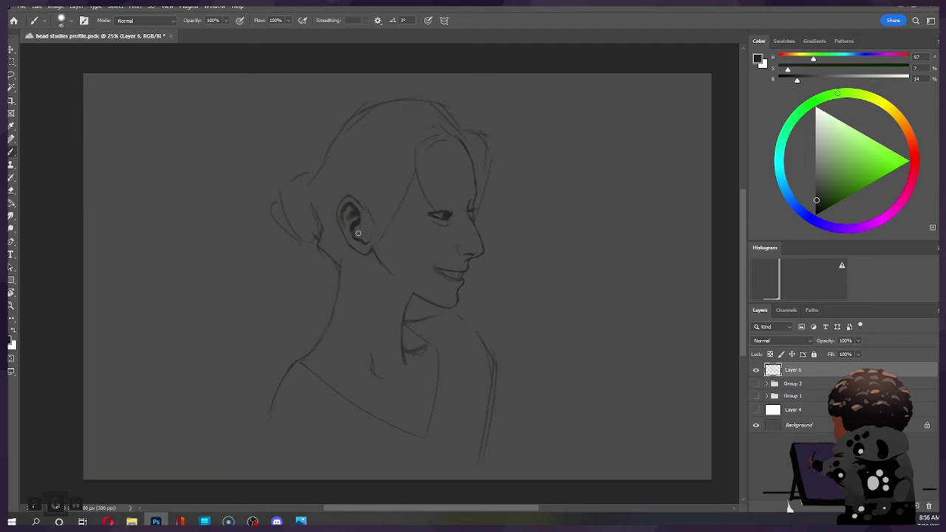
mouse_move(354, 234)
left_mouse_down()
mouse_move(369, 240)
mouse_move(372, 233)
mouse_move(357, 235)
left_mouse_up()
left_click_drag(367, 204, 359, 229)
key("e")
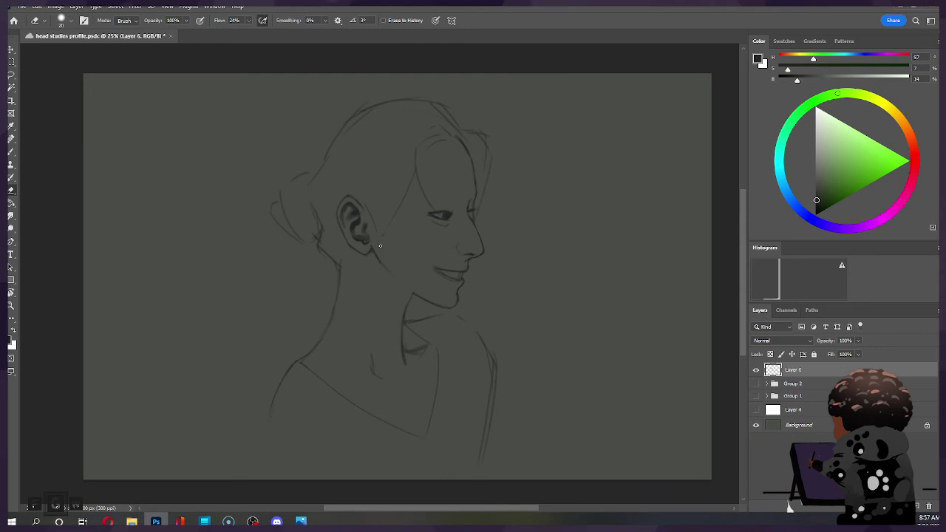
Refine the ear's rim and lobe and trim the mouth corner, alternating a small brush with the eraser.
key("b")
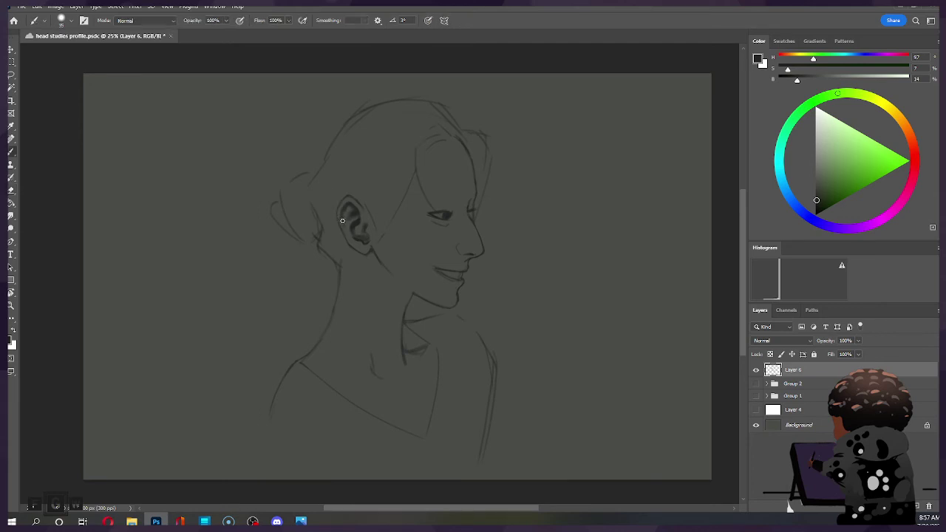
key("bracketleft")
key("e")
key("bracketright")
key("bracketright")
key("b")
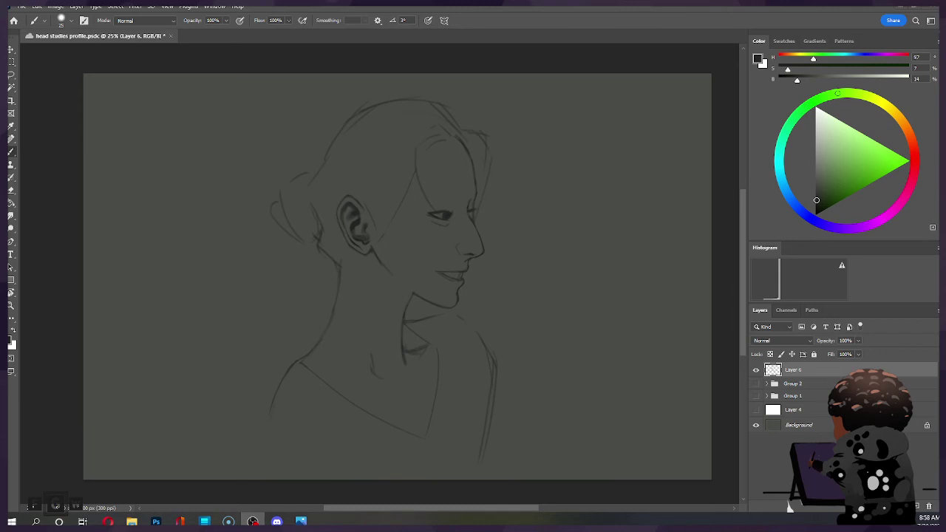
key("alt+Tab")
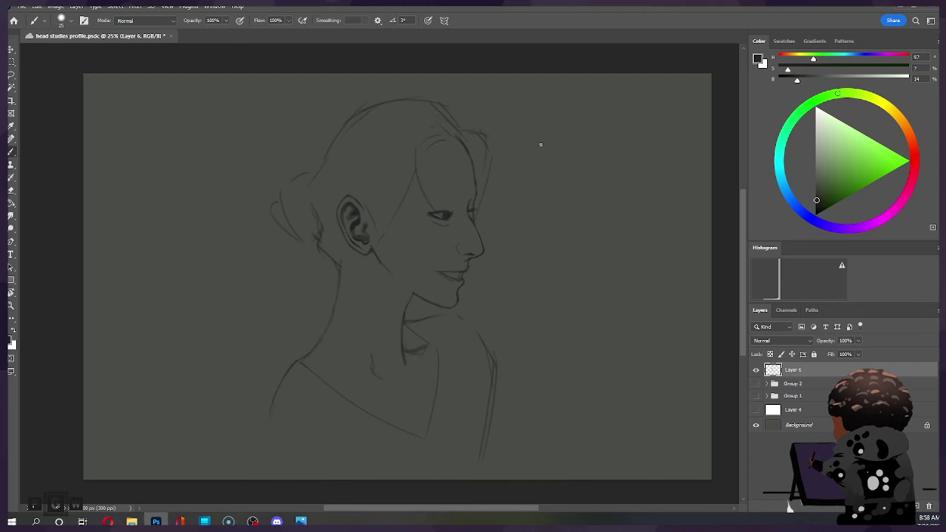
Lasso the head and rotate the selection clockwise about 4.5°, repositioning it over the neck and clearing the selection.
key("l")
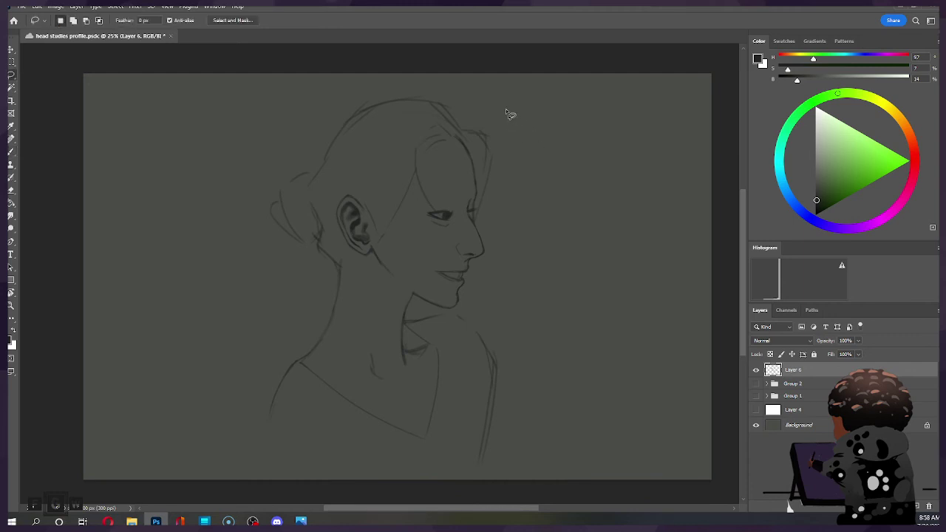
mouse_move(510, 113)
left_mouse_down()
mouse_move(435, 81)
mouse_move(307, 115)
mouse_move(252, 211)
mouse_move(305, 257)
mouse_move(452, 314)
mouse_move(500, 277)
mouse_move(531, 136)
mouse_move(513, 158)
left_mouse_up()
key("ctrl+t")
left_click_drag(545, 72, 570, 80)
mouse_move(490, 142)
left_mouse_down()
mouse_move(487, 161)
mouse_move(495, 148)
left_mouse_up()
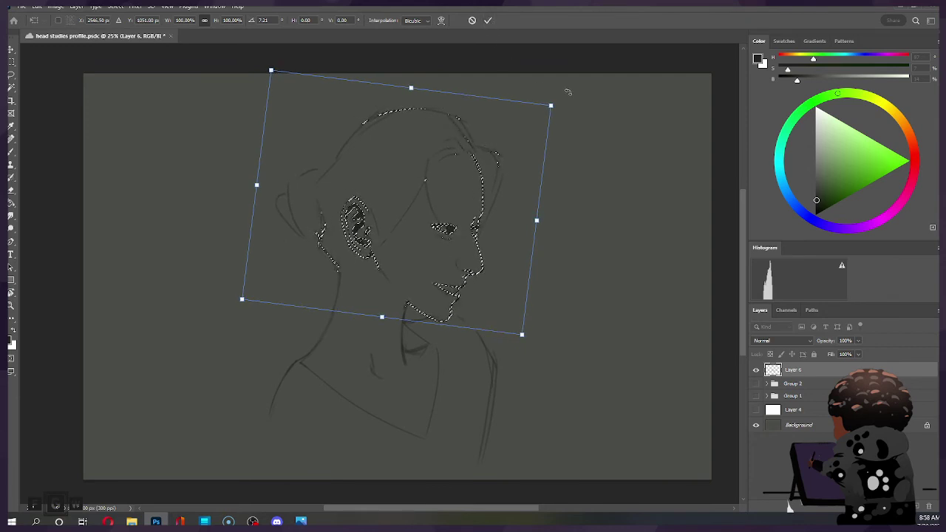
left_click_drag(566, 91, 565, 82)
left_click_drag(462, 178, 464, 166)
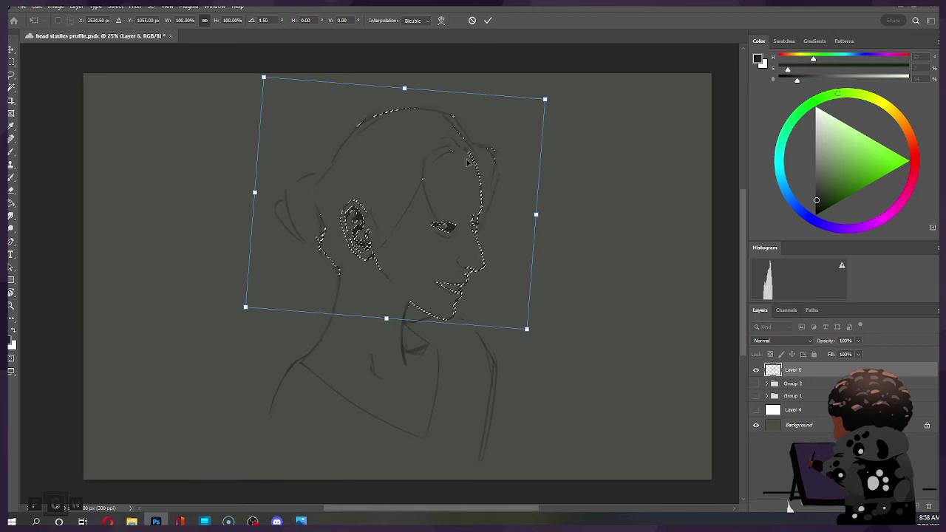
key("Return")
key("ctrl+d")
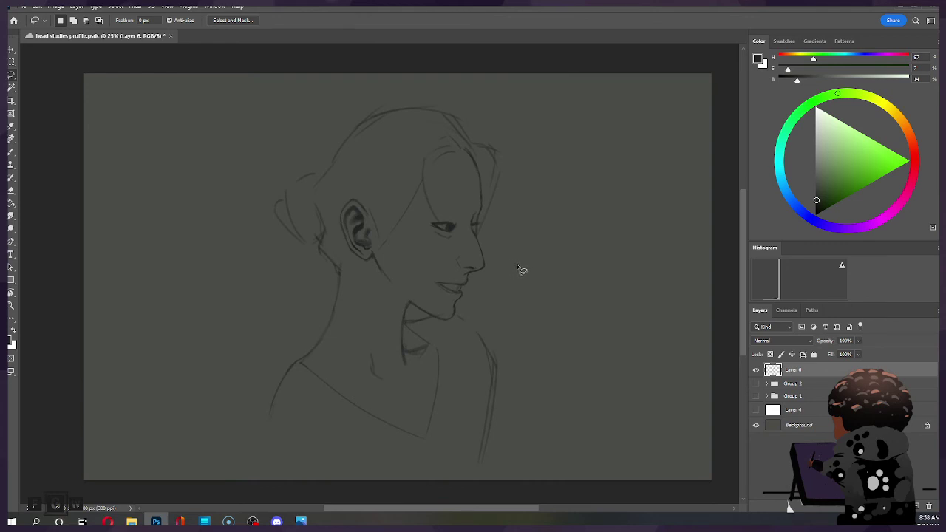
Reselect the head, nudge it slightly upward with Free Transform, and deselect.
key("ctrl+shift+d")
key("ctrl+t")
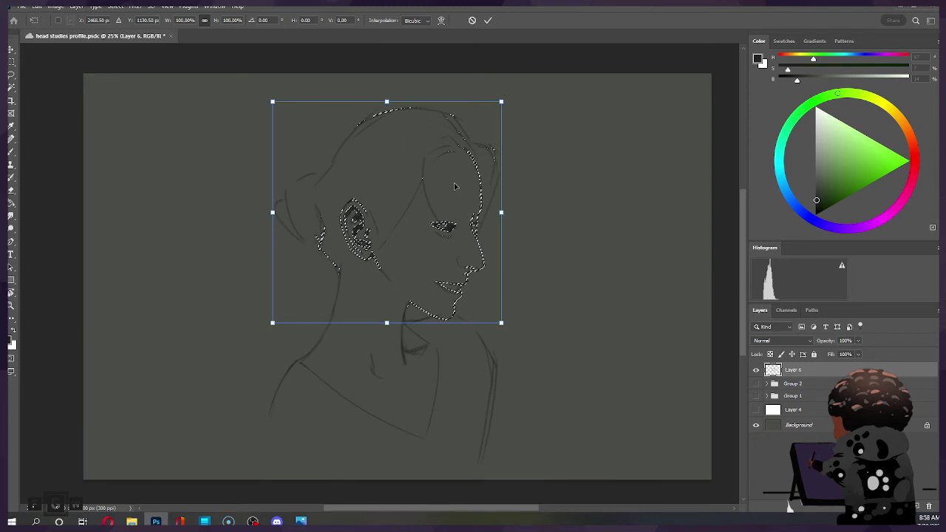
left_click_drag(456, 176, 457, 181)
left_click(488, 20)
key("ctrl+d")
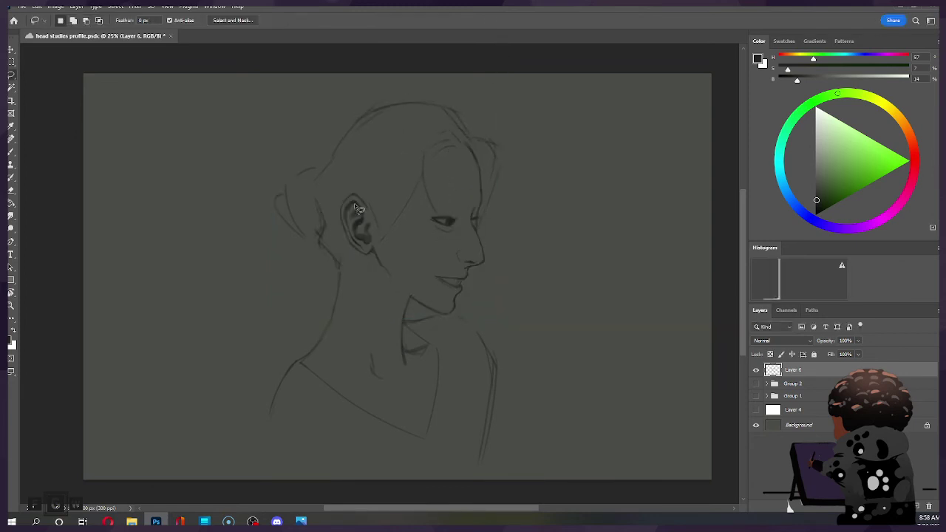
Erase the jawline stroke running down from the earlobe with a smaller eraser.
key("b")
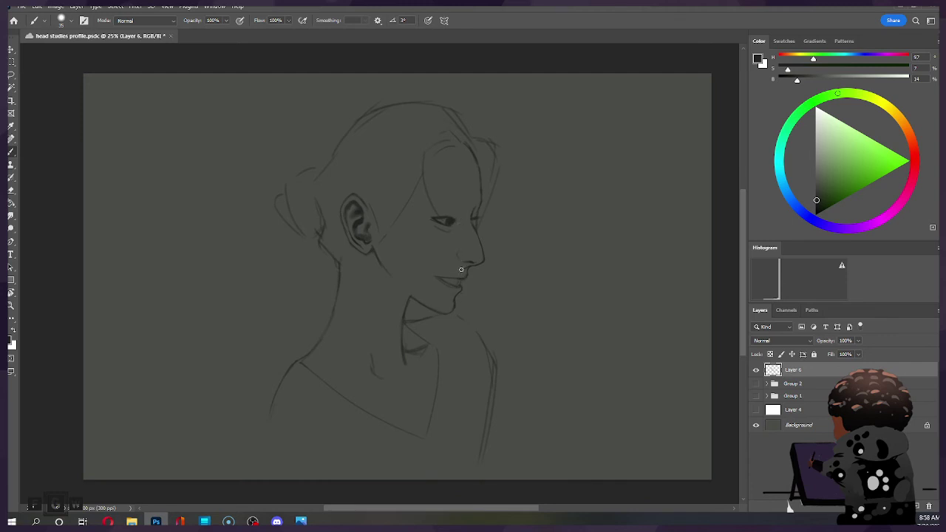
key("e")
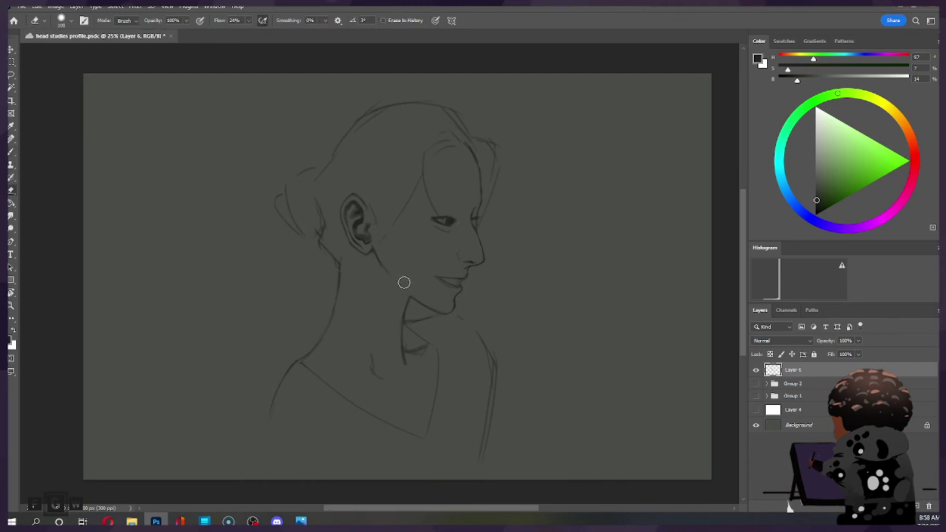
key("bracketleft")
key("bracketleft")
key("bracketleft")
left_click_drag(380, 259, 376, 251)
key("b")
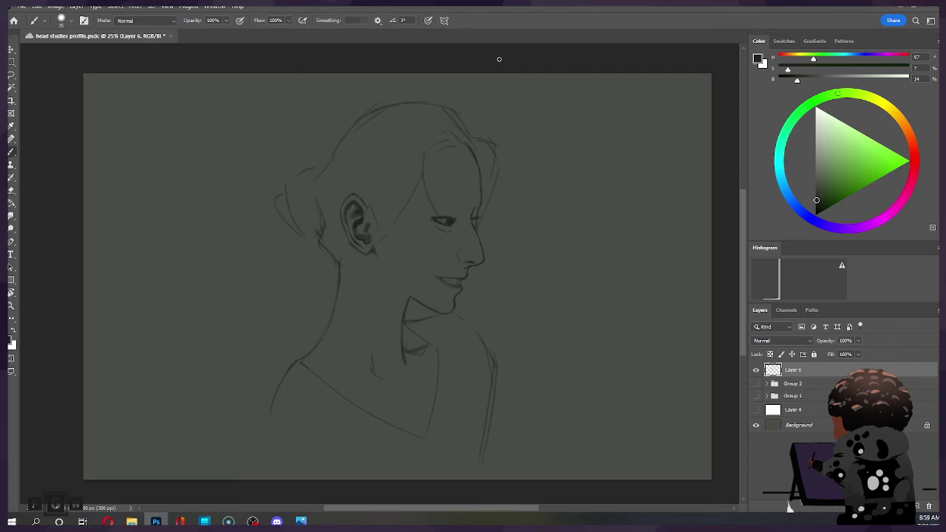
Lasso the hair bun with the back hairline, move it up against the back of the head, and deselect.
key("l")
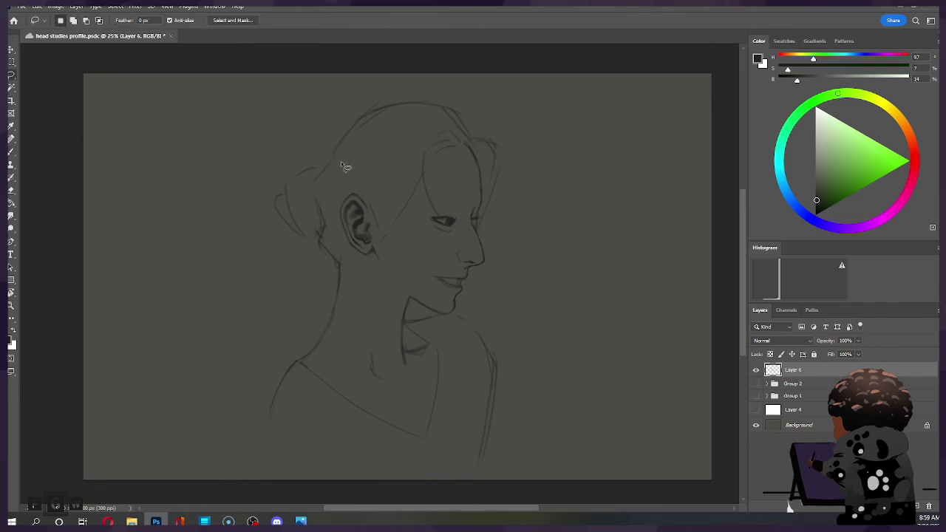
mouse_move(334, 145)
left_mouse_down()
mouse_move(340, 253)
mouse_move(330, 273)
mouse_move(298, 257)
mouse_move(267, 184)
mouse_move(313, 136)
mouse_move(337, 148)
left_mouse_up()
key("ctrl+t")
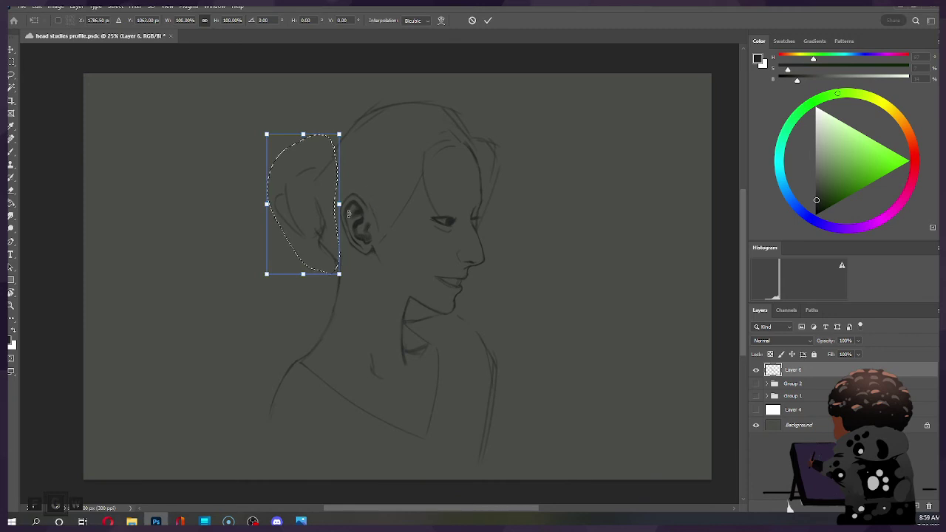
left_click_drag(356, 209, 348, 208)
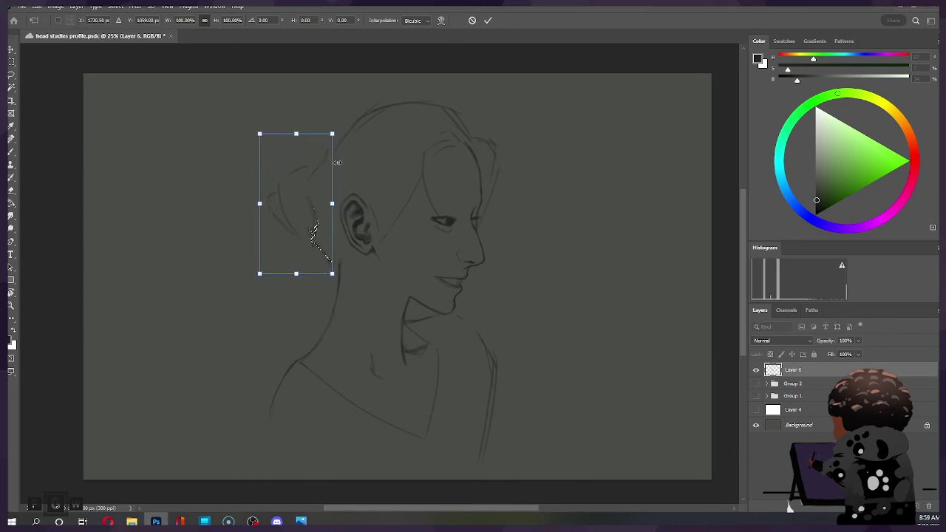
left_click_drag(318, 187, 328, 174)
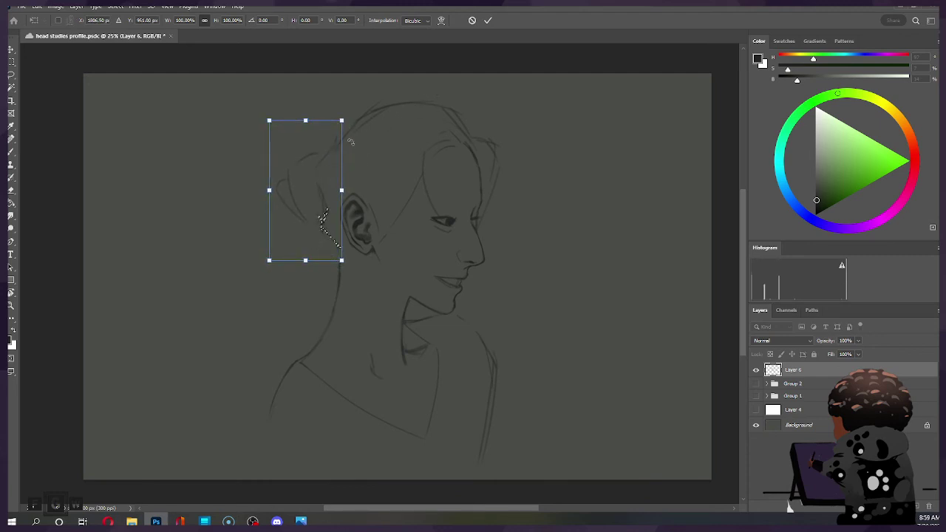
left_click(487, 23)
key("ctrl+d")
Erase the jagged hairline behind the ear and redraw the nape contour from the bun down to the neck.
key("b")
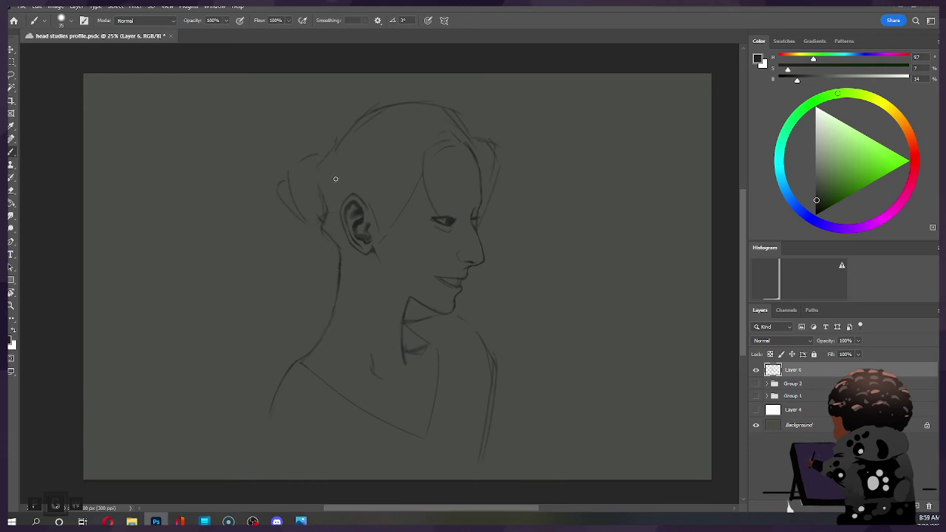
key("e")
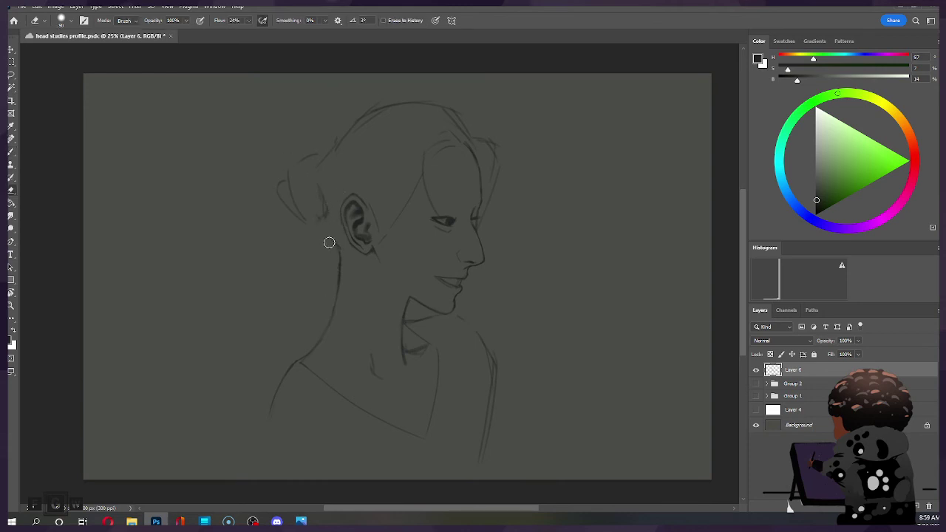
key("b")
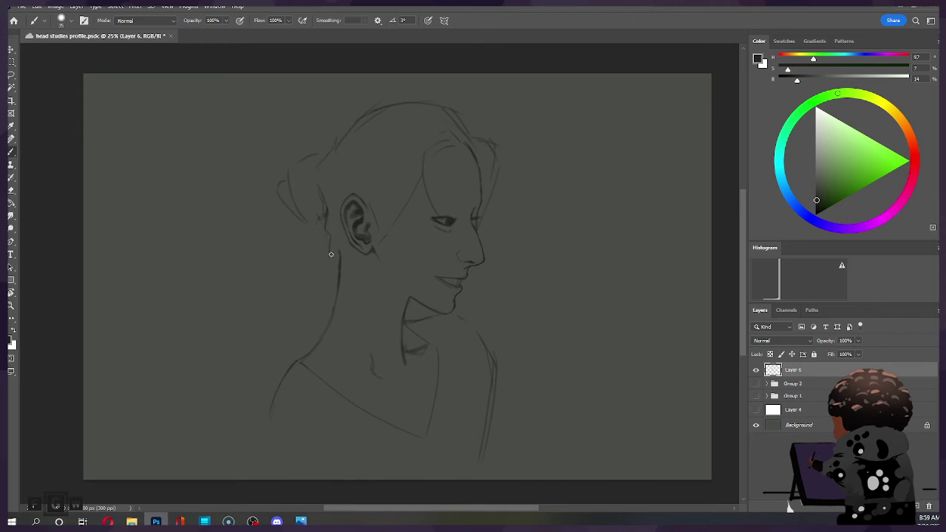
key("ctrl")
key("shift")
left_click_drag(323, 224, 337, 260)
Erase the crown outline and redraw it as a higher, rounder curve from the back of the head towards the forehead.
left_click_drag(374, 108, 431, 103)
key("e")
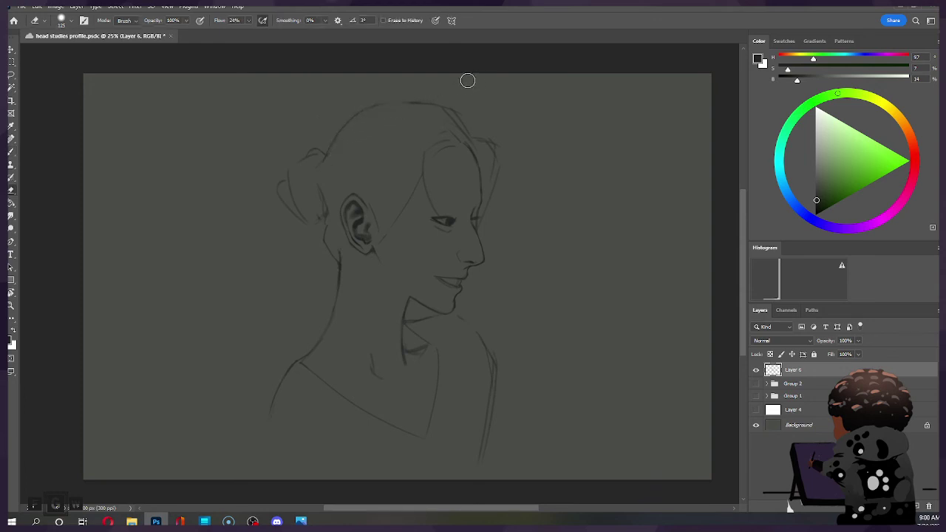
key("b")
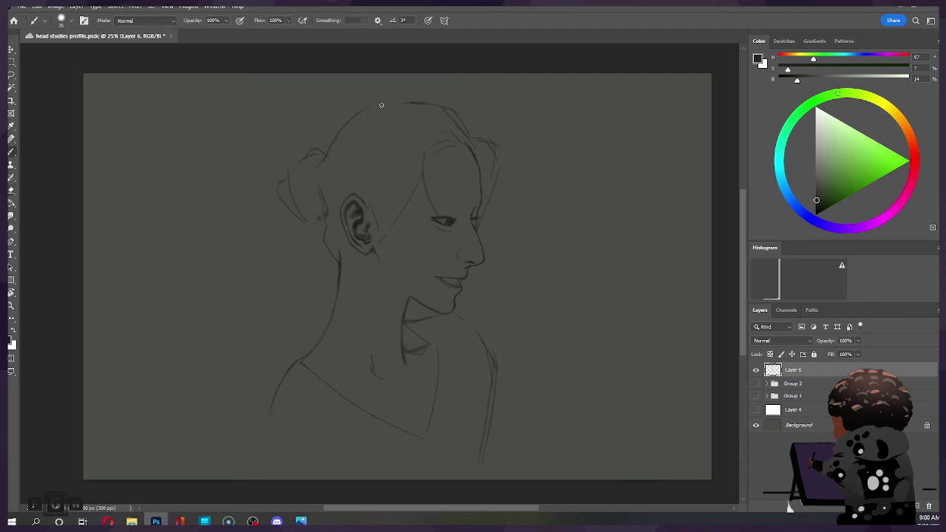
left_click_drag(353, 116, 408, 103)
key("ctrl+z")
left_click_drag(349, 126, 432, 103)
key("ctrl+z")
left_click_drag(363, 123, 443, 103)
key("ctrl+z")
mouse_move(360, 111)
left_mouse_down()
mouse_move(442, 102)
mouse_move(461, 118)
left_mouse_up()
Clean up the old crown line beneath the new curve with a smaller eraser.
key("e")
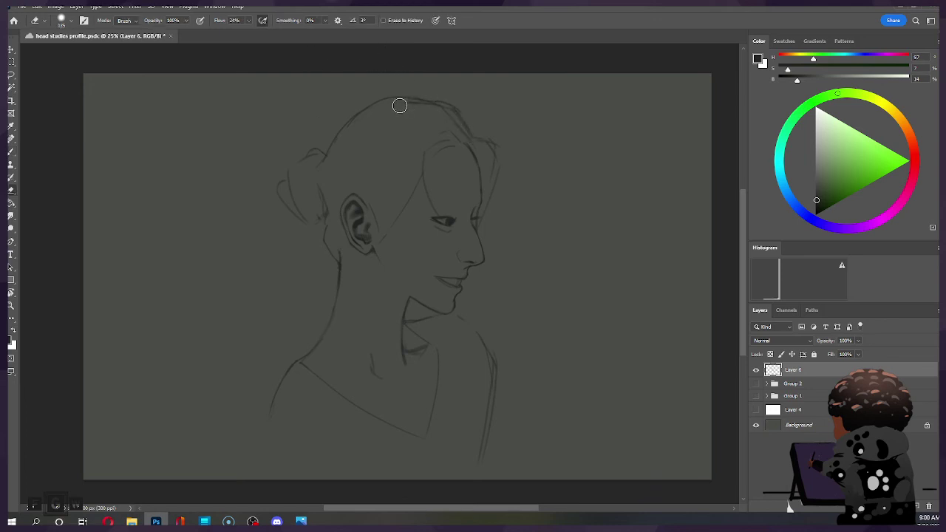
key("bracketleft")
key("bracketleft")
key("bracketleft")
key("bracketleft")
Try to paint dark eyebrows above both eyes, refining their edges with the eraser, and undo them.
key("b")
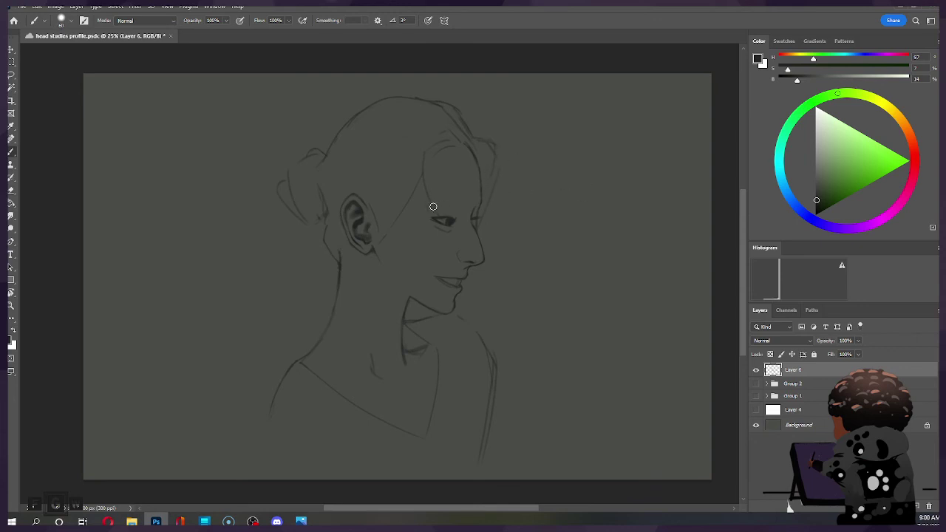
mouse_move(431, 204)
left_mouse_down()
mouse_move(482, 203)
mouse_move(449, 205)
left_mouse_up()
key("ctrl+z")
key("ctrl+z")
left_click_drag(430, 206, 462, 201)
mouse_move(437, 206)
left_mouse_down()
mouse_move(427, 209)
mouse_move(466, 203)
left_mouse_up()
key("shift+alt+q")
key("e")
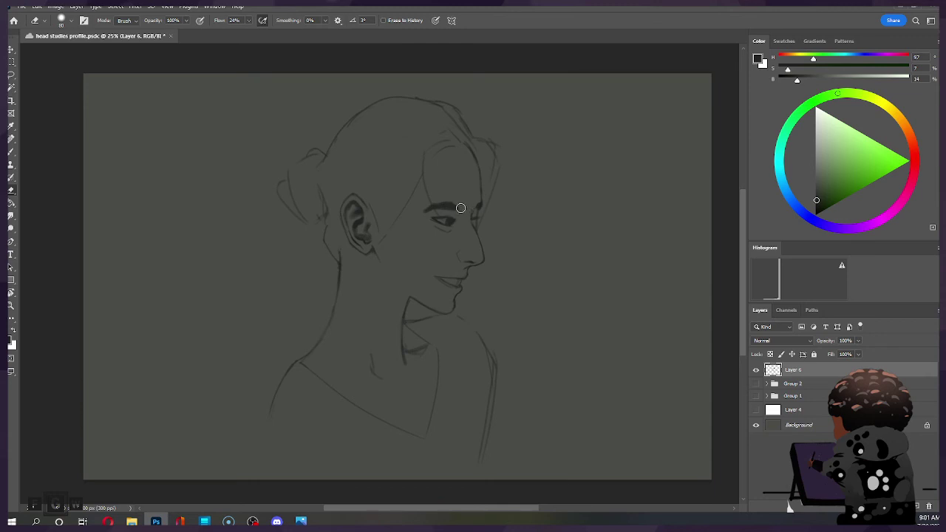
key("b")
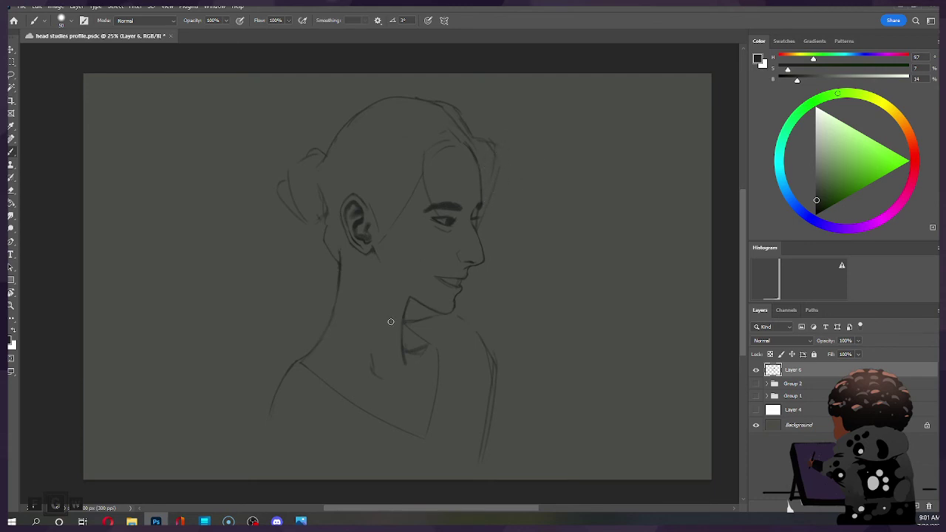
key("ctrl")
key("ctrl+z")
key("ctrl+z")
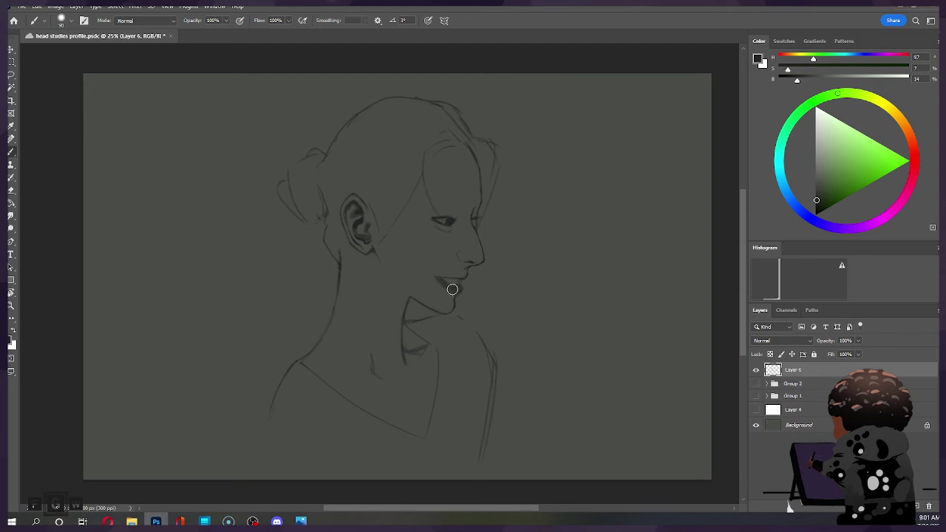
Shade the lower lip with a dark tone and clean its edges with the eraser.
left_click_drag(460, 289, 451, 287)
key("e")
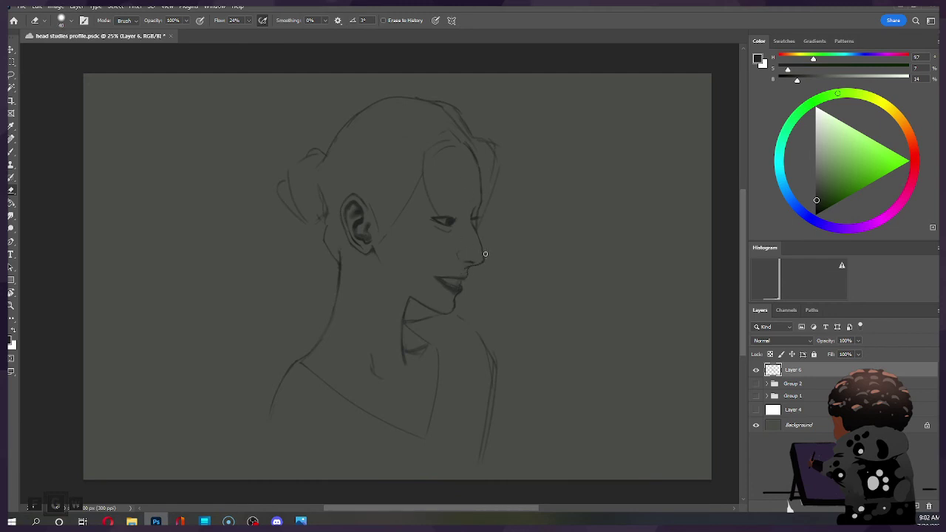
key("b")
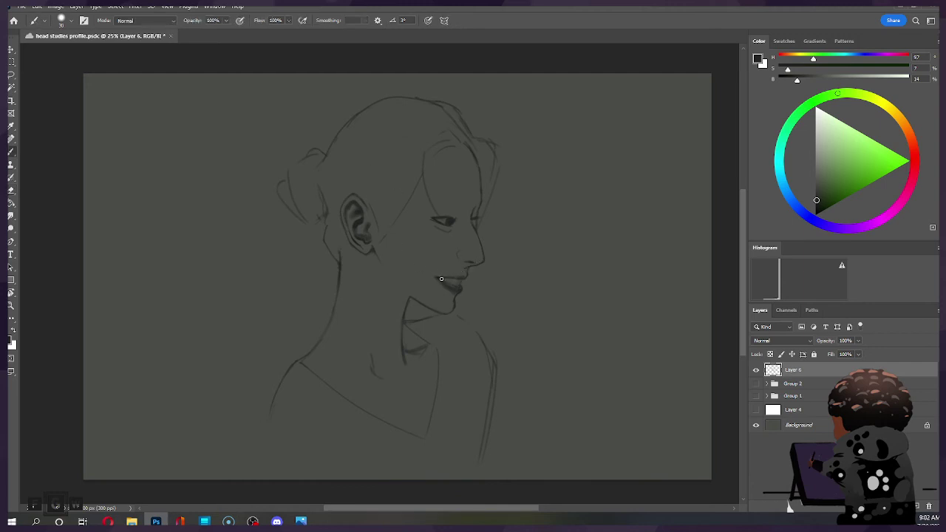
Refine the corner of the mouth and the line between the lips with small brush and eraser strokes.
left_click_drag(438, 278, 451, 281)
key("ctrl")
left_click_drag(439, 276, 451, 287)
key("ctrl+z")
key("e")
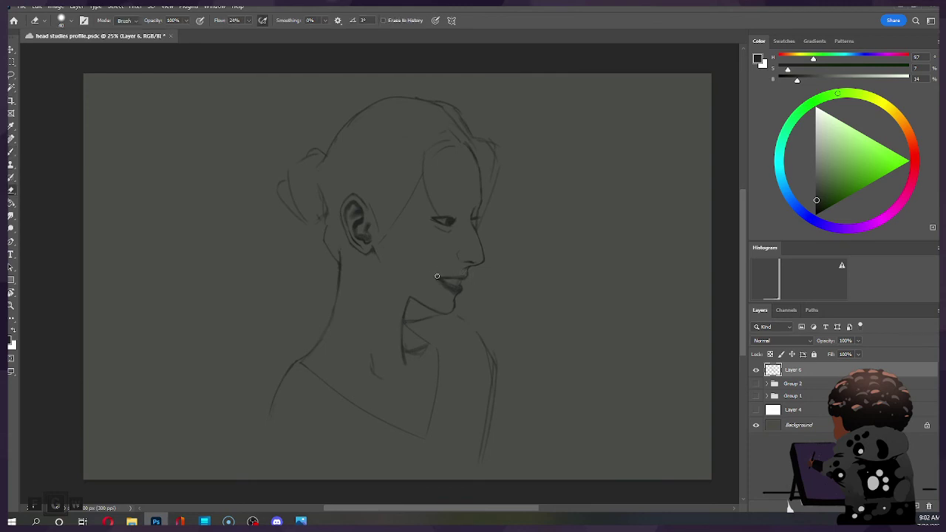
key("ctrl")
key("ctrl")
key("b")
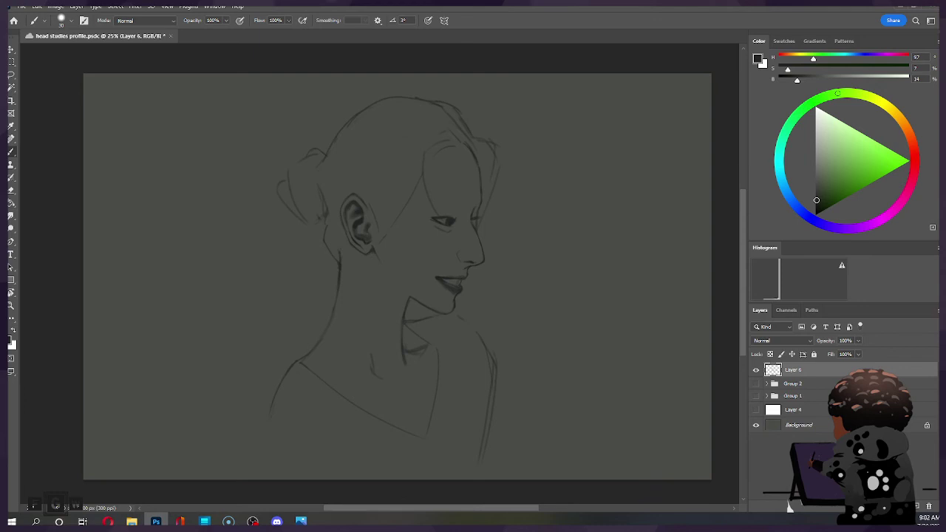
Save the head studies profile document.
key("alt+Tab")
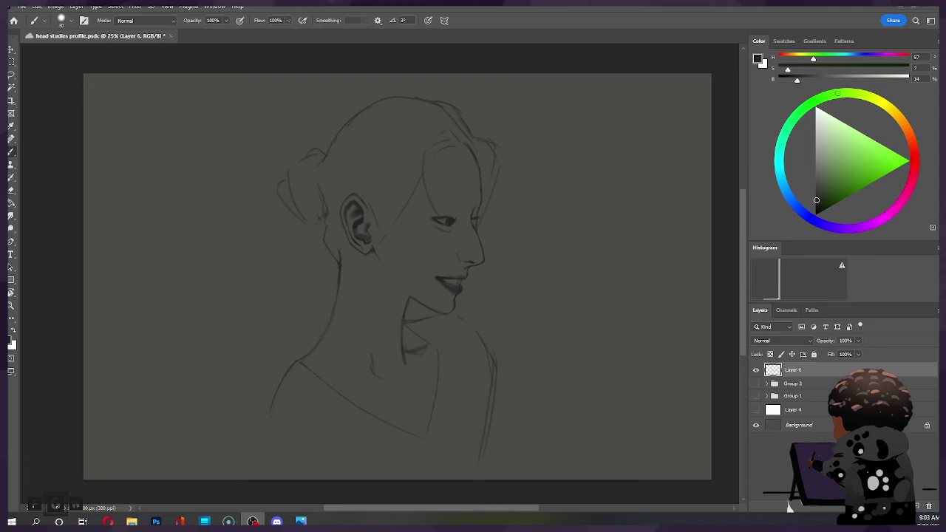
key("ctrl+s")
left_click(789, 507)
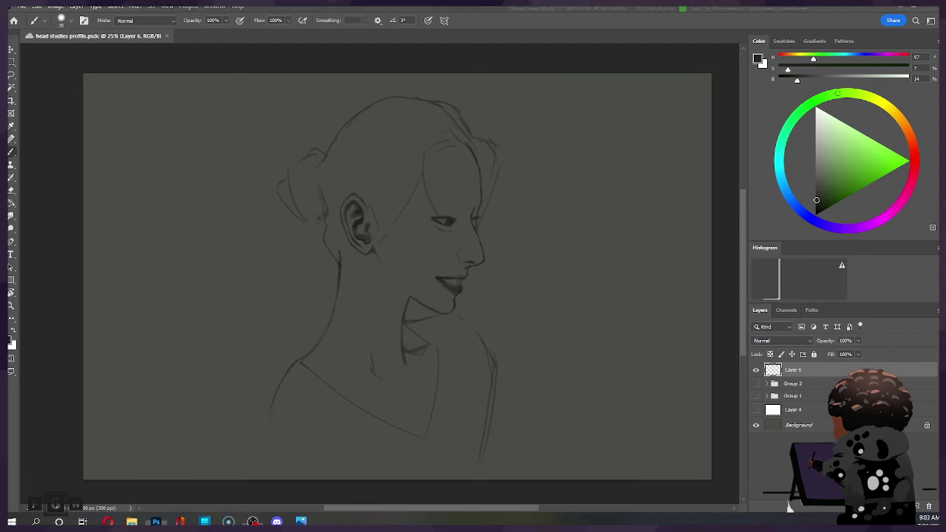
left_click(175, 166)
key("ctrl+z")
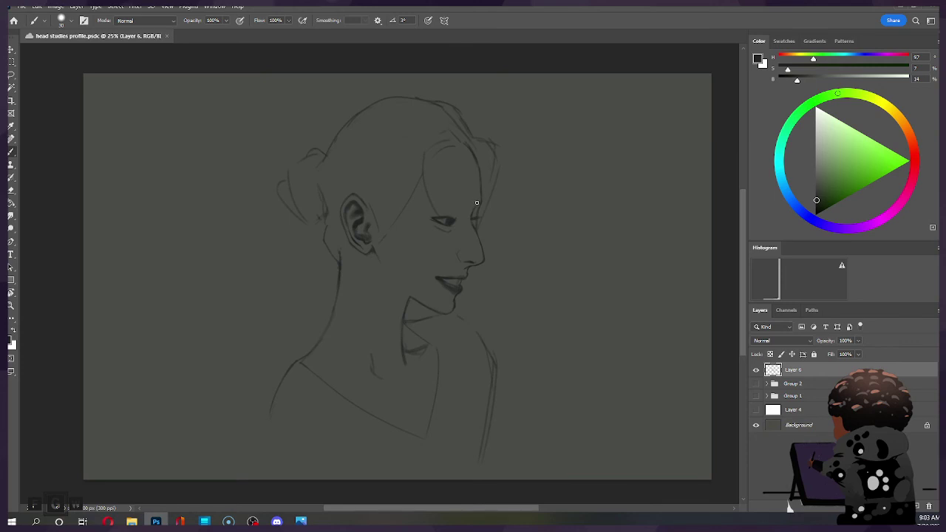
Fill the triangular gap between the neck and the far shoulder with dark shadow, erasing the excess along its edges.
key("bracketright")
key("bracketright")
key("bracketright")
key("bracketright")
key("bracketright")
key("bracketright")
key("bracketright")
key("bracketleft")
key("bracketleft")
key("bracketleft")
key("bracketleft")
key("bracketleft")
key("bracketleft")
key("bracketleft")
key("bracketleft")
key("bracketleft")
left_click_drag(403, 326, 436, 351)
key("e")
left_click_drag(409, 327, 443, 360)
Strengthen the neck line under the jaw and extend the dark shadow's edge towards the chest contour.
key("b")
left_click_drag(410, 297, 409, 319)
key("bracketright")
left_click_drag(426, 349, 435, 353)
key("bracketleft")
key("bracketleft")
key("bracketleft")
key("bracketleft")
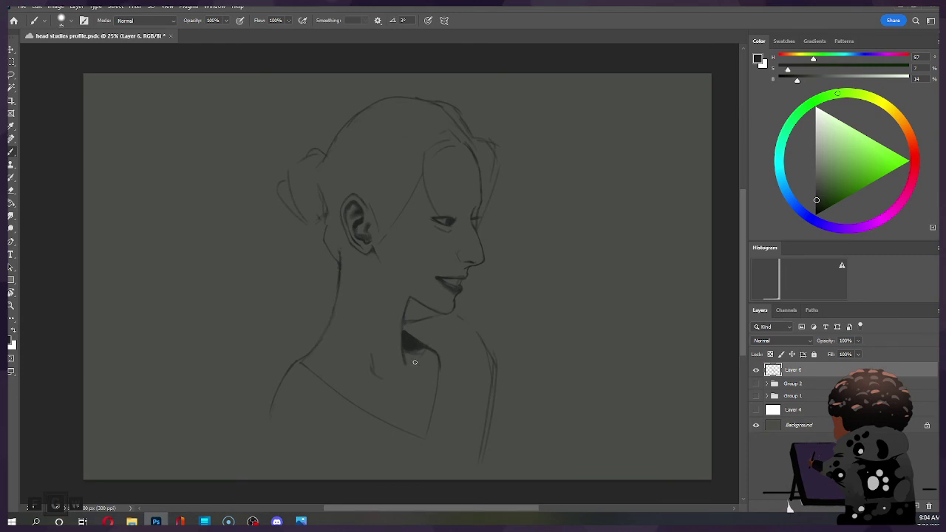
Shade down the vertical chest contour below the neck shadow with a larger brush.
key("bracketright")
key("bracketright")
key("bracketright")
key("bracketright")
key("bracketright")
left_click_drag(434, 389, 437, 374)
key("bracketright")
key("bracketright")
key("bracketright")
left_click_drag(436, 376, 422, 430)
key("ctrl+z")
key("bracketright")
key("bracketright")
mouse_move(435, 357)
left_mouse_down()
mouse_move(430, 437)
mouse_move(439, 393)
left_mouse_up()
Soften the shading along the lower chest contour with the eraser.
key("e")
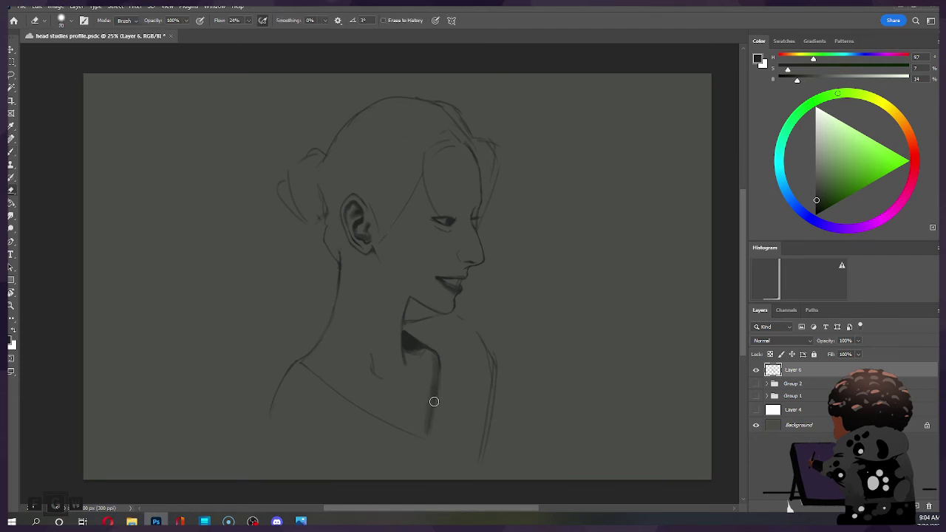
key("bracketright")
left_click_drag(423, 383, 427, 445)
key("bracketleft")
key("bracketleft")
key("bracketleft")
key("bracketleft")
key("bracketleft")
key("bracketleft")
key("bracketleft")
key("bracketleft")
key("bracketleft")
key("bracketleft")
Refine the vertical chest contour below the neck shadow with a smaller brush, trimming its outer edge with the eraser.
key("b")
key("bracketleft")
key("bracketleft")
key("bracketleft")
key("bracketleft")
key("bracketleft")
key("bracketleft")
key("bracketleft")
key("bracketleft")
key("bracketleft")
key("bracketleft")
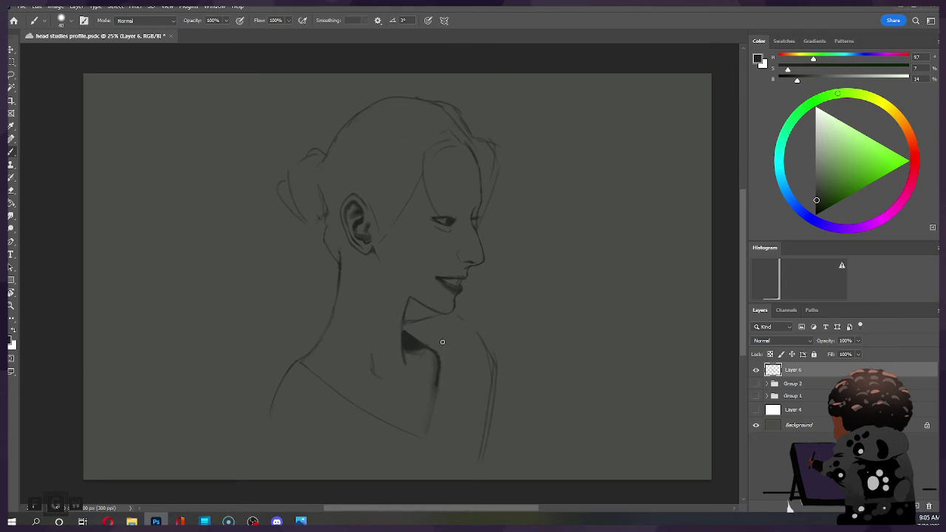
key("e")
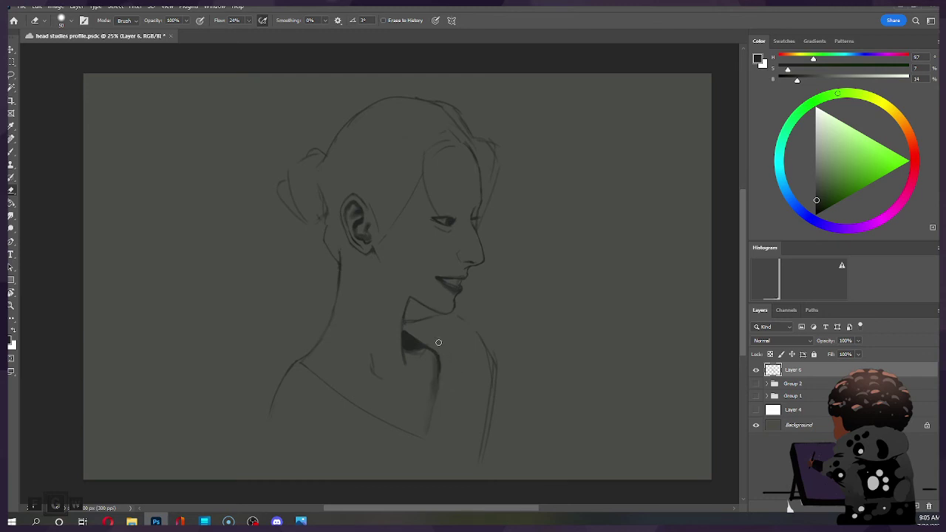
key("bracketleft")
key("b")
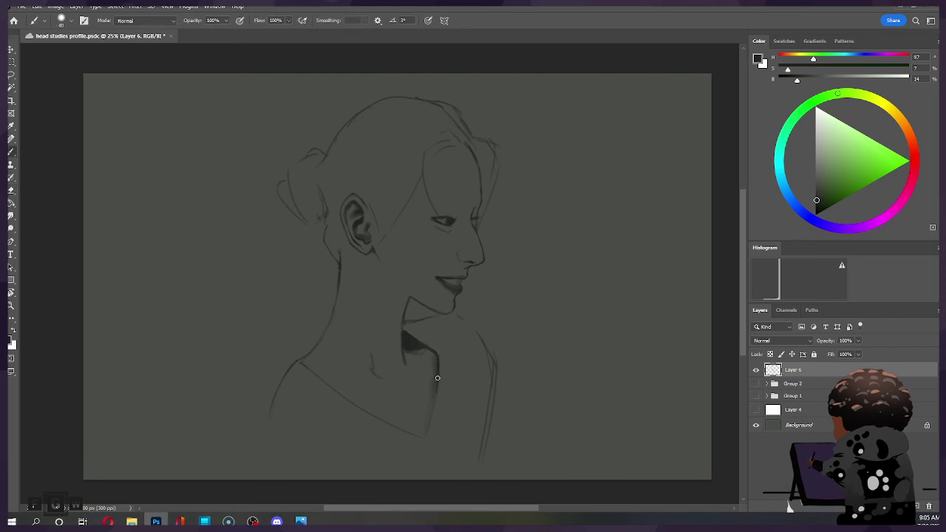
Sharpen the lower chest contour into a thin tapered dark line, erasing the excess beside it.
key("bracketleft")
key("bracketleft")
key("bracketleft")
key("e")
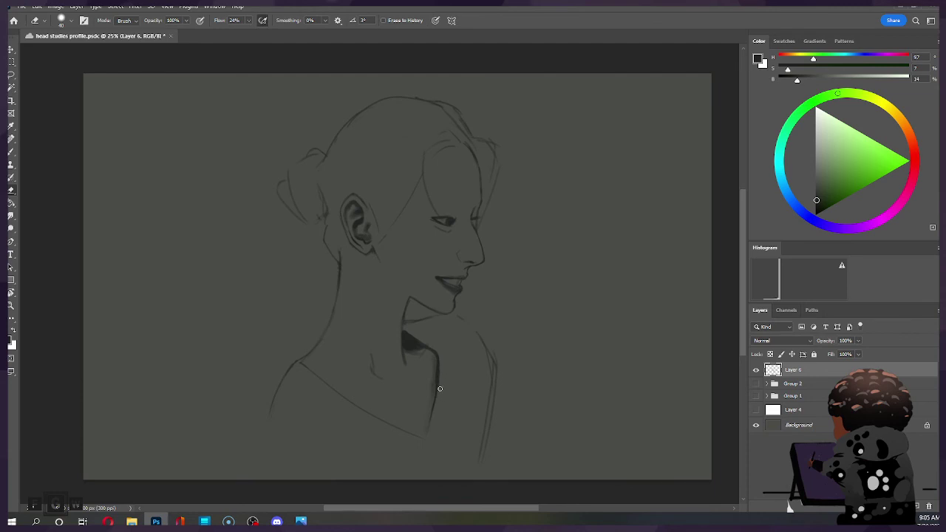
key("]")
key("b")
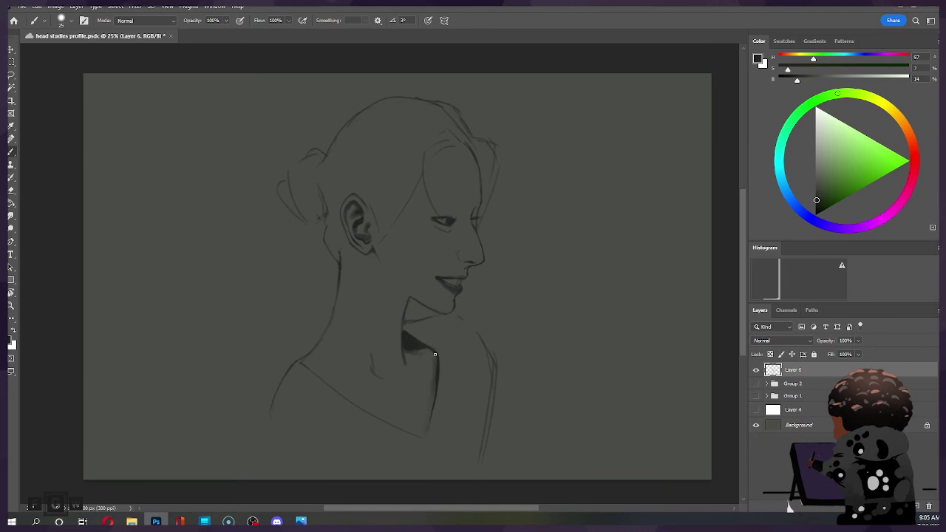
Rework the edge of the neck shadow where it meets the chest contour and touch up the neck-to-shoulder line.
key("e")
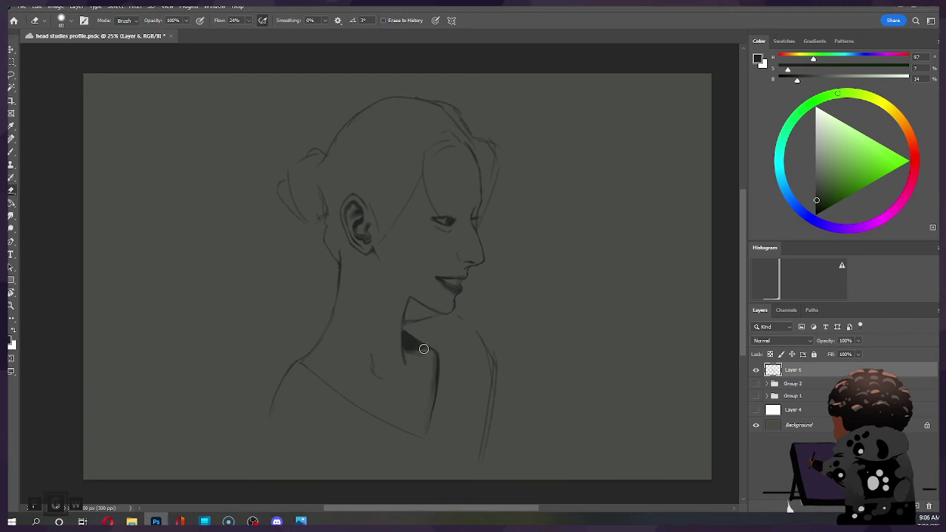
key("b")
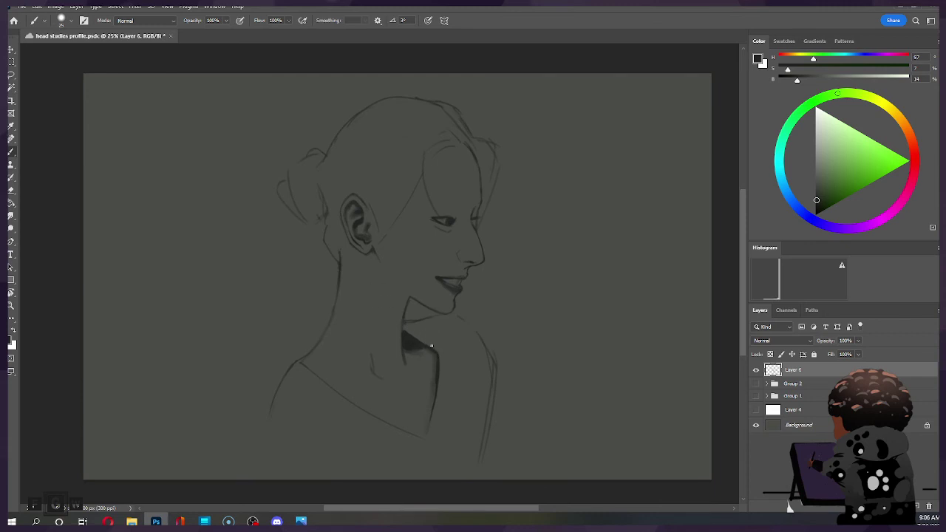
key("e")
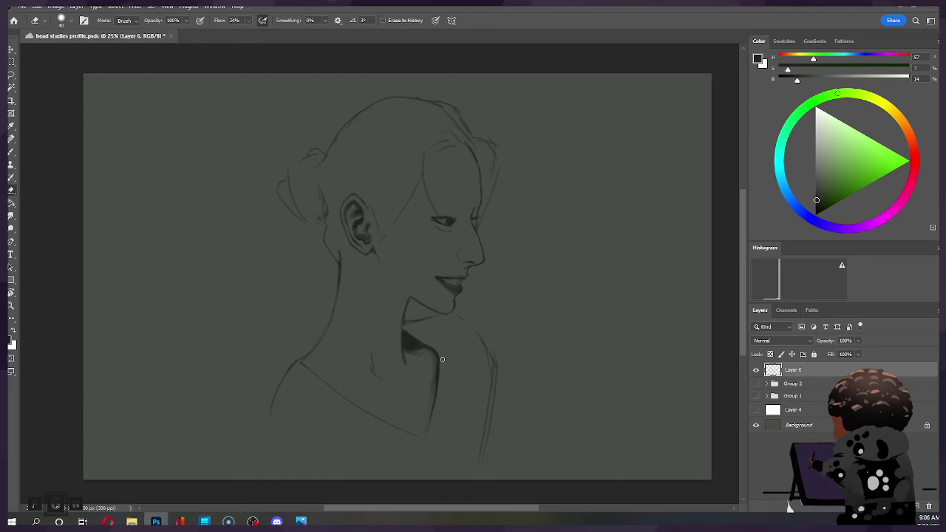
key("b")
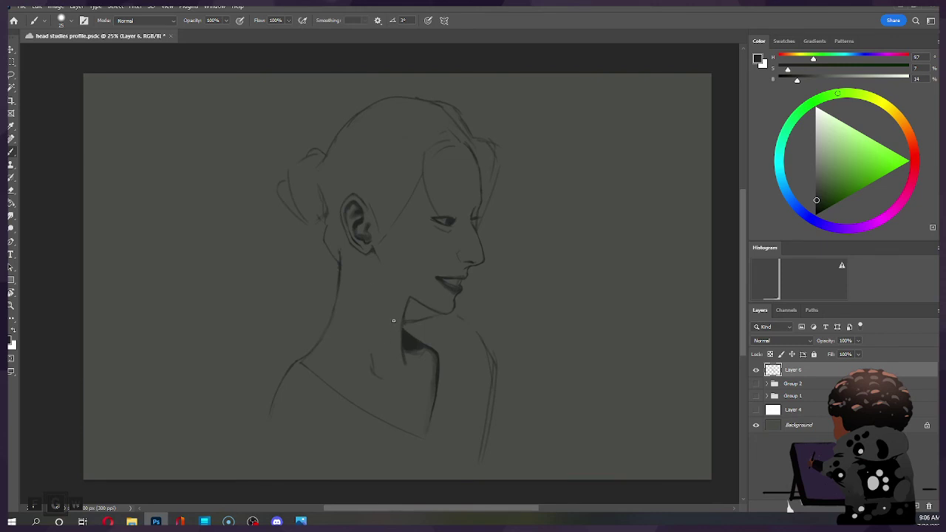
key("e")
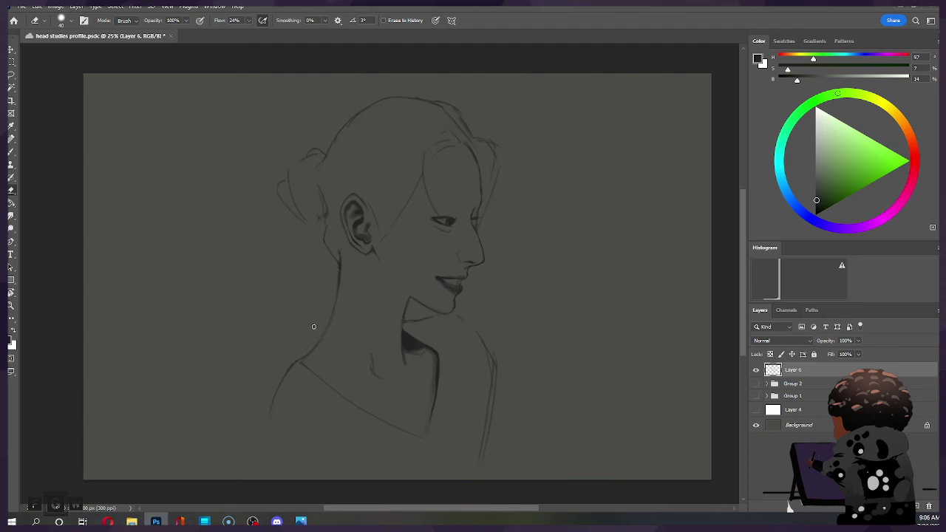
key("b")
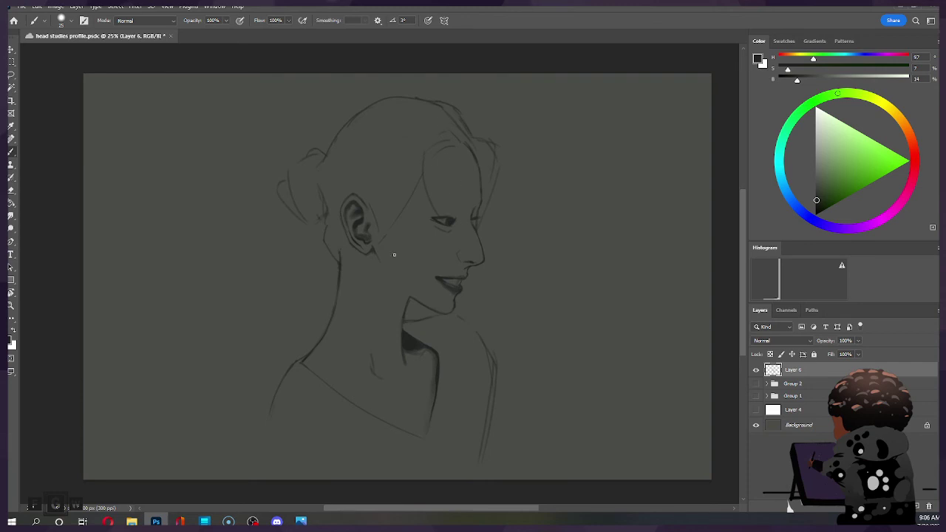
Try shading the cheek with a much larger brush at full flow.
key("bracketright")
key("bracketright")
key("bracketright")
key("bracketright")
key("bracketright")
key("bracketright")
key("bracketright")
key("bracketright")
left_click_drag(447, 243, 423, 311)
key("ctrl+z")
key("ctrl+z")
Lower the brush flow to 39% and try soft shading on the cheek and forehead with a larger brush.
mouse_move(289, 20)
left_mouse_down()
mouse_move(269, 32)
mouse_move(267, 52)
left_mouse_up()
mouse_move(446, 235)
left_mouse_down()
mouse_move(442, 268)
mouse_move(433, 275)
mouse_move(444, 253)
mouse_move(423, 281)
left_mouse_up()
key("ctrl+z")
key("bracketright")
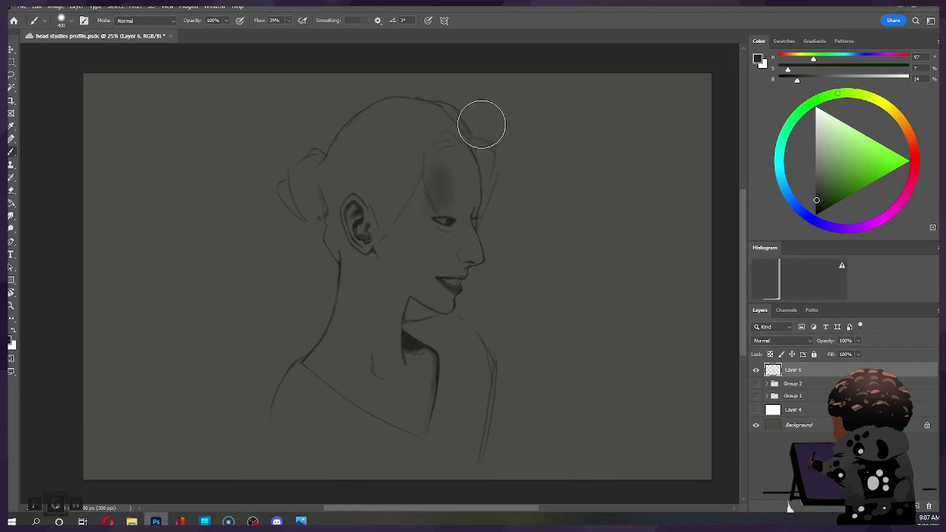
key("bracketright")
key("bracketright")
key("bracketright")
key("bracketright")
key("bracketright")
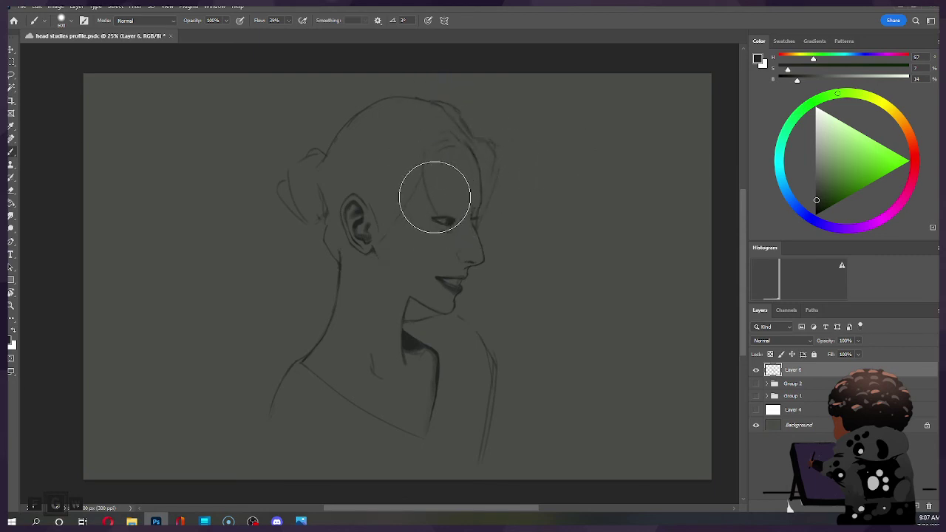
Softly shade the forehead above the eye and the side of the nose with a 300-pixel brush.
key("bracketleft")
key("bracketleft")
key("bracketleft")
key("bracketleft")
key("bracketleft")
key("bracketleft")
key("bracketright")
mouse_move(473, 162)
left_mouse_down()
mouse_move(446, 161)
mouse_move(448, 145)
mouse_move(428, 188)
mouse_move(435, 216)
mouse_move(448, 205)
mouse_move(468, 237)
mouse_move(462, 227)
left_mouse_up()
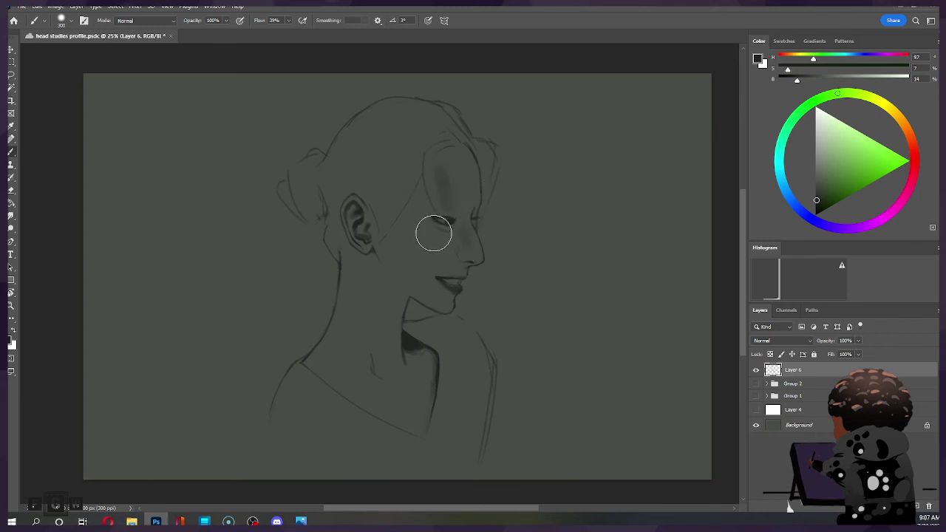
Add soft shading to the cheek under the eye and beside the mouth corner, and reinforce the forehead shadow.
key("bracketleft")
key("bracketleft")
key("bracketright")
key("ctrl+z")
key("bracketright")
key("bracketright")
key("bracketright")
key("bracketleft")
key("bracketleft")
key("bracketleft")
key("bracketleft")
key("bracketleft")
key("bracketleft")
key("bracketleft")
key("bracketleft")
key("bracketleft")
key("bracketleft")
left_click_drag(436, 242, 459, 232)
left_click_drag(448, 161, 444, 207)
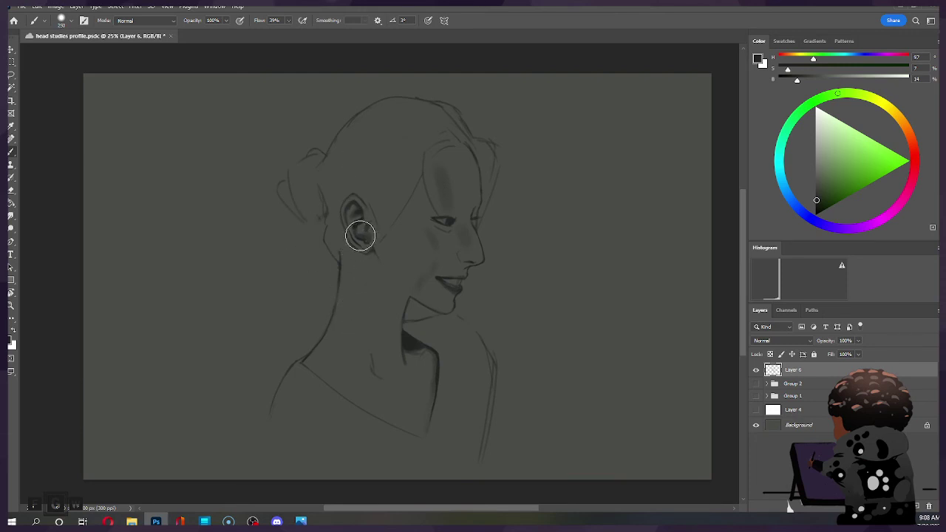
Sketch short strokes in front of the earlobe and along the hairline behind the ear with a small brush.
key("bracketright")
key("bracketleft")
key("bracketleft")
key("bracketleft")
key("bracketleft")
key("bracketleft")
key("bracketleft")
key("bracketleft")
key("bracketleft")
key("bracketleft")
key("bracketleft")
key("ctrl")
key("ctrl")
Redraw the front hair contour above the forehead with a fuller outward curve.
key("e")
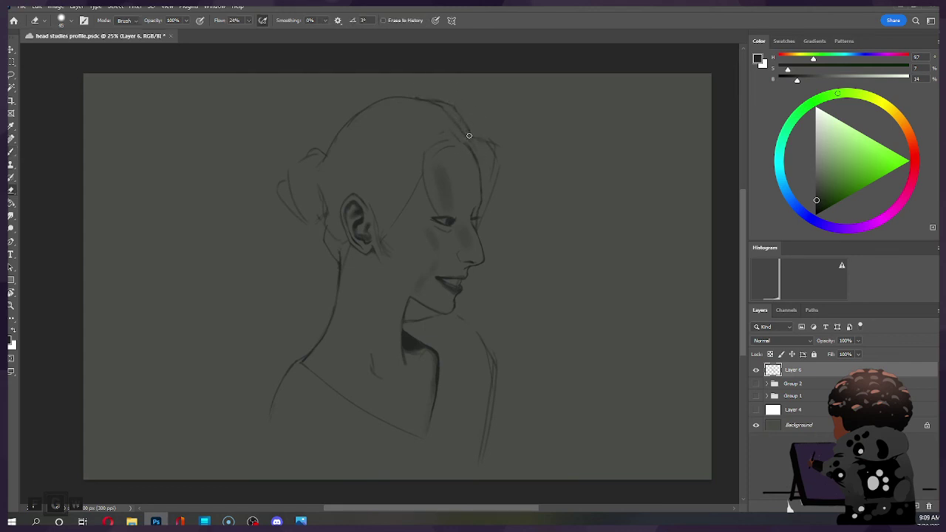
key("b")
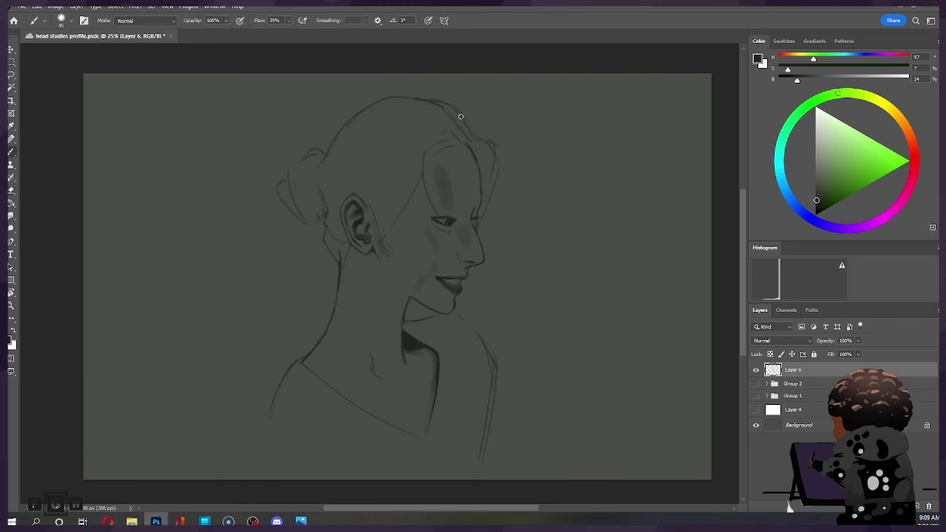
key("e")
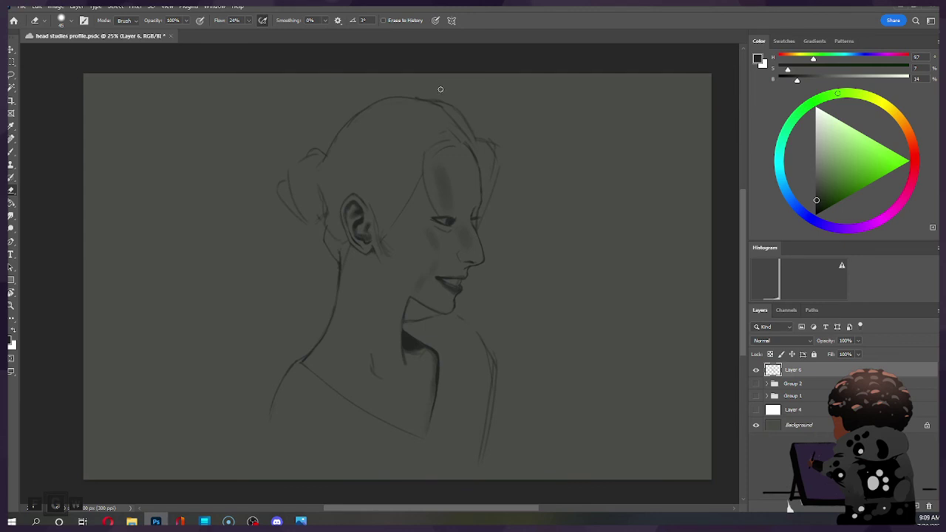
key("b")
left_click_drag(442, 122, 451, 106)
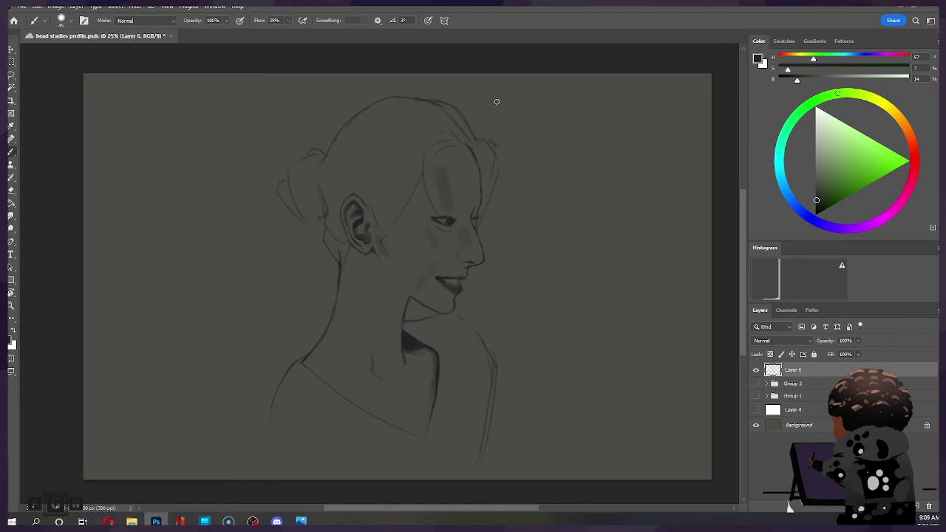
Erase the outer hair curve above the forehead and redraw it as a smooth continuation of the crown line.
key("ctrl")
key("shift")
key("e")
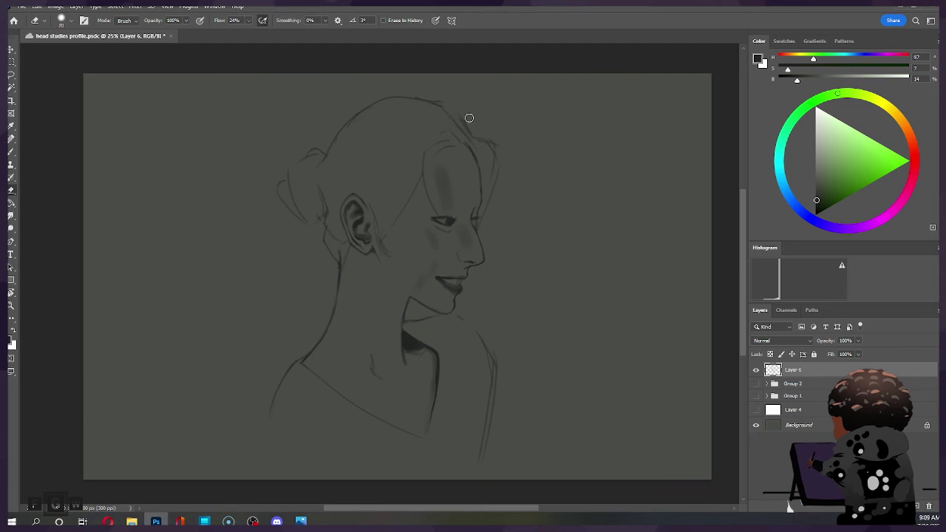
key("b")
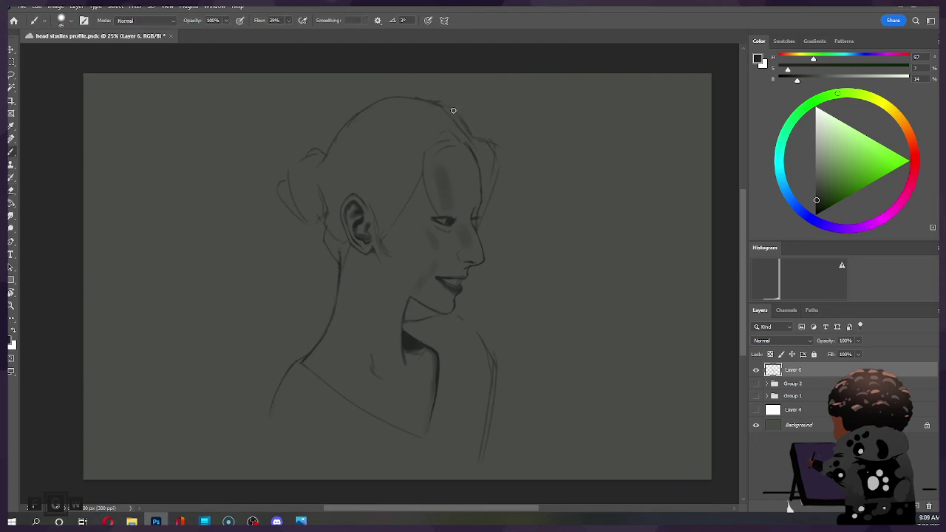
key("e")
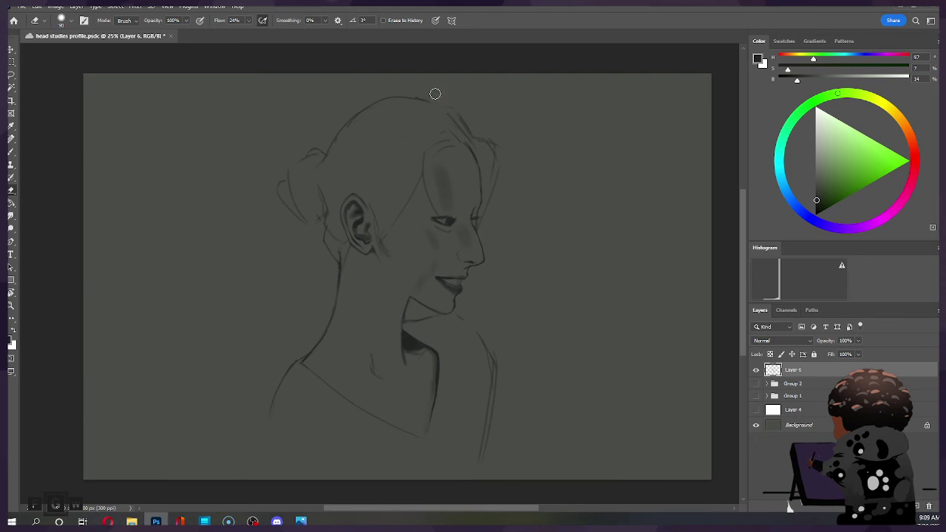
key("b")
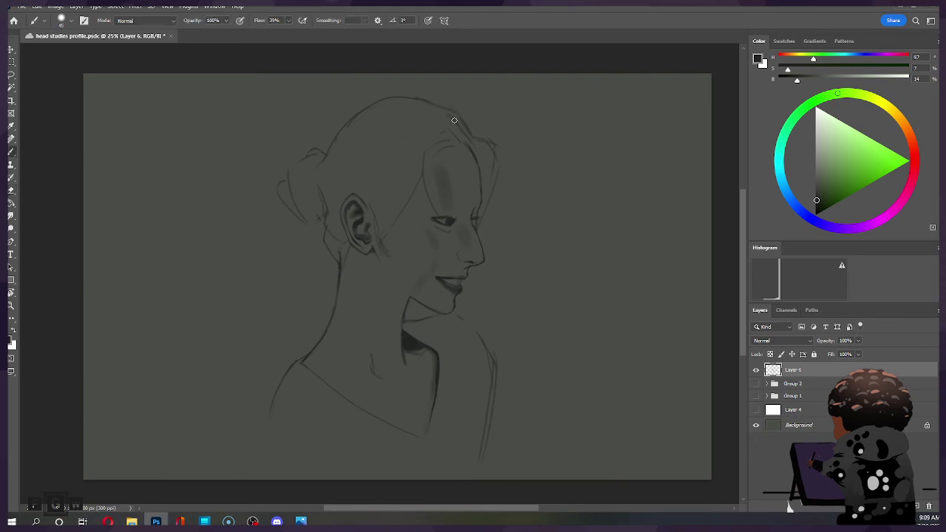
key("e")
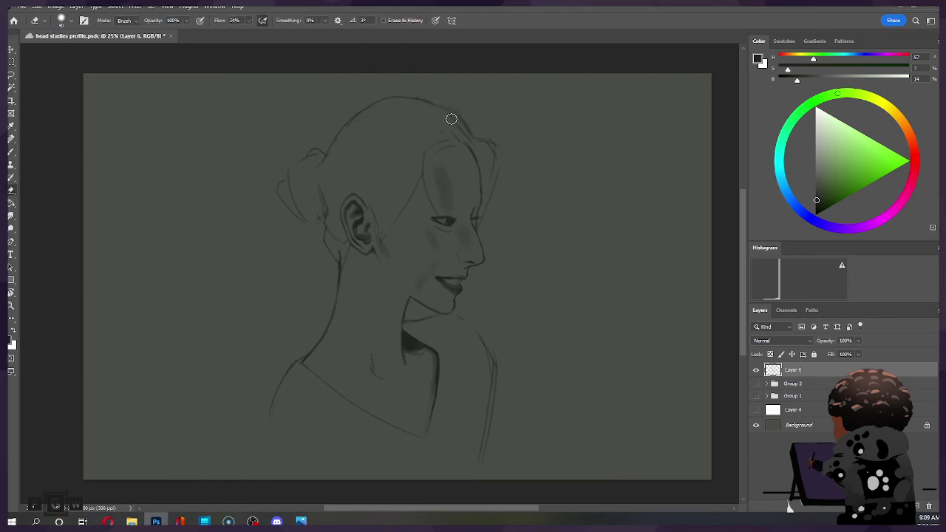
Add a small hair tuft at the top of the forehead and redraw the hanging front lock closer to the face.
key("b")
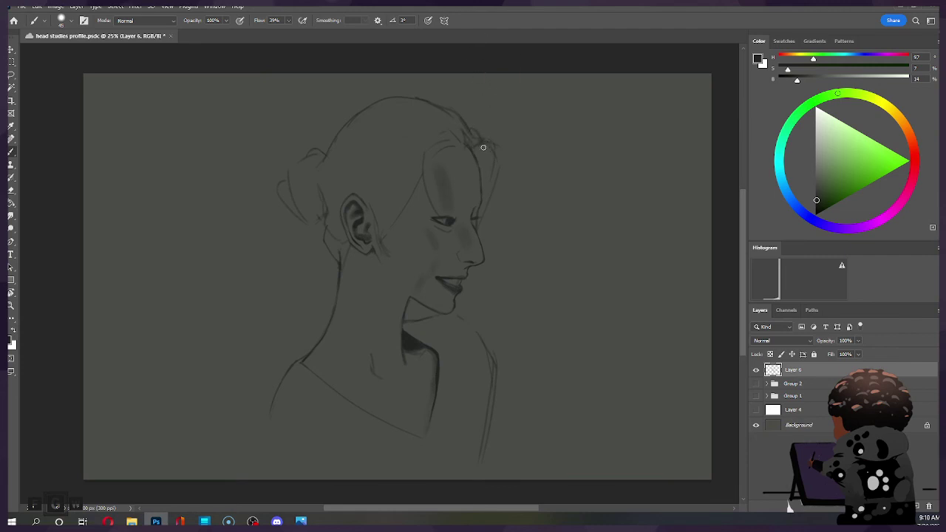
left_click_drag(486, 144, 492, 181)
key("e")
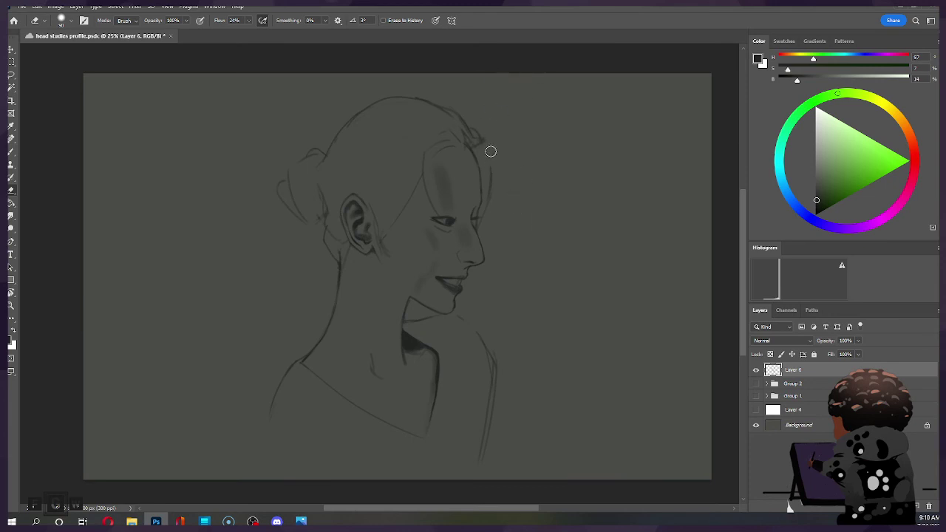
key("b")
left_click_drag(488, 160, 487, 201)
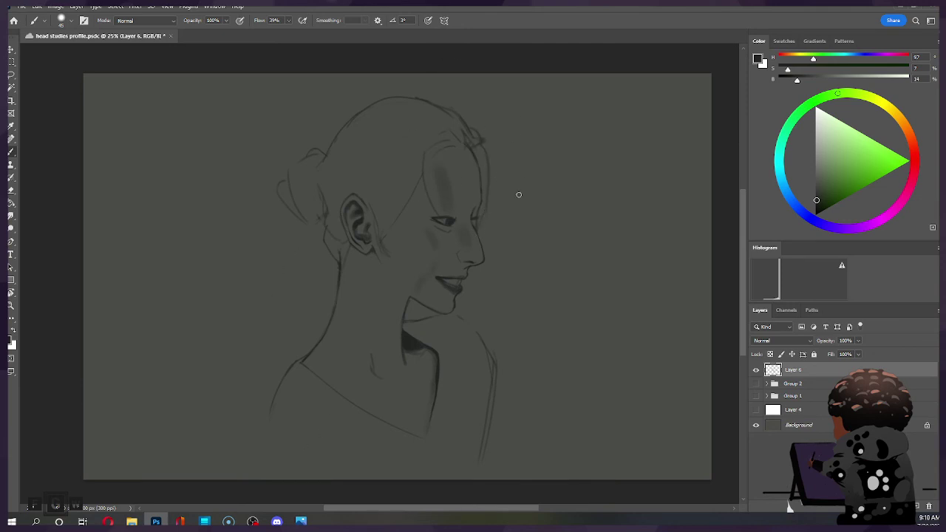
Lightly shade the temple beside the hairline with a large soft brush, enlarging it to 600 pixels.
key("bracketright")
key("bracketright")
key("bracketright")
key("bracketright")
key("bracketright")
key("bracketright")
key("bracketright")
key("bracketright")
key("bracketright")
key("bracketright")
key("bracketright")
key("bracketright")
mouse_move(423, 162)
left_mouse_down()
mouse_move(429, 185)
mouse_move(422, 180)
left_mouse_up()
key("bracketright")
key("bracketright")
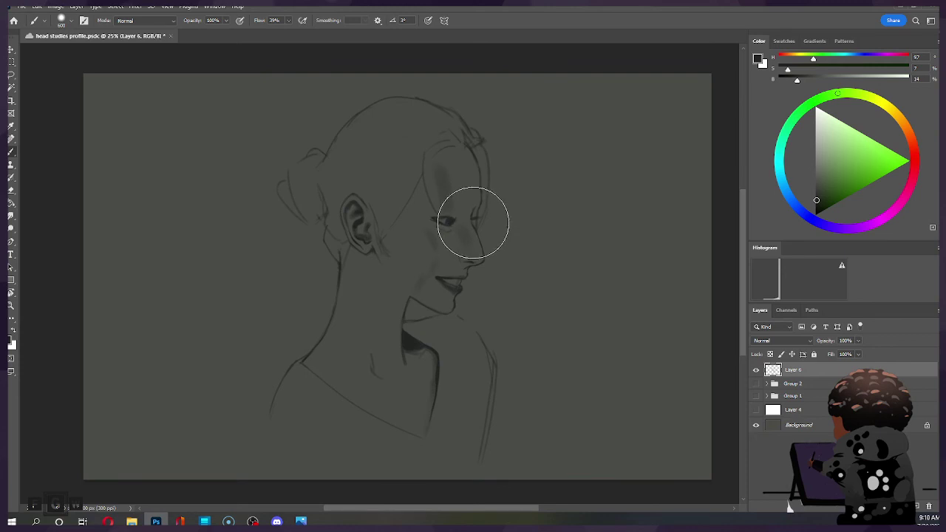
Softly shade the far brow and the bridge of the nose, reducing the brush size.
mouse_move(471, 220)
left_mouse_down()
mouse_move(479, 190)
mouse_move(479, 222)
left_mouse_up()
key("bracketleft")
key("bracketleft")
key("bracketleft")
key("bracketleft")
key("bracketleft")
key("bracketleft")
key("bracketleft")
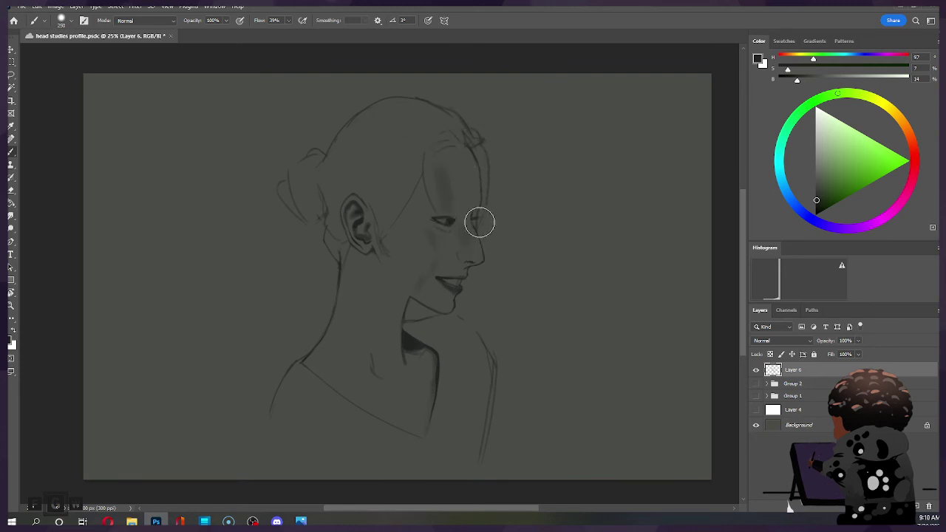
key("bracketleft")
key("bracketleft")
Adjust the brush flow, trying 100% and settling on 55%.
left_click(288, 21)
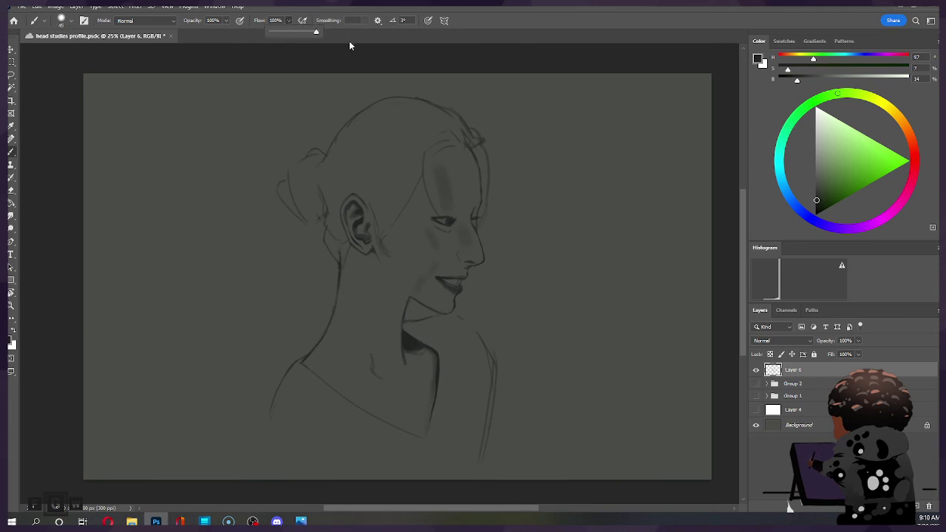
left_click(410, 64)
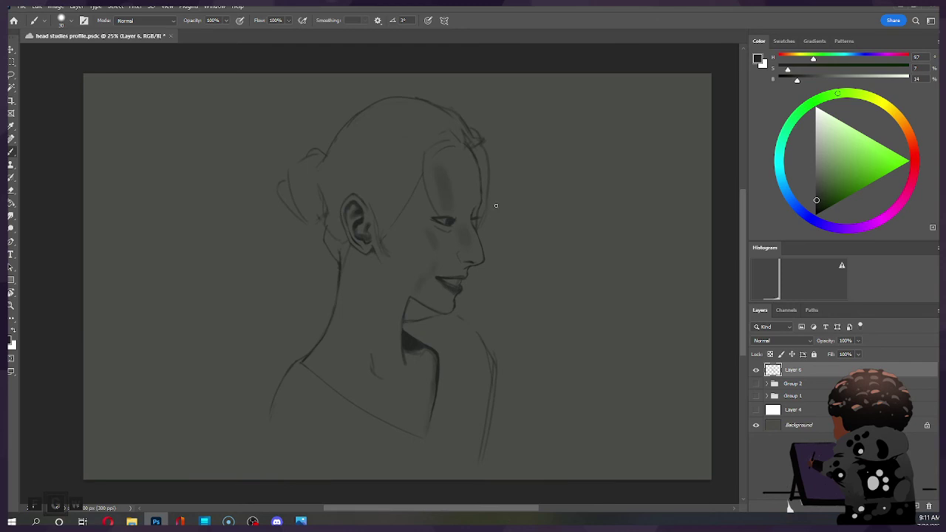
left_click(287, 20)
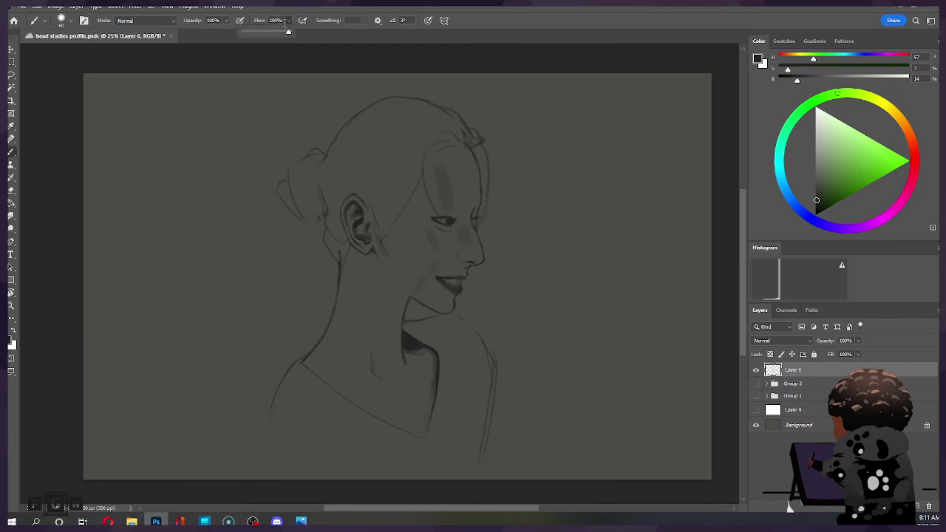
left_click_drag(264, 31, 271, 32)
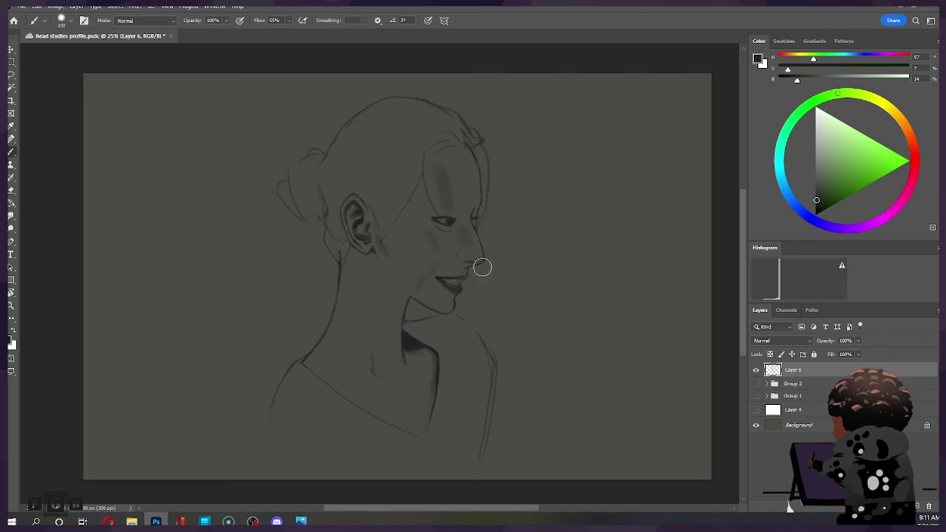
Softly shade the cheekbone between the ear and the eye with a larger brush.
key("bracketleft")
key("bracketright")
key("bracketright")
key("bracketright")
key("bracketright")
key("bracketright")
left_click_drag(408, 214, 422, 229)
key("bracketright")
key("bracketright")
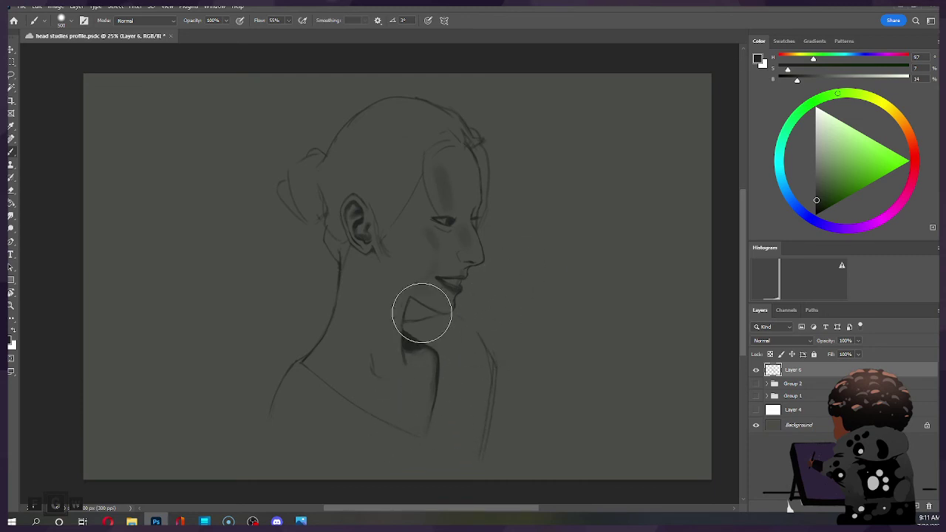
Darken the cheek beside the mouth corner with soft shading, adjusting the brush size.
key("bracketleft")
key("bracketleft")
key("bracketleft")
key("bracketright")
key("bracketright")
key("bracketright")
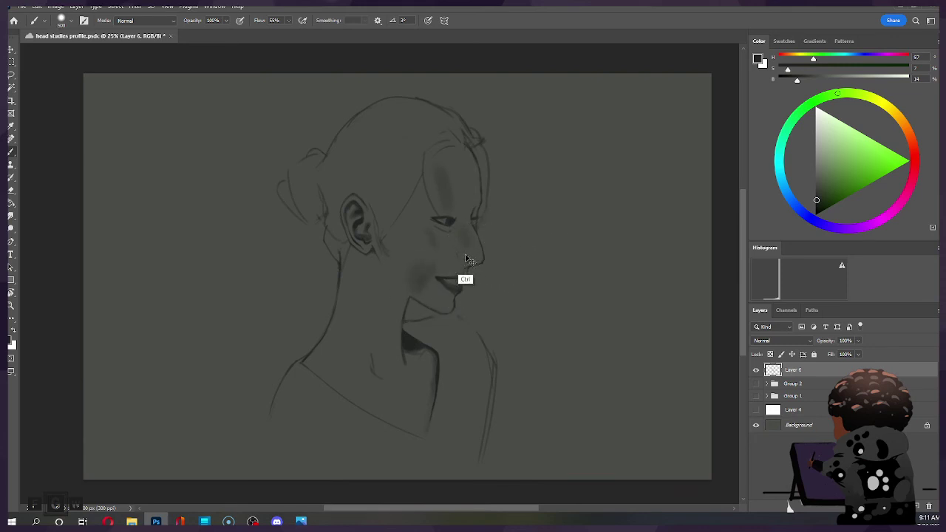
Lower the brush flow to 38% and soften the shading beside the mouth corner with the Eraser.
left_click(288, 21)
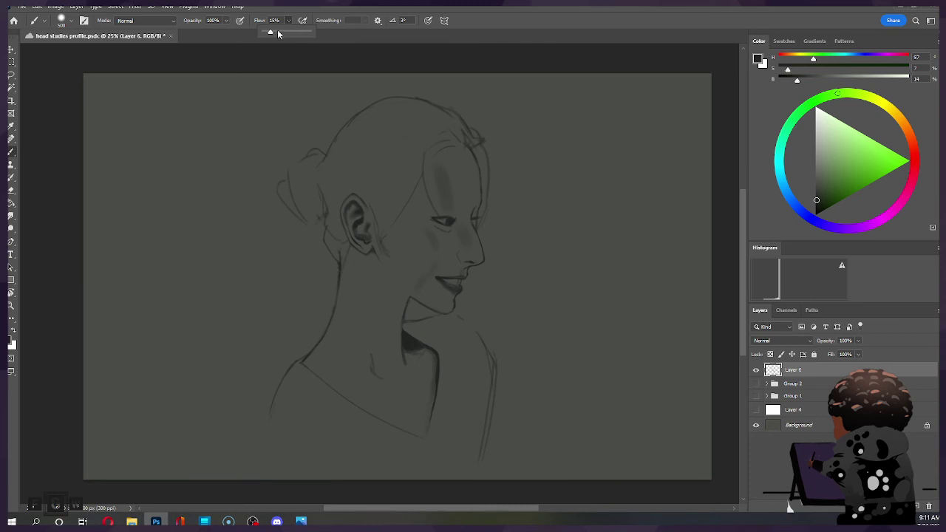
left_click(351, 74)
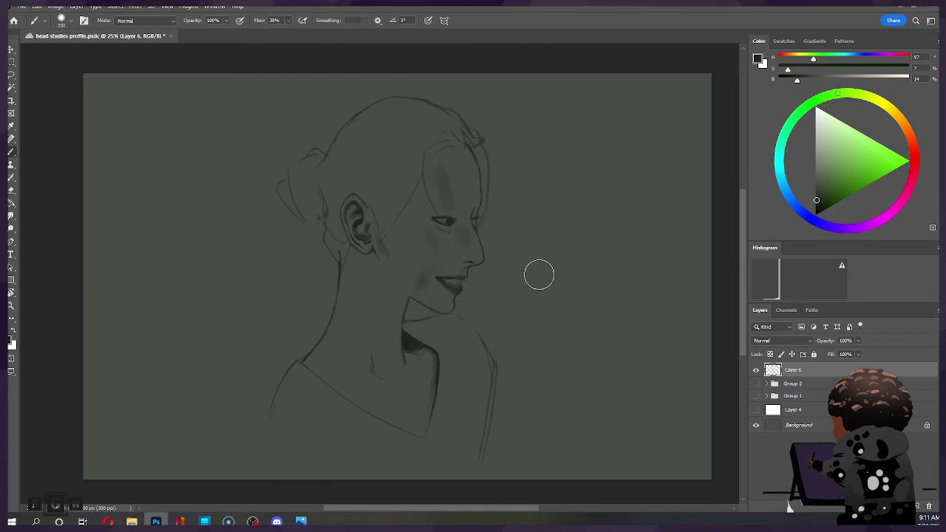
key("e")
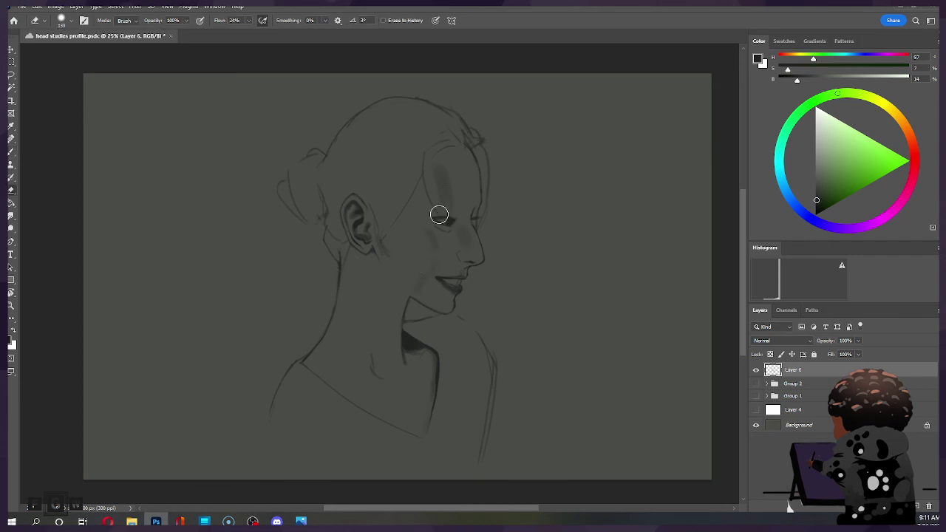
key("bracketright")
key("bracketright")
key("bracketright")
key("bracketright")
key("bracketright")
Softly shade the cheek beside the mouth corner with a medium soft brush.
key("b")
key("bracketleft")
key("bracketleft")
key("bracketleft")
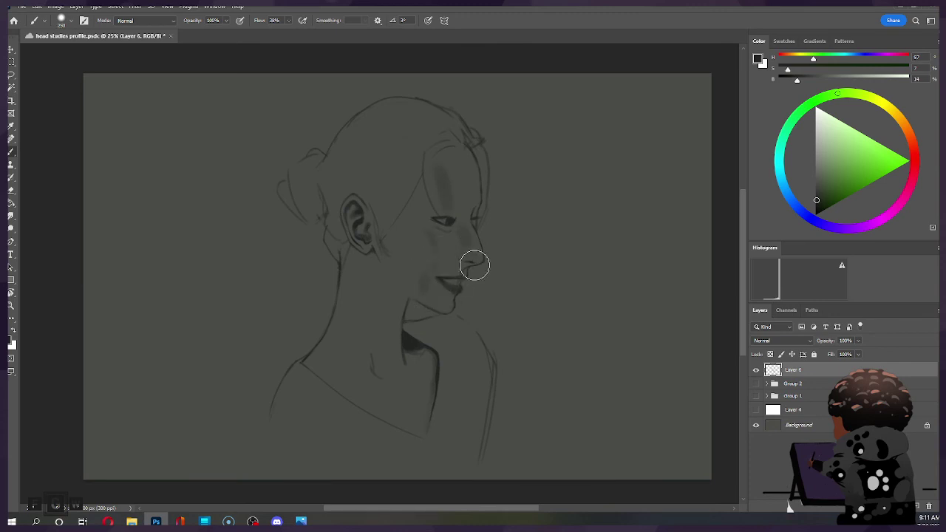
left_click_drag(426, 273, 447, 290)
key("ctrl")
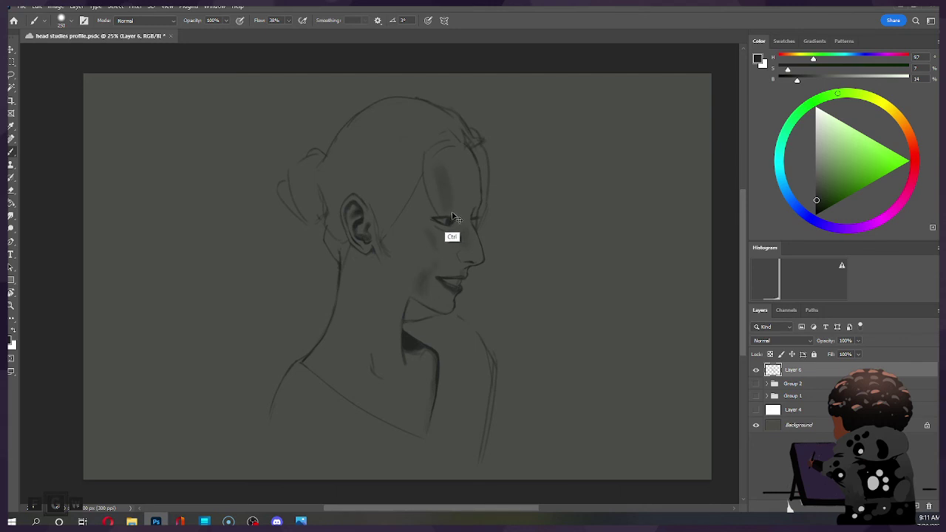
Try soft shading on the cheek below the near eye, testing larger and smaller brush sizes.
left_click_drag(421, 222, 435, 257)
key("bracketright")
key("bracketright")
key("bracketright")
key("bracketright")
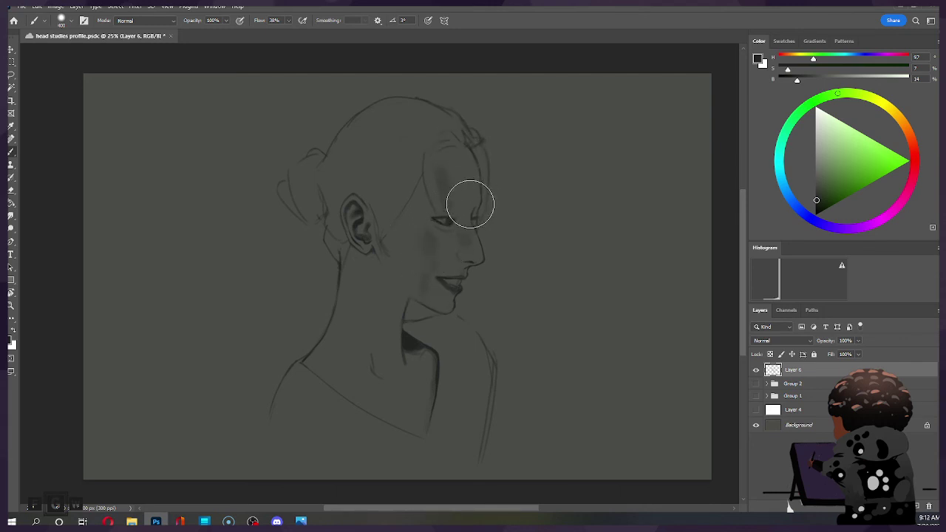
key("bracketleft")
key("bracketleft")
key("bracketleft")
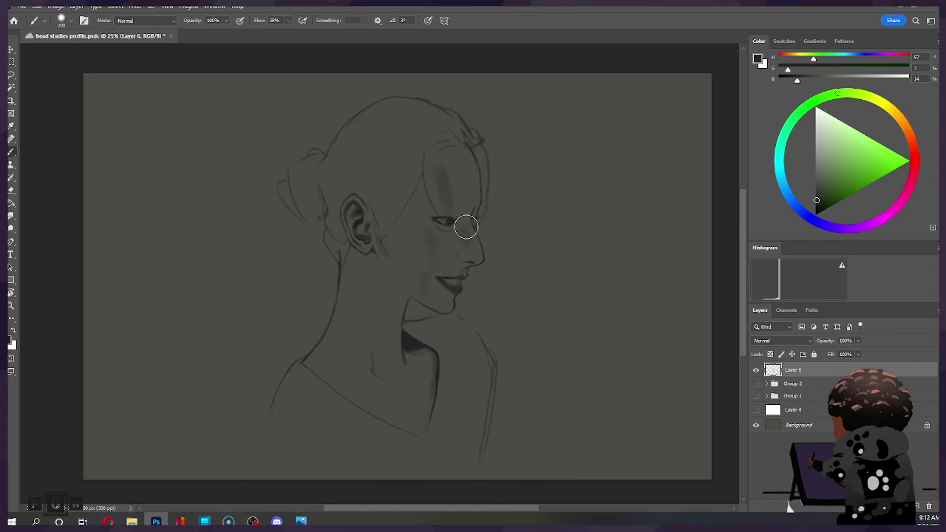
Blend the soft shading from the inner eye down the cheek and lighten the marks around the ear with the Eraser.
mouse_move(454, 220)
left_mouse_down()
mouse_move(434, 224)
mouse_move(442, 270)
left_mouse_up()
key("bracketright")
key("bracketleft")
key("bracketleft")
key("e")
mouse_move(370, 212)
left_mouse_down()
mouse_move(352, 212)
mouse_move(363, 241)
left_mouse_up()
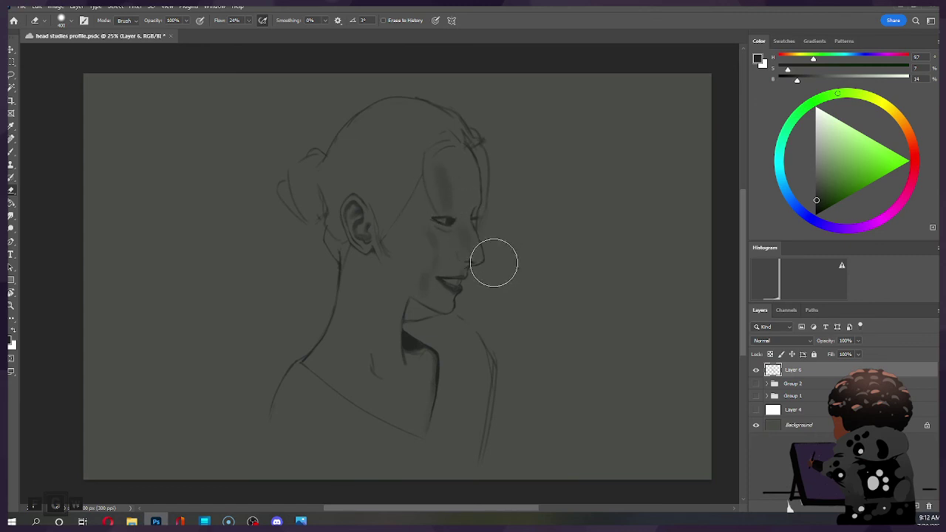
Raise the brush flow to 54% and shade the neck behind the jaw with a 500 px brush, undoing the first attempts.
key("b")
key("bracketright")
key("bracketright")
key("bracketright")
key("bracketright")
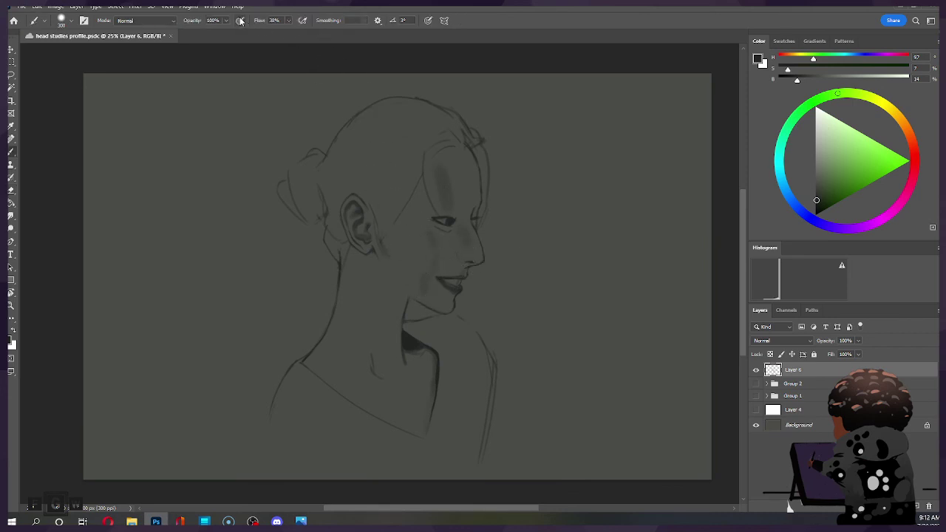
mouse_move(287, 24)
left_mouse_down()
mouse_move(305, 33)
mouse_move(297, 37)
left_mouse_up()
left_click_drag(397, 313, 397, 296)
key("ctrl+z")
mouse_move(404, 298)
left_mouse_down()
mouse_move(406, 327)
mouse_move(414, 309)
mouse_move(405, 295)
mouse_move(446, 299)
left_mouse_up()
key("ctrl+z")
mouse_move(395, 284)
left_mouse_down()
mouse_move(389, 343)
mouse_move(425, 300)
left_mouse_up()
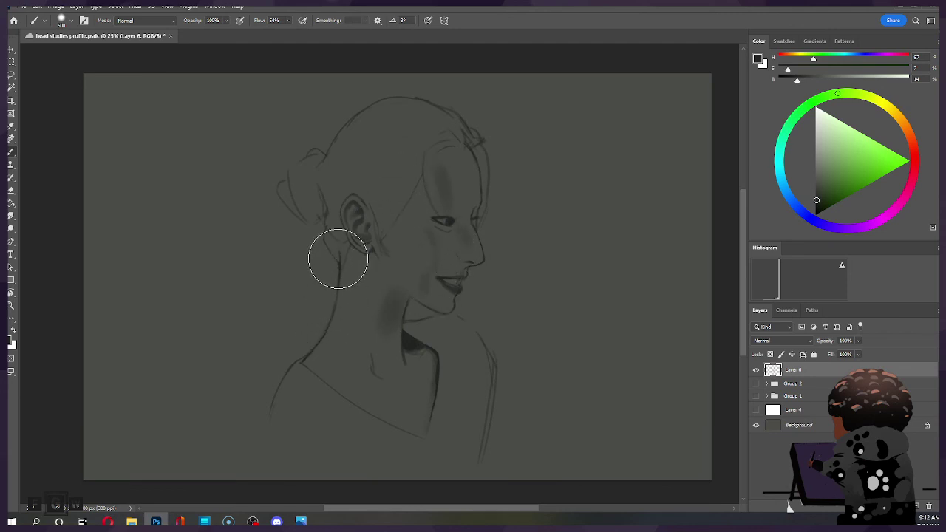
Softly shade the back of the neck from below the ear toward the shoulder with a 250 px brush.
key("bracketleft")
key("bracketleft")
key("bracketleft")
left_click_drag(352, 260, 361, 225)
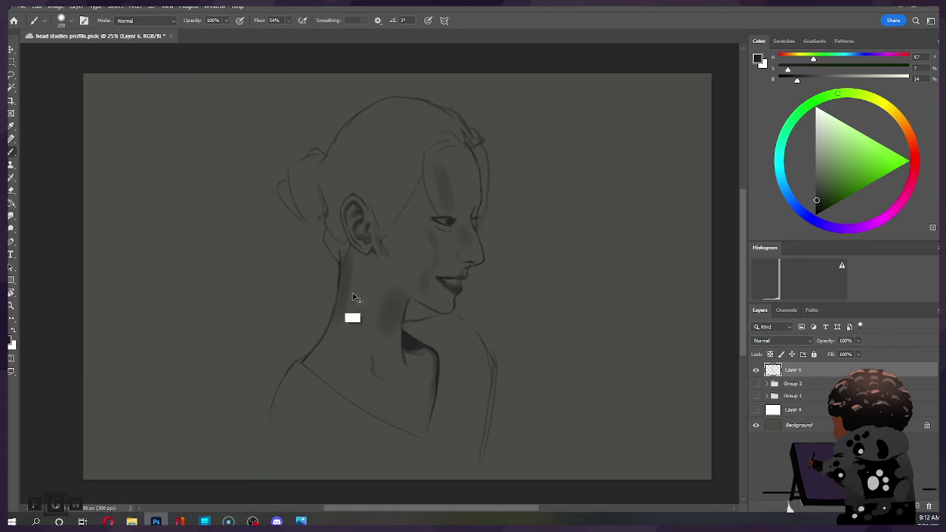
left_click_drag(347, 265, 315, 349)
key("bracketright")
key("bracketright")
key("bracketright")
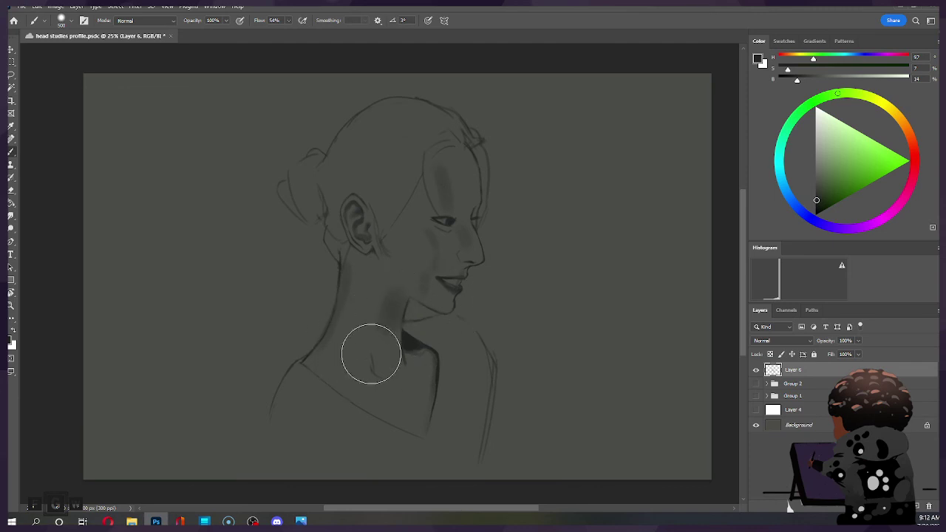
left_click_drag(369, 377, 347, 386)
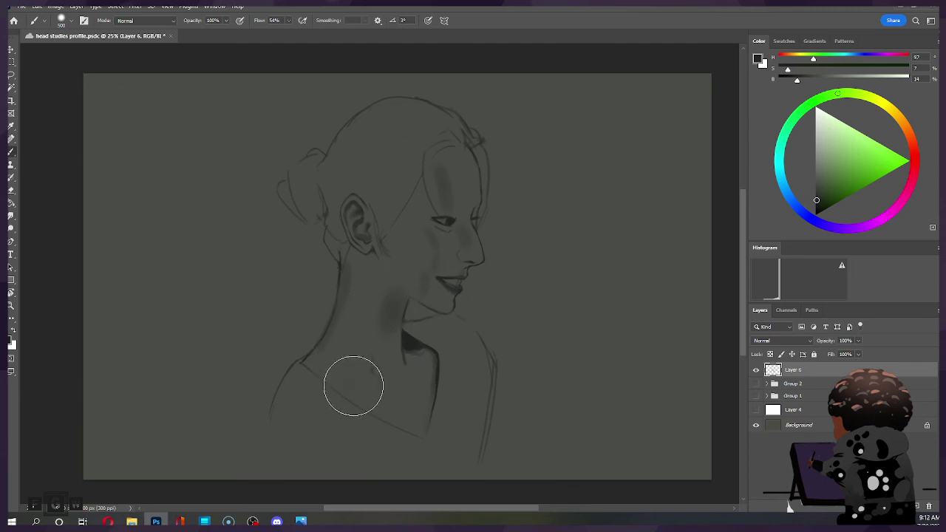
key("ctrl+z")
Draw the collarbone line from the neck crease toward the shoulder with a small brush, refining it with the Eraser.
key("bracketleft")
key("bracketleft")
key("bracketleft")
key("bracketleft")
key("bracketleft")
key("bracketleft")
key("bracketleft")
key("bracketleft")
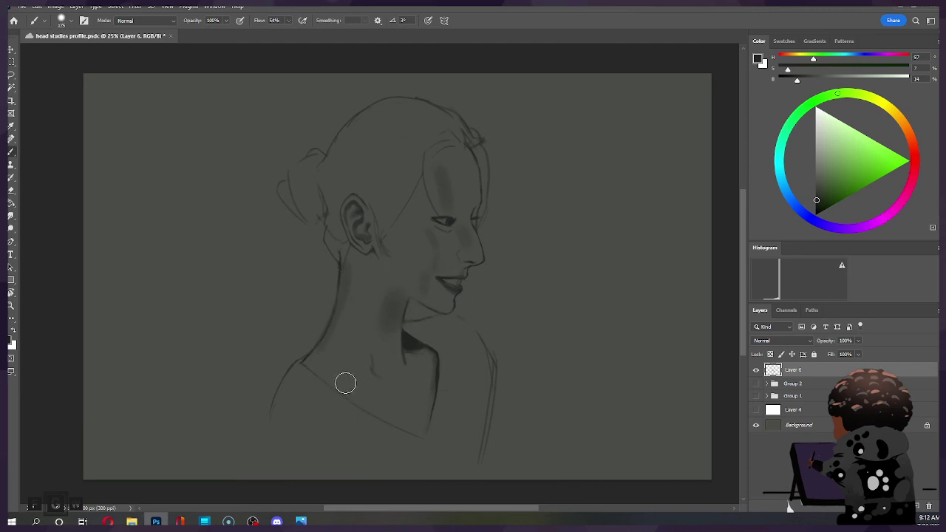
key("bracketleft")
key("ctrl+s")
key("e")
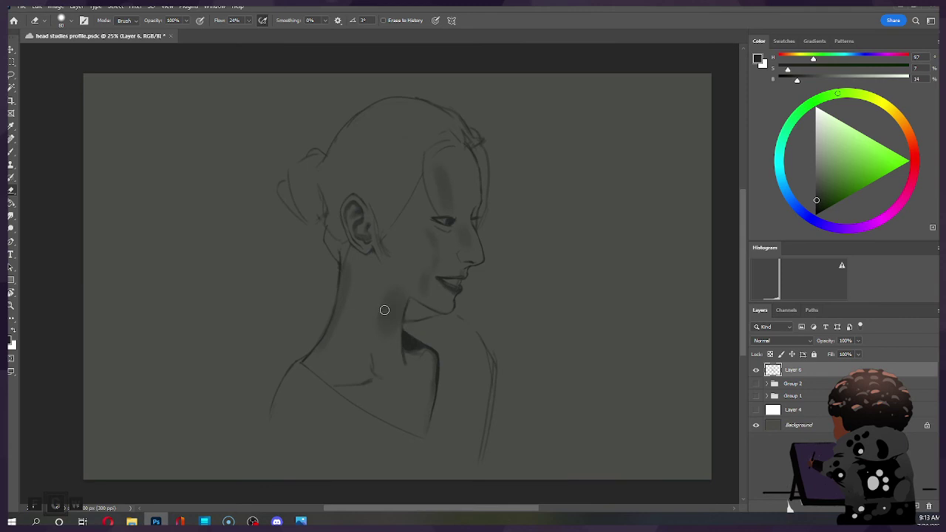
key("b")
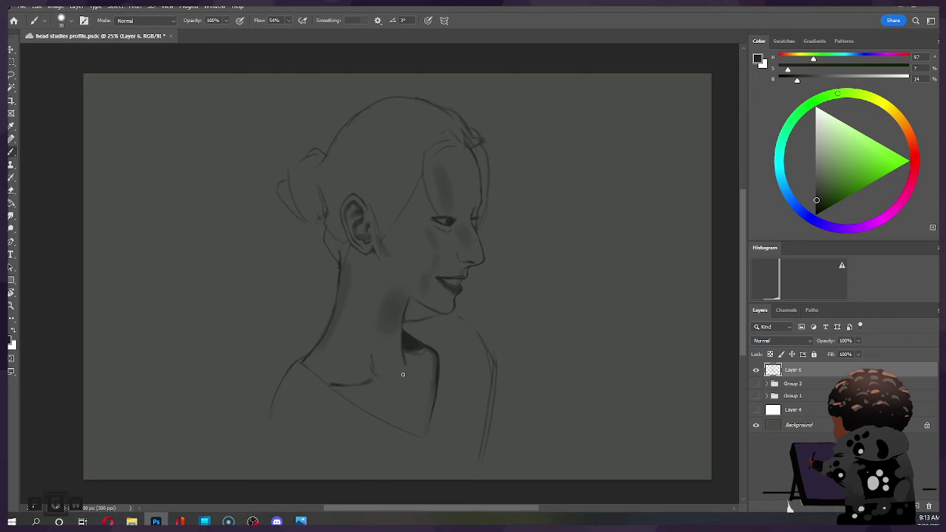
key("e")
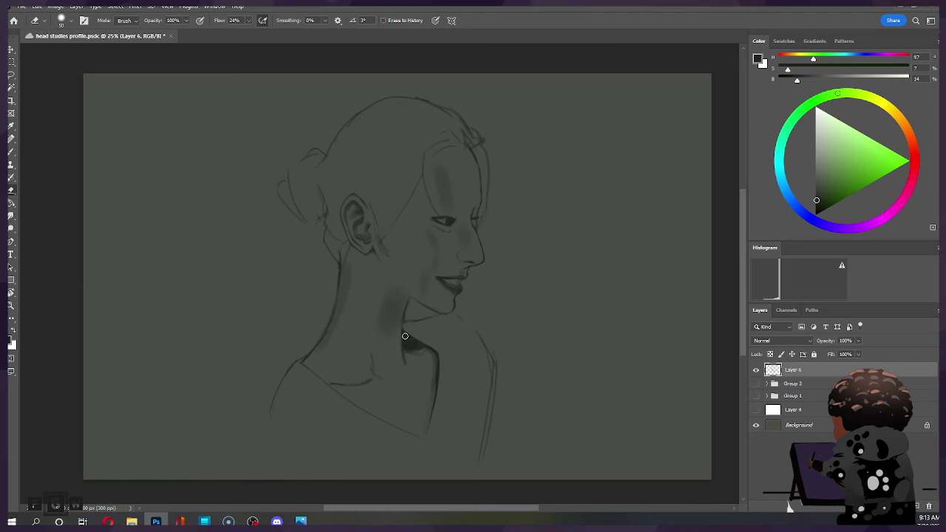
key("b")
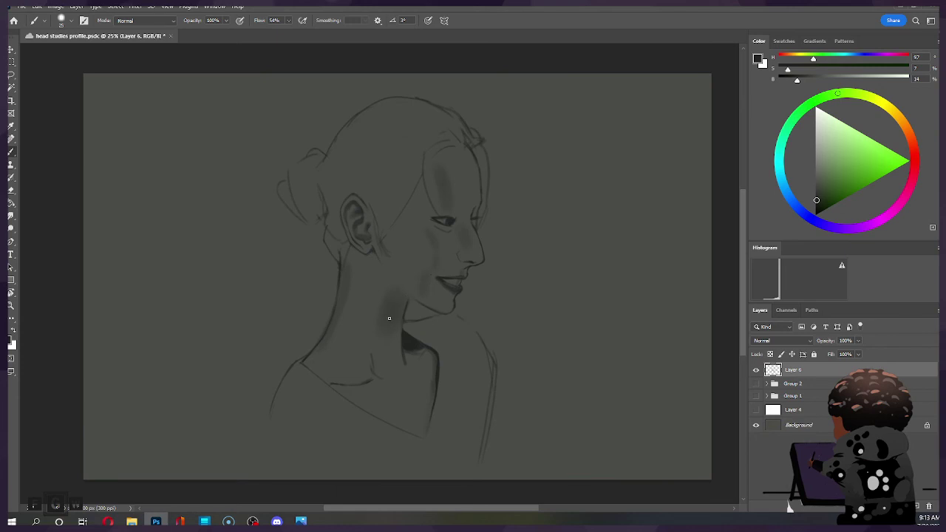
Softly shade the hollow of the neck above the collarbone with progressively larger brush sizes.
key("bracketright")
key("bracketright")
key("bracketright")
left_click_drag(345, 333, 329, 374)
key("bracketright")
key("bracketright")
key("bracketright")
key("bracketright")
left_click(359, 286, "alt")
left_click_drag(317, 365, 370, 374)
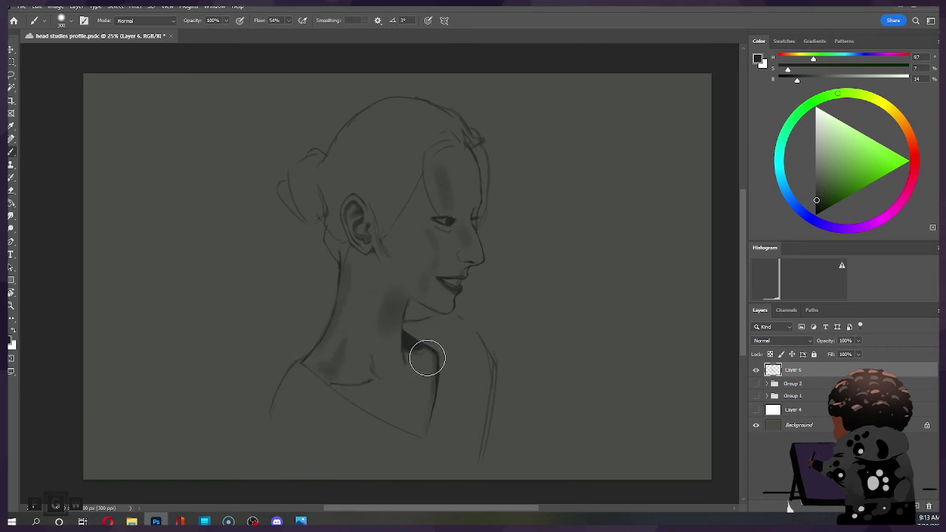
Softly darken the shadow below the jaw at the front of the neck with a 400 px brush.
key("bracketright")
left_click_drag(405, 346, 435, 355)
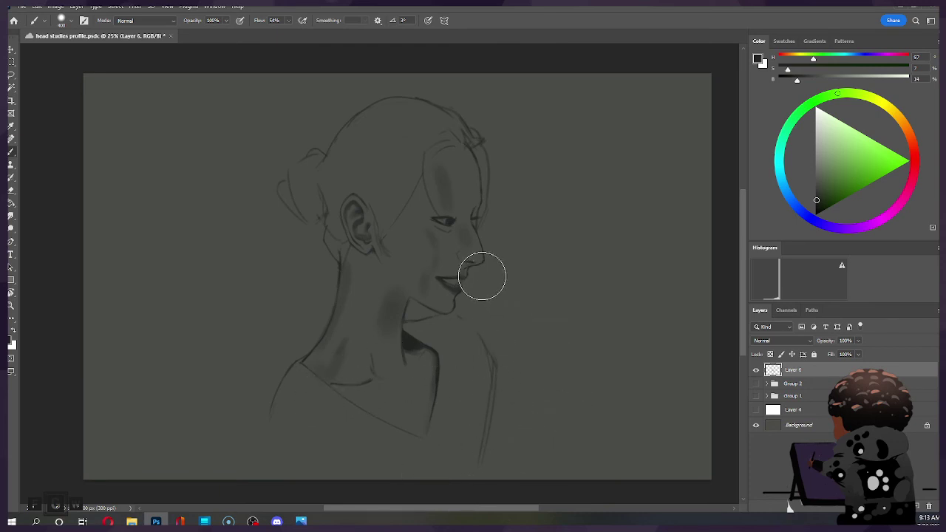
key("bracketleft")
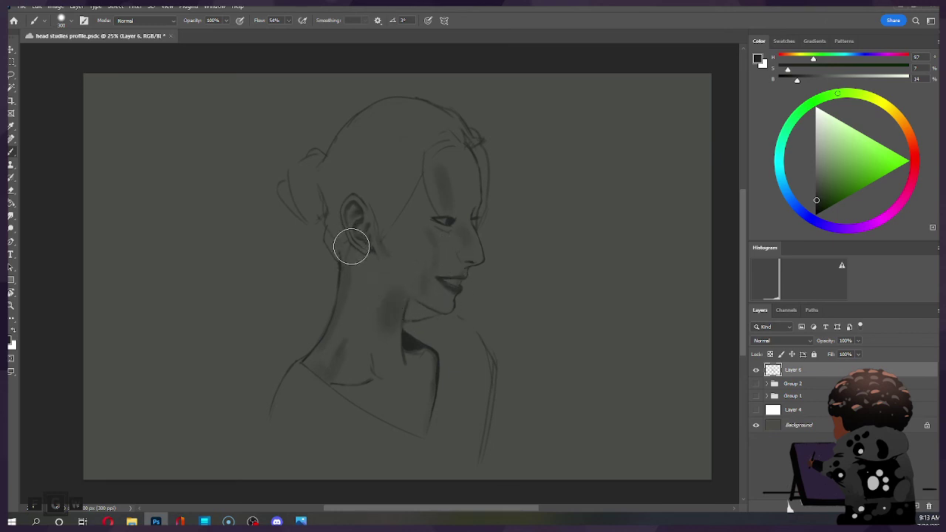
Softly shade the chin and the far brow, and save the document.
left_click_drag(447, 302, 442, 289)
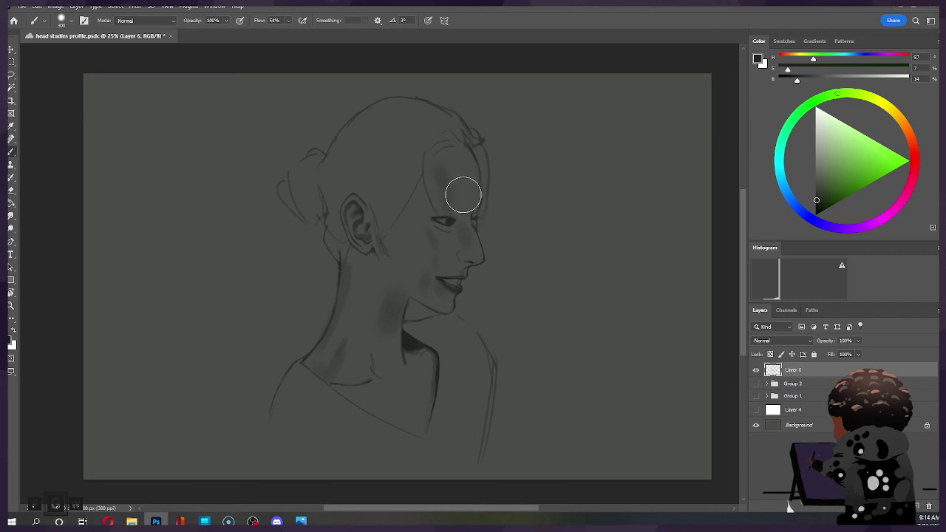
left_click_drag(474, 211, 475, 222)
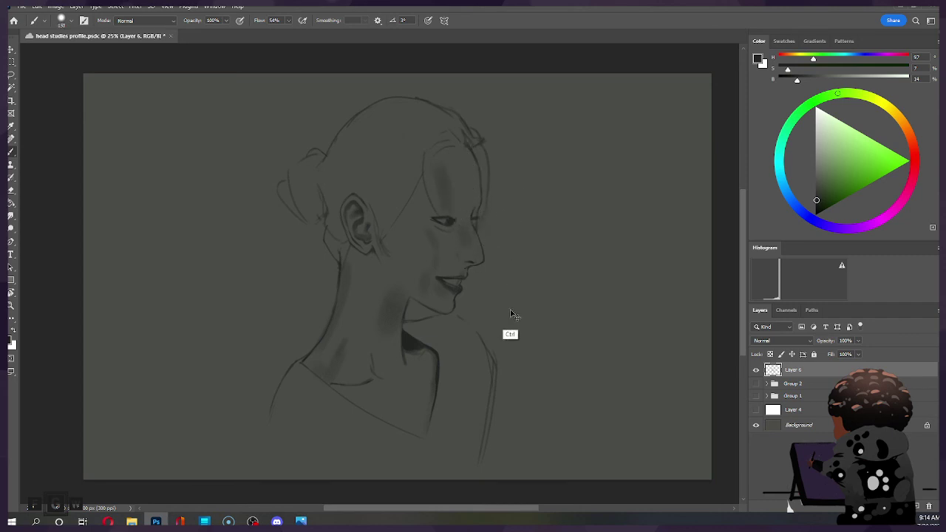
key("ctrl+s")
left_click(108, 521)
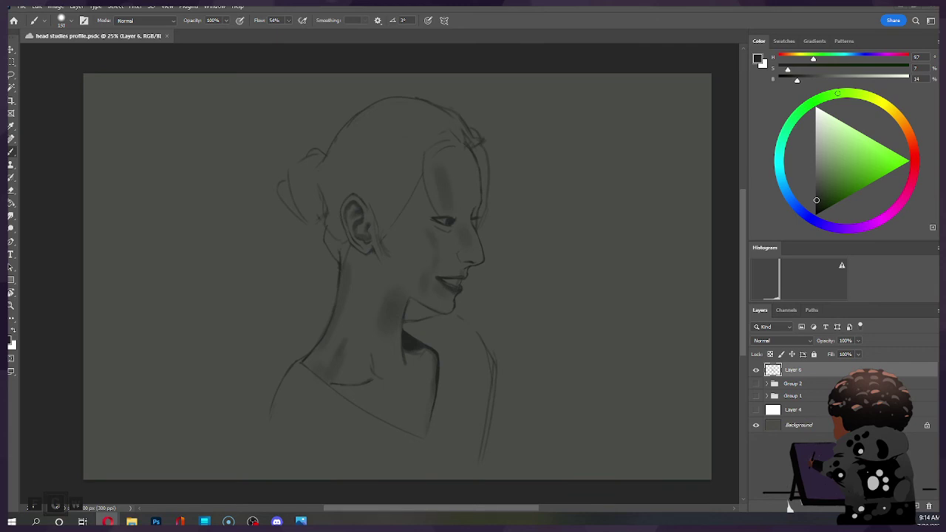
left_click(489, 79)
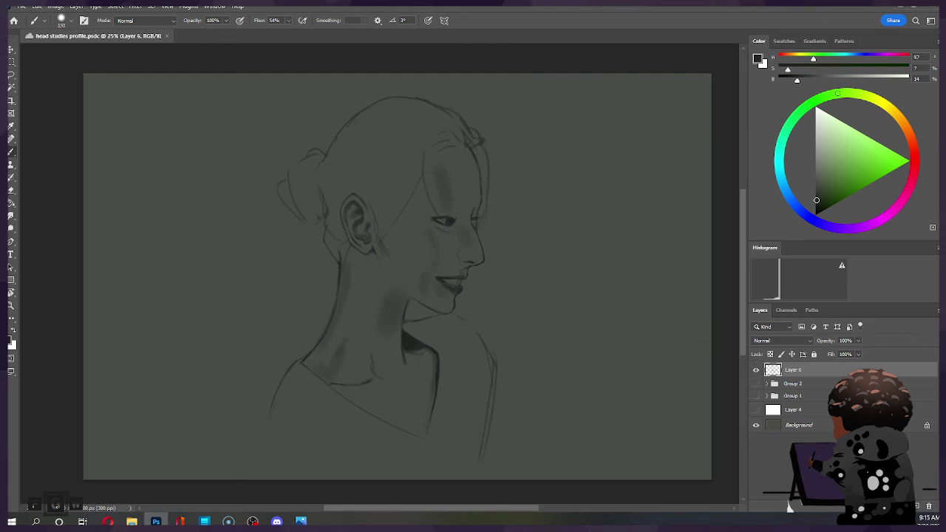
Add a new empty layer directly above Group 2, beneath the sketch layer.
left_click(792, 384)
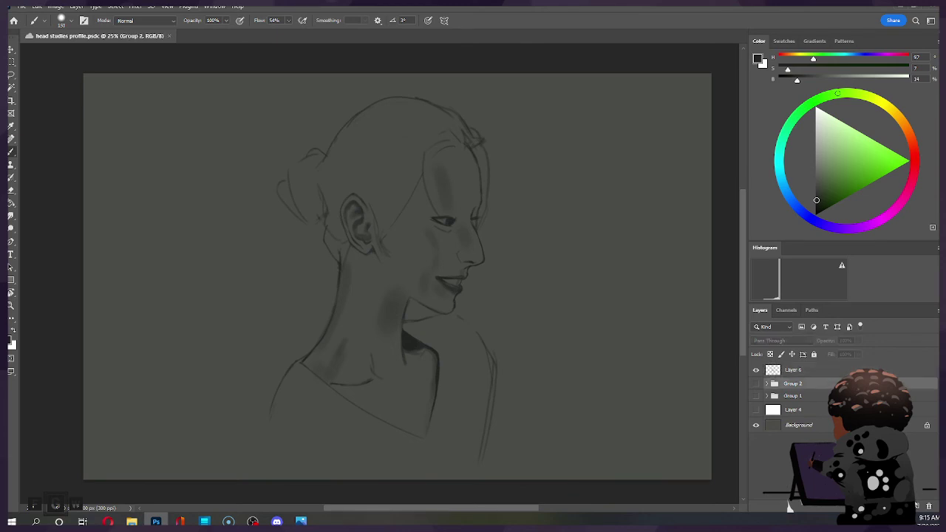
left_click(917, 507)
key("l")
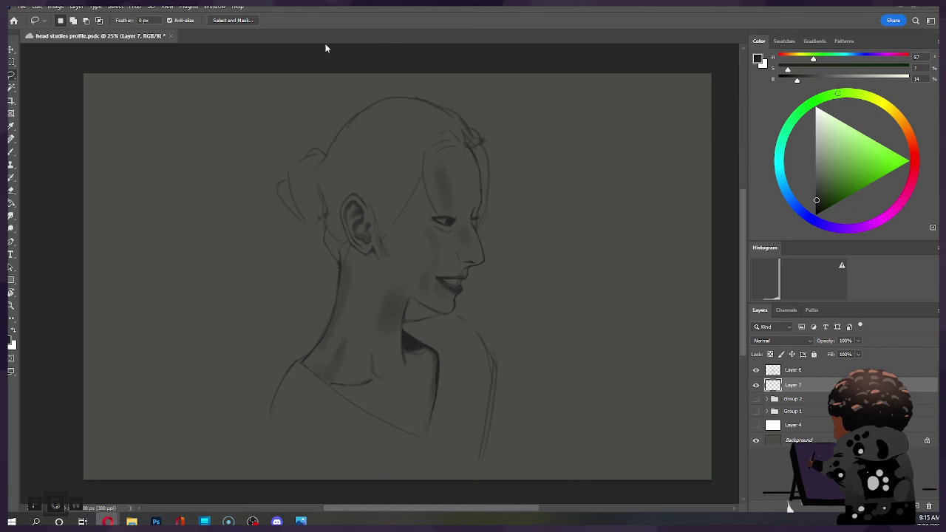
left_click(237, 62)
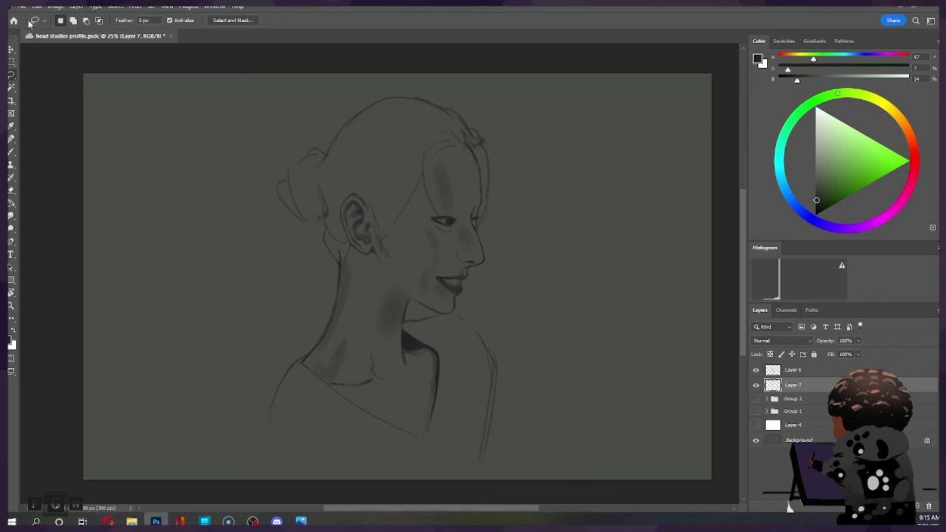
Lasso the hair bun, back of the neck, shoulder and chest, adding each area to the selection.
mouse_move(307, 224)
left_mouse_down()
mouse_move(277, 186)
mouse_move(313, 151)
mouse_move(388, 157)
mouse_move(431, 200)
mouse_move(420, 246)
mouse_move(388, 276)
mouse_move(351, 273)
mouse_move(329, 250)
mouse_move(309, 222)
left_mouse_up()
key("shift")
mouse_move(344, 271)
left_mouse_down()
mouse_move(329, 343)
mouse_move(301, 371)
mouse_move(270, 436)
mouse_move(370, 466)
mouse_move(443, 432)
mouse_move(440, 355)
mouse_move(404, 319)
mouse_move(415, 220)
mouse_move(408, 245)
left_mouse_up()
mouse_move(406, 329)
left_mouse_down()
mouse_move(414, 295)
mouse_move(428, 287)
mouse_move(442, 216)
left_mouse_up()
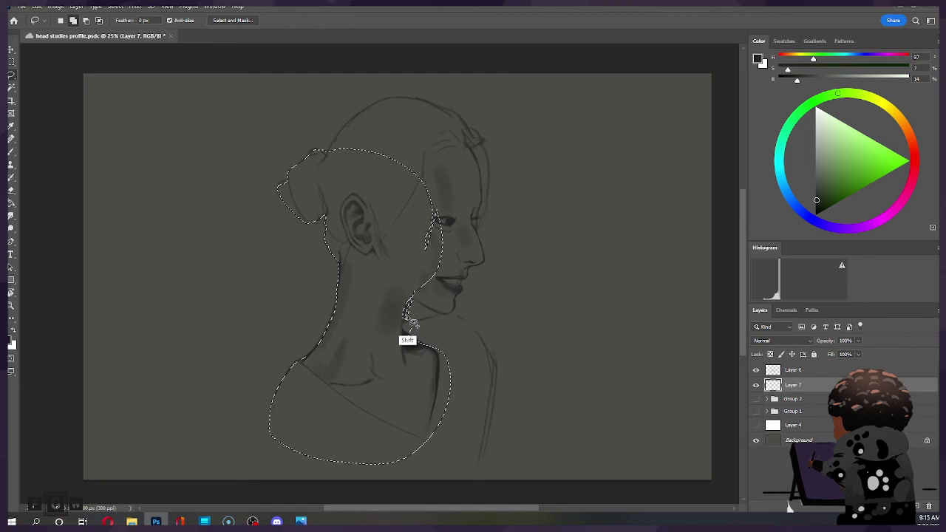
Extend the selection along the jaw, chin, lips and nose contour, including the near eye.
mouse_move(416, 298)
left_mouse_down()
mouse_move(405, 355)
mouse_move(412, 326)
mouse_move(435, 304)
mouse_move(418, 303)
mouse_move(448, 313)
mouse_move(461, 304)
mouse_move(461, 255)
mouse_move(434, 189)
mouse_move(463, 237)
left_mouse_up()
key("alt")
key("shift")
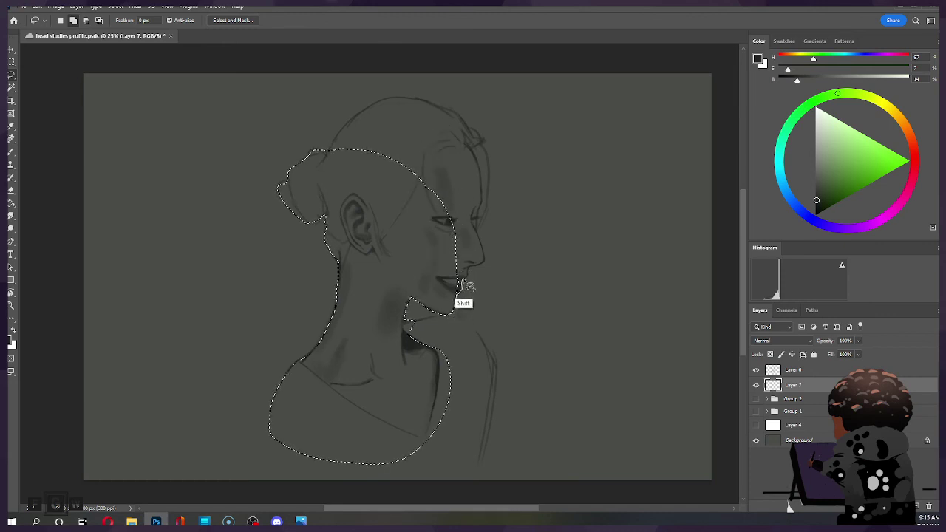
mouse_move(472, 272)
left_mouse_down()
mouse_move(441, 215)
mouse_move(453, 133)
mouse_move(473, 274)
mouse_move(478, 228)
mouse_move(442, 218)
mouse_move(482, 263)
mouse_move(475, 275)
left_mouse_up()
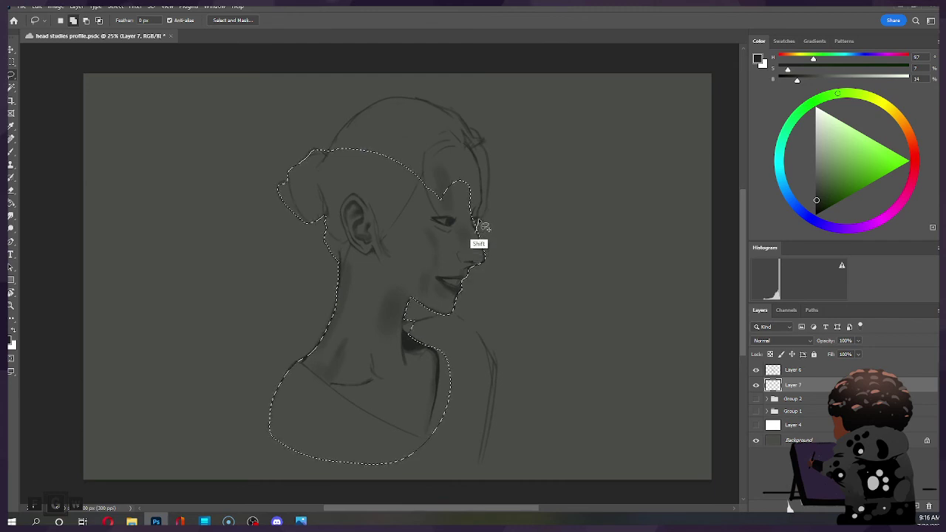
Add the forehead, front hair and top of the head to the selection, following the outer contour.
mouse_move(488, 209)
left_mouse_down()
mouse_move(488, 173)
mouse_move(427, 160)
mouse_move(406, 180)
mouse_move(334, 159)
mouse_move(337, 144)
mouse_move(369, 112)
mouse_move(418, 108)
mouse_move(429, 195)
left_mouse_up()
mouse_move(424, 104)
left_mouse_down()
mouse_move(467, 126)
mouse_move(466, 170)
mouse_move(437, 123)
mouse_move(466, 122)
mouse_move(487, 154)
left_mouse_up()
mouse_move(489, 216)
left_mouse_down()
mouse_move(479, 237)
mouse_move(437, 214)
left_mouse_up()
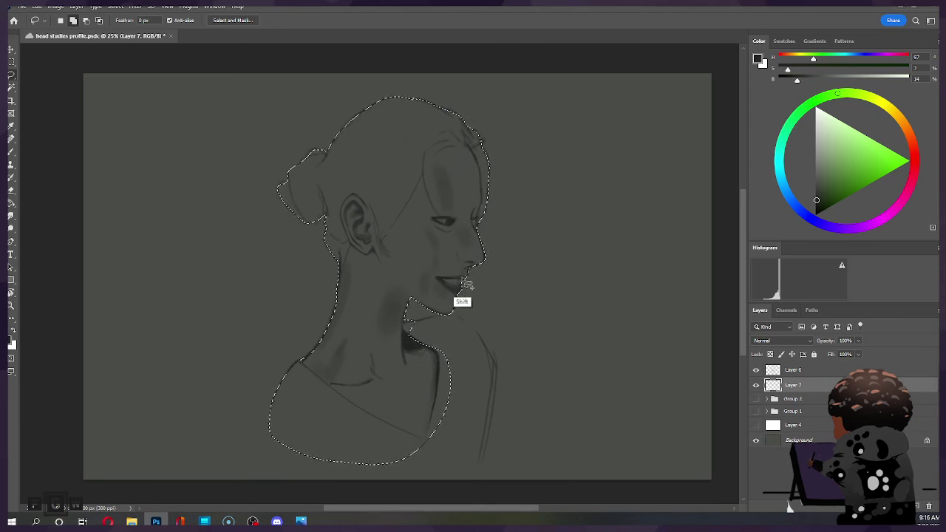
Lasso the far shoulder and upper arm and the edge of the hair bun, adding them to the silhouette selection.
mouse_move(464, 314)
left_mouse_down()
mouse_move(492, 349)
mouse_move(481, 468)
mouse_move(455, 348)
mouse_move(411, 331)
left_mouse_up()
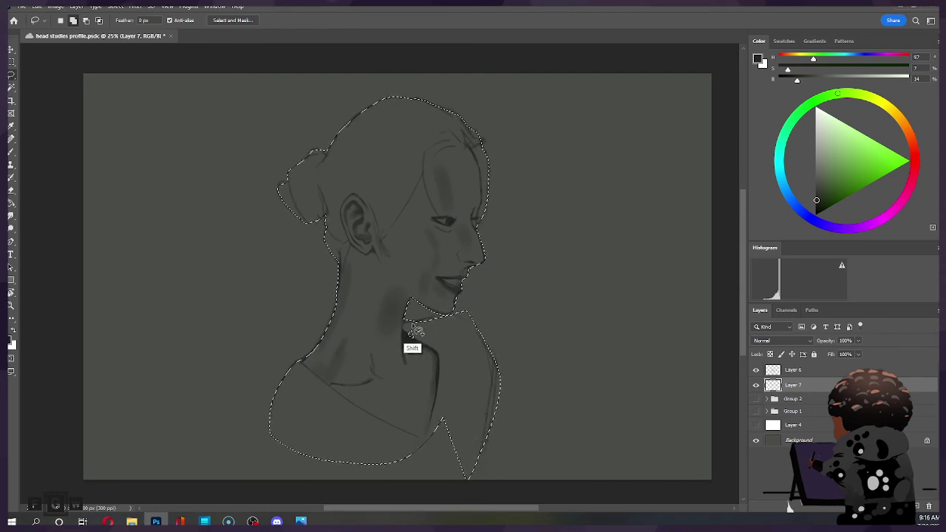
key("ctrl+z")
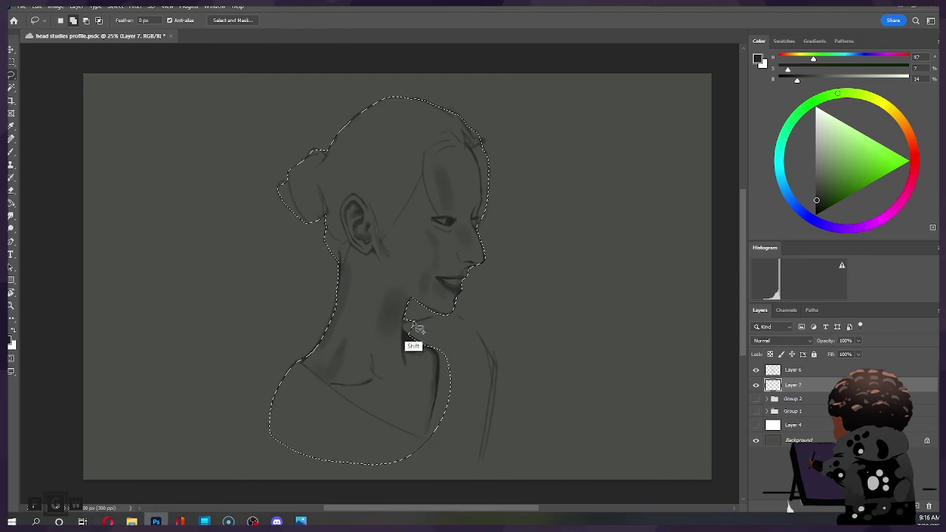
mouse_move(460, 325)
left_mouse_down()
mouse_move(381, 433)
mouse_move(467, 324)
left_mouse_up()
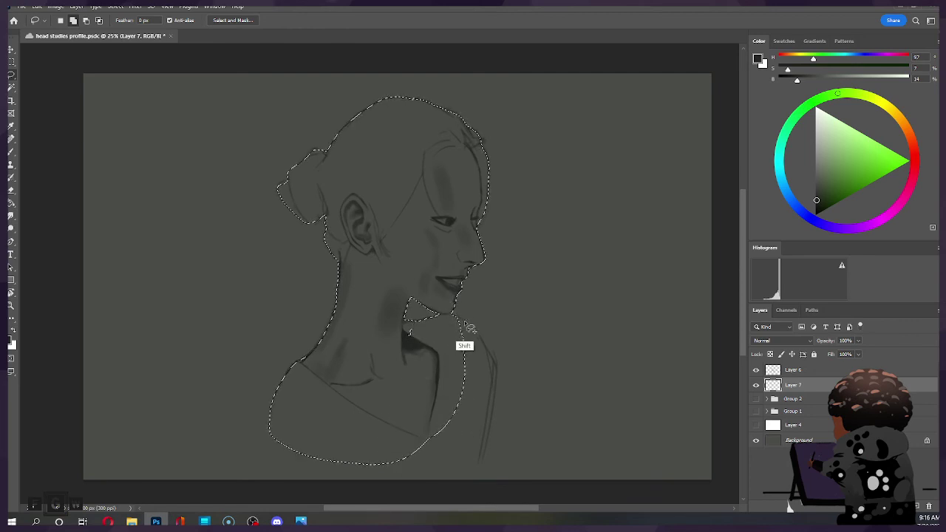
mouse_move(495, 362)
left_mouse_down()
mouse_move(489, 446)
mouse_move(383, 443)
mouse_move(412, 331)
mouse_move(466, 307)
left_mouse_up()
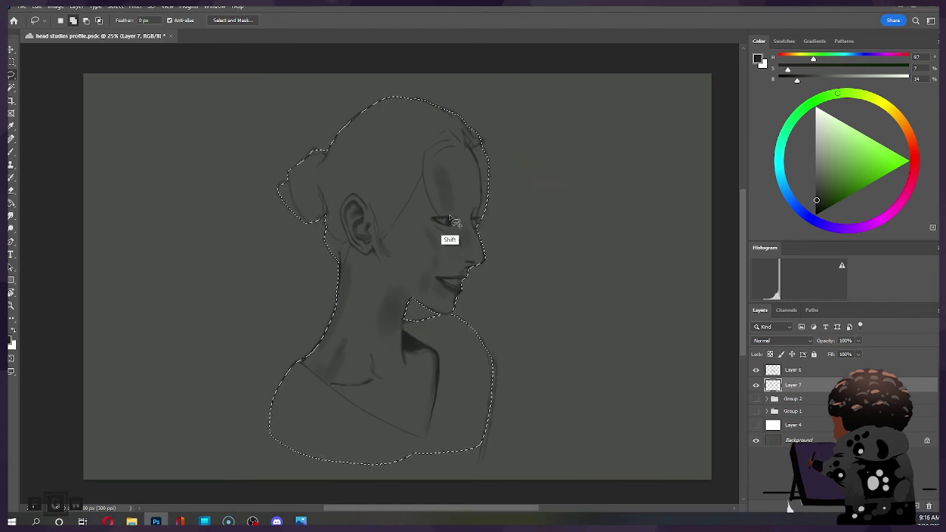
left_click_drag(275, 201, 302, 189)
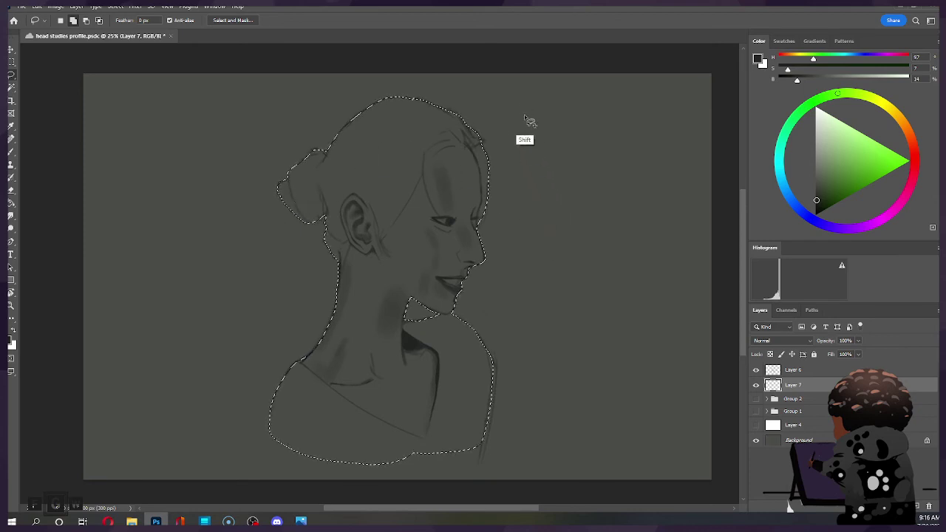
Fill the selected silhouette on Layer 7 with flat dark greys, trying brightness values of 18%, 23% and 13%.
left_click(12, 203)
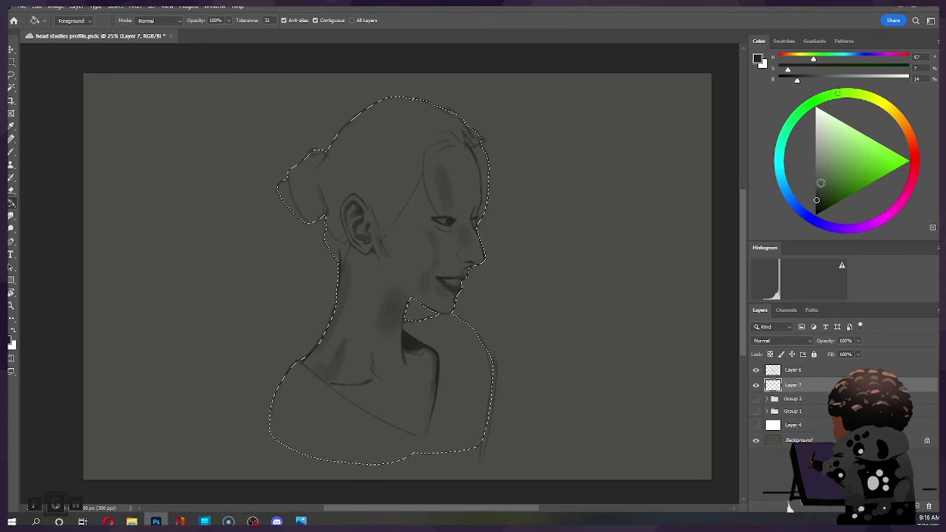
left_click(815, 184)
left_click_drag(816, 185, 815, 196)
left_click(403, 294)
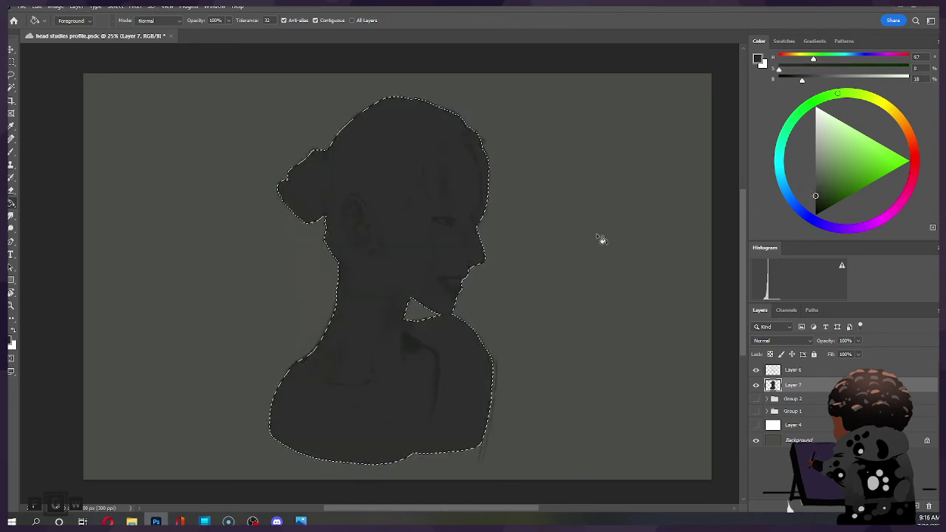
left_click(817, 191)
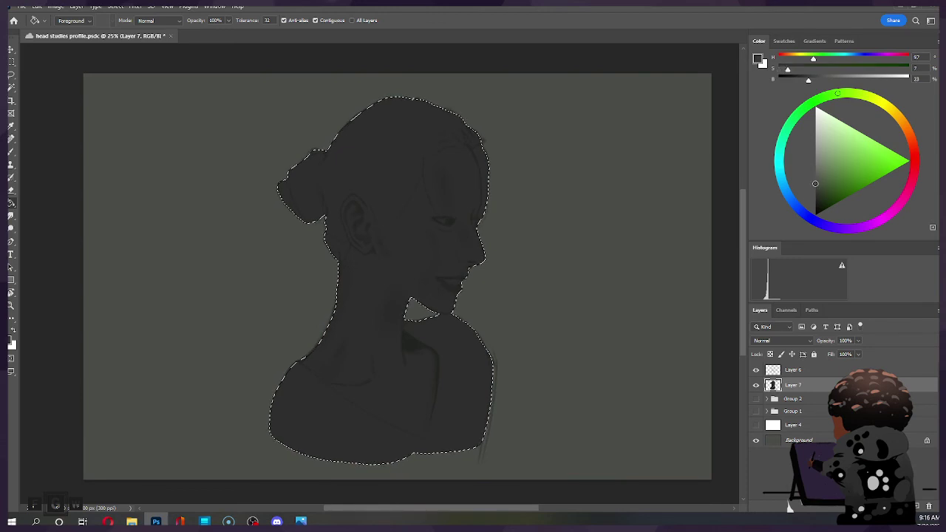
left_click(414, 261)
left_click(816, 201)
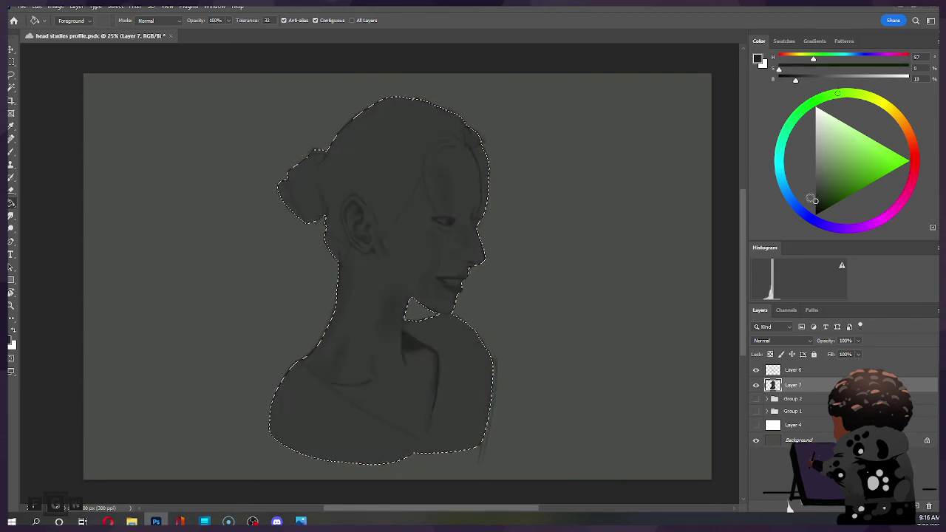
left_click(429, 246)
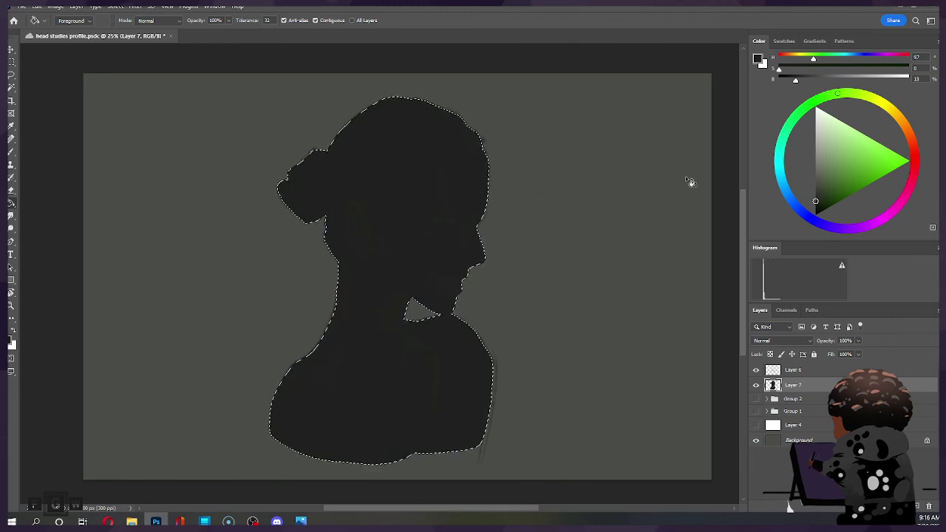
Refill the silhouette with a dark grey-green at 5% saturation and 19% brightness.
left_click(814, 198)
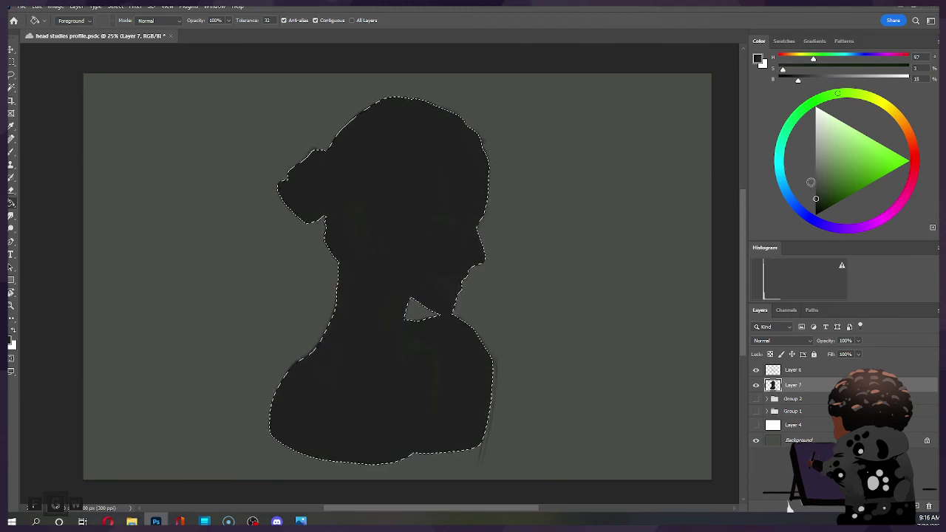
left_click(446, 256)
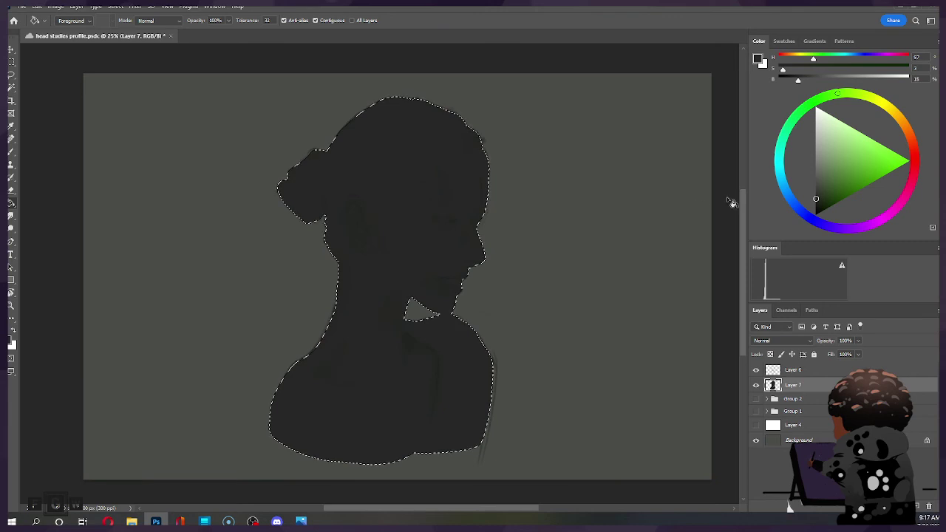
left_click(813, 195)
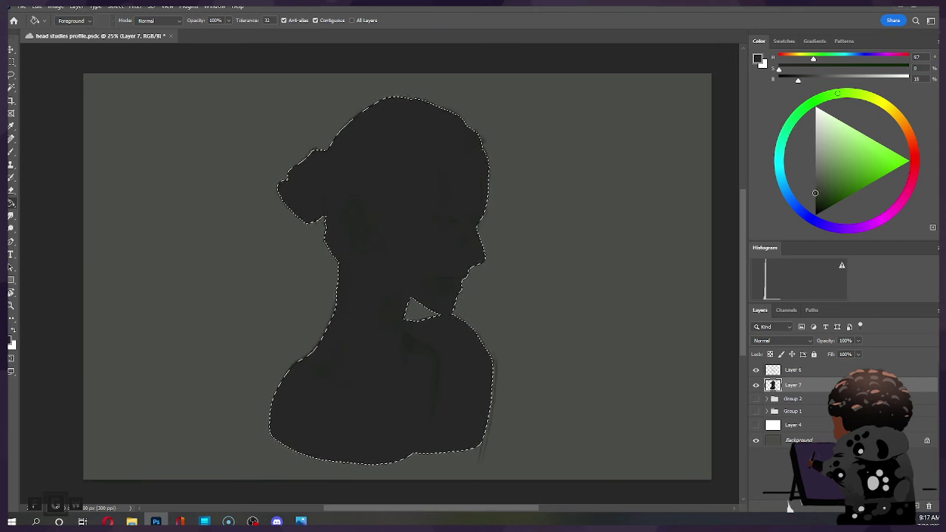
left_click_drag(813, 195, 817, 192)
left_click(438, 257)
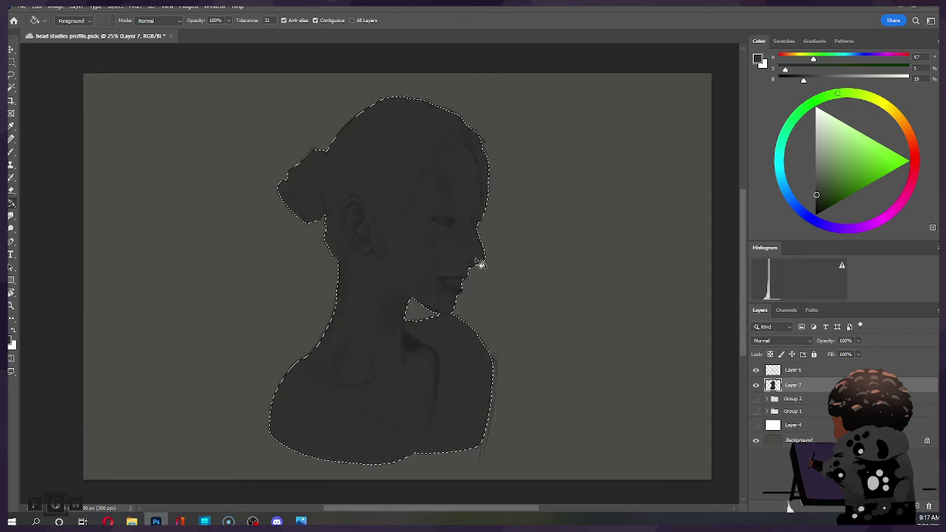
Try erasing the fill over the forehead with a soft eraser at 150 px, and undo the strokes.
key("e")
key("bracketright")
key("bracketright")
key("bracketright")
key("bracketright")
key("bracketright")
key("bracketright")
key("bracketright")
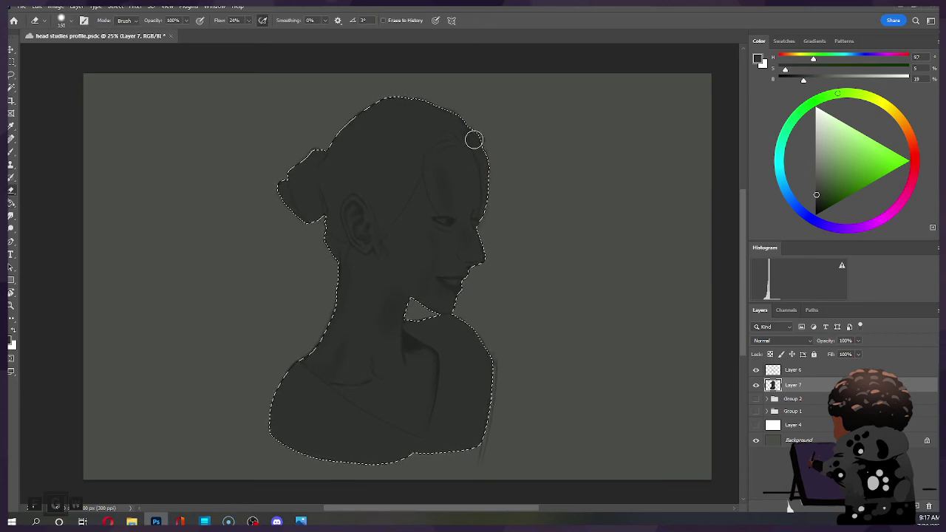
mouse_move(483, 193)
left_mouse_down()
mouse_move(467, 147)
mouse_move(477, 201)
mouse_move(489, 207)
mouse_move(470, 159)
mouse_move(482, 193)
left_mouse_up()
key("ctrl+z")
key("ctrl+z")
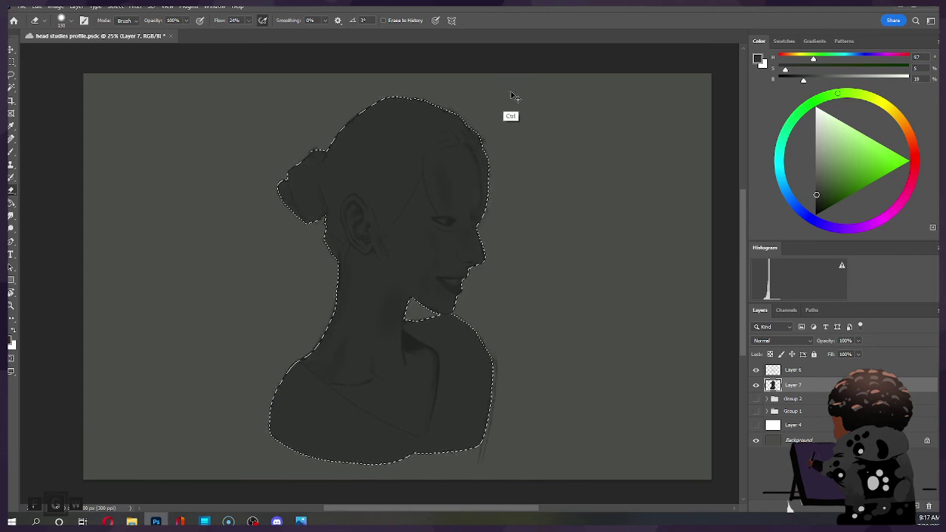
Erase the fill over the front of the forehead and the near cheek with a soft eraser to carve lit planes.
key("bracketright")
key("bracketright")
key("bracketright")
key("bracketright")
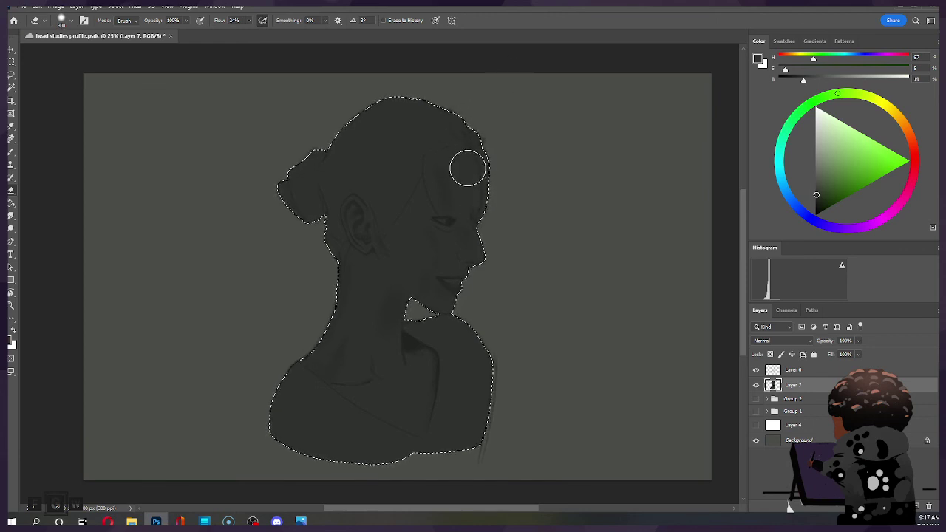
key("bracketleft")
mouse_move(465, 160)
left_mouse_down()
mouse_move(473, 209)
mouse_move(469, 188)
mouse_move(481, 203)
mouse_move(480, 172)
left_mouse_up()
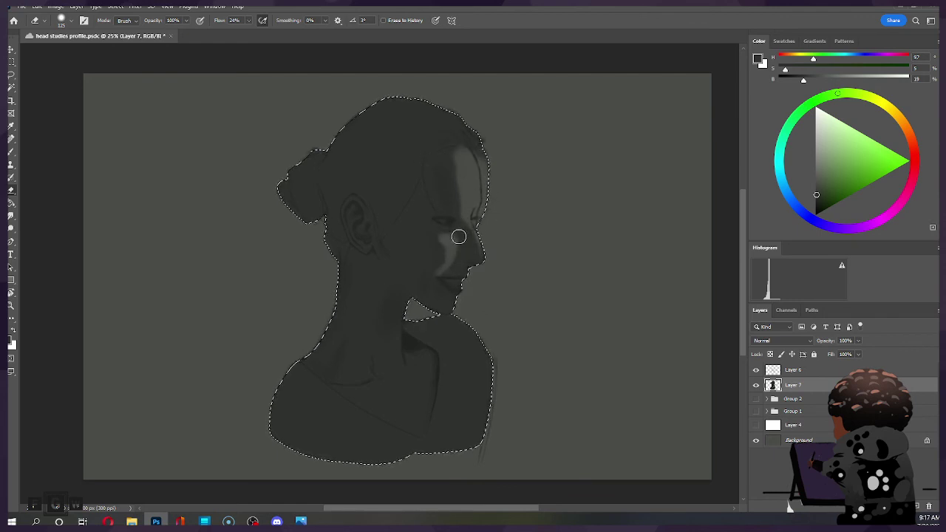
Narrow the cheek highlight by painting the fill tone back along its edges and touching it up with a small eraser.
key("b")
key("bracketleft")
key("bracketleft")
key("bracketleft")
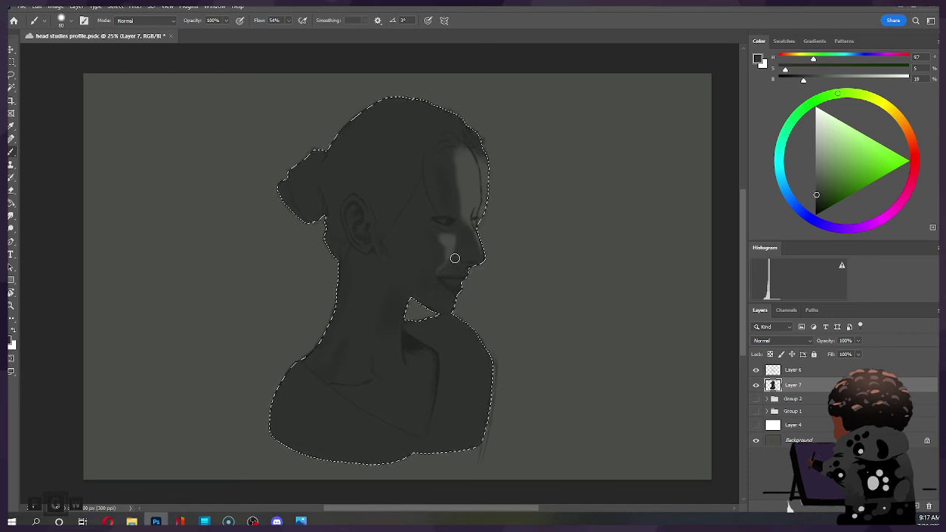
key("e")
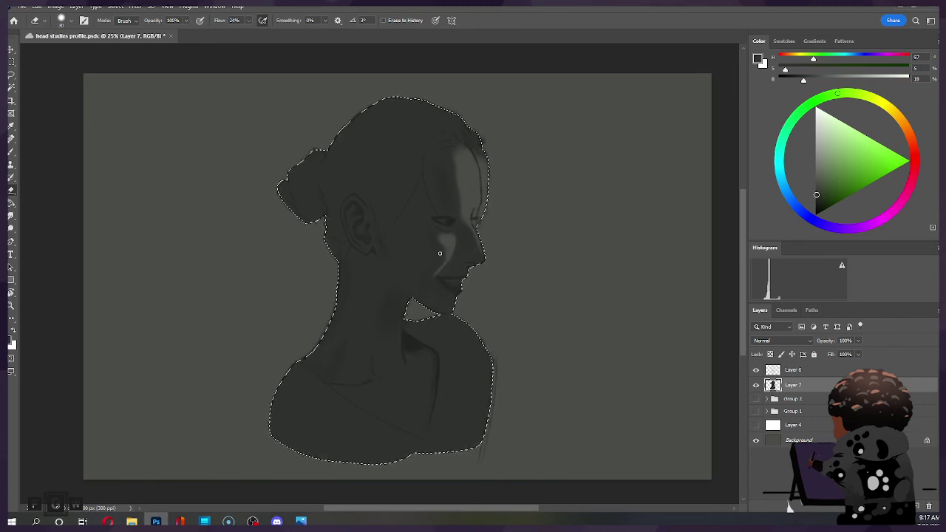
key("b")
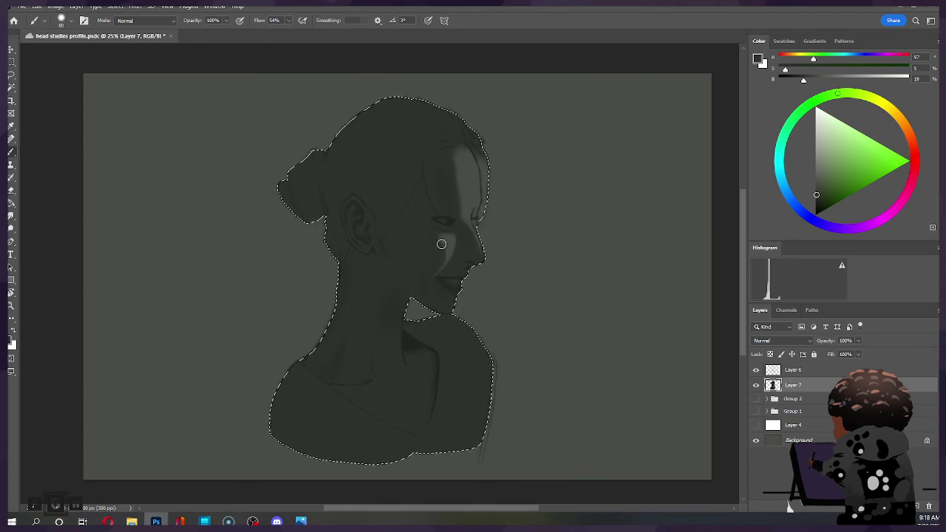
key("bracketright")
key("bracketright")
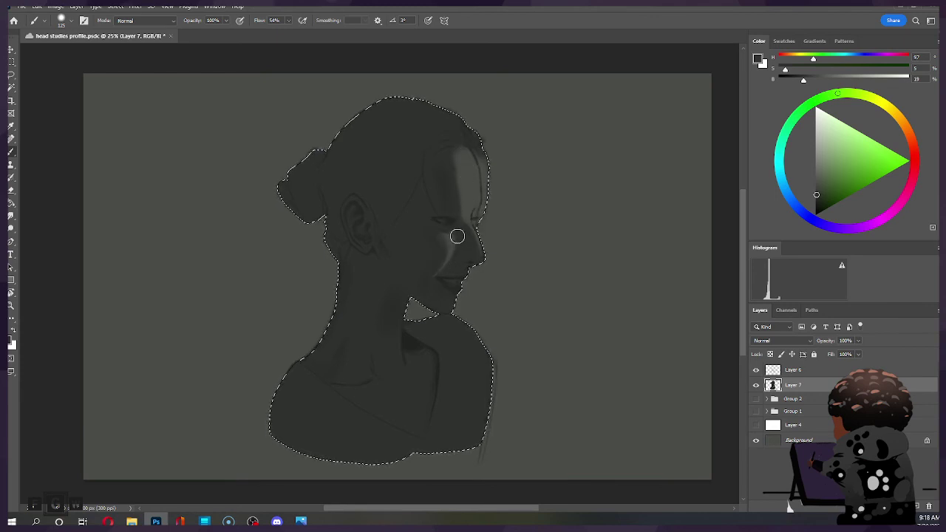
Widen the cheek highlight with a 125 px eraser and soften its outer edge with a 250 px brush.
key("e")
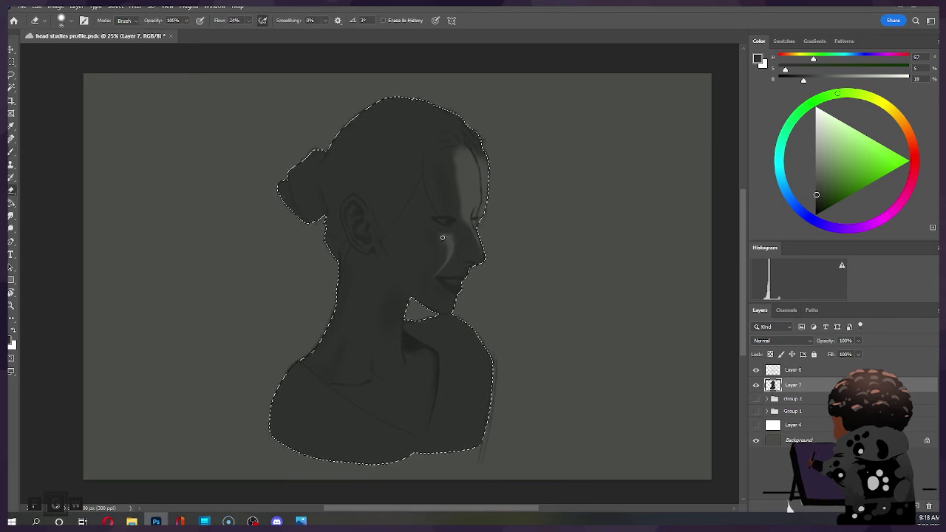
key("bracketright")
key("bracketright")
key("bracketright")
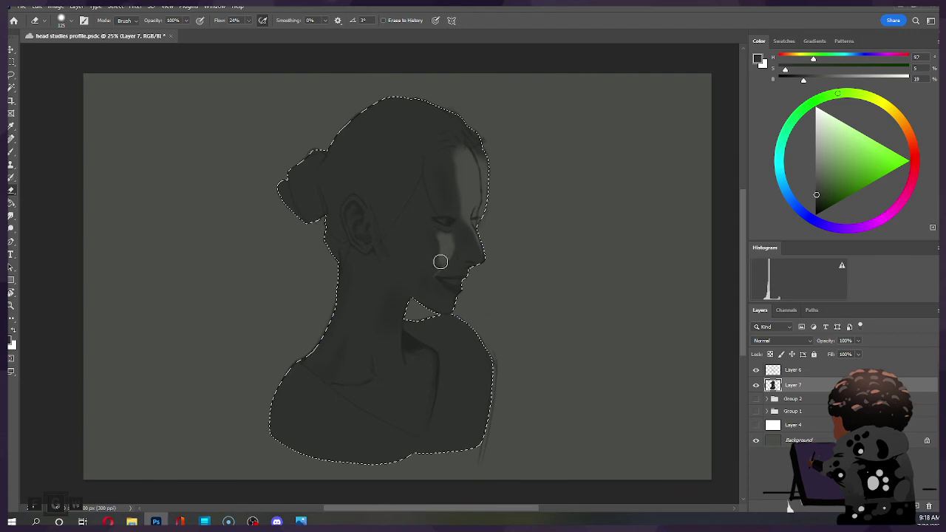
key("b")
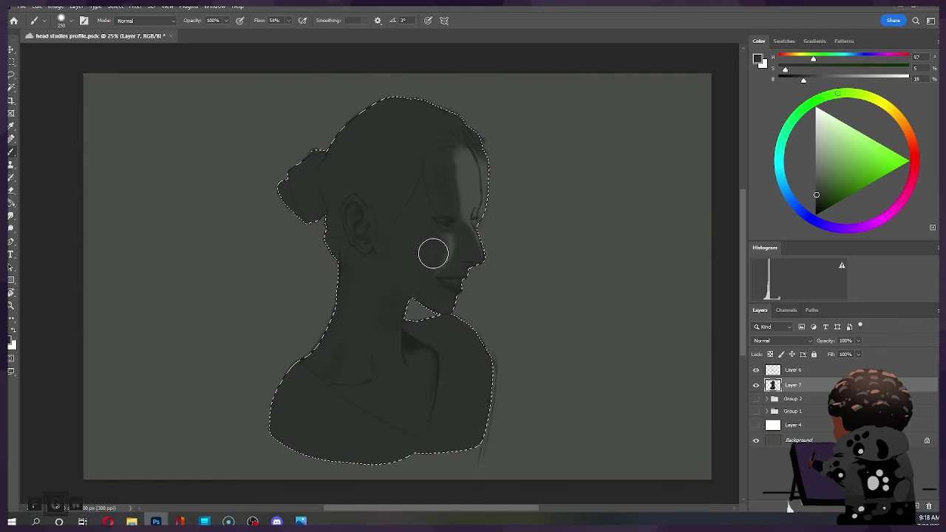
Refine the lit areas beneath the eye and along the cheek with a 50 px eraser, and clear the selection.
key("e")
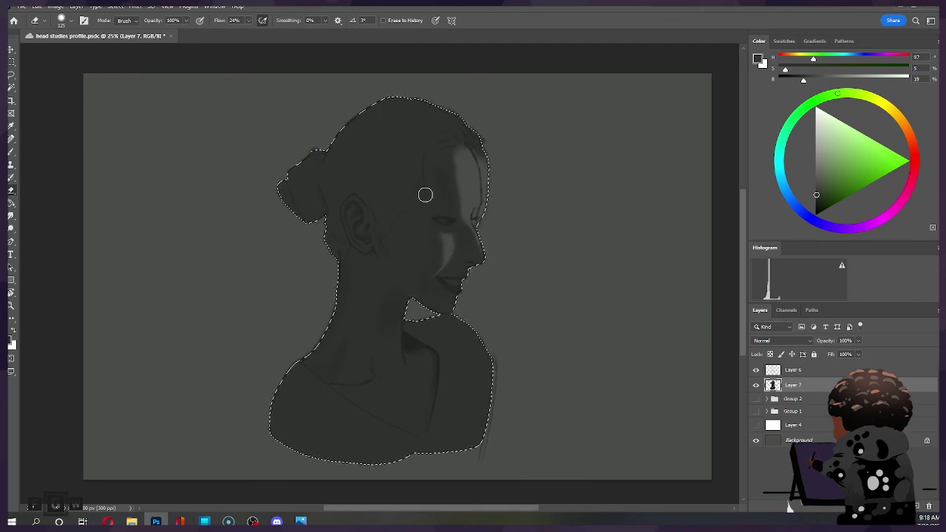
key("bracketleft")
key("bracketleft")
key("bracketleft")
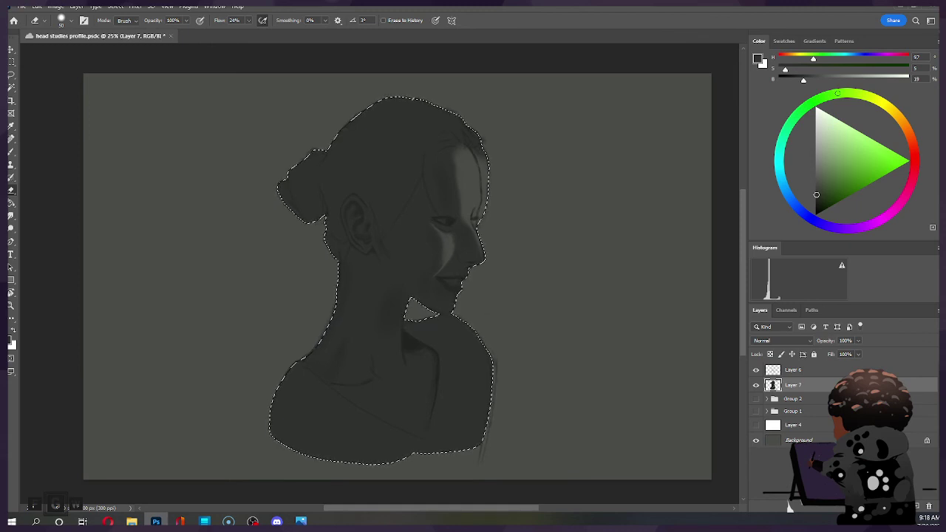
key("ctrl+d")
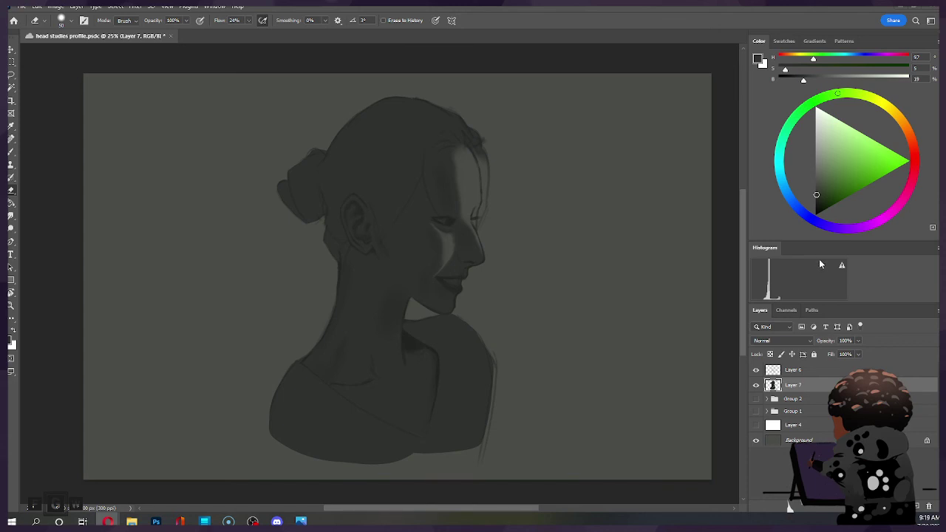
Load Layer 7's outline as a selection and toggle its visibility repeatedly to compare the sketch with and without the shadow fill.
left_click(770, 388, "ctrl")
left_click(757, 385)
left_click(756, 385)
left_click(756, 386)
left_click(757, 385)
left_click(756, 385)
left_click(757, 385)
left_click(757, 386)
left_click(756, 386)
left_click(756, 385)
left_click(757, 385)
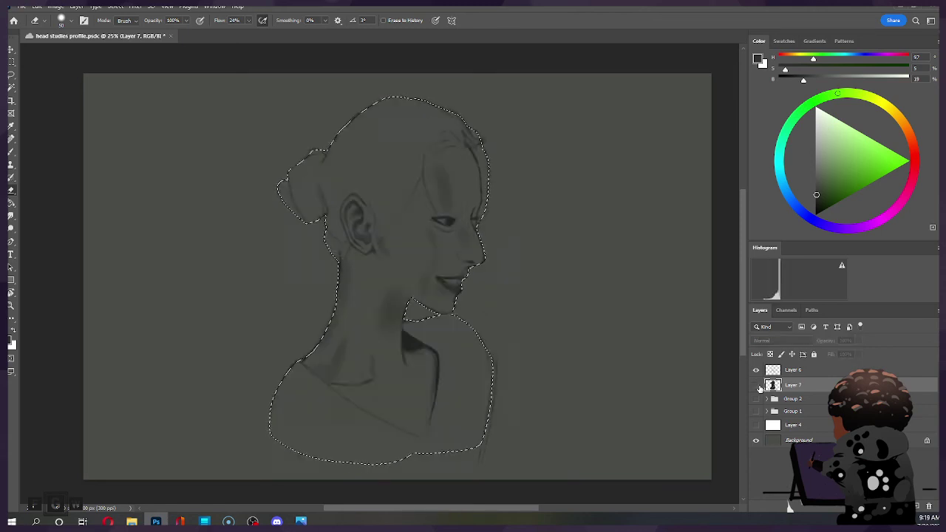
left_click(756, 385)
left_click(757, 385)
left_click(757, 385)
left_click(756, 385)
left_click(756, 385)
left_click(757, 385)
left_click(757, 386)
left_click(757, 385)
left_click(757, 385)
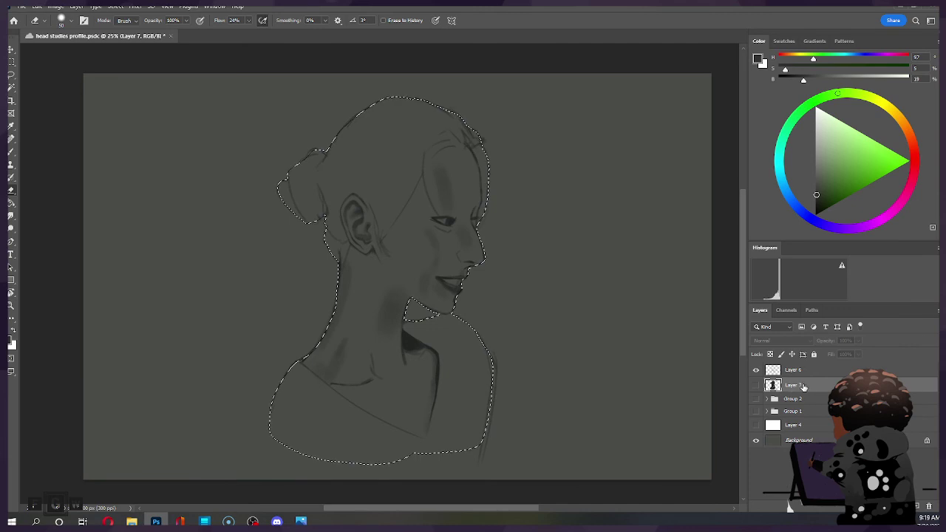
Delete Layer 7, make the sketch on Layer 6 active and clear the selection.
left_click(929, 507)
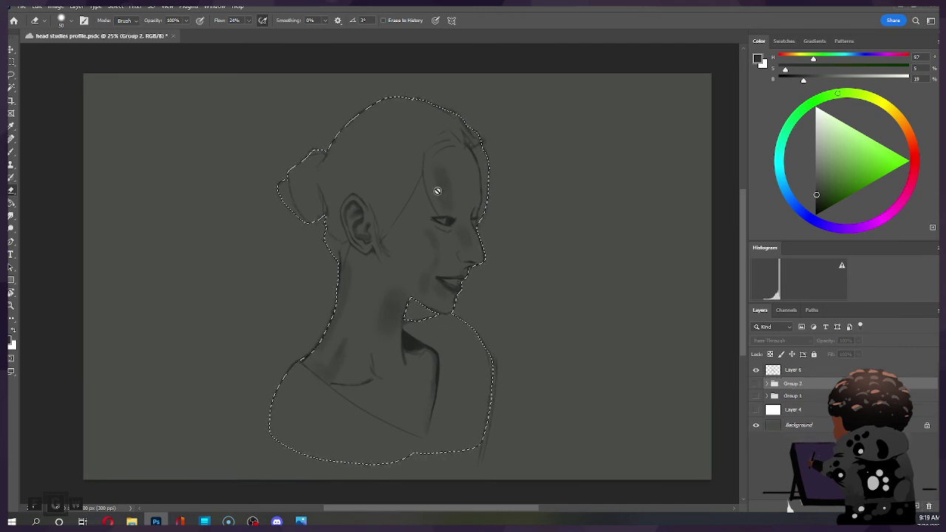
key("alt+bracketright")
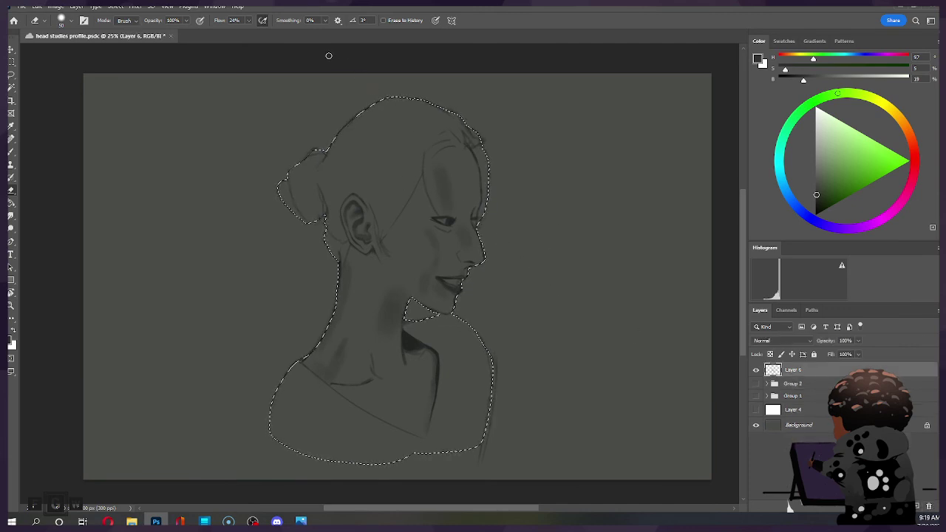
key("l")
key("ctrl+d")
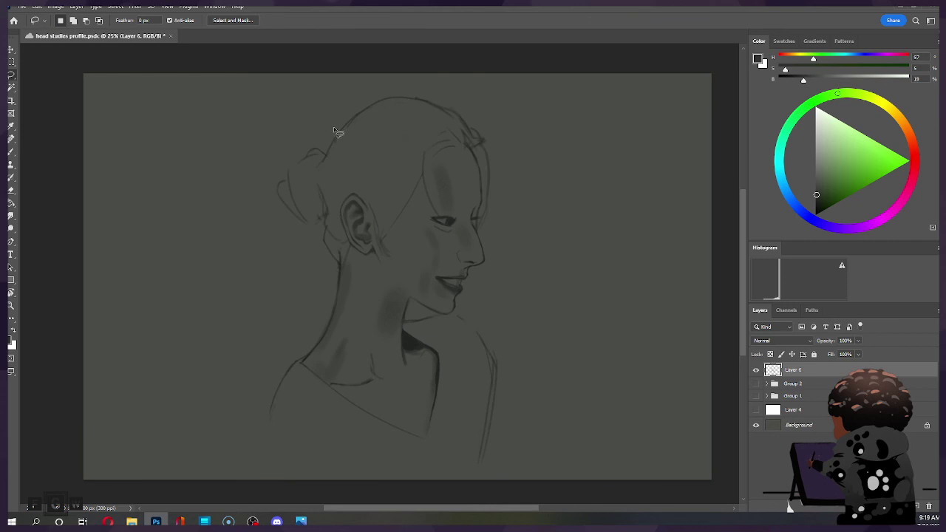
Build up a soft dark shadow across the woman's forehead with a brush of 400 to 600 px.
key("b")
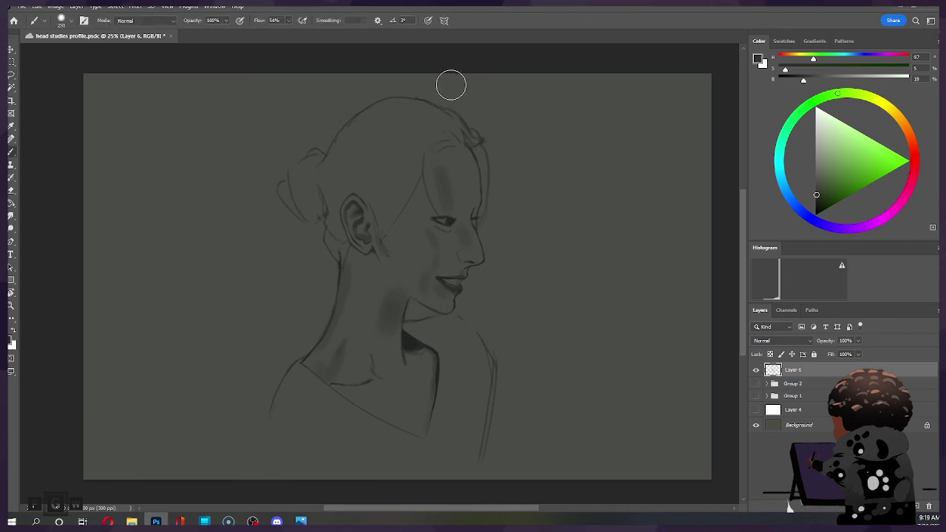
mouse_move(465, 101)
left_mouse_down()
mouse_move(456, 125)
mouse_move(460, 118)
left_mouse_up()
key("bracketright")
key("bracketright")
key("bracketright")
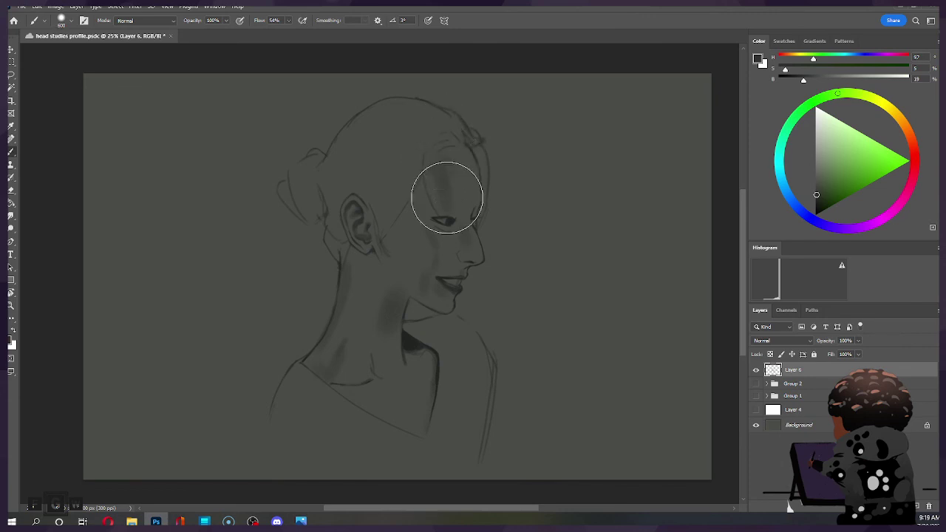
key("bracketleft")
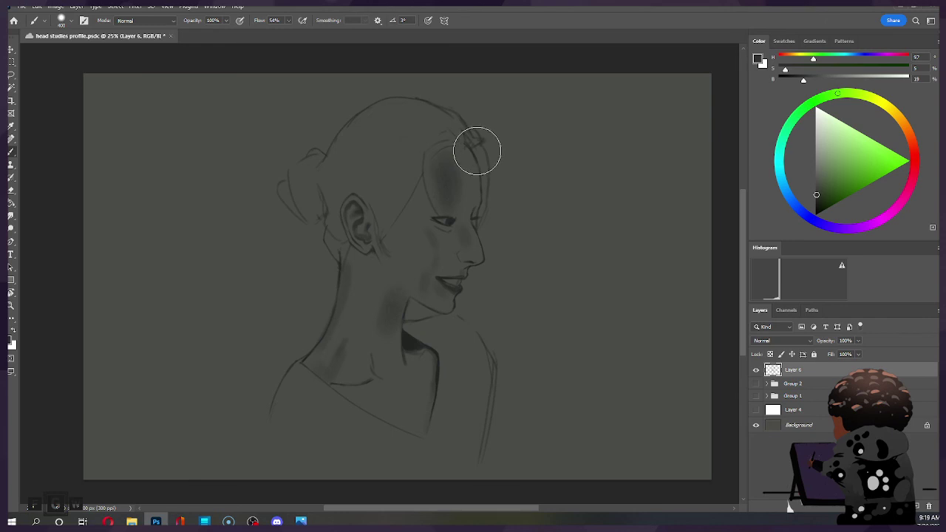
Lighten the forehead shadow's front edge toward the hairline with a large soft eraser.
key("e")
key("bracketright")
key("bracketright")
key("bracketright")
key("bracketright")
key("bracketright")
key("bracketright")
key("bracketright")
key("bracketright")
key("bracketright")
key("bracketright")
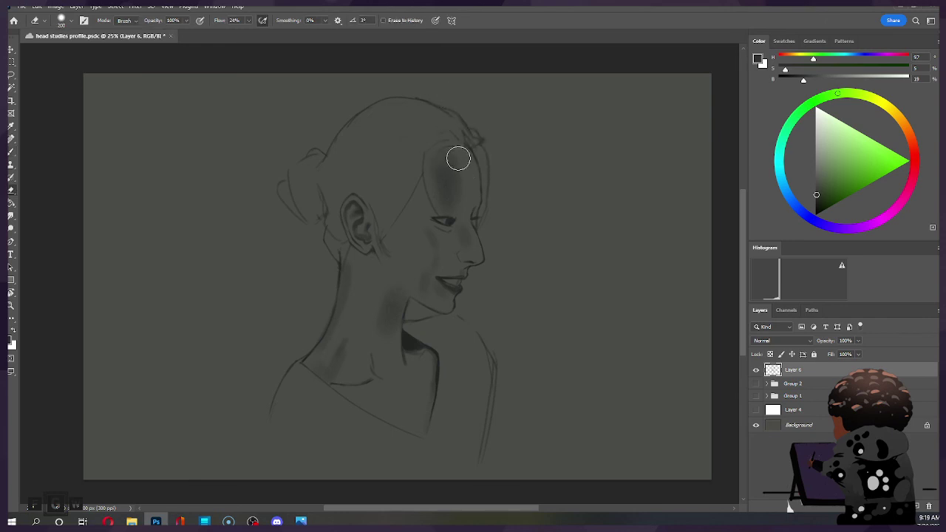
key("bracketright")
key("bracketright")
key("bracketright")
left_click_drag(452, 158, 469, 193)
key("bracketleft")
key("bracketleft")
key("bracketleft")
mouse_move(478, 192)
left_mouse_down()
mouse_move(439, 102)
mouse_move(458, 187)
mouse_move(456, 160)
left_mouse_up()
Rework the forehead shadow above the eye with soft brush strokes, varying the brush between 175 and 400 px.
key("b")
left_click_drag(459, 197, 456, 193)
key("bracketleft")
key("bracketleft")
key("bracketleft")
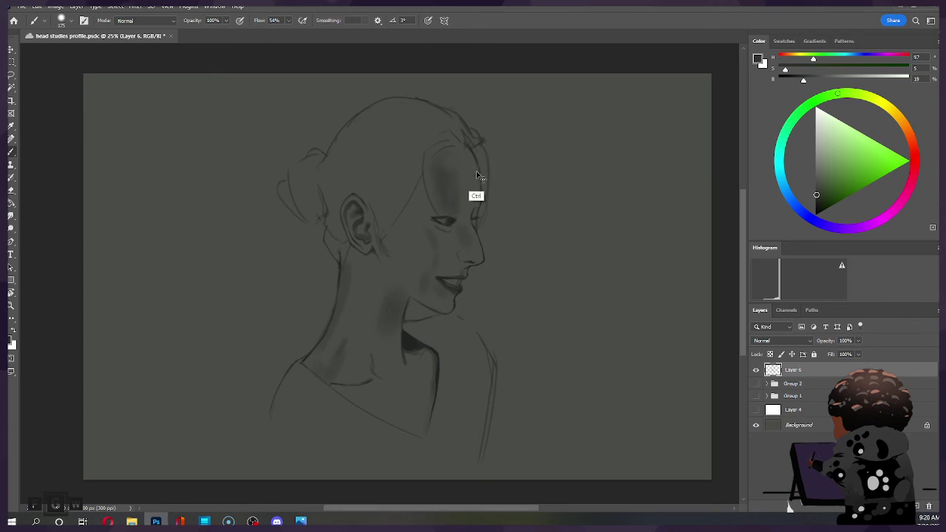
key("bracketleft")
key("bracketright")
key("bracketright")
key("bracketright")
key("bracketright")
key("bracketright")
key("bracketright")
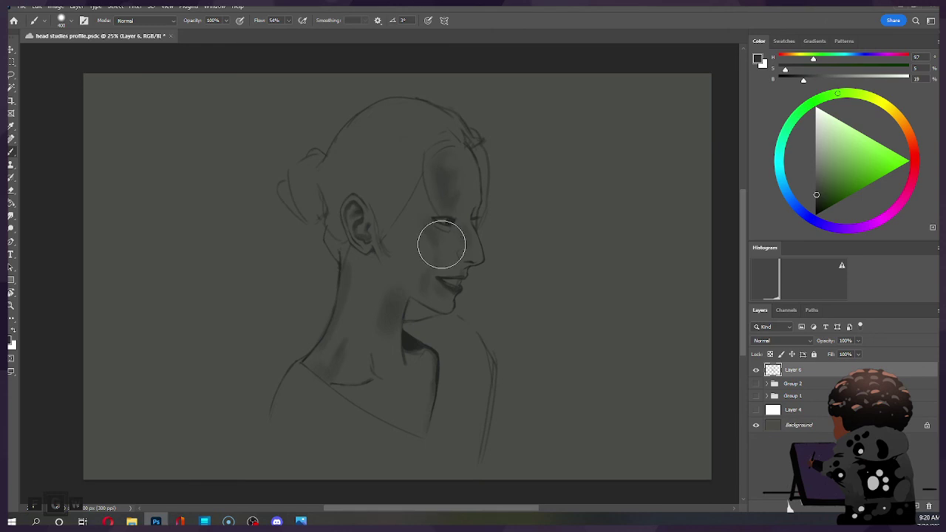
Shade from the forehead down into the eye socket and around the eye's outer corner, starting with a 200 px brush.
key("bracketleft")
key("bracketleft")
key("bracketleft")
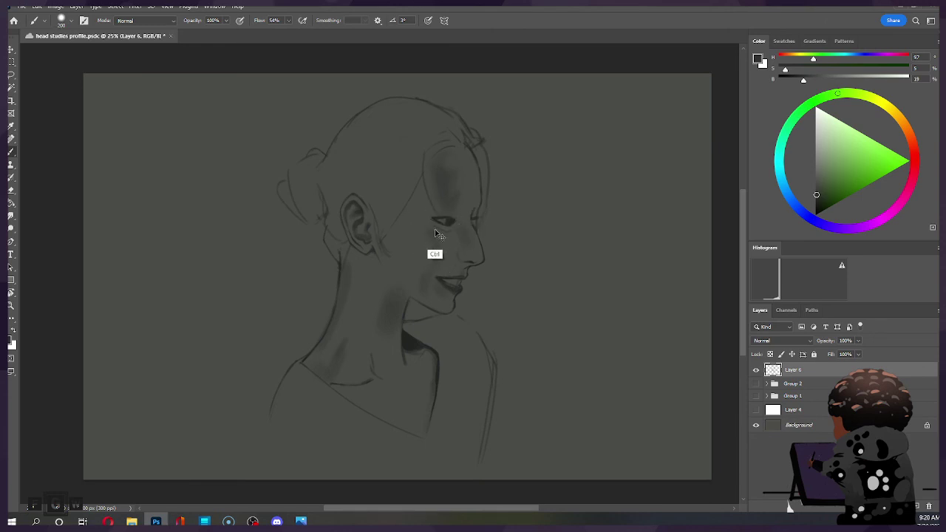
left_click_drag(443, 180, 433, 220)
key("bracketleft")
key("bracketleft")
key("bracketleft")
key("bracketright")
key("bracketright")
key("bracketright")
key("bracketright")
key("bracketright")
key("bracketright")
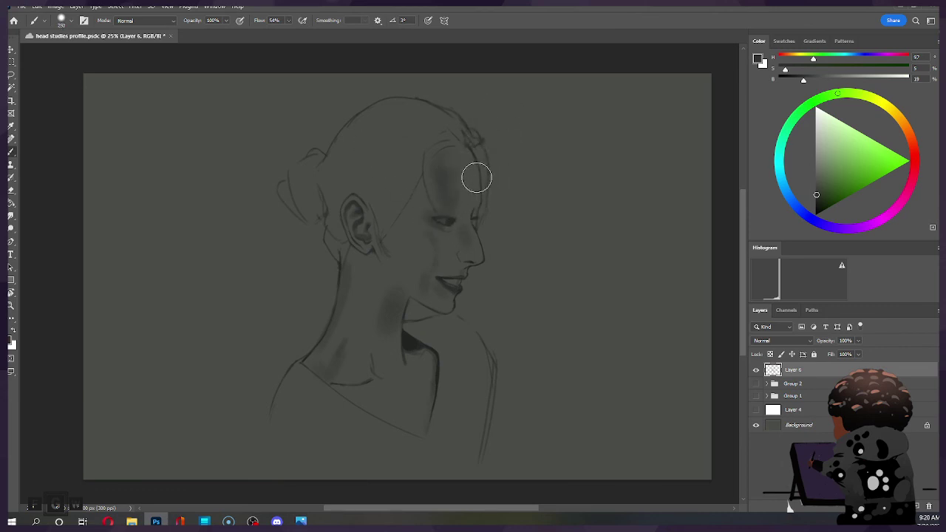
Deepen the forehead shading between the brow and the temple hairline with a 250 px brush.
mouse_move(467, 190)
left_mouse_down()
mouse_move(432, 215)
mouse_move(468, 207)
left_mouse_up()
left_click_drag(435, 198, 429, 170)
key("bracketleft")
key("bracketleft")
key("bracketleft")
key("bracketleft")
Erase the soft shading on the cheek below the eye and beside the mouth, varying the eraser size.
key("e")
key("bracketleft")
key("bracketleft")
key("bracketleft")
key("bracketleft")
key("bracketleft")
key("bracketleft")
key("bracketleft")
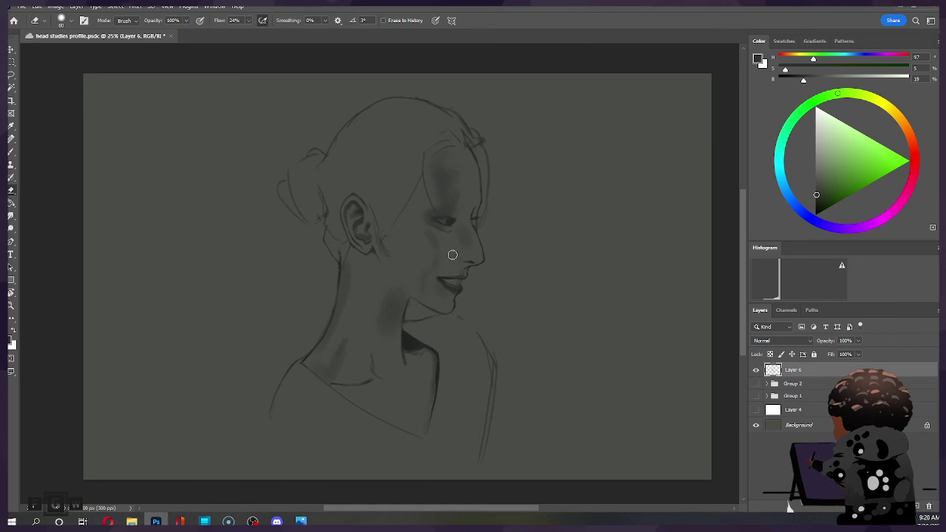
key("bracketright")
key("bracketright")
key("bracketright")
key("bracketright")
key("bracketleft")
key("bracketright")
key("bracketright")
key("bracketright")
key("bracketright")
key("bracketleft")
key("bracketleft")
key("bracketleft")
key("bracketleft")
key("bracketleft")
Erase the dark shadow from the forehead with an enlarged soft eraser, down to the area above the eye.
key("bracketright")
key("bracketright")
key("bracketright")
key("bracketright")
key("bracketright")
key("bracketright")
left_click_drag(456, 194, 445, 169)
key("bracketleft")
key("bracketleft")
key("bracketleft")
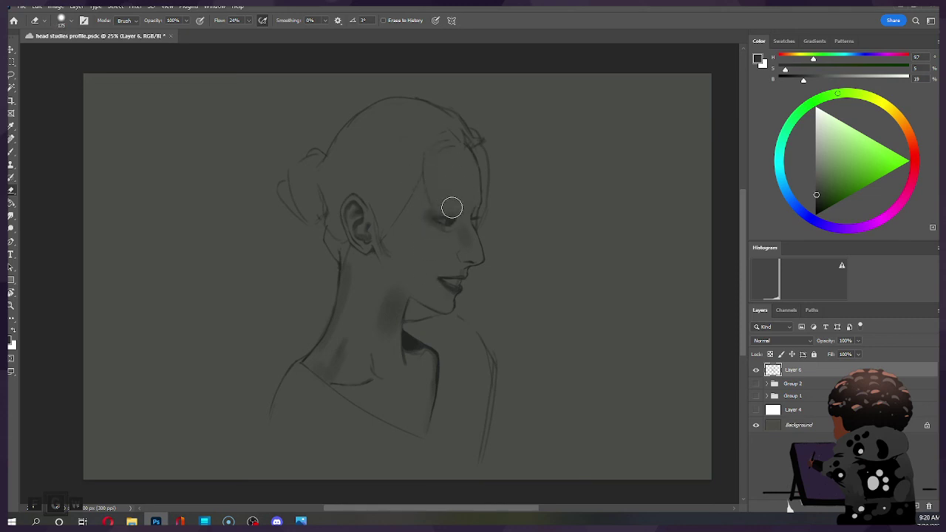
Reduce the leftover shading above the eye and at its outer corner with a smaller eraser.
key("bracketleft")
key("bracketleft")
key("bracketleft")
Pick a darker neutral grey at 13% brightness and darken the eye's upper lid line with a 50 px brush.
key("b")
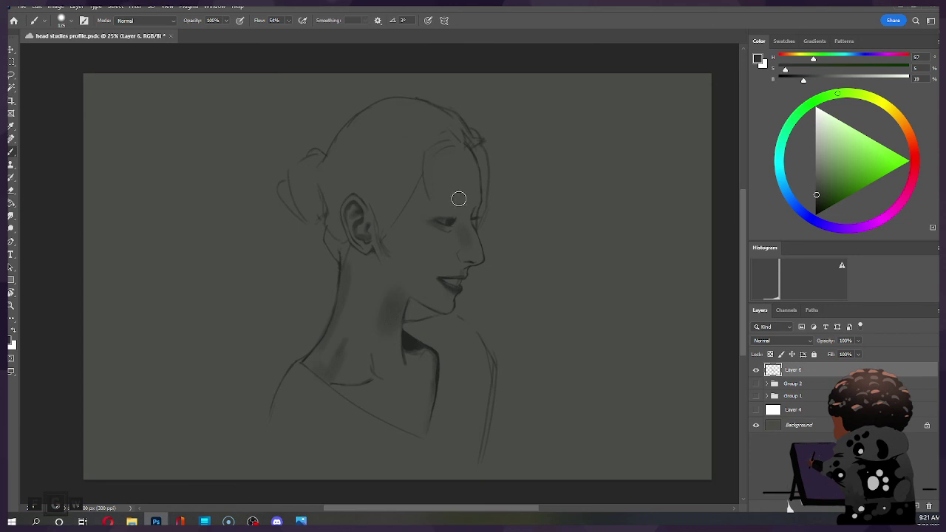
key("bracketleft")
key("bracketleft")
left_click(816, 201)
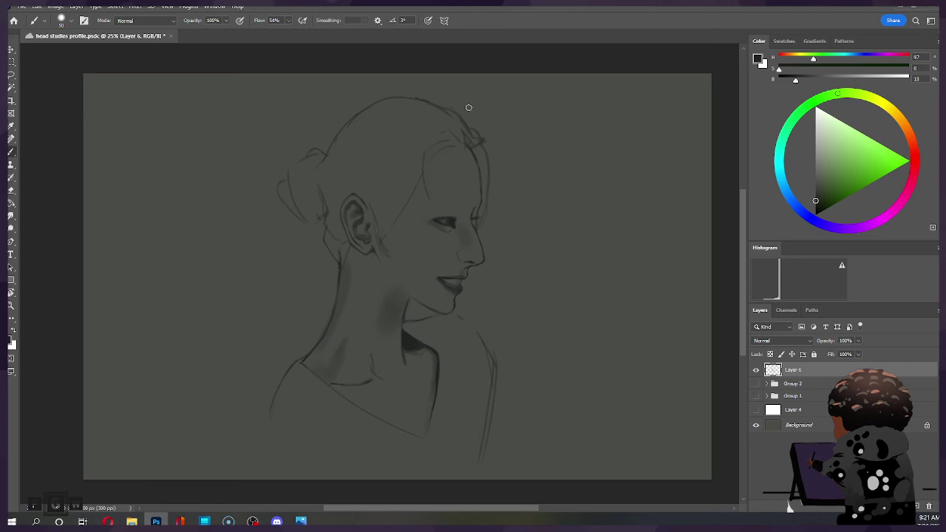
Trim the upper eyelid with a 30 px eraser and extend the lid line toward the nose with a 30 px brush.
key("e")
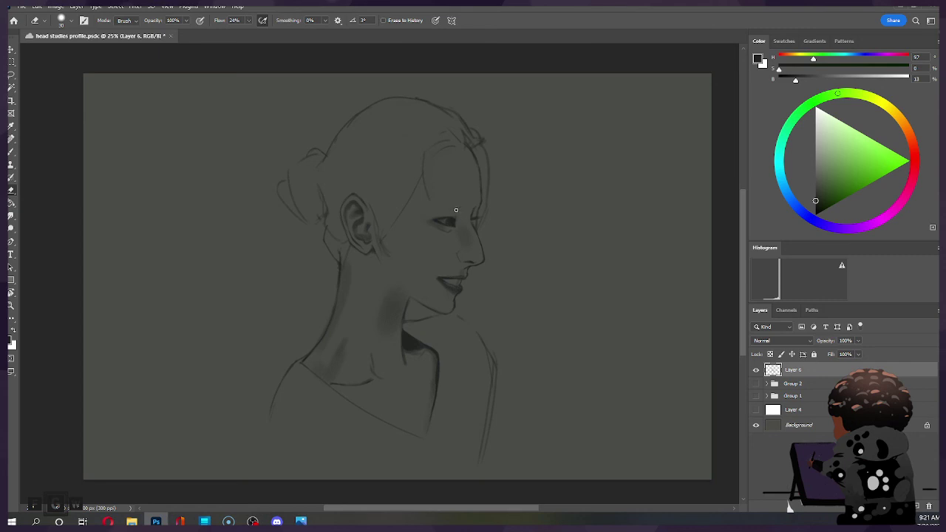
key("b")
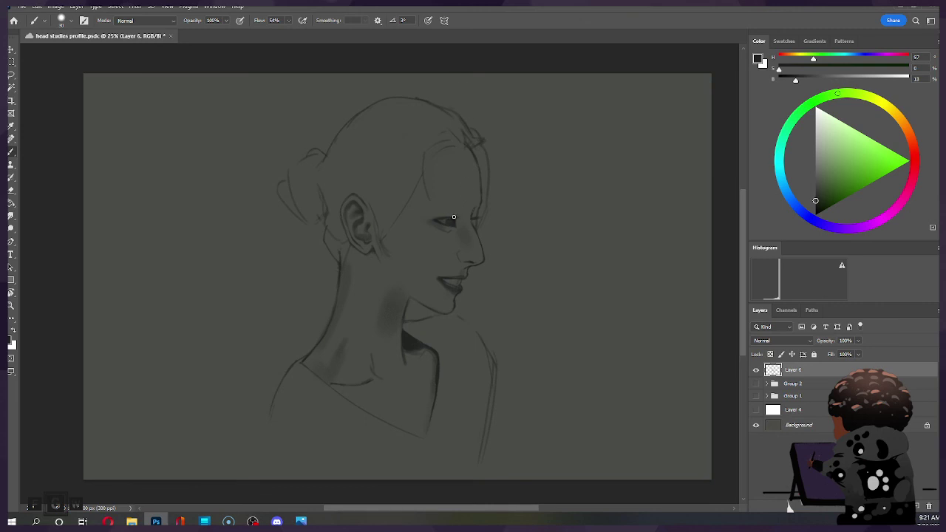
left_click_drag(453, 217, 460, 215)
Refine the eye's outer corner and lids with a 60 px eraser and 25 to 45 px brush strokes, and save the document.
key("e")
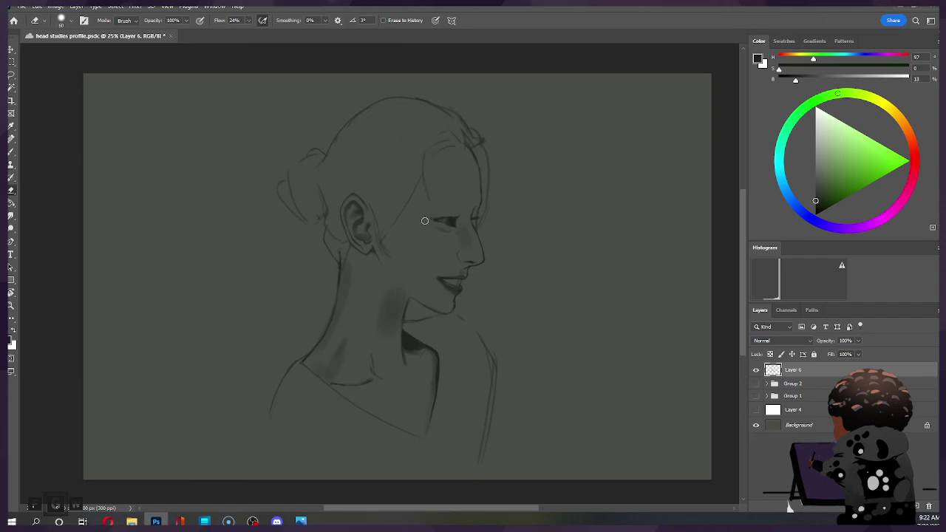
key("b")
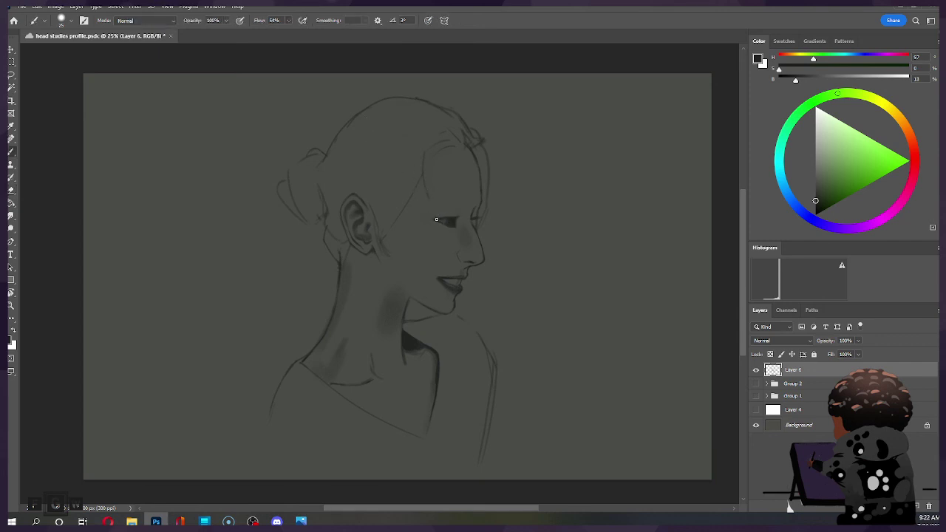
key("bracketleft")
key("bracketright")
key("bracketright")
key("bracketright")
key("ctrl+s")
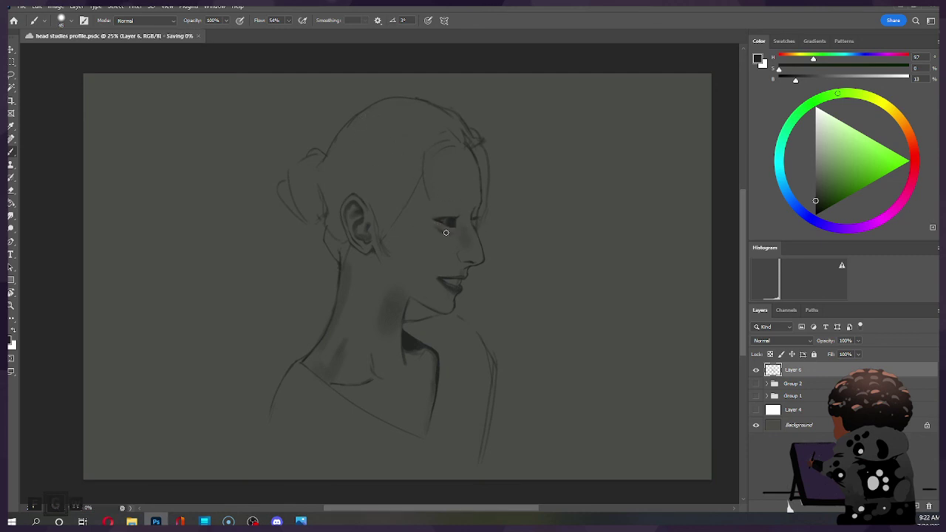
Define the lower eyelid with a 35 px brush and clean up above the eye with a 30 px eraser.
key("bracketleft")
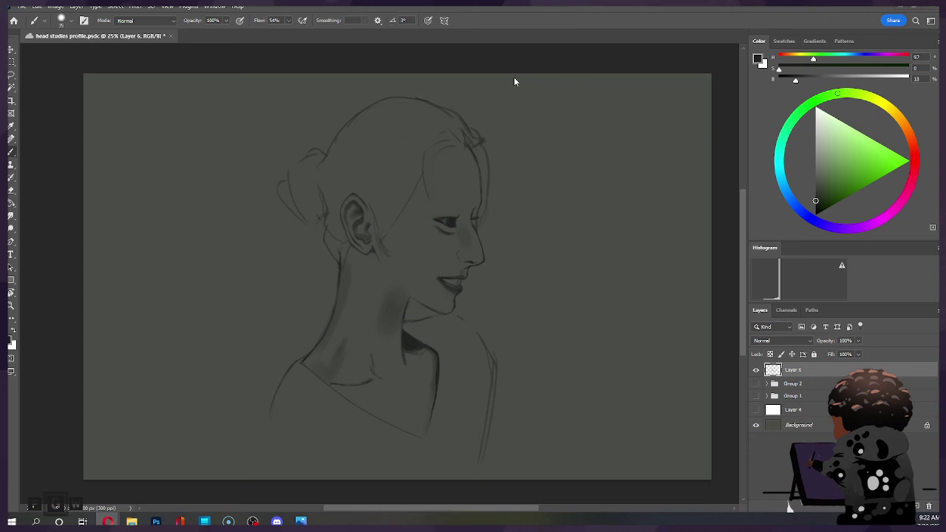
left_click(445, 213)
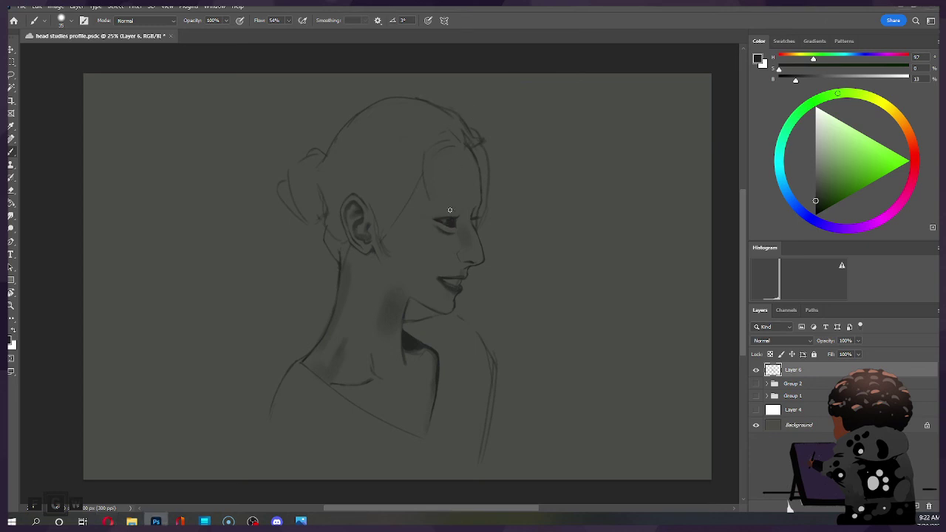
key("e")
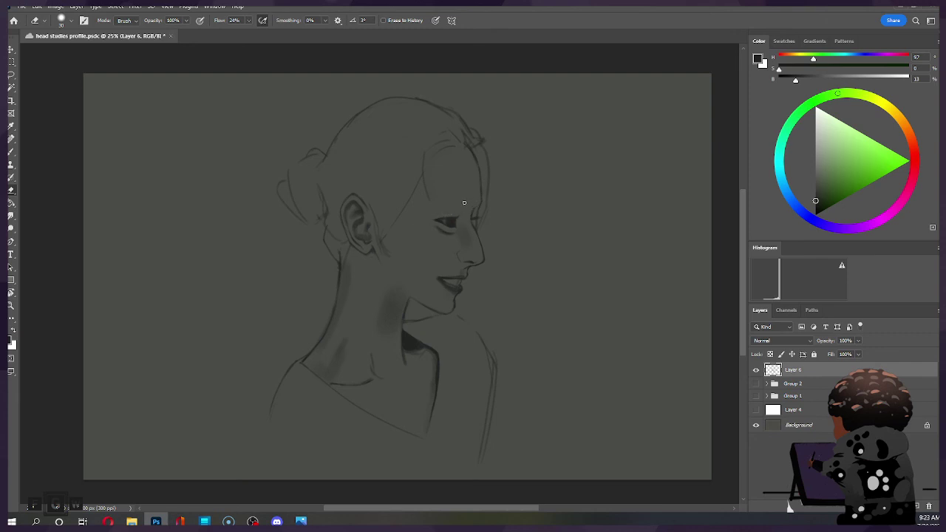
key("b")
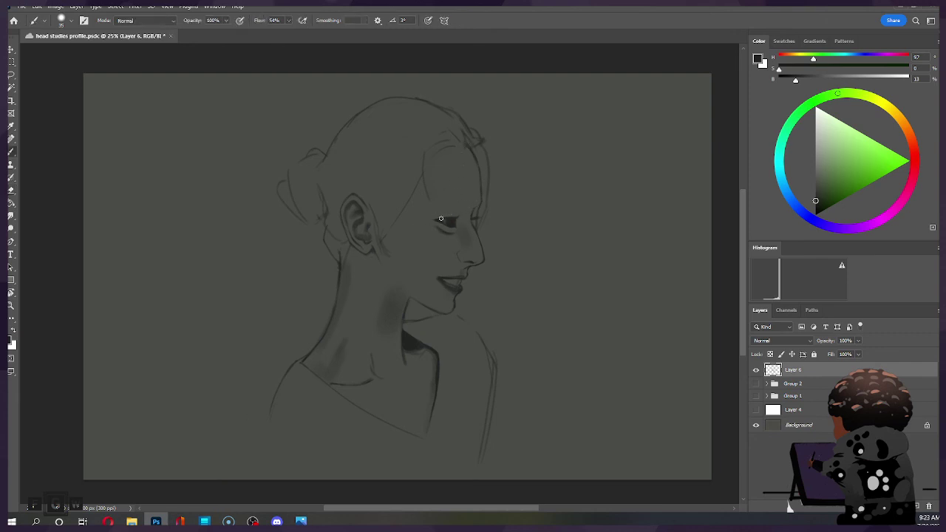
Darken the upper lid line and iris with small brush strokes of varying size, and soften above the lid with a 50 px eraser.
key("bracketleft")
key("bracketleft")
key("bracketright")
key("bracketright")
key("bracketright")
key("bracketleft")
key("bracketright")
key("bracketright")
key("bracketright")
key("bracketleft")
key("bracketright")
key("e")
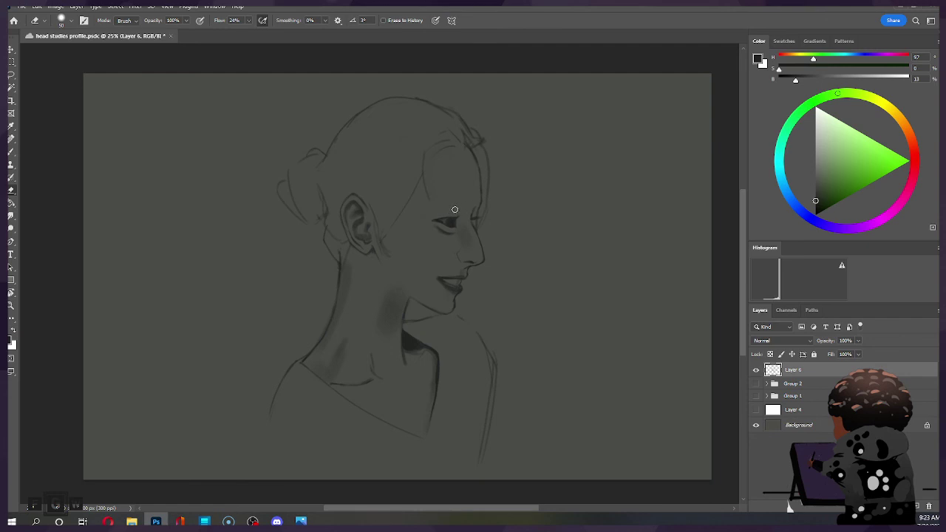
Draw a fine upper lid crease starting with a 10 px brush, and soften it with a 50 px eraser.
key("b")
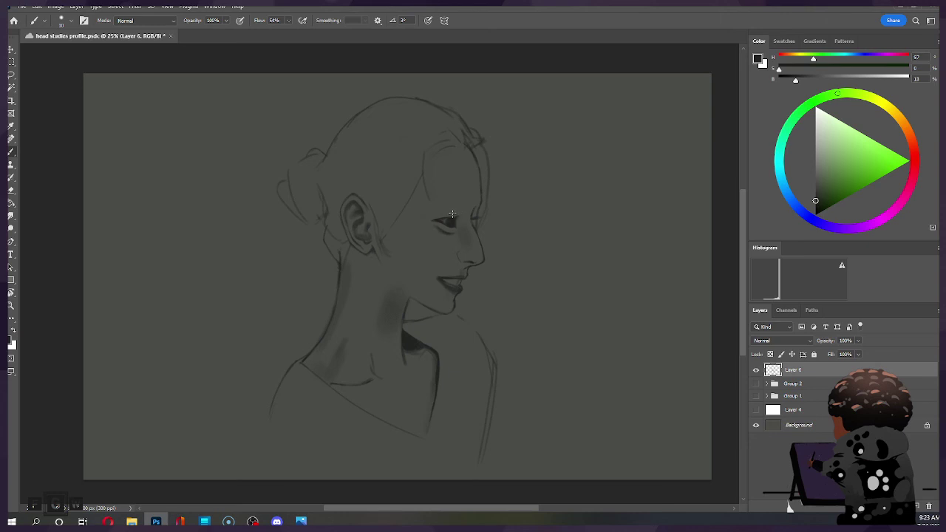
key("bracketright")
key("bracketright")
key("bracketright")
key("bracketleft")
key("bracketleft")
key("bracketleft")
key("bracketleft")
key("bracketright")
key("bracketright")
key("e")
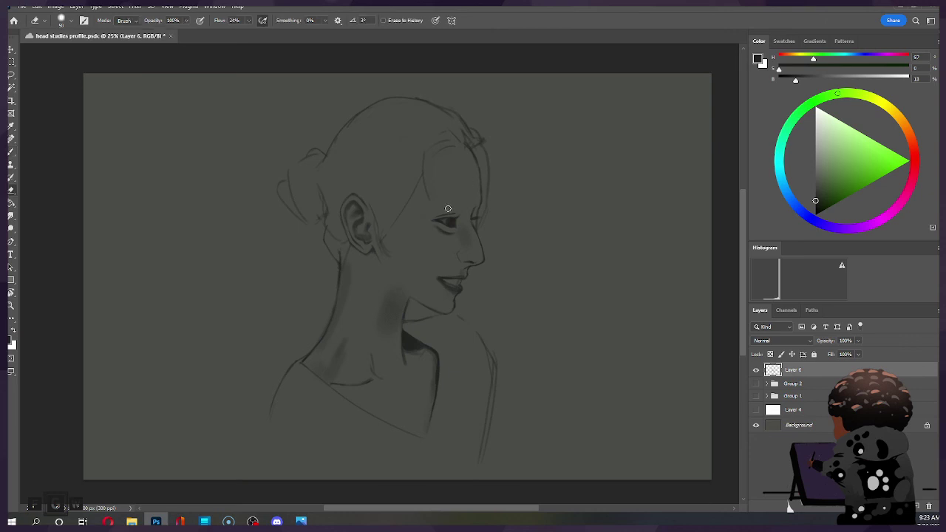
Extend the lid crease toward the nose bridge, darken the outer upper lid, and lighten the iris edge with a 20 px eraser.
key("b")
mouse_move(460, 207)
left_mouse_down()
mouse_move(444, 214)
mouse_move(460, 213)
left_mouse_up()
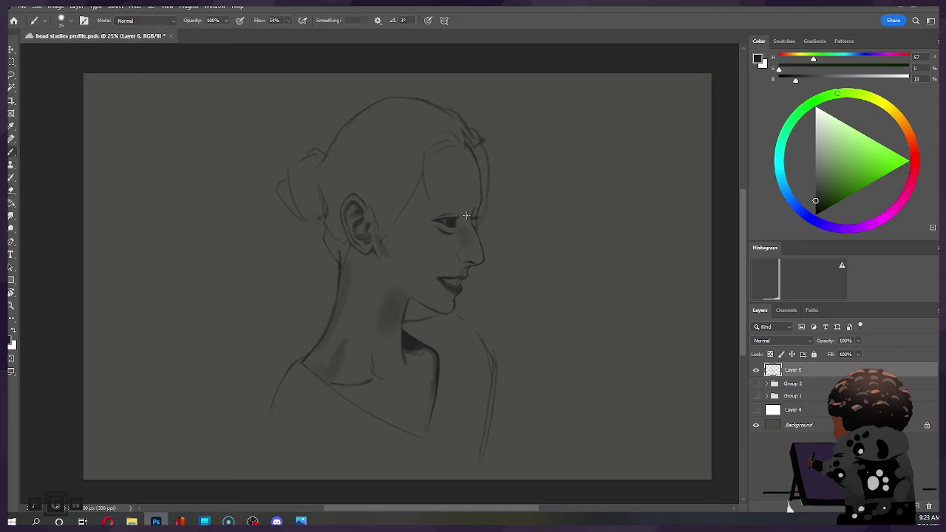
key("bracketright")
left_click_drag(446, 218, 438, 219)
key("e")
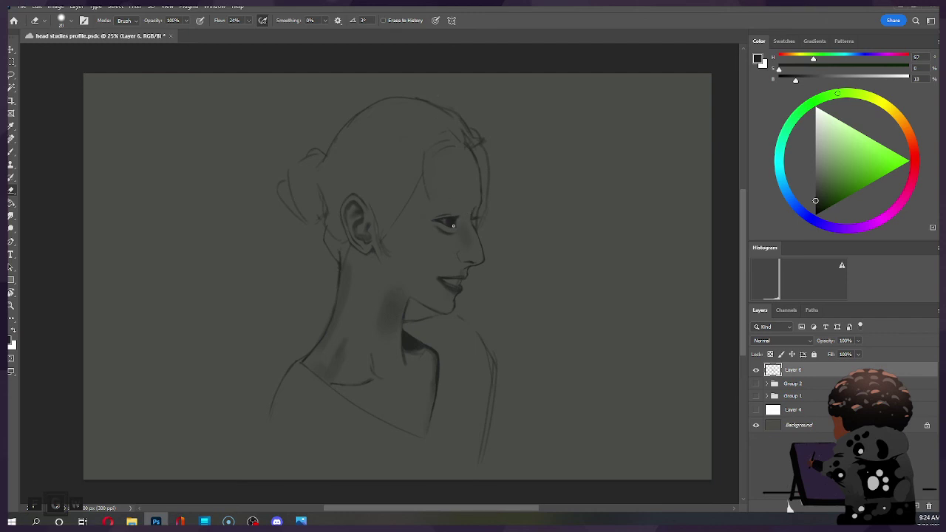
Sharpen the eye's outer corner and iris with a 20 px brush, cleaning the white of the eye with a 25 px eraser.
key("b")
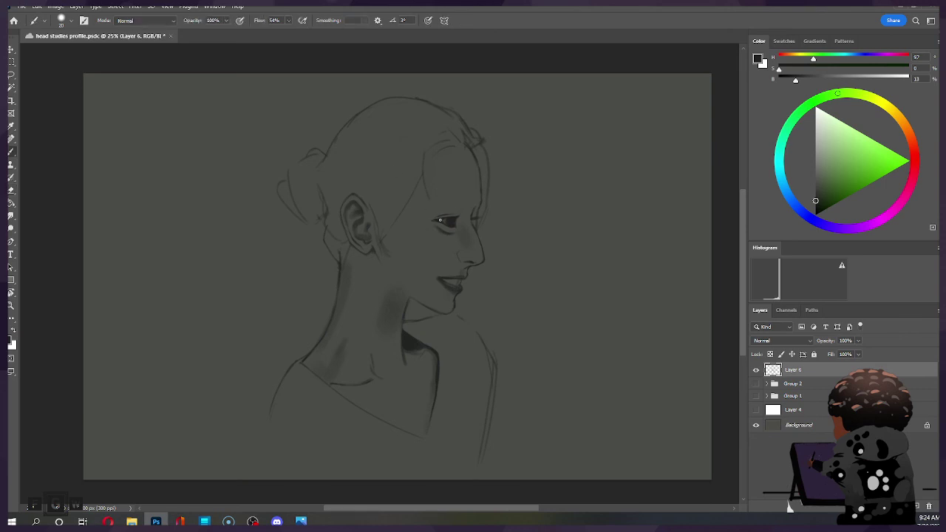
key("bracketleft")
key("bracketright")
key("e")
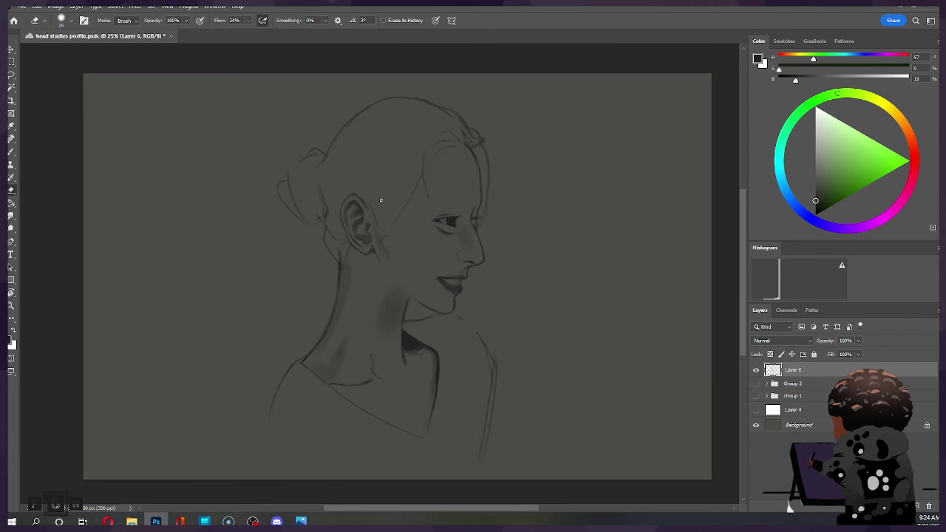
key("b")
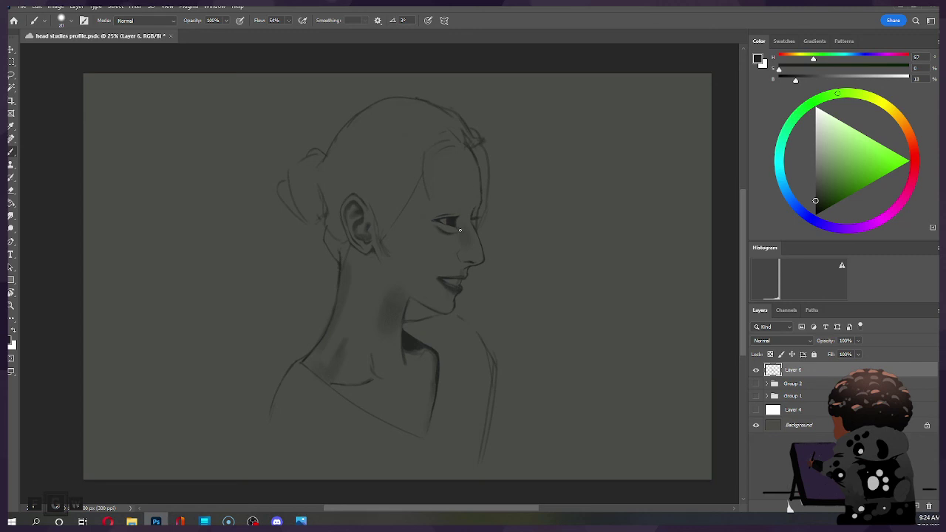
Darken the upper lid and iris of the eye with a 25 px brush stroke.
key("bracketright")
left_click_drag(455, 218, 442, 221)
Try broad shading over the forehead with a 900 px brush, softening it with an 800 px eraser.
key("bracketright")
key("bracketright")
key("bracketright")
key("bracketright")
key("bracketright")
key("bracketright")
key("bracketright")
key("bracketright")
key("bracketright")
key("bracketright")
key("bracketright")
key("bracketright")
key("bracketright")
key("bracketright")
key("bracketright")
key("bracketright")
key("bracketright")
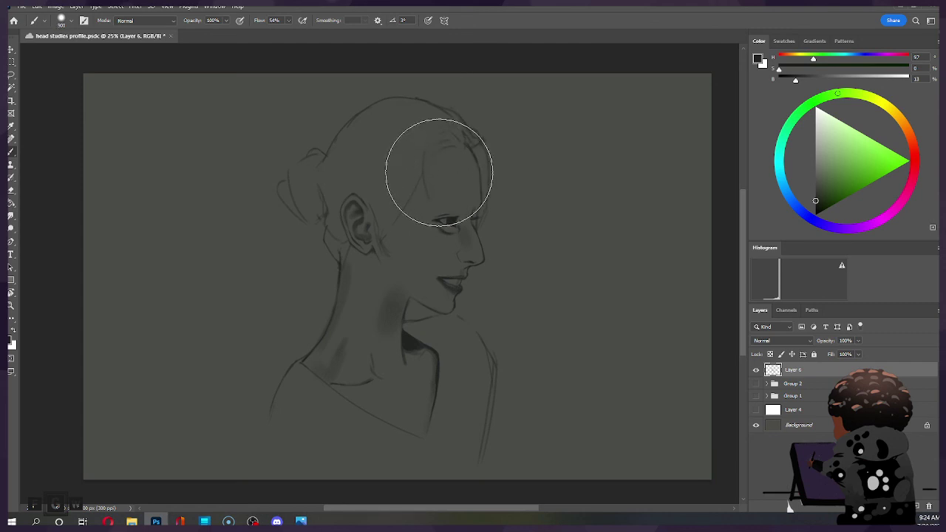
left_click_drag(439, 184, 454, 197)
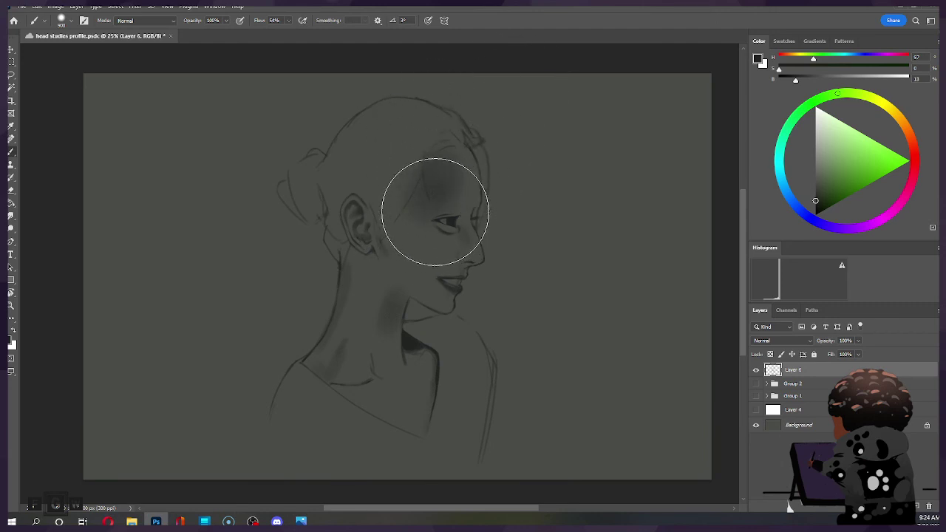
key("e")
key("bracketright")
key("bracketright")
key("bracketright")
key("bracketright")
key("bracketright")
key("bracketright")
key("bracketright")
key("bracketright")
key("bracketright")
key("bracketright")
key("bracketright")
key("bracketright")
key("bracketright")
key("bracketright")
key("bracketright")
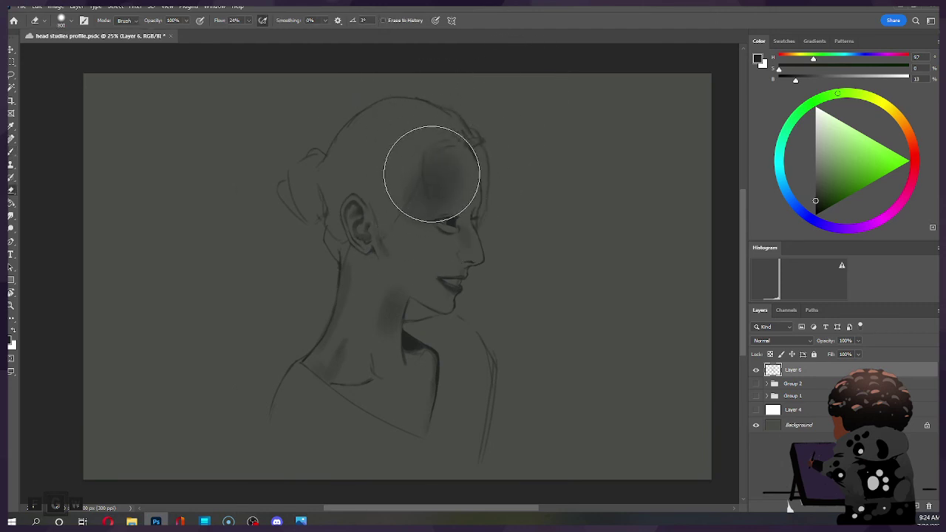
key("b")
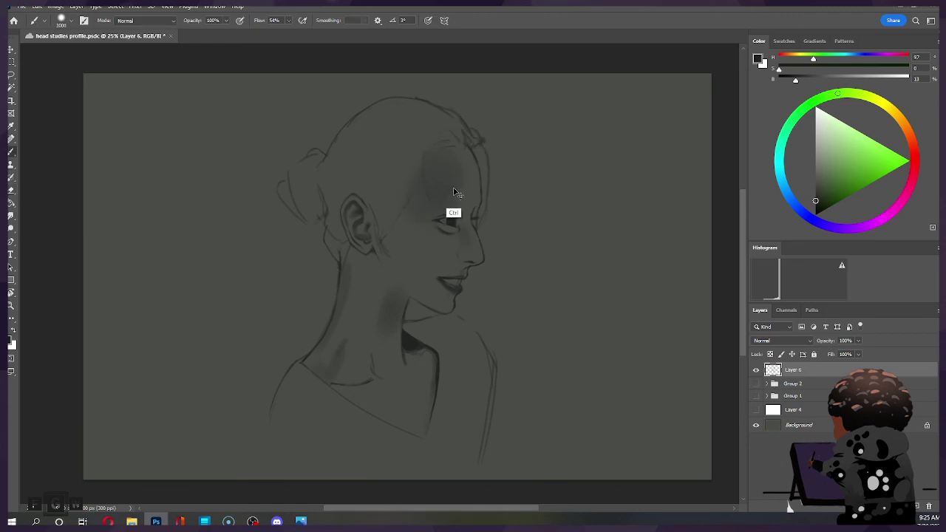
key("ctrl+z")
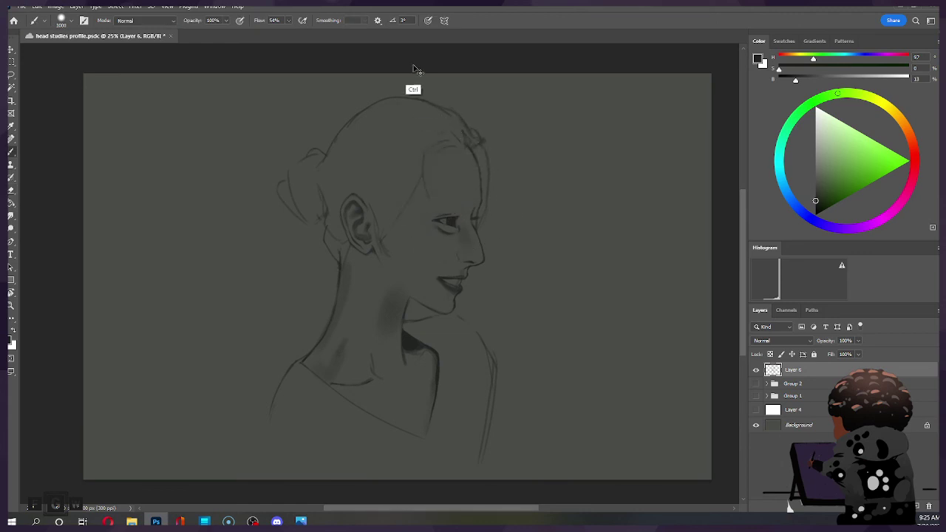
Lower the brush flow to 37% and lay soft shading over the forehead with brush sizes from 1000 down to 600 px.
left_click(289, 20)
left_click_drag(289, 32, 281, 31)
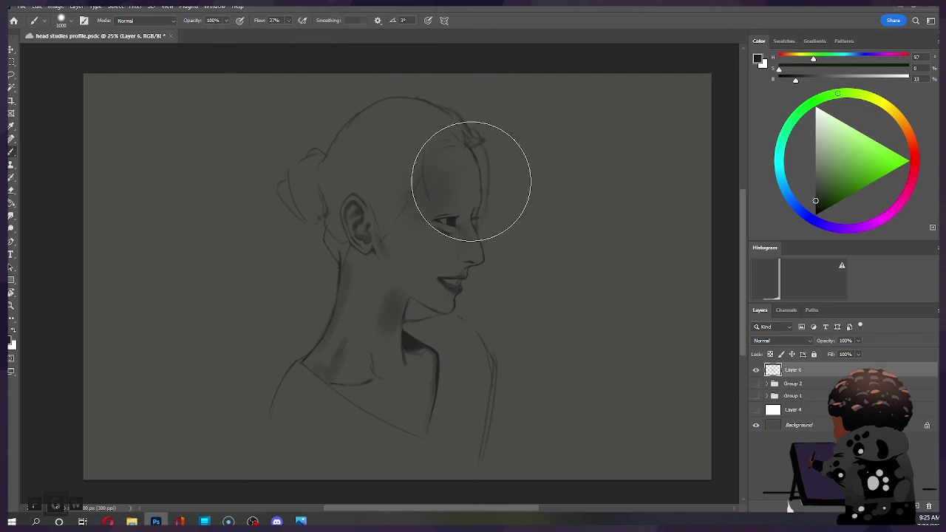
key("bracketleft")
key("bracketleft")
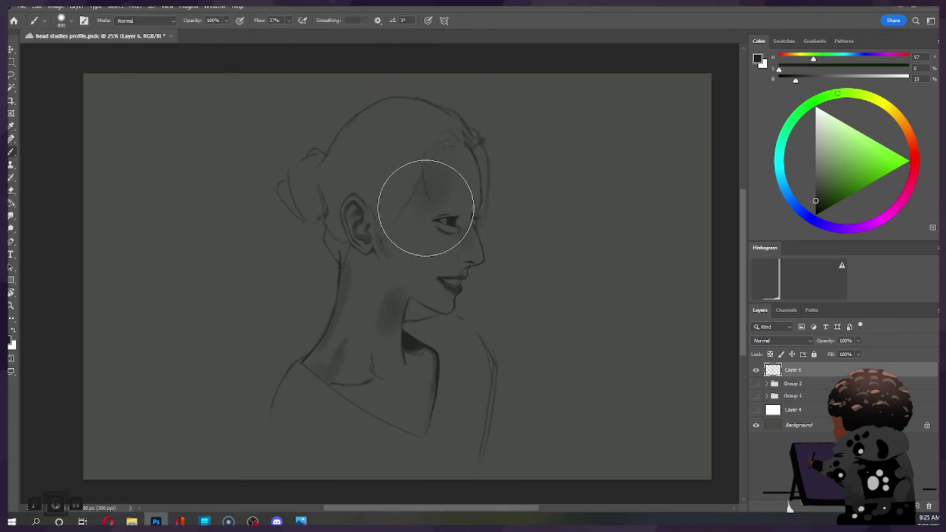
key("bracketleft")
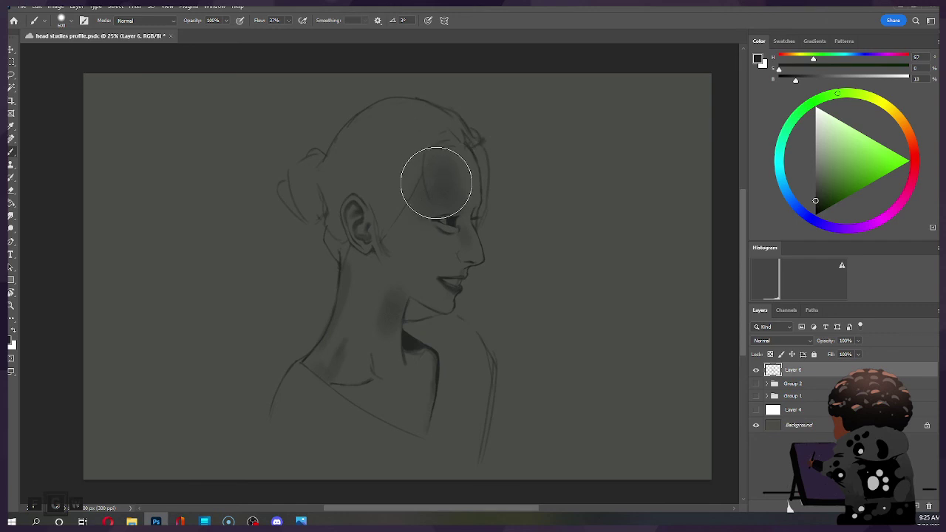
Darken the temple and brow area around the eye with a 300 px brush.
key("bracketleft")
key("bracketleft")
key("bracketleft")
mouse_move(433, 230)
left_mouse_down()
mouse_move(454, 165)
mouse_move(410, 203)
mouse_move(466, 220)
left_mouse_up()
key("bracketright")
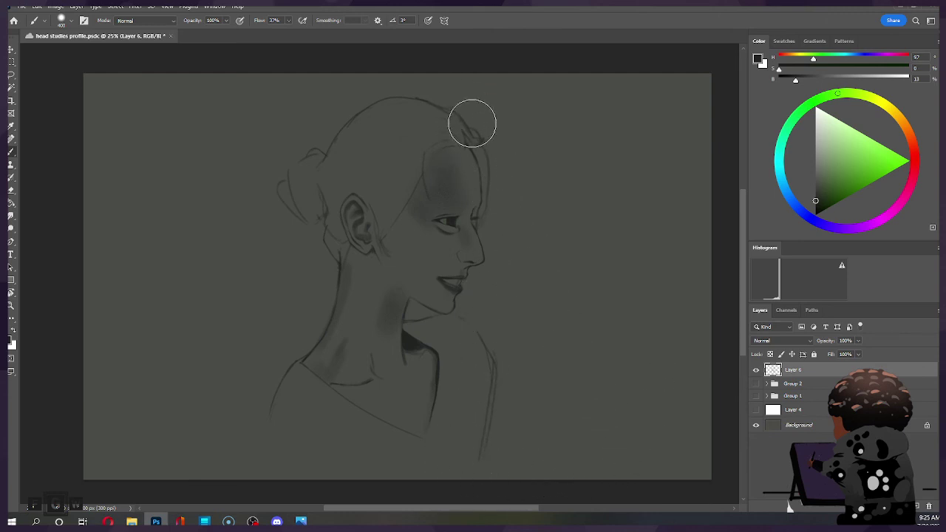
Deepen the forehead shading down to the inner brow, reducing the brush from 500 to 250 px and undoing the unwanted stroke.
key("bracketright")
mouse_move(448, 148)
left_mouse_down()
mouse_move(465, 174)
mouse_move(463, 188)
mouse_move(447, 156)
mouse_move(469, 220)
mouse_move(460, 172)
mouse_move(443, 150)
mouse_move(469, 218)
left_mouse_up()
key("bracketleft")
key("bracketleft")
key("ctrl+z")
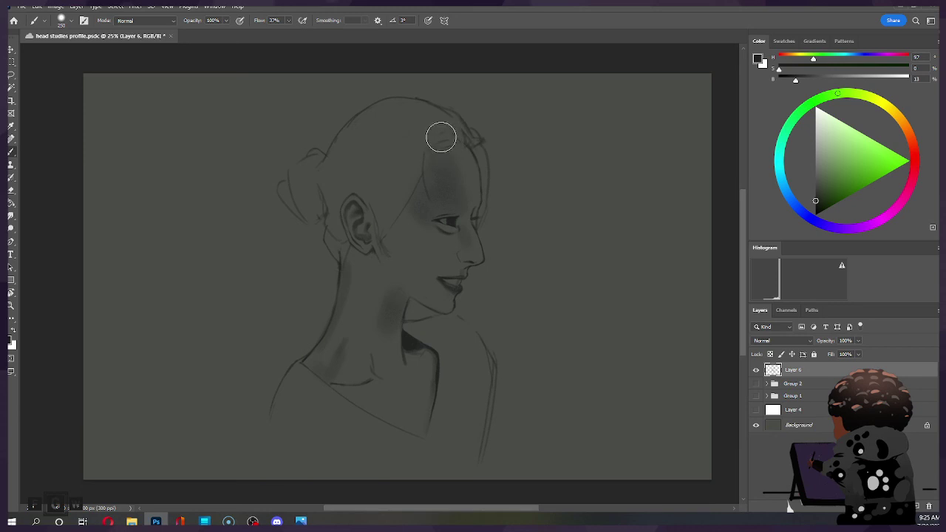
mouse_move(458, 182)
left_mouse_down()
mouse_move(469, 210)
mouse_move(452, 175)
mouse_move(462, 206)
left_mouse_up()
key("bracketleft")
key("bracketleft")
key("bracketleft")
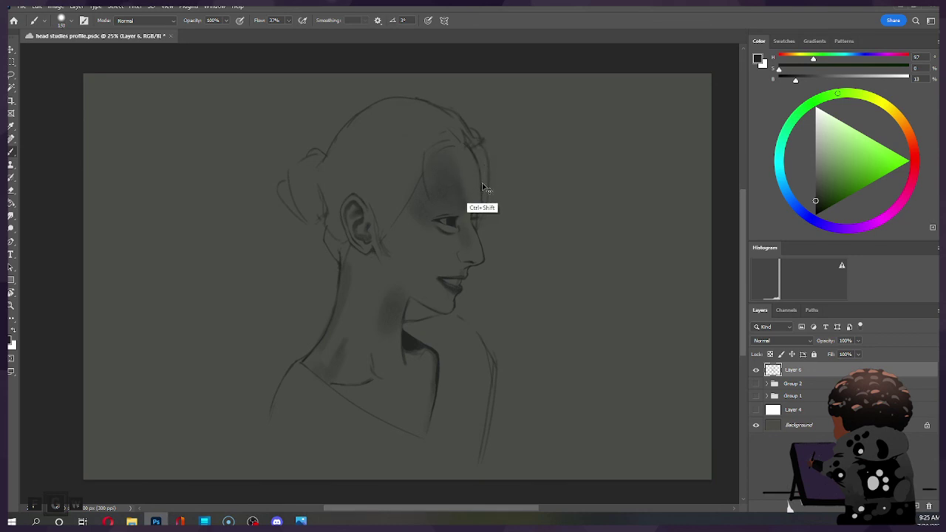
Soften the upper edge of the forehead shading near the hairline with a 500 px eraser.
key("e")
key("bracketleft")
key("bracketleft")
key("bracketleft")
key("bracketleft")
key("bracketleft")
key("bracketleft")
key("bracketleft")
key("bracketleft")
key("bracketright")
key("bracketright")
key("bracketright")
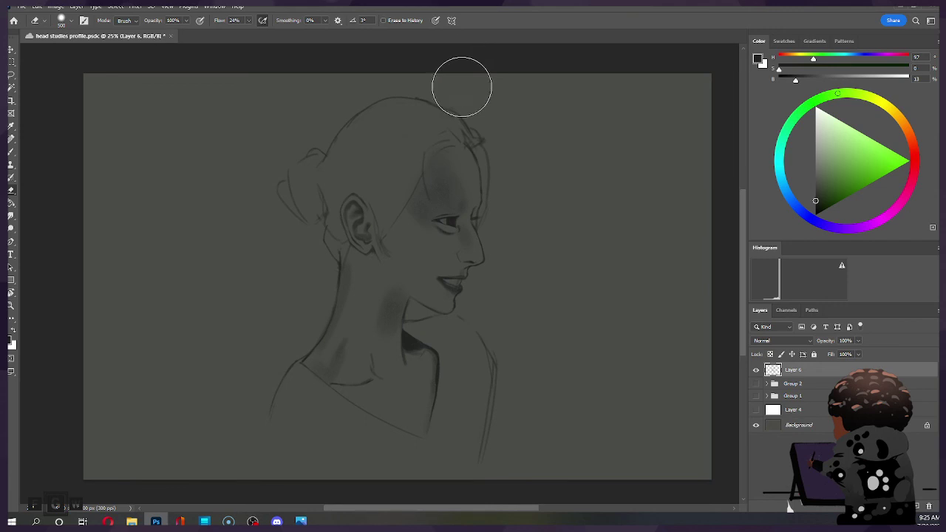
Shade the front of the forehead above the brow with a 500 px brush.
key("b")
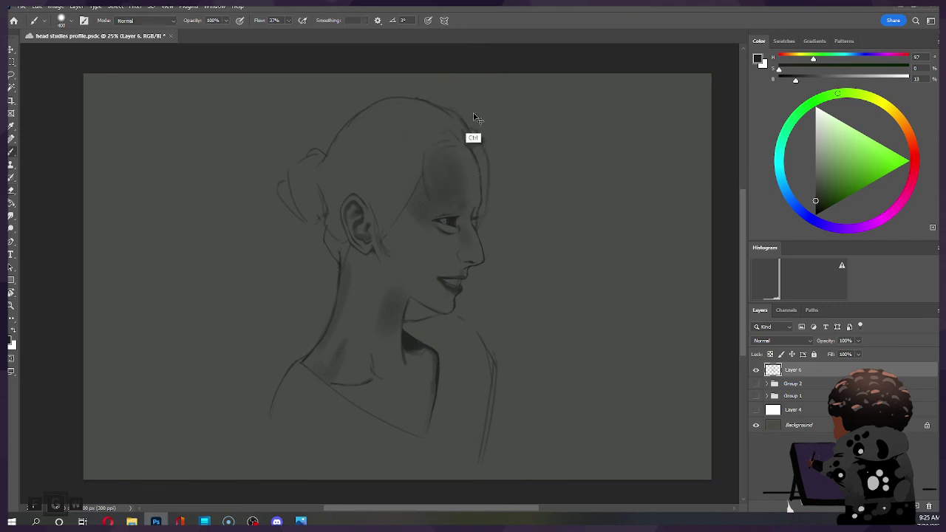
key("bracketright")
mouse_move(462, 209)
left_mouse_down()
mouse_move(499, 160)
mouse_move(459, 165)
mouse_move(475, 192)
mouse_move(486, 169)
mouse_move(469, 204)
mouse_move(472, 168)
left_mouse_up()
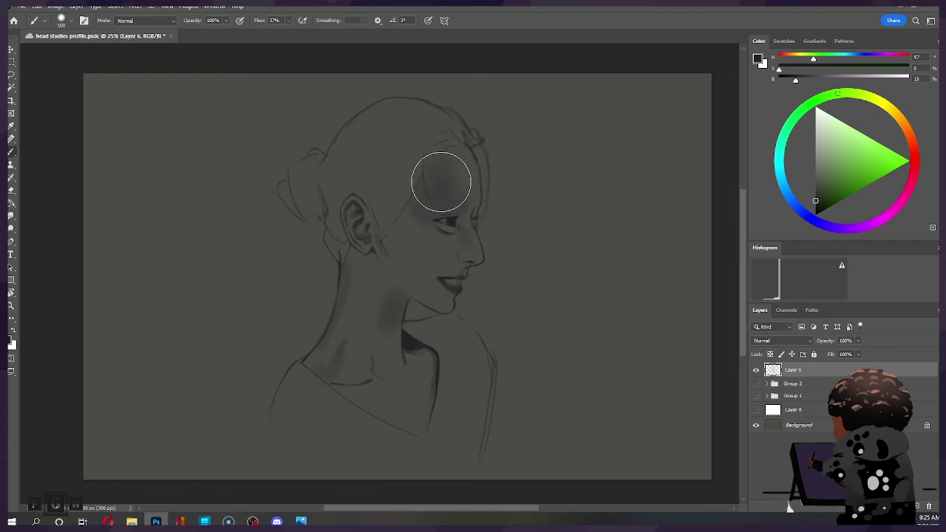
Try lightening the upper forehead shading with a 500 px eraser.
key("e")
key("bracketleft")
key("bracketright")
key("bracketright")
key("bracketright")
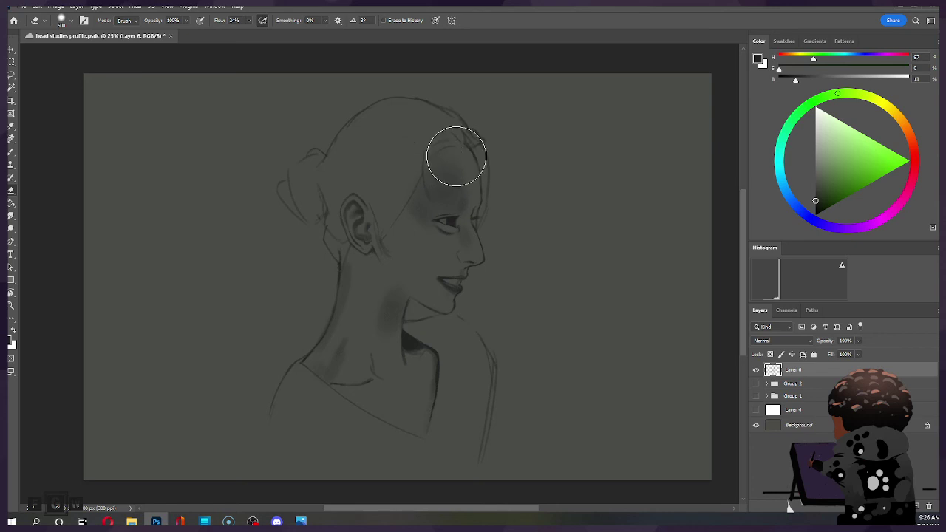
key("ctrl")
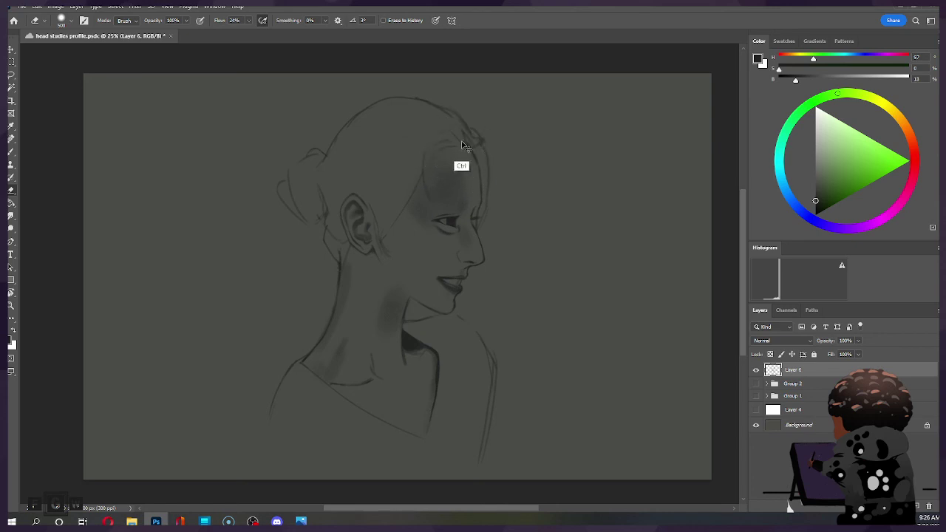
Clean the shading around the eye, reducing the eraser from 300 px to a fine size.
key("bracketleft")
key("bracketleft")
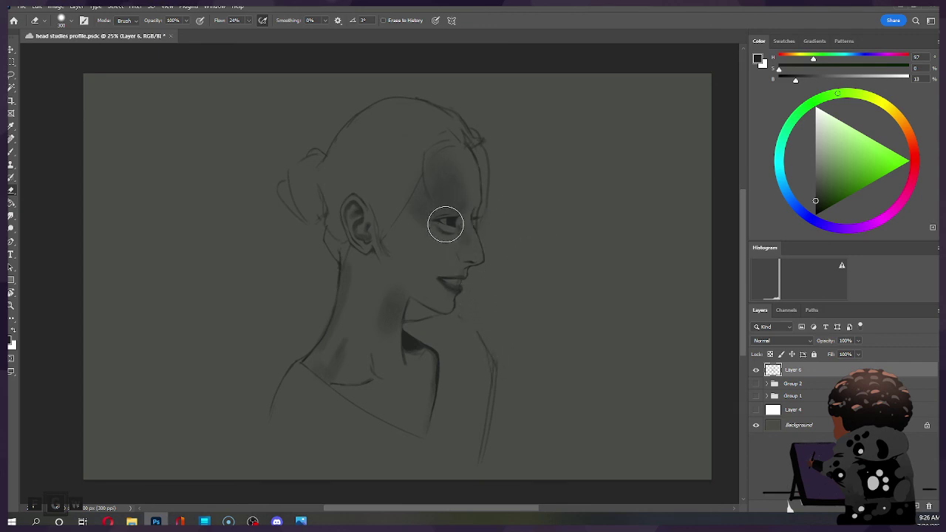
key("bracketleft")
key("bracketleft")
key("bracketleft")
key("bracketleft")
key("bracketleft")
key("bracketleft")
key("bracketleft")
Shade the inner eye socket and the side of the nose with 300 and 400 px brushes.
key("b")
key("bracketleft")
mouse_move(462, 220)
left_mouse_down()
mouse_move(477, 256)
mouse_move(488, 220)
mouse_move(484, 200)
mouse_move(475, 212)
mouse_move(449, 205)
left_mouse_up()
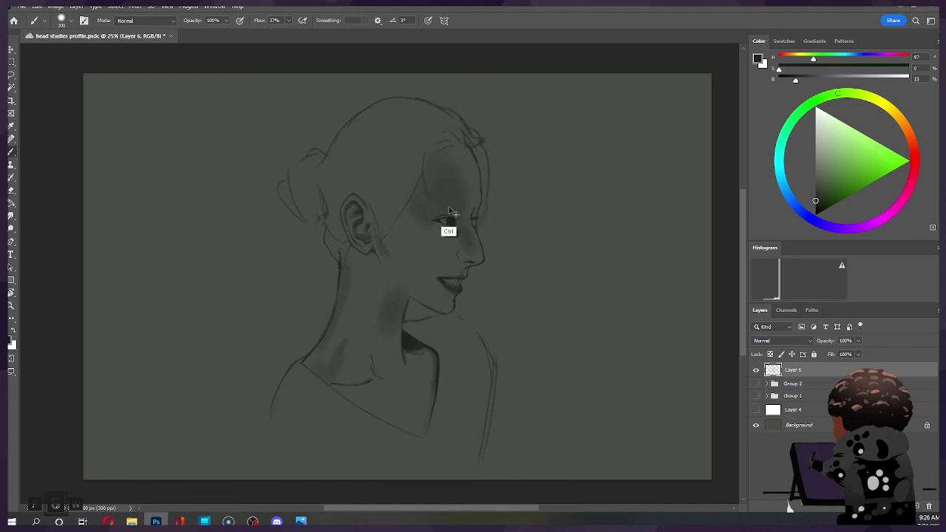
key("bracketright")
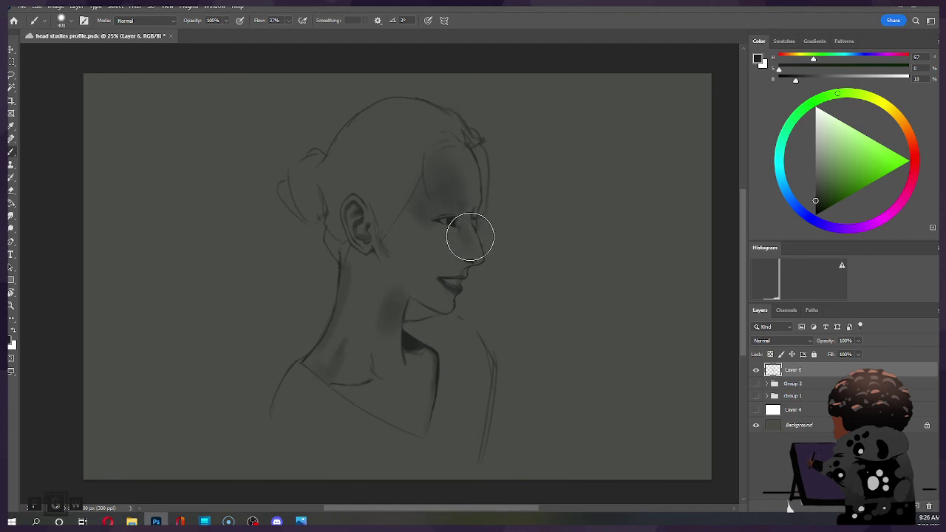
mouse_move(471, 237)
left_mouse_down()
mouse_move(463, 267)
mouse_move(477, 267)
mouse_move(471, 254)
mouse_move(457, 270)
mouse_move(495, 250)
mouse_move(475, 229)
left_mouse_up()
Try extending the shading from the front of the forehead down to the nose bridge with a 400 px brush.
mouse_move(469, 171)
left_mouse_down()
mouse_move(467, 224)
mouse_move(459, 187)
mouse_move(468, 253)
mouse_move(455, 202)
mouse_move(459, 227)
left_mouse_up()
key("ctrl+z")
key("bracketleft")
key("bracketleft")
key("bracketleft")
key("bracketleft")
key("ctrl+z")
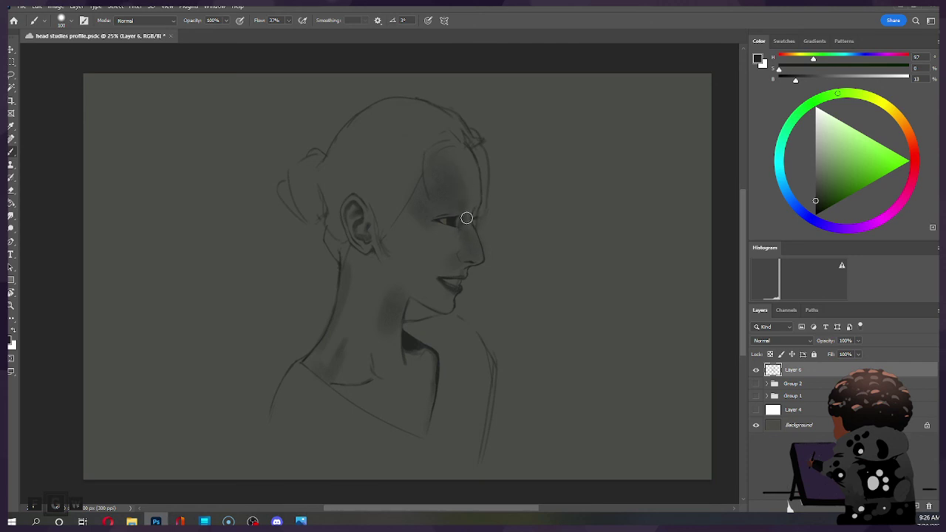
Refine the eye and inner brow with brush strokes under 100 px, cleaning the edges with a 50 px eraser.
key("bracketleft")
key("bracketleft")
key("e")
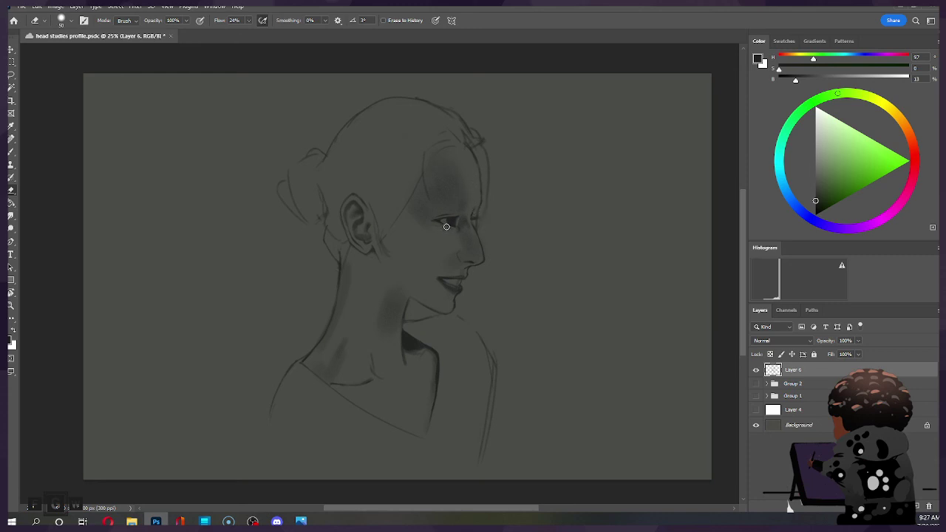
key("b")
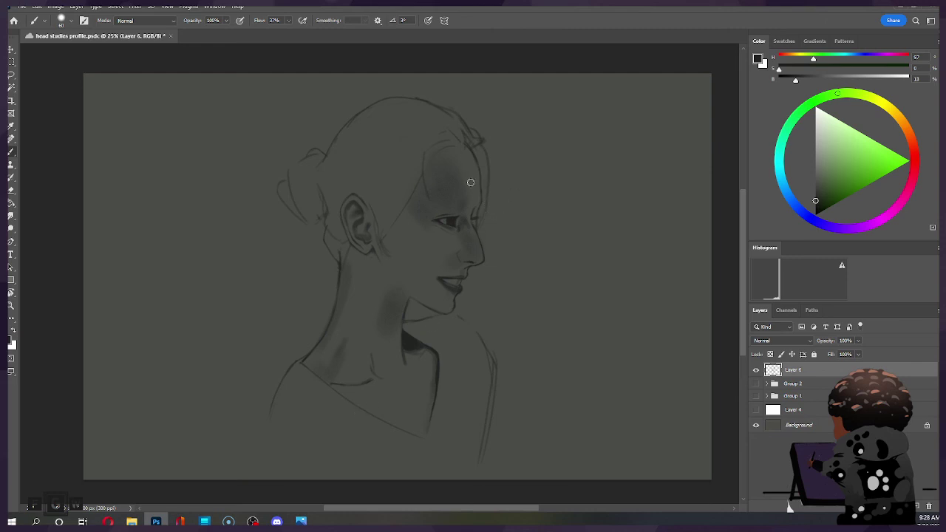
key("e")
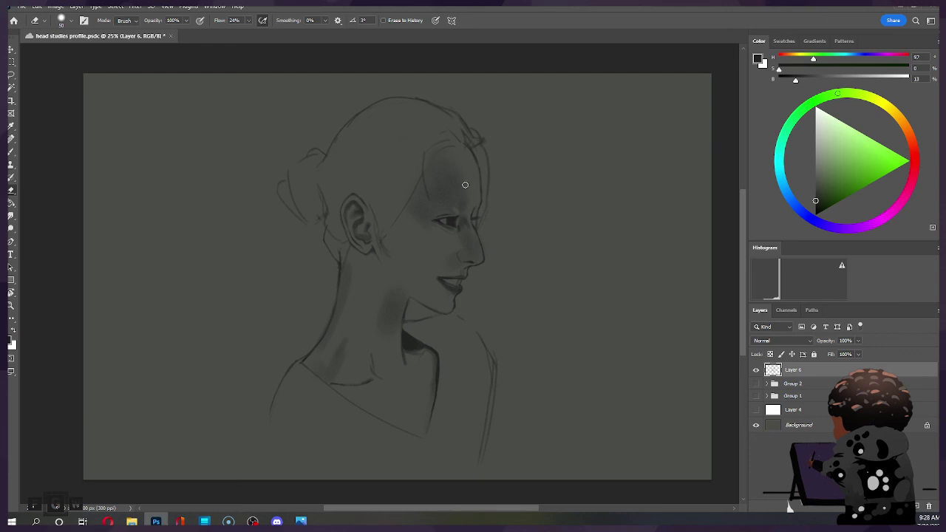
Sharpen the eye and brow details with a finer brush, and soften above the eyelid with an 80 px eraser.
key("ctrl")
key("b")
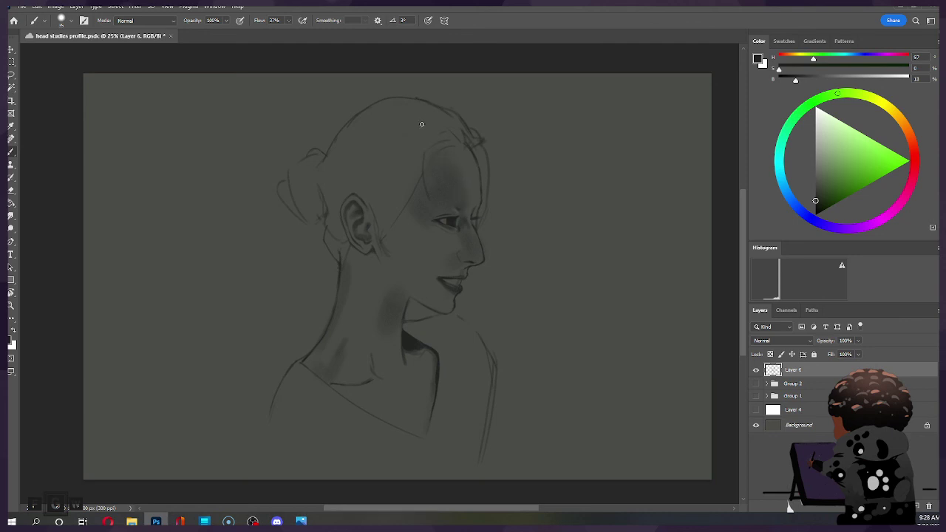
key("ctrl")
key("e")
key("bracketright")
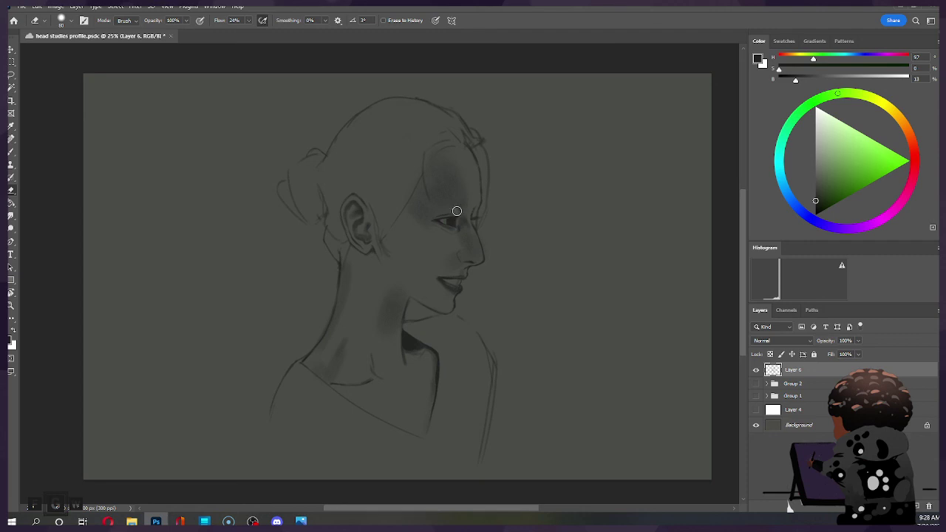
Build up the eyelid shading starting with a 60 px brush, and lighten it above the eye with an 80 px eraser.
key("b")
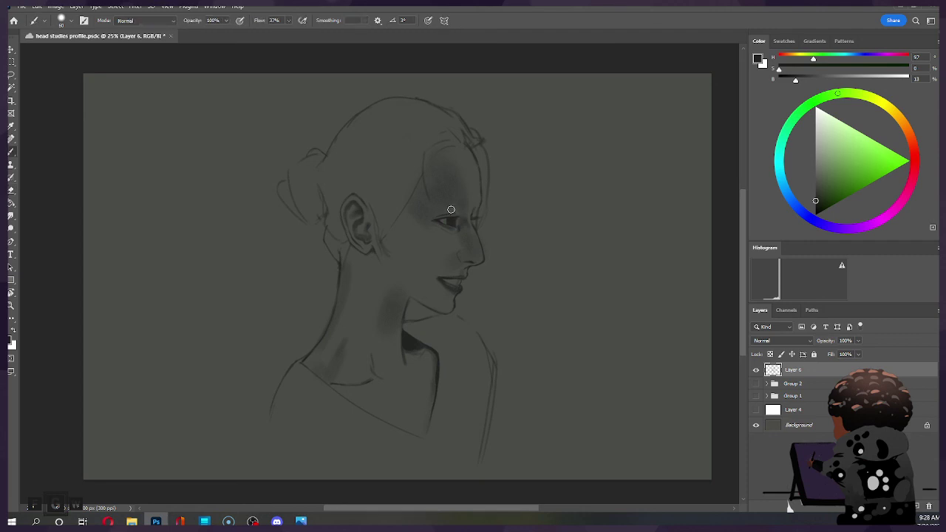
key("bracketright")
key("bracketright")
key("bracketright")
key("e")
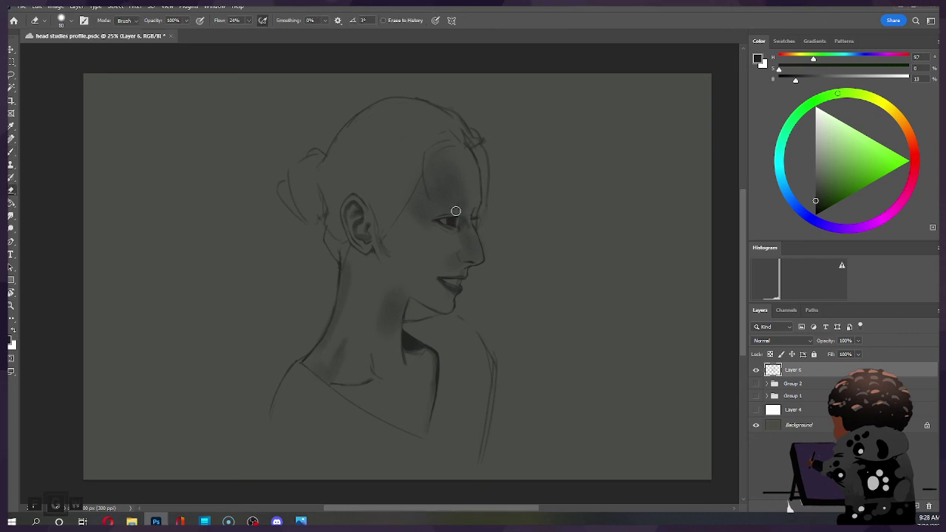
key("bracketleft")
Blend the inner eye socket below the brow with a 150 px brush, and clean it with a 90 px eraser.
key("b")
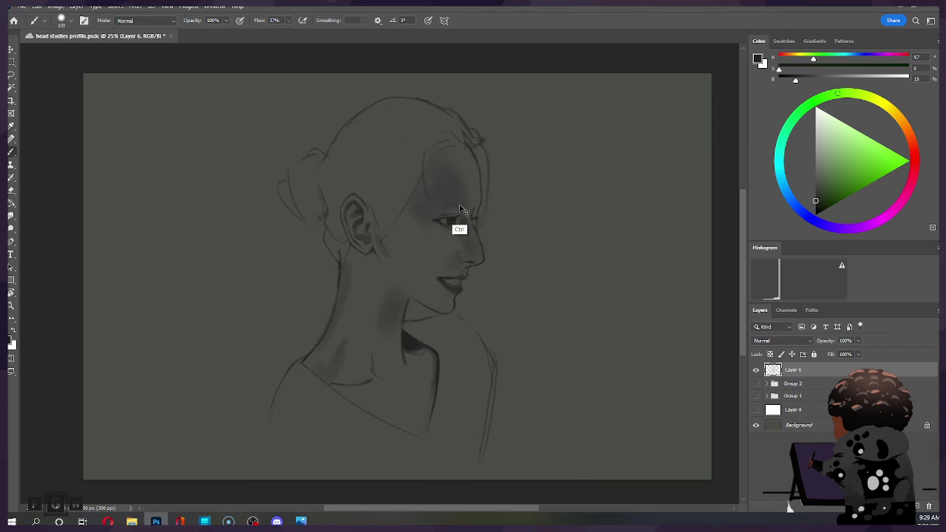
key("bracketleft")
key("e")
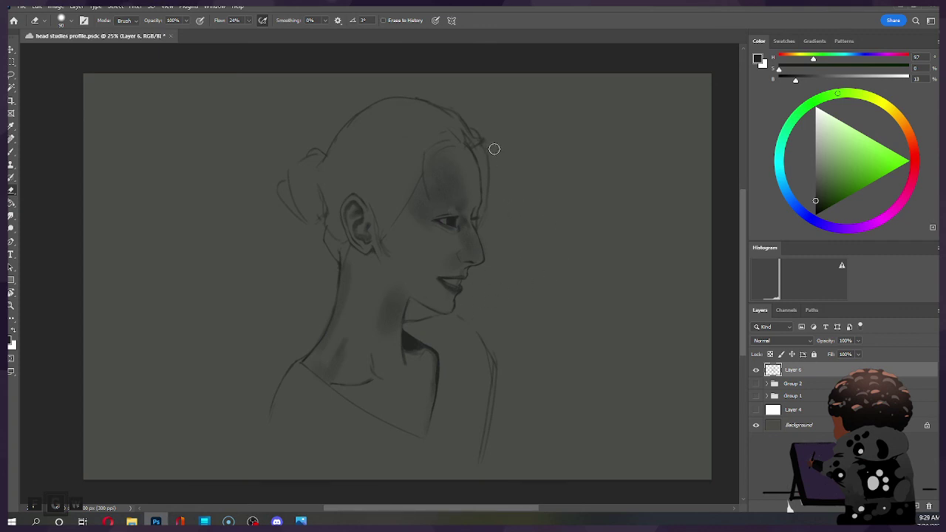
Touch up the front of the forehead starting with a 40 px brush, and soften along its contour with a 150 px eraser.
key("b")
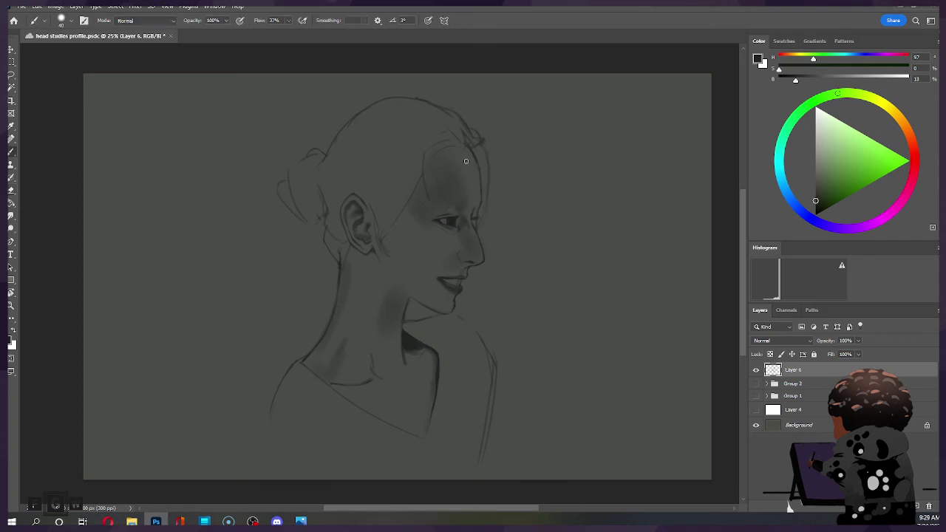
key("ctrl")
key("bracketright")
key("bracketright")
key("e")
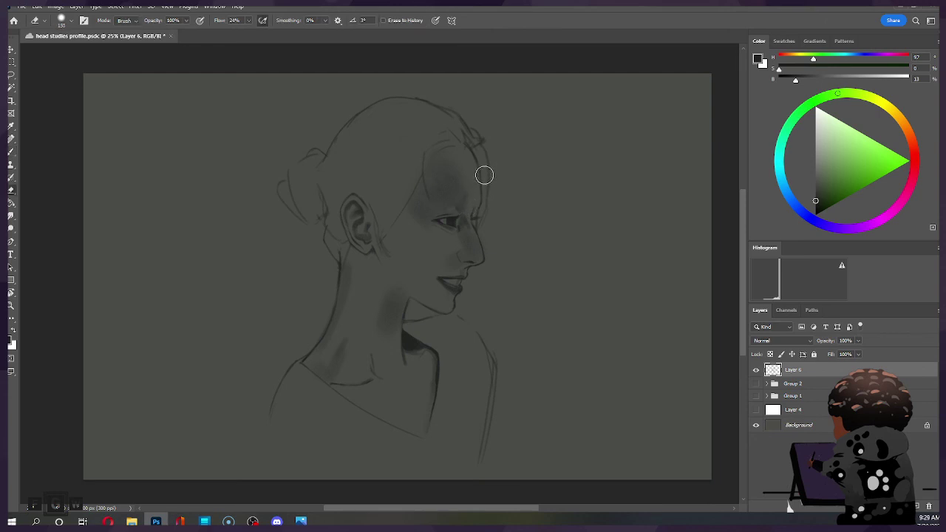
key("bracketleft")
key("bracketleft")
Darken the upper forehead beneath the hairline with brush sizes between 400 and 175 px.
key("b")
key("bracketright")
key("bracketright")
key("bracketright")
key("bracketright")
key("bracketright")
key("bracketleft")
key("bracketleft")
key("bracketleft")
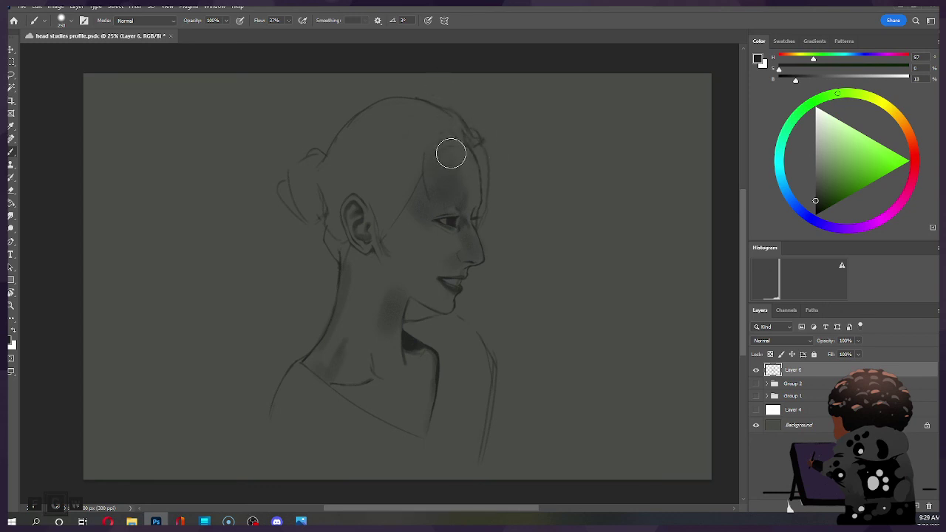
key("bracketright")
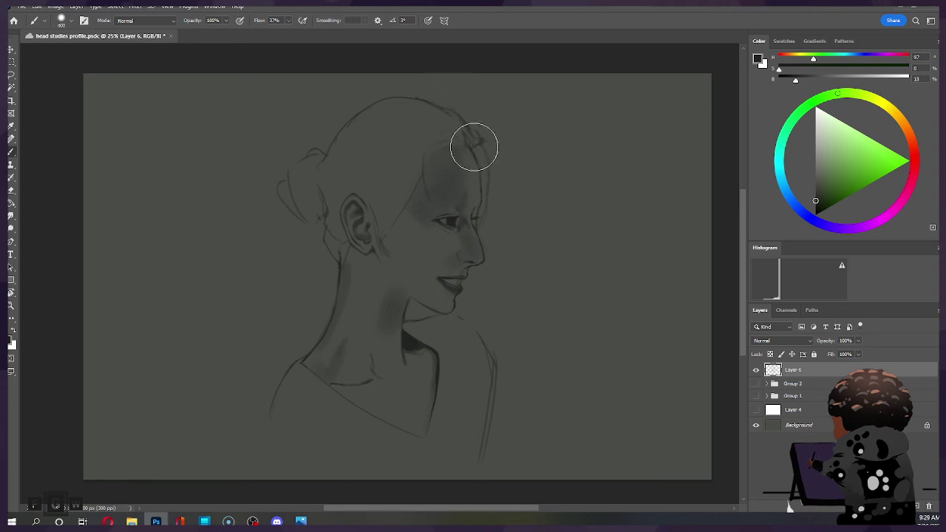
key("bracketleft")
key("bracketleft")
key("bracketleft")
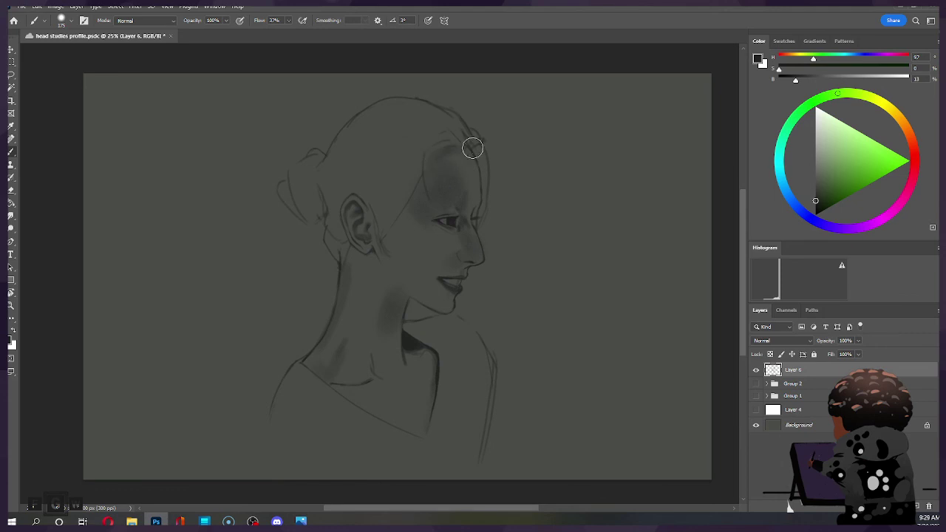
Even out the forehead shading along the hairline with a small brush, and soften its edge with a 200 px eraser.
key("ctrl")
key("ctrl")
key("bracketleft")
key("e")
key("bracketright")
key("bracketright")
key("bracketright")
key("bracketright")
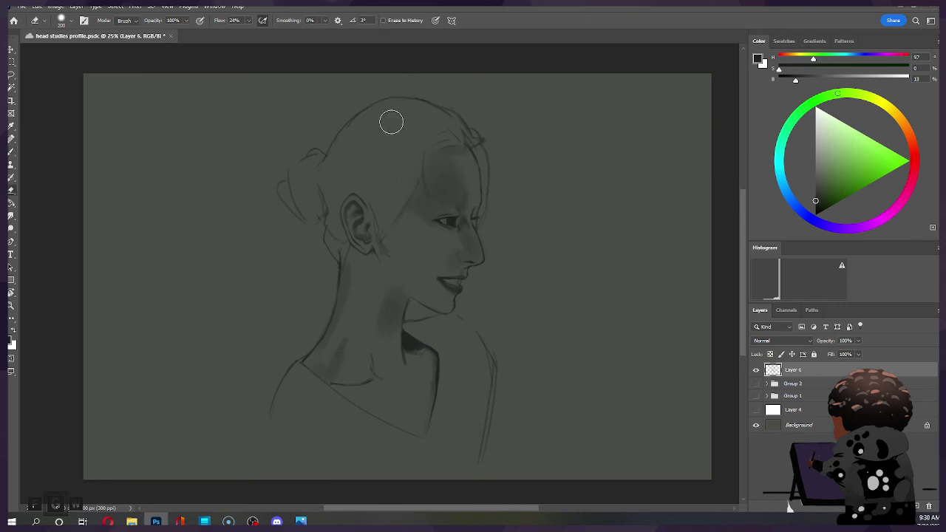
Shade the chin and the cheek beside the mouth with 150 and 70 px brushes, and clean above the eye with an 80 px eraser.
key("bracketleft")
key("bracketleft")
key("bracketleft")
key("bracketright")
key("b")
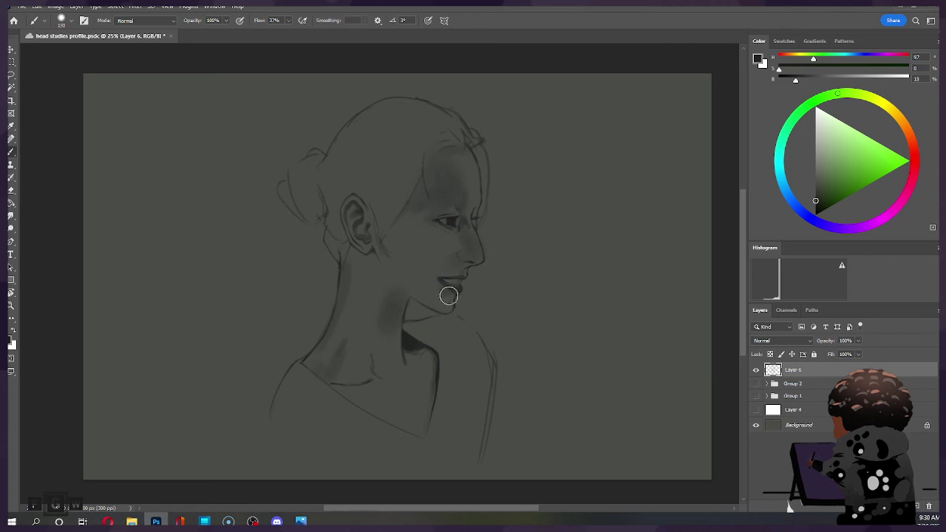
key("bracketright")
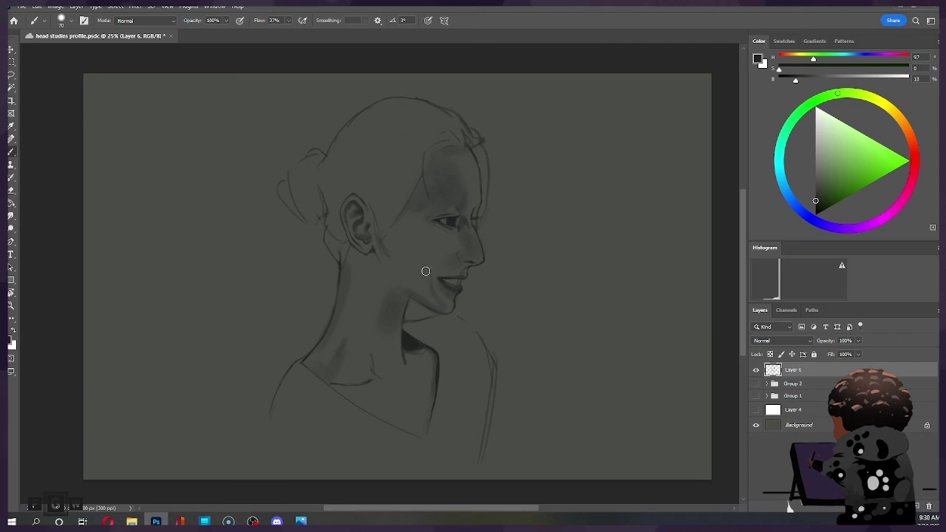
key("e")
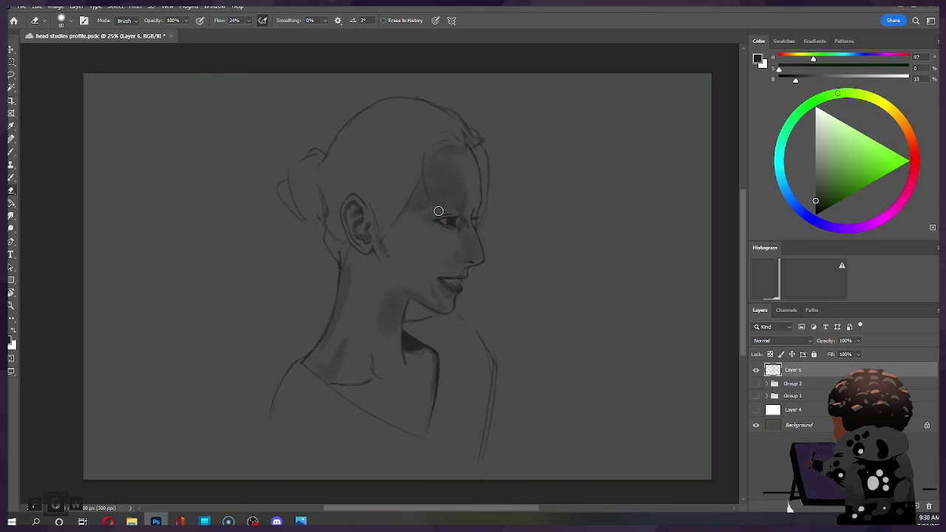
key("b")
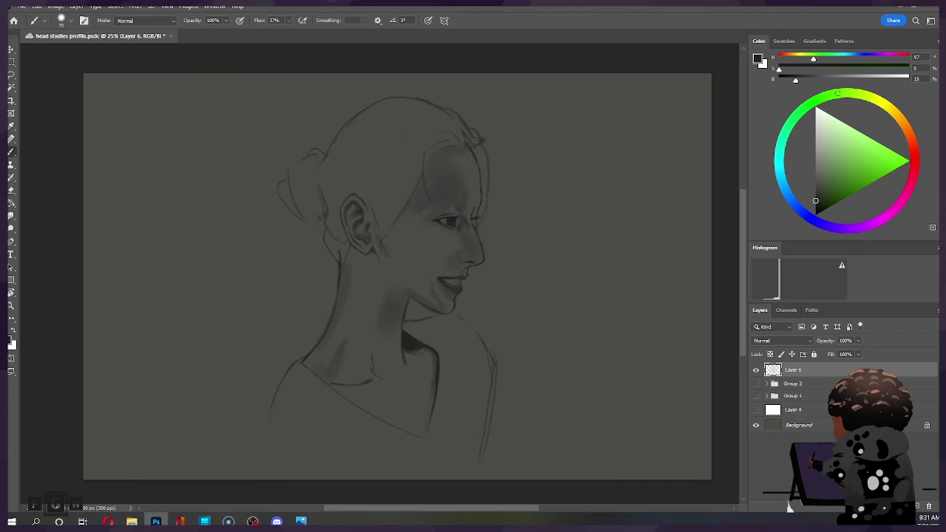
left_click(253, 521)
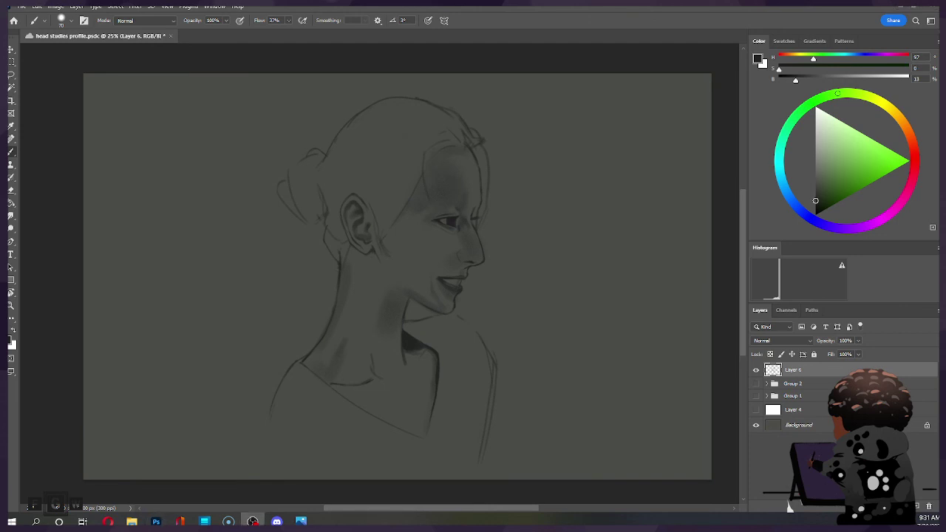
key("alt+Tab")
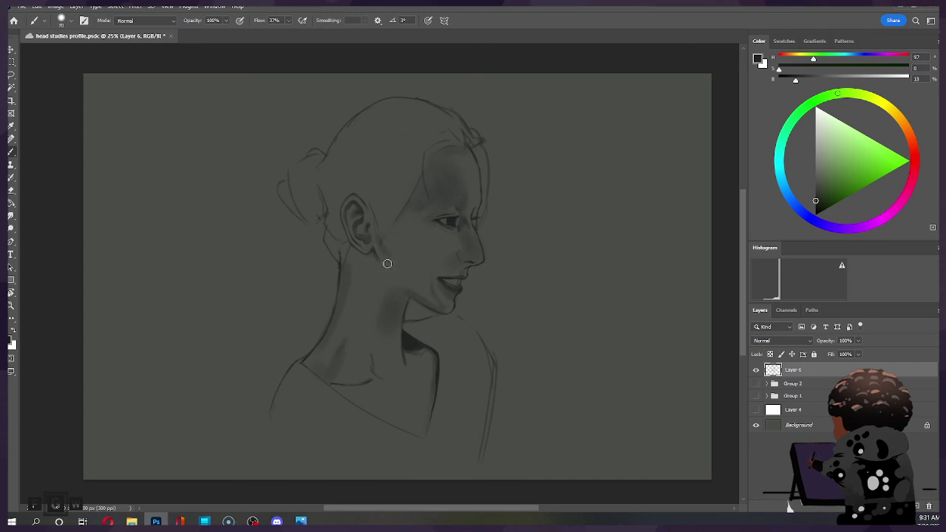
Clean the neck crease with an 80 px eraser, and shade the front and base of the neck with a brush between 175 and 300 px.
key("e")
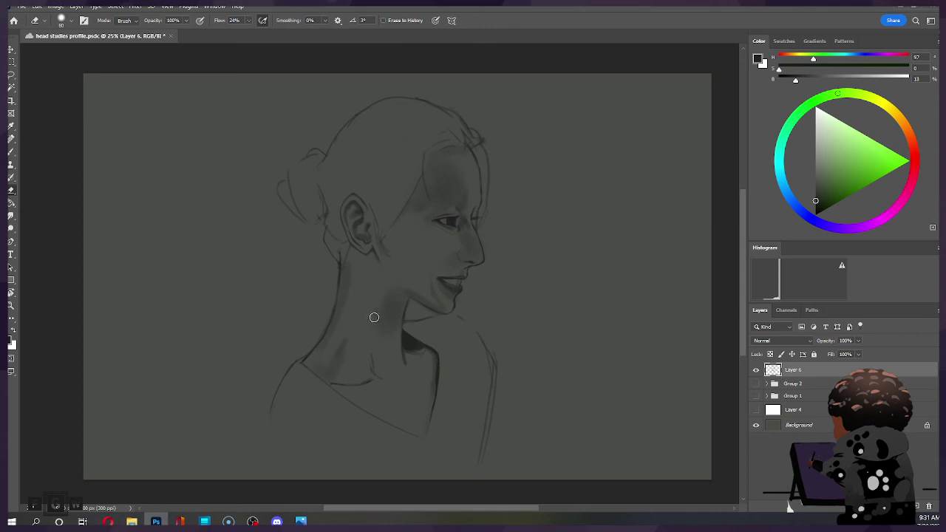
key("b")
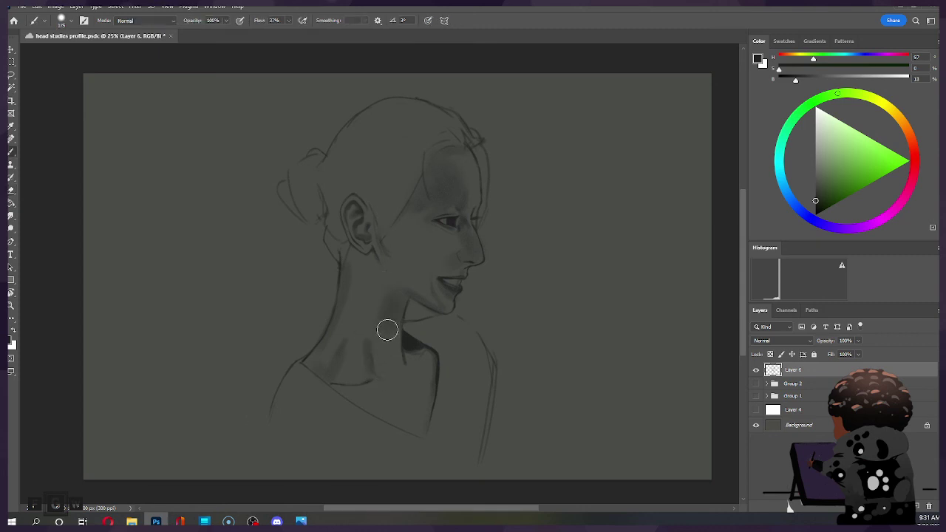
key("bracketright")
key("bracketleft")
key("bracketleft")
key("bracketright")
key("bracketright")
key("bracketright")
key("bracketright")
key("bracketright")
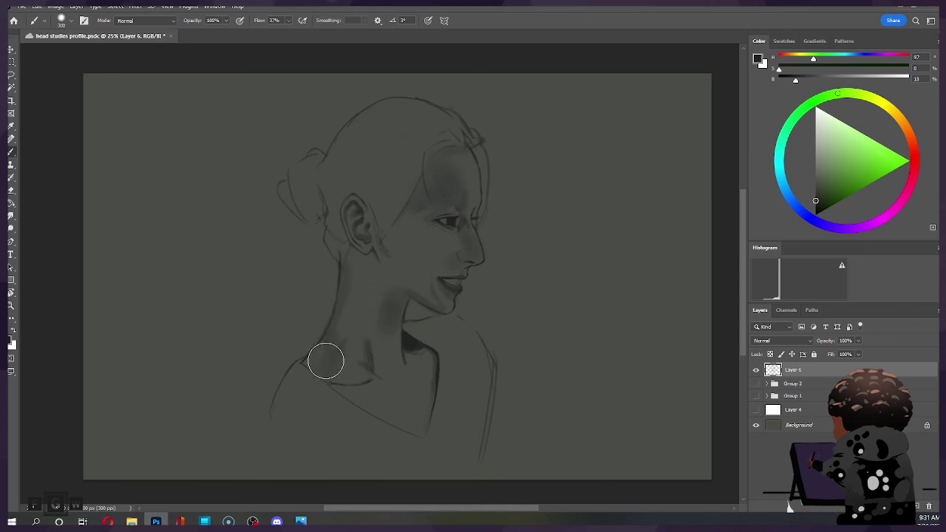
Add broad soft shading over the neck below the ear with a brush of up to 500 px.
key("ctrl")
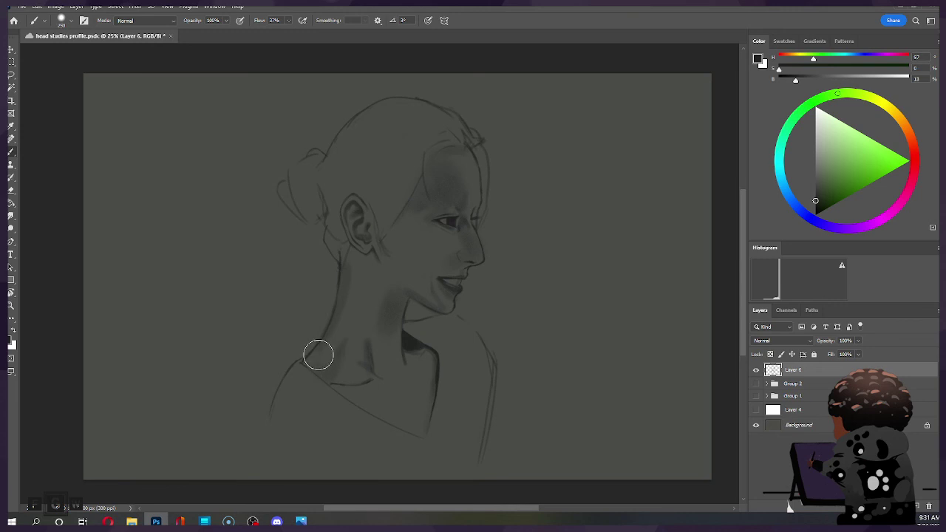
key("bracketright")
key("bracketright")
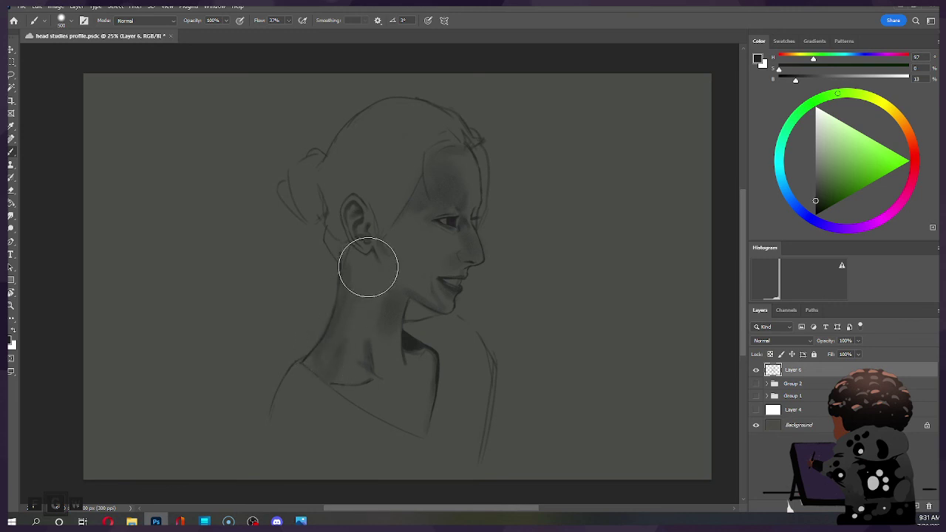
key("bracketleft")
key("bracketleft")
key("bracketleft")
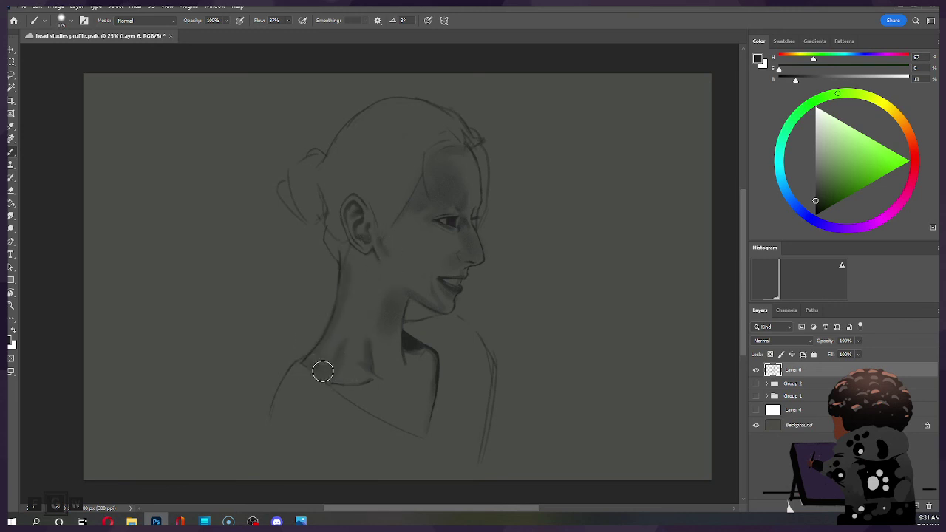
Darken the base of the neck above the neckline with a soft brush of up to 300 px.
key("bracketleft")
key("bracketright")
key("bracketright")
left_click_drag(319, 361, 317, 374)
left_click_drag(321, 310, 332, 307)
mouse_move(331, 369)
left_mouse_down()
mouse_move(350, 332)
mouse_move(353, 350)
left_mouse_up()
key("bracketleft")
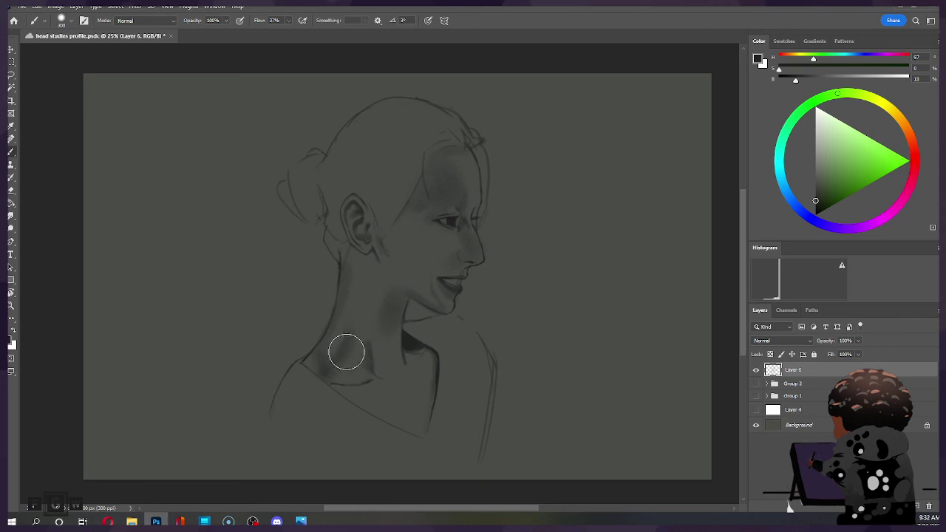
Lighten the middle of the neck with a 150 px eraser, and shade the back of the neck with a 150 px brush.
key("e")
key("bracketright")
key("bracketright")
key("bracketleft")
key("bracketleft")
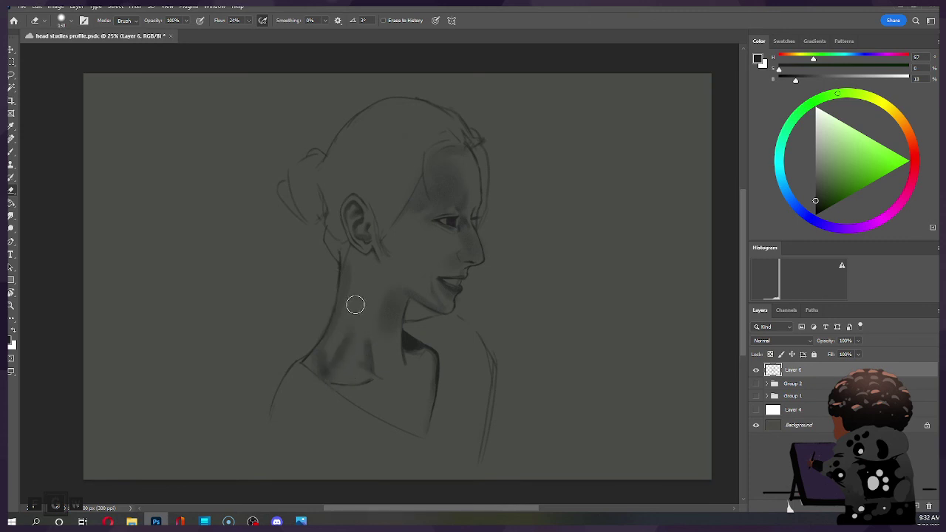
key("b")
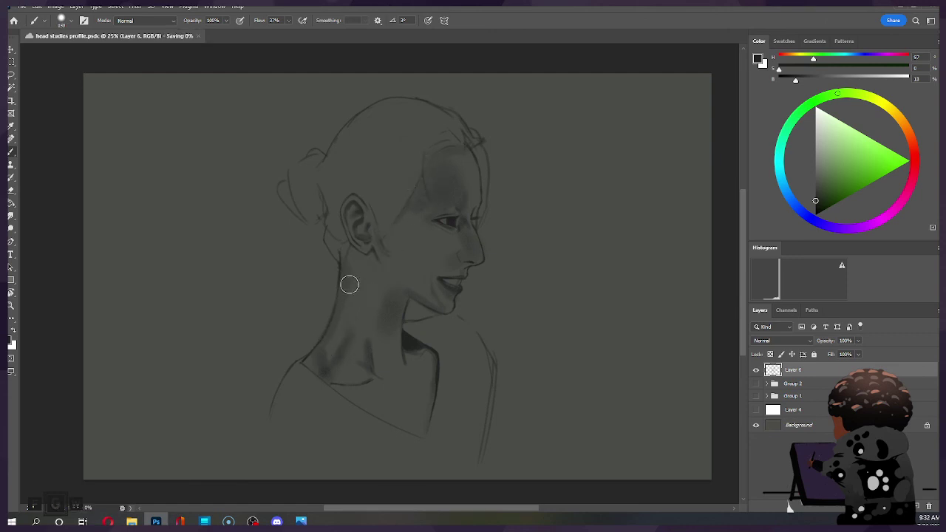
Soften the neck shading beneath the ear and jaw, working up to a 200 px eraser.
key("e")
key("bracketleft")
key("bracketleft")
key("bracketleft")
key("bracketleft")
key("bracketright")
key("bracketright")
key("bracketright")
key("bracketright")
key("bracketright")
key("bracketleft")
key("bracketleft")
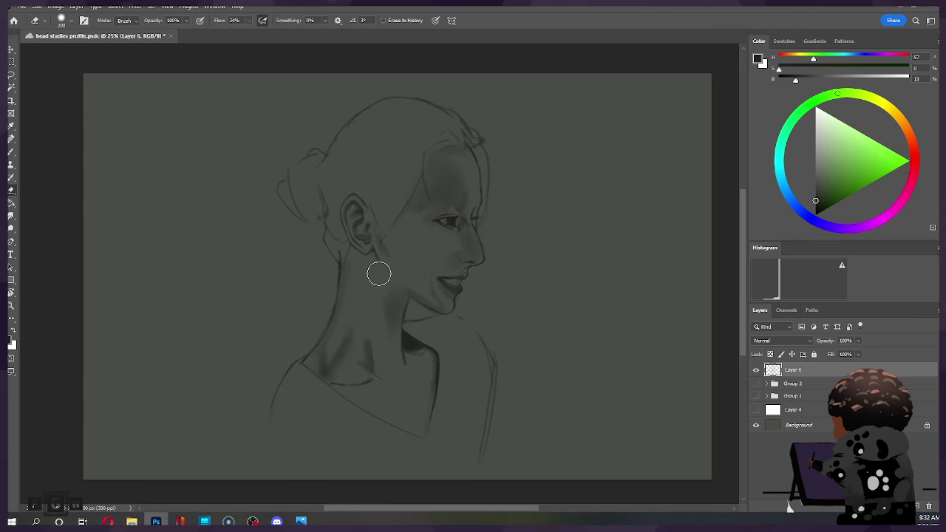
Paint the front neck muscle down to the collarbone with a 150 px brush, and remove the old crease with a 200 px eraser.
key("b")
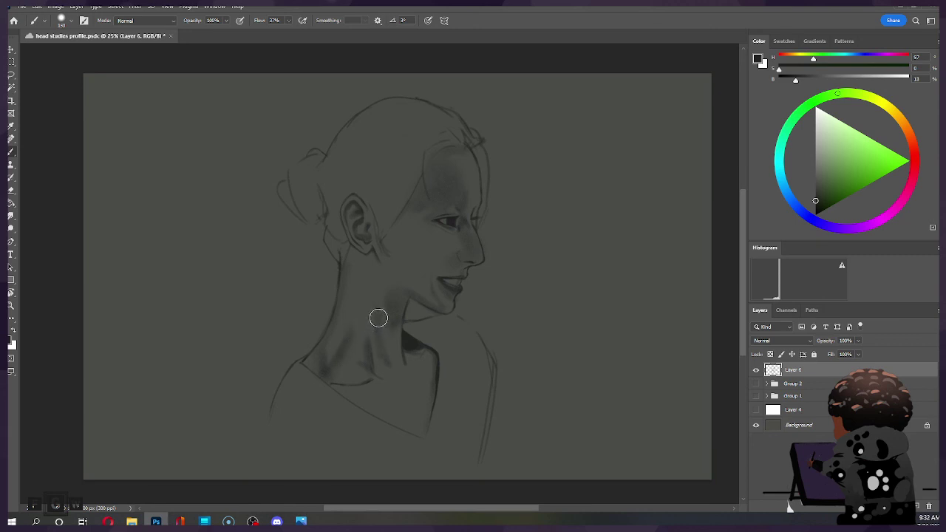
key("e")
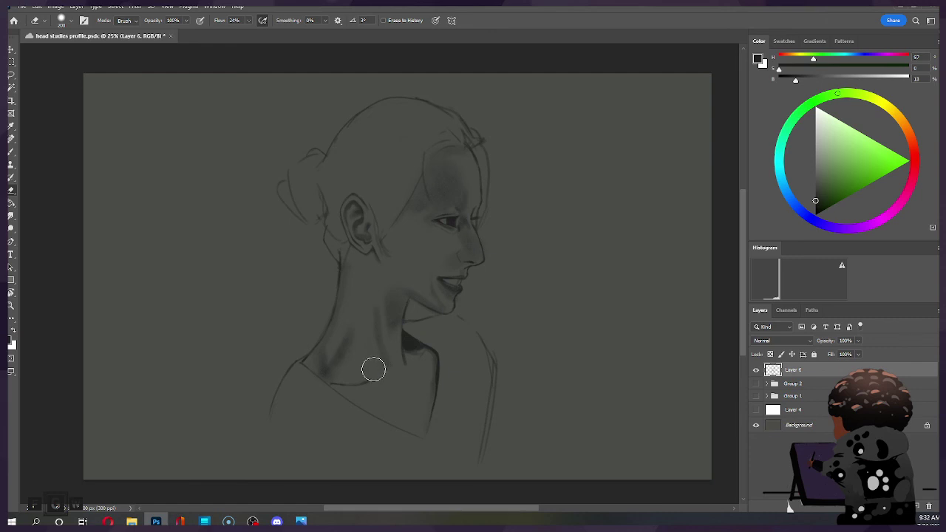
key("b")
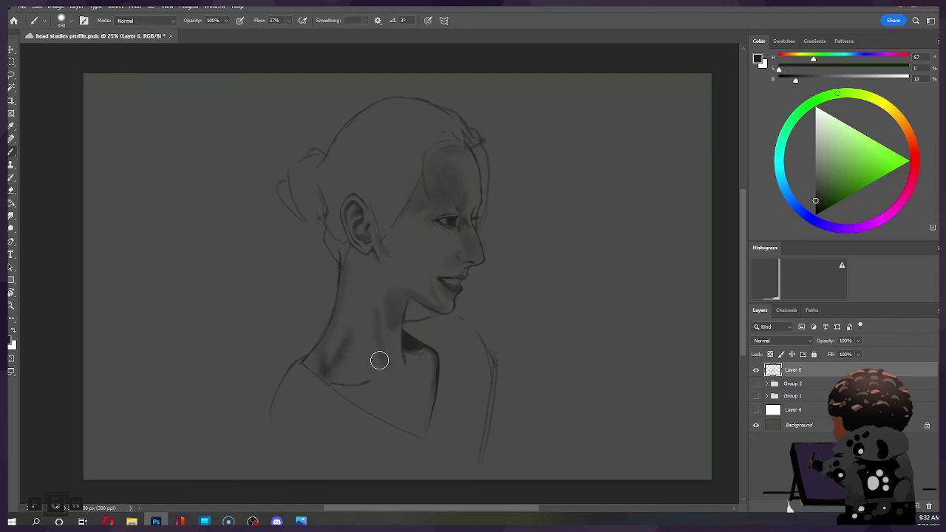
key("bracketleft")
key("bracketright")
key("e")
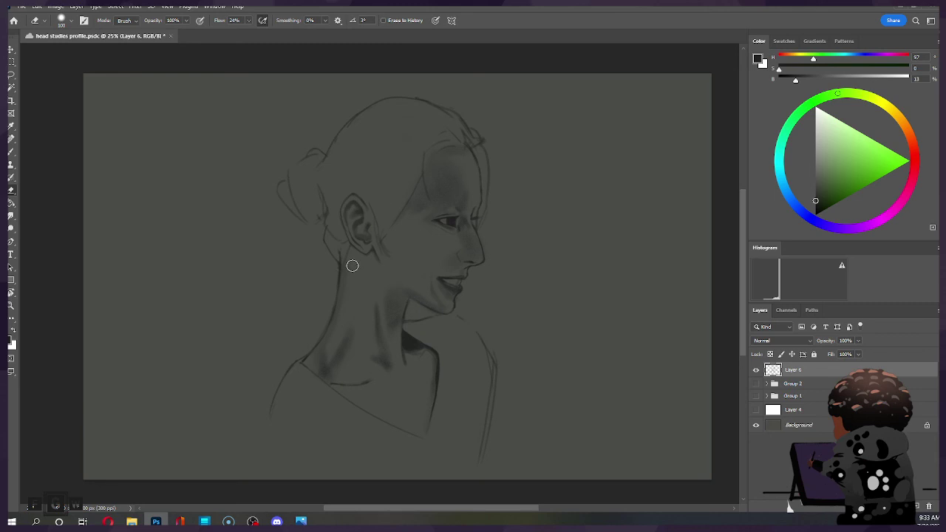
Shade the neck under the earlobe and along the jawline with a brush between 125 and 250 px.
key("b")
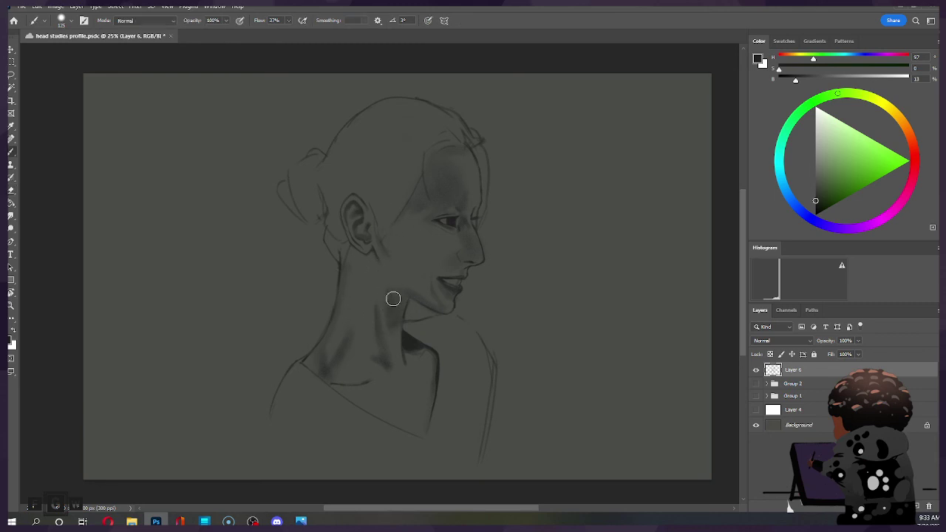
key("ctrl")
key("bracketleft")
left_click_drag(374, 247, 378, 269)
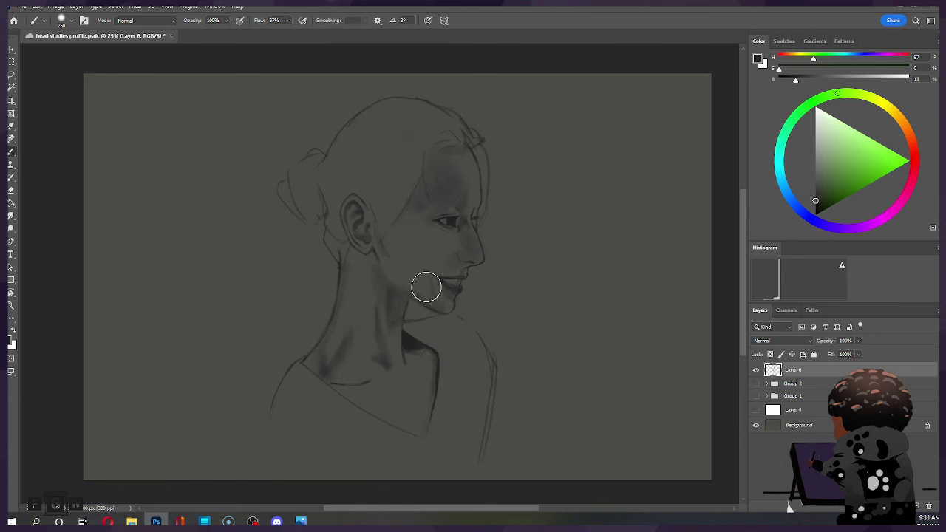
left_click_drag(384, 235, 380, 270)
key("e")
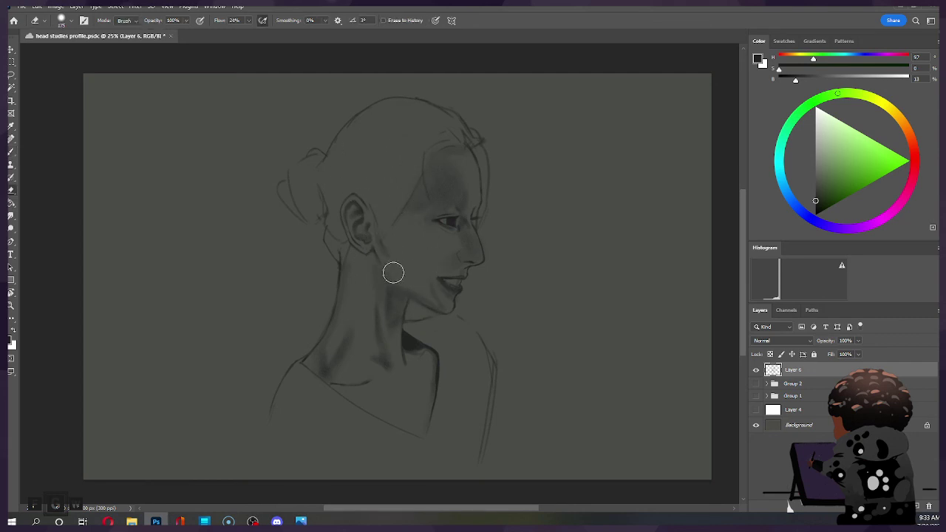
Try to lighten the temple and forehead shading with an eraser between 175 and 600 px.
key("bracketleft")
key("bracketleft")
key("bracketright")
key("bracketright")
key("bracketright")
key("bracketright")
key("bracketright")
key("bracketright")
key("bracketright")
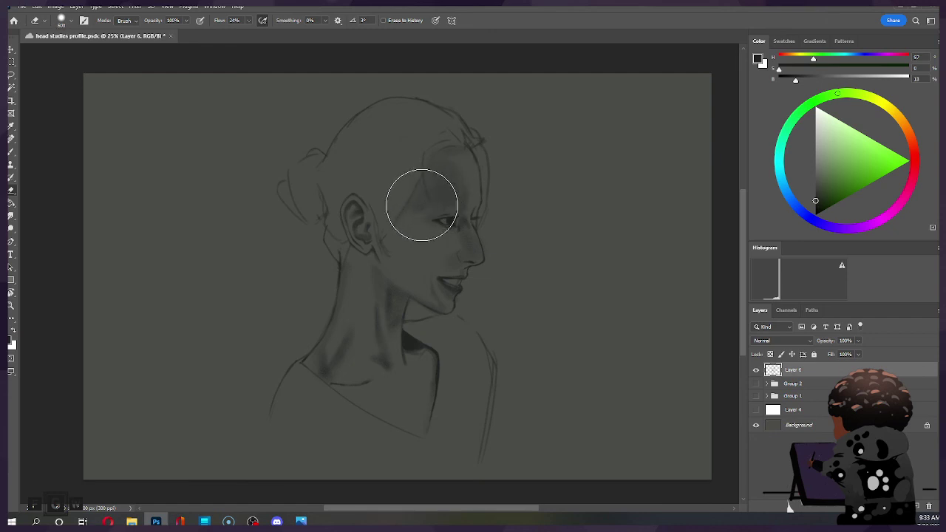
key("bracketleft")
key("bracketleft")
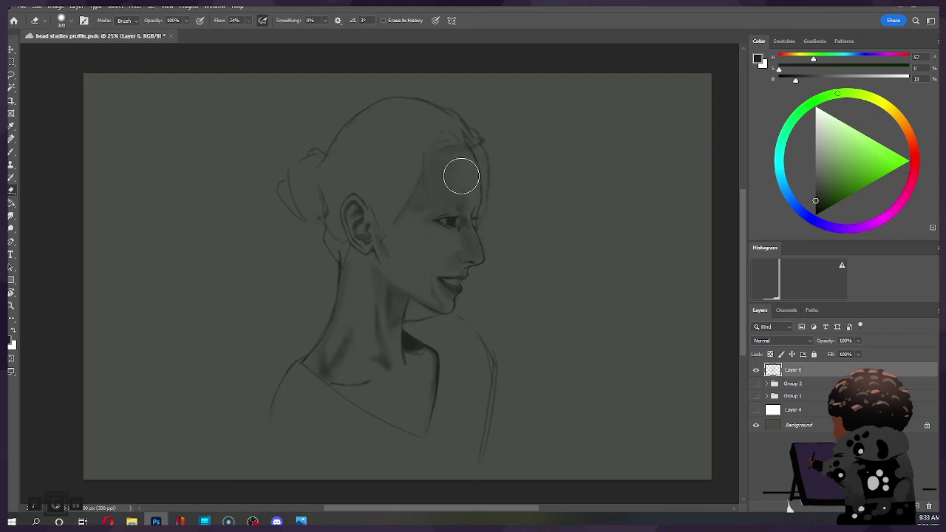
key("bracketright")
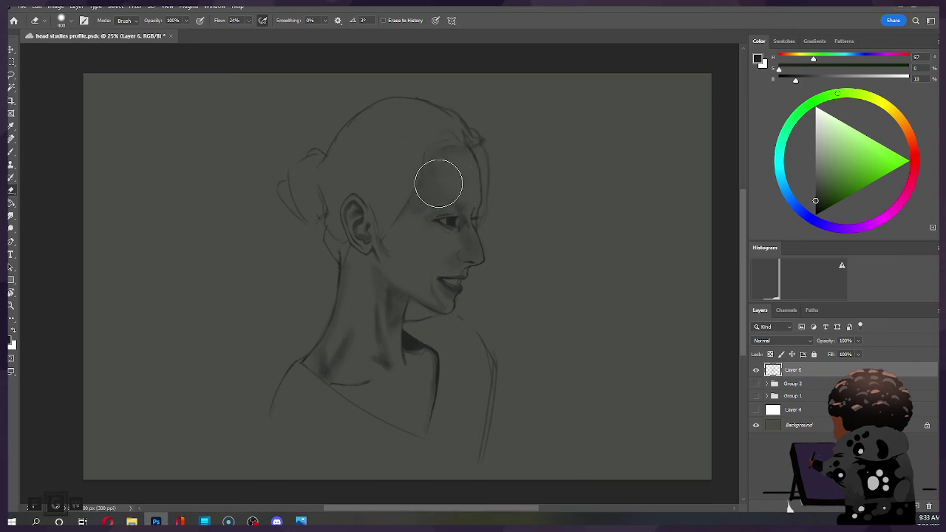
key("ctrl")
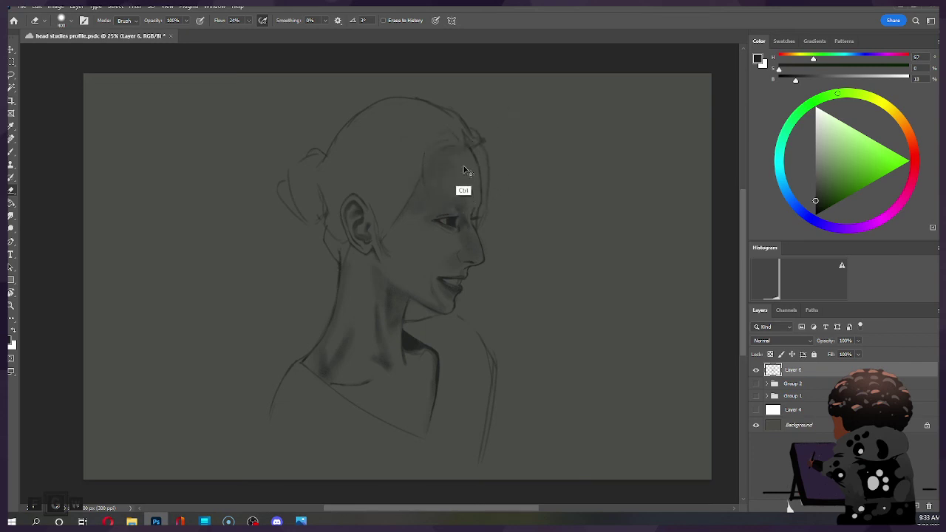
key("bracketleft")
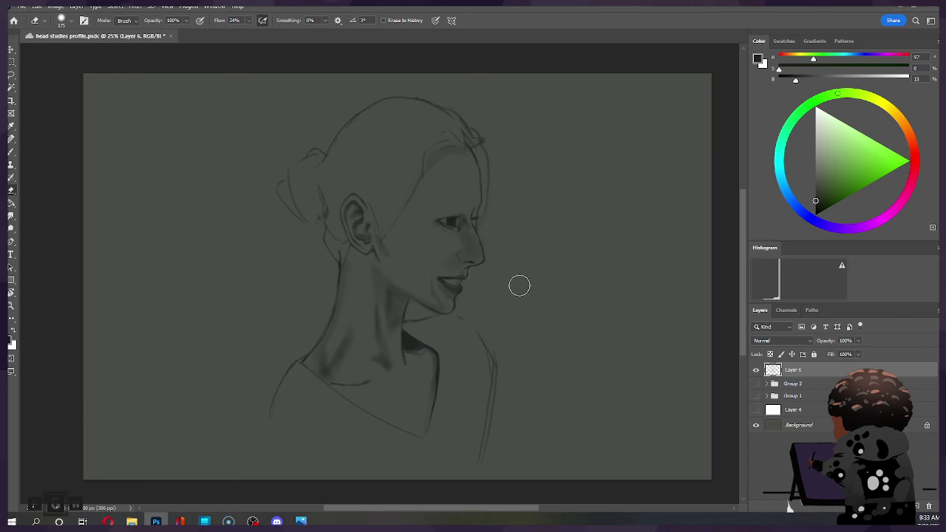
Compare the forehead with and without the erasing, and undo the erasing.
key("ctrl+z")
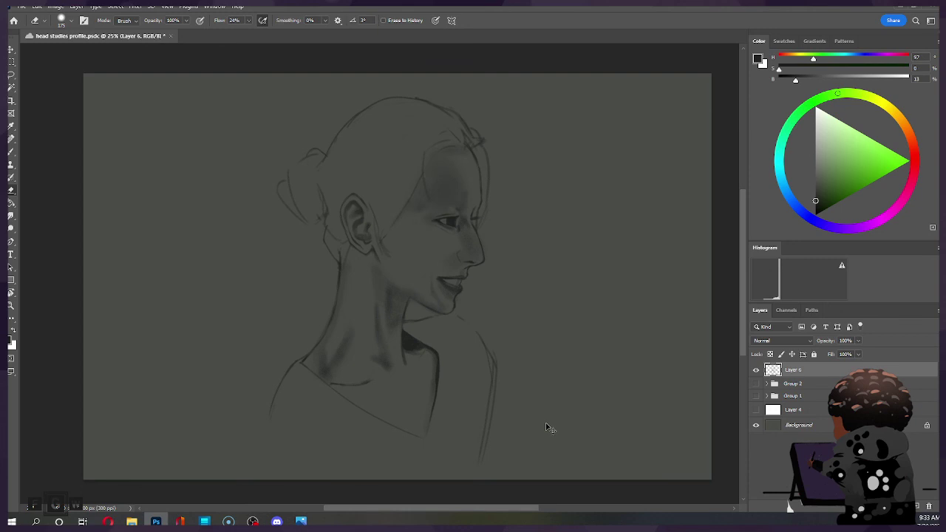
key("ctrl+shift+z")
key("ctrl+z")
key("ctrl+shift+z")
key("ctrl+z")
key("ctrl+shift+z")
key("ctrl+z")
Shade the cheek beside the mouth lightly with a 250 px brush.
key("bracketleft")
key("bracketleft")
key("b")
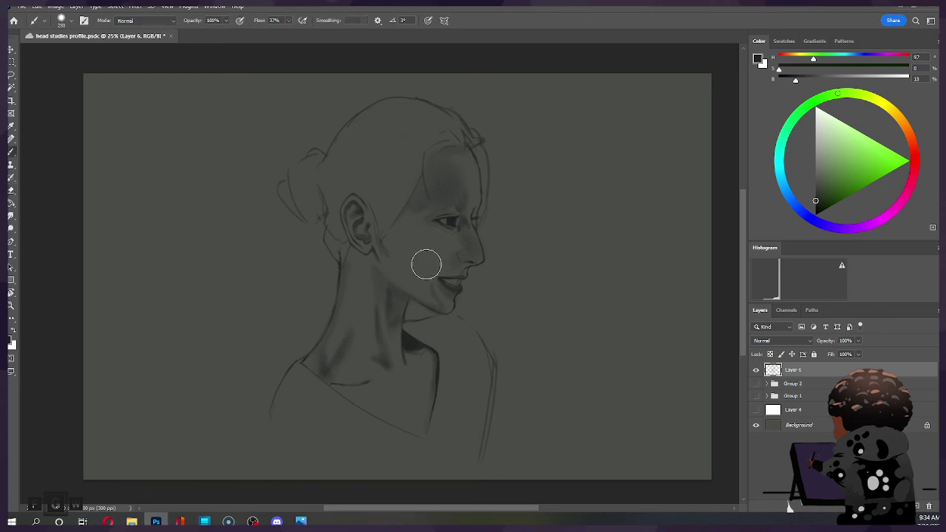
key("ctrl")
Clean the shading around the corner of the mouth, starting with a 150 px eraser and reducing its size.
key("e")
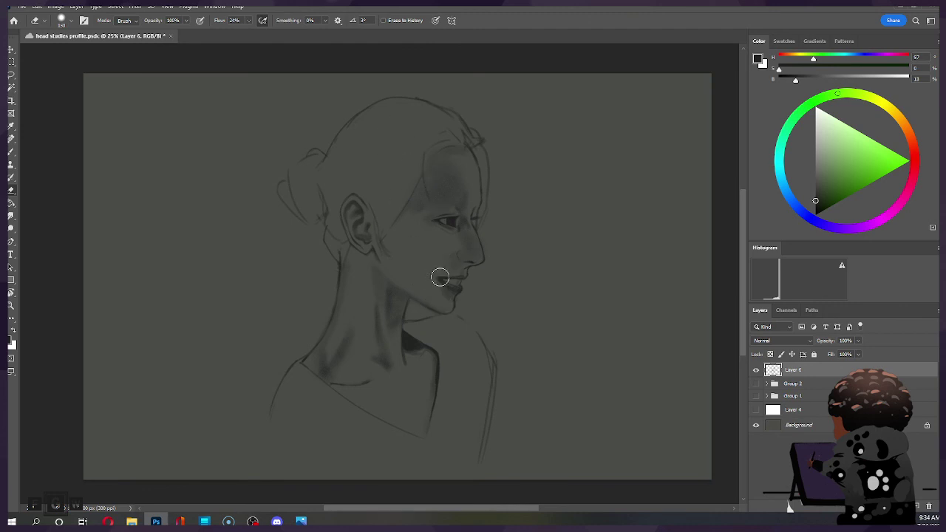
key("bracketleft")
key("bracketleft")
key("bracketleft")
key("bracketleft")
key("bracketleft")
key("bracketleft")
key("bracketleft")
key("bracketleft")
key("bracketleft")
Shade the cheek below the eye and beside the nose, starting with a 125 px brush.
key("b")
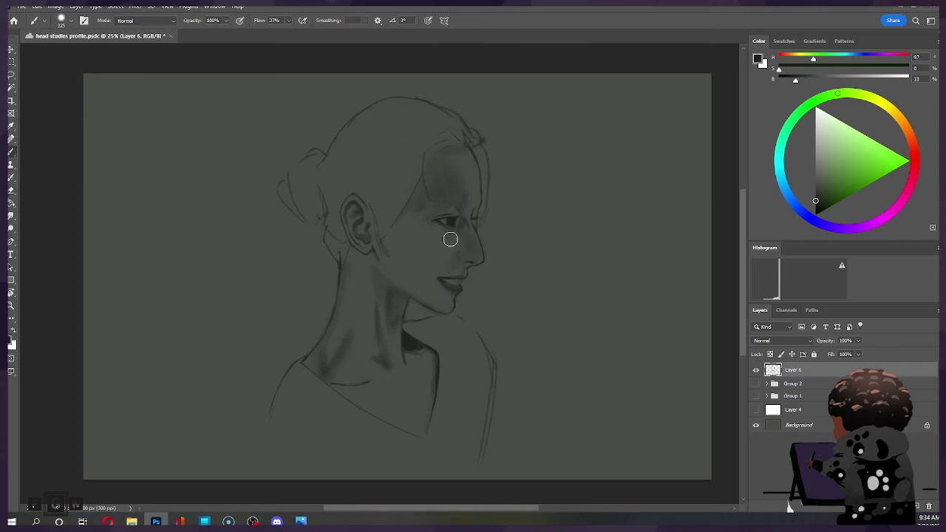
key("bracketright")
key("bracketright")
key("bracketright")
key("bracketleft")
key("bracketleft")
key("bracketleft")
key("bracketleft")
Lighten the brow area with a 90 px eraser, and paint both eyebrows with a 50 px brush.
key("e")
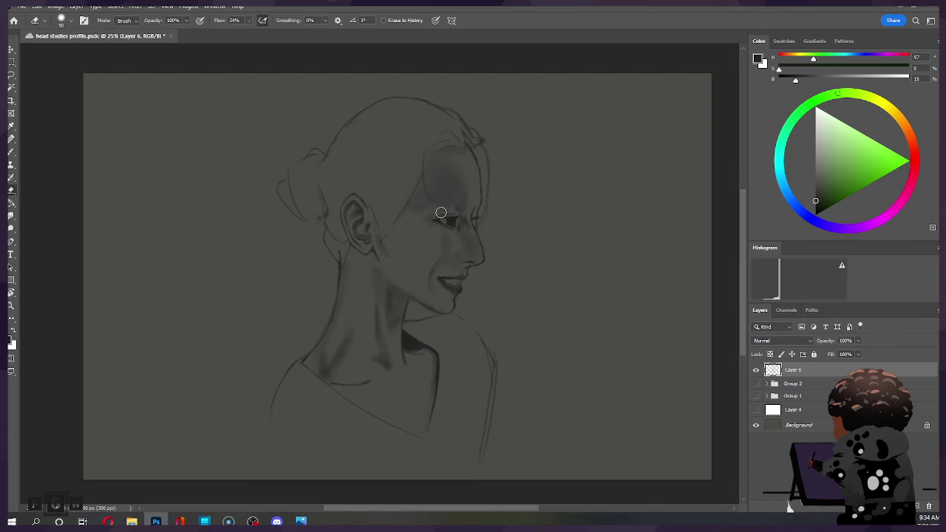
key("b")
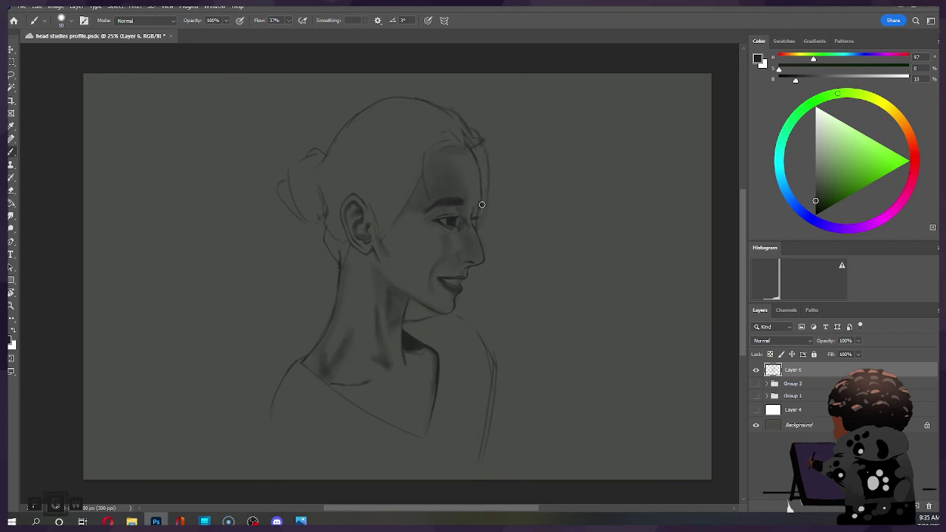
key("e")
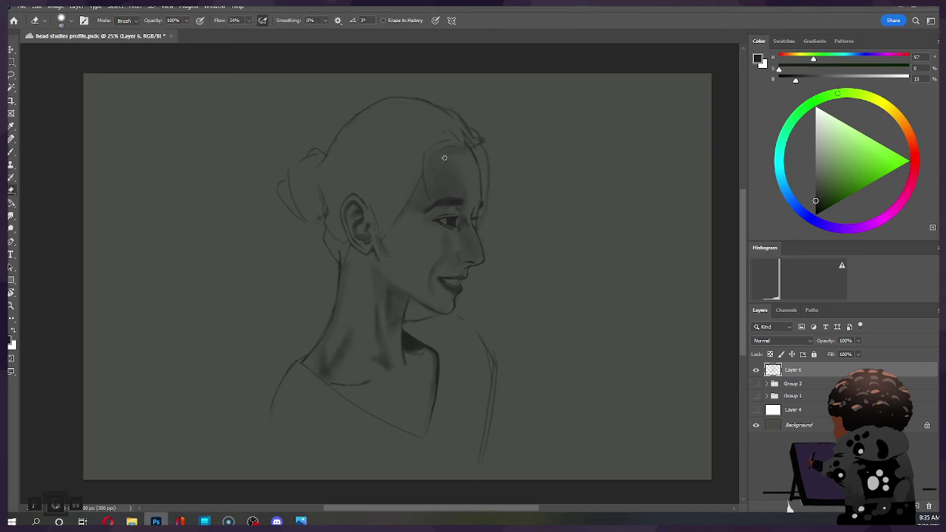
Blend the forehead and cheek shading with alternating brush and eraser strokes, using a 50 px brush and an 80 px eraser.
key("b")
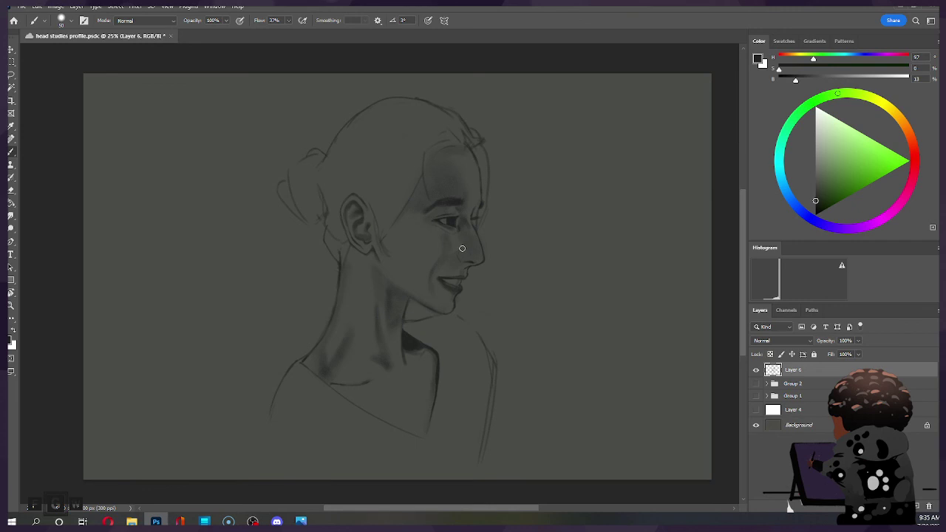
key("e")
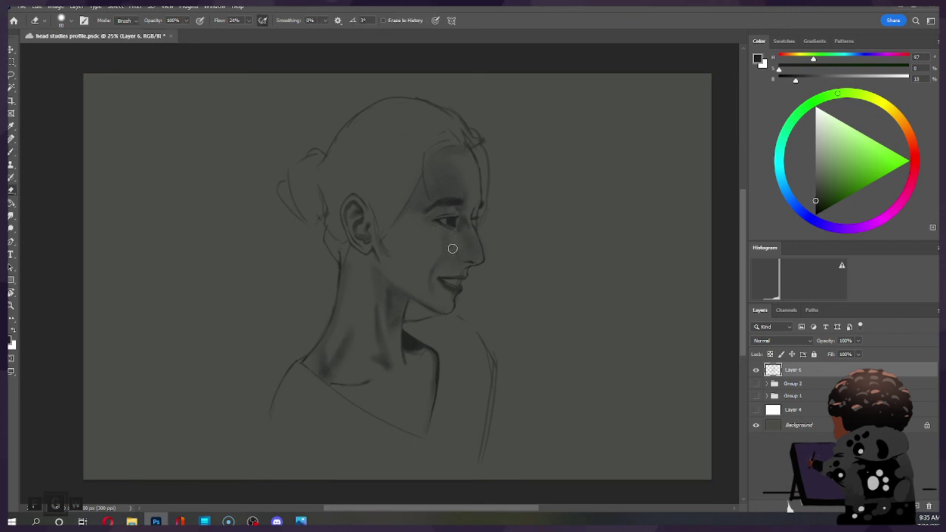
key("b")
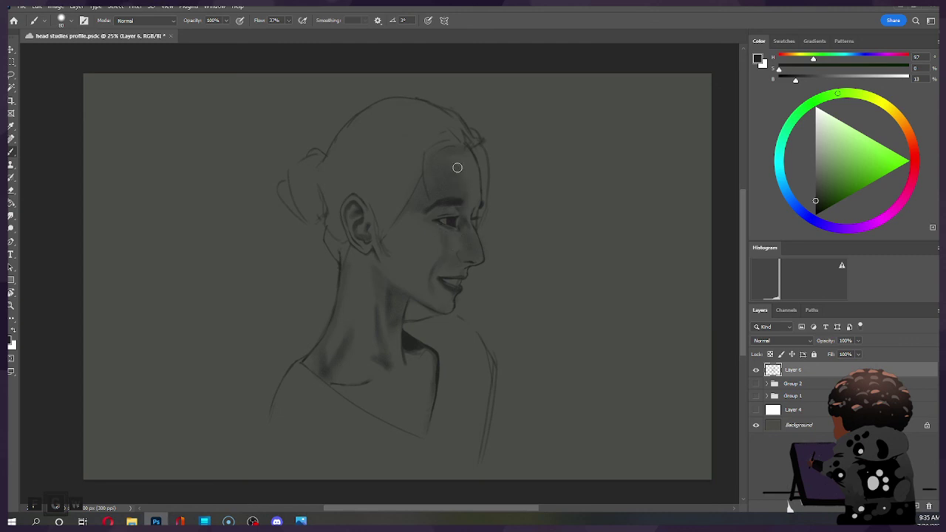
key("bracketright")
key("bracketright")
key("bracketright")
Soften the shading around the brow and the bridge of the nose with a 175 px eraser.
key("e")
key("bracketright")
key("bracketright")
key("bracketright")
key("bracketright")
key("bracketright")
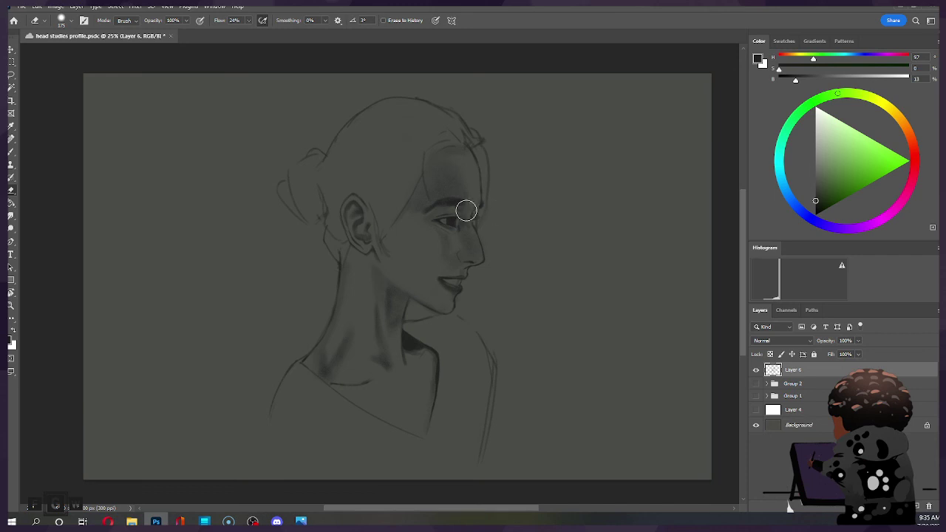
Shade the forehead up to the hairline with a 200 px brush.
key("b")
key("bracketright")
key("bracketright")
key("bracketright")
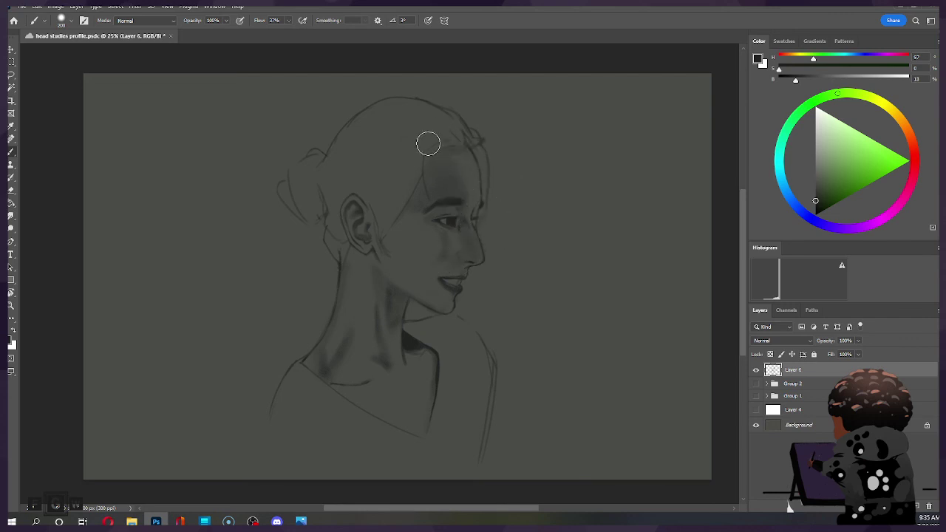
Reduce the brush to 35 px, set the colour brightness to 10%, and darken the line and shadows between the lips.
key("bracketleft")
key("bracketleft")
key("bracketleft")
key("bracketleft")
key("bracketleft")
key("bracketleft")
key("bracketleft")
key("bracketleft")
key("bracketleft")
key("bracketleft")
left_click(815, 204)
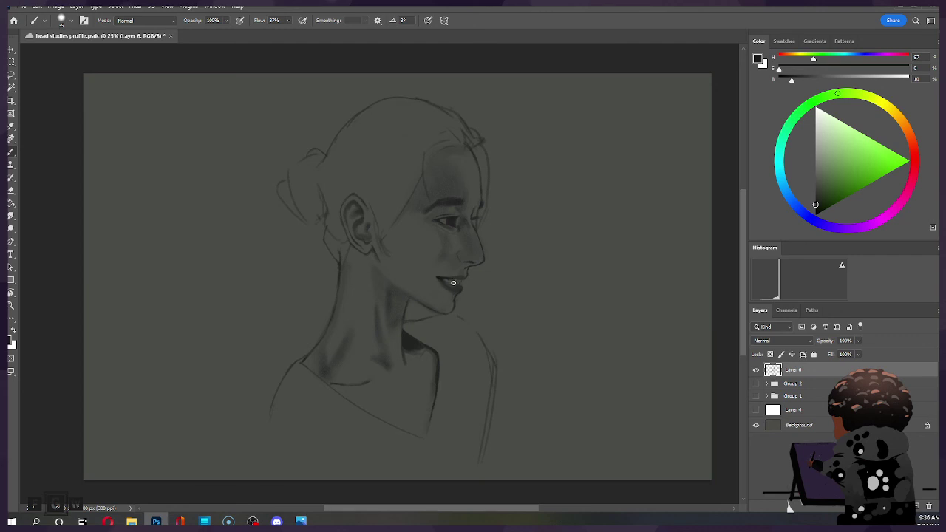
left_click_drag(459, 283, 464, 276)
key("ctrl")
Clean up the corner of the mouth and the lower cheek with small eraser and brush strokes, enlarging the eraser for the cheek.
key("e")
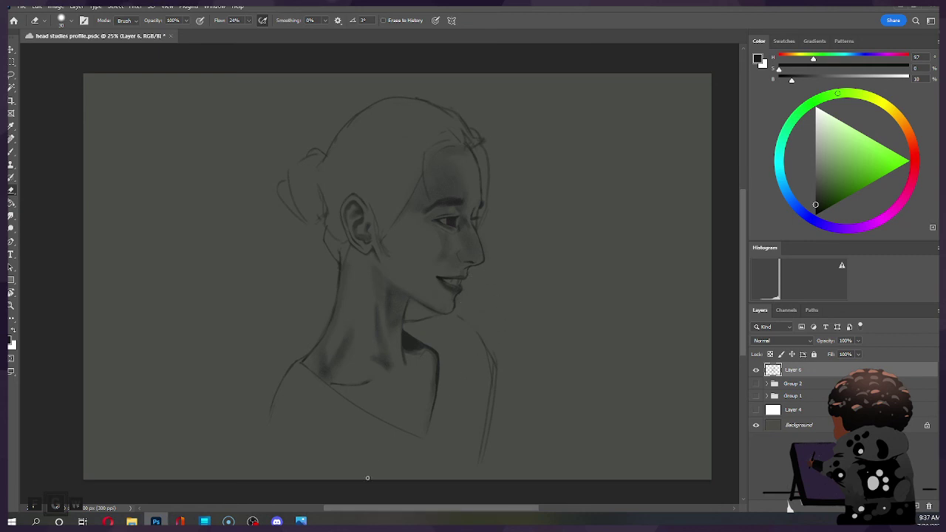
key("b")
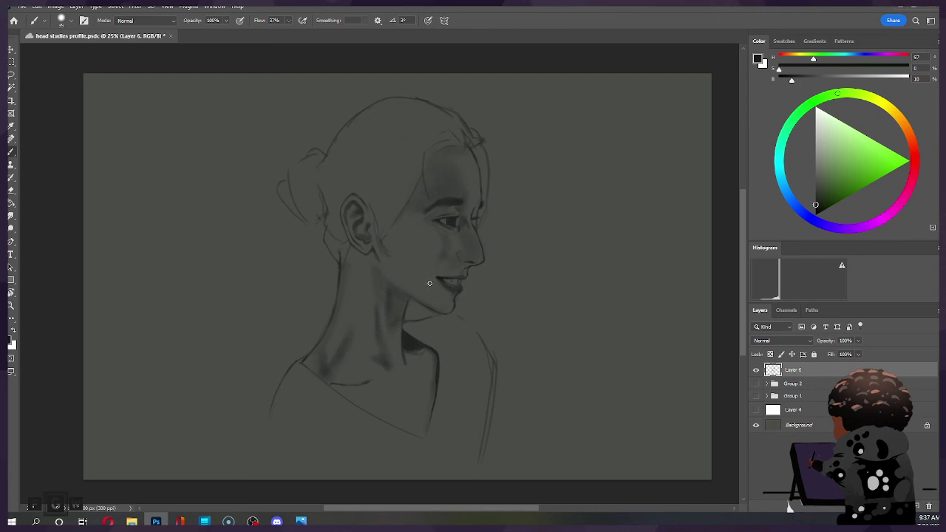
key("e")
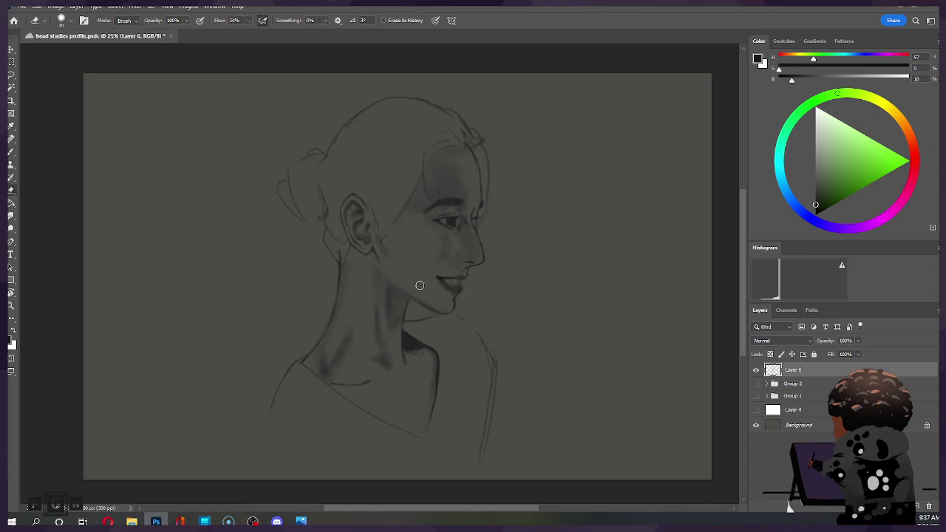
key("bracketright")
key("bracketright")
key("bracketright")
key("bracketright")
key("bracketright")
Shade the neck below the ear and jaw, starting with a 90 px brush and enlarging it to 175 px.
key("b")
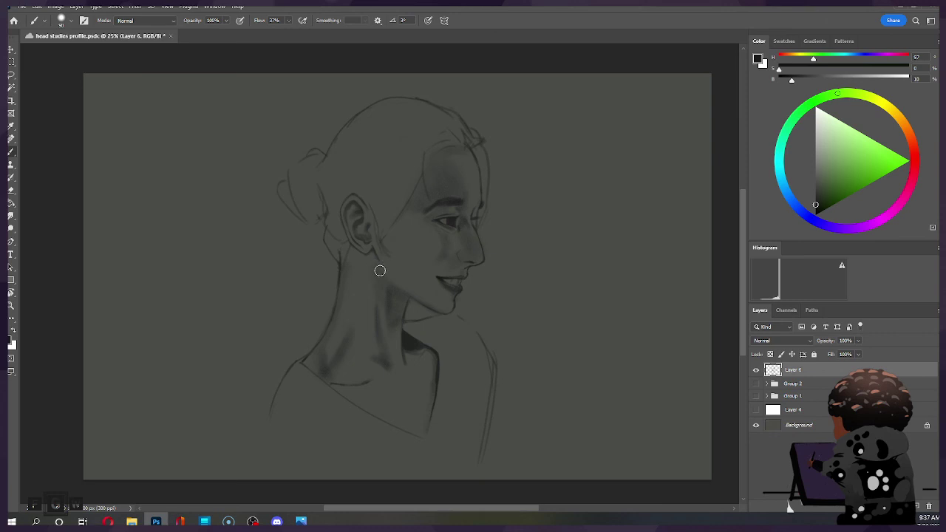
key("bracketright")
key("bracketright")
key("bracketright")
key("bracketright")
key("bracketright")
key("bracketright")
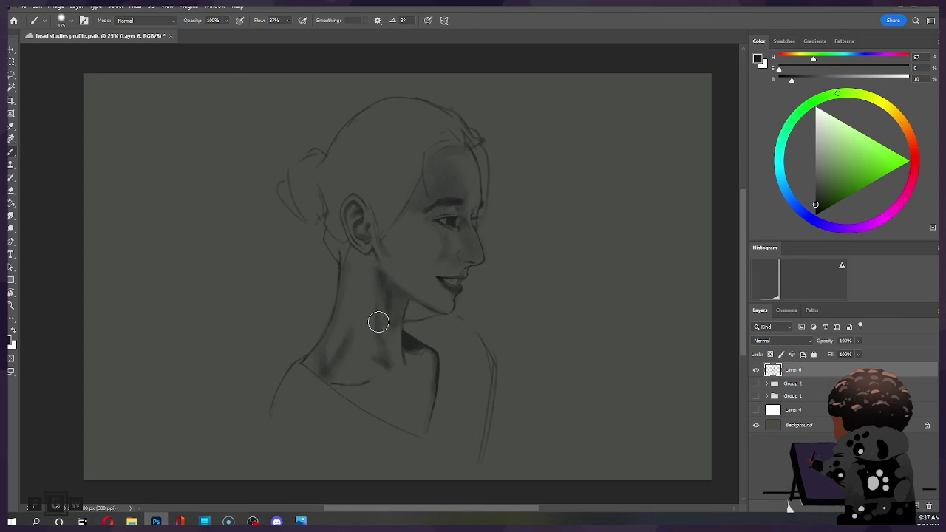
Soften the jaw below the ear, starting with a 150 px eraser, and rework the neck shadow with the brush.
key("e")
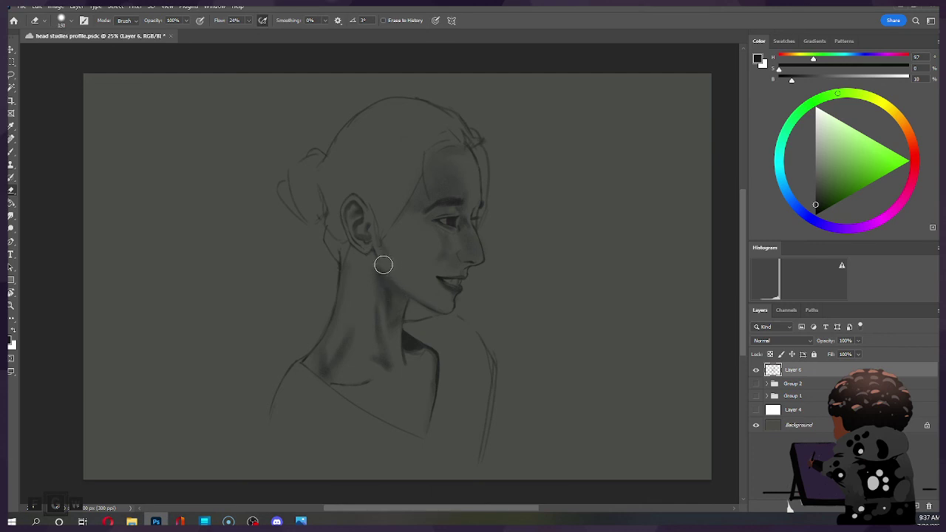
key("]")
key("]")
key("b")
key("[")
key("[")
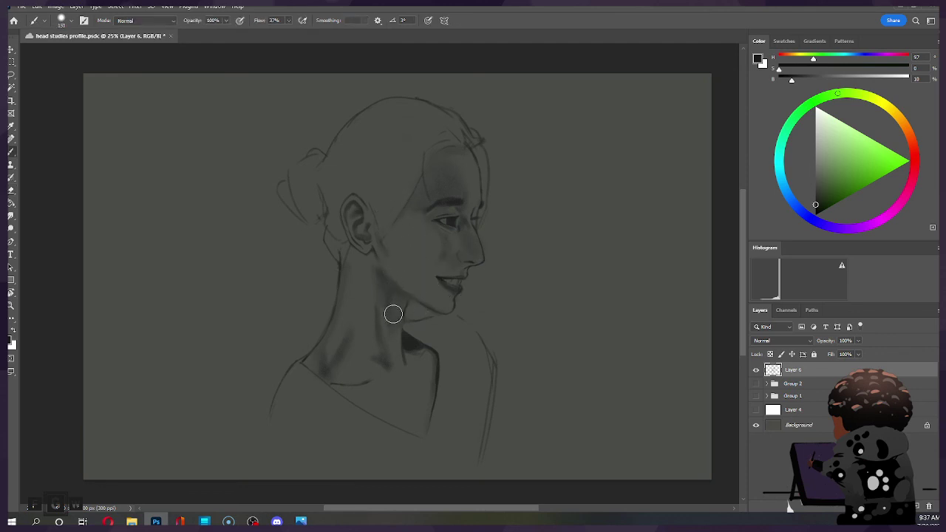
Deepen the shadow on the neck under the jaw with a 200 px brush.
key("bracketright")
key("bracketright")
key("bracketright")
key("bracketright")
left_click(108, 522)
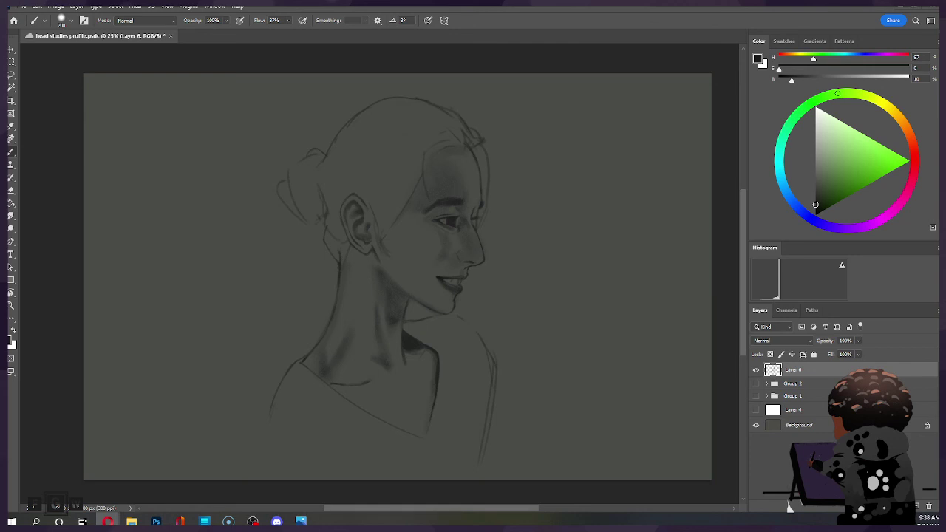
left_click(591, 113)
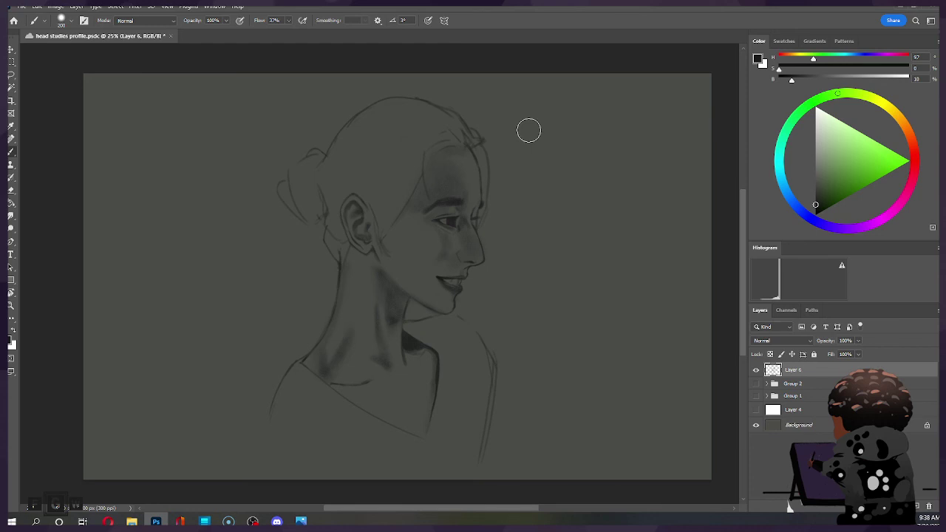
Darken the cheek shading beside the nose and the forehead with a smaller brush, down to 70 px.
key("bracketleft")
key("bracketright")
key("bracketleft")
key("bracketleft")
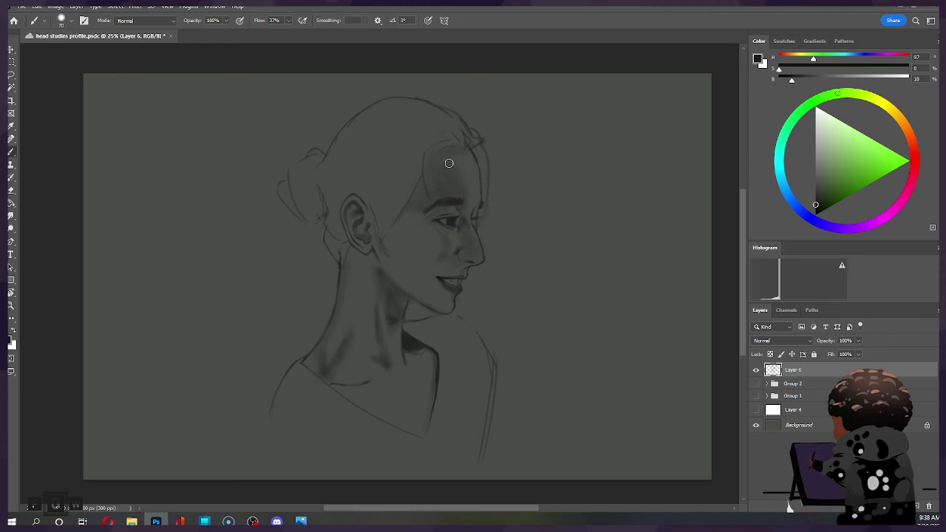
Refine the area between the far brow and the nose bridge with a 45 px eraser and a 35 px brush.
key("e")
key("bracketleft")
key("bracketleft")
key("bracketleft")
key("bracketleft")
key("bracketleft")
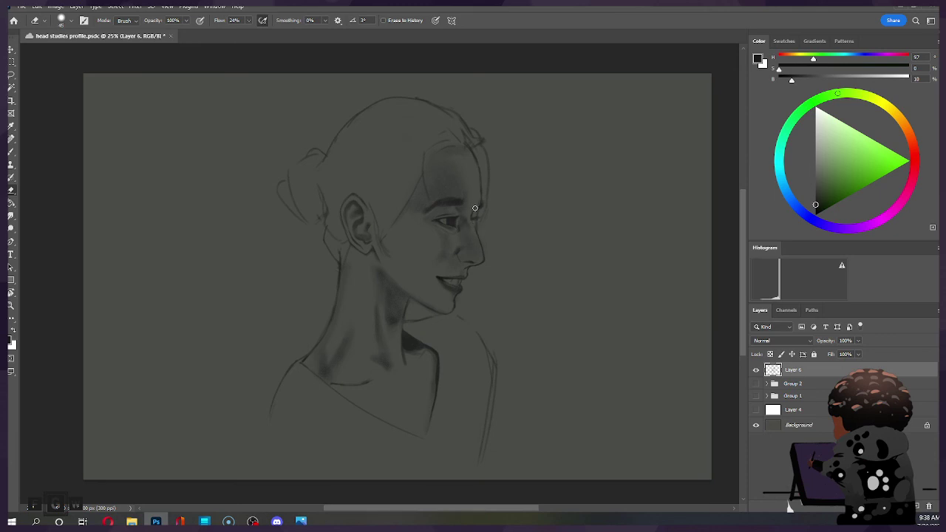
key("b")
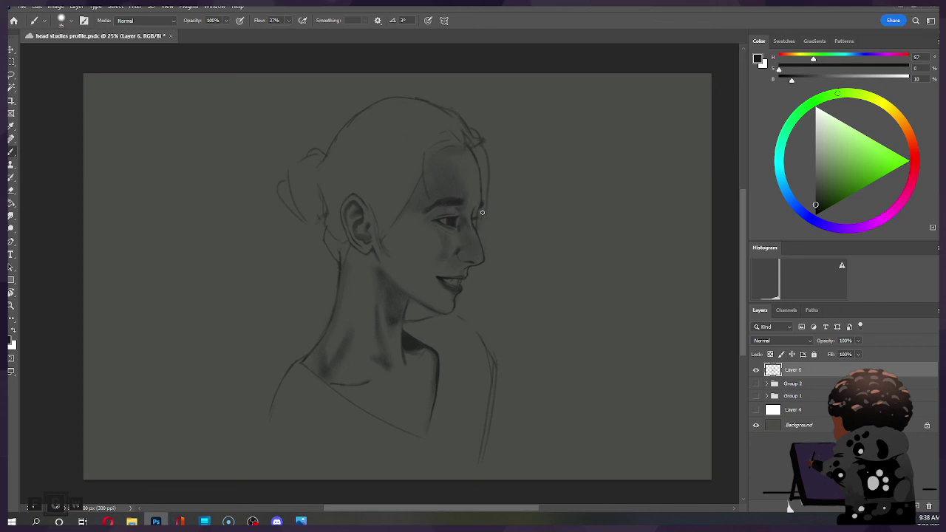
Lighten the cheek below the eye with a 40 px eraser, and draw the smile line beside the mouth with a 25 px brush.
key("e")
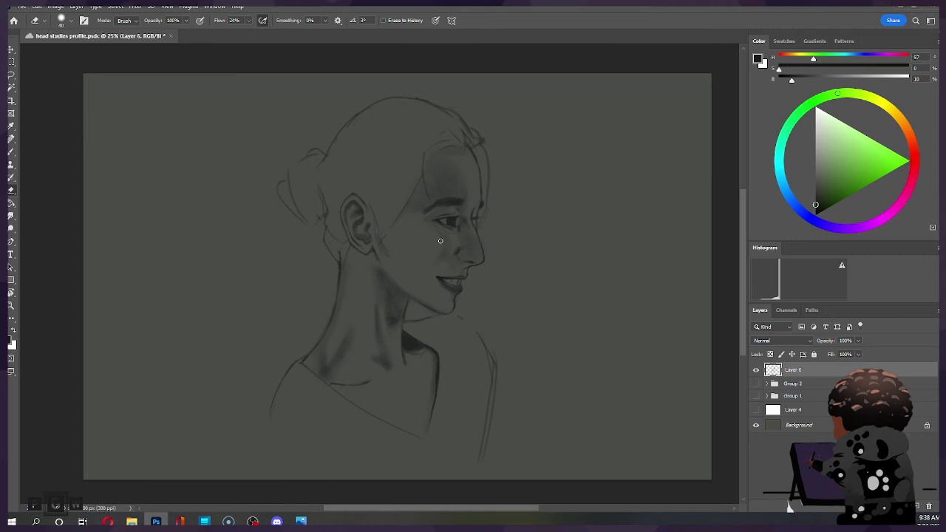
key("b")
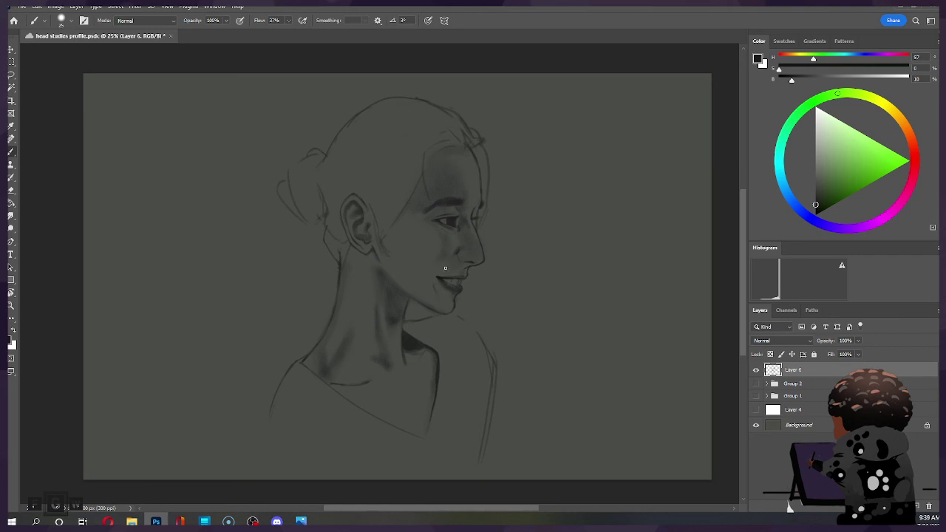
key("e")
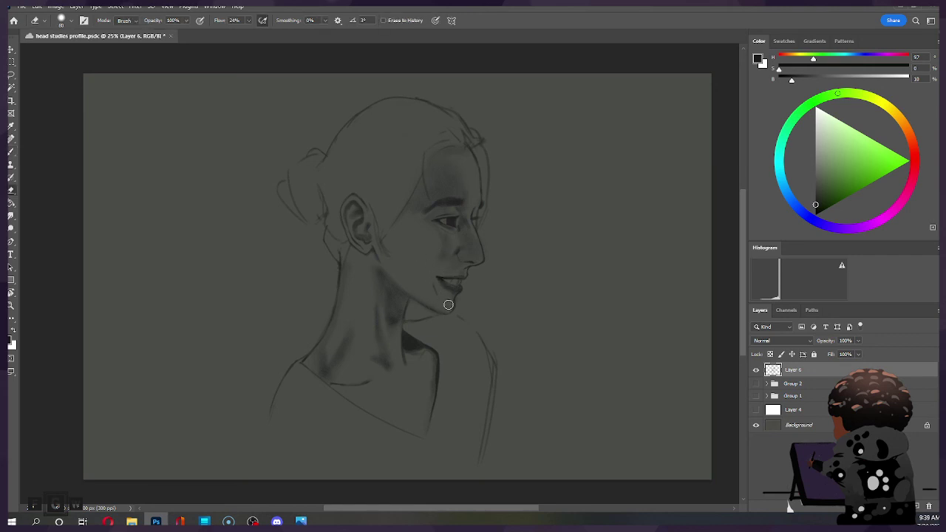
Add fine brush strokes below the eye and at the front hairline, and clean the nostril area with a 40 px eraser.
key("b")
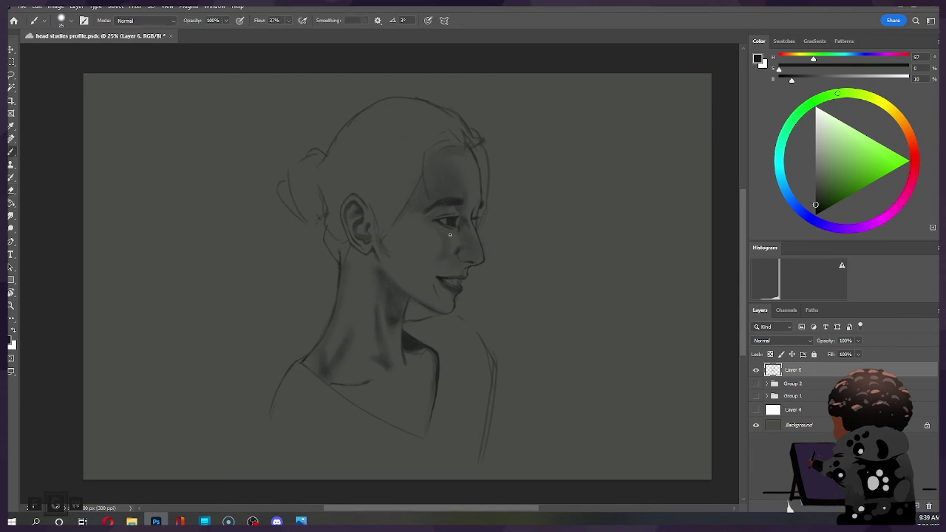
key("bracketleft")
left_click_drag(477, 134, 483, 142)
key("e")
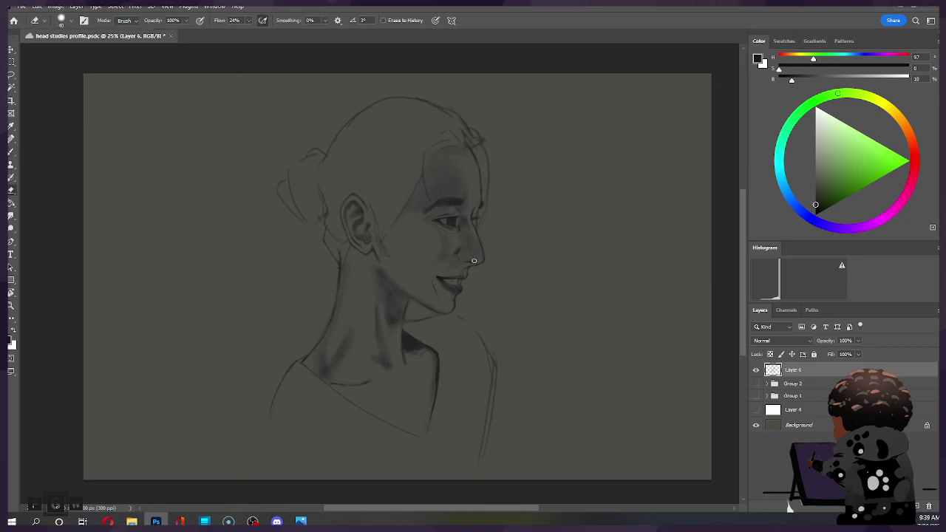
Shade the nose, starting with an 80 px brush, and soften the front edge of the forehead with a 100 px eraser.
key("b")
key("bracketright")
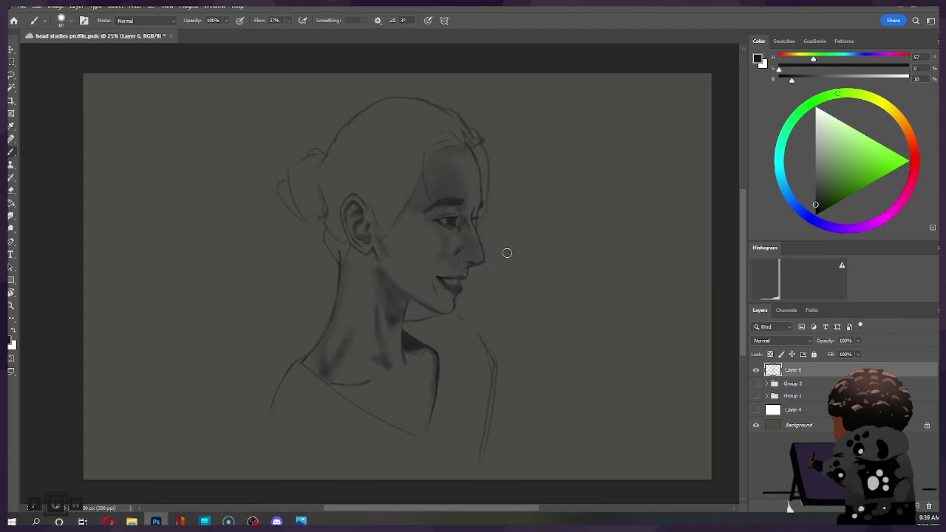
key("bracketright")
key("bracketright")
key("bracketright")
key("e")
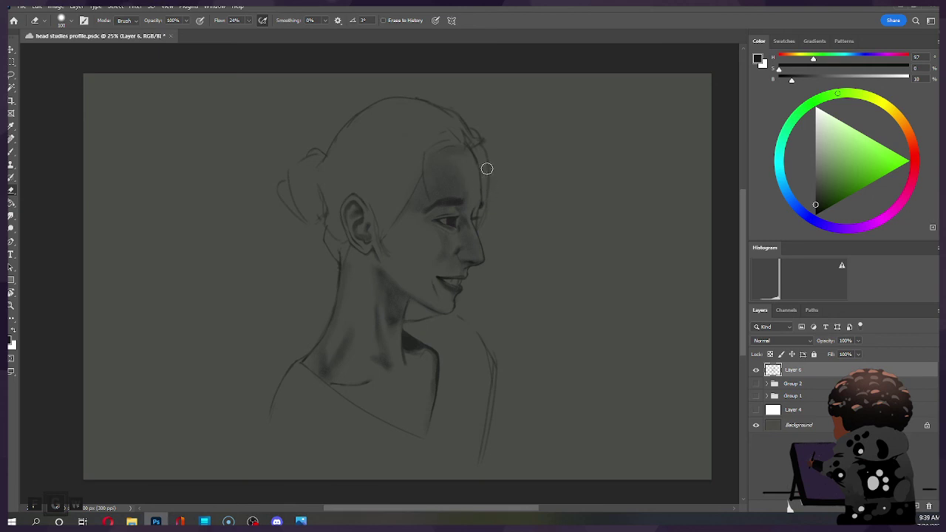
Shade the side and tip of the nose, starting with a 90 px brush, and soften it with a 125 px eraser.
key("b")
key("bracketleft")
key("bracketleft")
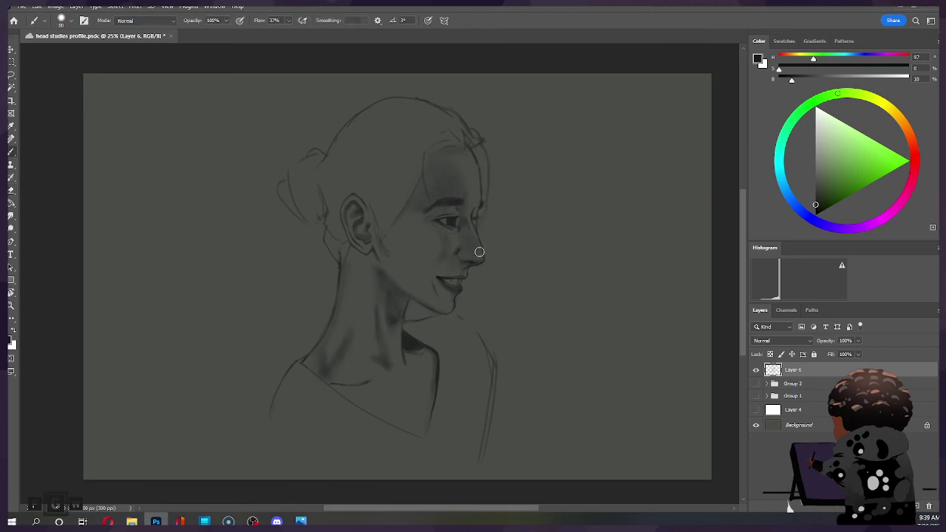
key("bracketright")
key("bracketright")
key("bracketright")
key("bracketright")
key("e")
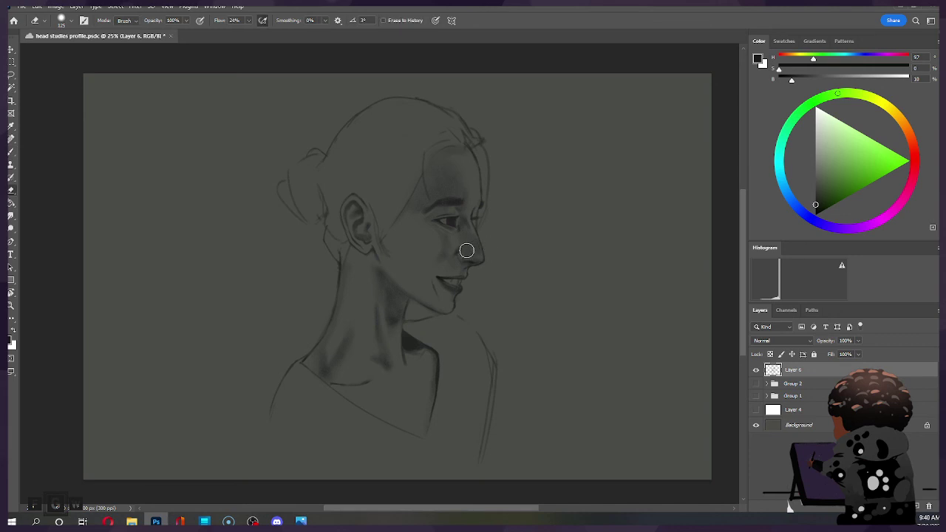
Lighten the shading across the front of the face softly with a 600 px eraser.
key("ctrl")
key("ctrl")
key("ctrl+shift")
key("ctrl+shift")
key("bracketright")
key("bracketright")
key("bracketright")
key("bracketright")
key("bracketright")
key("bracketright")
key("bracketright")
key("bracketright")
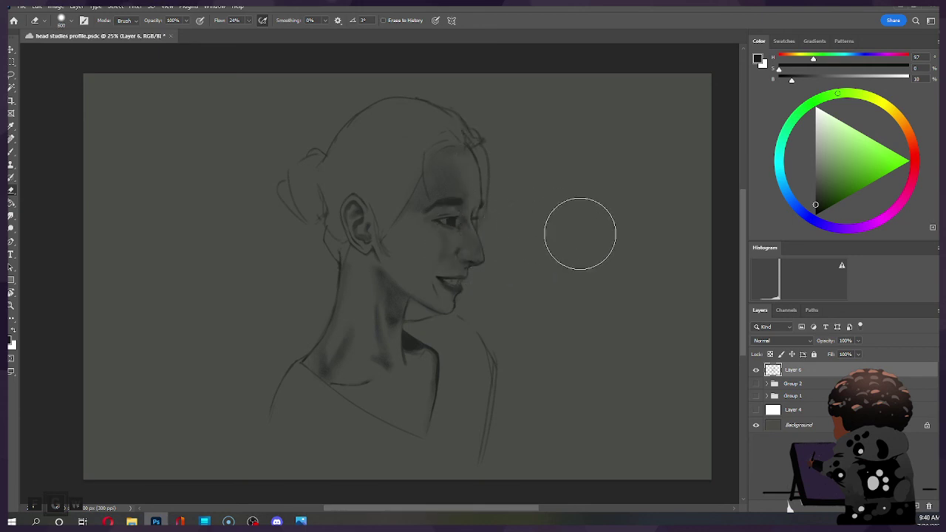
Shade the forehead and face broadly, starting with a 125 px brush and enlarging it.
key("b")
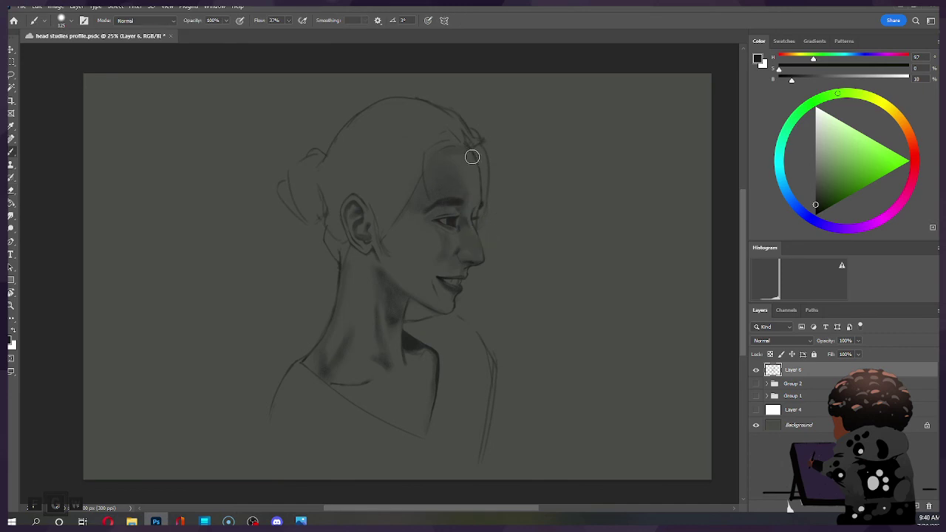
key("bracketright")
key("bracketright")
key("bracketright")
key("bracketright")
key("bracketright")
Soften the cheek shading below the eye with a 300 px eraser, reducing it to 150 px.
key("e")
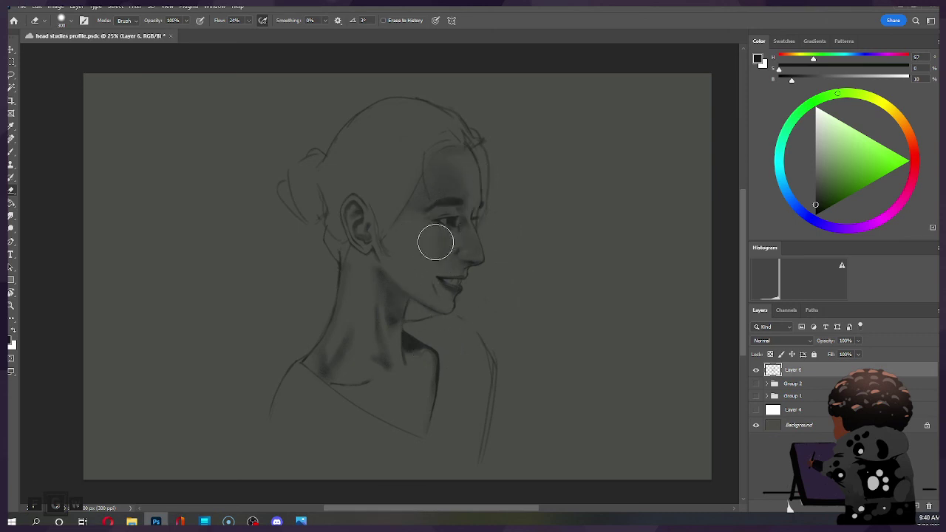
key("bracketleft")
key("bracketleft")
key("bracketleft")
key("bracketleft")
key("ctrl")
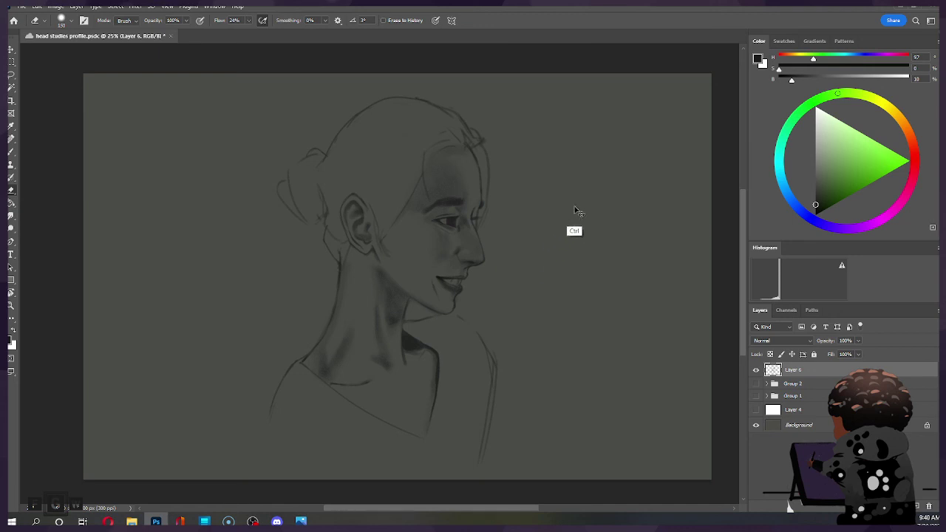
Darken the shading around the eye and the bridge of the nose, starting with a 100 px brush.
key("b")
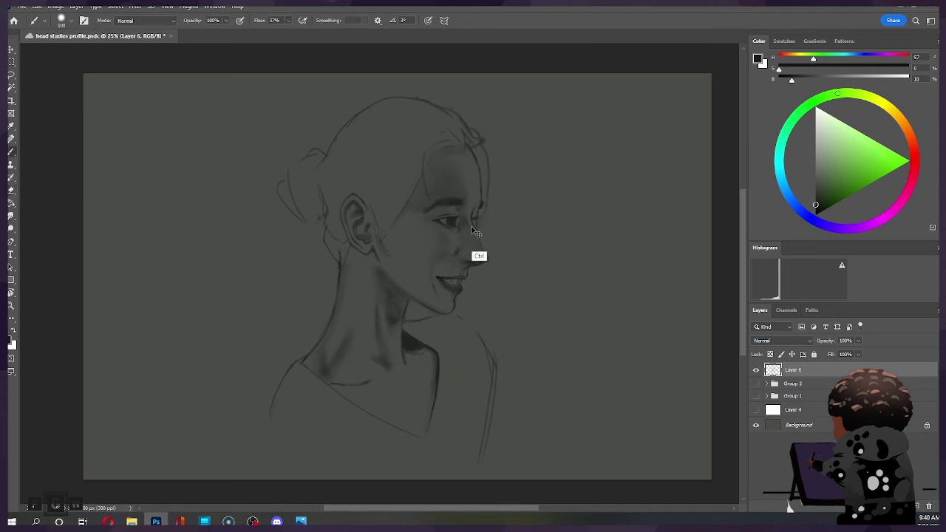
key("bracketright")
key("bracketright")
Set the brush to 35 px with 100% flow, and draw dark hairline strokes from the forehead down the temple.
key("bracketleft")
key("bracketleft")
key("bracketleft")
key("bracketleft")
key("bracketleft")
key("bracketleft")
key("bracketleft")
key("bracketleft")
key("bracketleft")
key("ctrl")
left_click_drag(289, 21, 321, 34)
left_click_drag(406, 206, 389, 229)
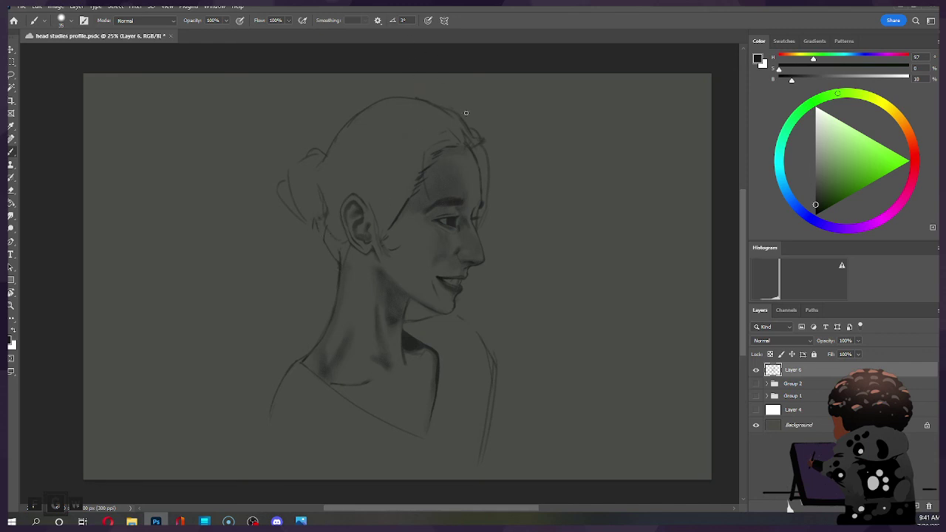
mouse_move(409, 97)
left_mouse_down()
mouse_move(346, 115)
mouse_move(358, 106)
left_mouse_up()
key("ctrl")
key("ctrl")
left_click_drag(350, 106, 429, 99)
key("ctrl")
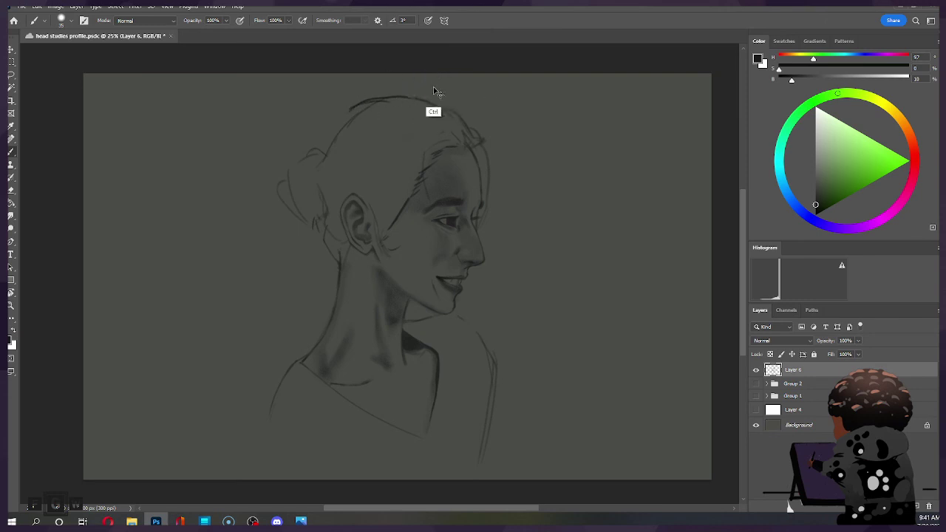
Redraw the hair outline over the crown, and add loose strokes around the bun and the front of the hair.
mouse_move(358, 106)
left_mouse_down()
mouse_move(437, 103)
mouse_move(429, 96)
left_mouse_up()
key("ctrl")
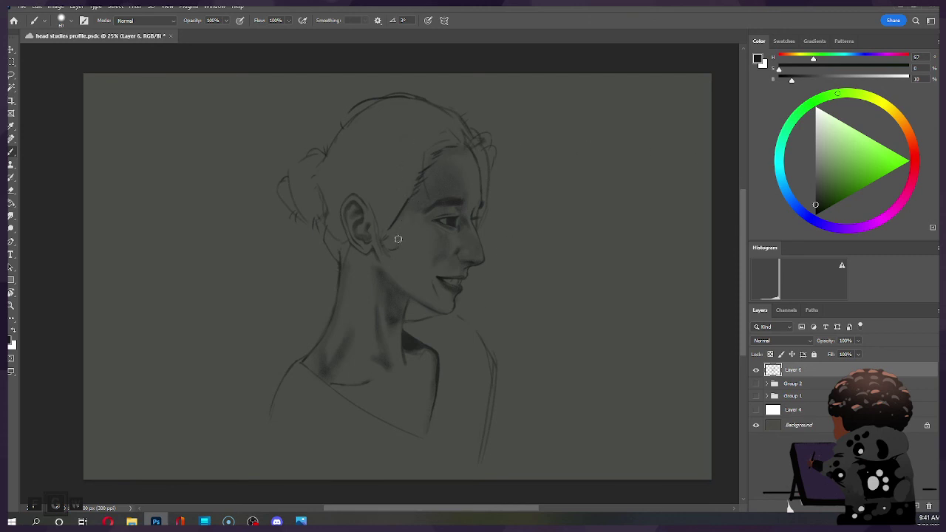
Add short sideburn strokes and small dots on the cheek in front of the ear with a 40 px brush, and save the document.
left_click_drag(386, 229, 396, 236)
key("ctrl+s")
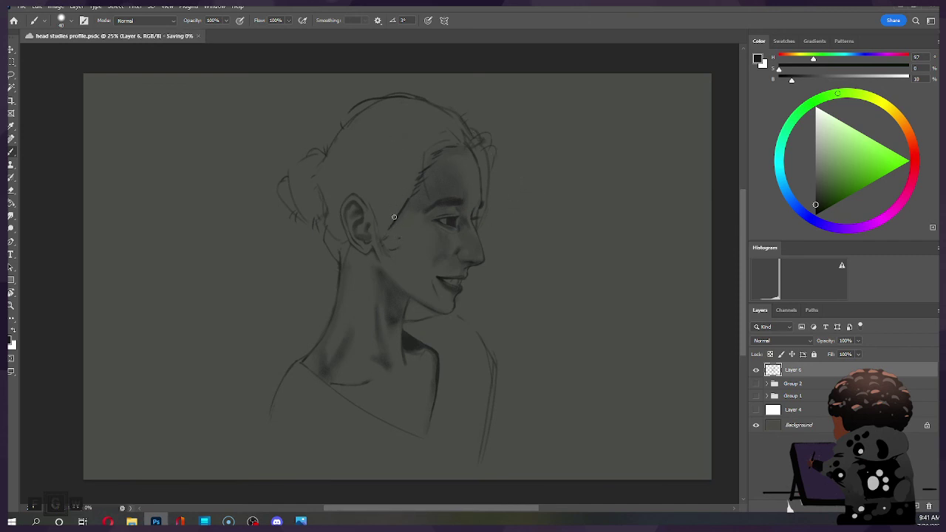
left_click(393, 271)
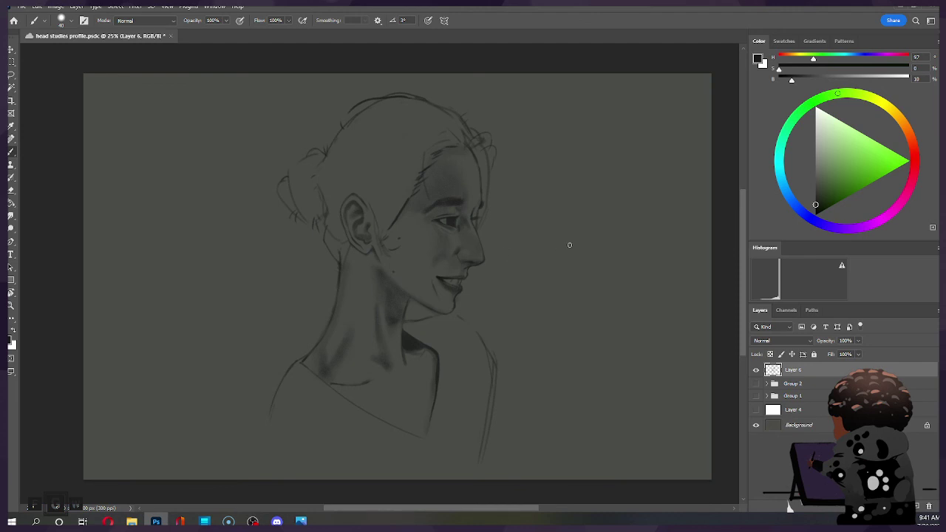
key("ctrl+s")
left_click(395, 269)
left_click(396, 235)
Sample skin tones around the brow, eye and cheek, and retouch the near eye with a 50 px brush.
left_click(454, 189, "alt")
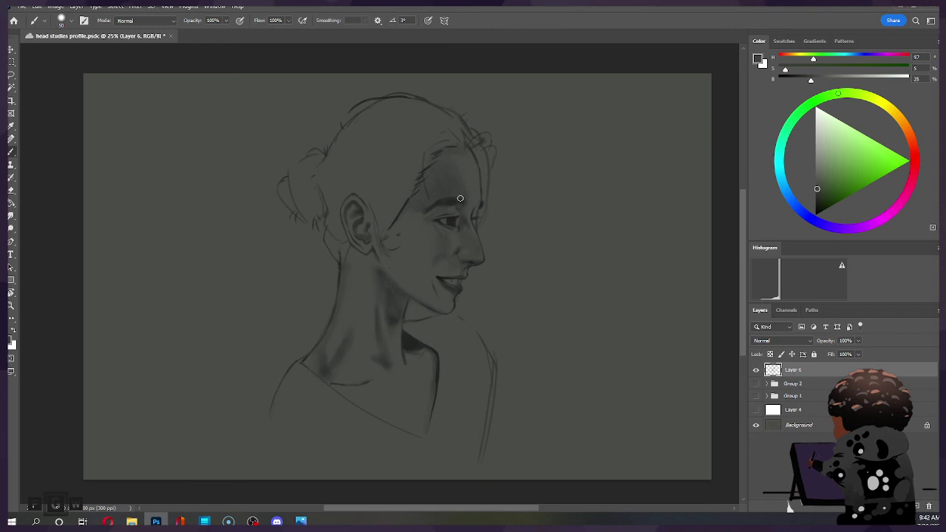
left_click(453, 221, "alt")
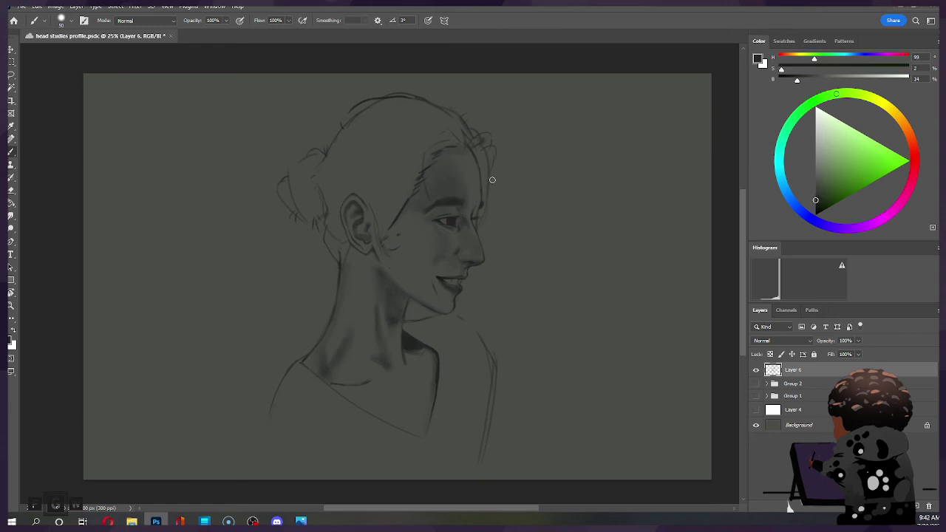
left_click(441, 210, "alt")
left_click(418, 249, "alt")
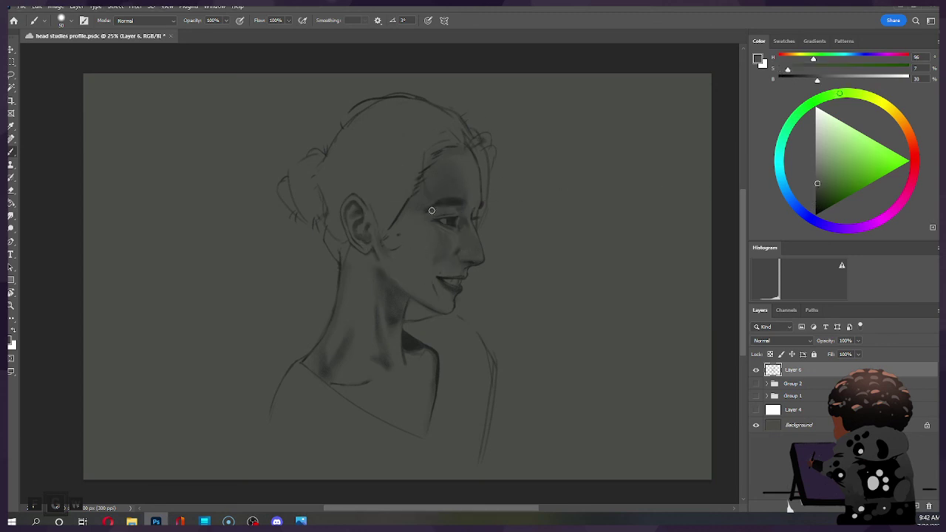
left_click_drag(446, 219, 459, 219)
left_click(450, 204, "alt")
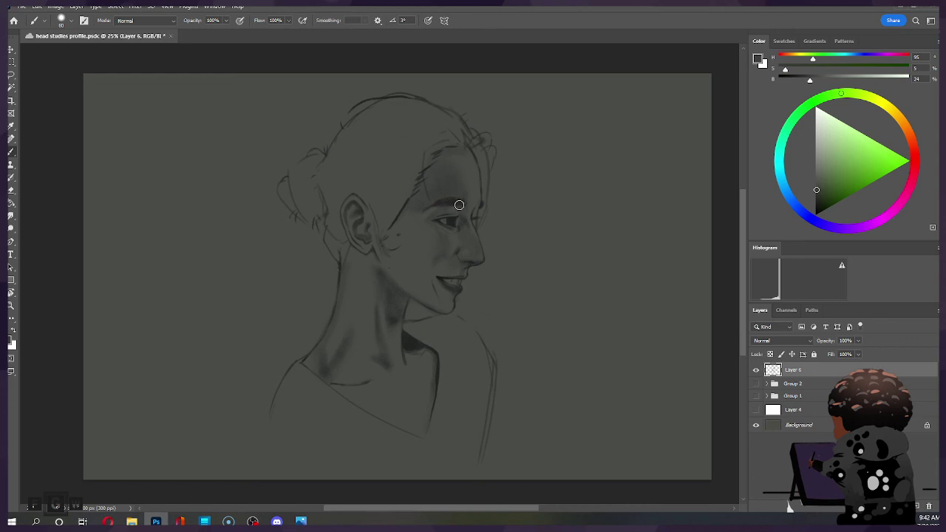
Blend the brow and forehead shading using tones sampled beside the eye and on the forehead, with the brush up to 90 px.
key("bracketright")
key("bracketright")
key("bracketright")
key("bracketright")
key("bracketright")
key("bracketright")
key("bracketright")
key("ctrl")
left_click(436, 215, "alt")
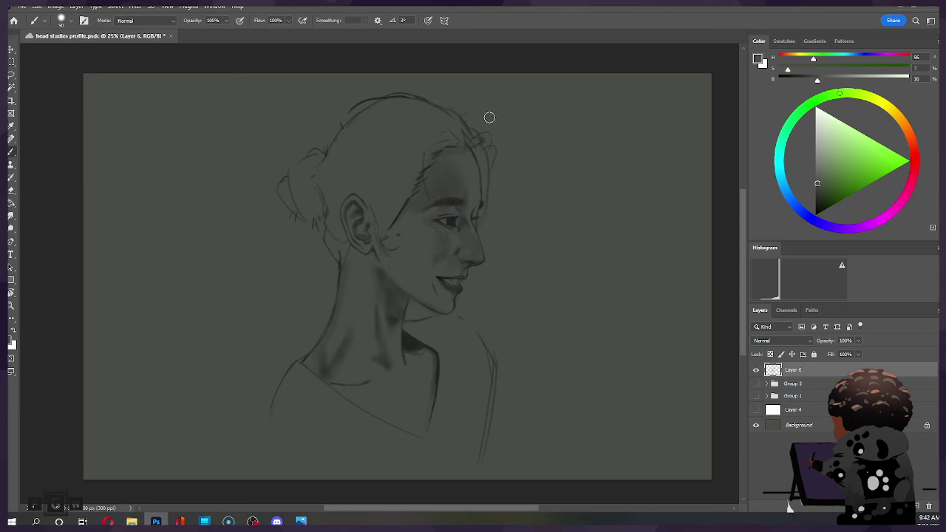
key("alt")
left_click(436, 164, "alt")
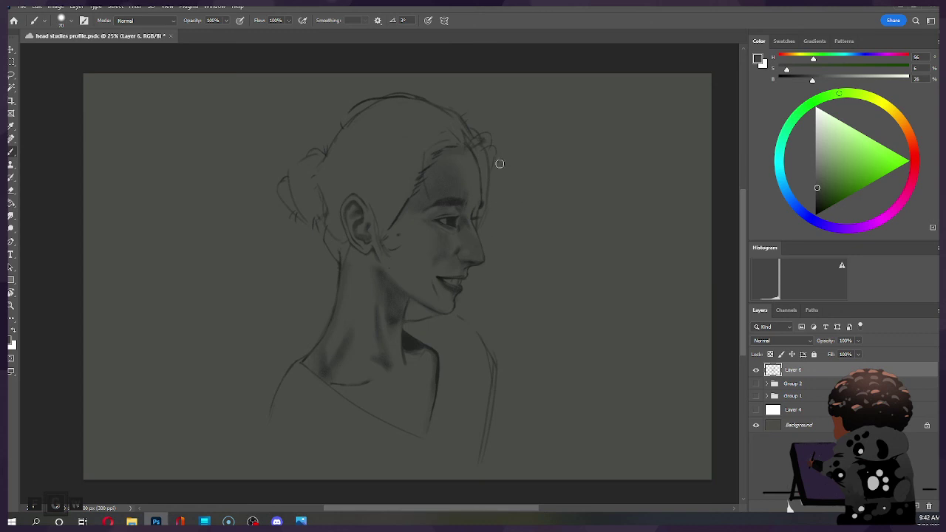
scroll(480, 193, "down", 2)
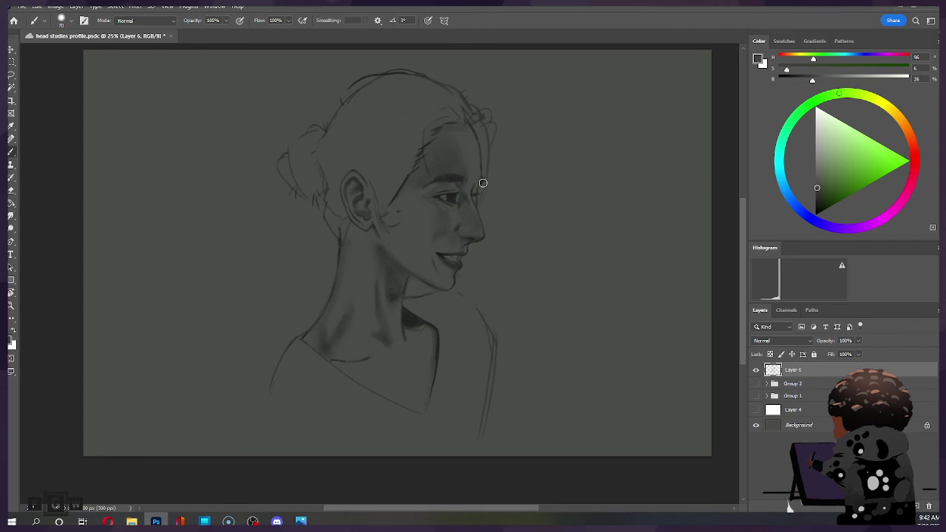
Sample the dark tones of the eyebrow and collar shadow, darken the near eye with a 40 px brush, and clean it with a 30 px eraser.
left_click(446, 178, "alt")
key("bracketleft")
left_click(407, 317, "alt")
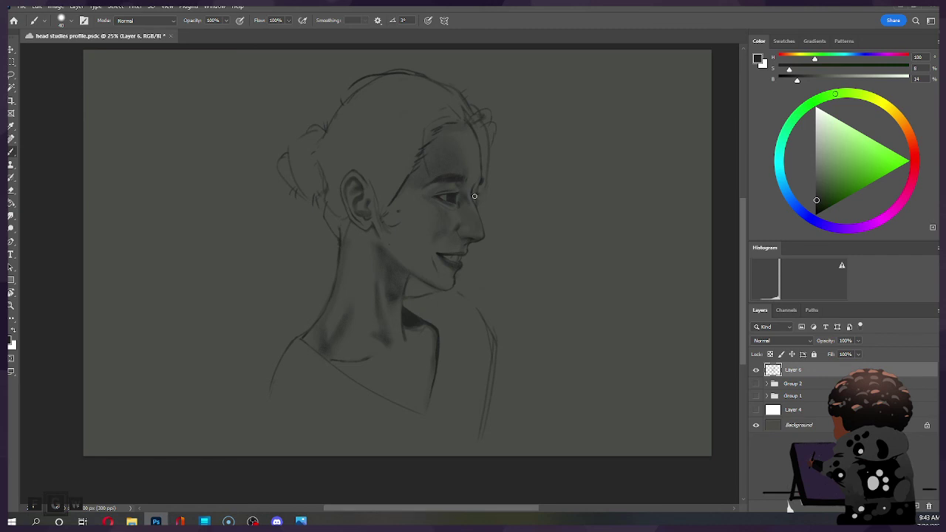
left_click_drag(446, 194, 459, 193)
key("e")
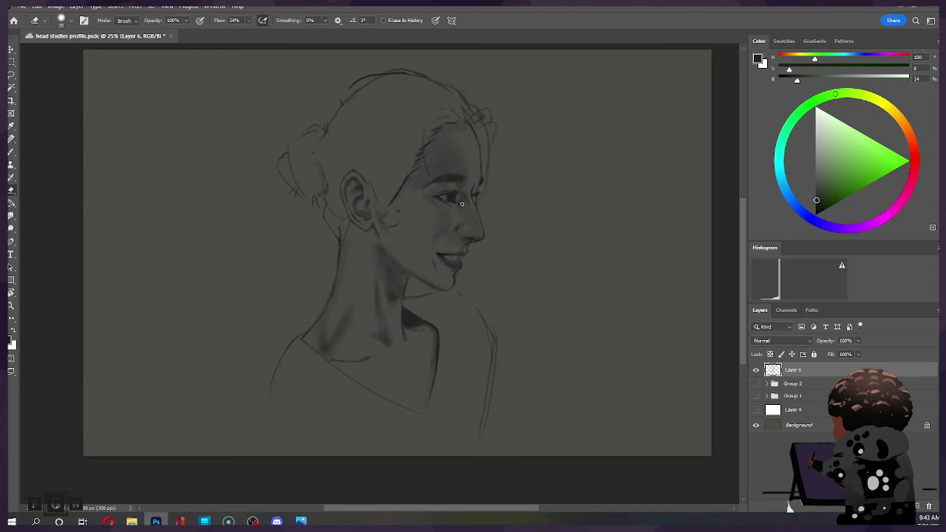
key("b")
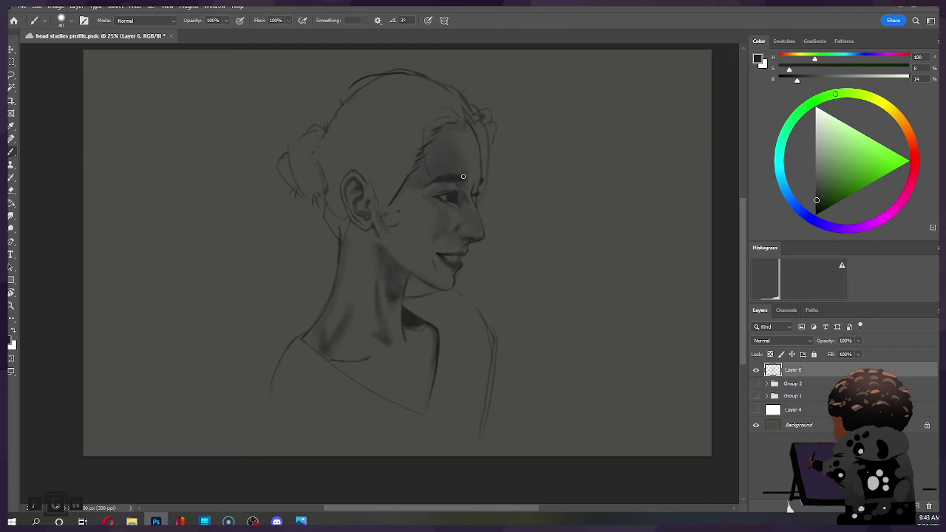
Refine the eyes and the bridge of the nose by alternating a 20 px eraser and a 40 px brush, and save the document.
key("e")
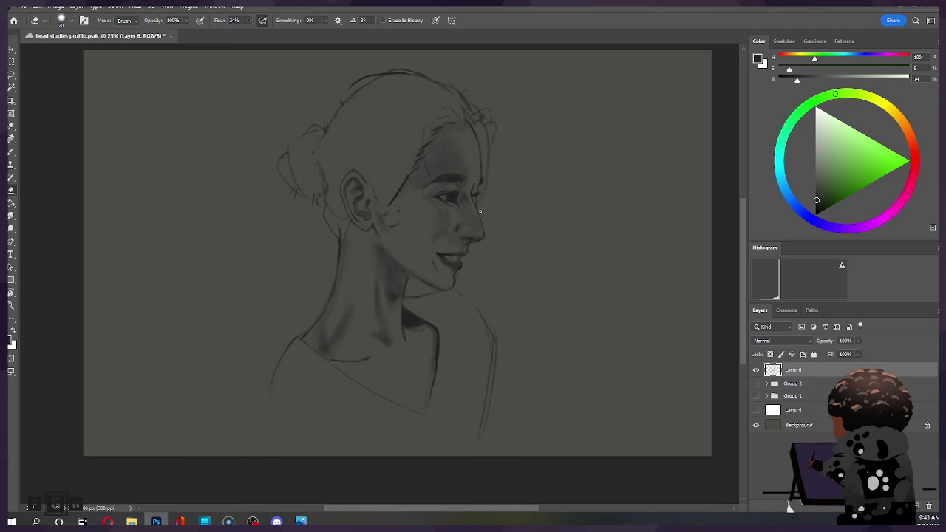
key("b")
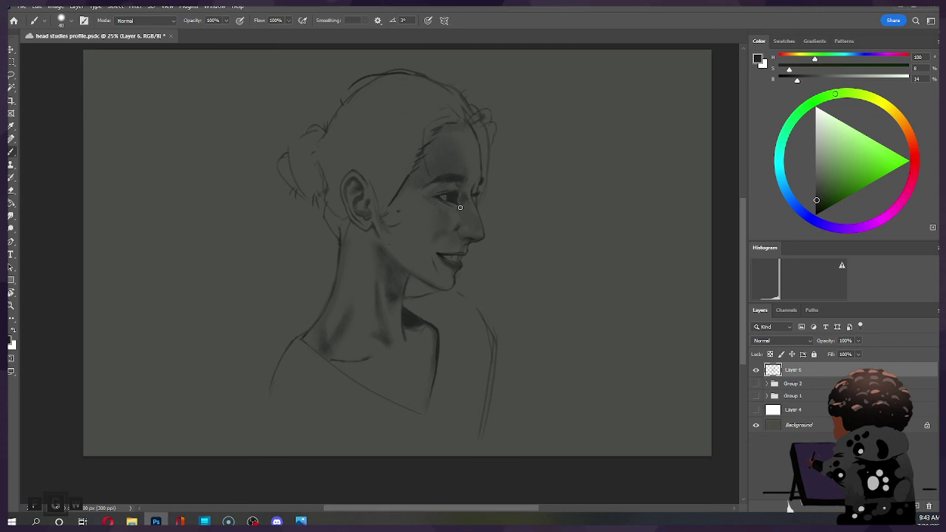
key("ctrl")
key("ctrl")
key("e")
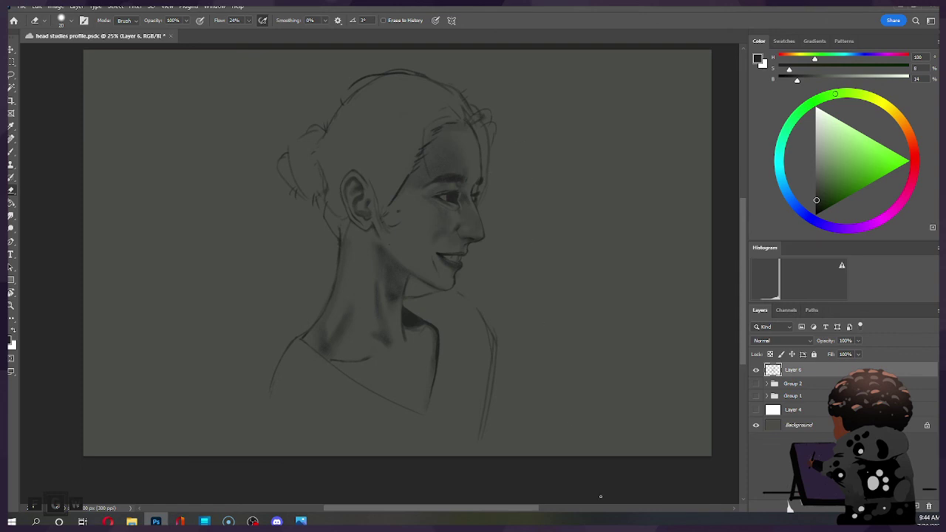
scroll(488, 333, "down", 1)
key("ctrl+s")
scroll(381, 243, "up", 2)
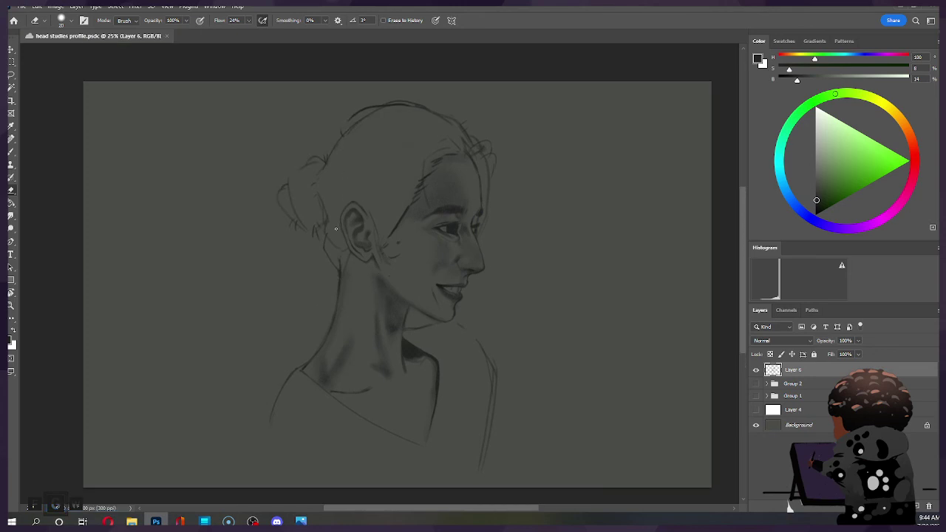
Shade the chest between the collarbones and the neckline with an enlarged brush, lowering the brush flow.
key("b")
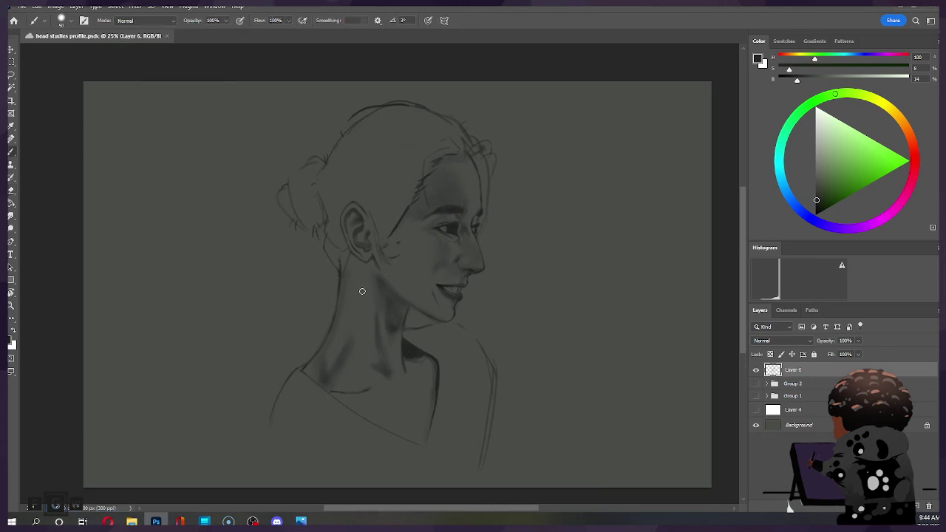
left_click_drag(389, 384, 392, 407)
key("bracketright")
key("bracketright")
key("bracketright")
key("bracketright")
key("bracketright")
key("bracketright")
key("bracketright")
key("bracketright")
key("bracketright")
key("bracketright")
left_click_drag(289, 20, 266, 35)
mouse_move(391, 412)
left_mouse_down()
mouse_move(386, 389)
mouse_move(358, 414)
mouse_move(392, 410)
mouse_move(391, 402)
mouse_move(384, 422)
mouse_move(447, 376)
mouse_move(406, 330)
mouse_move(352, 385)
mouse_move(359, 393)
mouse_move(356, 377)
mouse_move(369, 418)
mouse_move(394, 427)
mouse_move(400, 406)
mouse_move(446, 425)
left_mouse_up()
Build up soft shading on the far shoulder below the collar shadow with a 300 px brush, reducing it to 250 px.
key("bracketright")
key("bracketright")
key("bracketright")
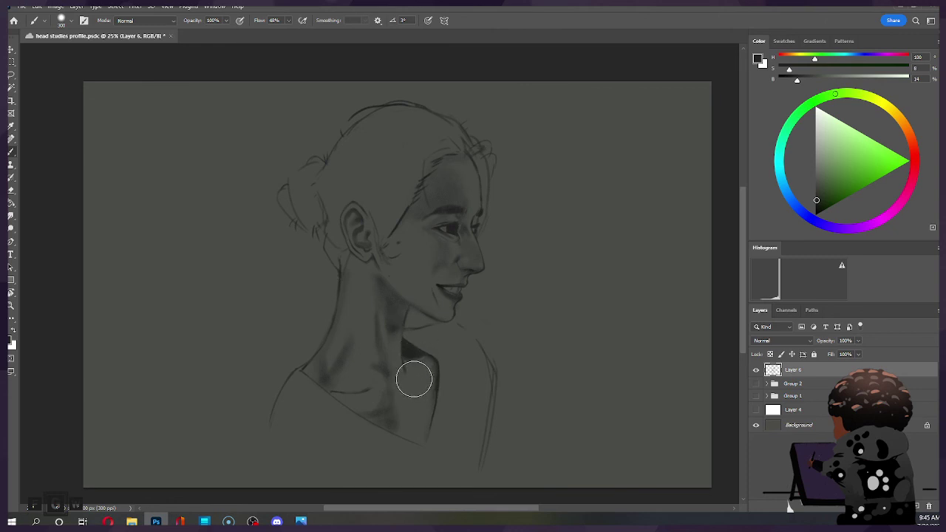
key("bracketleft")
key("bracketleft")
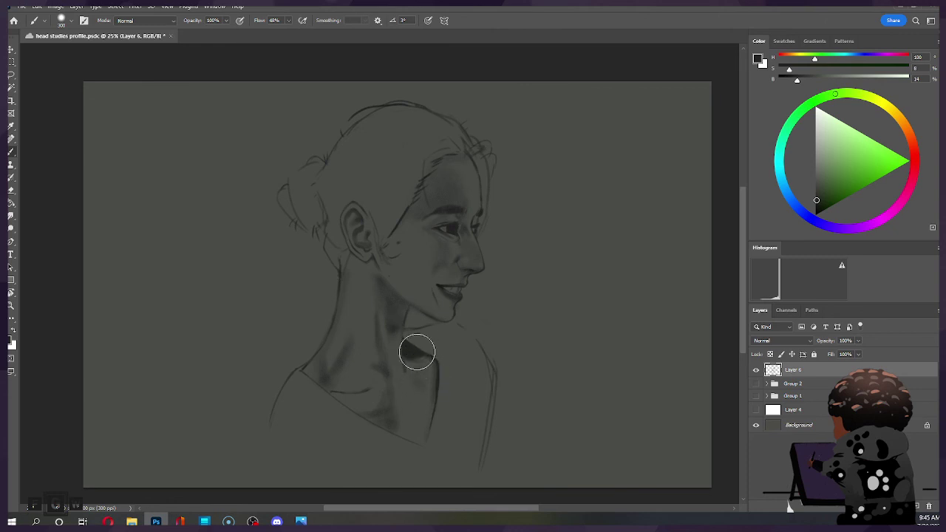
key("bracketleft")
key("bracketright")
key("bracketright")
key("bracketright")
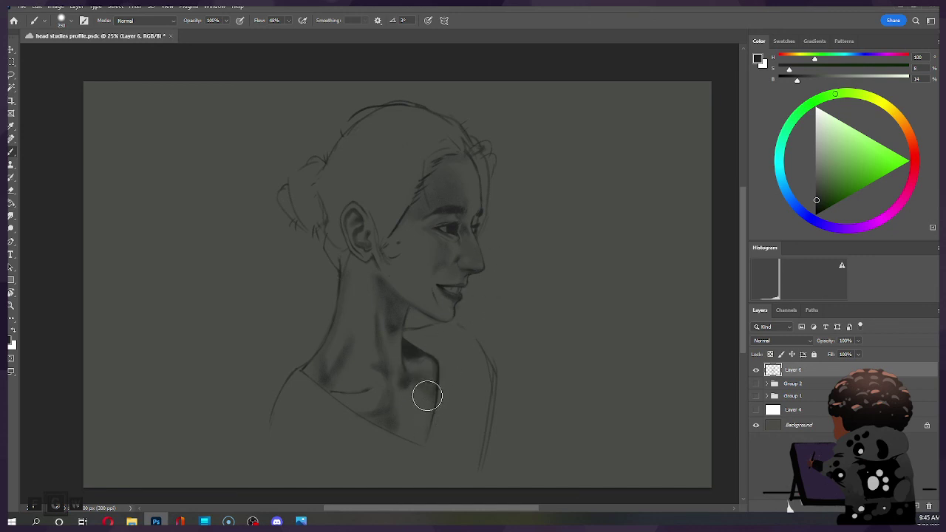
Soften the chest and far shoulder shading with the eraser, varying its size from 60 px upward.
key("e")
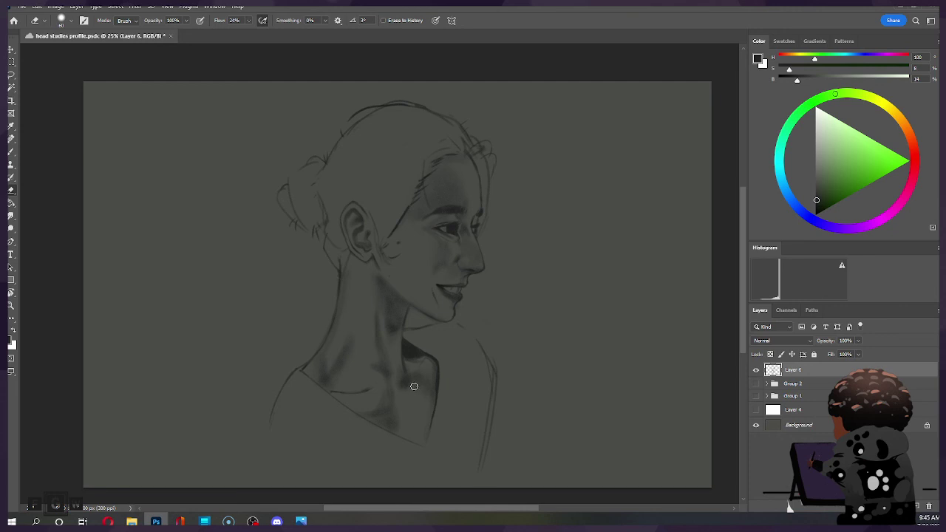
key("bracketright")
key("bracketright")
key("bracketright")
key("bracketright")
key("bracketright")
key("bracketright")
key("bracketright")
key("bracketright")
key("bracketright")
key("bracketleft")
key("bracketleft")
key("bracketleft")
key("bracketleft")
key("bracketleft")
key("bracketleft")
key("bracketleft")
key("bracketleft")
Deepen the chest shadows with a 125 px brush, and lighten the area above the neckline with a 125 px eraser.
key("b")
key("bracketleft")
key("bracketleft")
key("bracketleft")
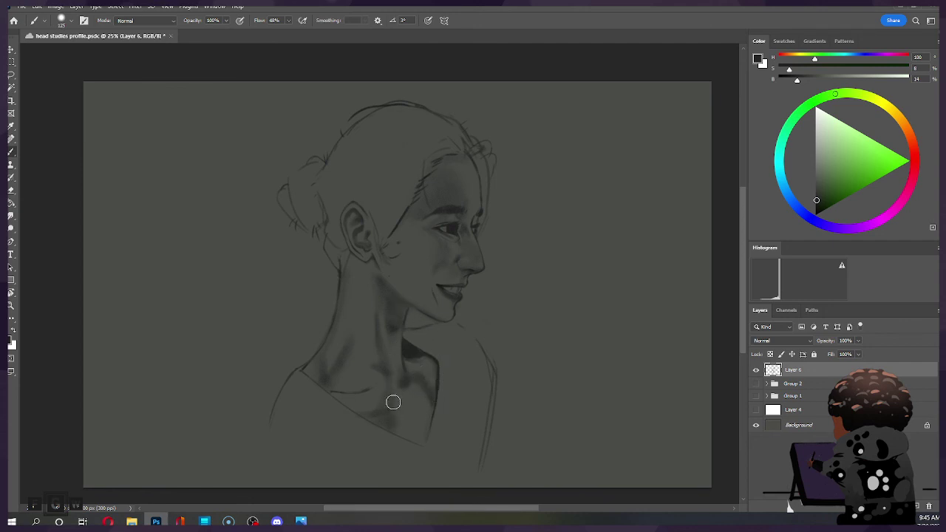
key("e")
key("bracketright")
key("bracketright")
key("bracketright")
key("bracketright")
key("bracketright")
key("bracketright")
key("bracketright")
key("bracketright")
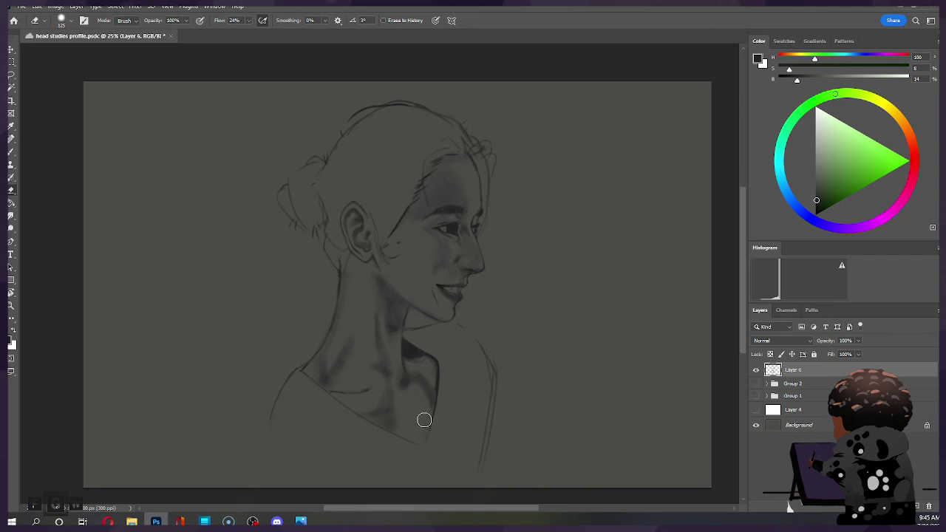
Shade below the far collarbone with a 150 px brush, and soften the far shoulder edge with a 300 px eraser.
key("b")
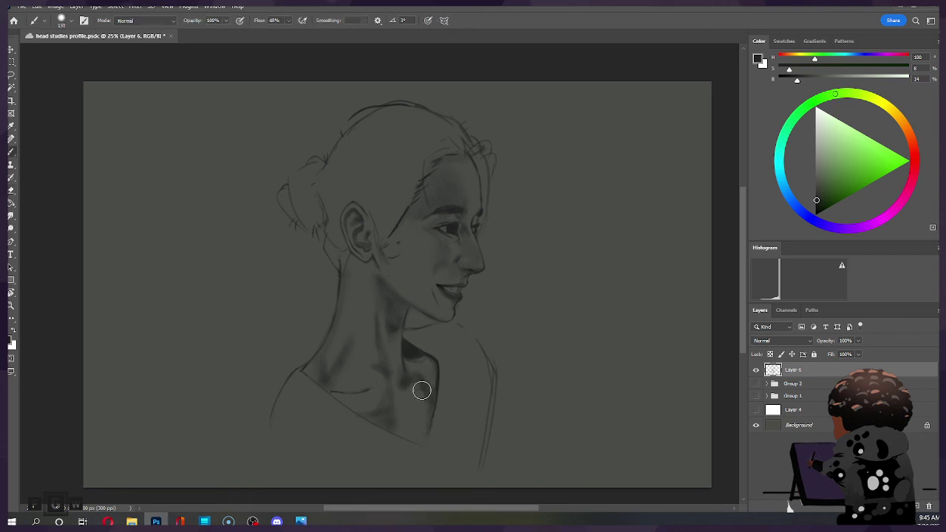
key("e")
key("bracketright")
key("bracketright")
key("bracketright")
key("bracketright")
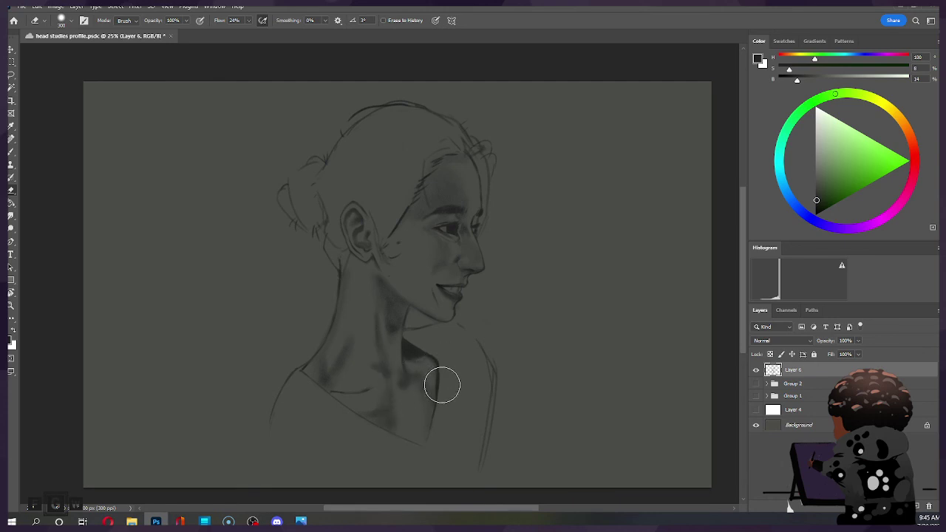
key("bracketleft")
key("bracketleft")
key("bracketleft")
key("bracketleft")
Darken the chest along the diagonal neckline with a 150 px brush, and save the document.
key("b")
mouse_move(366, 415)
left_mouse_down()
mouse_move(399, 422)
mouse_move(472, 349)
mouse_move(407, 274)
mouse_move(373, 369)
mouse_move(352, 380)
mouse_move(323, 348)
mouse_move(339, 410)
left_mouse_up()
key("e")
key("b")
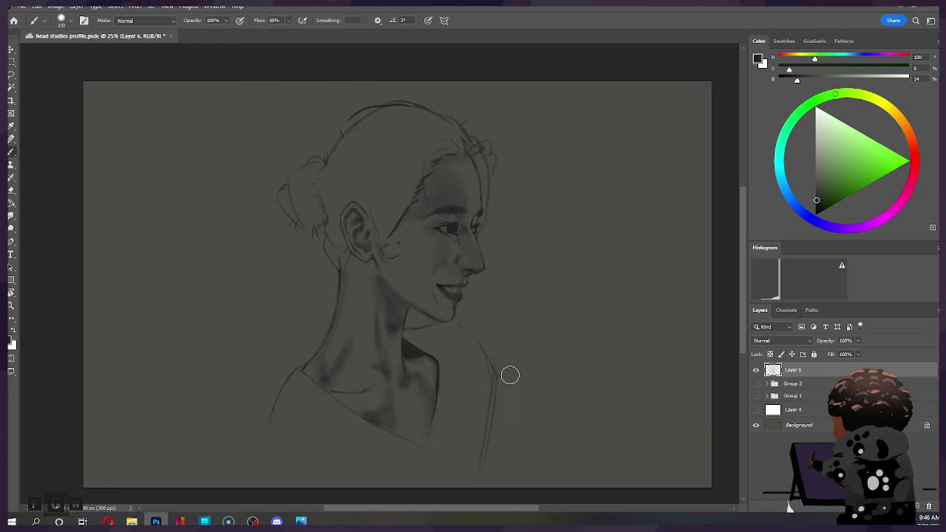
key("ctrl+s")
Shade the lips, the chin and the cheek beside the mouth with broad soft brush strokes.
key("bracketleft")
left_click_drag(450, 293, 458, 296)
key("bracketright")
key("bracketright")
left_click_drag(452, 305, 451, 296)
left_click_drag(429, 281, 444, 285)
left_click_drag(446, 247, 440, 296)
Balance the lip shading with a 175 px eraser and a 200 px brush, and save the document.
key("e")
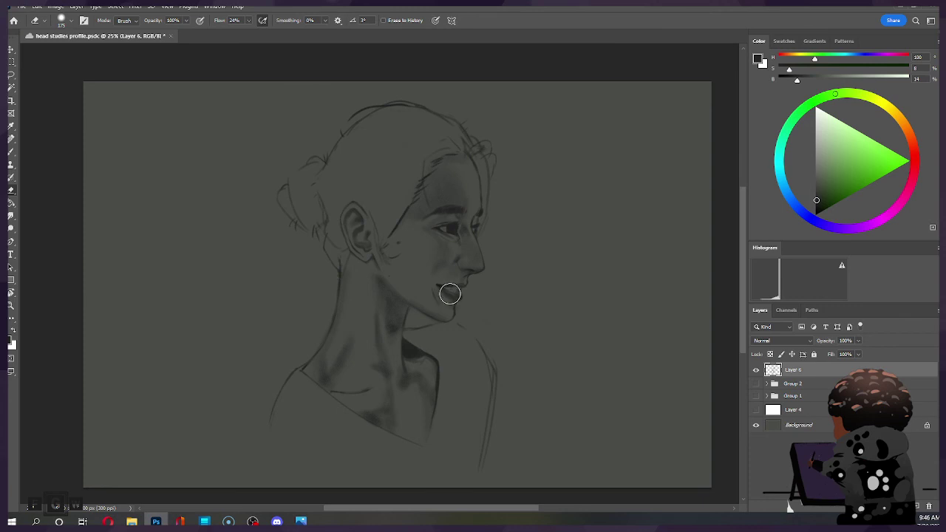
key("b")
left_click_drag(453, 295, 456, 296)
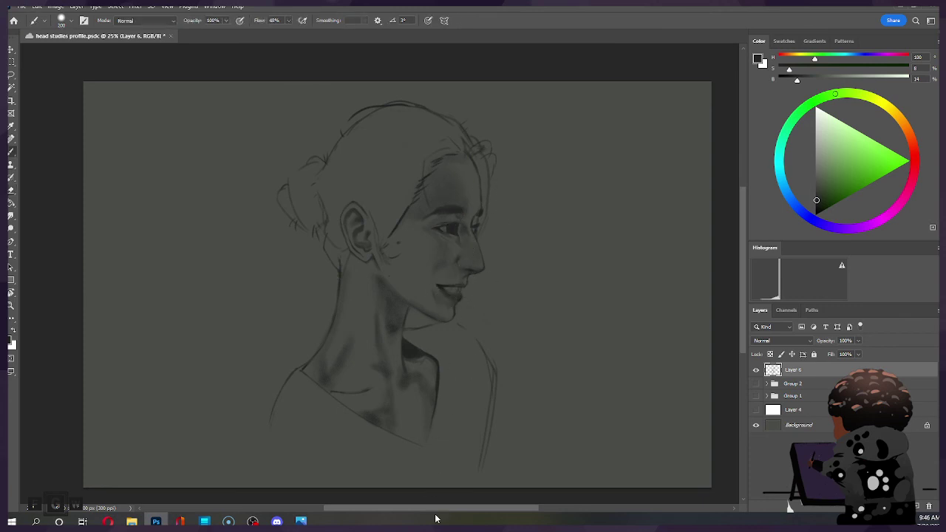
key("ctrl+s")
scroll(433, 311, "down", 2)
scroll(317, 171, "up", 1)
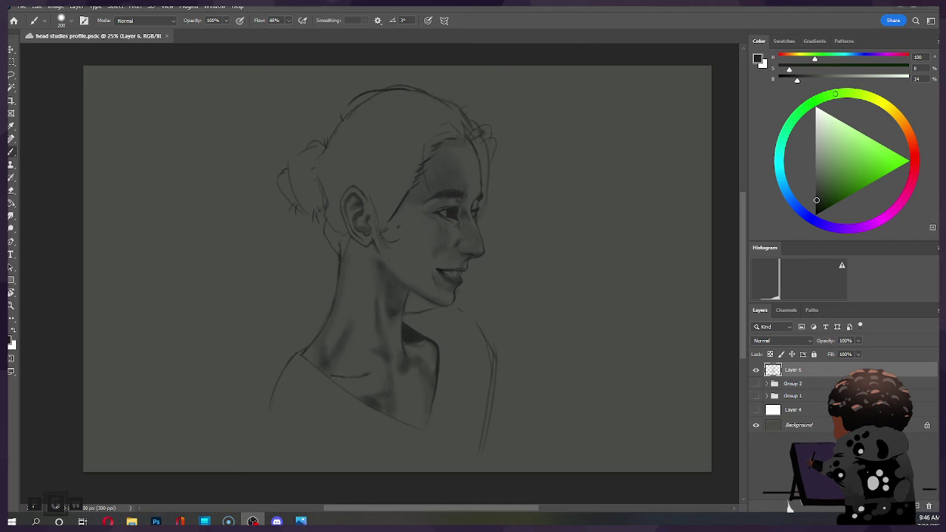
Add a new layer and place it directly below Layer 6.
left_click(918, 507)
left_click_drag(820, 374, 819, 395)
key("l")
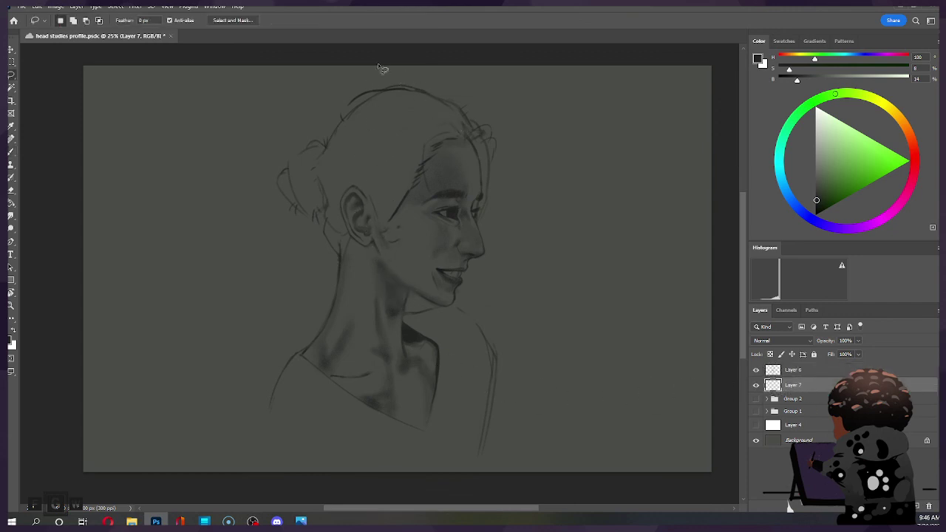
mouse_move(337, 256)
left_mouse_down()
mouse_move(324, 232)
mouse_move(332, 209)
left_mouse_up()
key("ctrl+d")
key("b")
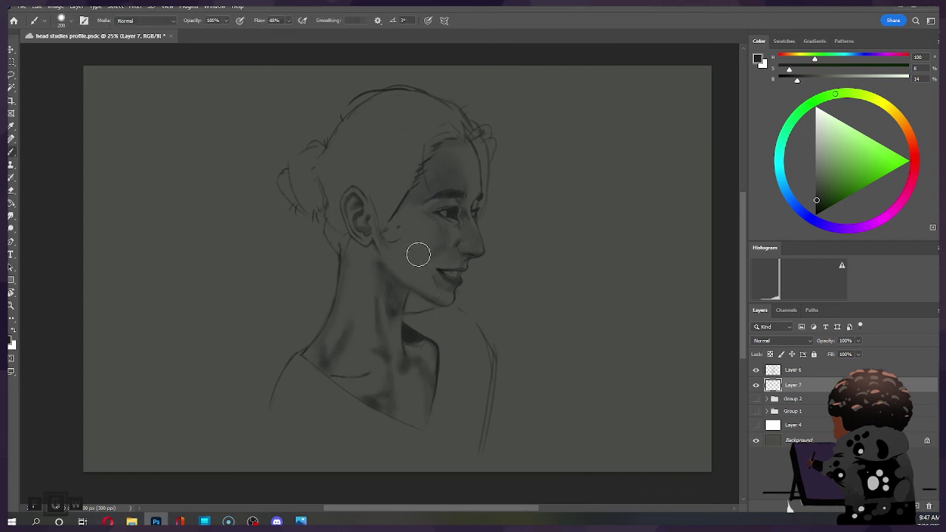
On Layer 6, shade the hair behind and above the ear, enlarging the brush from 100 px to 200 px.
left_click(772, 369)
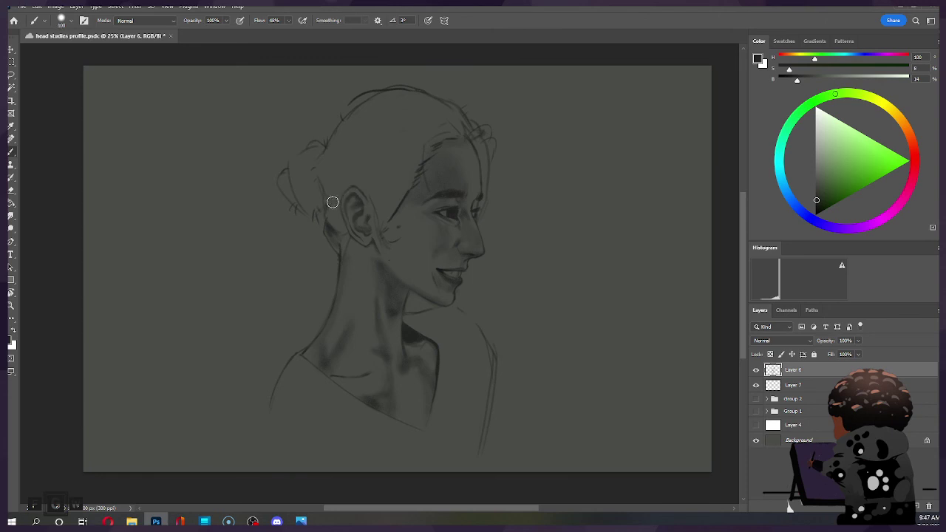
mouse_move(340, 191)
left_mouse_down()
mouse_move(332, 199)
mouse_move(329, 185)
left_mouse_up()
key("]")
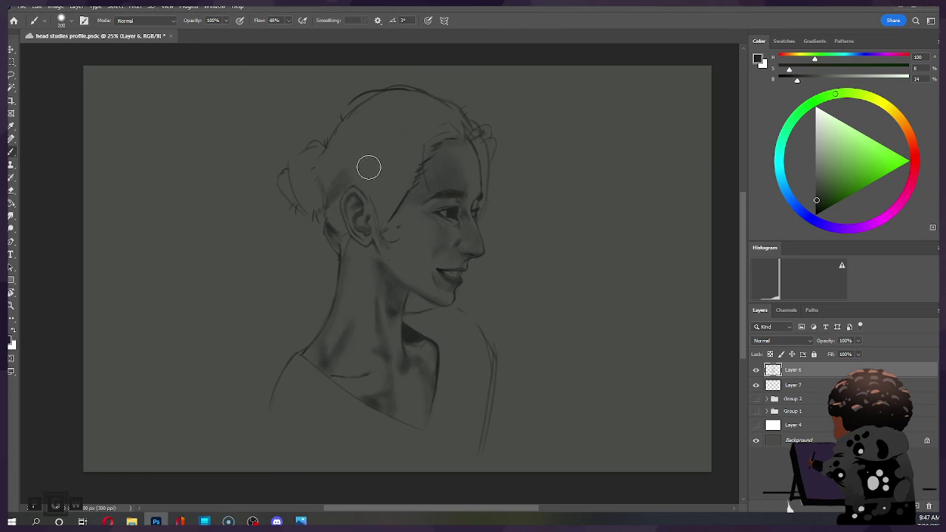
key("[")
key("[")
key("[")
key("]")
key("]")
Shade the hair over the back of the head and the crown, following the outline, with a soft brush of about 175 px.
mouse_move(334, 140)
left_mouse_down()
mouse_move(359, 128)
mouse_move(334, 139)
mouse_move(348, 121)
mouse_move(372, 118)
left_mouse_up()
key("bracketright")
key("bracketright")
key("bracketright")
key("bracketleft")
key("bracketleft")
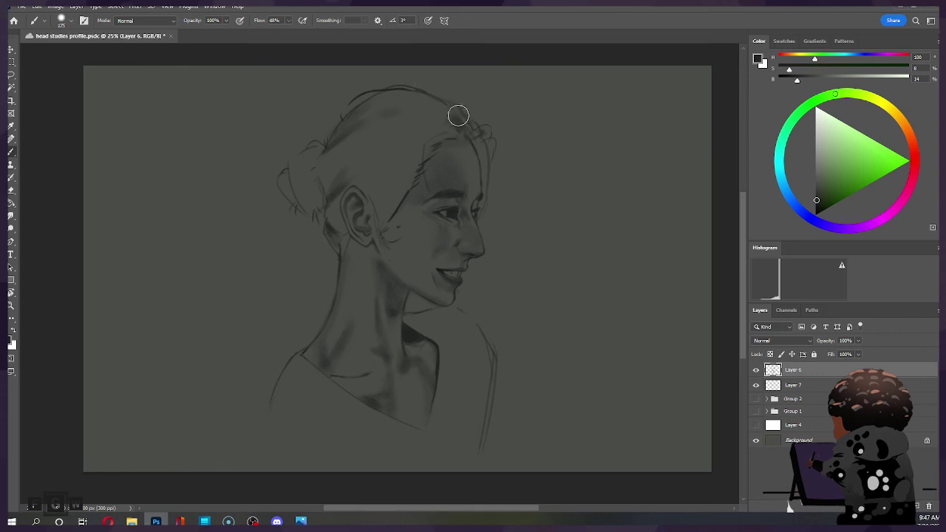
Darken the hair at the front of the crown and along the temple hairline with soft strokes, reducing the brush size.
key("bracketleft")
key("bracketleft")
key("bracketleft")
key("bracketright")
key("bracketright")
key("bracketright")
mouse_move(427, 161)
left_mouse_down()
mouse_move(406, 167)
mouse_move(421, 173)
mouse_move(399, 195)
mouse_move(423, 165)
mouse_move(414, 162)
left_mouse_up()
key("bracketleft")
key("bracketleft")
key("bracketleft")
key("bracketleft")
key("bracketleft")
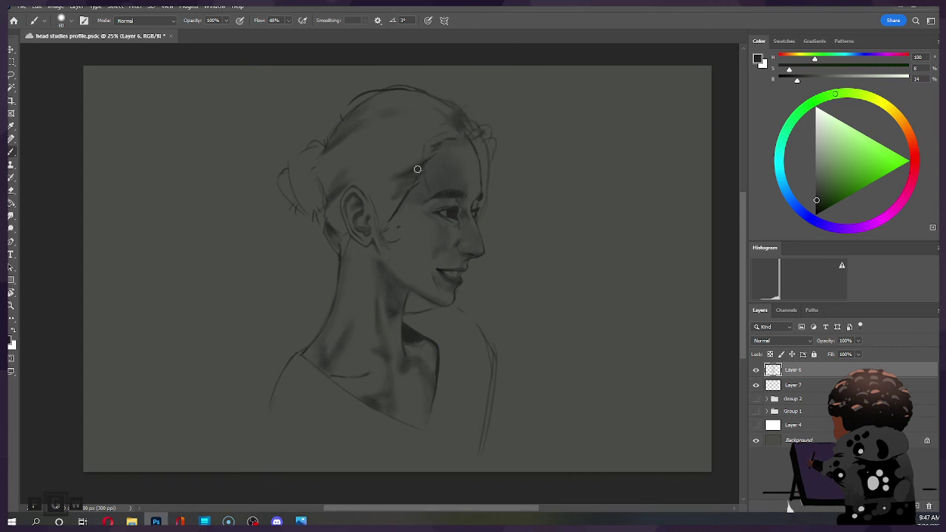
Draw thin dark hair strands around the temple and the front of the forehead, with a near-black gray at 9% brightness.
key("bracketright")
key("bracketleft")
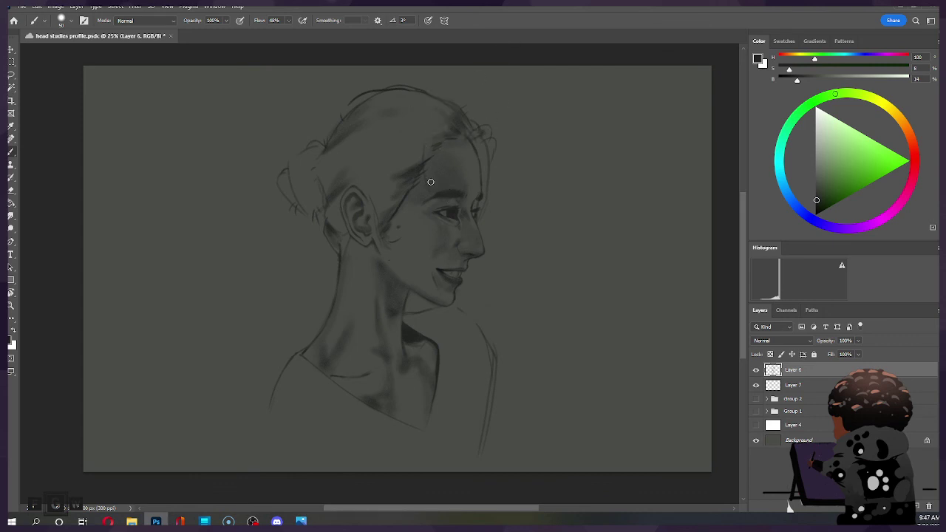
left_click_drag(816, 201, 816, 206)
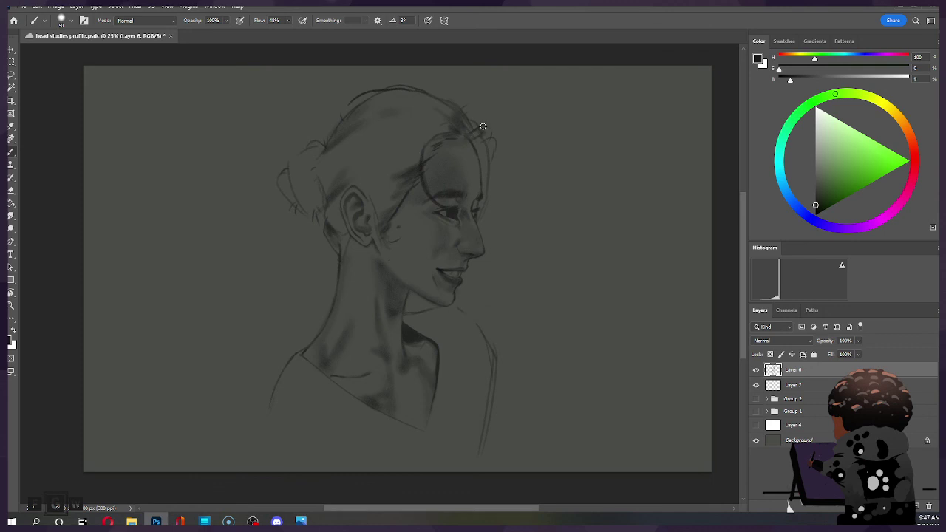
left_click_drag(483, 141, 490, 177)
On Layer 6, redraw the far shoulder line up to the chin with a small brush.
key("l")
left_click(820, 386)
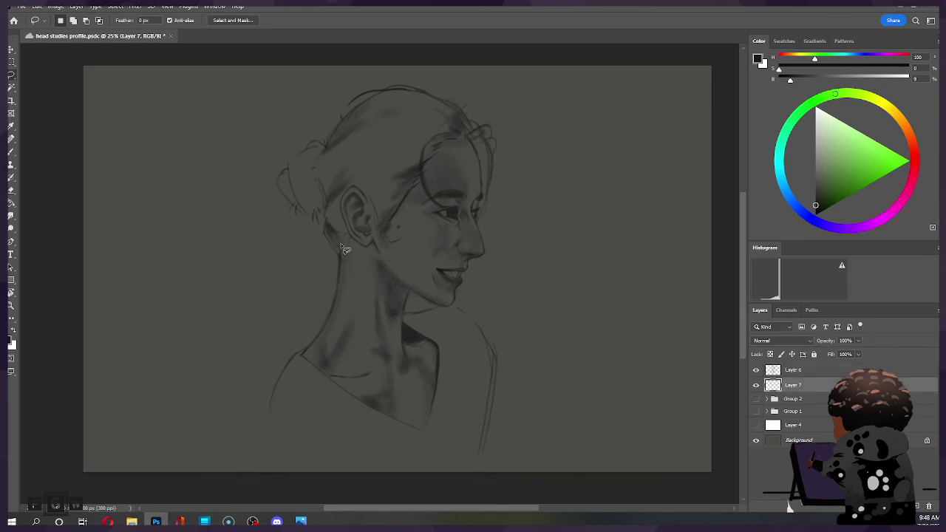
key("e")
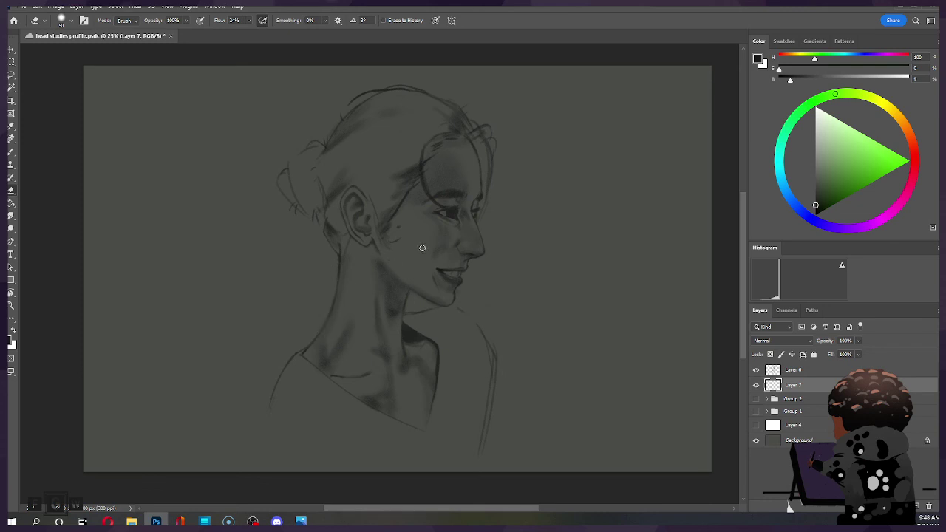
left_click(812, 371)
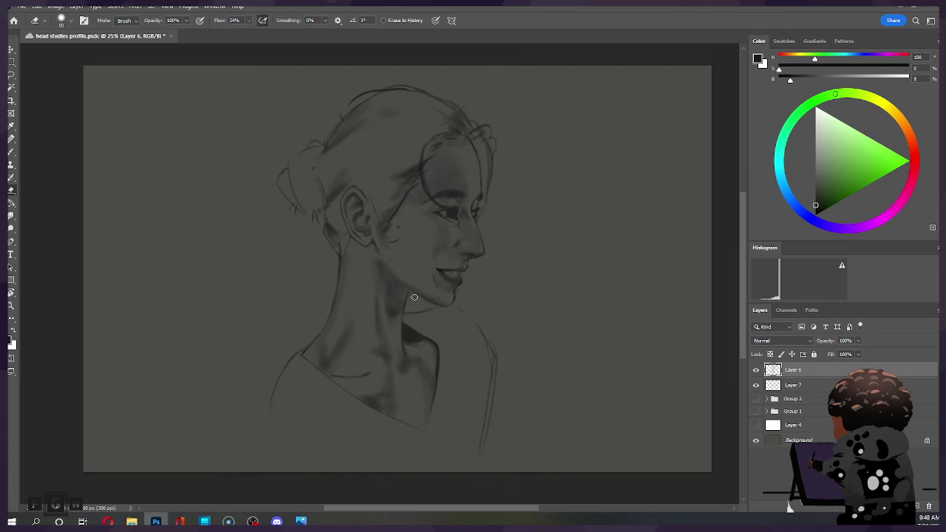
key("ctrl")
key("b")
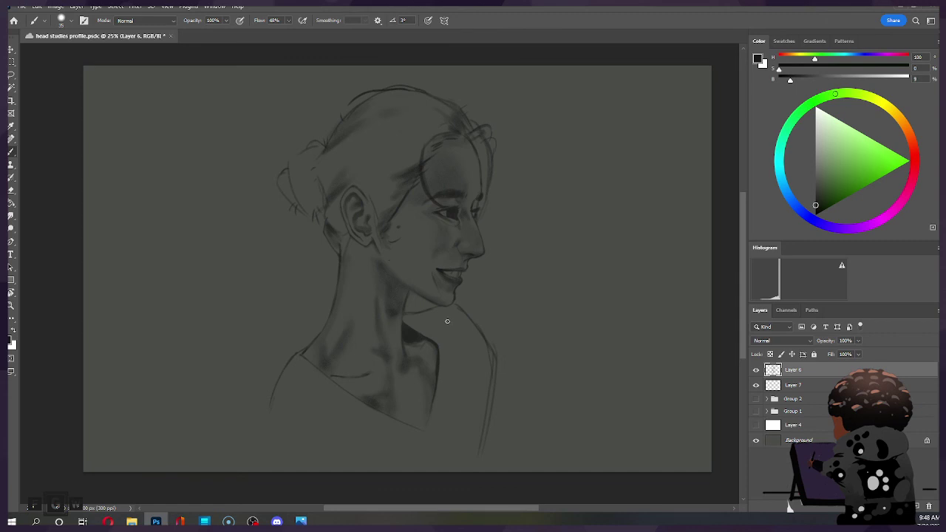
Lasso the back of the neck, the bun and the crown along their outlines, adding each area to one selection.
key("l")
mouse_move(338, 245)
left_mouse_down()
mouse_move(320, 341)
mouse_move(331, 365)
mouse_move(403, 259)
mouse_move(378, 183)
mouse_move(330, 241)
mouse_move(340, 270)
mouse_move(327, 214)
mouse_move(372, 158)
mouse_move(378, 189)
left_mouse_up()
mouse_move(323, 215)
left_mouse_down()
mouse_move(303, 203)
mouse_move(295, 173)
mouse_move(309, 160)
mouse_move(330, 165)
mouse_move(336, 194)
left_mouse_up()
mouse_move(292, 157)
left_mouse_down()
mouse_move(279, 169)
mouse_move(280, 188)
mouse_move(307, 218)
mouse_move(318, 216)
left_mouse_up()
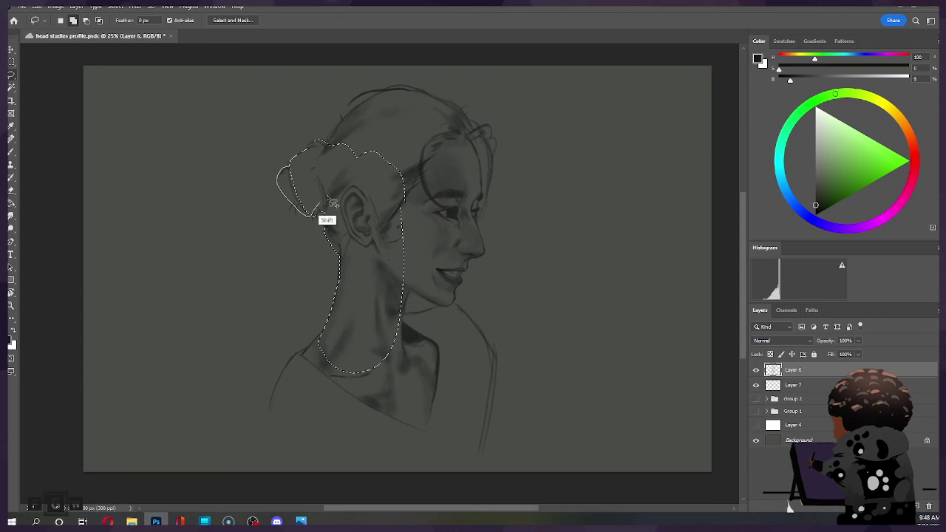
mouse_move(330, 142)
left_mouse_down()
mouse_move(375, 99)
mouse_move(429, 111)
mouse_move(407, 179)
left_mouse_up()
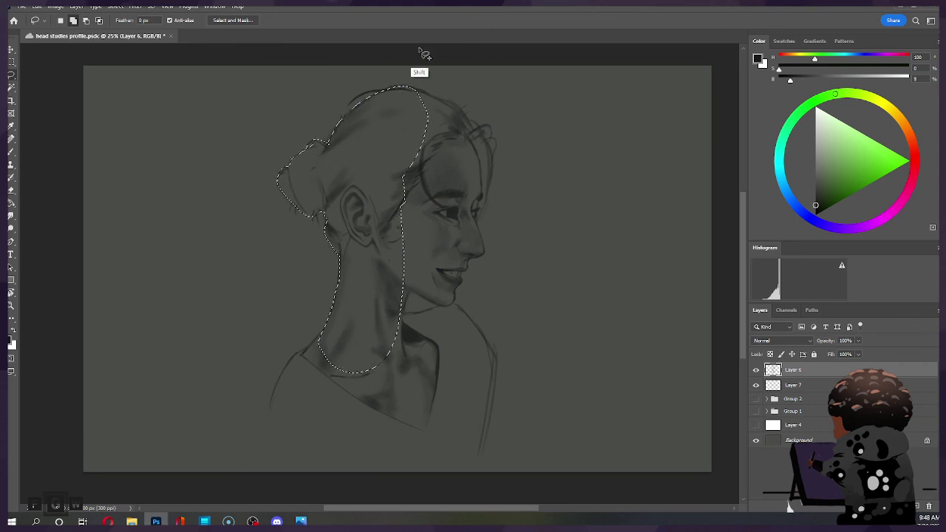
mouse_move(416, 94)
left_mouse_down()
mouse_move(462, 115)
mouse_move(479, 138)
left_mouse_up()
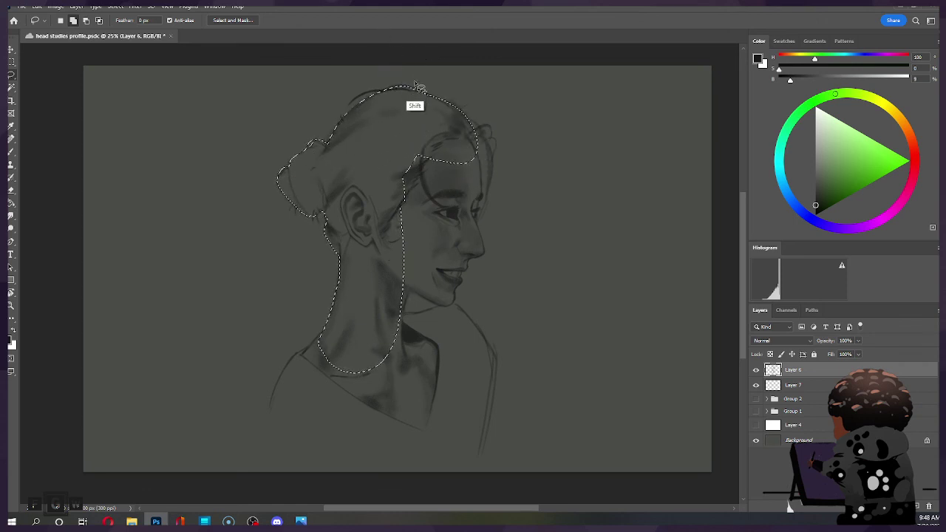
mouse_move(423, 119)
left_mouse_down()
mouse_move(454, 72)
mouse_move(429, 106)
left_mouse_up()
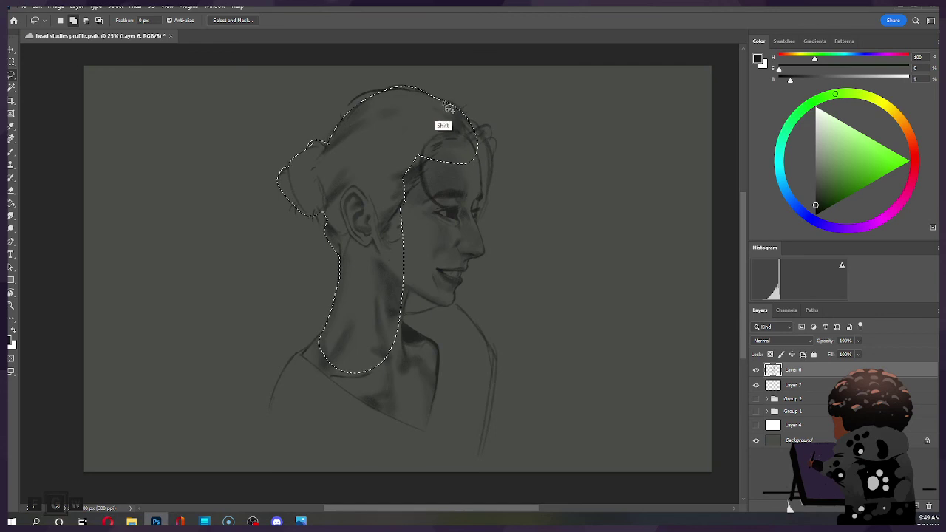
Add the forehead, nose, lips and front of the chin to the selection, following the profile contour.
mouse_move(478, 137)
left_mouse_down()
mouse_move(456, 191)
mouse_move(479, 132)
mouse_move(496, 177)
mouse_move(464, 239)
mouse_move(395, 226)
left_mouse_up()
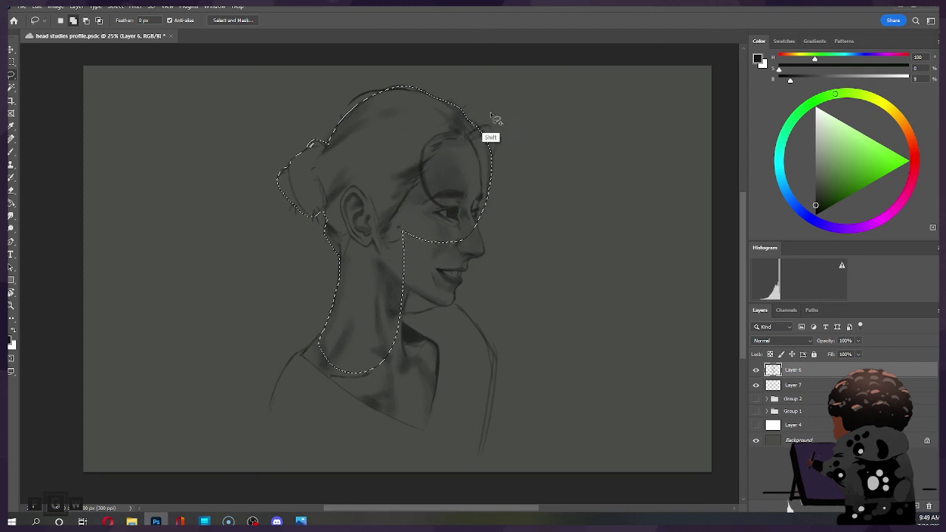
mouse_move(480, 229)
left_mouse_down()
mouse_move(486, 264)
mouse_move(459, 276)
mouse_move(441, 271)
mouse_move(432, 207)
left_mouse_up()
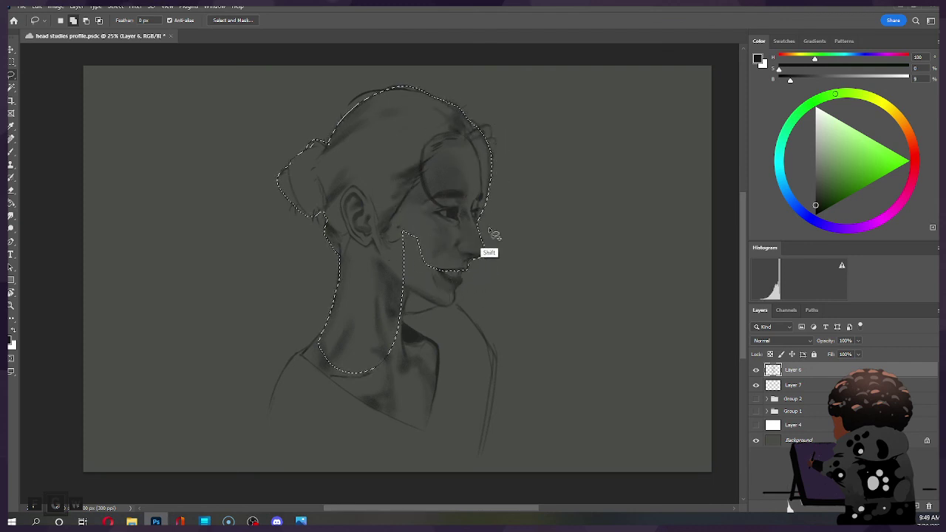
mouse_move(466, 283)
left_mouse_down()
mouse_move(448, 299)
mouse_move(426, 278)
left_mouse_up()
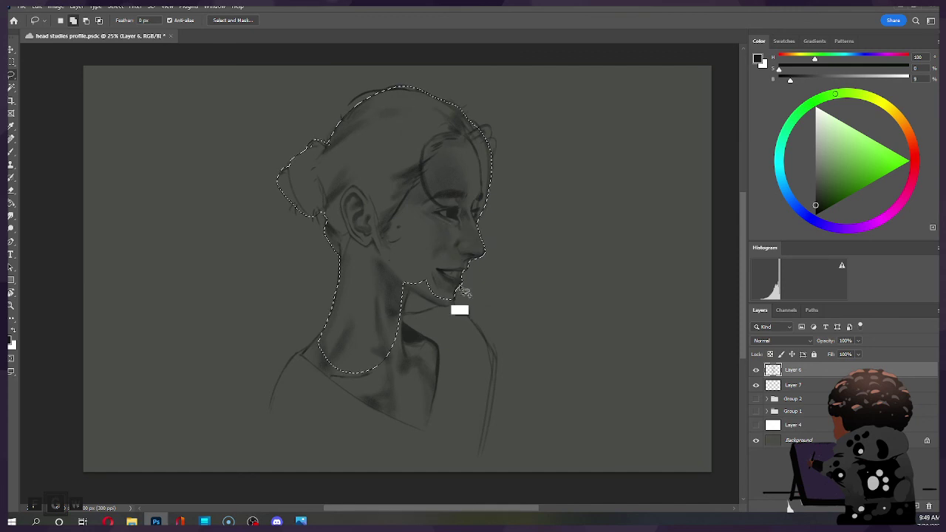
mouse_move(457, 311)
left_mouse_down()
mouse_move(440, 308)
mouse_move(453, 263)
left_mouse_up()
key("ctrl+z")
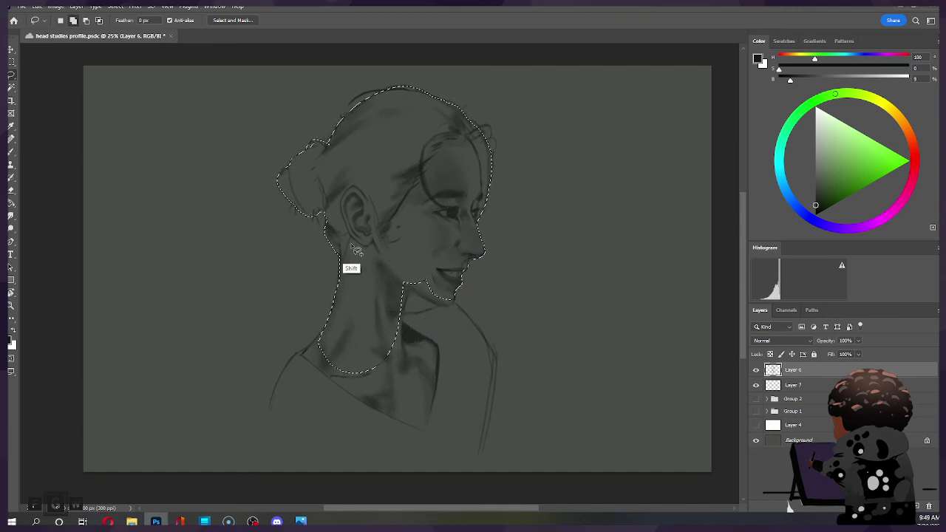
mouse_move(461, 303)
left_mouse_down()
mouse_move(450, 311)
mouse_move(419, 294)
mouse_move(441, 277)
mouse_move(460, 300)
left_mouse_up()
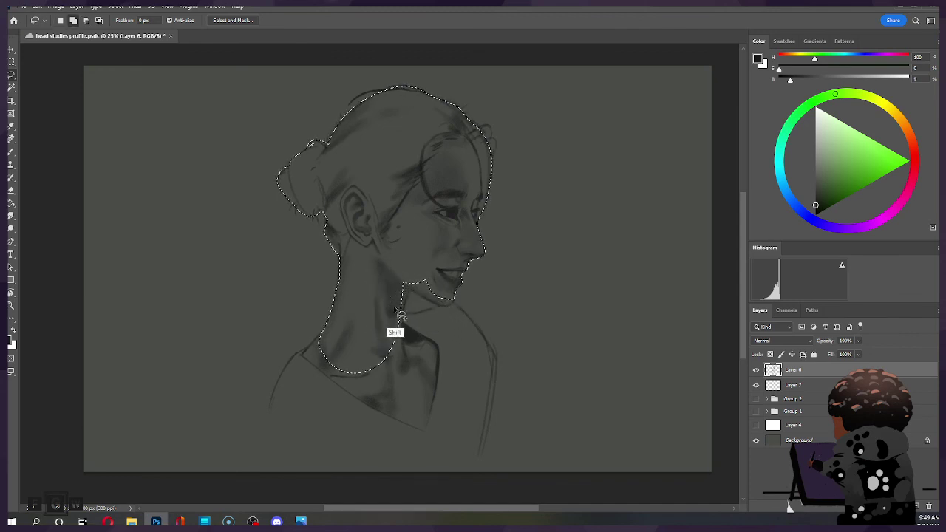
key("ctrl+z")
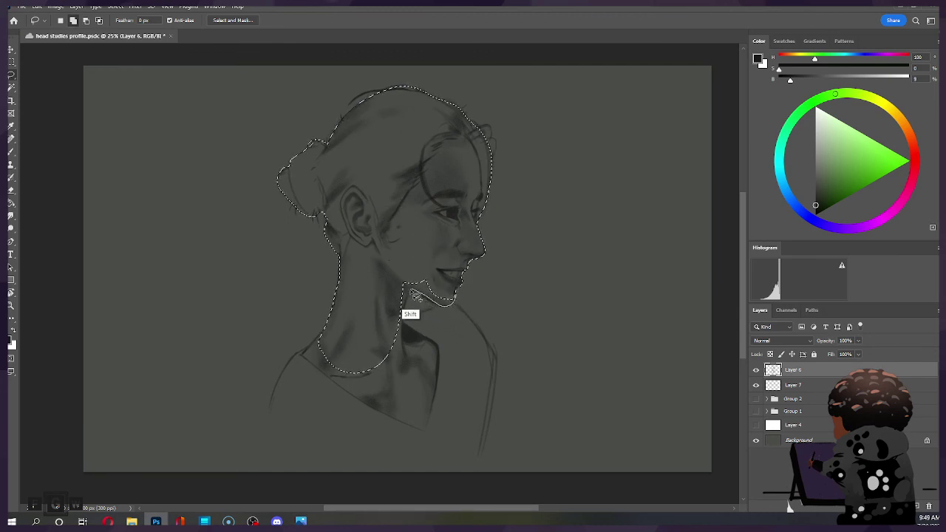
left_click_drag(406, 343, 409, 273)
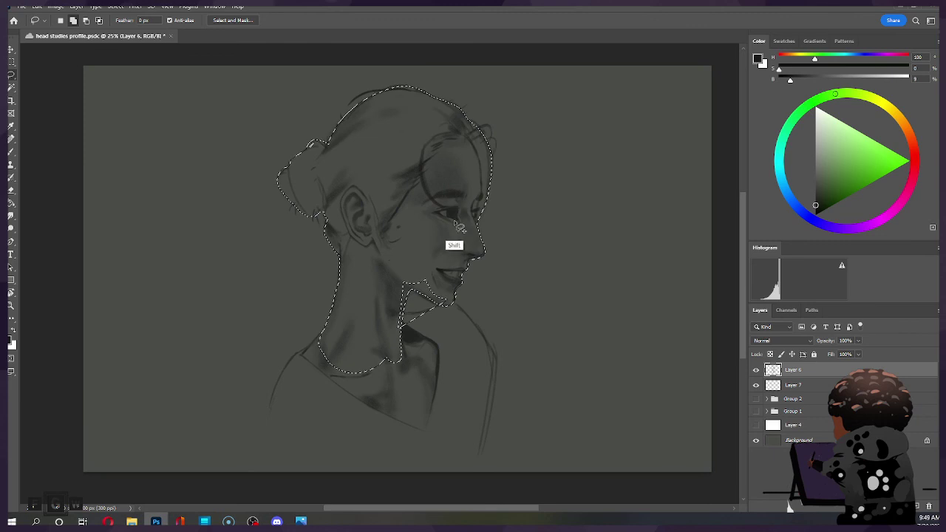
key("ctrl+z")
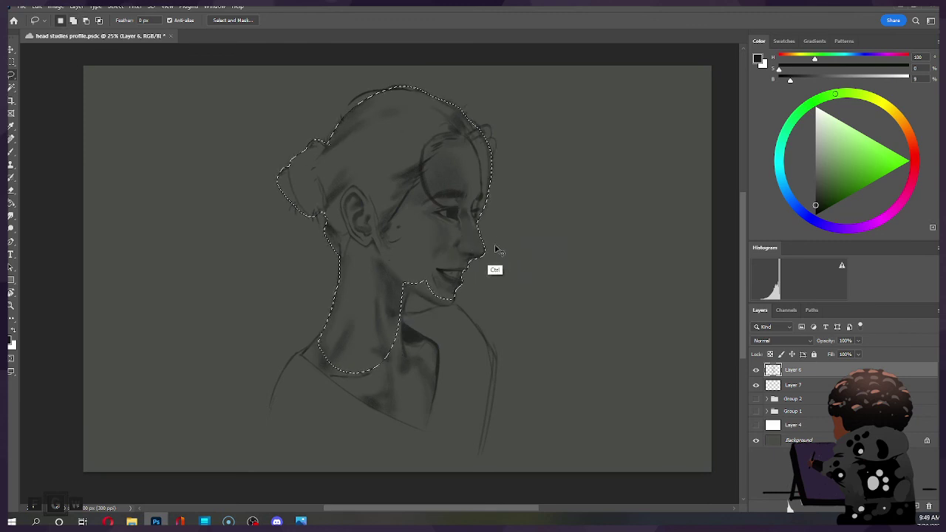
Extend the selection over the jaw, neck, chest and both shoulders, leaving out the gap between chin and shoulder.
key("shift")
mouse_move(453, 312)
left_mouse_down()
mouse_move(427, 404)
mouse_move(401, 318)
left_mouse_up()
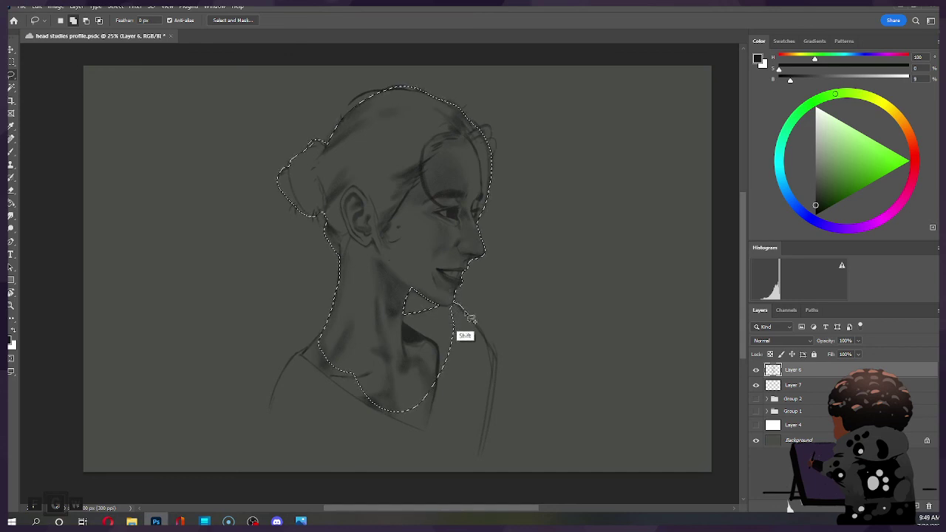
mouse_move(479, 330)
left_mouse_down()
mouse_move(495, 407)
mouse_move(474, 457)
mouse_move(405, 411)
left_mouse_up()
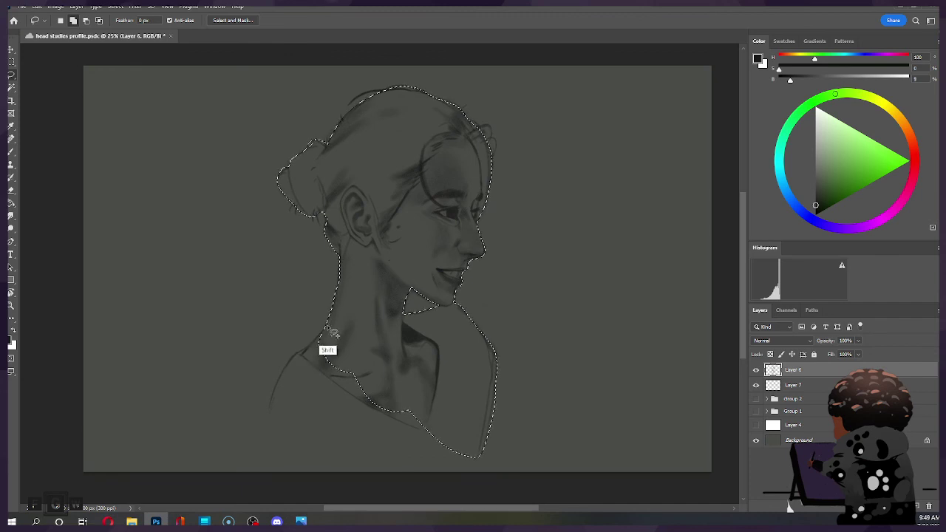
mouse_move(313, 353)
left_mouse_down()
mouse_move(270, 407)
mouse_move(281, 423)
mouse_move(346, 440)
mouse_move(447, 444)
left_mouse_up()
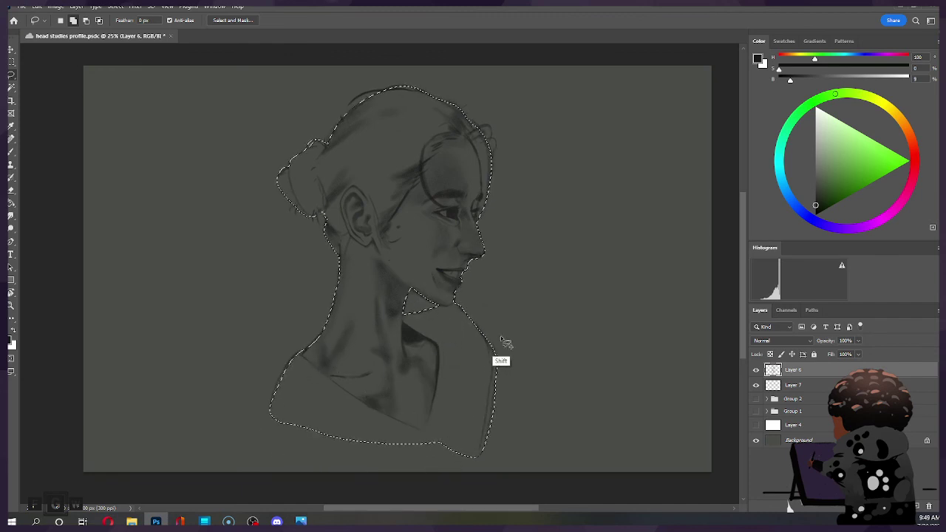
left_click_drag(492, 341, 478, 431)
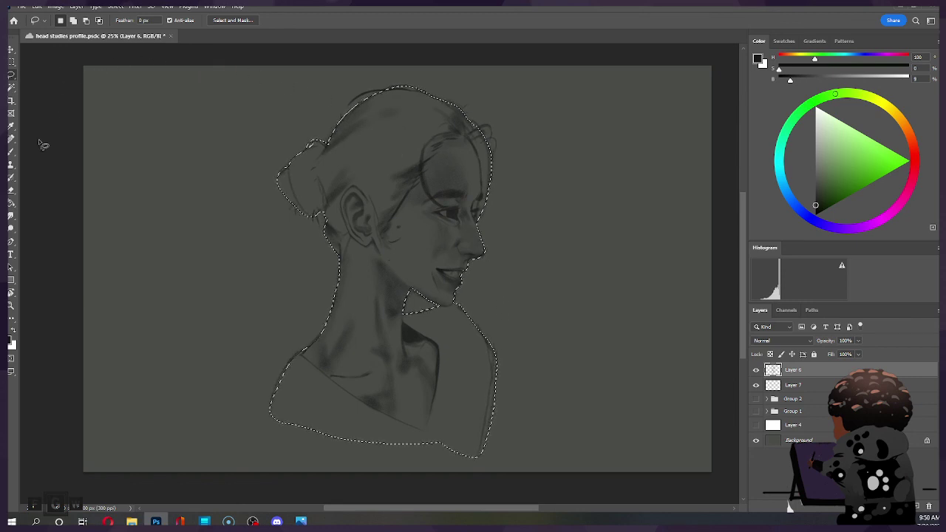
Fill the selected silhouette on Layer 7 with a neutral gray at 48% brightness using the Paint Bucket, and deselect.
left_click(11, 202)
left_click_drag(818, 175, 816, 163)
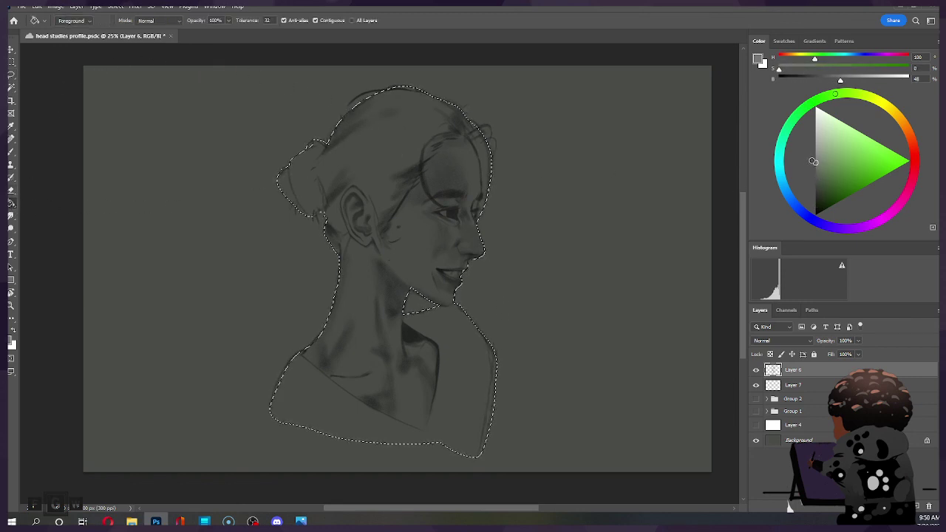
left_click(415, 270)
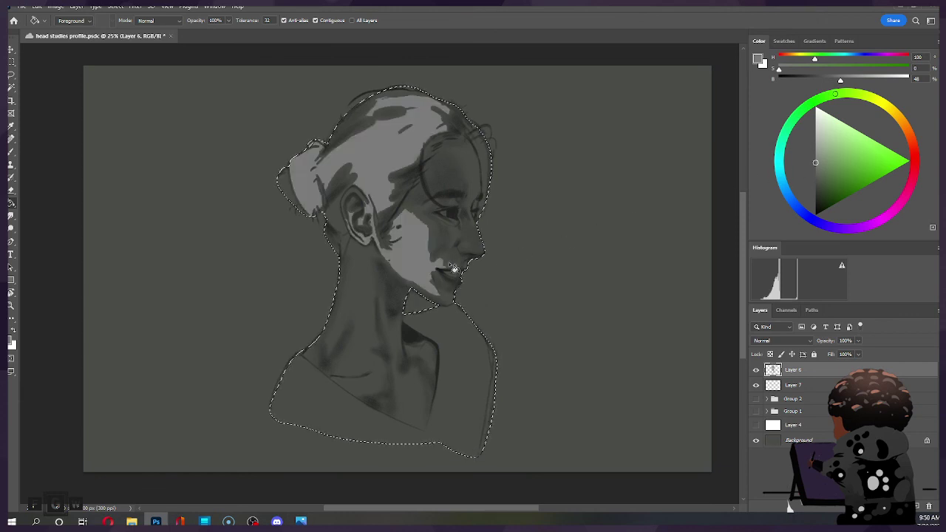
key("ctrl+z")
left_click(813, 384)
left_click(382, 308)
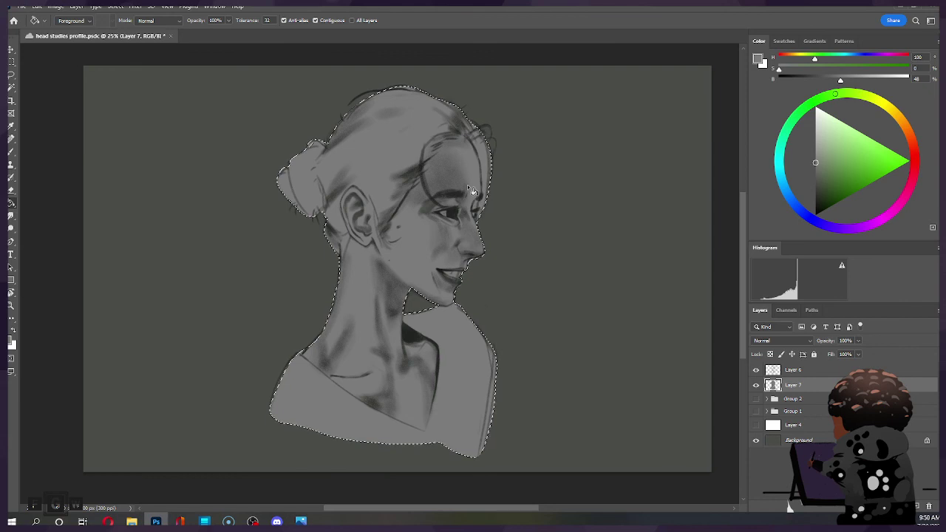
key("l")
key("ctrl+d")
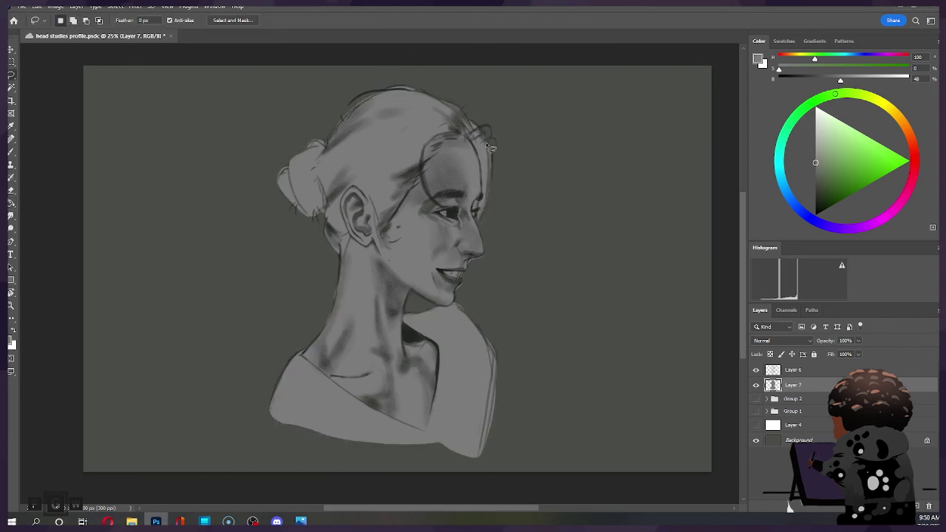
On Layer 7, erase the gray fill along the top of the head and the outer edge of the far shoulder.
left_click(814, 371)
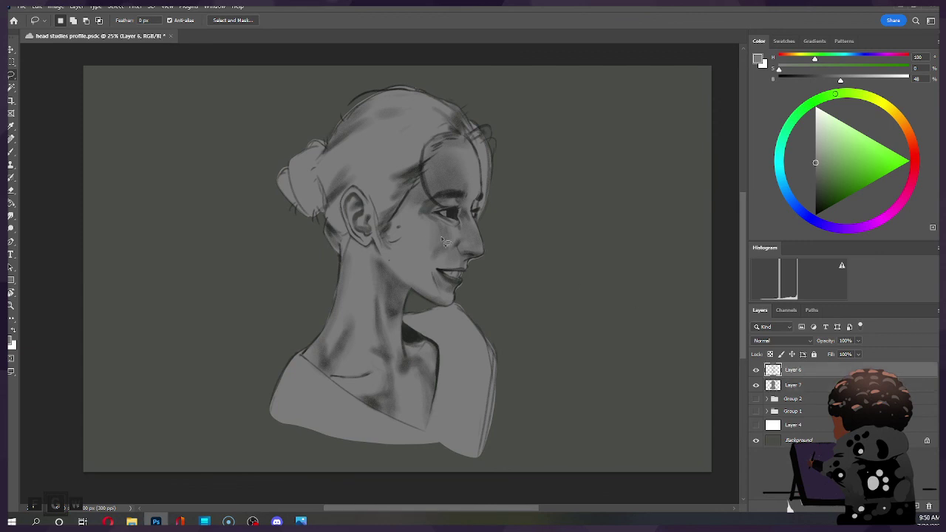
key("e")
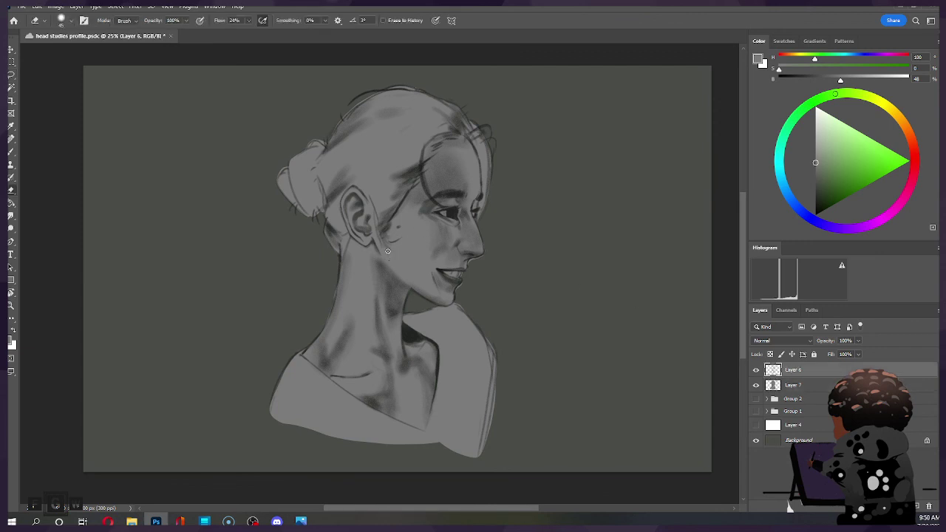
left_click(814, 386)
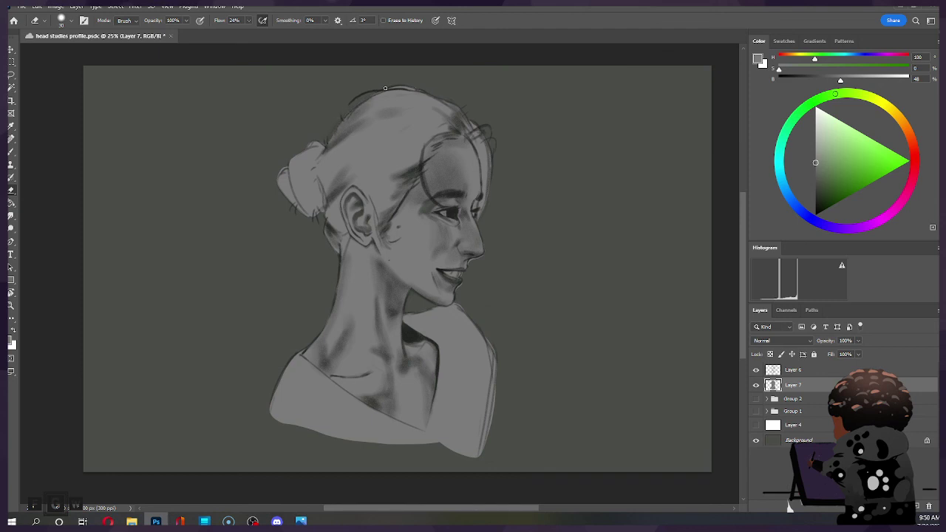
left_click_drag(410, 88, 428, 90)
mouse_move(486, 335)
left_mouse_down()
mouse_move(494, 393)
mouse_move(498, 382)
mouse_move(482, 463)
left_mouse_up()
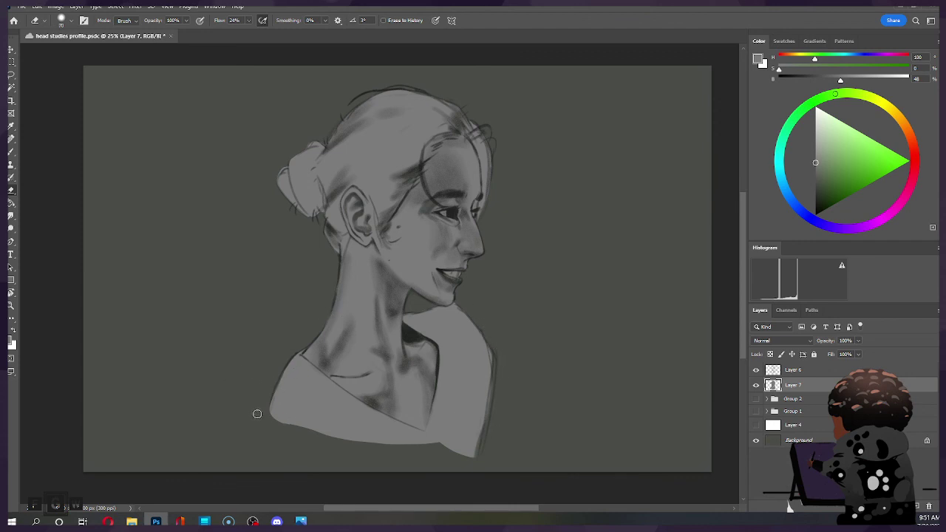
key("bracketright")
key("bracketright")
key("bracketright")
Set the blend mode of Layer 6 to Hard Light.
left_click(786, 374)
left_click(794, 342)
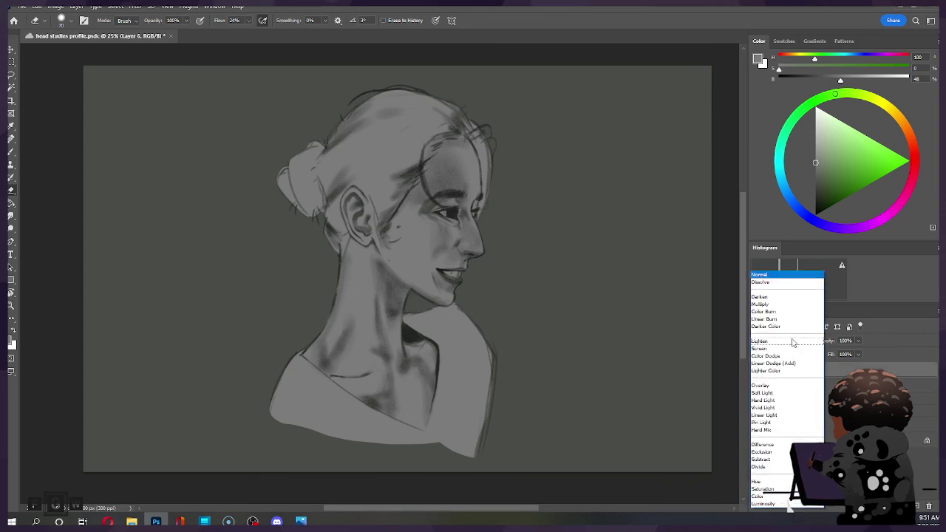
left_click(779, 400)
key("ctrl+b")
left_click_drag(629, 111, 624, 139)
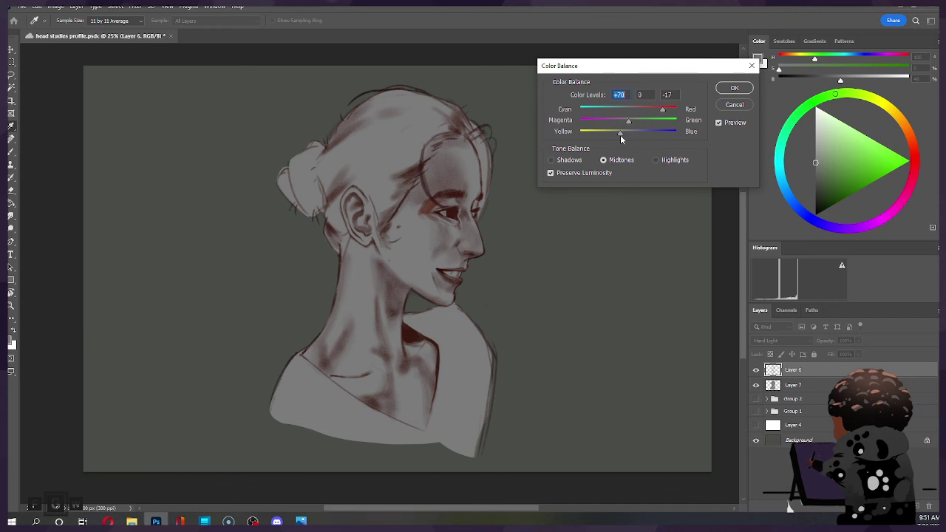
key("Tab")
key("Tab")
left_click(734, 105)
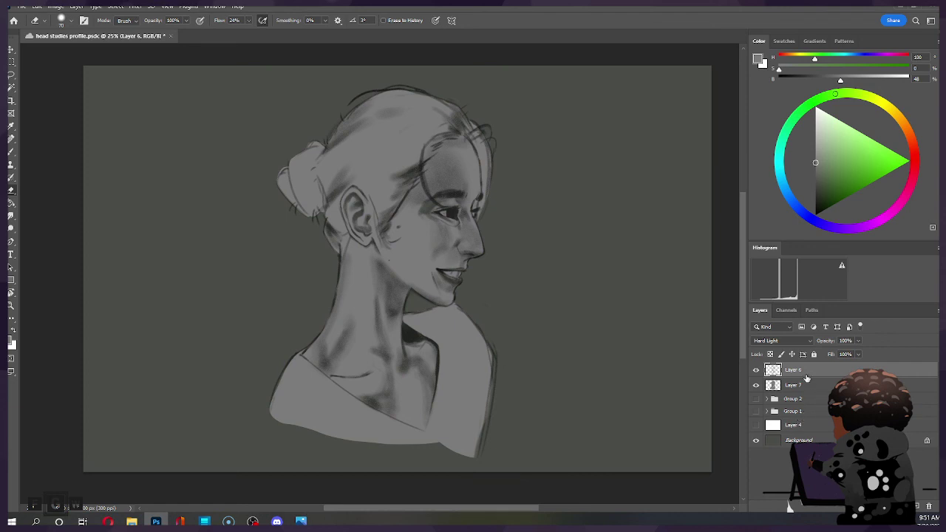
Save the document and sample the gray of the cheek as the brush color.
key("ctrl+s")
key("b")
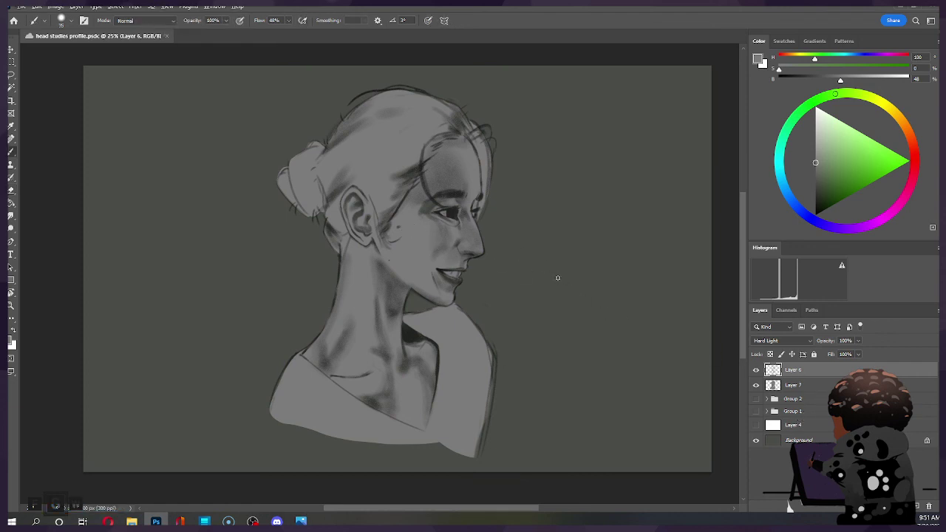
left_click(405, 235, "alt")
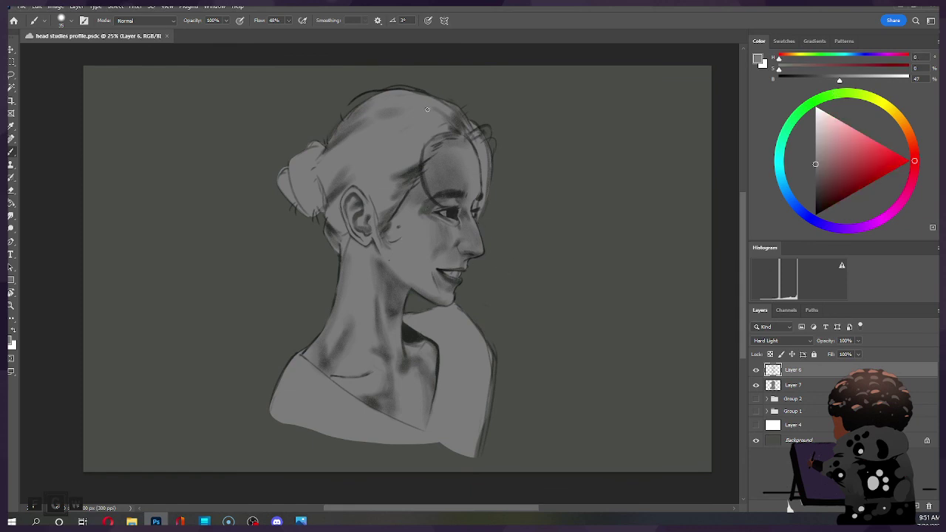
Deepen the soft shading across the temple and forehead on Layer 6, using a dark gray sampled from the eye and a large brush.
left_click_drag(422, 213, 431, 201)
left_click(423, 210, "alt")
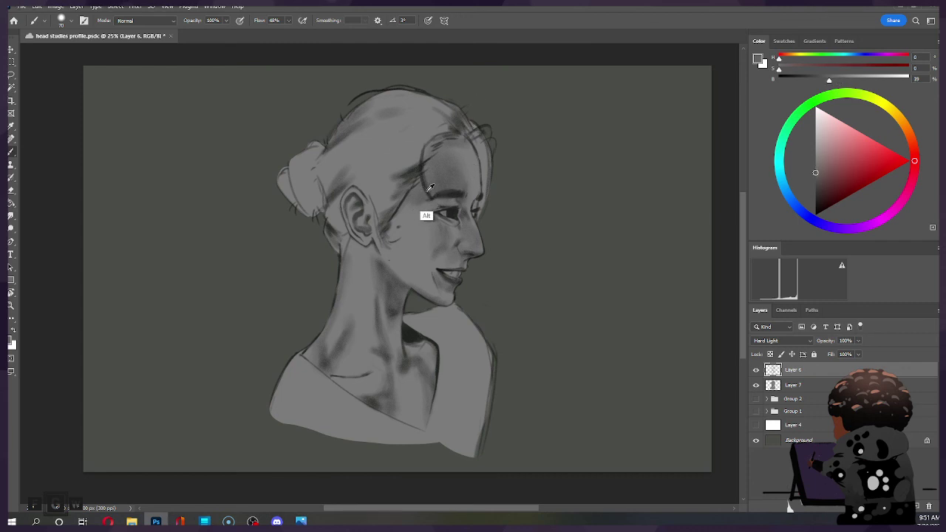
left_click(453, 211, "alt")
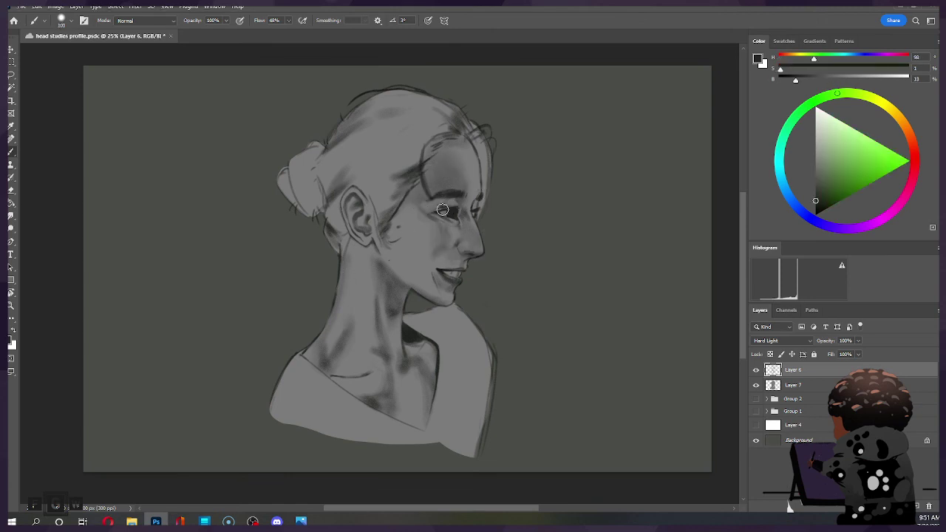
key("bracketright")
key("bracketright")
key("bracketright")
key("bracketright")
key("bracketright")
key("bracketright")
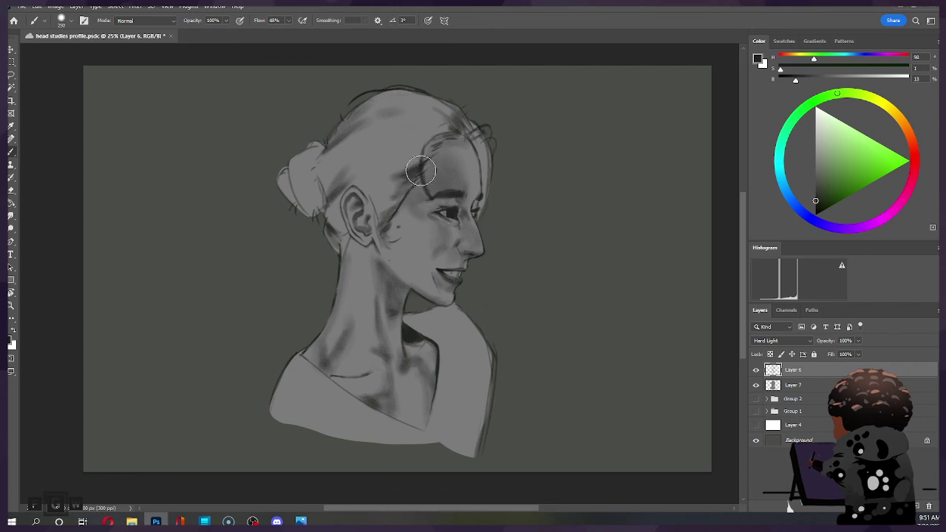
mouse_move(436, 193)
left_mouse_down()
mouse_move(454, 158)
mouse_move(425, 193)
mouse_move(448, 148)
mouse_move(425, 173)
mouse_move(456, 157)
mouse_move(460, 133)
left_mouse_up()
key("bracketright")
key("bracketright")
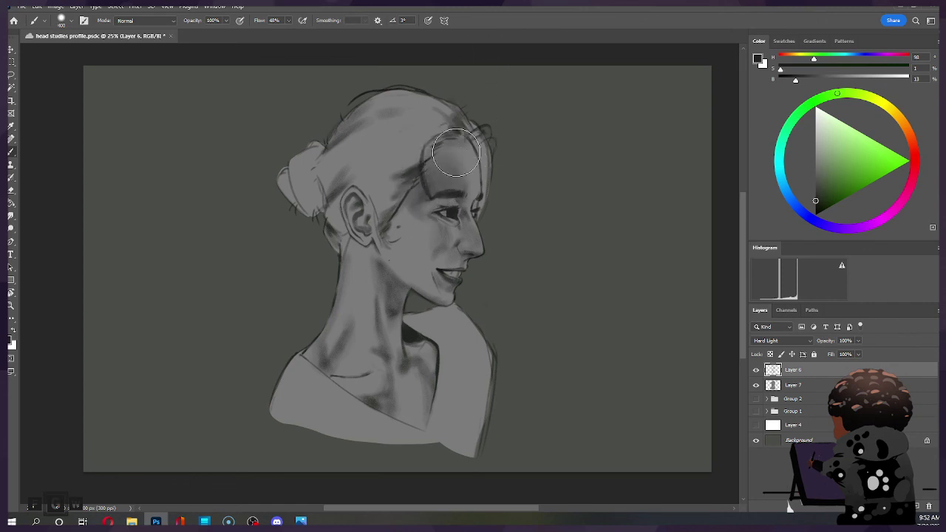
key("bracketleft")
key("bracketleft")
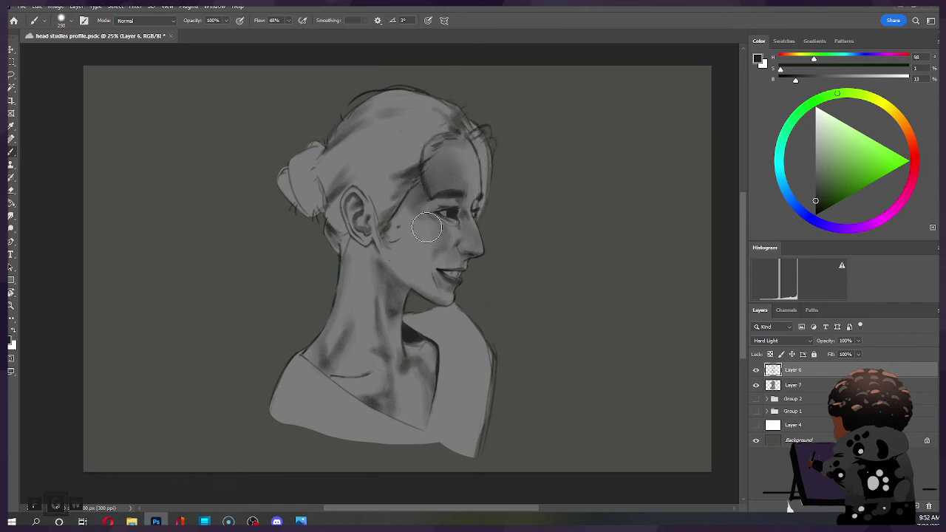
Lightly erase the shading on Layer 6 along the front edge of the forehead beside the hair strand, and save the document.
key("bracketleft")
key("bracketleft")
key("bracketleft")
key("bracketleft")
key("bracketleft")
key("bracketleft")
key("bracketleft")
key("bracketleft")
key("bracketleft")
key("bracketleft")
key("ctrl+s")
key("e")
left_click_drag(473, 147, 480, 178)
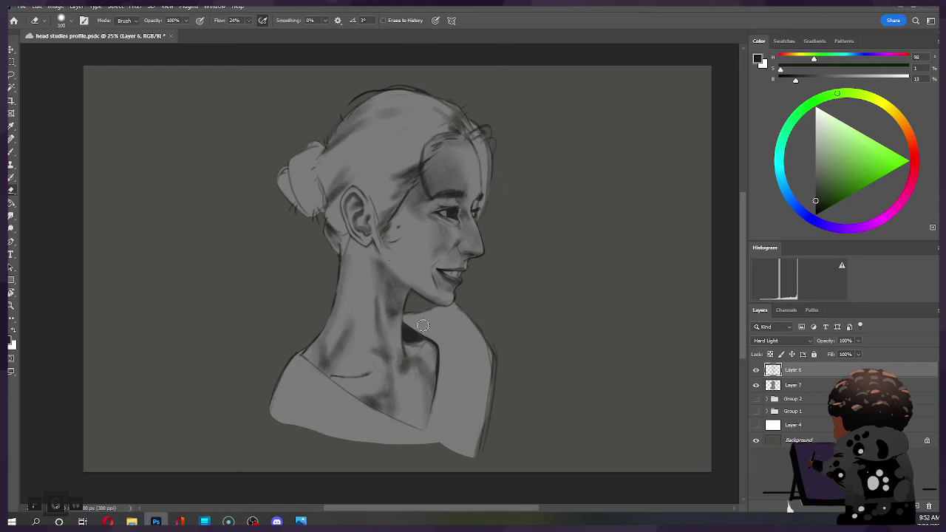
key("ctrl+s")
key("ctrl+u")
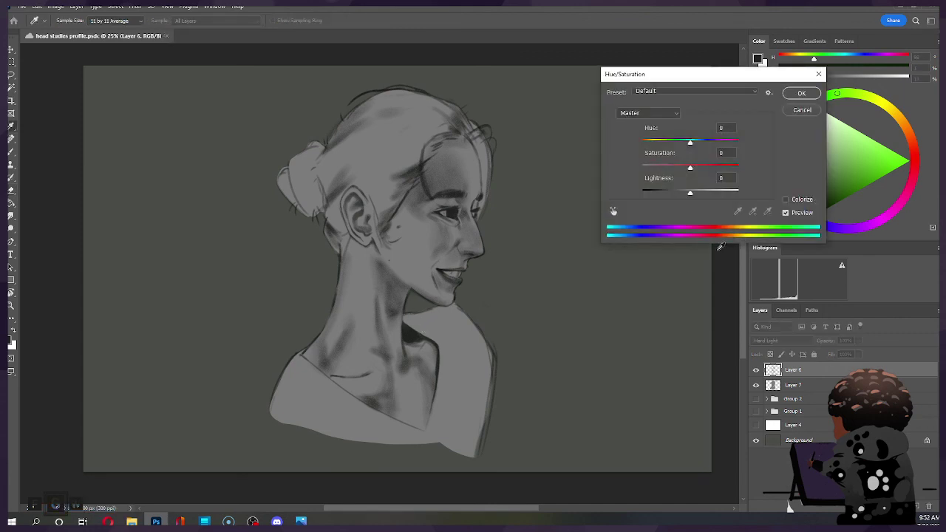
left_click(803, 109)
key("ctrl+b")
left_click_drag(628, 111, 647, 113)
left_click(727, 105)
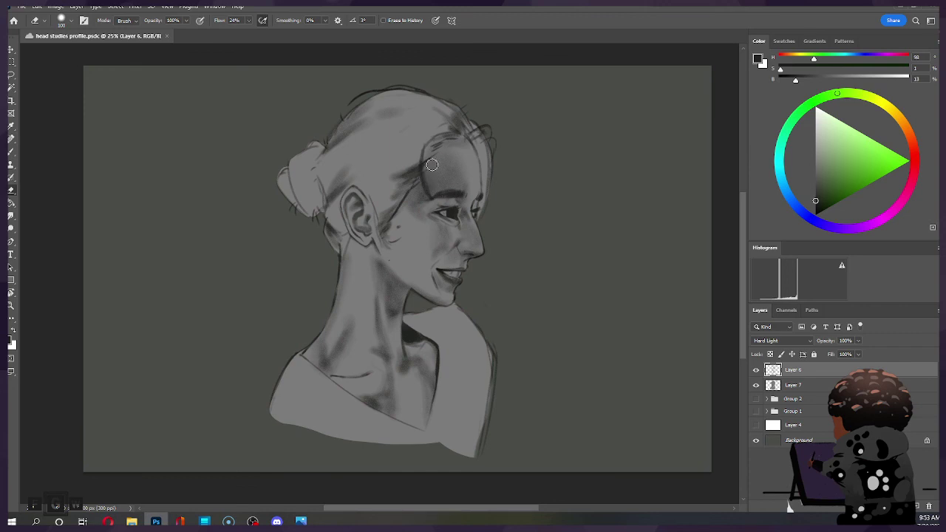
Refine the shadow around the outer corner of the near eye on Layer 6 with soft erasing and painting, and save.
key("bracketleft")
left_click(426, 207)
key("b")
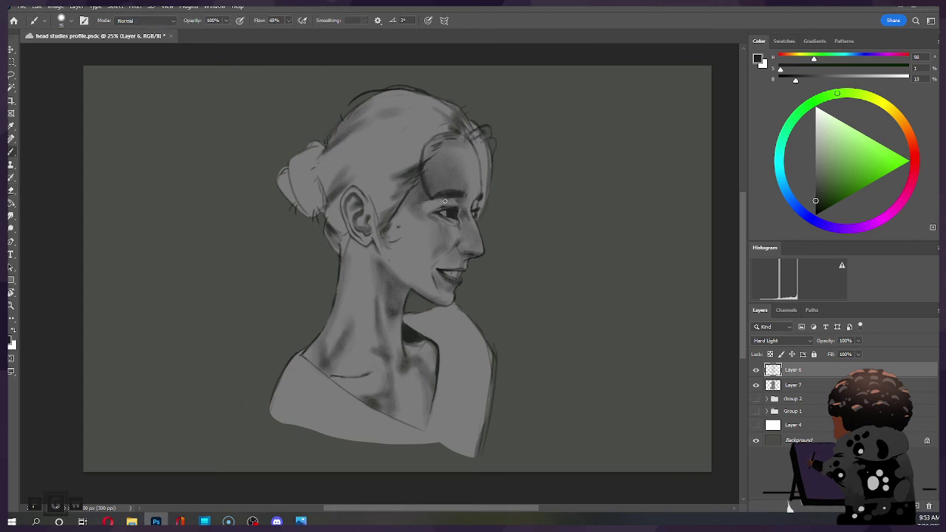
left_click_drag(441, 209, 431, 210)
key("bracketright")
key("bracketright")
key("bracketright")
key("e")
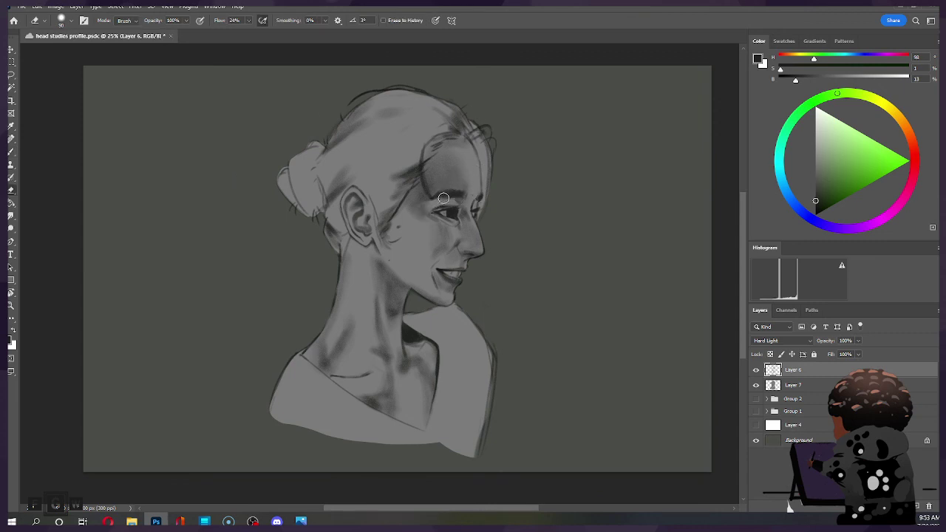
key("b")
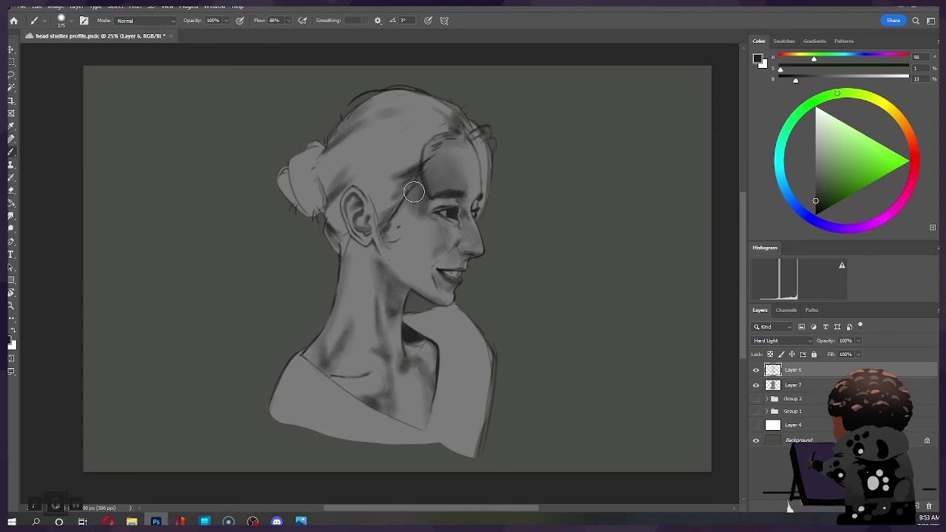
key("ctrl+s")
Tint the shading on Layer 6 with a midtone Color Balance of +47, -12, -12.
key("ctrl+b")
mouse_move(630, 109)
left_mouse_down()
mouse_move(650, 111)
mouse_move(618, 133)
mouse_move(625, 136)
mouse_move(651, 110)
mouse_move(626, 122)
left_mouse_up()
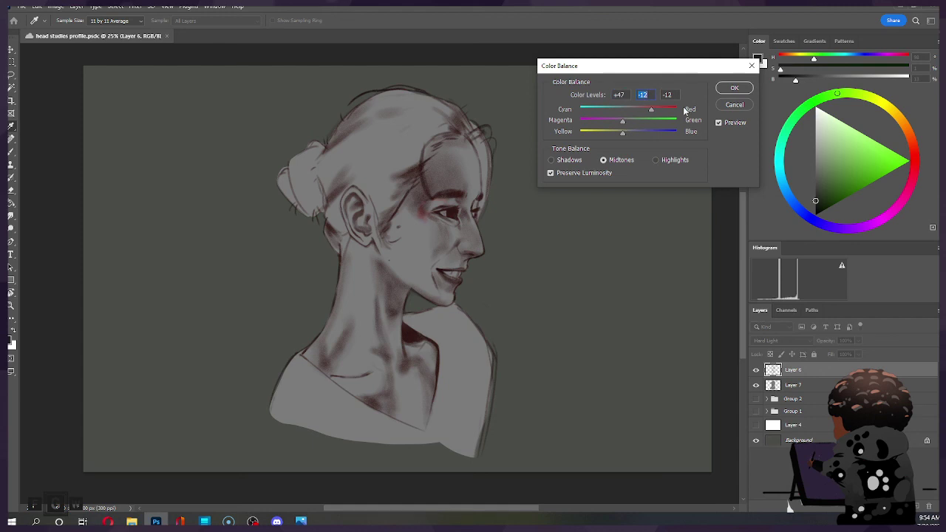
left_click(734, 90)
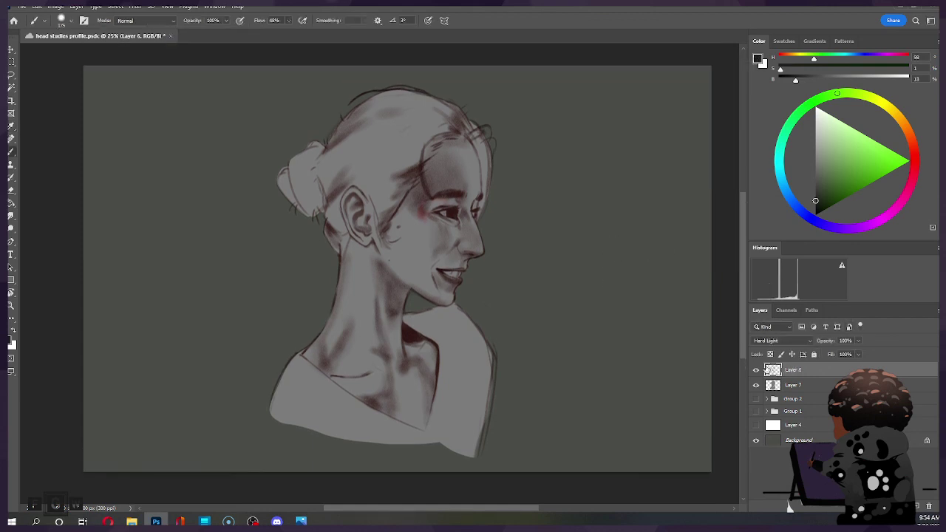
Warm the flat gray base on Layer 7 with a midtone Color Balance of +39, +11, -15.
left_click(755, 370)
left_click(755, 371)
left_click(756, 385)
left_click(808, 388)
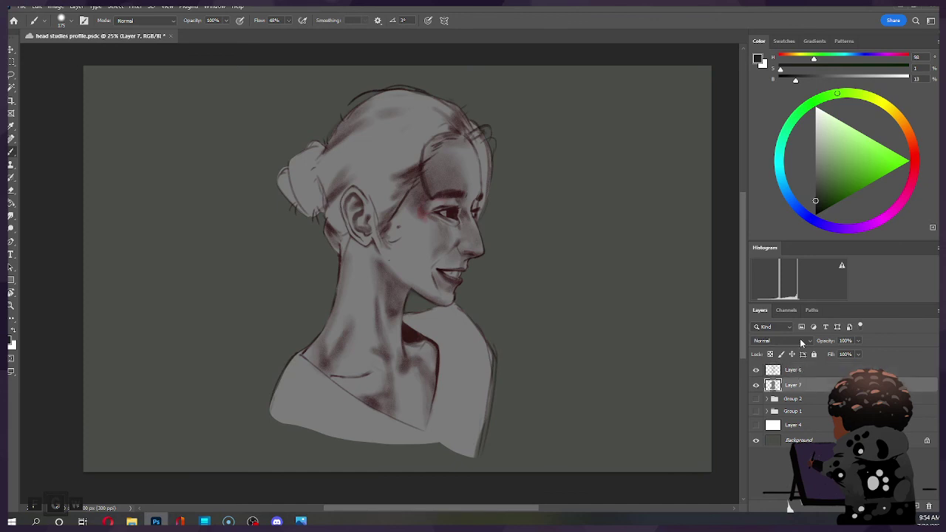
key("ctrl+b")
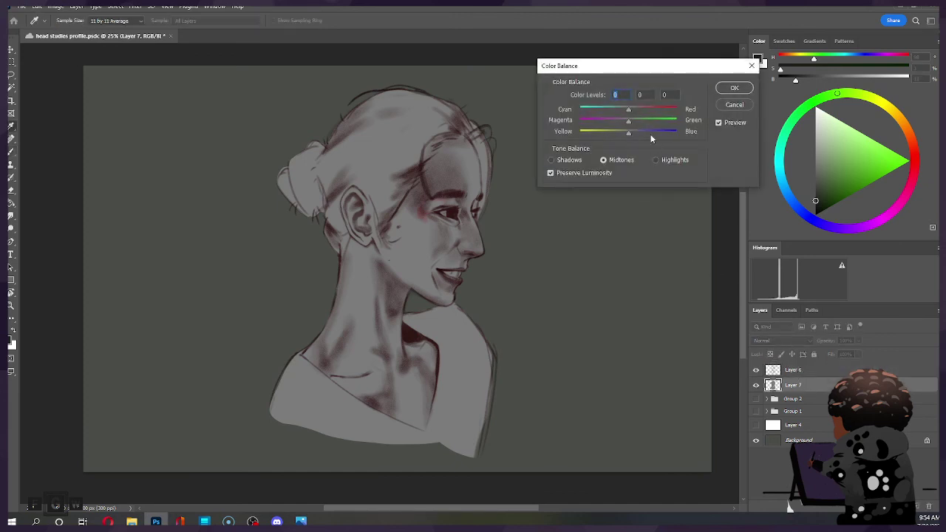
mouse_move(629, 110)
left_mouse_down()
mouse_move(640, 115)
mouse_move(621, 122)
mouse_move(620, 136)
mouse_move(648, 112)
mouse_move(622, 139)
left_mouse_up()
left_click(621, 131)
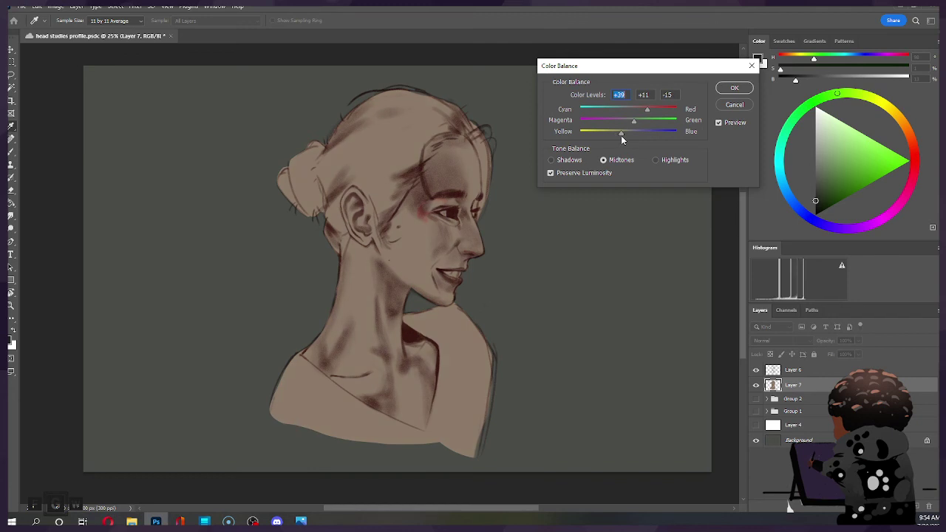
left_click(736, 89)
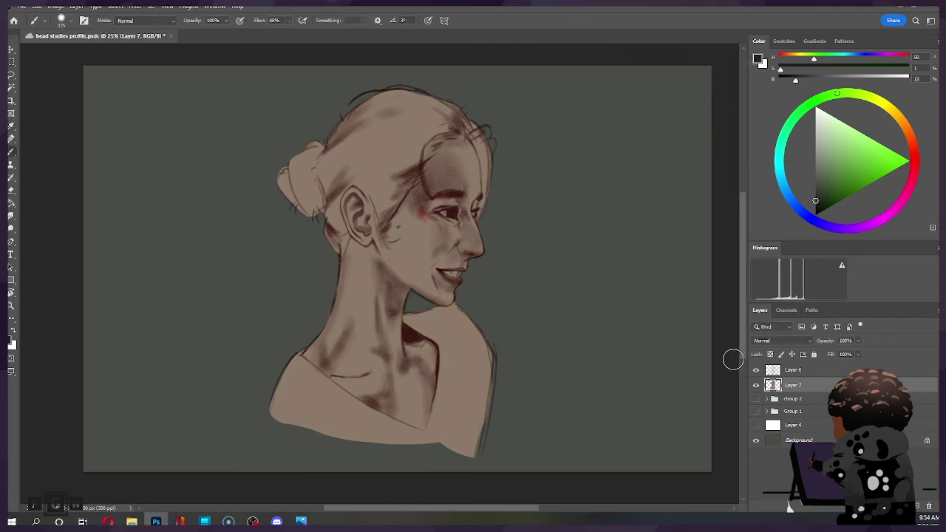
Group Layer 6 and Layer 7, scale the grouped portrait down and place it on the right side of the canvas.
left_click(792, 371, "shift")
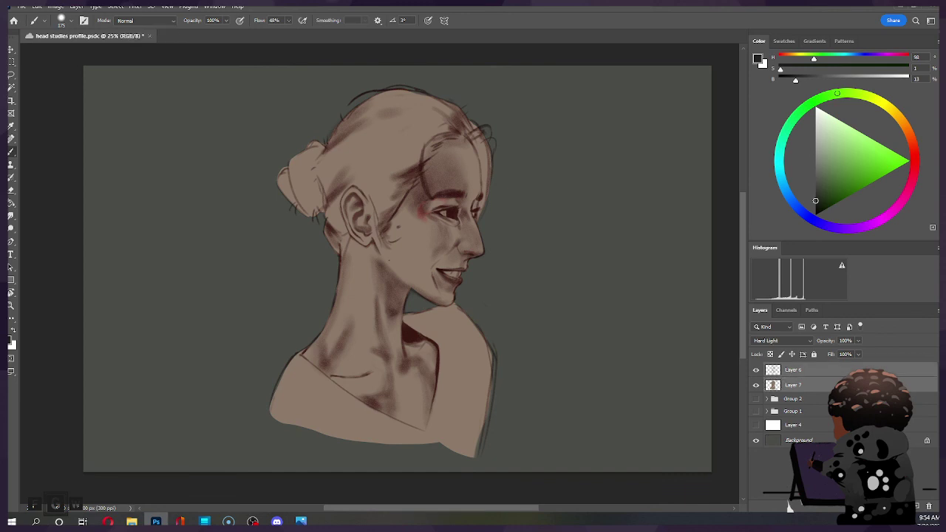
key("ctrl+g")
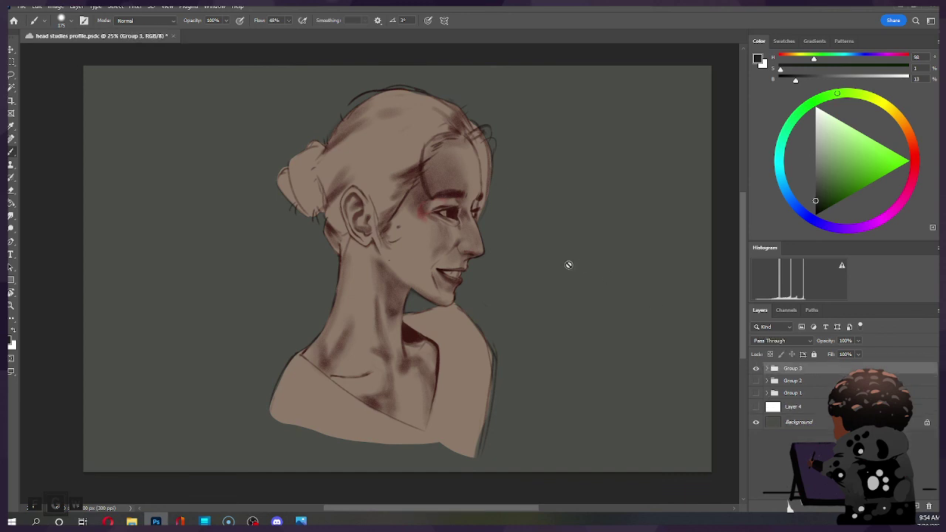
key("ctrl+t")
left_click_drag(513, 66, 414, 161)
left_click_drag(440, 244, 683, 169)
left_click(488, 20)
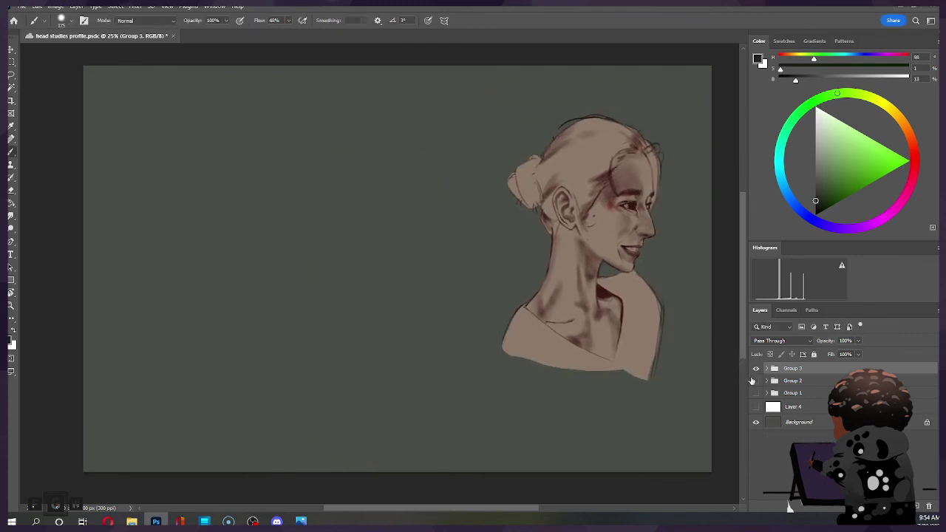
Show the portraits in Group 2 and Group 1, and shift the Group 3 portrait slightly to the right.
left_click(755, 381)
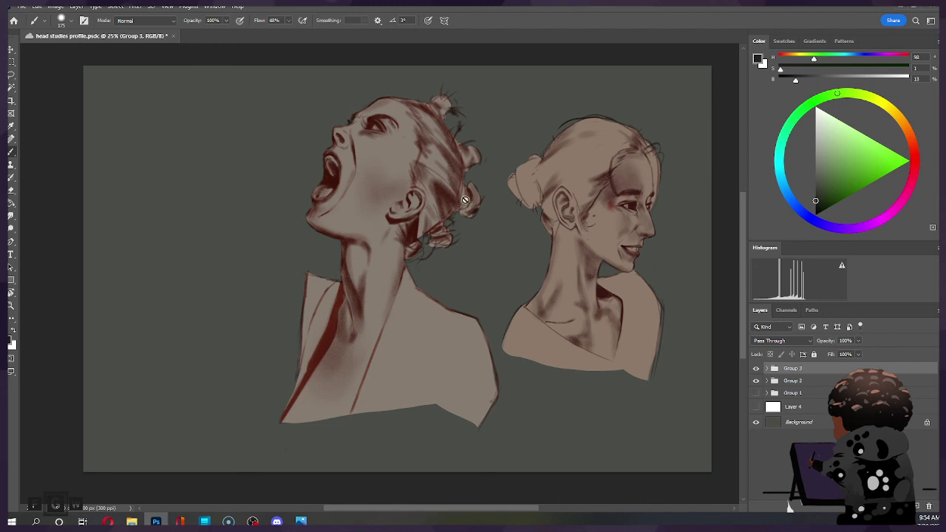
left_click(755, 392)
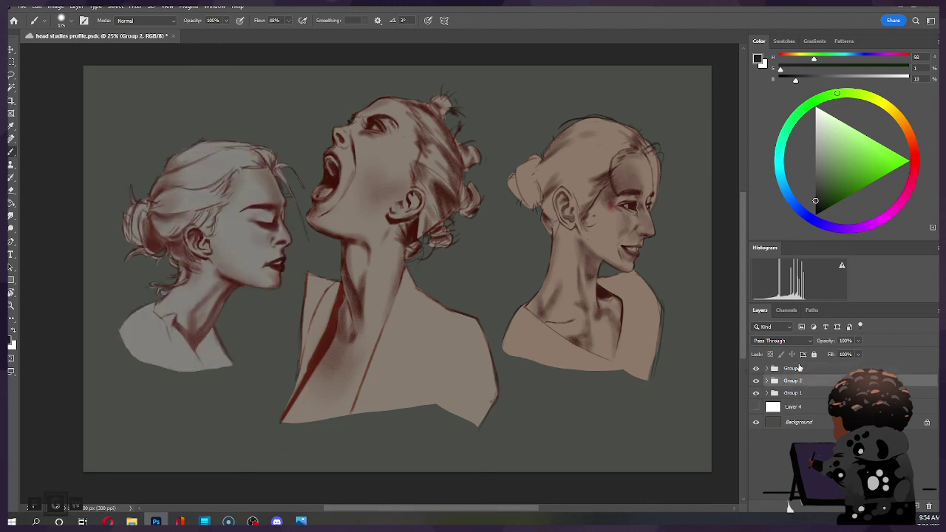
key("ctrl+t")
left_click_drag(574, 235, 588, 236)
left_click(488, 20)
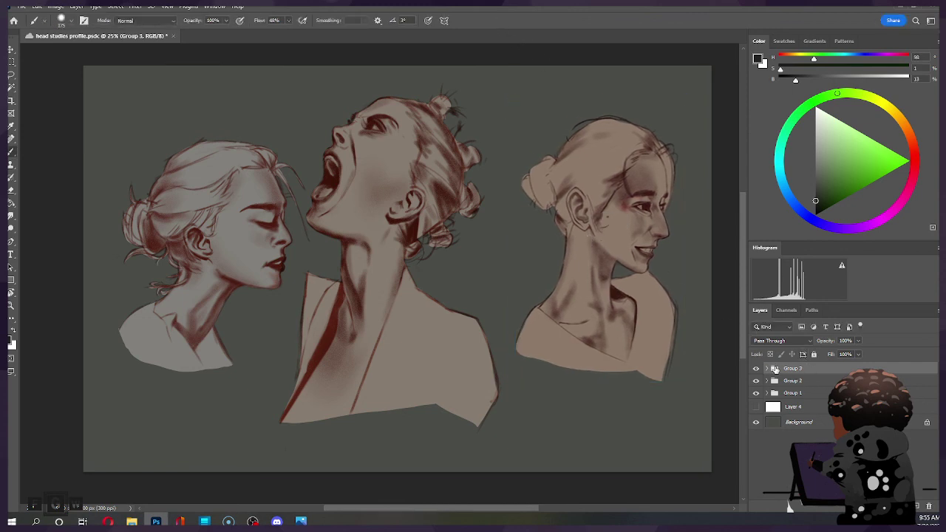
Move the screaming portrait in Group 2 to the right and slightly up, centring it between the other two heads.
left_click(796, 380)
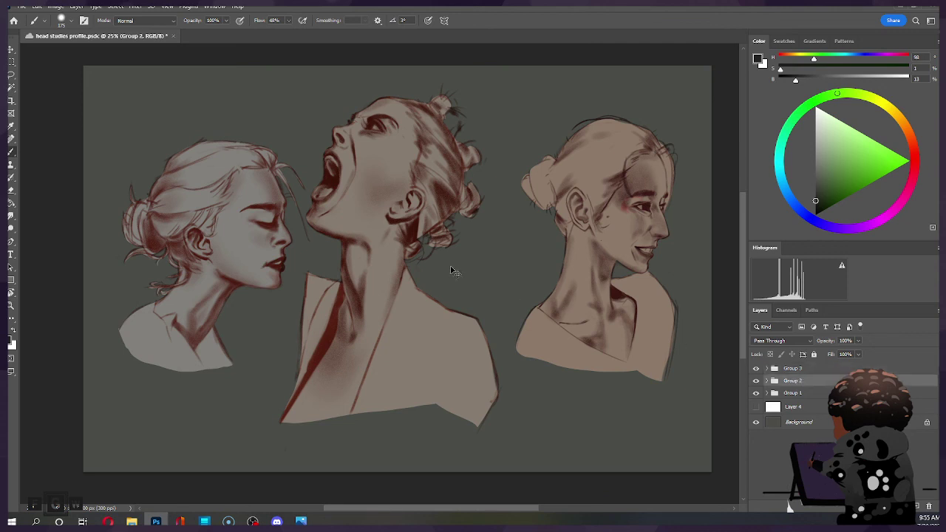
key("ctrl+t")
left_click_drag(372, 242, 389, 238)
left_click_drag(433, 160, 439, 158)
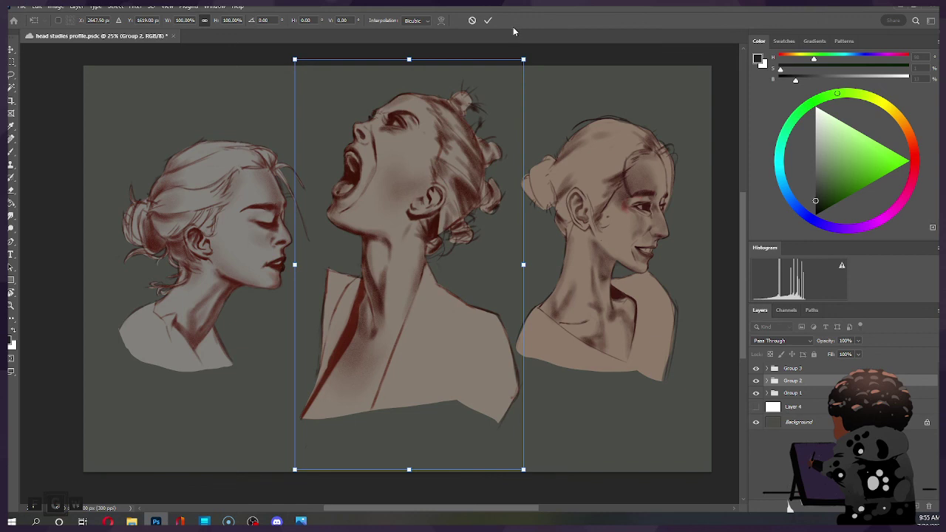
left_click(488, 21)
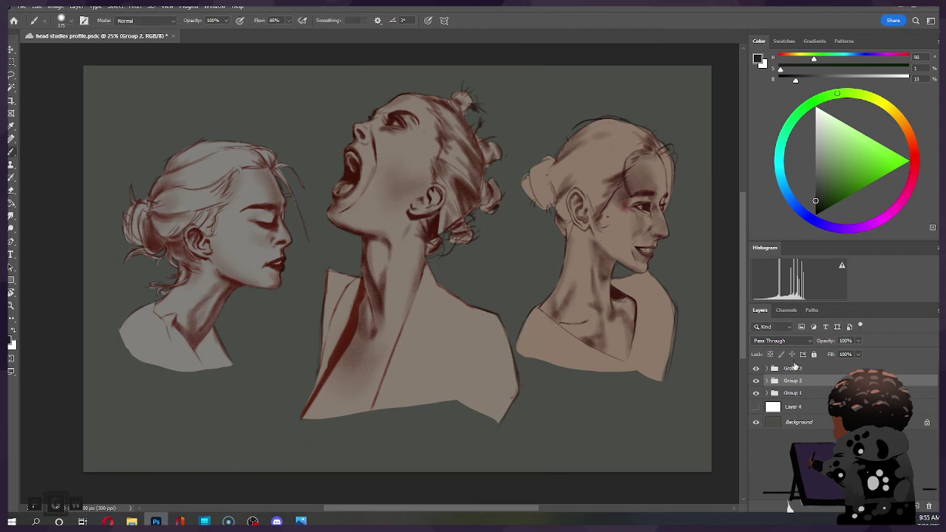
Move the closed-eyed profile in Group 1 slightly left and down to widen the gap to the middle portrait.
left_click(797, 394)
key("ctrl+t")
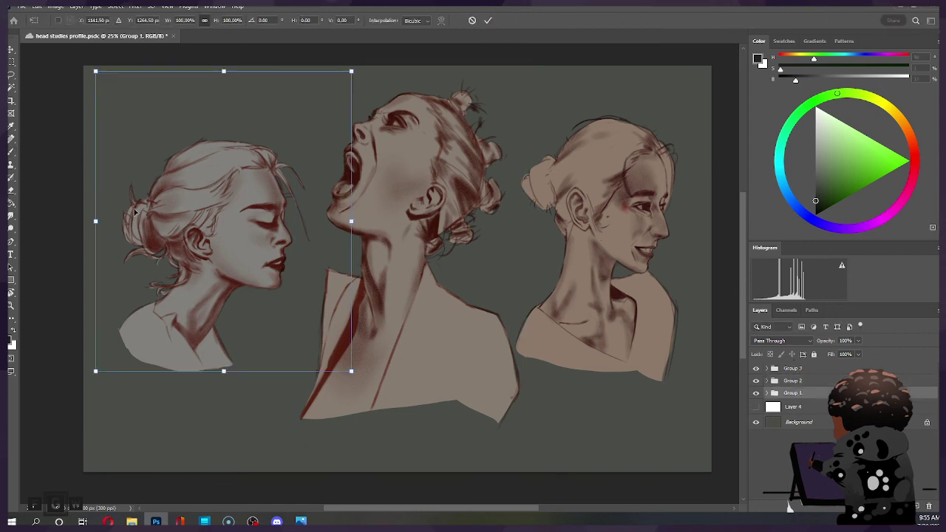
left_click_drag(201, 237, 189, 246)
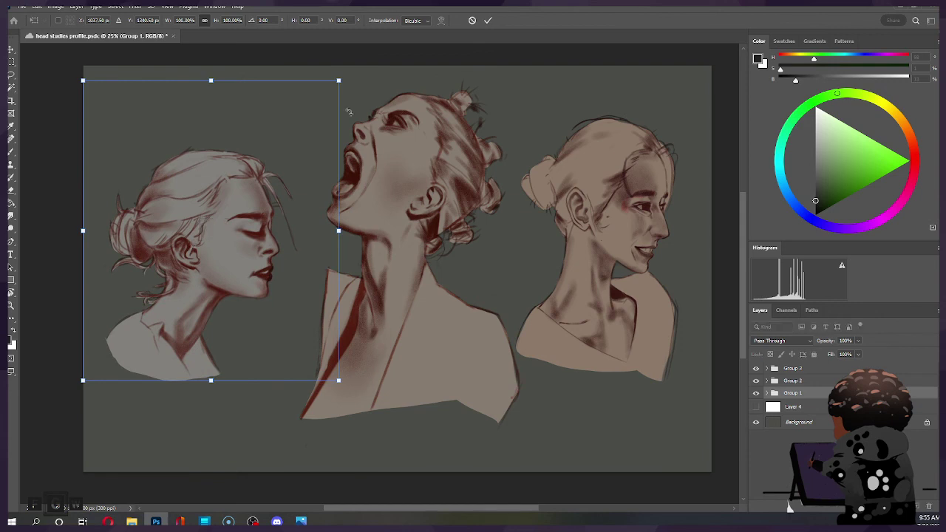
left_click(488, 21)
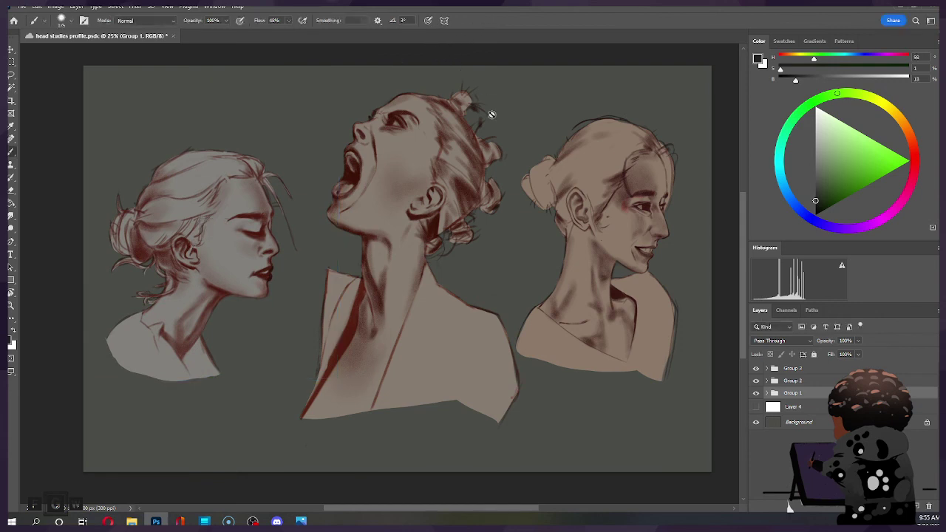
Move the smiling portrait in Group 3 slightly further right and down, away from the middle portrait's shoulder.
left_click(793, 368)
key("ctrl+t")
left_click_drag(595, 233, 604, 239)
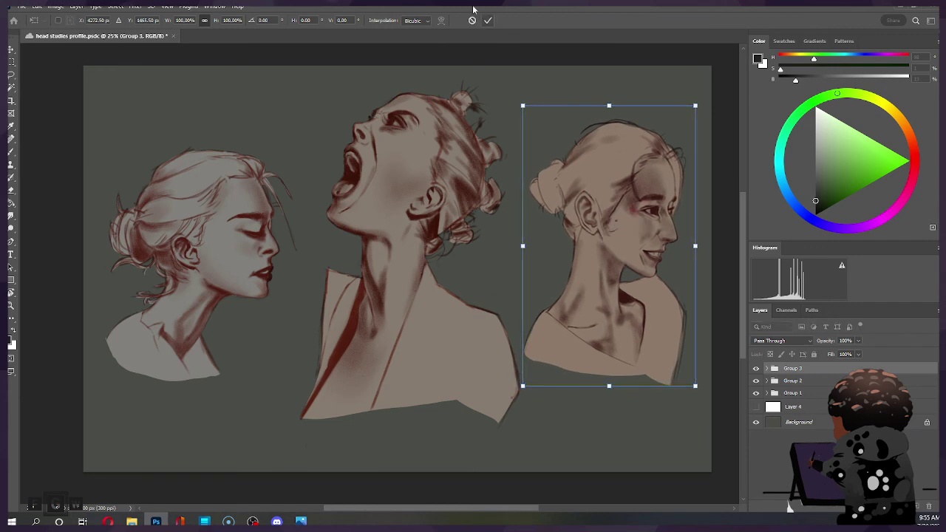
left_click(488, 21)
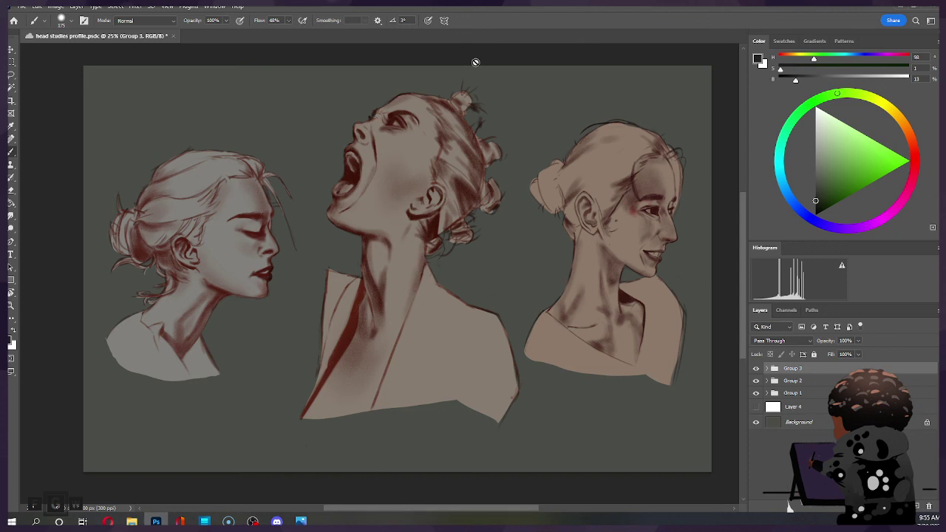
left_click(801, 394)
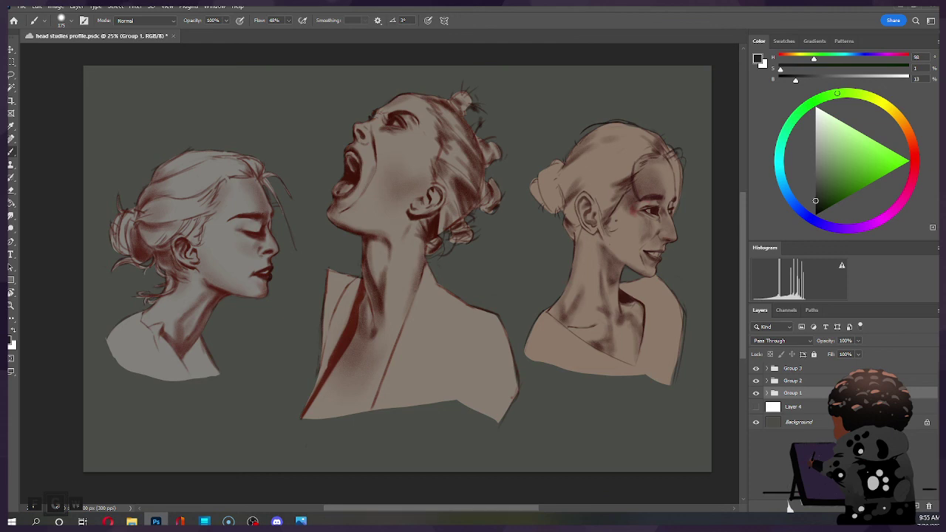
key("alt+Tab")
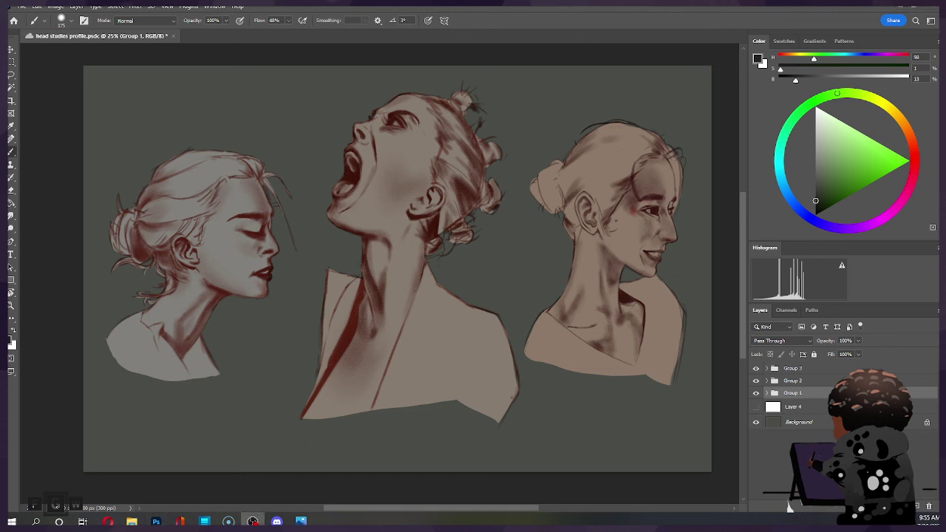